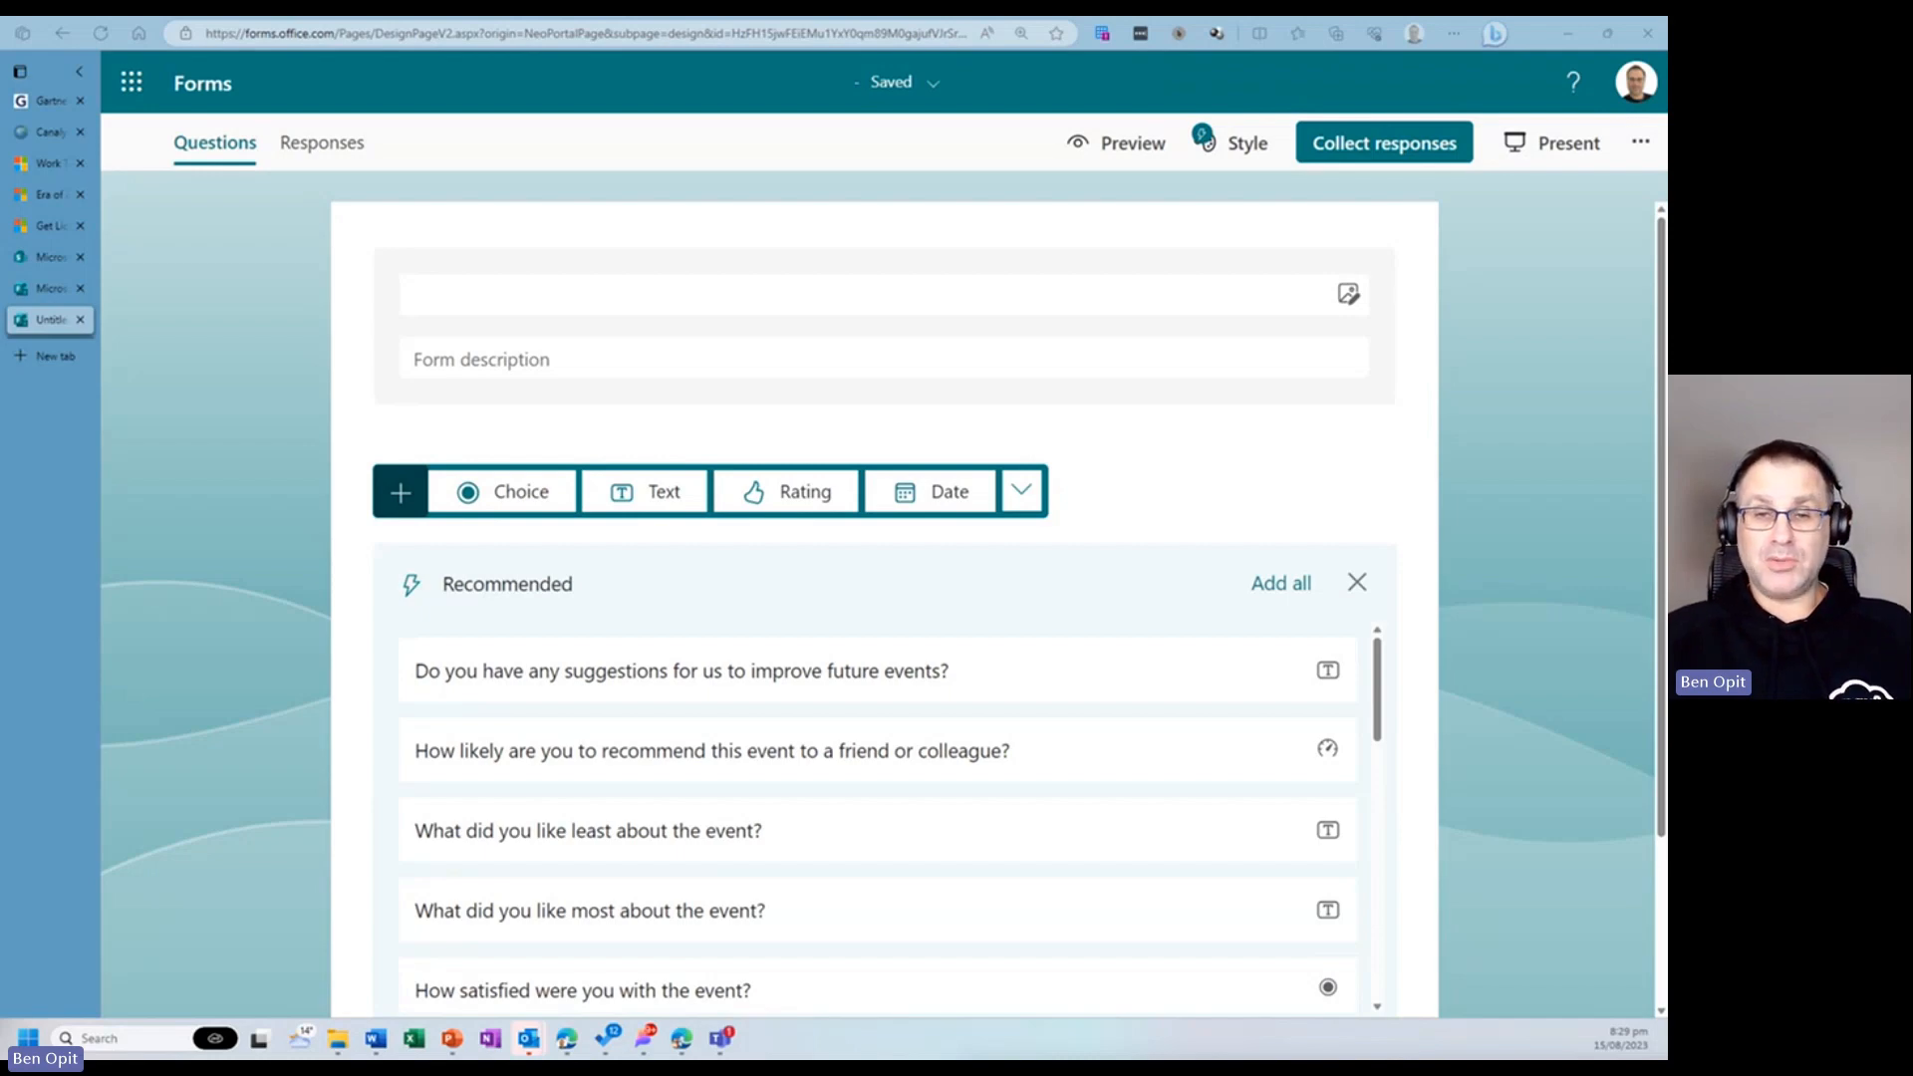
- Title the new form Event Registration Form
left_click(555, 304)
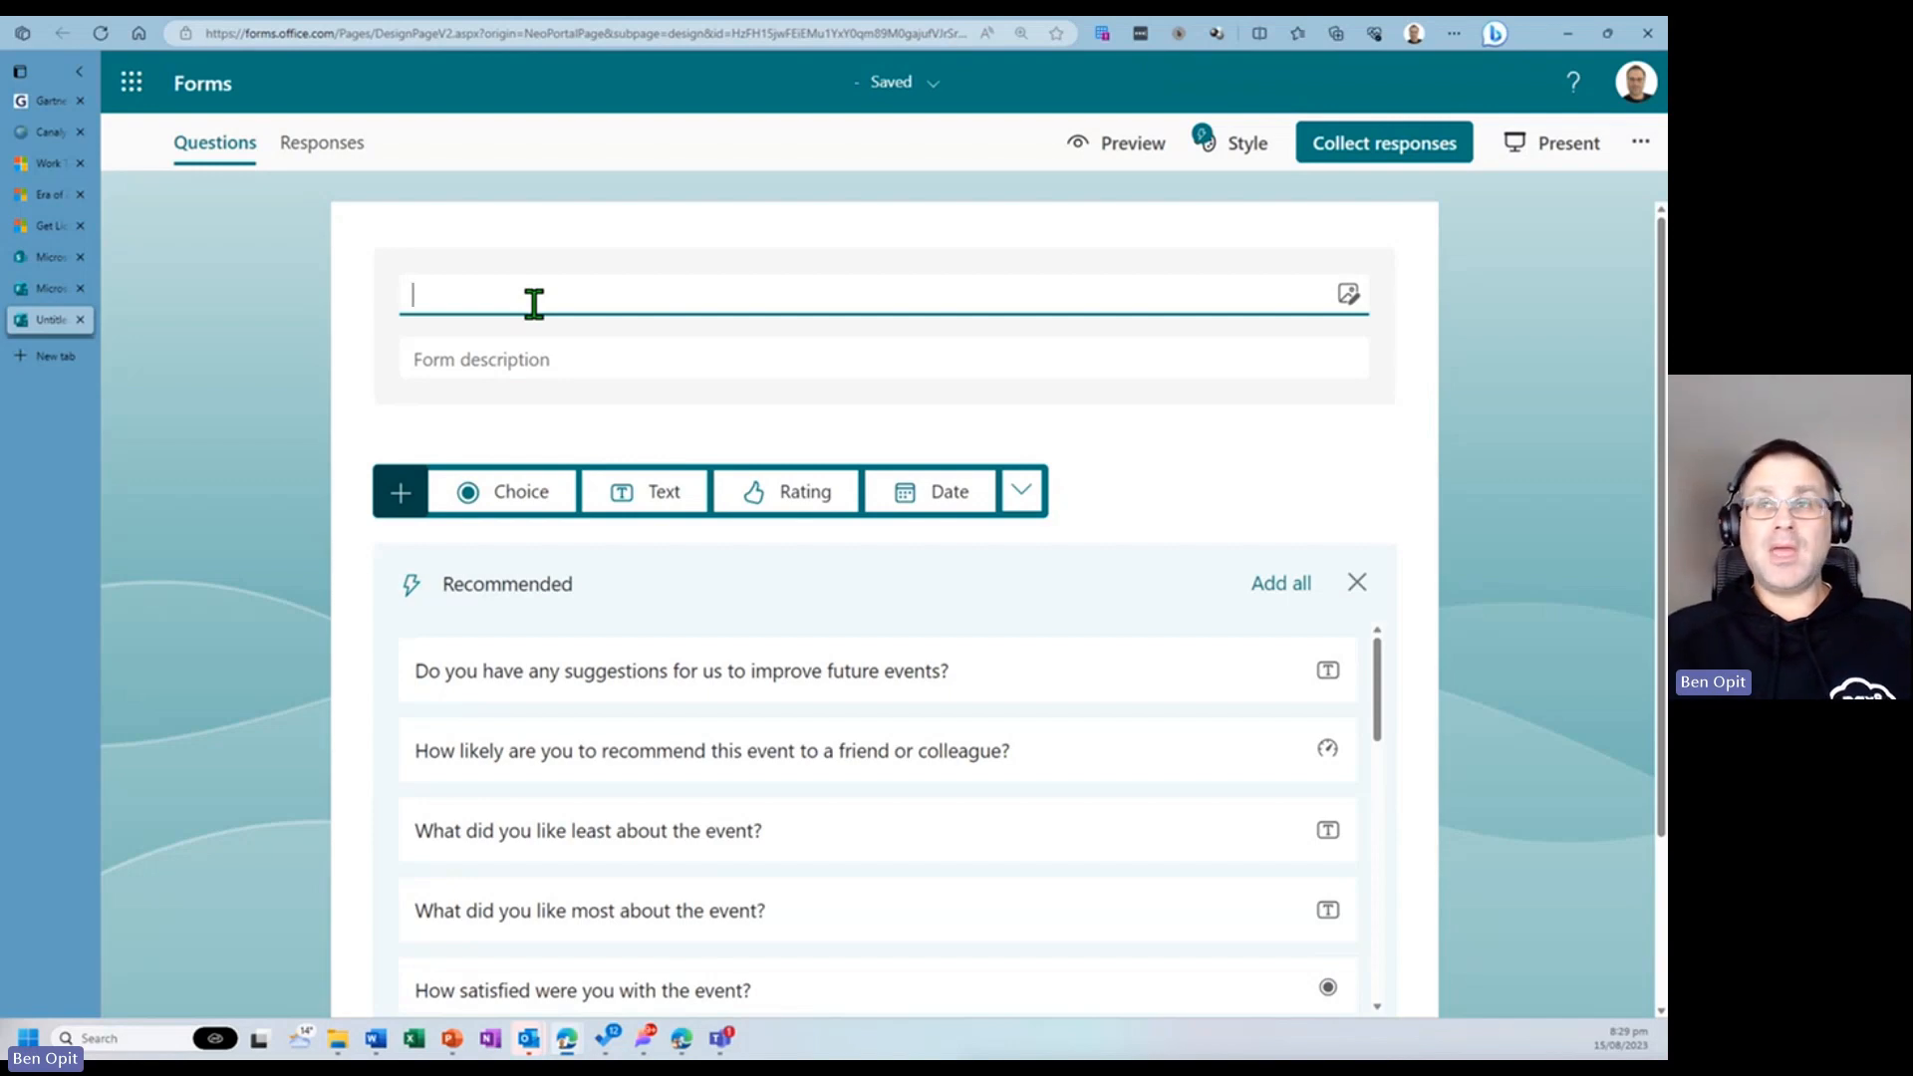
type("Event ")
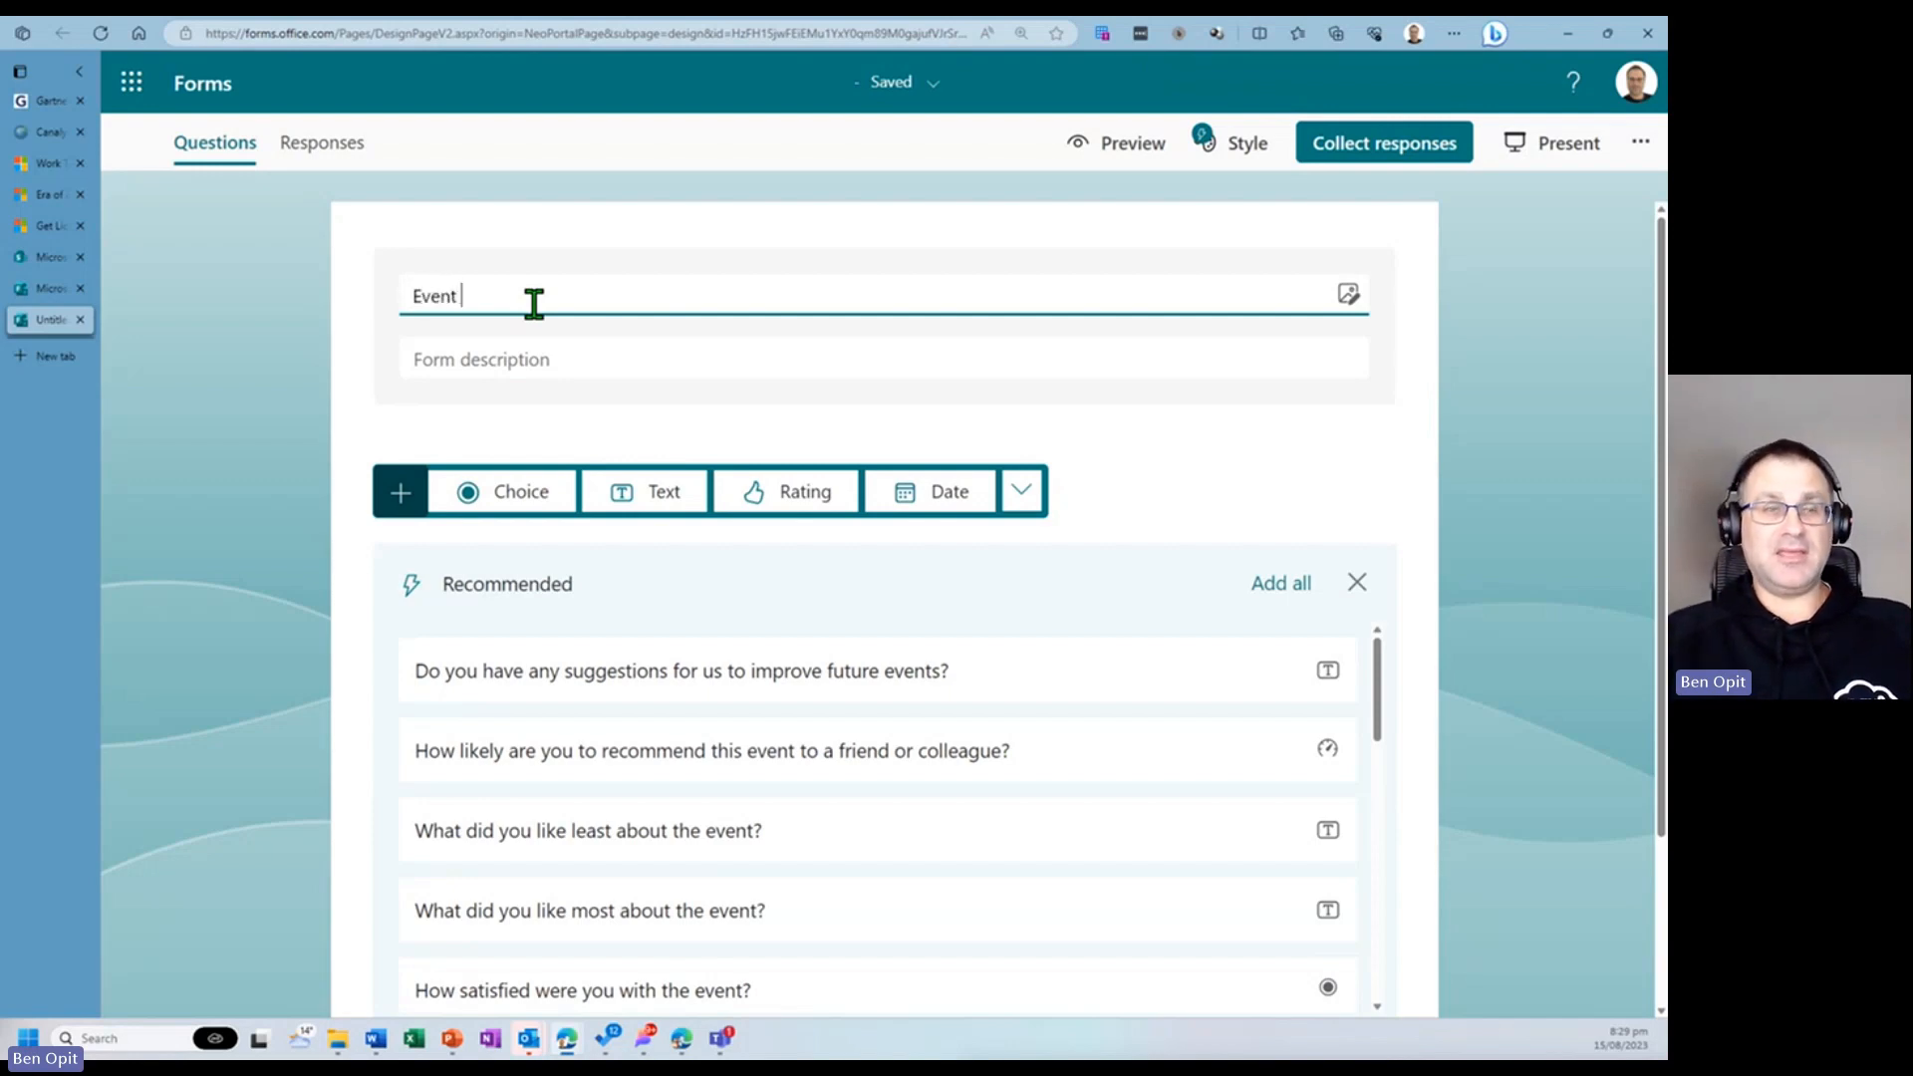
type("Regis")
key("BackSpace")
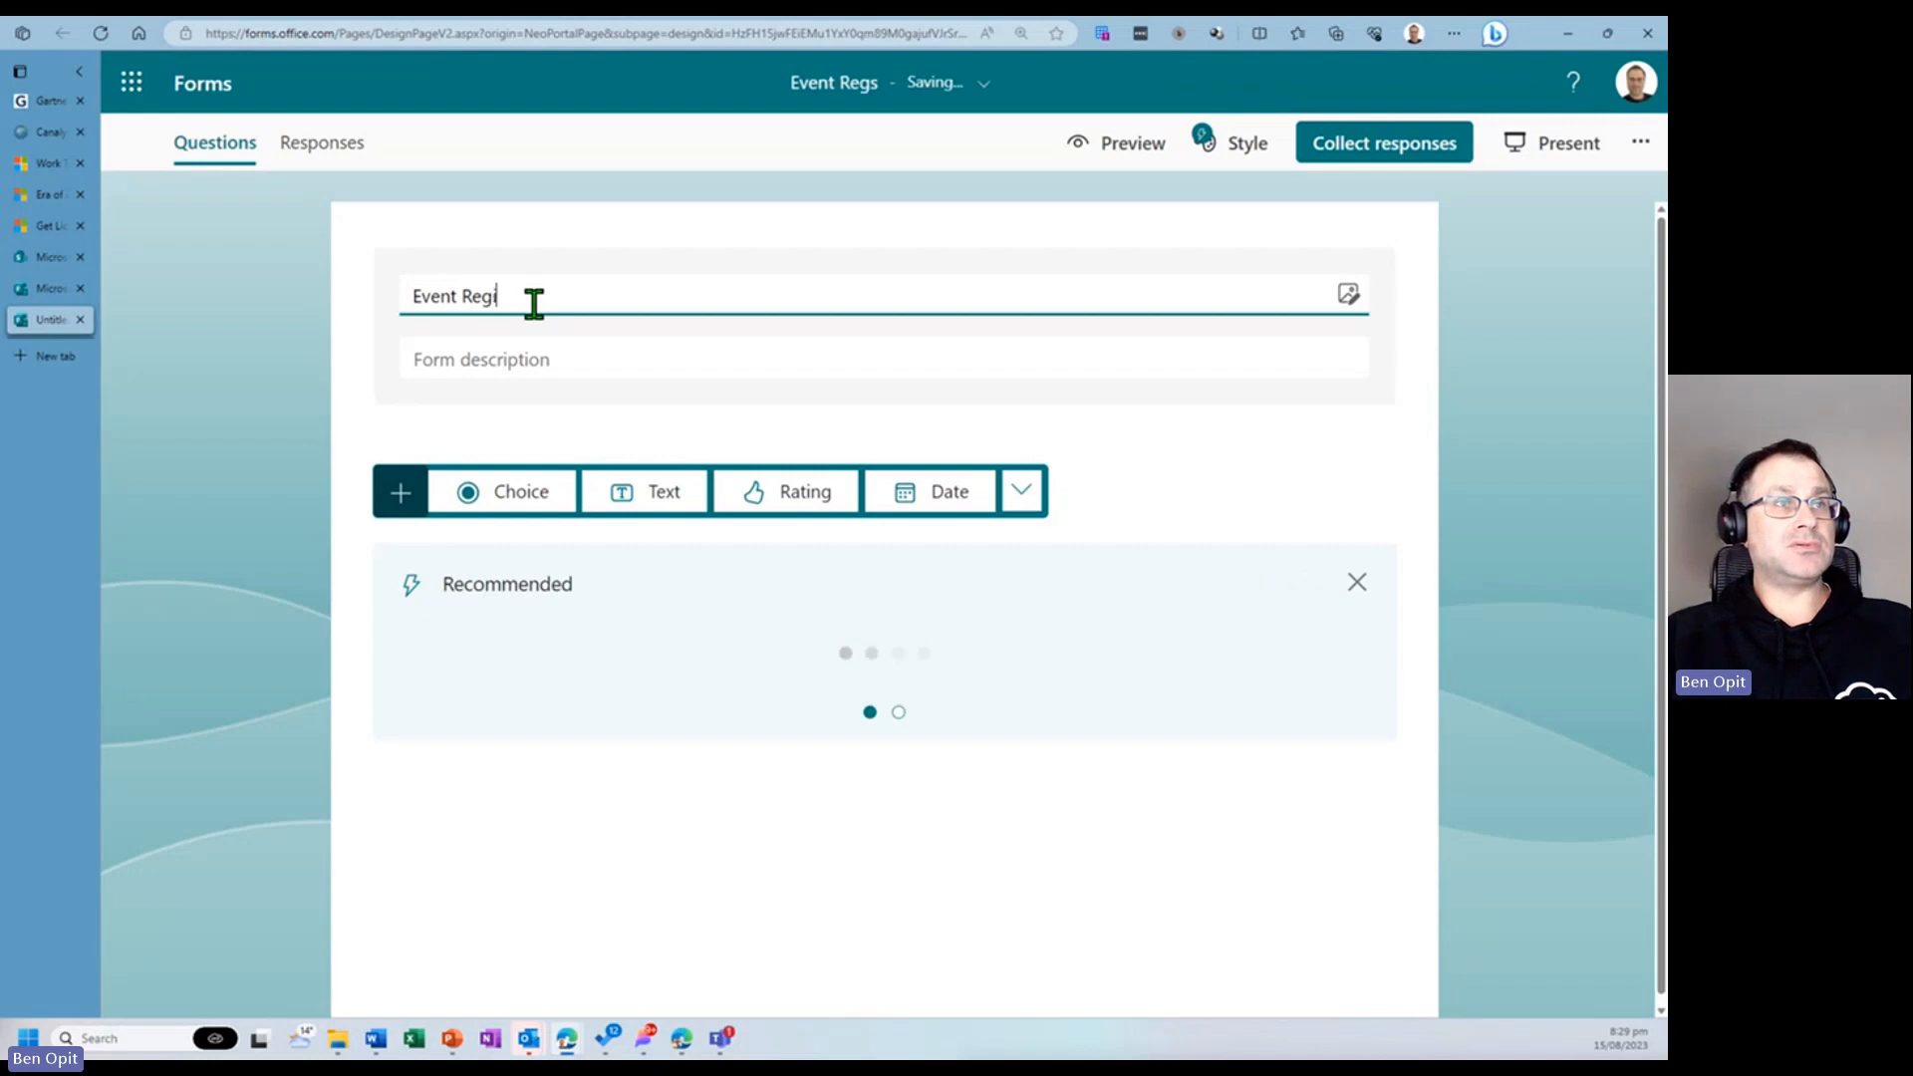
type("istration F")
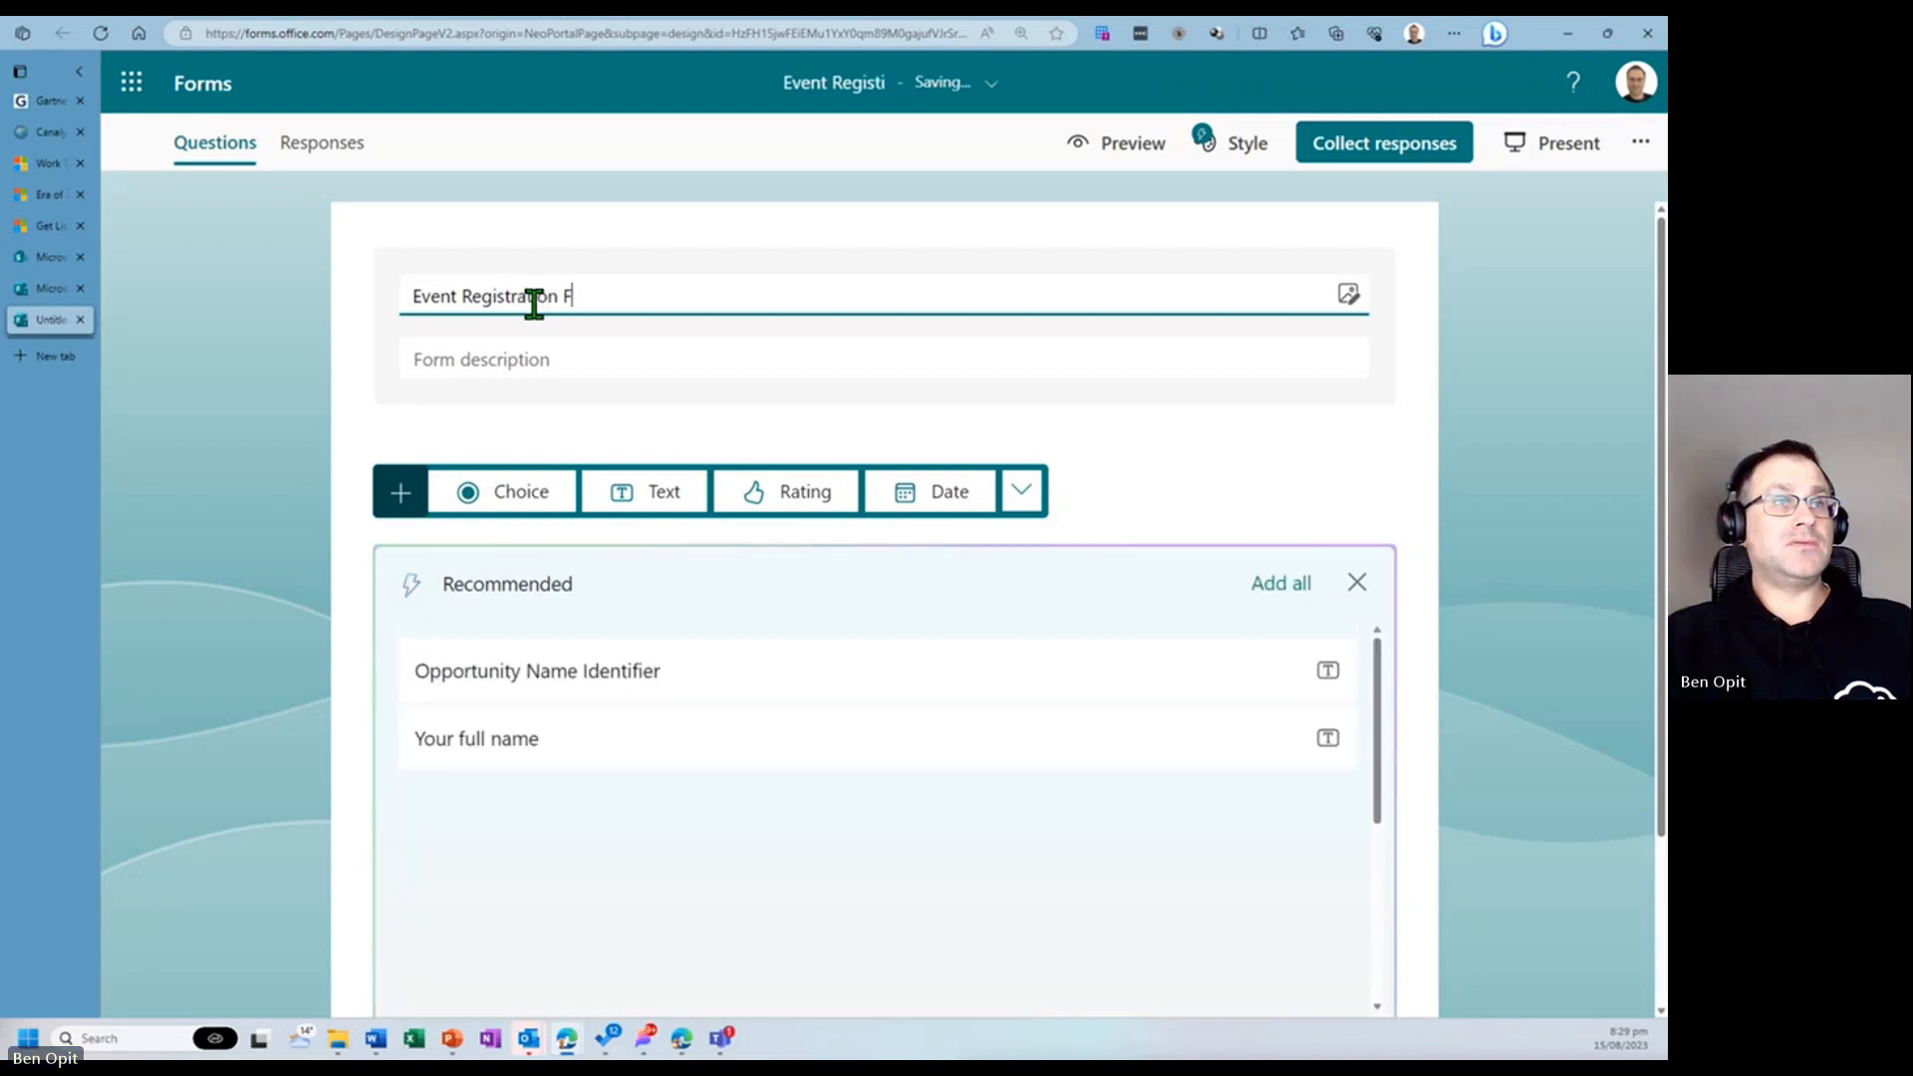
type("orm")
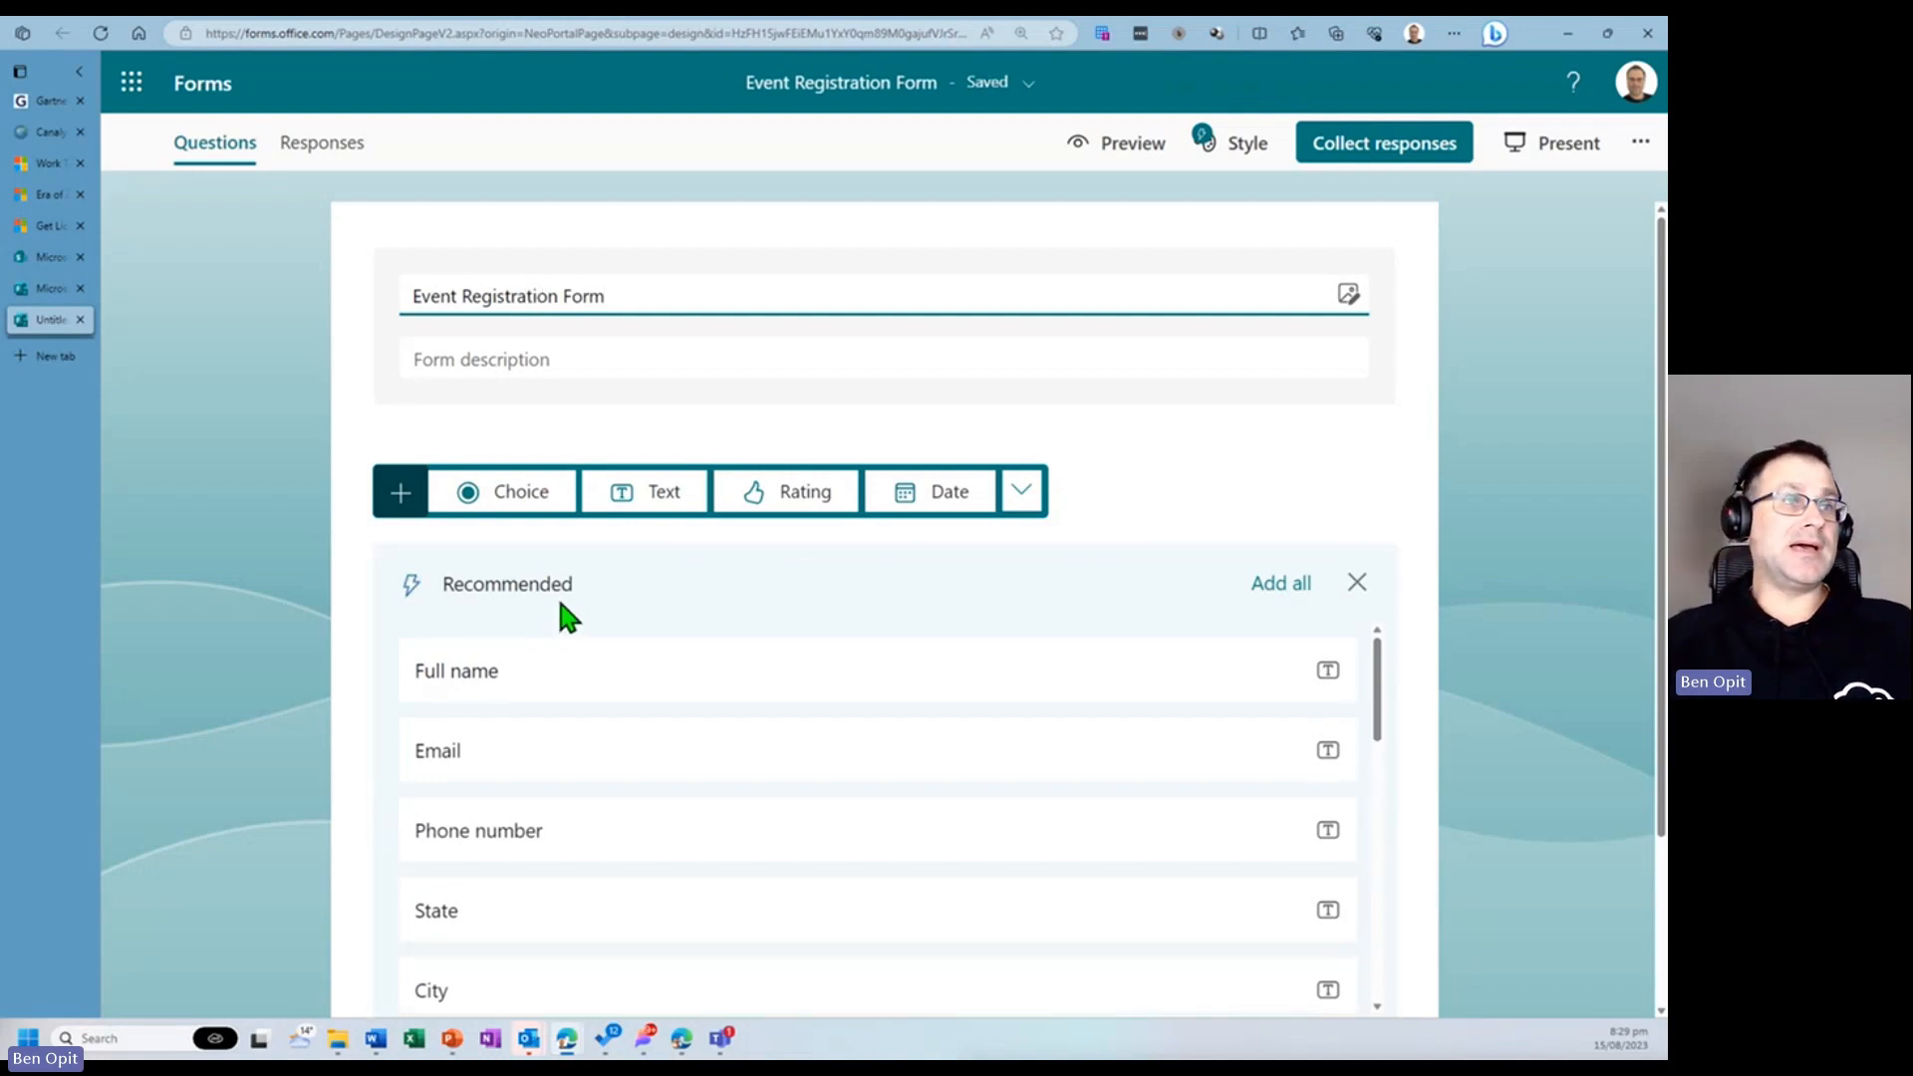
left_click(561, 498)
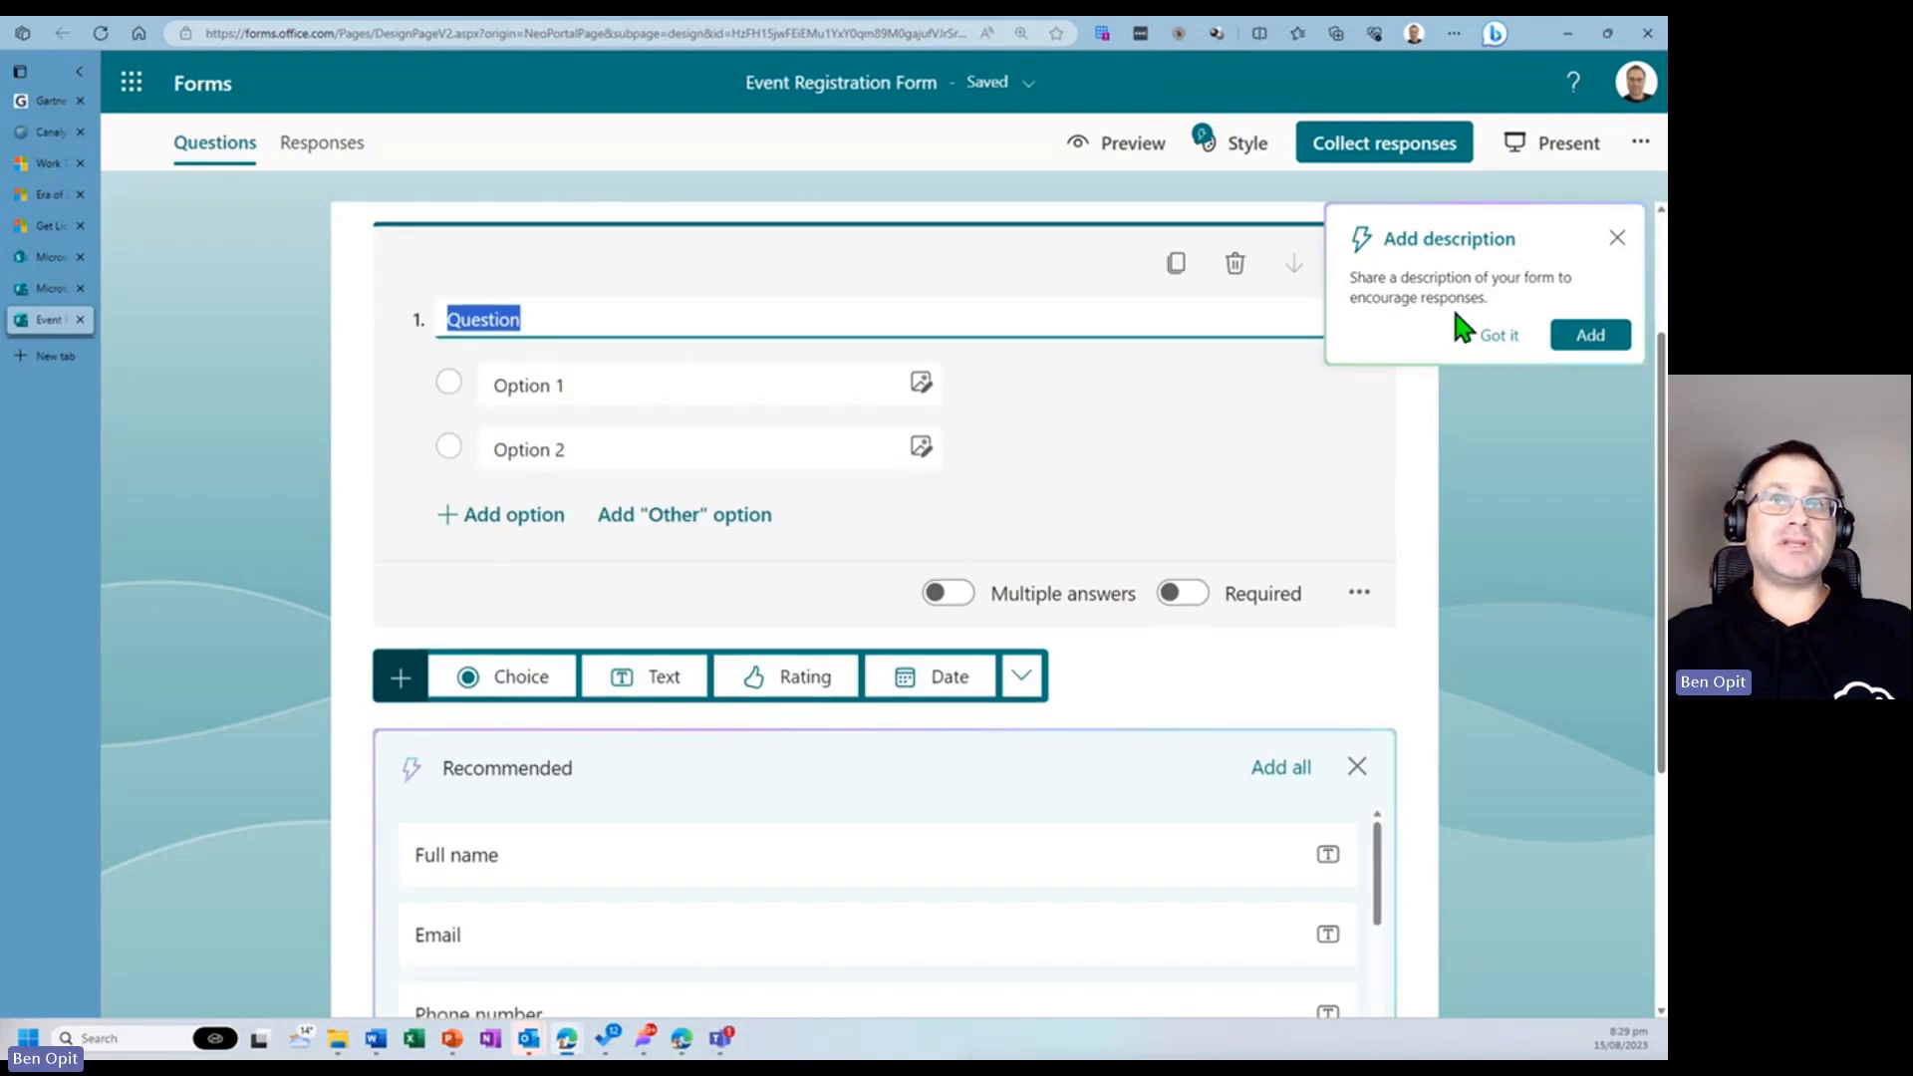
left_click(1615, 241)
left_click(1235, 263)
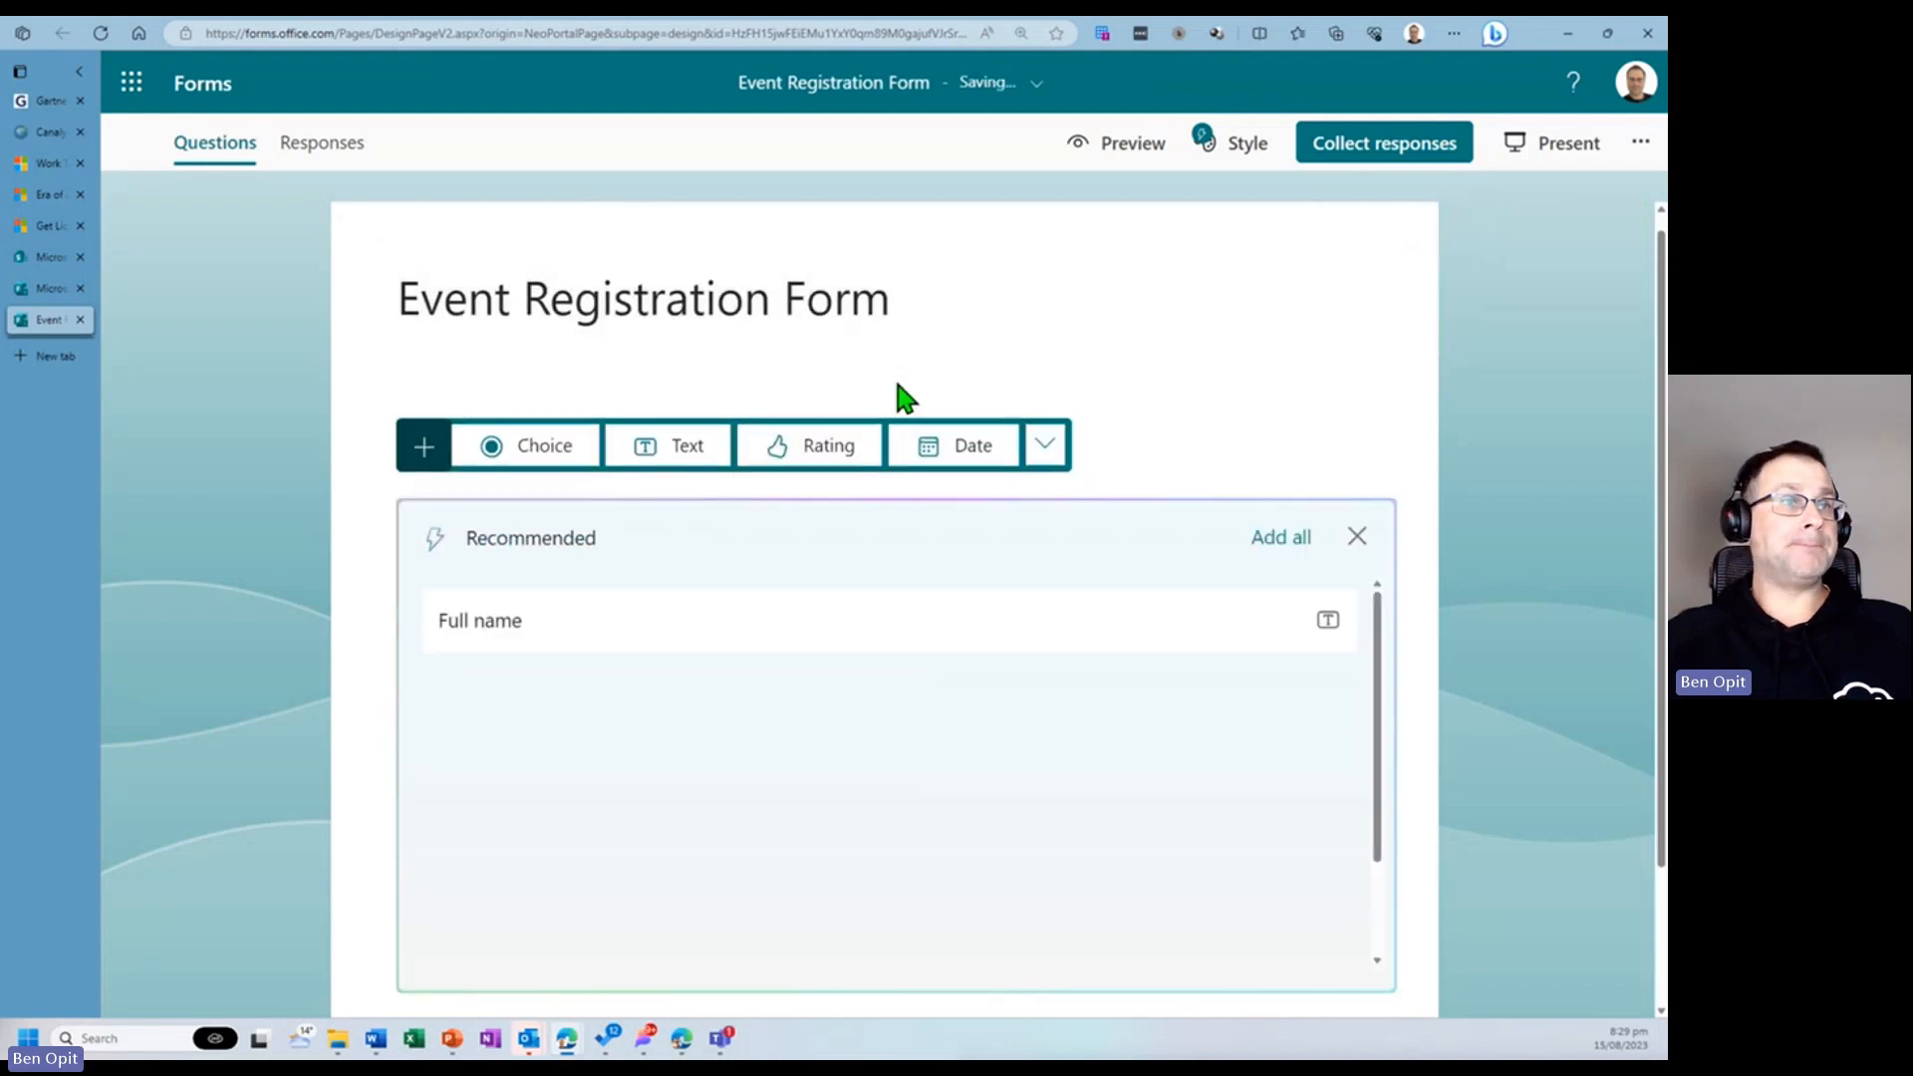
- Add a required text question titled Full Name
left_click(698, 449)
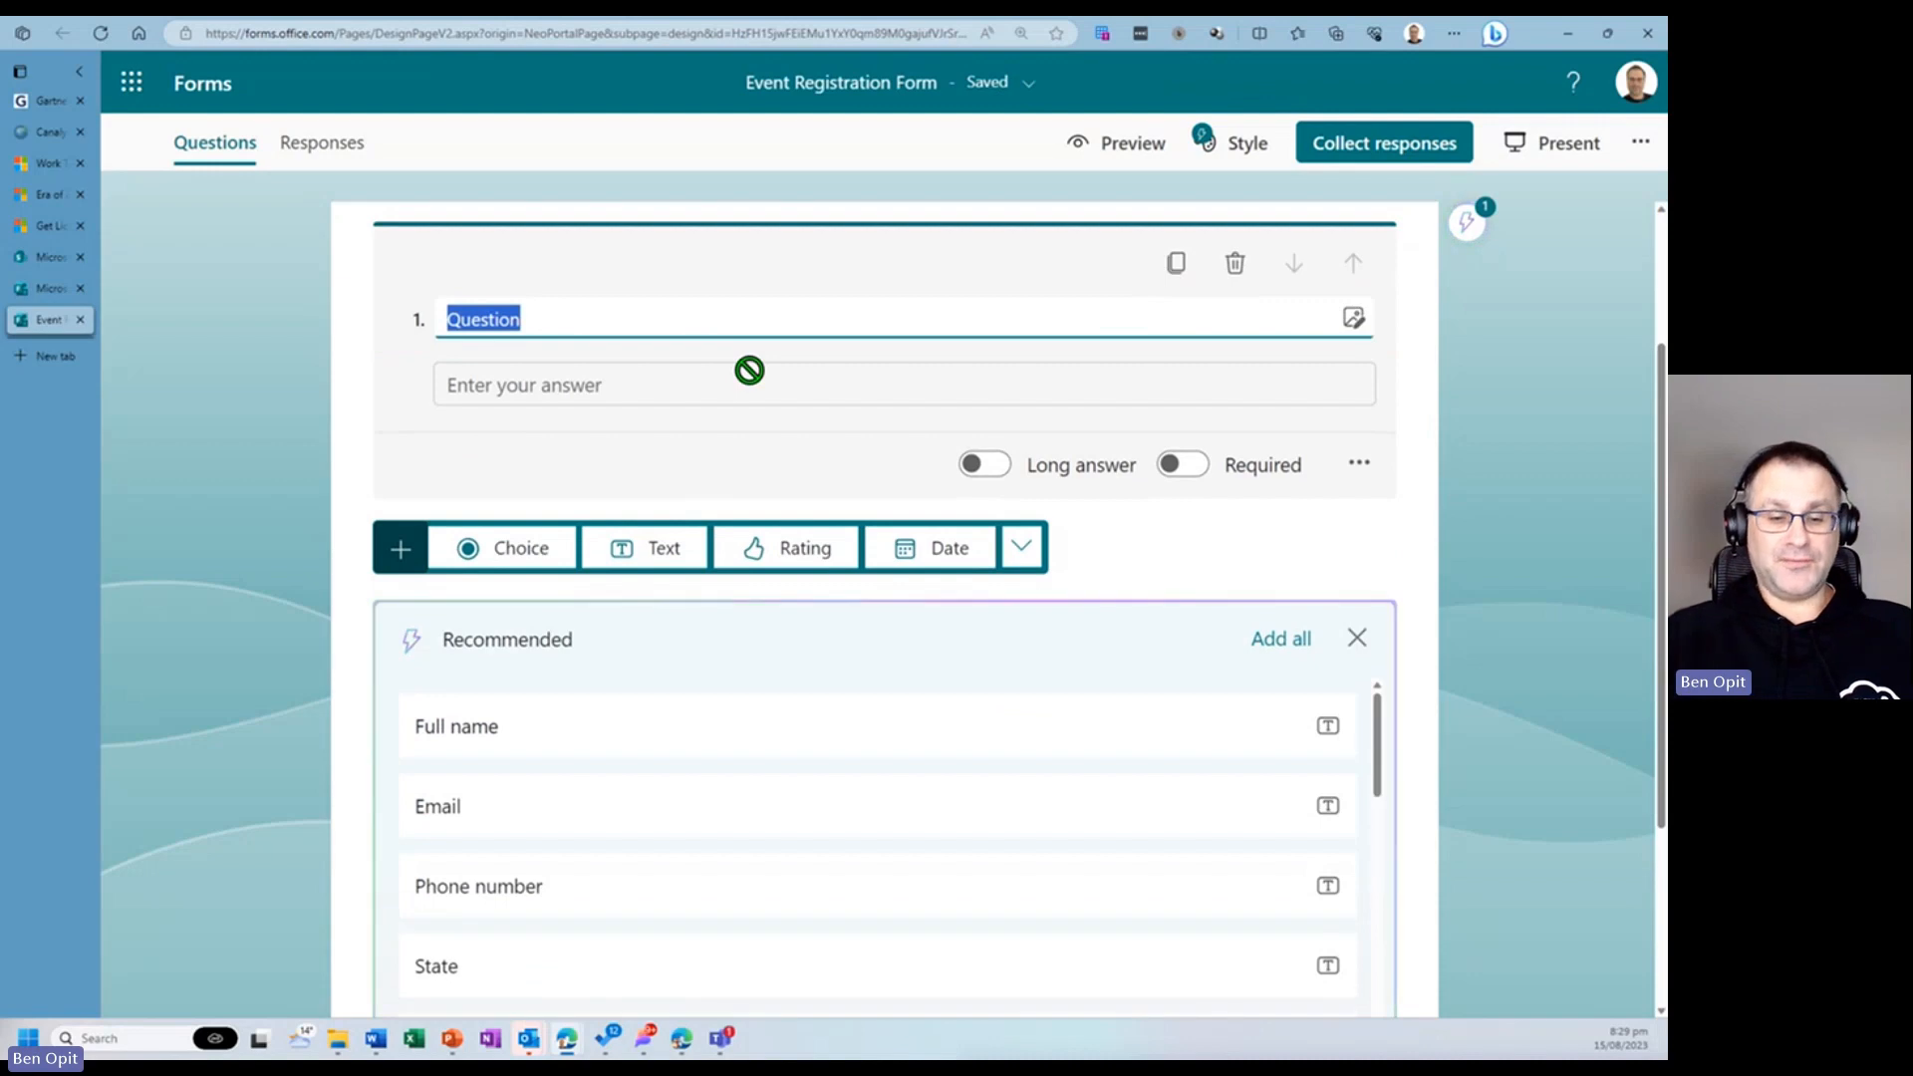
type("Full Name")
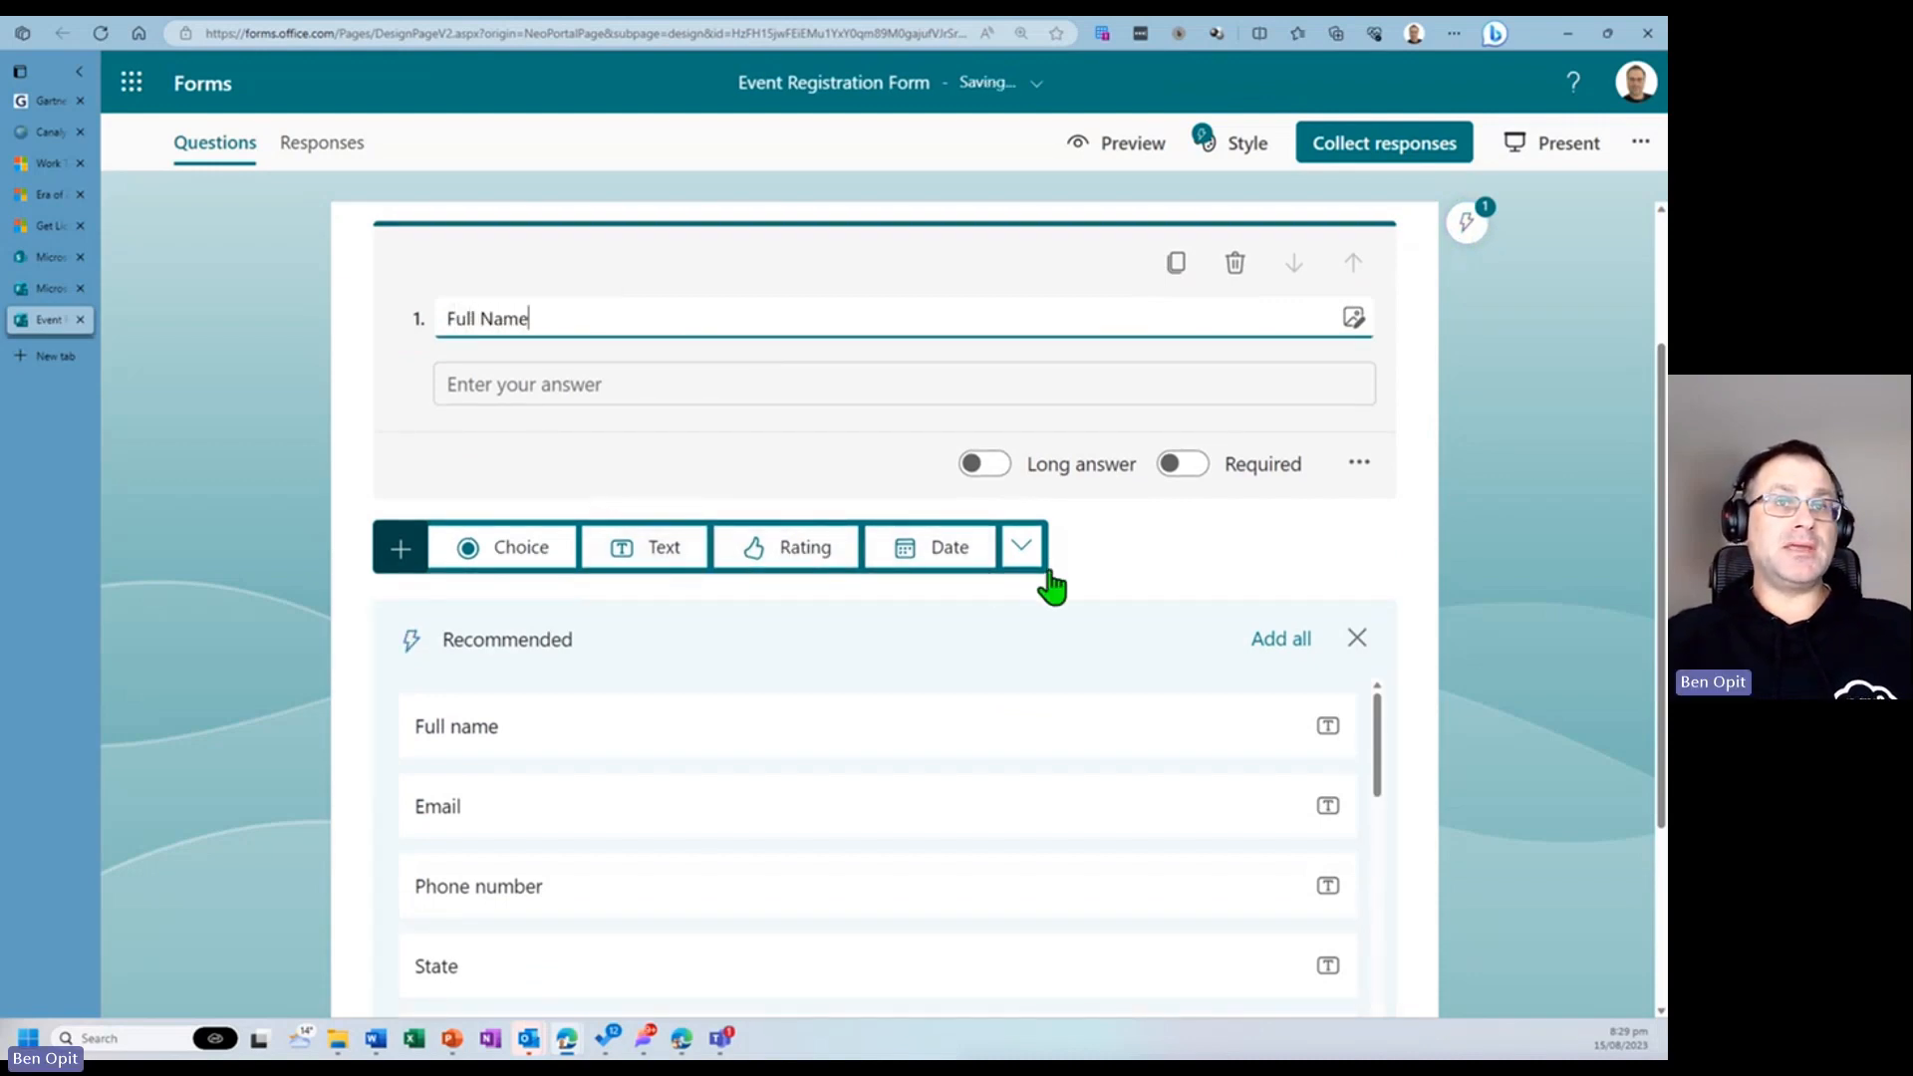
left_click(1185, 466)
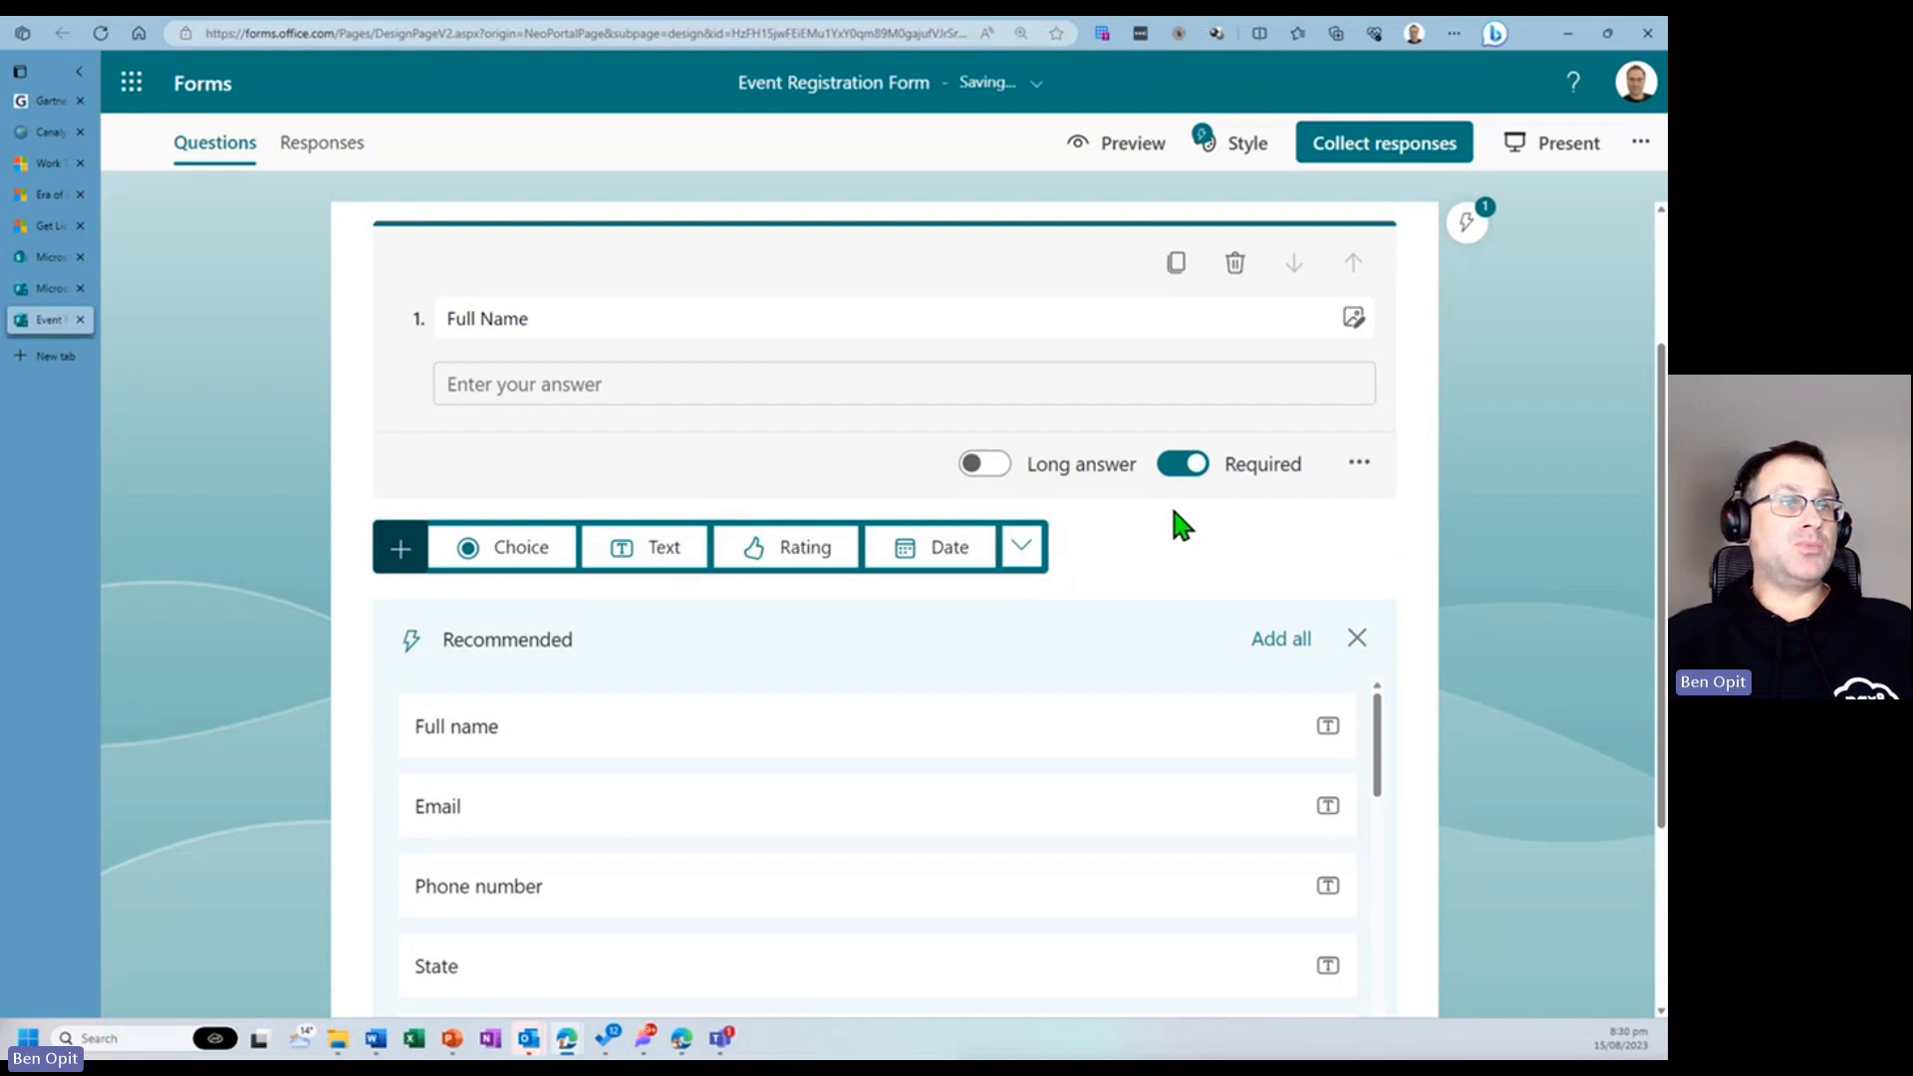
- Add a second text question titled Email Address
left_click(657, 550)
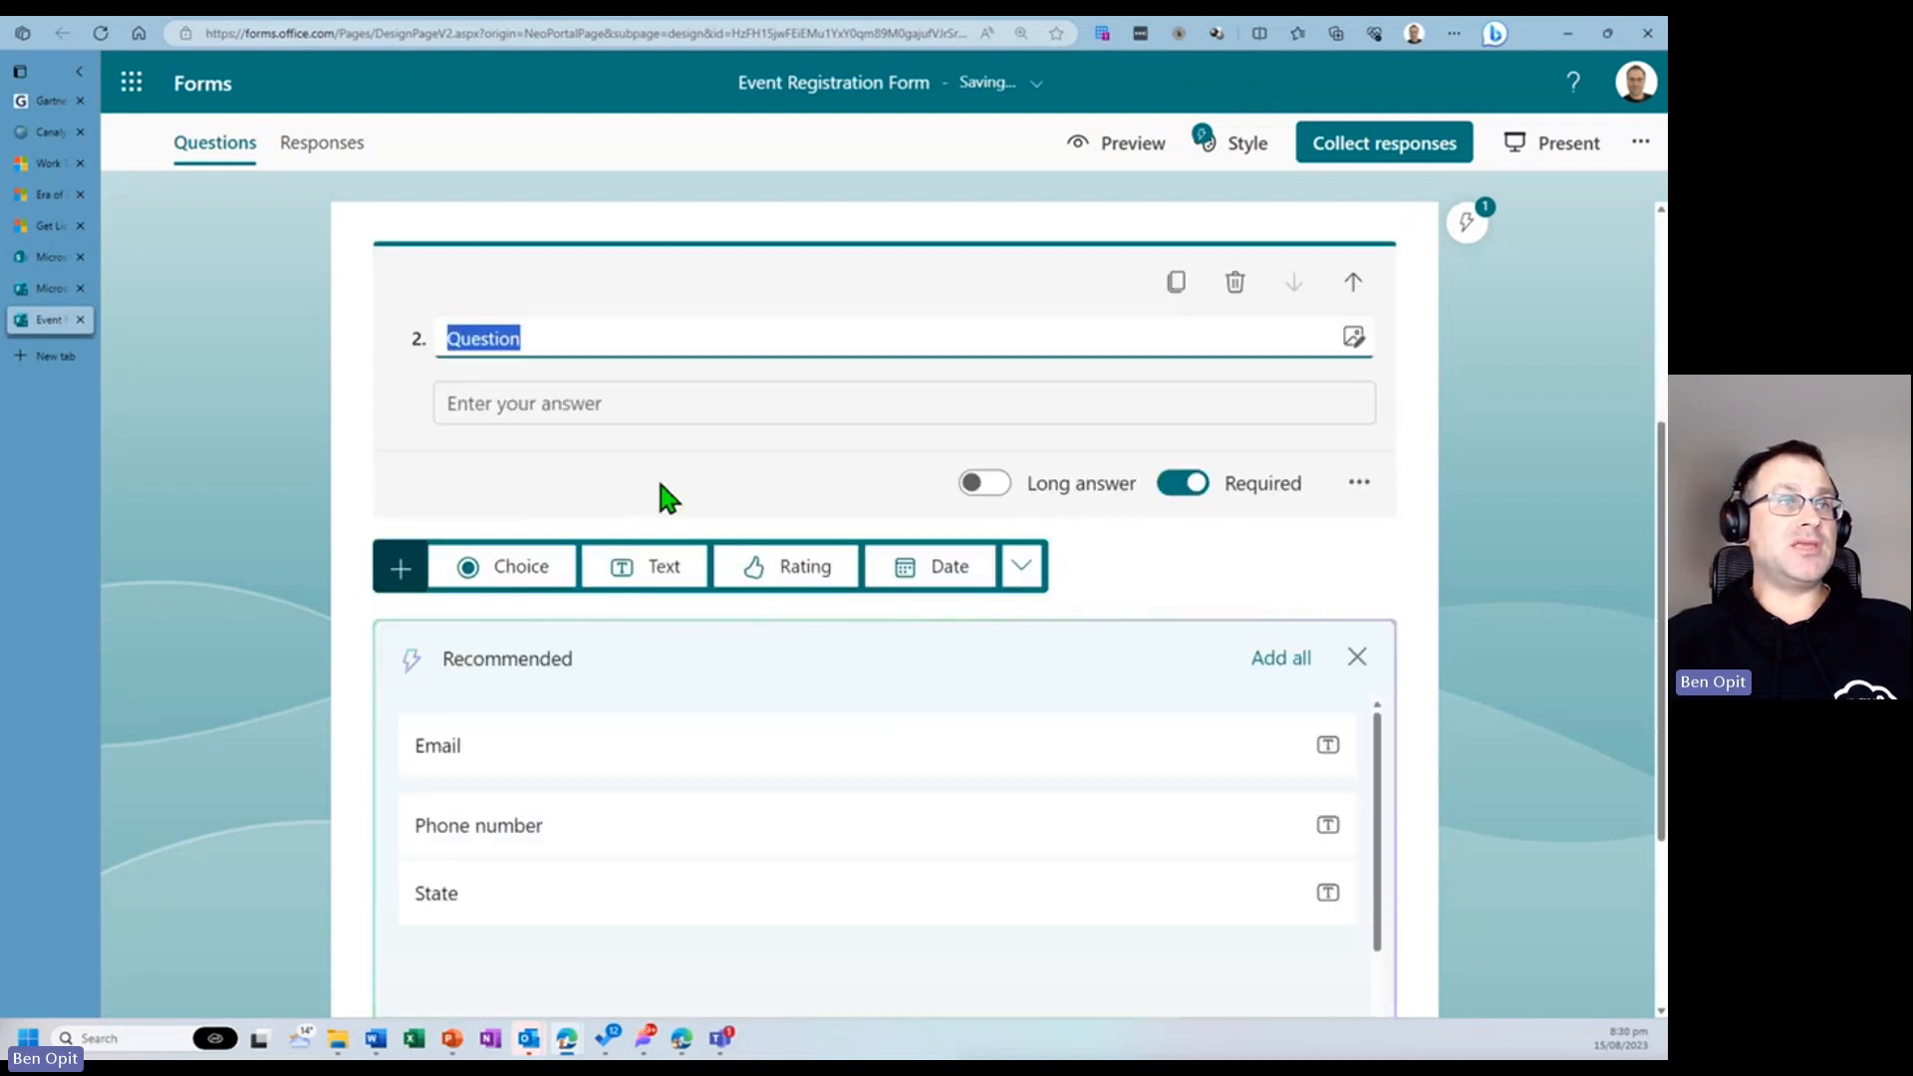
type("Email A")
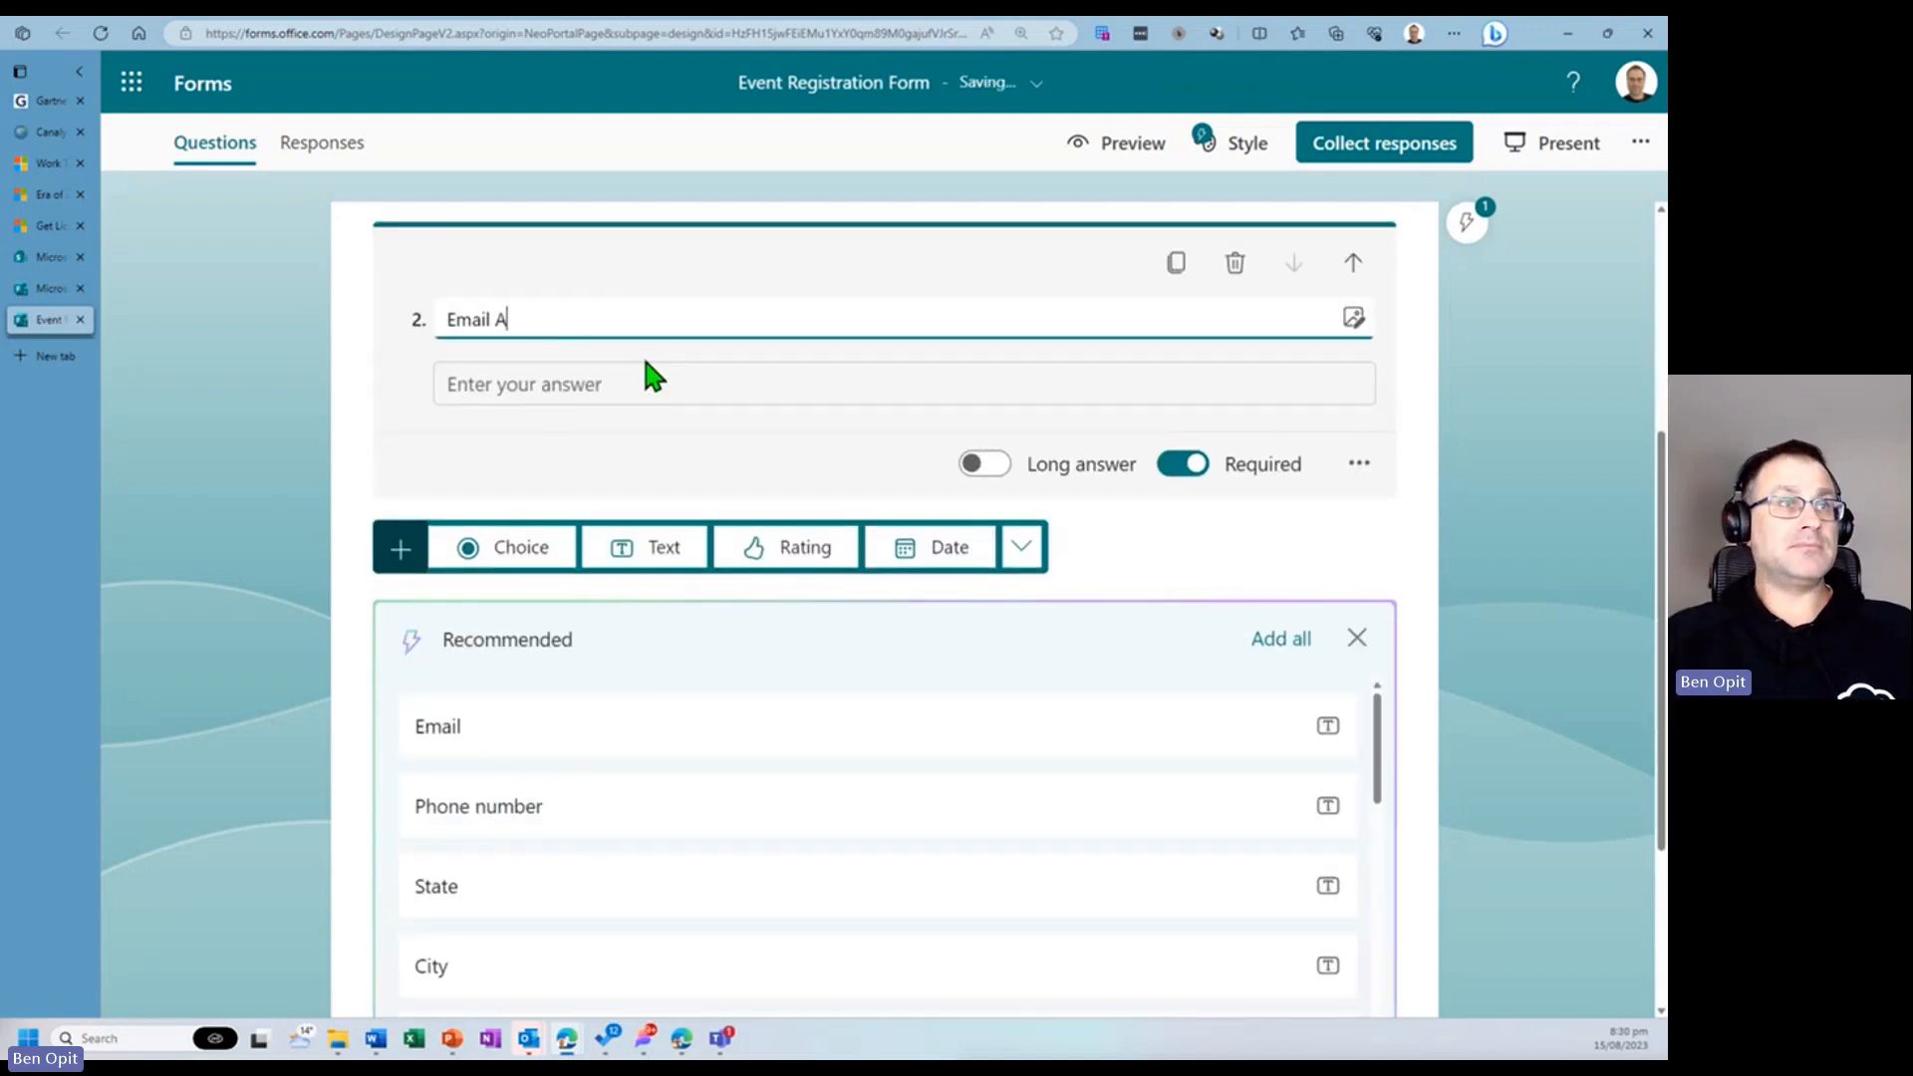
type("ddress")
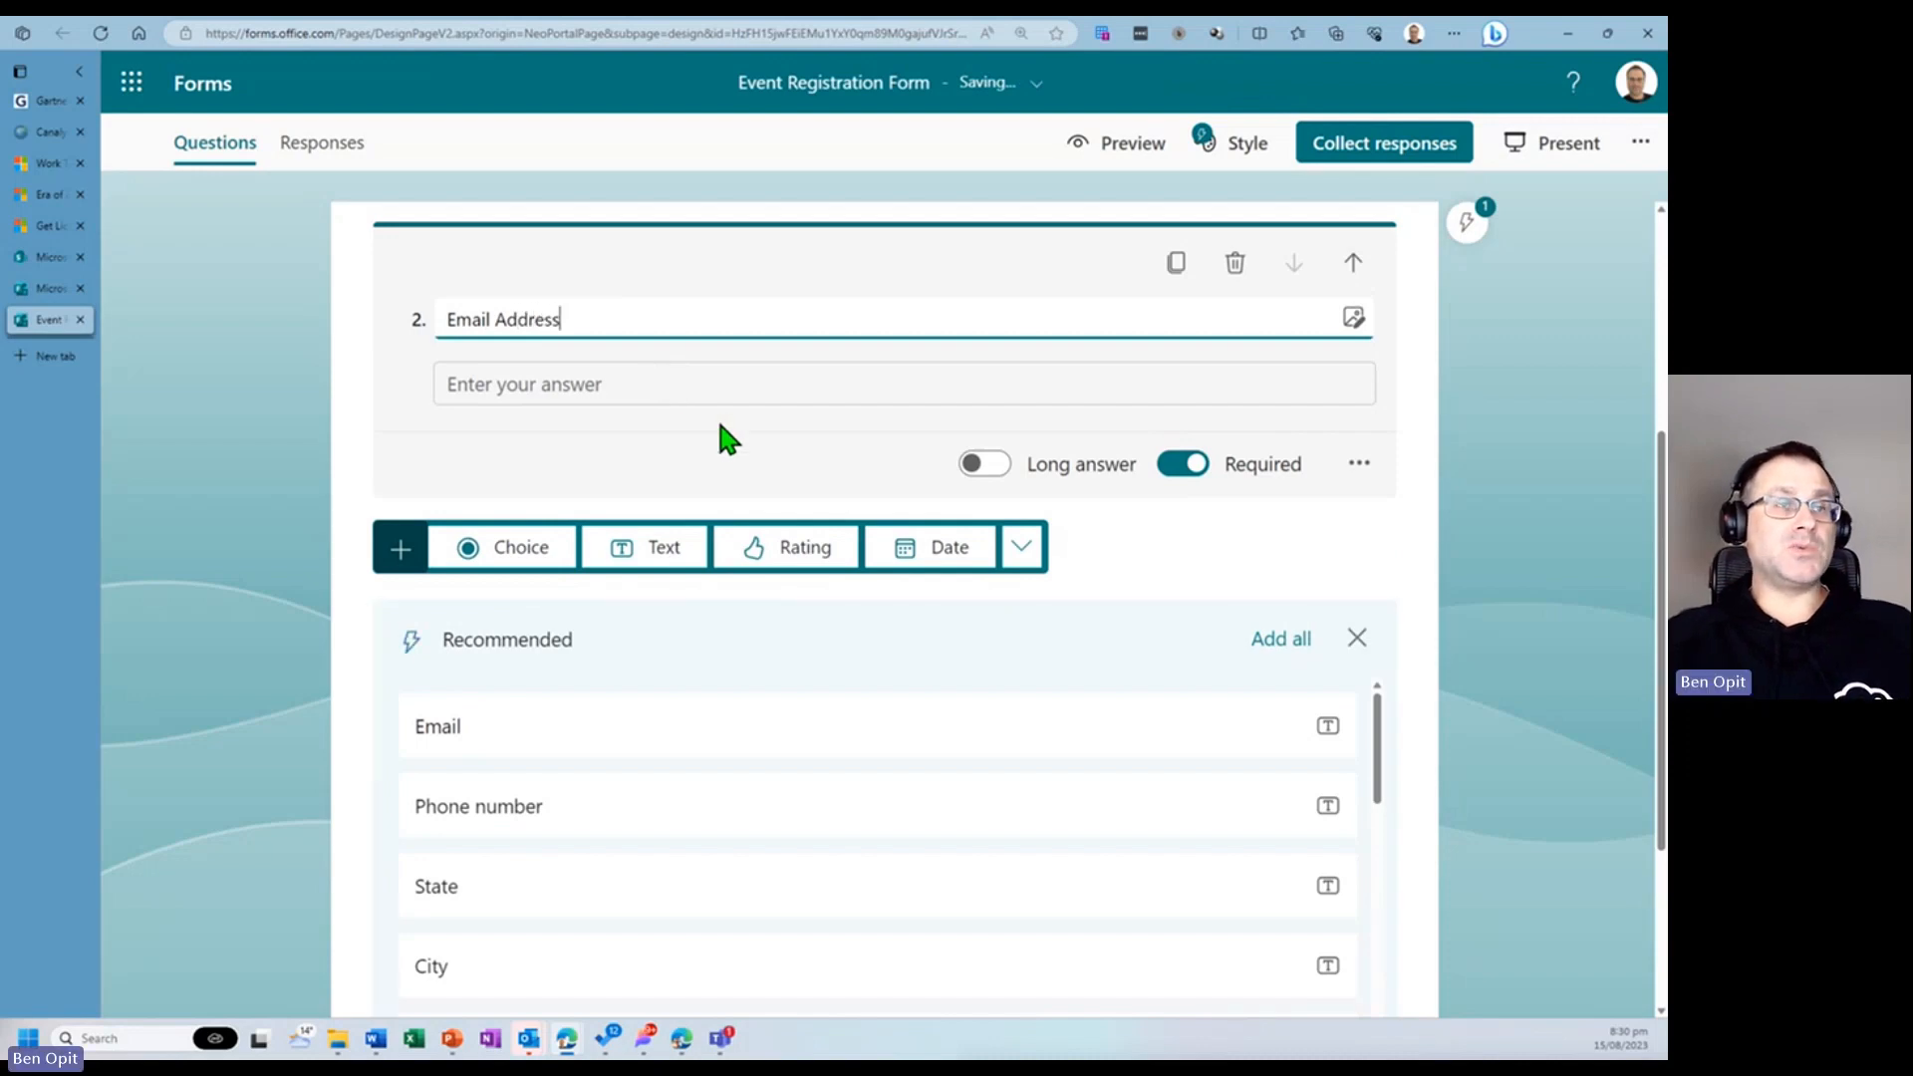
scroll(713, 455, "up", 4)
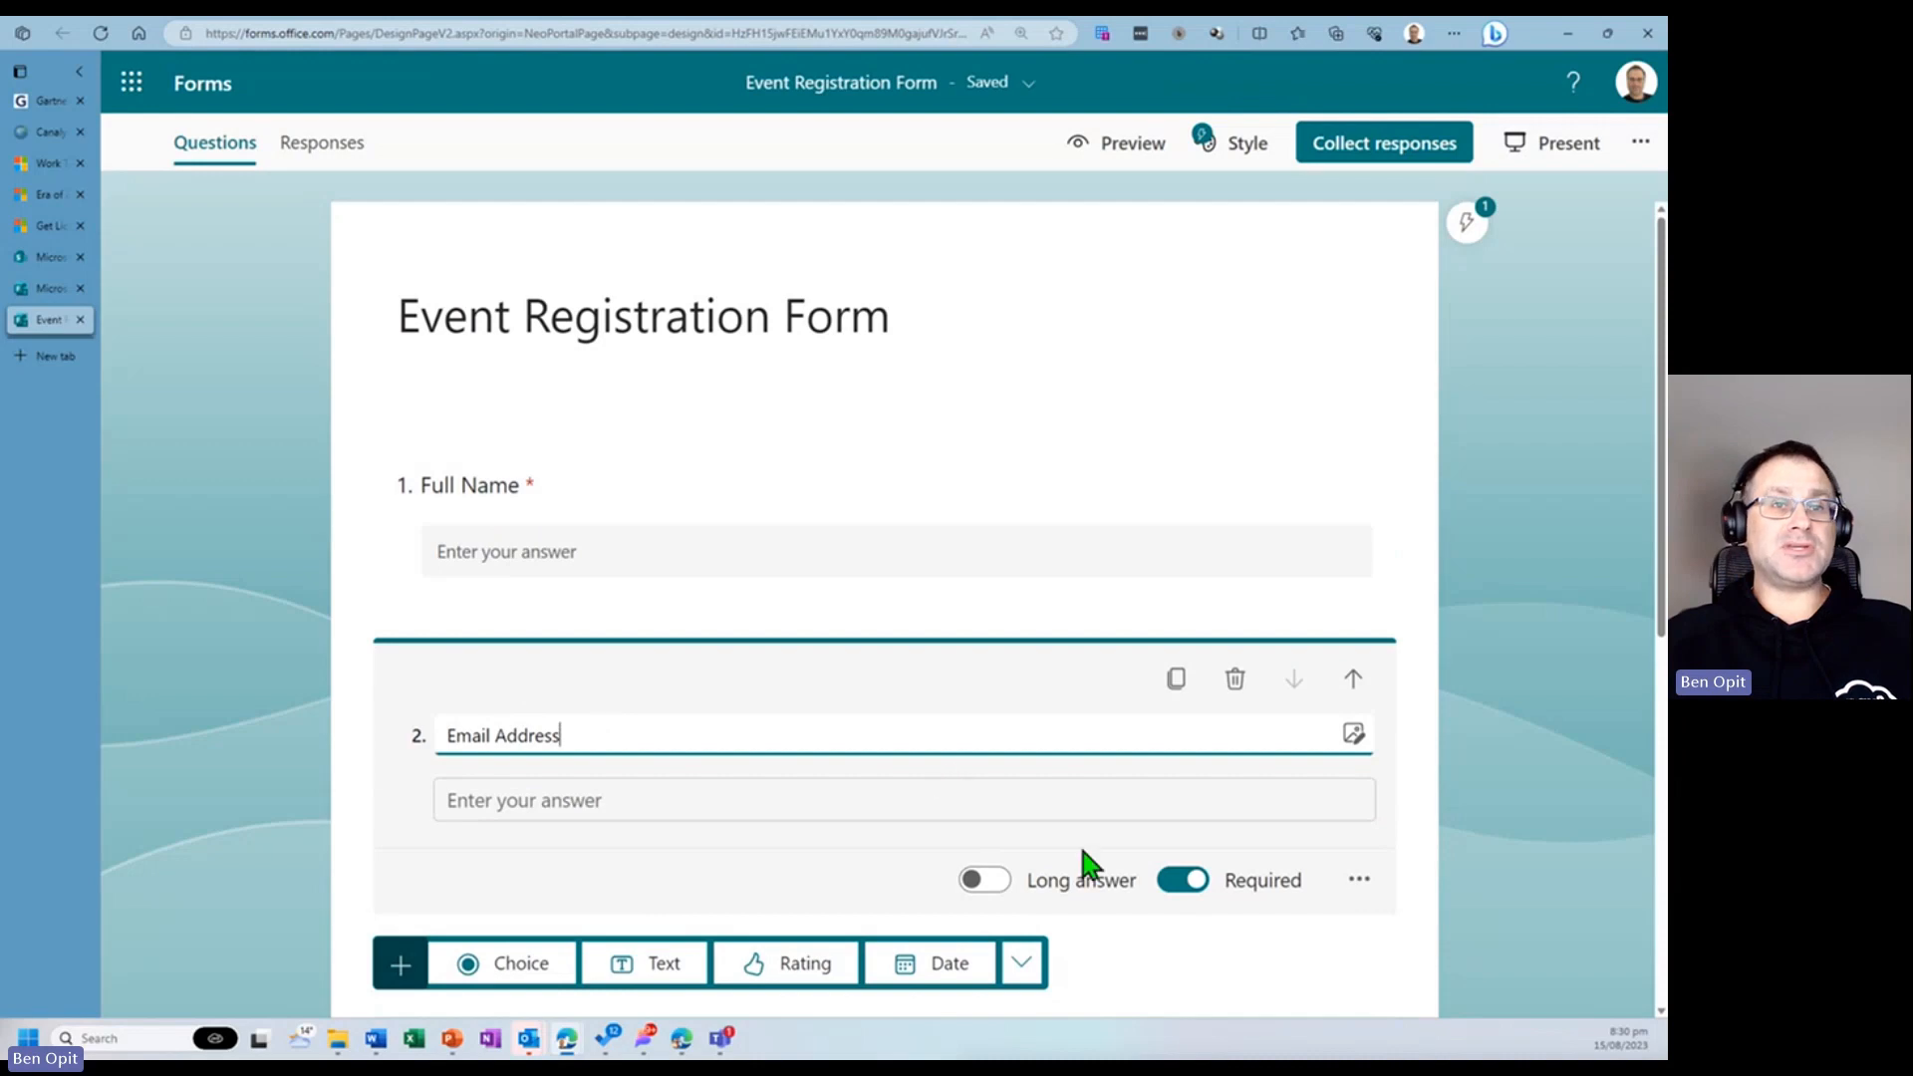
scroll(1046, 861, "down", 1)
- Add a choice question titled Course name
left_click(538, 852)
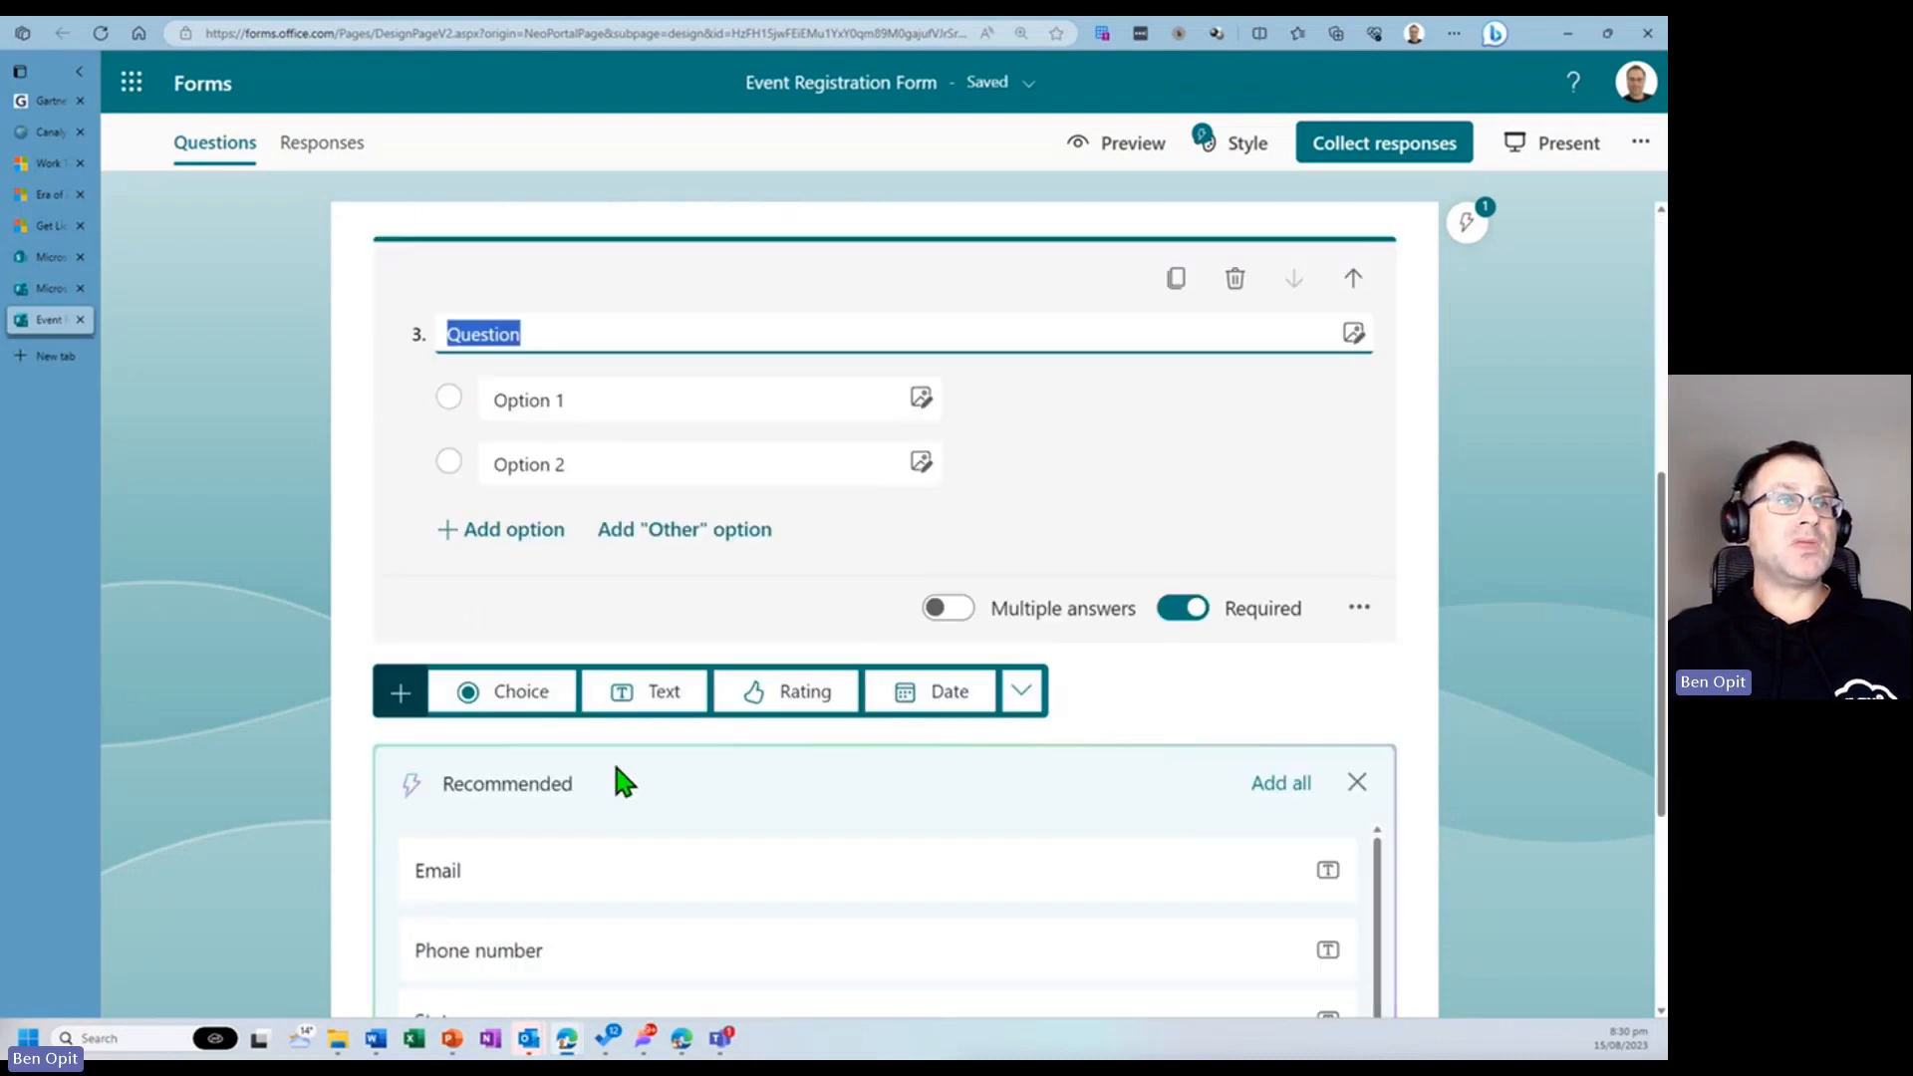
scroll(638, 683, "up", 1)
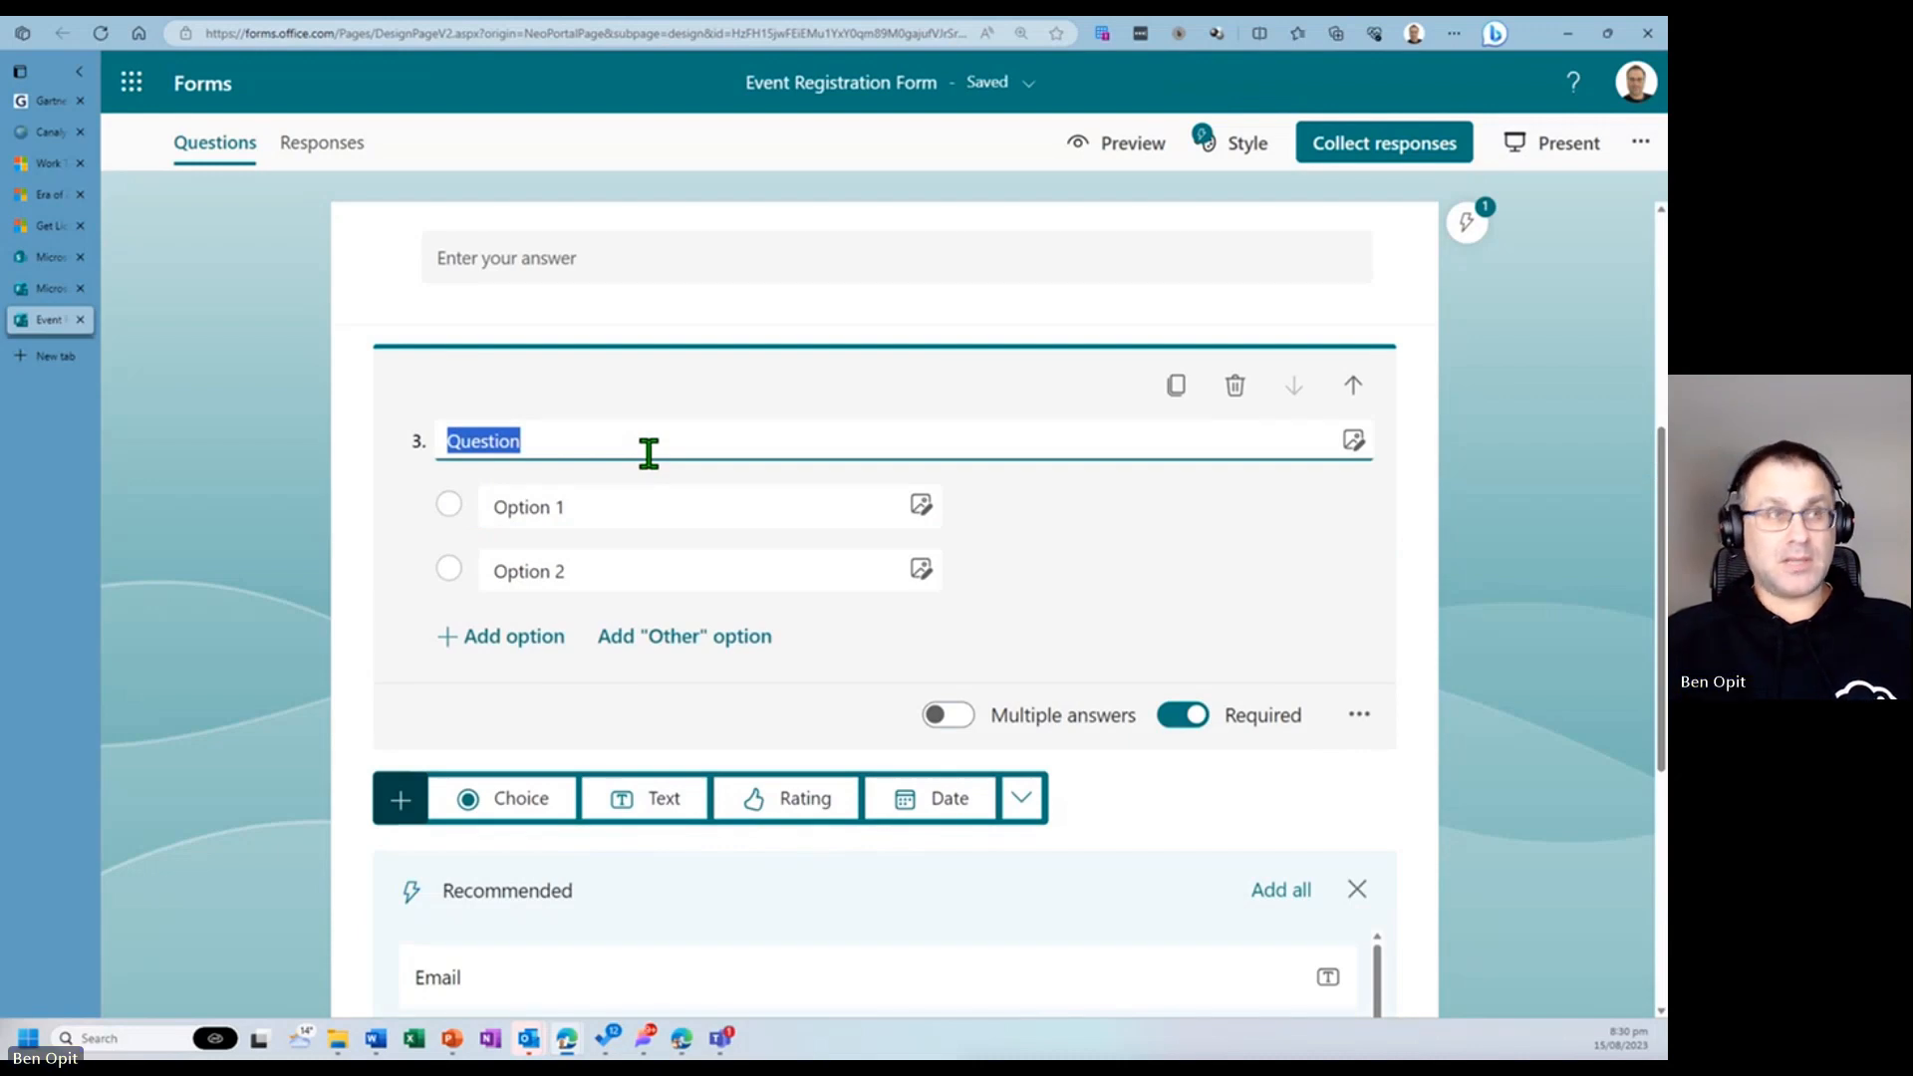
type("Cou")
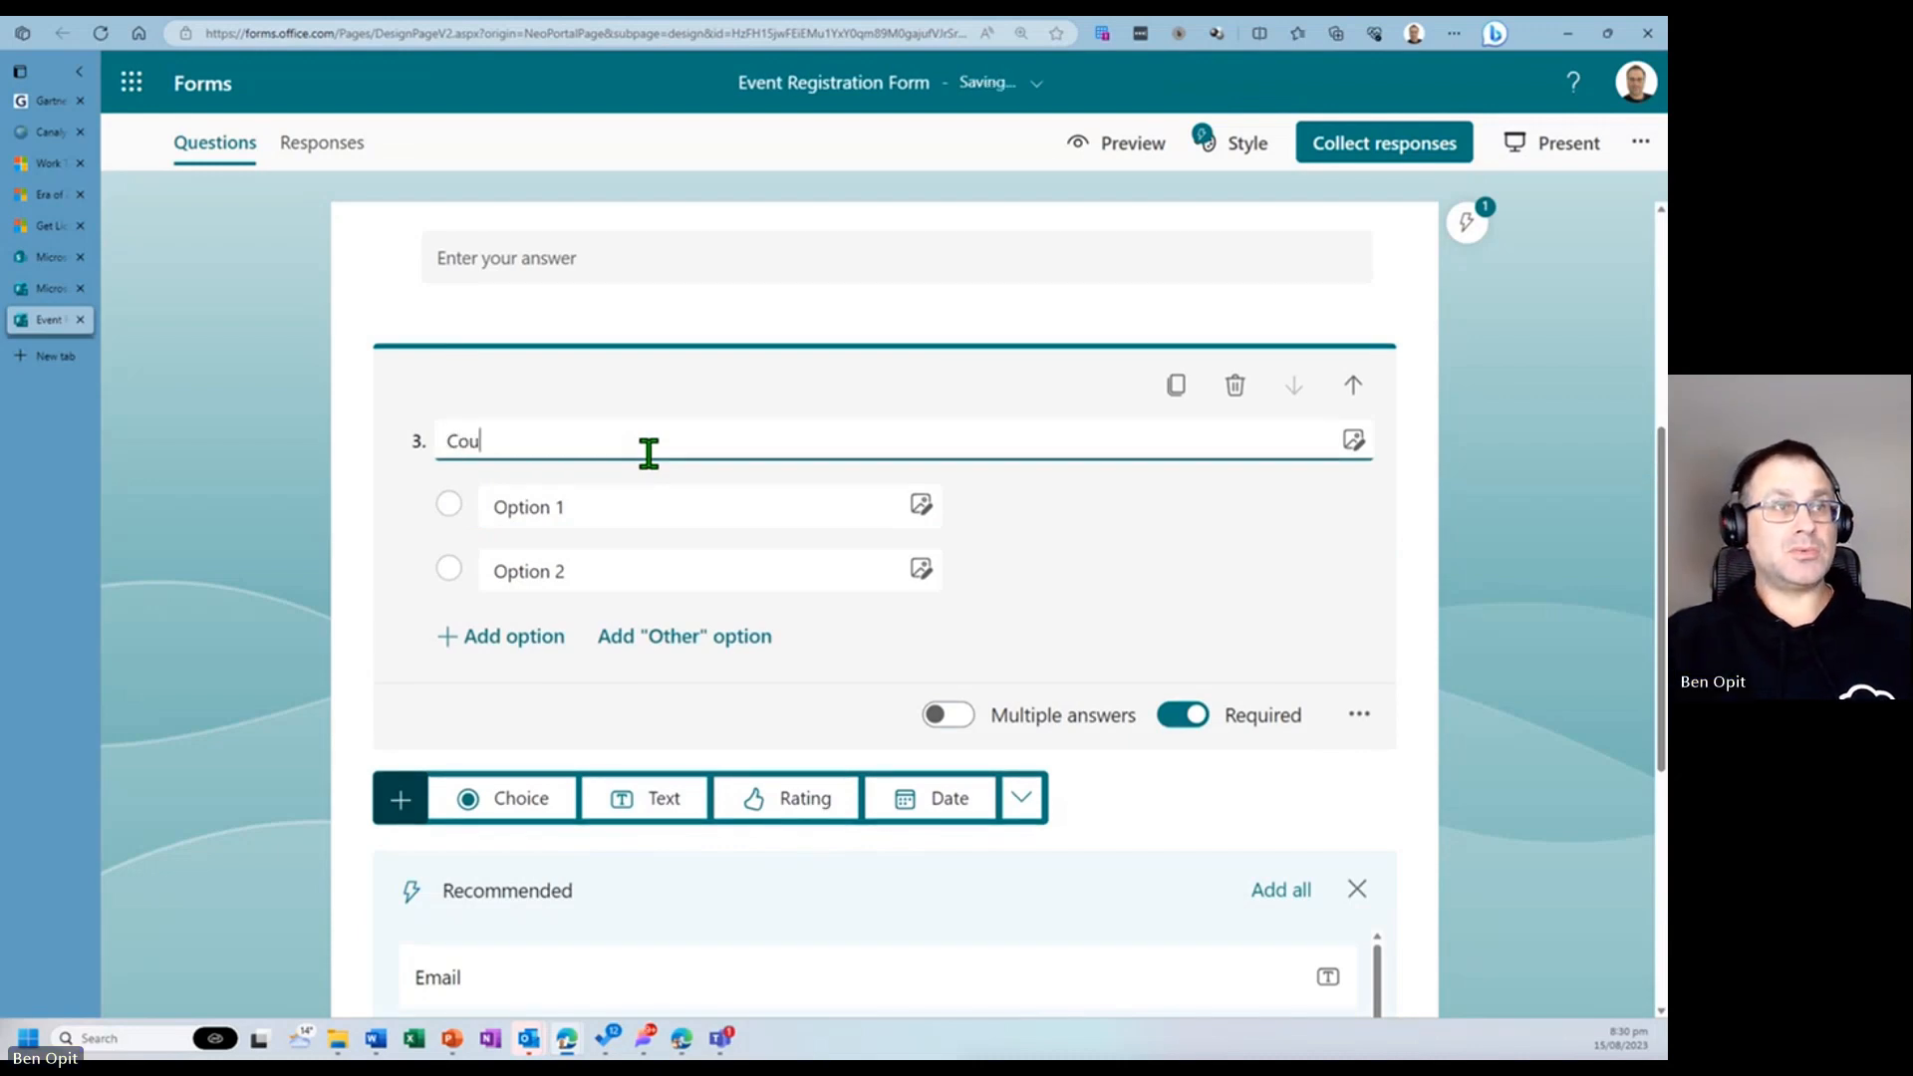
type("rse name")
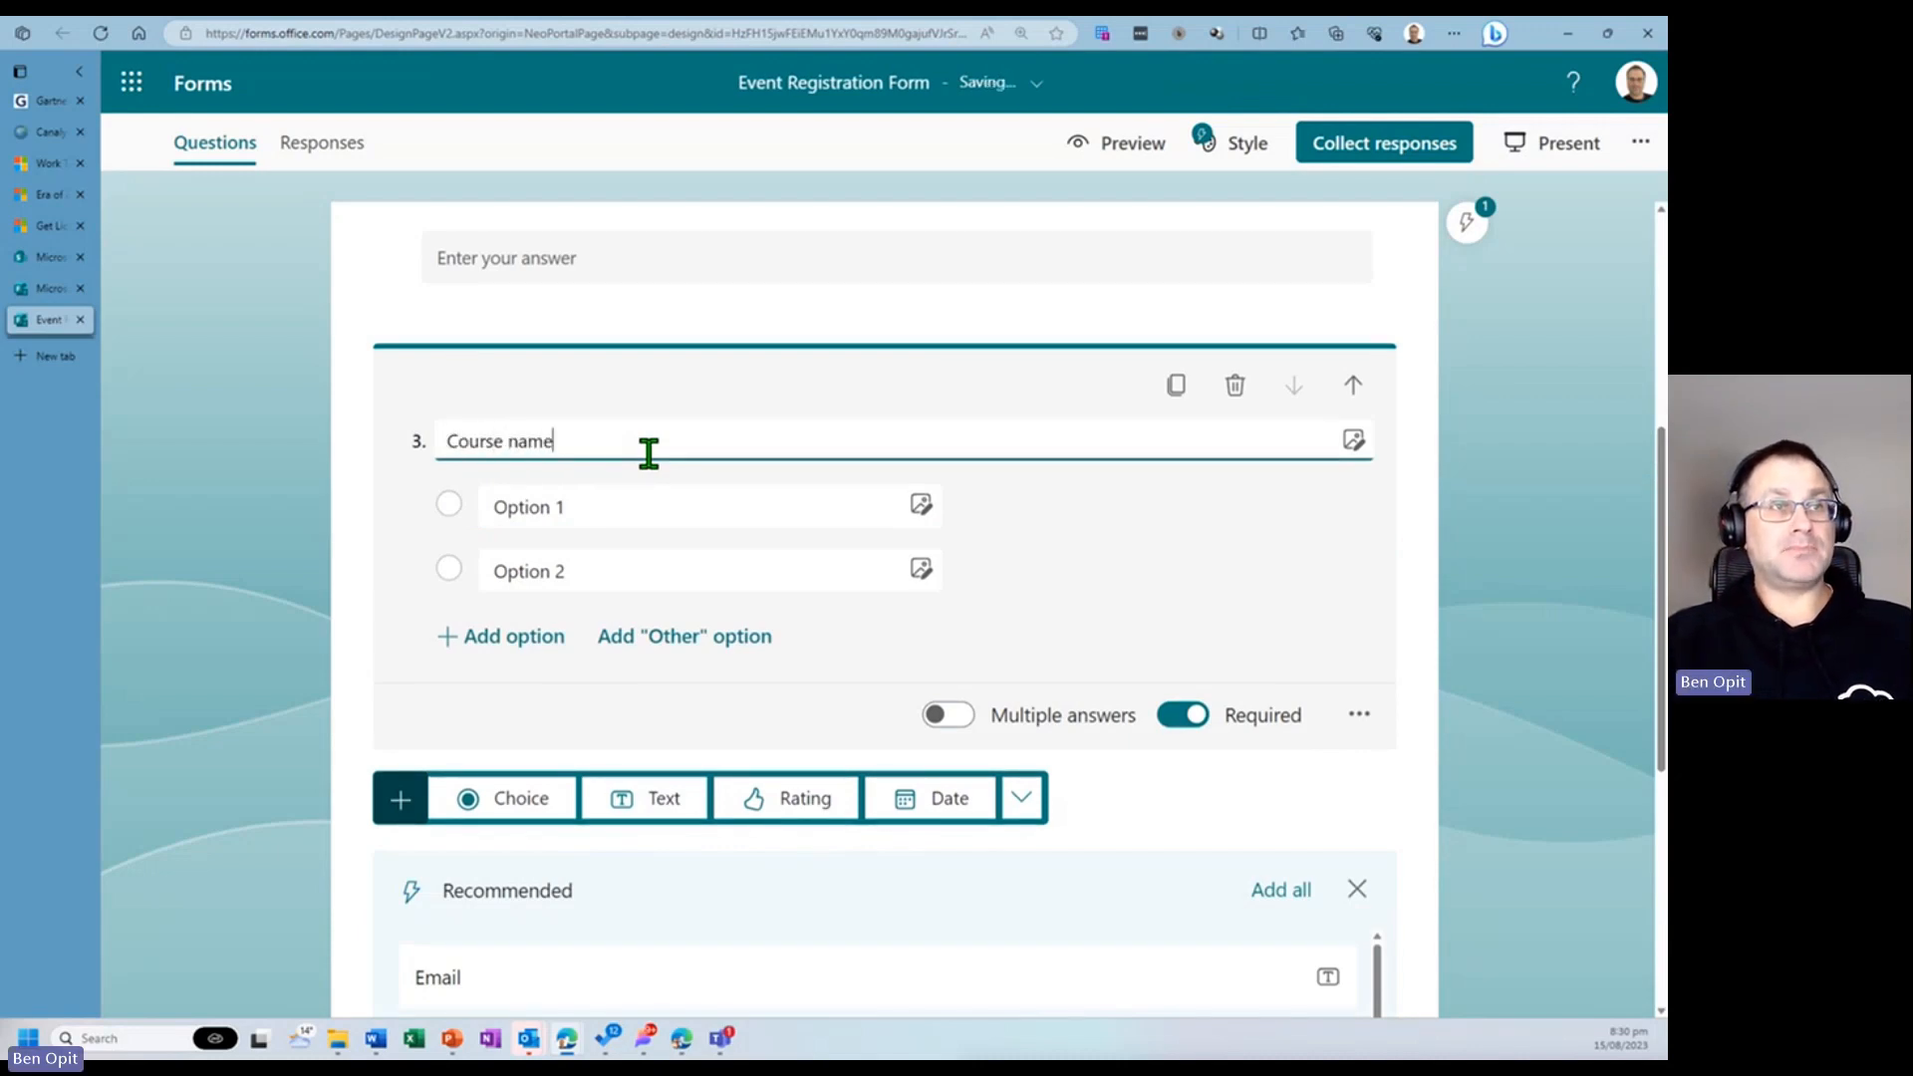
- Set the Course name question's two options to Course 1 and Course 2
left_click(645, 505)
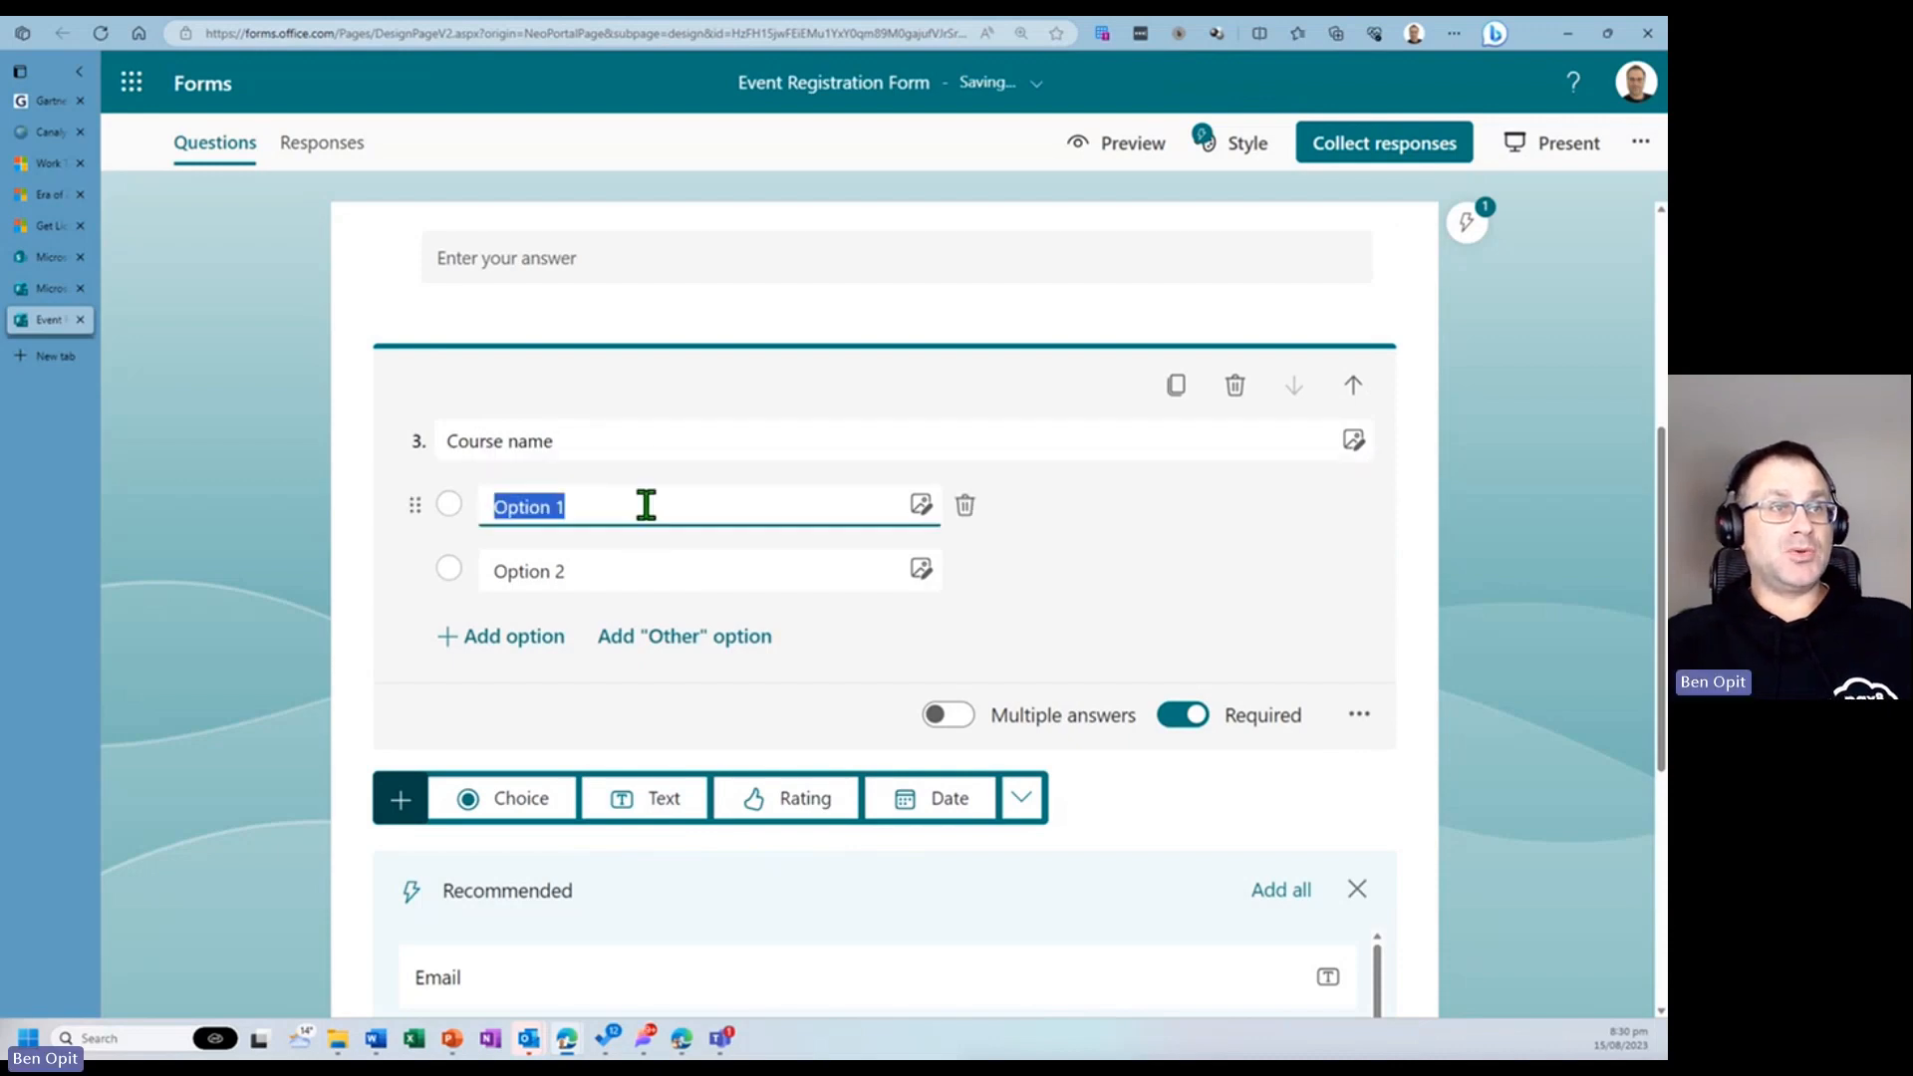
type("Cous")
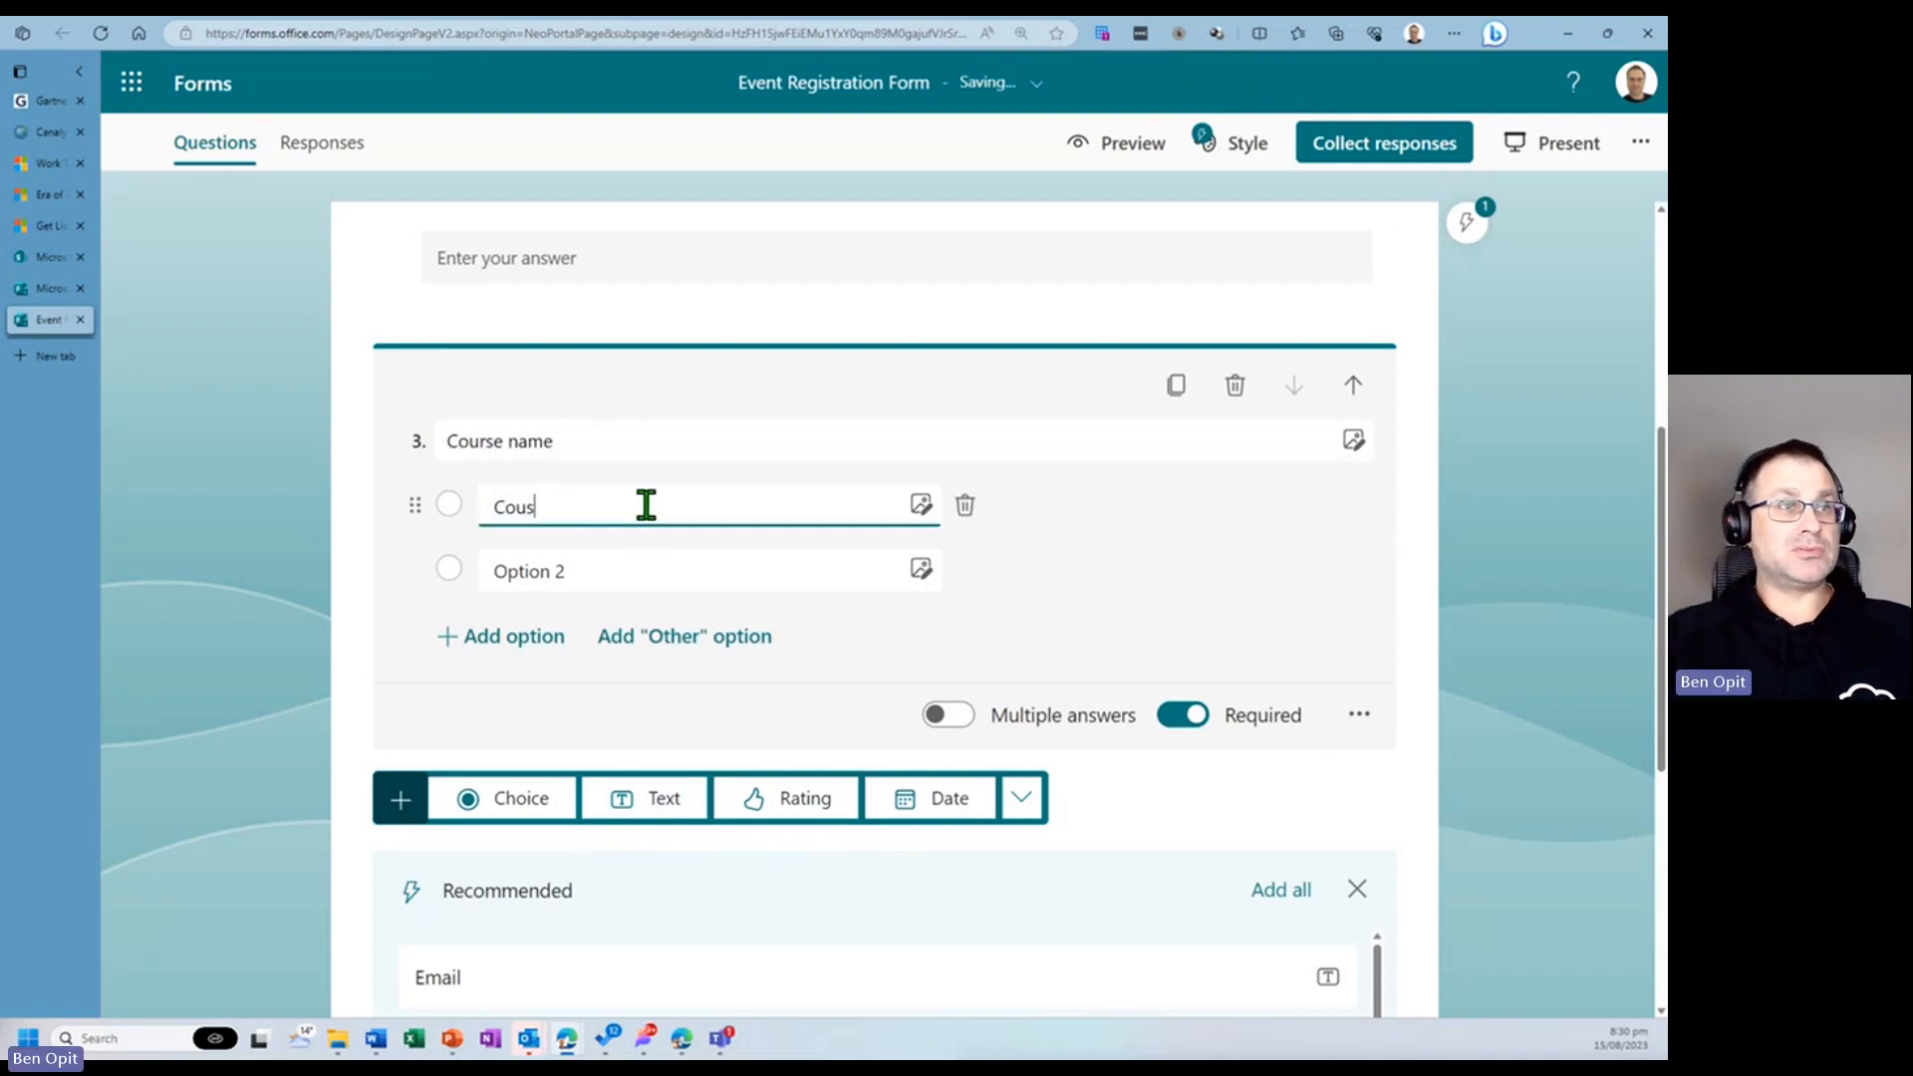
key("BackSpace")
type("rse 1")
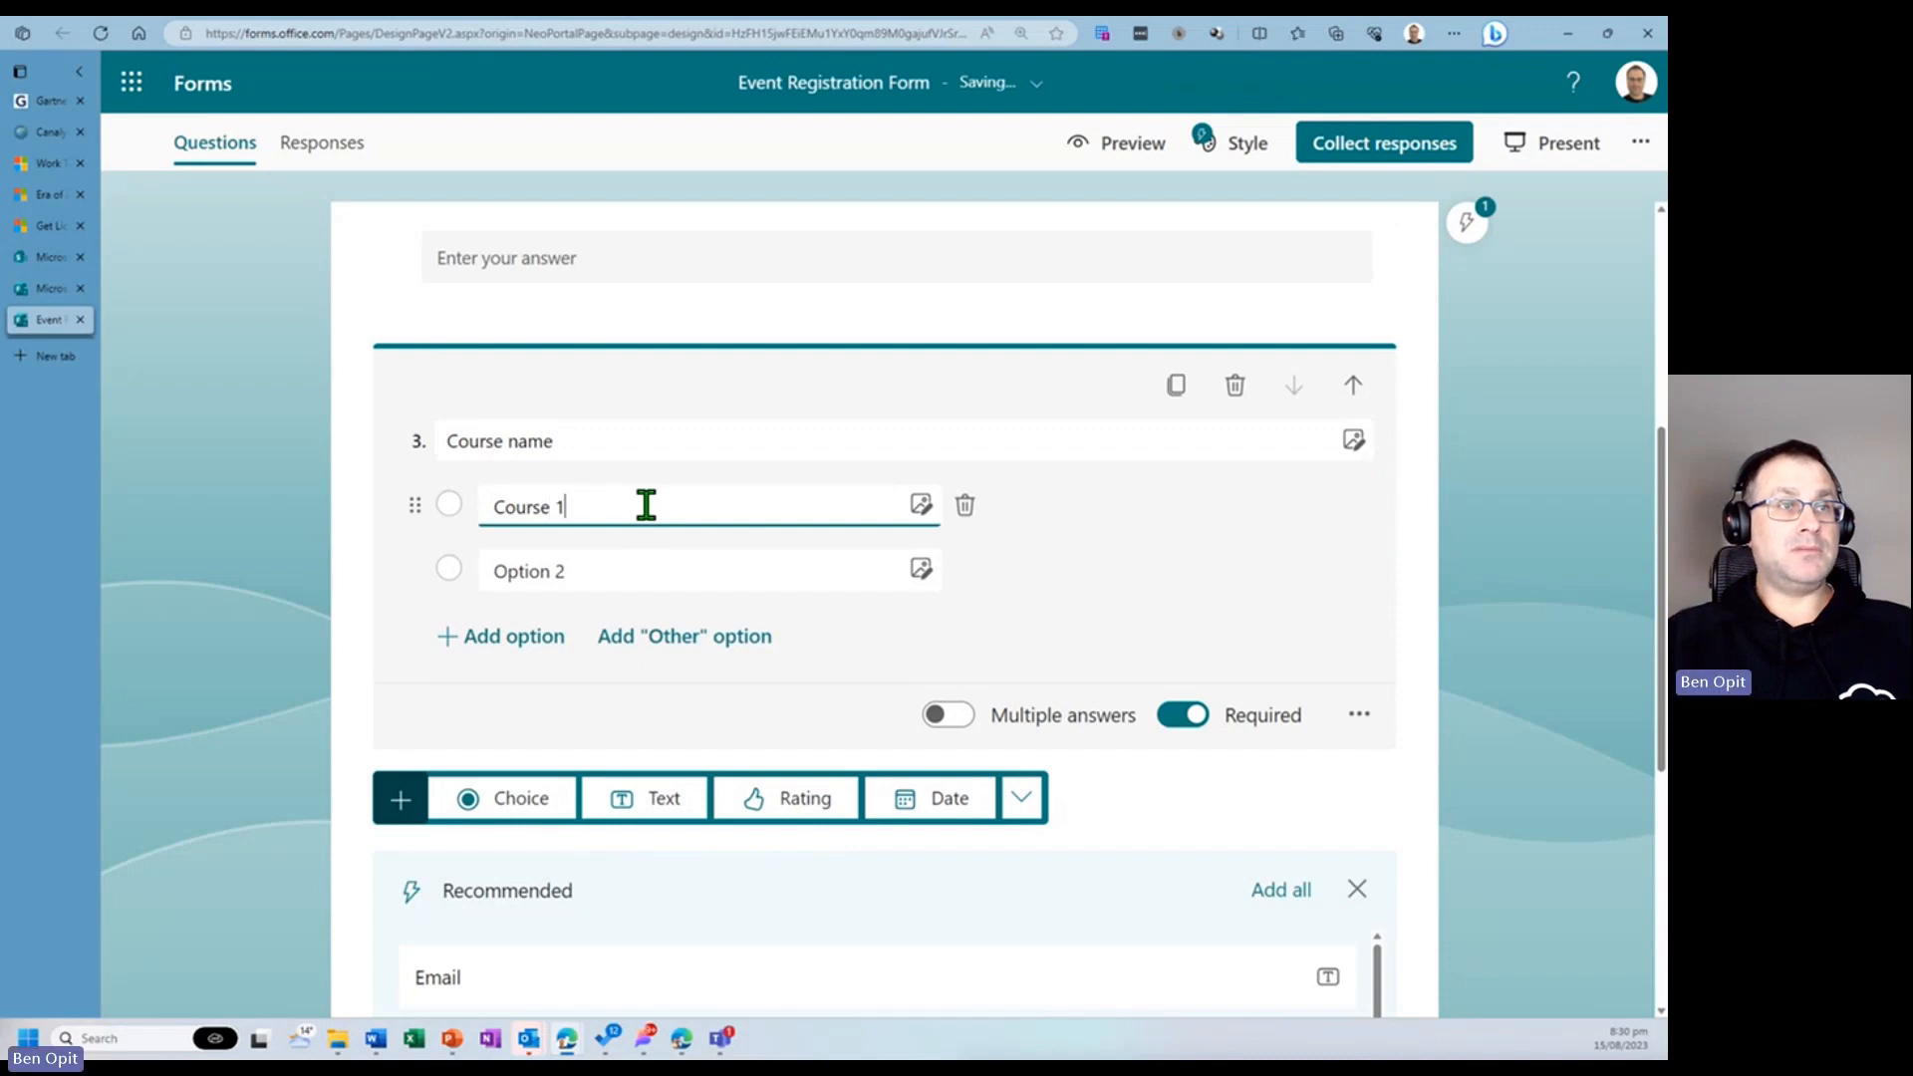
key("Tab")
key("Tab")
key("Tab")
type("C")
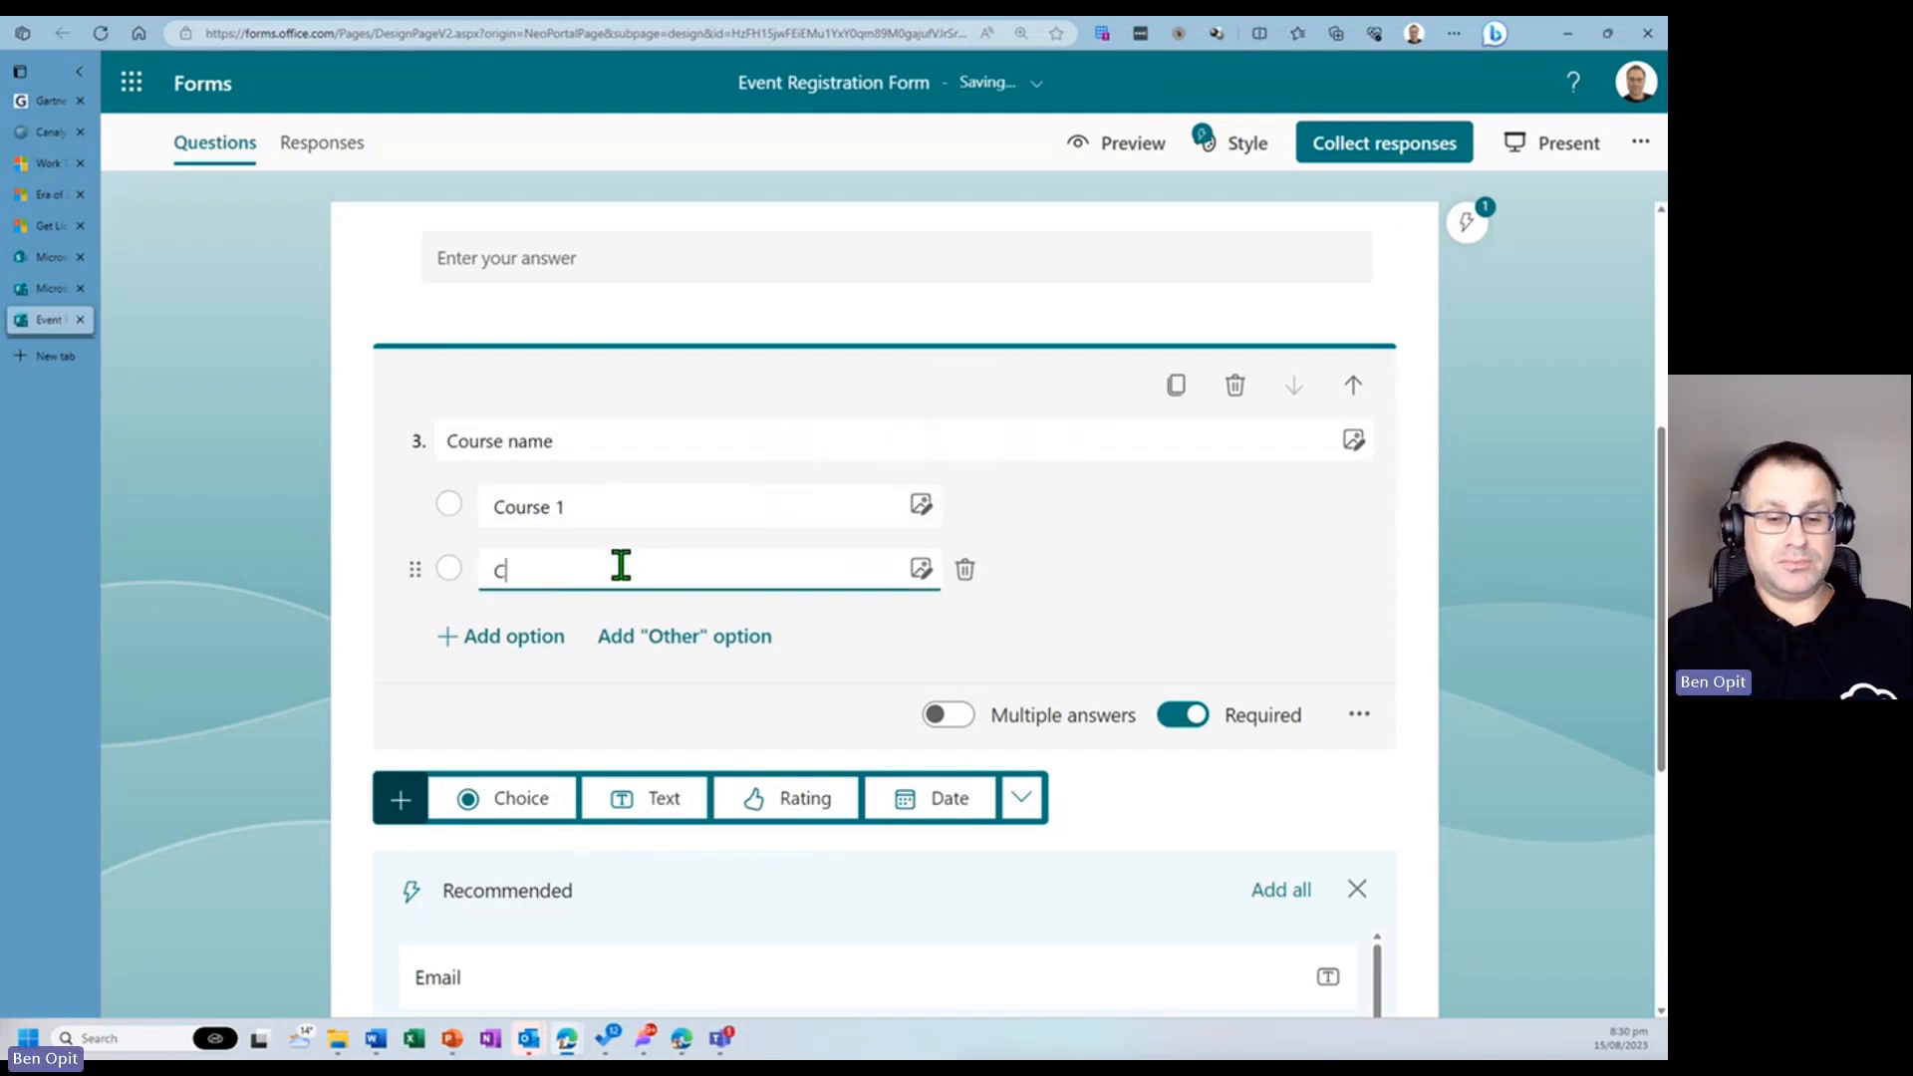
type("ourse 2")
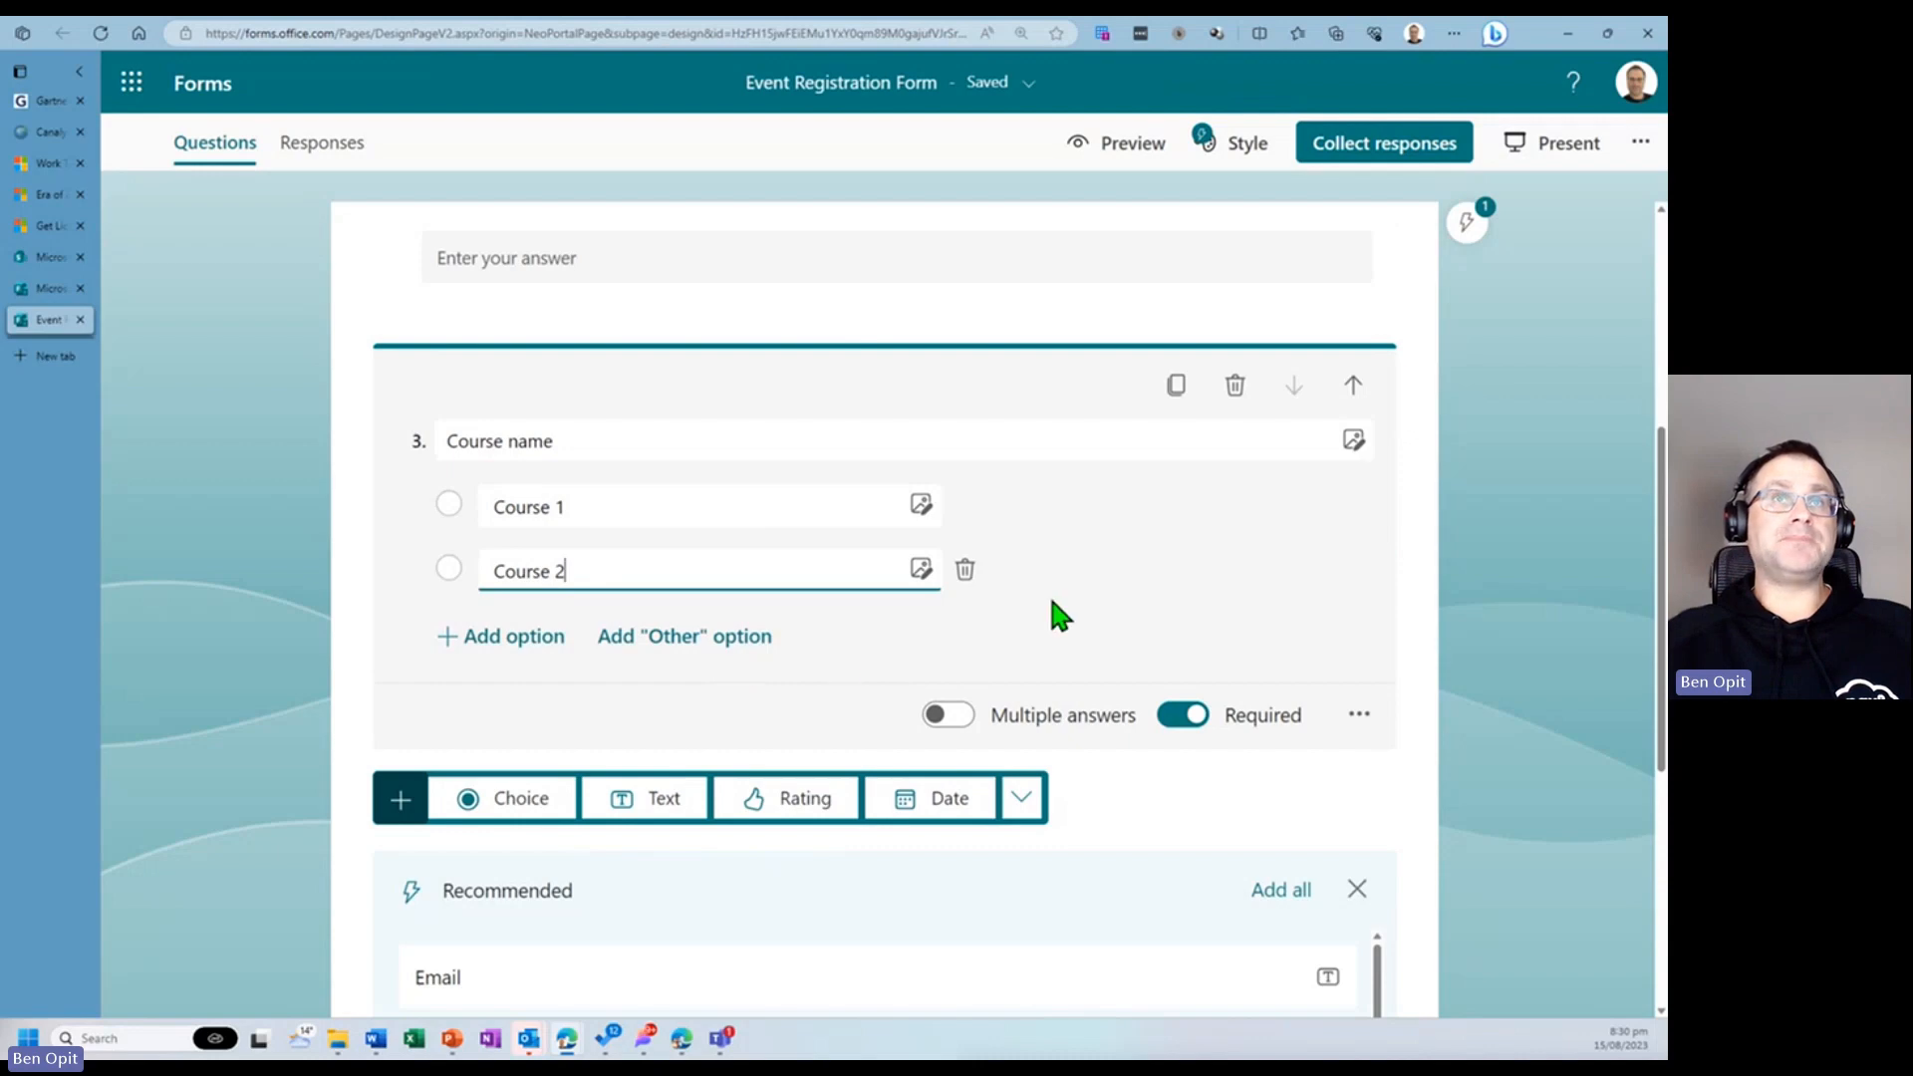
- Preview the finished form as a respondent would see it
left_click(1138, 146)
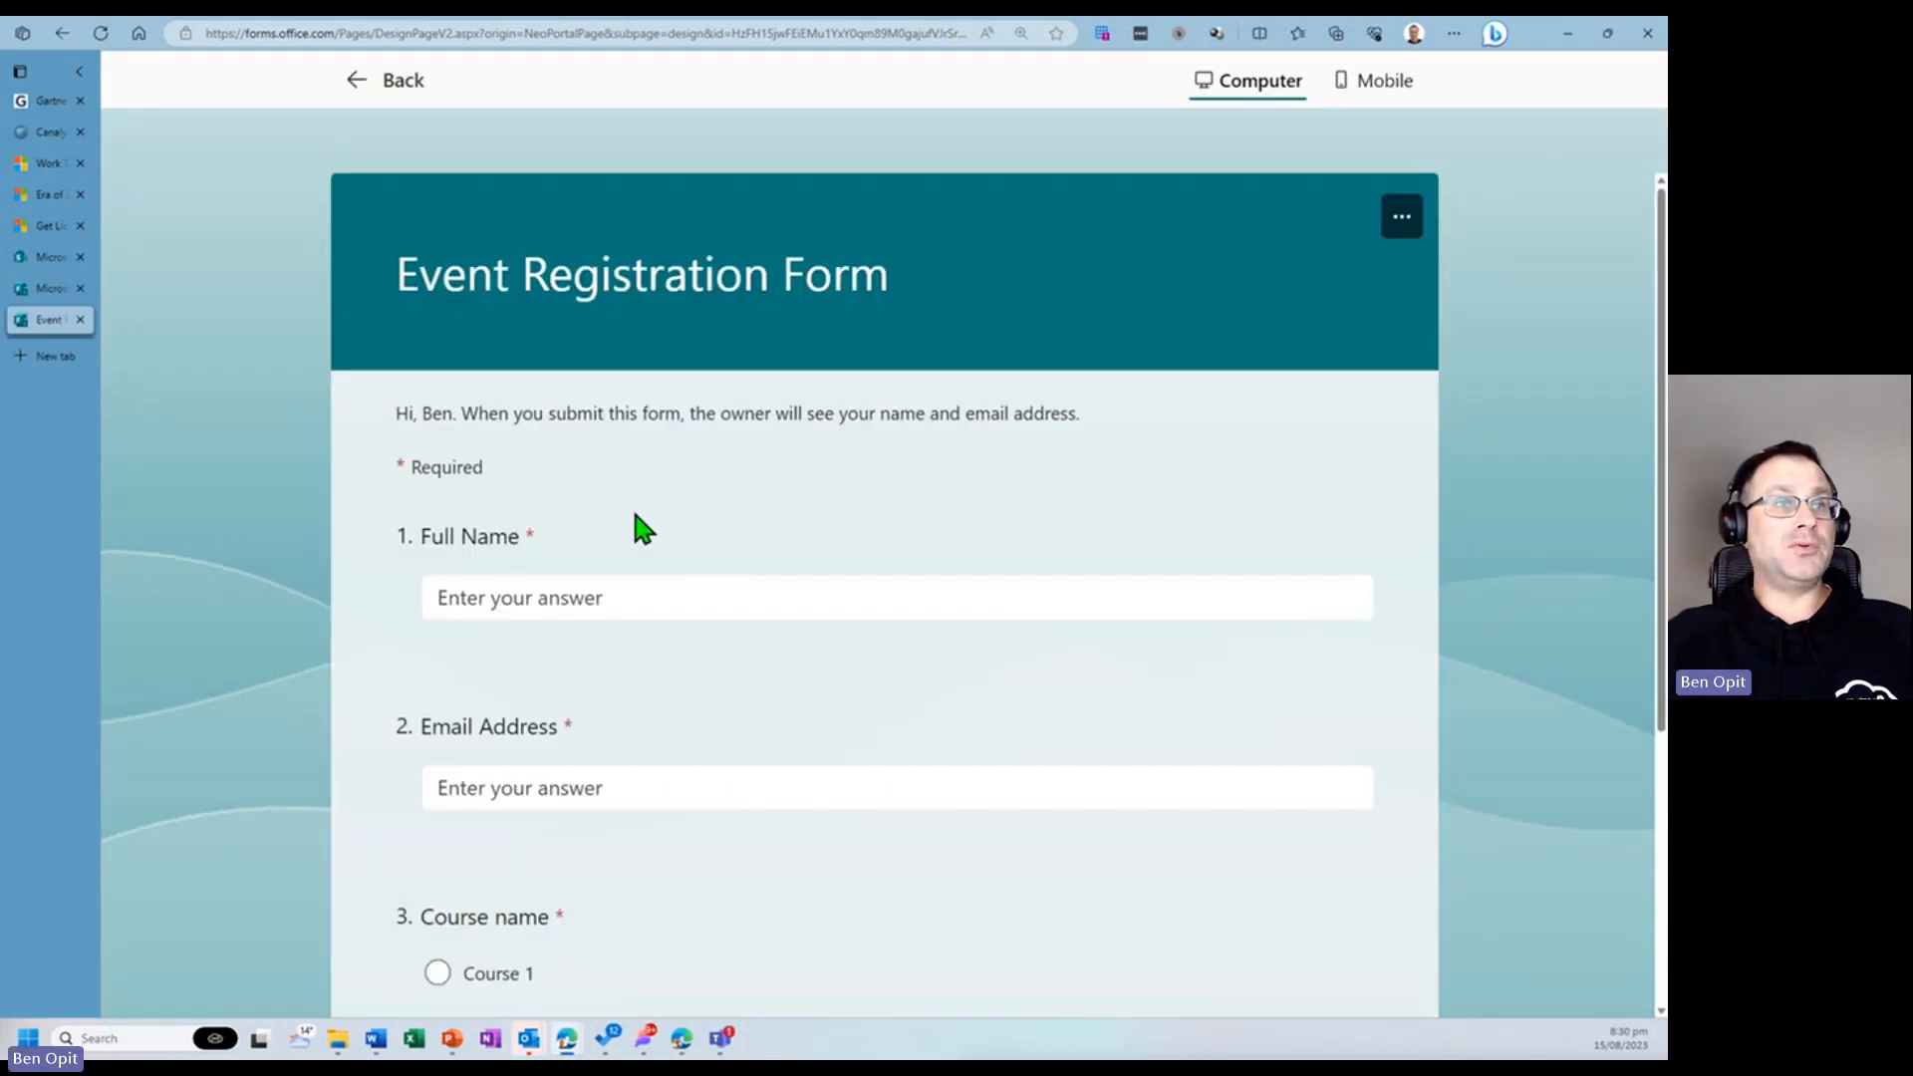
scroll(722, 902, "down", 3)
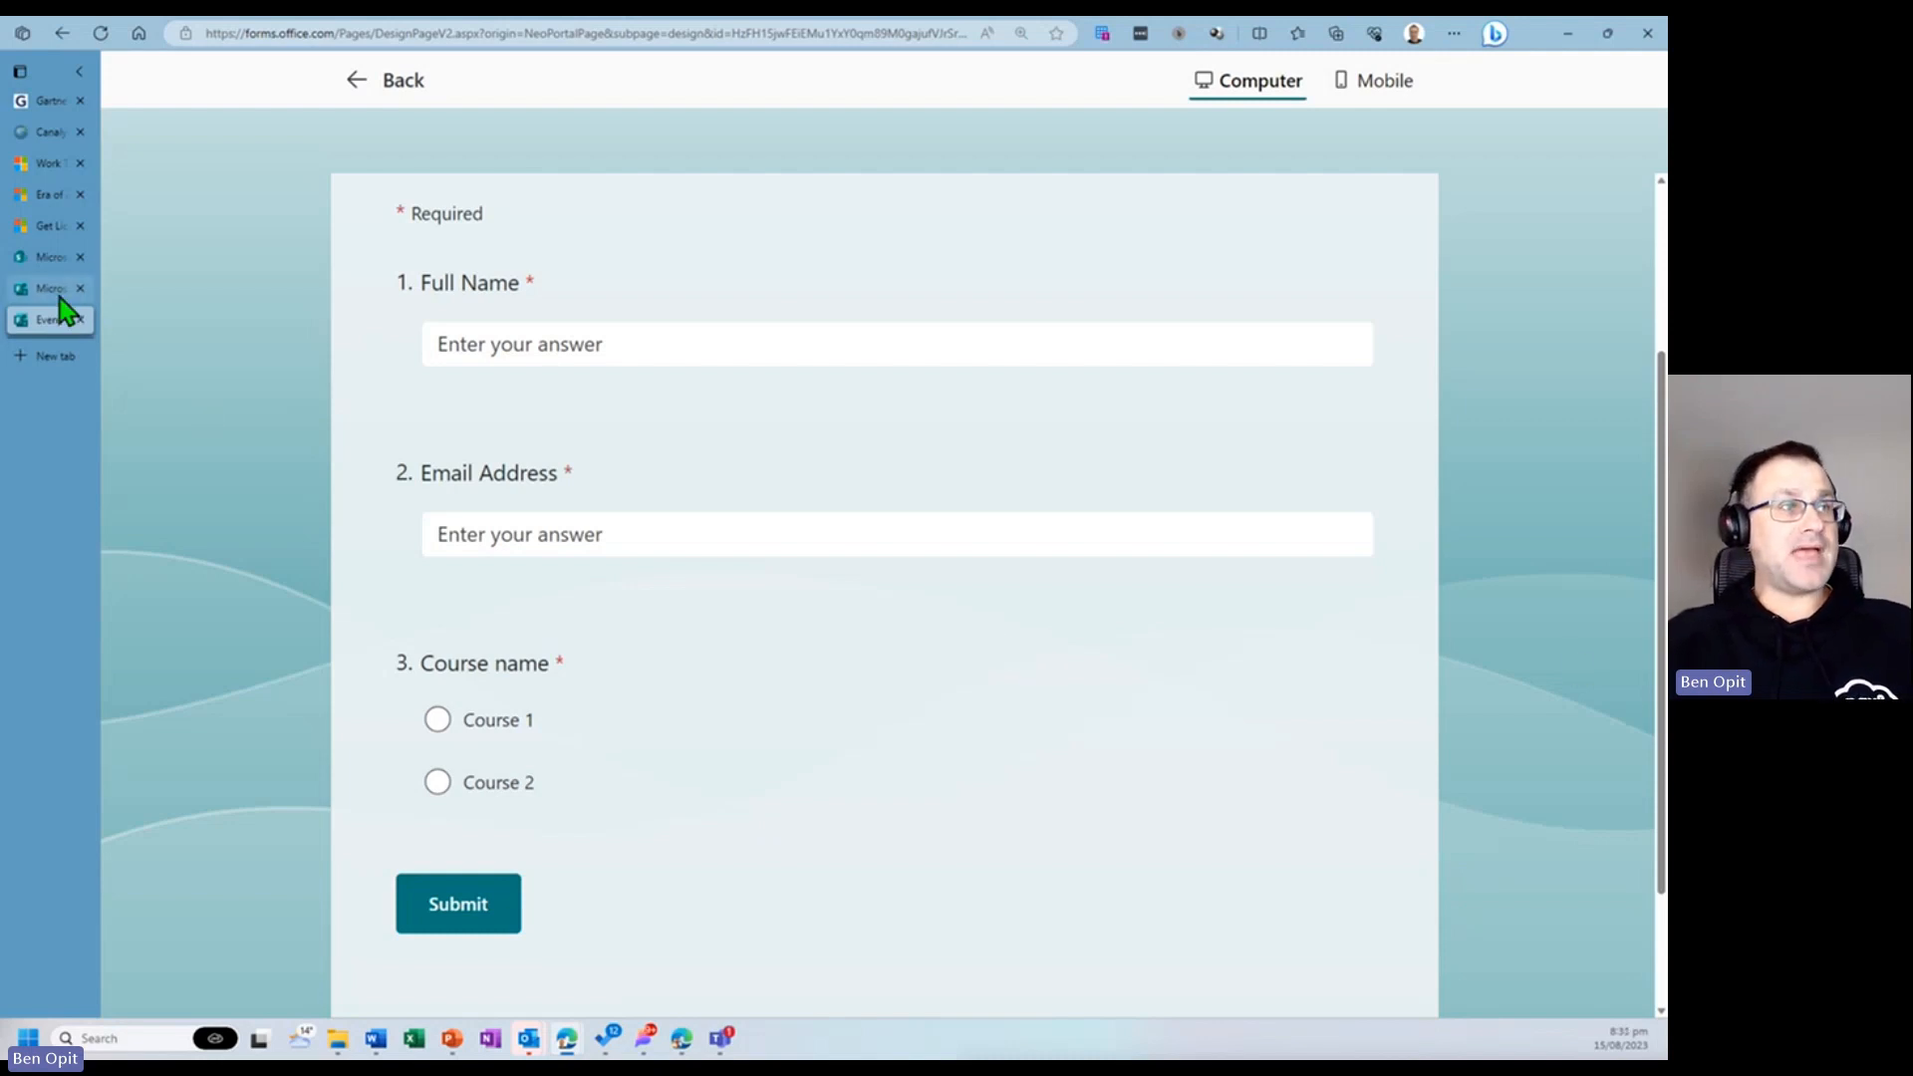
- Switch to the SharePoint site tab and create a new document library named Course Certificates
left_click(40, 263)
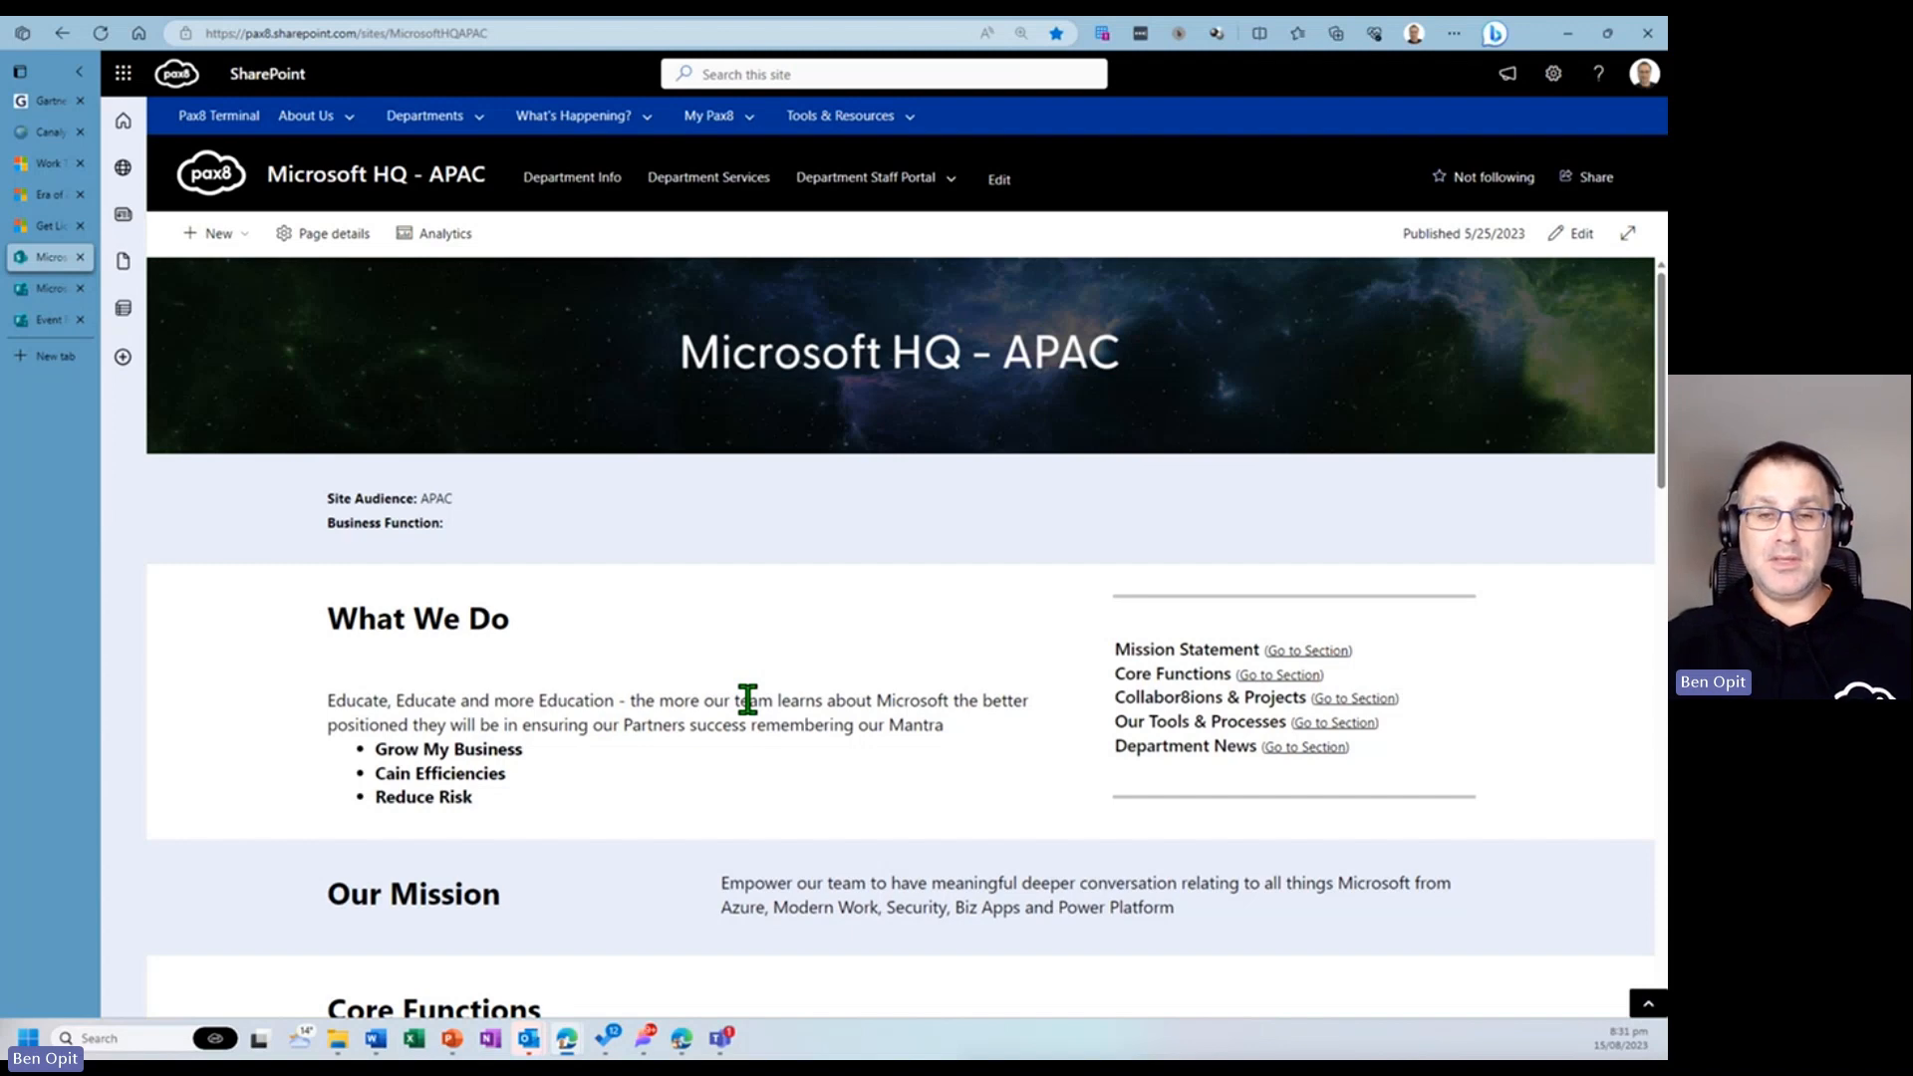
left_click(225, 235)
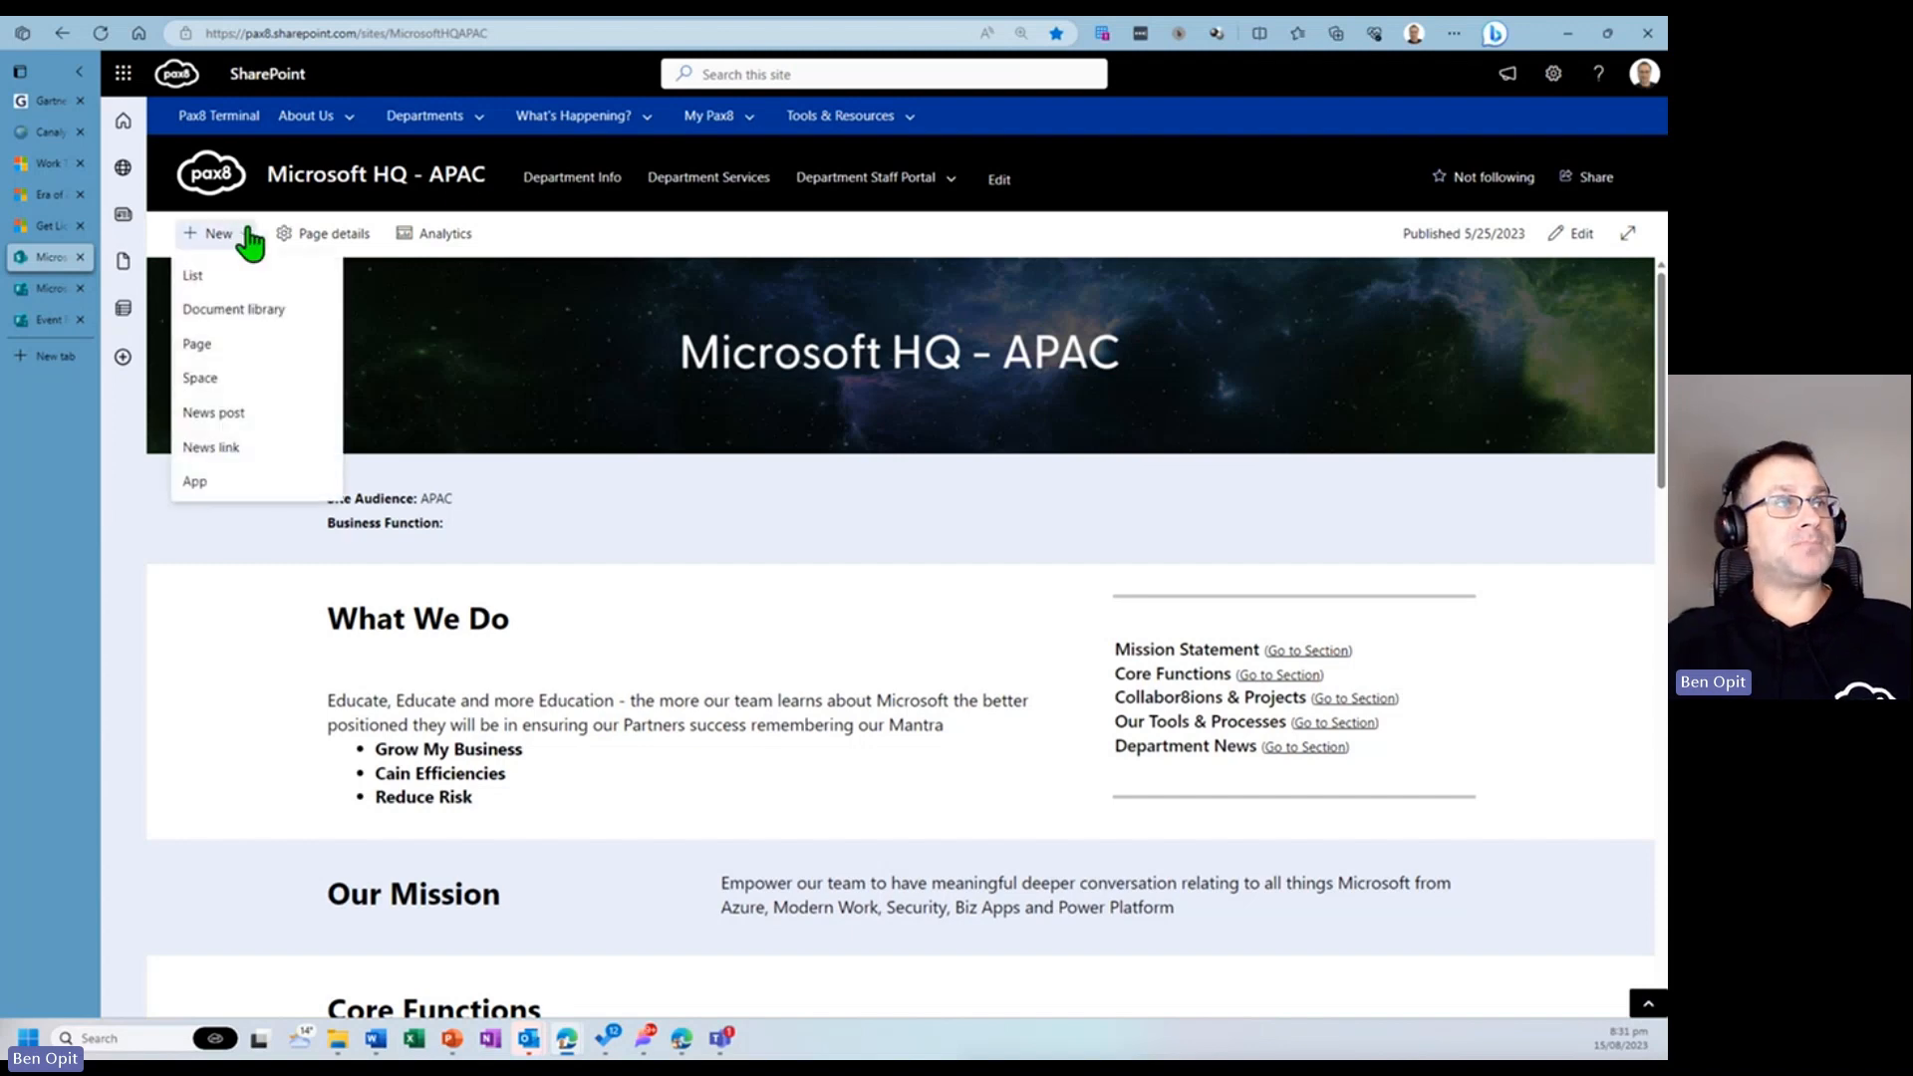
left_click(246, 314)
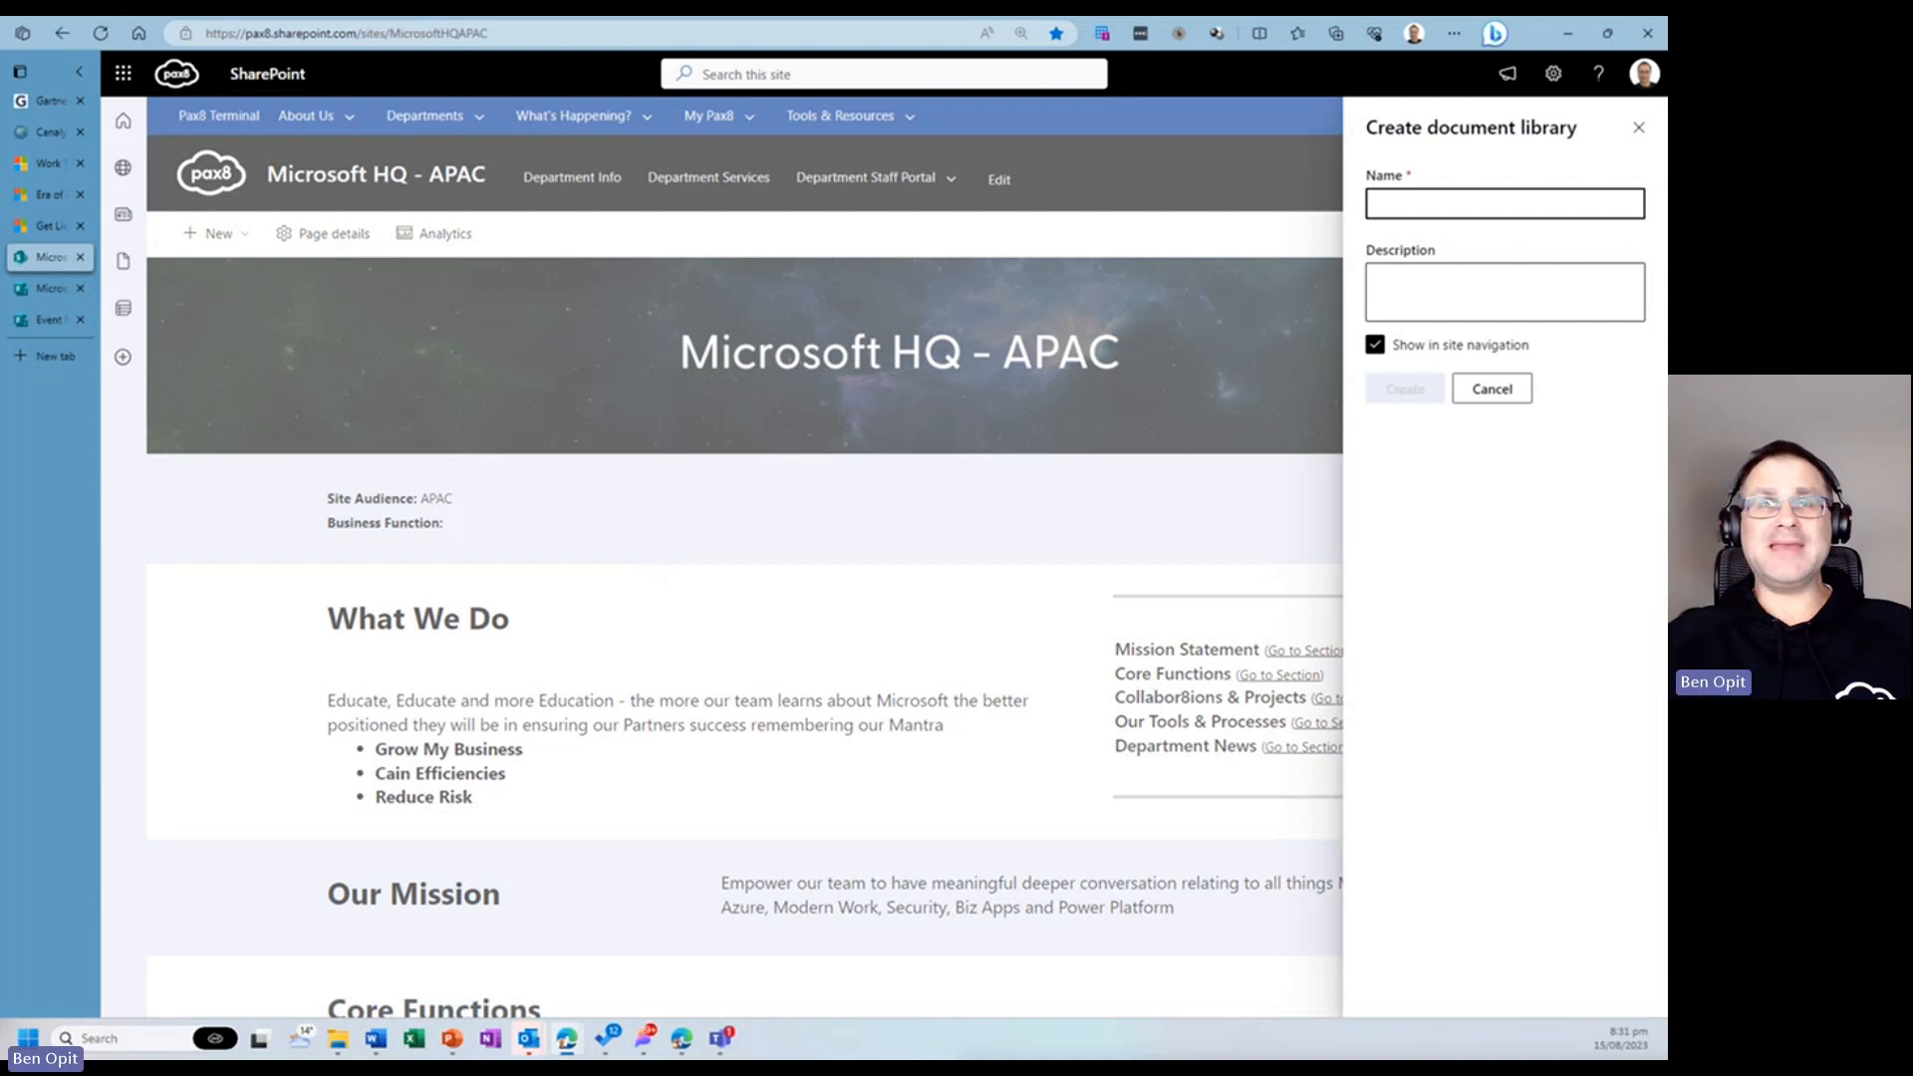
left_click(1419, 204)
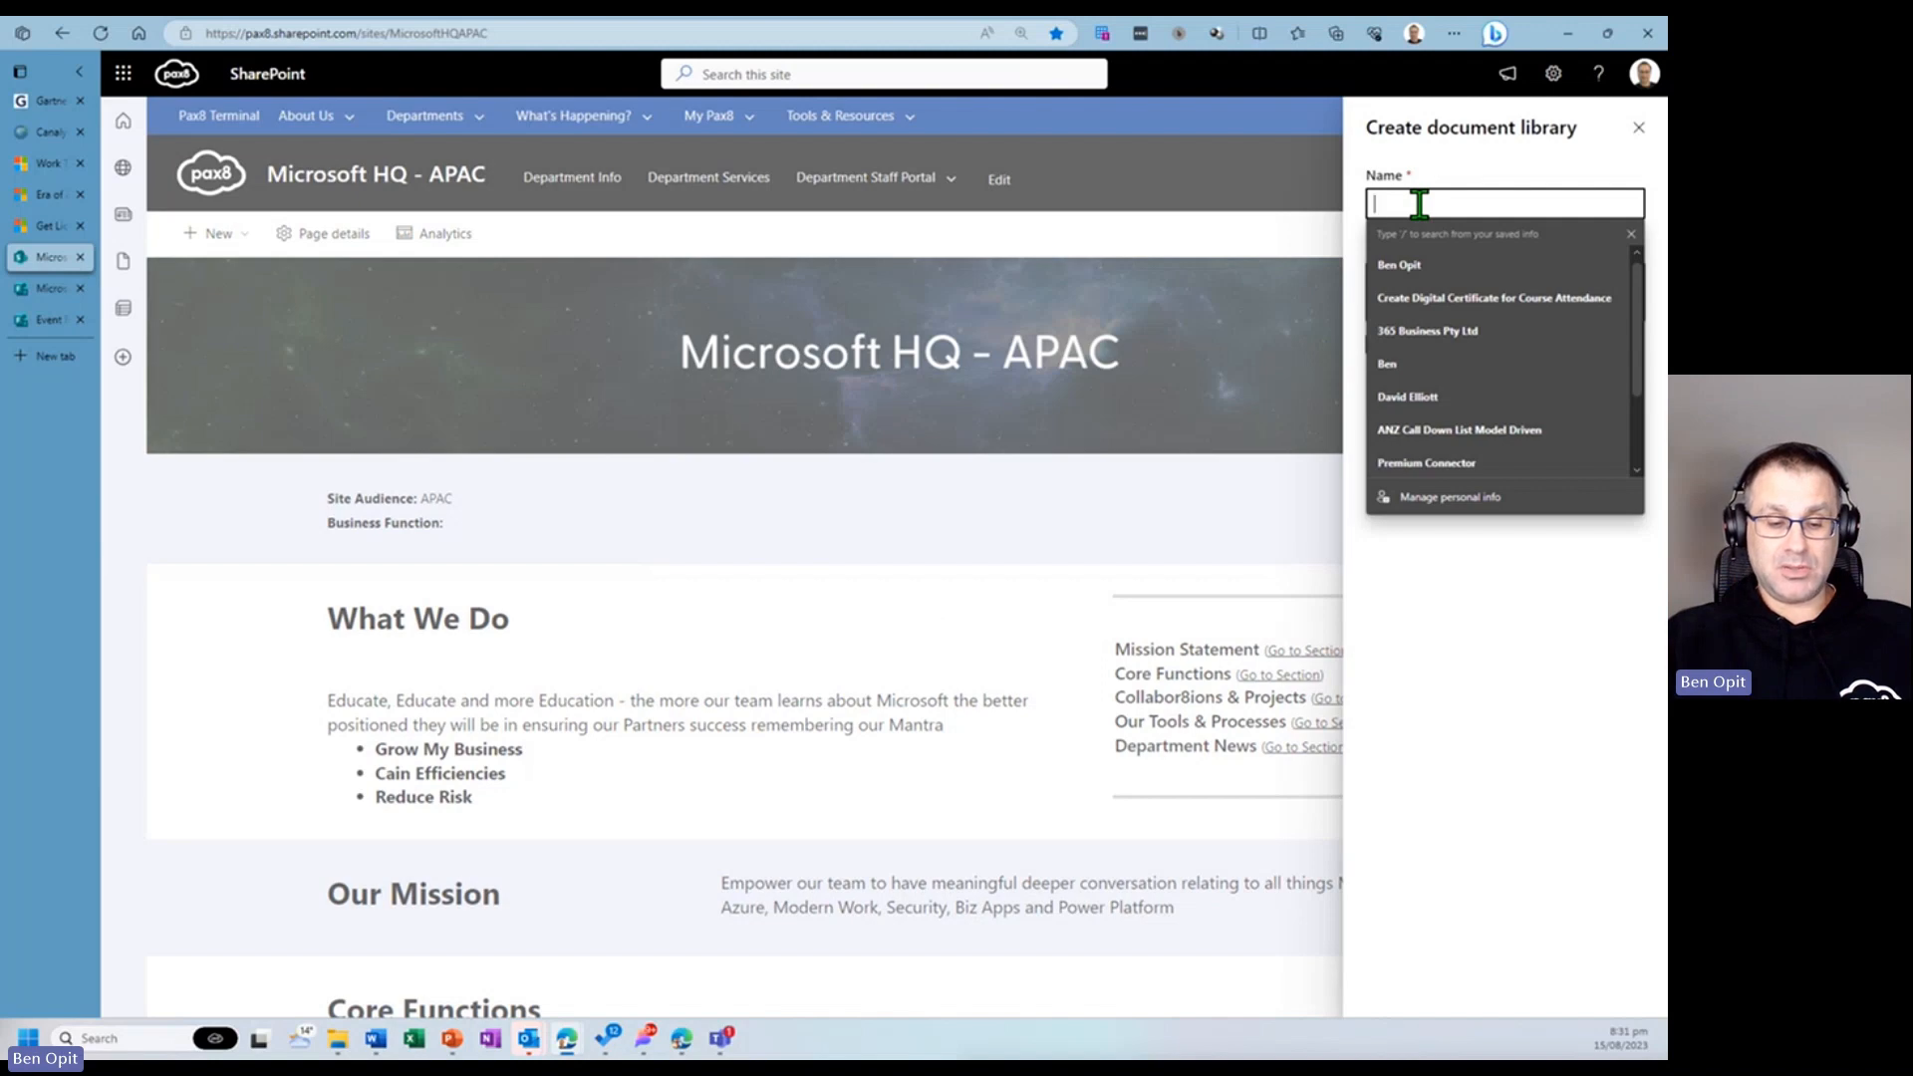
type("Course Cert")
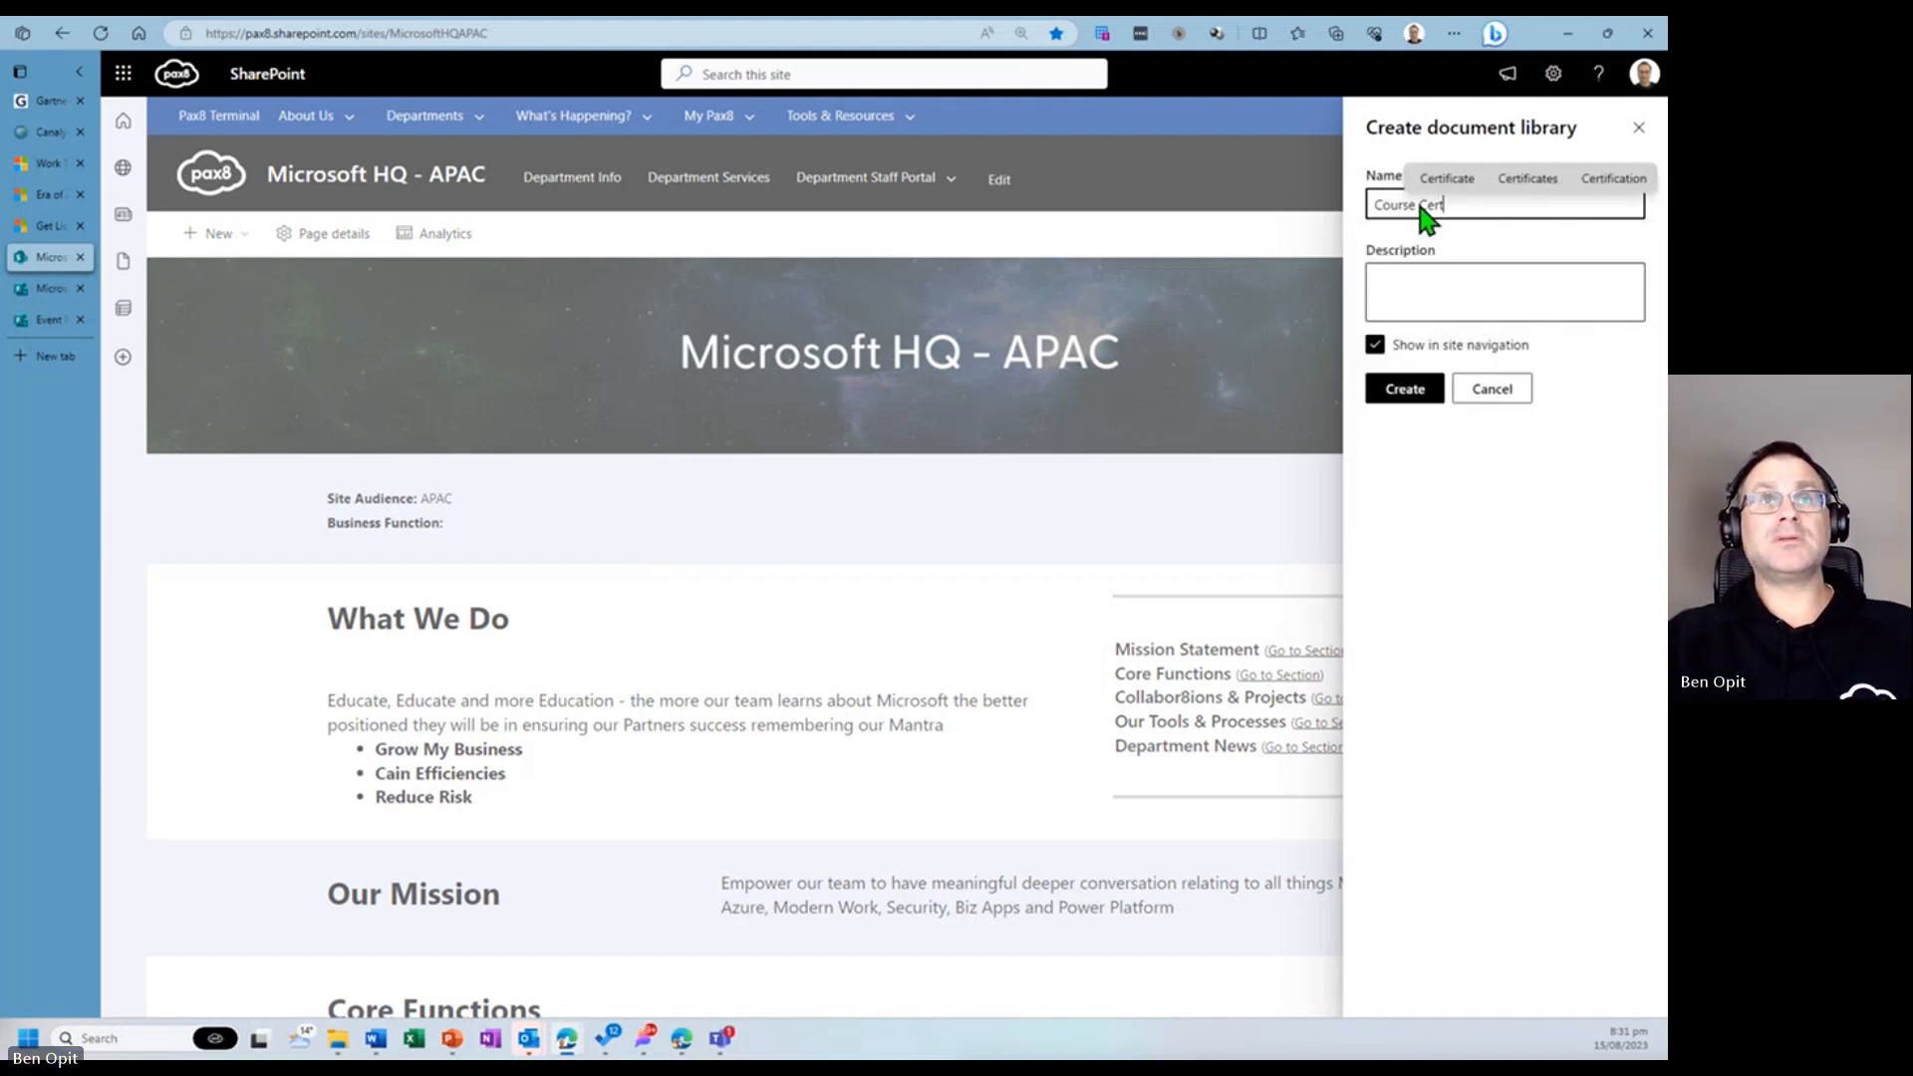
type("ificates")
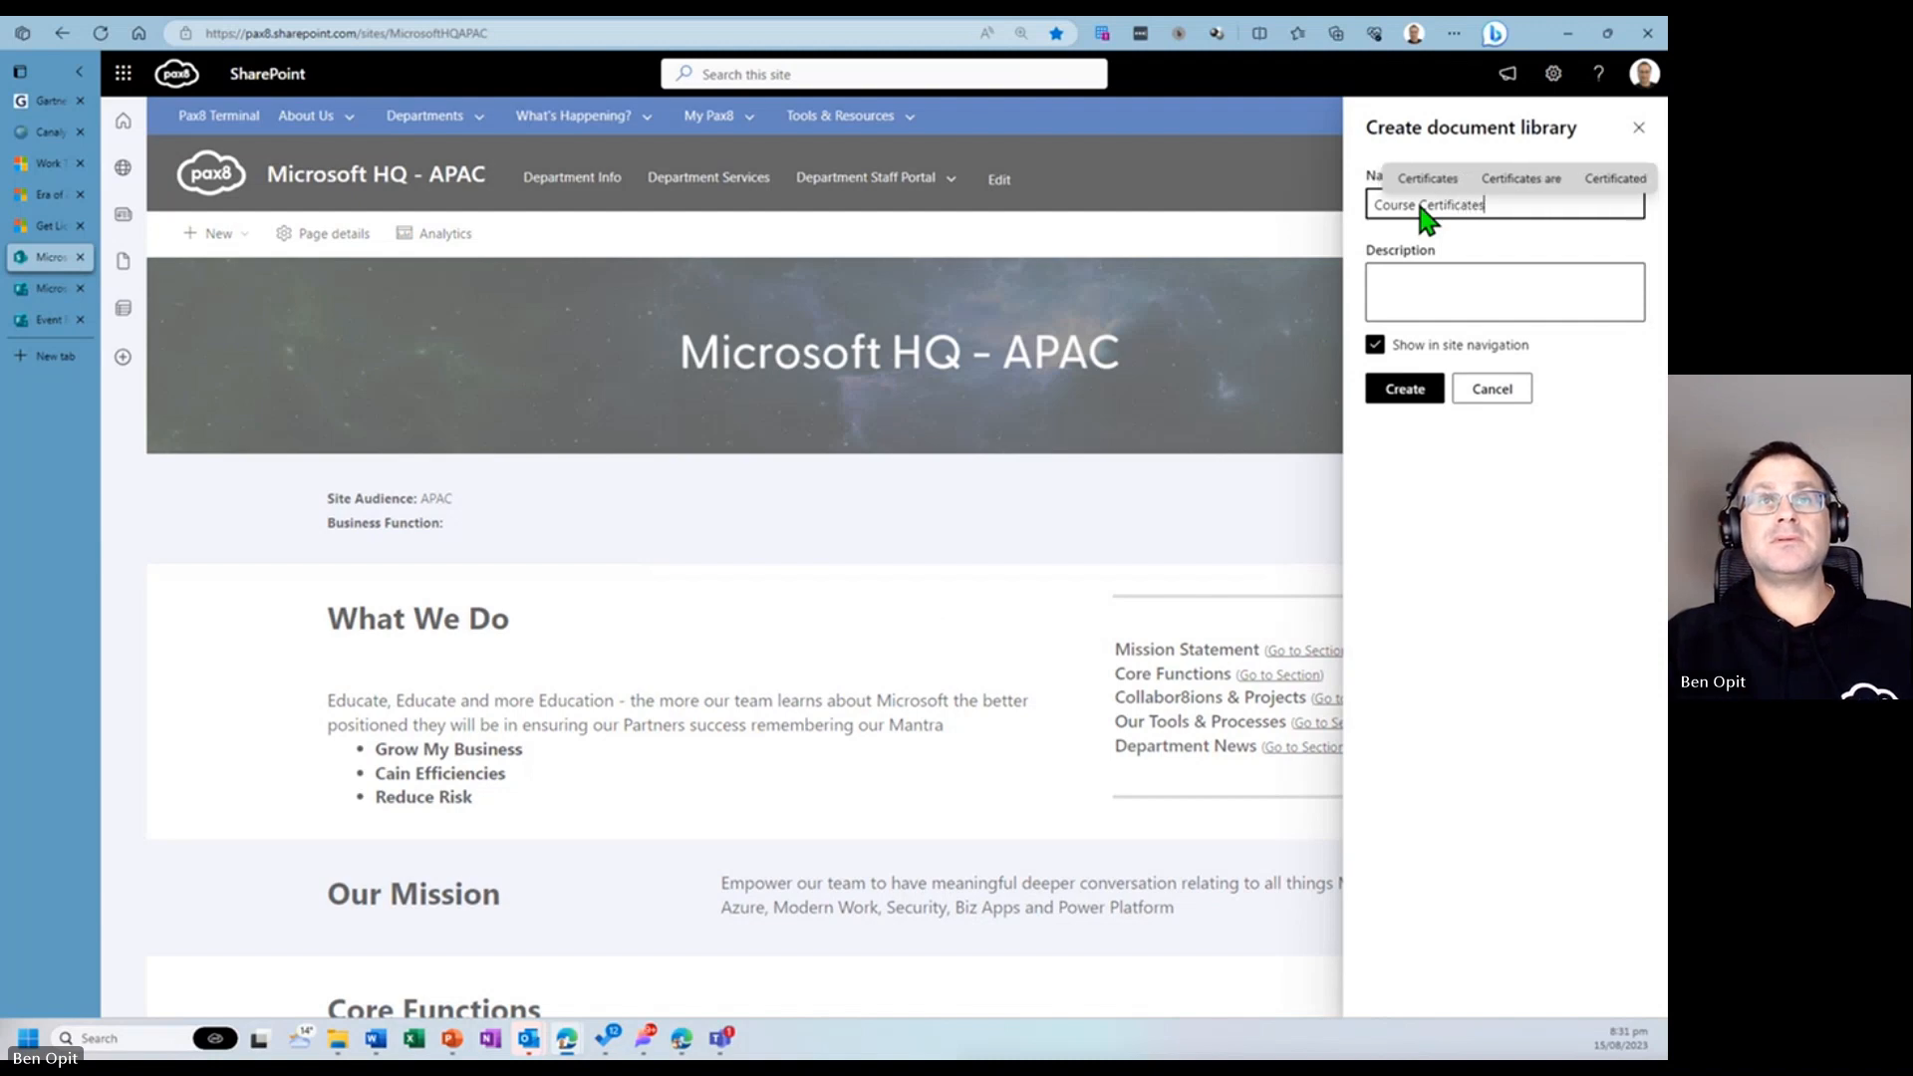
left_click(1493, 296)
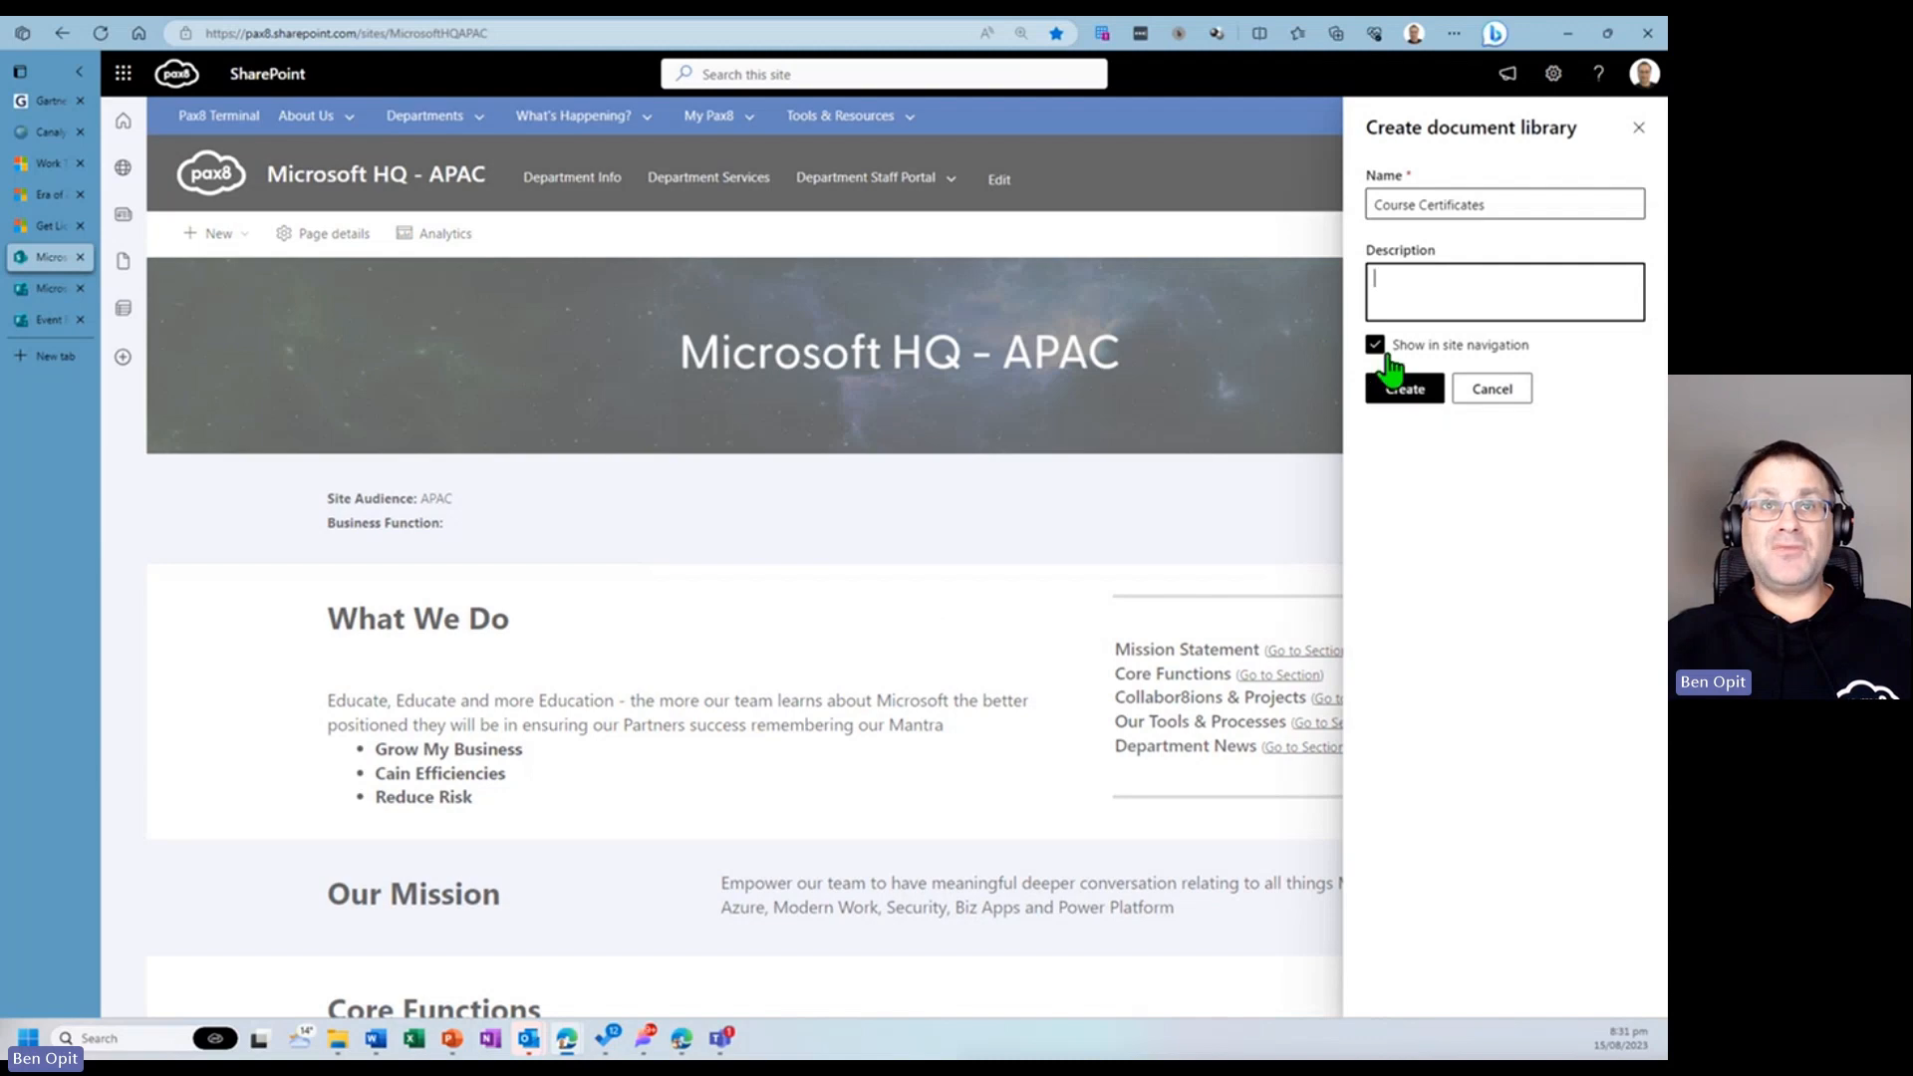
left_click(1404, 389)
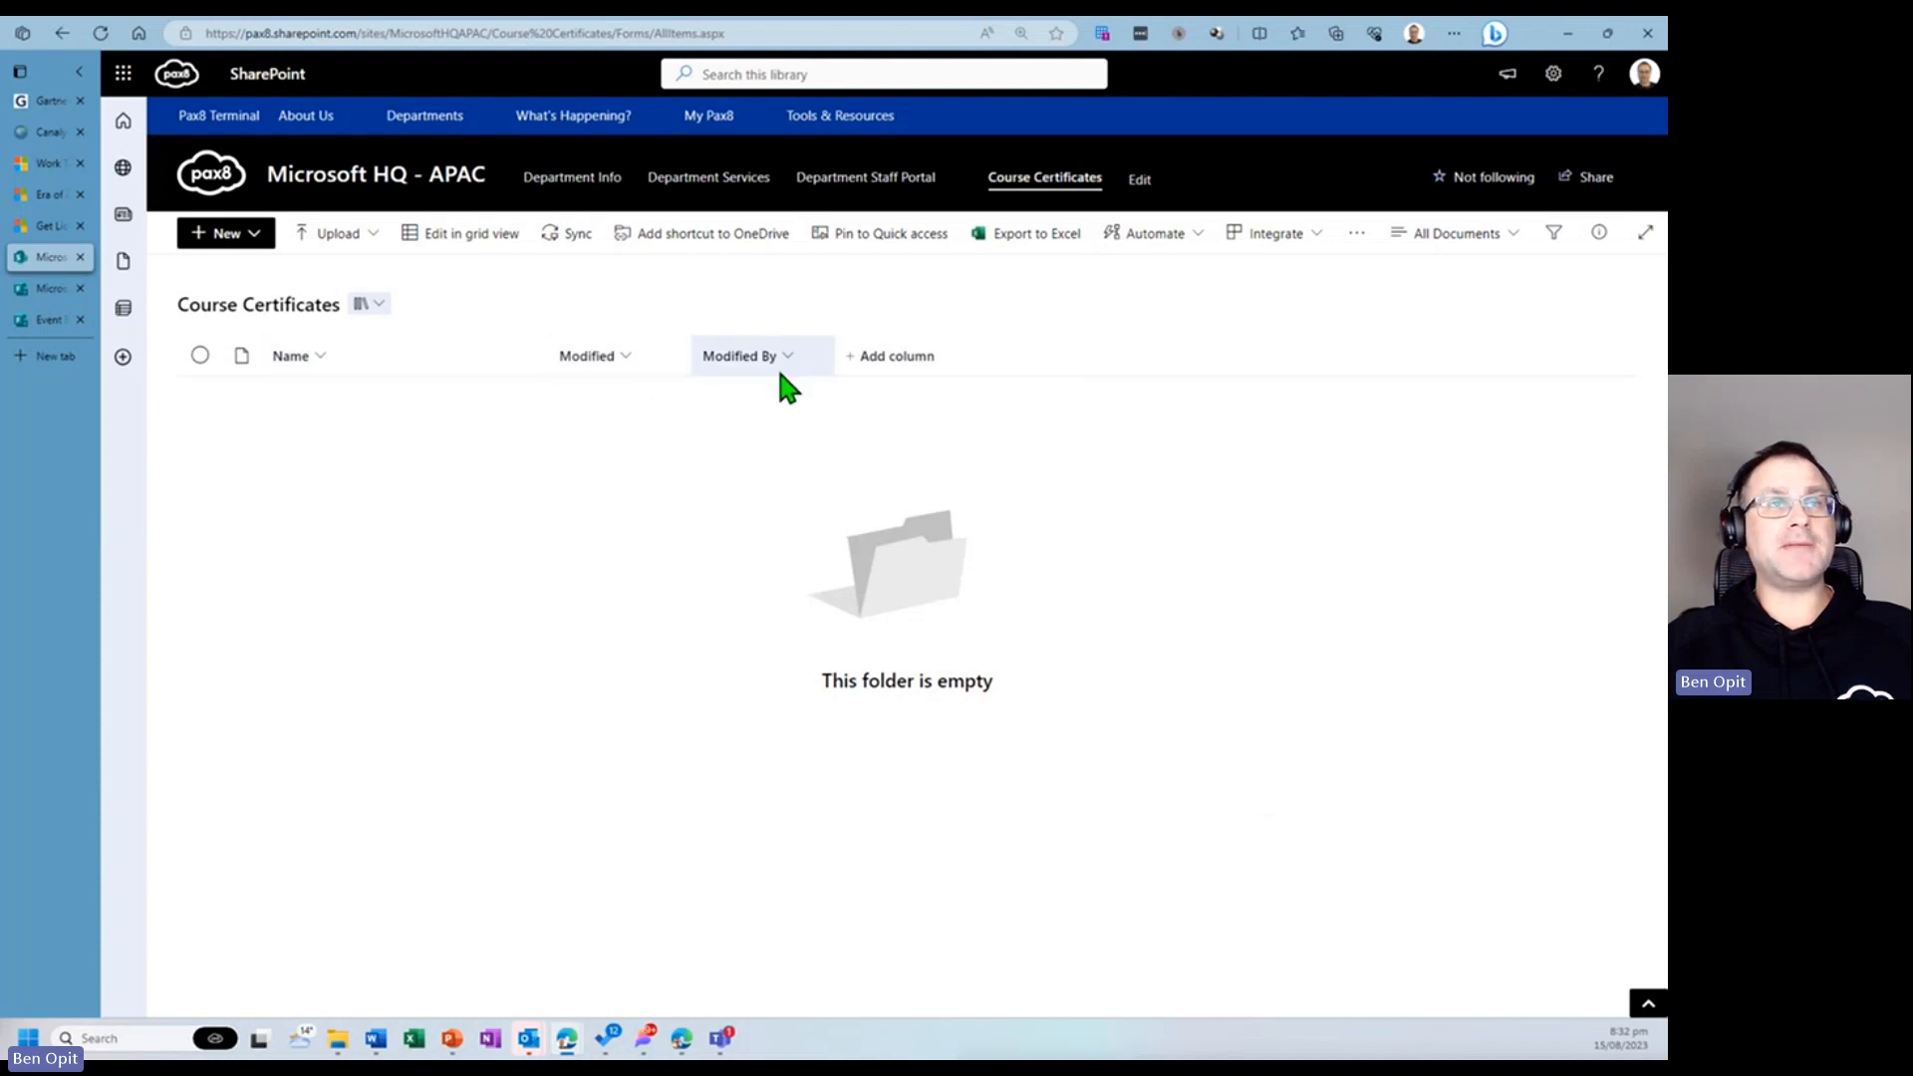
- Add a single line of text column named Full Name to the Course Certificates library
left_click(902, 364)
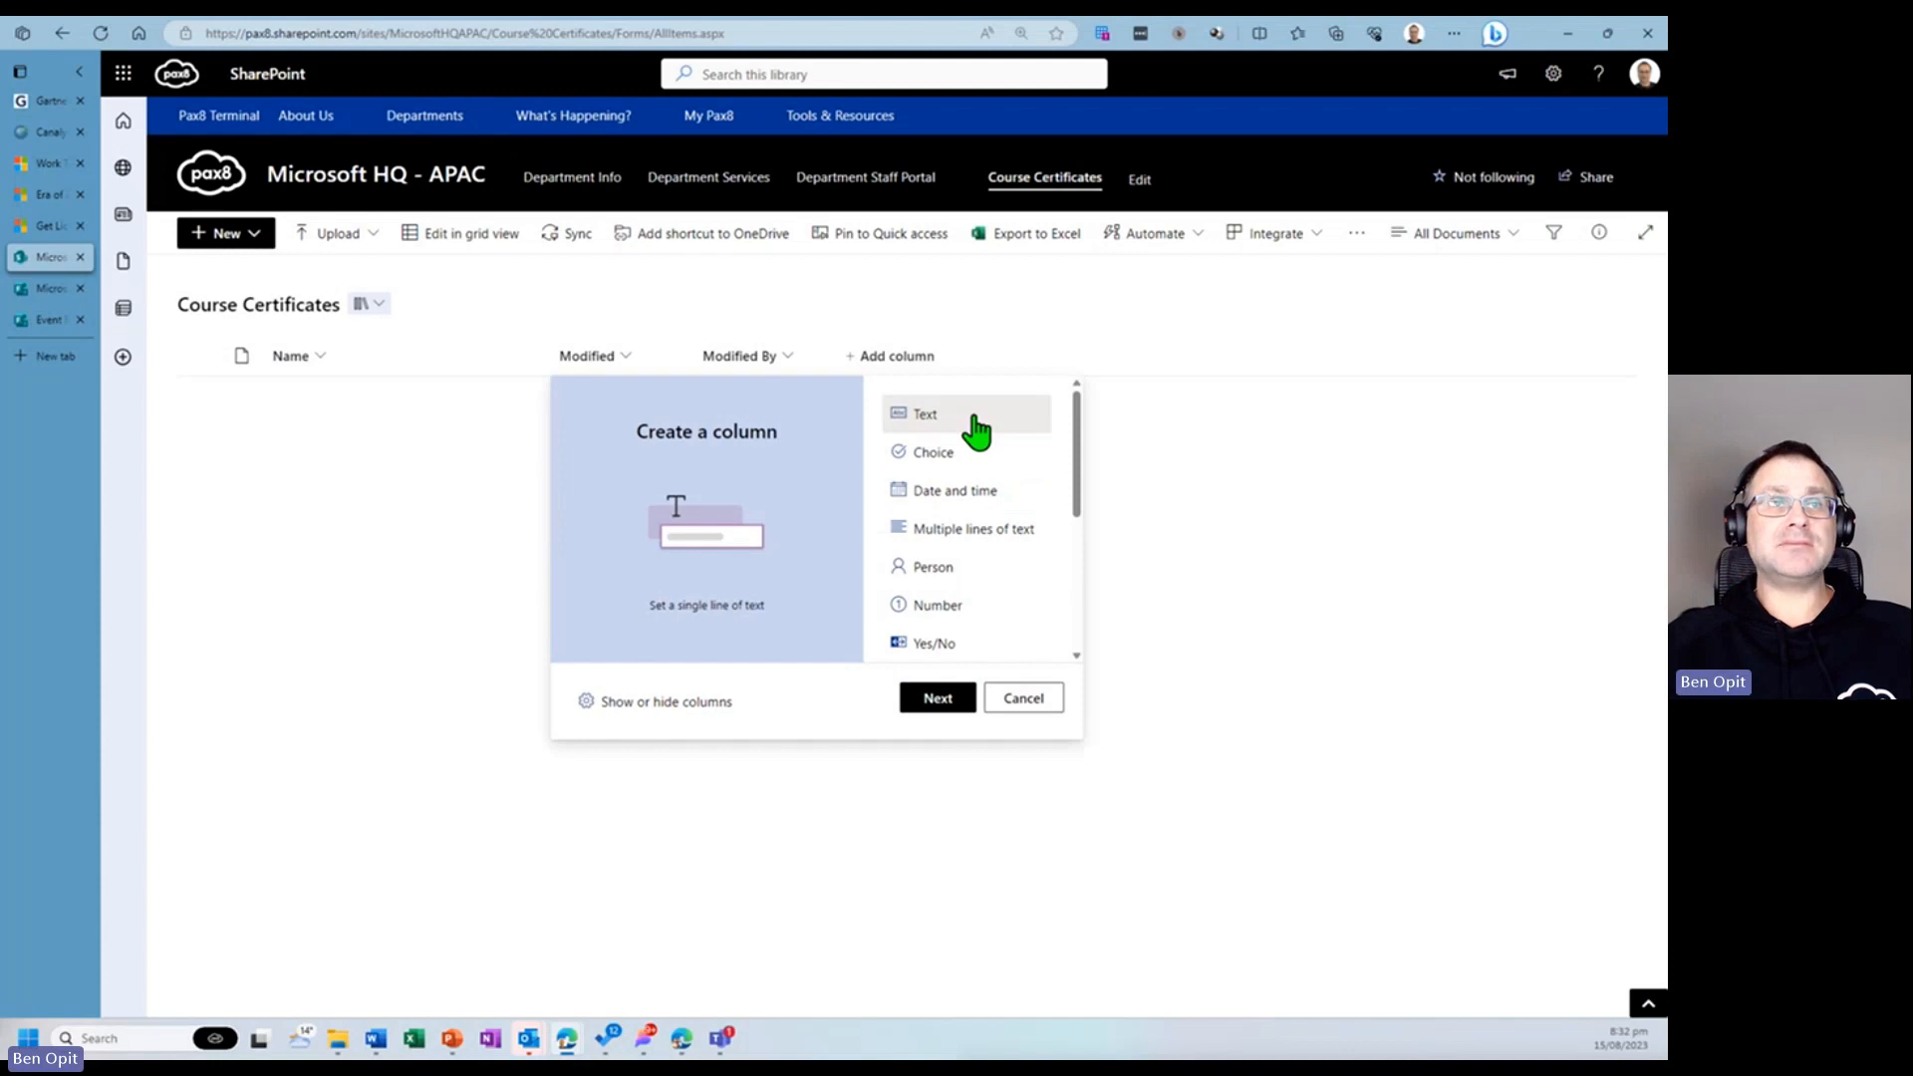
left_click(938, 699)
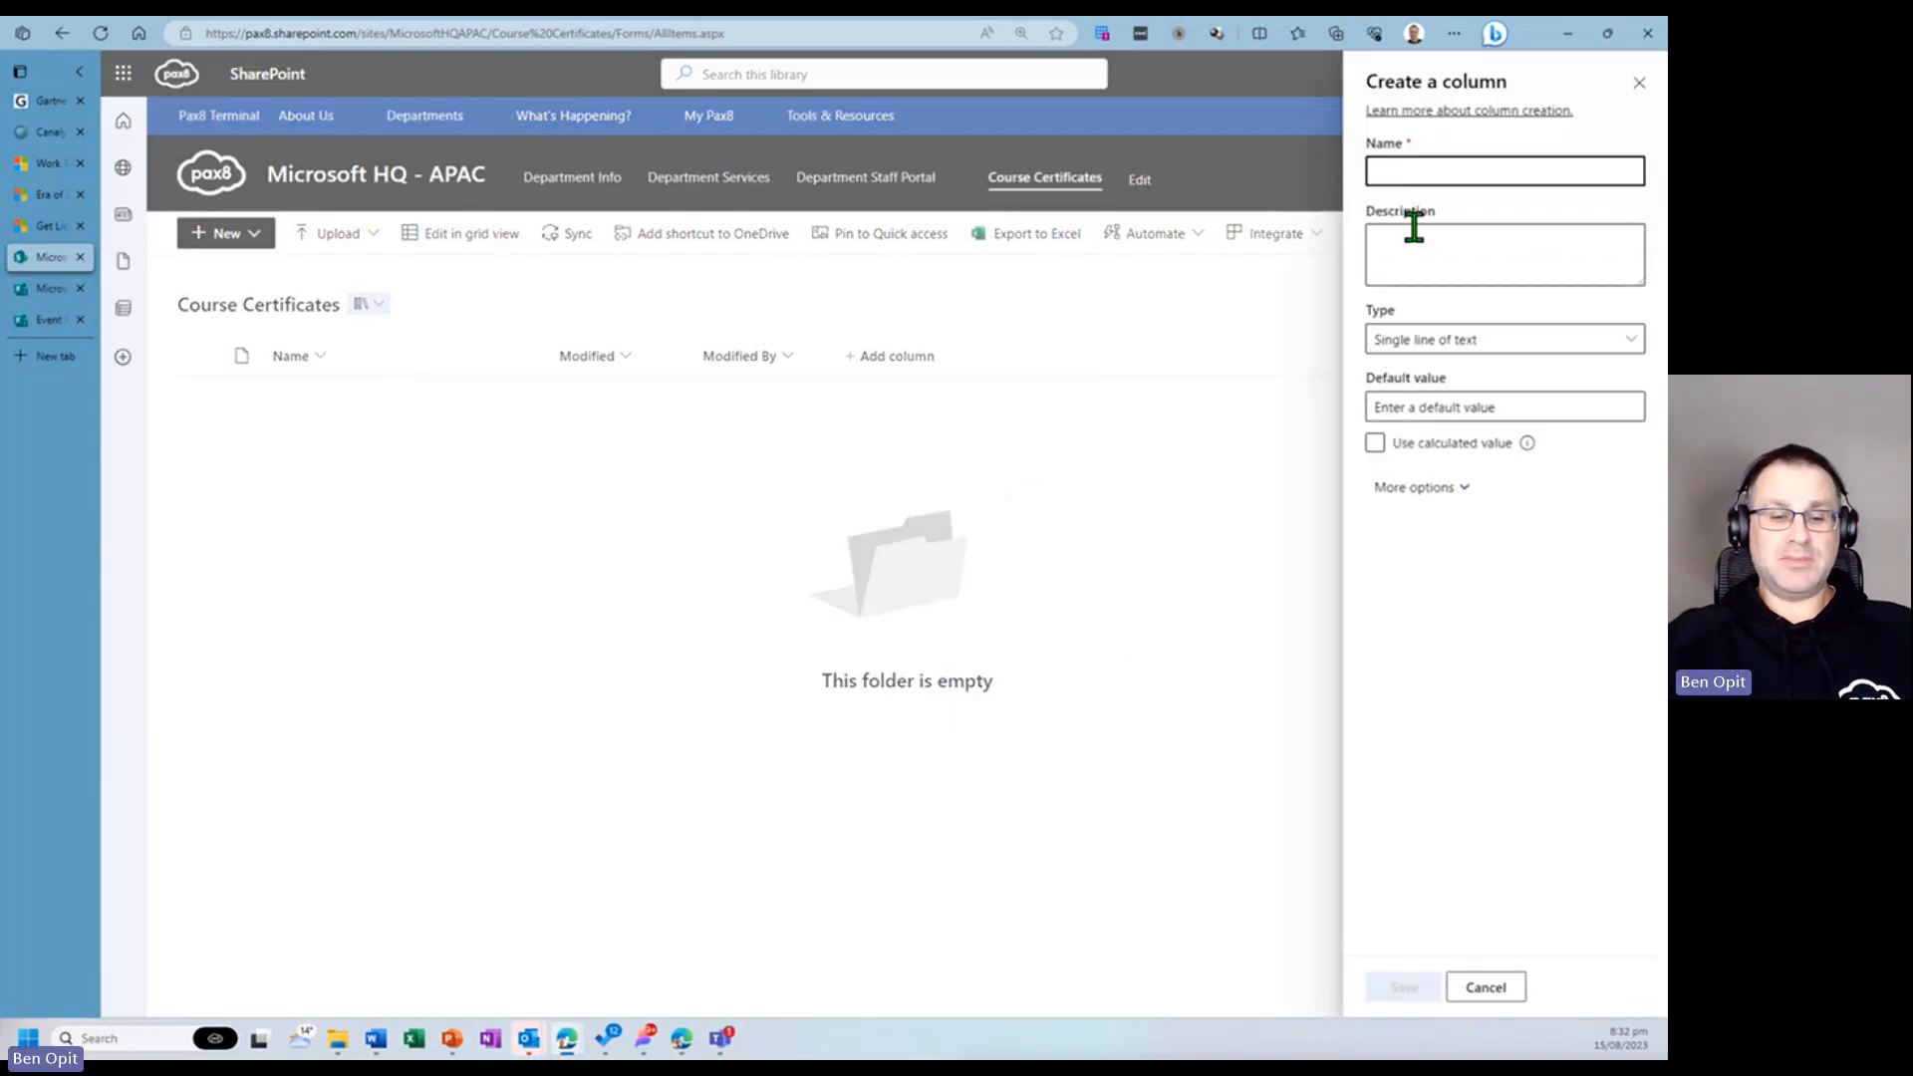
type("Full Name")
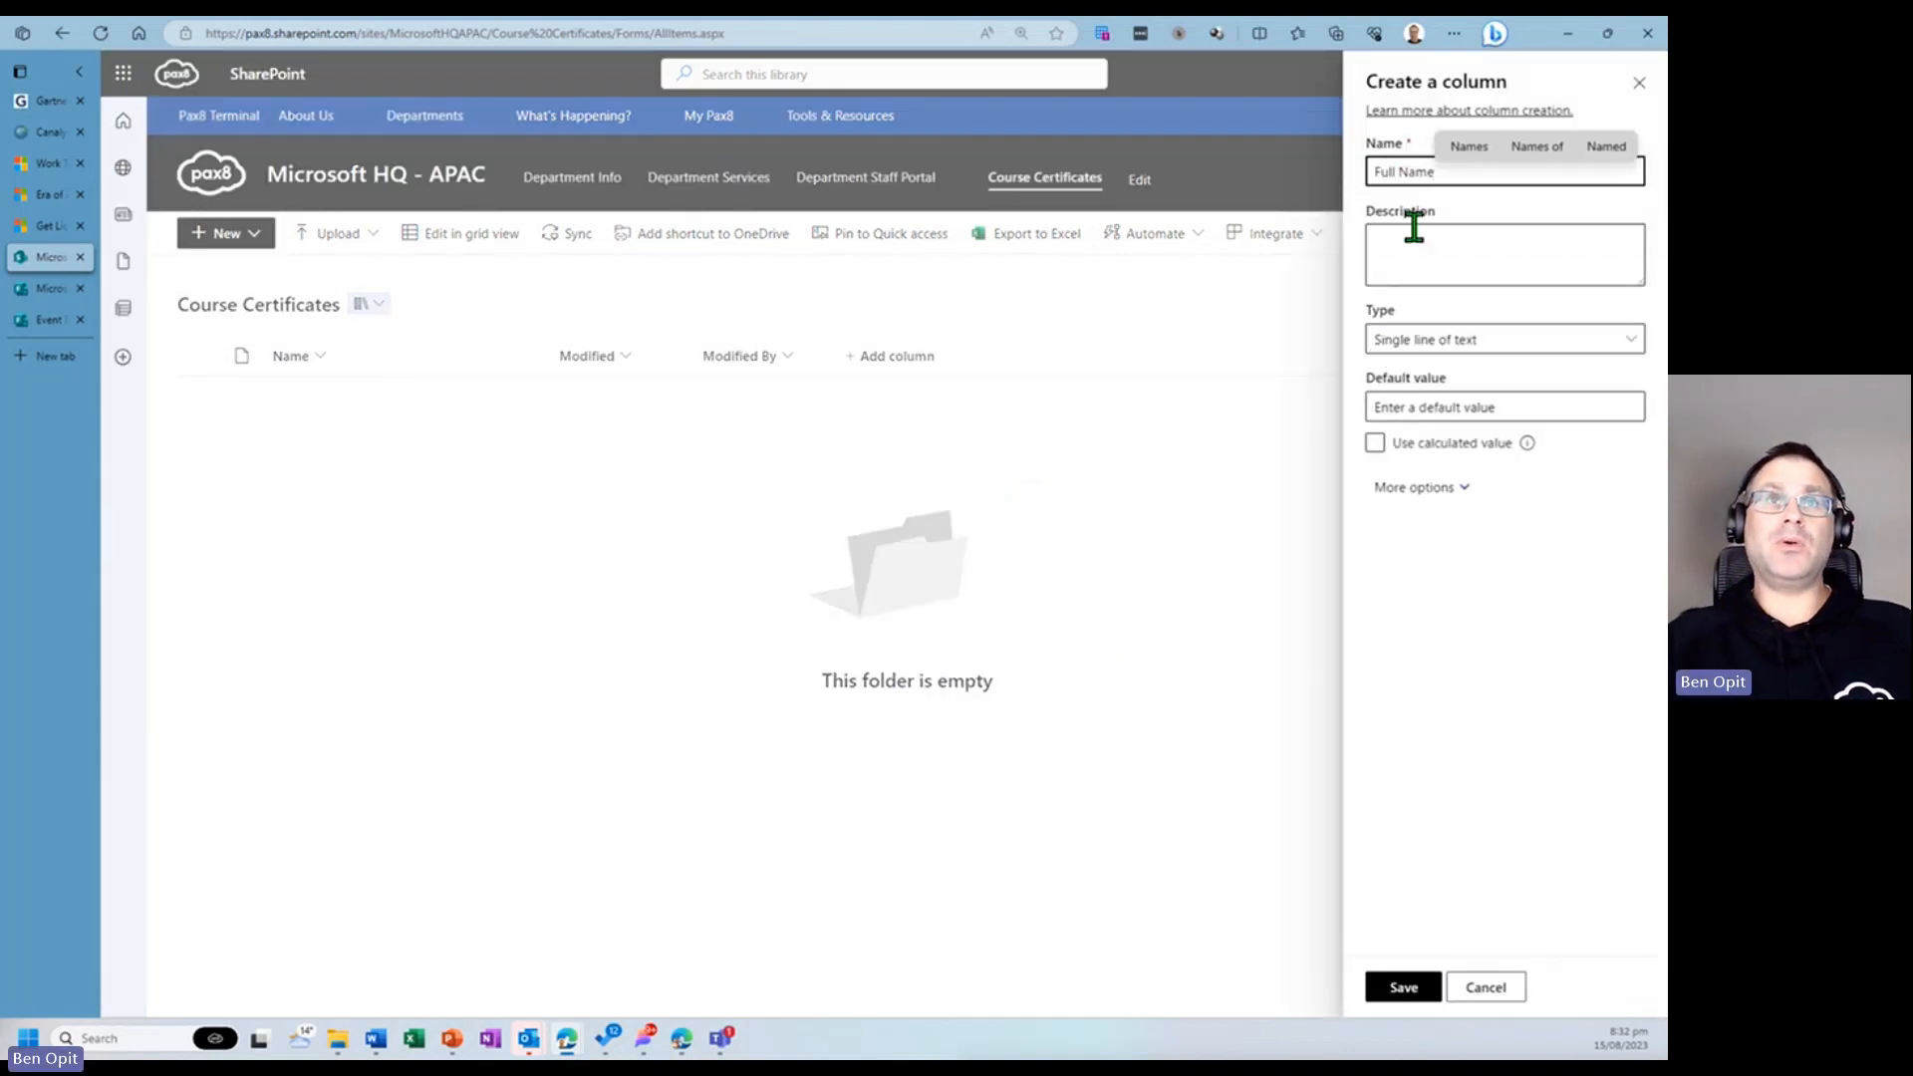
left_click(1403, 986)
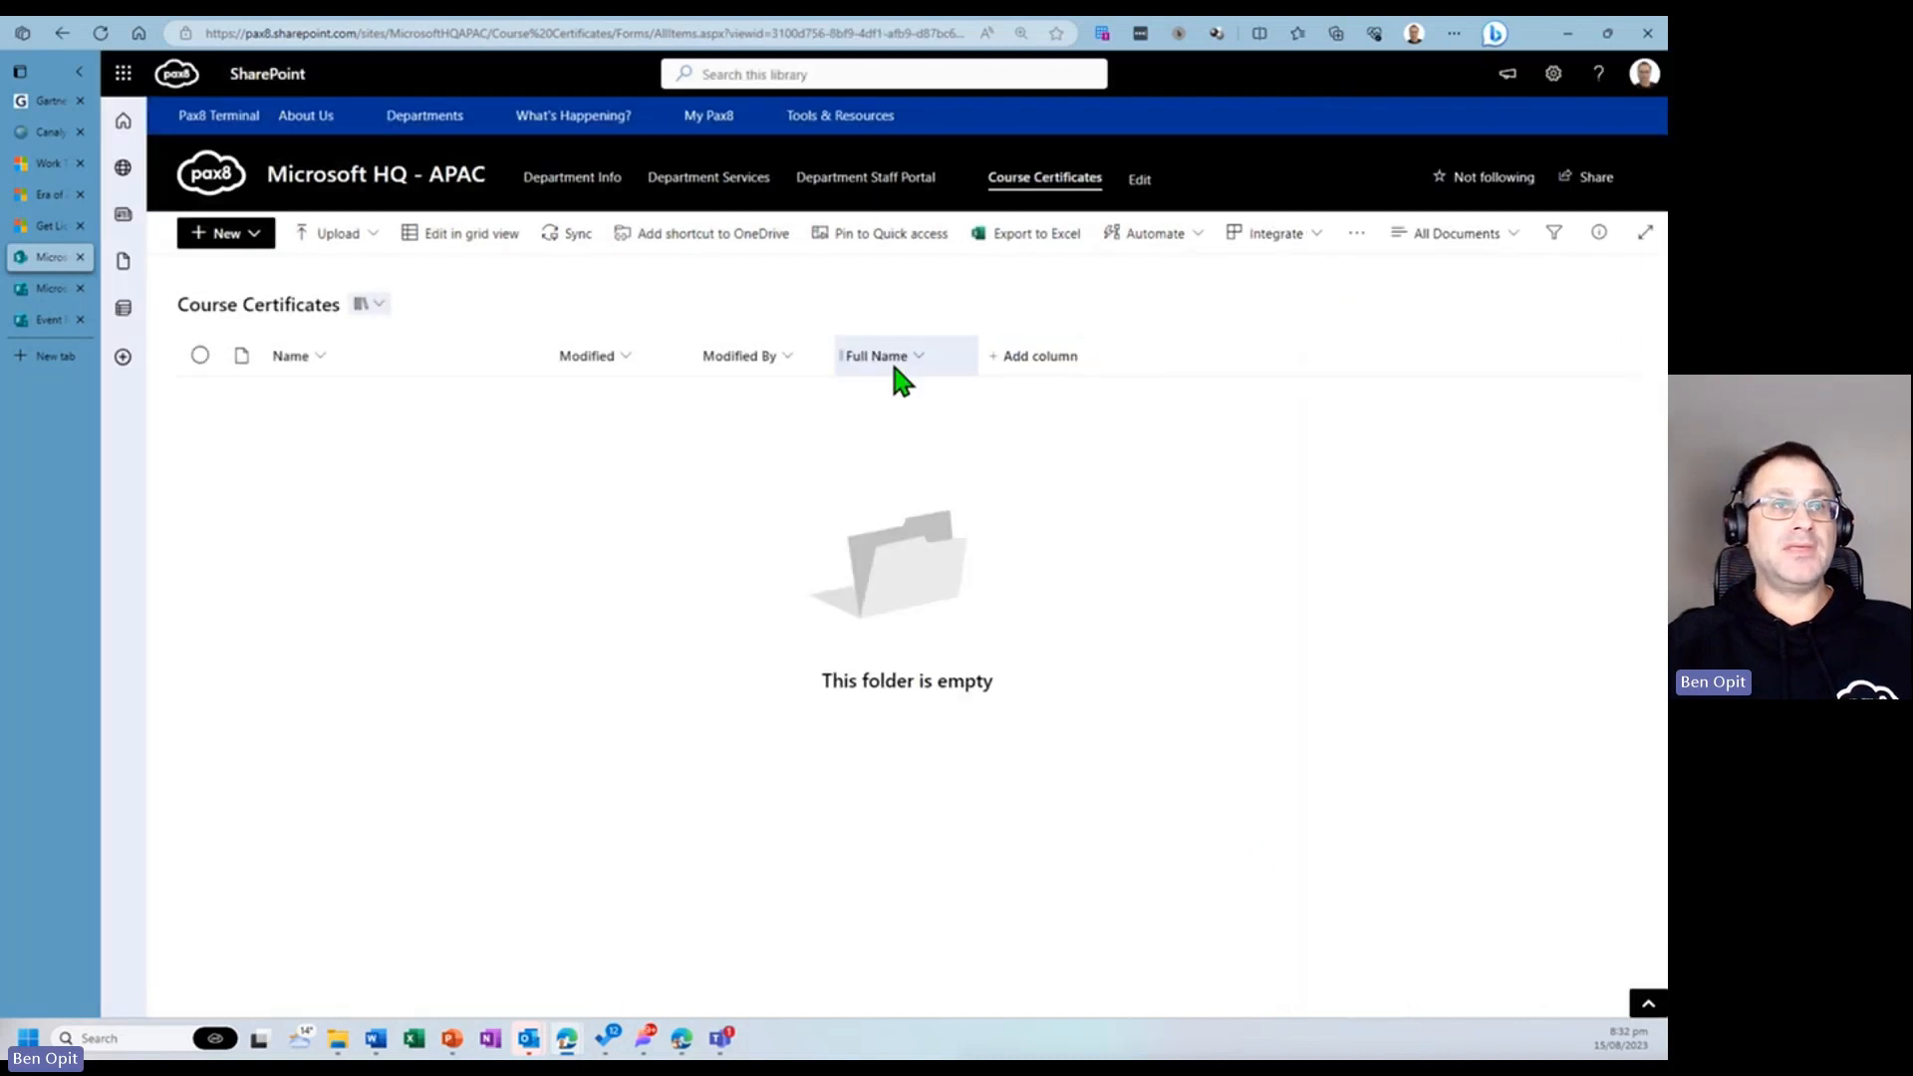
- Add a single line of text column named Email Address to the library
left_click(1023, 362)
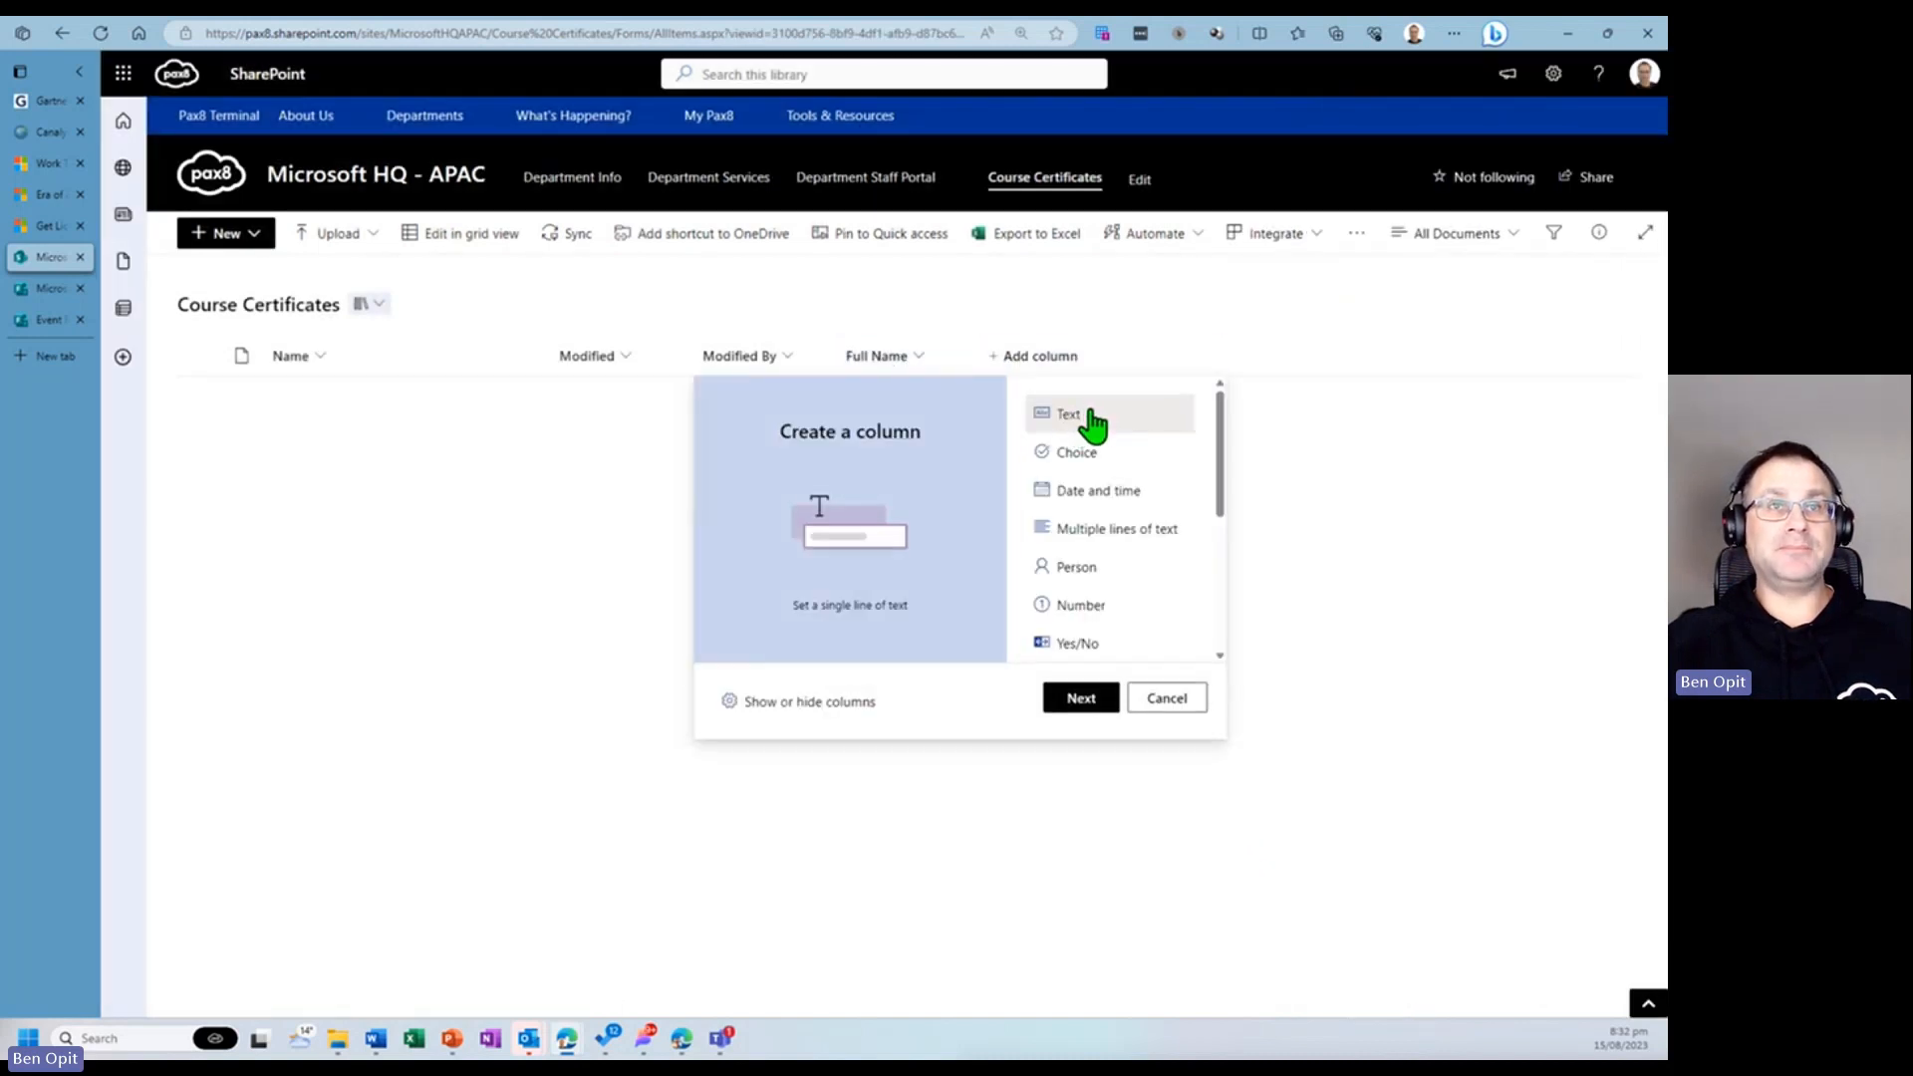
left_click(1084, 700)
type("E")
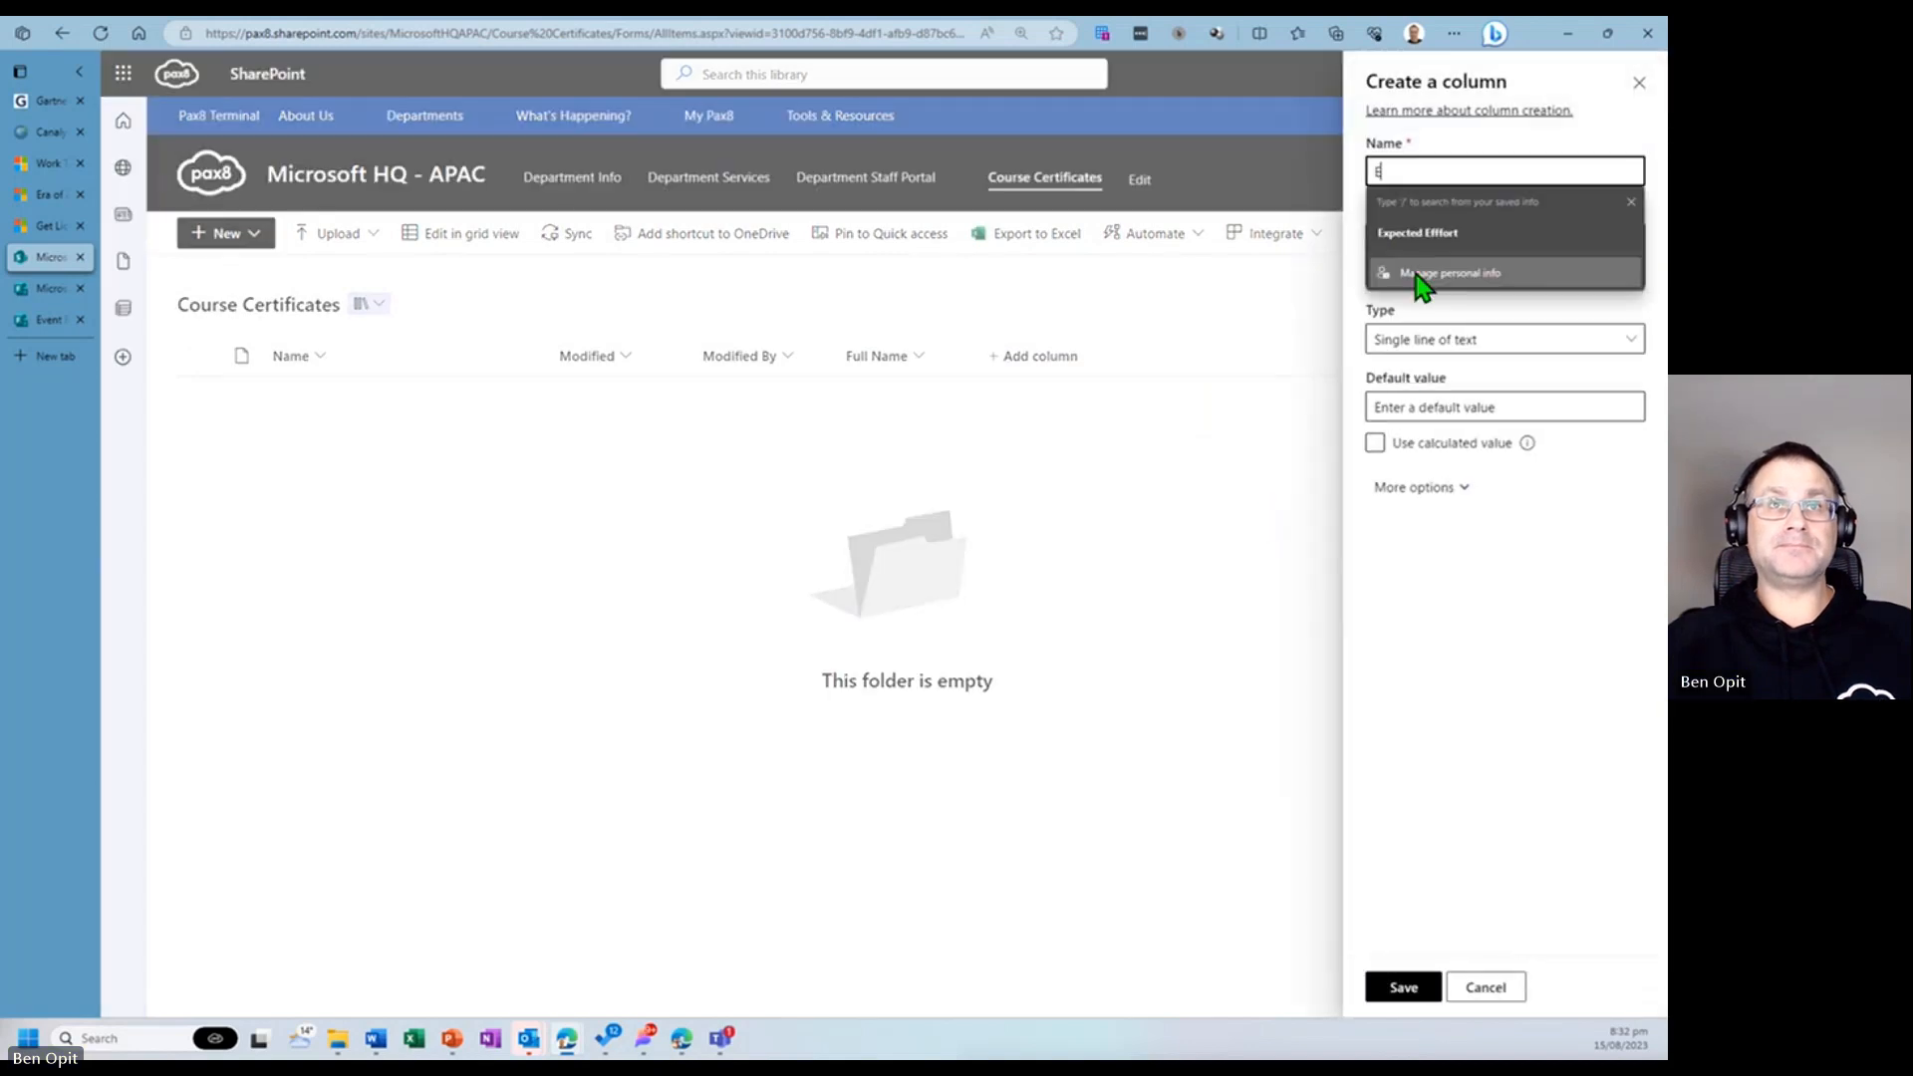
type("mail Address")
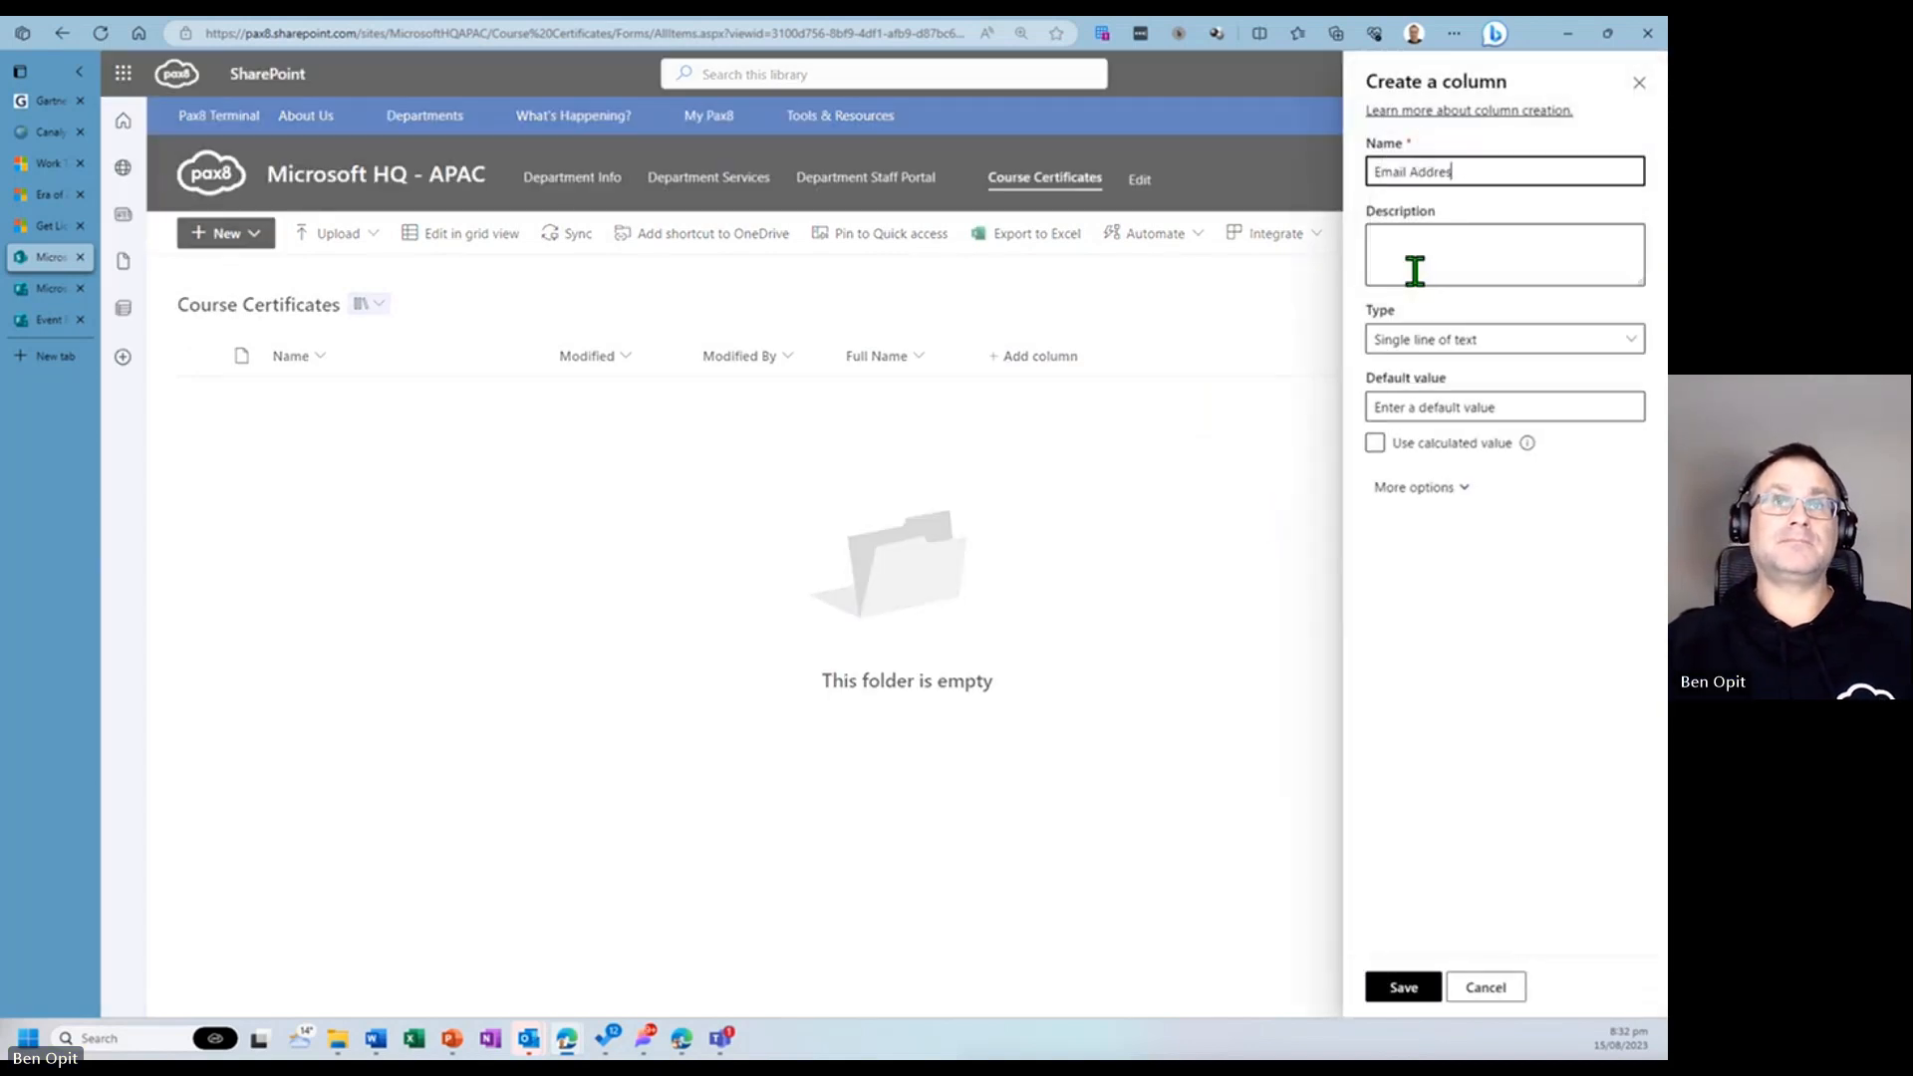
left_click(1419, 991)
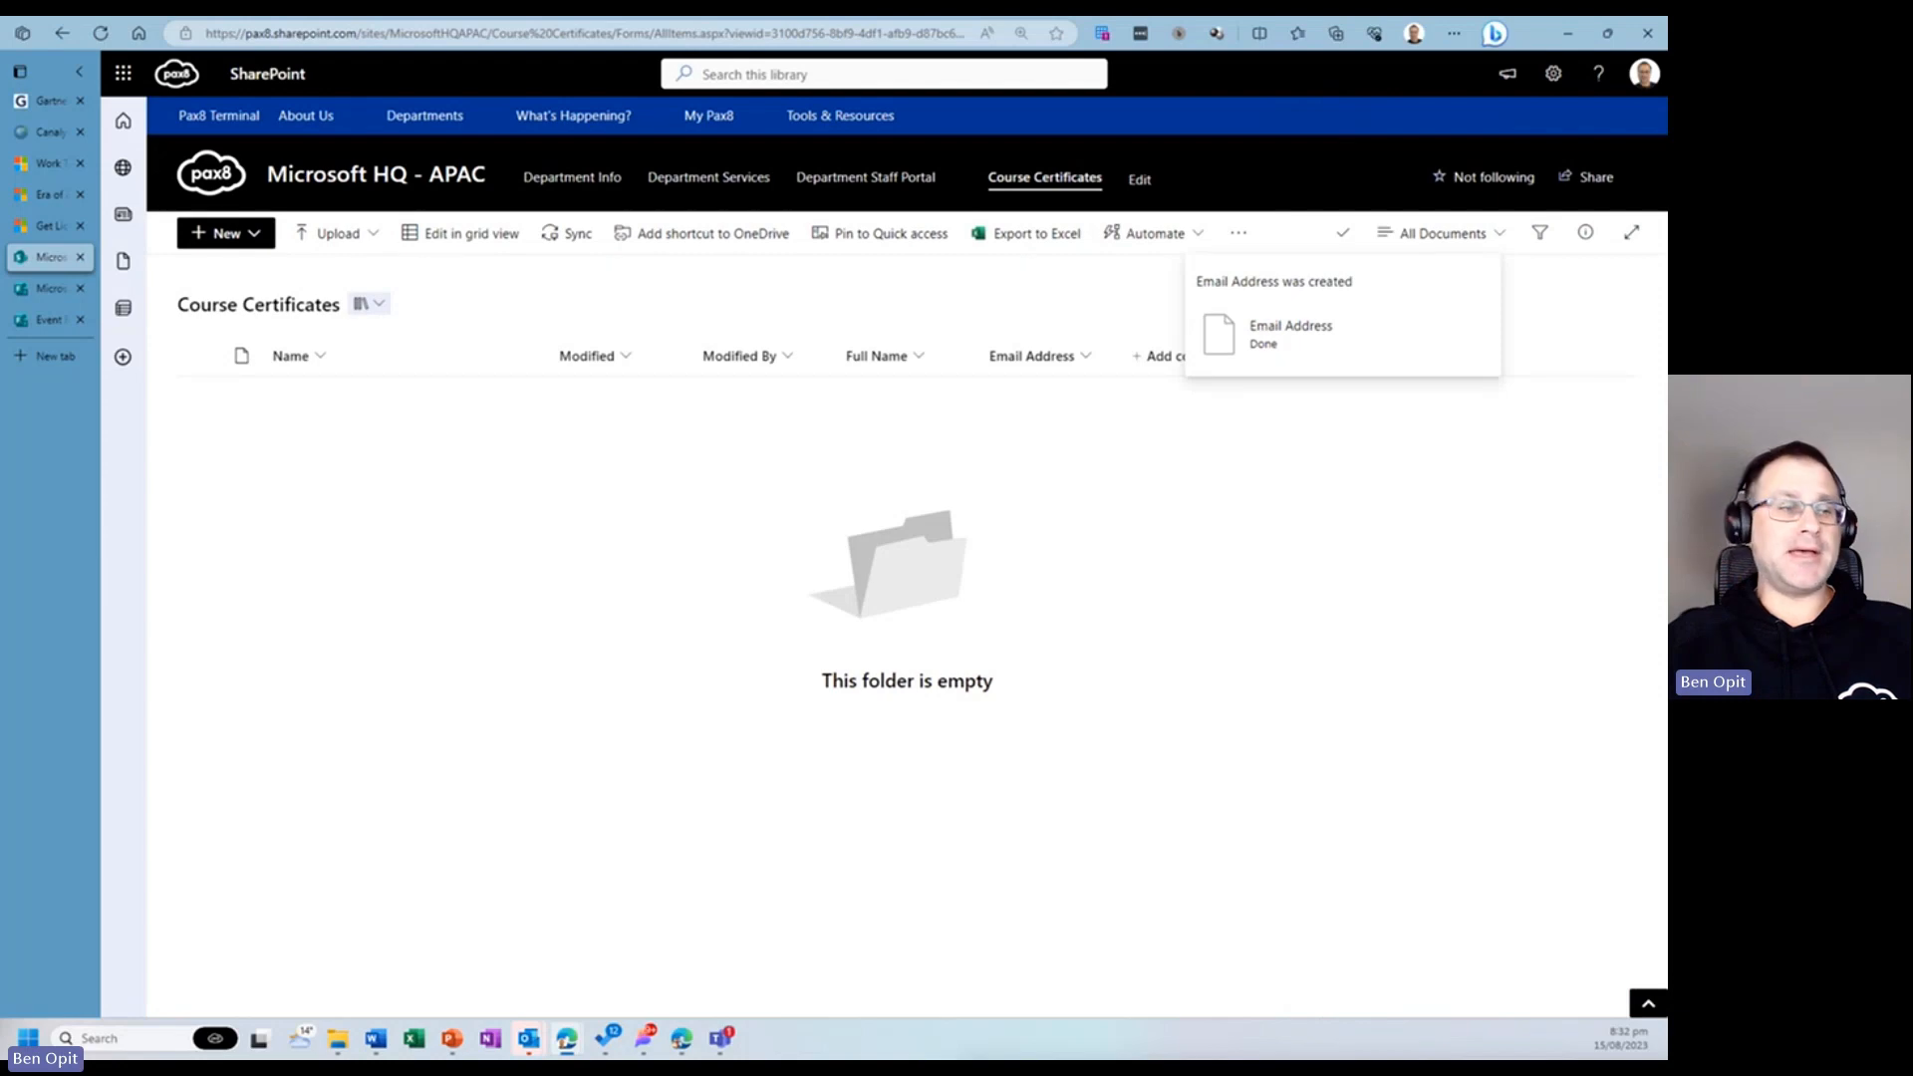
- Add a date and time column named Date Issued to the library
left_click(1175, 361)
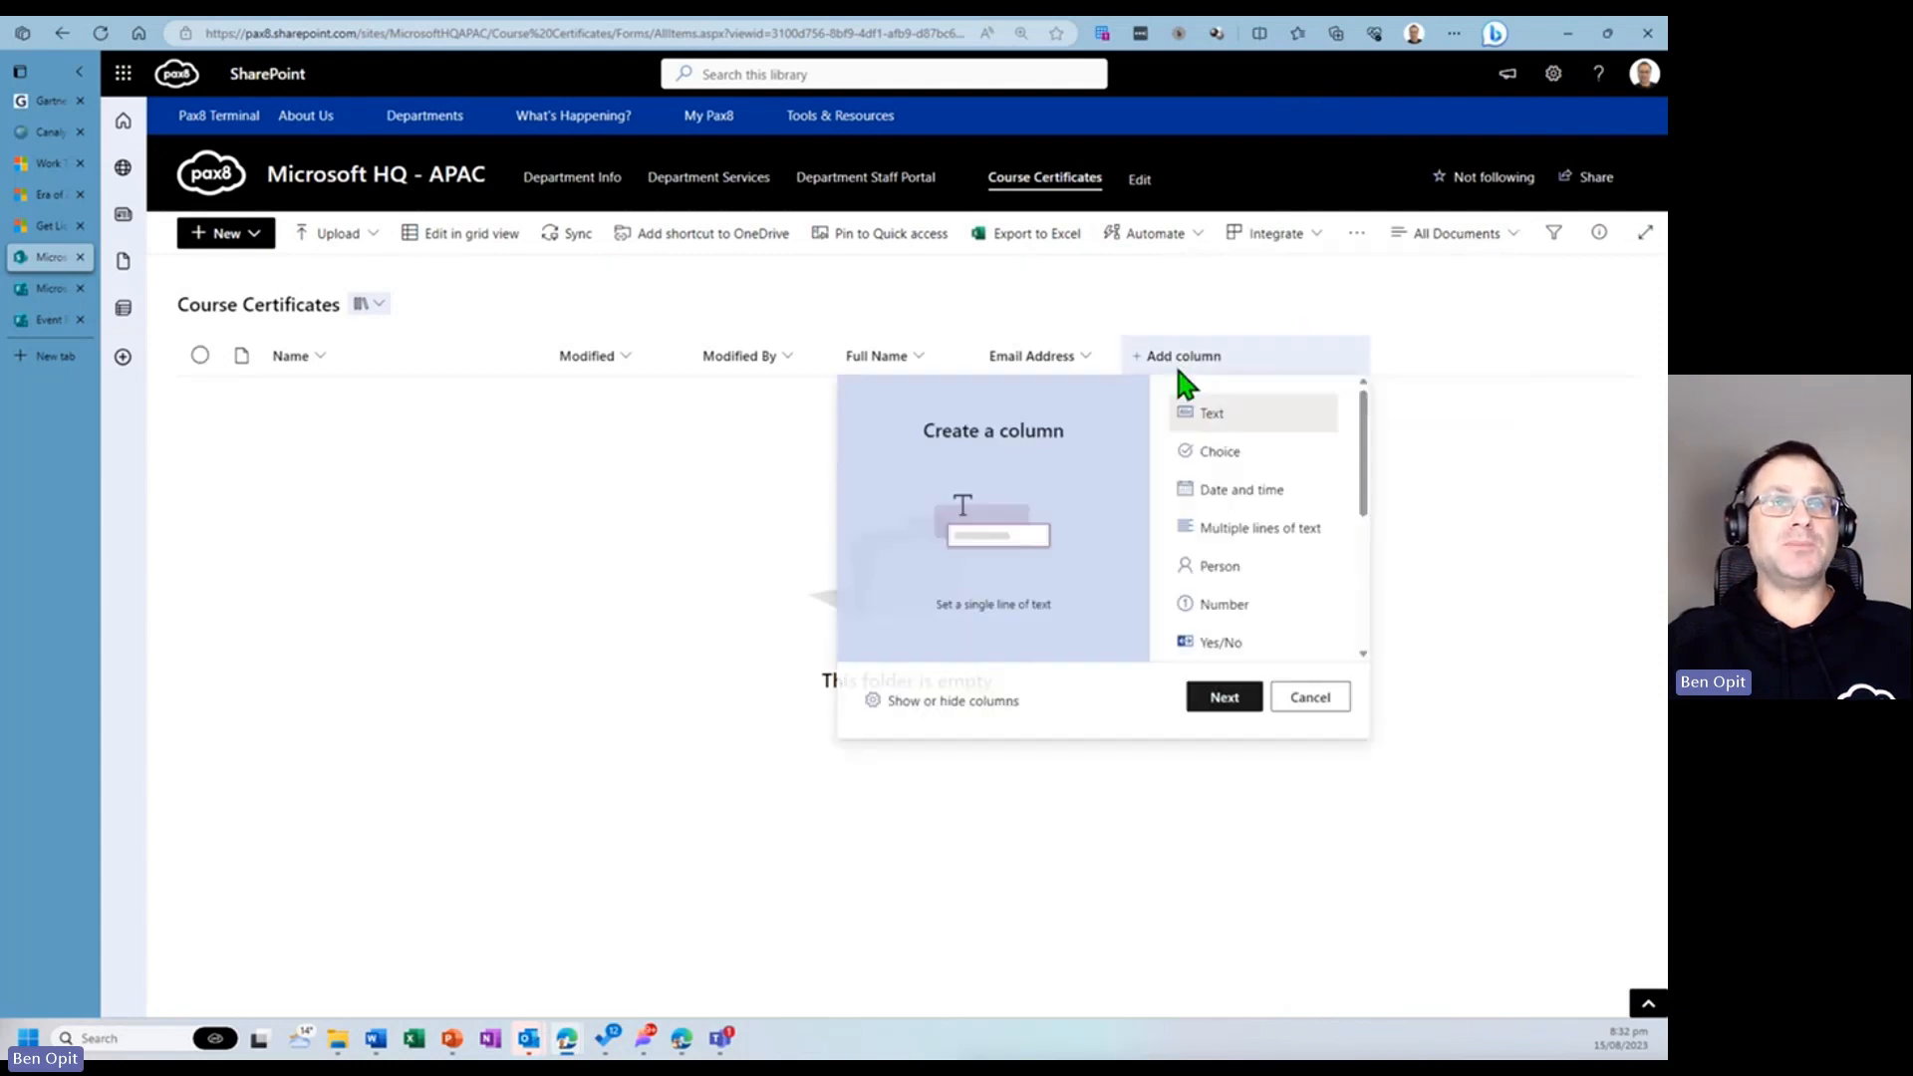
left_click(1242, 494)
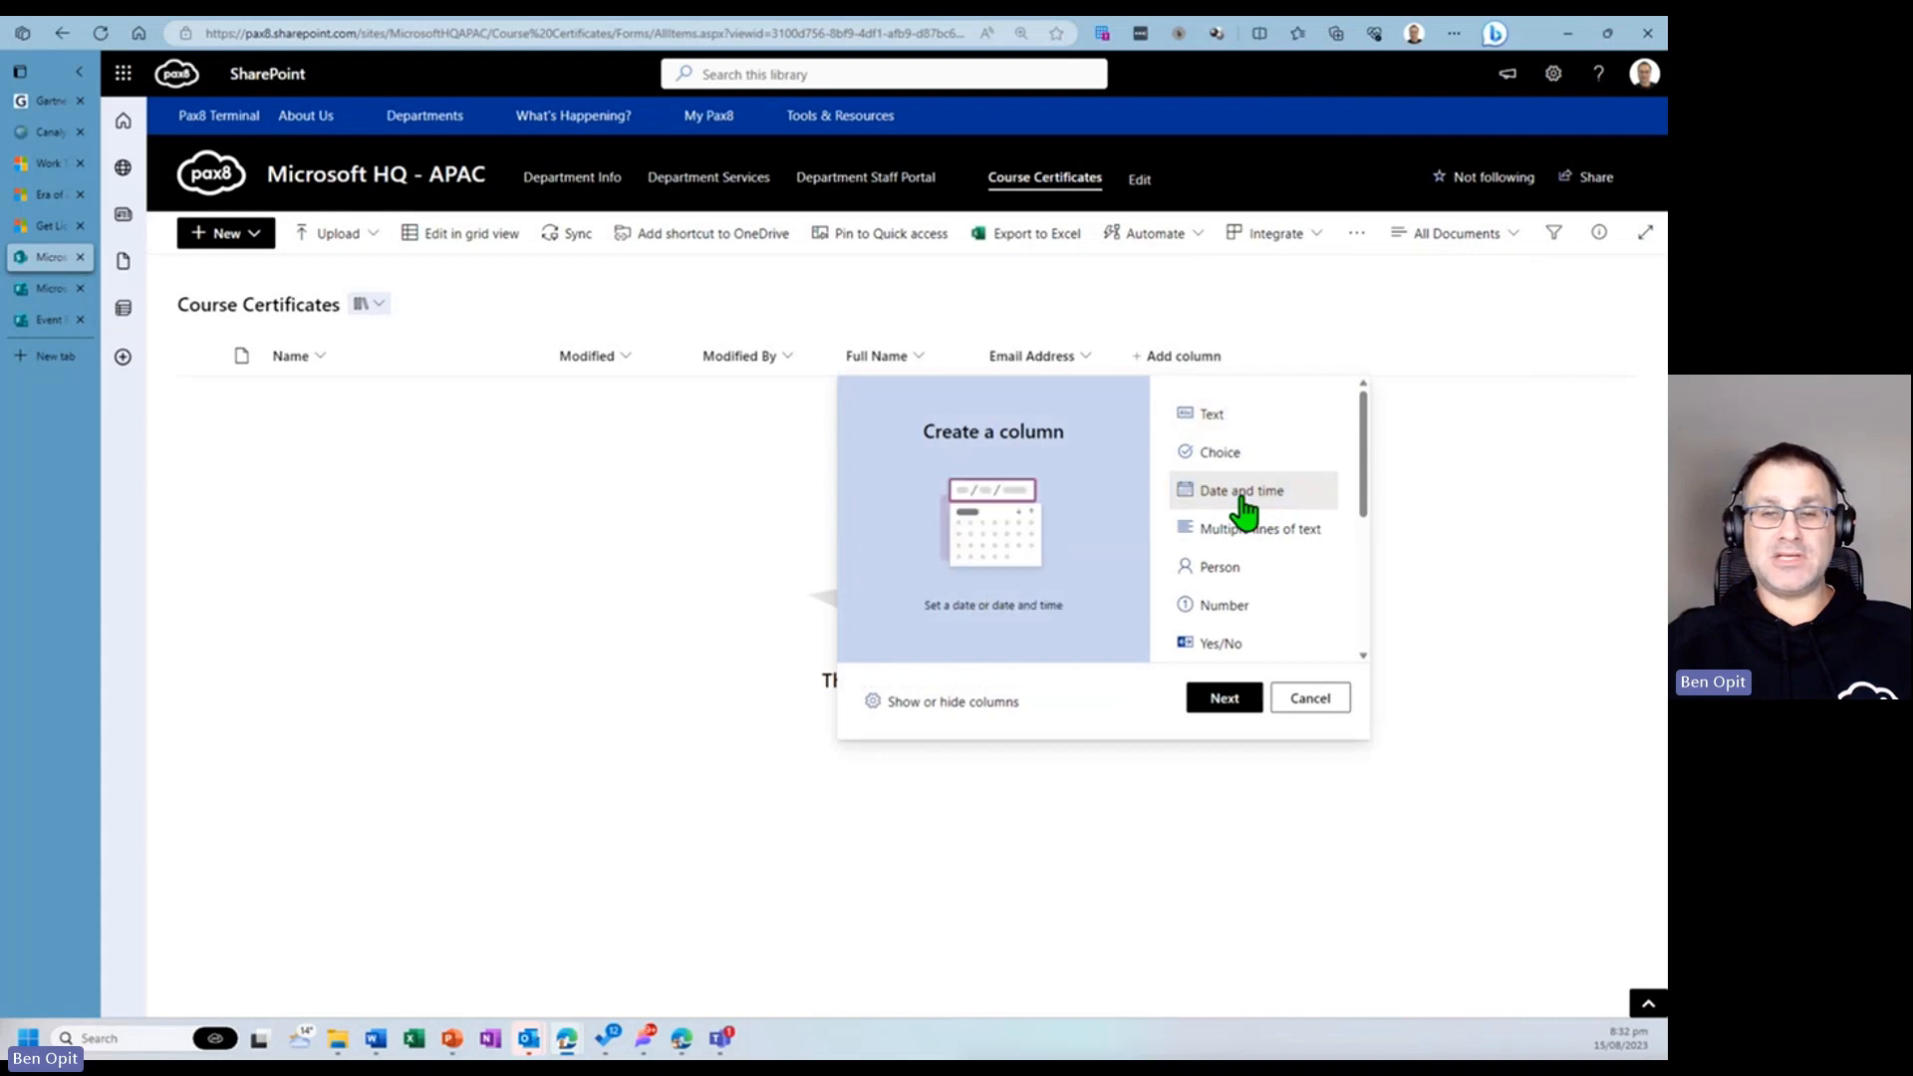
left_click(1225, 696)
type("Date Issued")
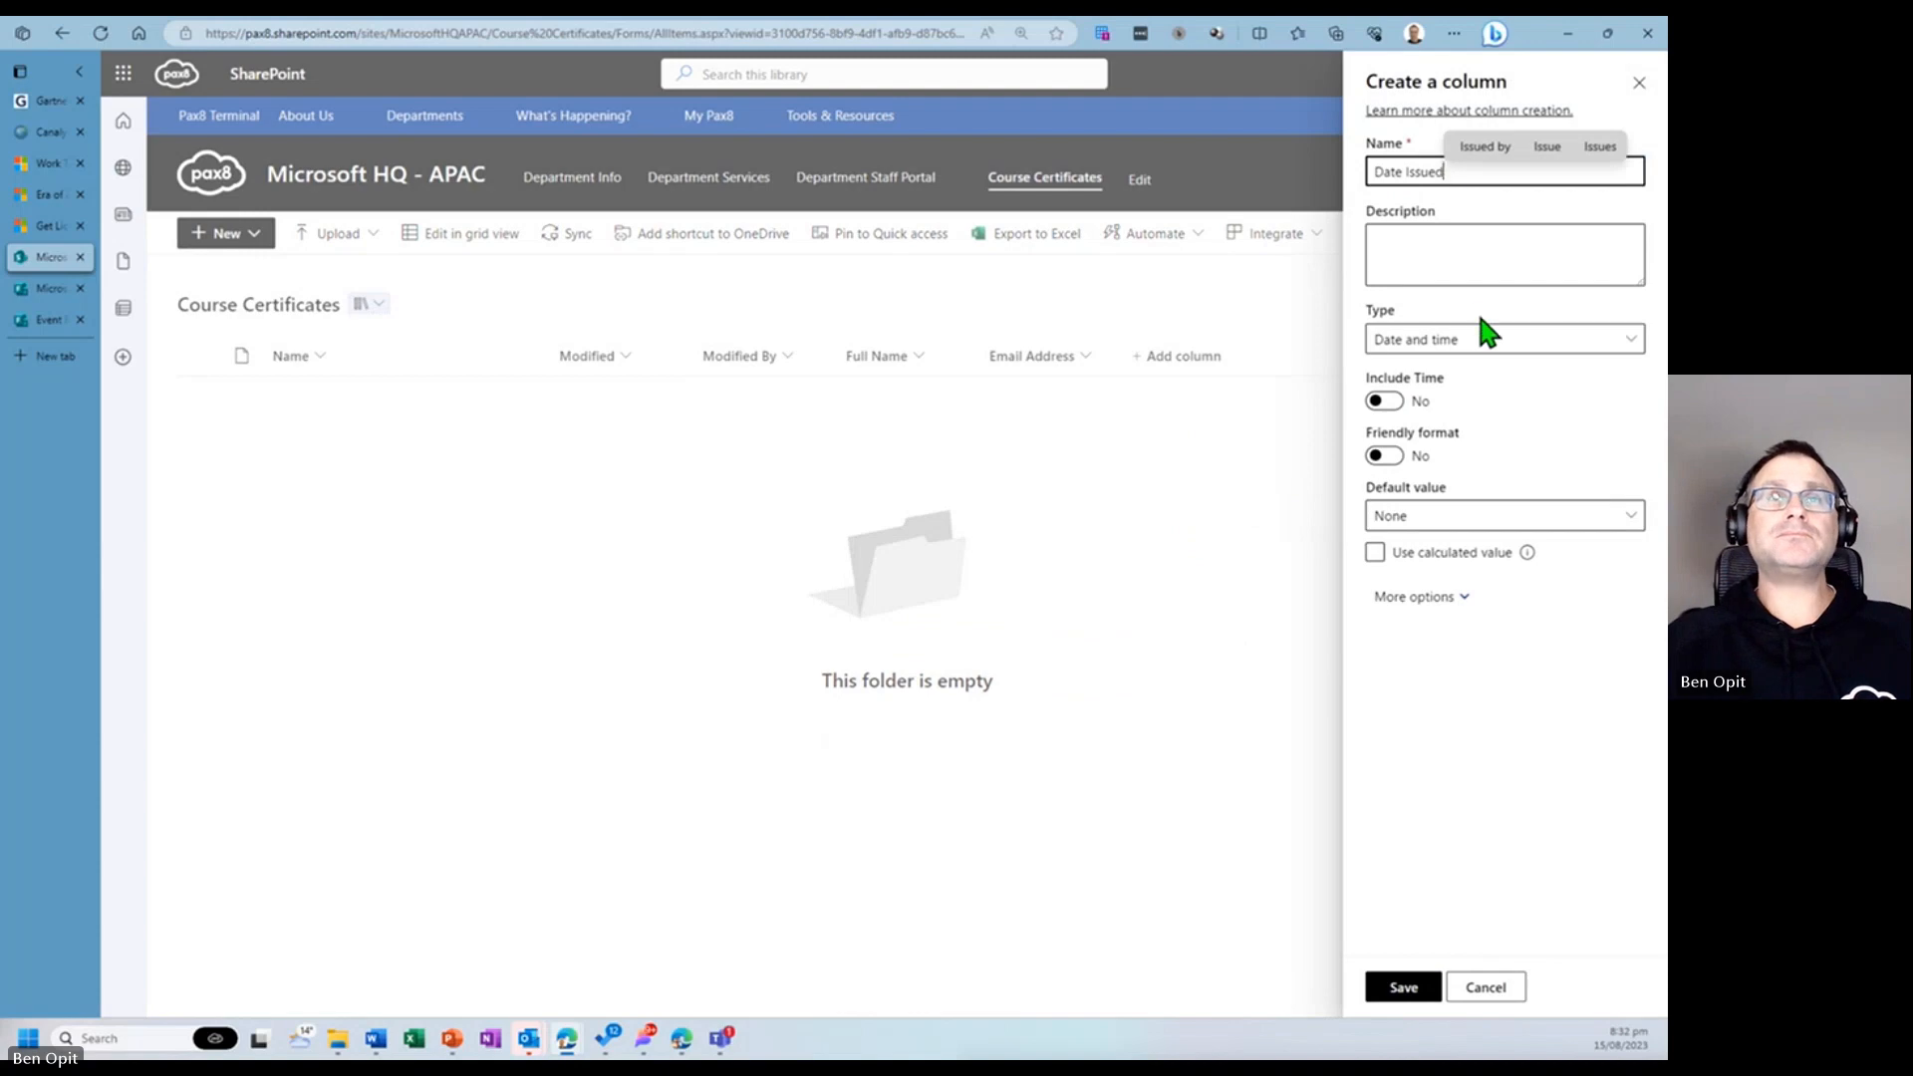
left_click(1403, 987)
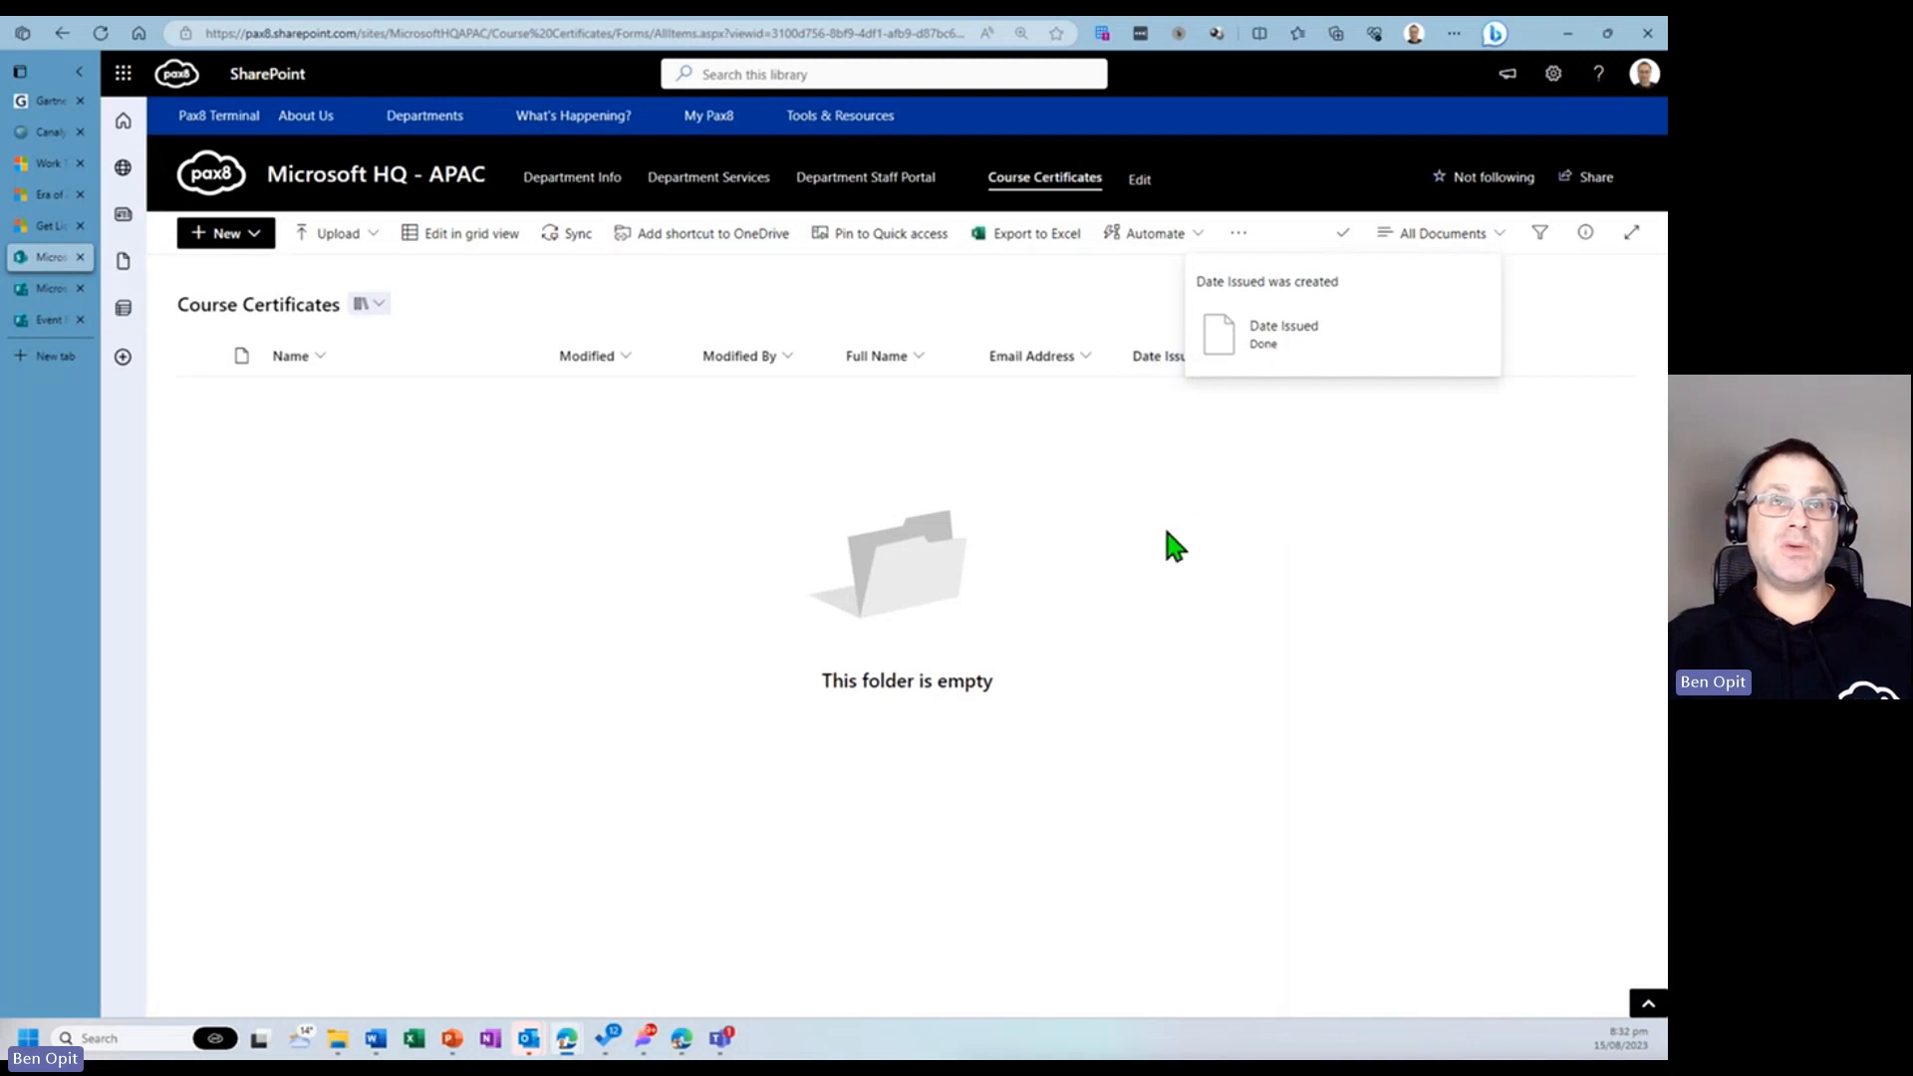
- Check the form's question names, then add a single line of text column named Course Name
left_click(51, 319)
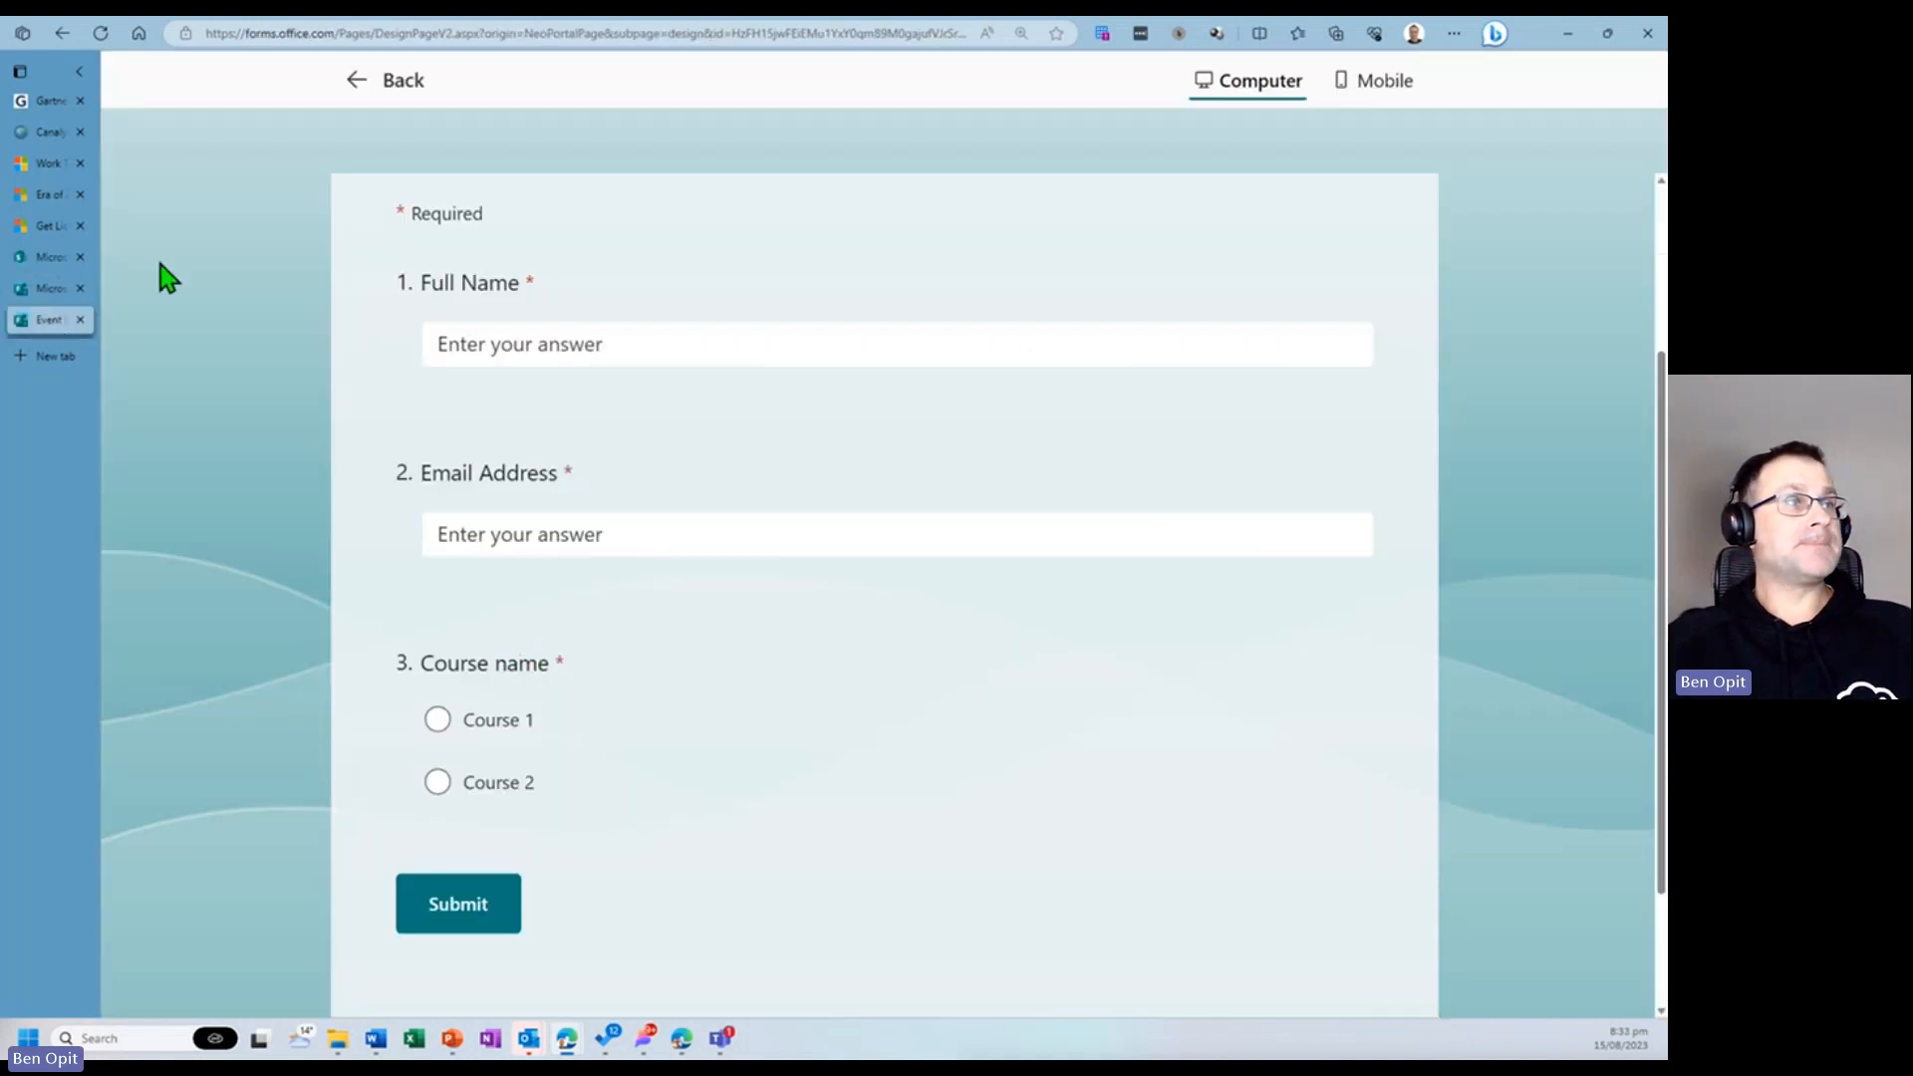
left_click(36, 257)
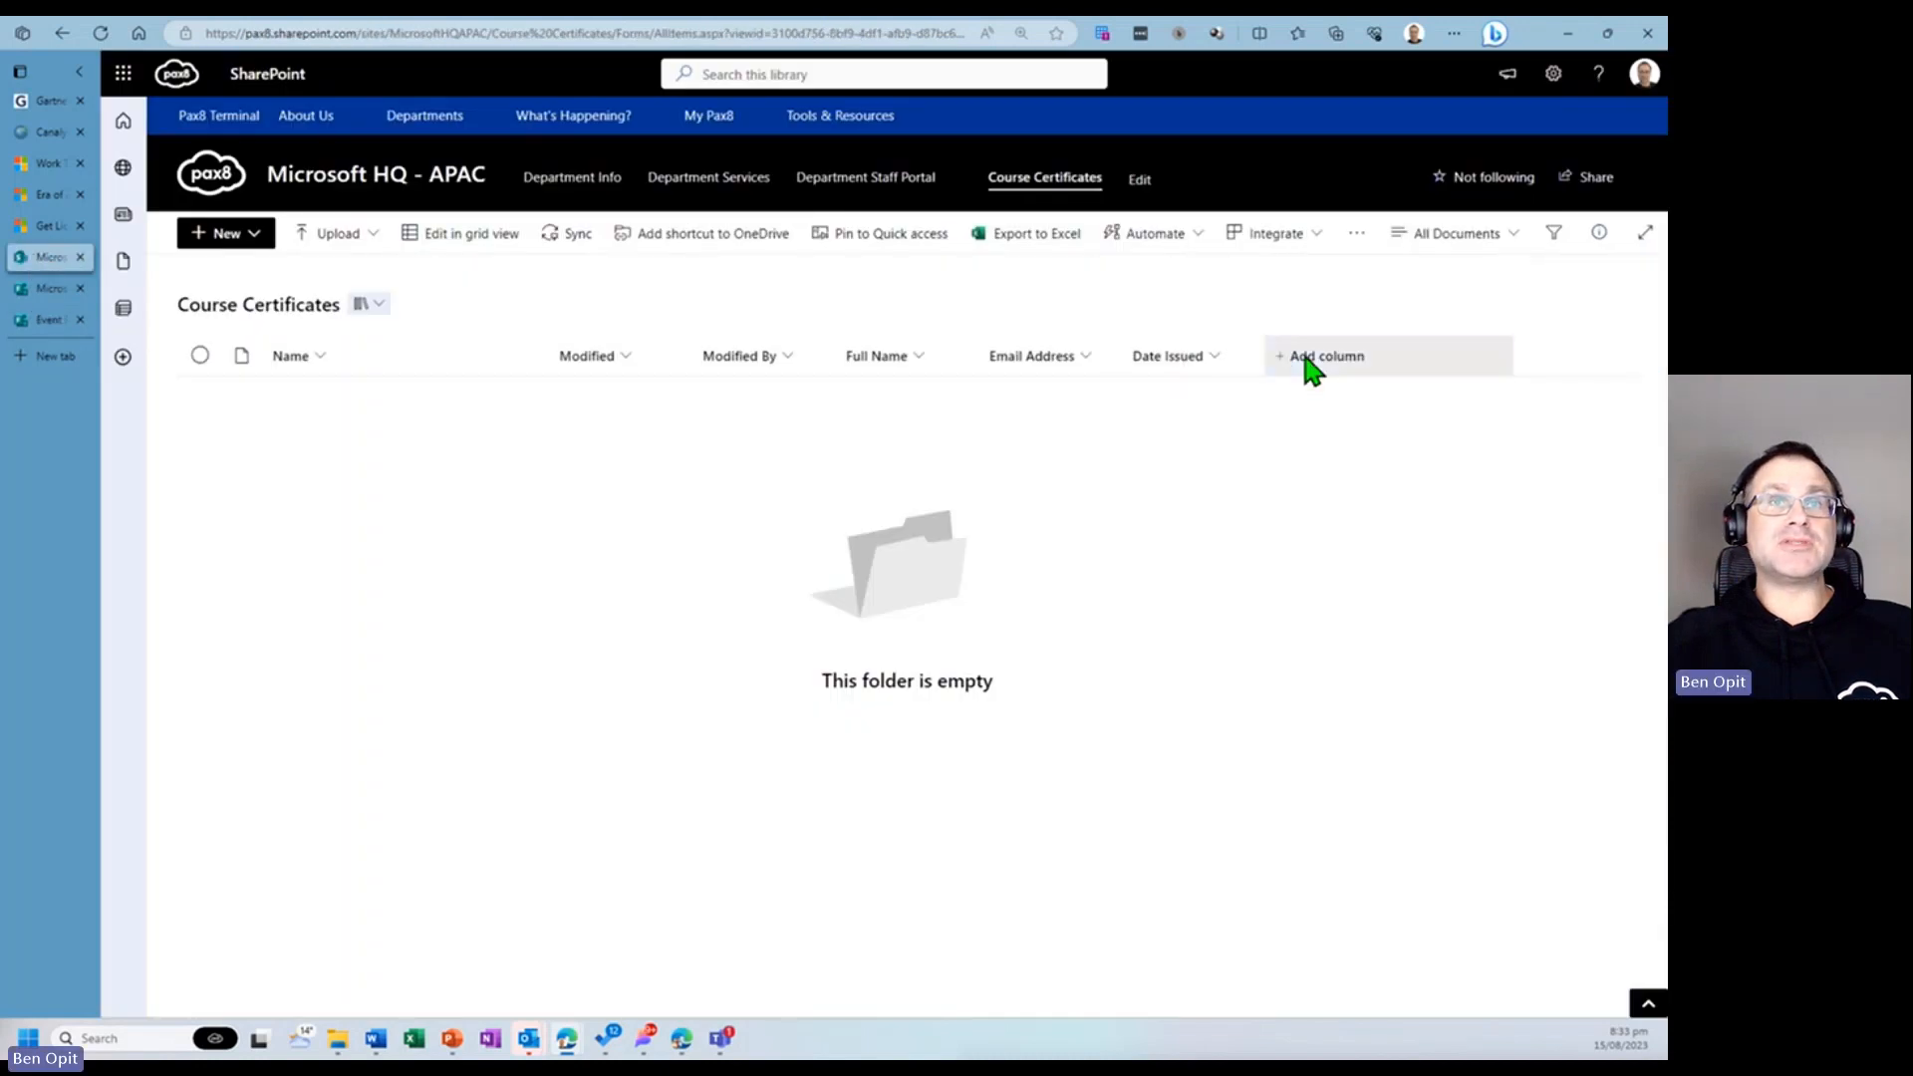
left_click(1306, 361)
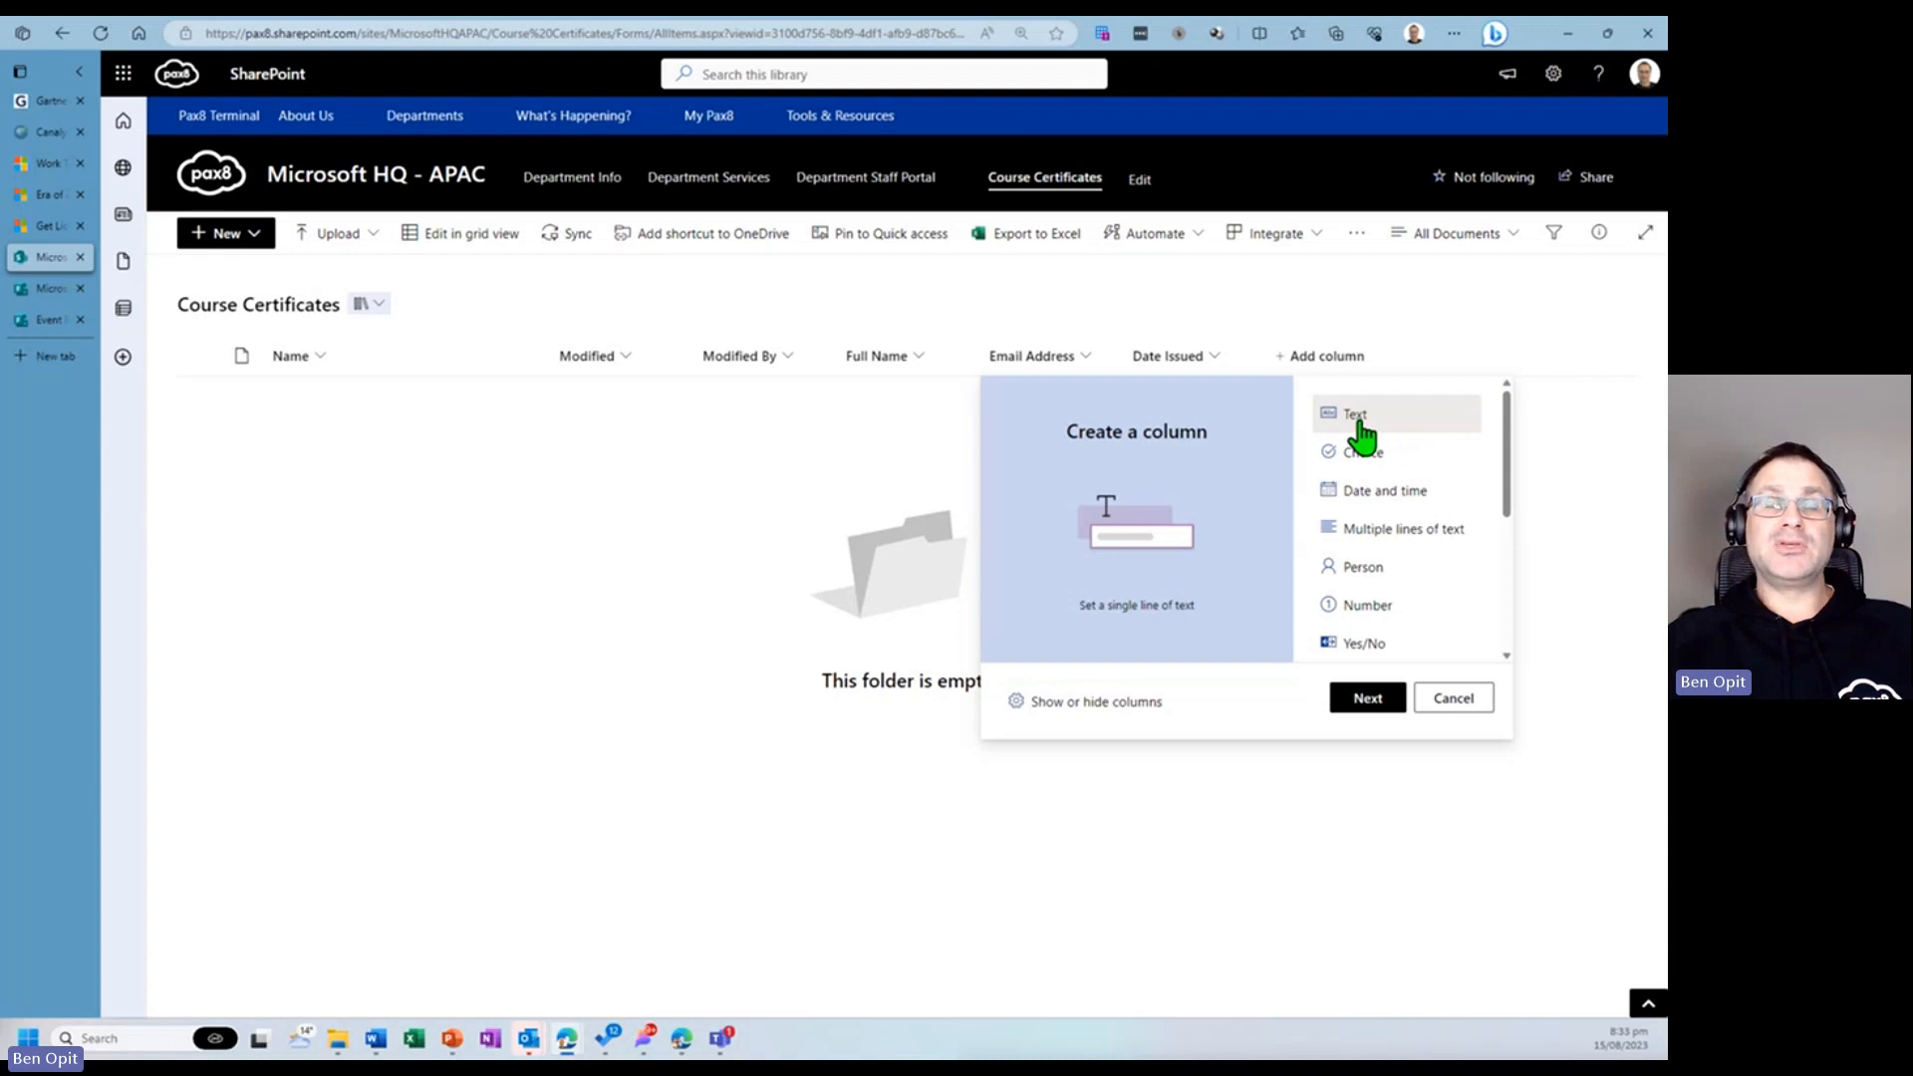
left_click(1368, 697)
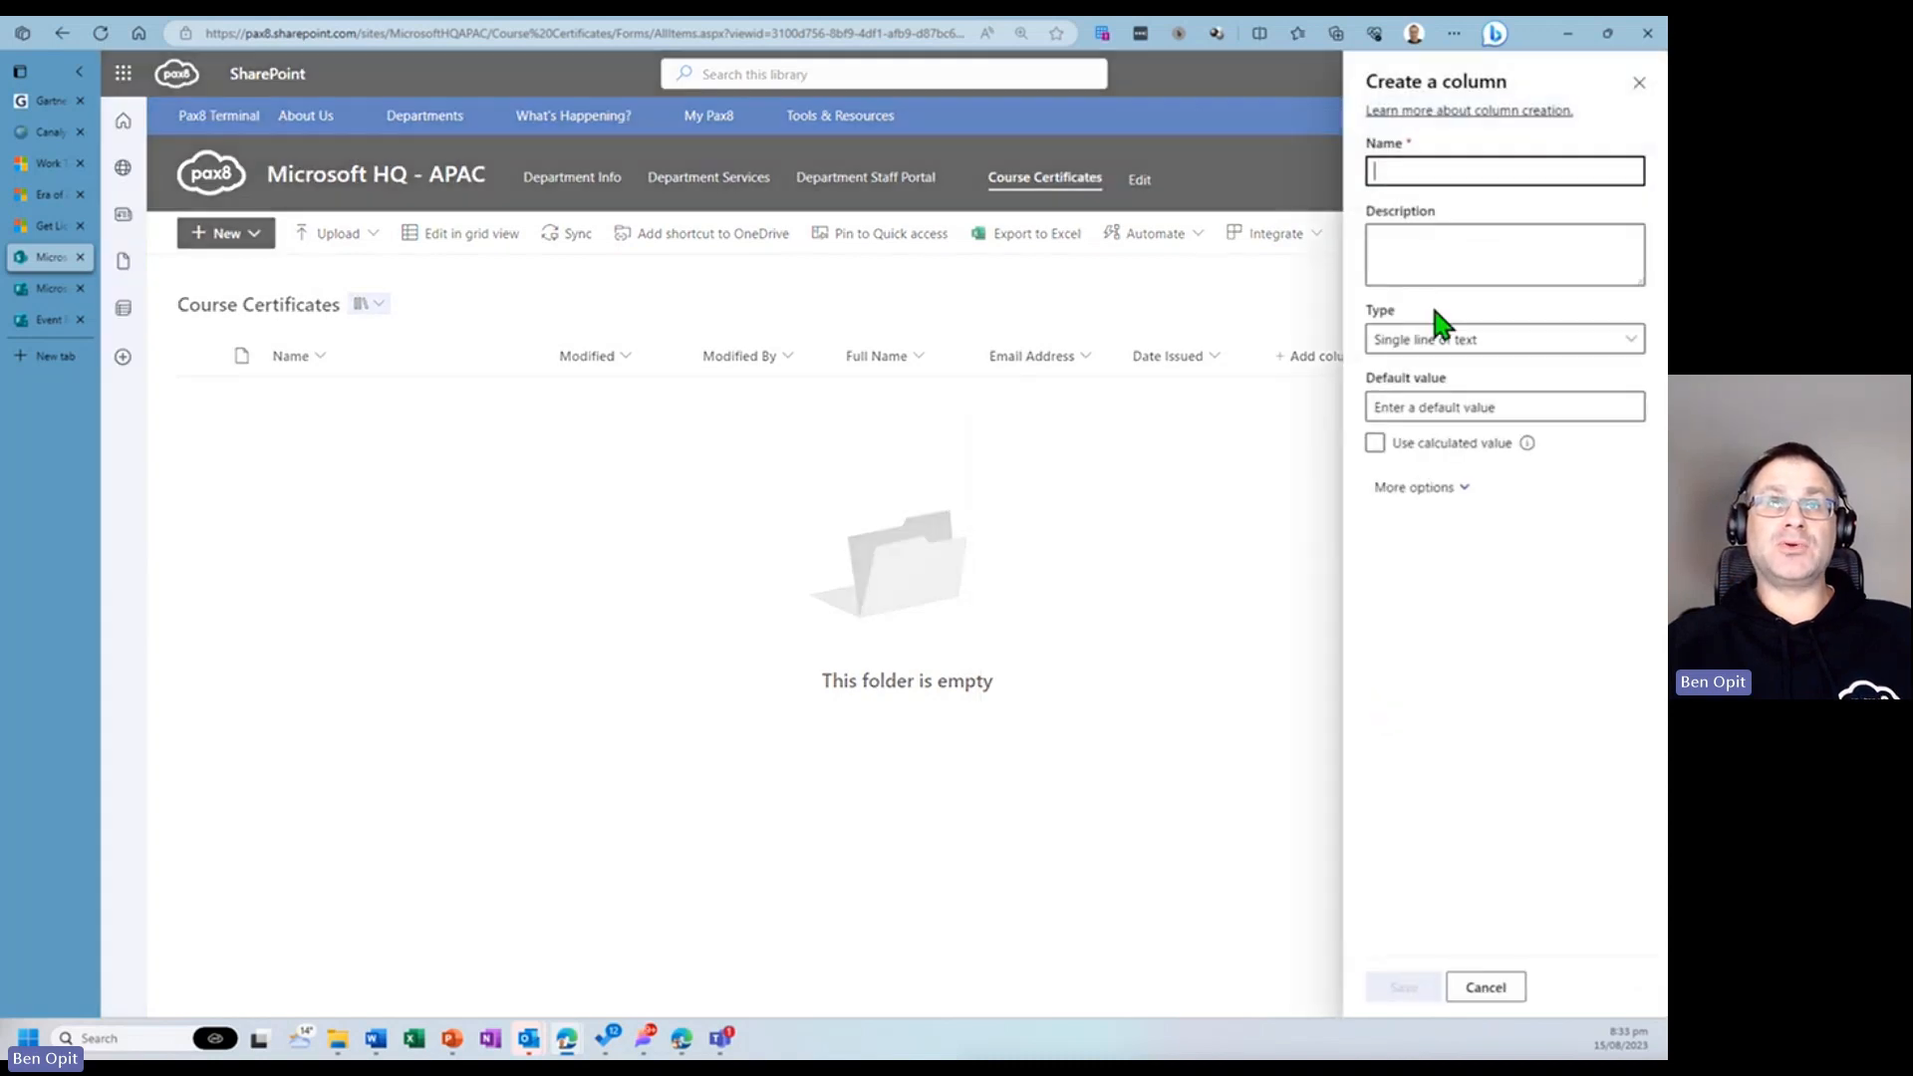
type("Couse Name")
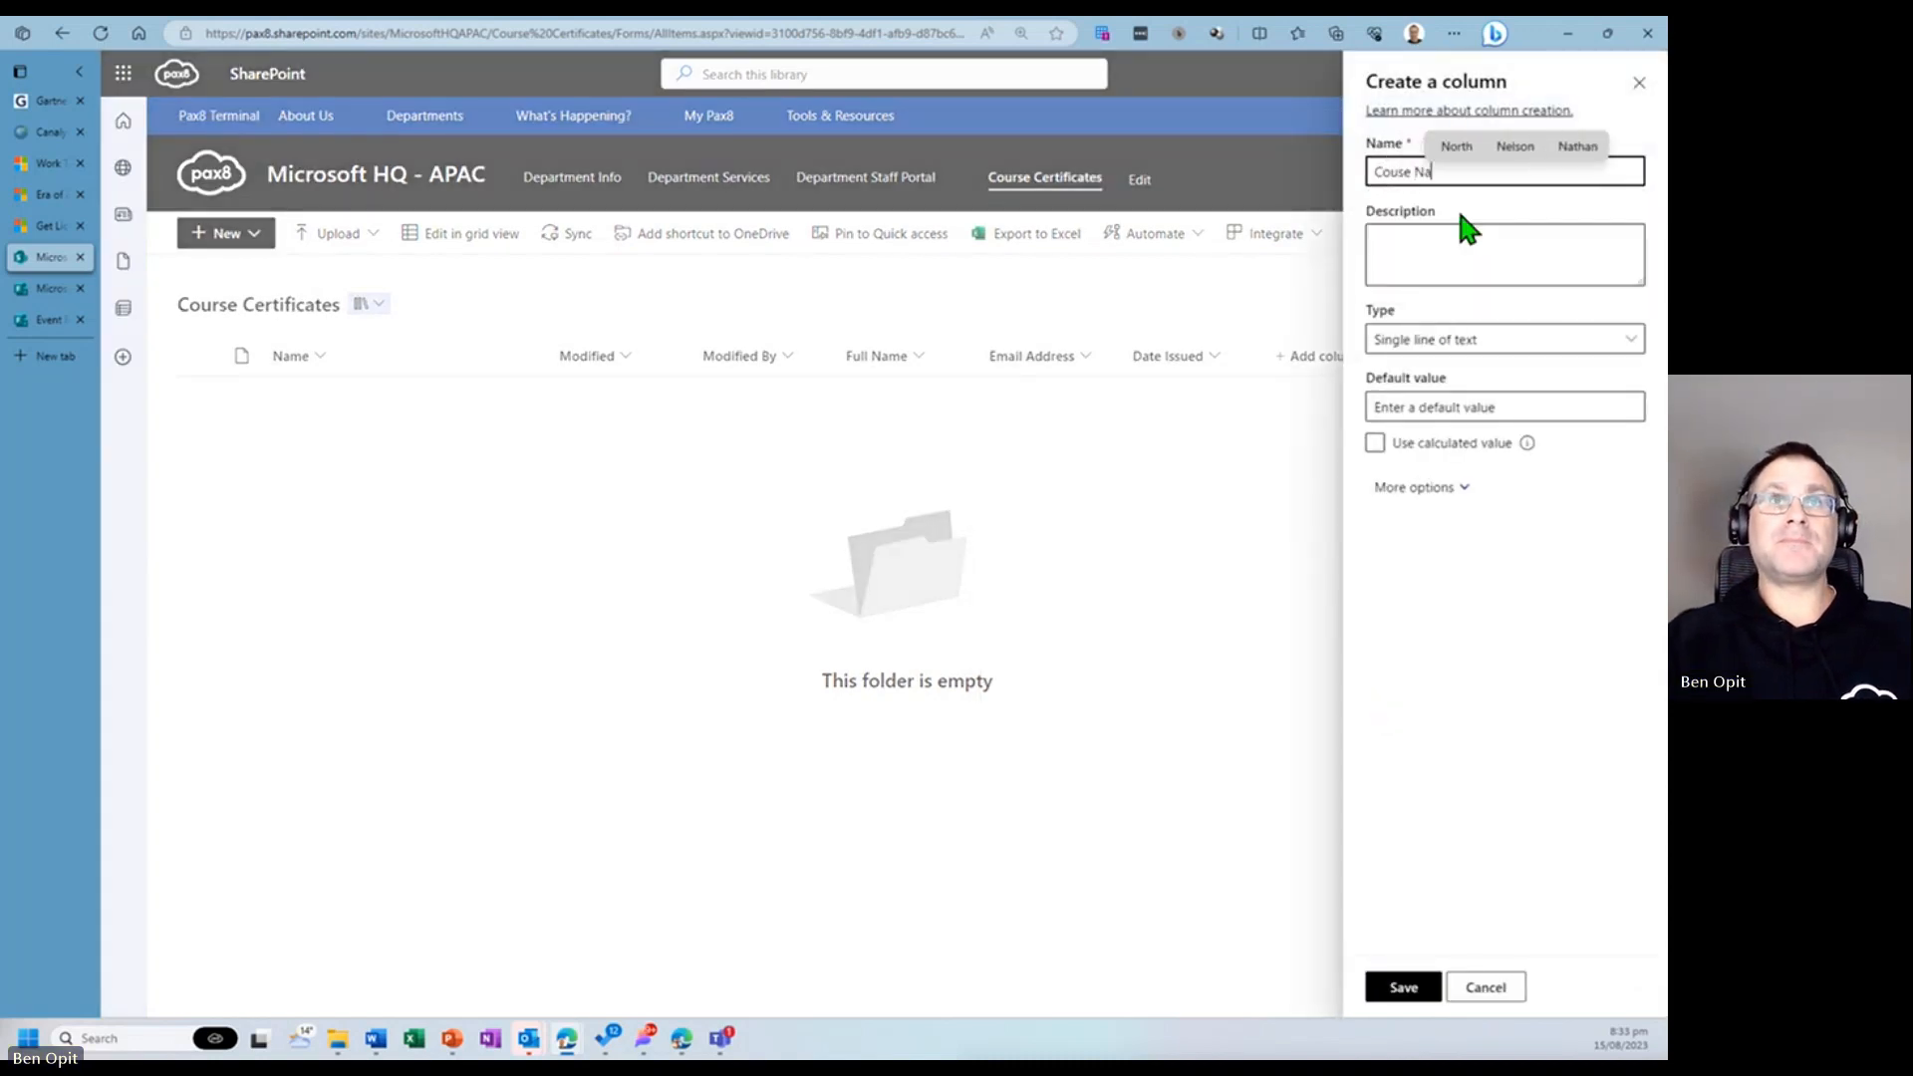
key("Left")
key("Left")
key("Left")
key("Left")
key("Left")
key("Left")
key("Left")
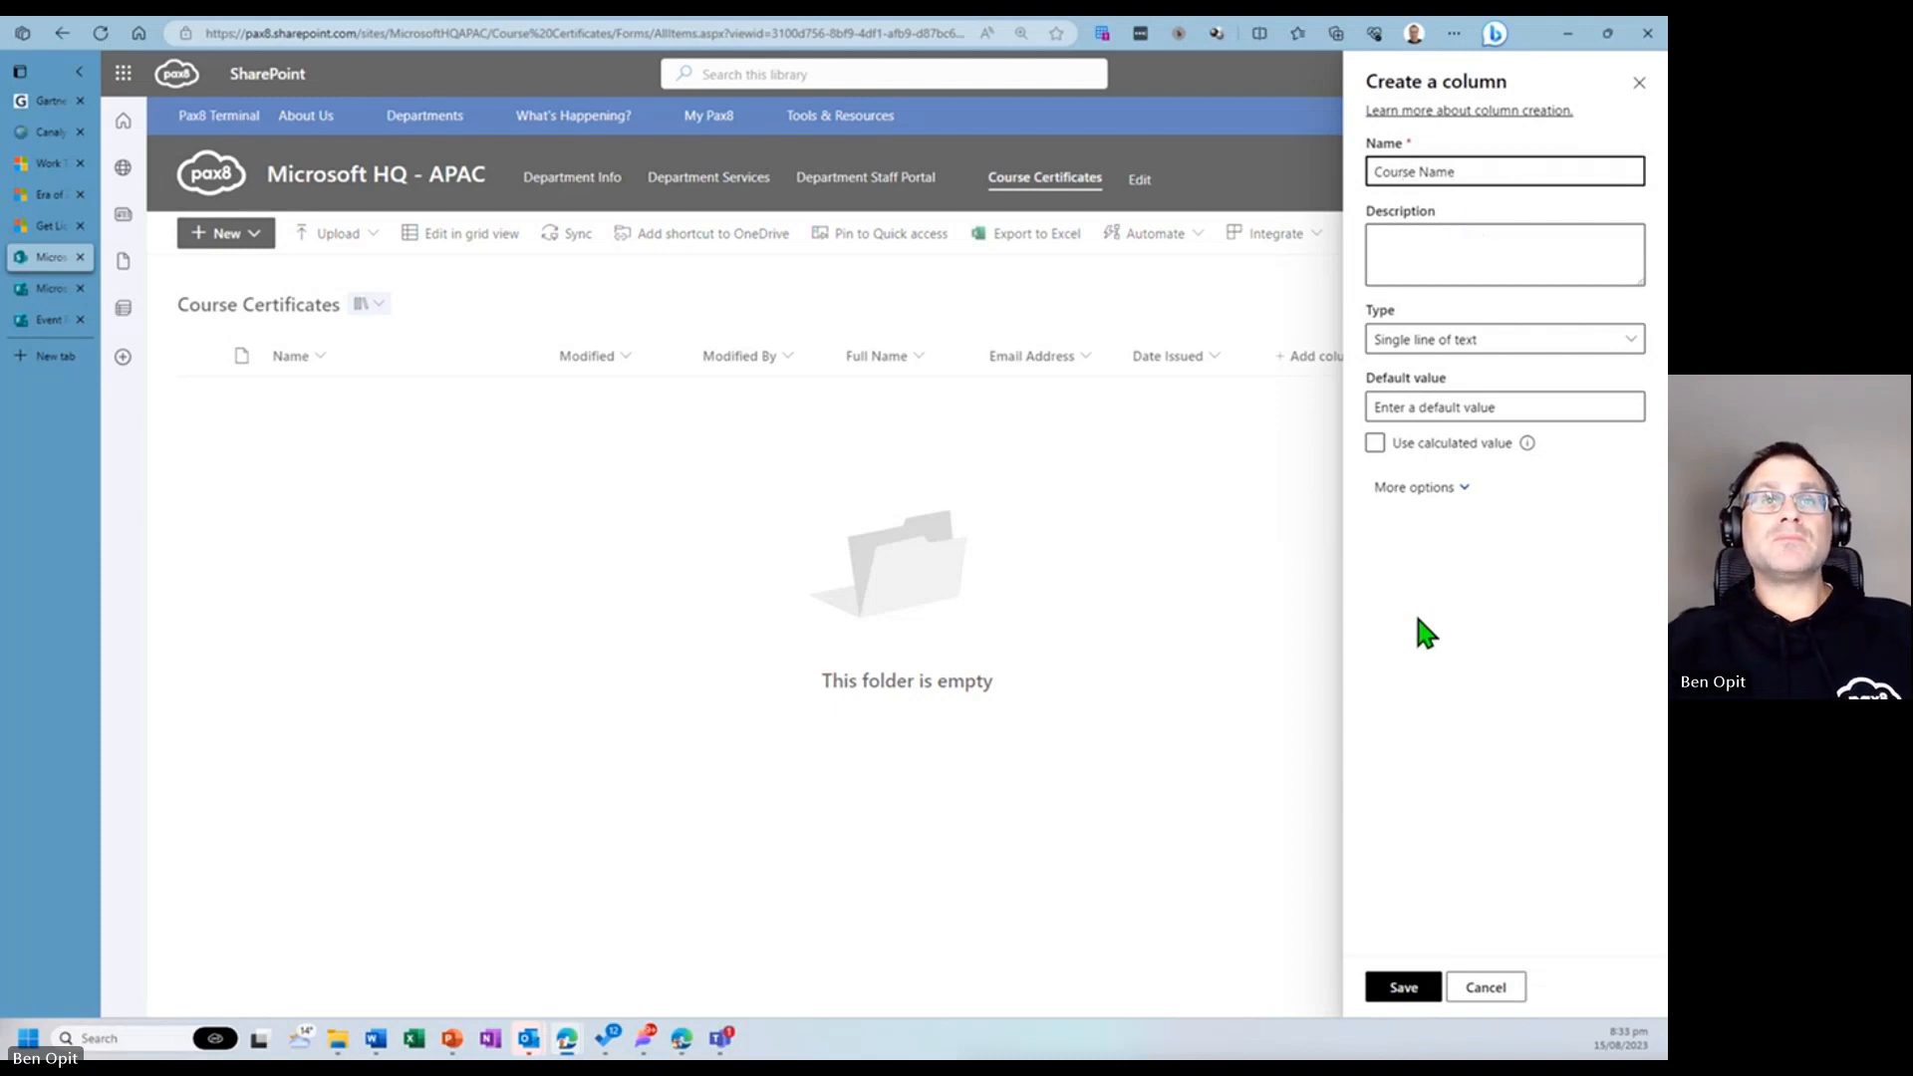
left_click(1415, 987)
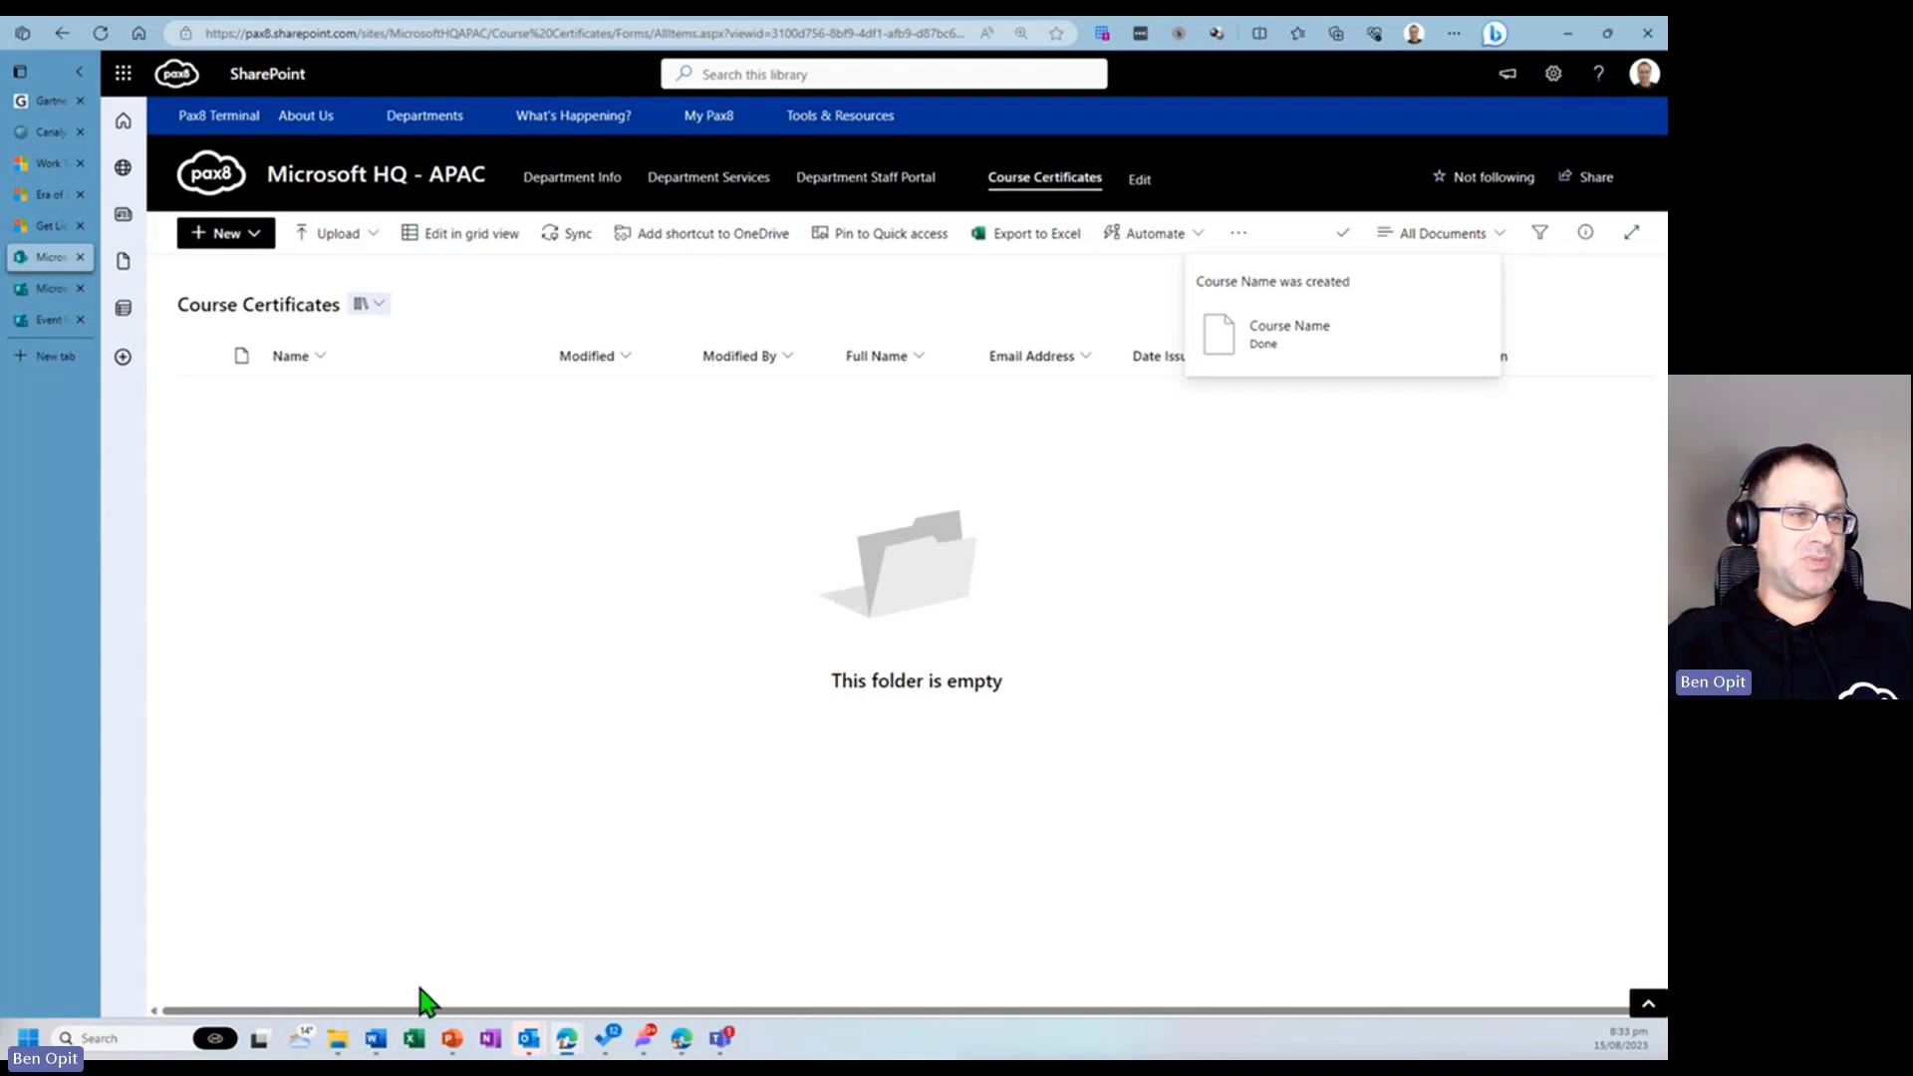
- Open the recent Microsoft Power Automate Beginners Course certificate document in Word
mouse_move(376, 1038)
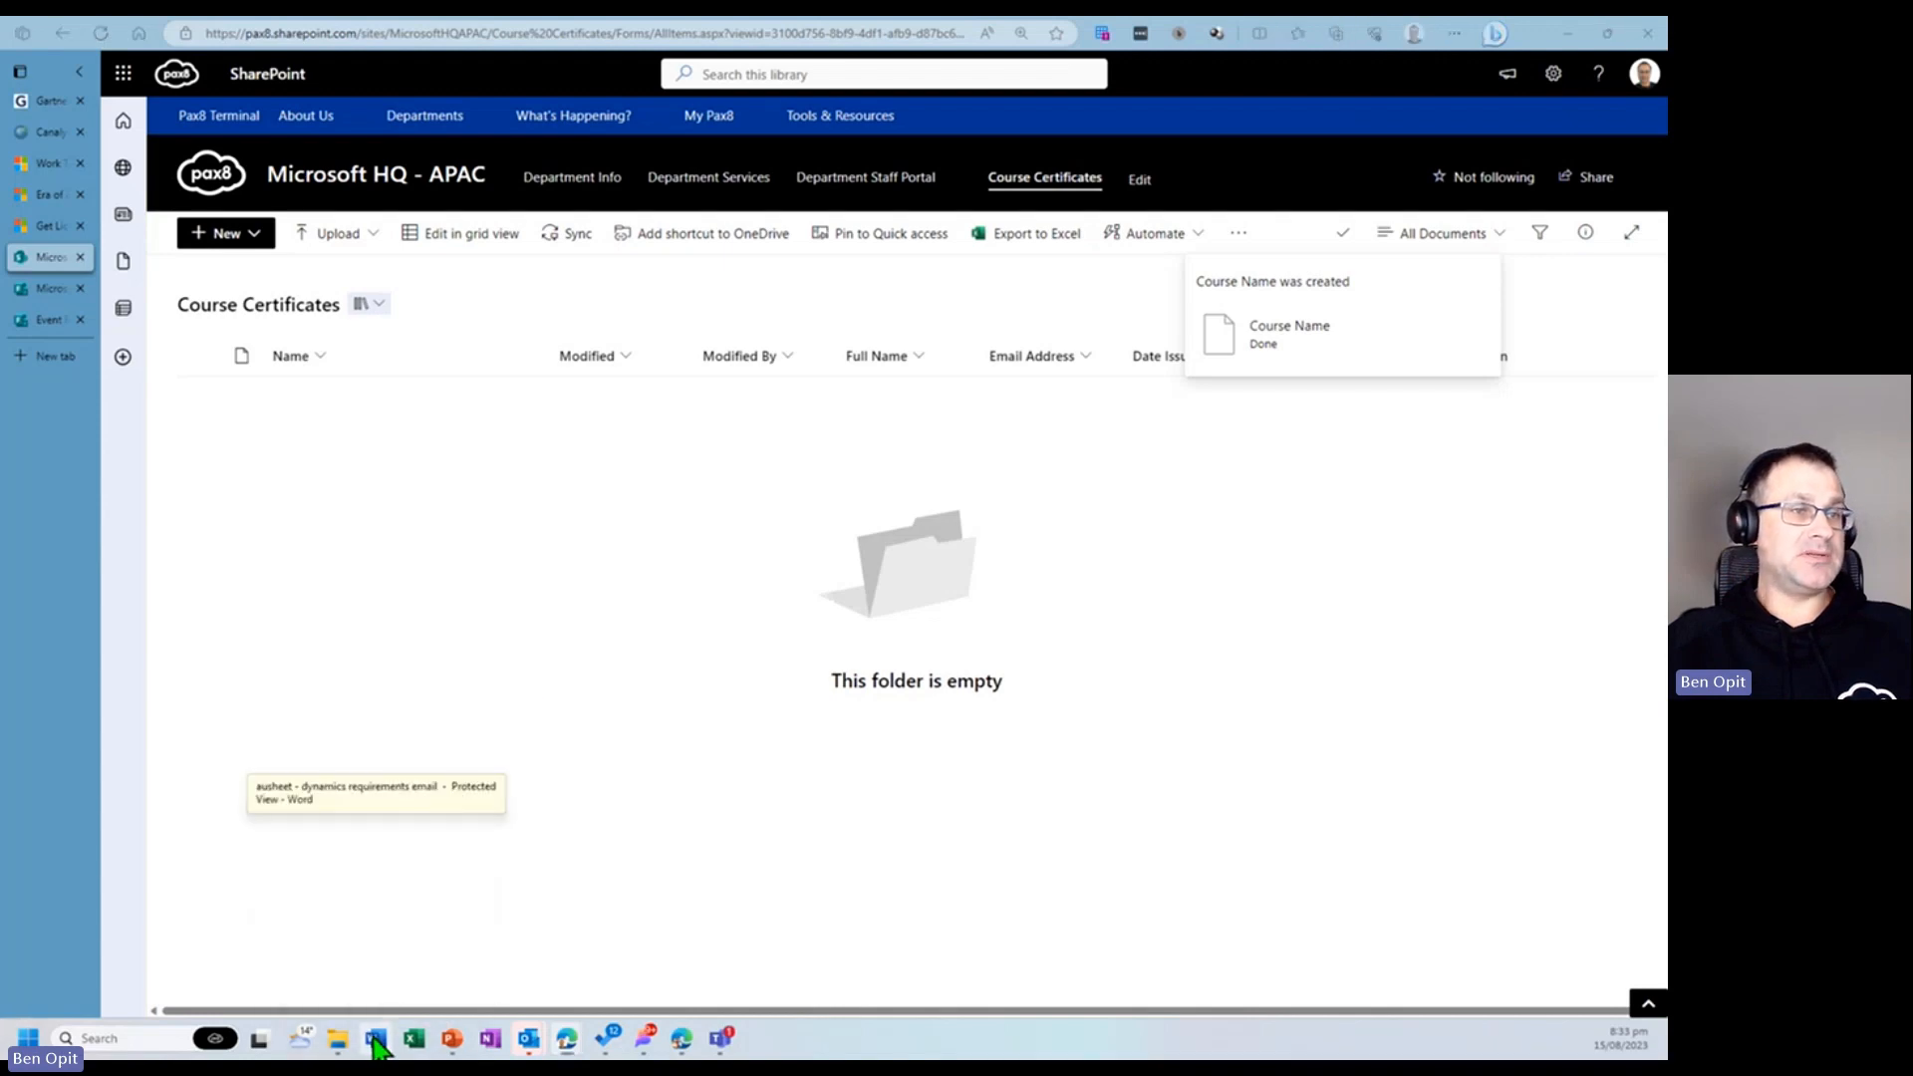
right_click(376, 1037)
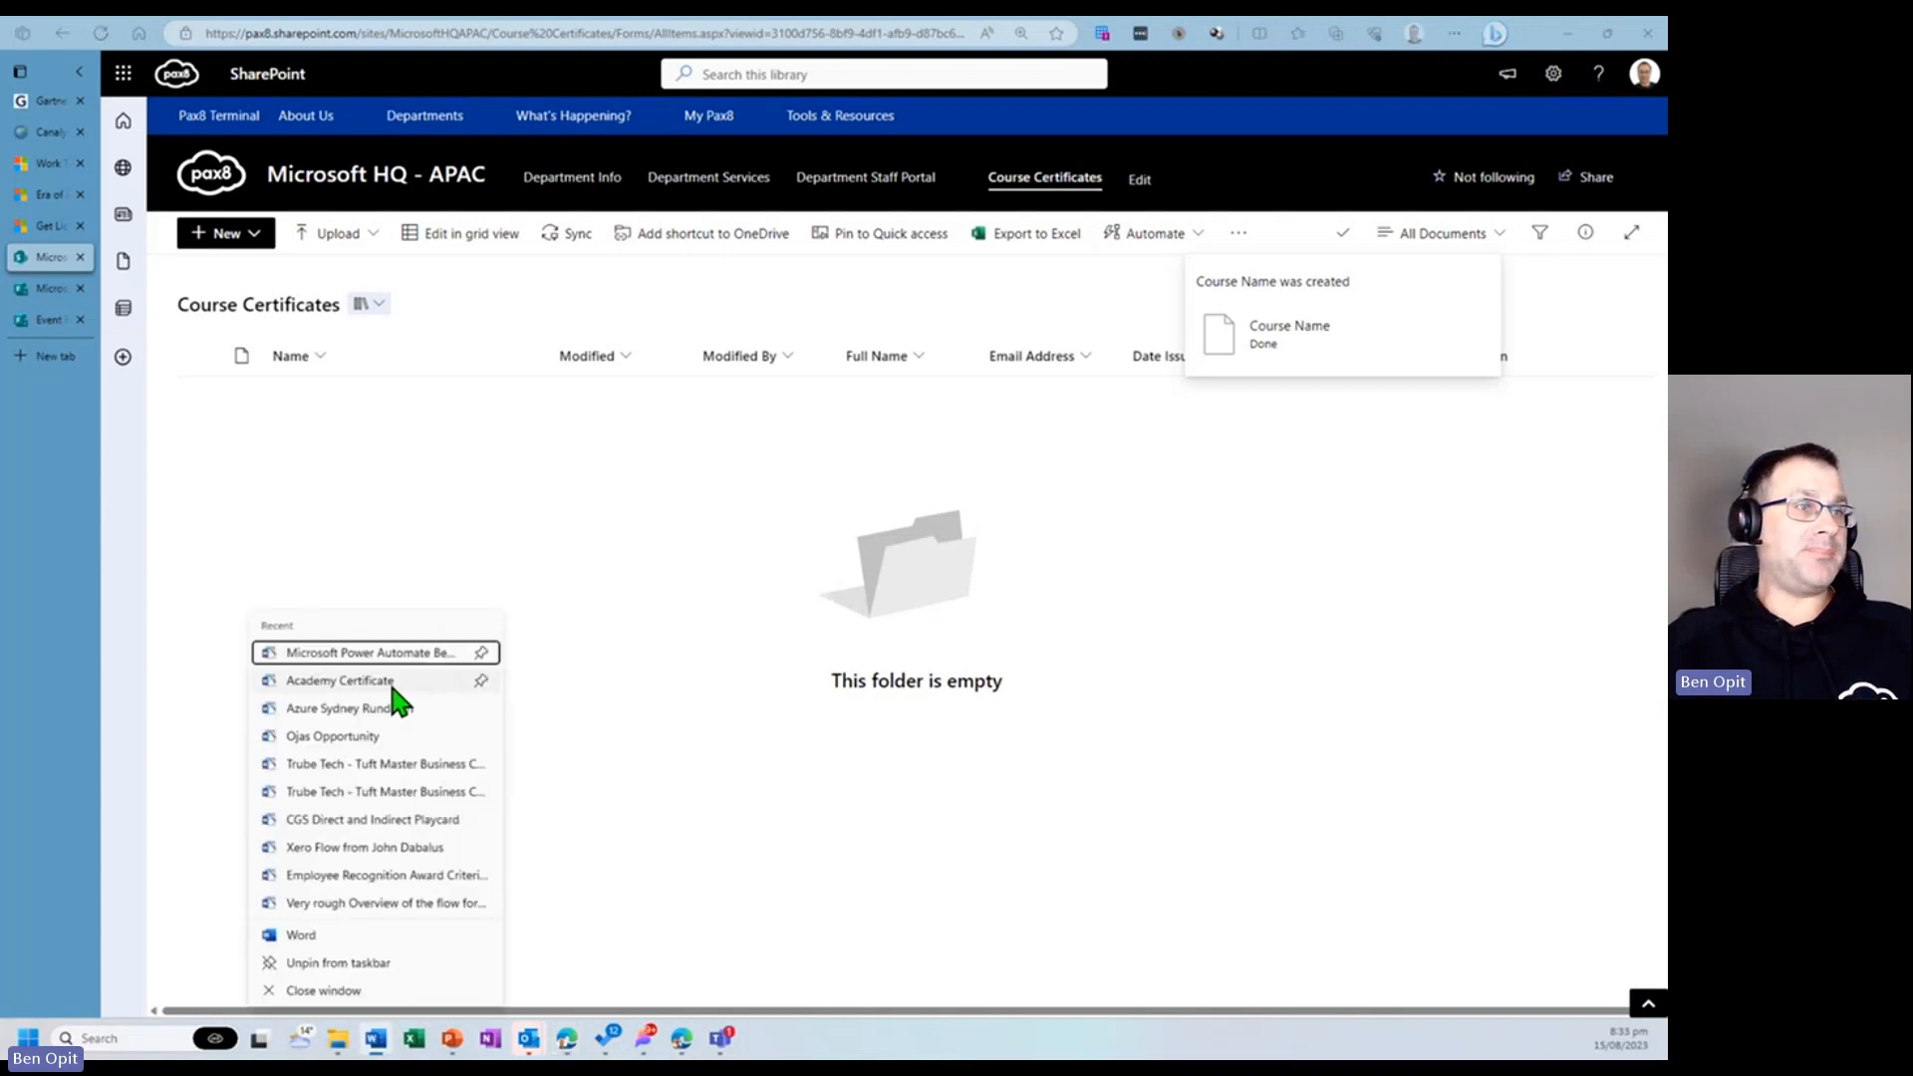
left_click(613, 743)
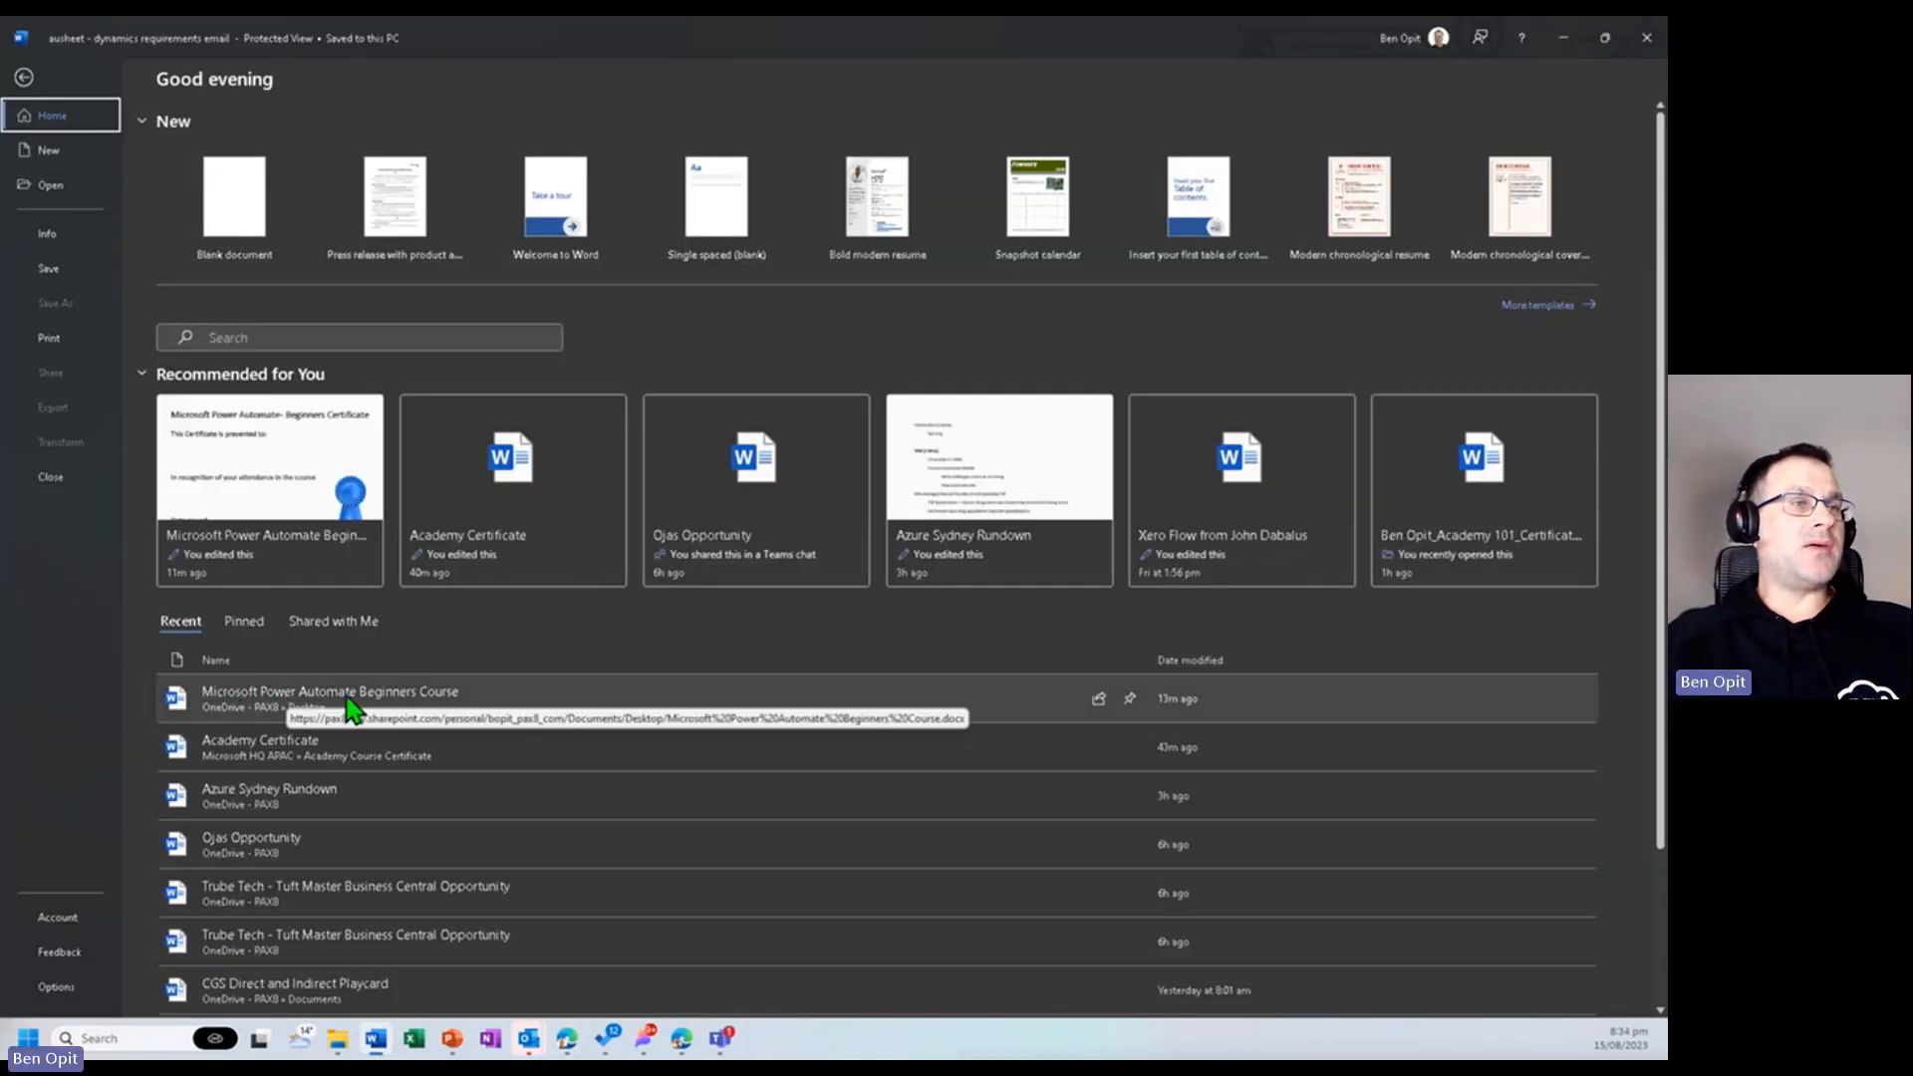
left_click(346, 698)
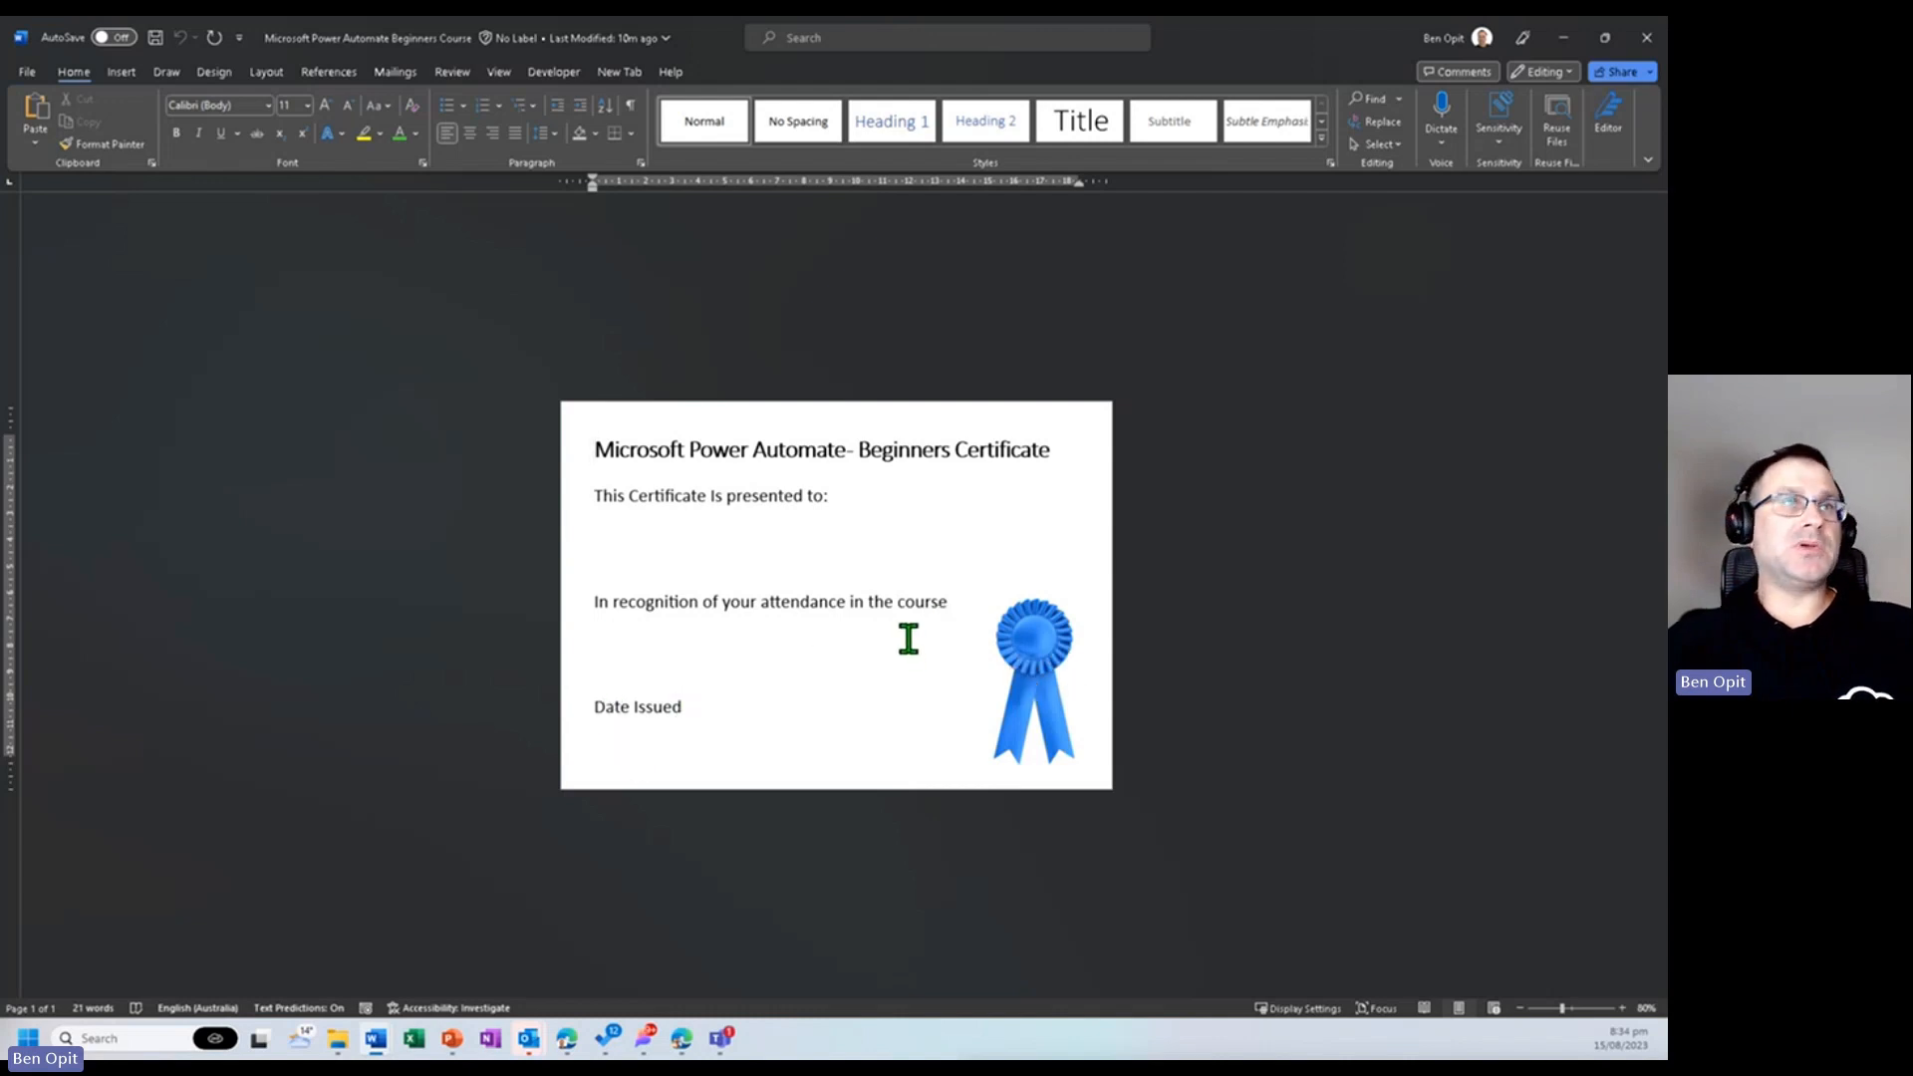
- Check where the certificate document is saved, then close the Word window
left_click(31, 71)
left_click(79, 269)
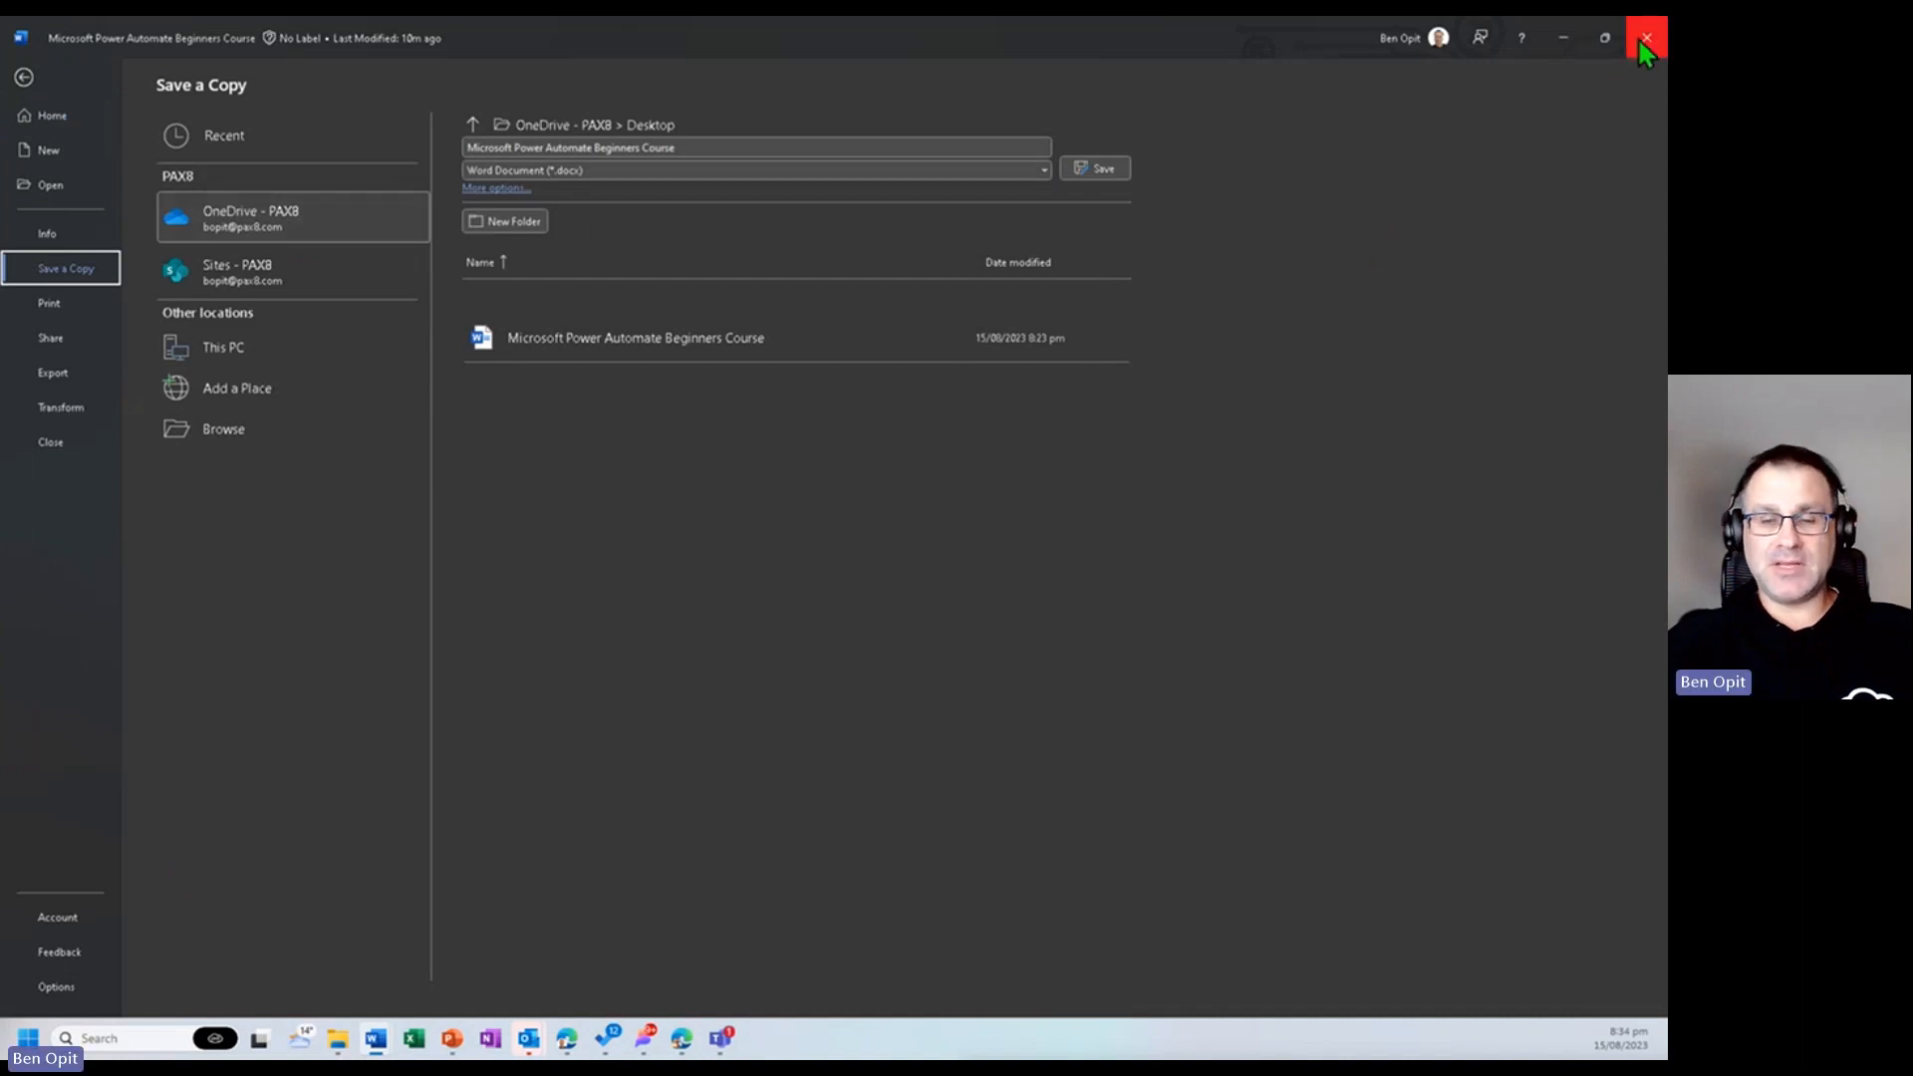
key("Escape")
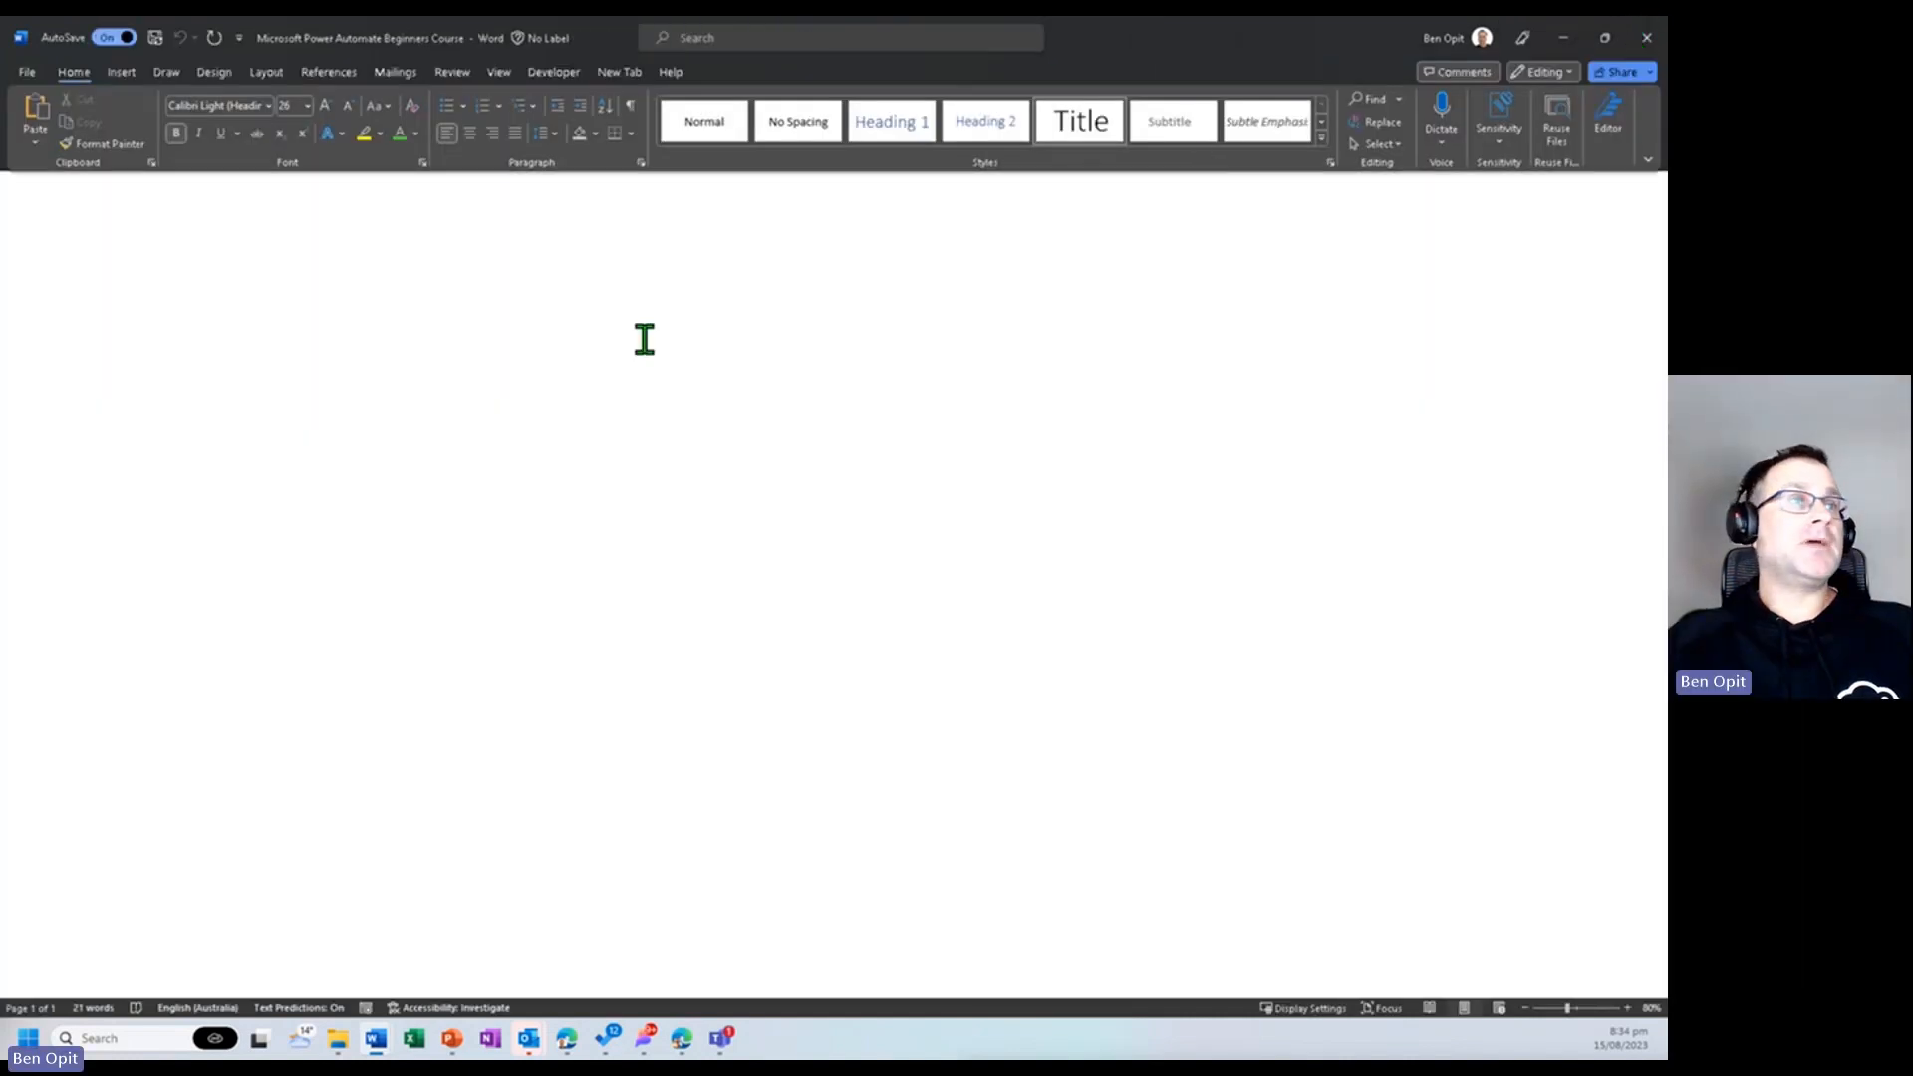
left_click(1645, 36)
left_click(1644, 35)
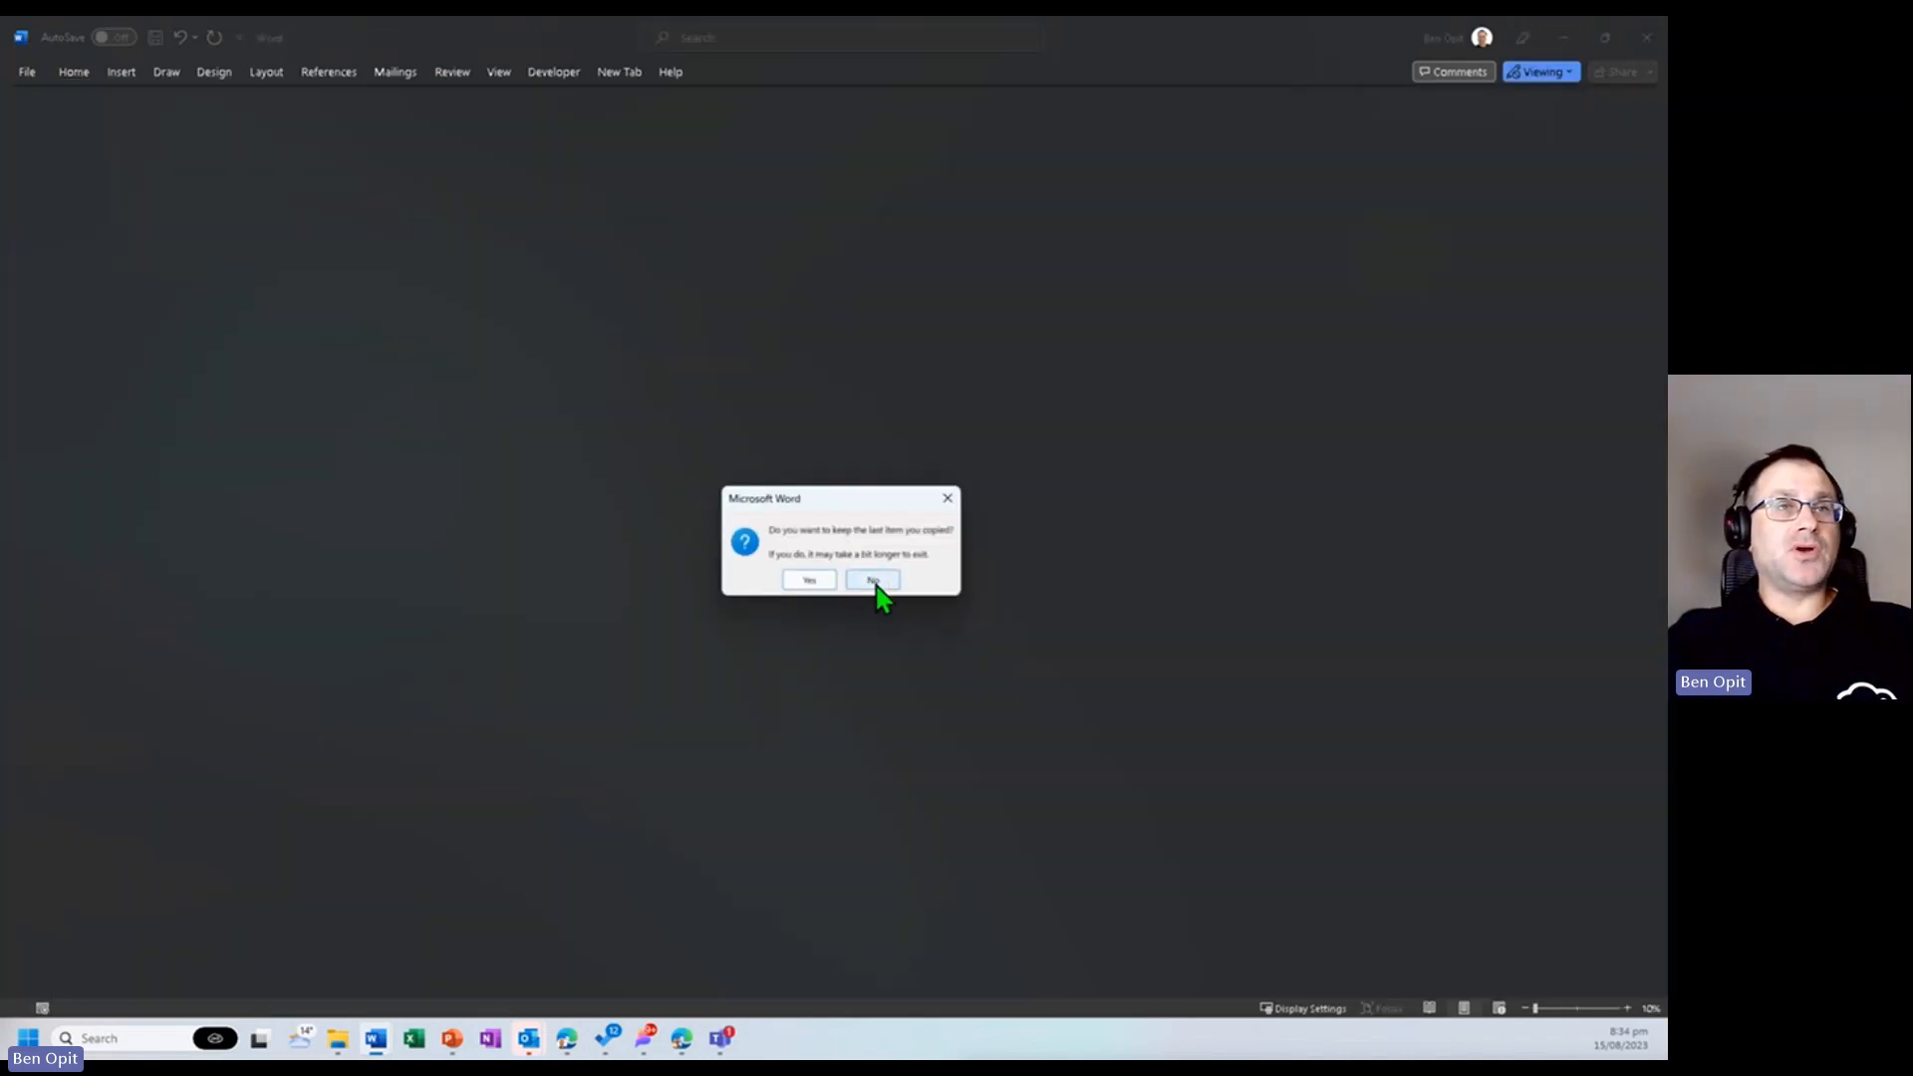
left_click(875, 583)
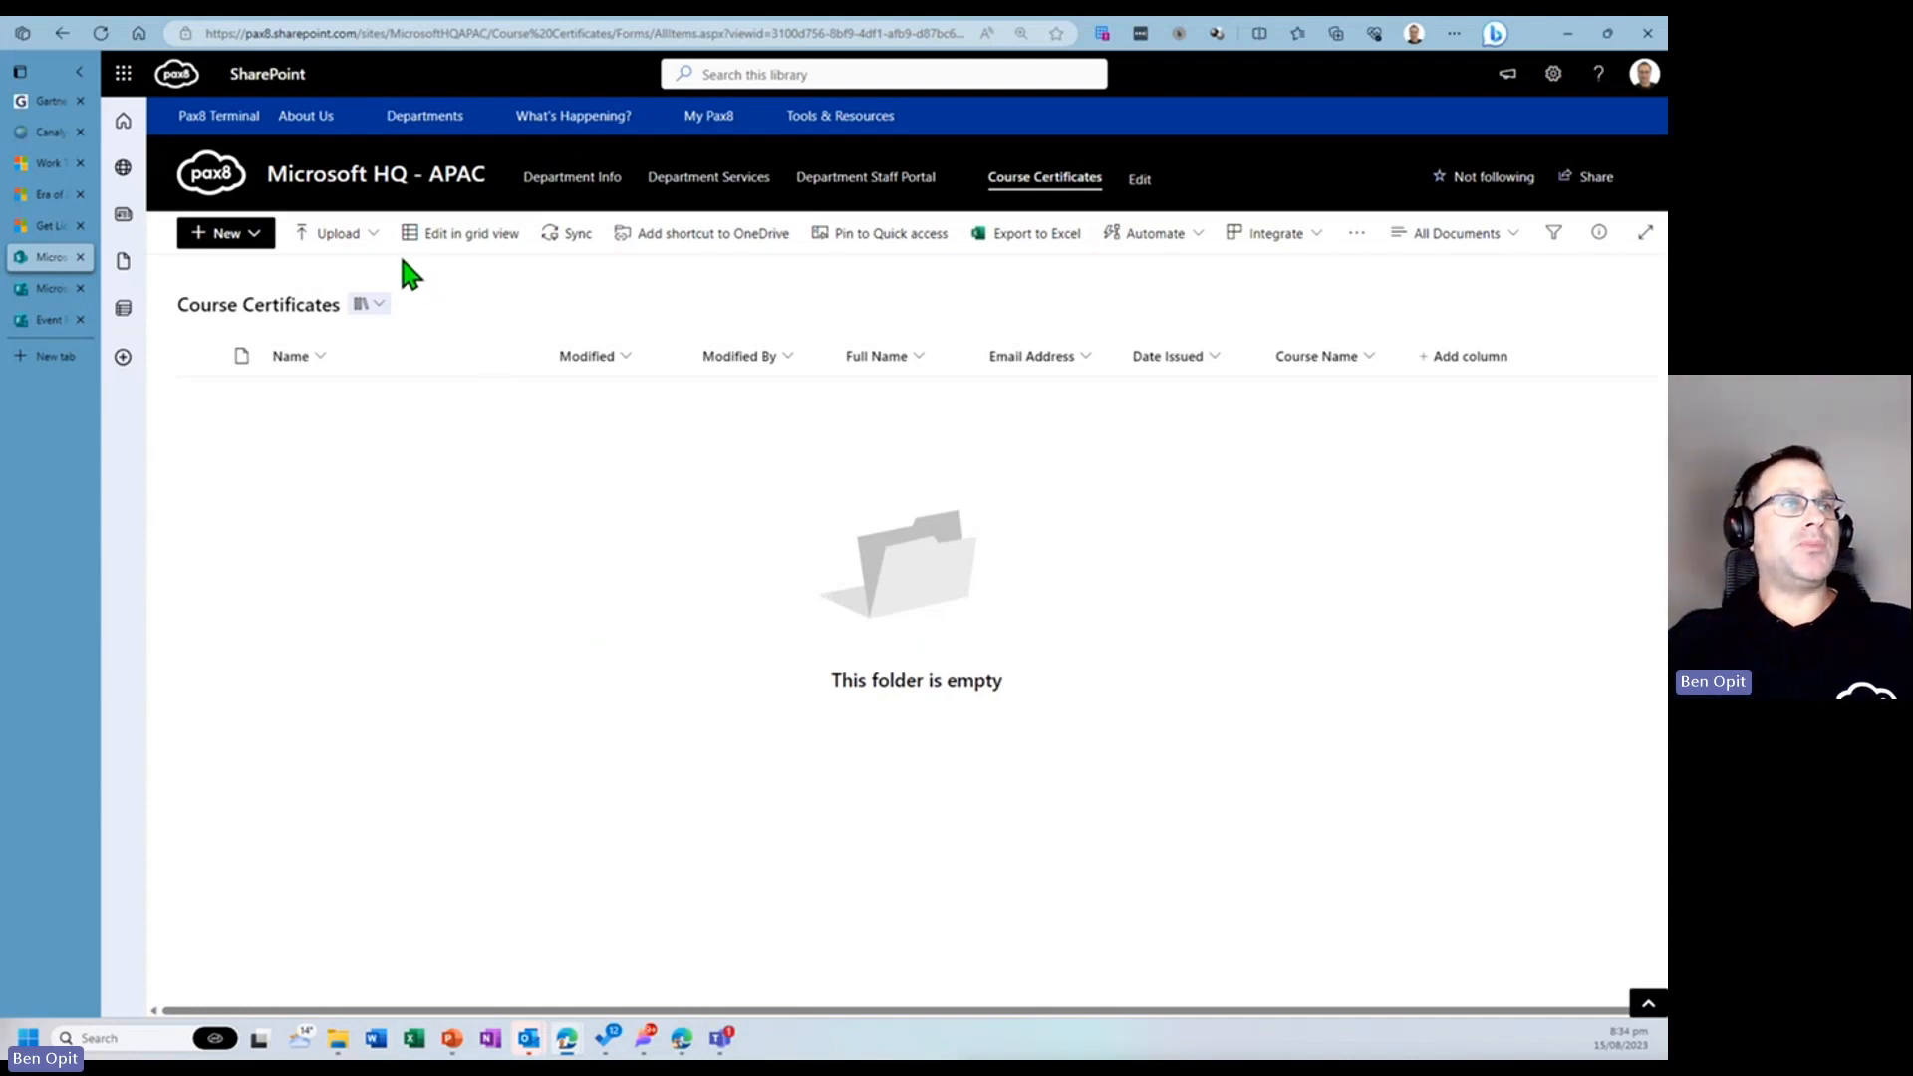
- Upload the Microsoft Power Automate Beginners Course document from the Desktop into the Course Certificates library
left_click(360, 241)
left_click(361, 268)
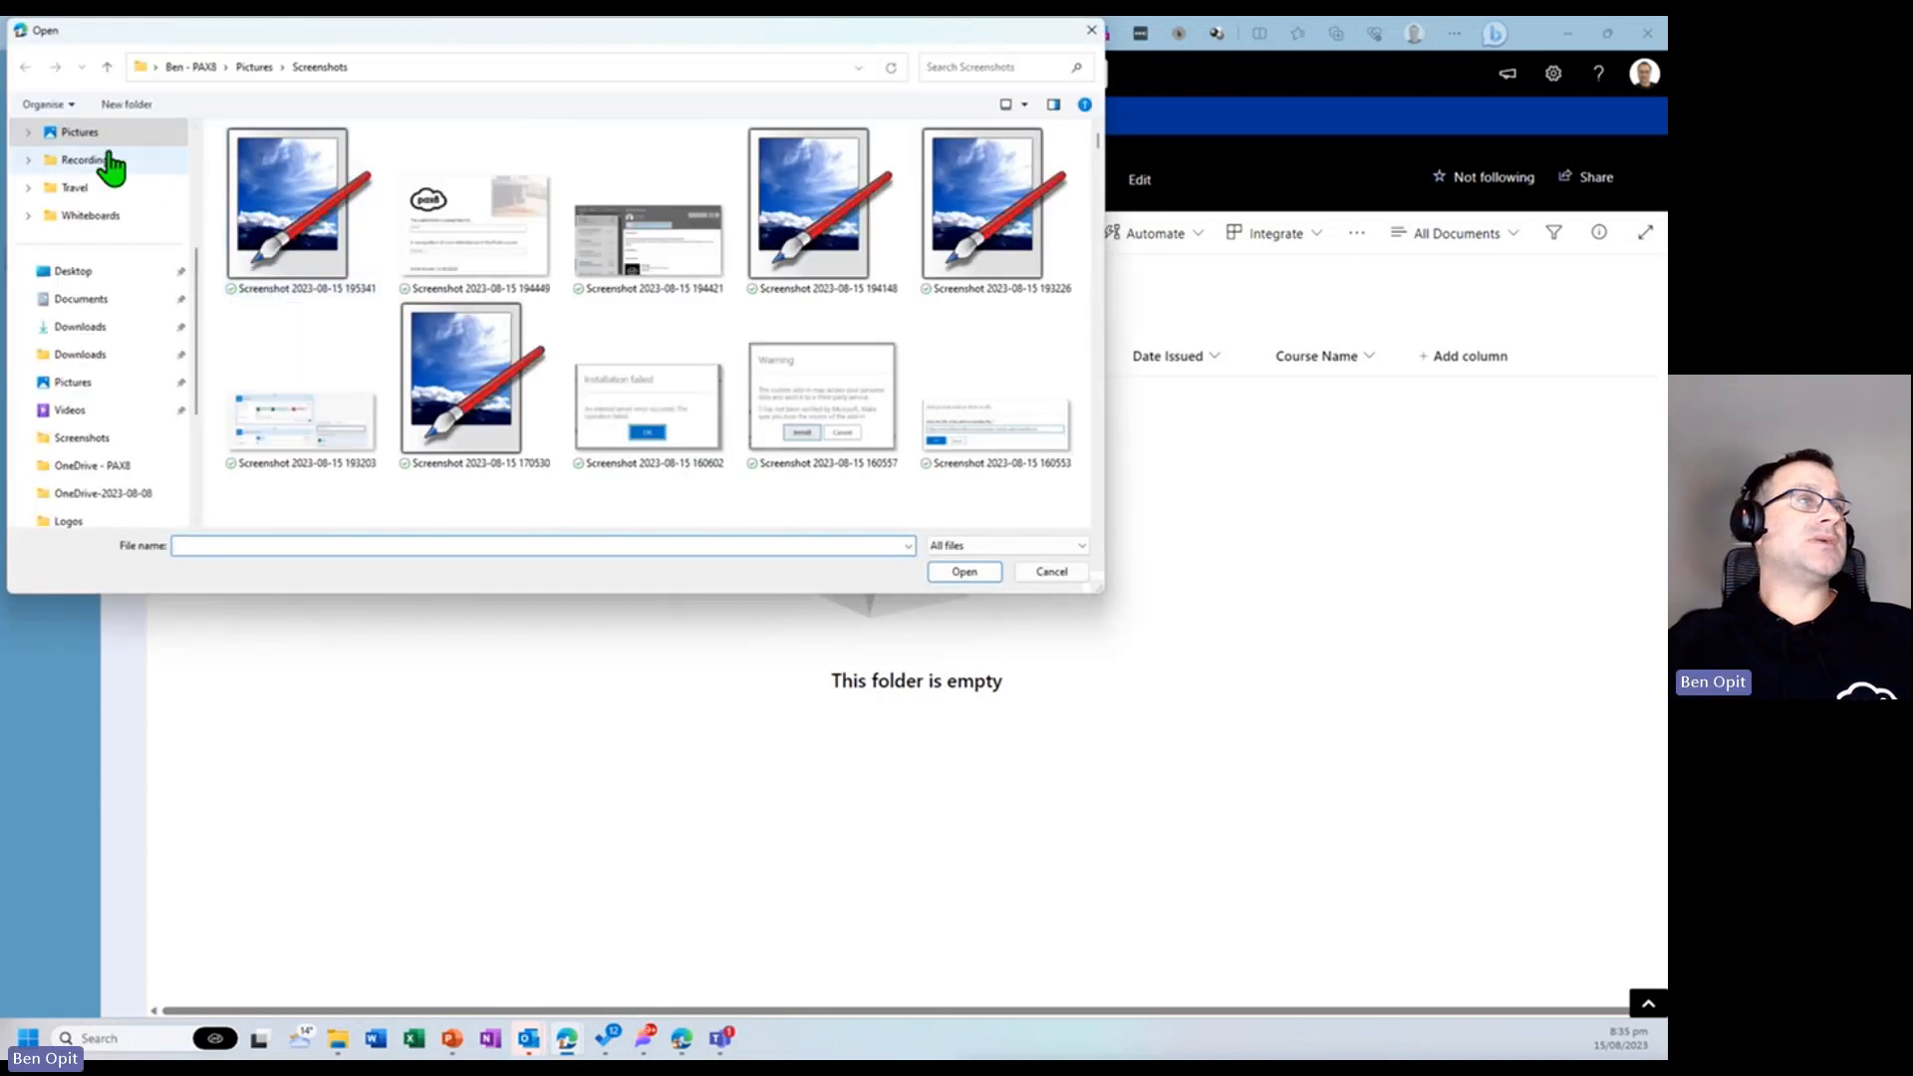
scroll(117, 190, "up", 3)
left_click(100, 161)
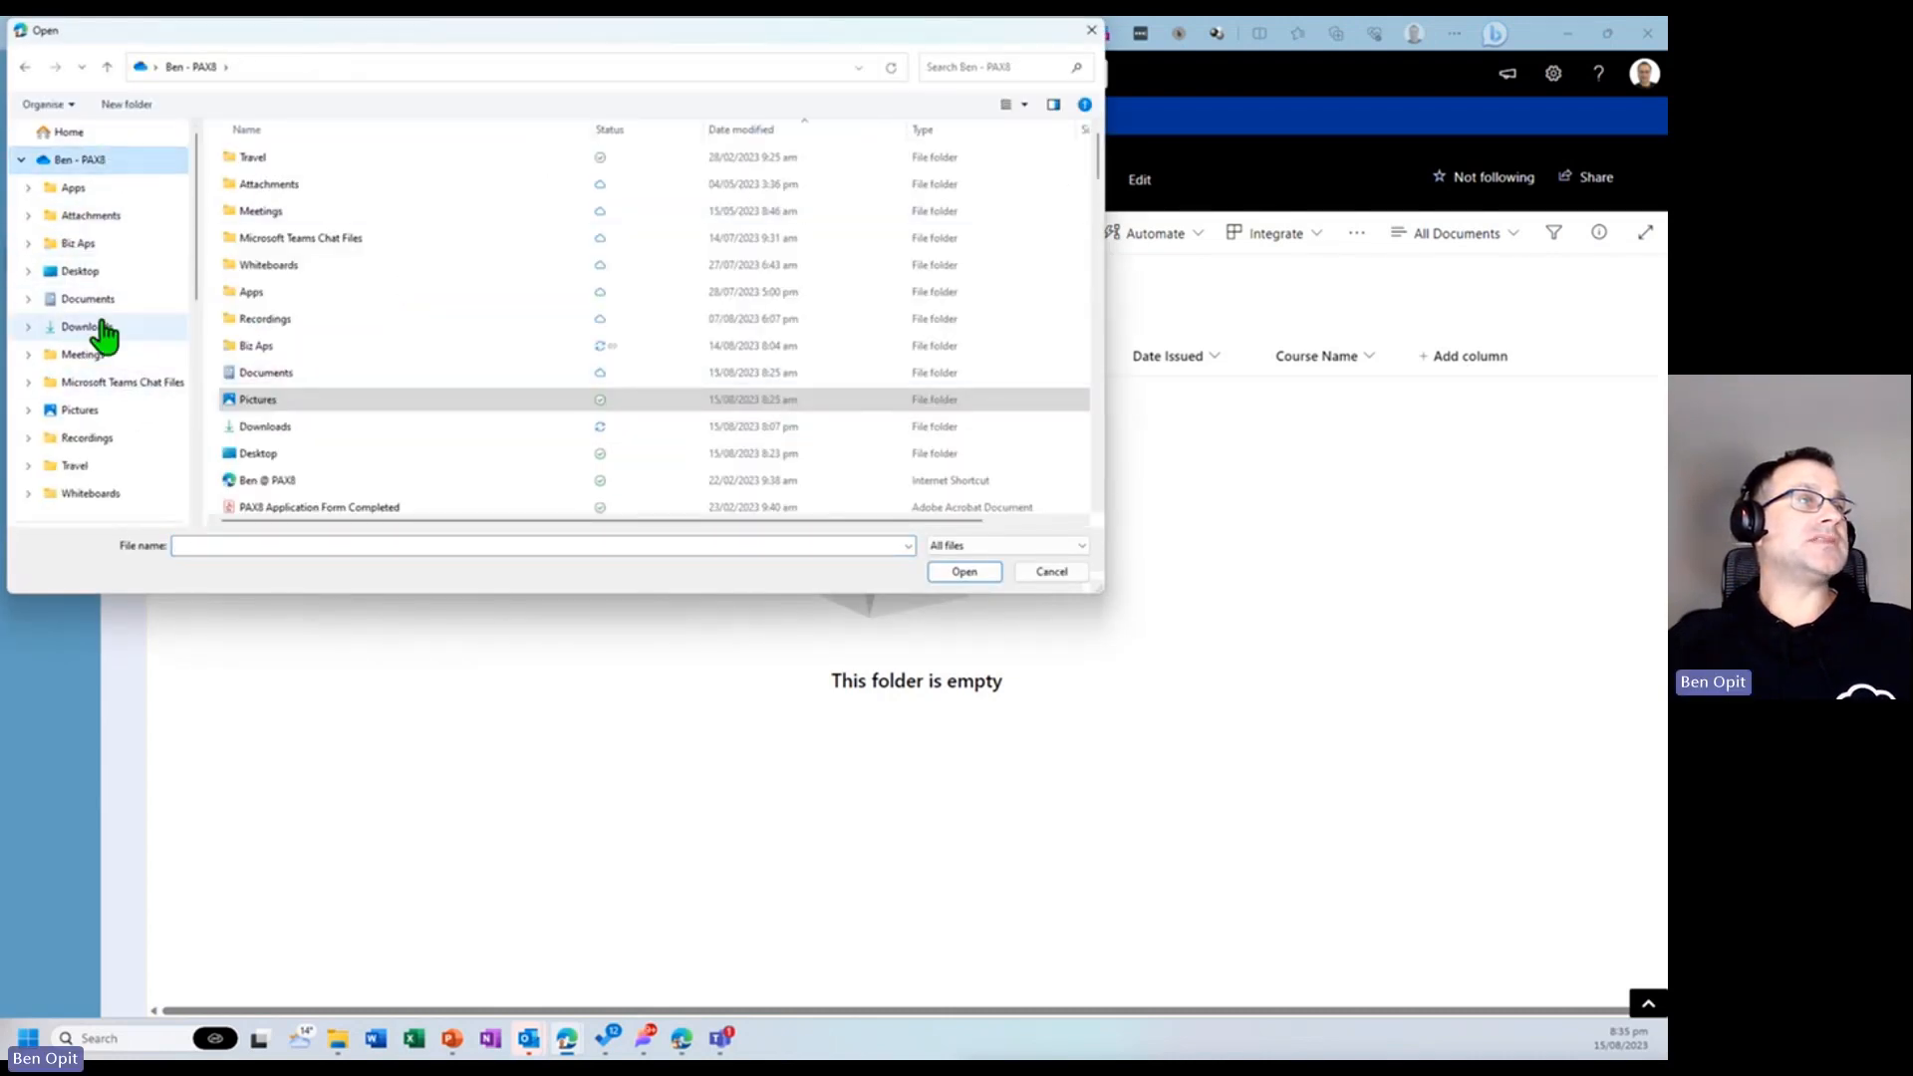
left_click(137, 273)
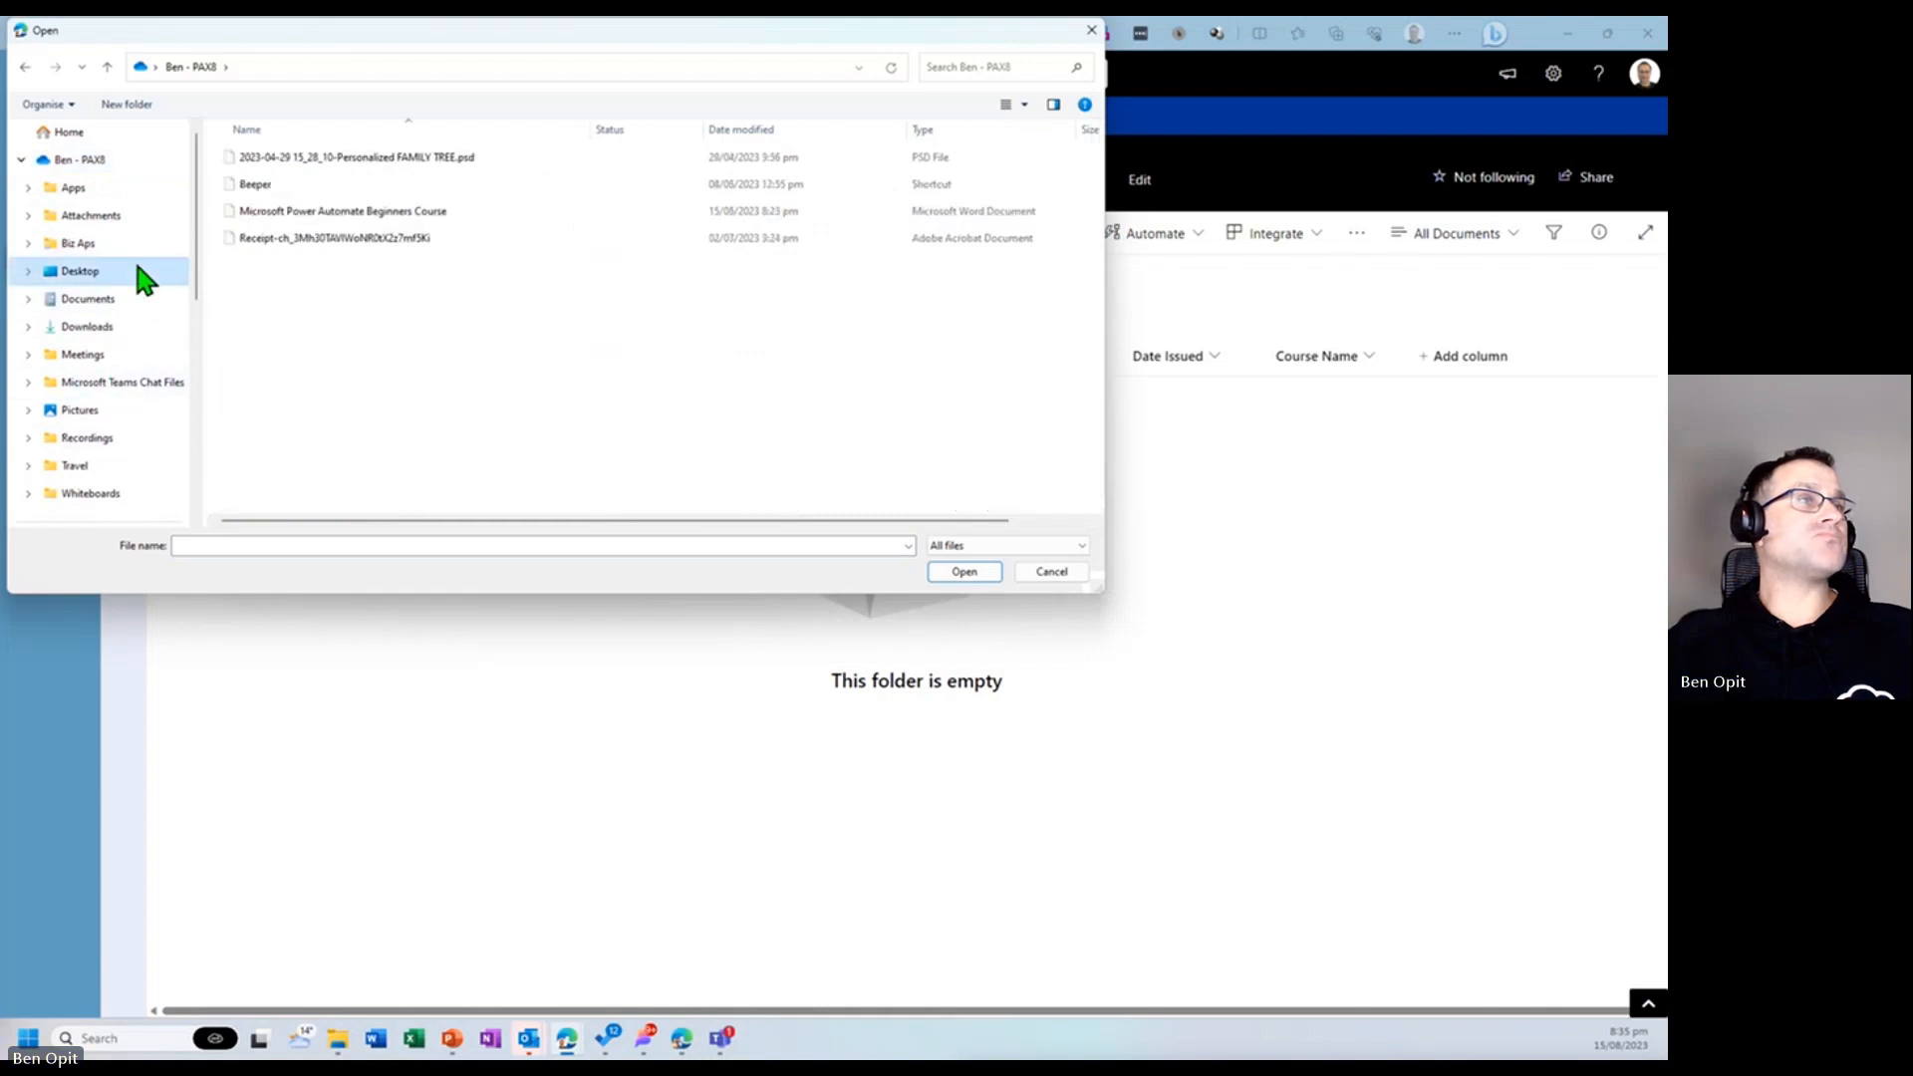
double_click(428, 211)
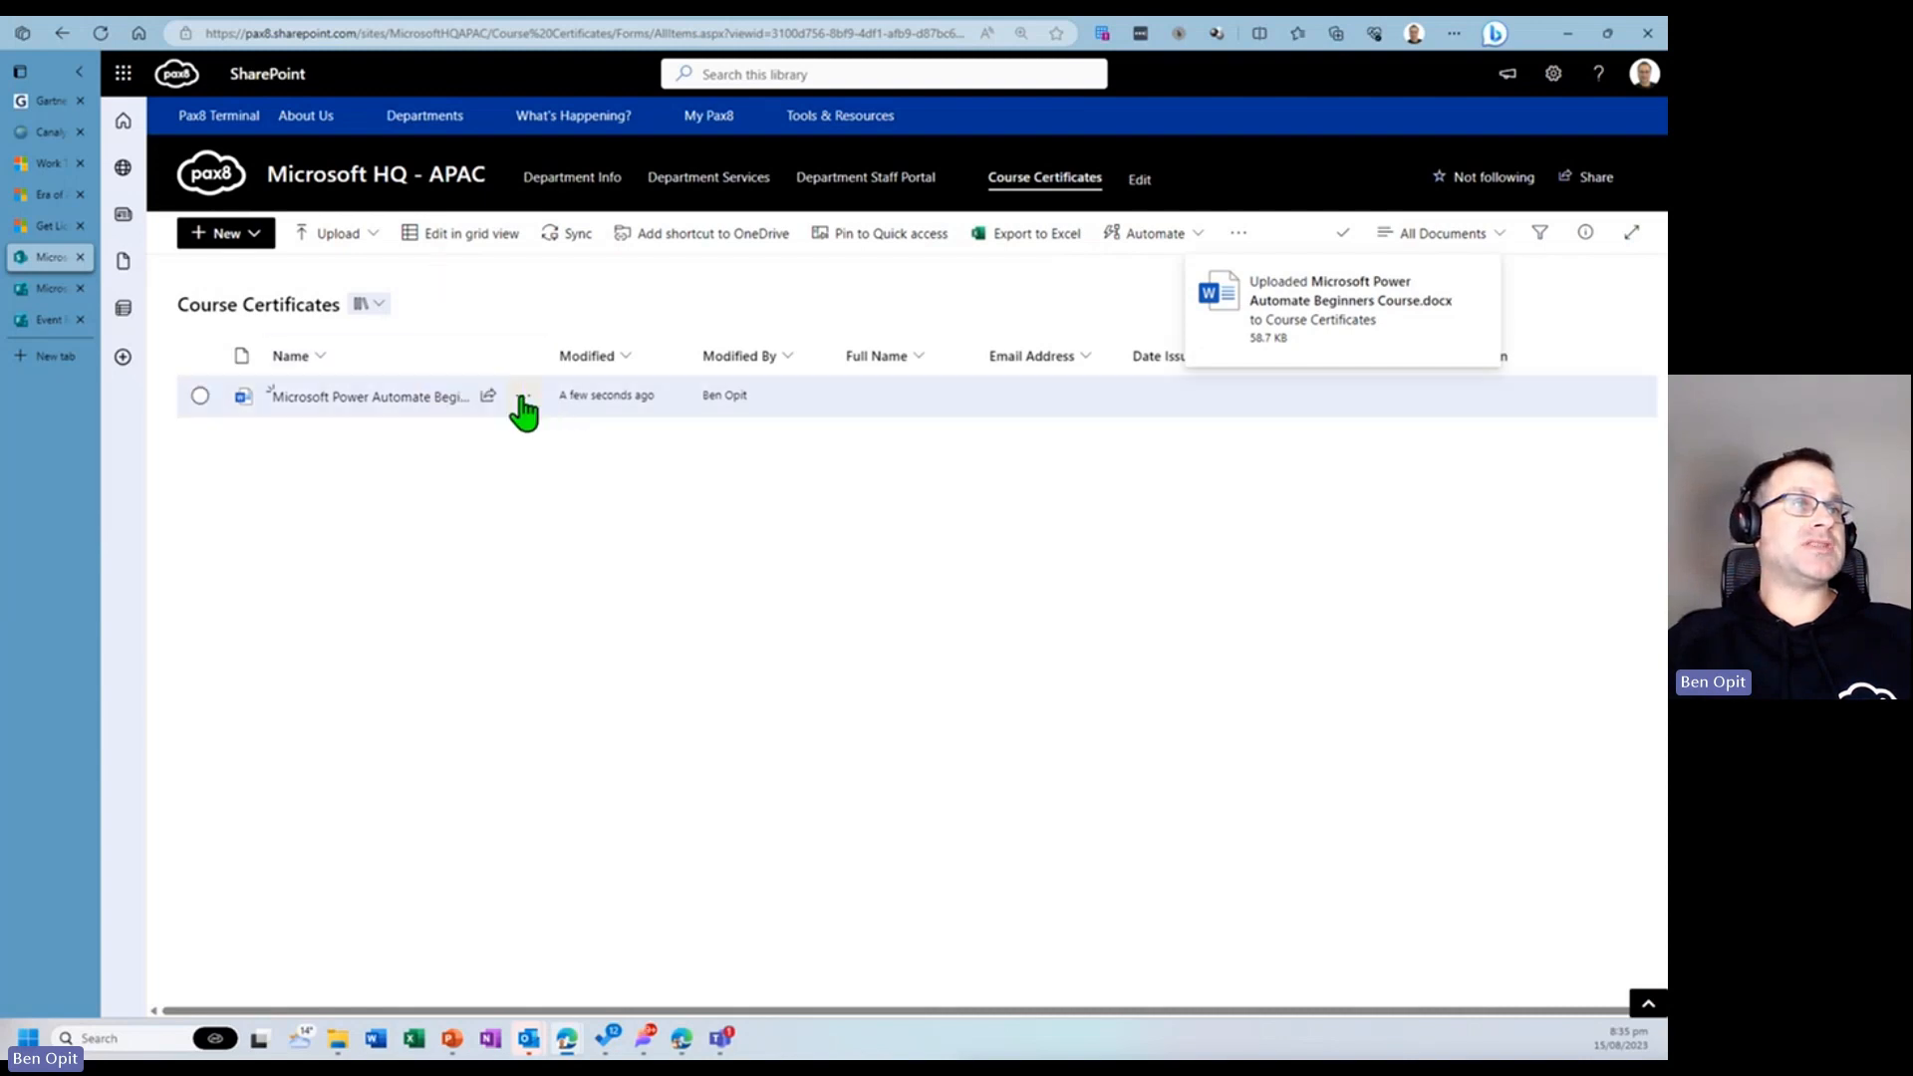
- Open the uploaded certificate document from the library in the desktop Word app
mouse_move(359, 400)
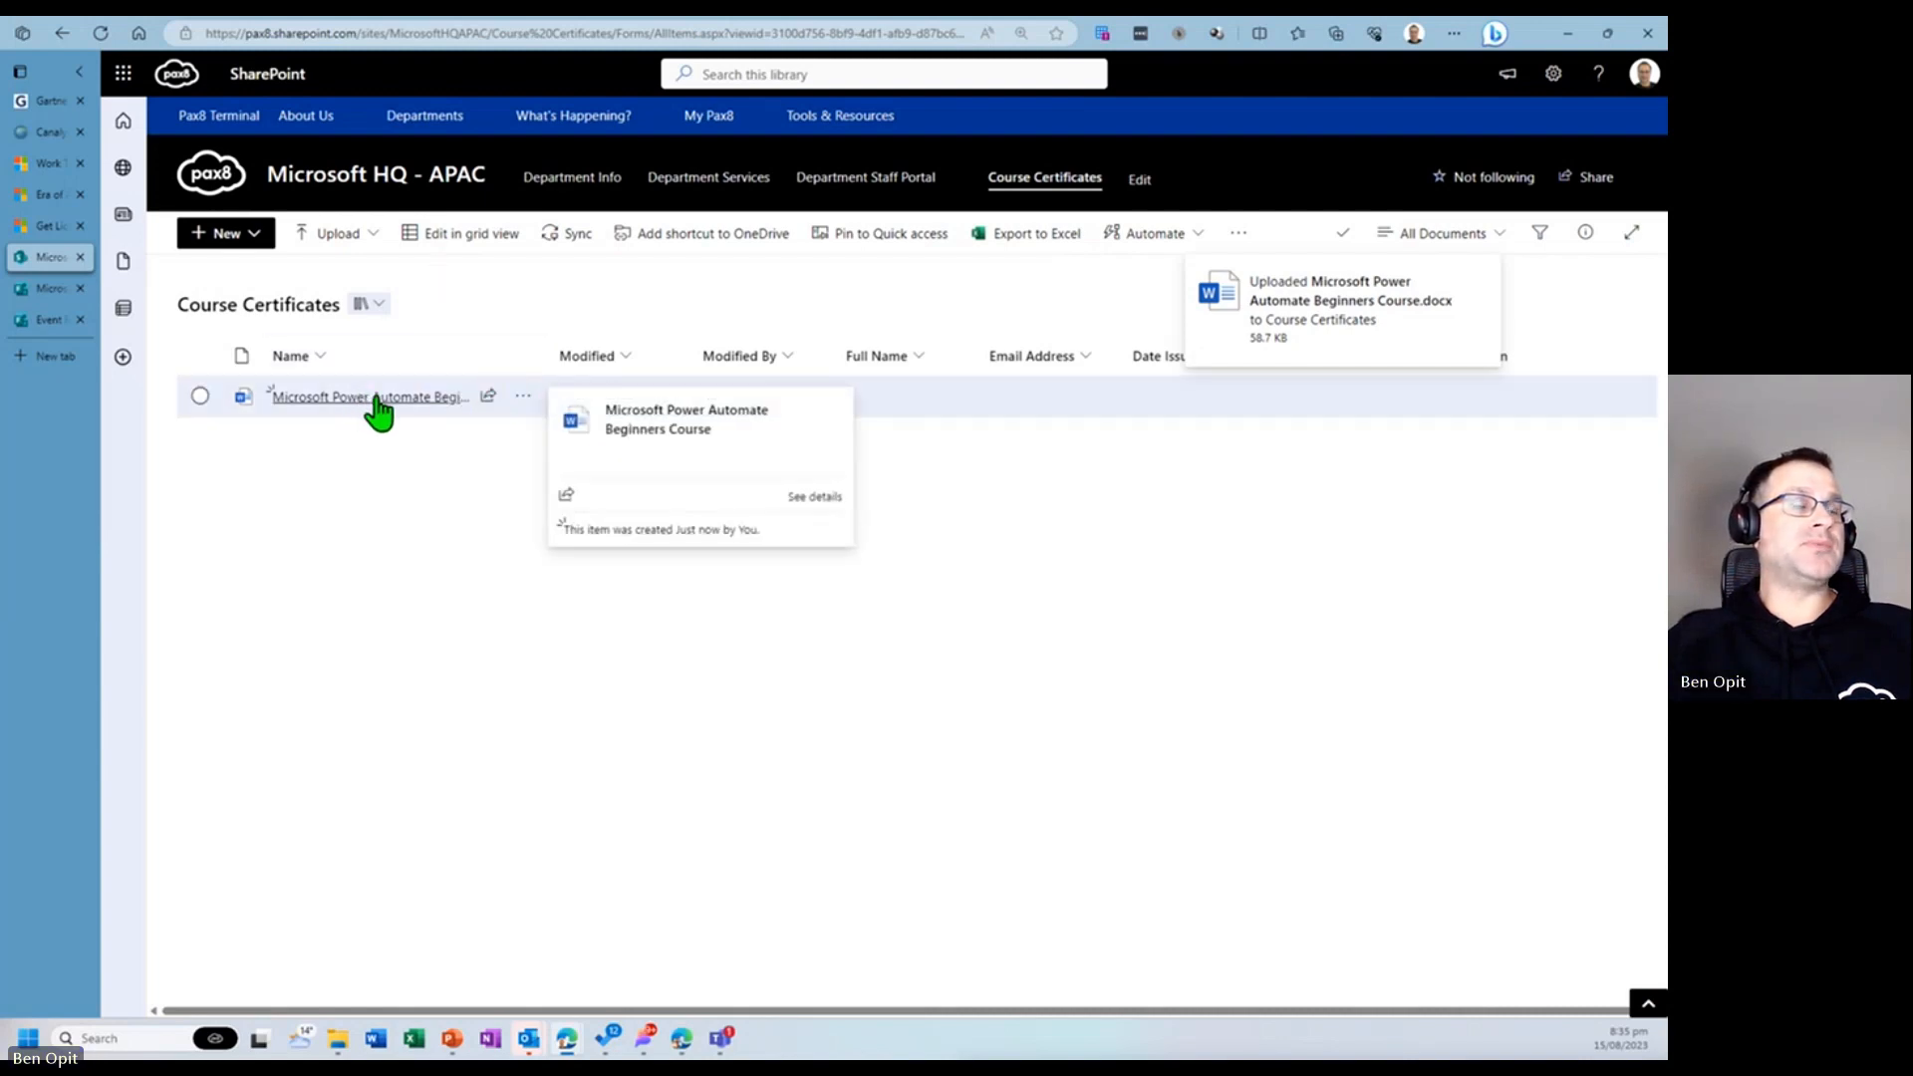
left_click(387, 396)
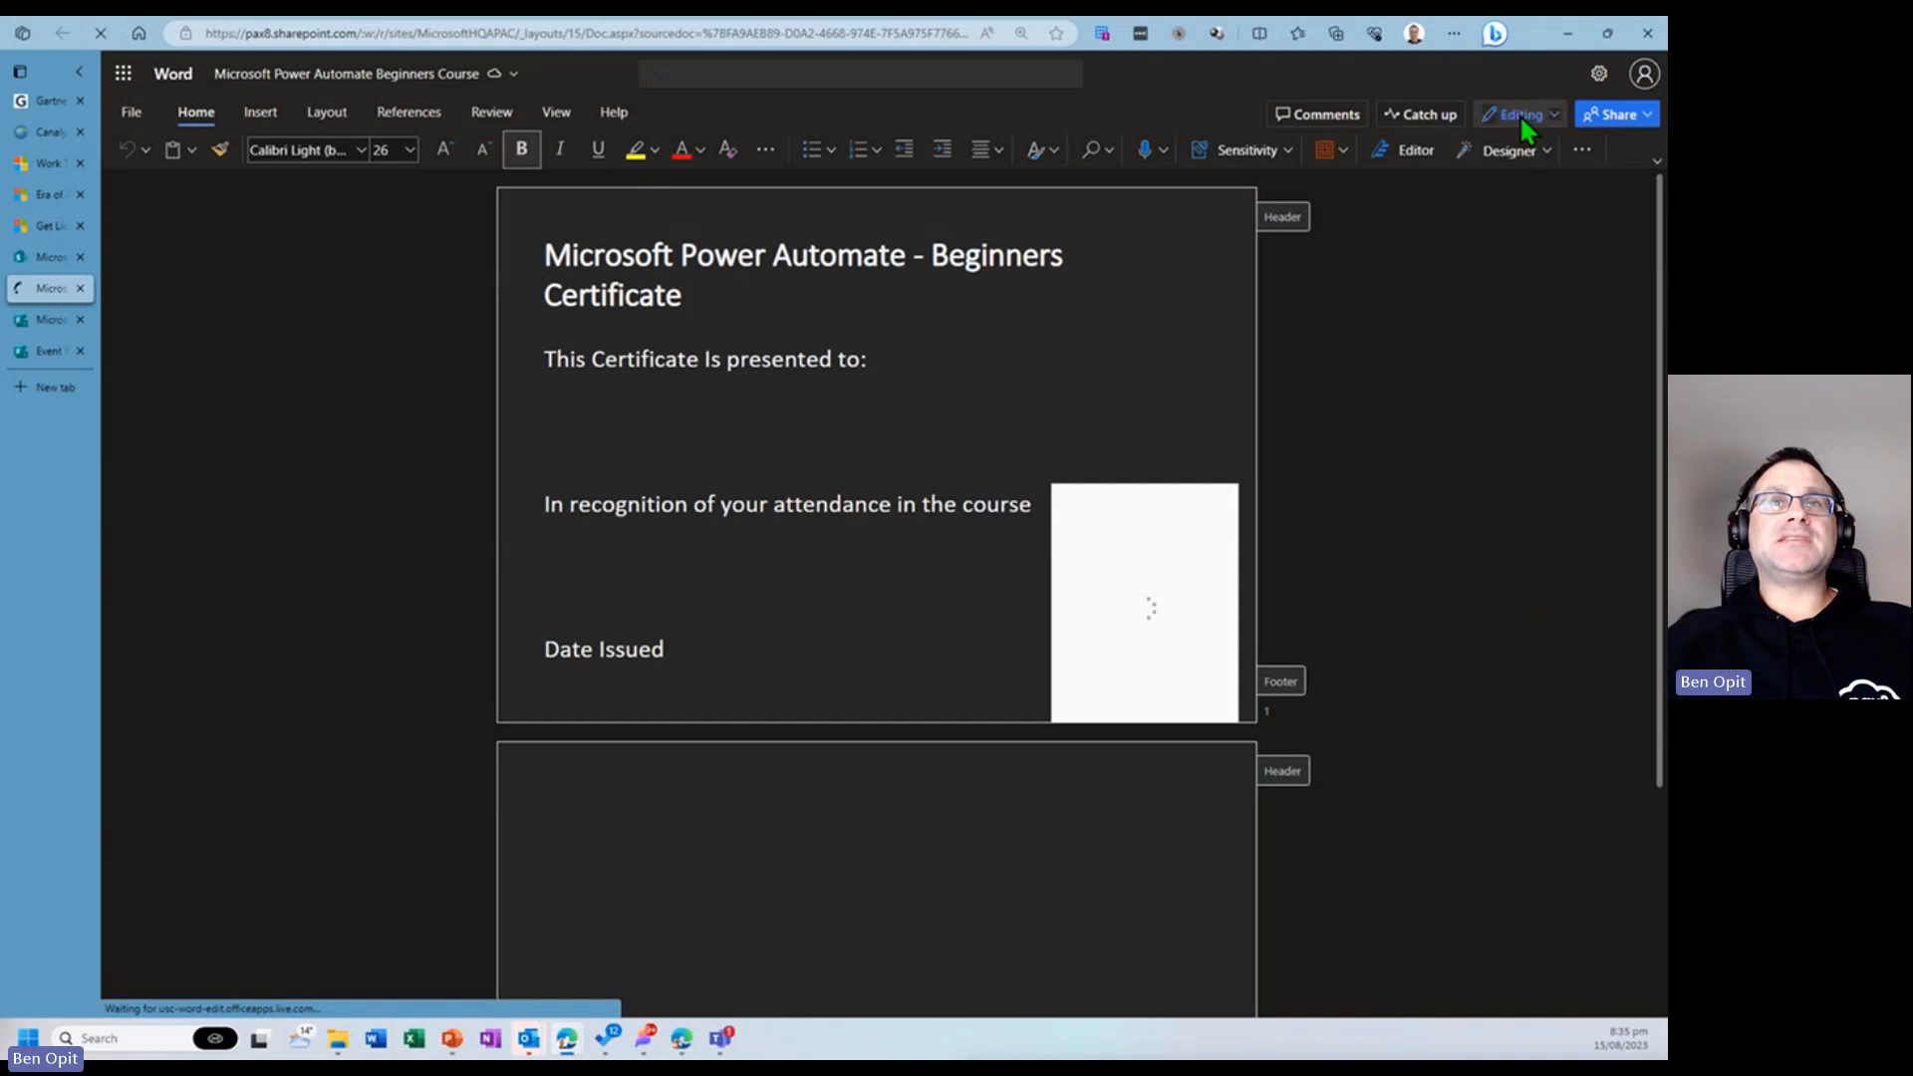
left_click(1520, 114)
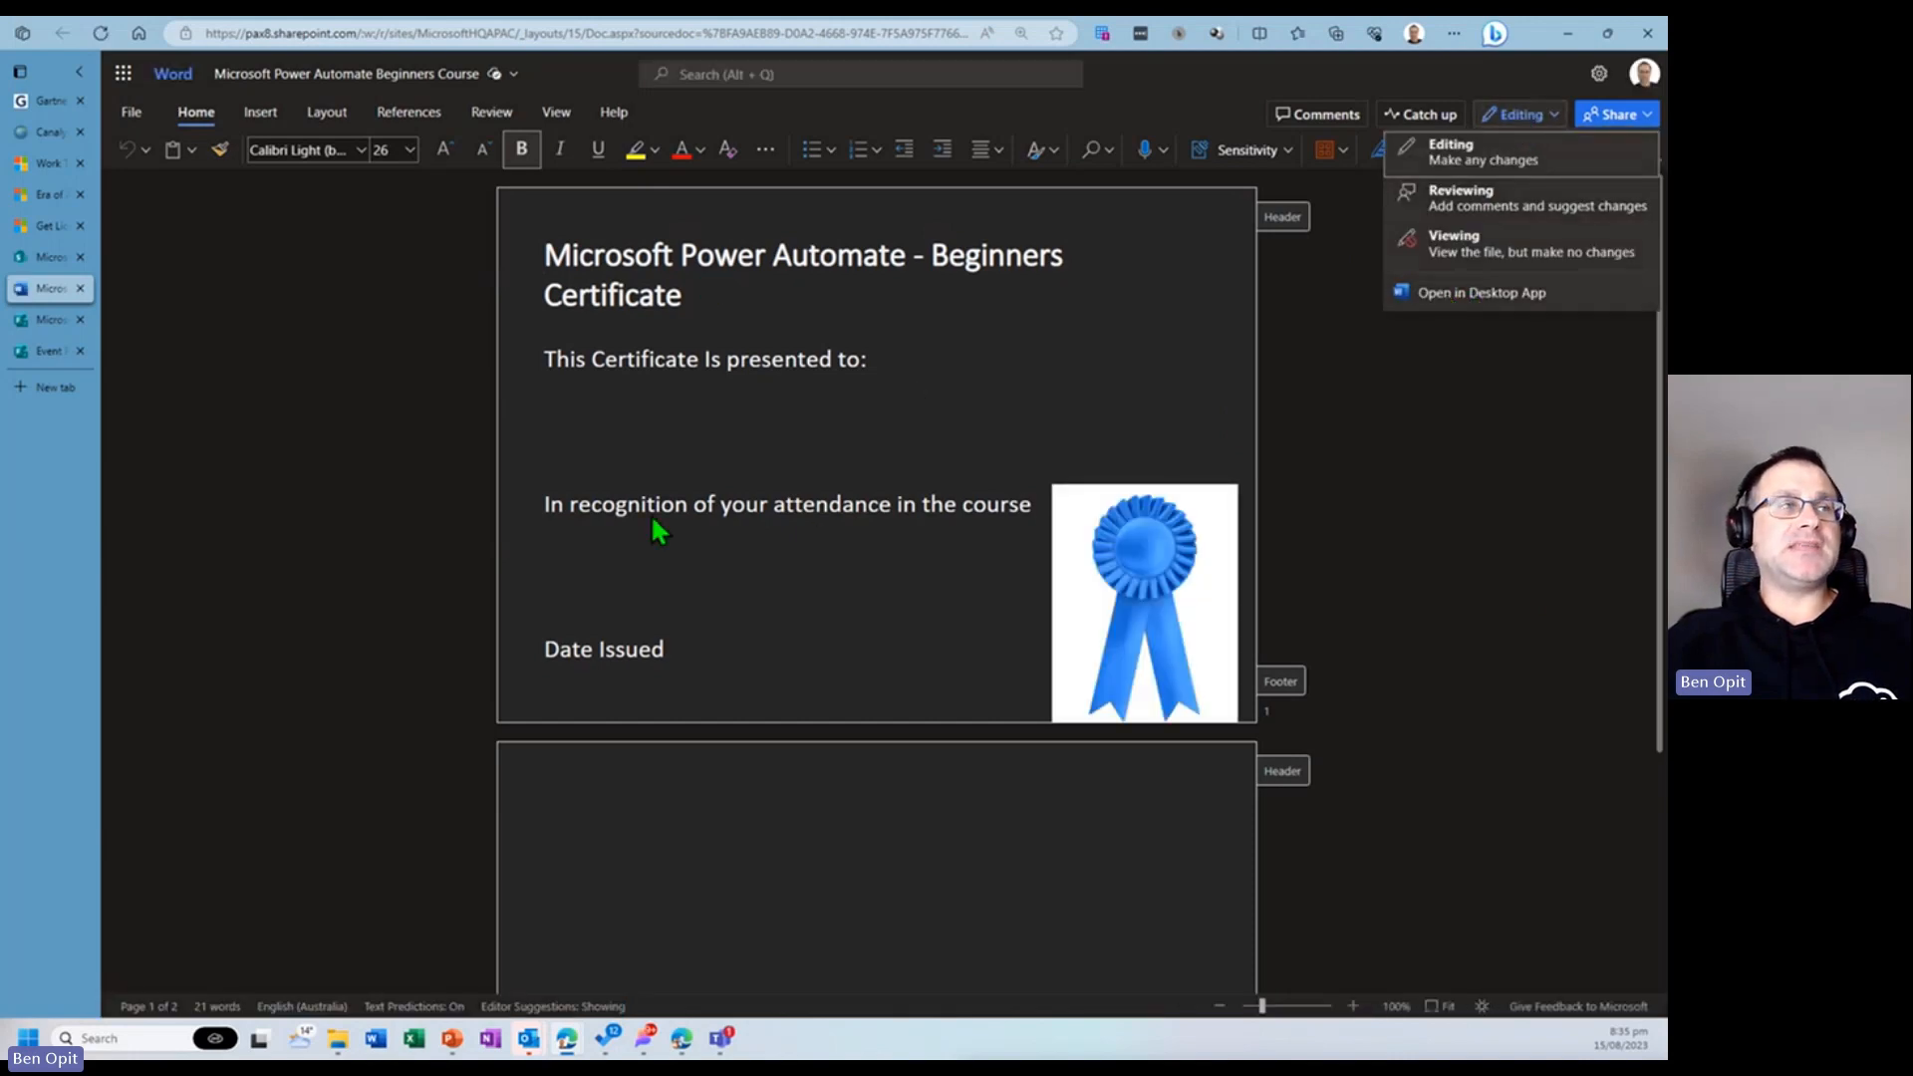
left_click(1430, 295)
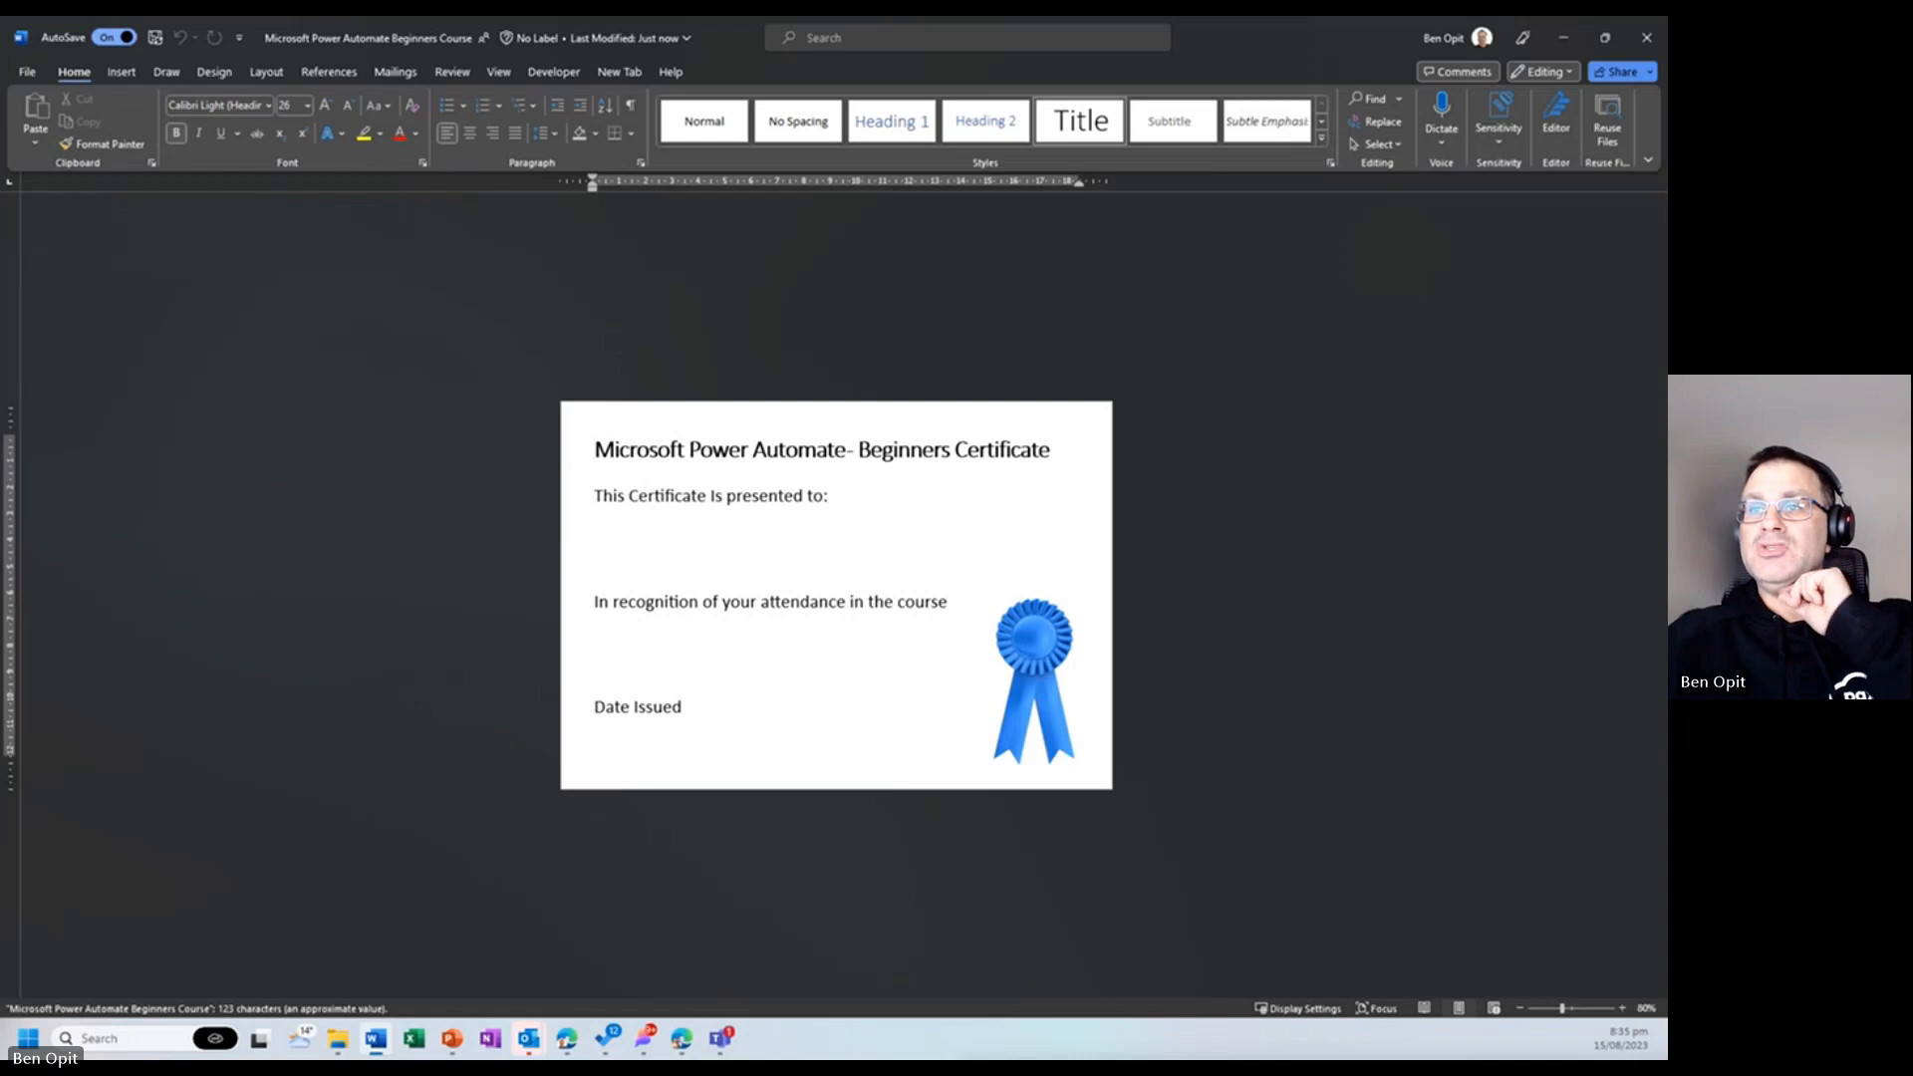
- Insert a text box below 'This Certificate Is presented to:', then move and resize it to about 16.4 cm wide and 1.4 cm high
left_click(726, 546)
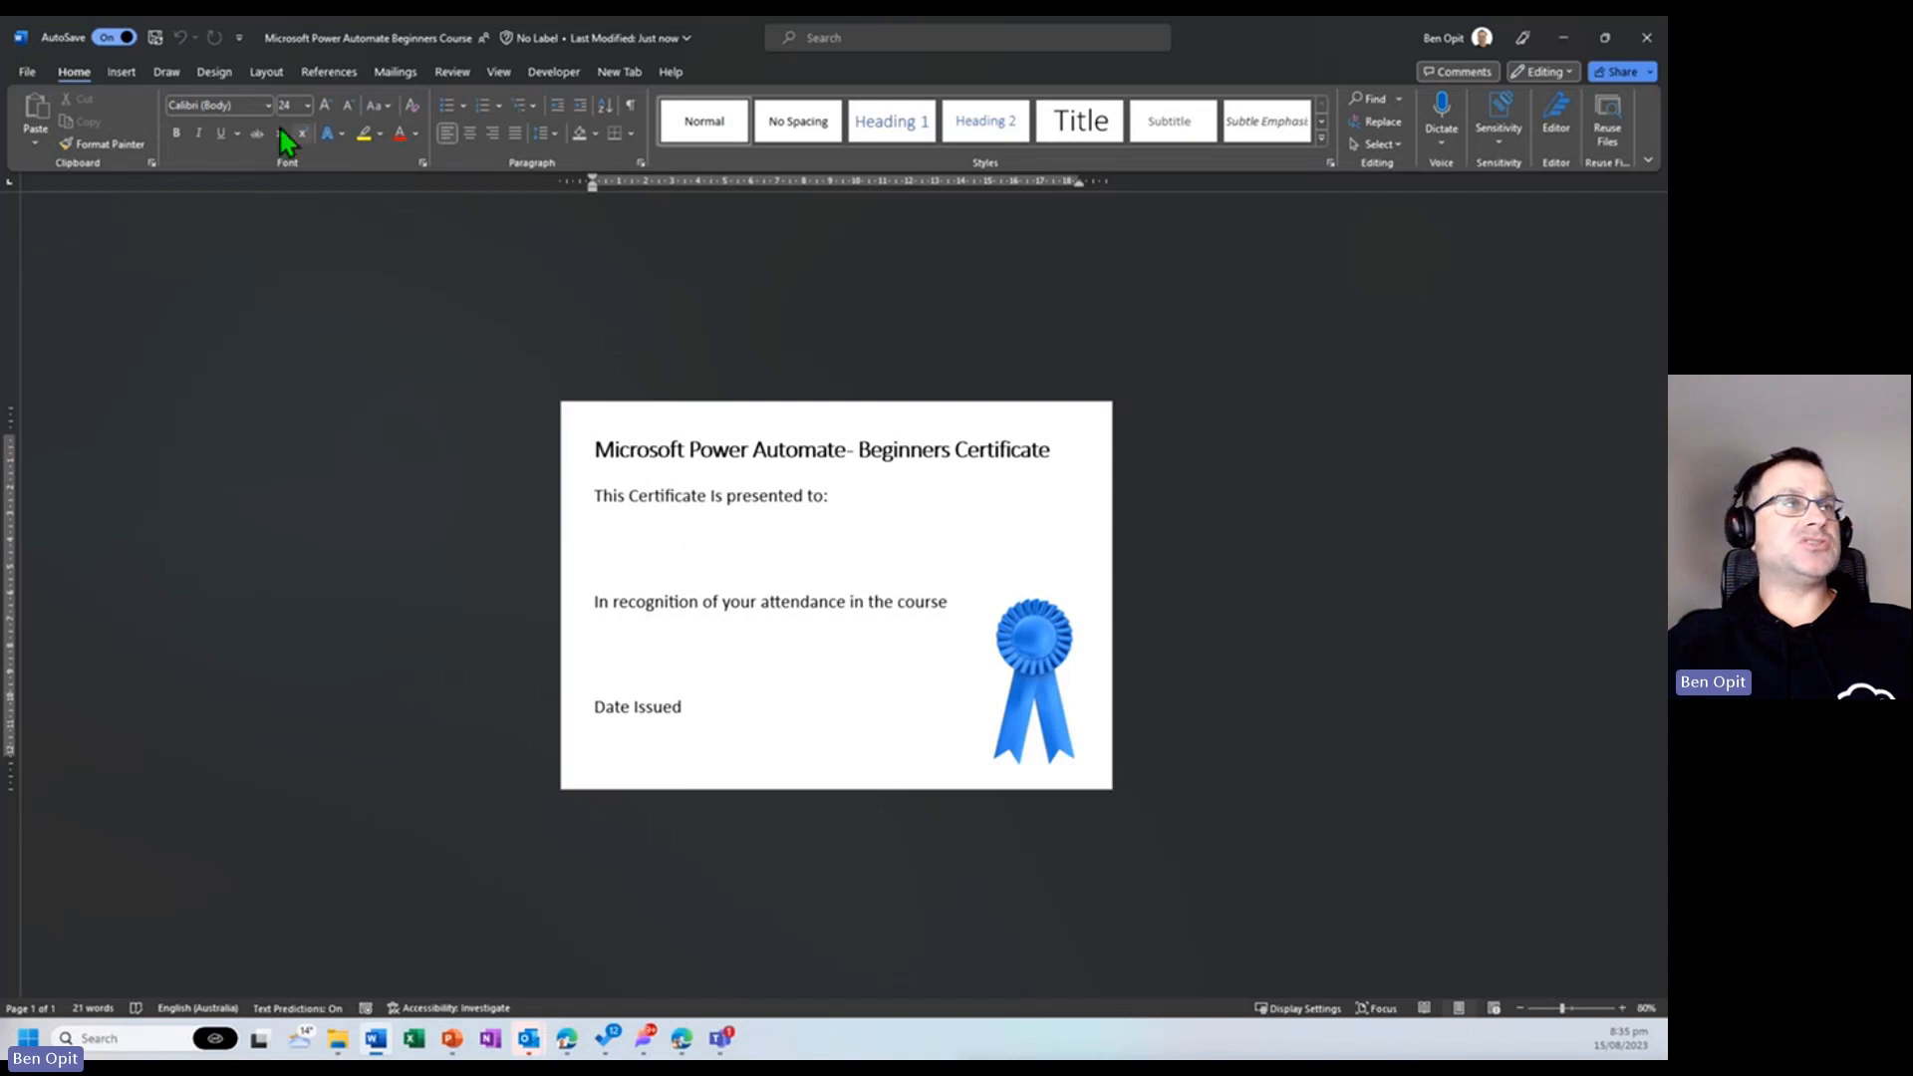
left_click(132, 77)
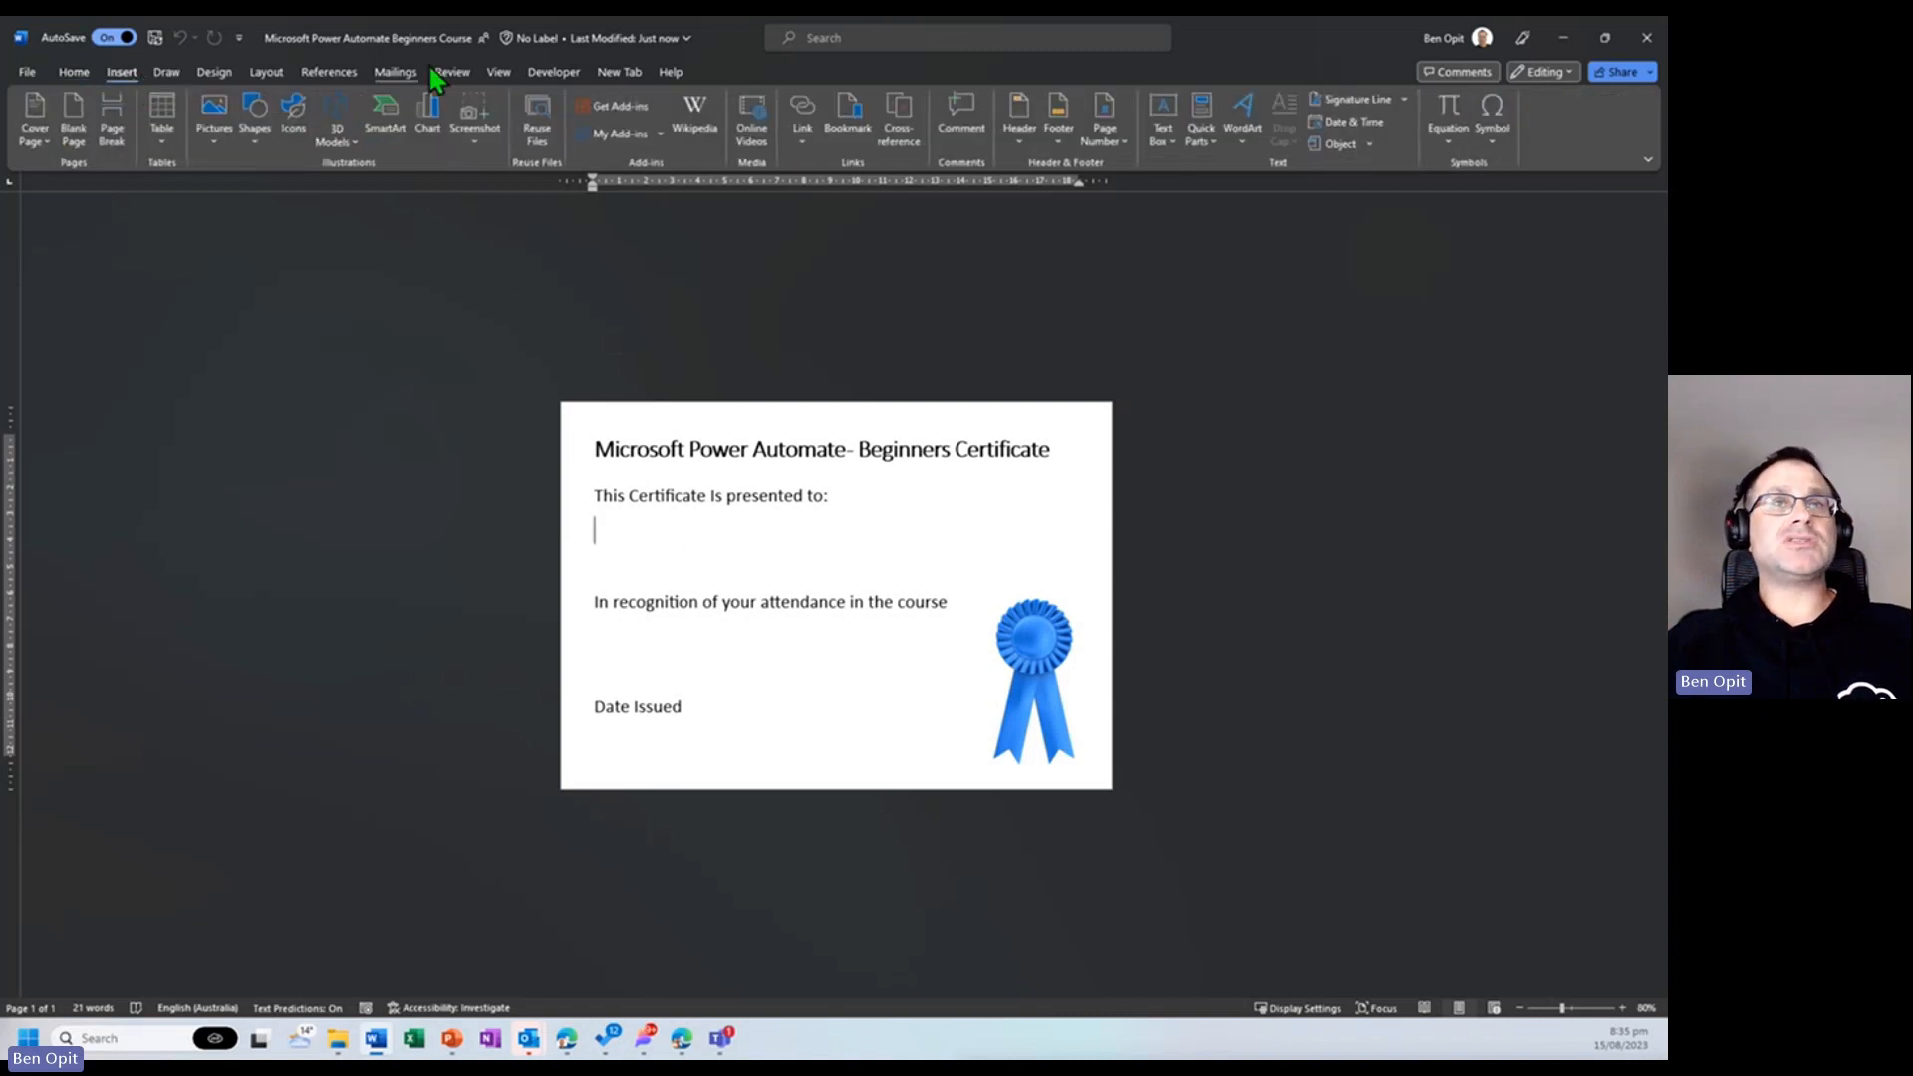
left_click(1157, 145)
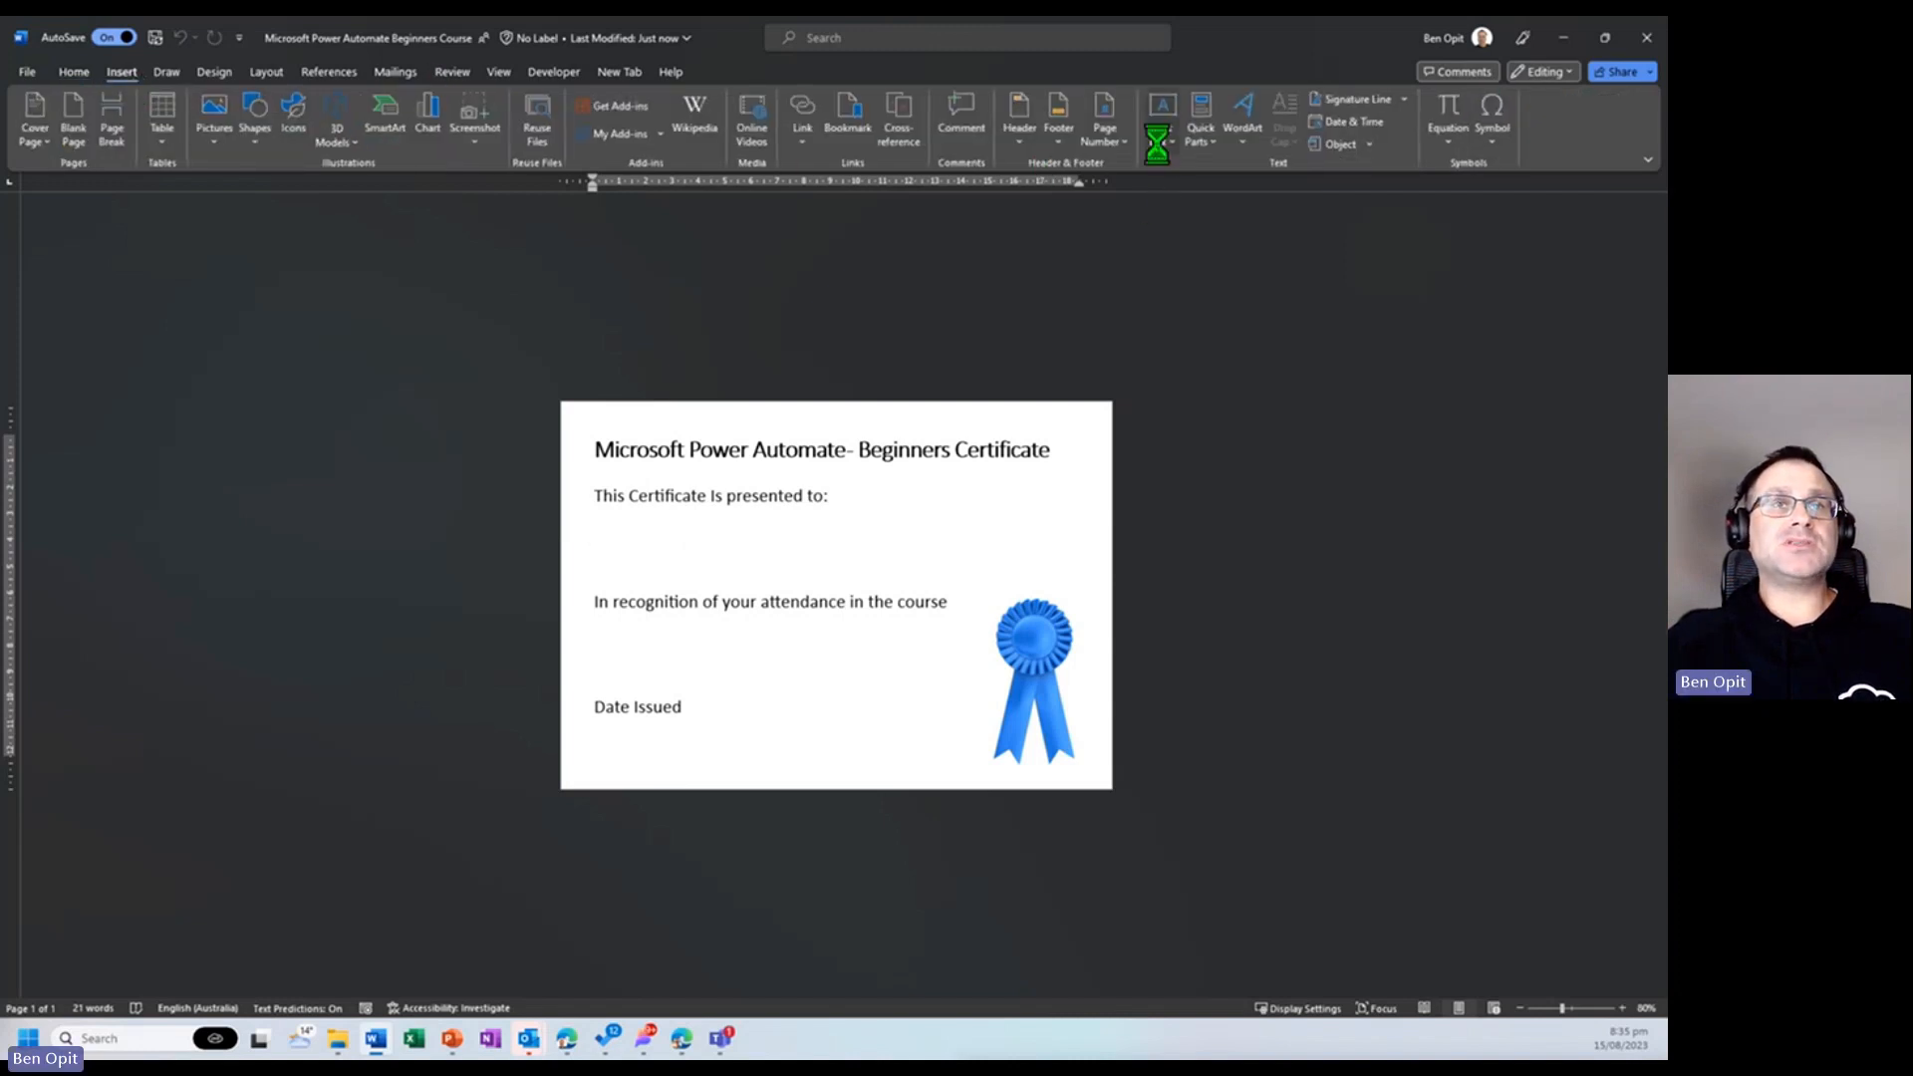
left_click(1226, 248)
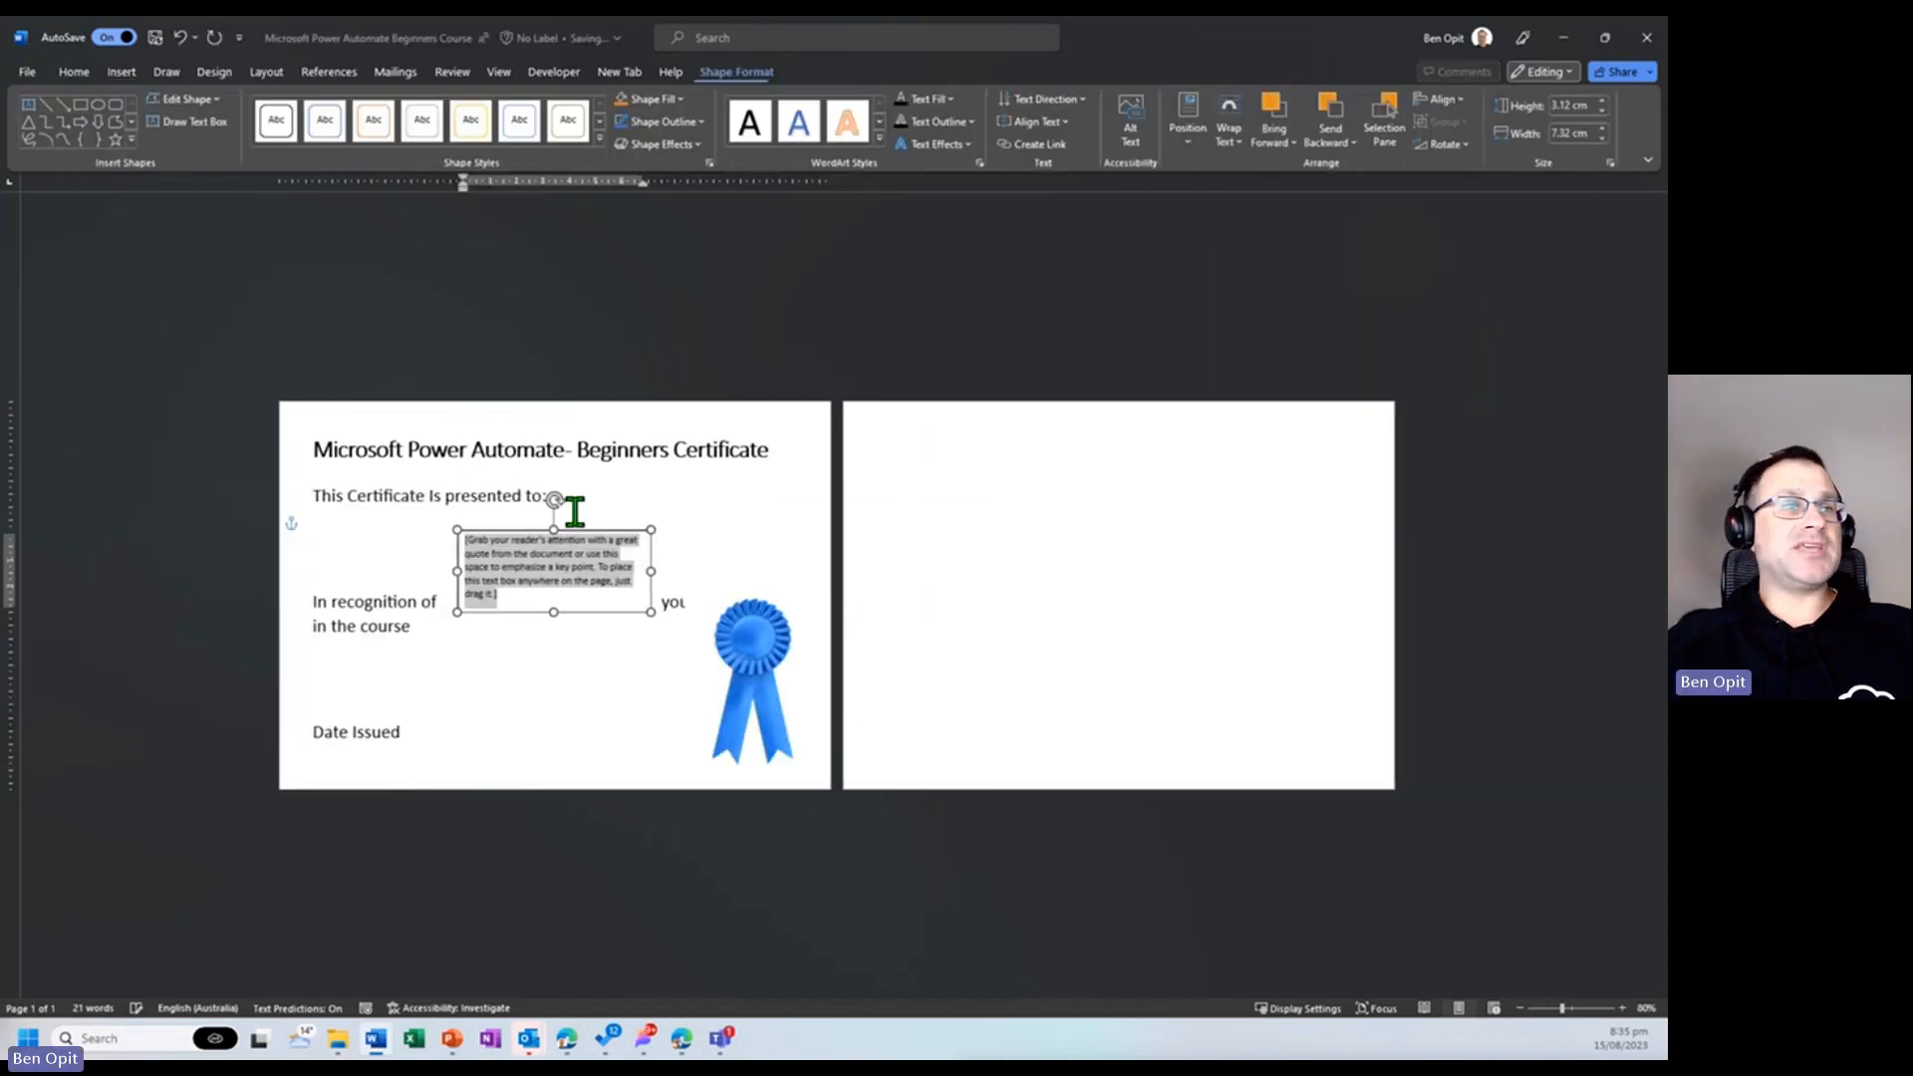
left_click_drag(594, 528, 449, 522)
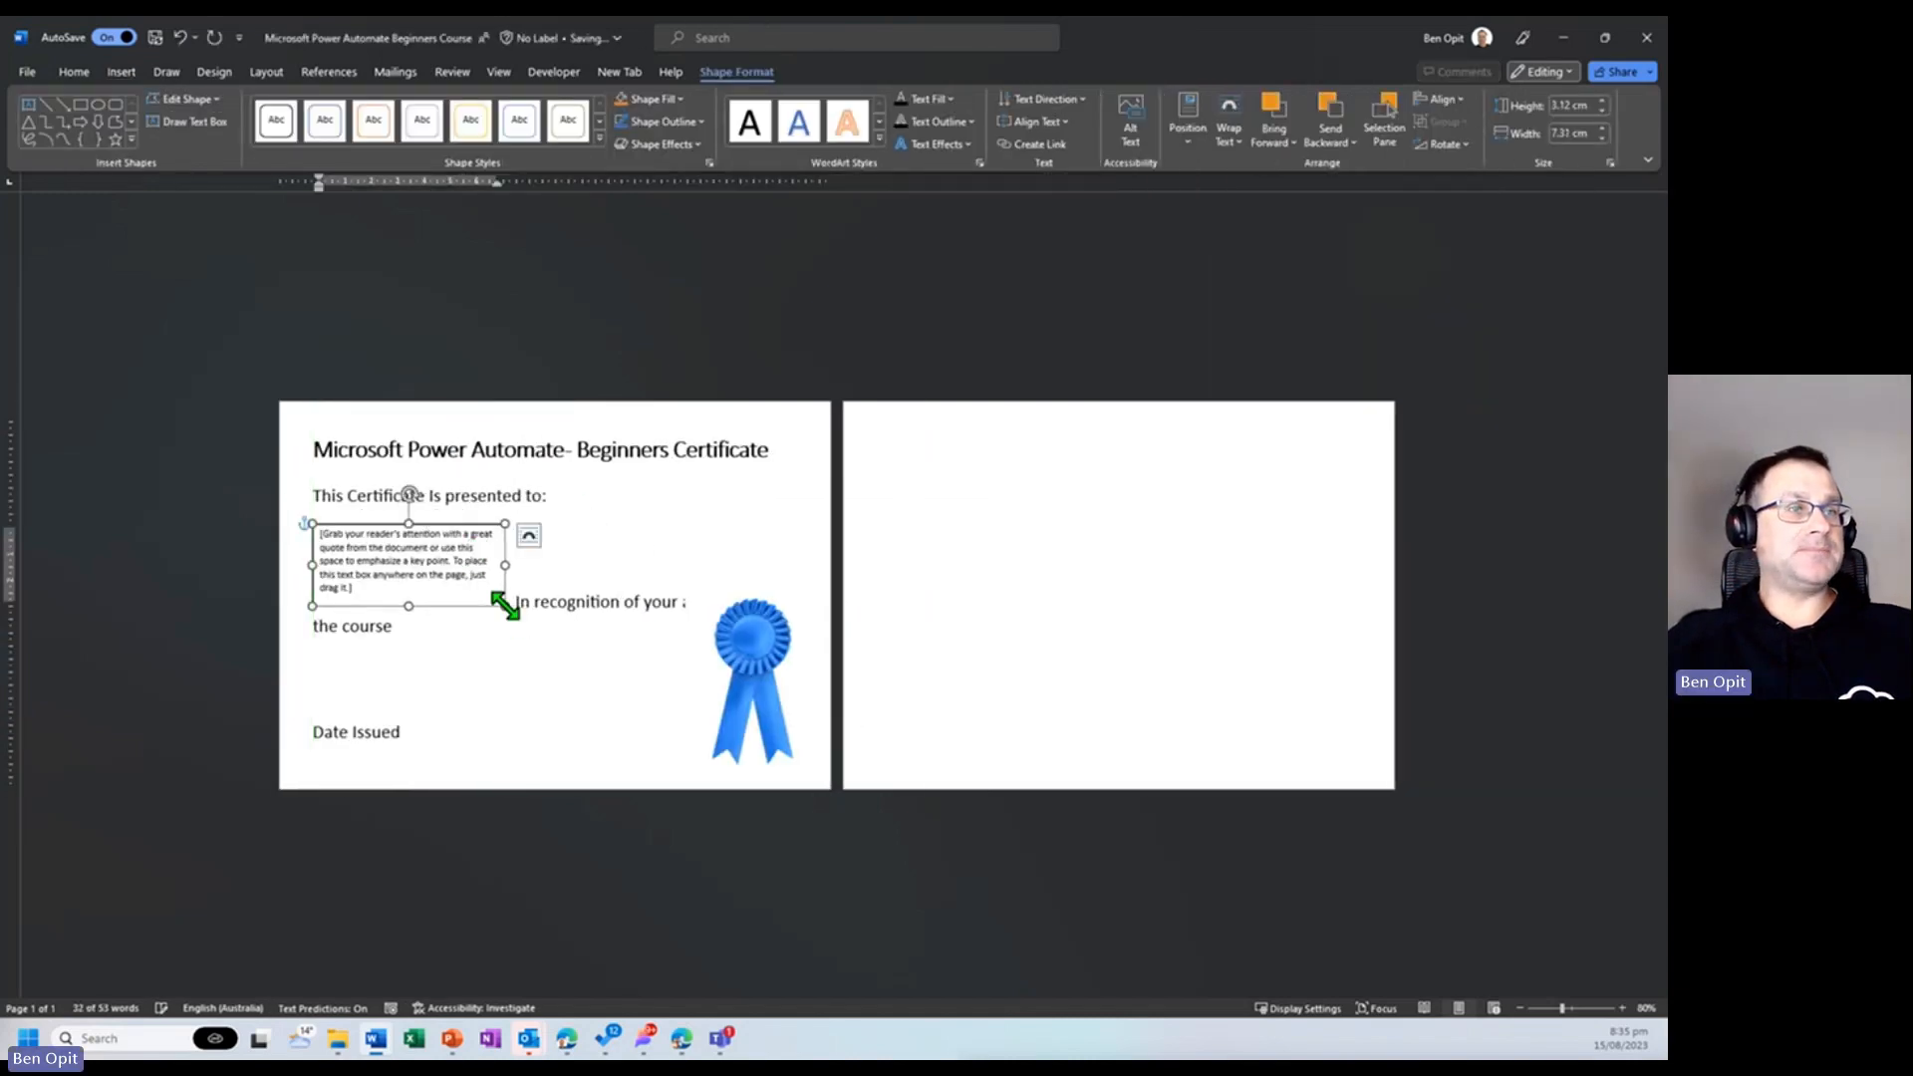
left_click_drag(505, 605, 747, 561)
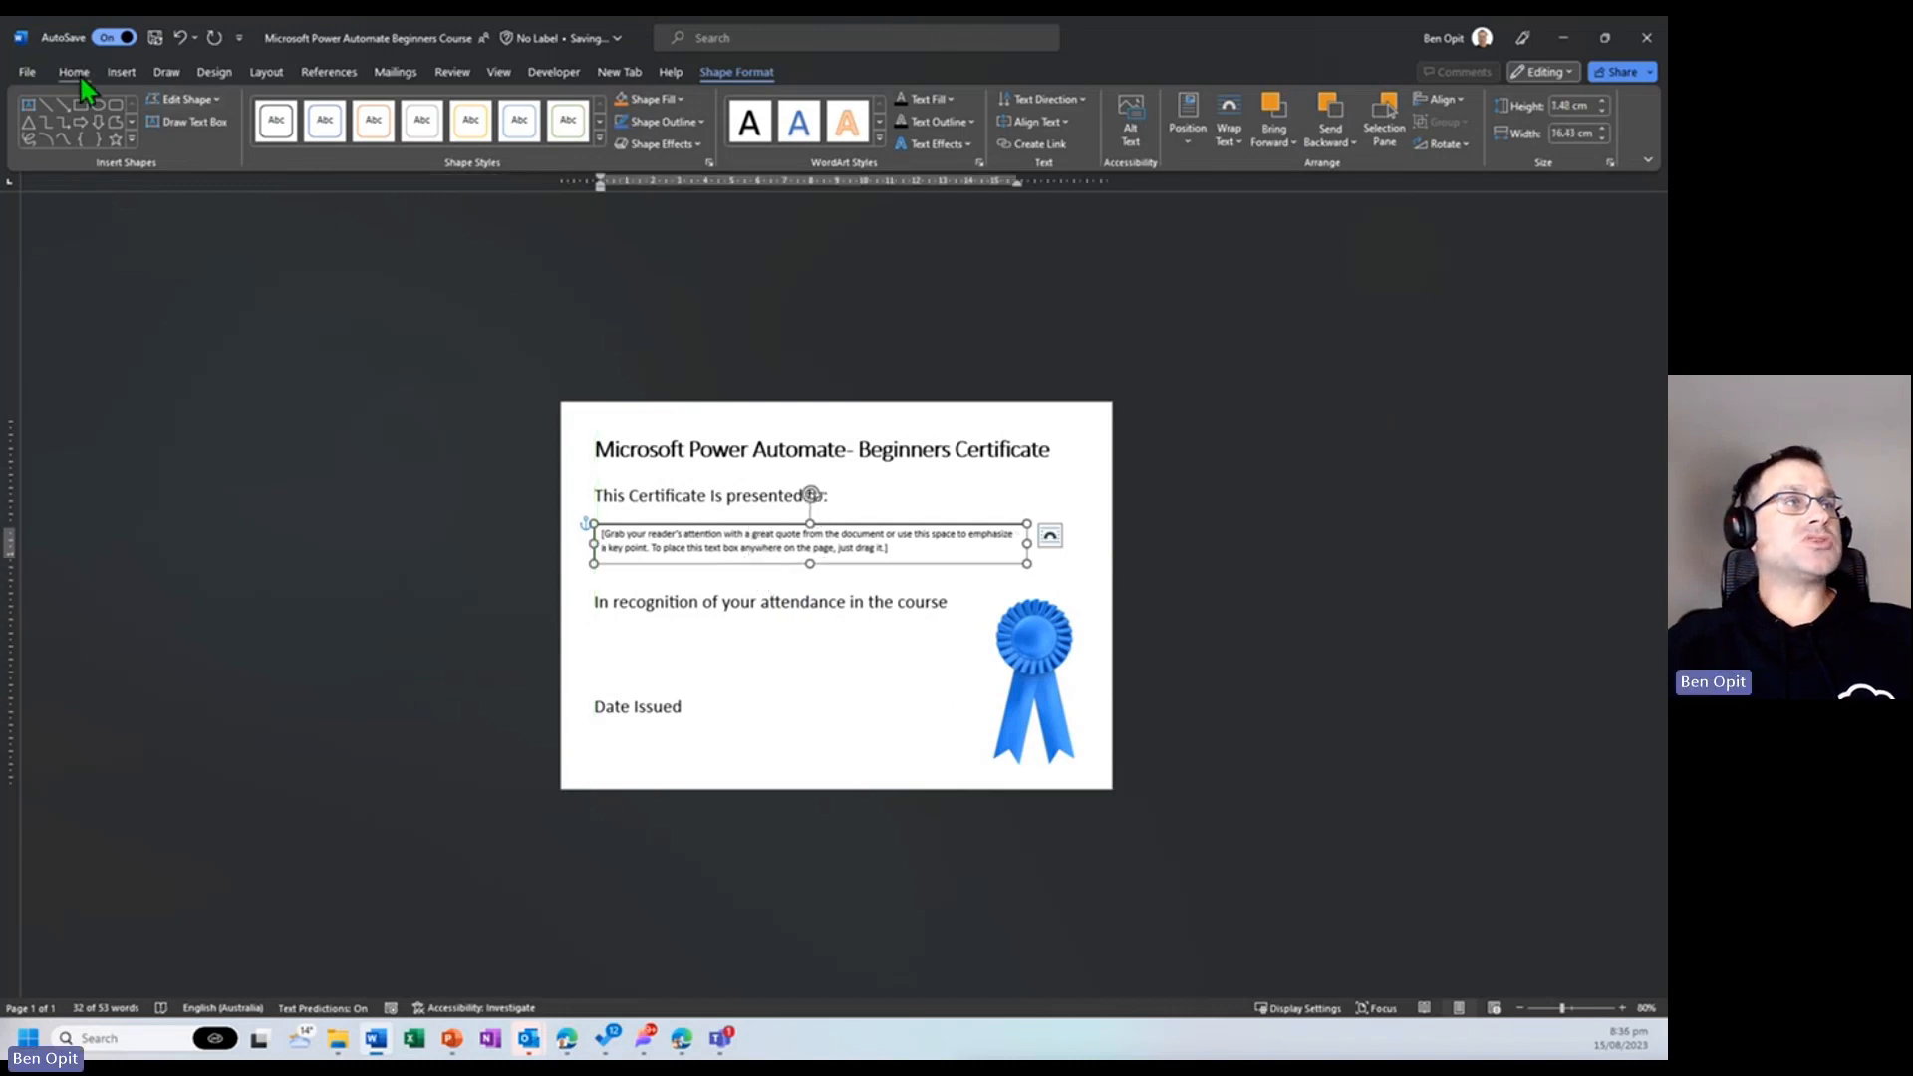
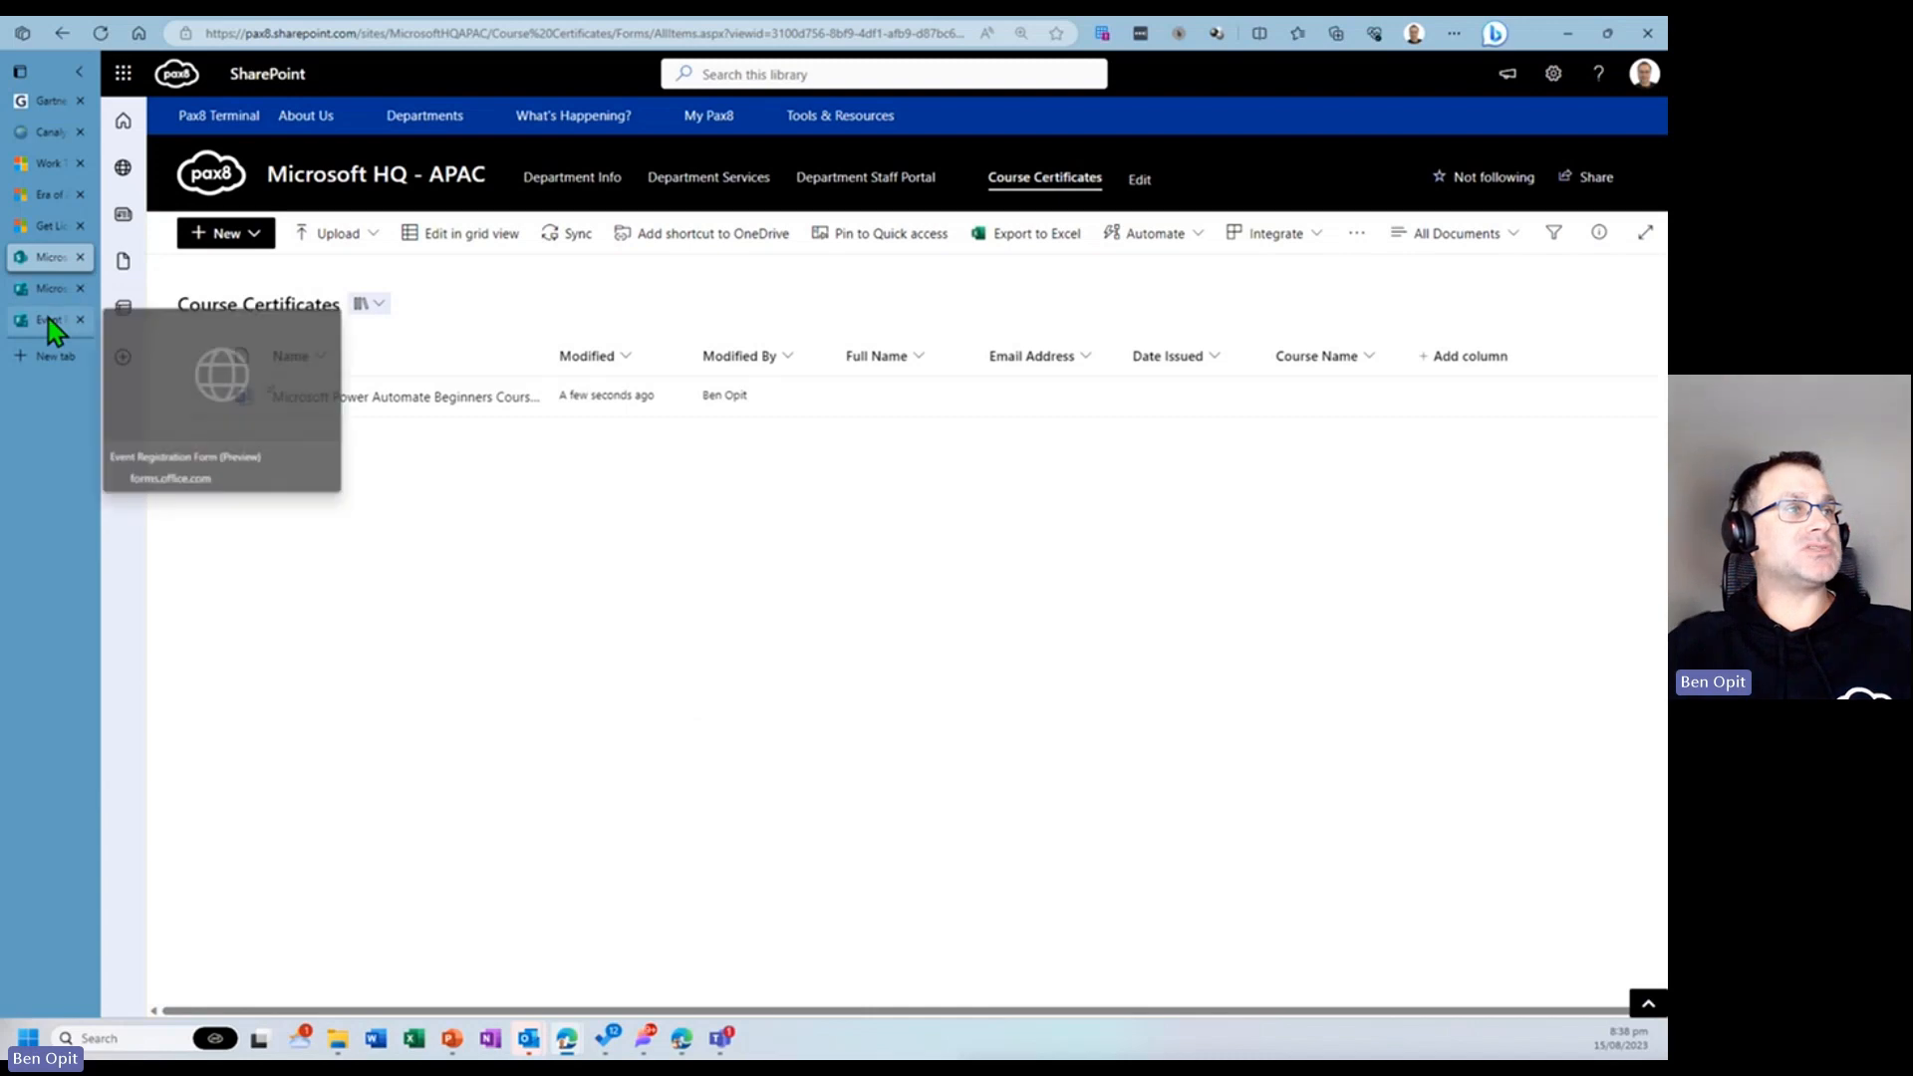
- In the Event Registration Form preview, enter a sample full name and e-mail address and select Course 2
left_click(50, 321)
left_click(594, 351)
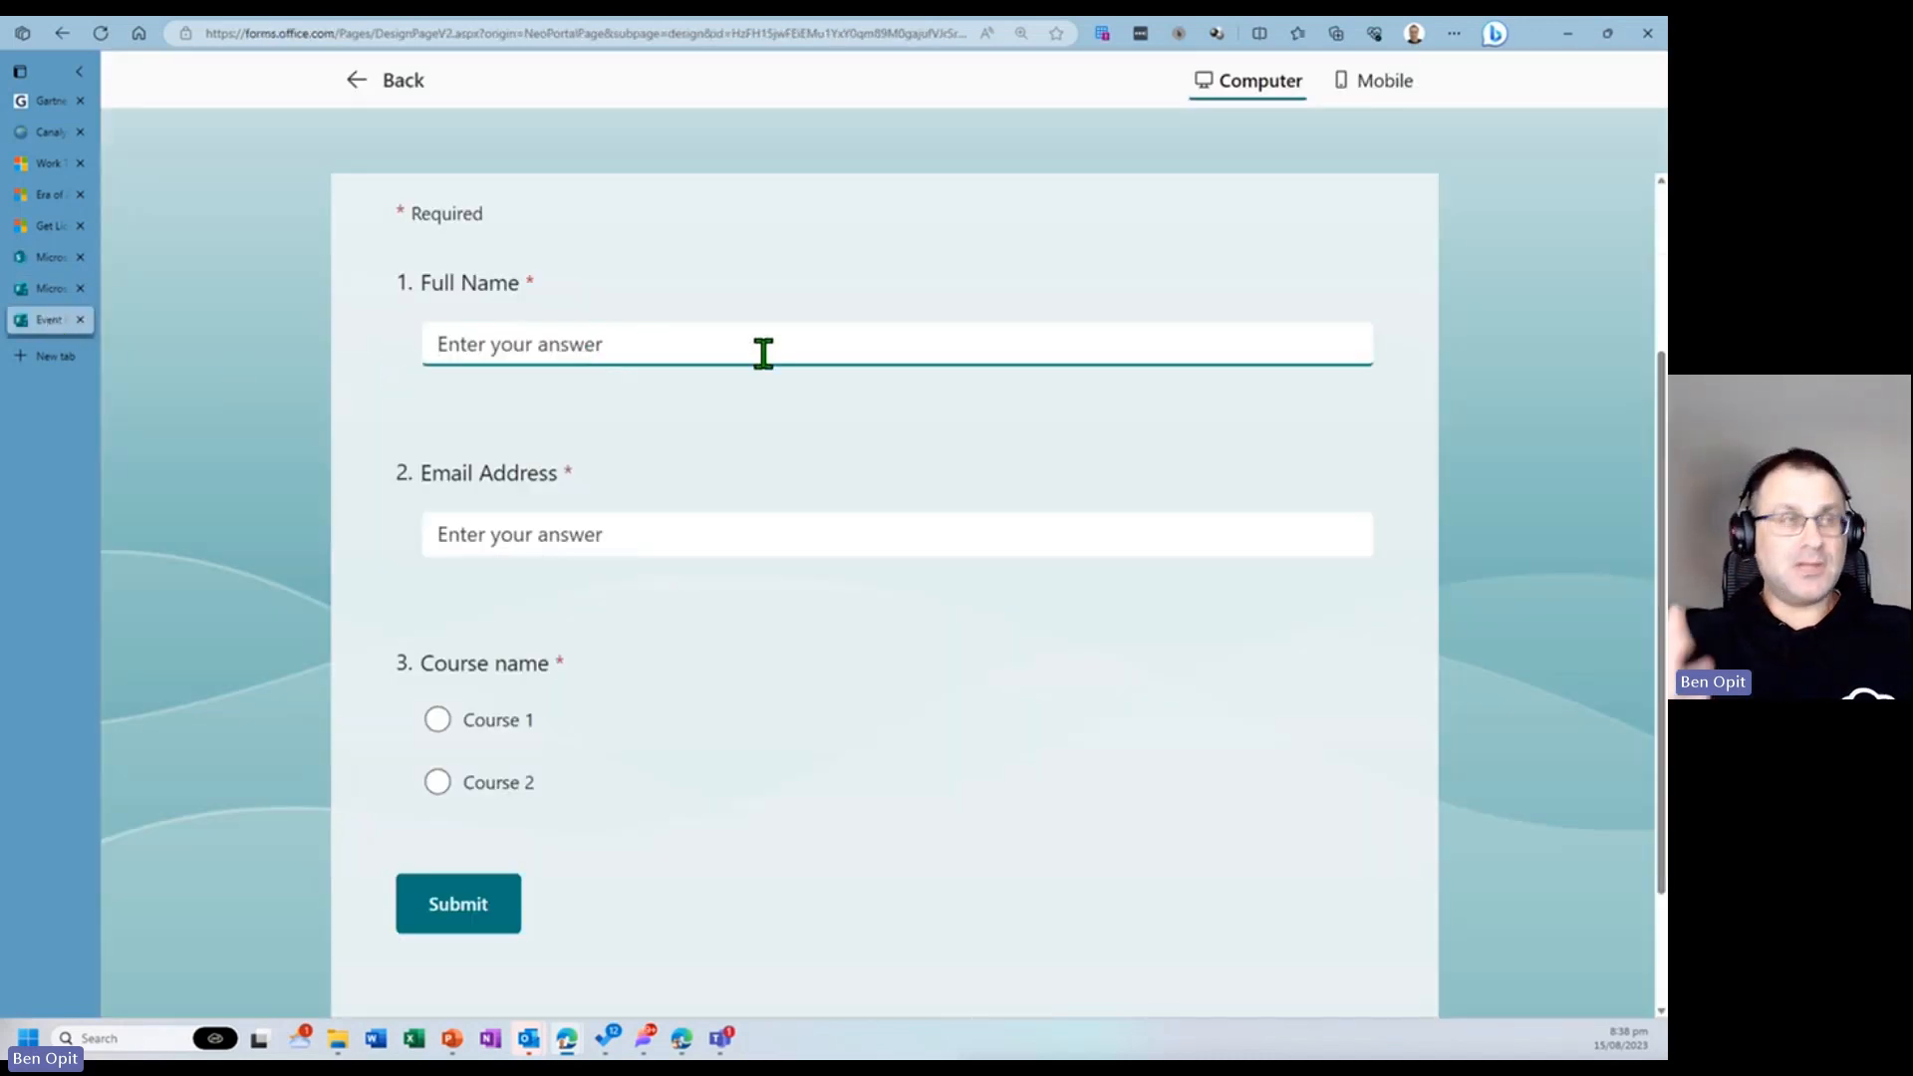
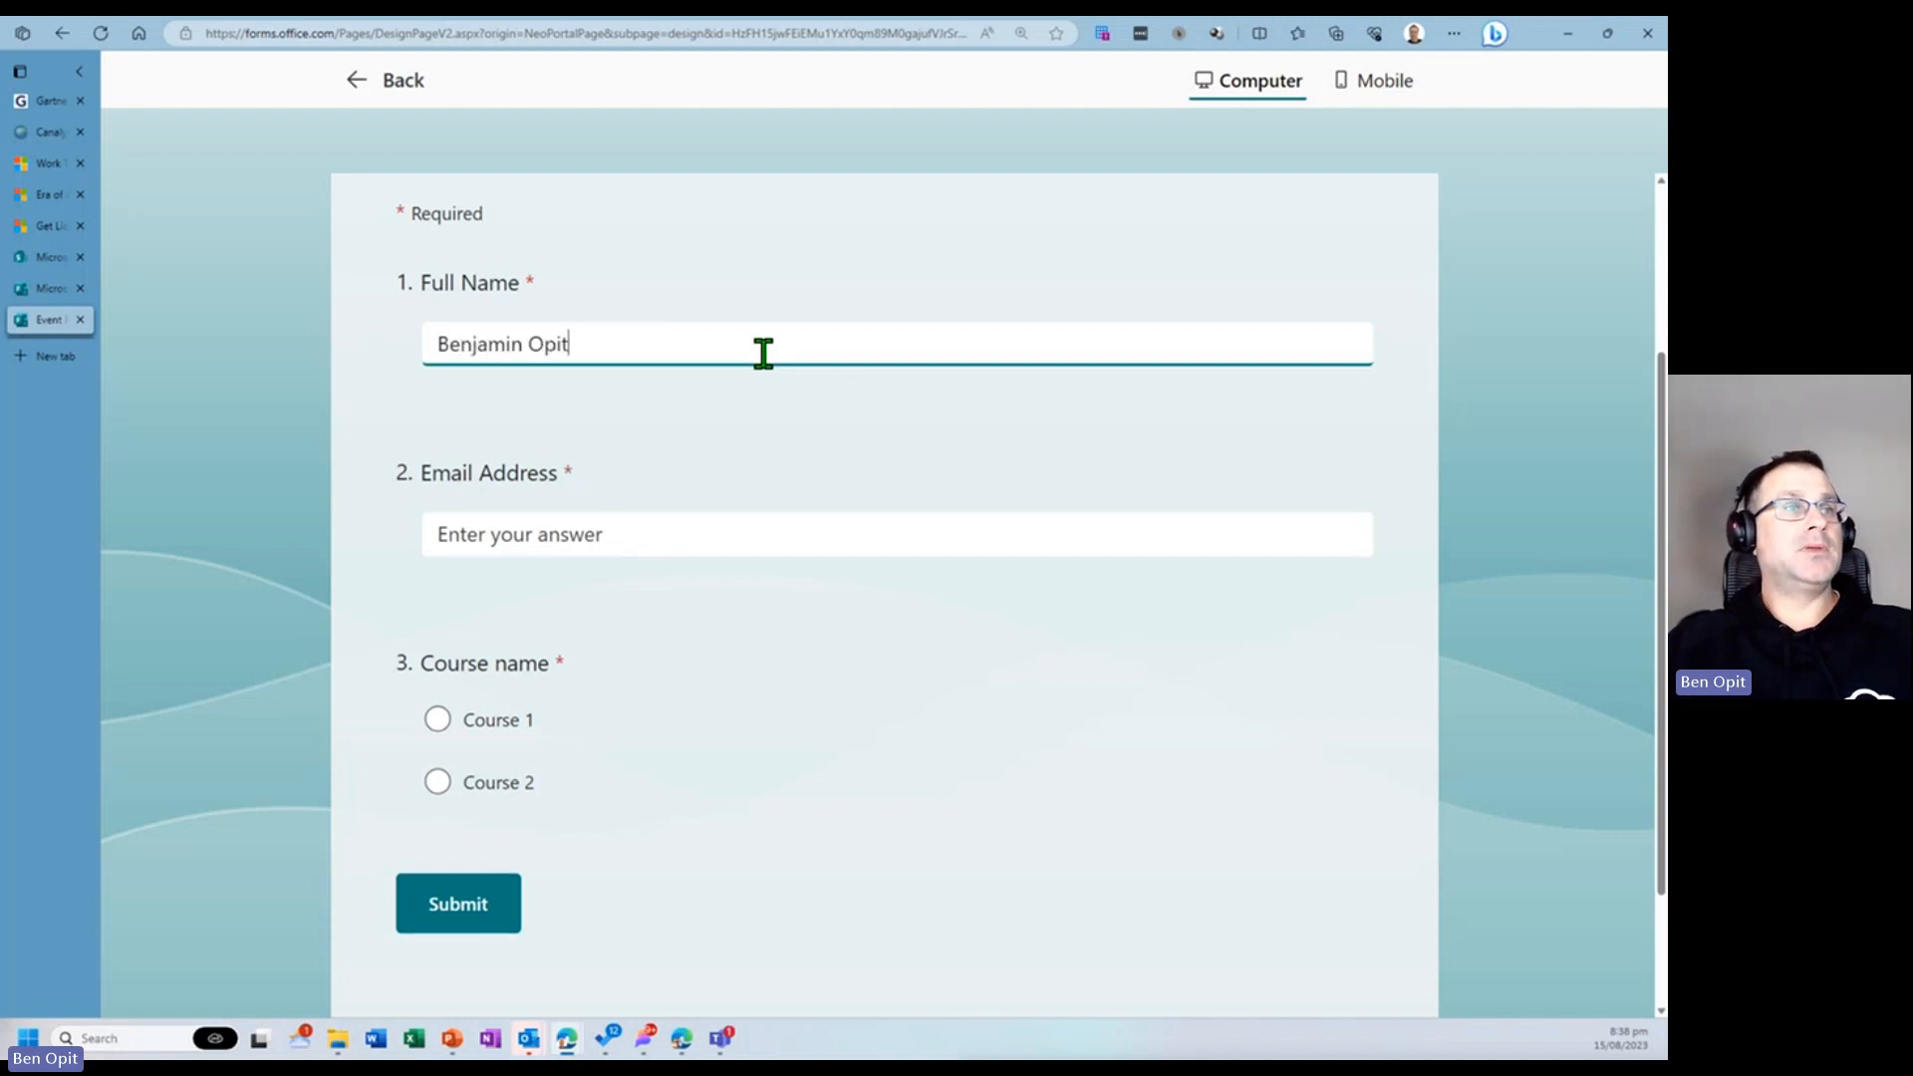
key("Tab")
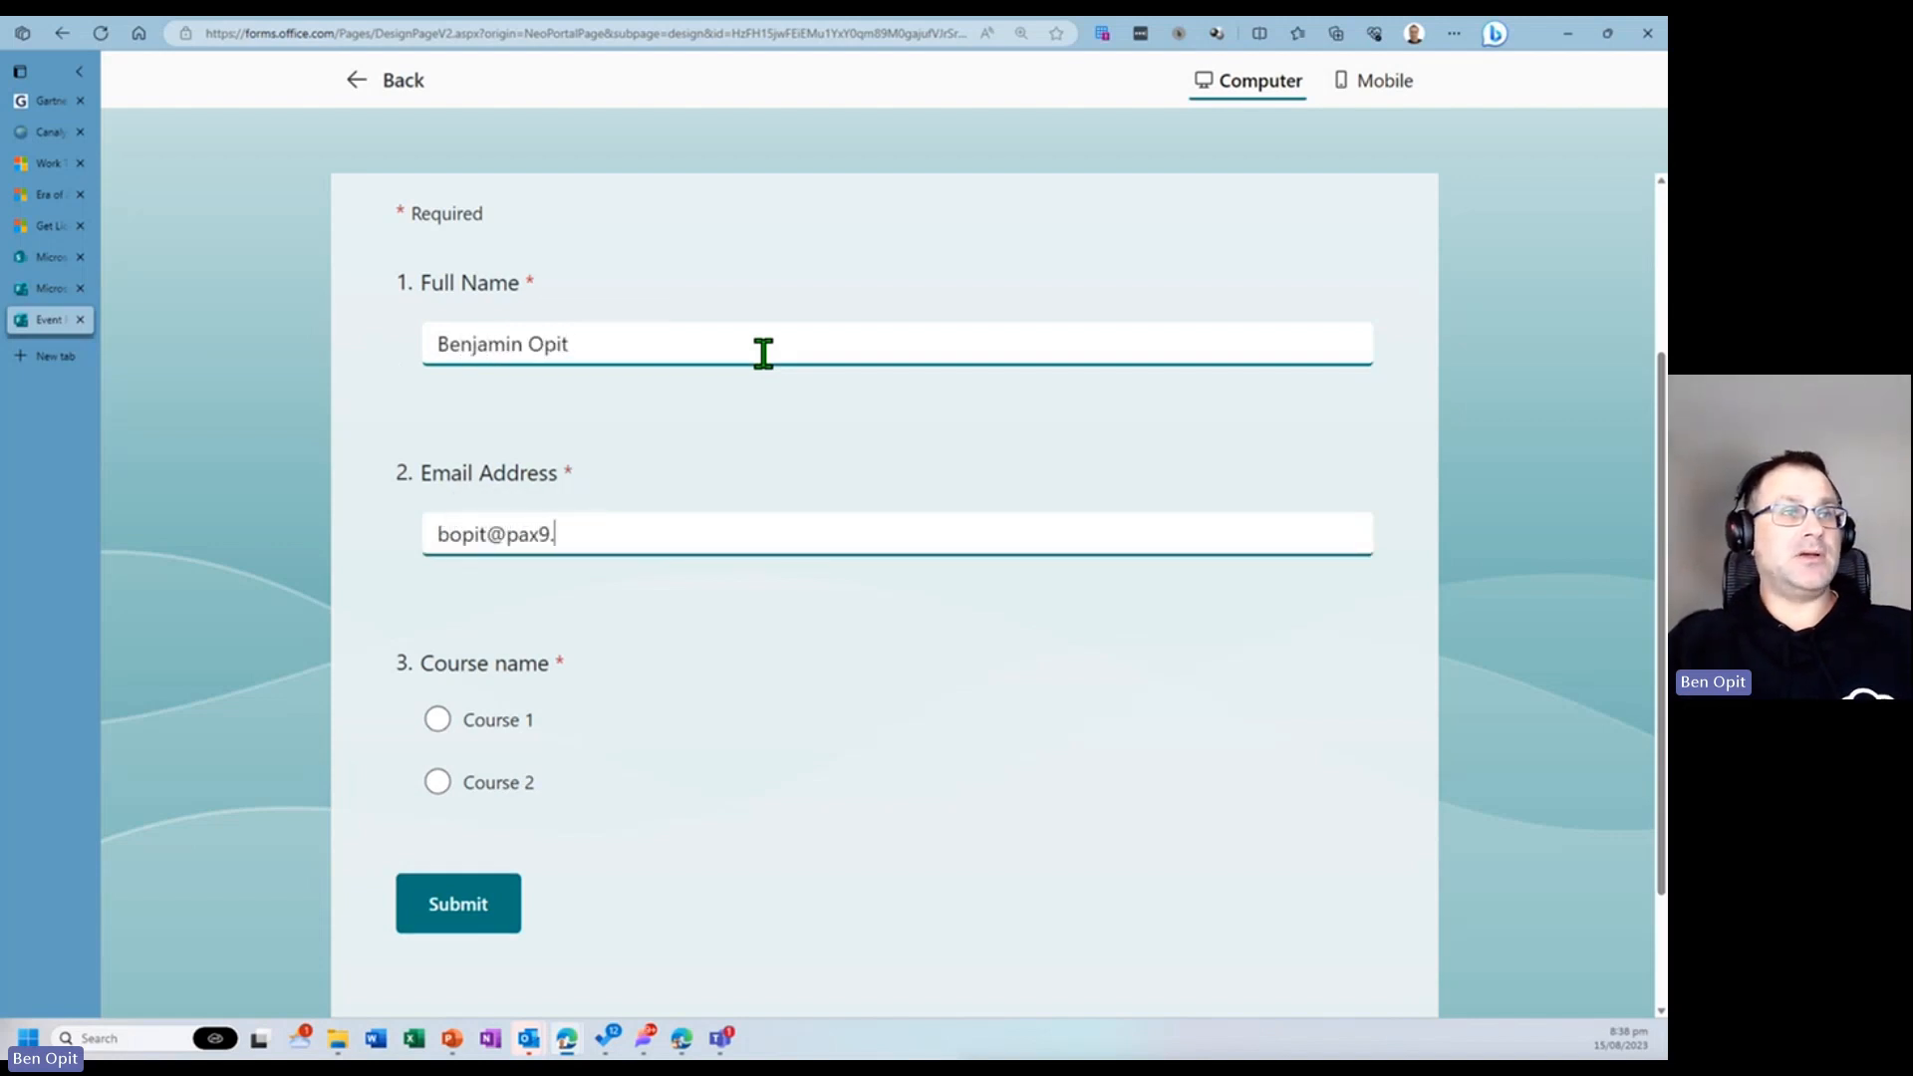
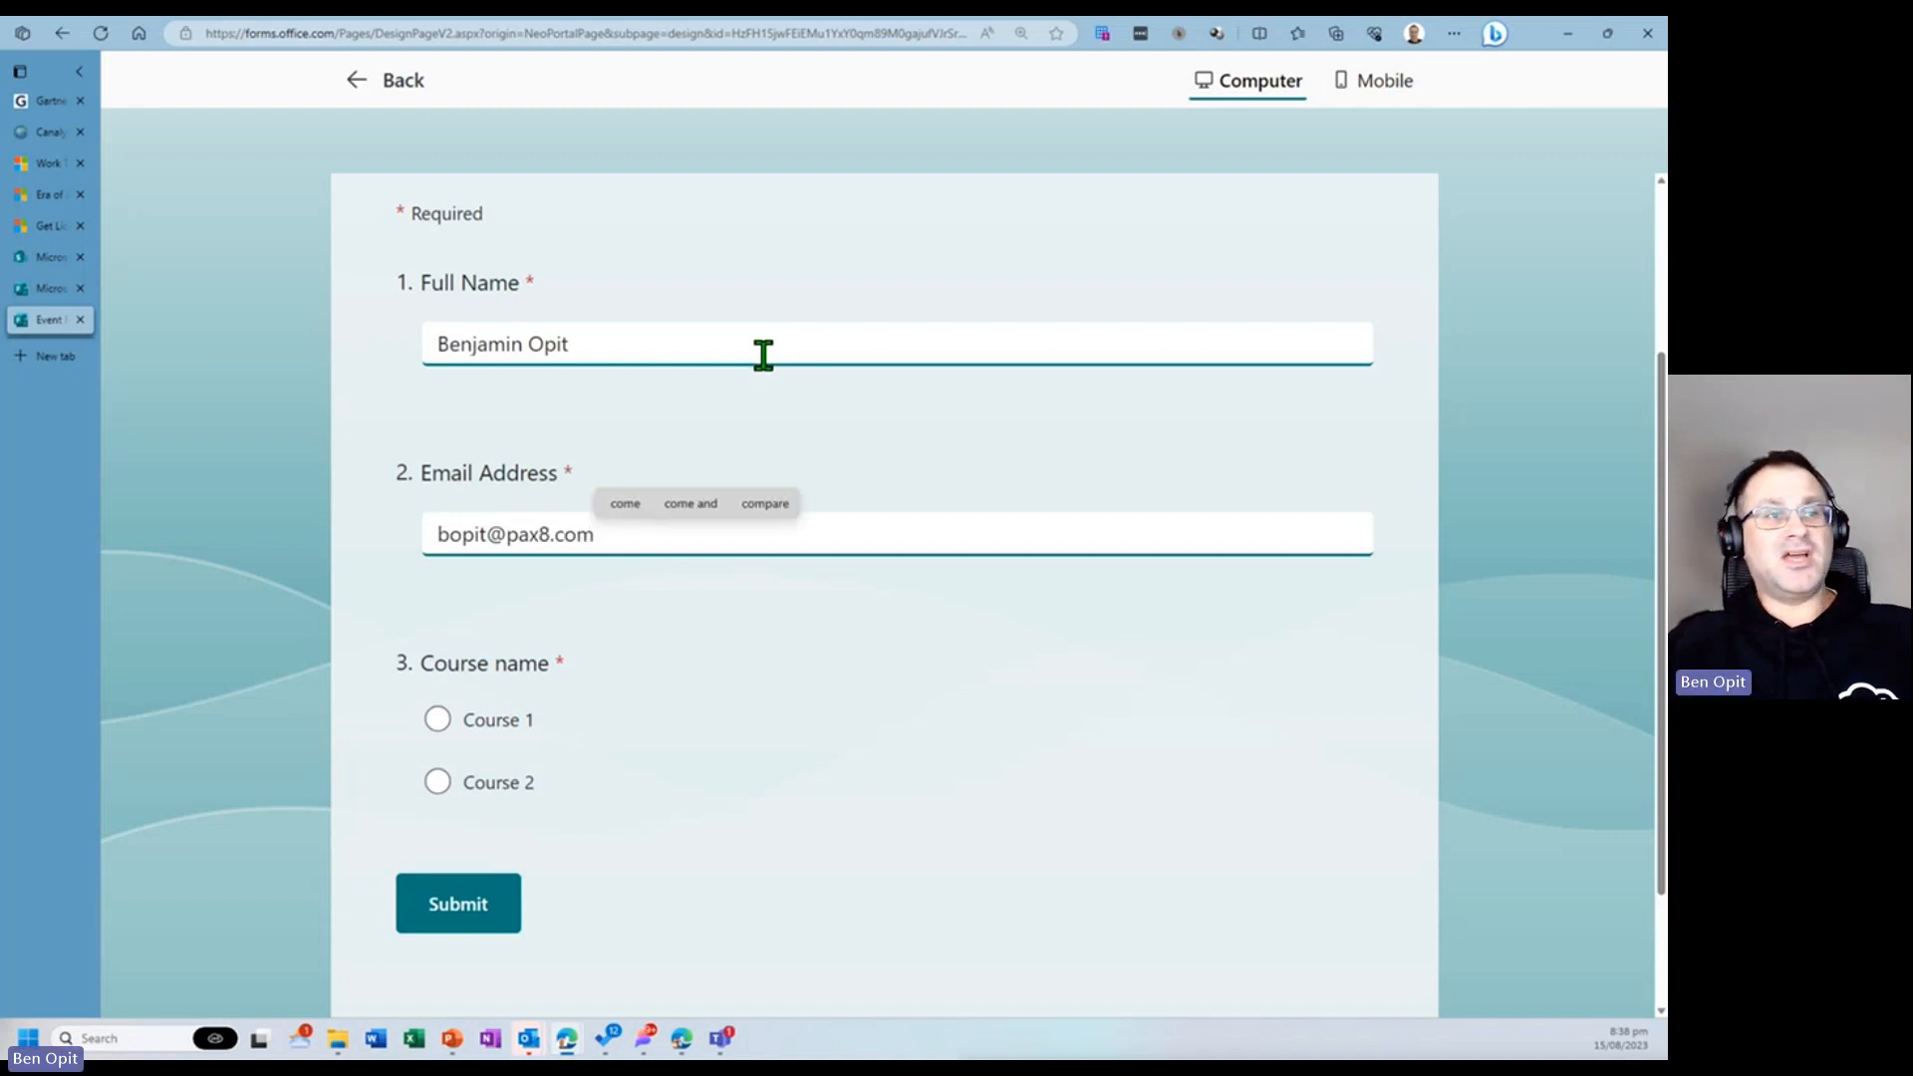
left_click(458, 717)
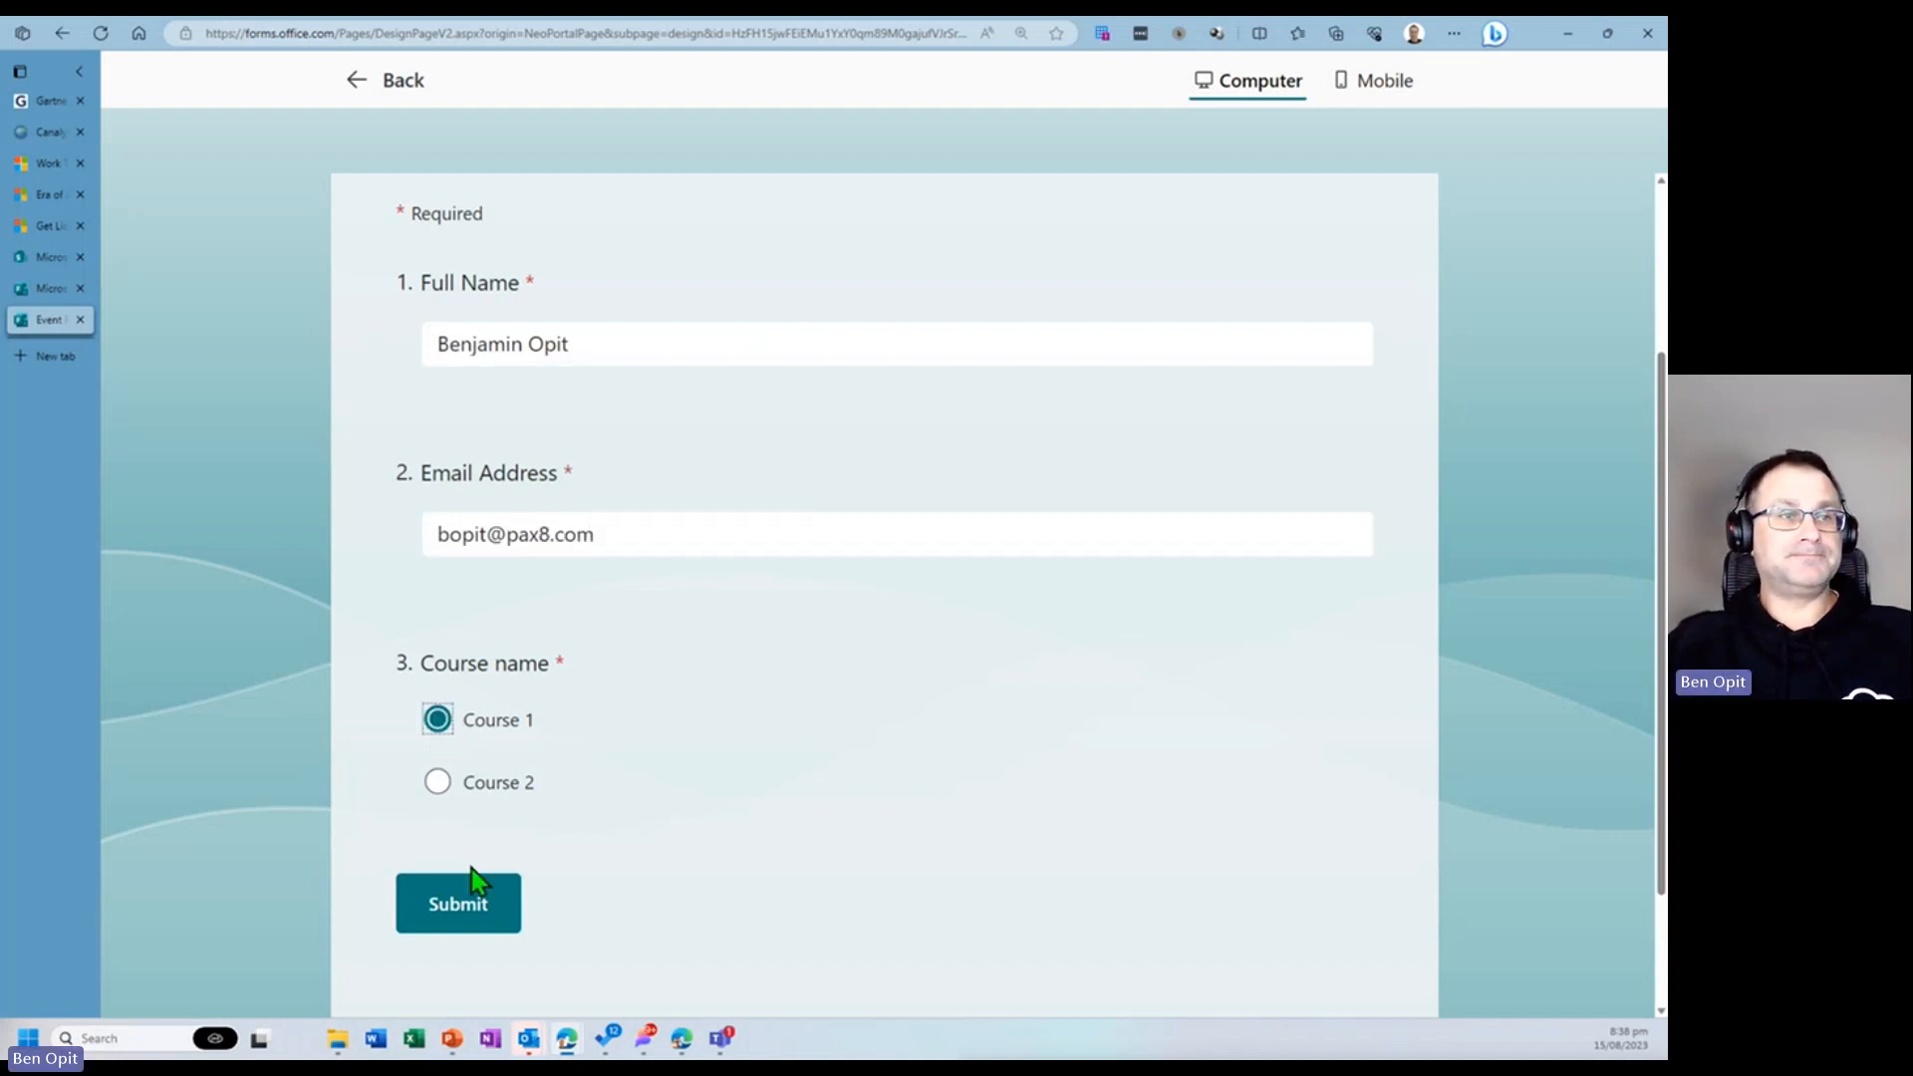
left_click(440, 782)
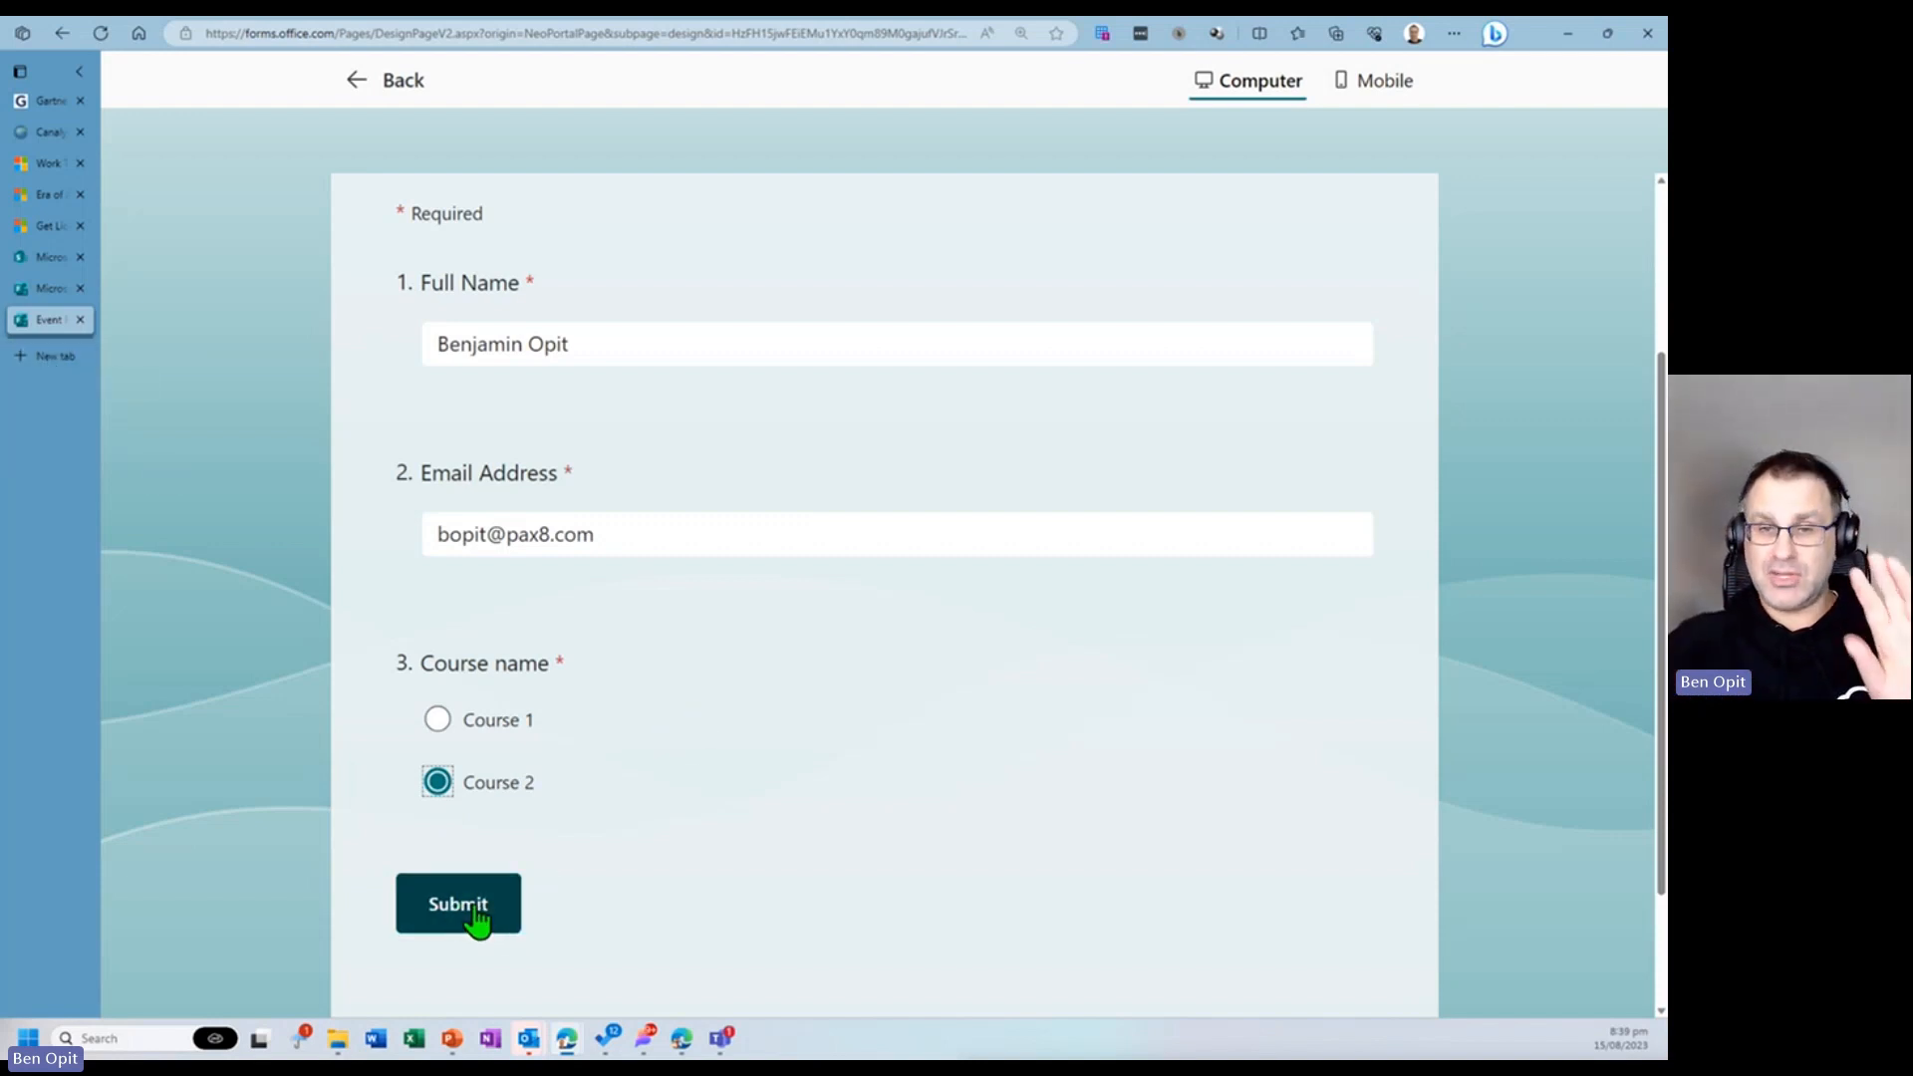
- Open a new browser tab and go to a previously visited Power Automate flow address
left_click(45, 357)
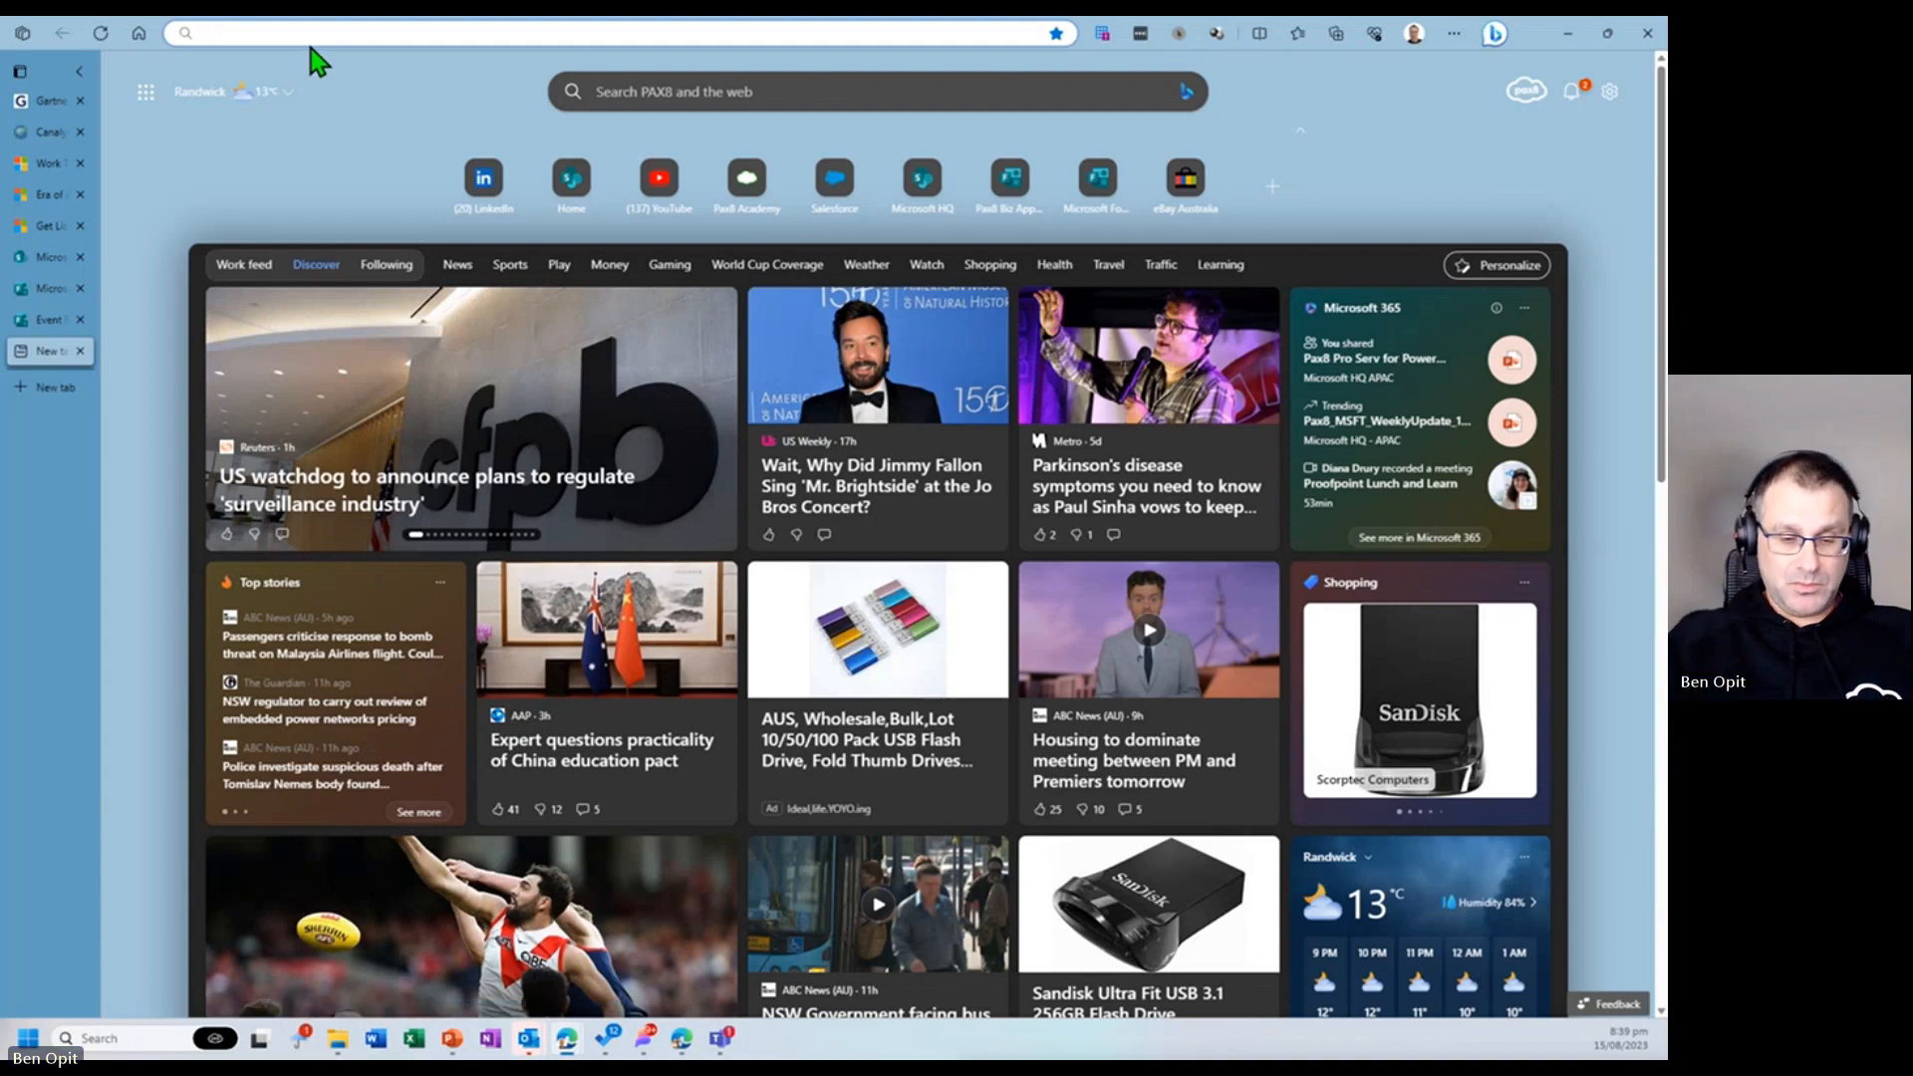
type("flows")
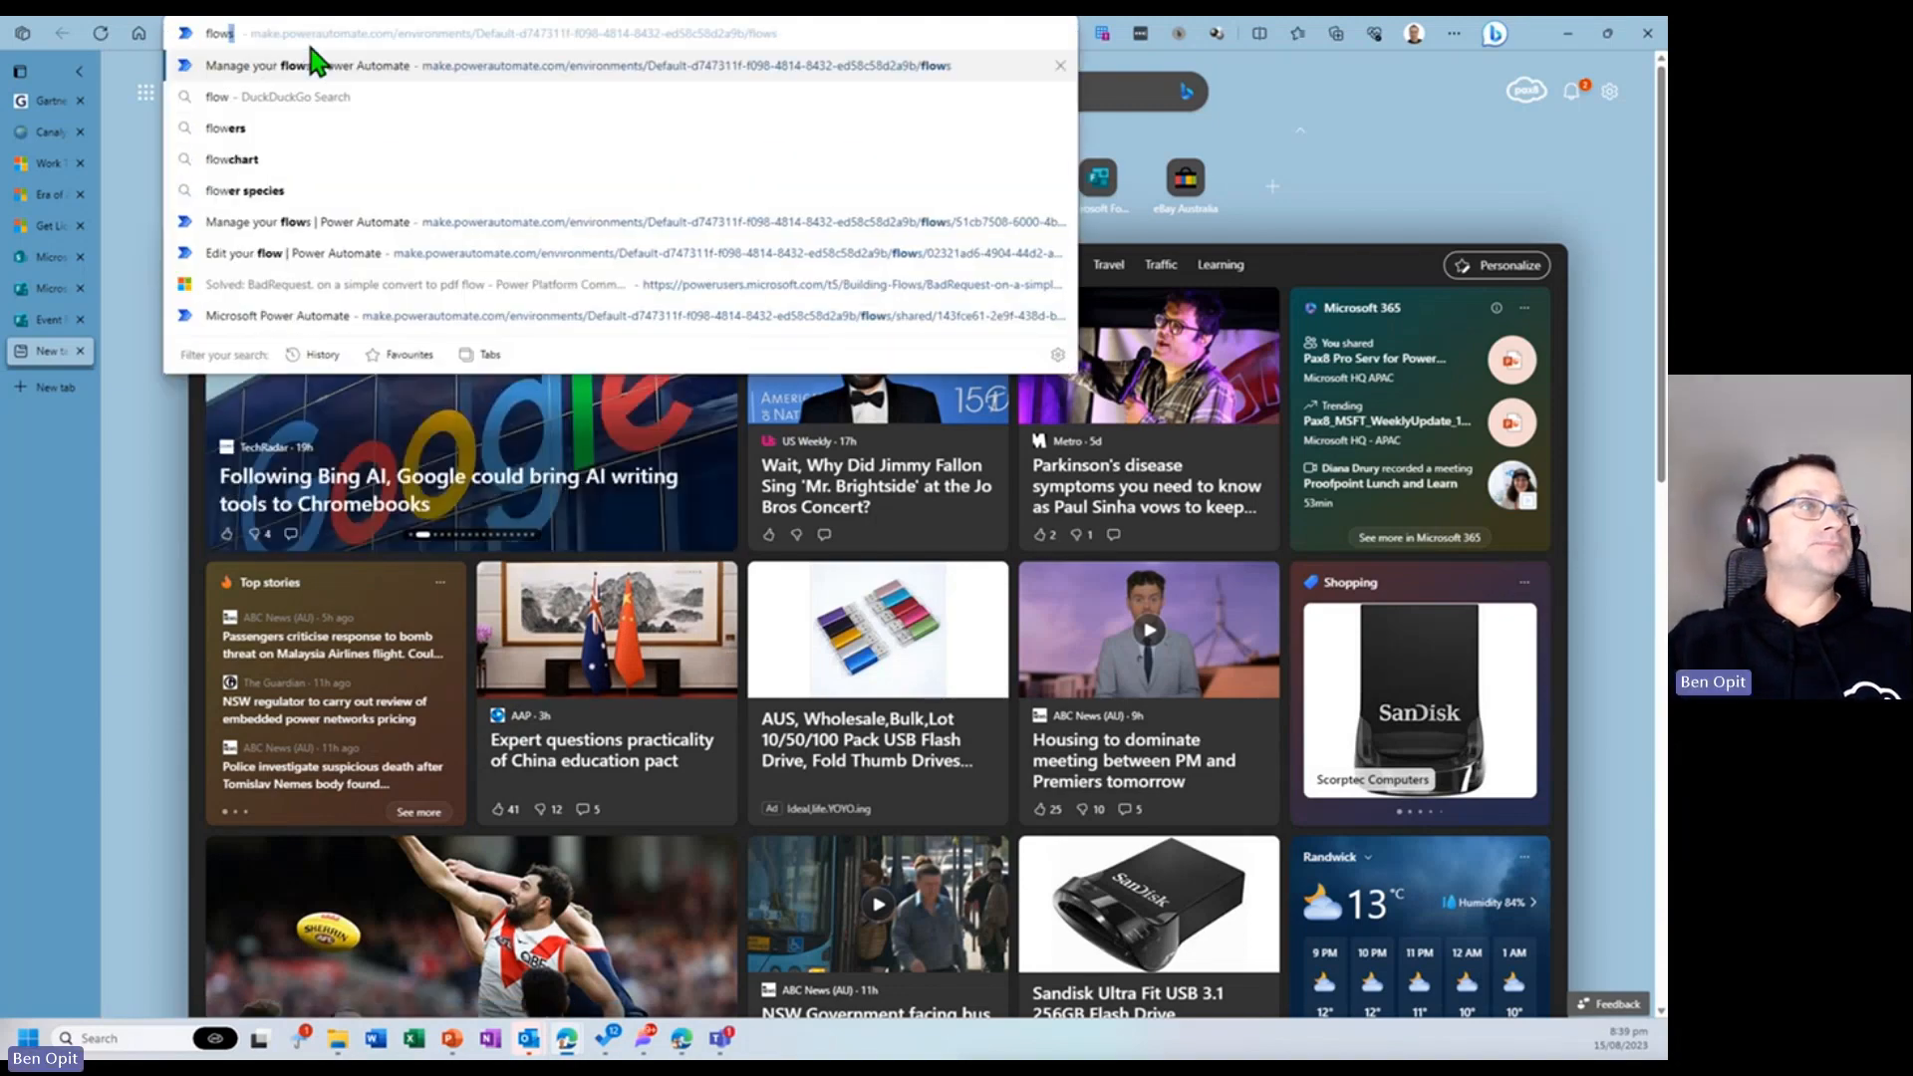
key("Down")
key("Down")
key("Down")
key("Down")
key("Down")
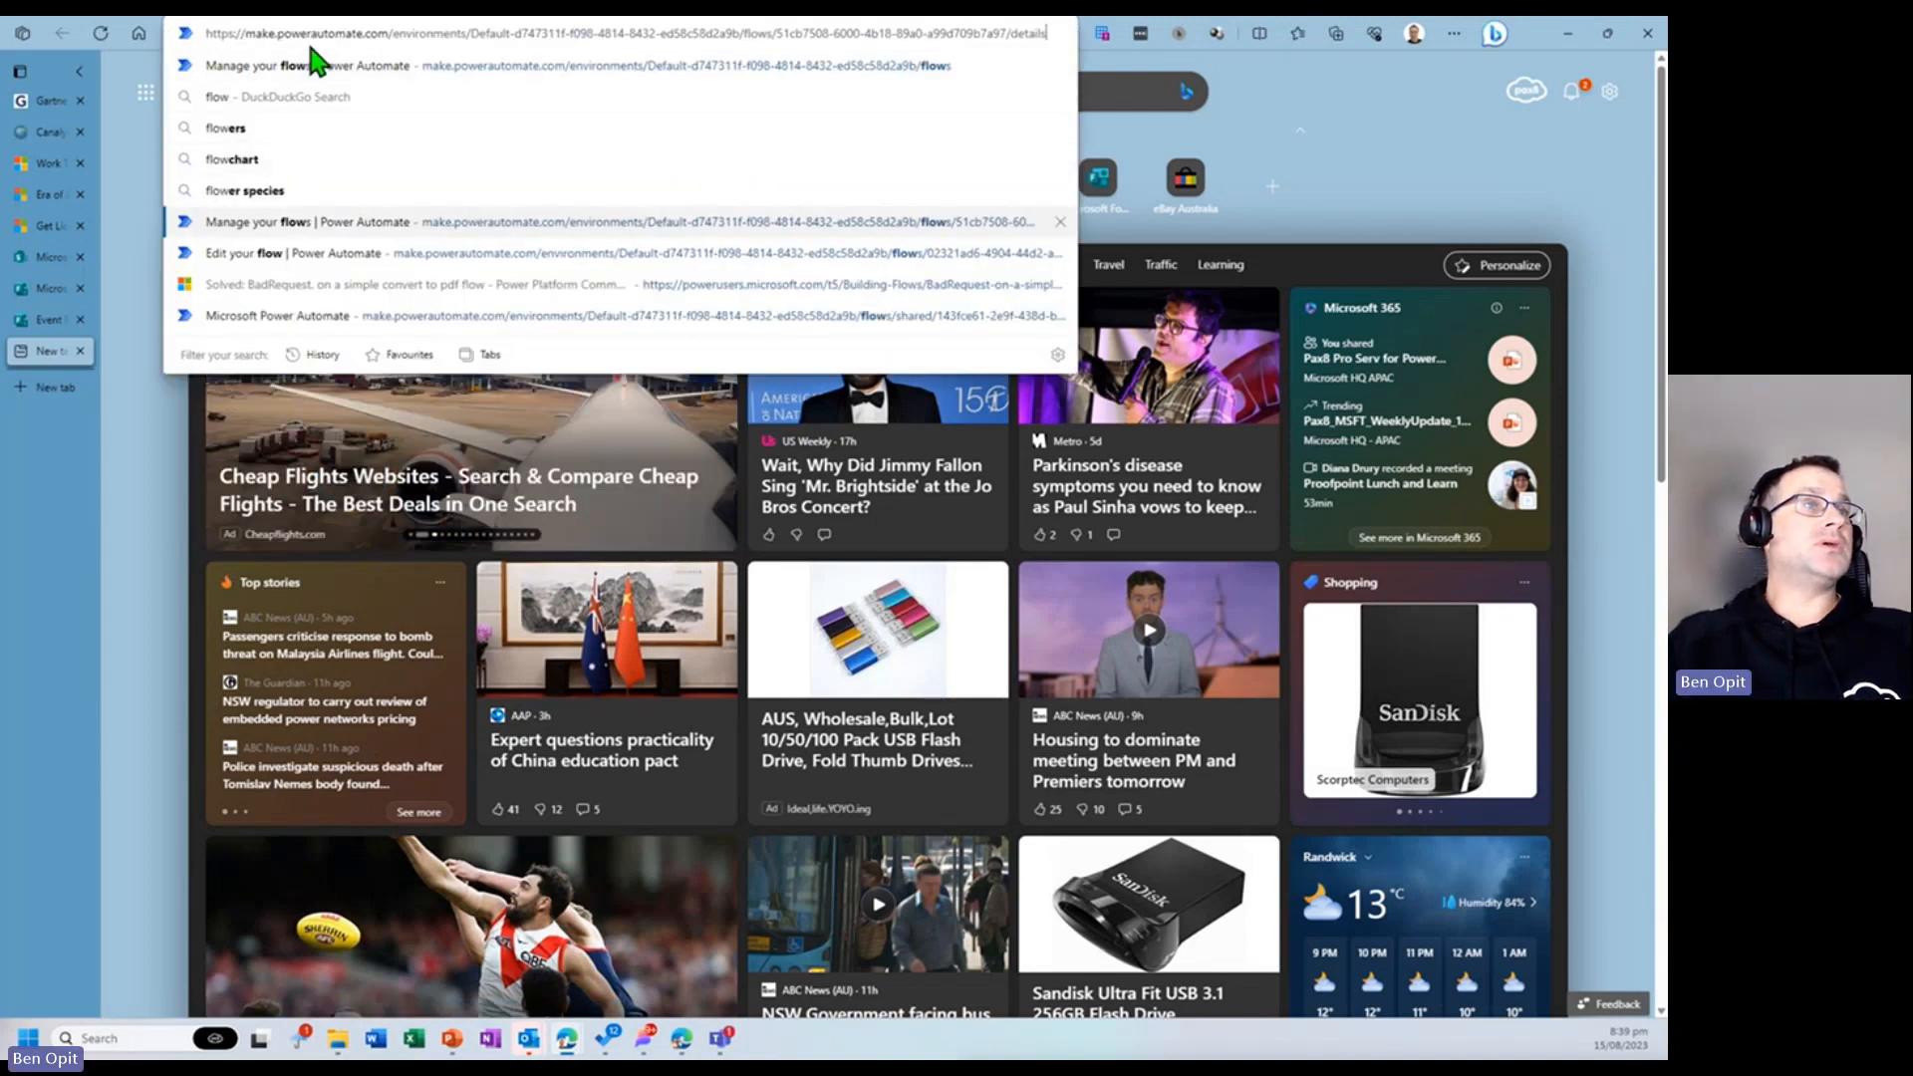
key("Return")
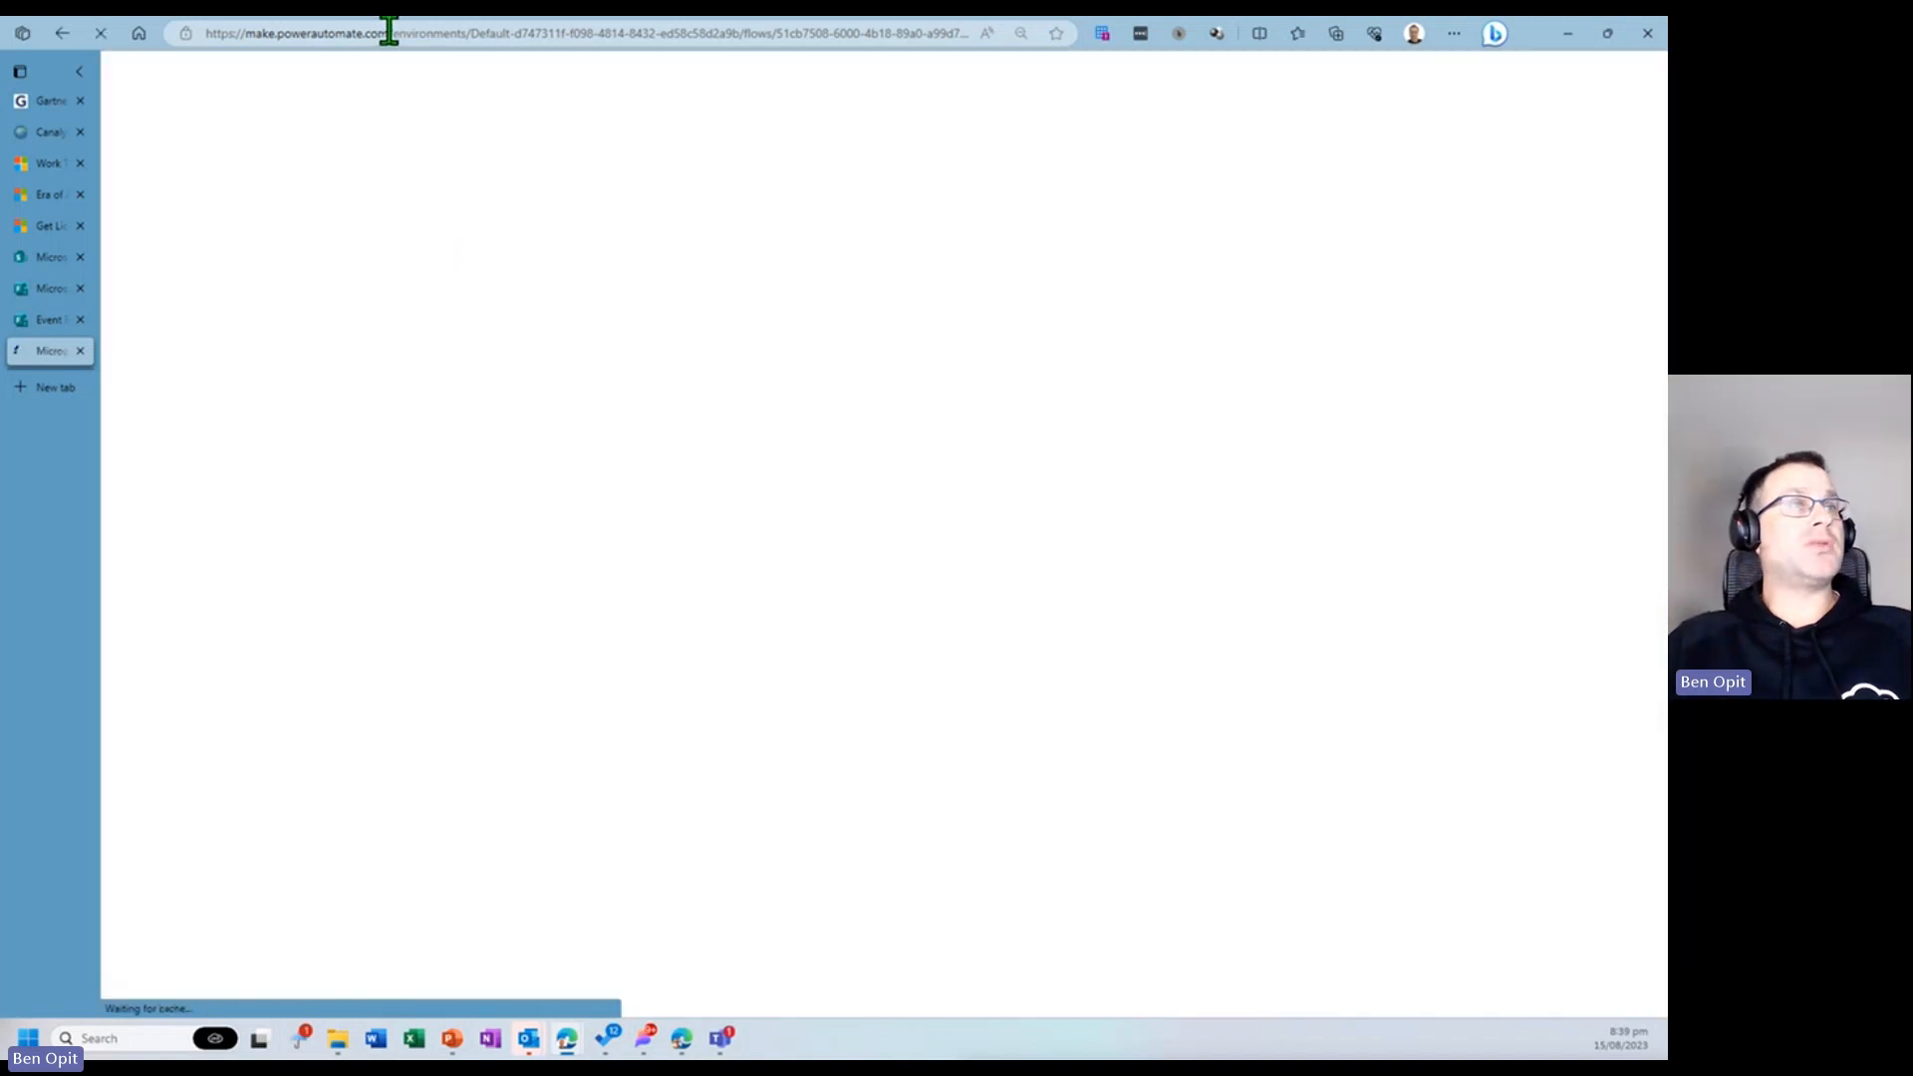
- Open make.powerapps.com in the same tab
left_click(389, 33)
key("BackSpace")
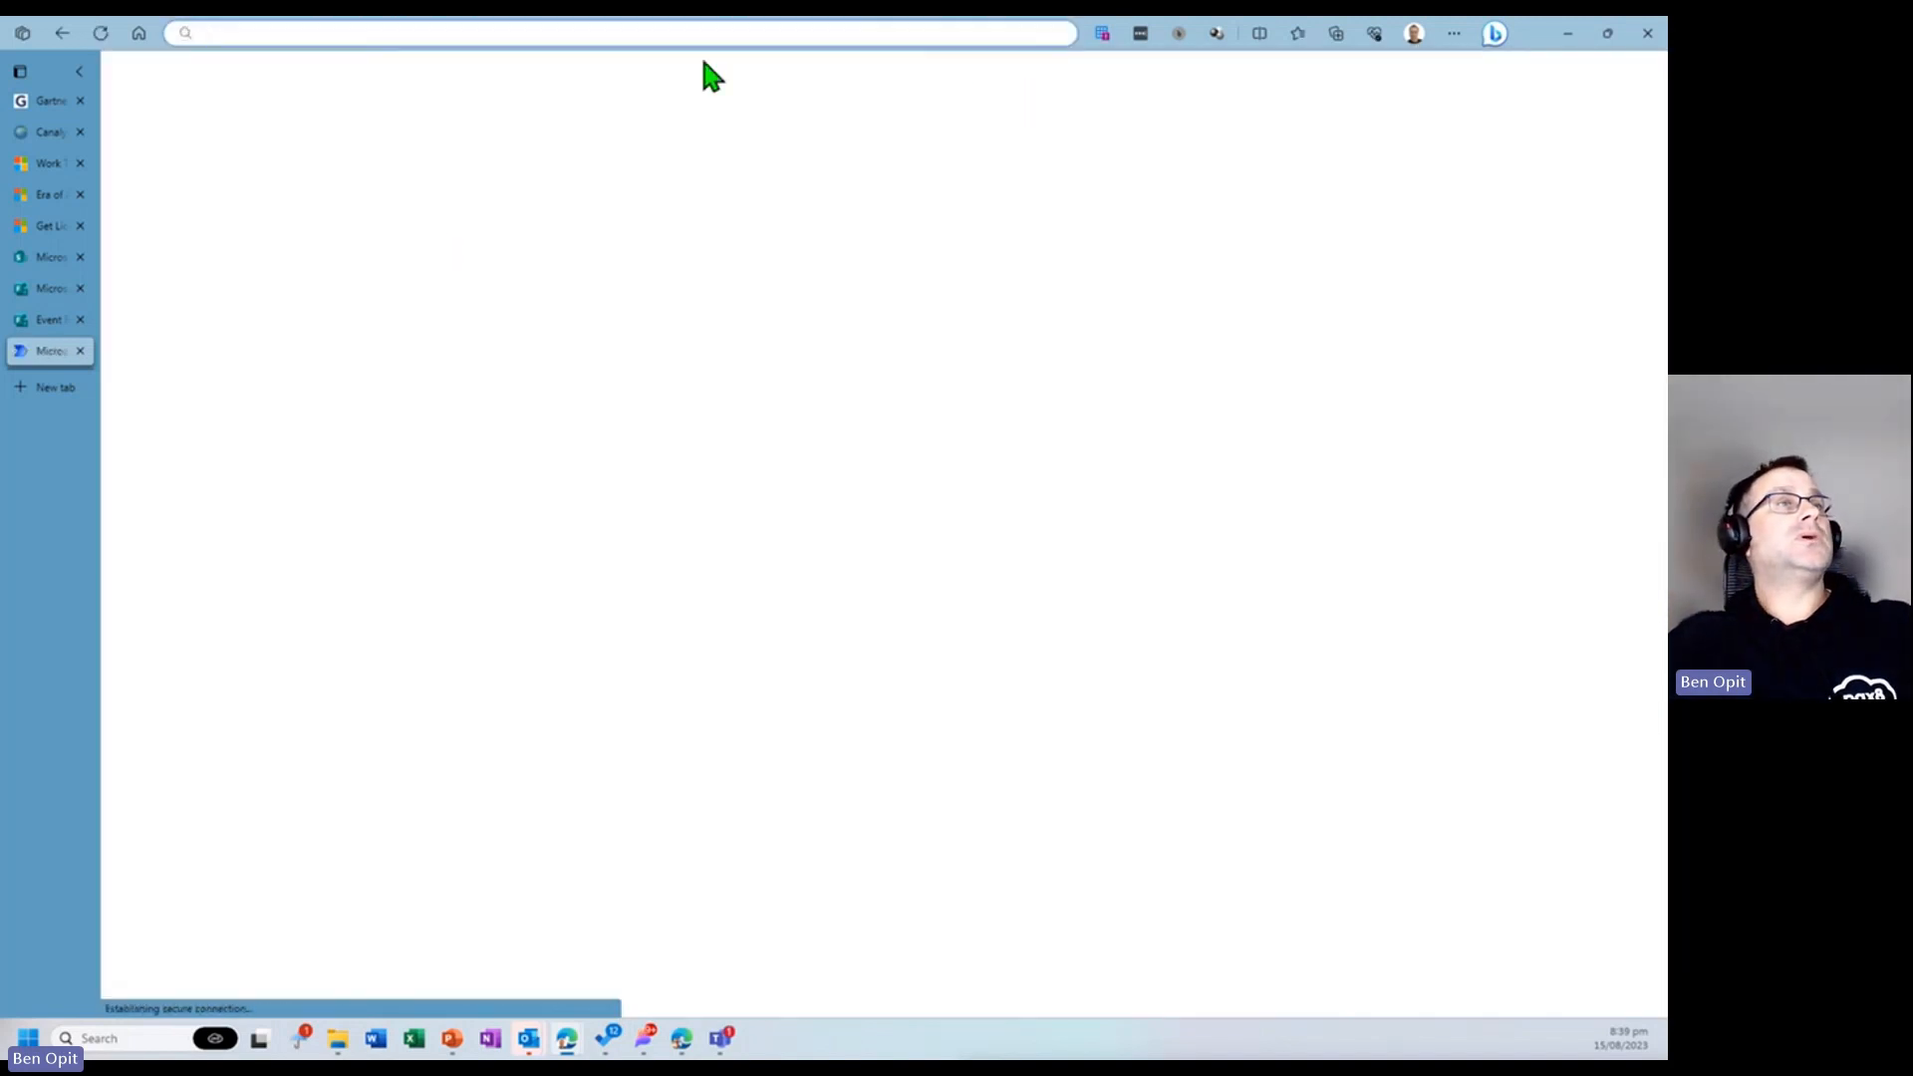
type("make.powerapps.com")
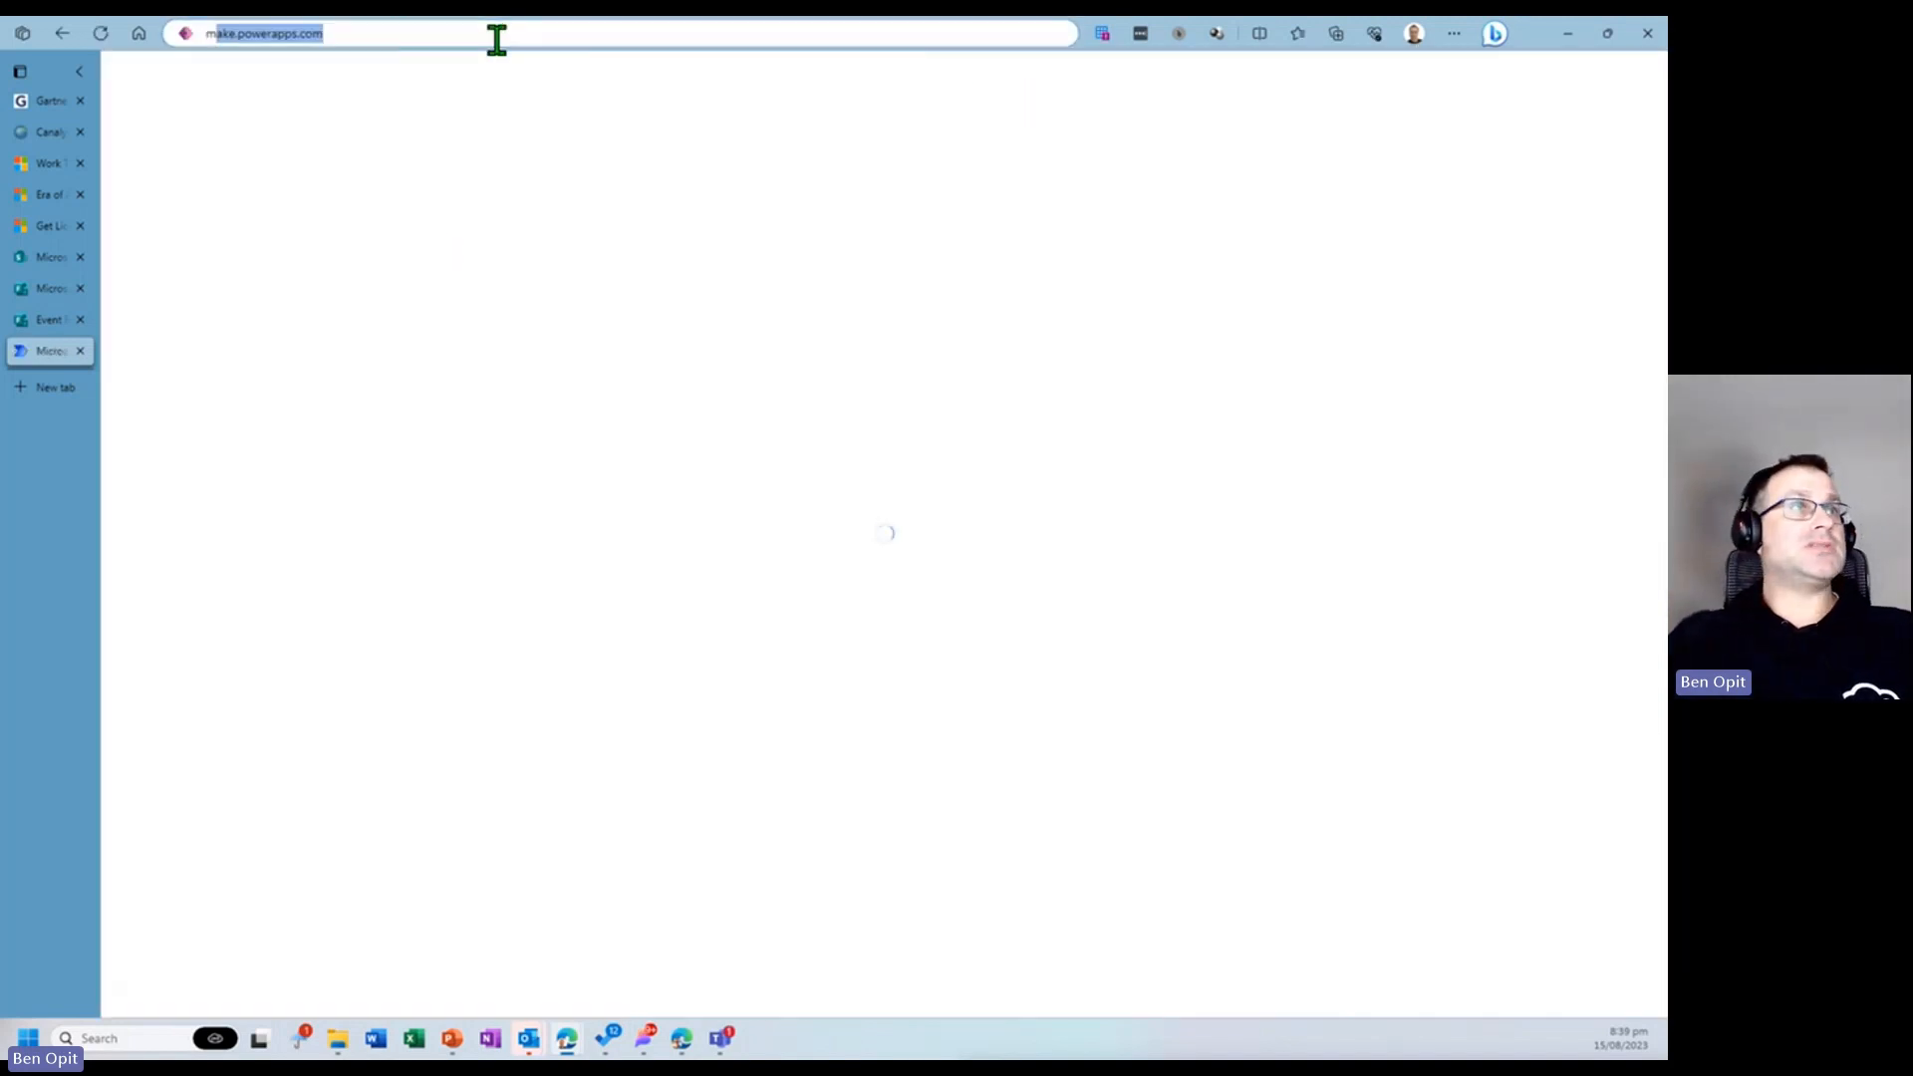
key("Return")
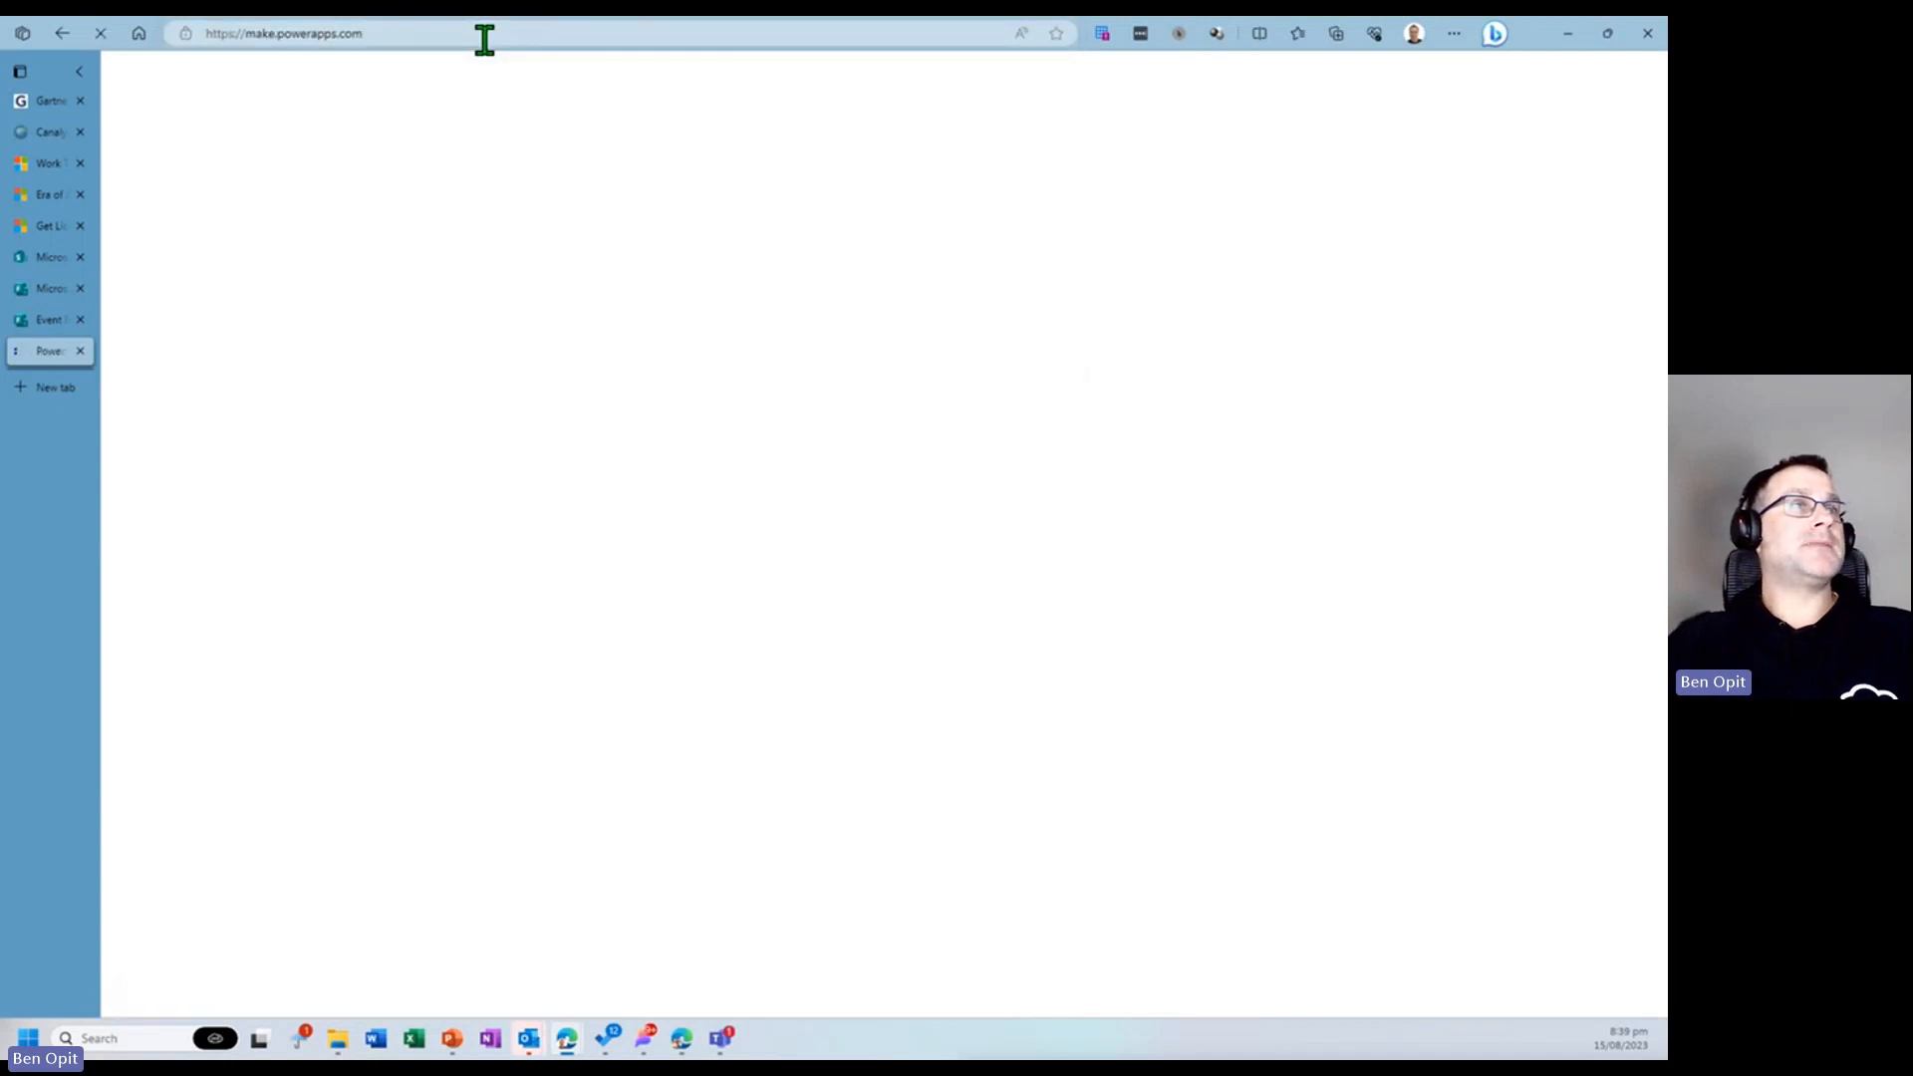
- Trim a Power Automate environment address back to the environment and open the Power Automate home page
left_click(484, 34)
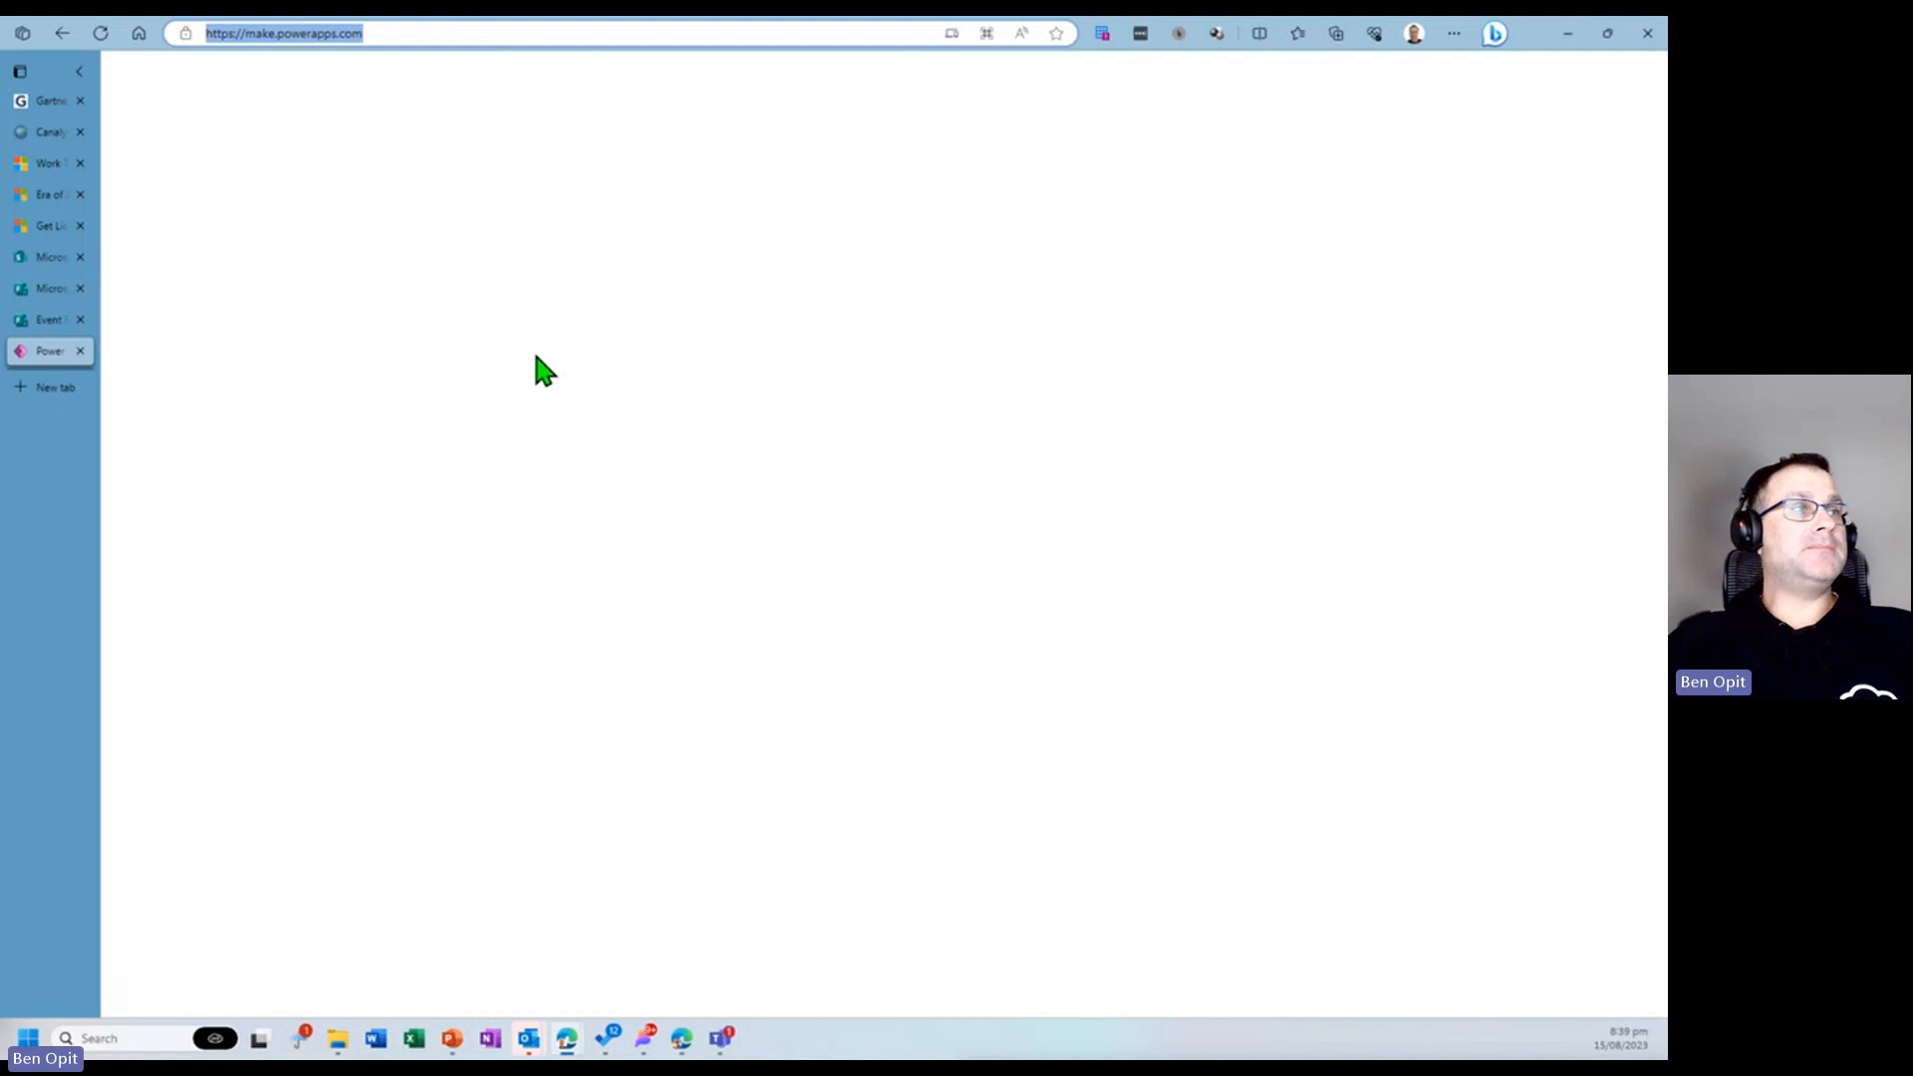
type("ma")
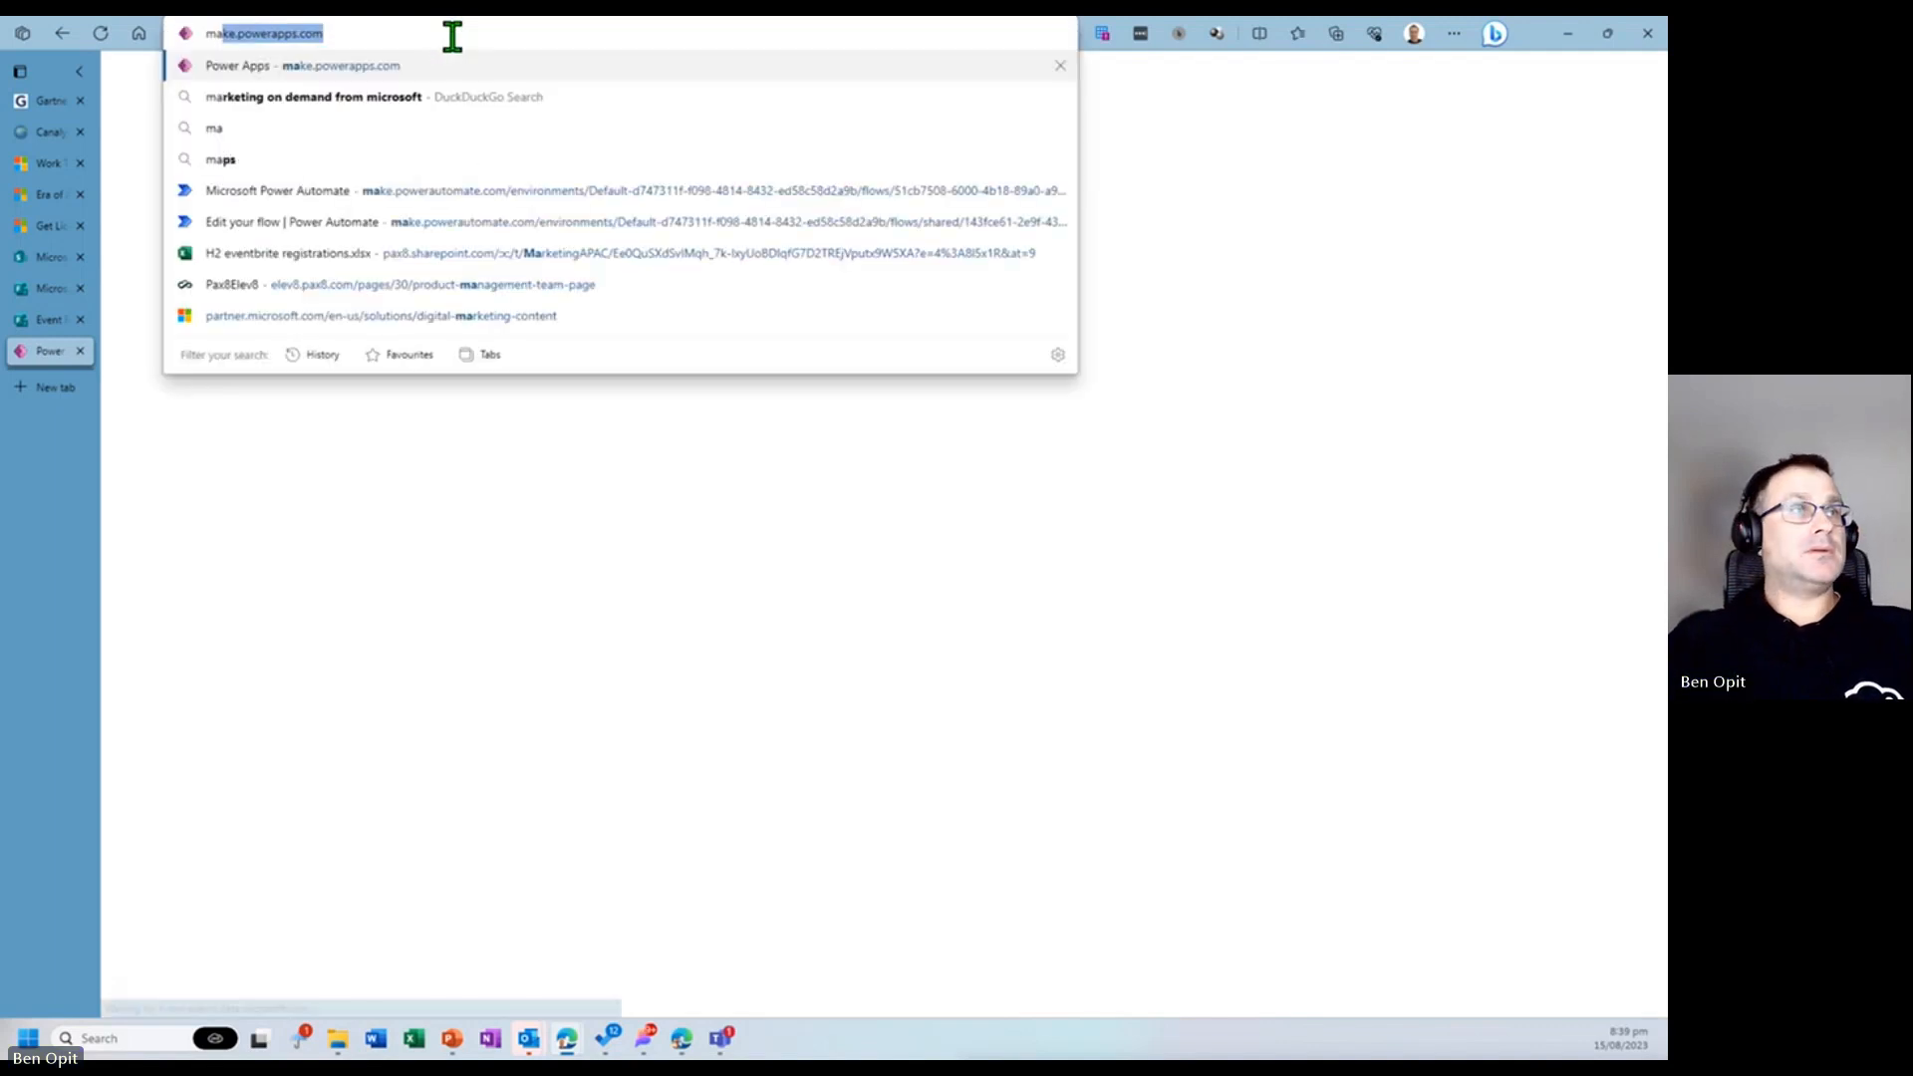
key("Down")
key("Down")
key("Down")
key("Down")
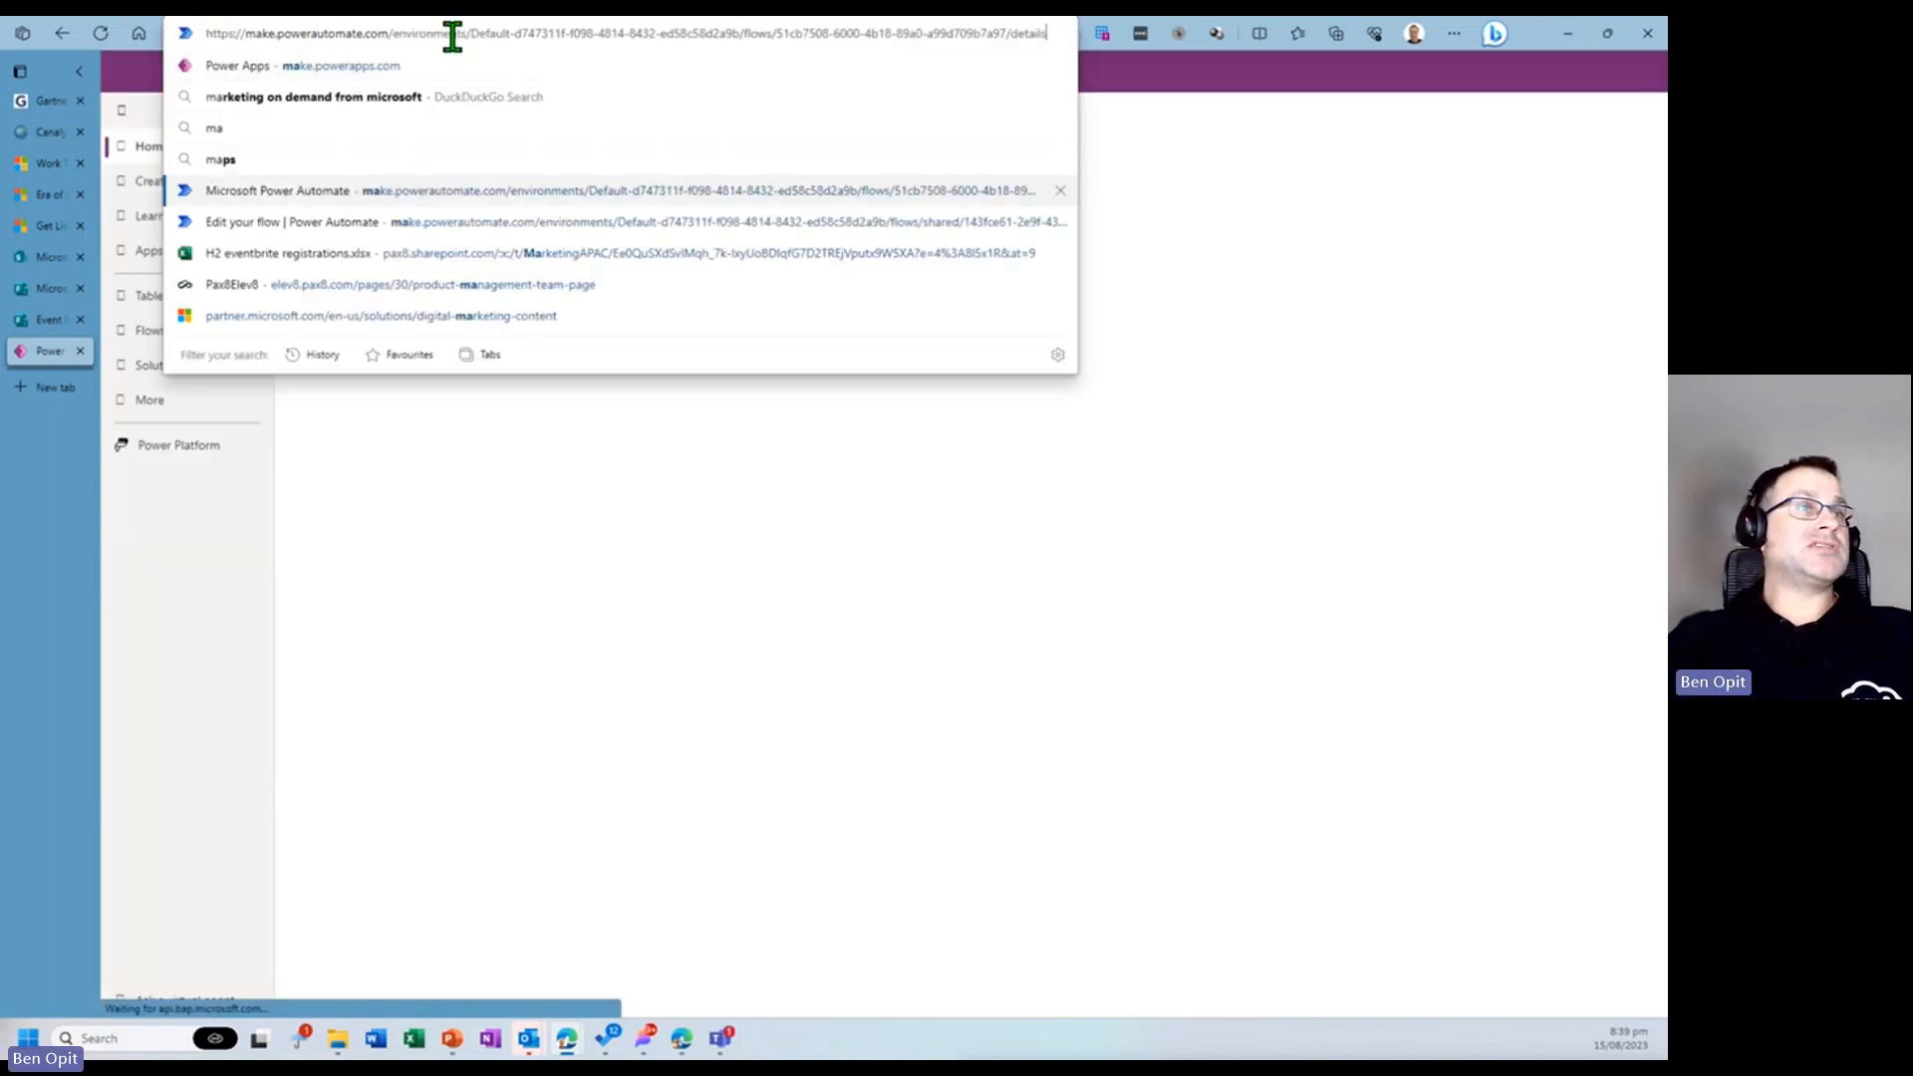
key("BackSpace")
key("BackSpace")
key("BackSpace")
key("BackSpace")
key("BackSpace")
key("BackSpace")
key("BackSpace")
key("BackSpace")
key("BackSpace")
key("BackSpace")
key("BackSpace")
key("BackSpace")
key("BackSpace")
key("BackSpace")
key("BackSpace")
key("BackSpace")
key("BackSpace")
key("BackSpace")
key("BackSpace")
key("BackSpace")
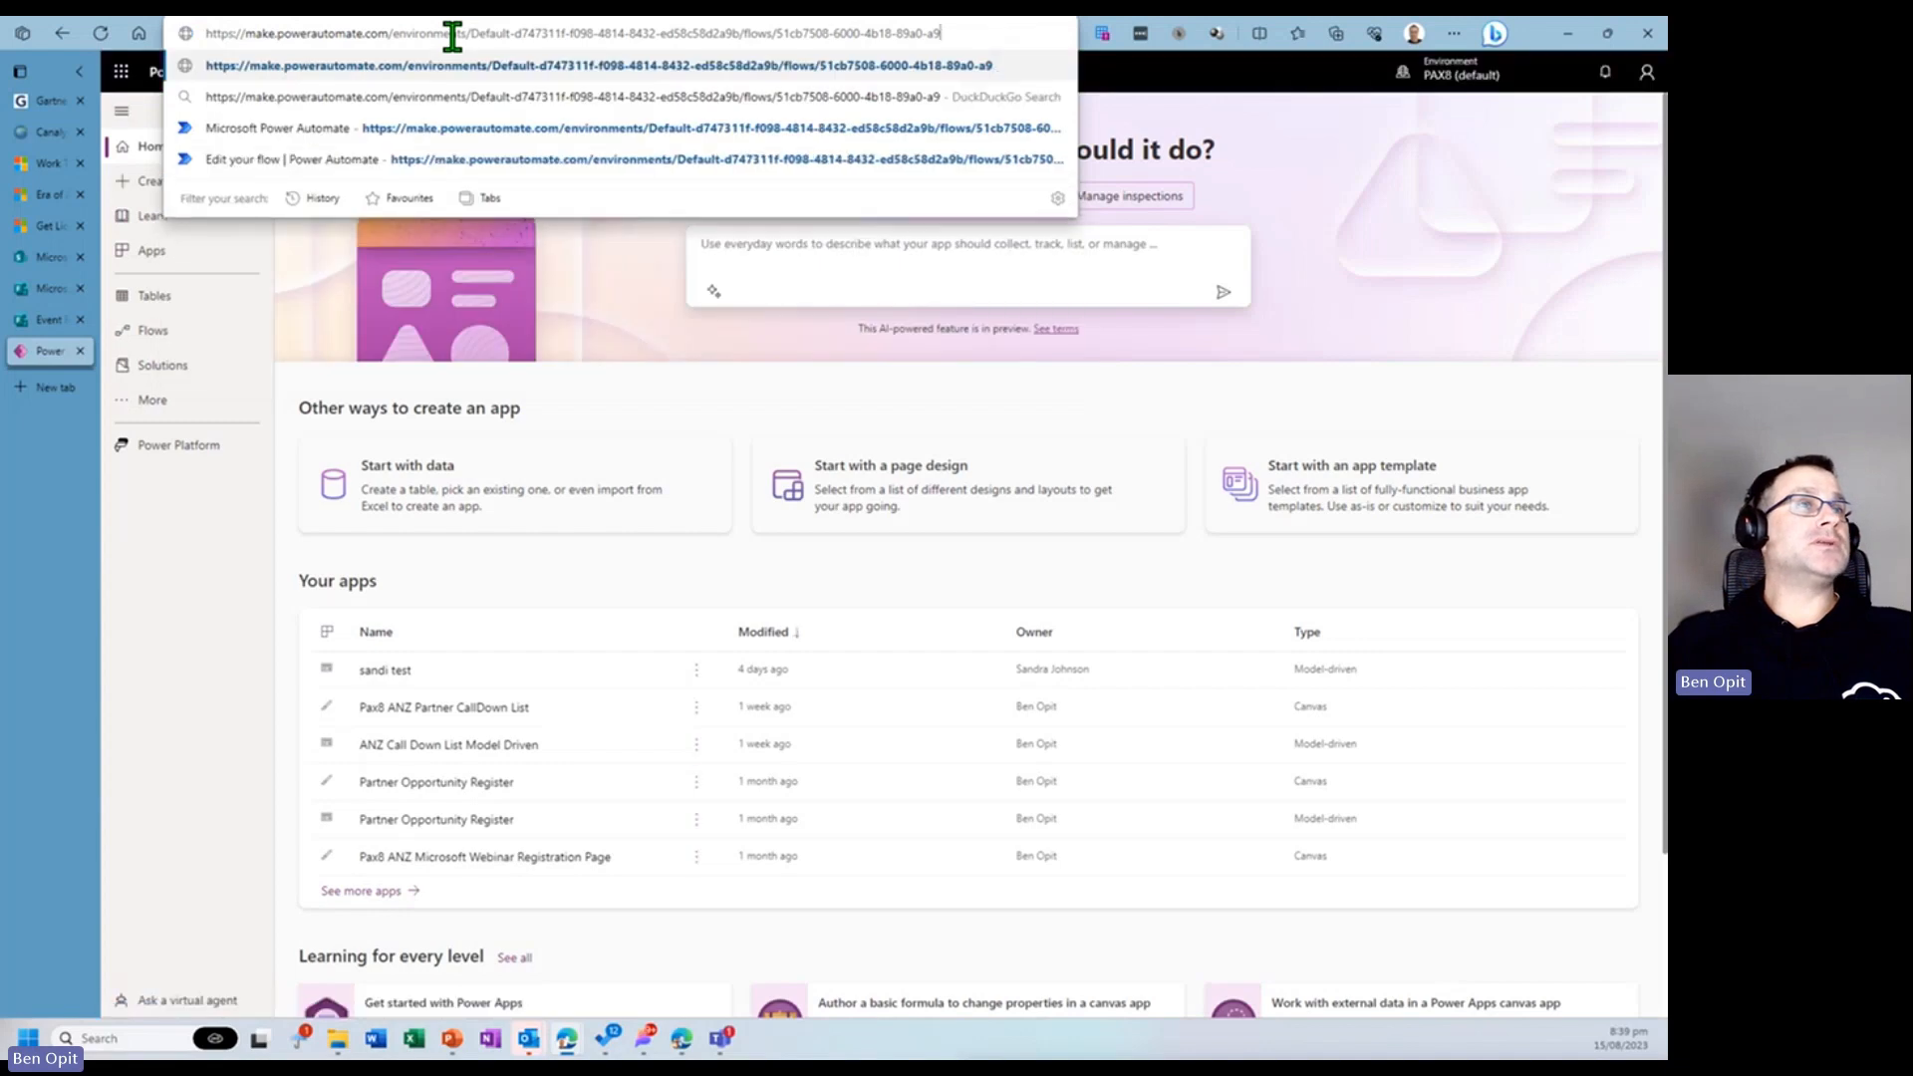
key("BackSpace")
key("BackSpace")
key("BackSpace")
key("BackSpace")
key("BackSpace")
key("BackSpace")
key("BackSpace")
key("BackSpace")
key("BackSpace")
key("BackSpace")
key("BackSpace")
key("BackSpace")
key("BackSpace")
key("BackSpace")
key("BackSpace")
key("BackSpace")
key("BackSpace")
key("BackSpace")
key("BackSpace")
key("BackSpace")
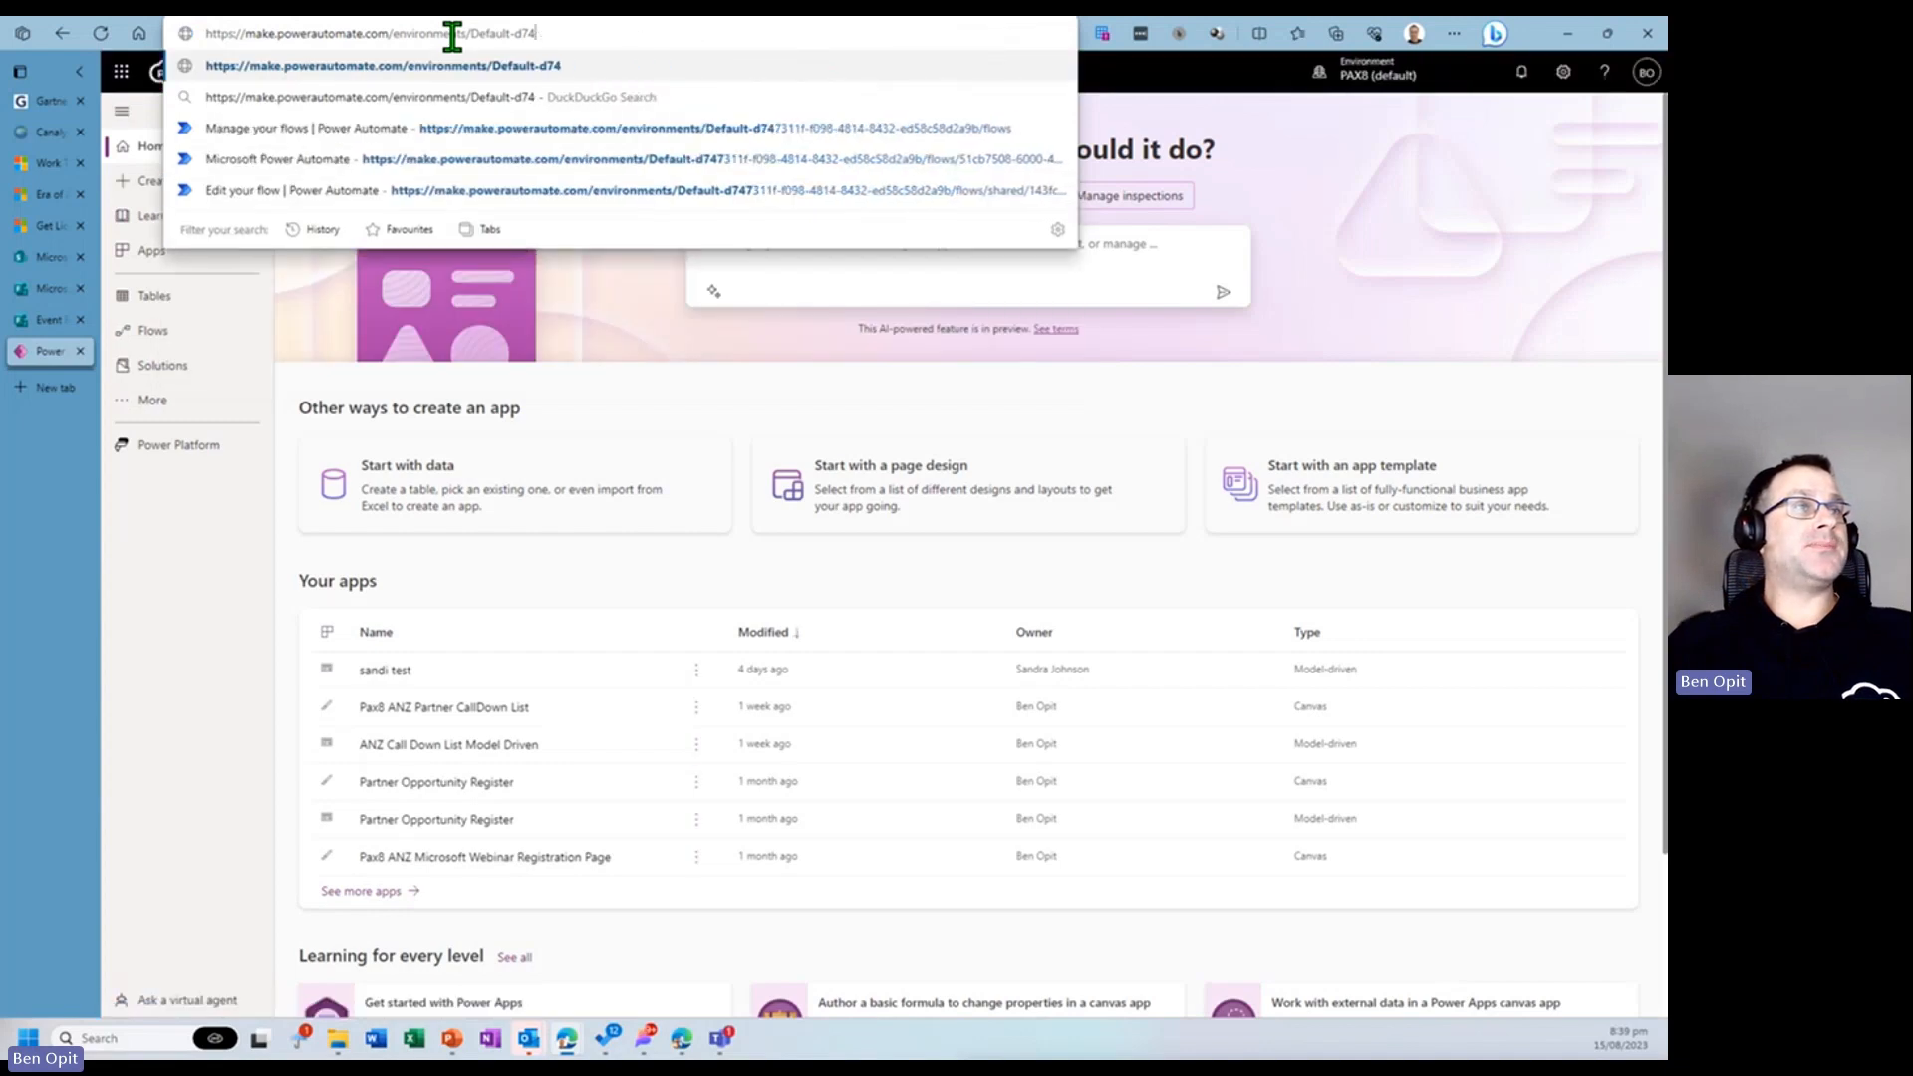
key("BackSpace")
key("BackSpace")
key("BackSpace")
key("BackSpace")
key("BackSpace")
key("BackSpace")
key("BackSpace")
key("BackSpace")
key("BackSpace")
key("BackSpace")
key("BackSpace")
key("BackSpace")
key("BackSpace")
key("BackSpace")
key("BackSpace")
key("BackSpace")
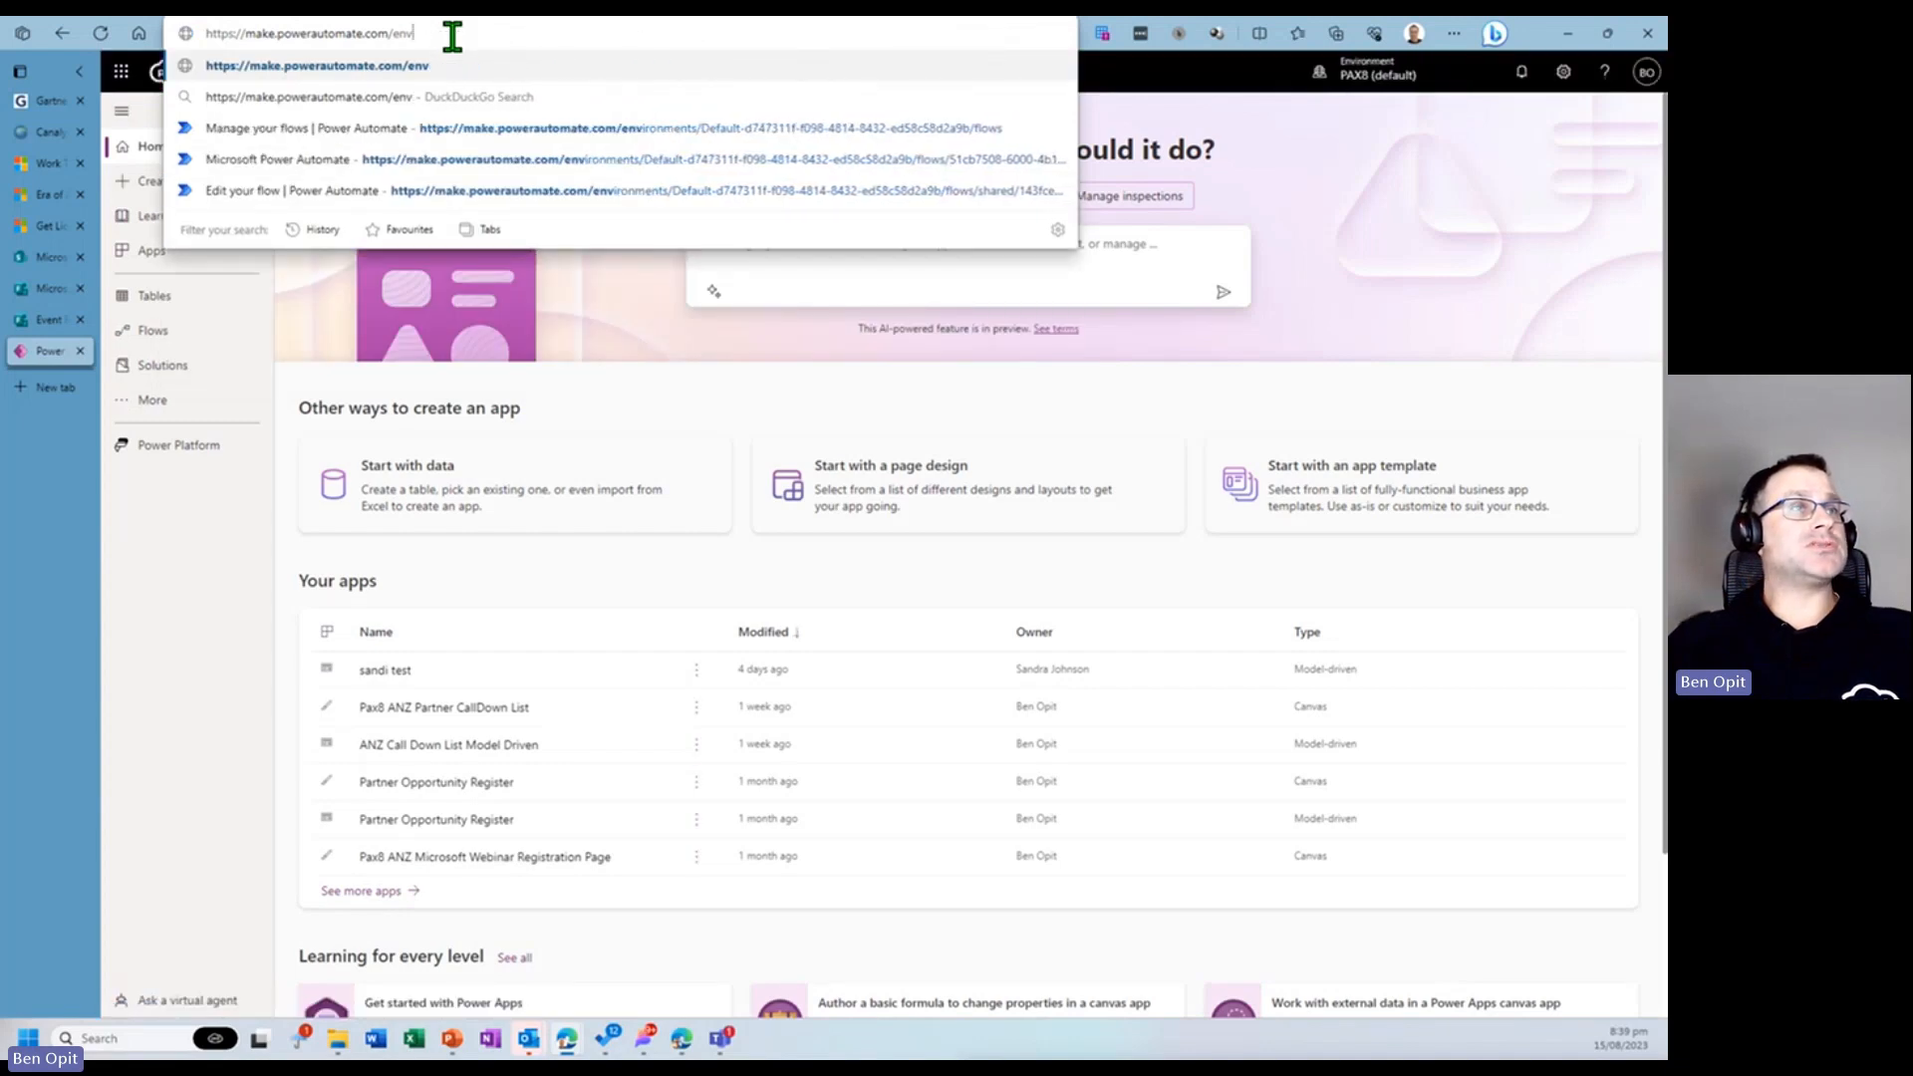
key("Return")
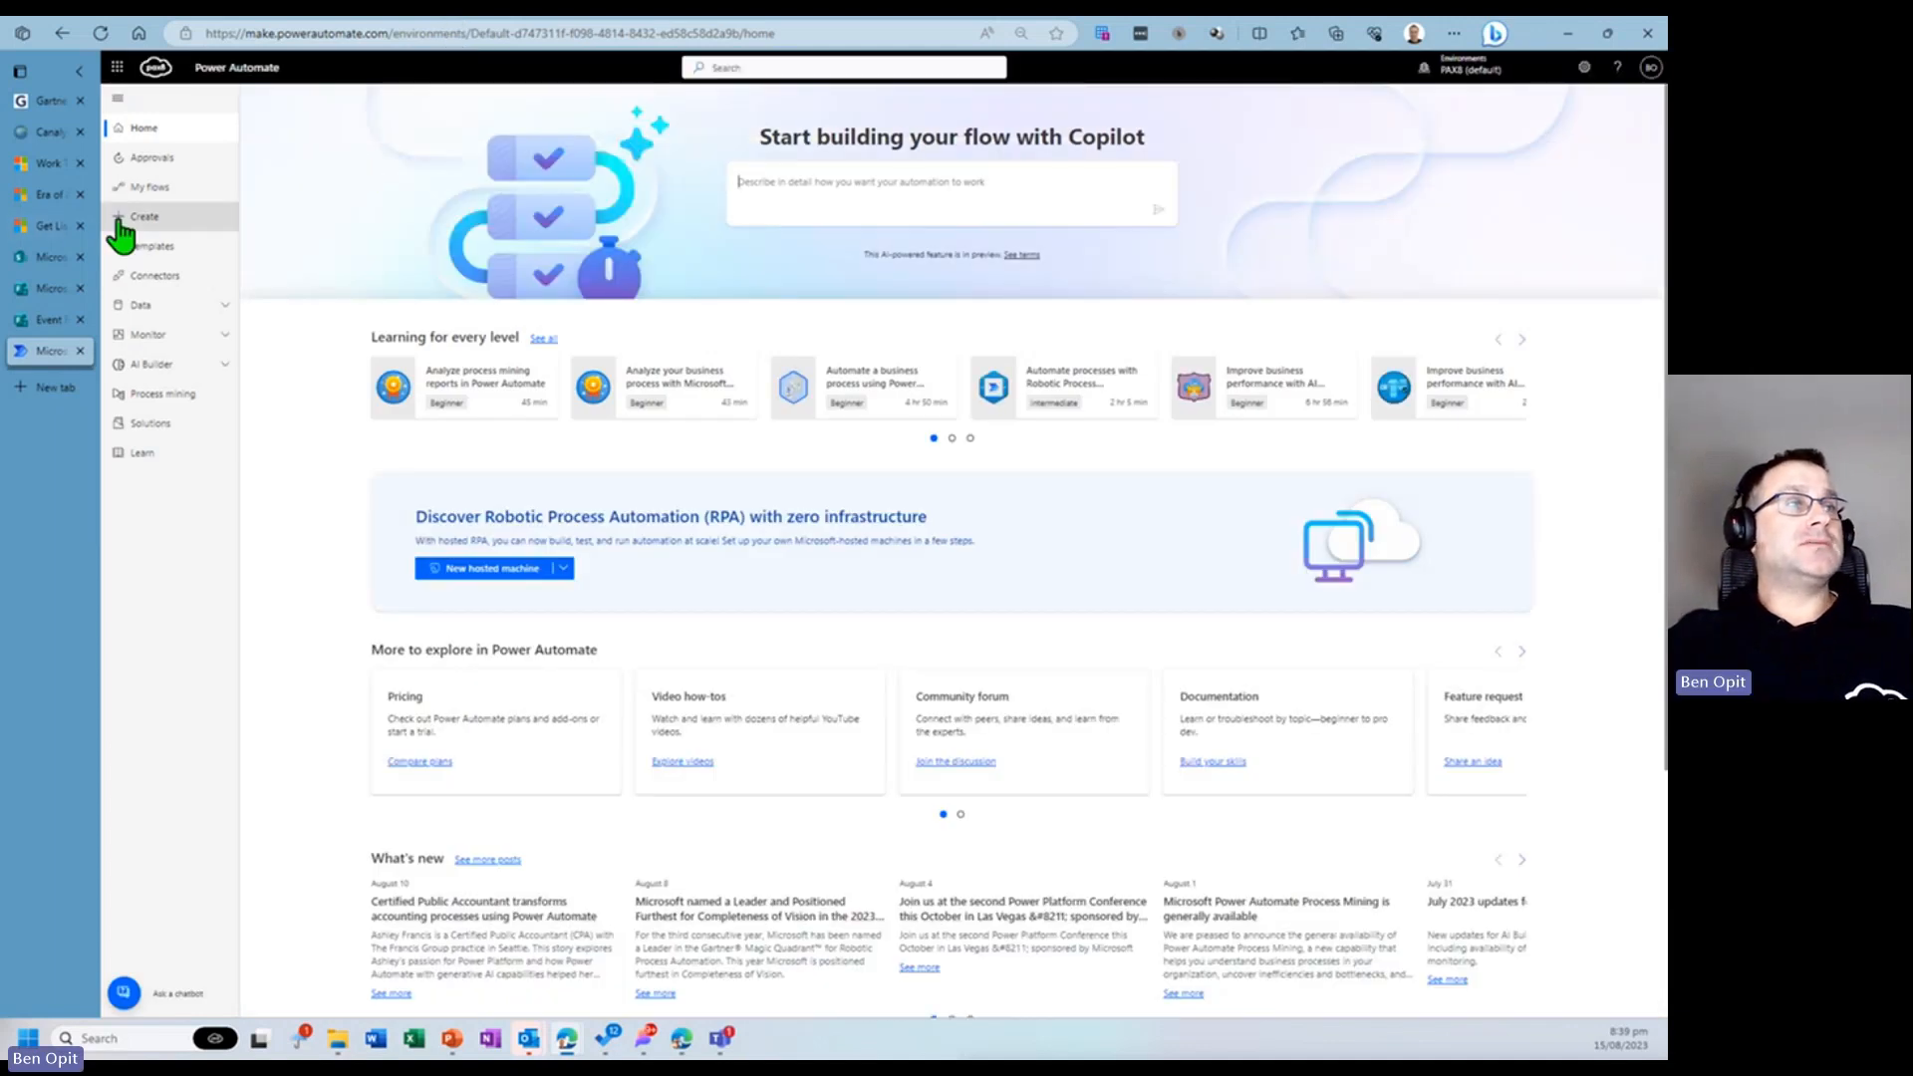
- Start building a new automated cloud flow from the My flows list
left_click(143, 229)
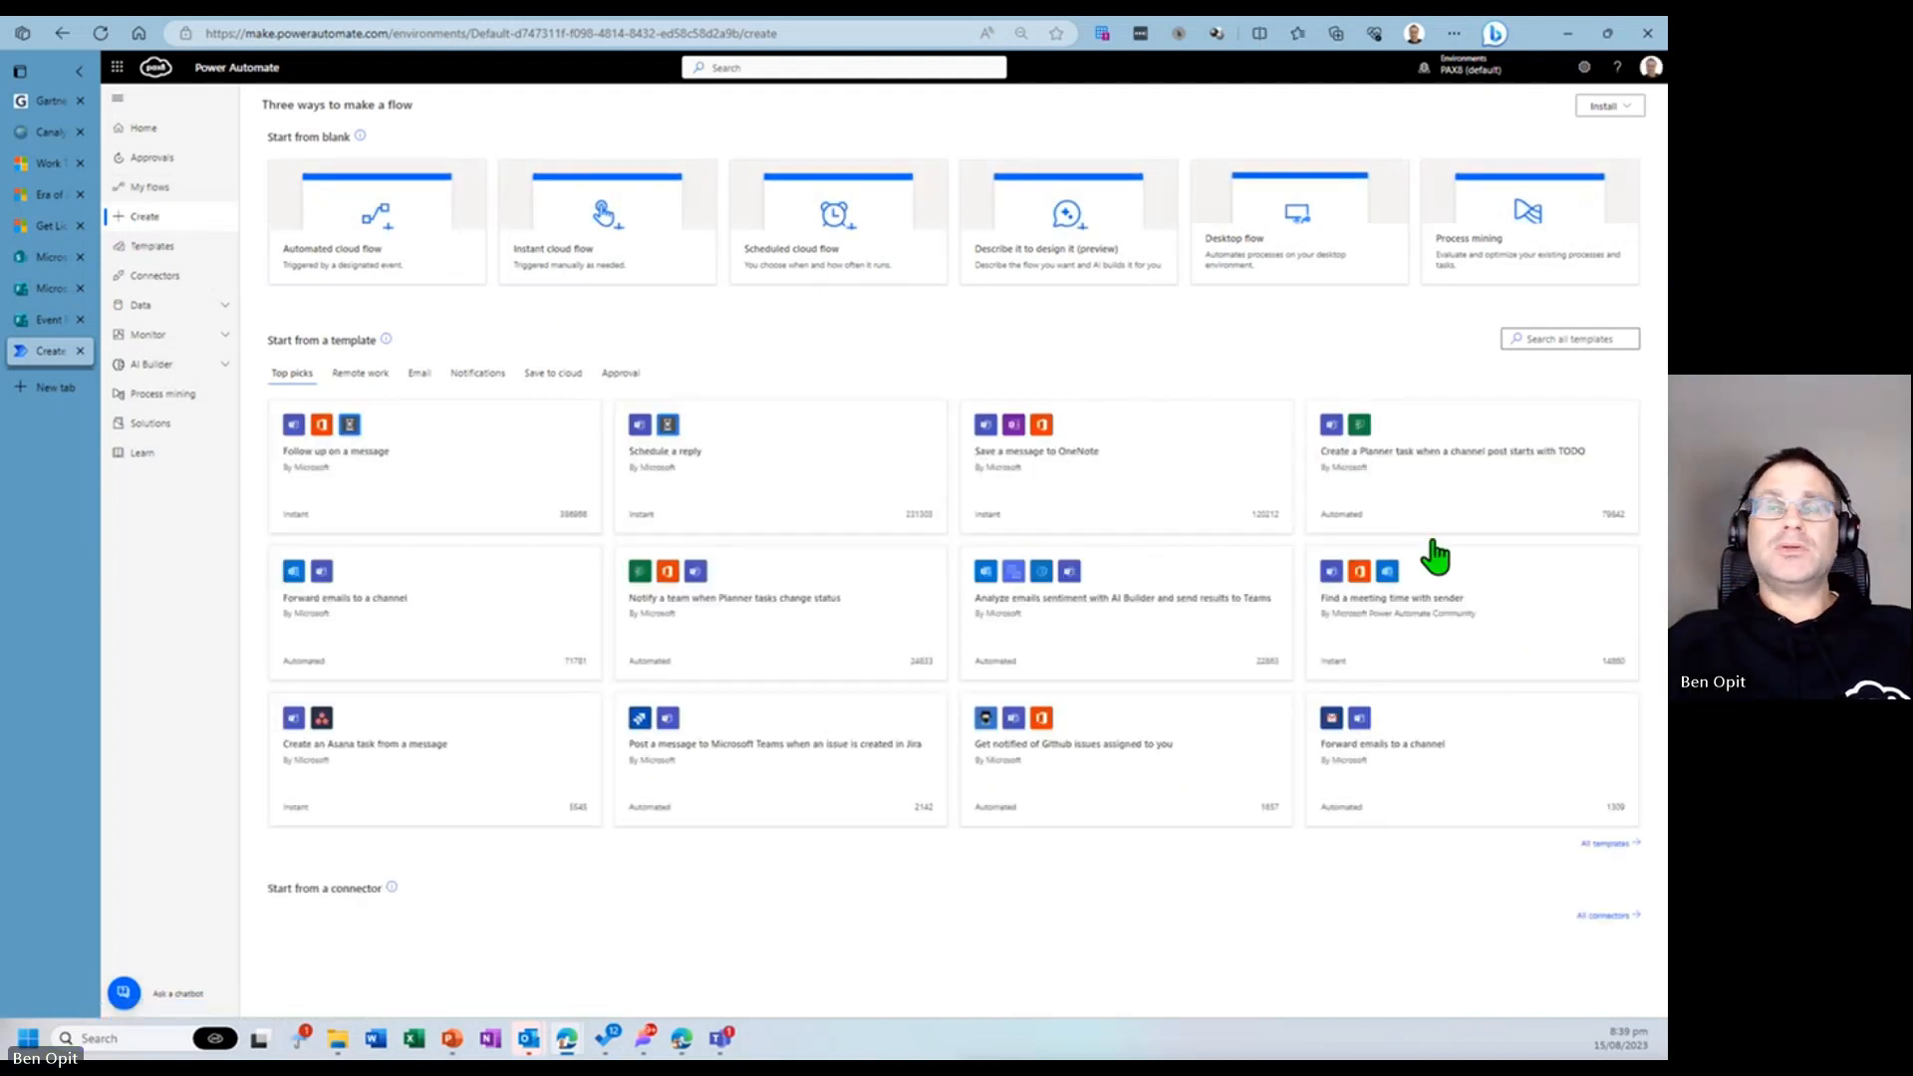
left_click(159, 189)
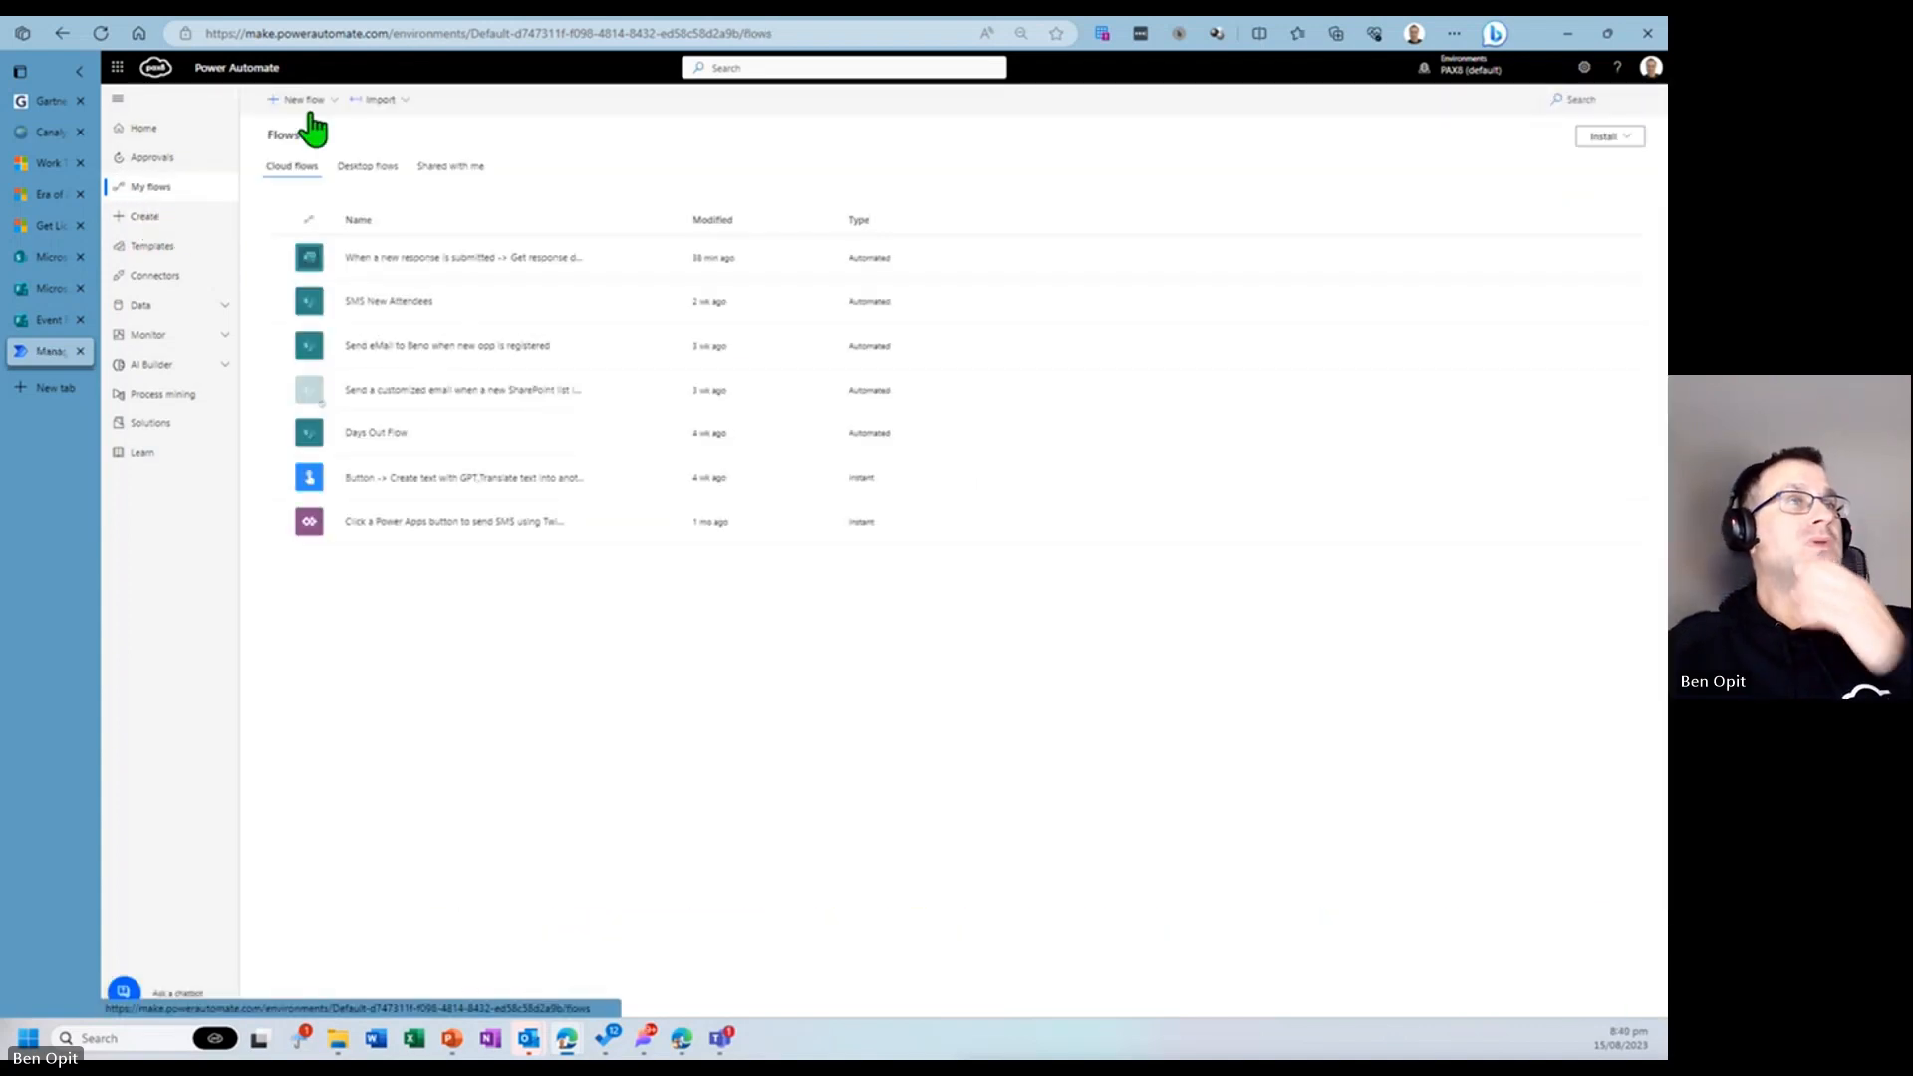
left_click(302, 100)
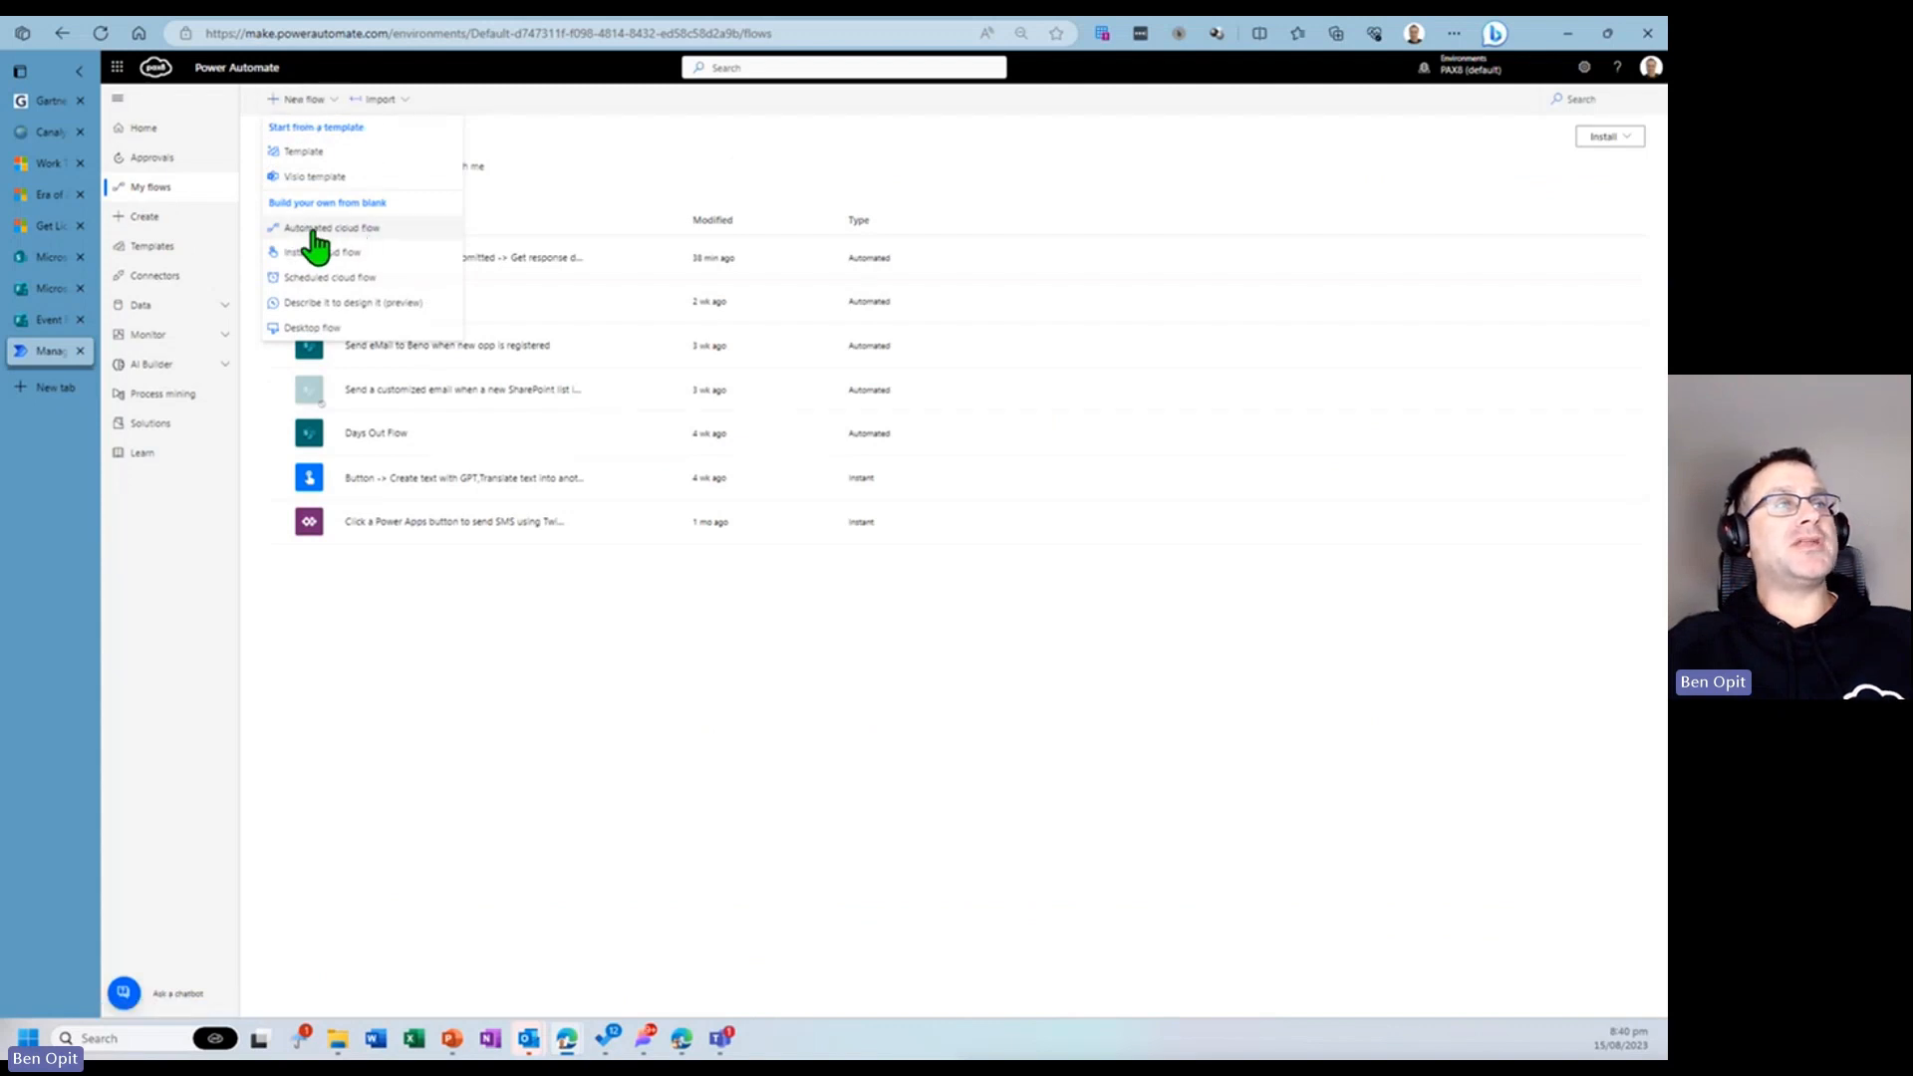
left_click(396, 233)
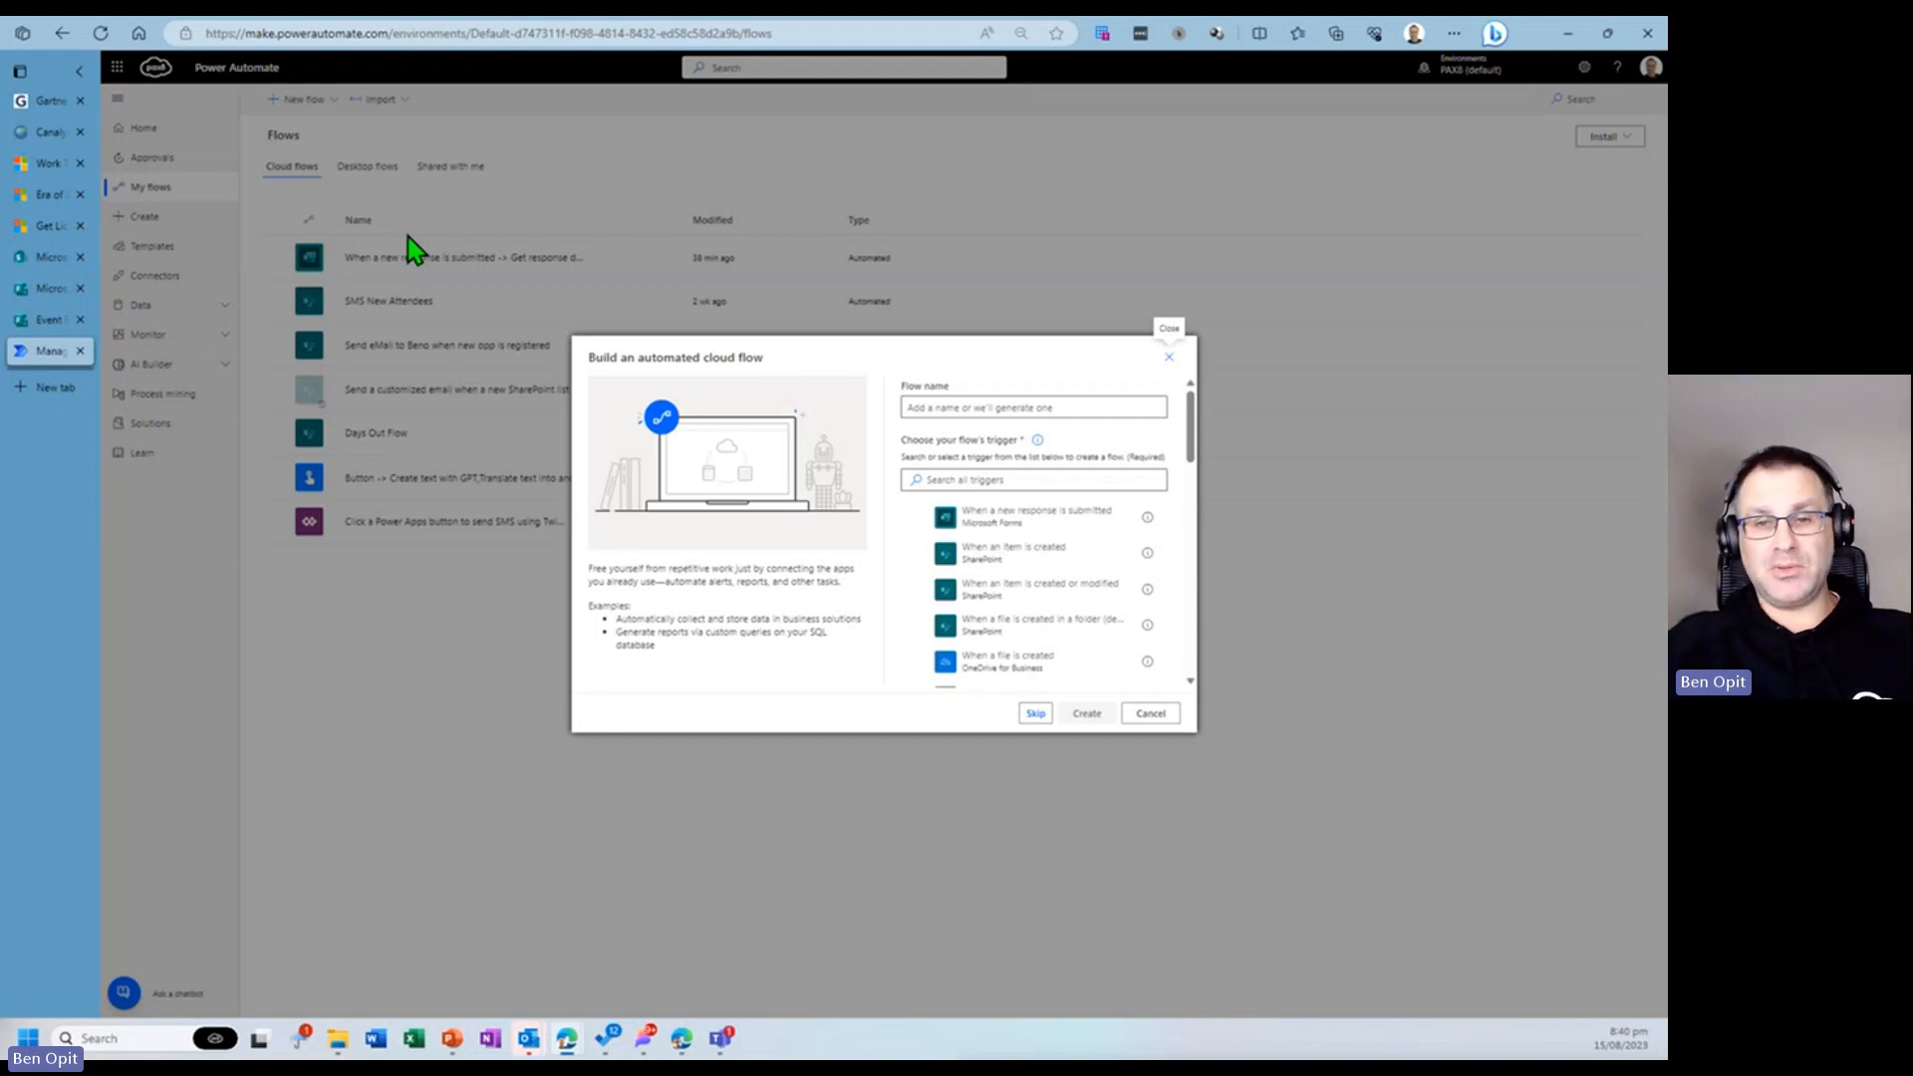
- Name the flow Participants Certificates, choose the Microsoft Forms 'When a new response is submitted' trigger, and create the flow
left_click(967, 409)
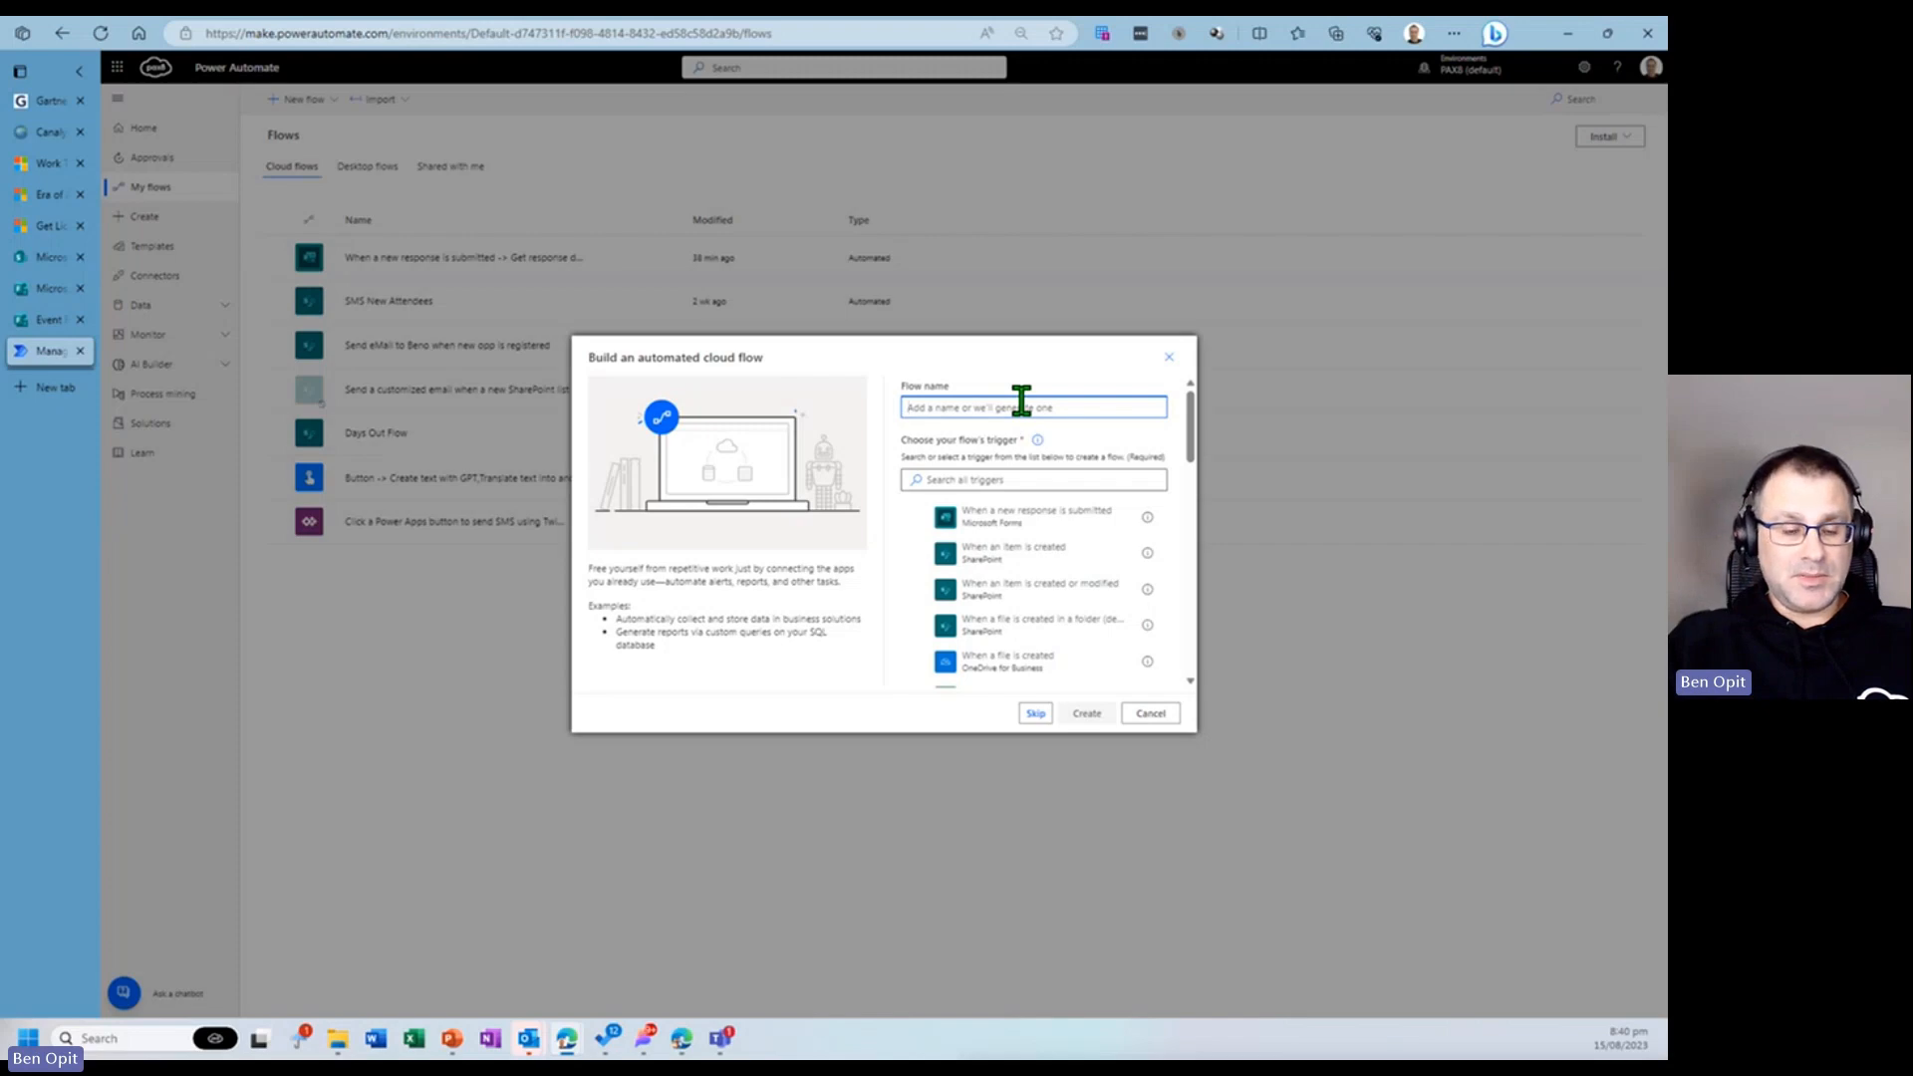
type("Cert")
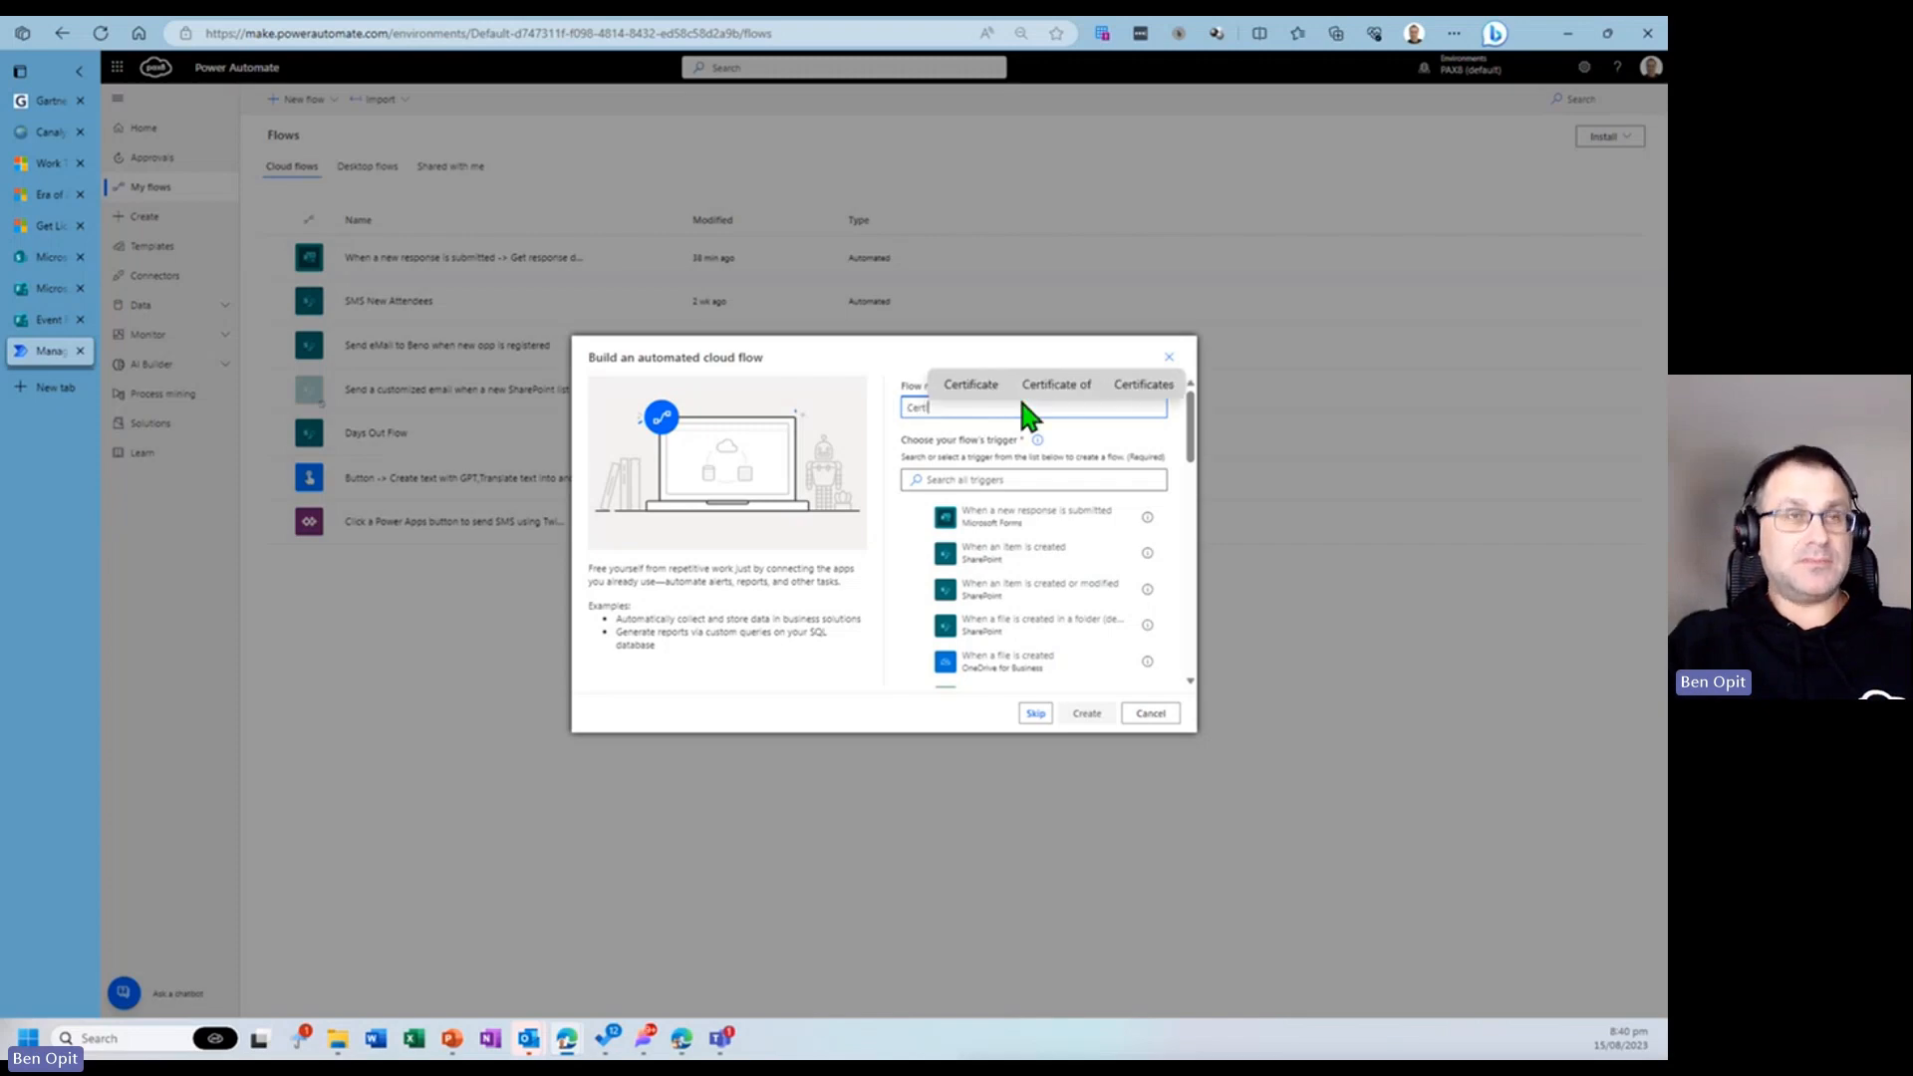
key("BackSpace")
key("BackSpace")
type("Pa")
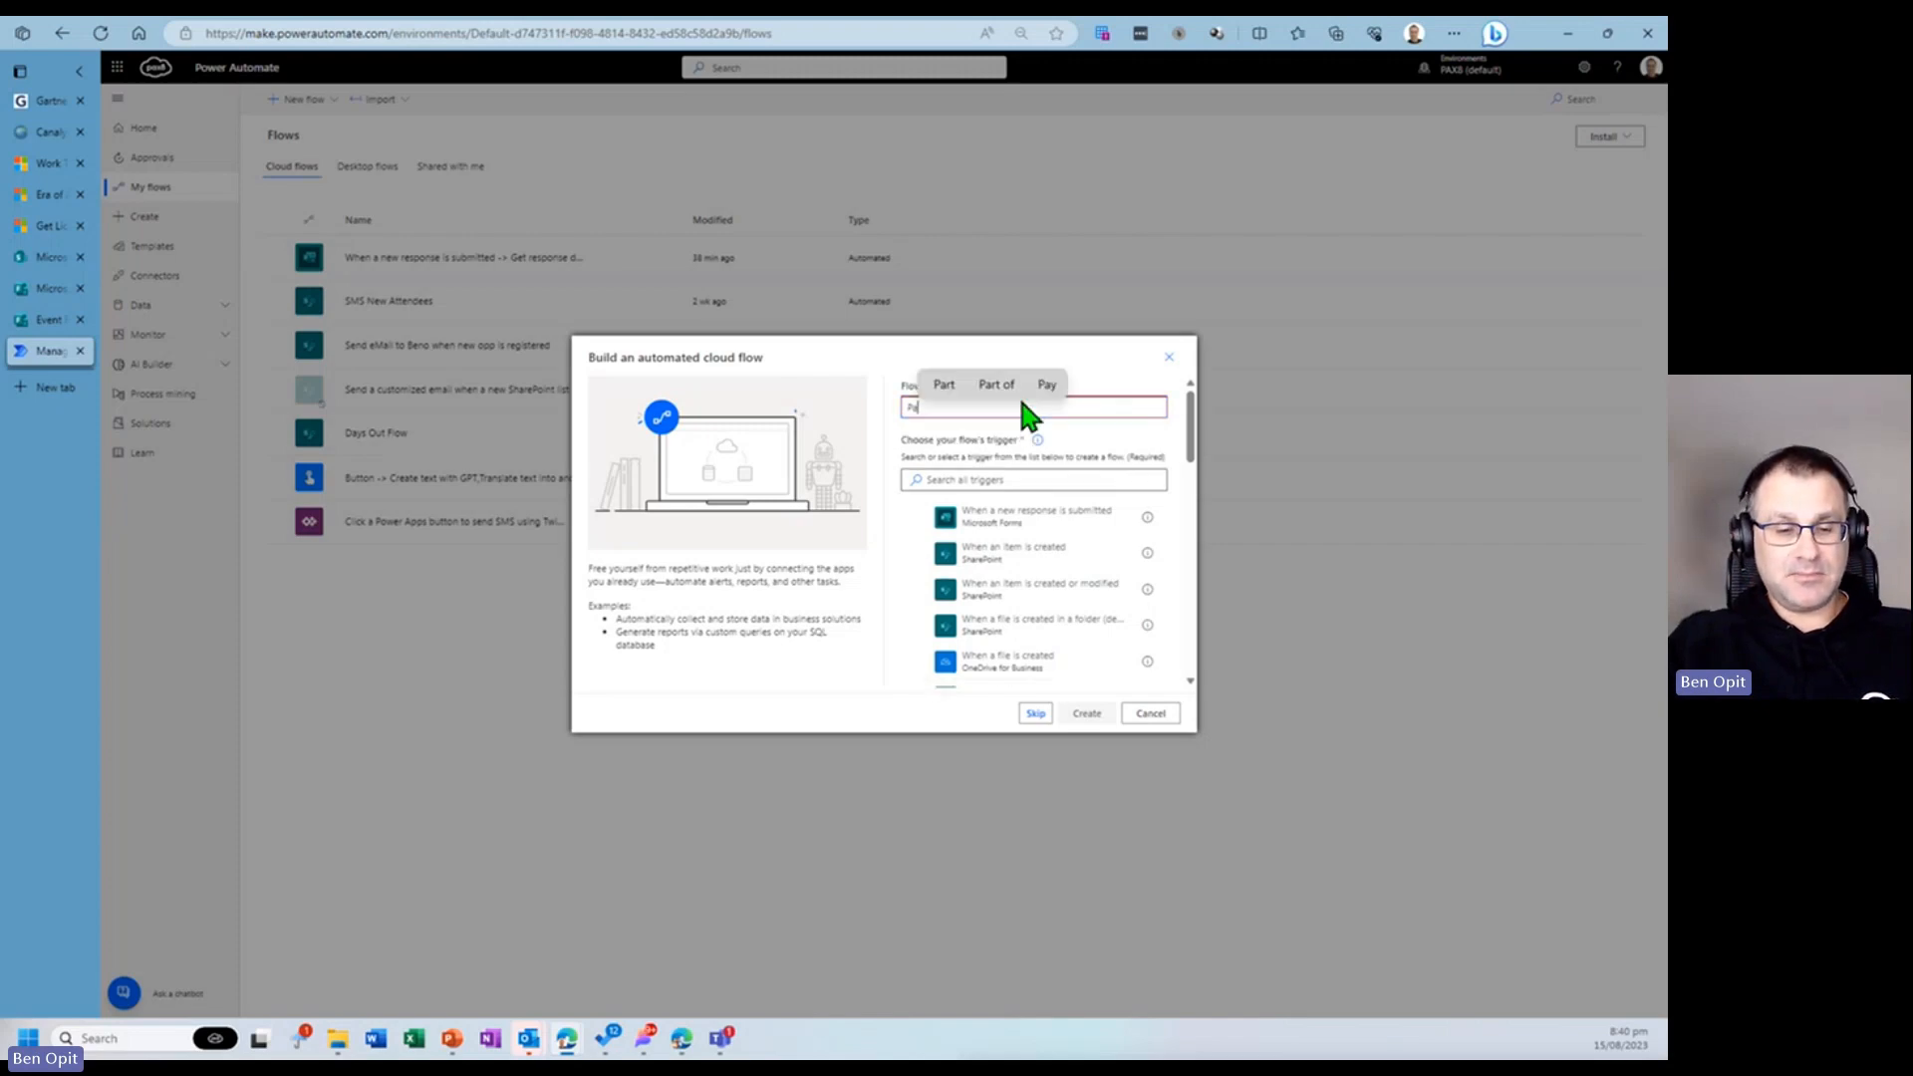
type("rticipants")
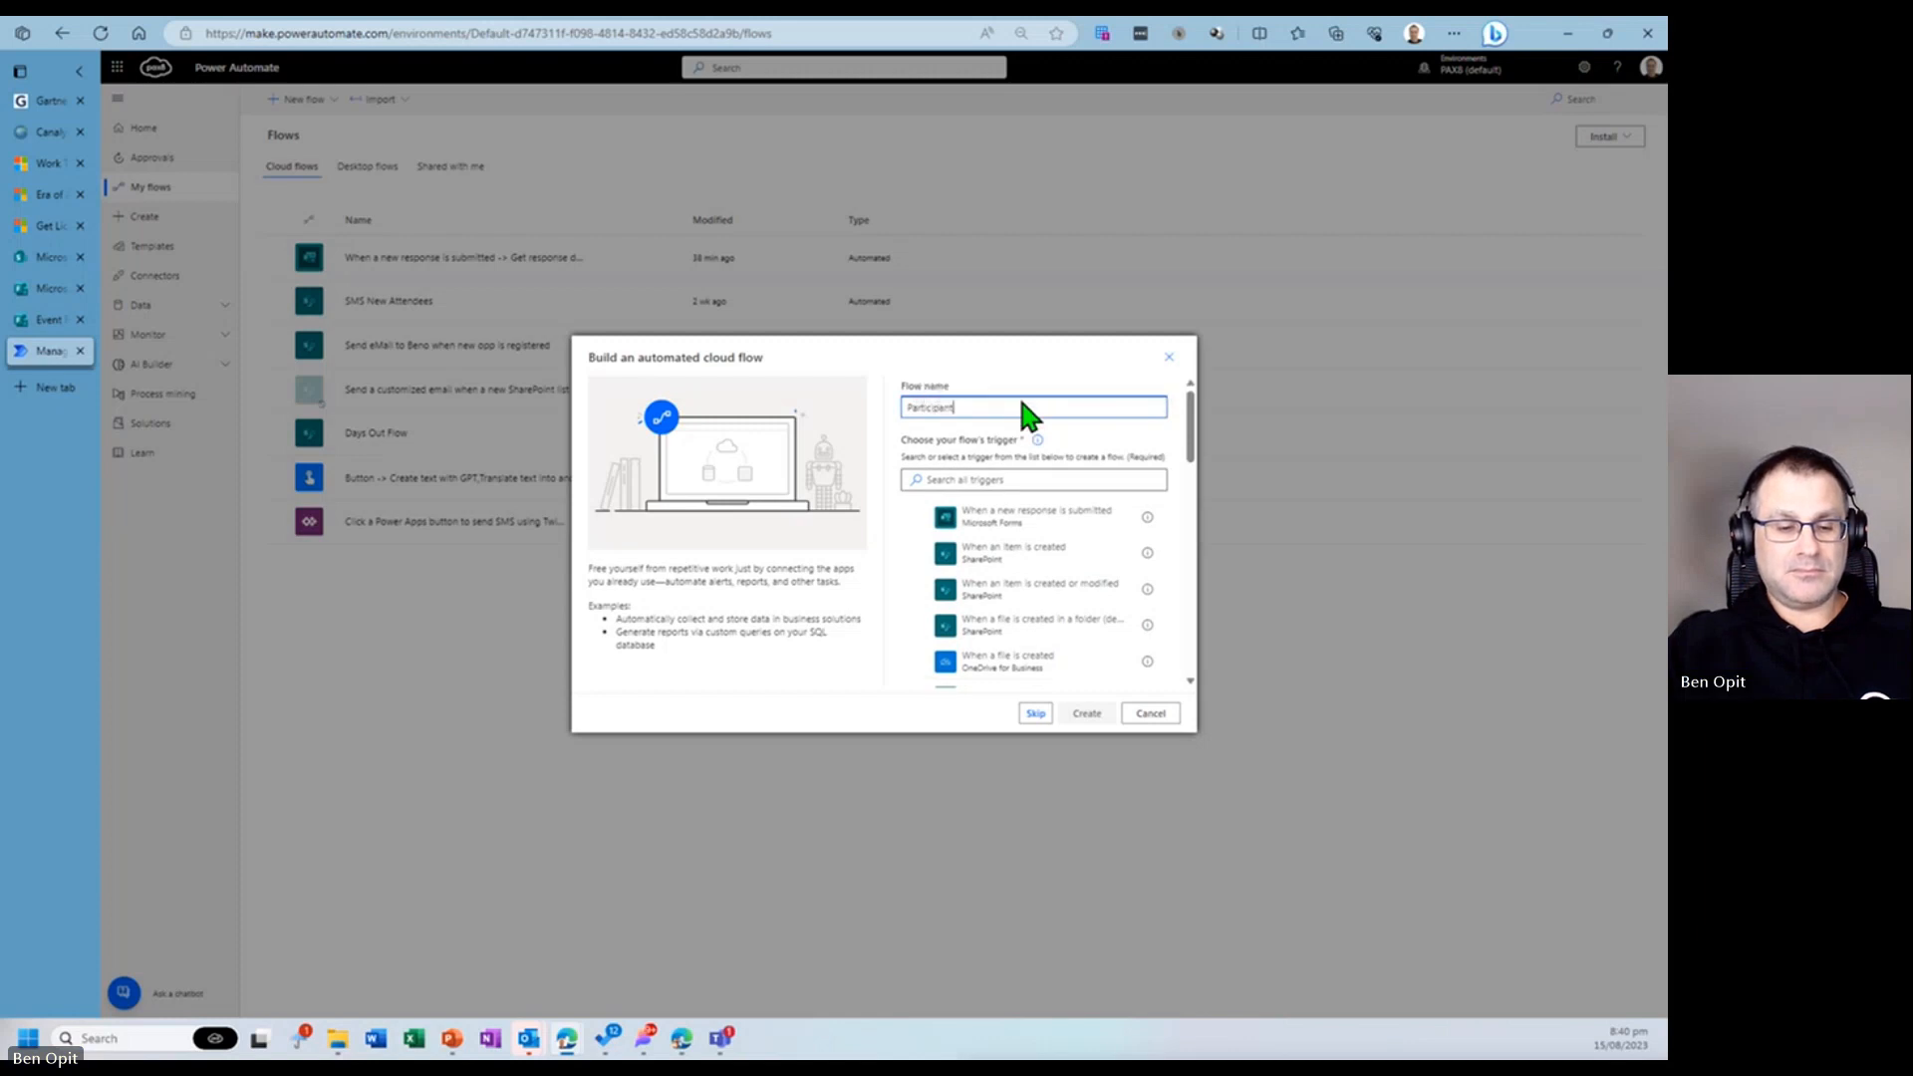
type(" Certificates")
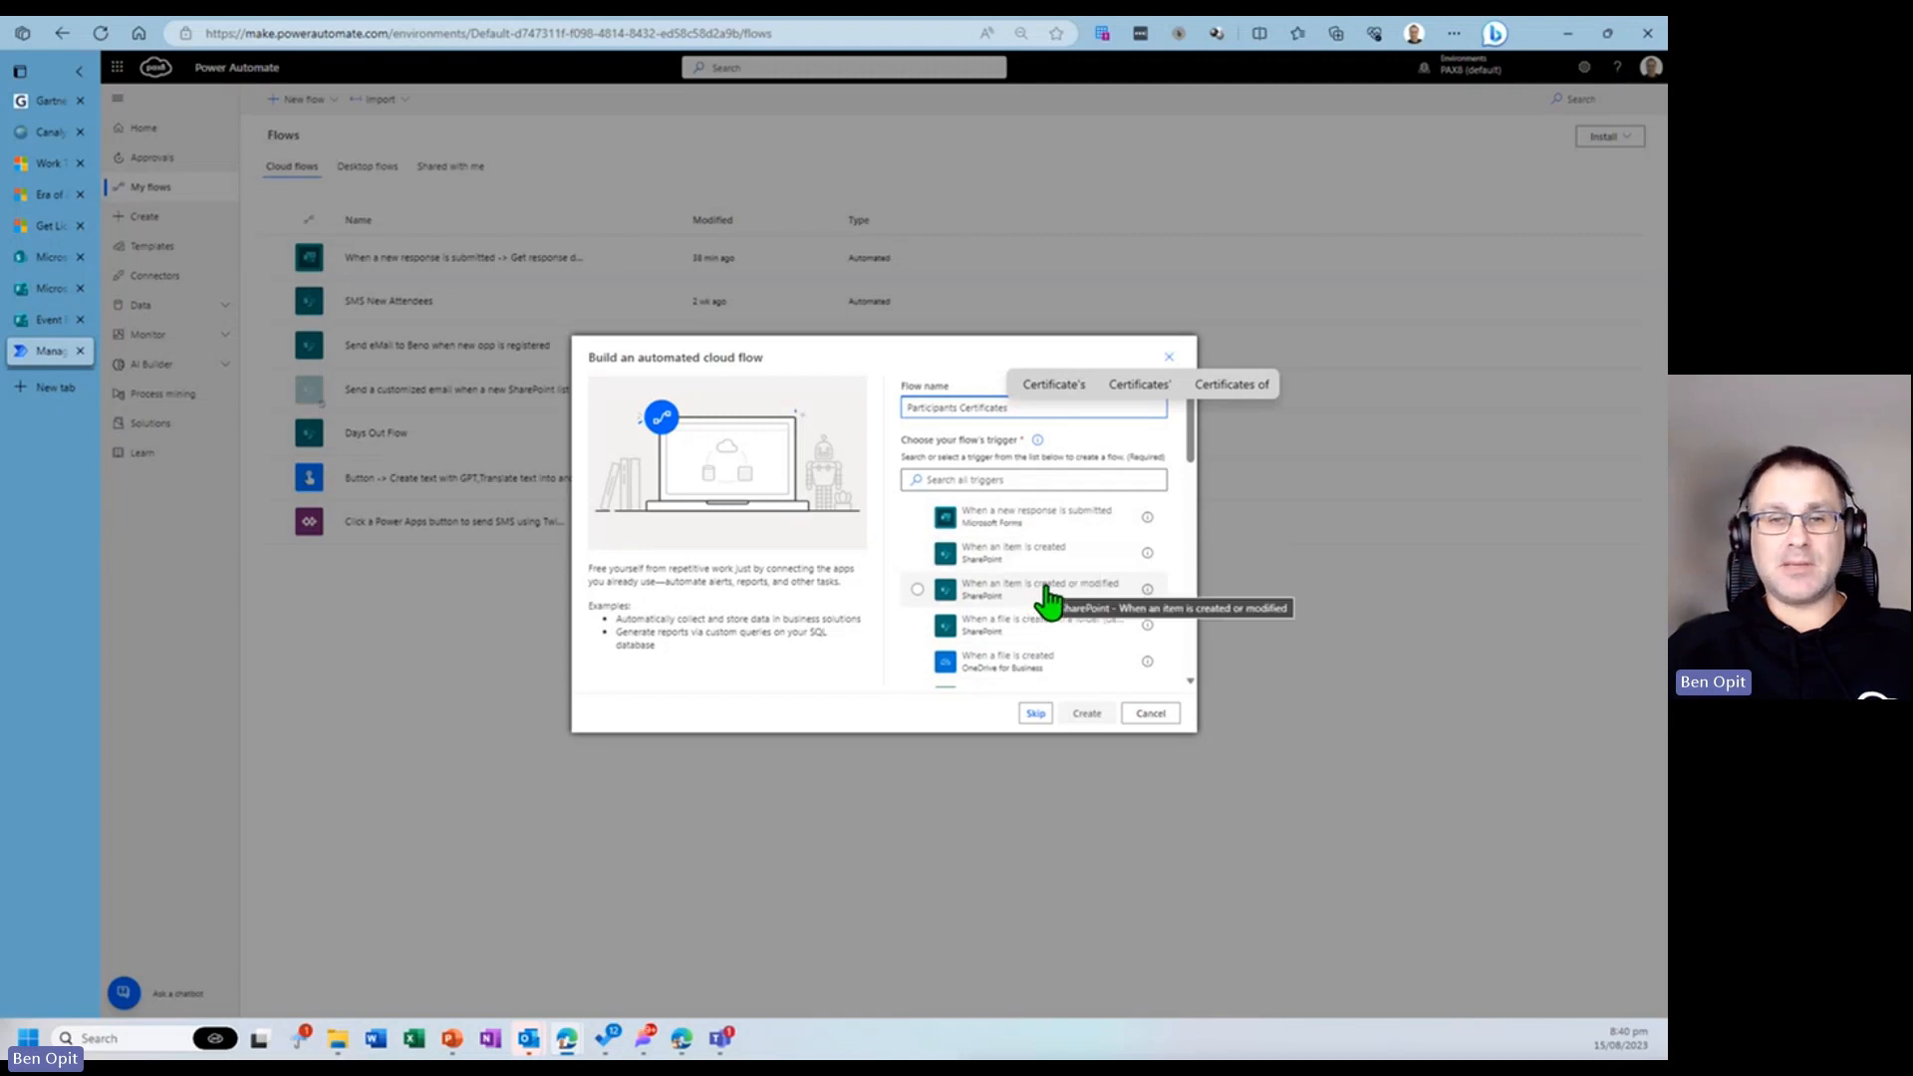
left_click(921, 528)
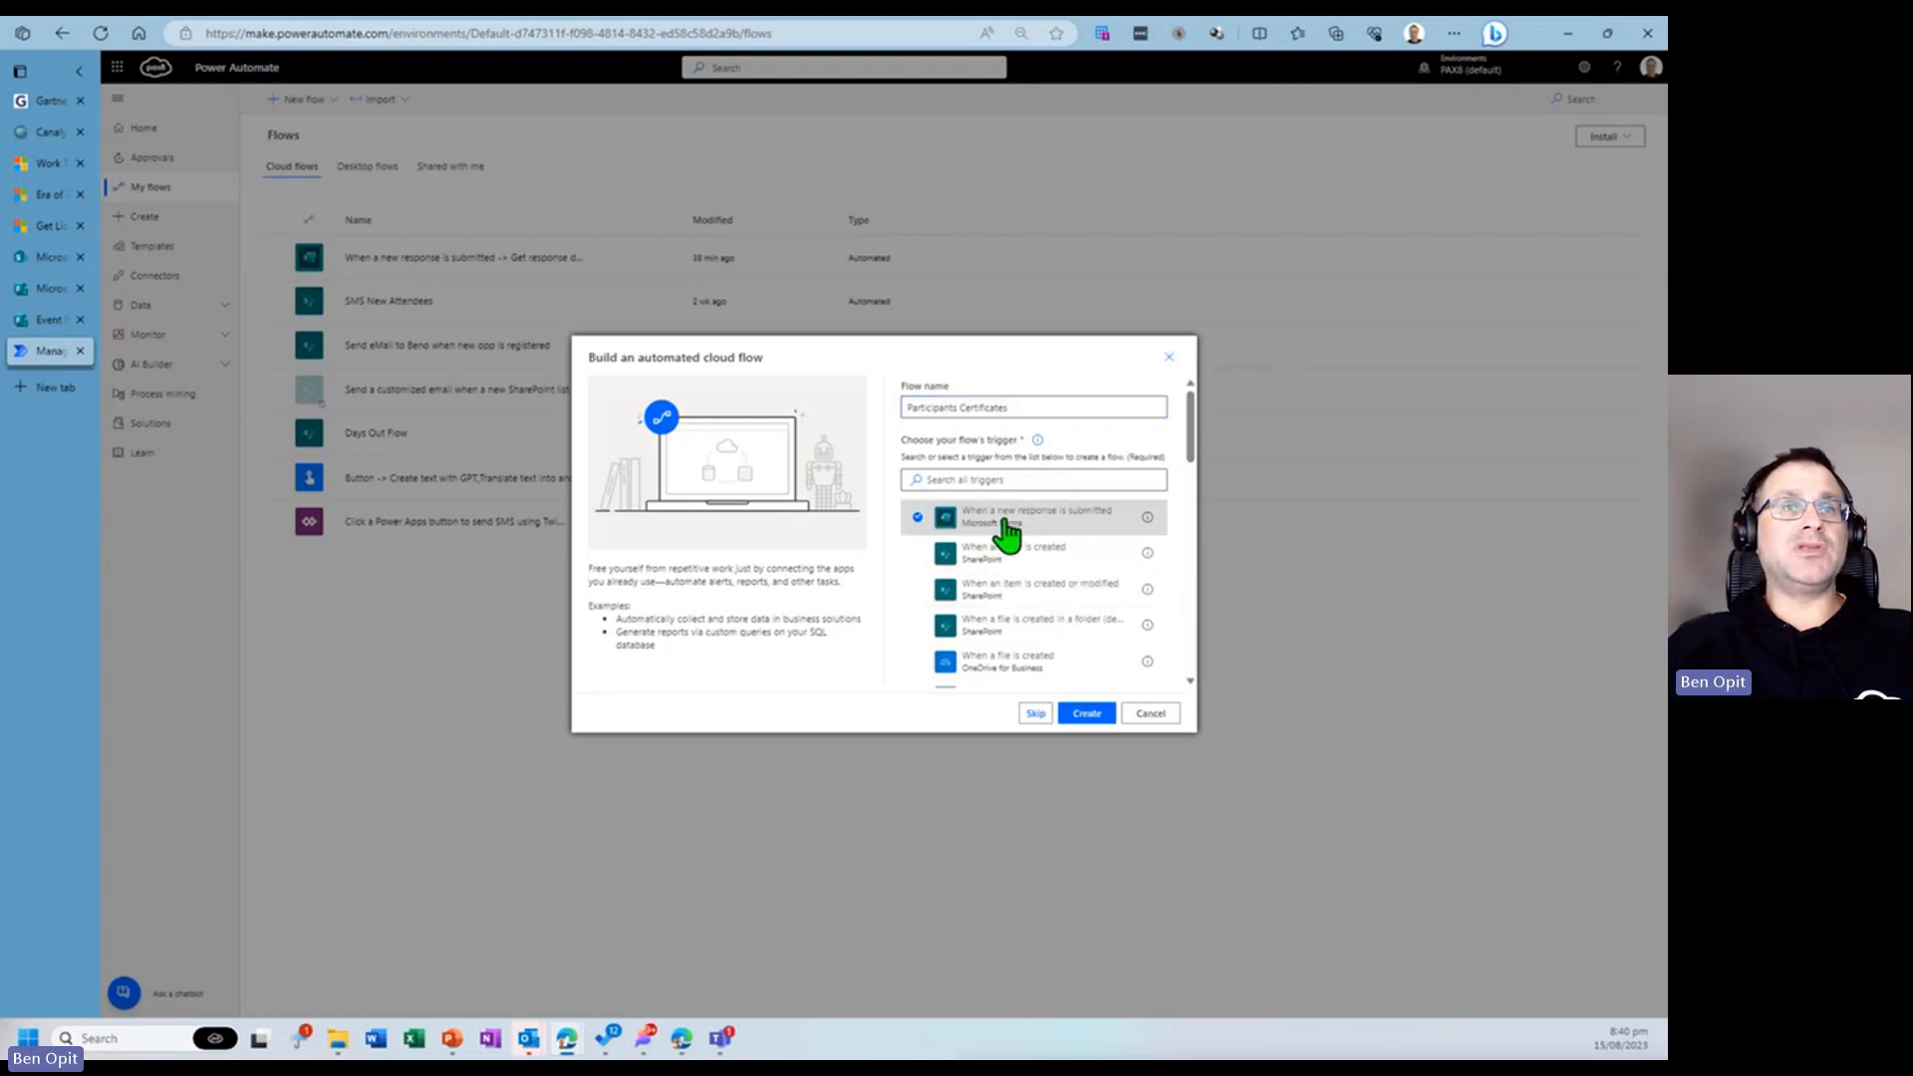
left_click(1086, 714)
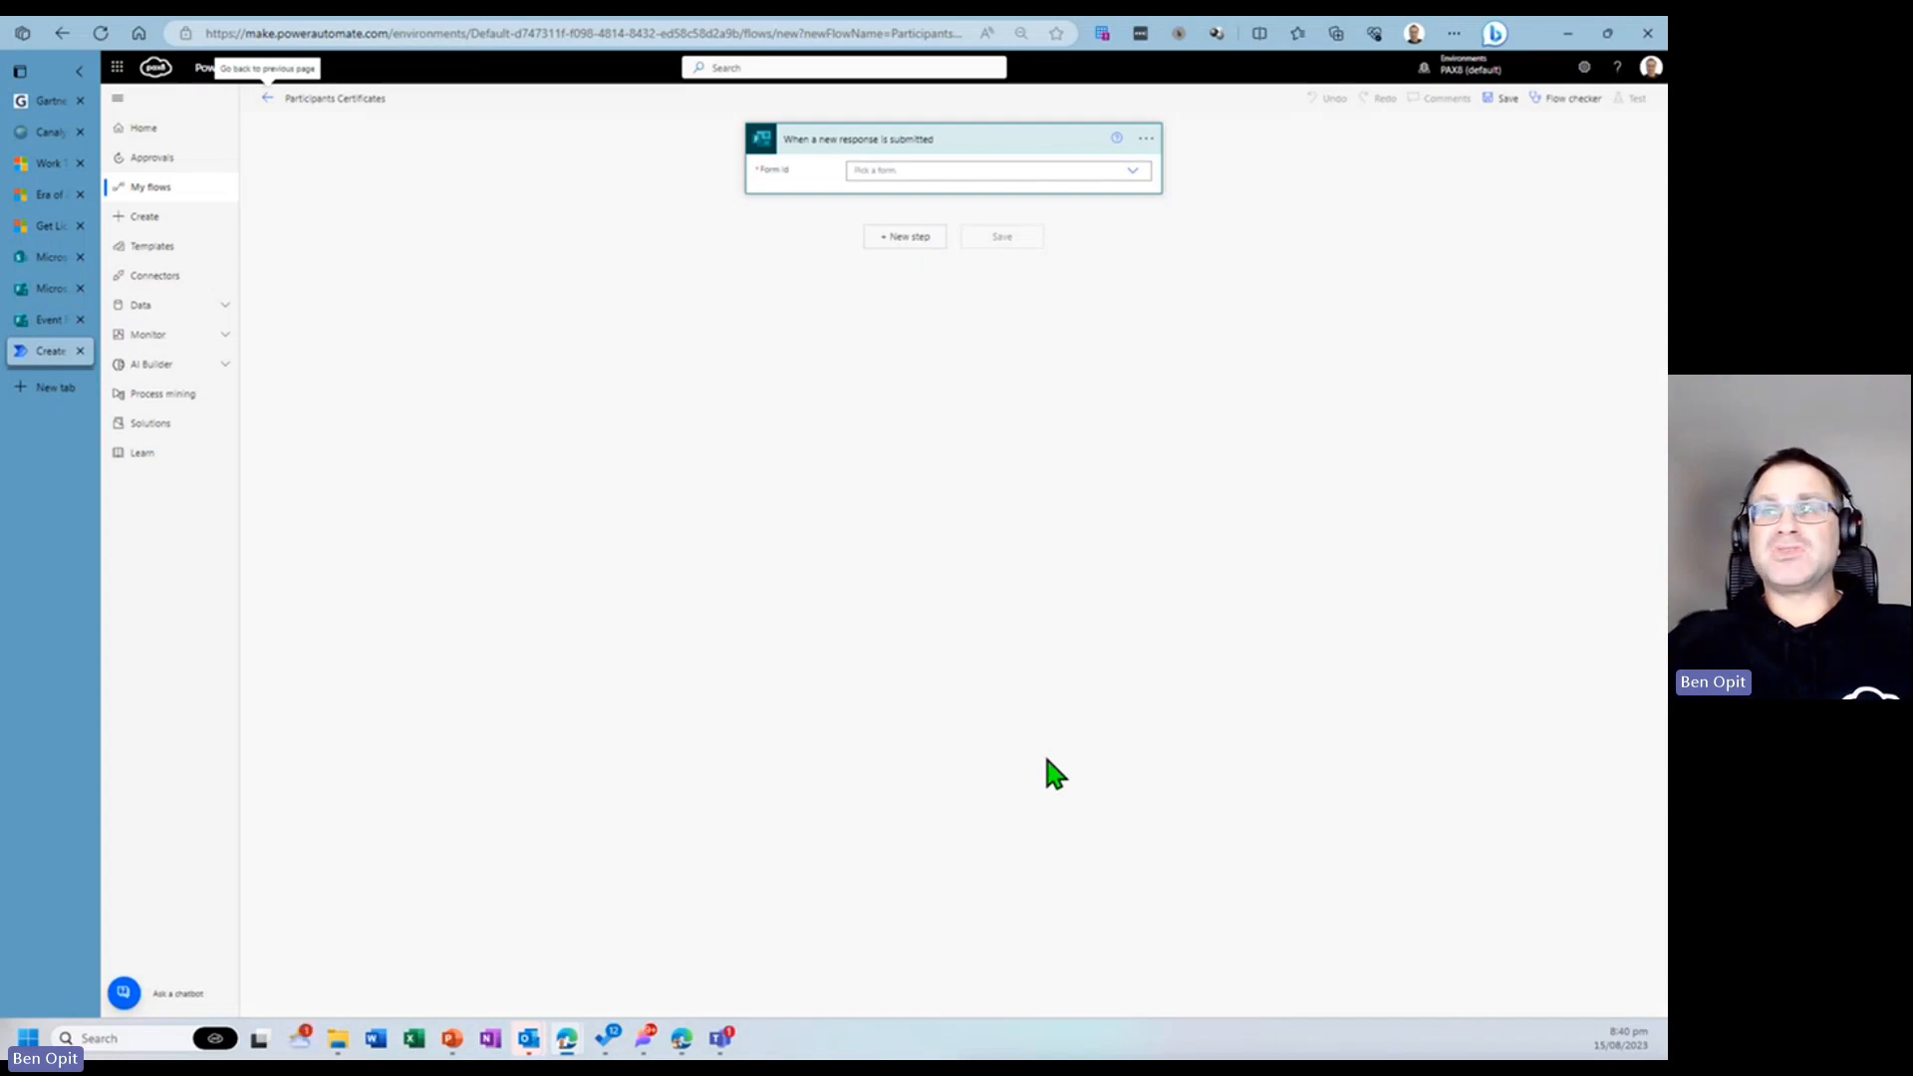
- Look through the trigger's Form Id list, then return to the Event Registration Form editor in Forms
left_click(984, 167)
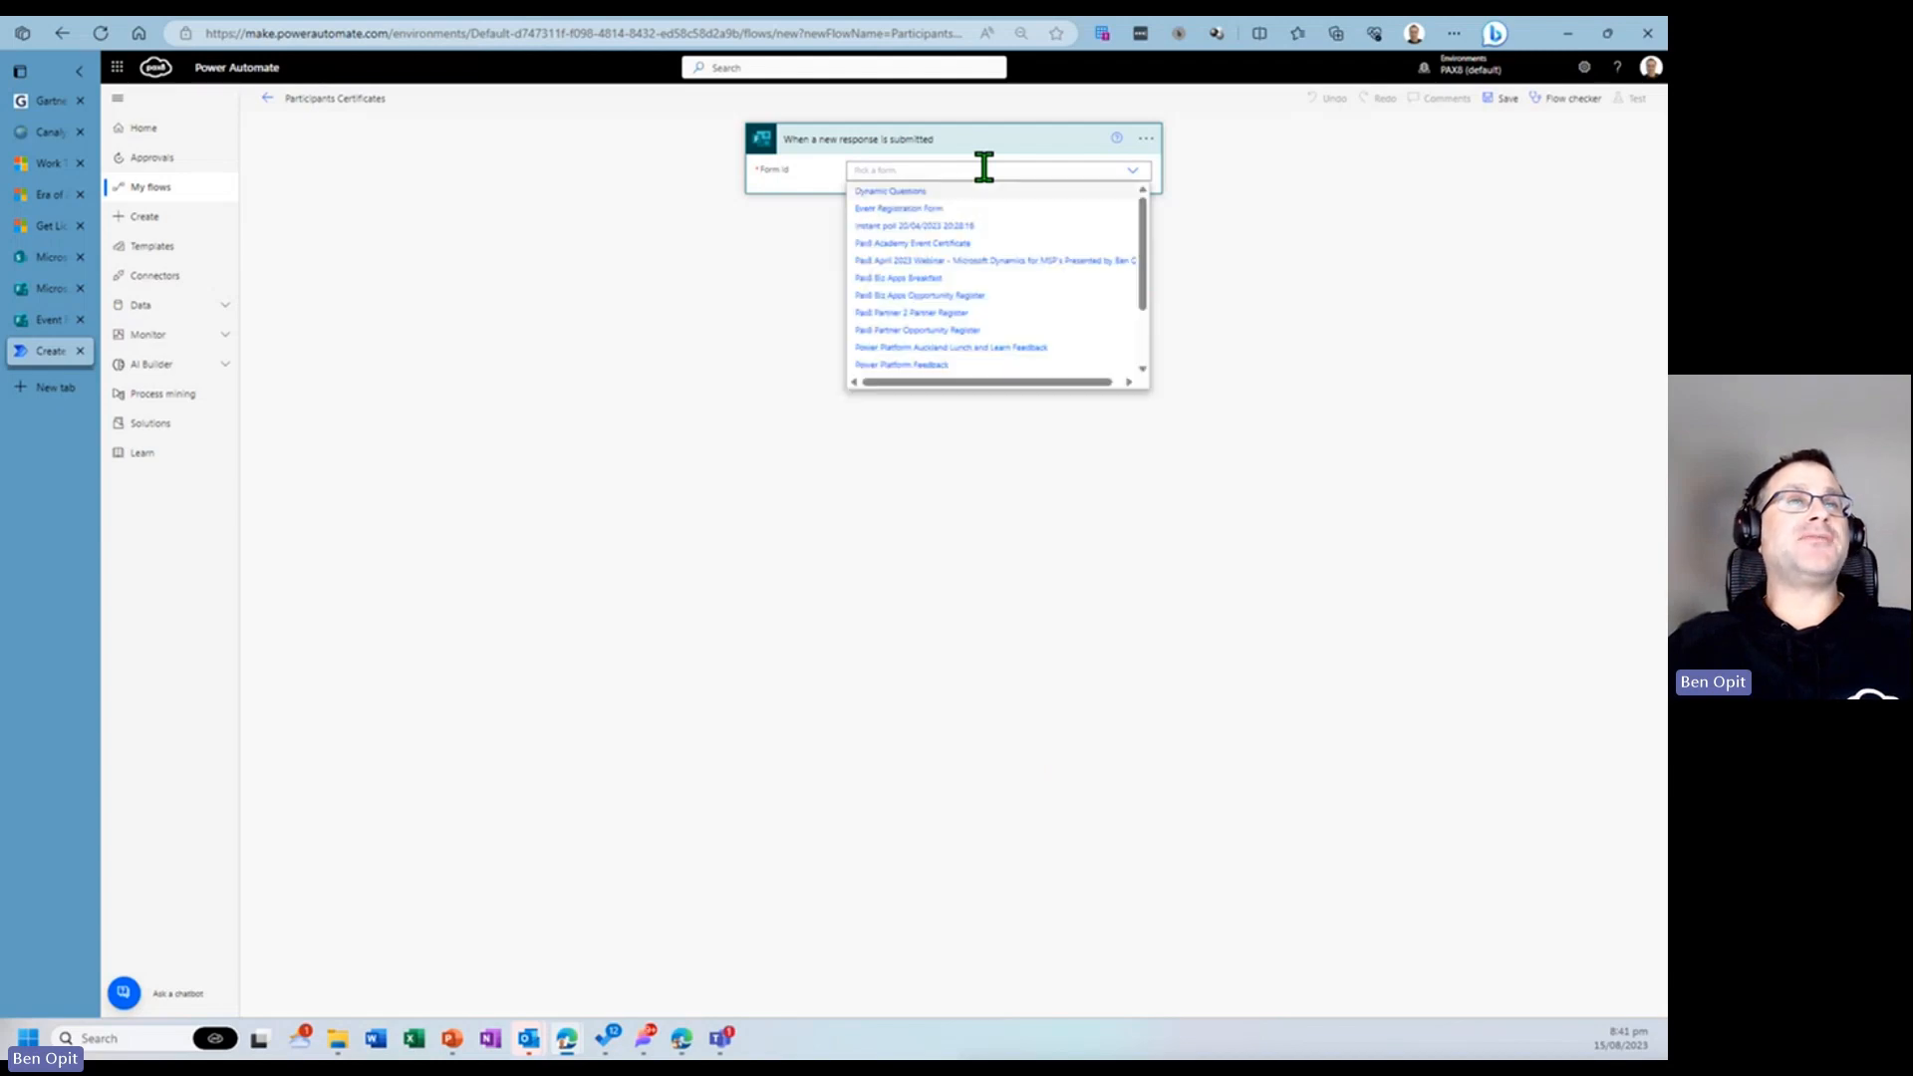
scroll(1004, 219, "down", 1)
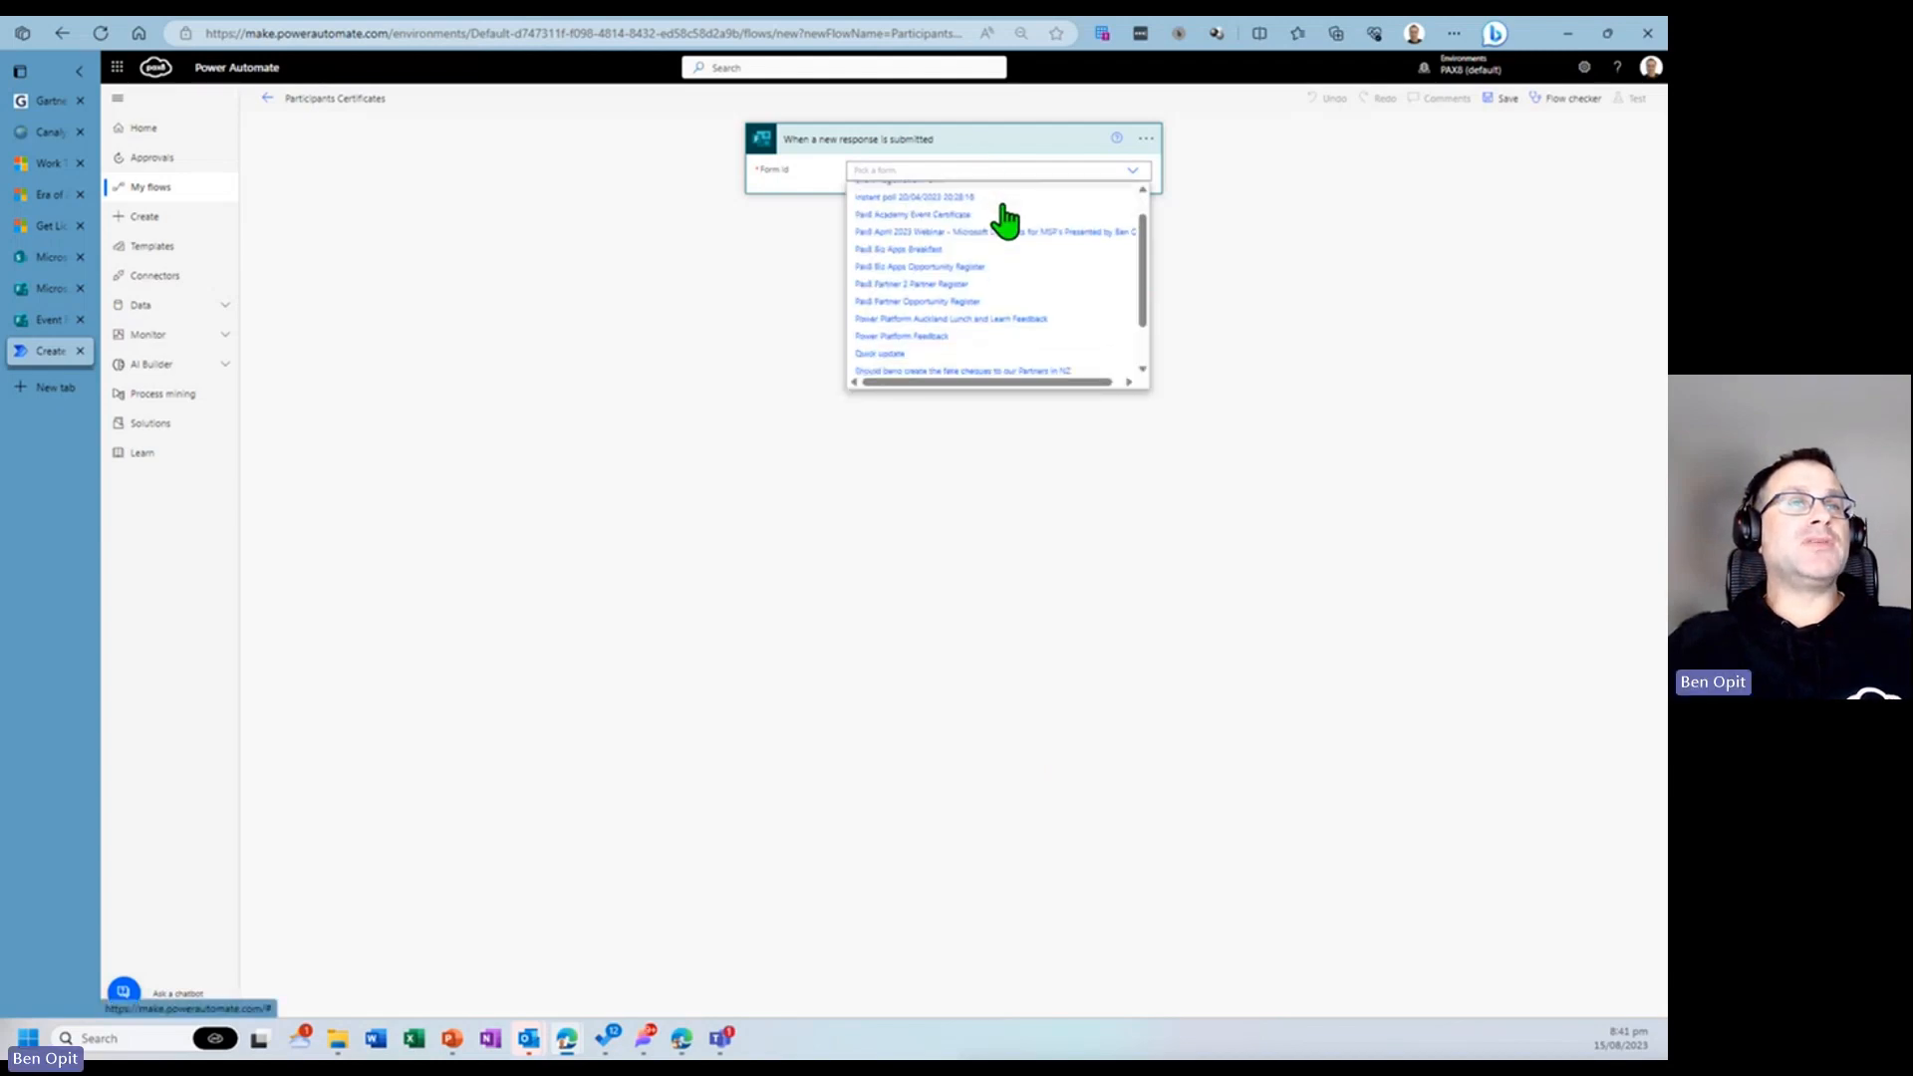
left_click(52, 319)
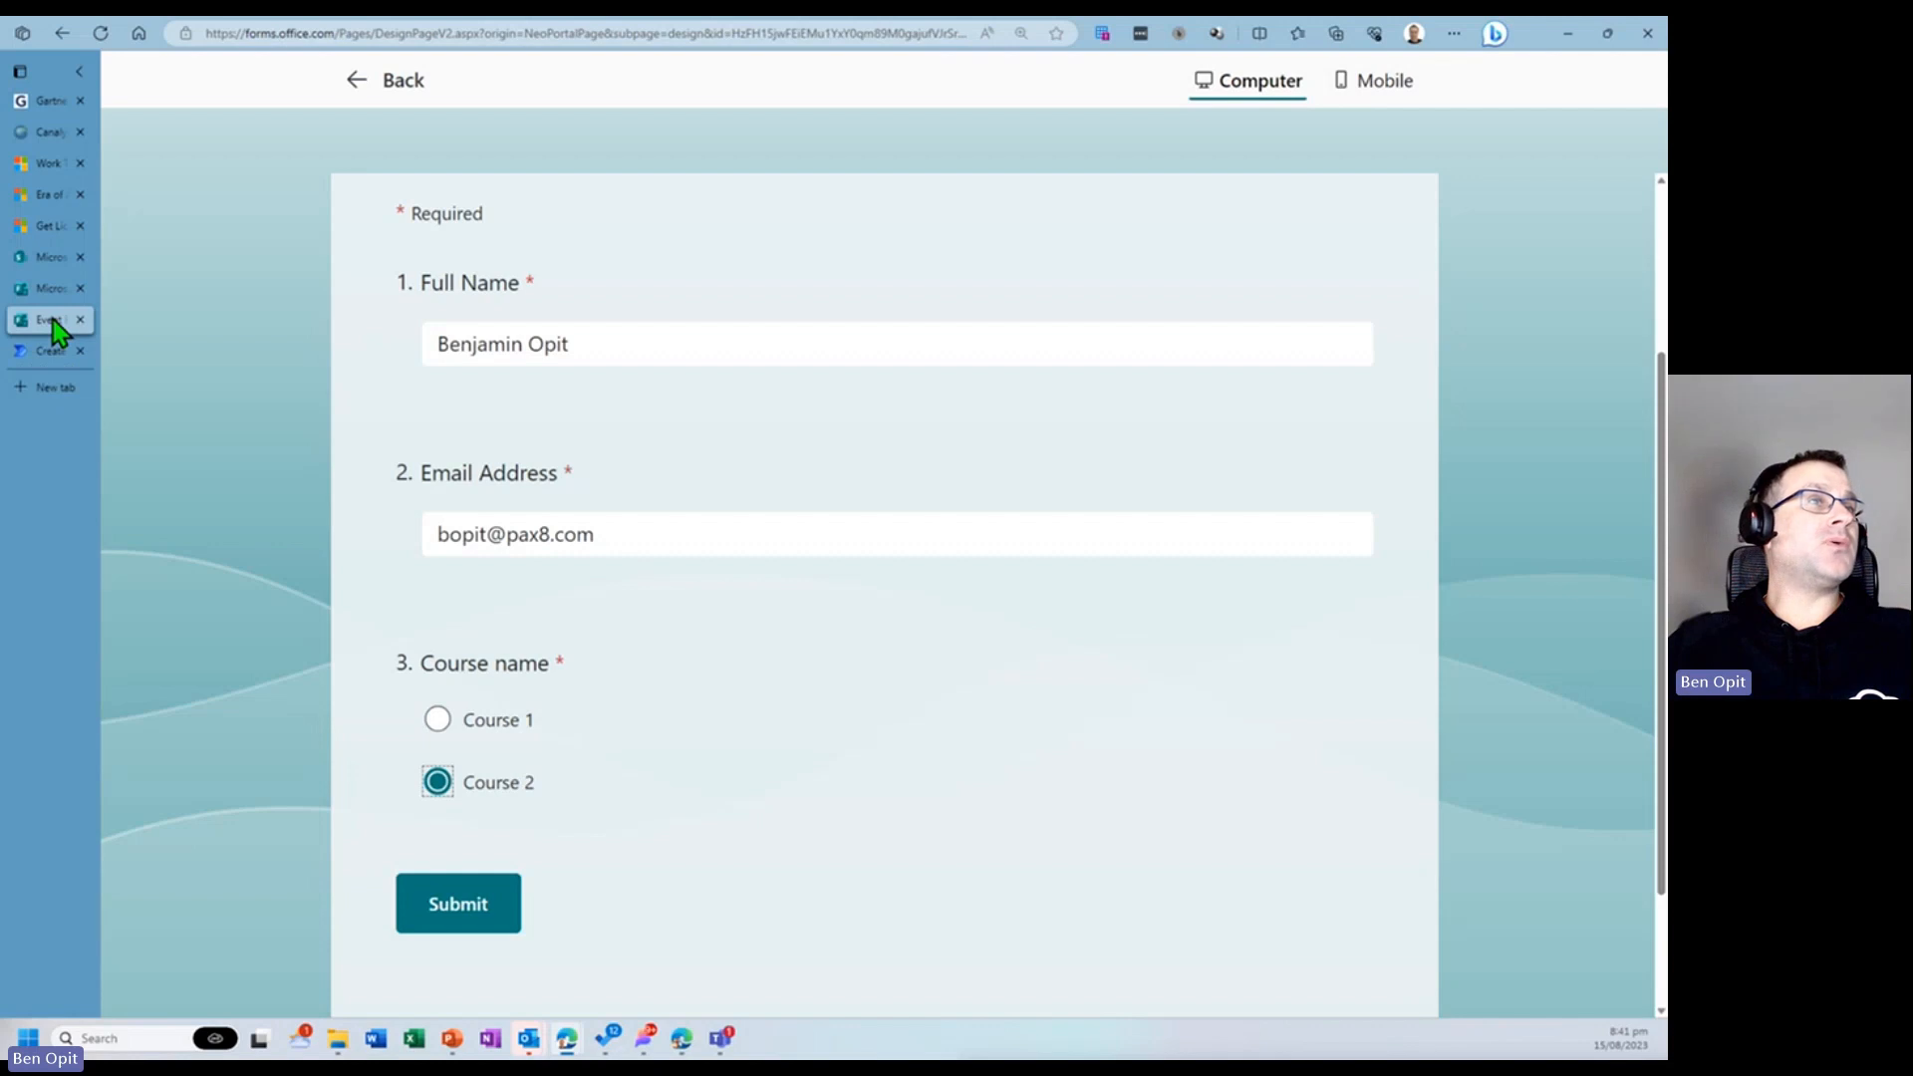
left_click(399, 88)
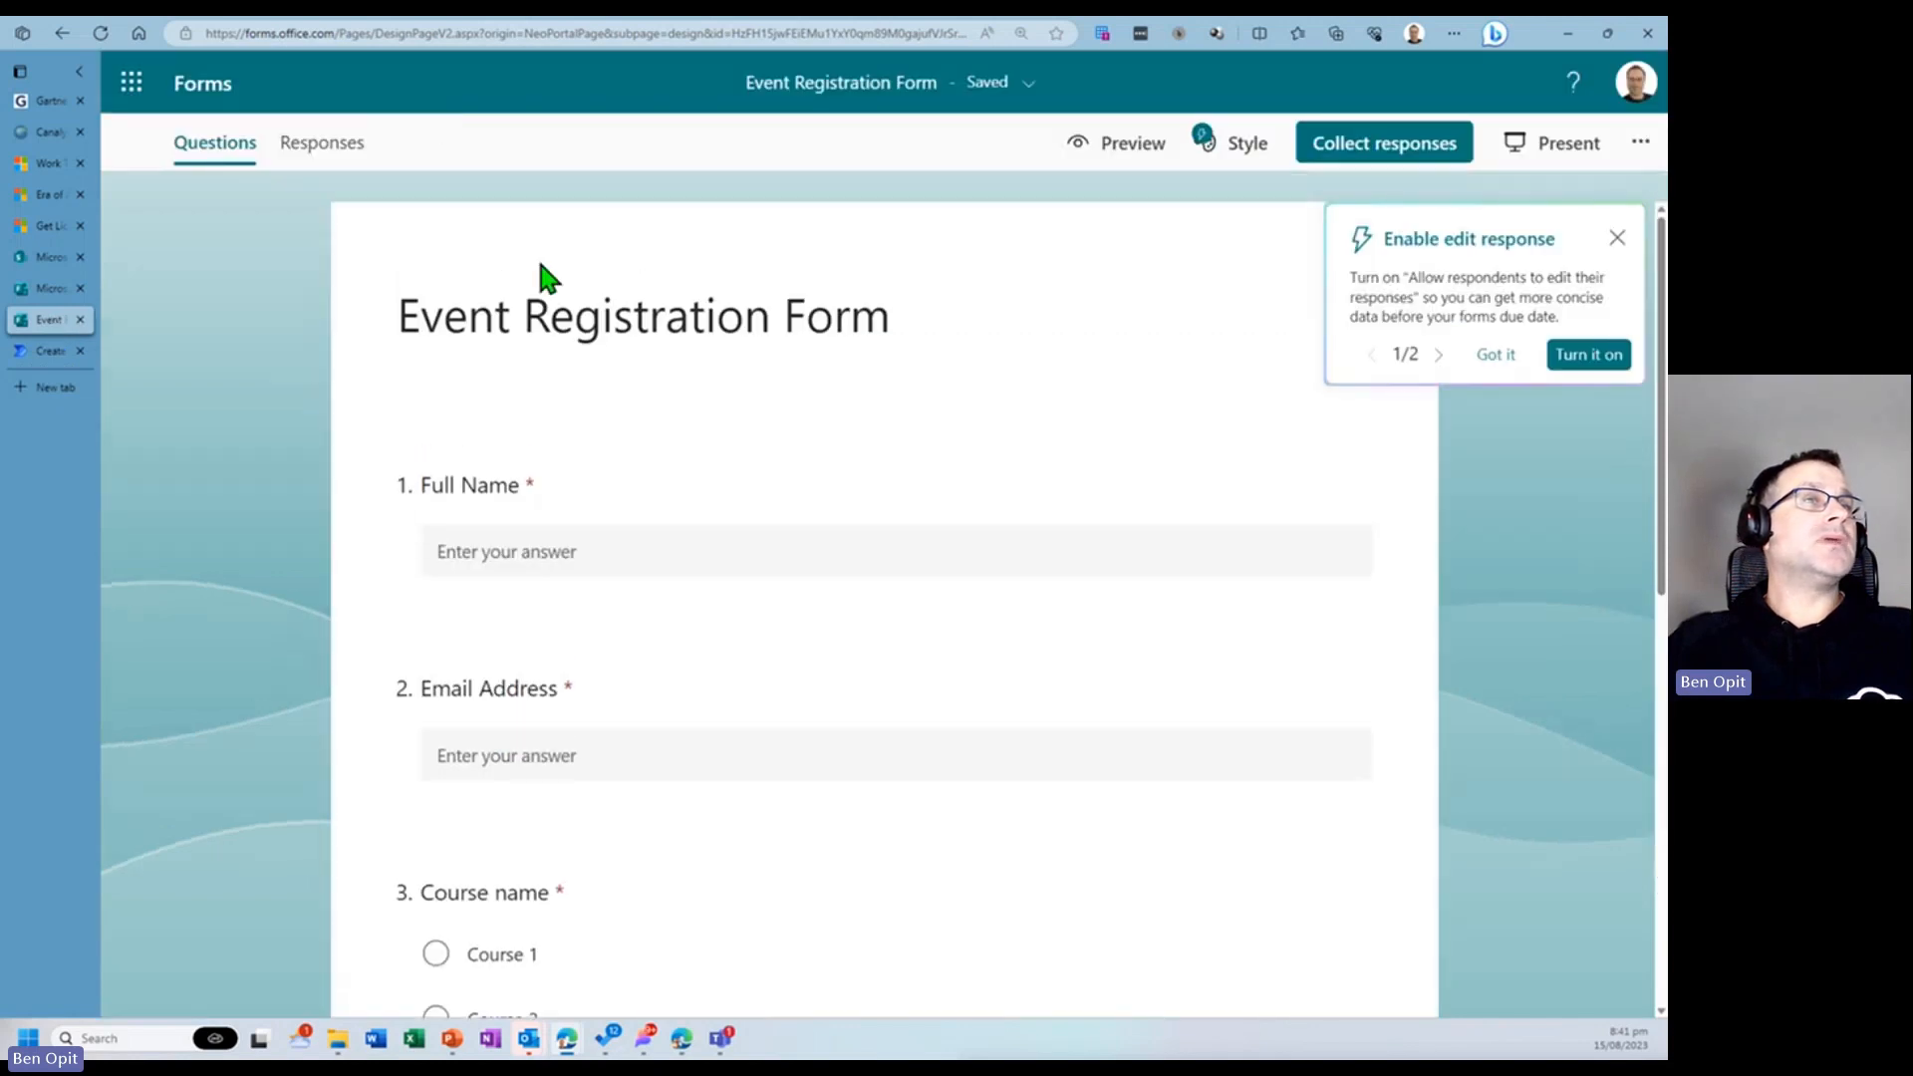
- Return to the flow and set the trigger's Form Id to Event Registration Form
left_click(38, 355)
left_click(50, 318)
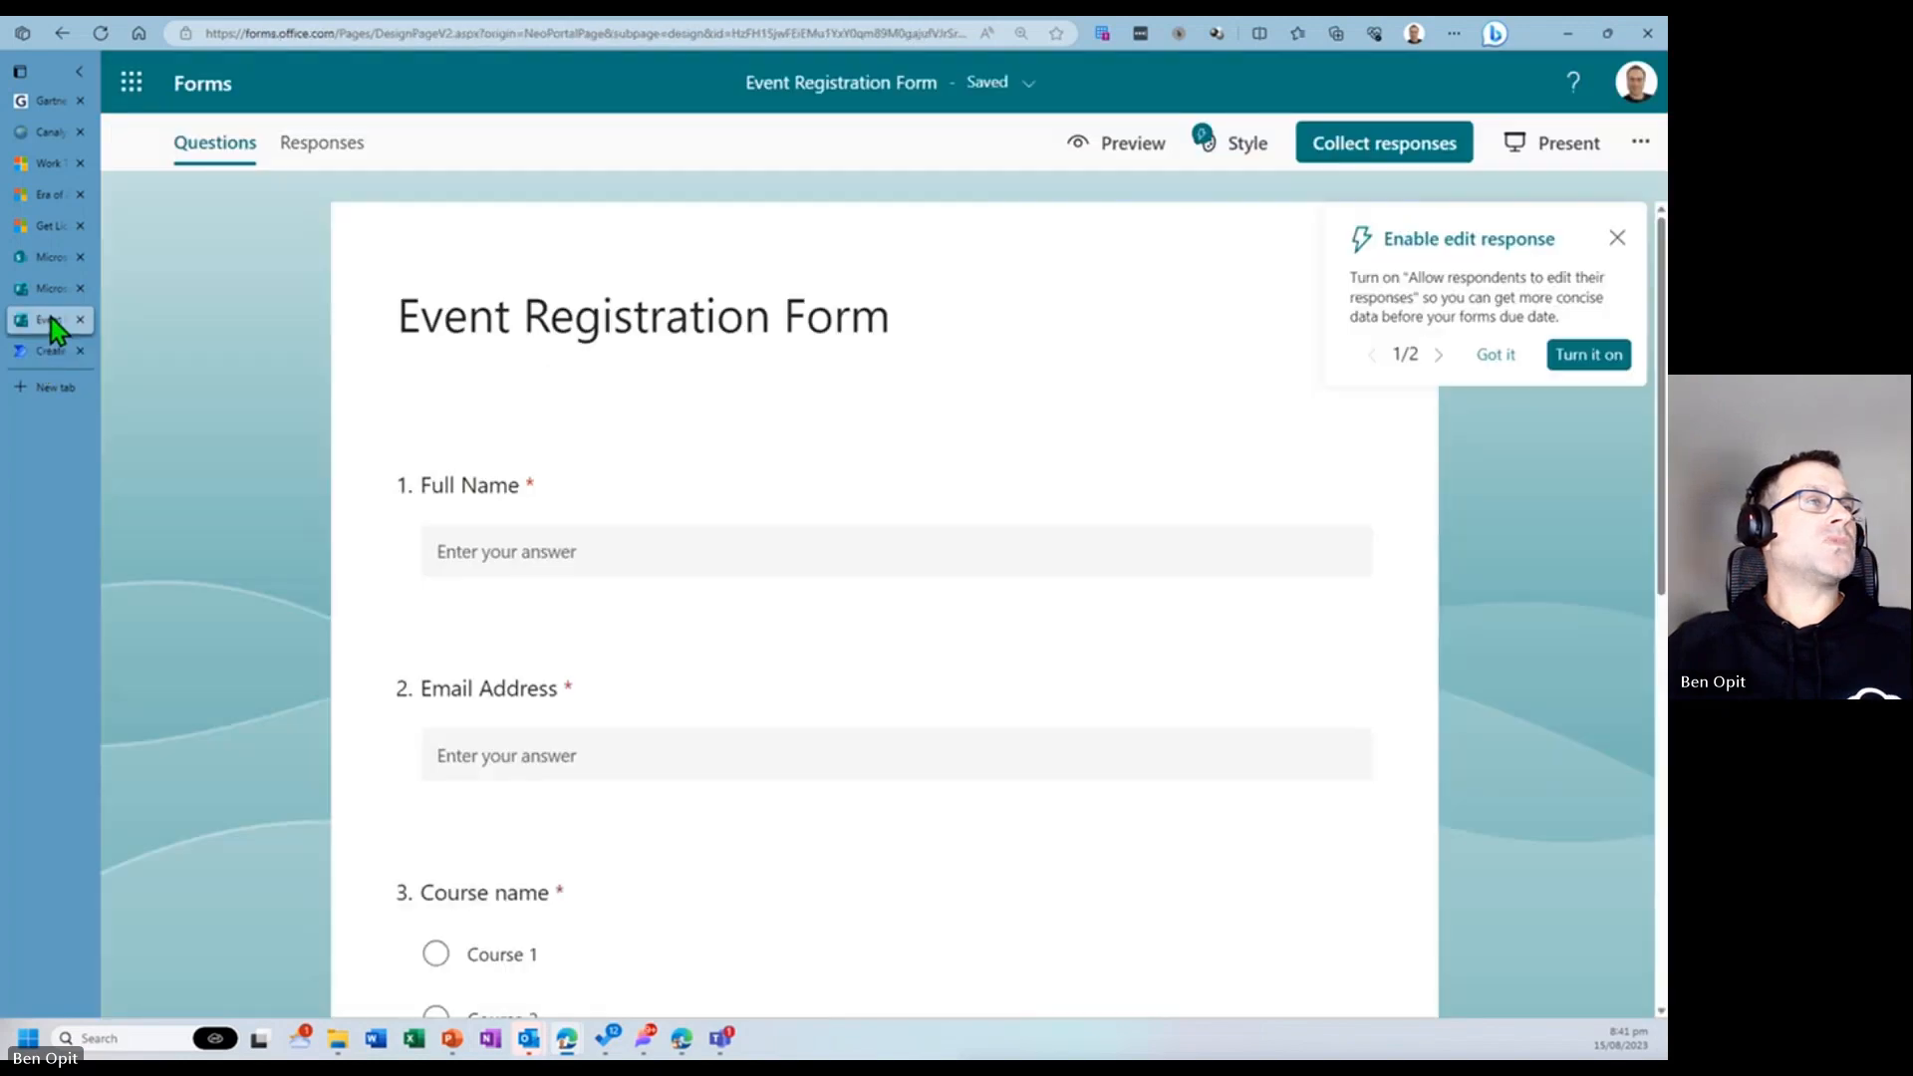
left_click(54, 299)
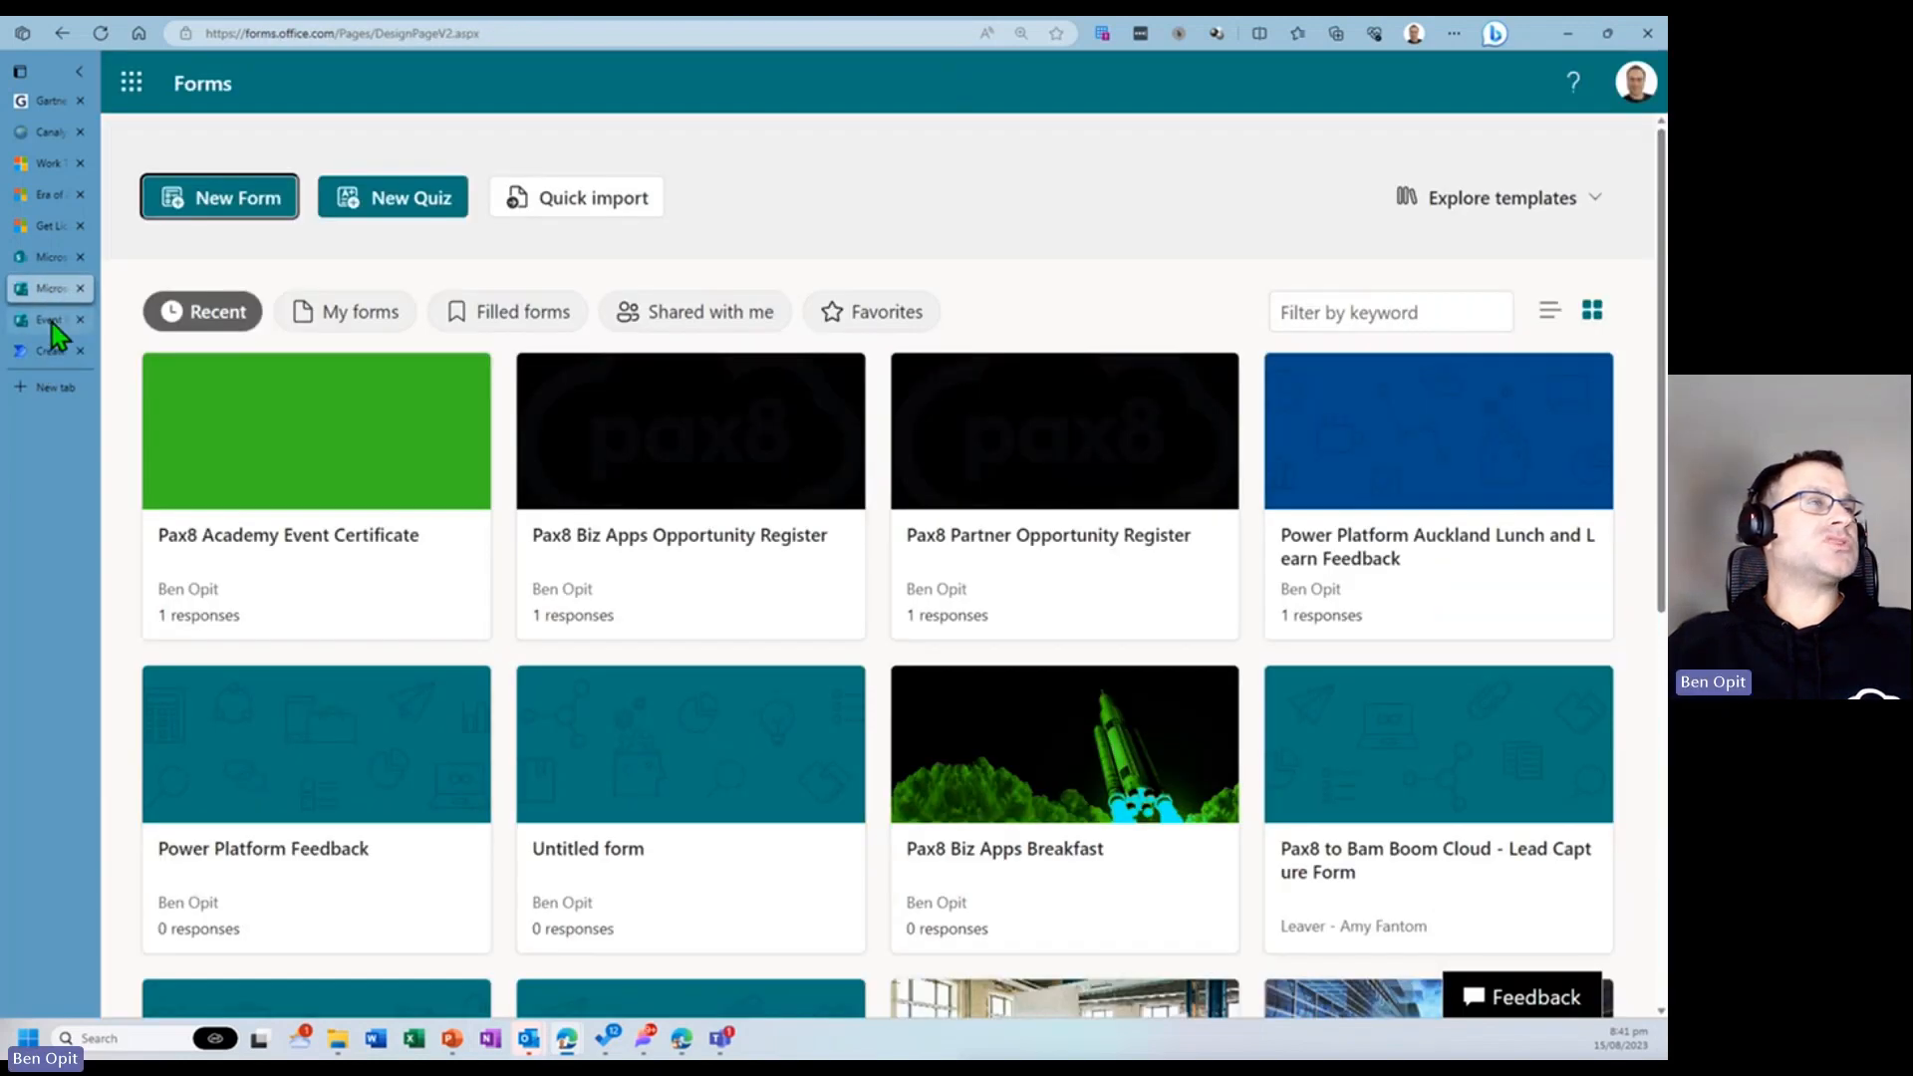
left_click(51, 323)
left_click(50, 355)
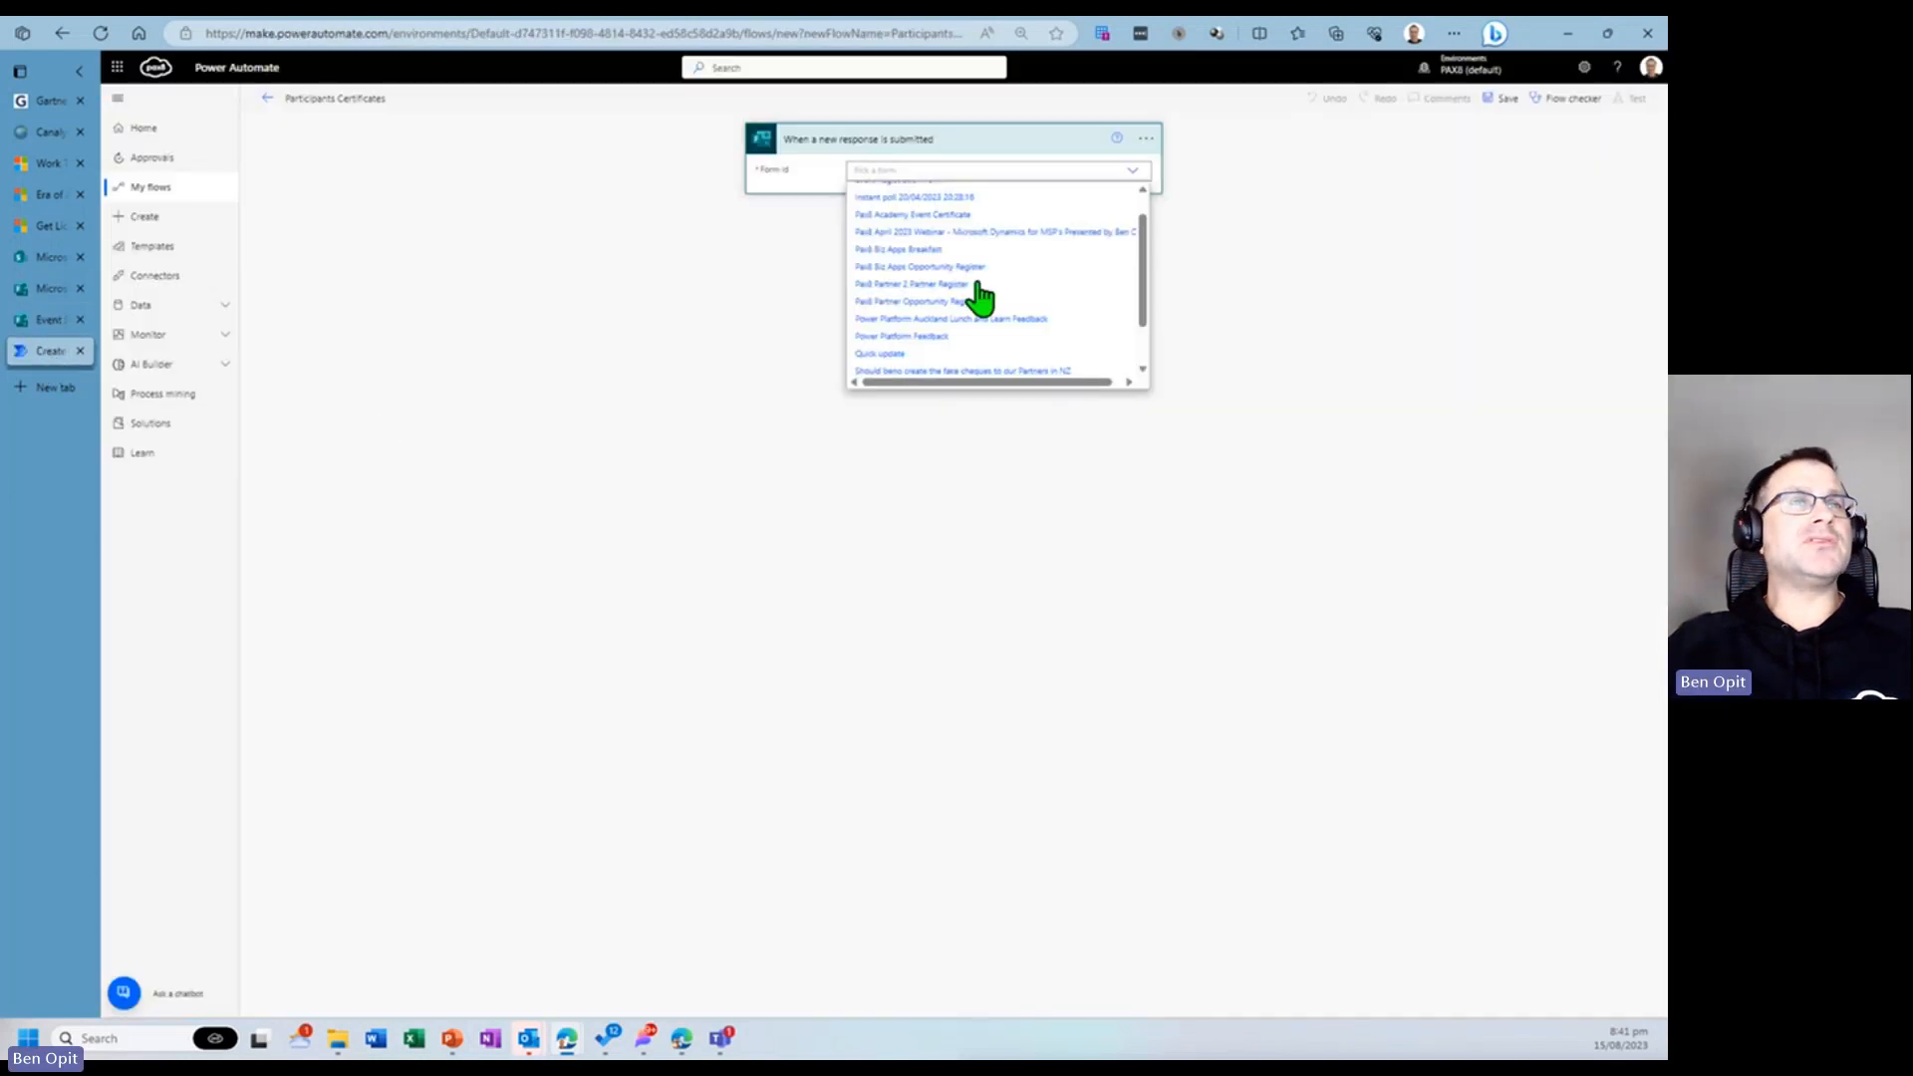
type("Event")
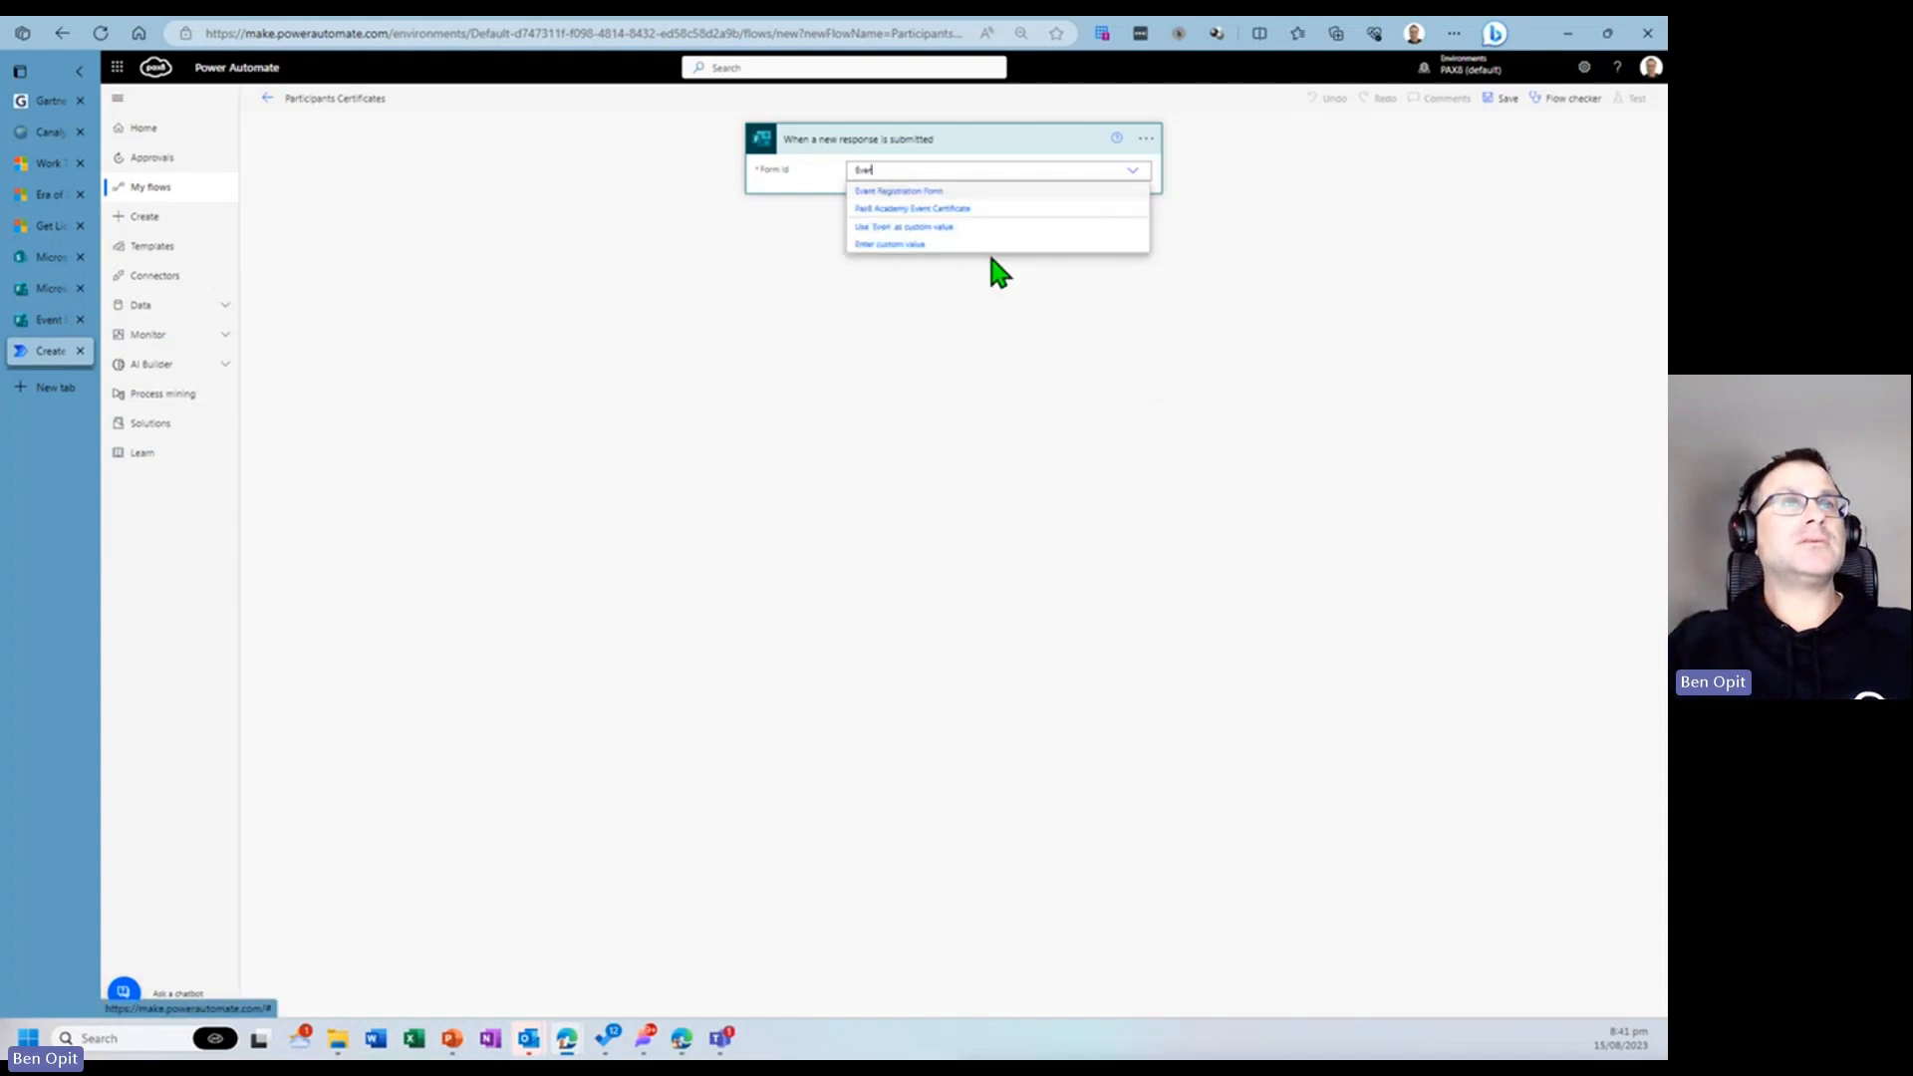
left_click(909, 193)
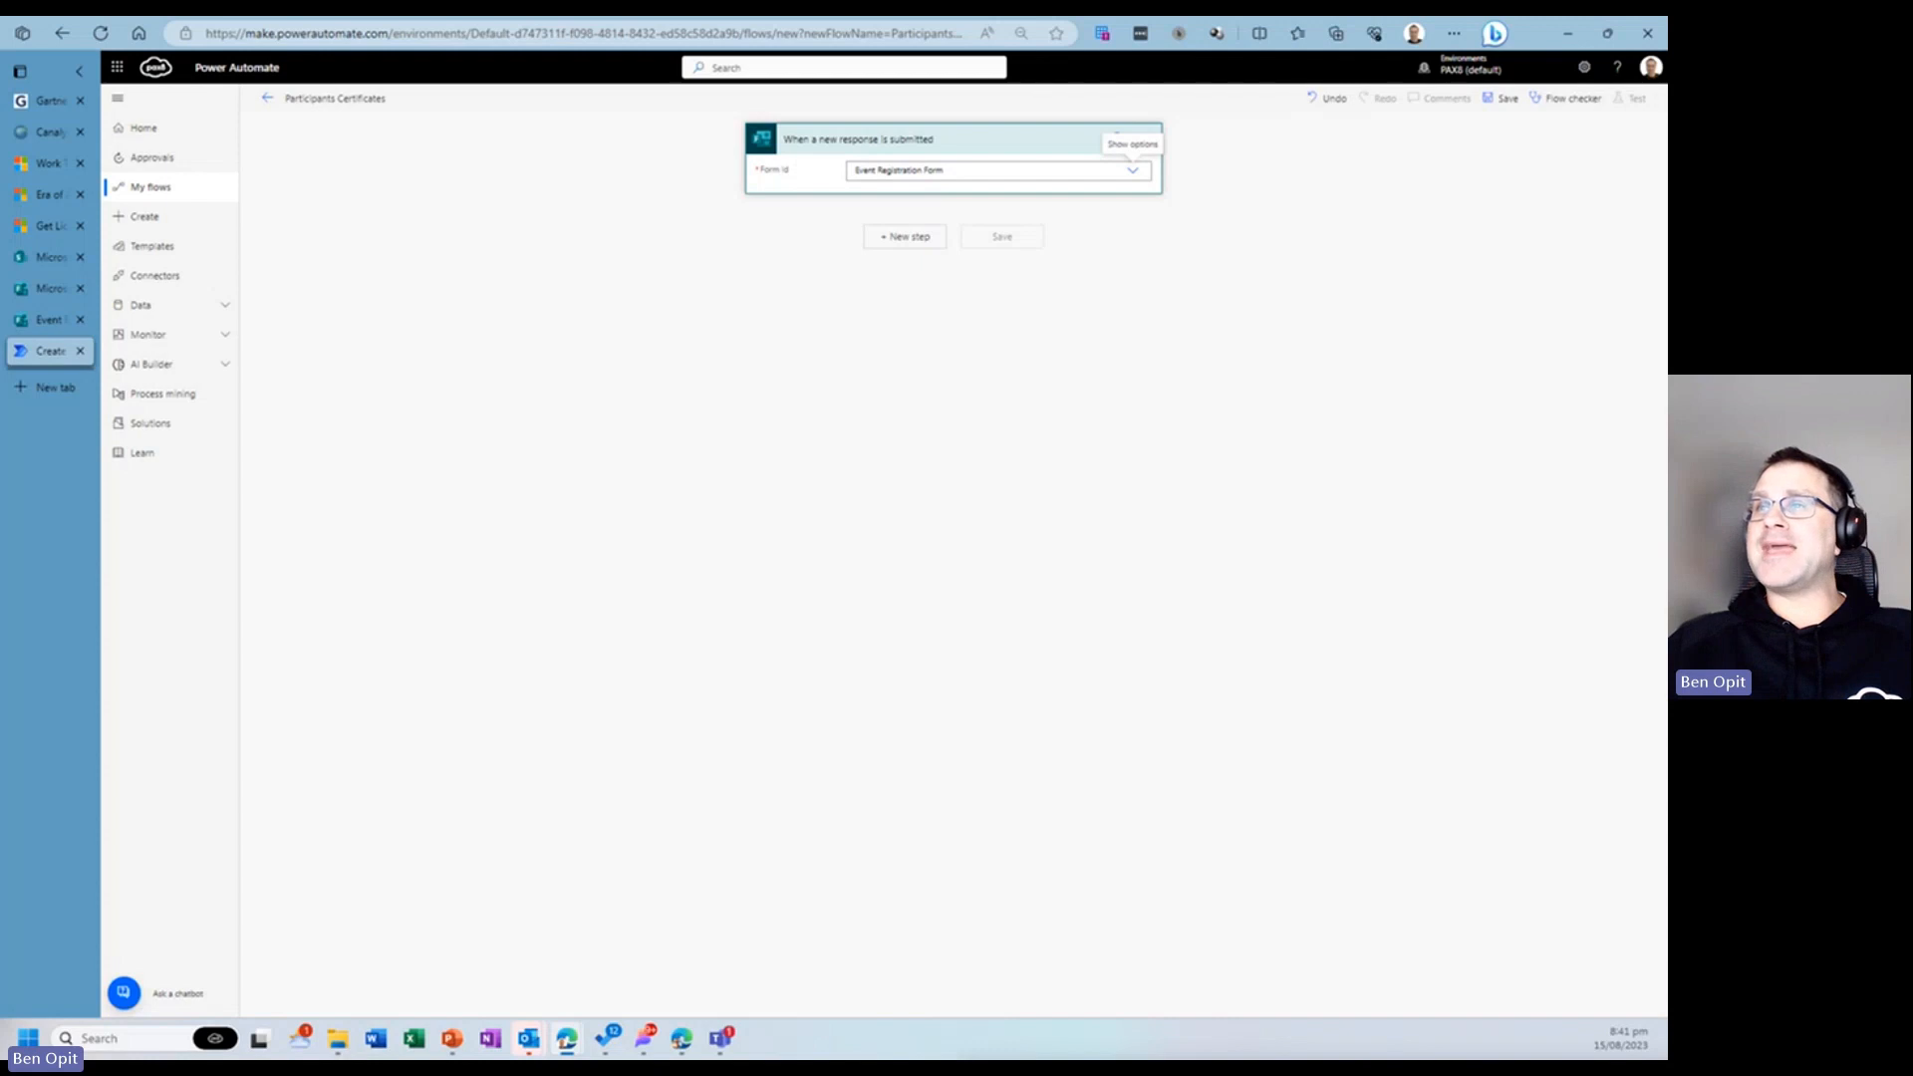
- Add a new step and choose the Microsoft Forms 'Get response details' action
left_click(915, 244)
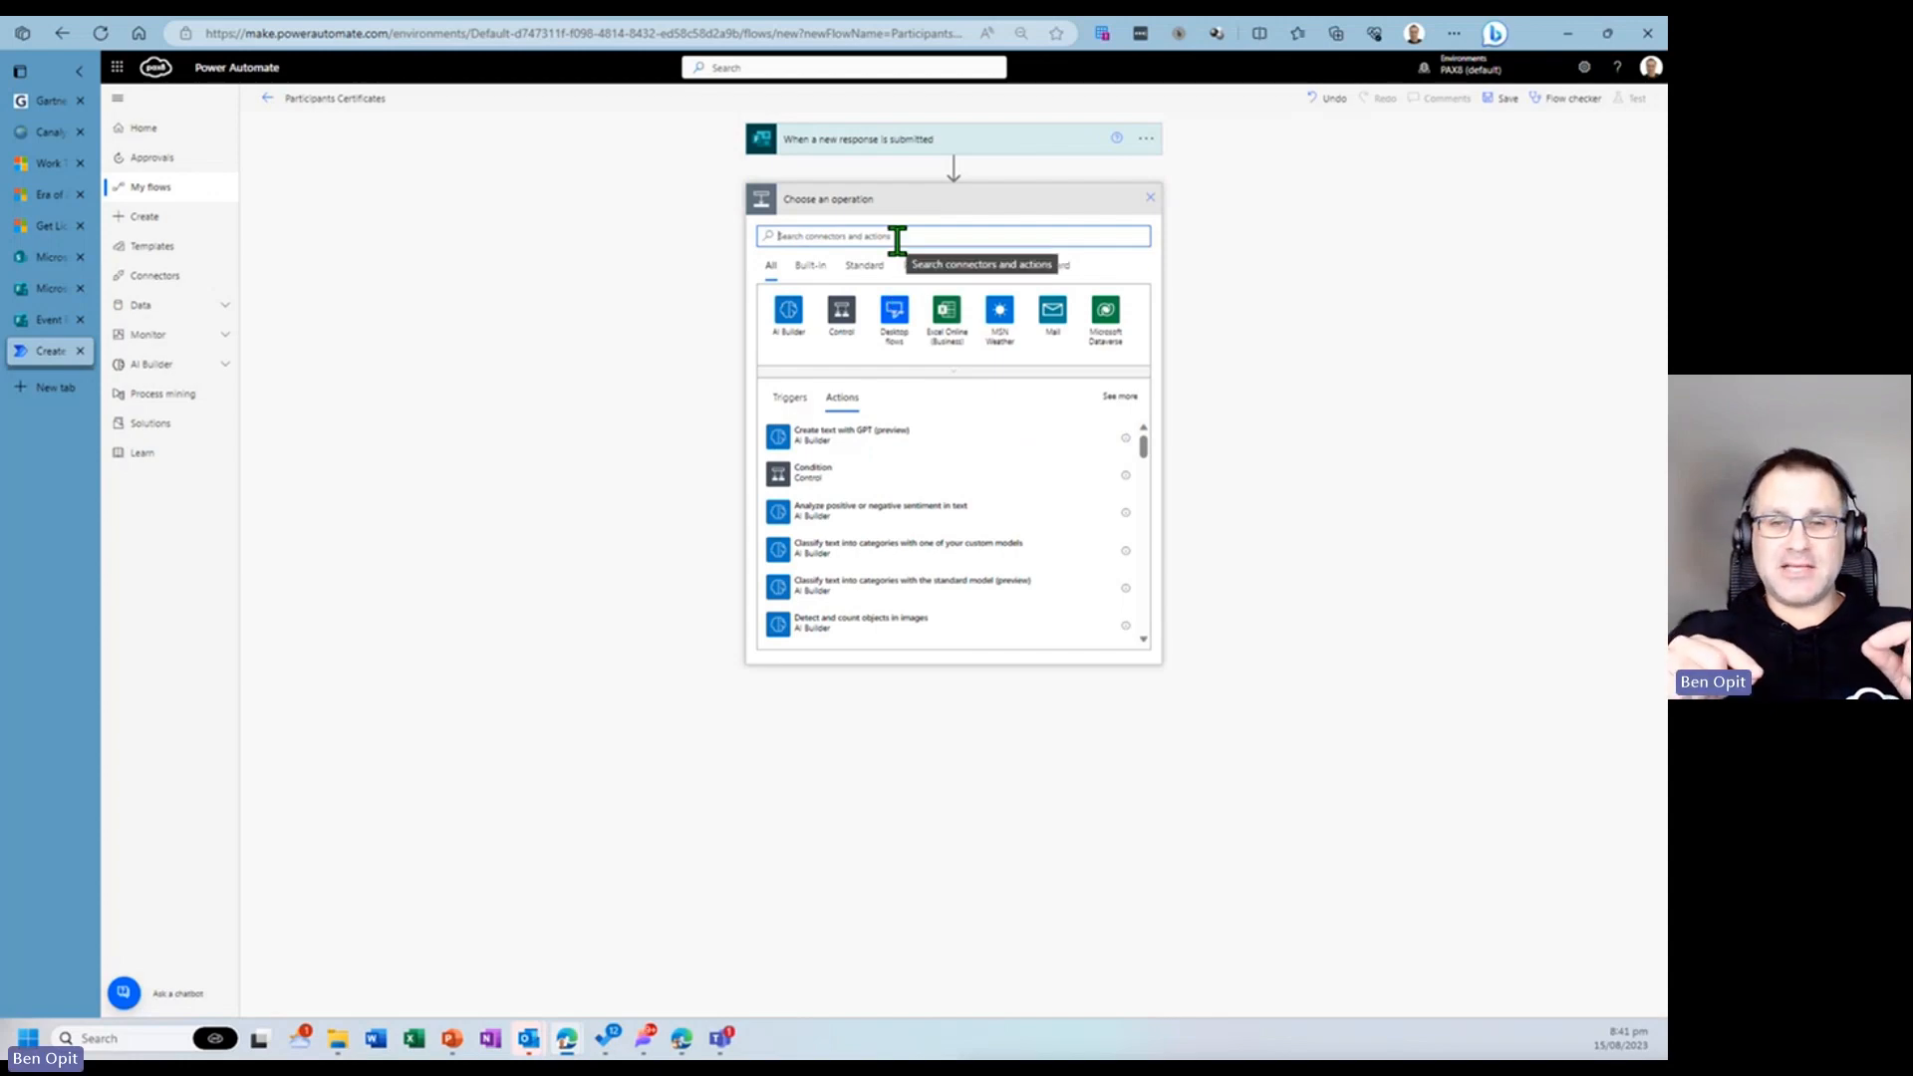
type("get respo")
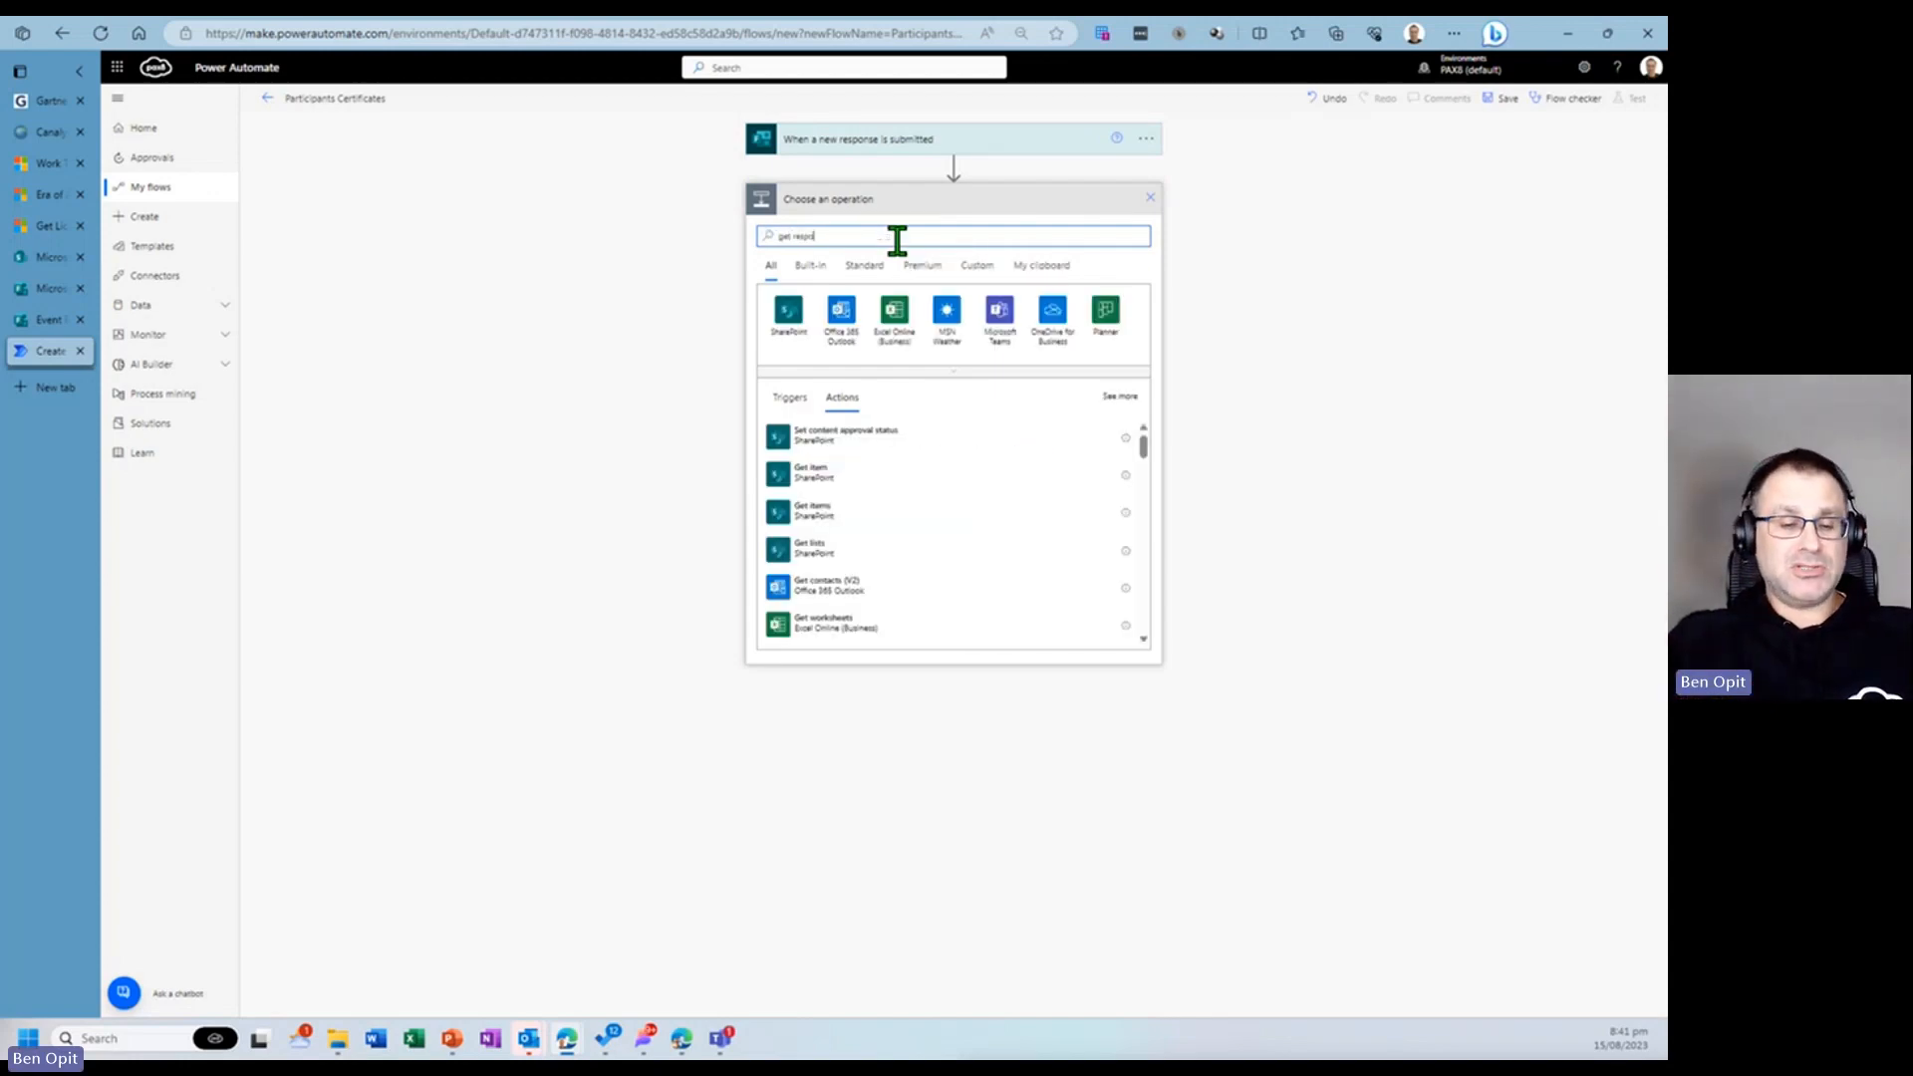
type("nse details")
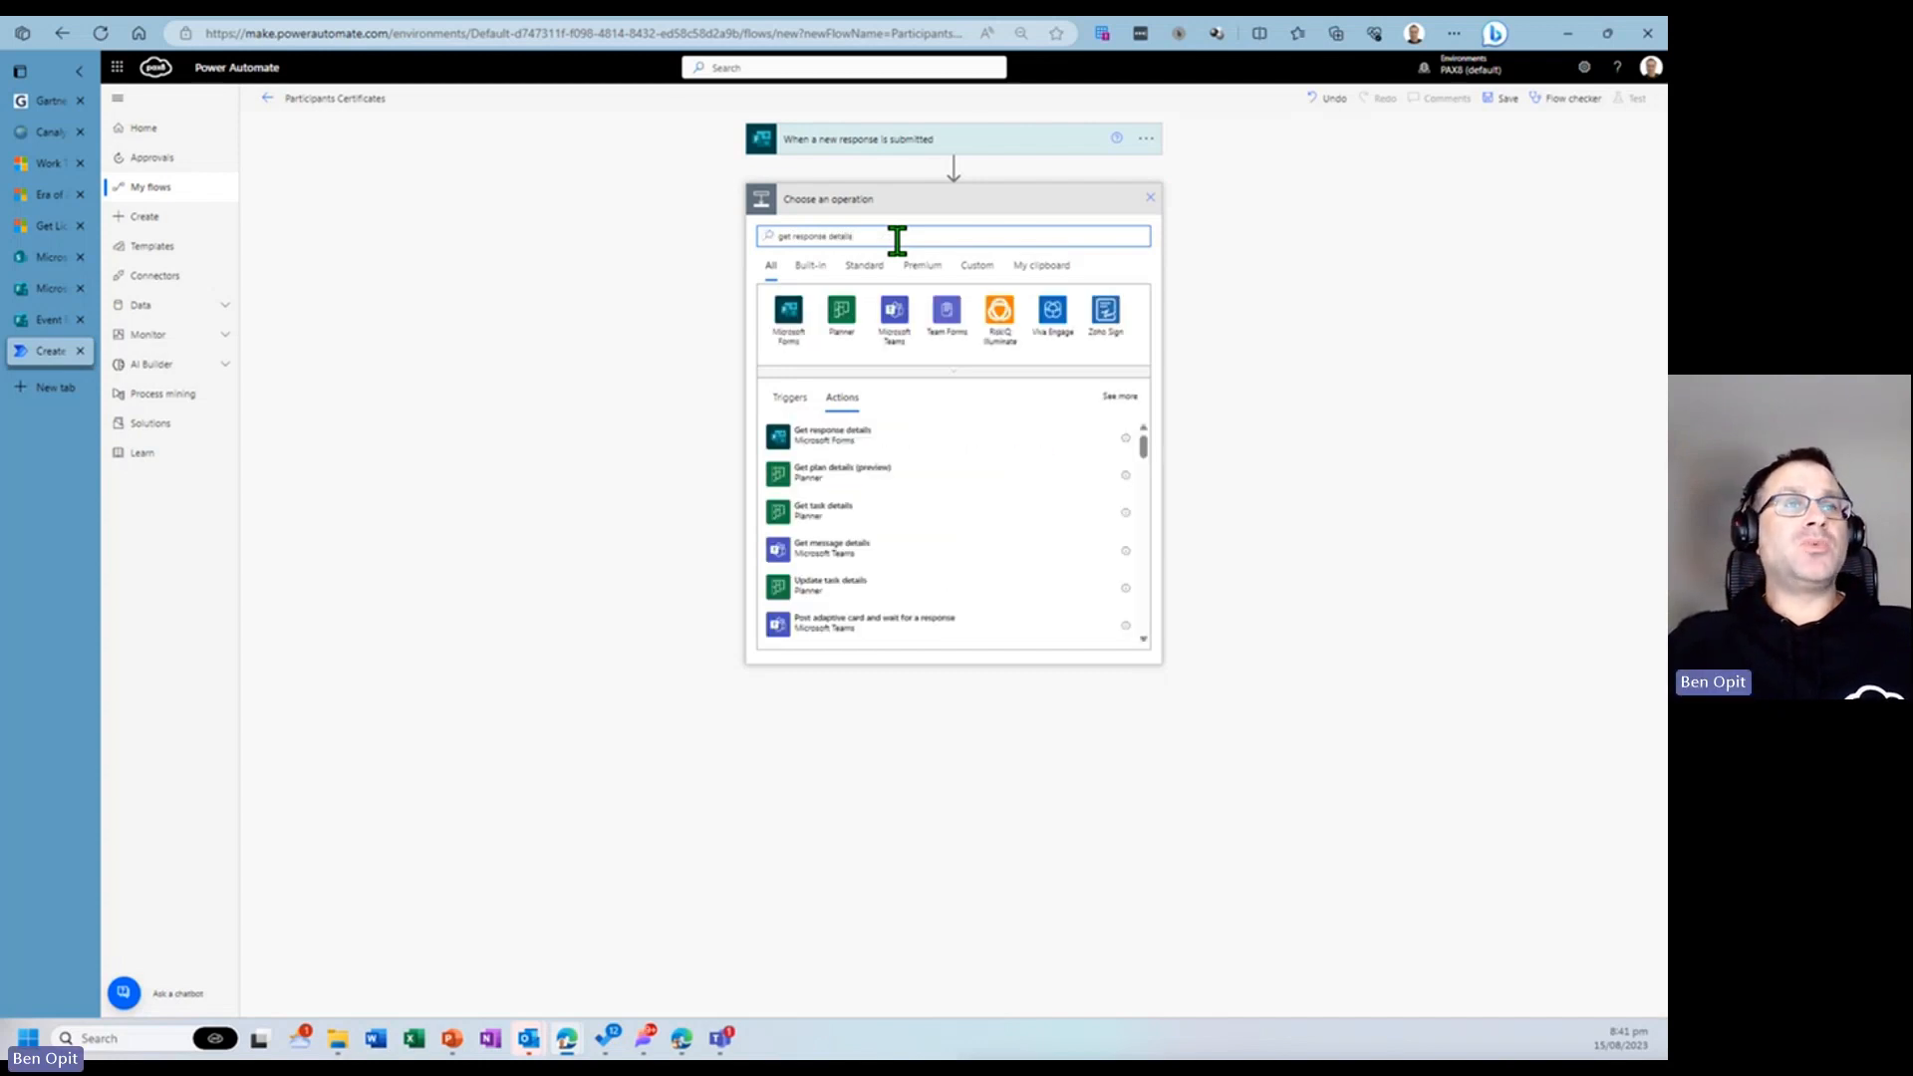
left_click(820, 443)
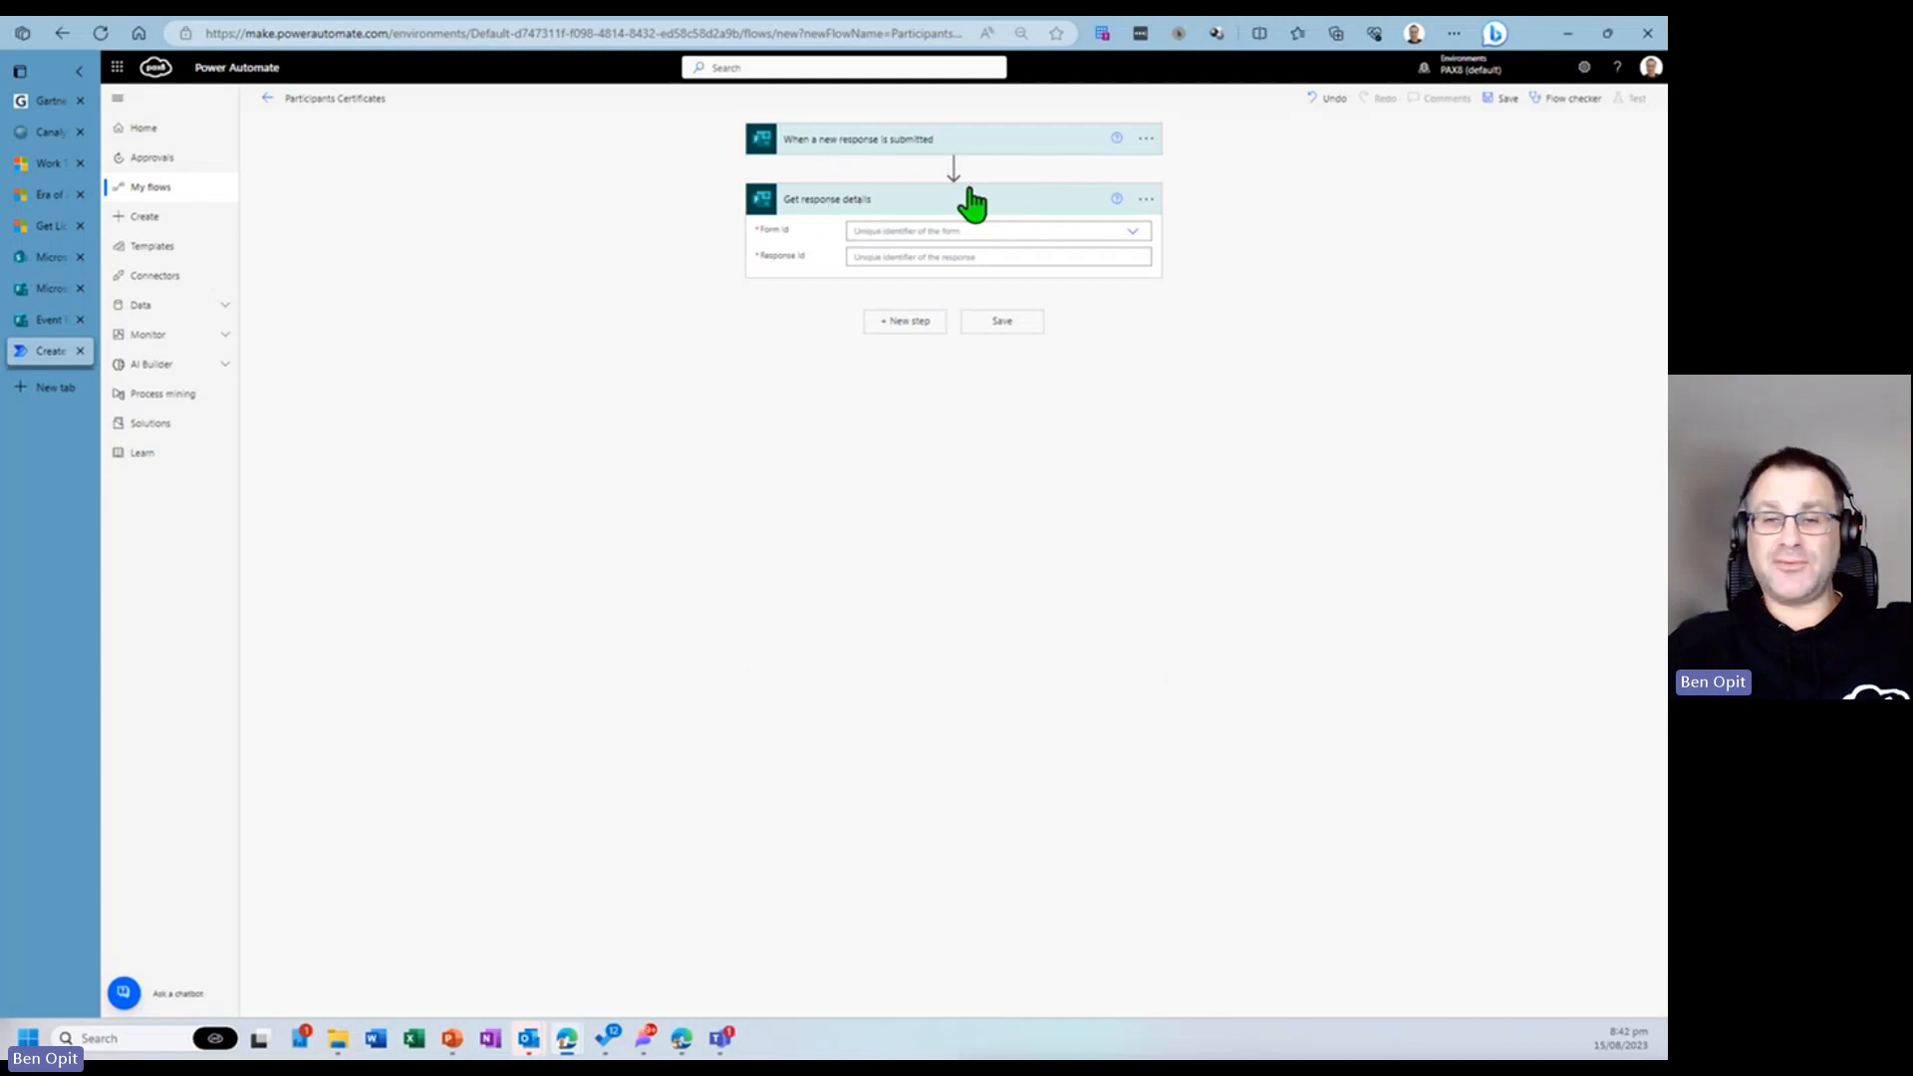
- Set Get response details' Form Id to Event Registration Form and its Response Id to the trigger's Response Id
left_click(976, 232)
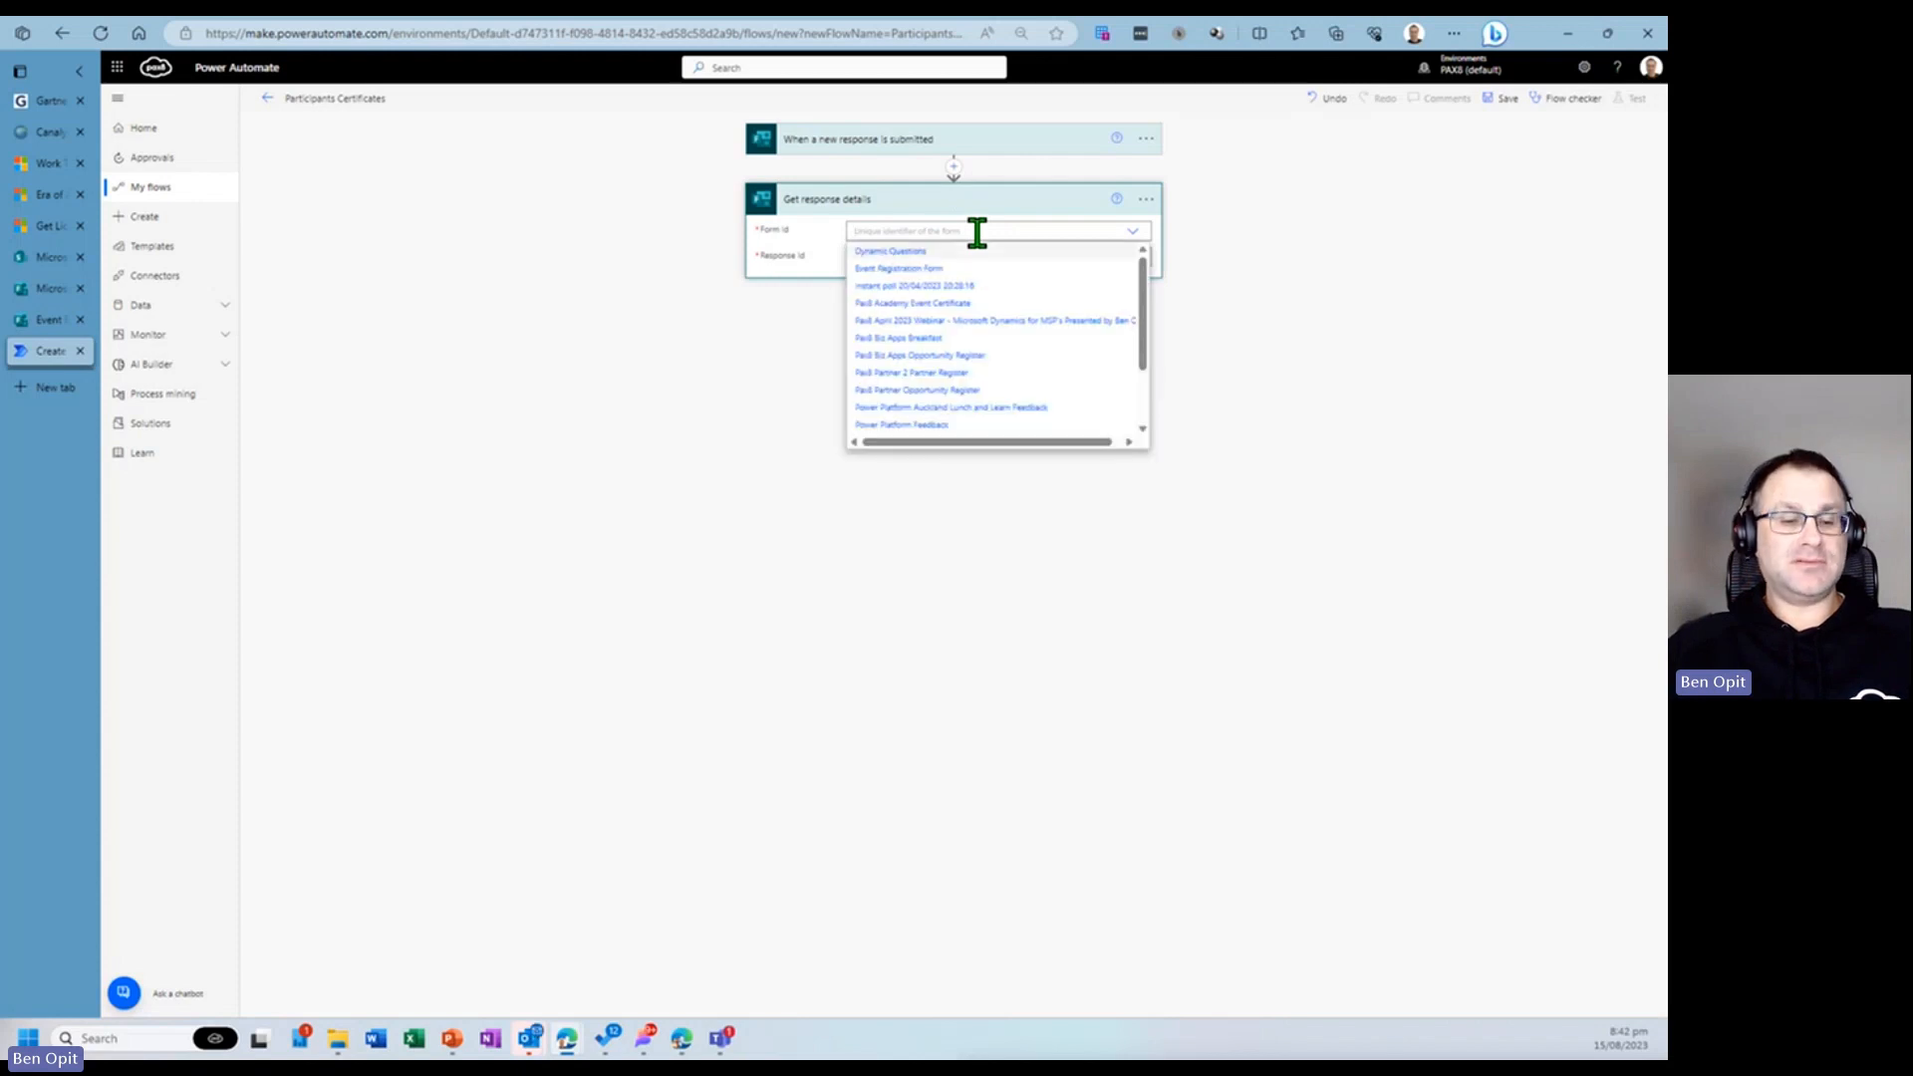
left_click(956, 268)
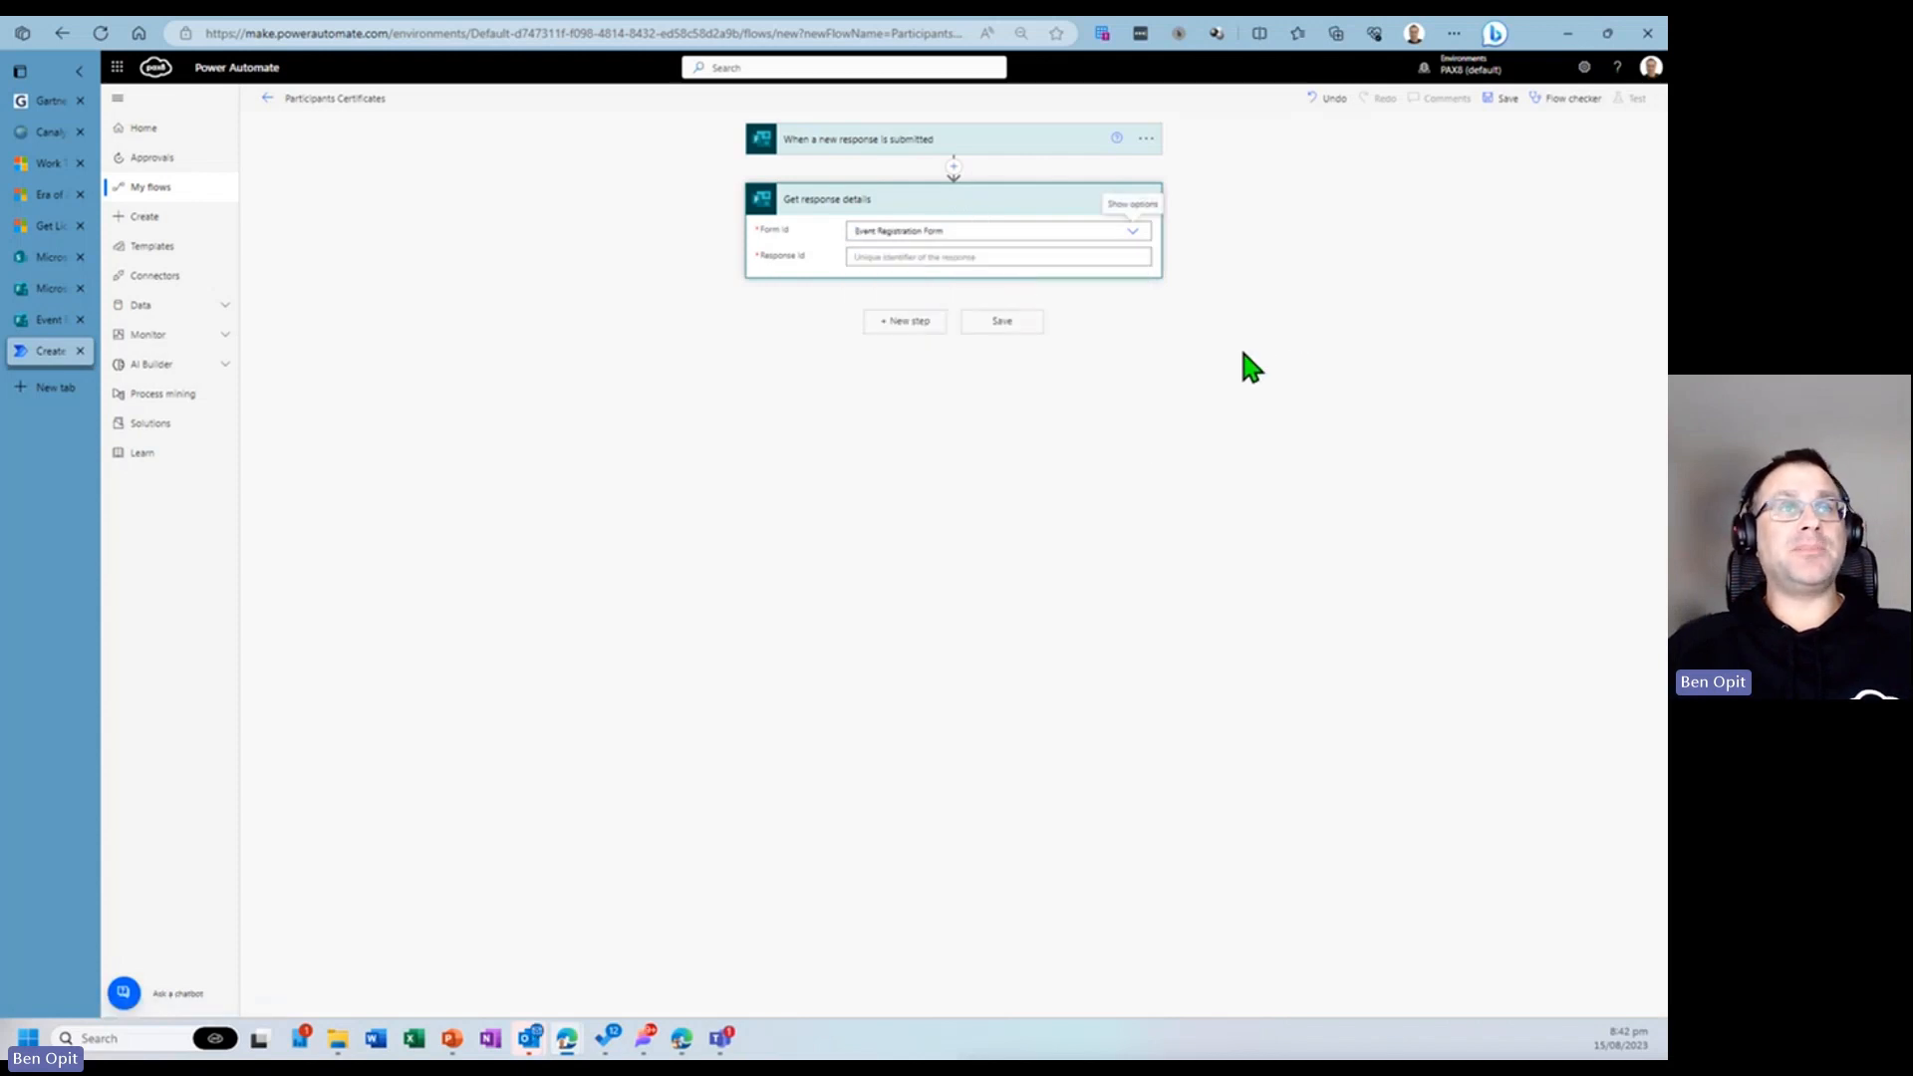
left_click(999, 257)
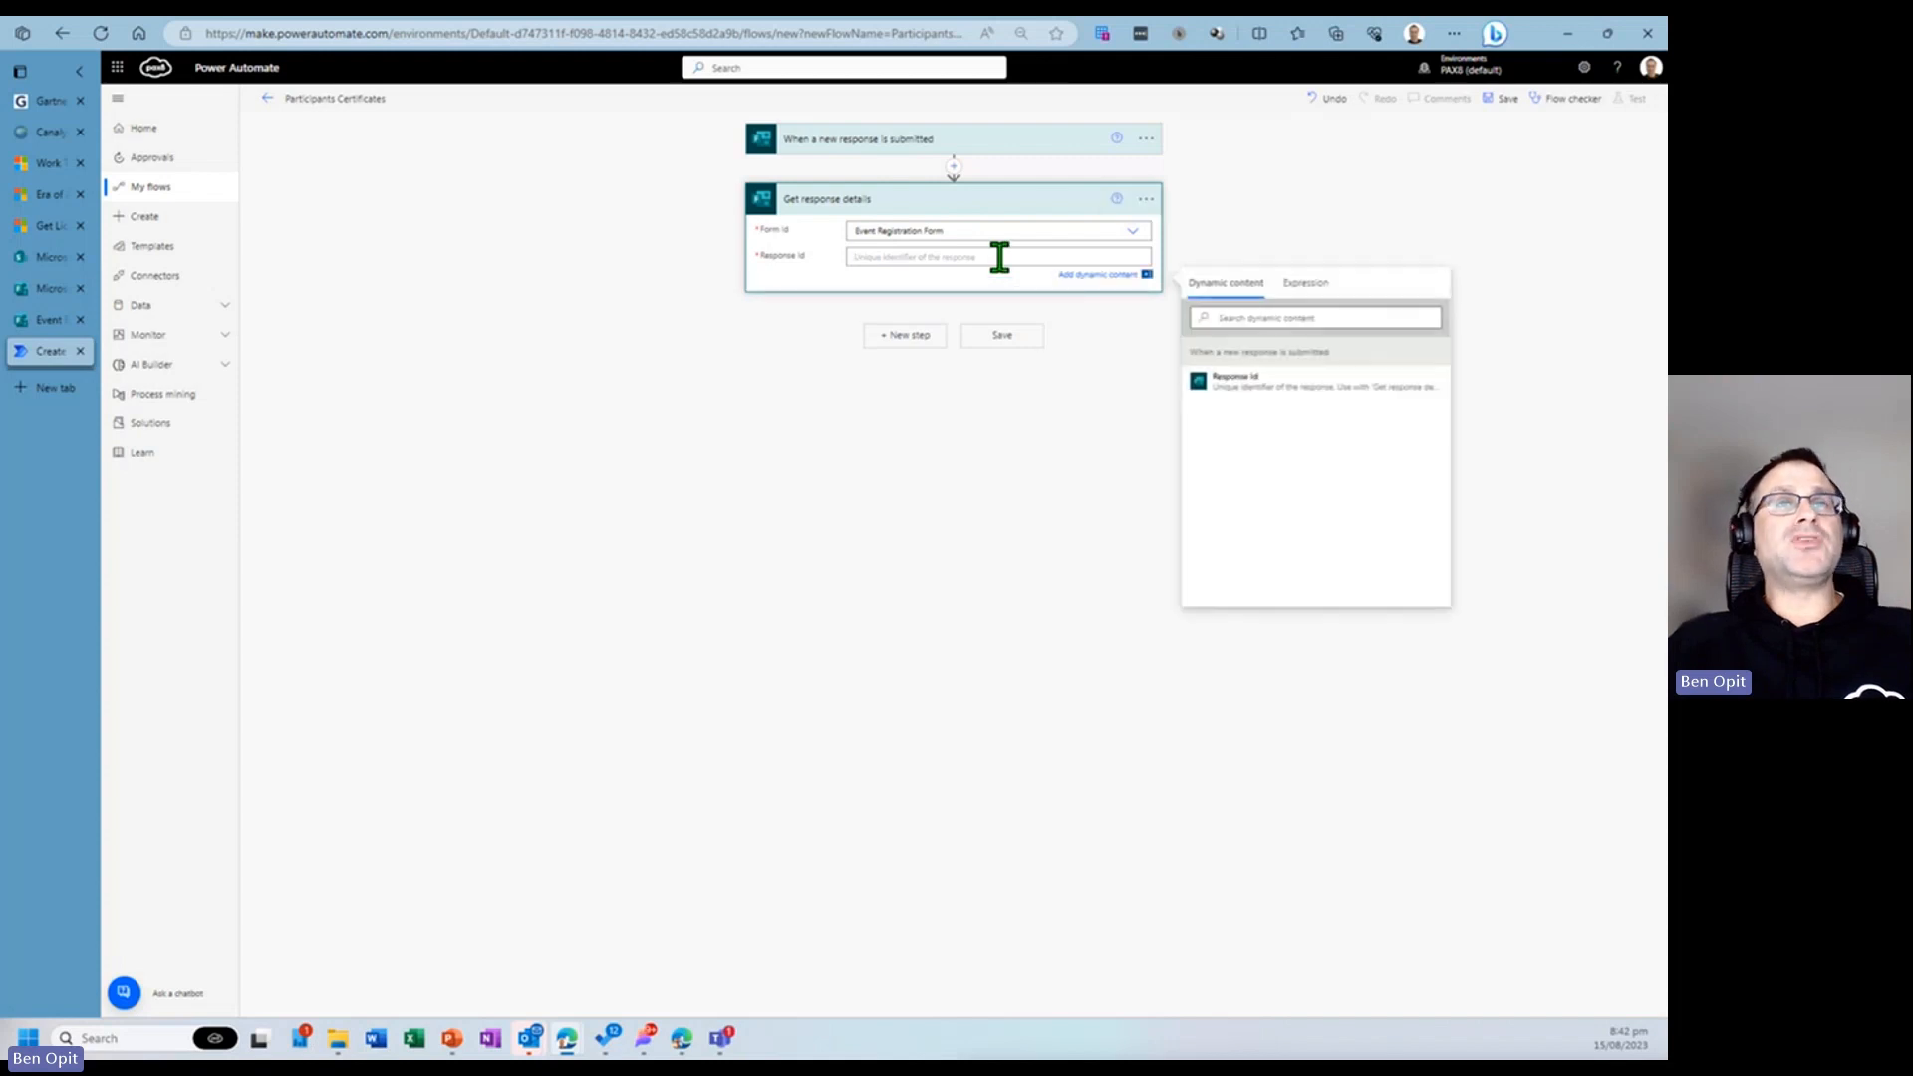
left_click(1240, 396)
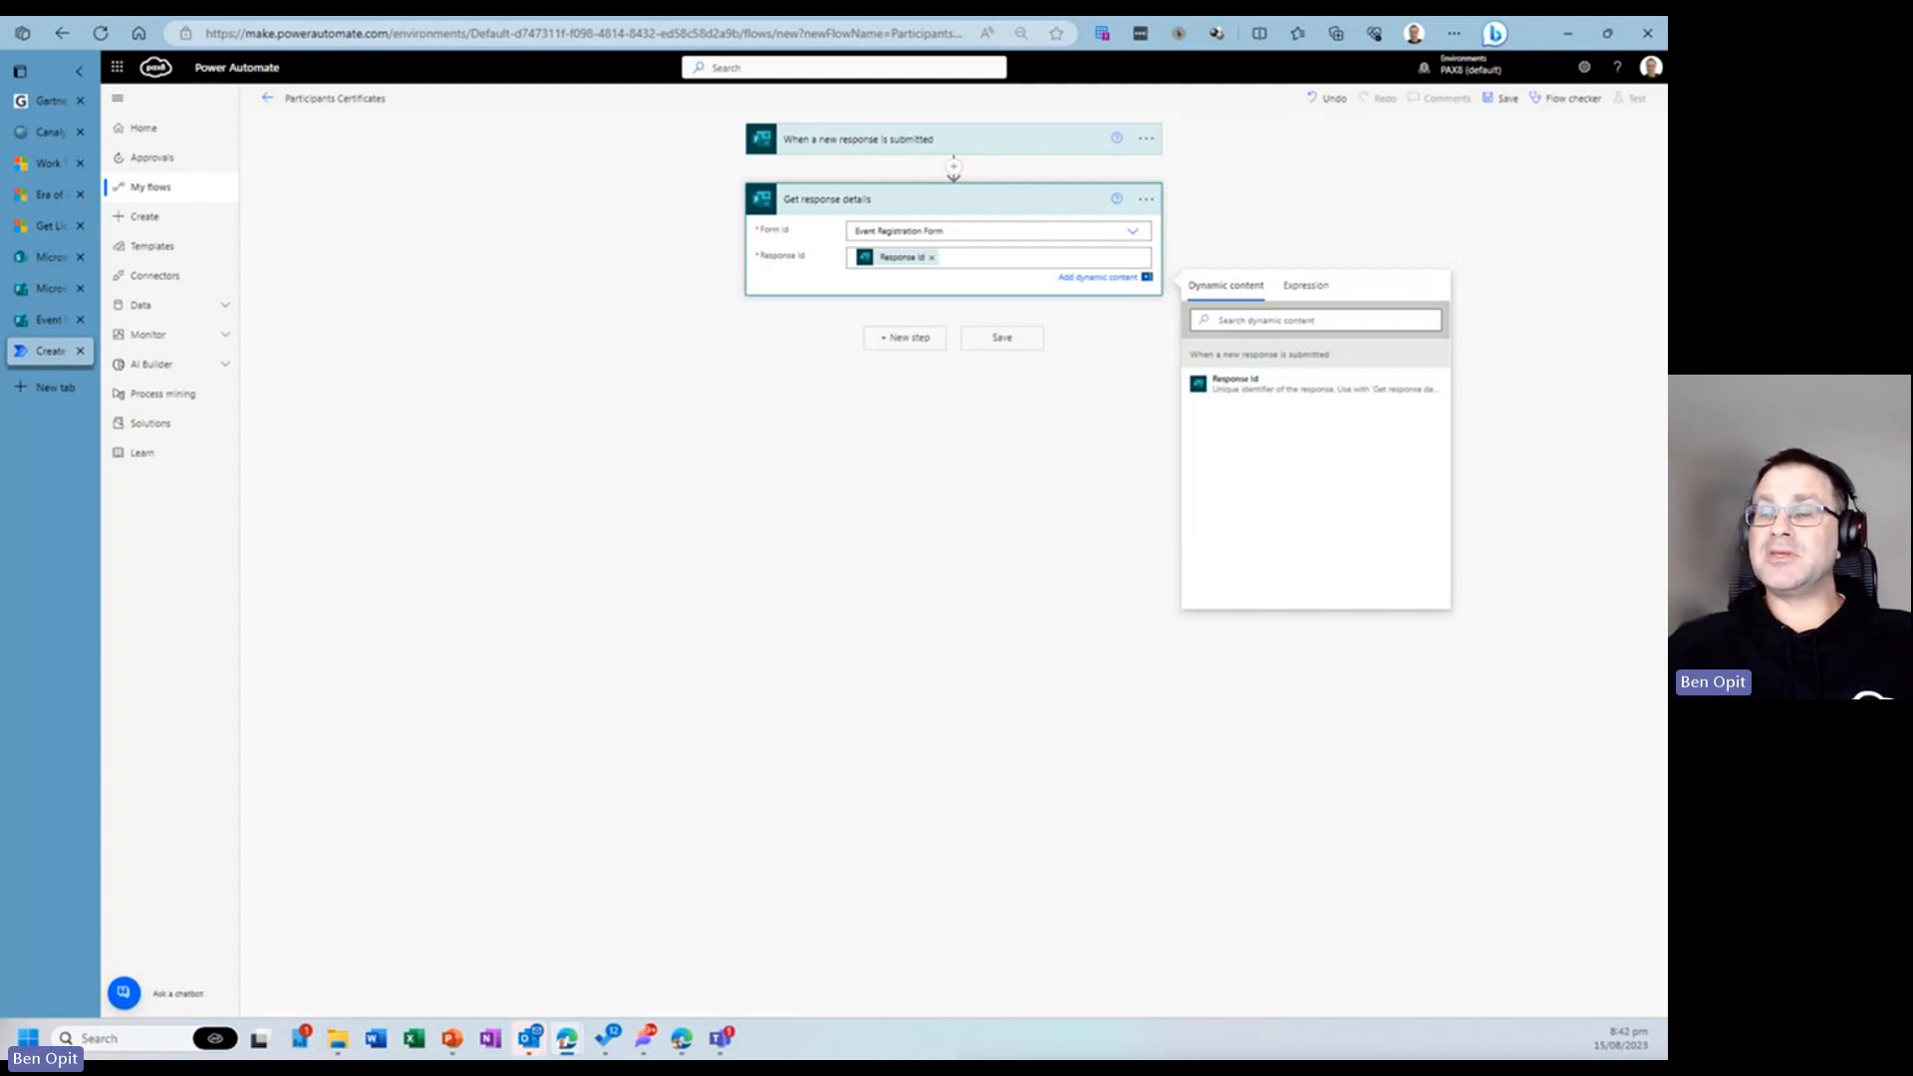
- Add a new step and choose the SharePoint 'Copy file' action
left_click(904, 338)
type("c")
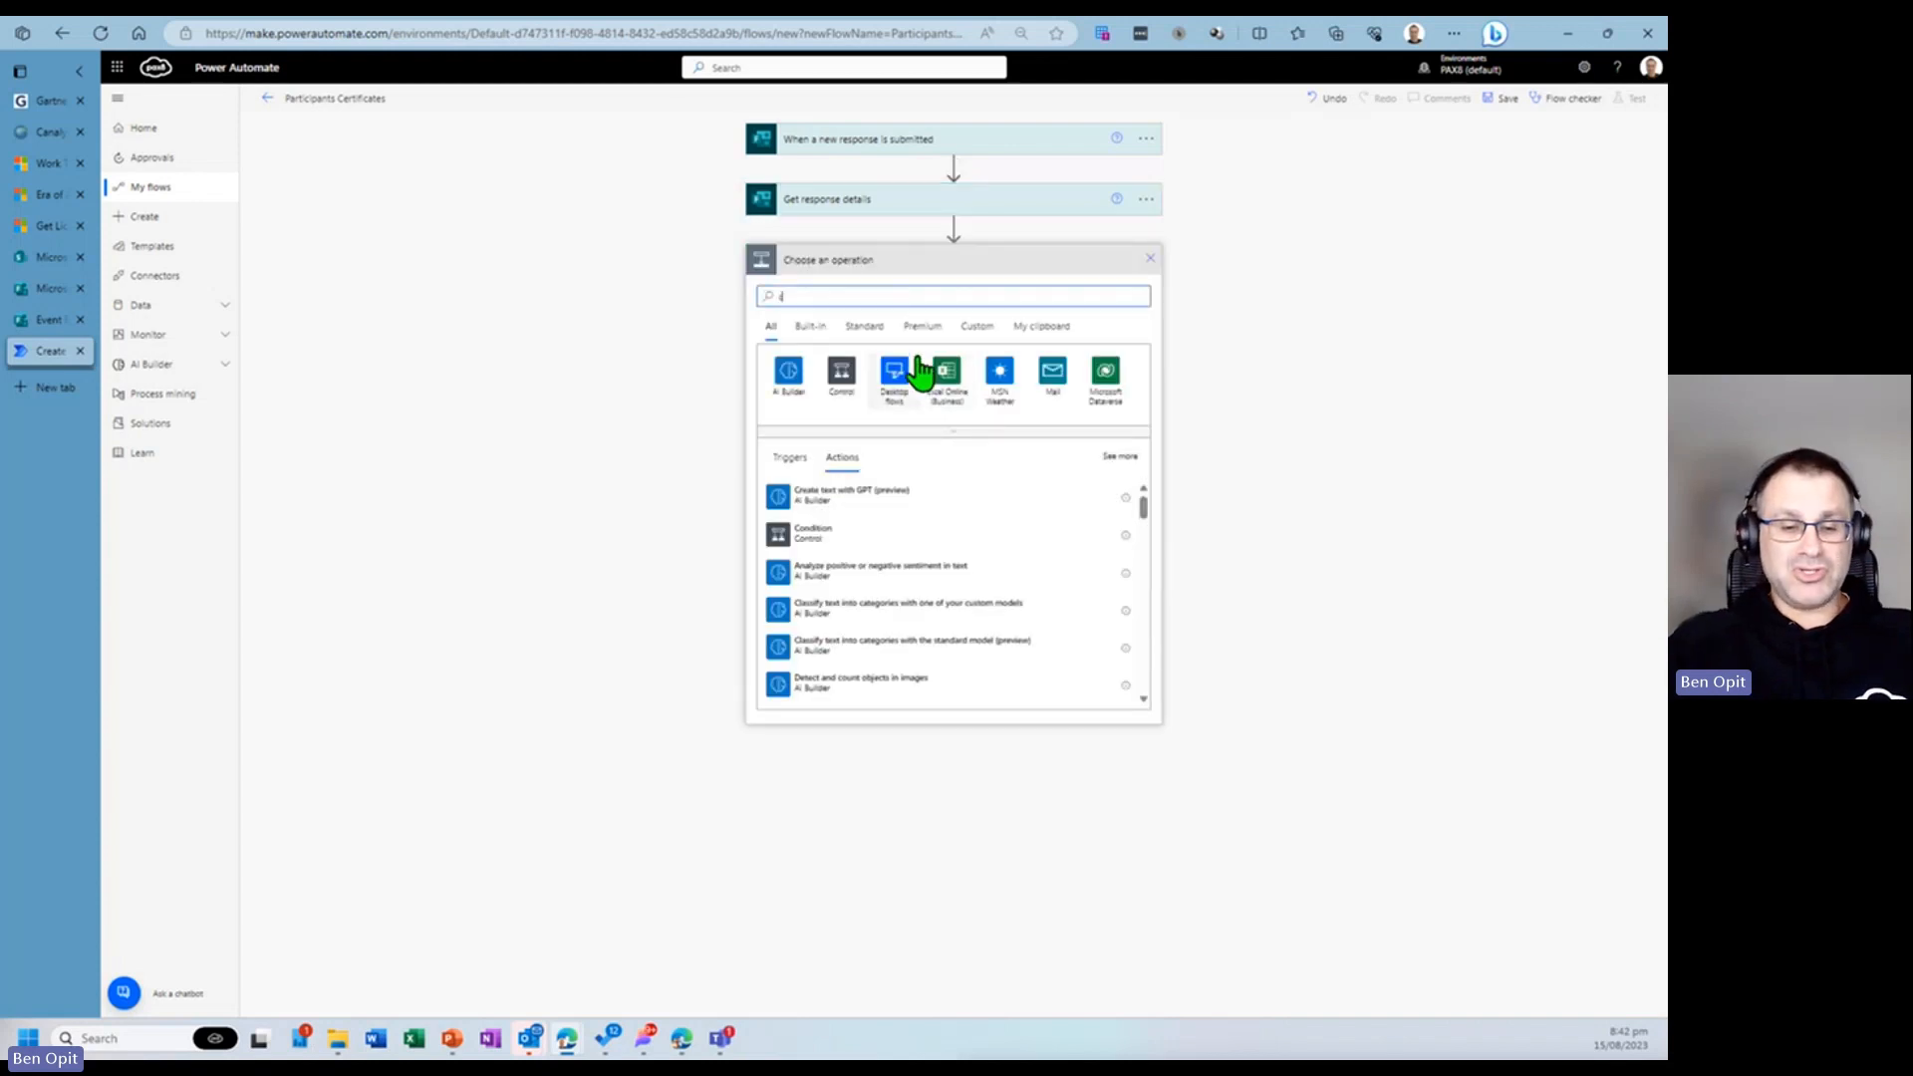
type("opy file")
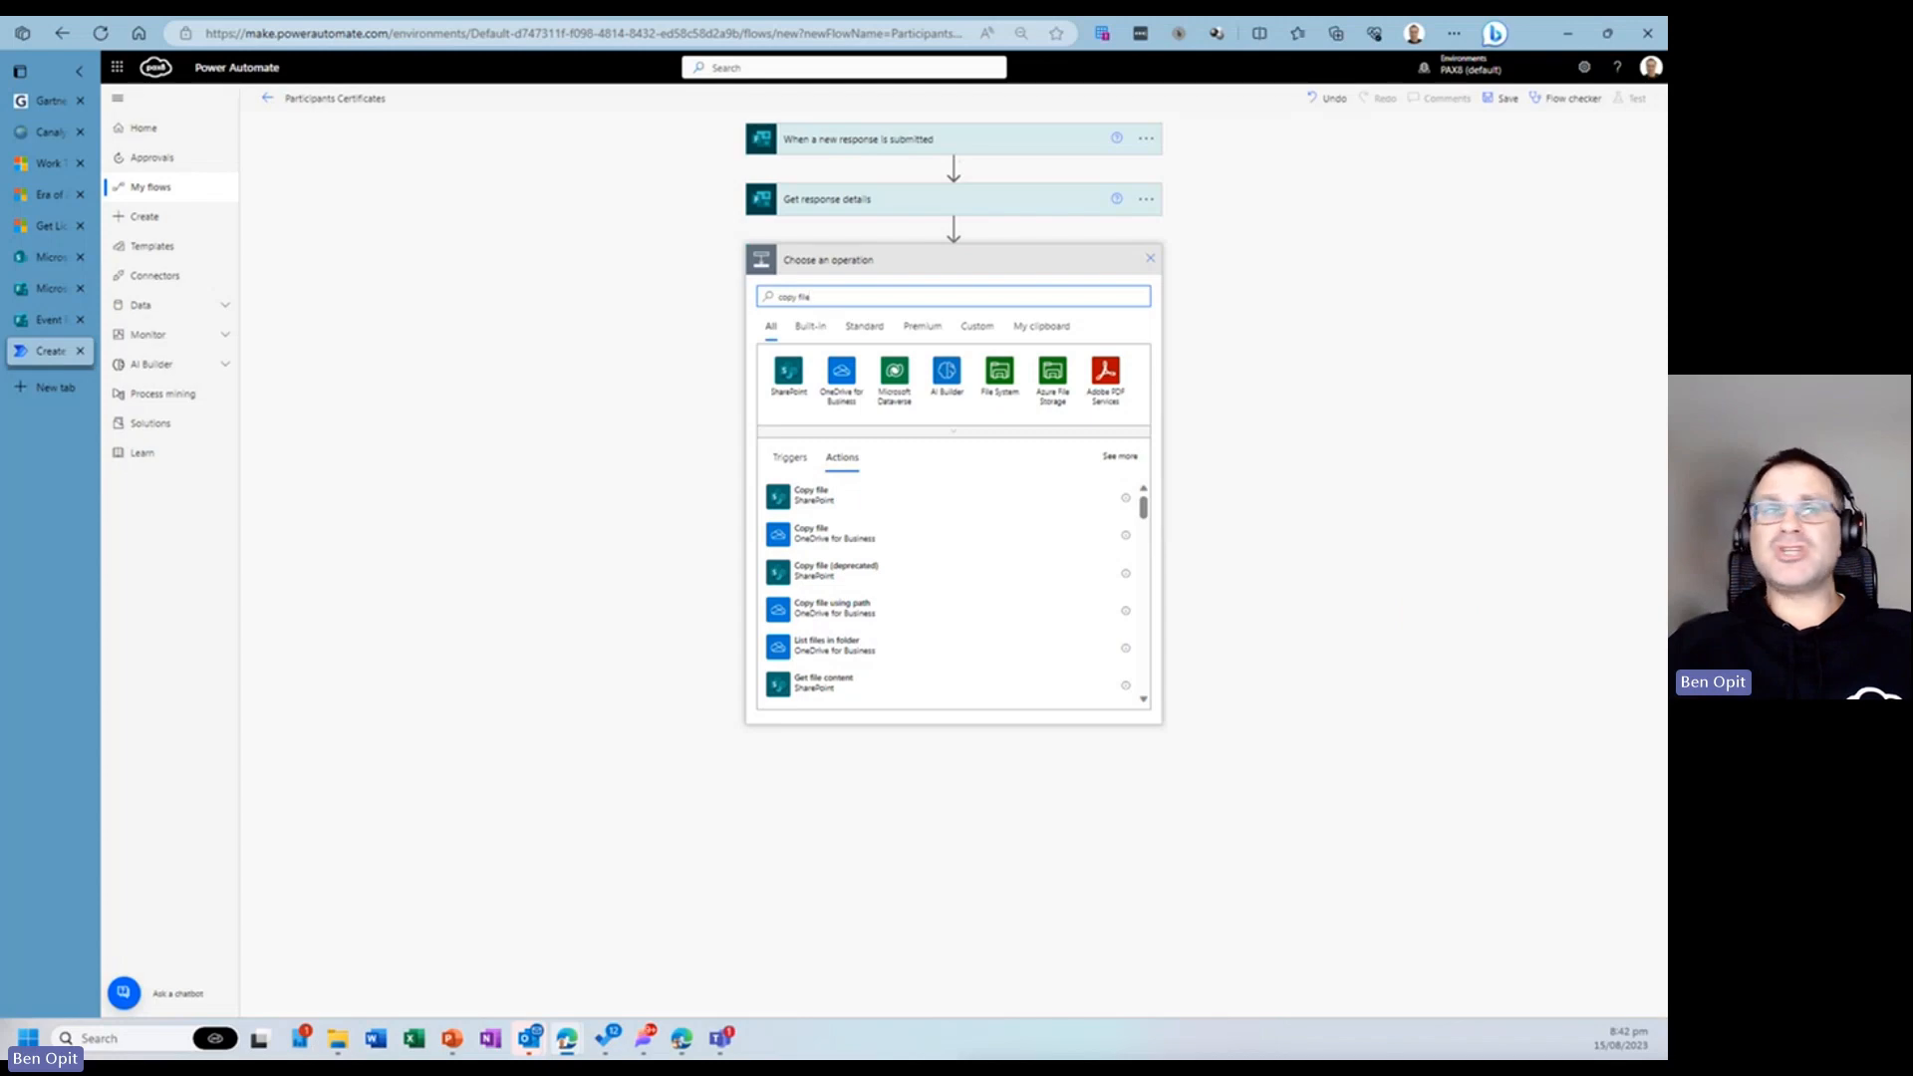
left_click(825, 498)
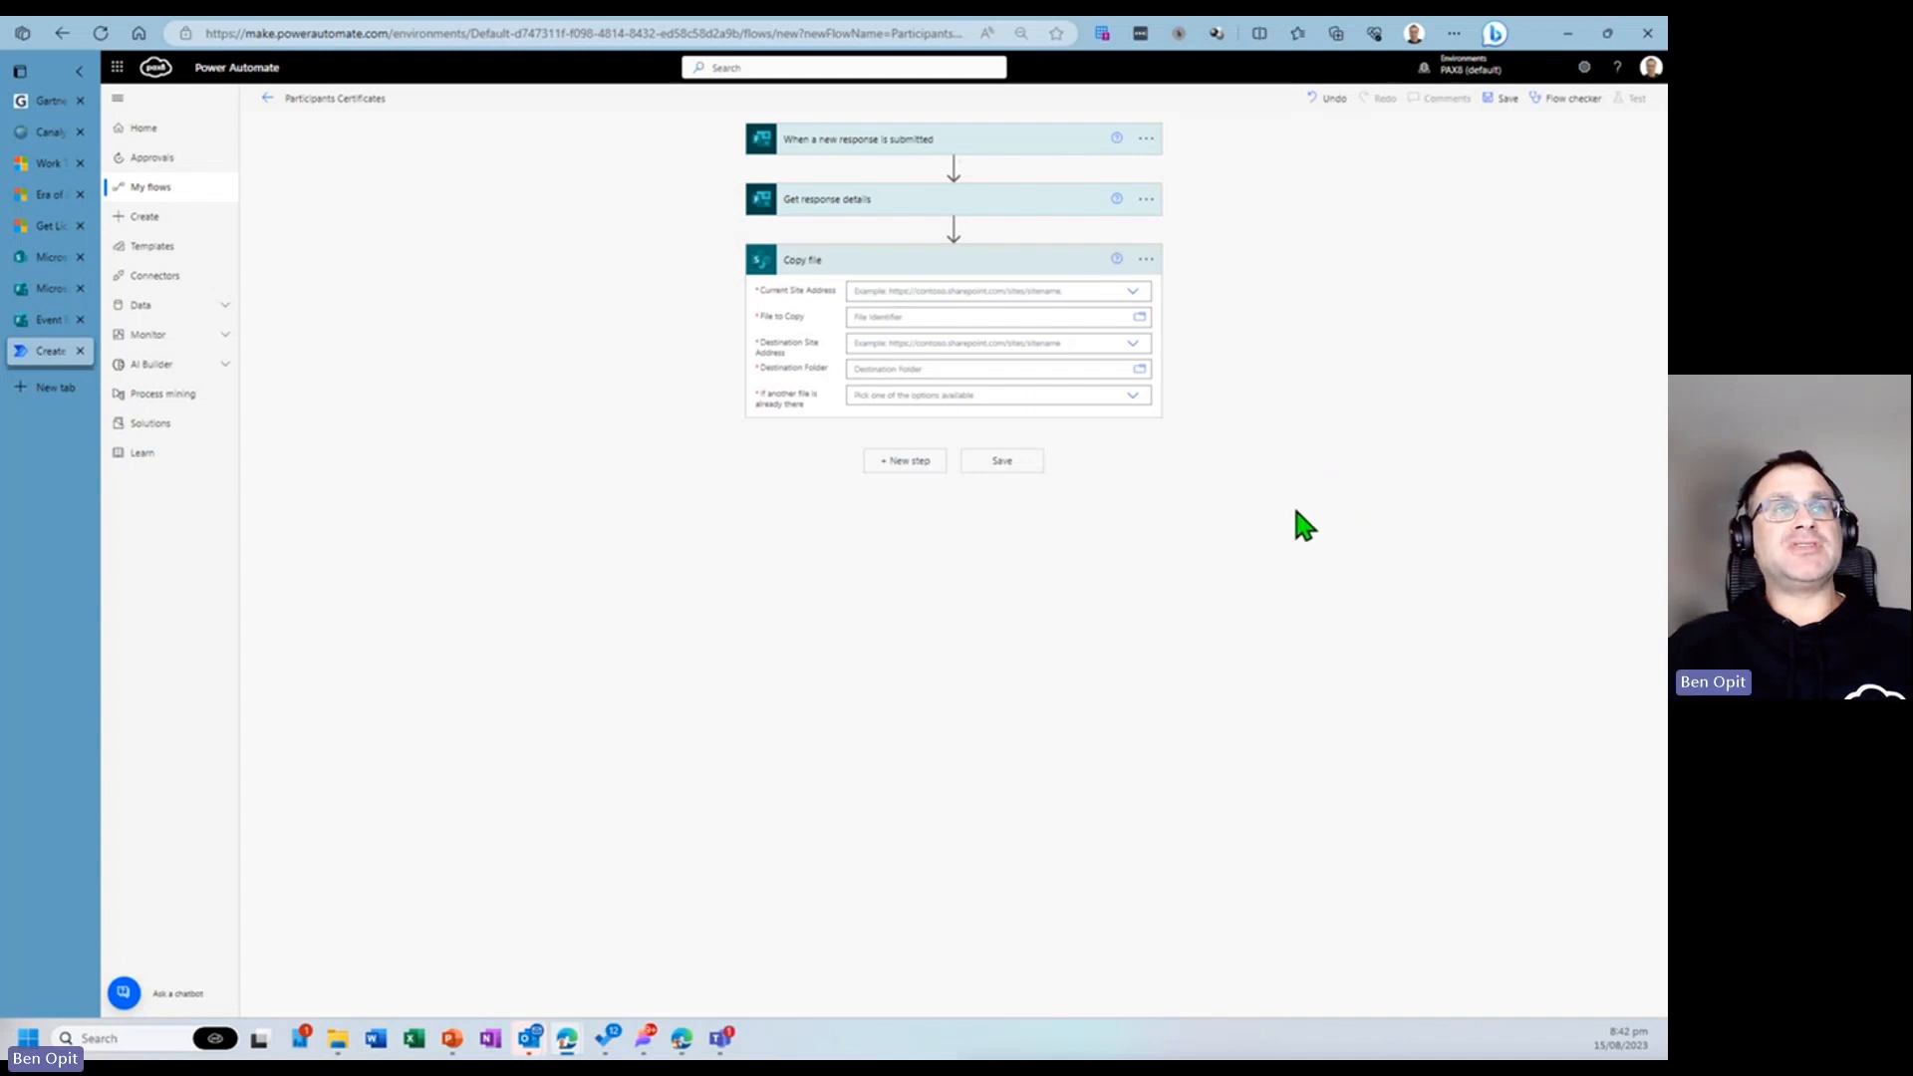
- Set the Copy file action's current site address to Microsoft HQ - APAC
left_click(1010, 296)
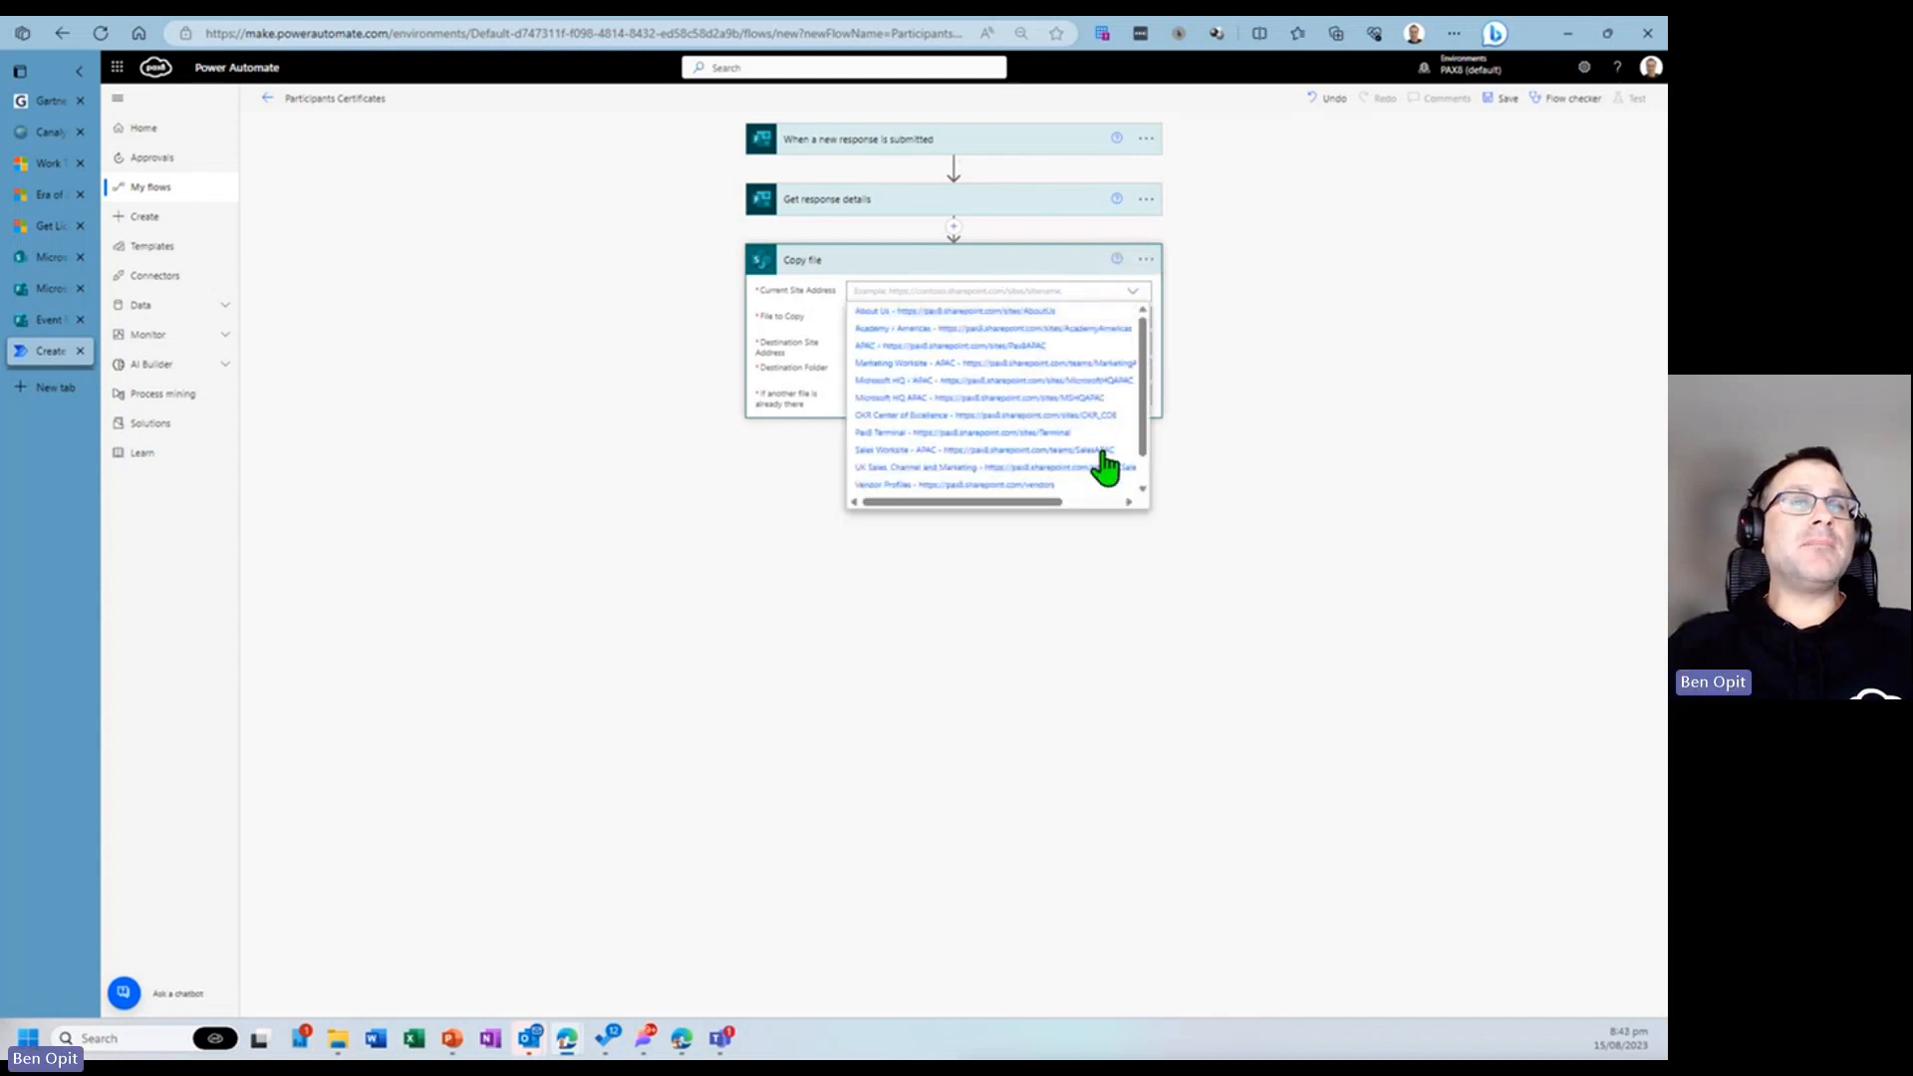
left_click(1106, 385)
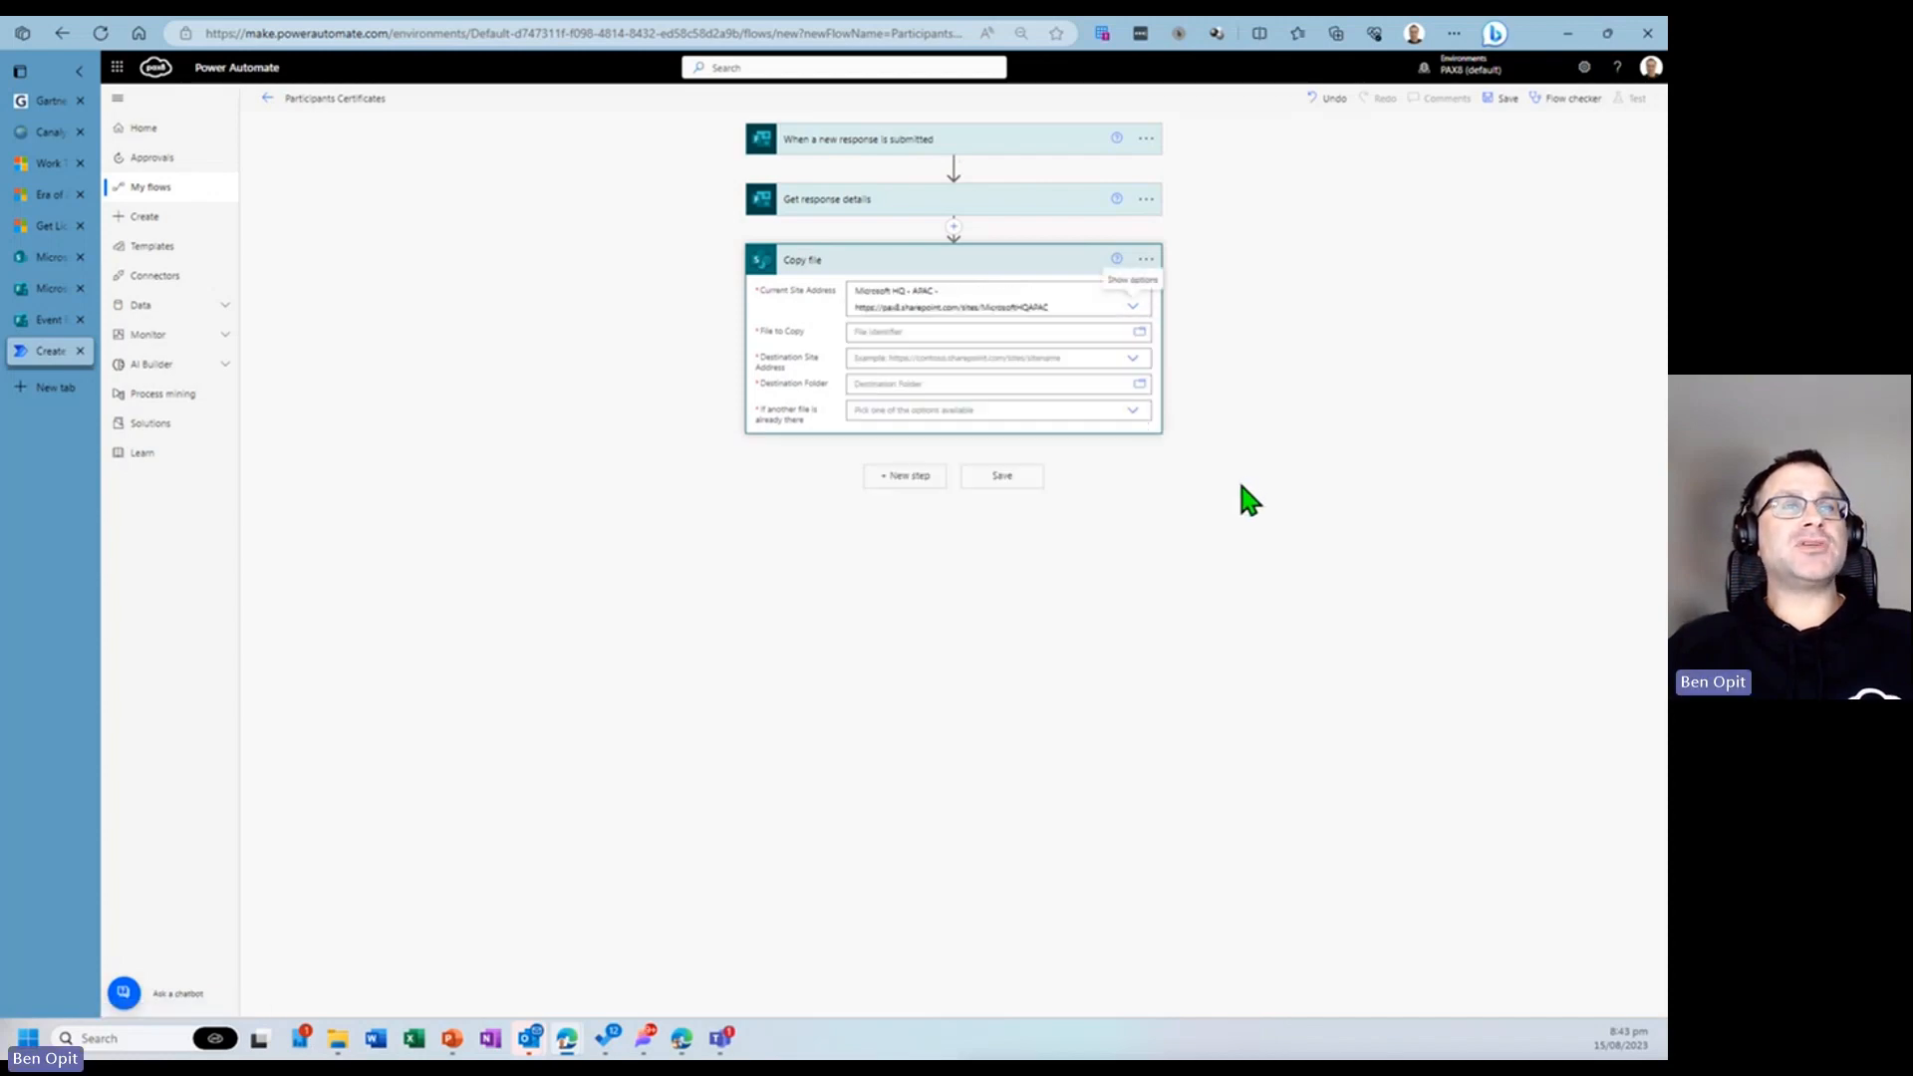
- Browse the site's document libraries in the file picker and the Course Certificates library for the certificate template
left_click(983, 328)
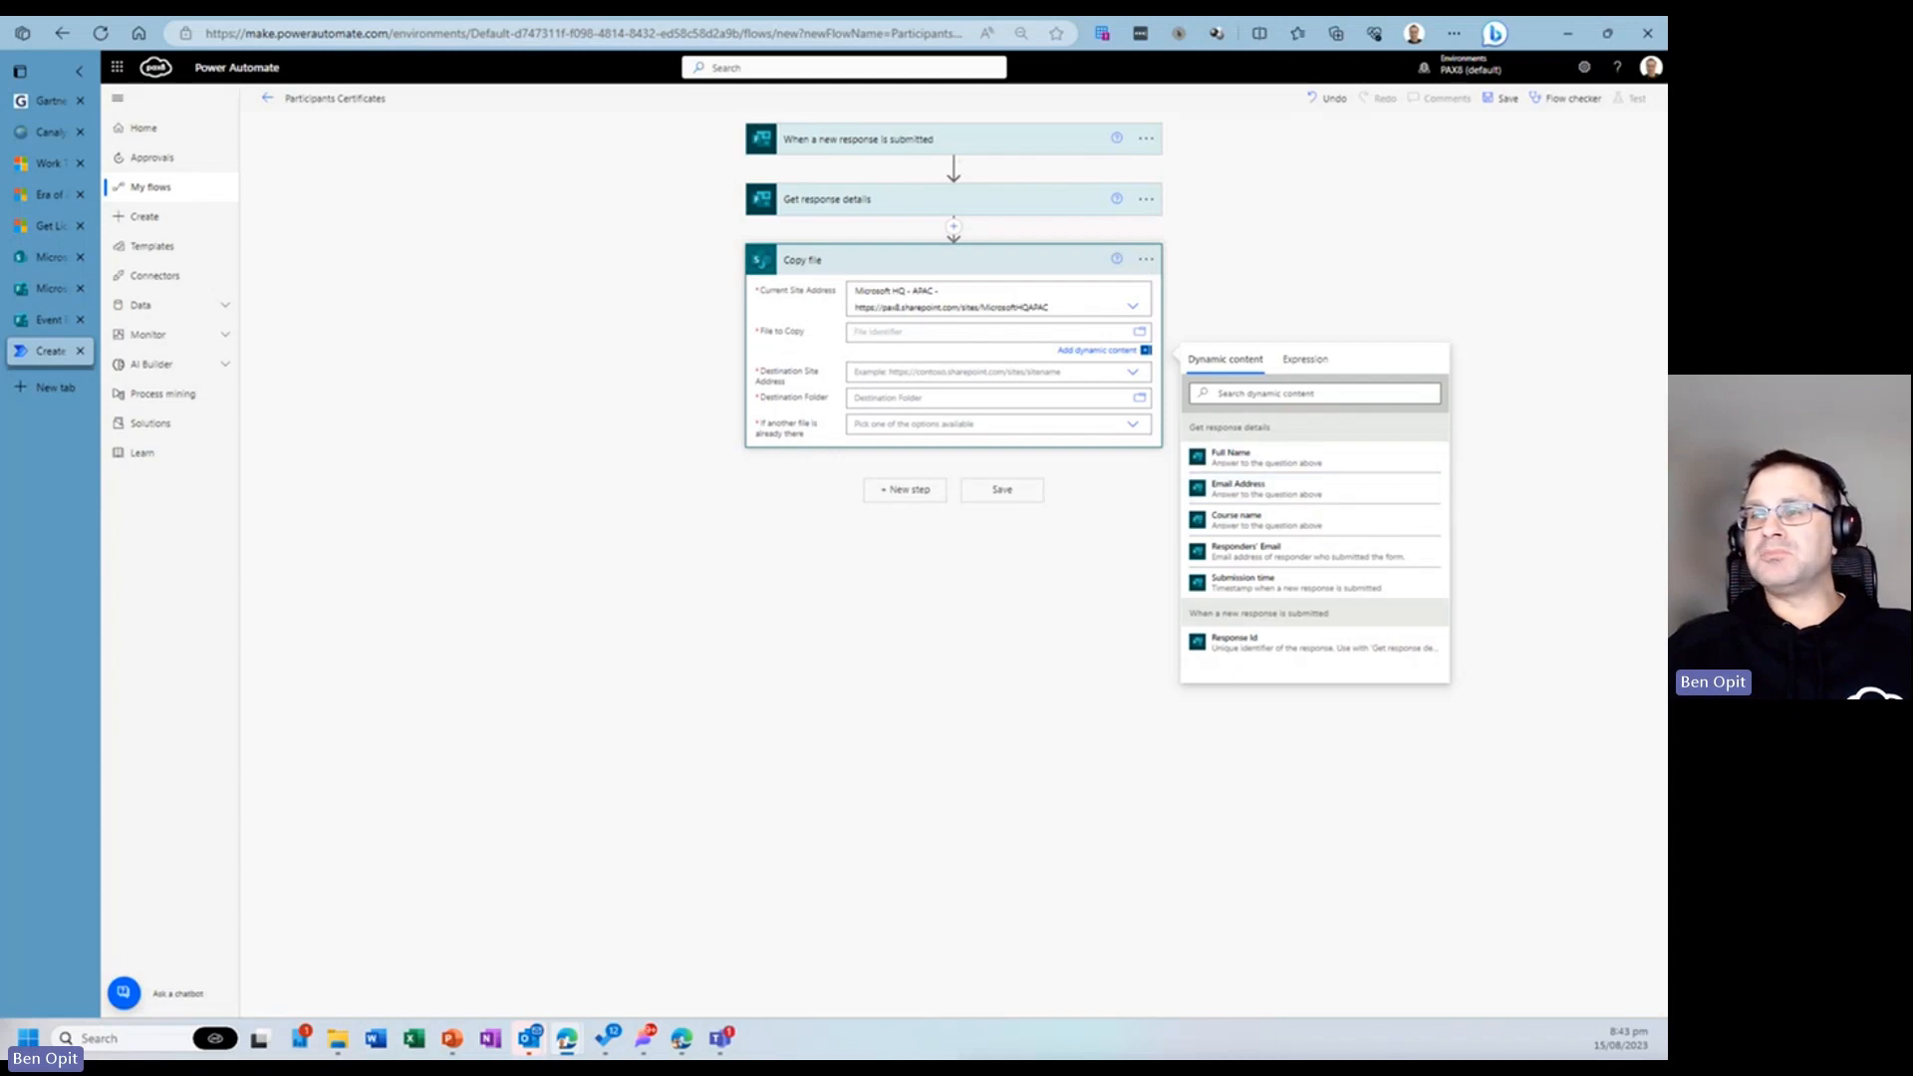
left_click(1137, 333)
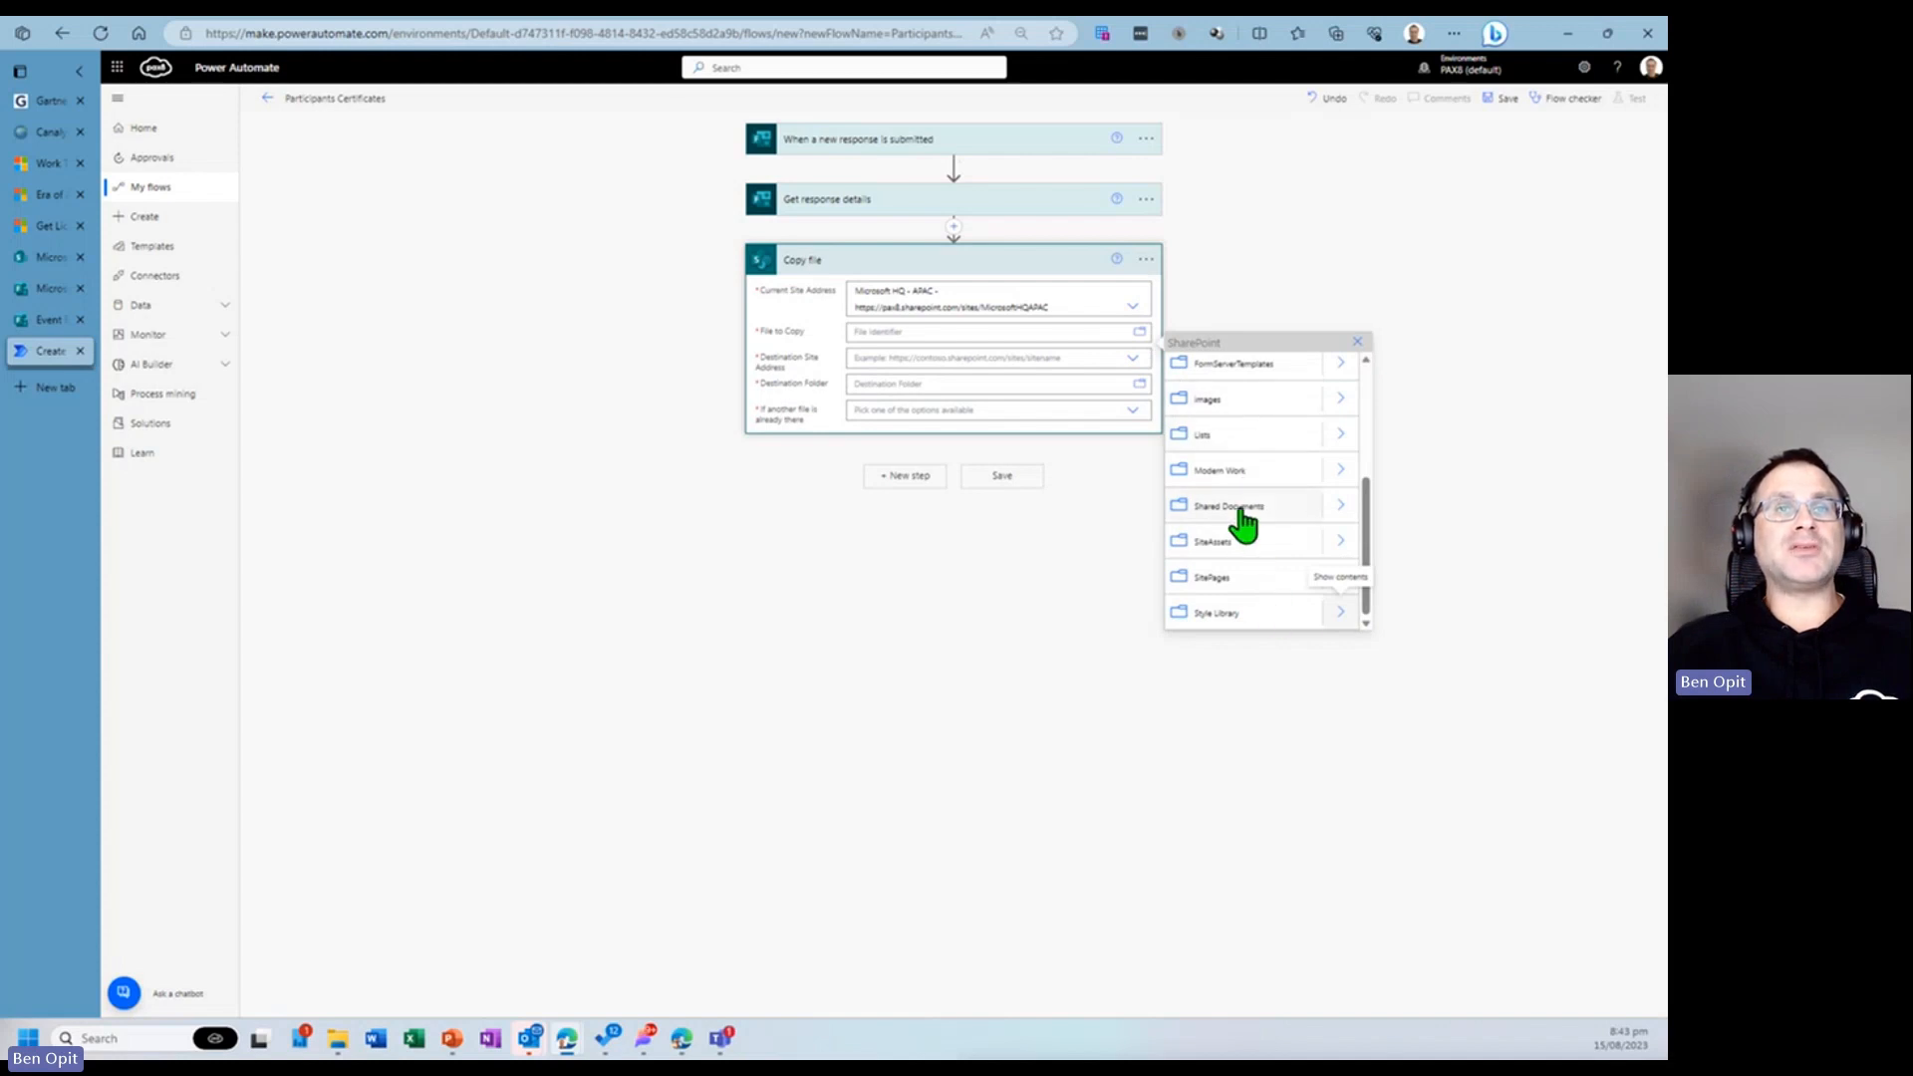
left_click(1339, 500)
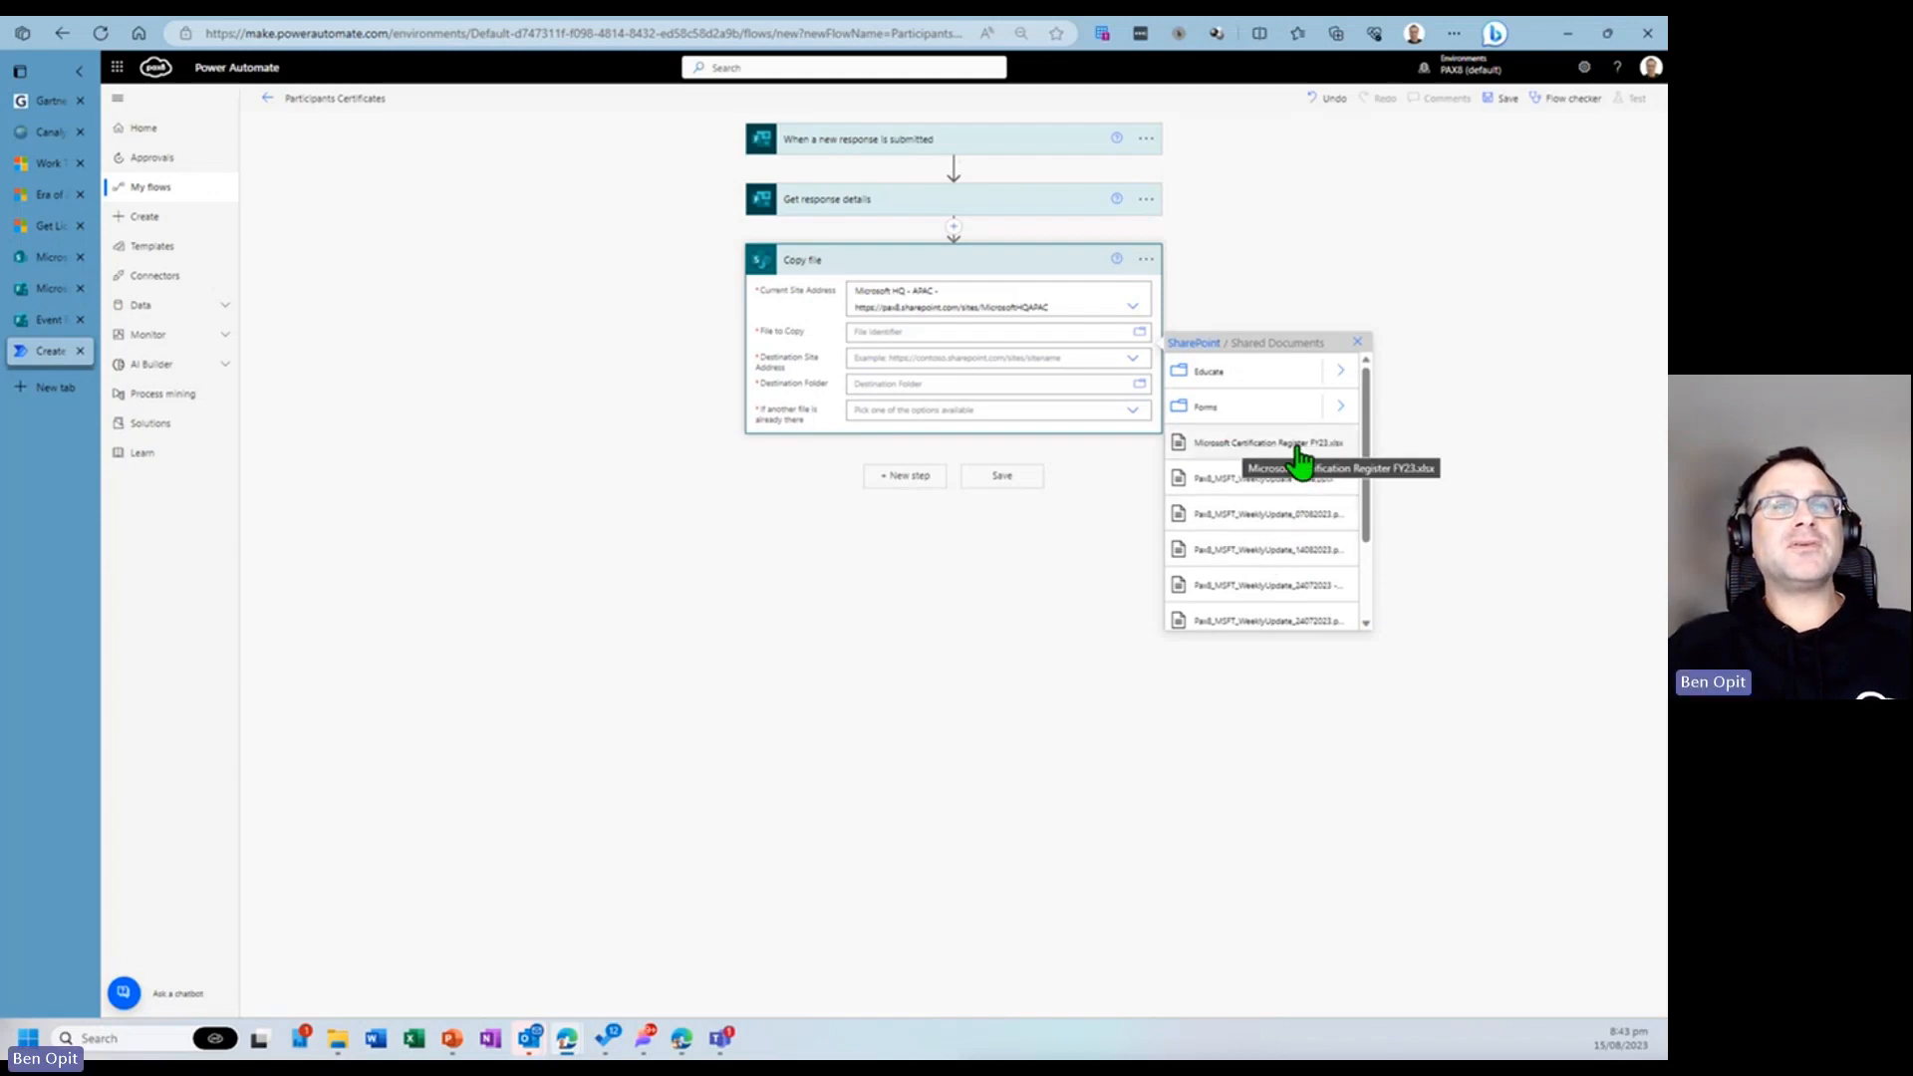
mouse_move(1369, 498)
left_mouse_down()
mouse_move(1362, 594)
mouse_move(1370, 521)
left_mouse_up()
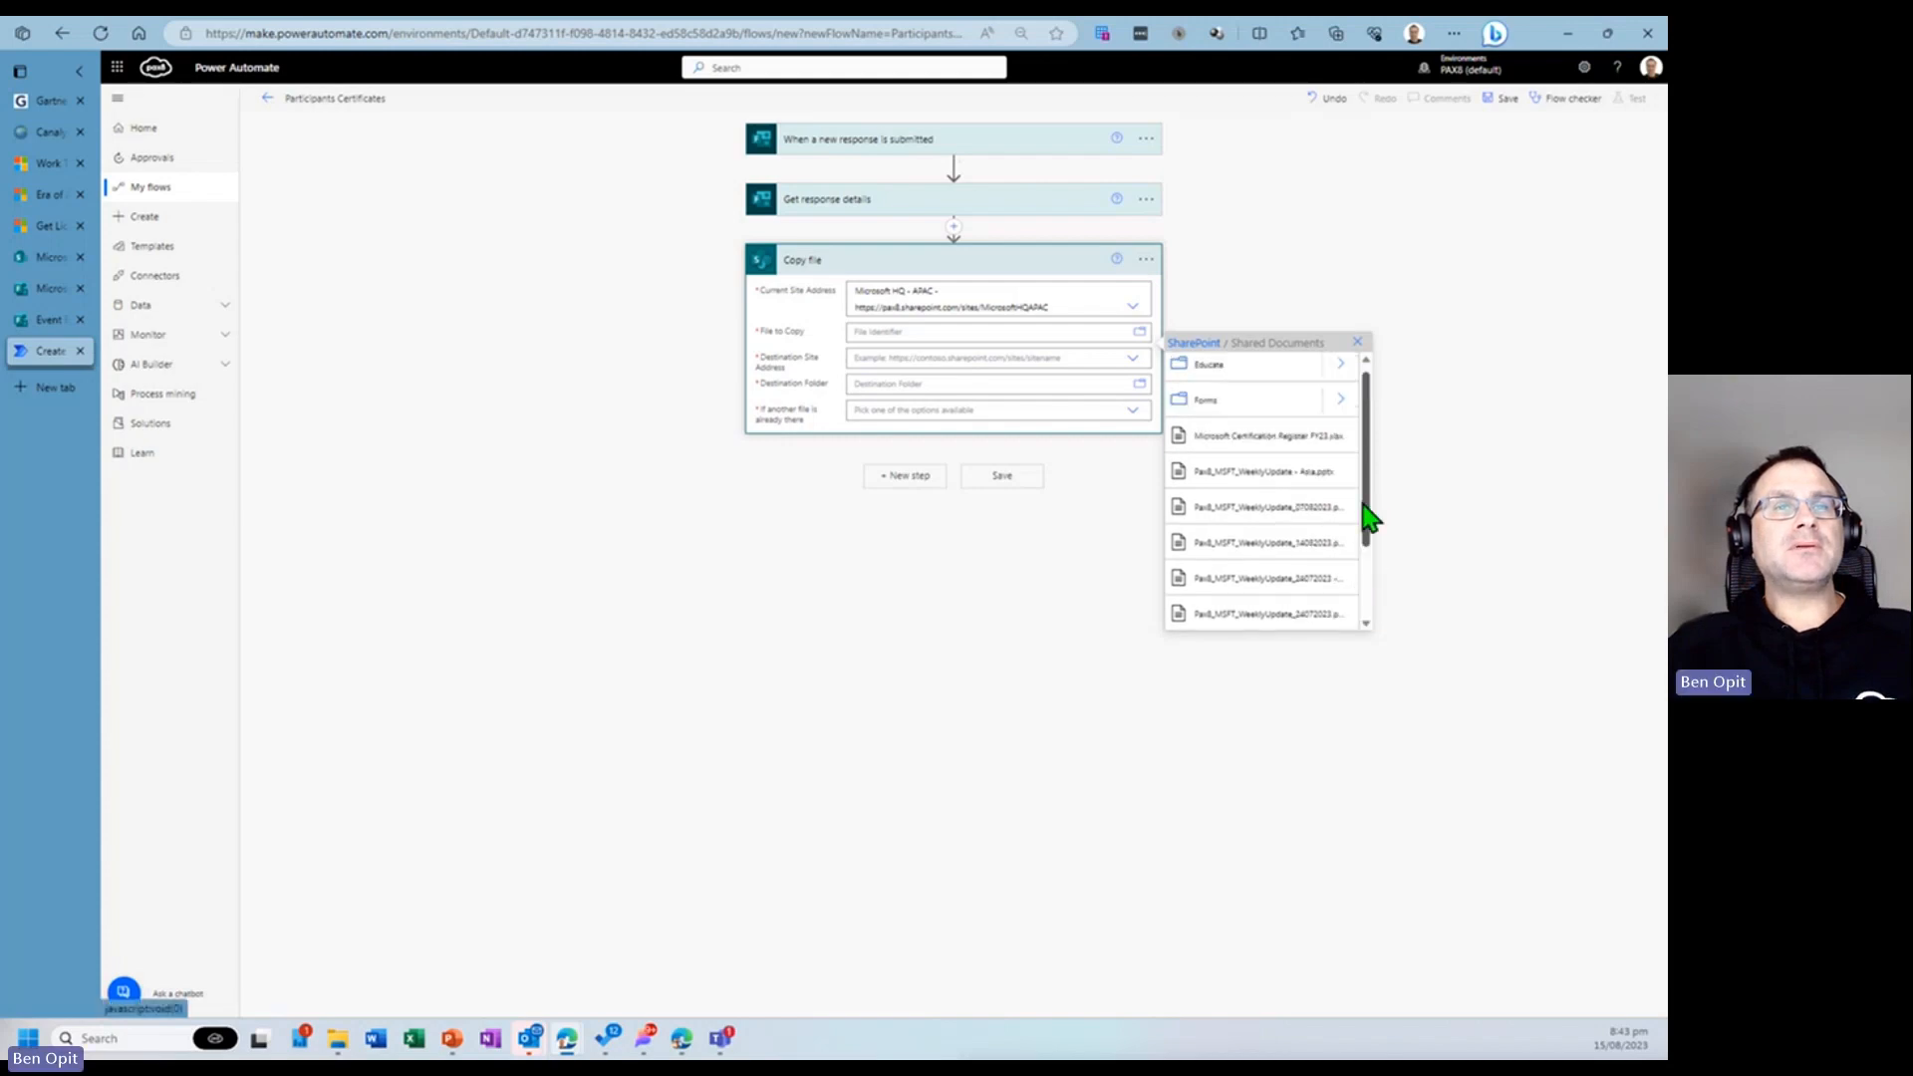
left_click(1193, 344)
scroll(1268, 460, "down", 3)
scroll(1265, 472, "down", 1)
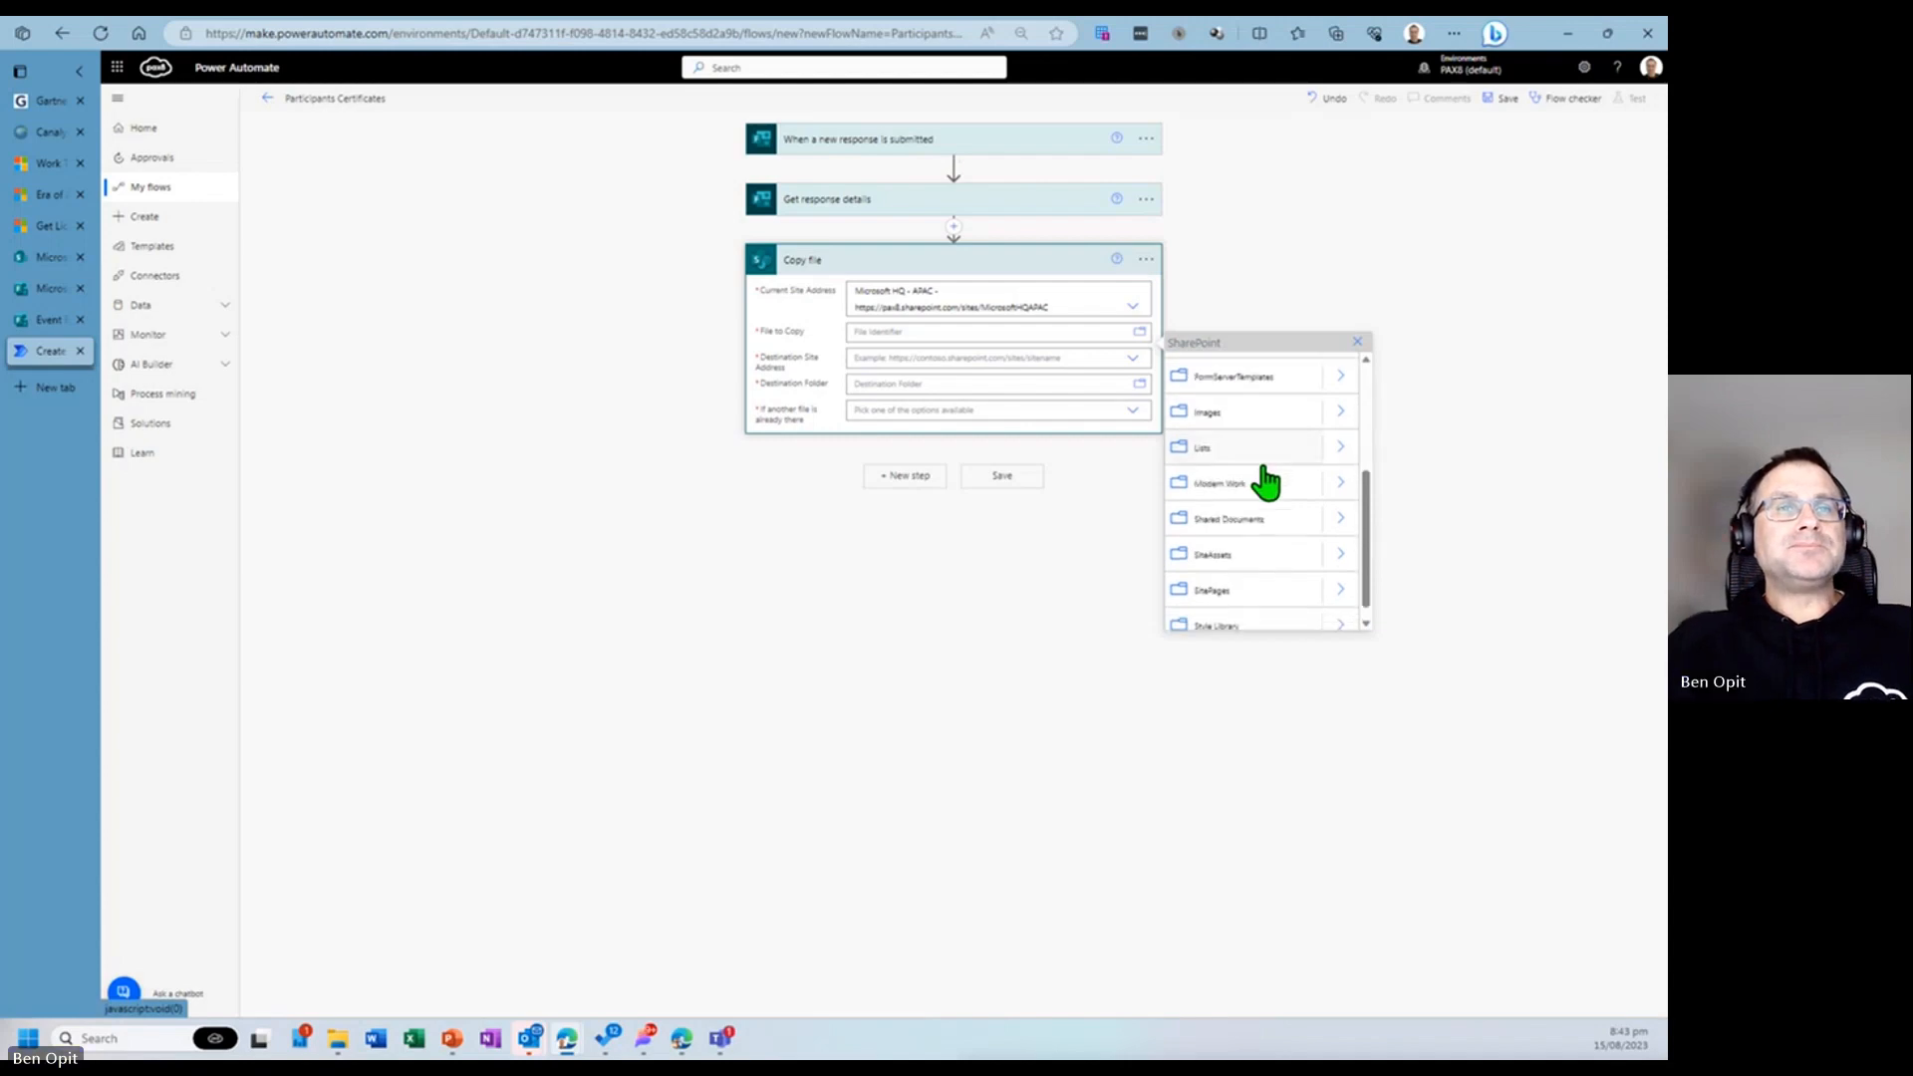
left_click(1340, 520)
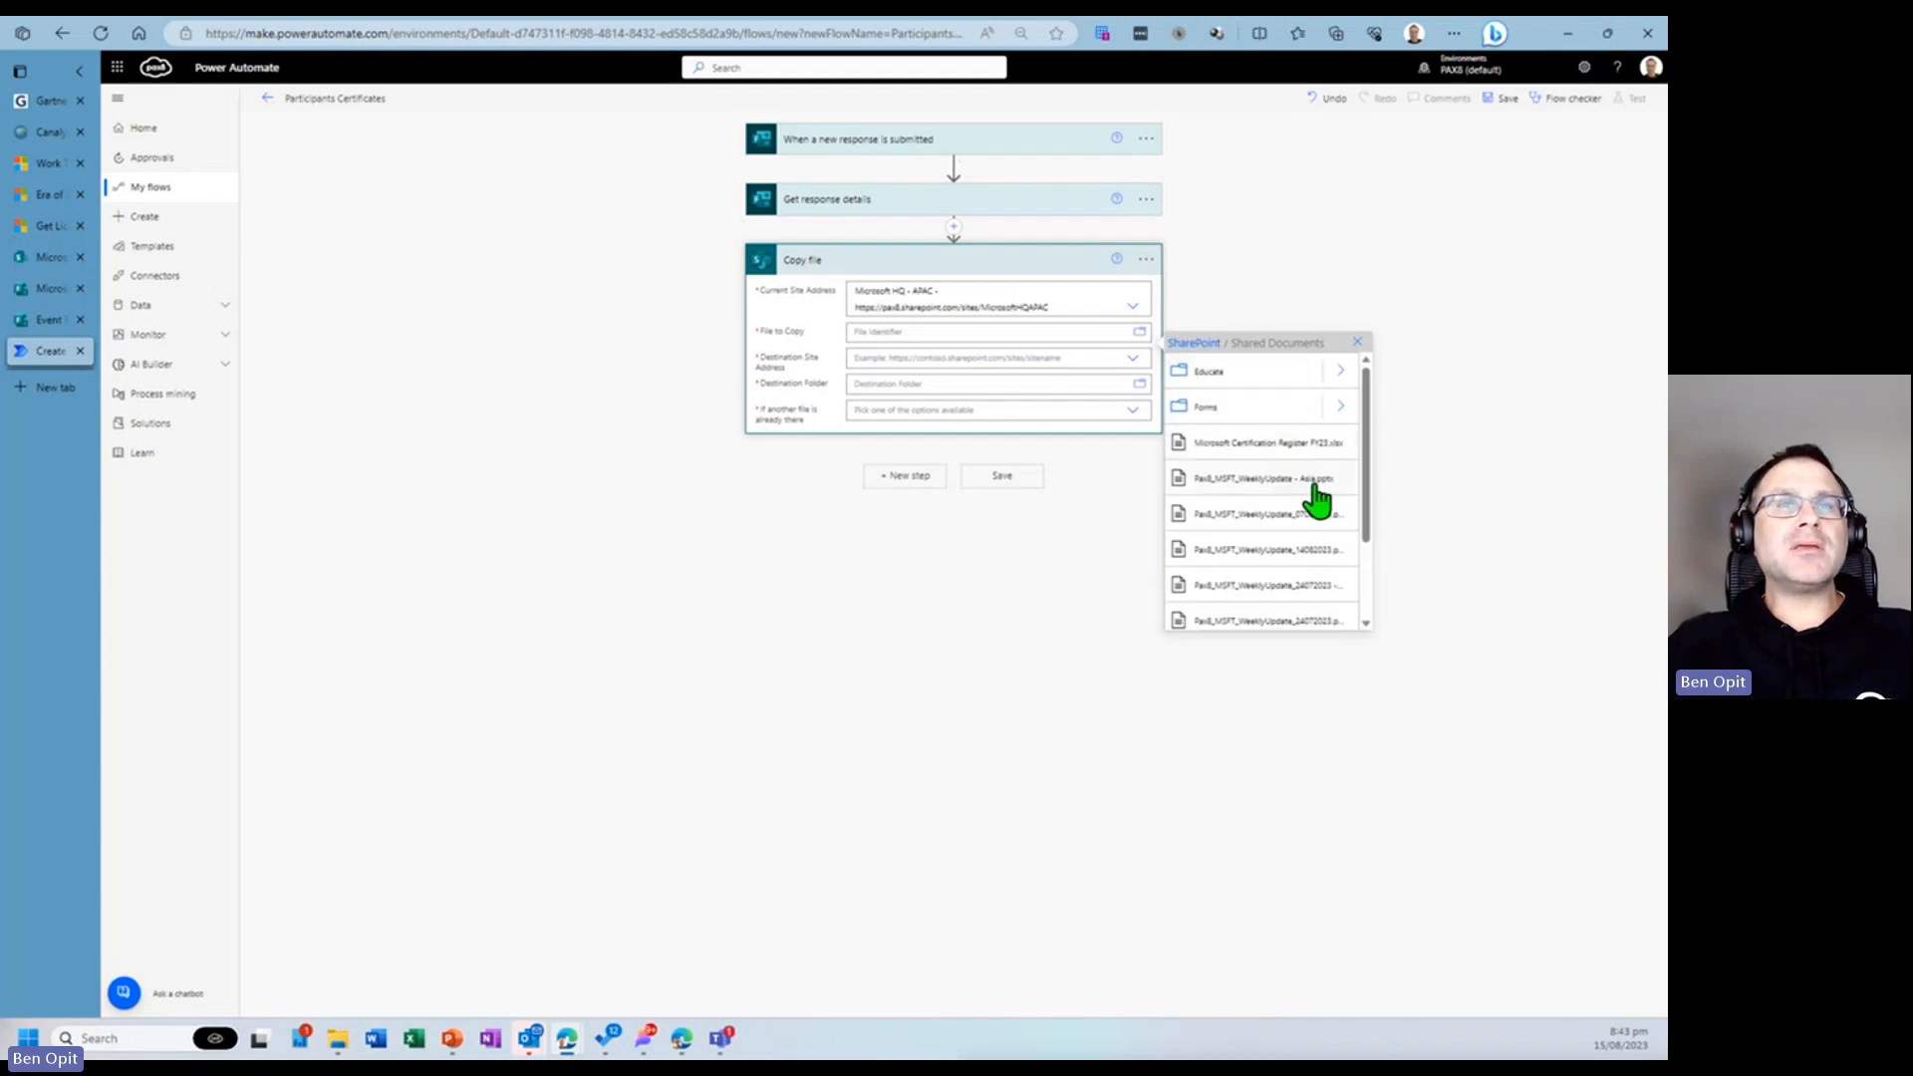
scroll(1275, 513, "down", 3)
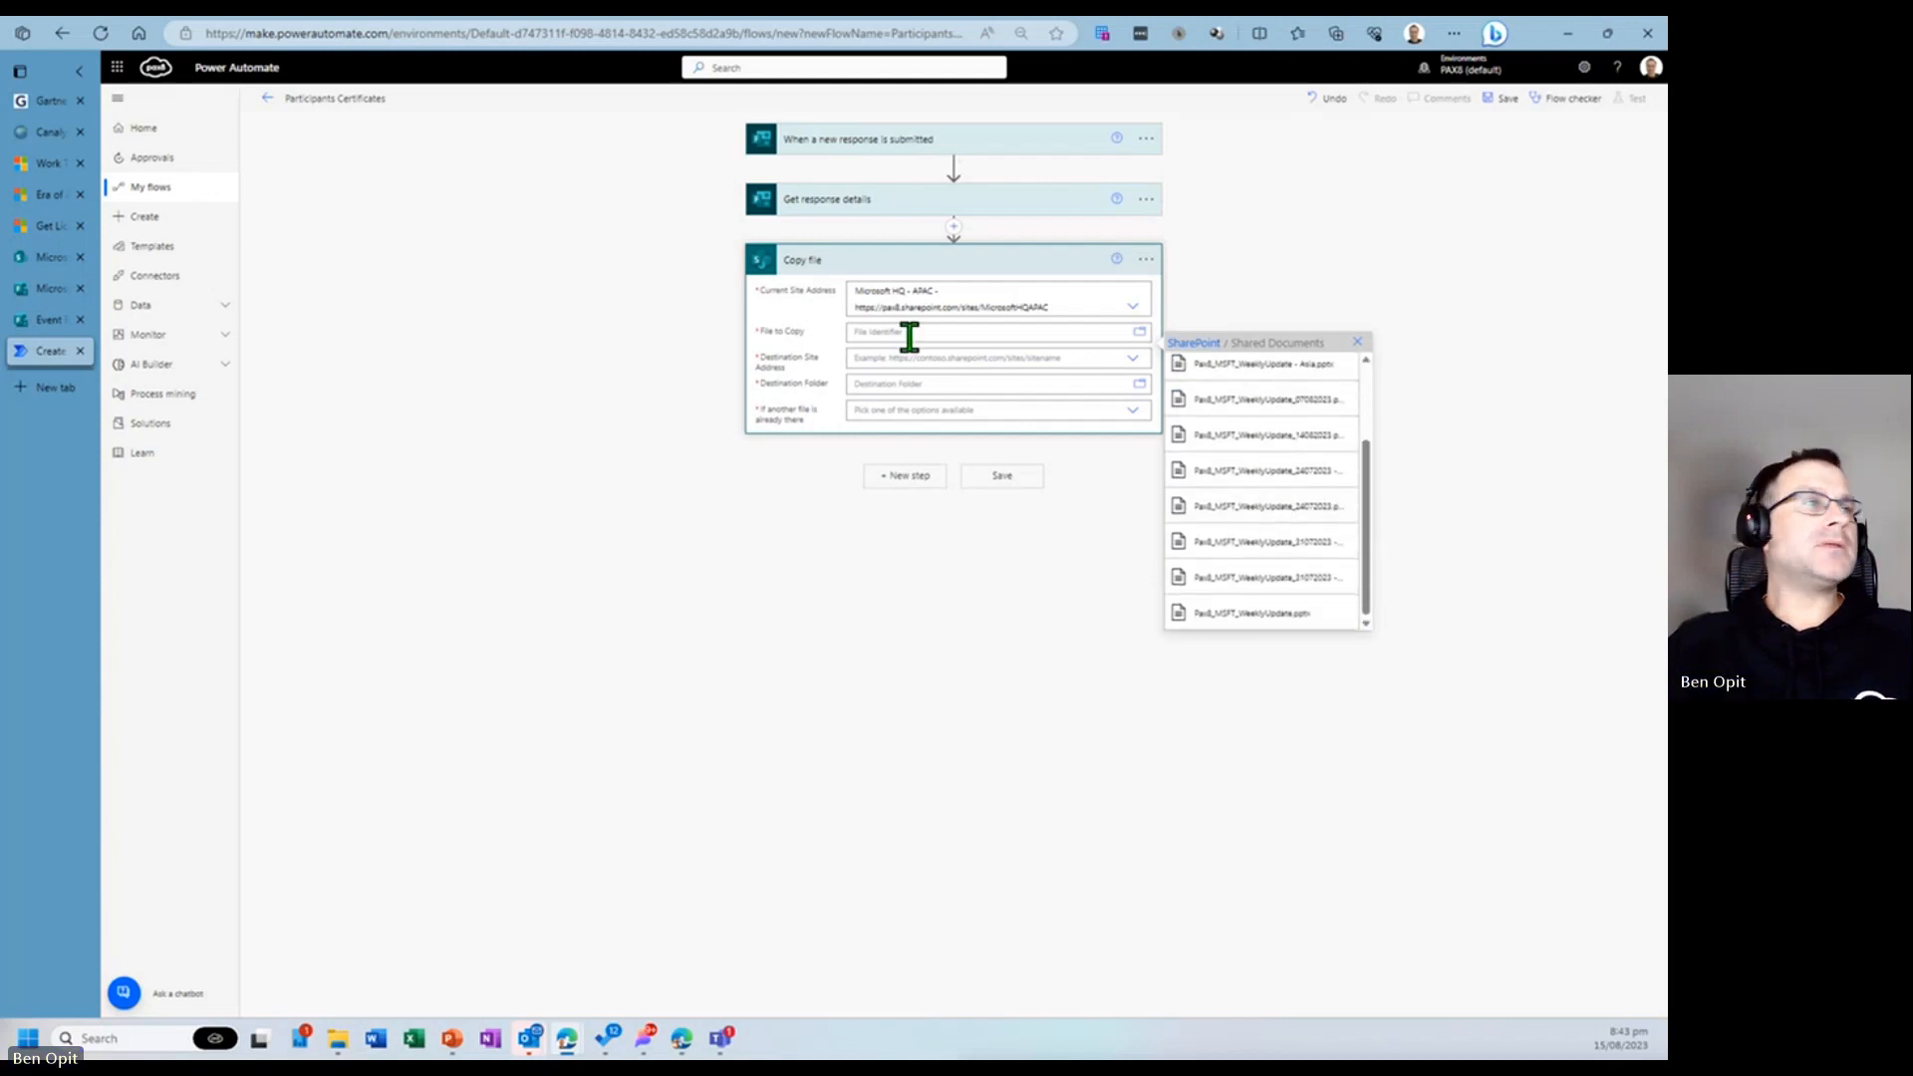
left_click(48, 288)
left_click(46, 257)
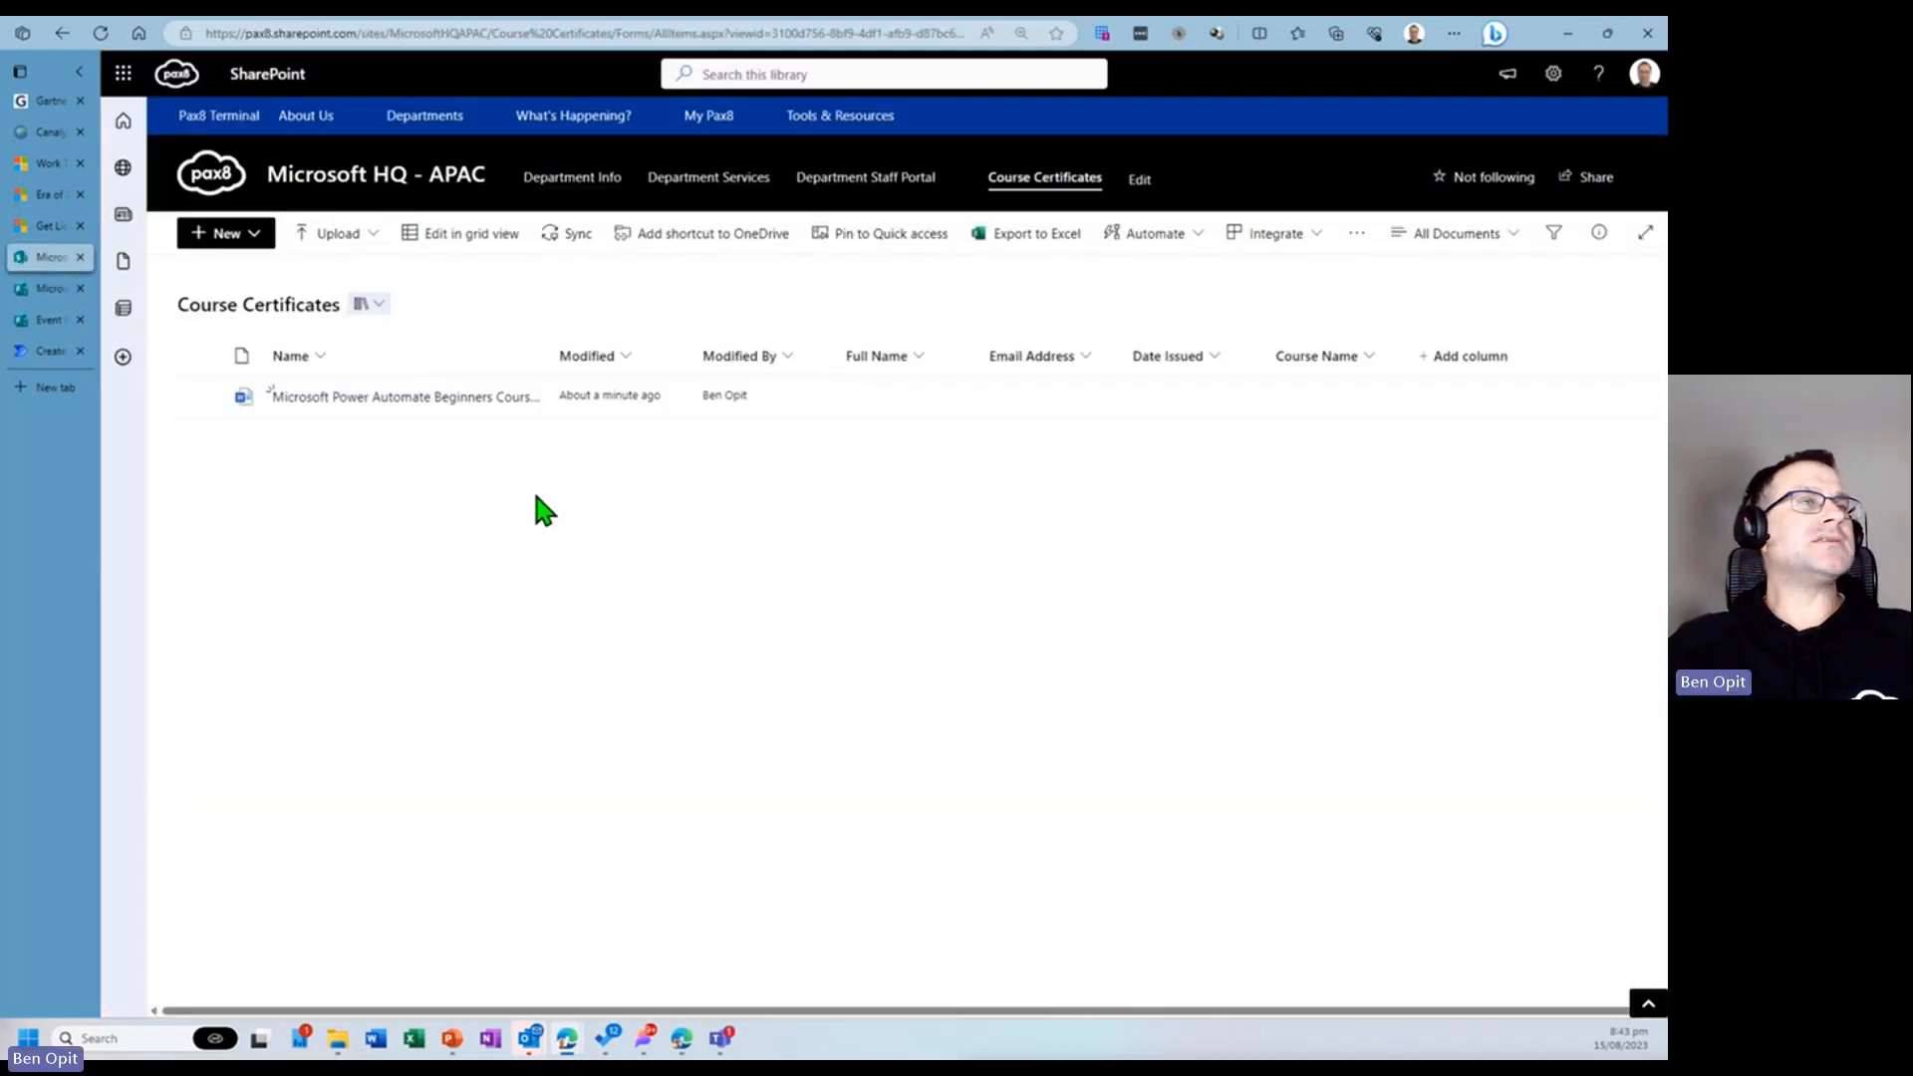
left_click(48, 352)
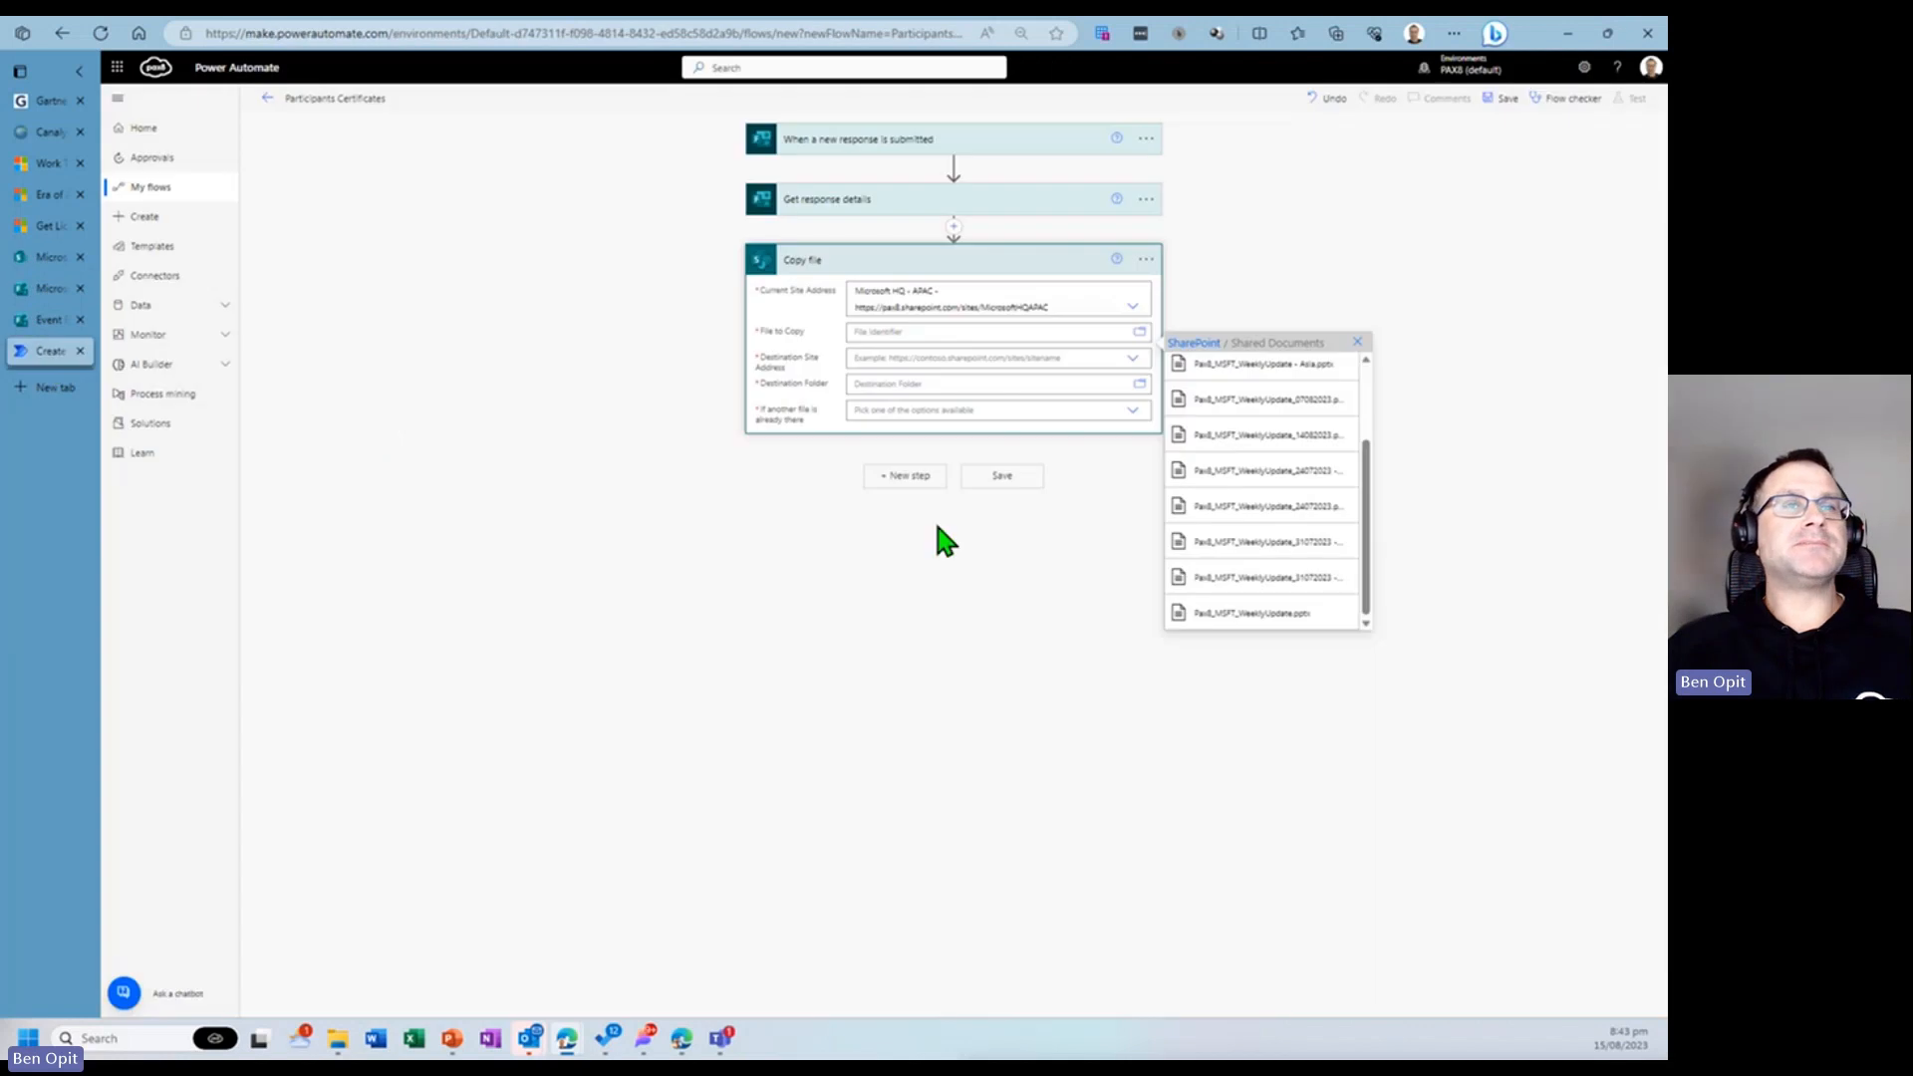
- Pick the Microsoft Power Automate Beginners Course document in Course Certificates as the file to copy
left_click(1194, 343)
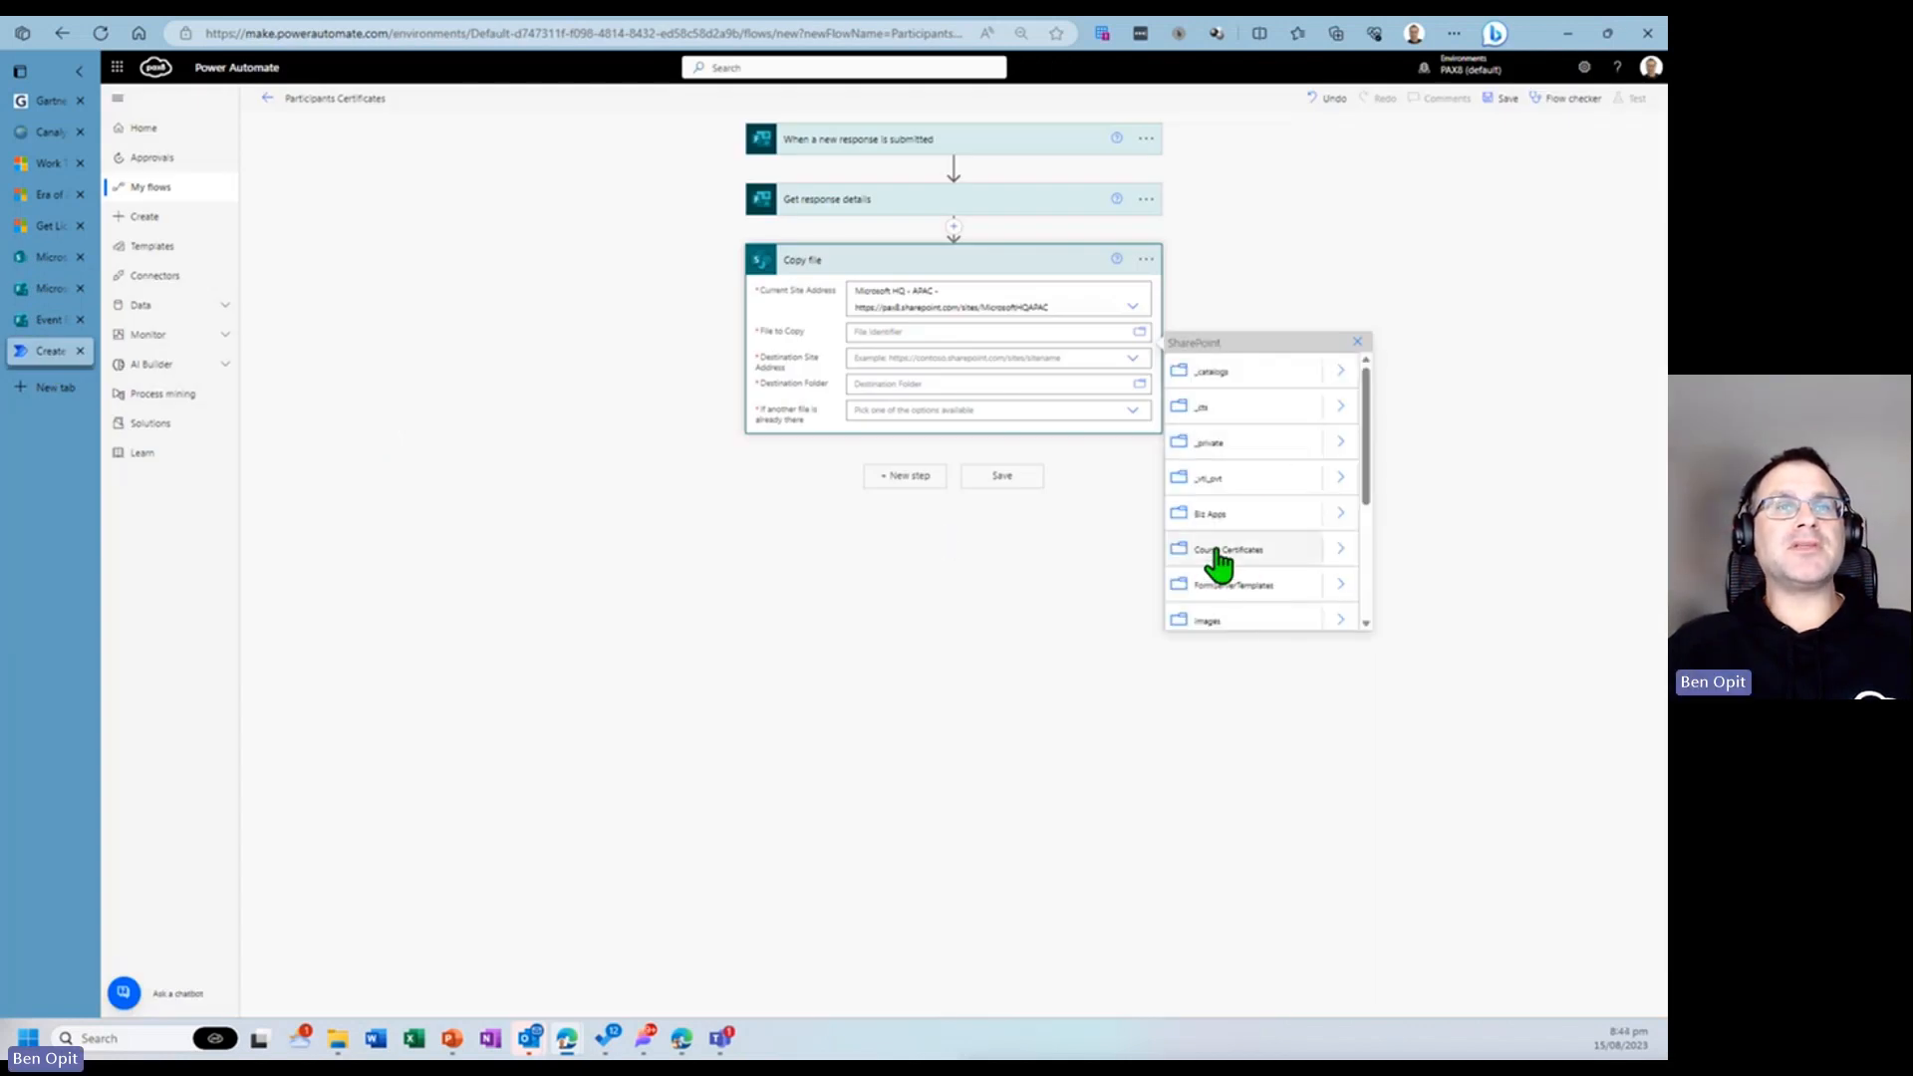
scroll(1240, 558, "down", 2)
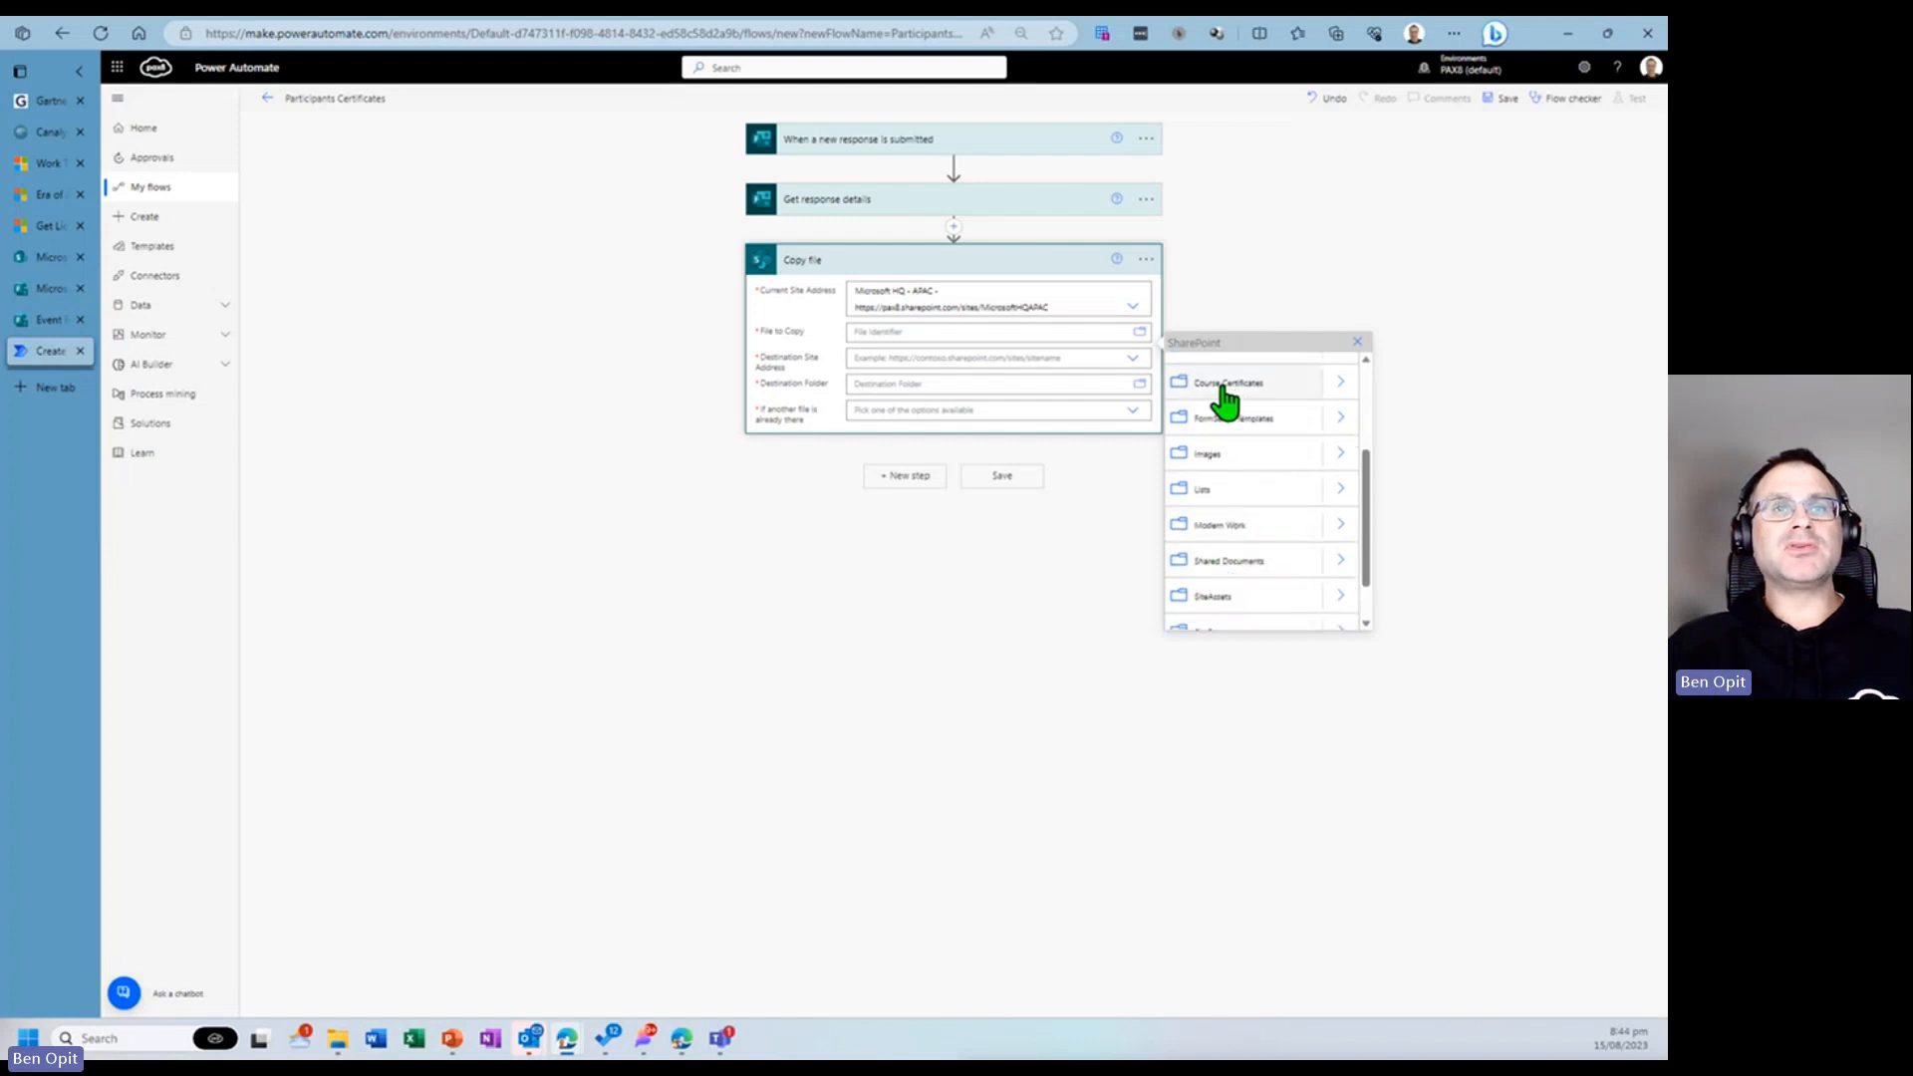
left_click(1338, 380)
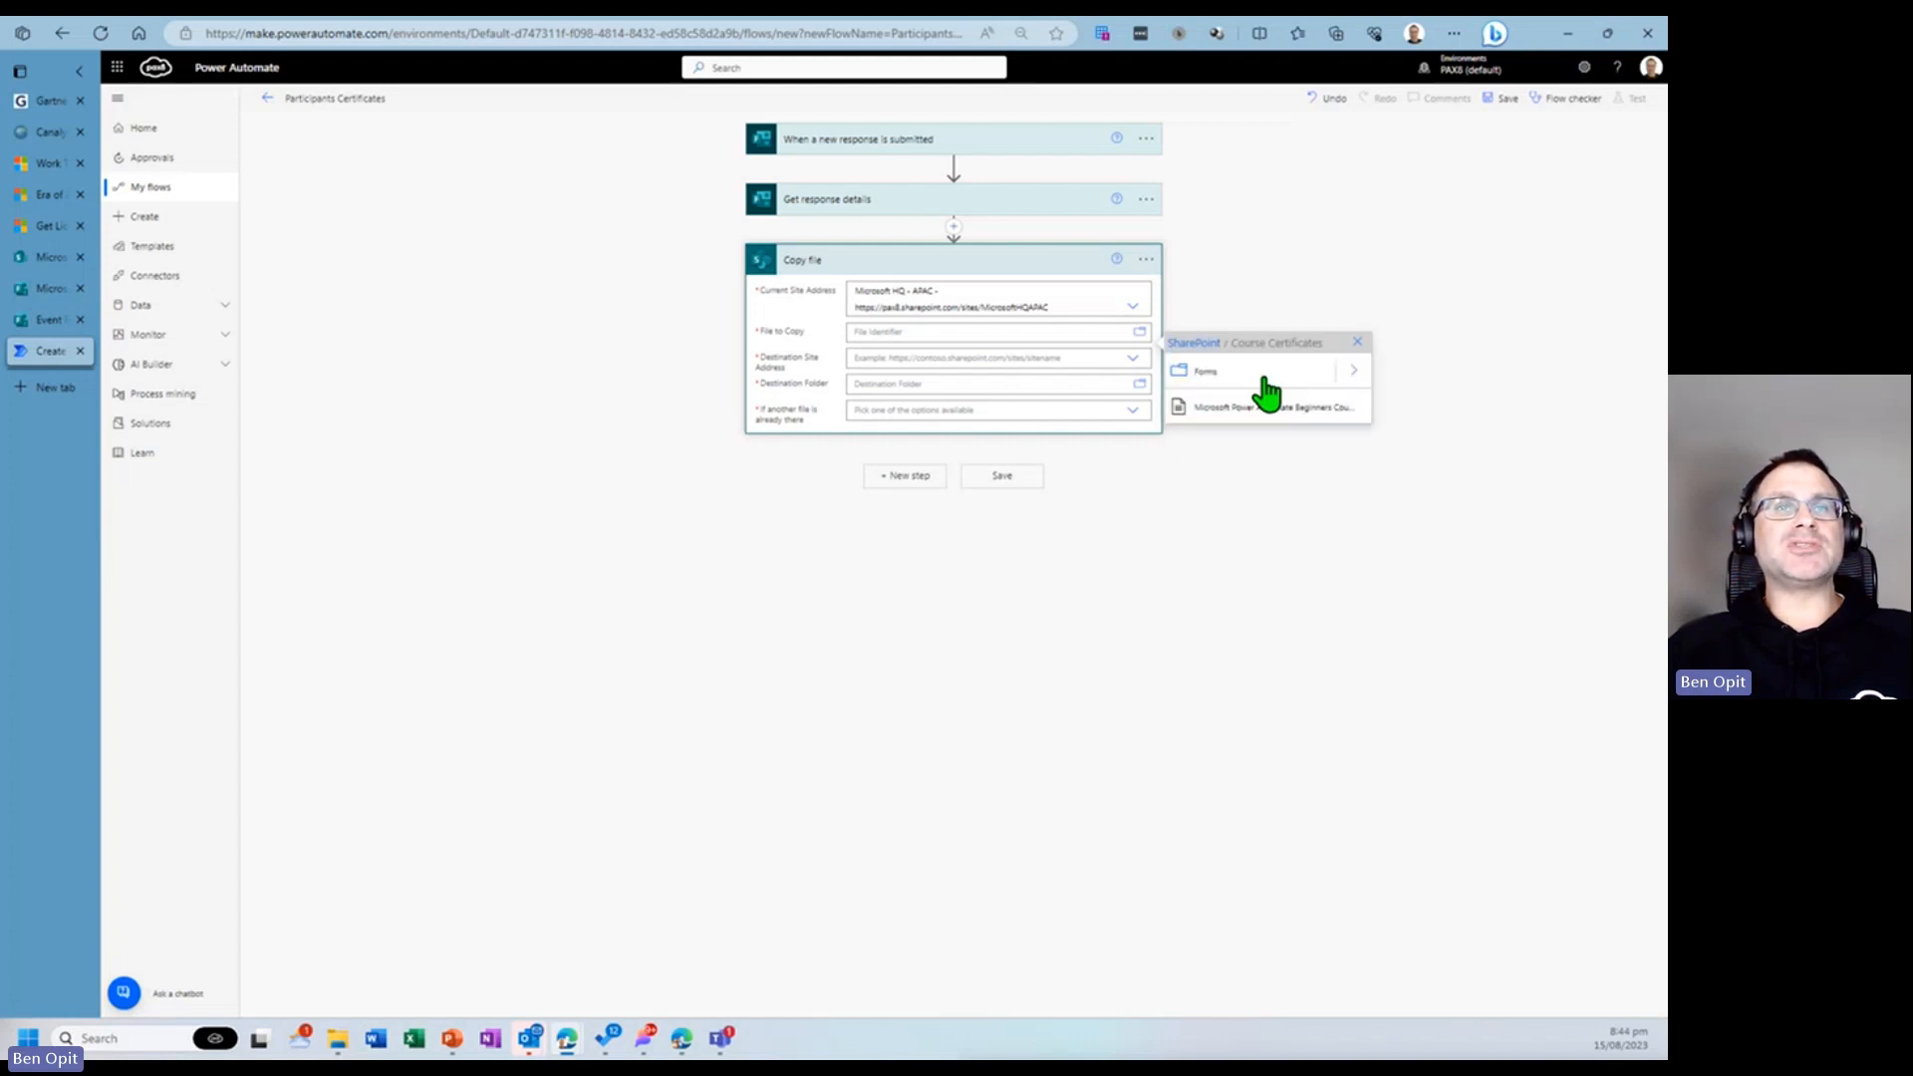
left_click(1215, 418)
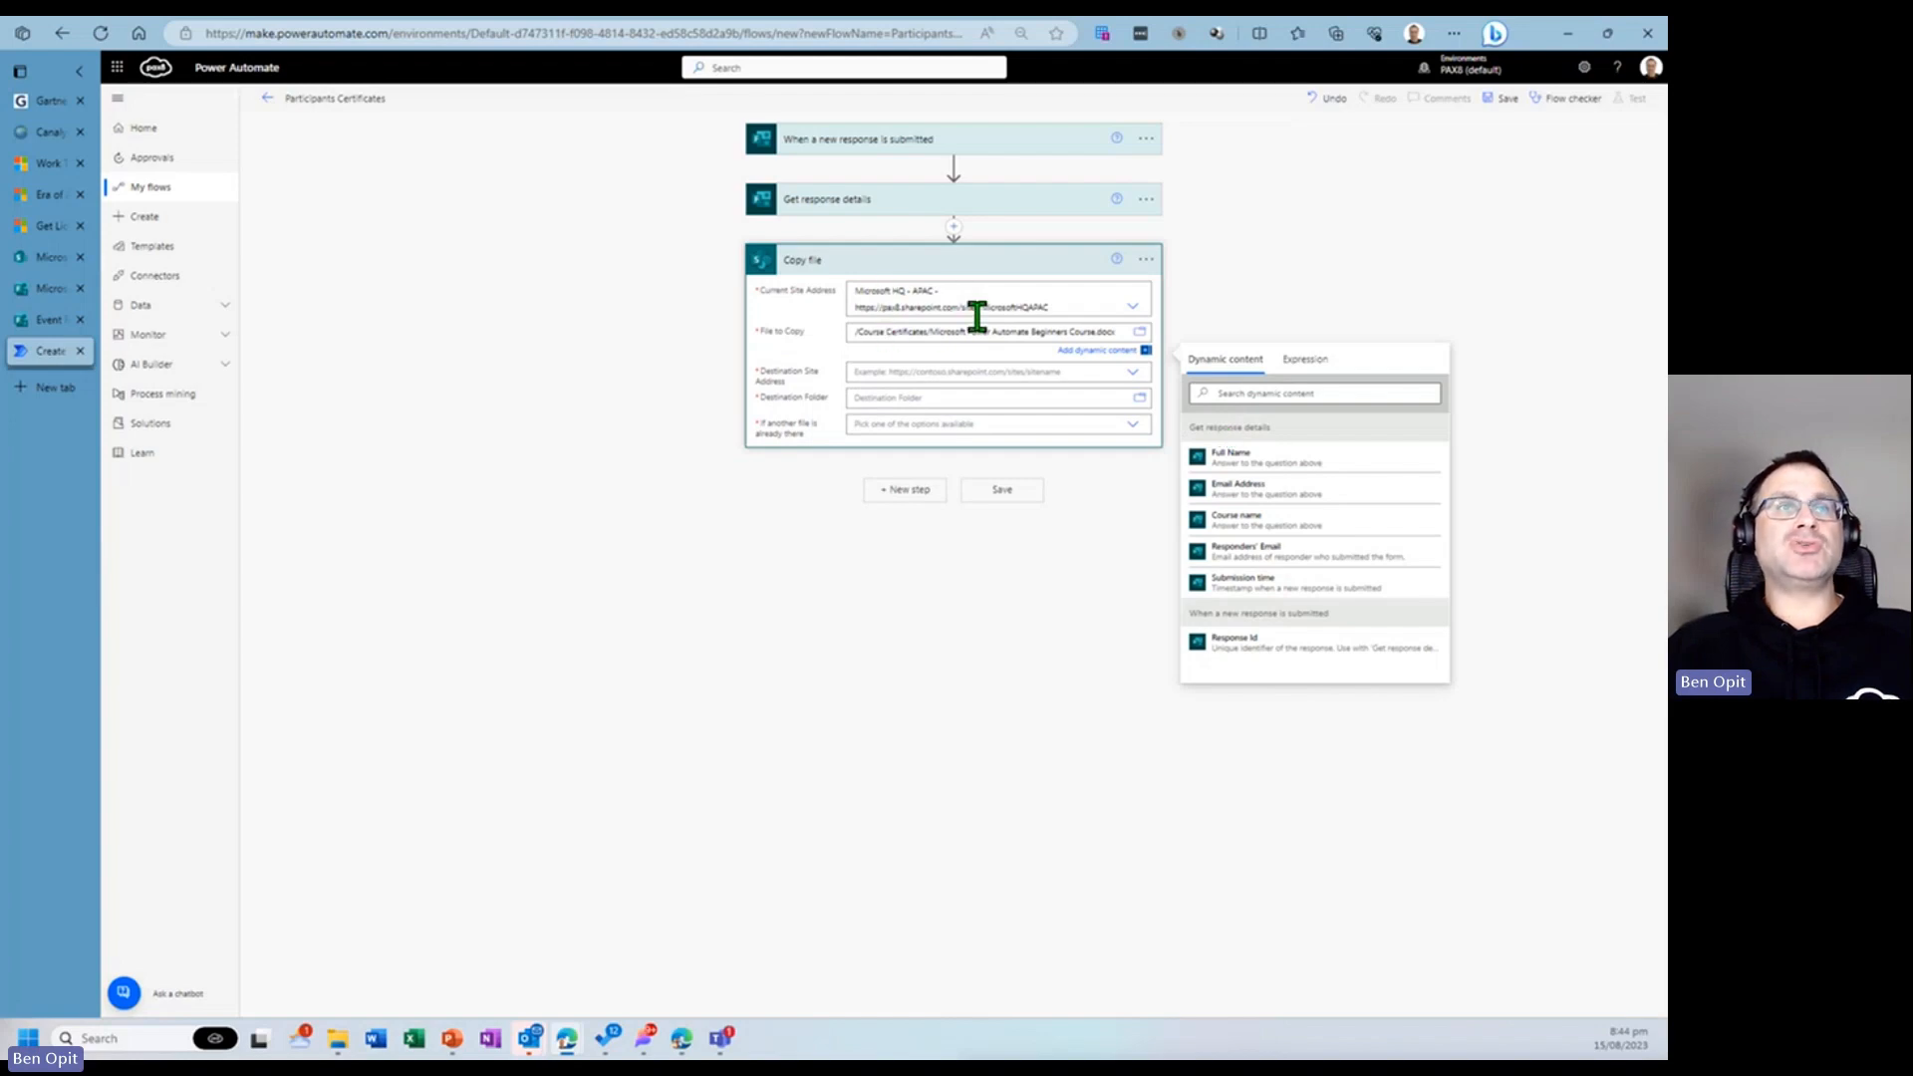
- Set the Copy file action's destination site address to Microsoft HQ - APAC
left_click(942, 371)
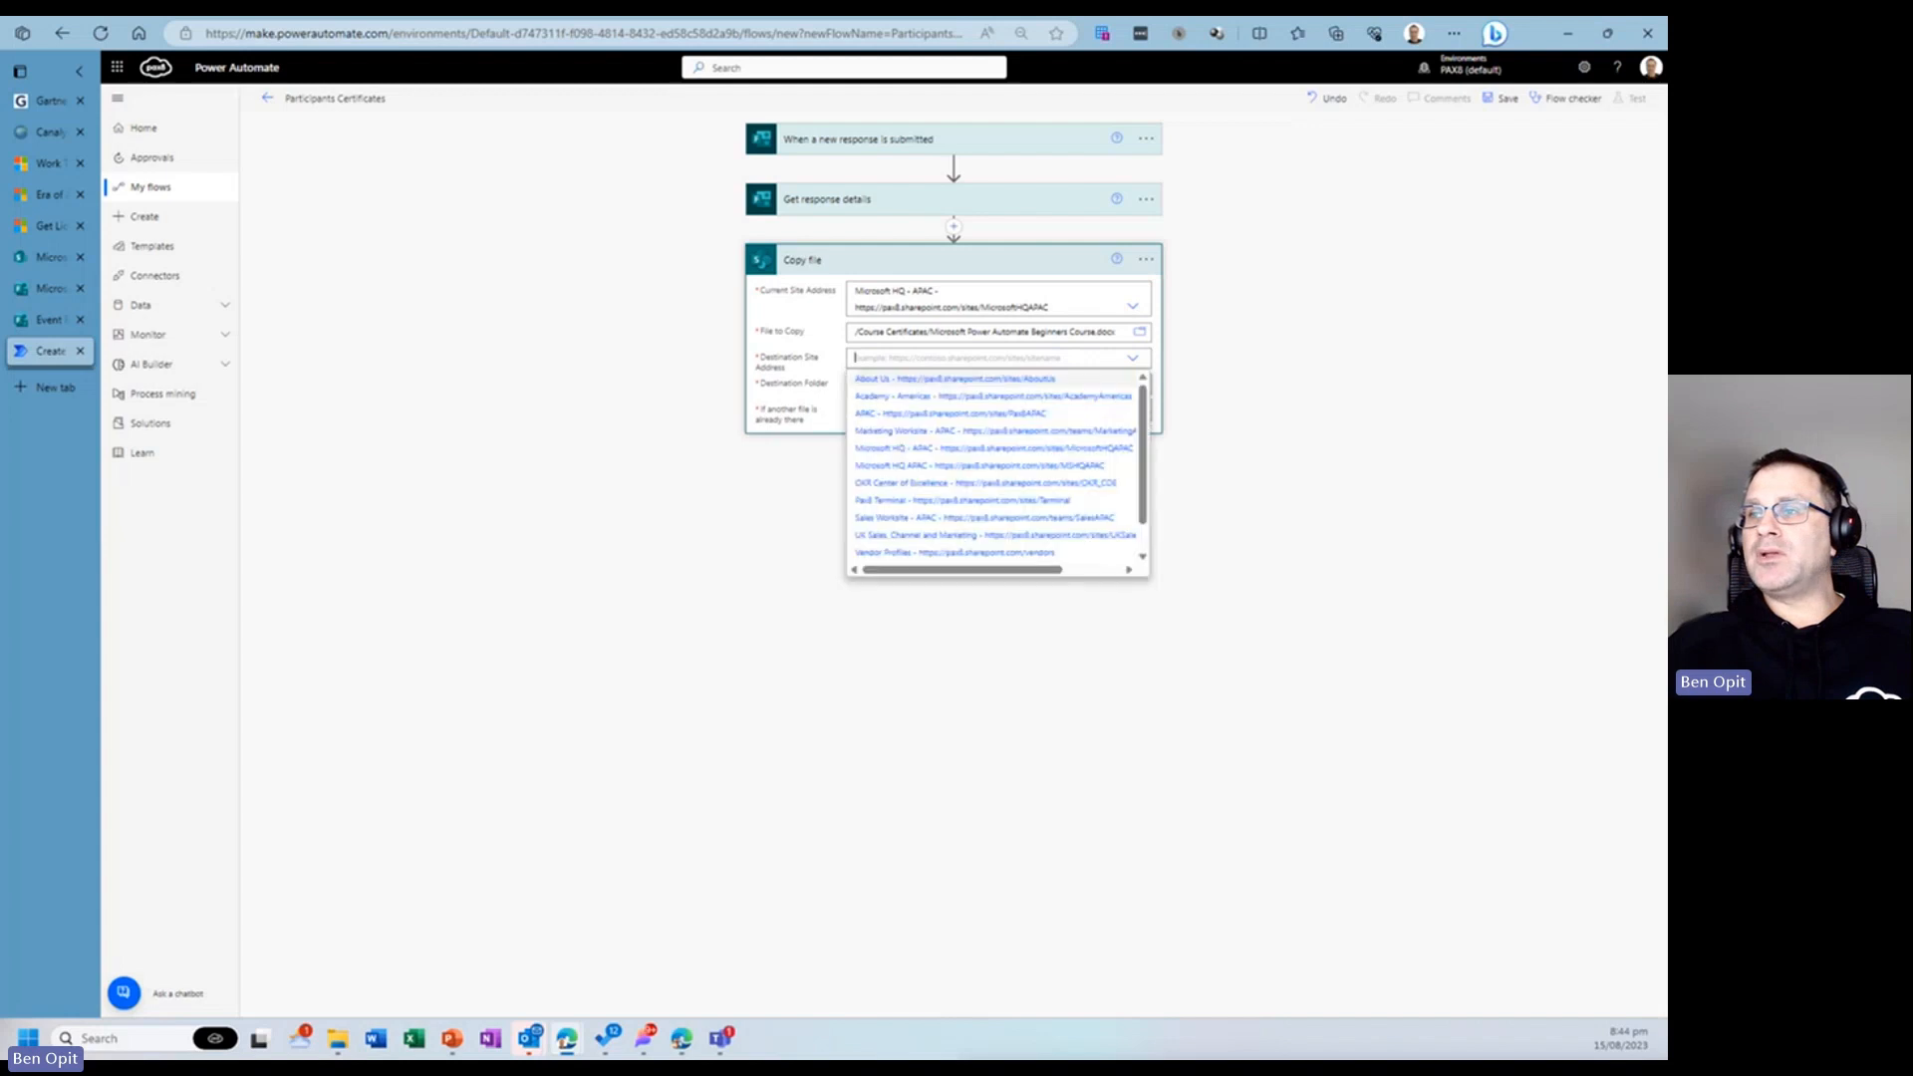
left_click(1026, 447)
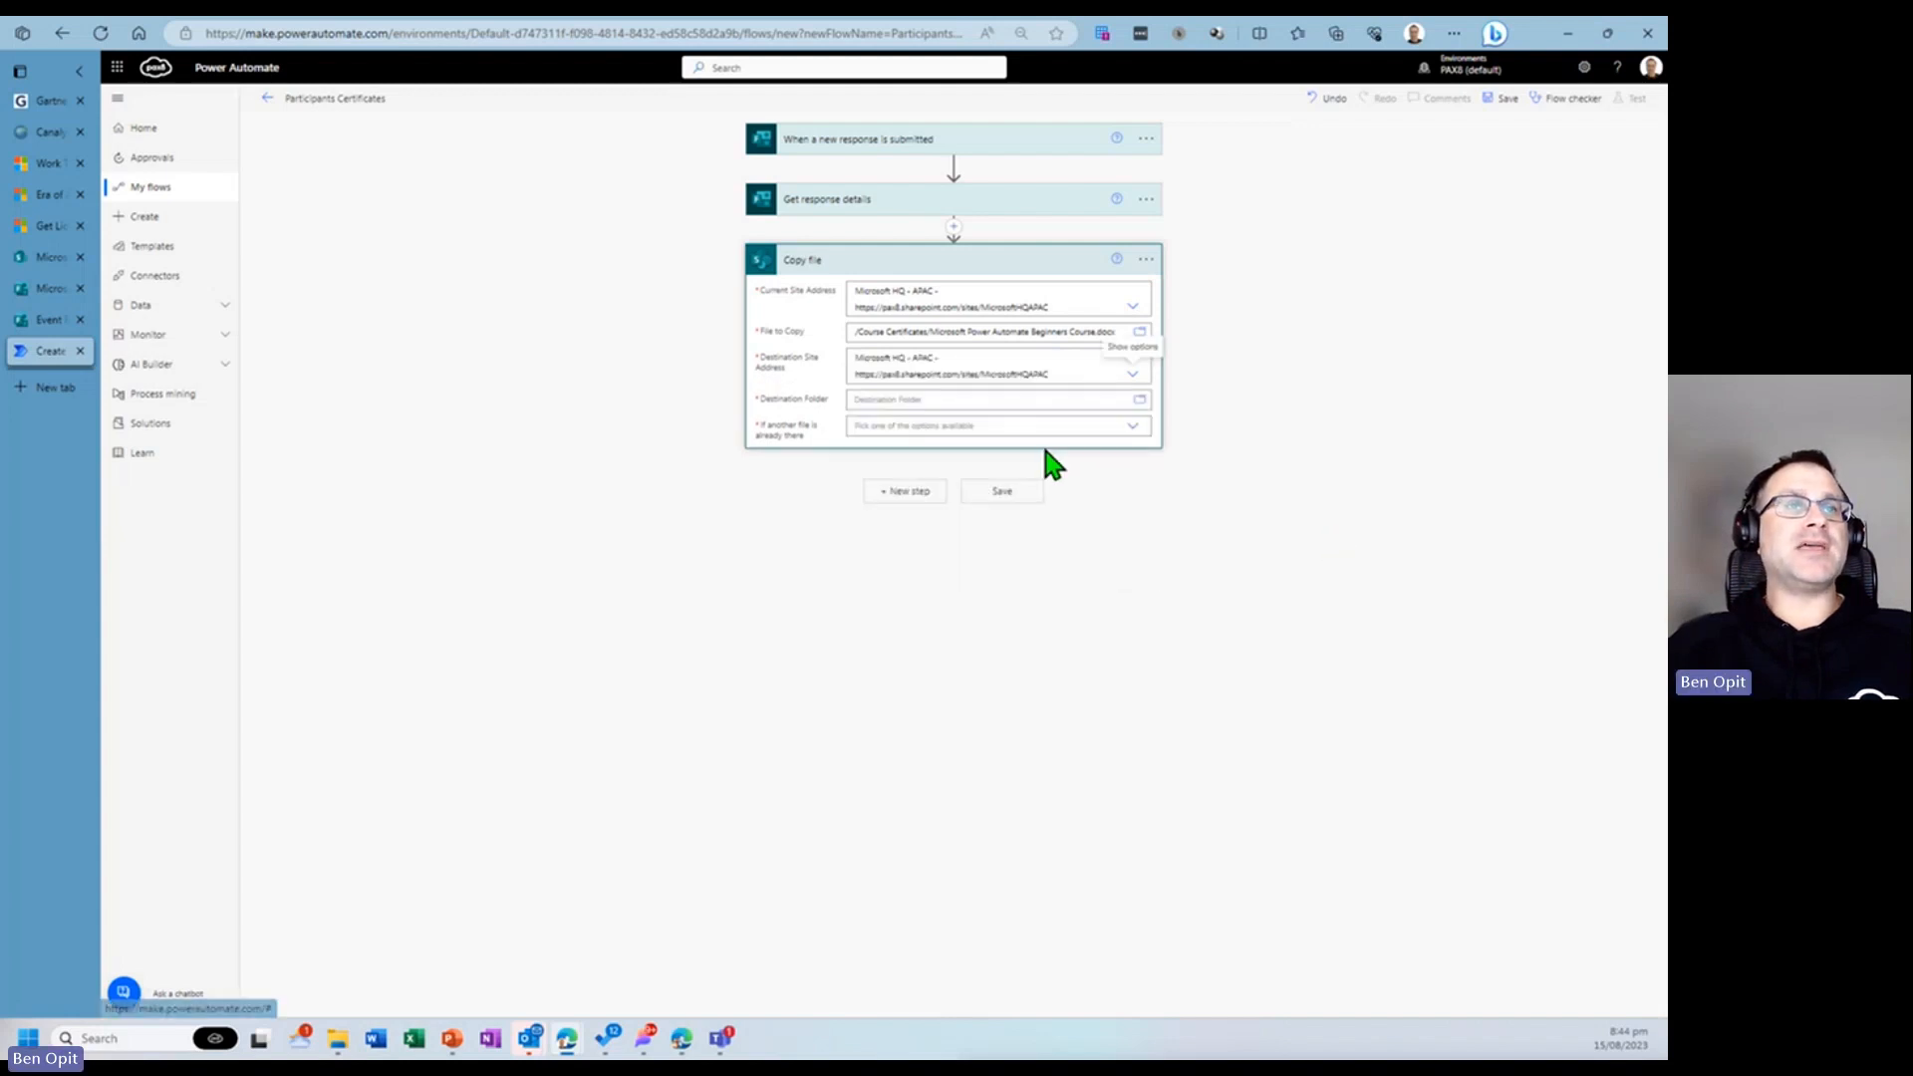
left_click(986, 399)
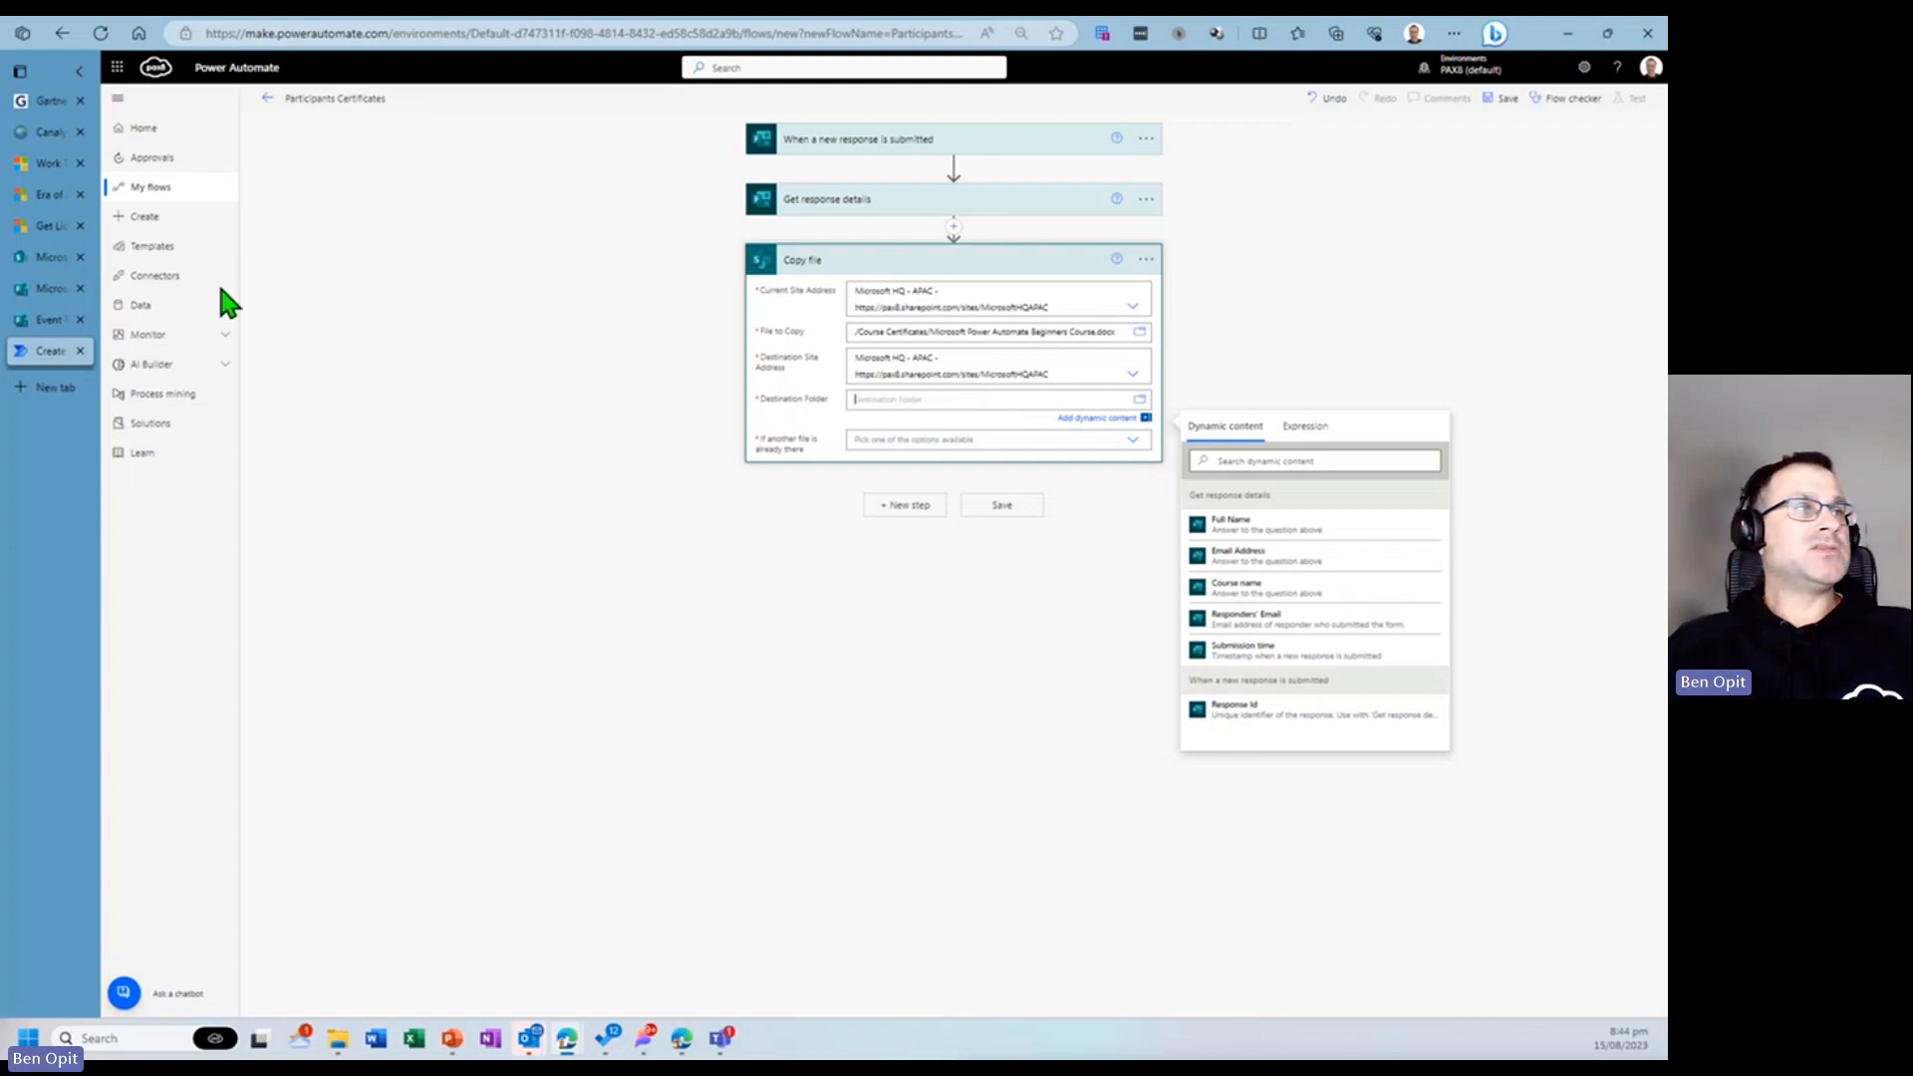
- In SharePoint, create a new folder named Certificates in the Course Certificates library
left_click(48, 261)
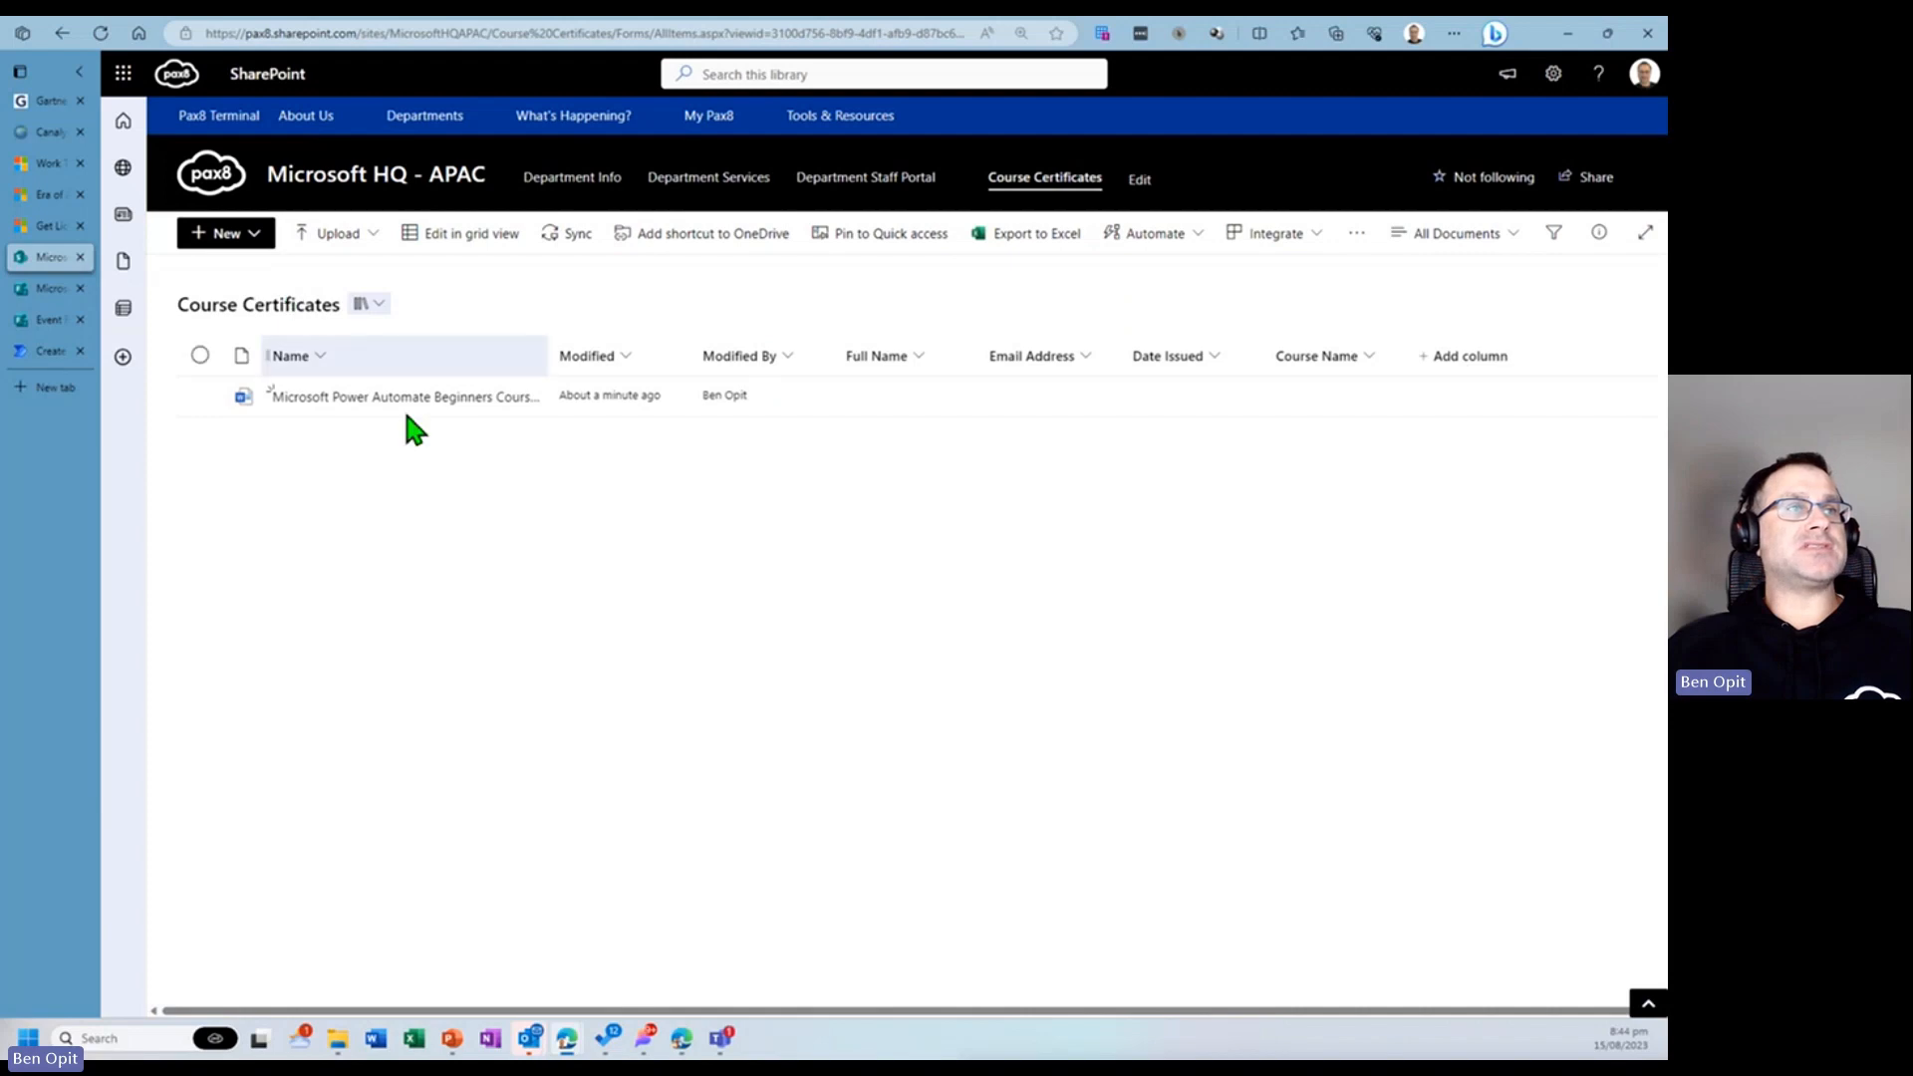
left_click(254, 239)
left_click(271, 266)
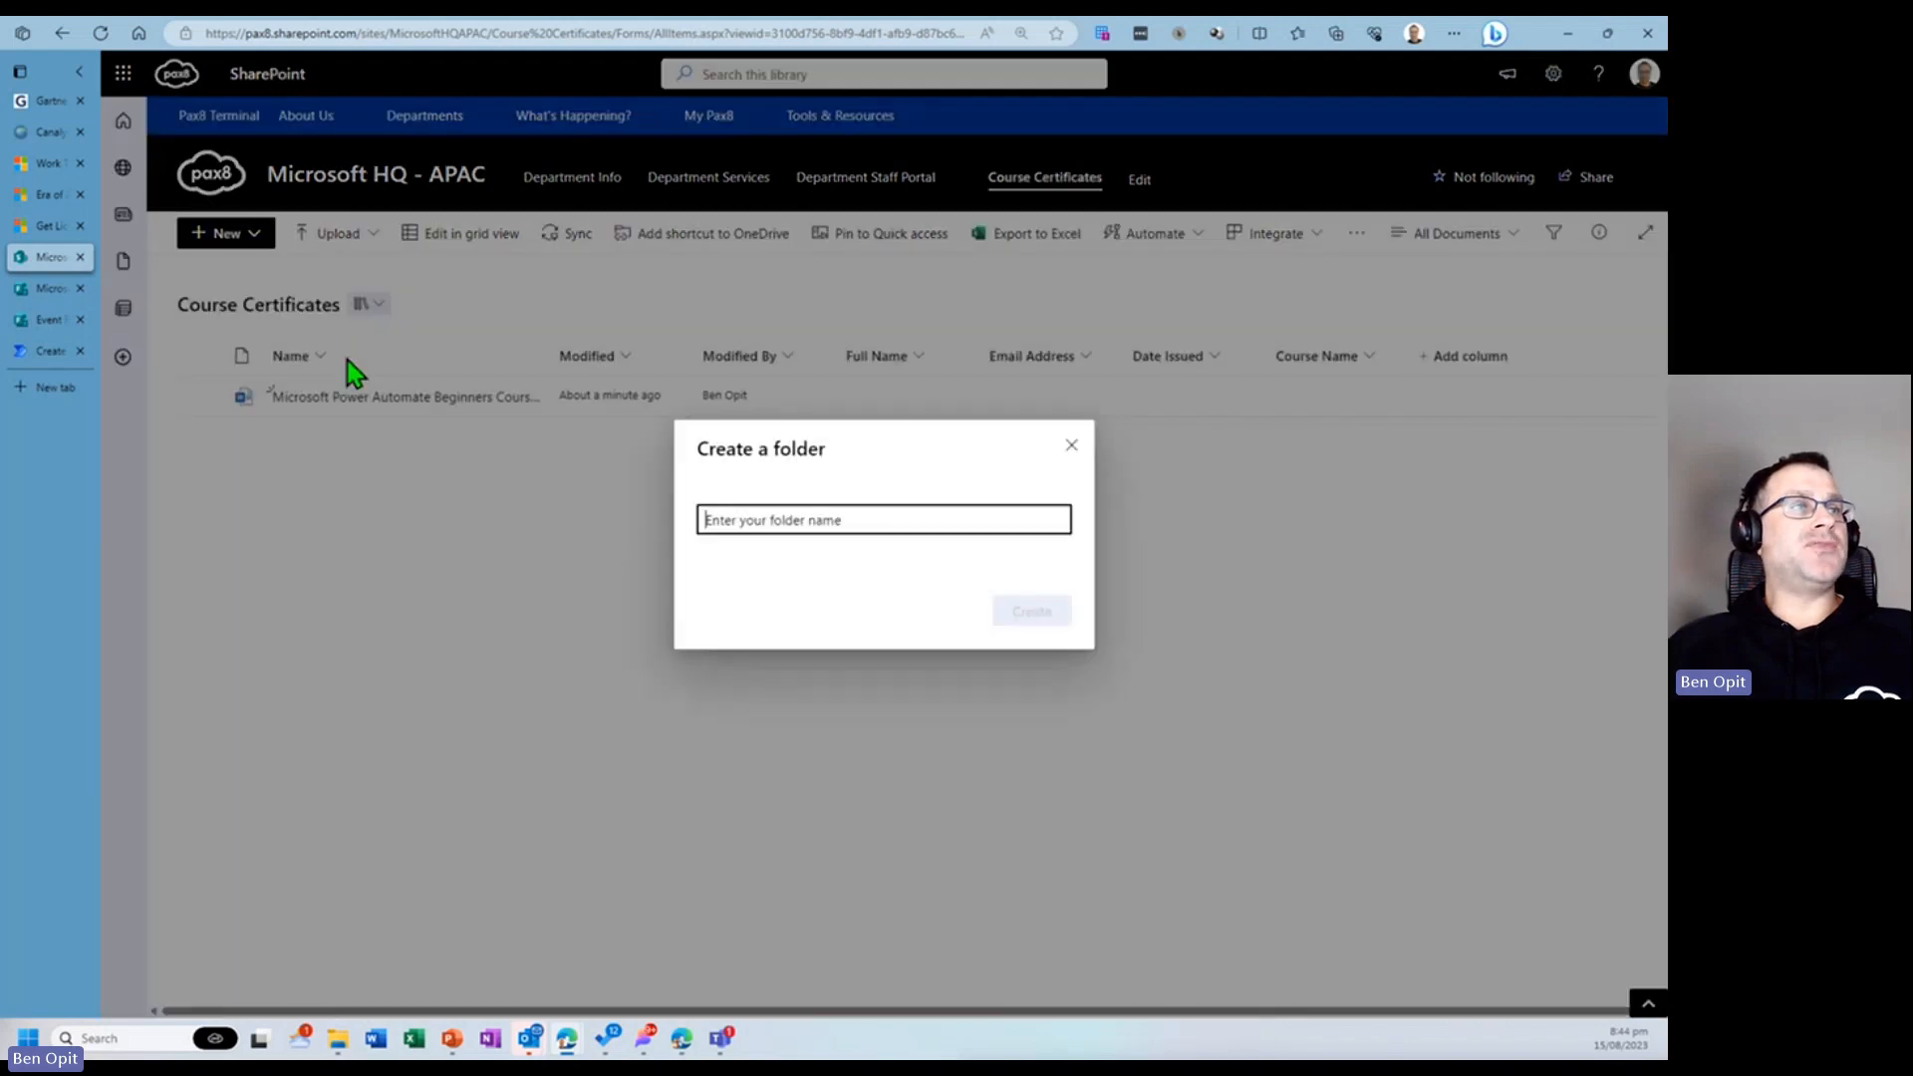
type("Cert")
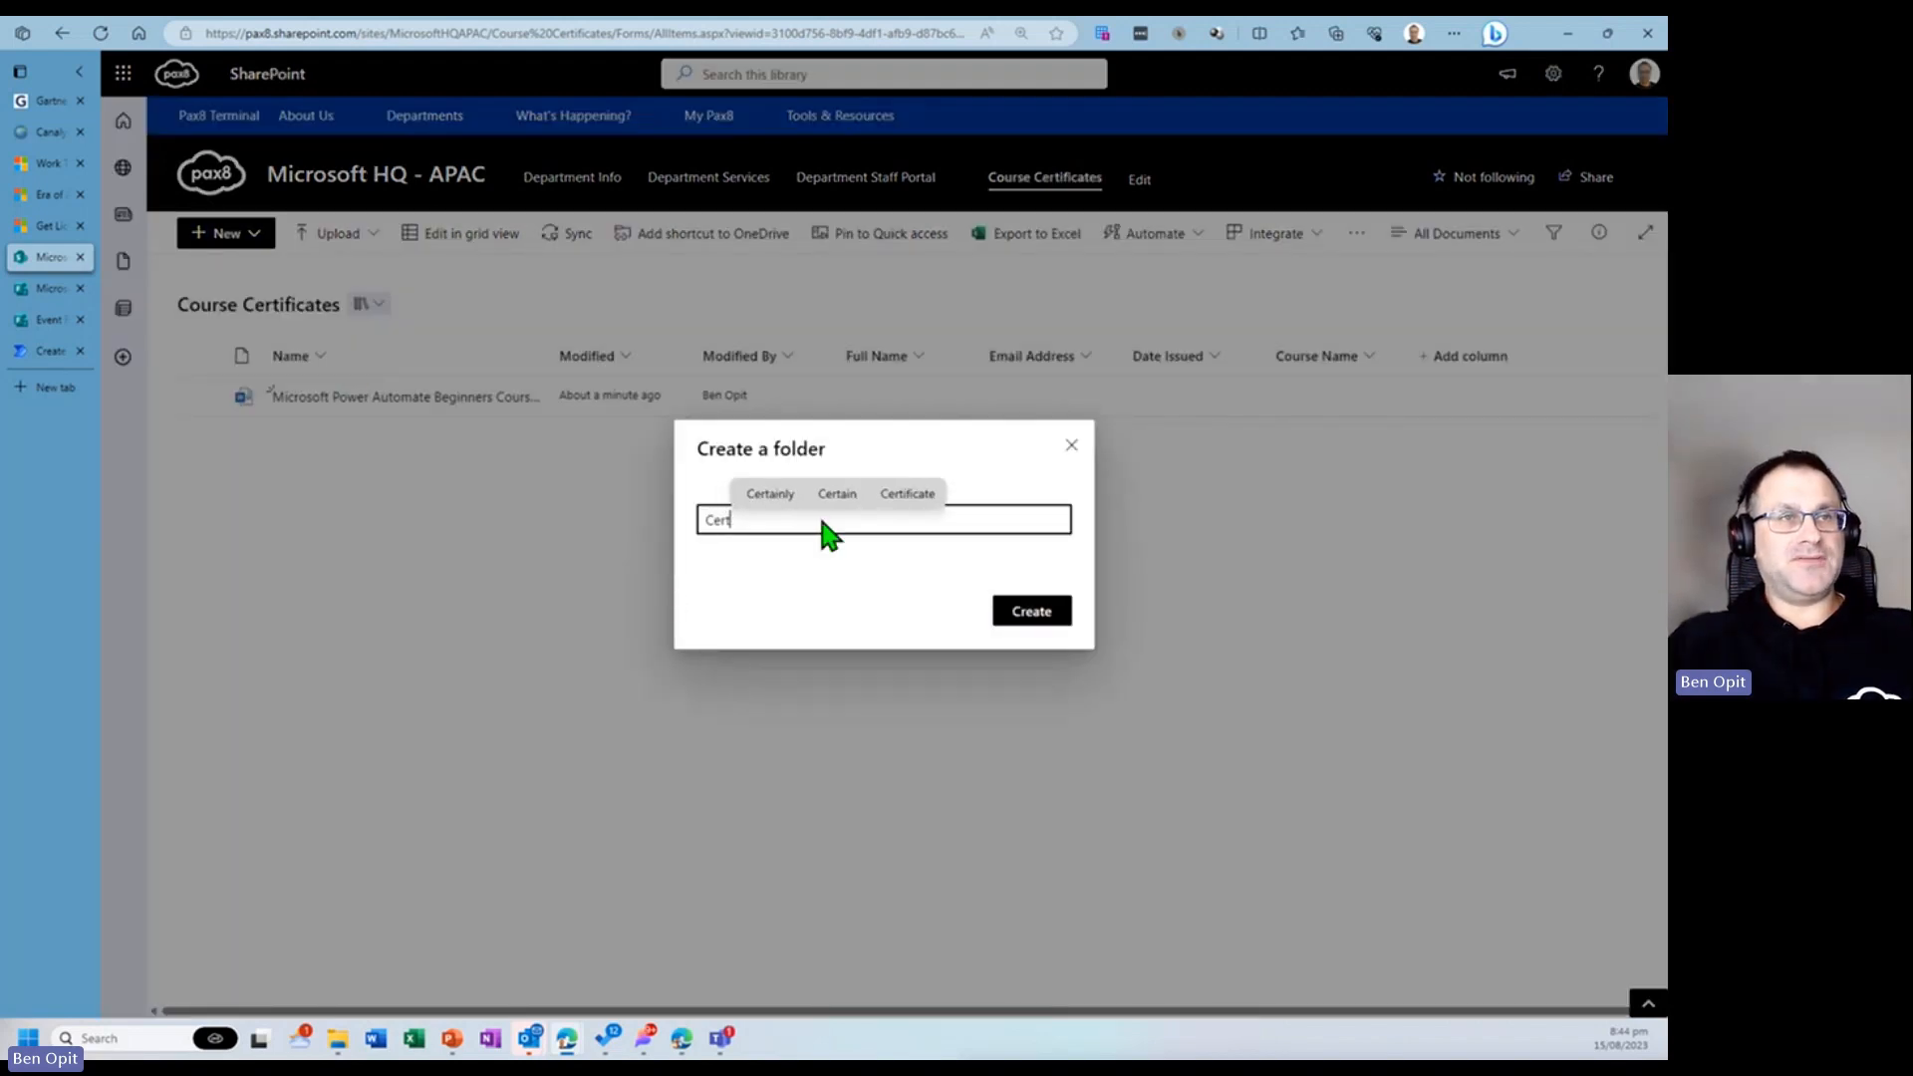
type("ificates")
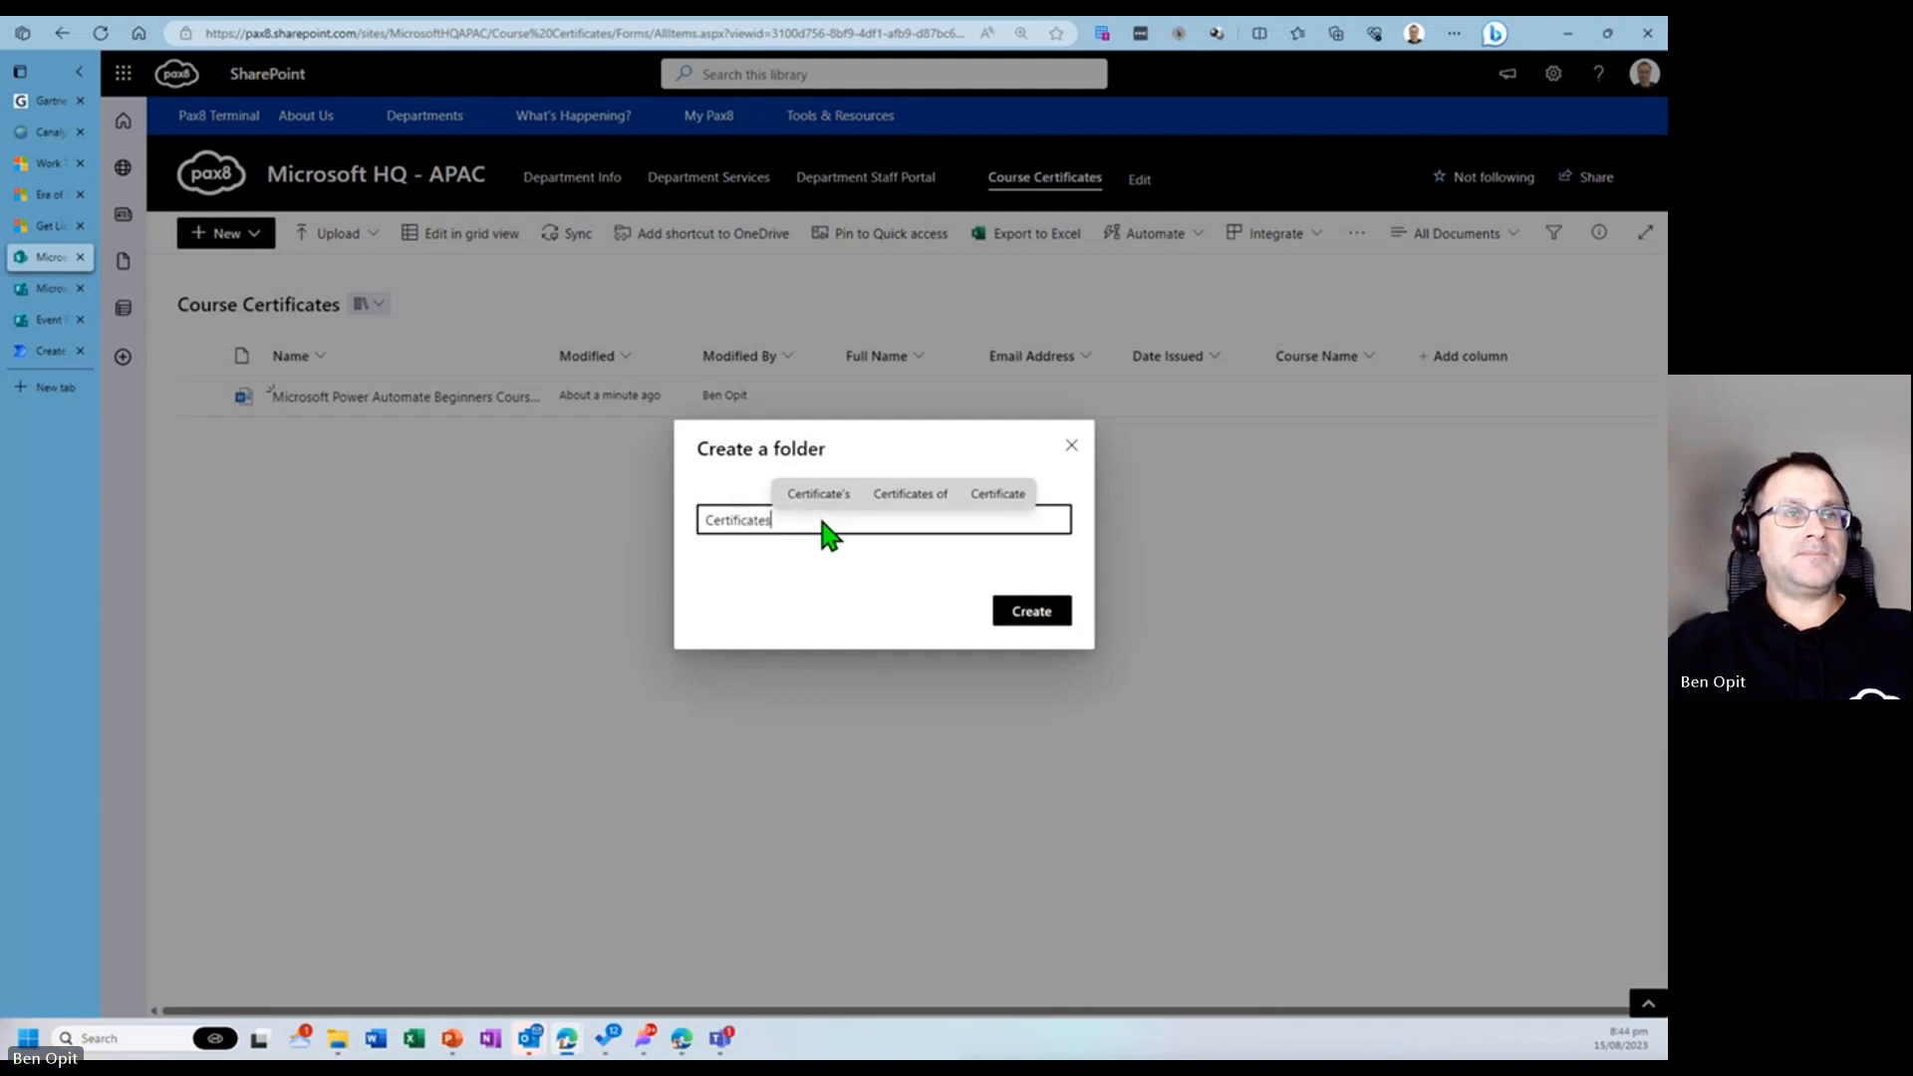
left_click(1046, 629)
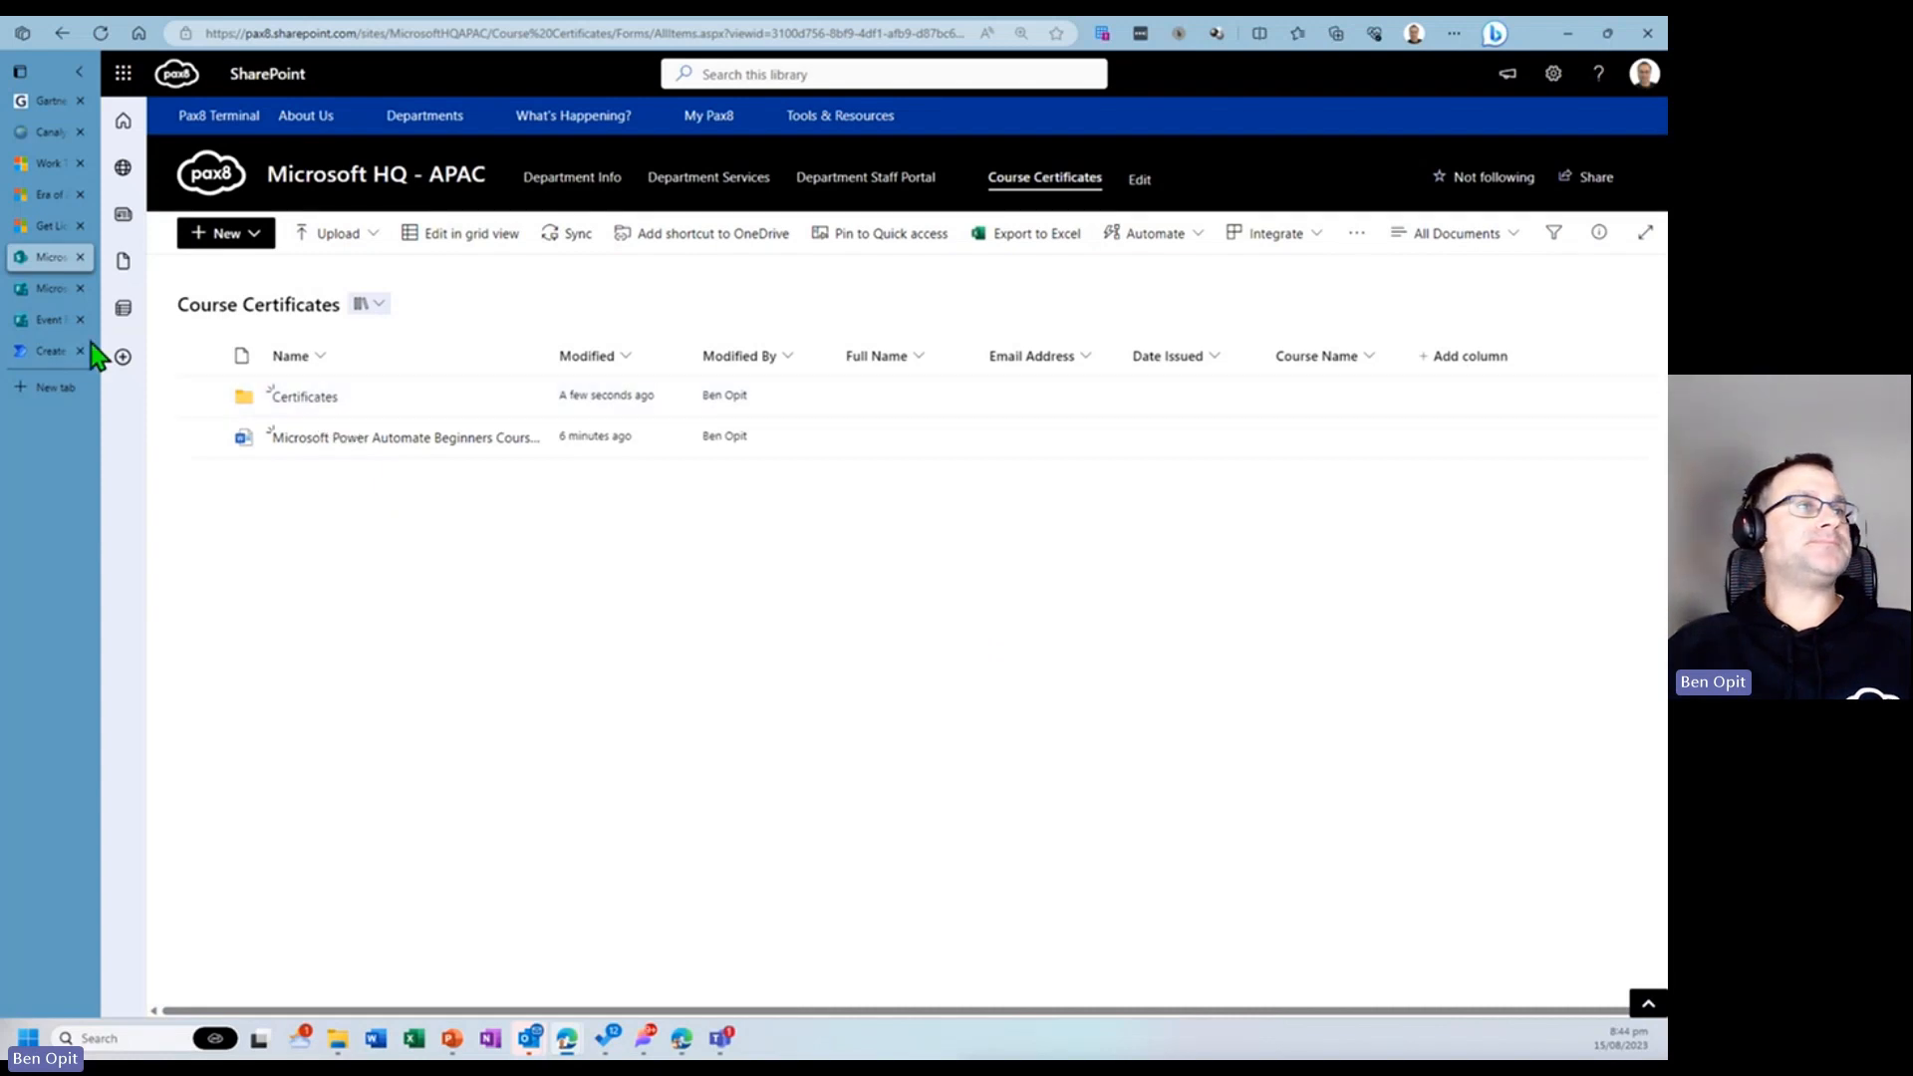
- Back in the flow, set the destination folder to the Certificates folder inside Course Certificates
left_click(45, 353)
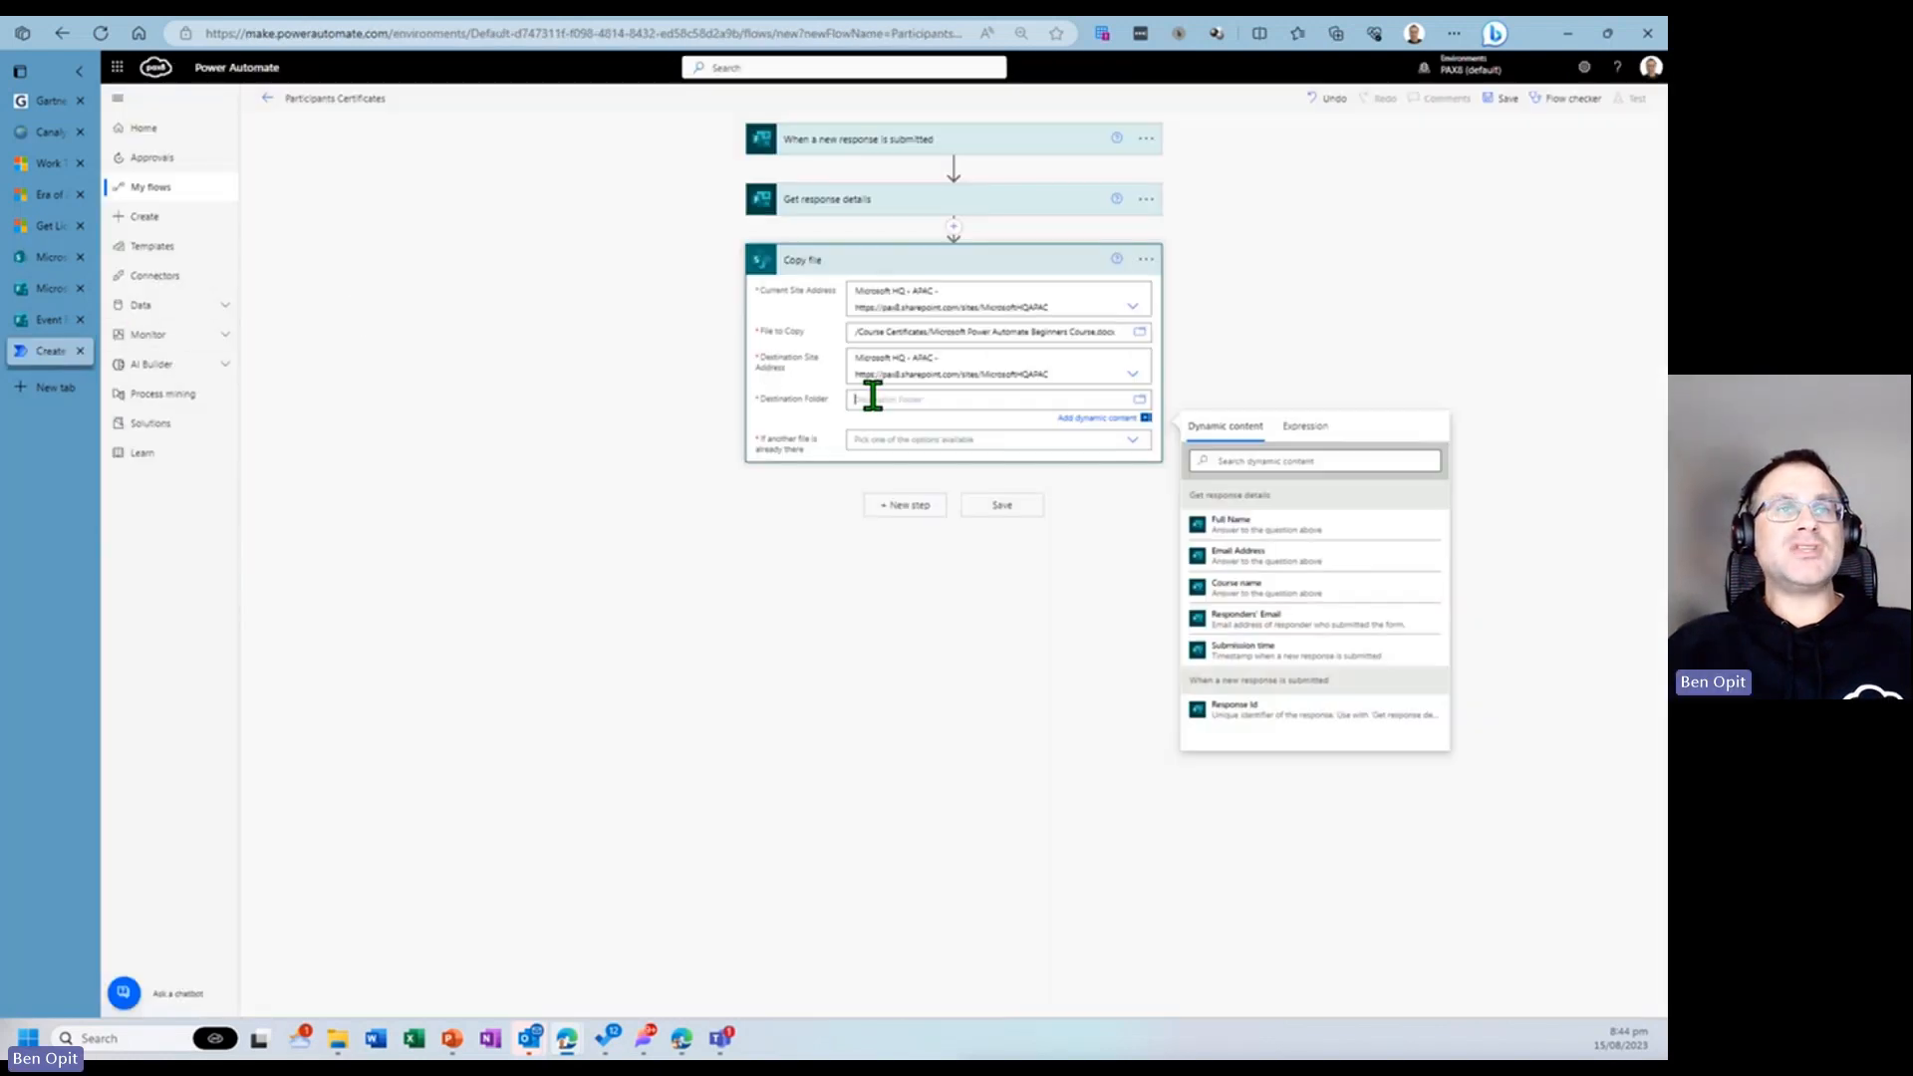
left_click(1138, 402)
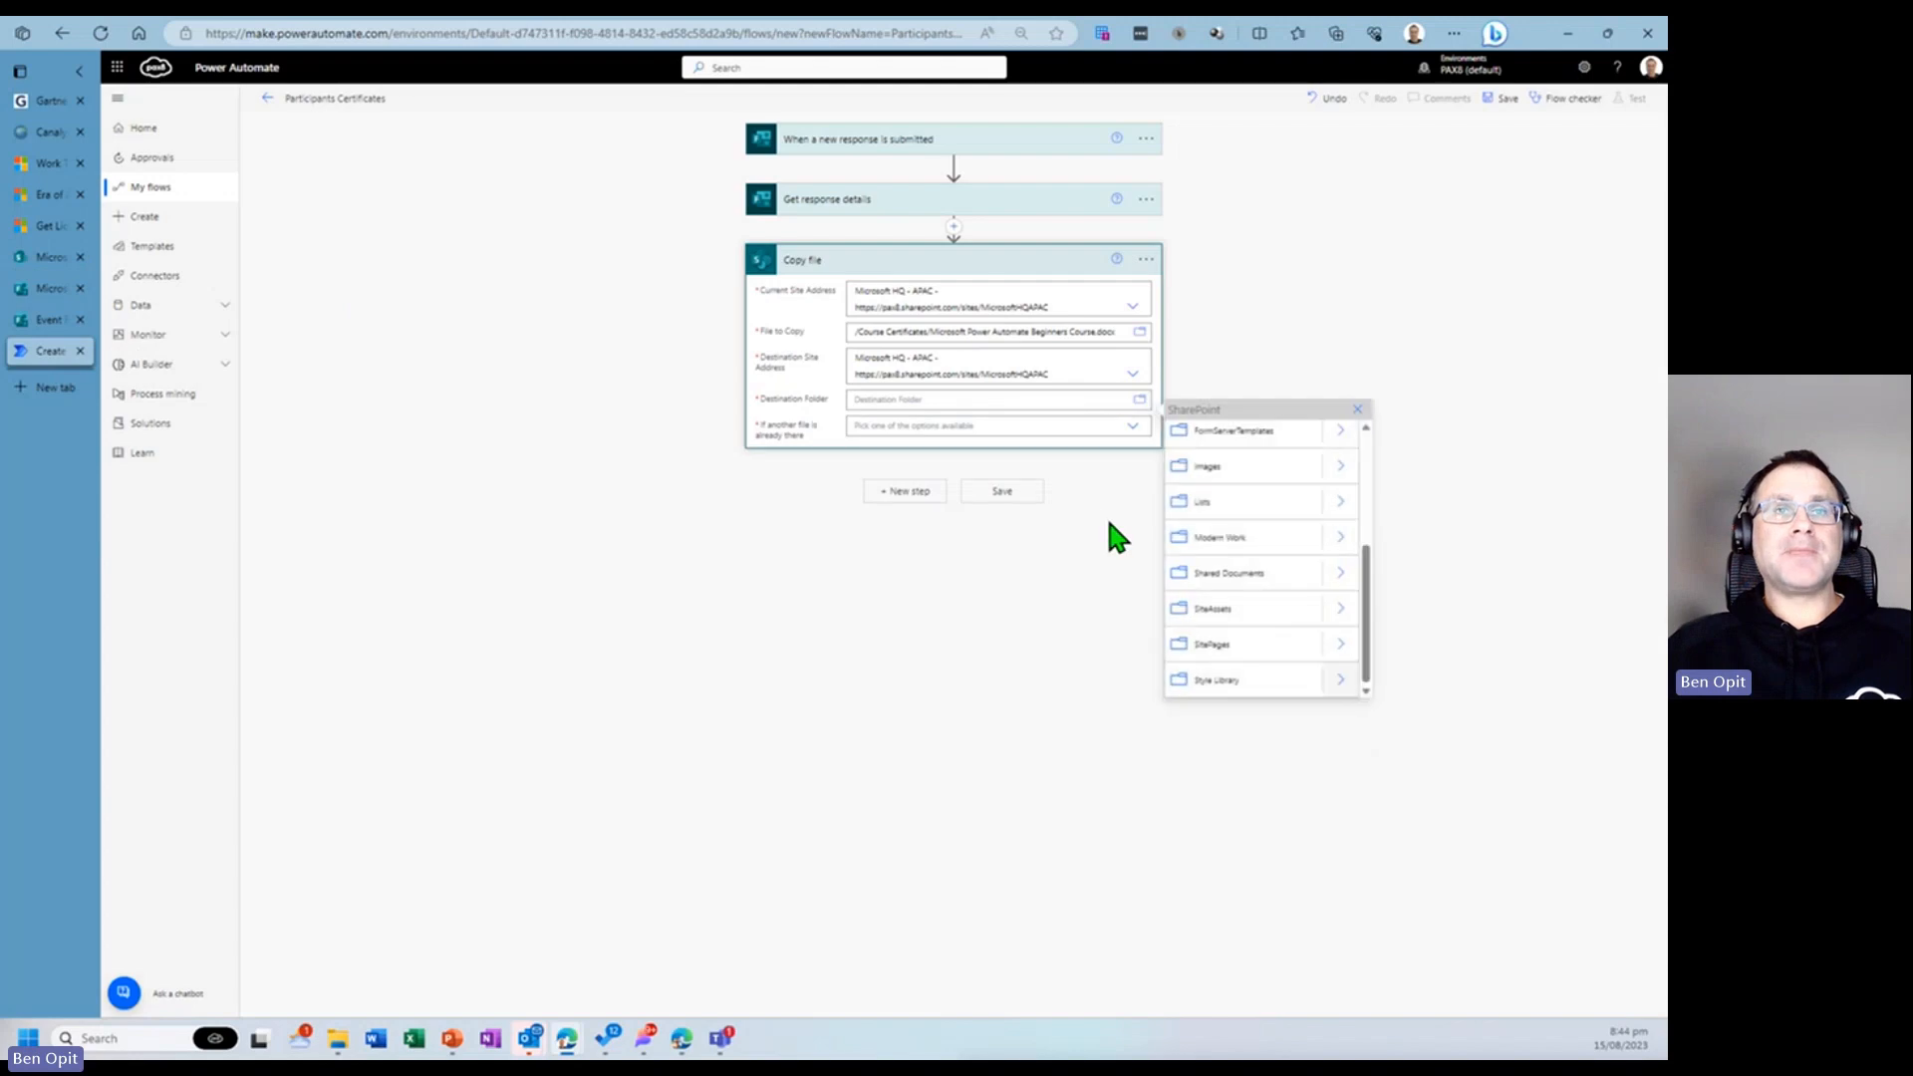
scroll(1260, 588, "up", 3)
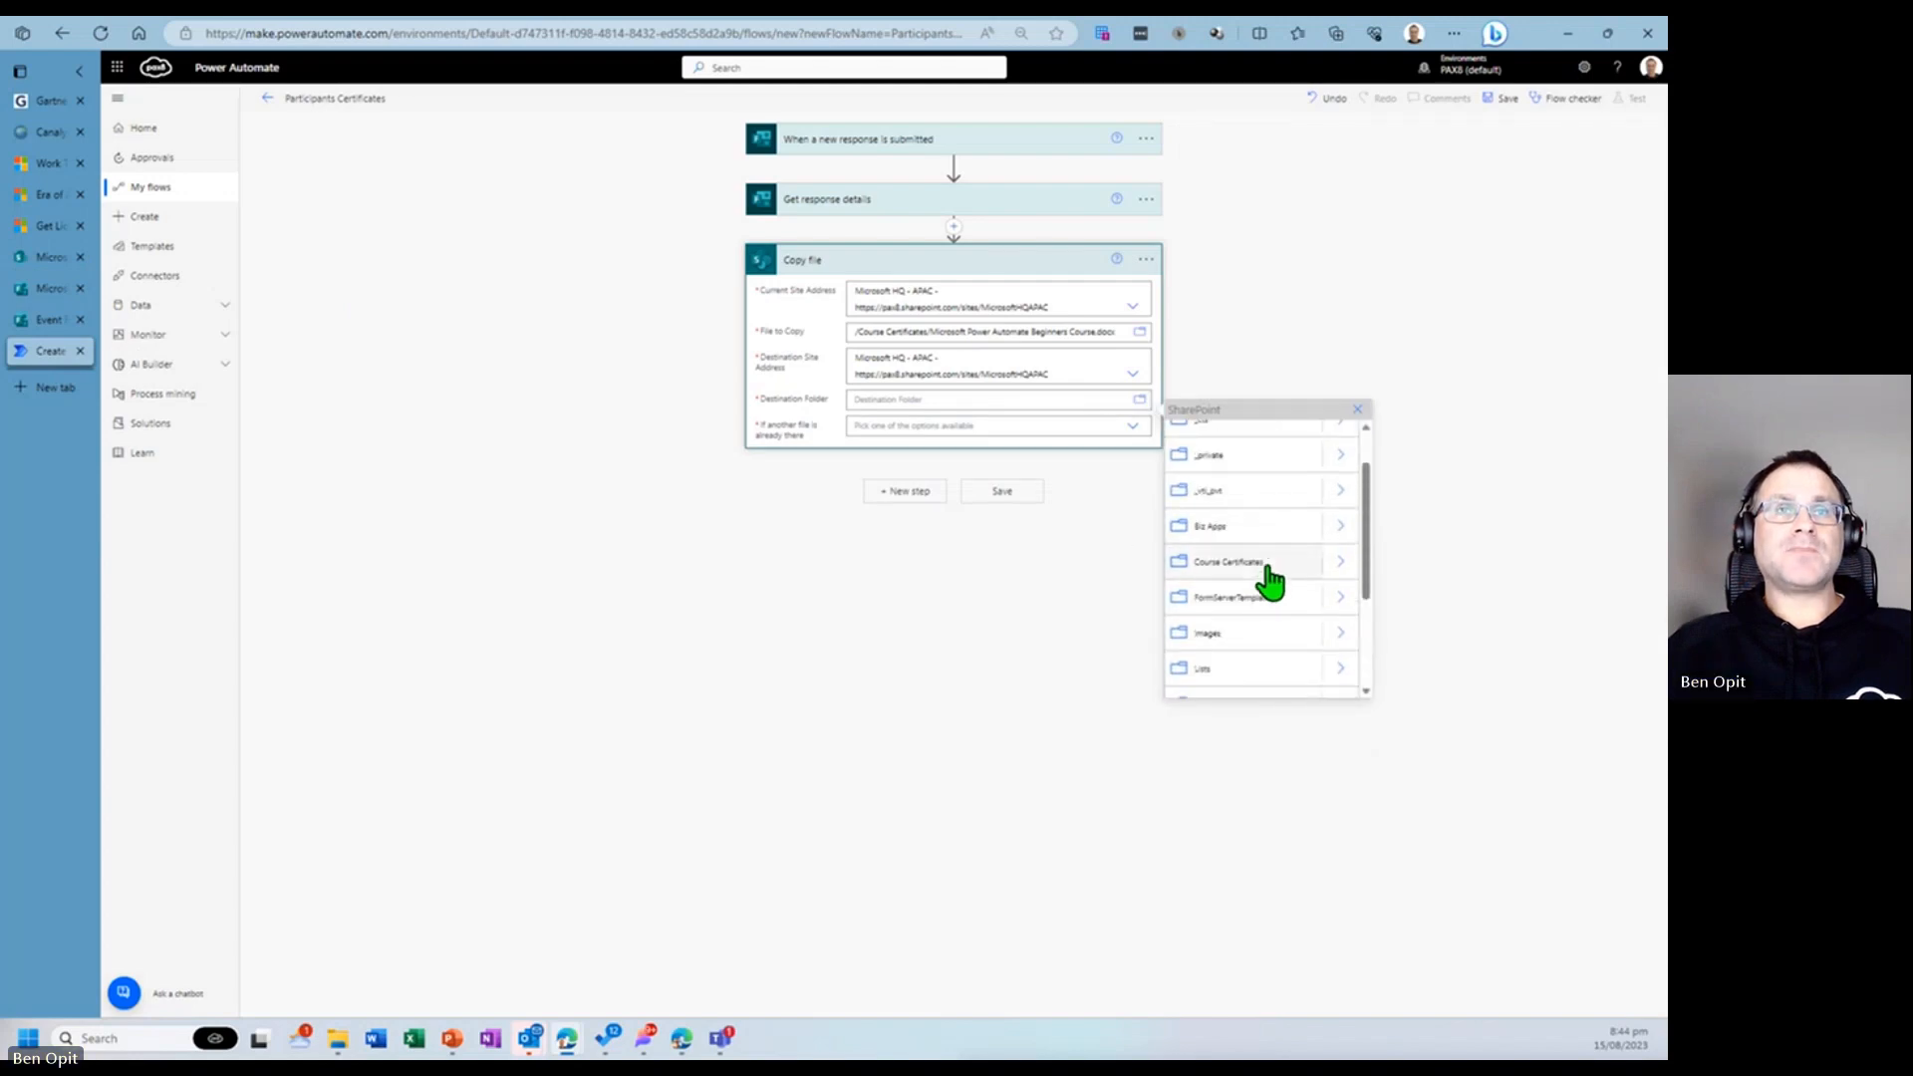
left_click(1340, 562)
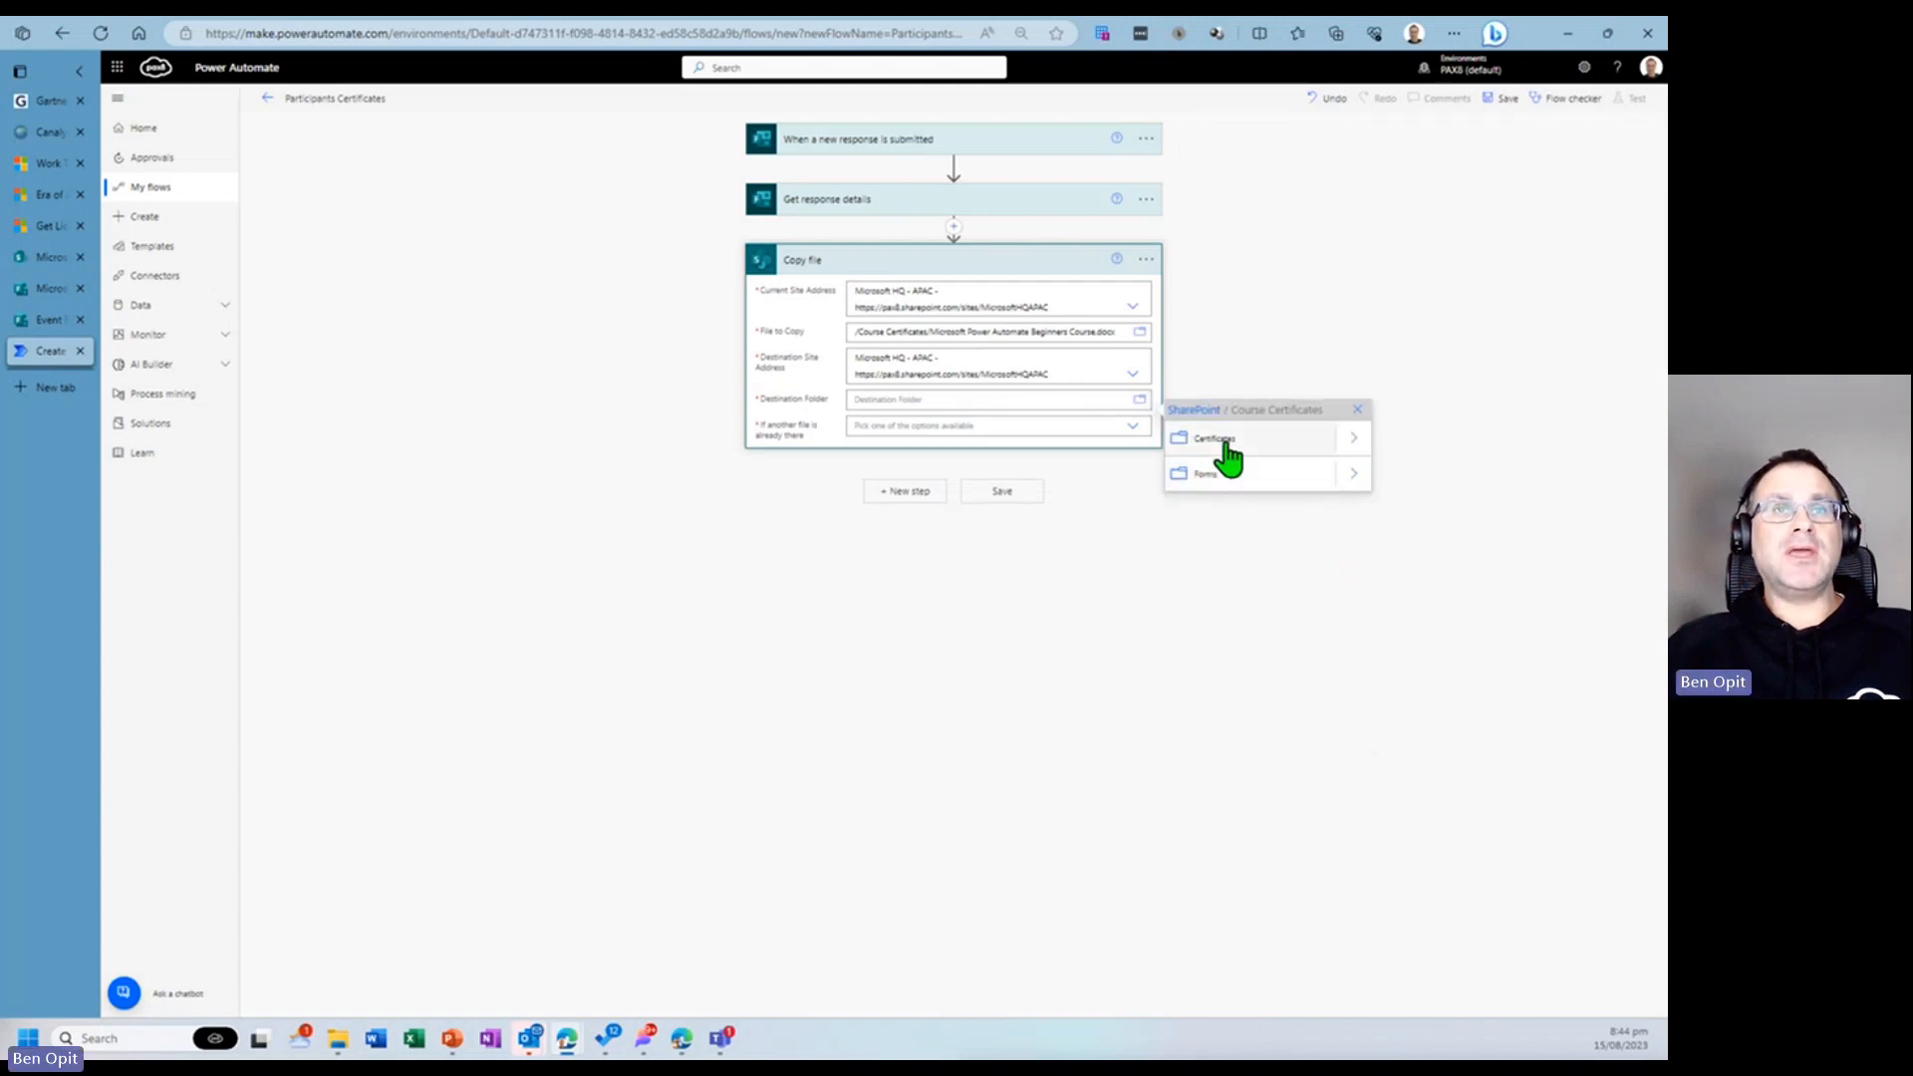
left_click(1216, 445)
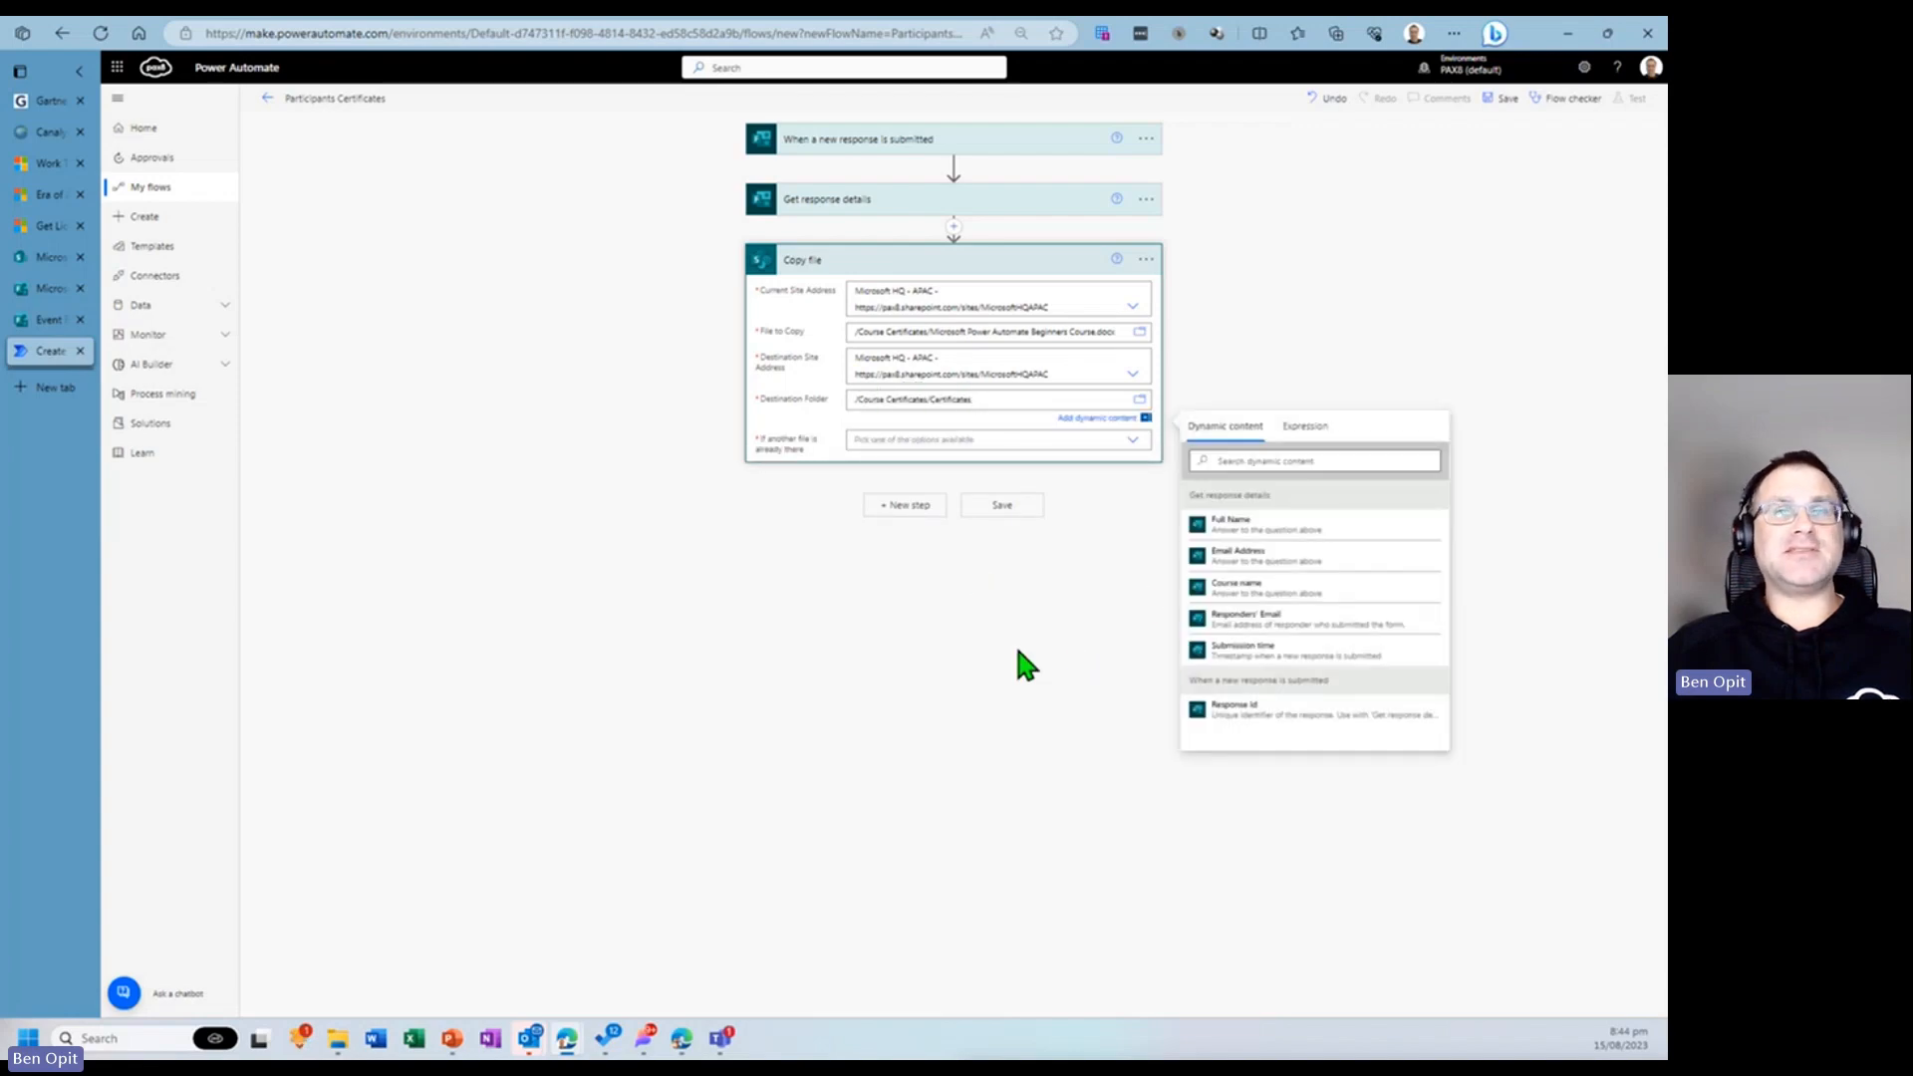
- Set the Copy file action to Replace if another file is already there
left_click(973, 441)
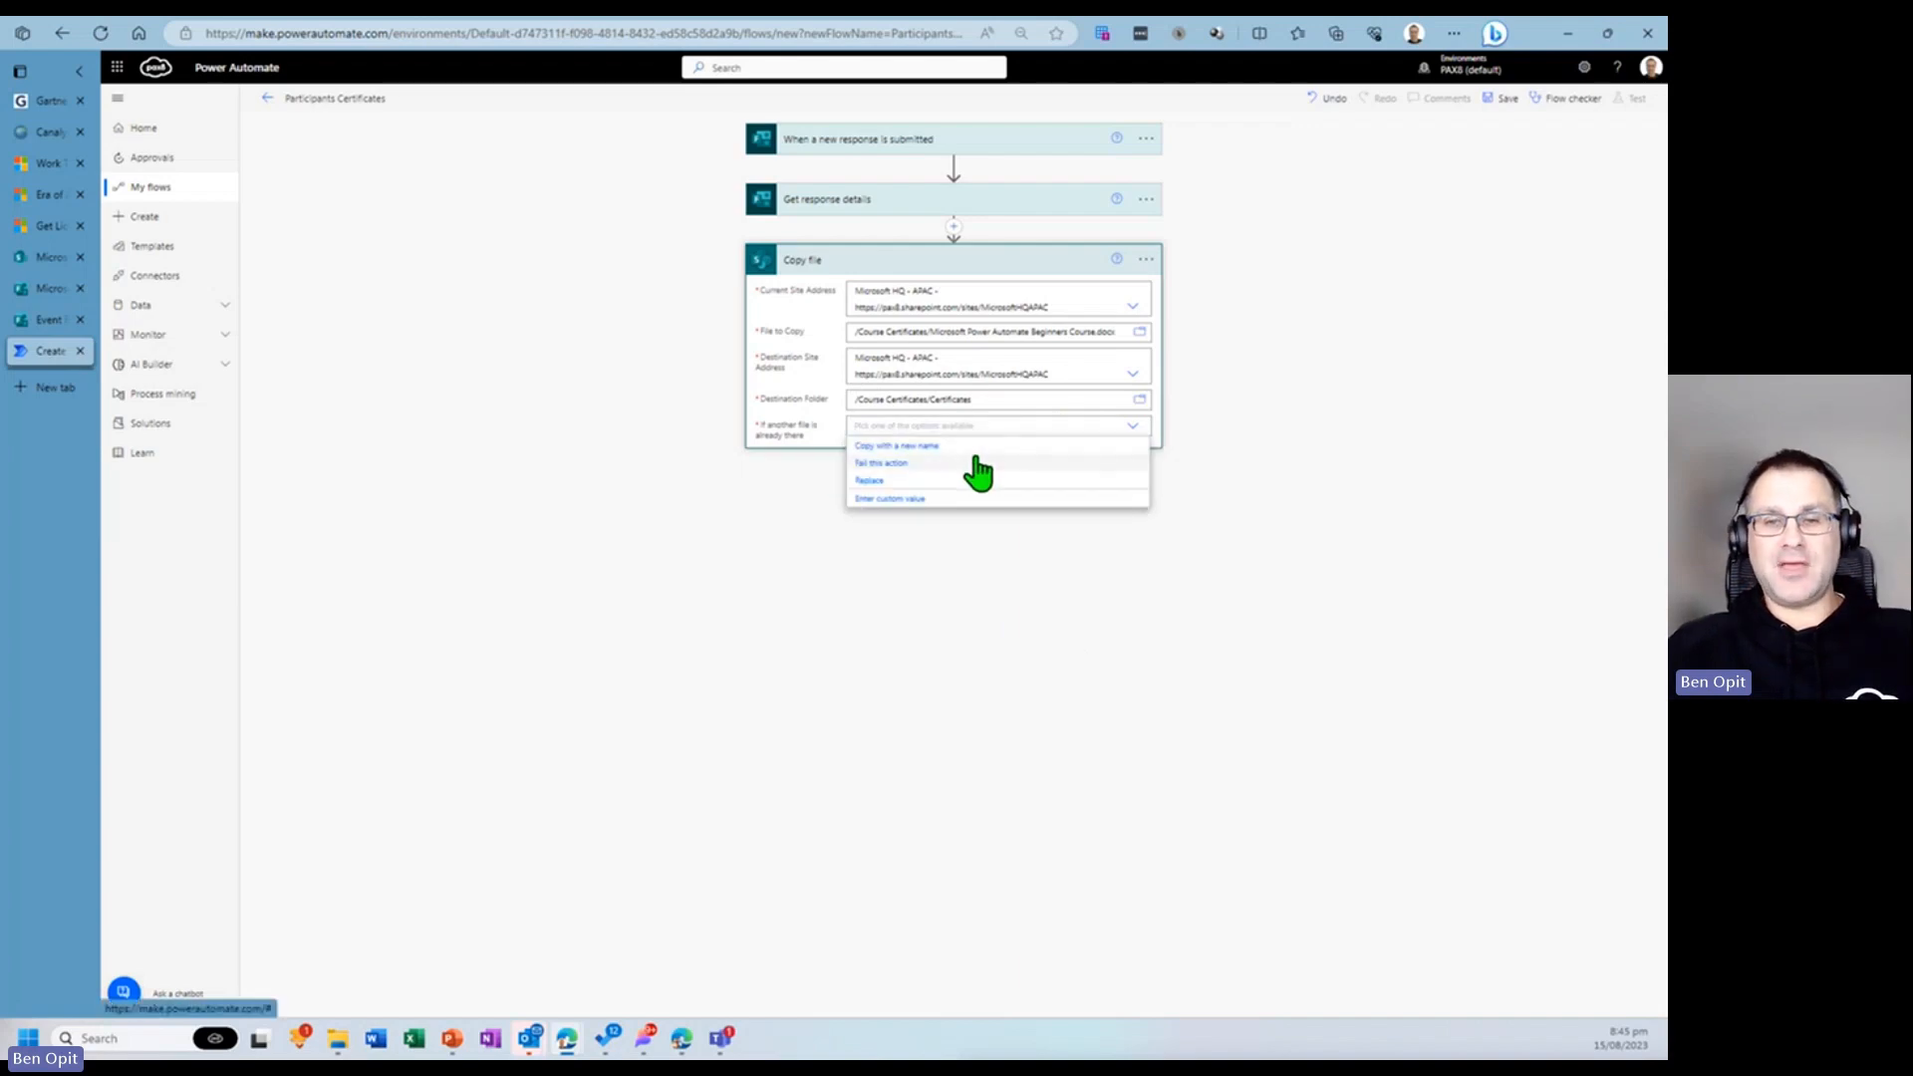
left_click(883, 483)
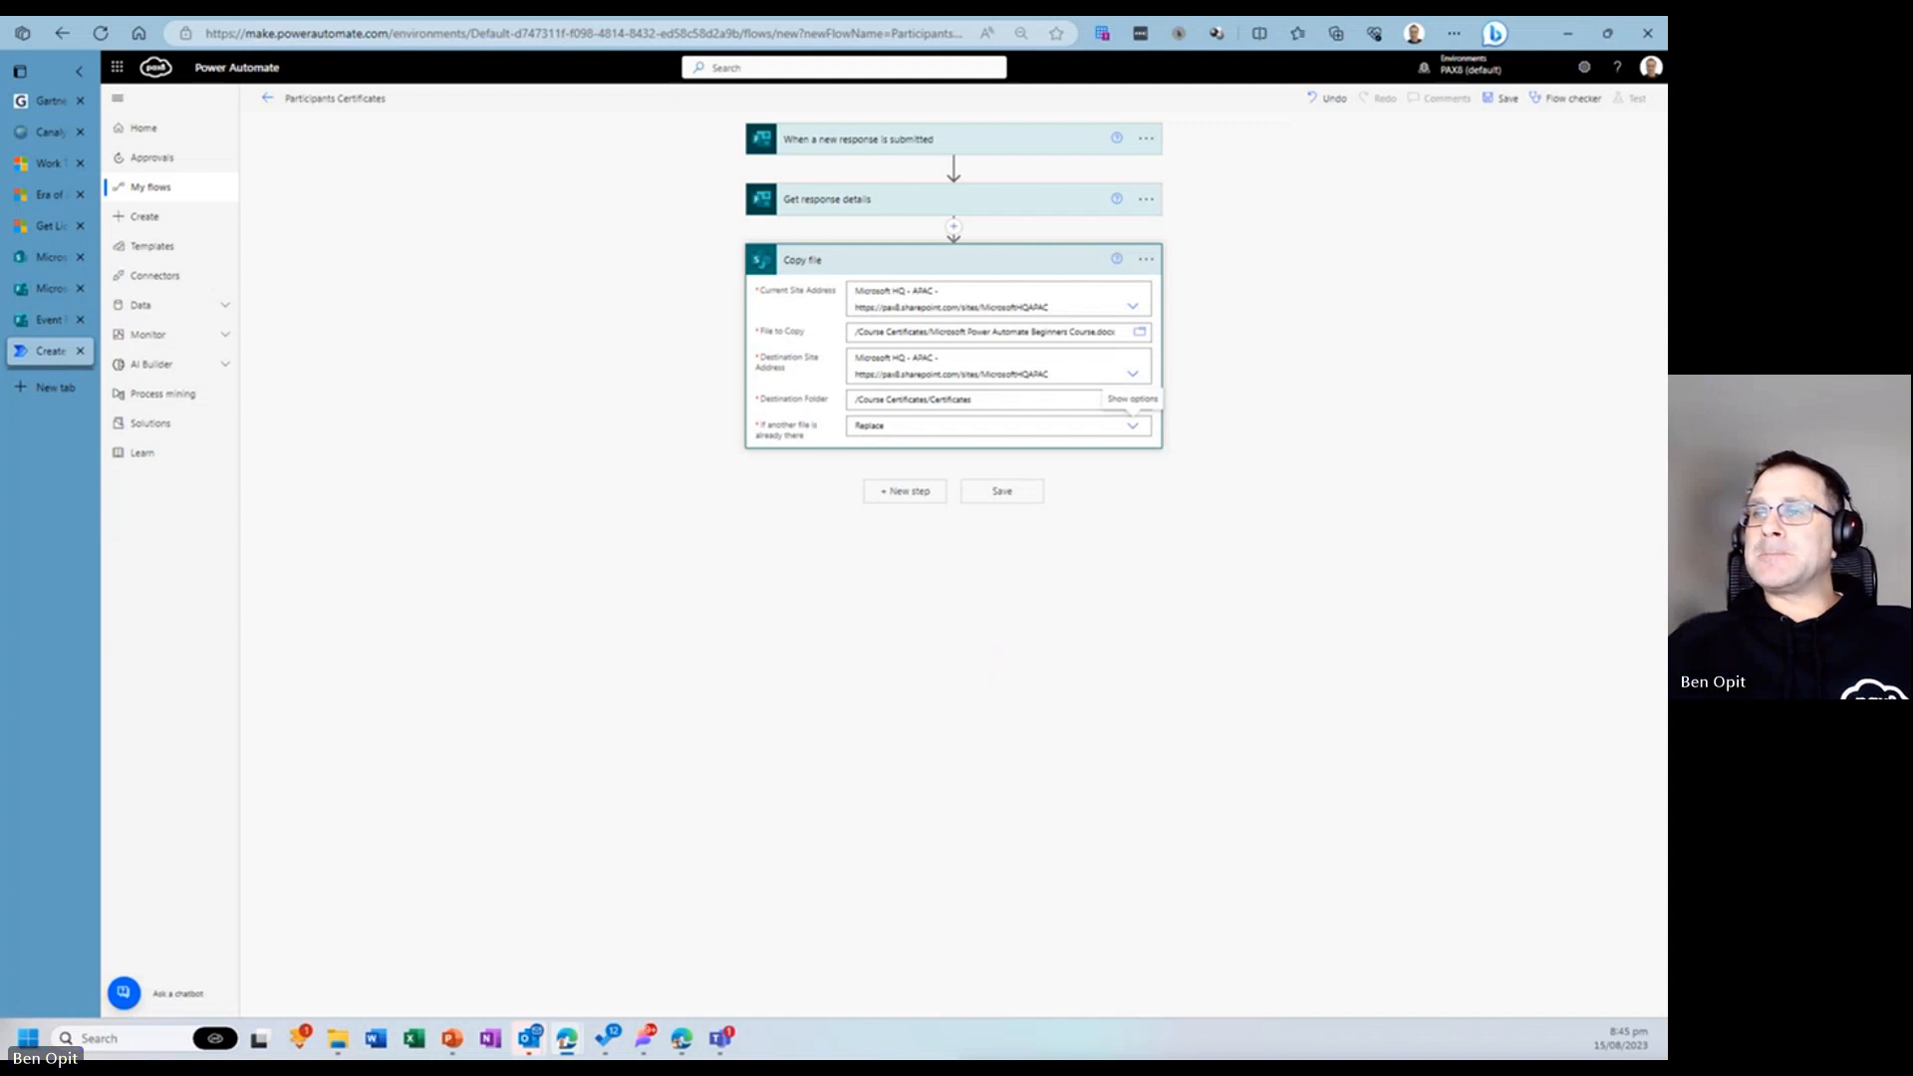
- Add a new step using the SharePoint 'Update file properties' action, found by searching 'update file pro'
left_click(907, 498)
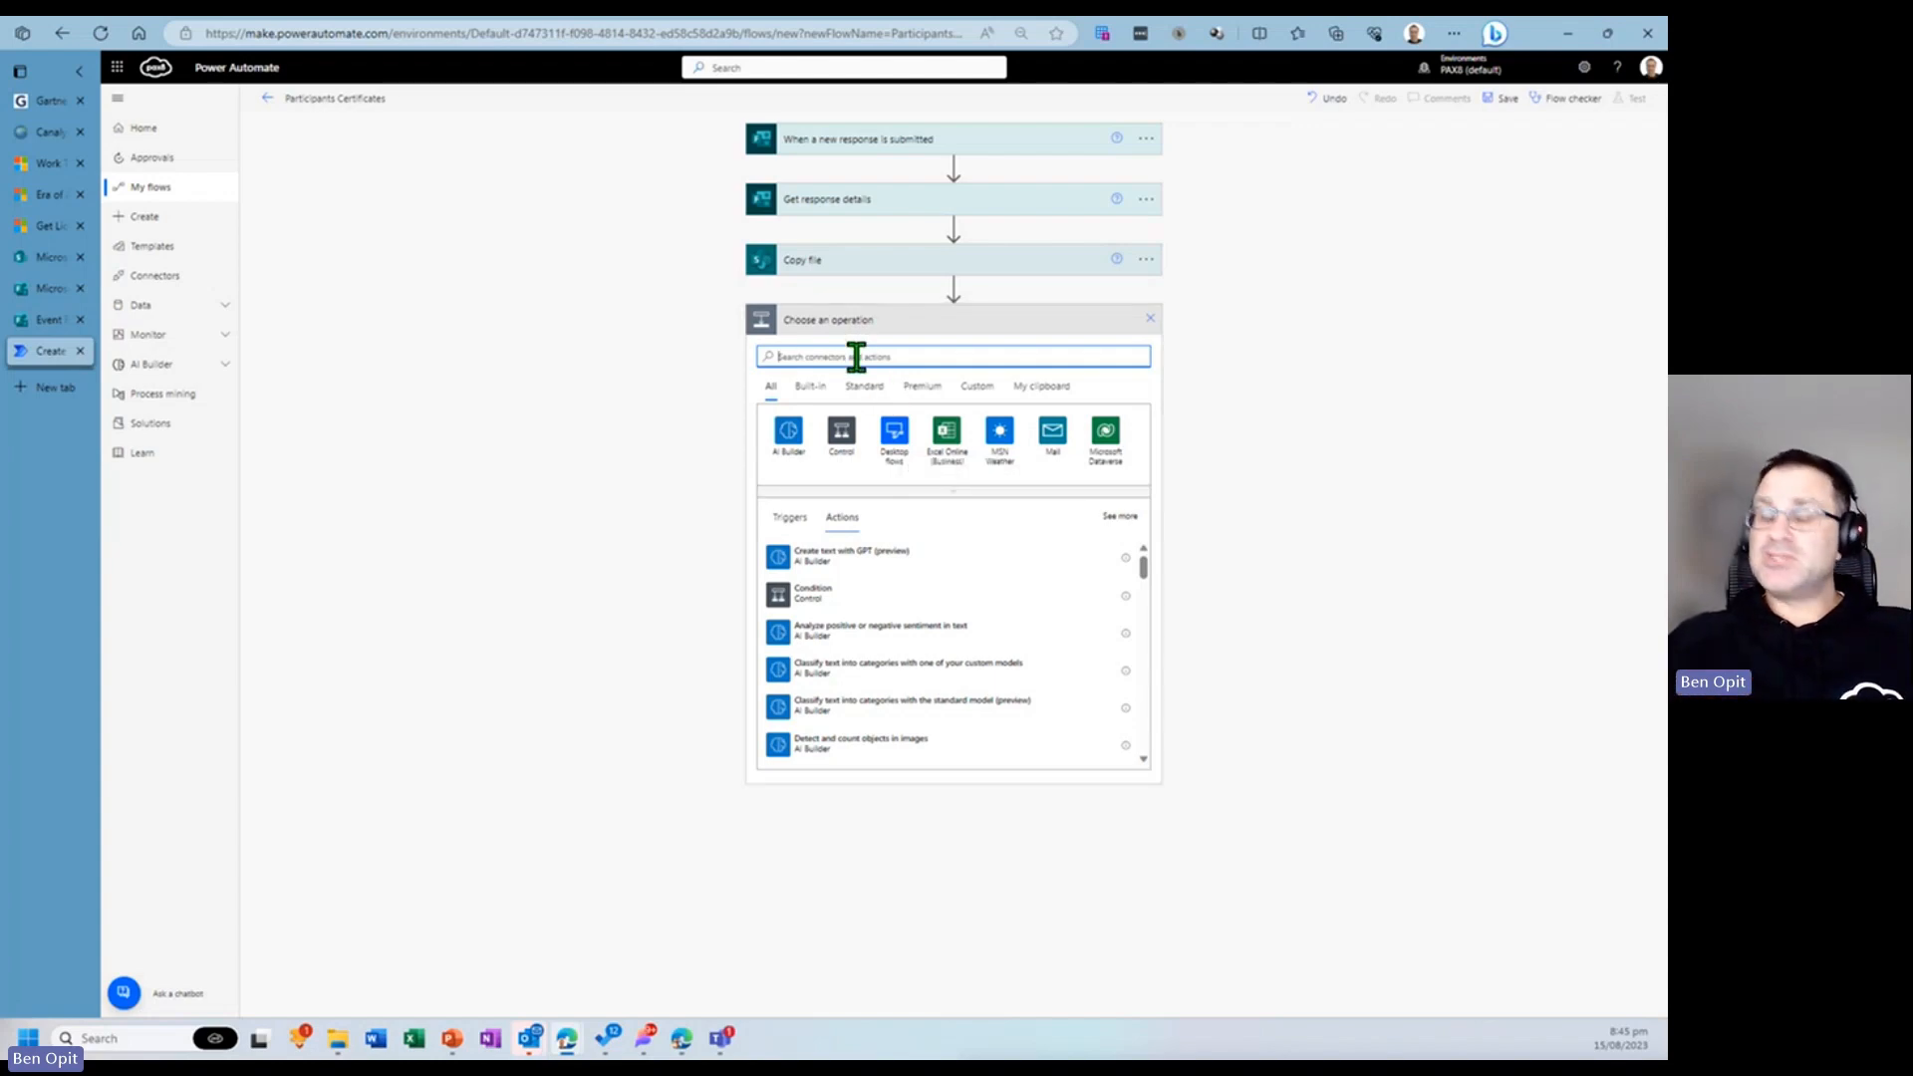
type("update fol")
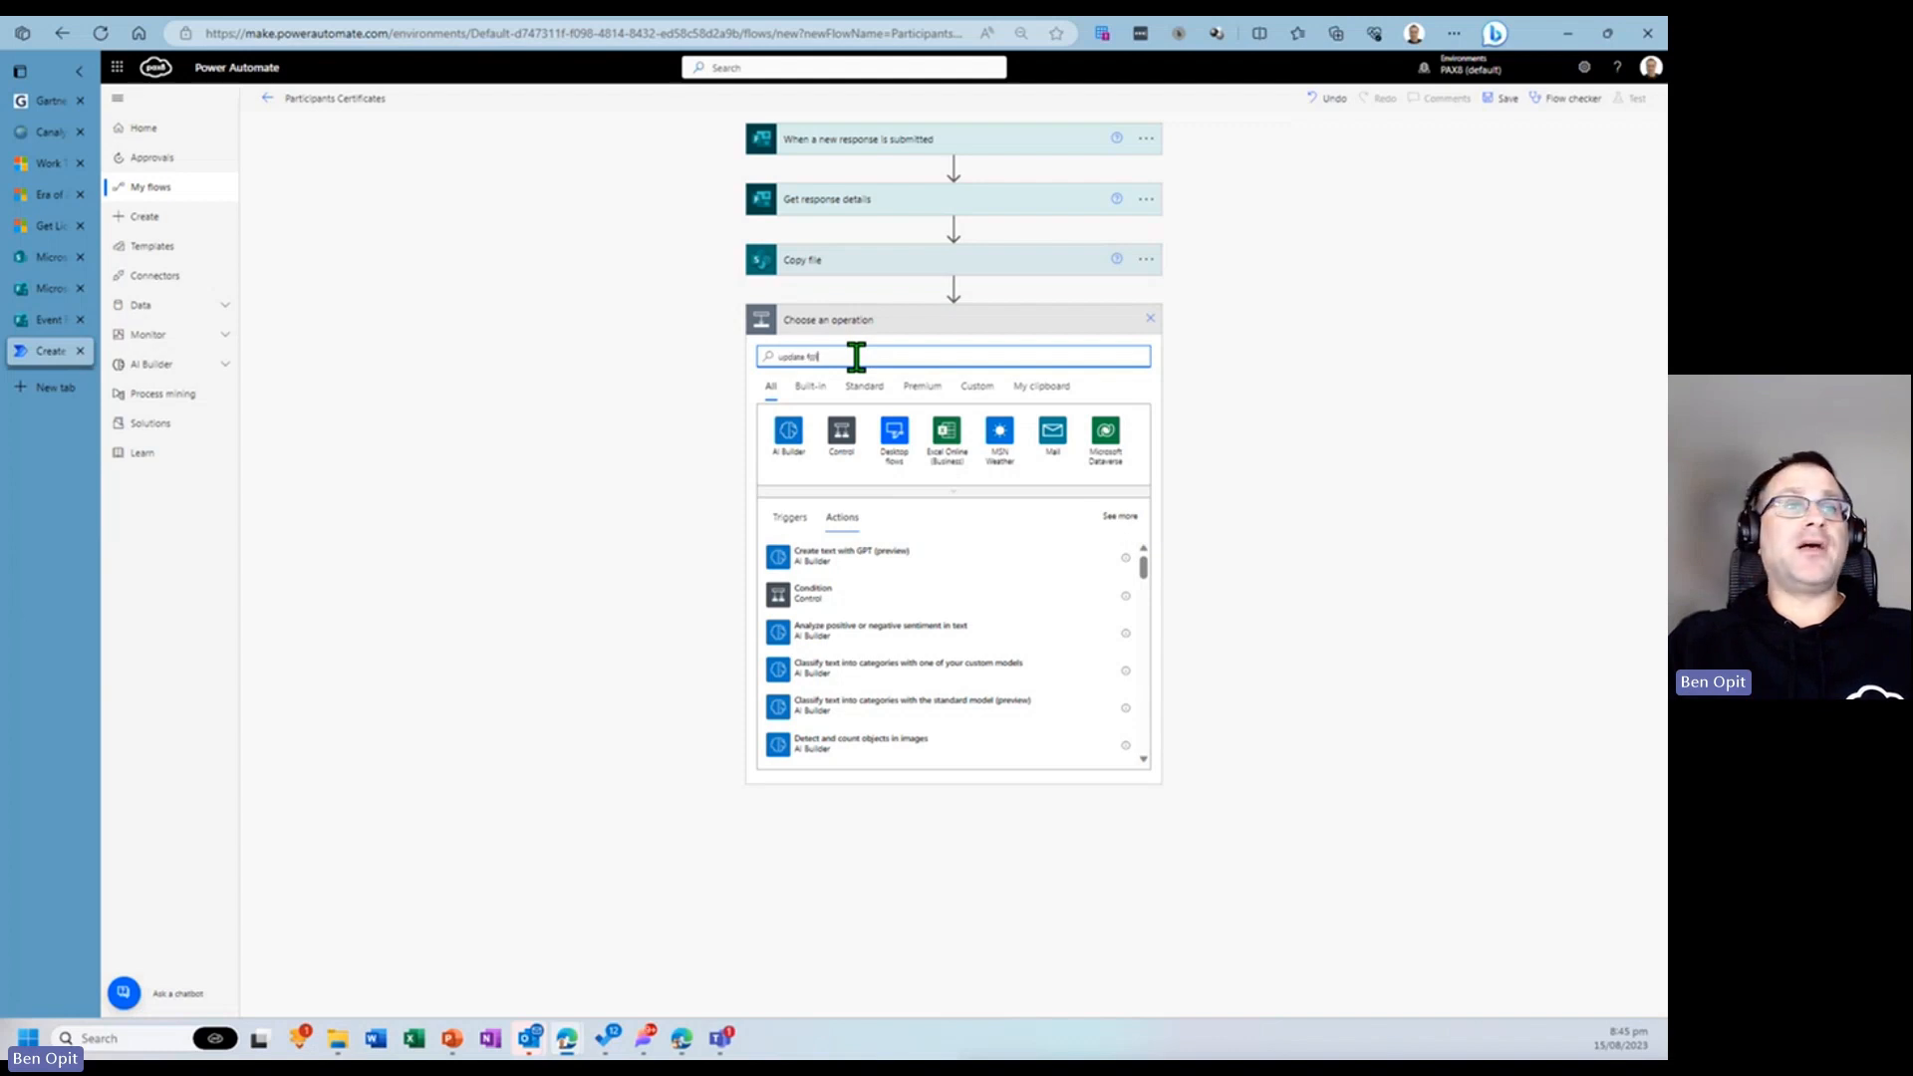
key("BackSpace")
key("BackSpace")
type("ile pro")
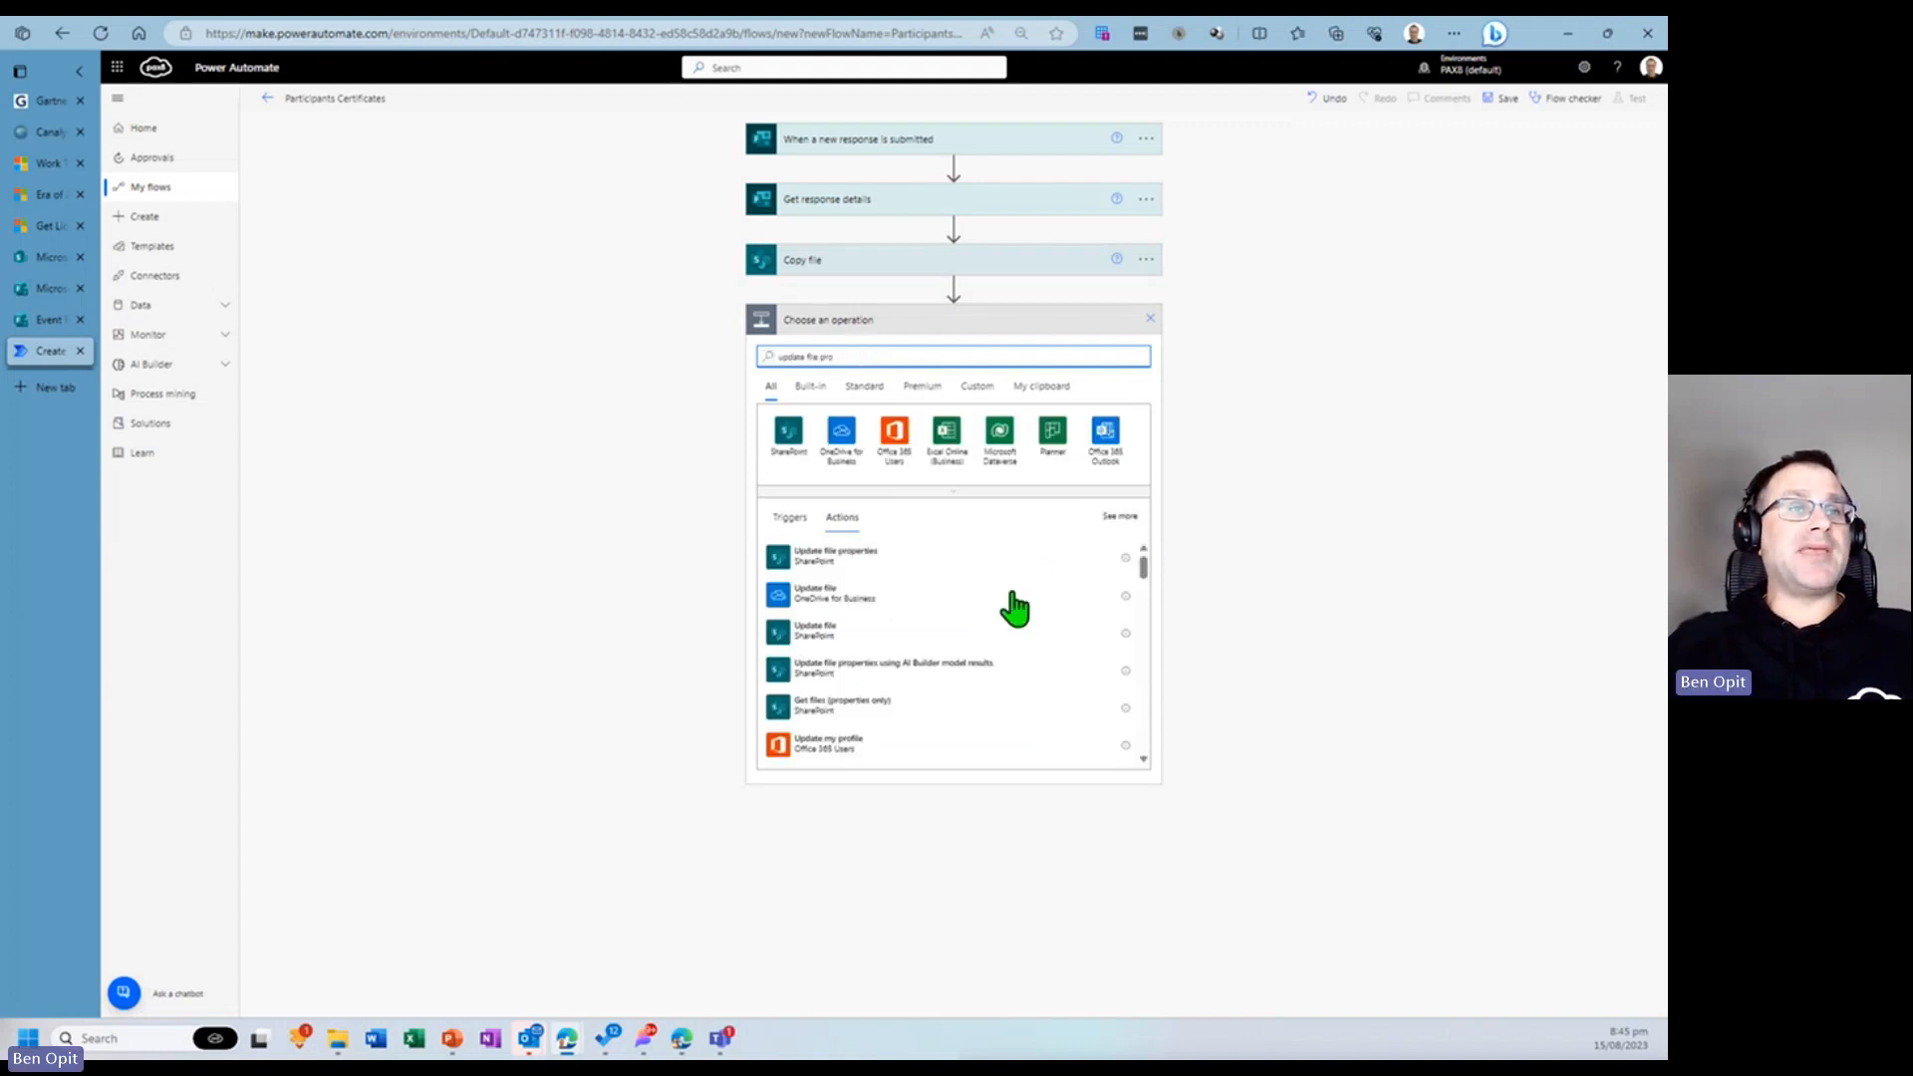
left_click(833, 564)
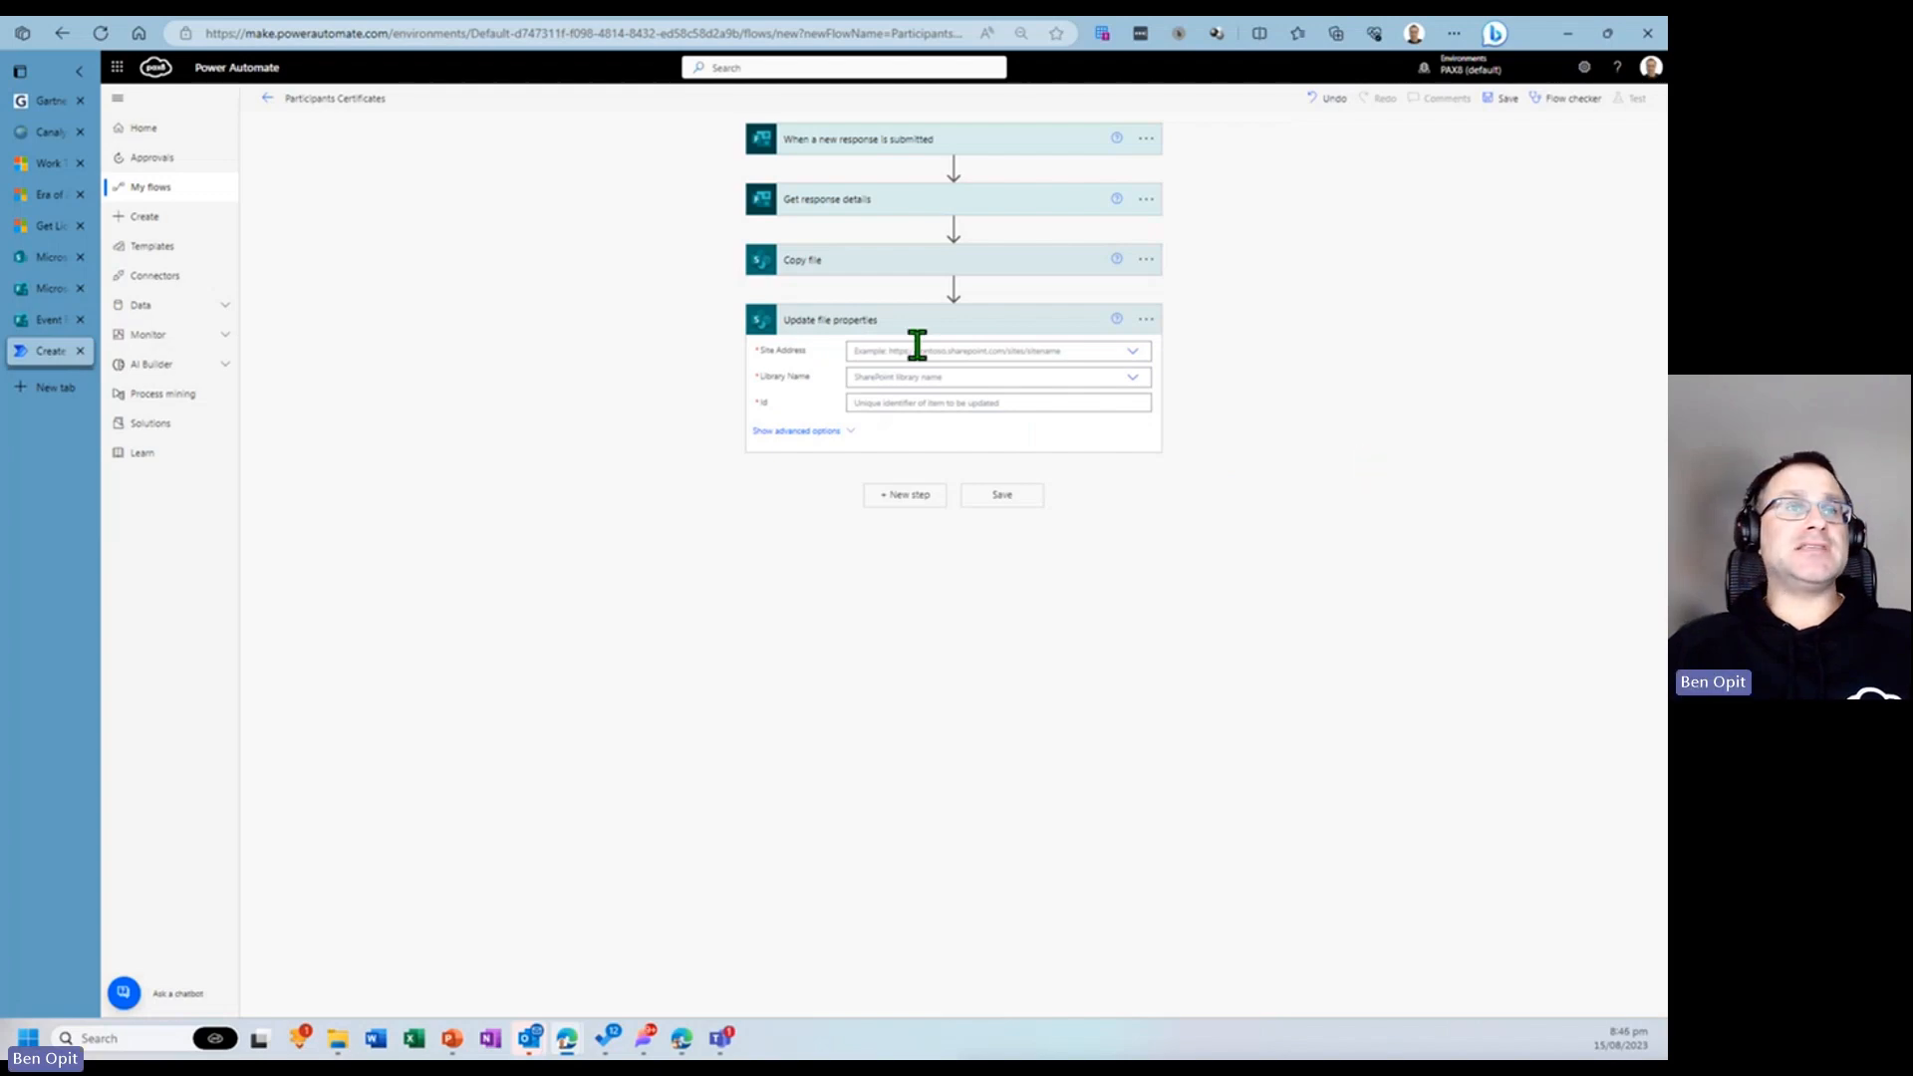
- Set Update file properties' site address to Microsoft HQ - APAC and library name to Course Certificates
left_click(1116, 352)
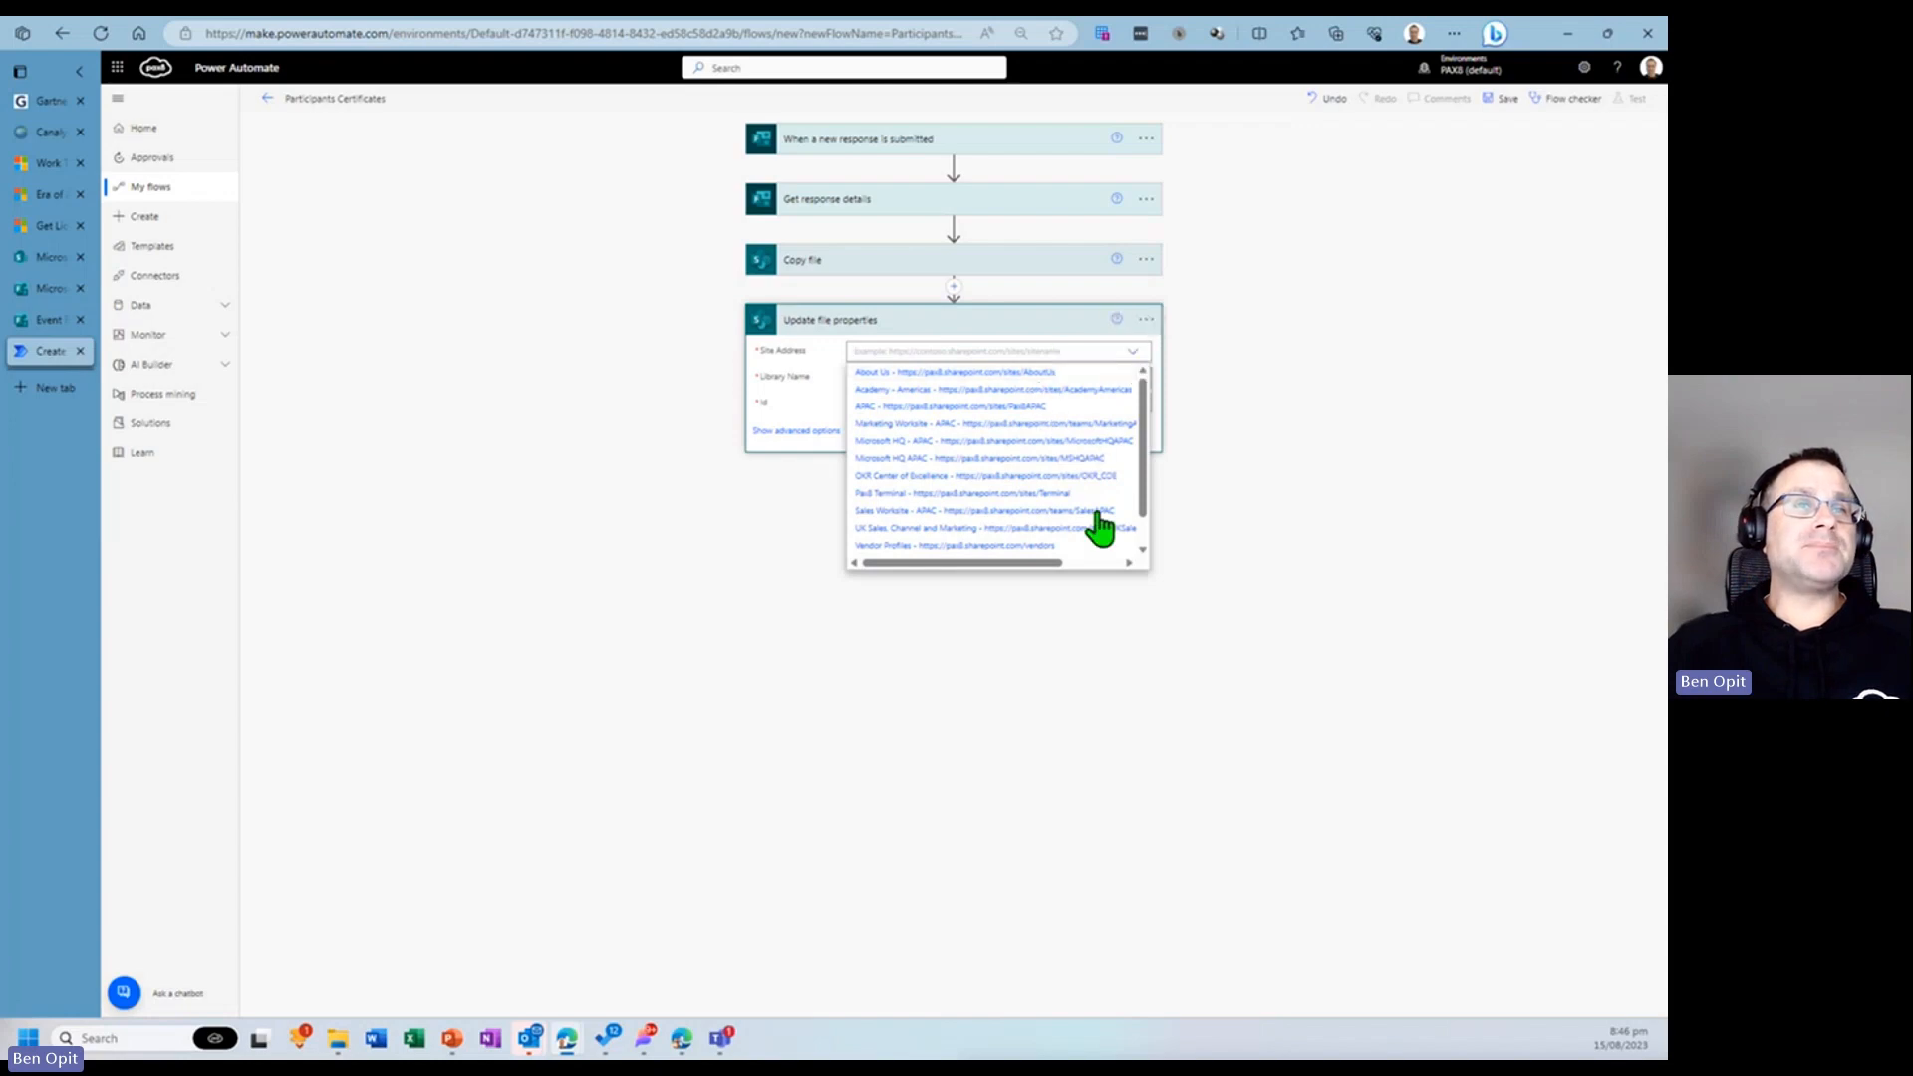
left_click(1093, 442)
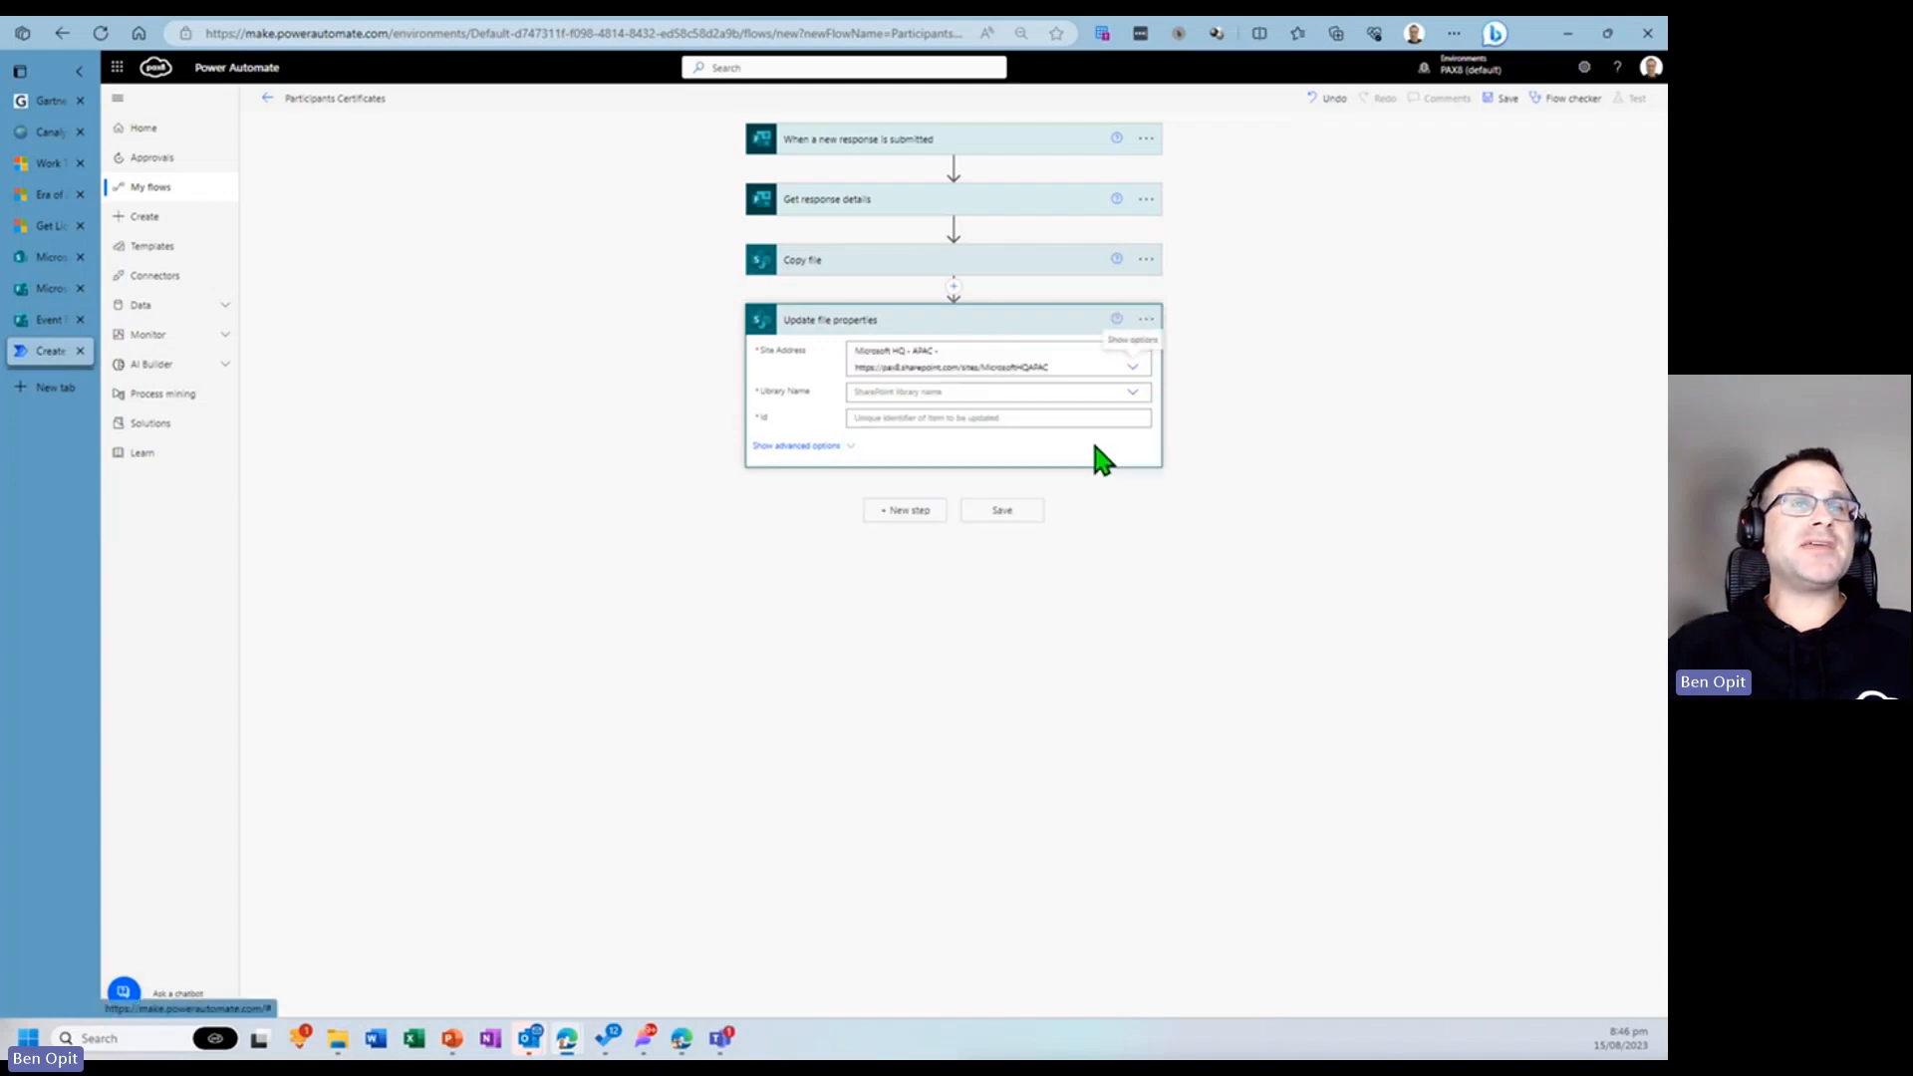
left_click(1067, 393)
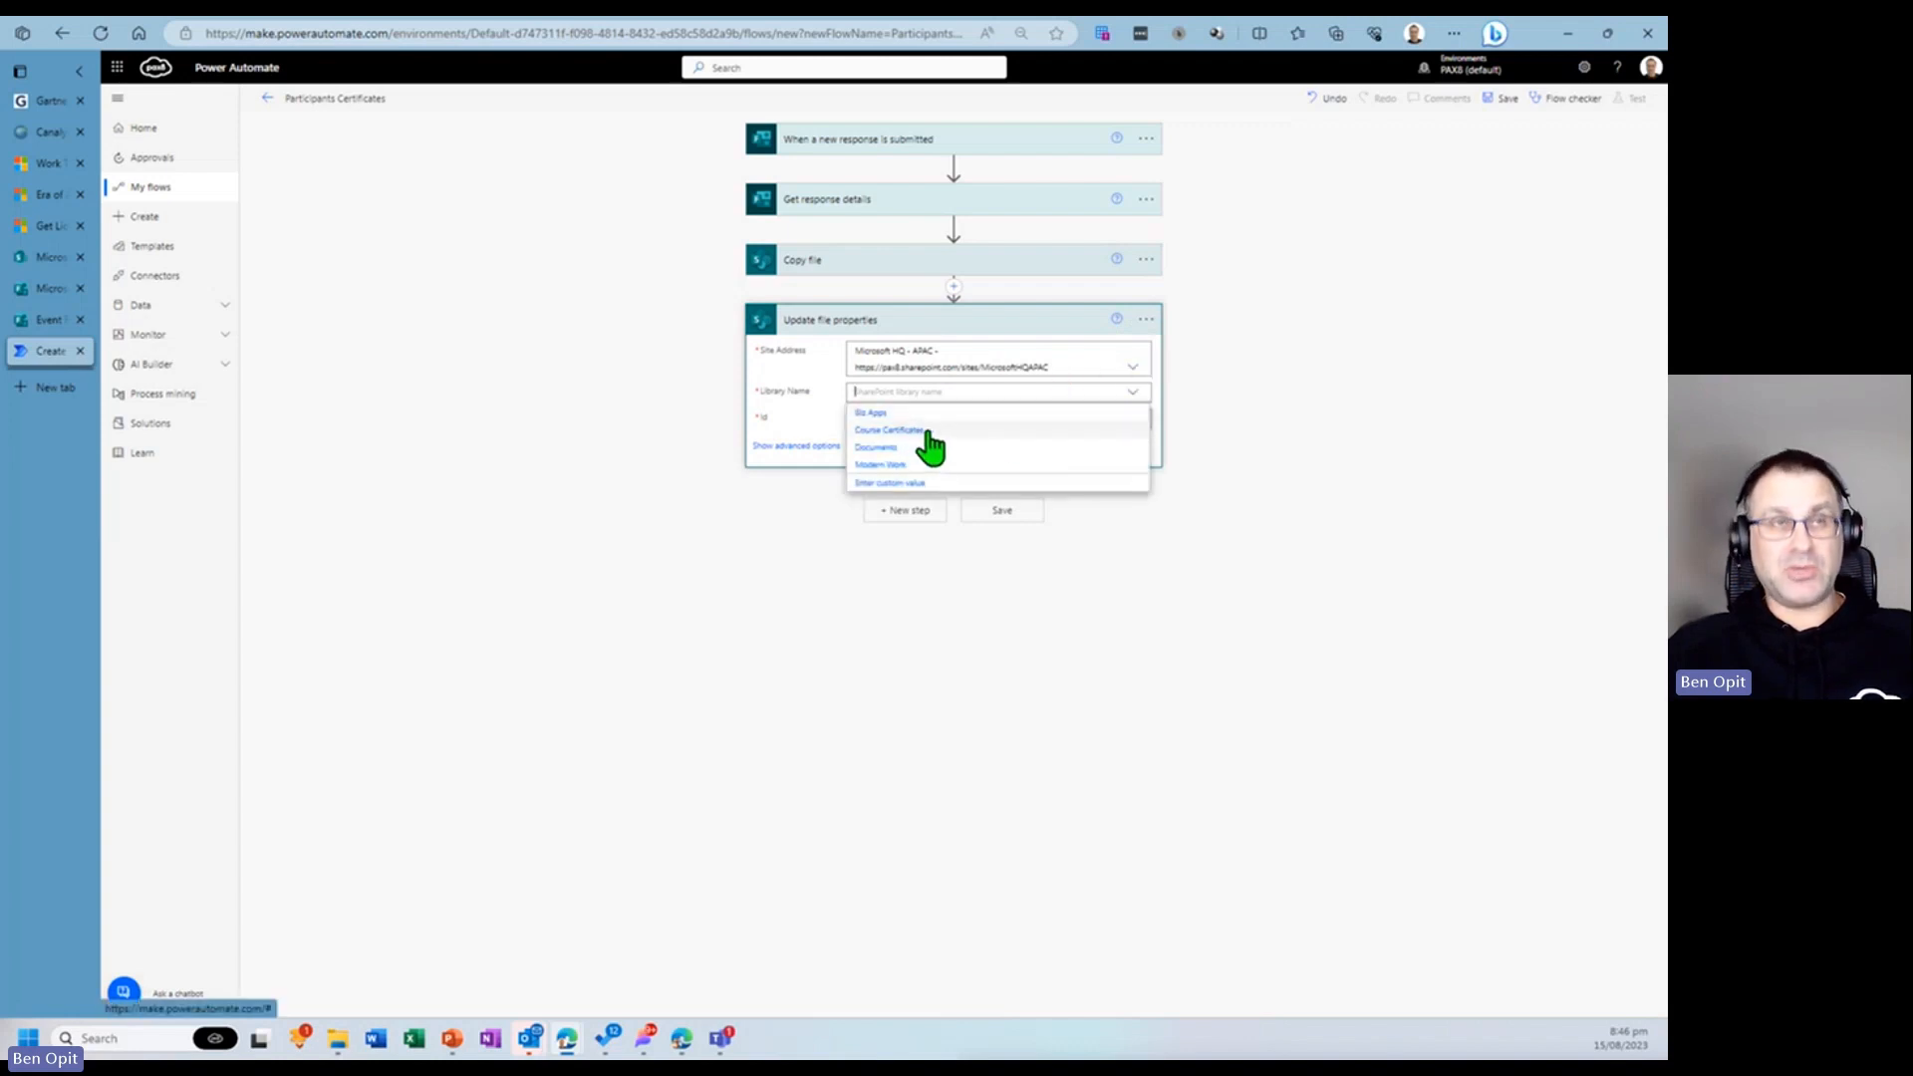
left_click(926, 432)
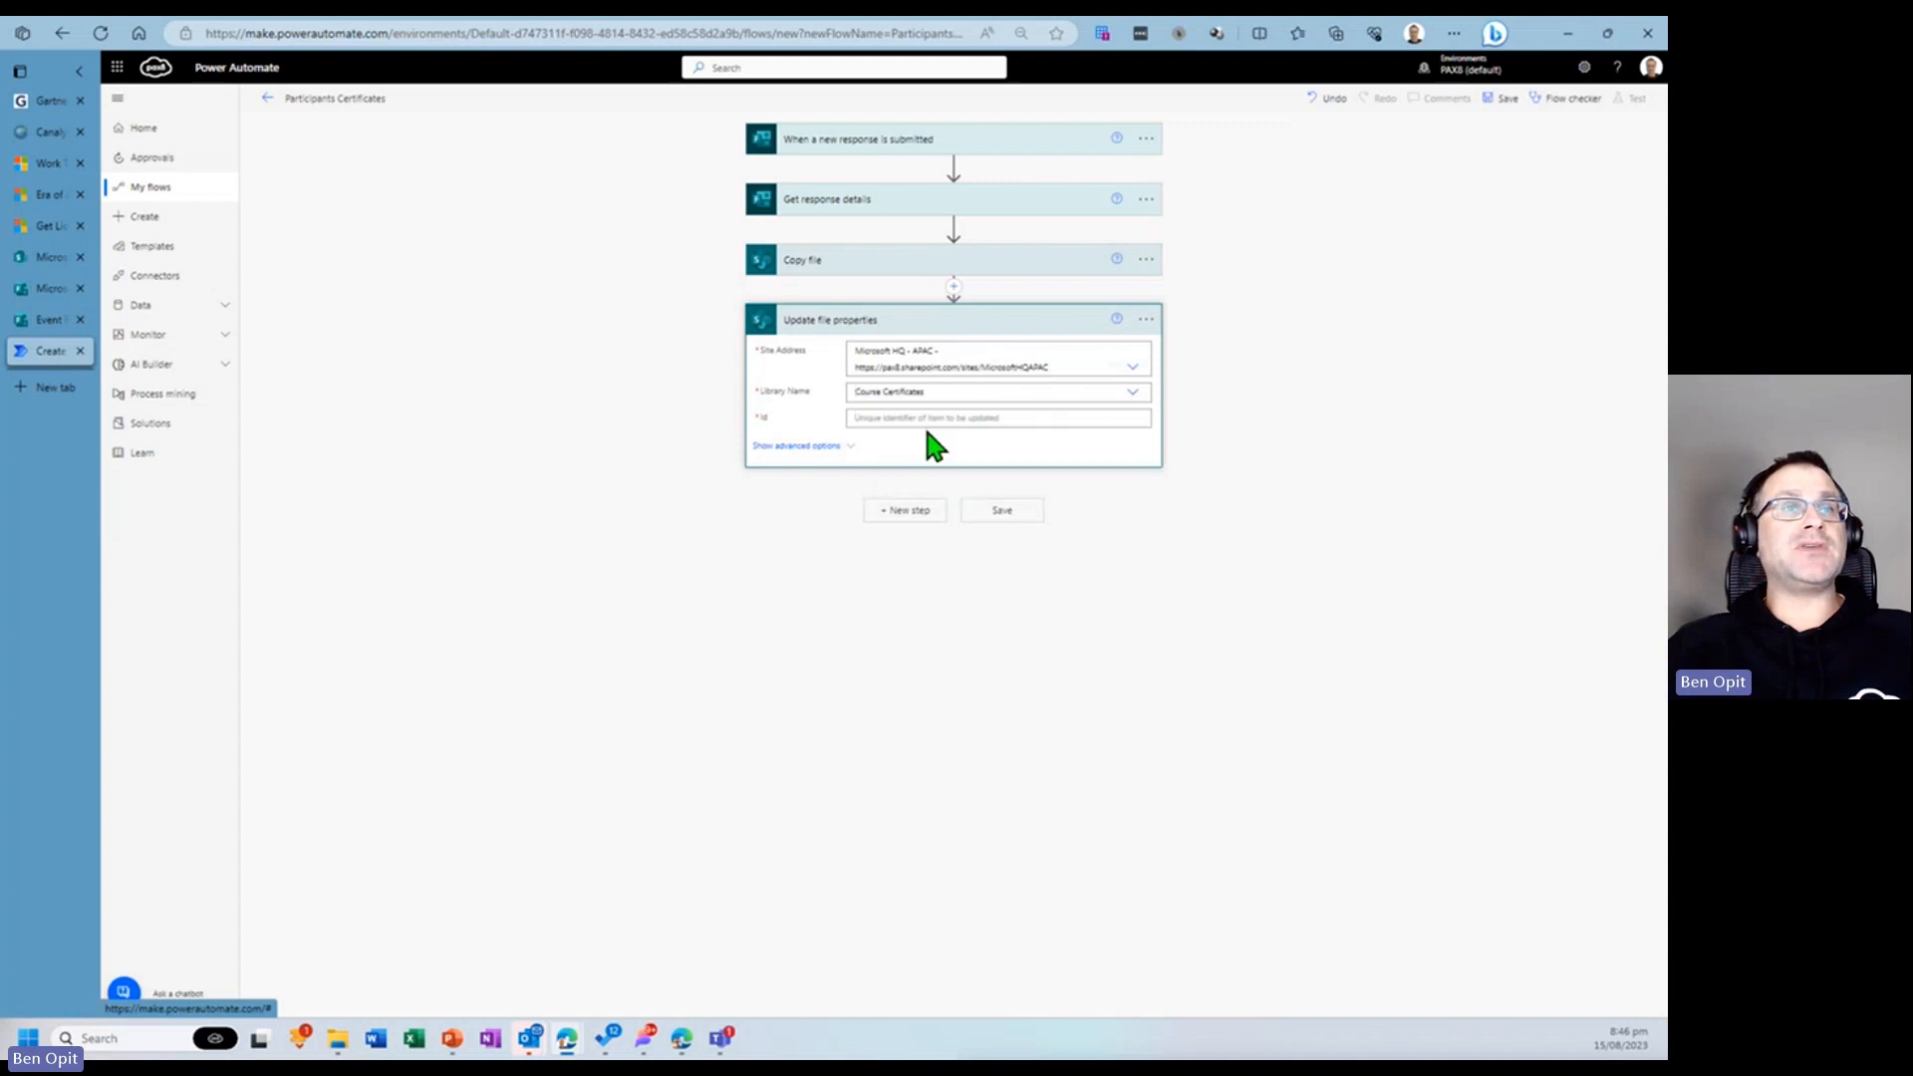
- Fill the Id field with the Copy file ItemId dynamic content
left_click(982, 419)
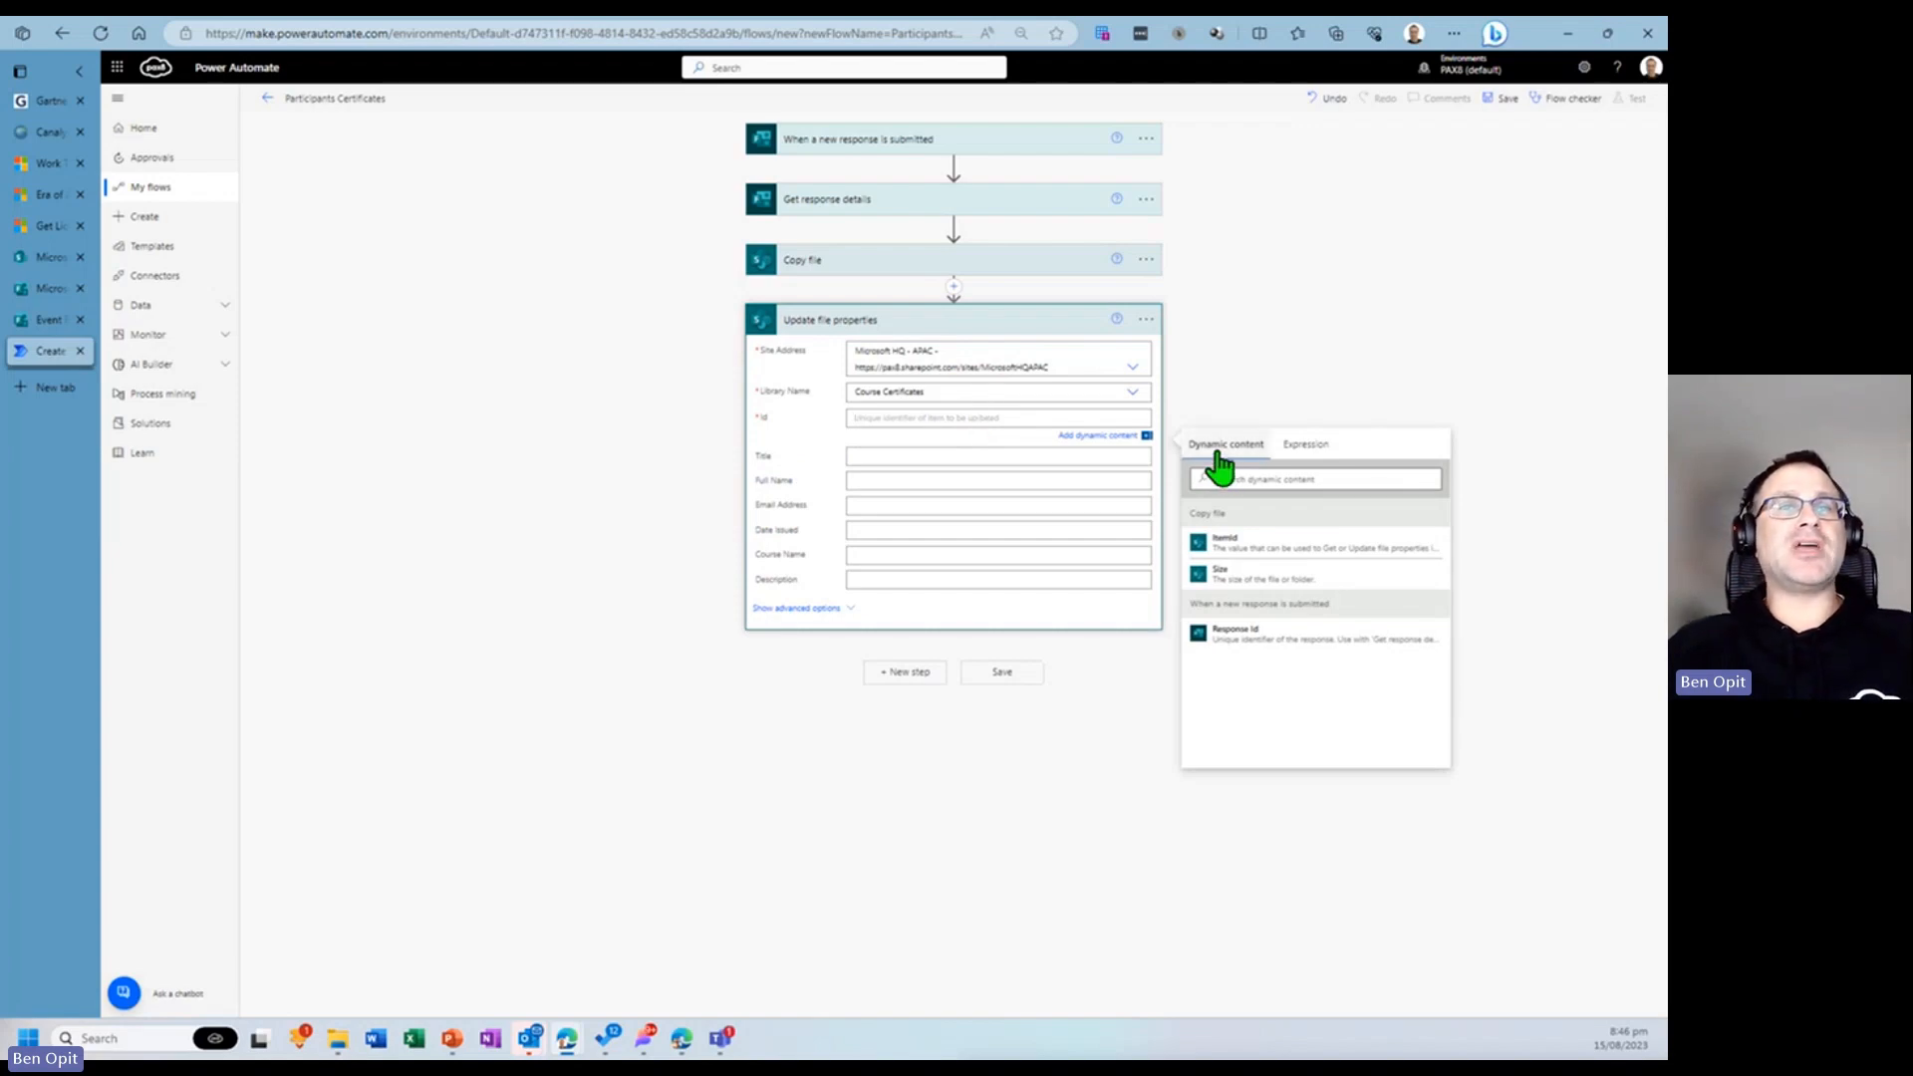
left_click(1122, 438)
left_click(1122, 438)
left_click(1123, 439)
left_click(1122, 438)
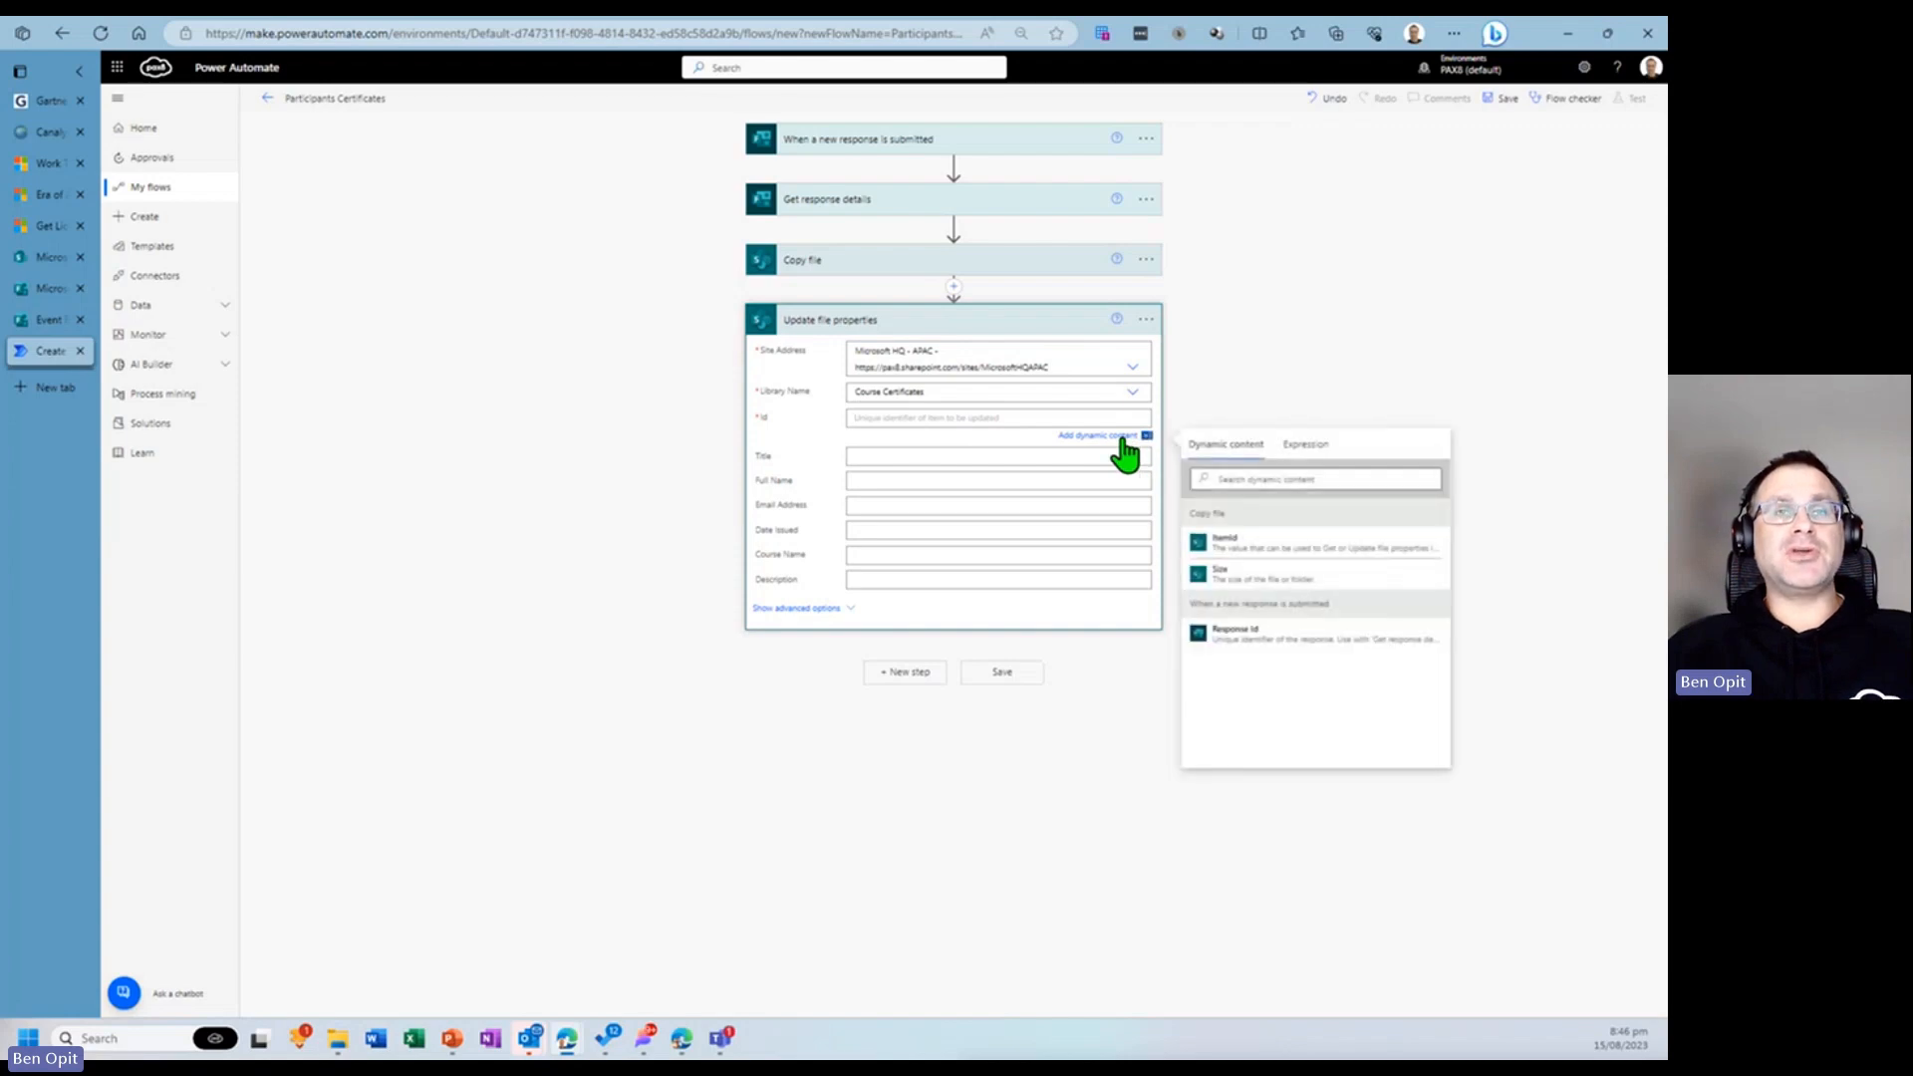
left_click(1244, 552)
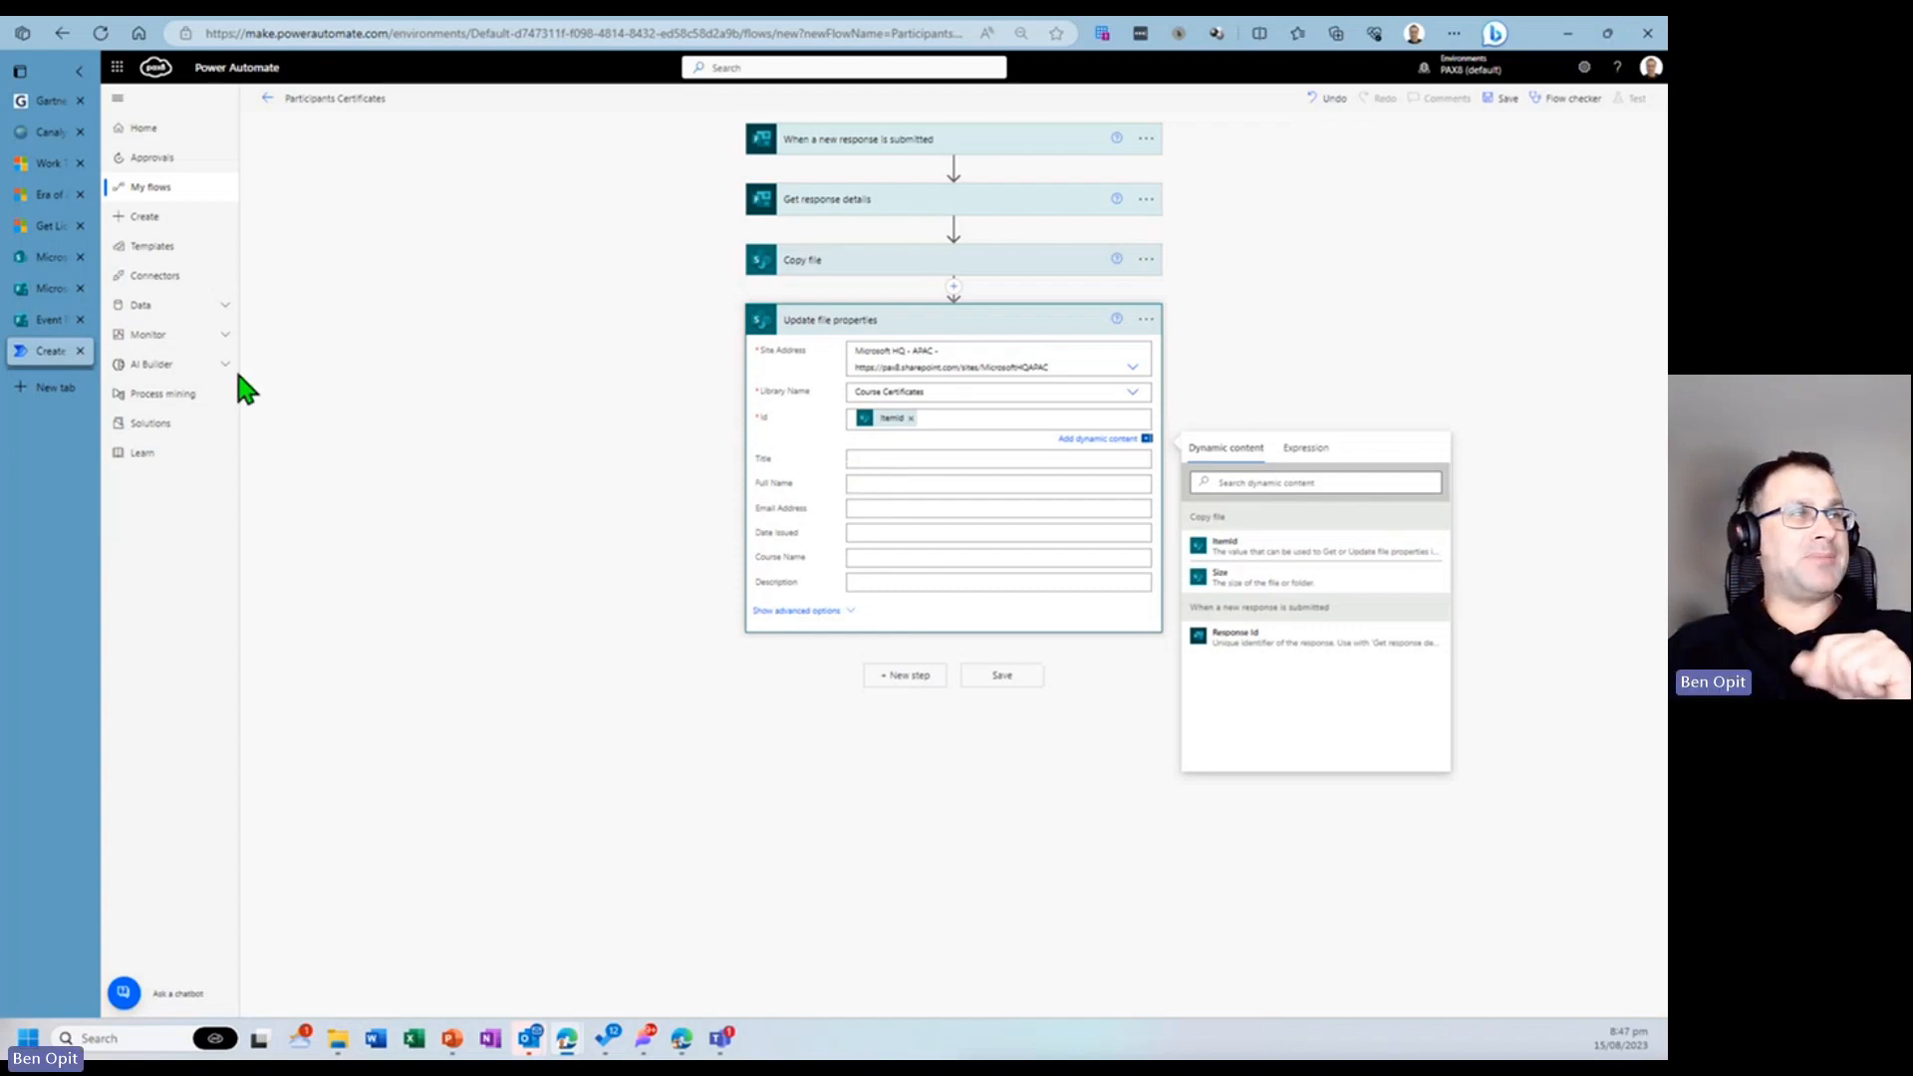
- Review the SharePoint library and the Event Registration Form questions in Forms
left_click(45, 257)
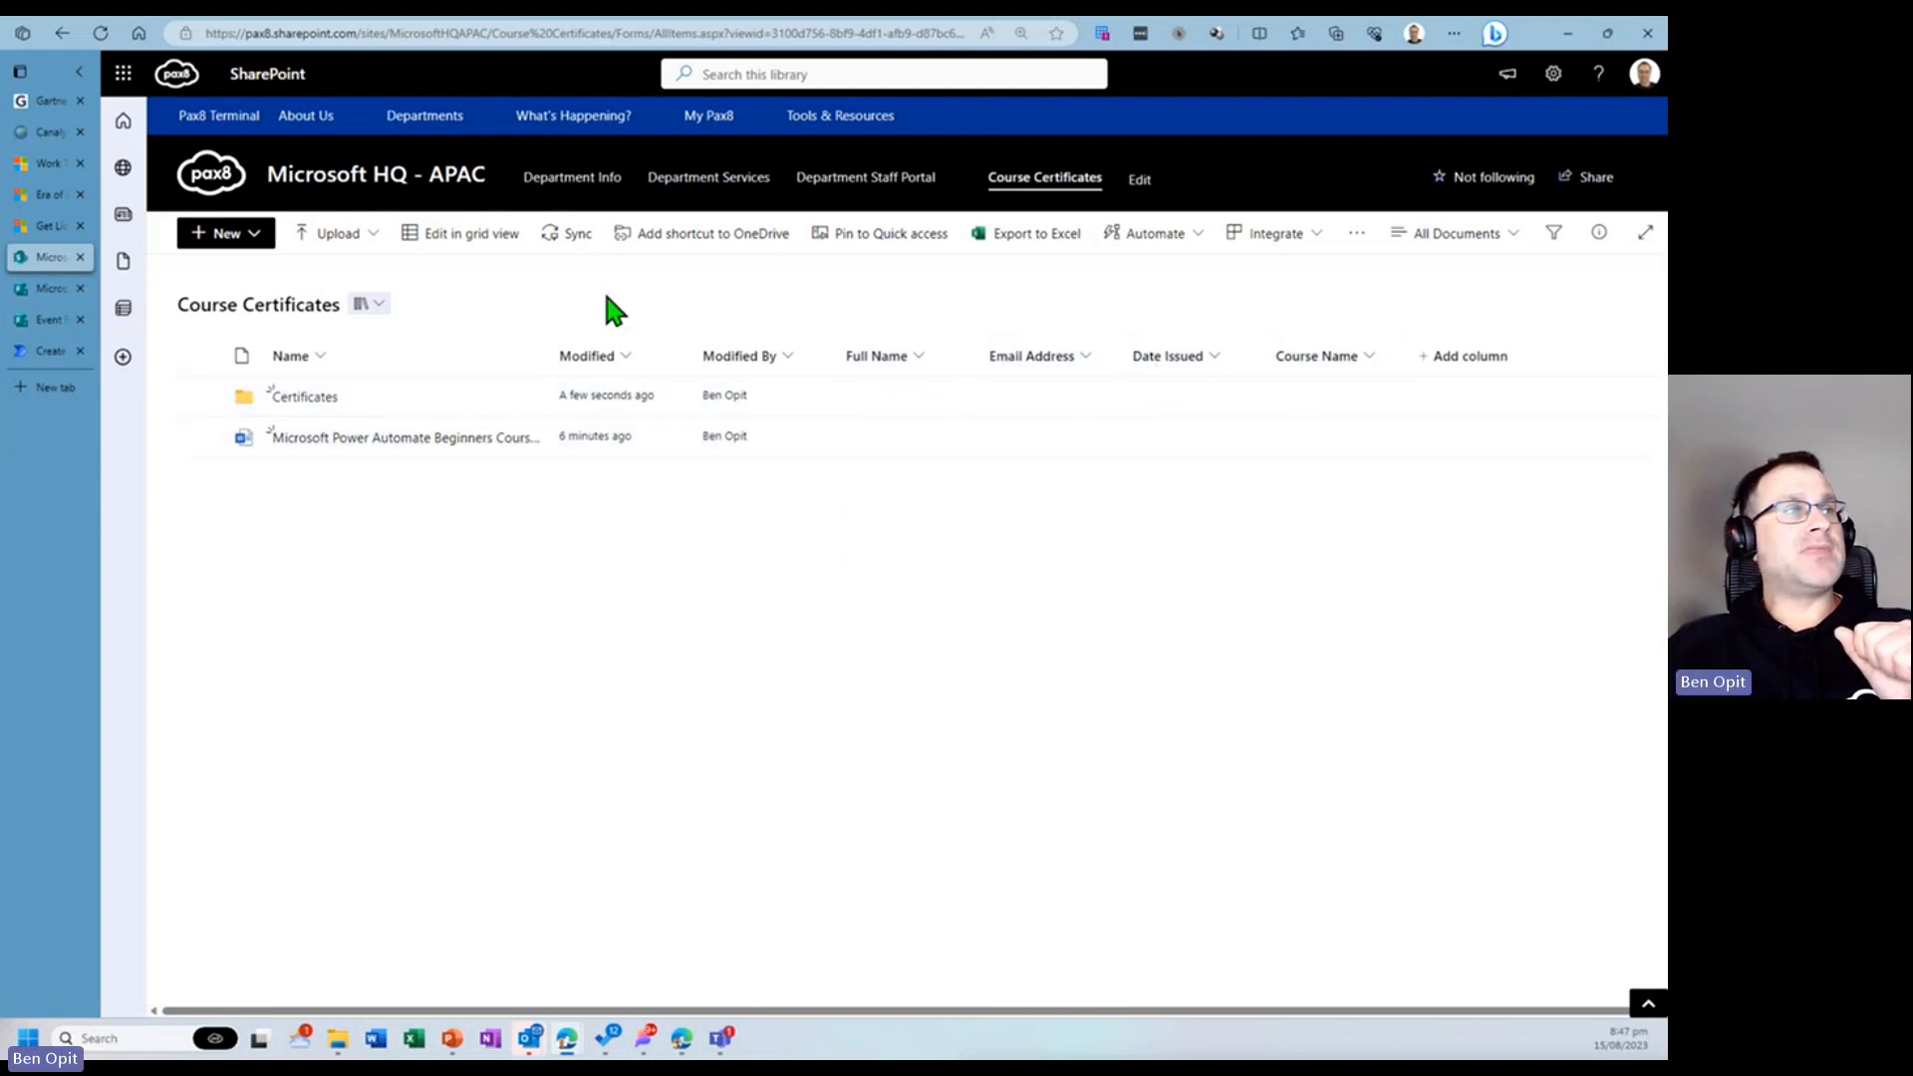
left_click(48, 289)
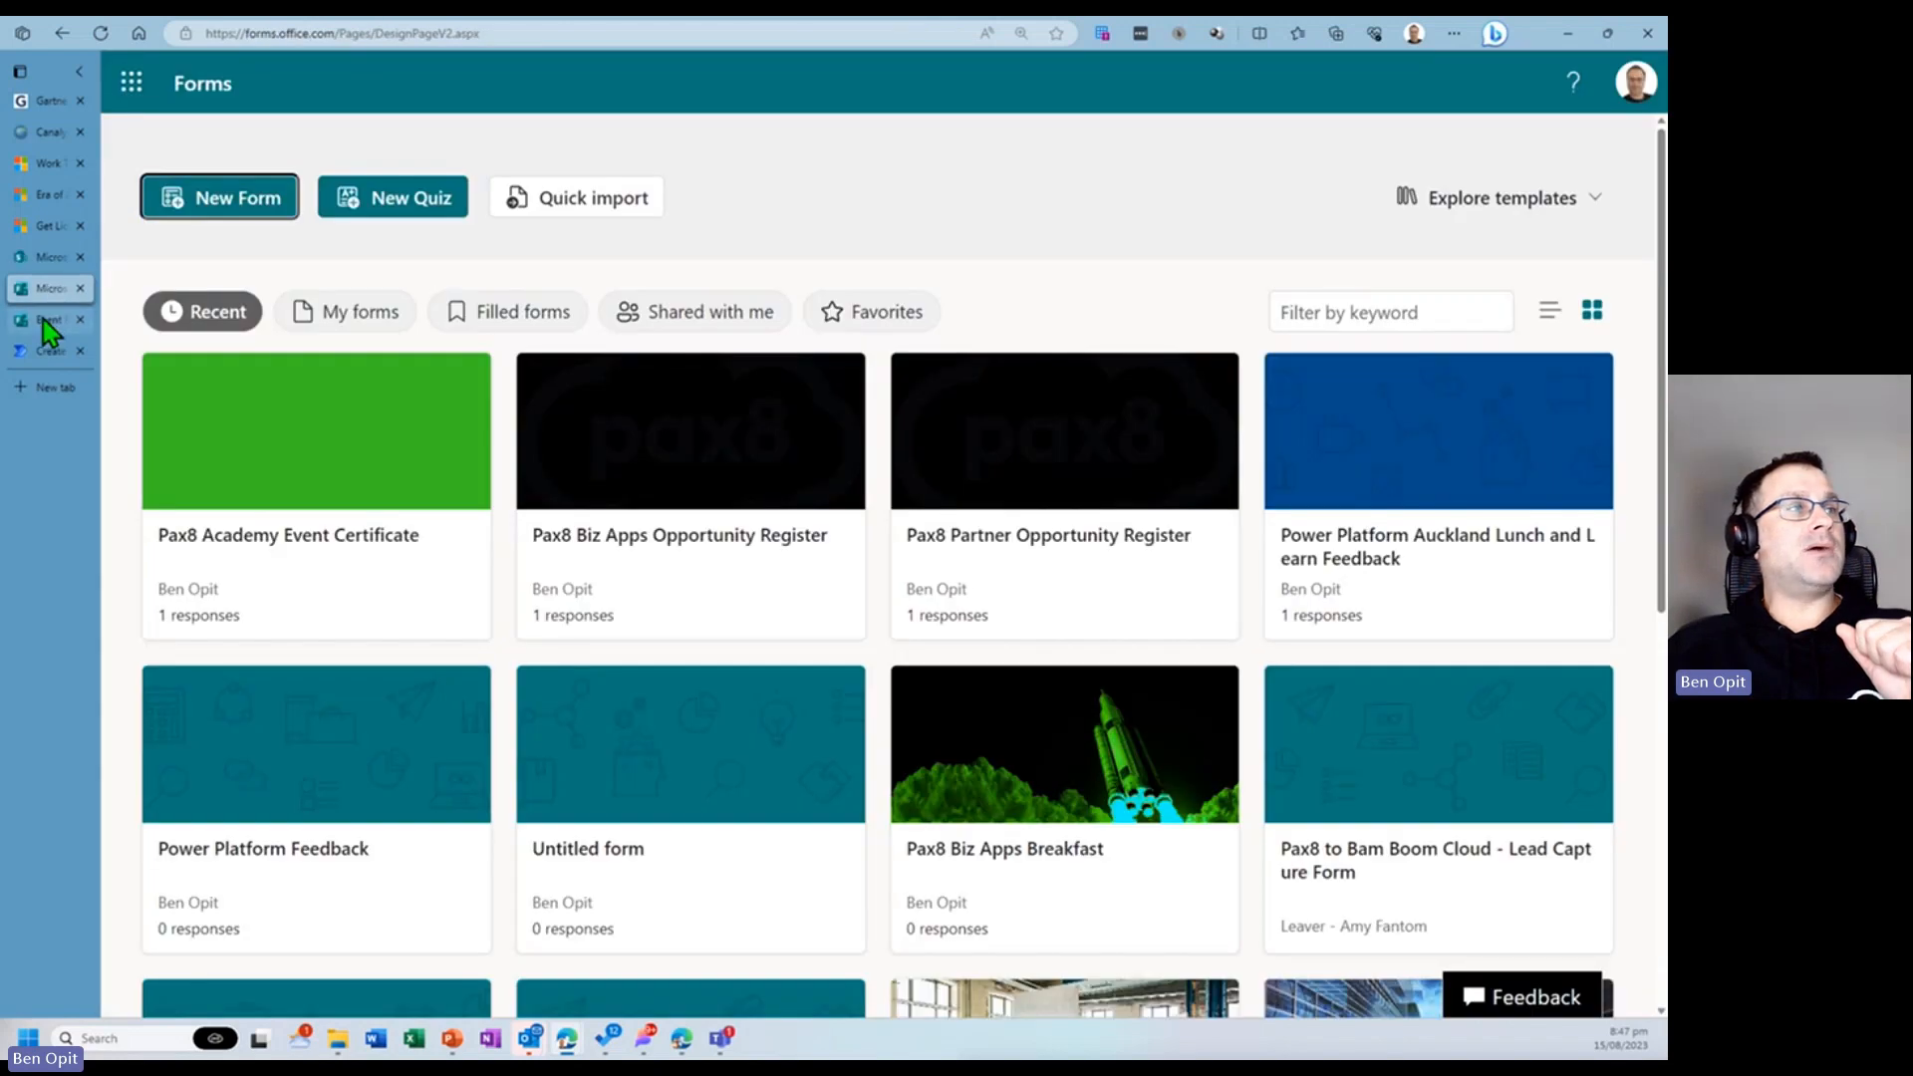
left_click(46, 318)
scroll(649, 859, "down", 1)
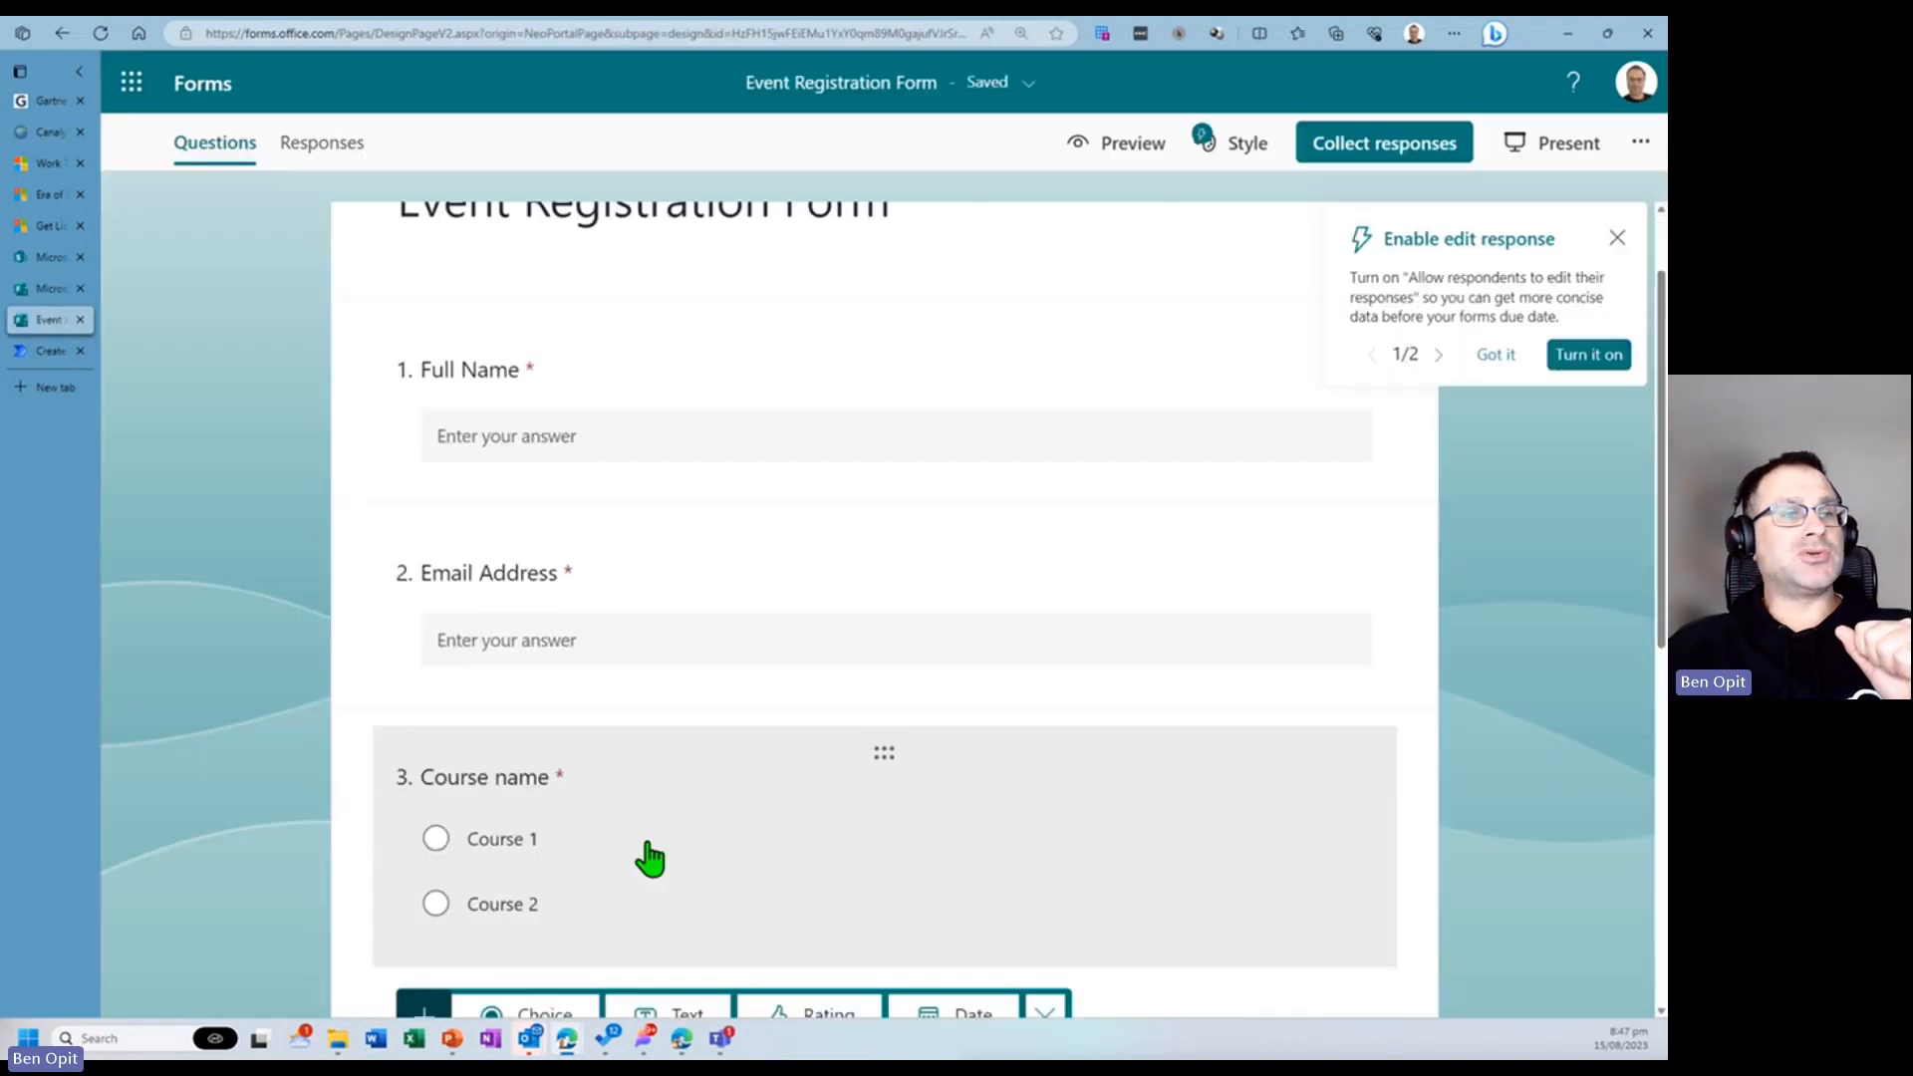
scroll(650, 858, "down", 3)
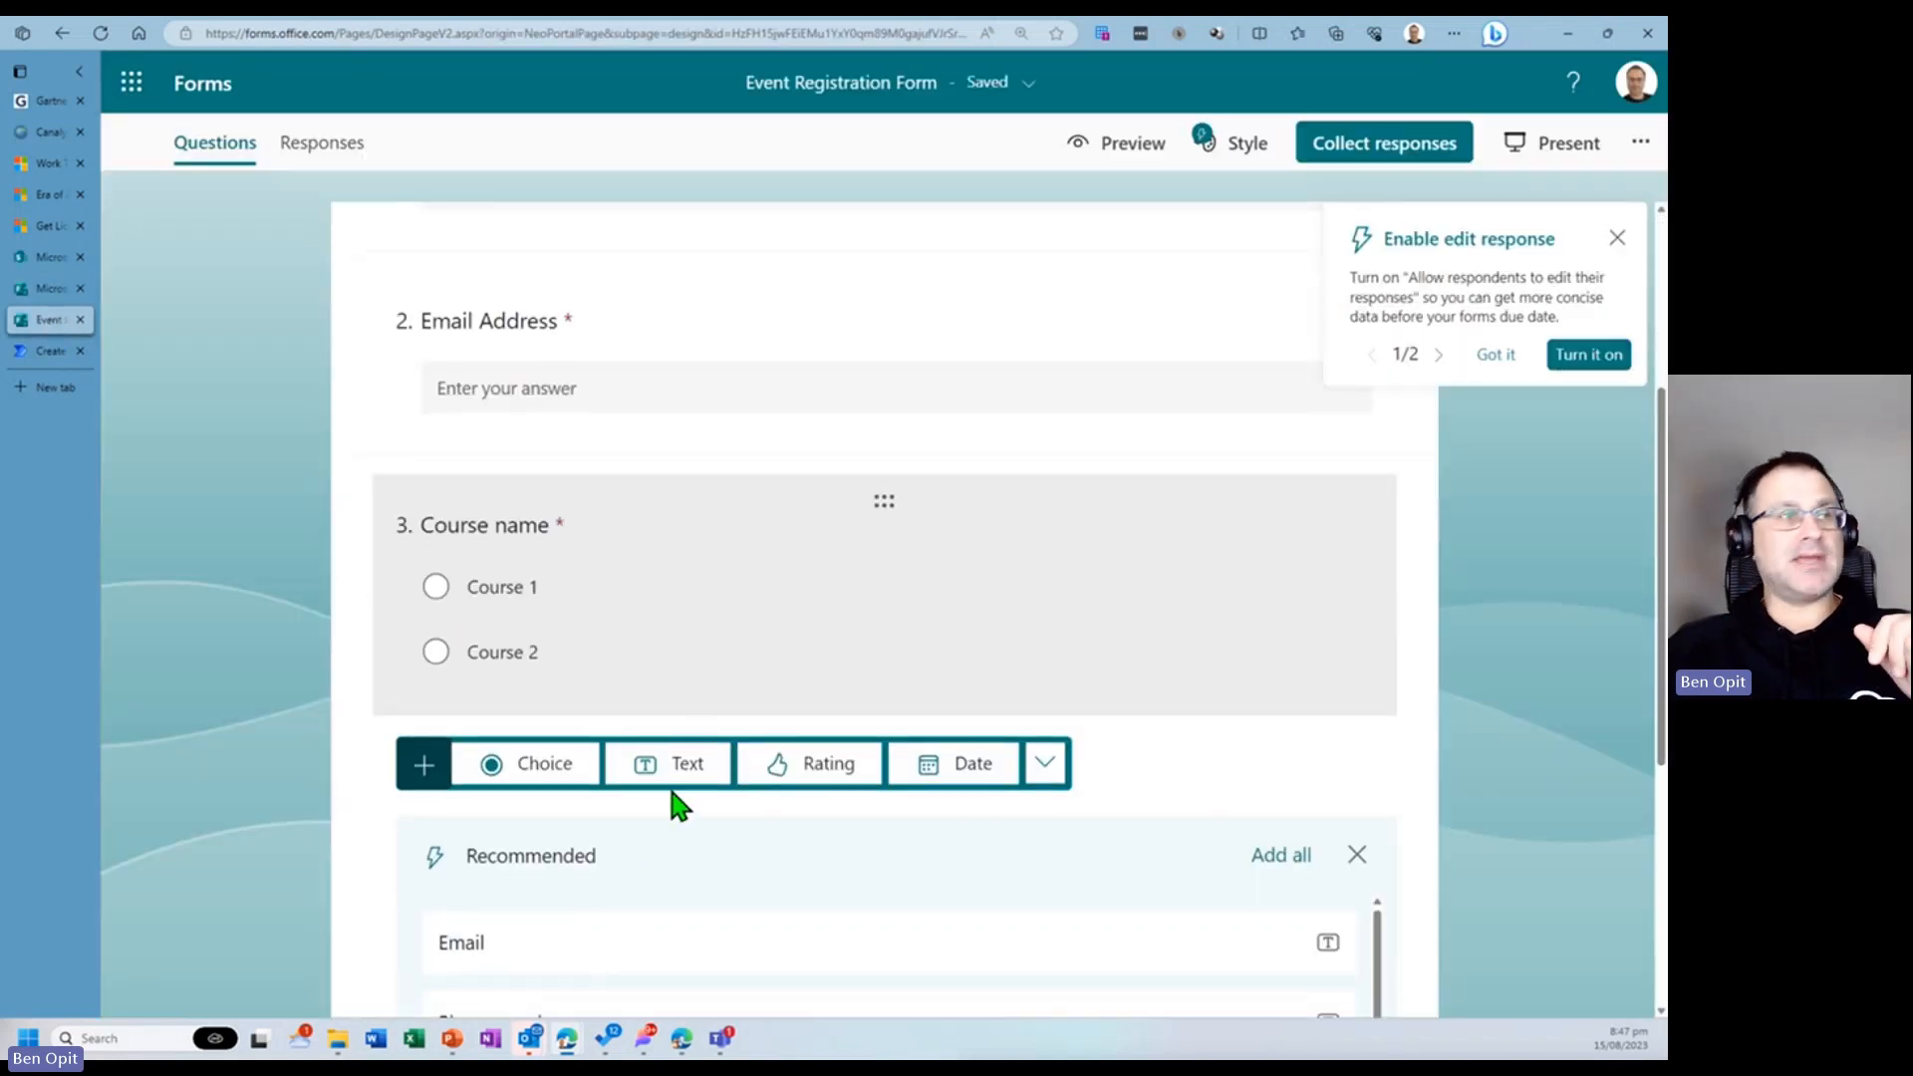
scroll(371, 586, "up", 4)
- Back in the flow, set the Full Name property to the form response's Full Name dynamic content
left_click(46, 348)
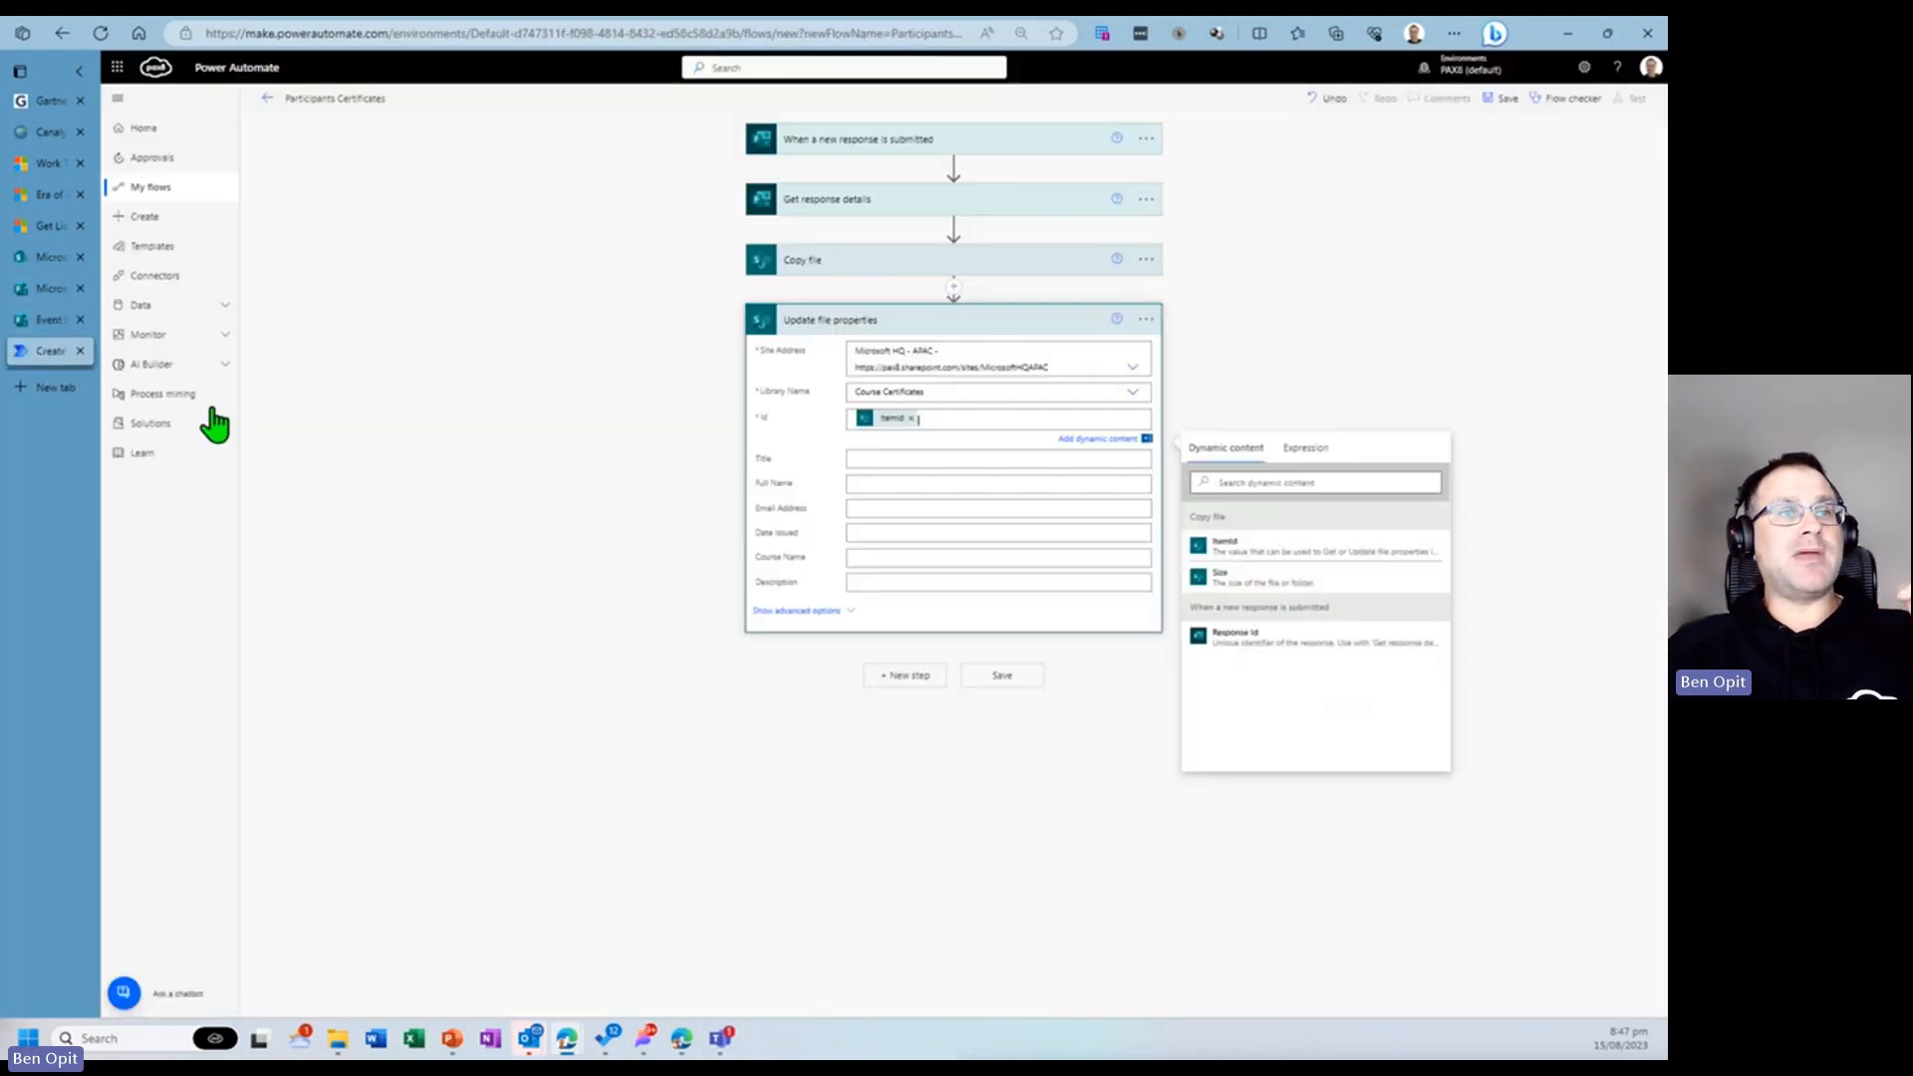
left_click(866, 484)
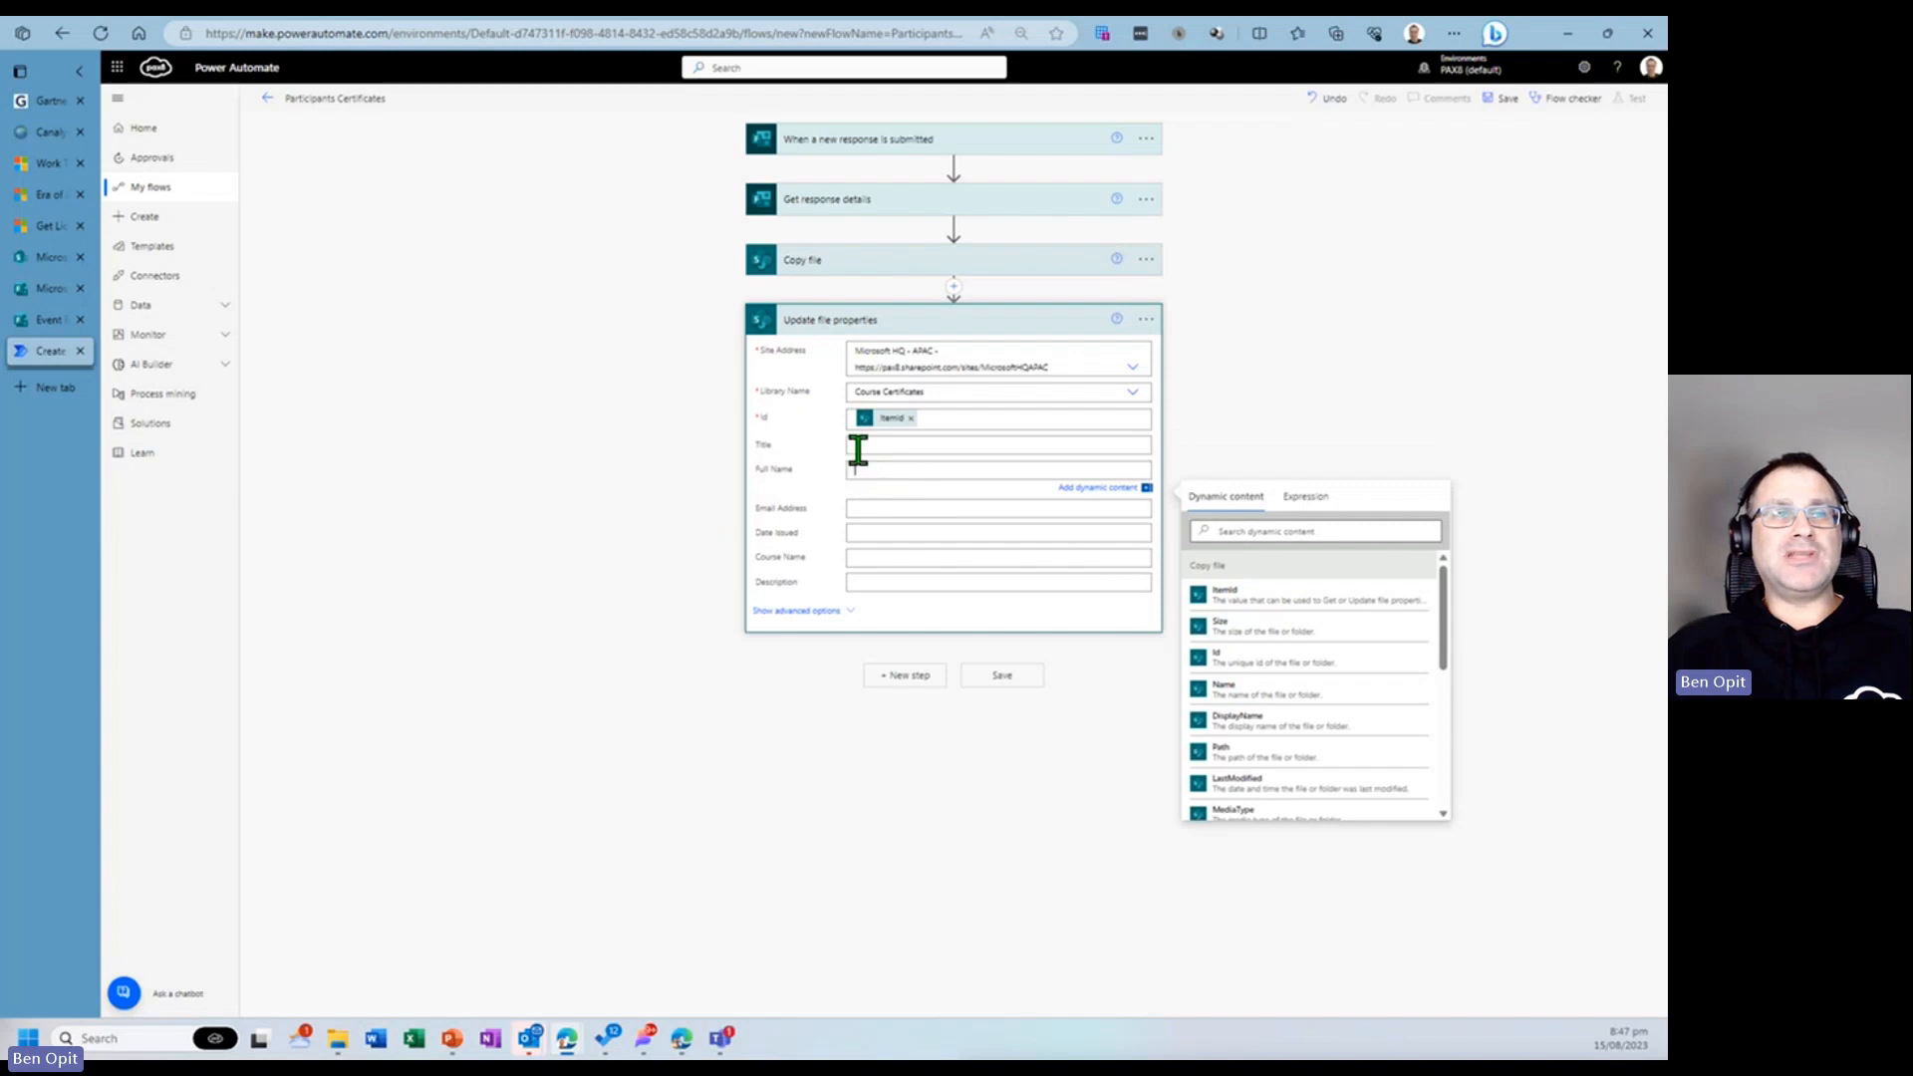
scroll(1345, 692, "down", 5)
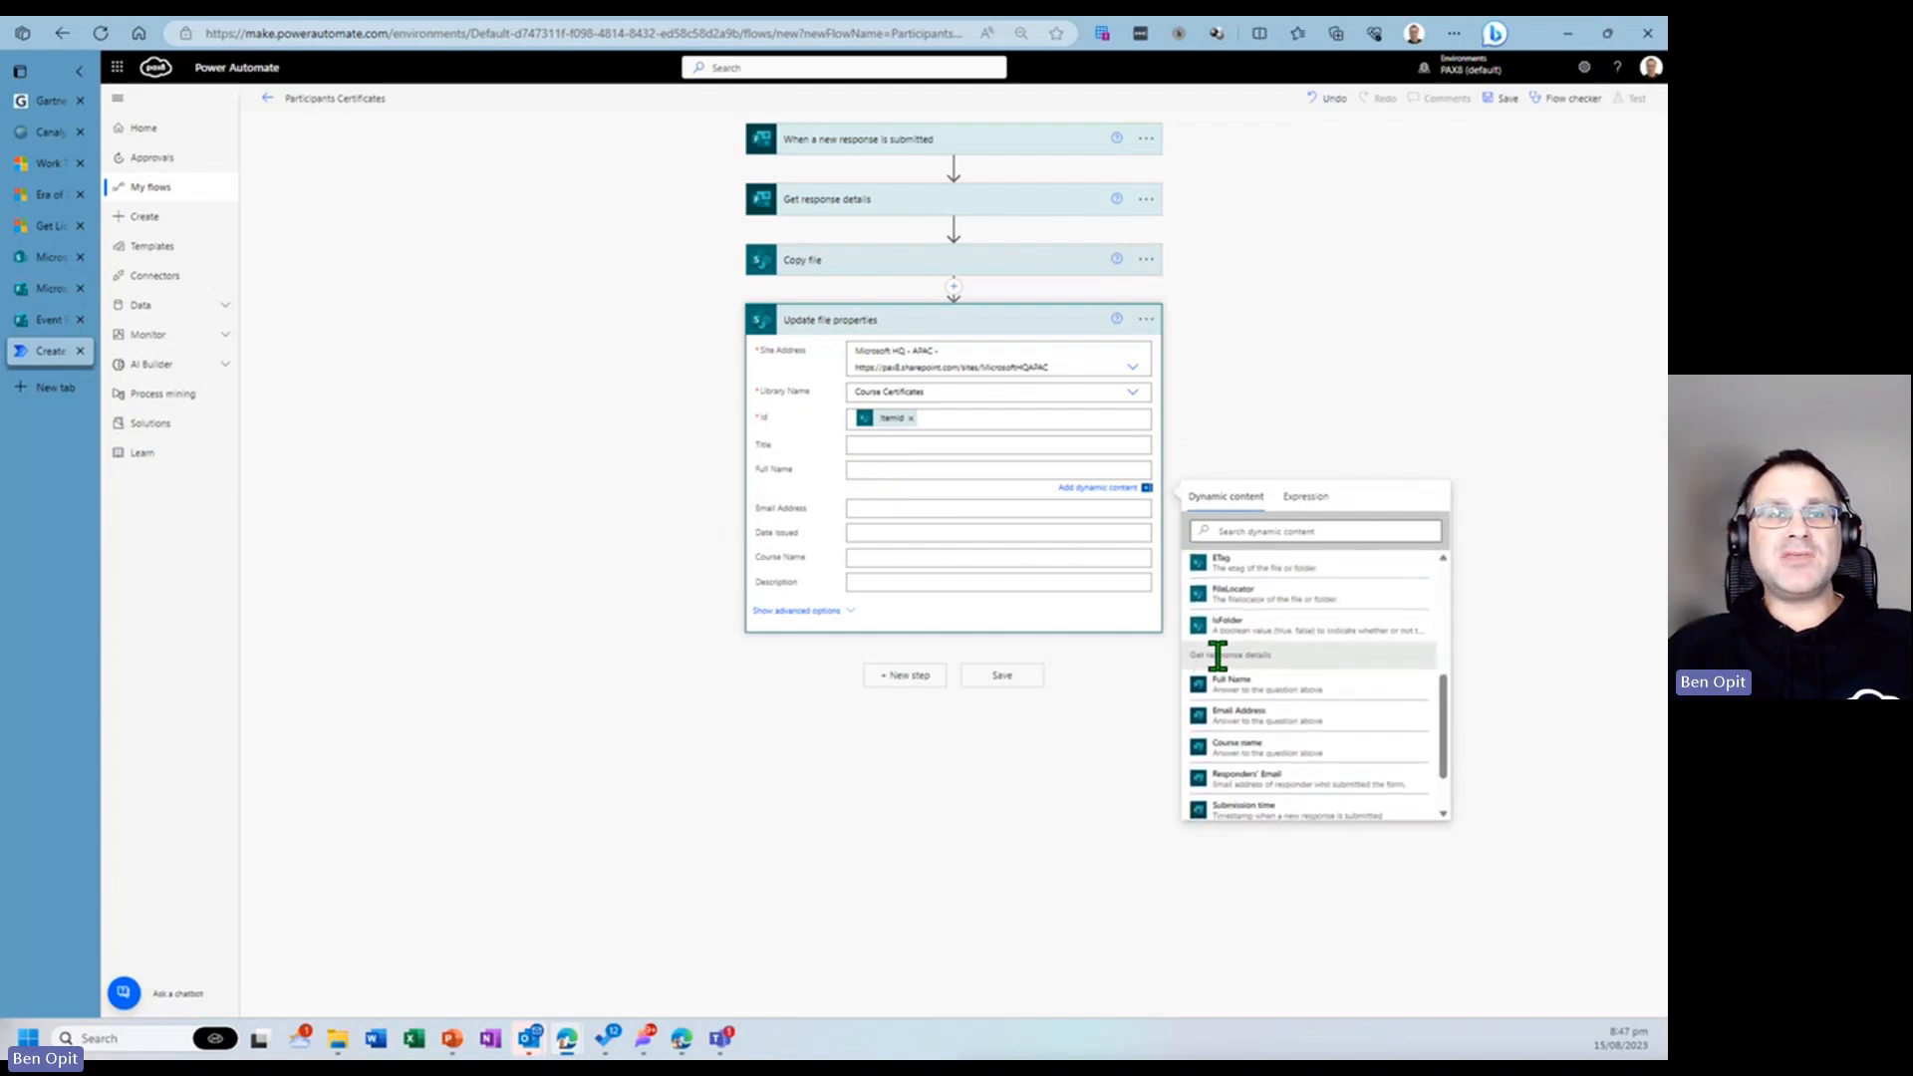
scroll(1322, 718, "down", 1)
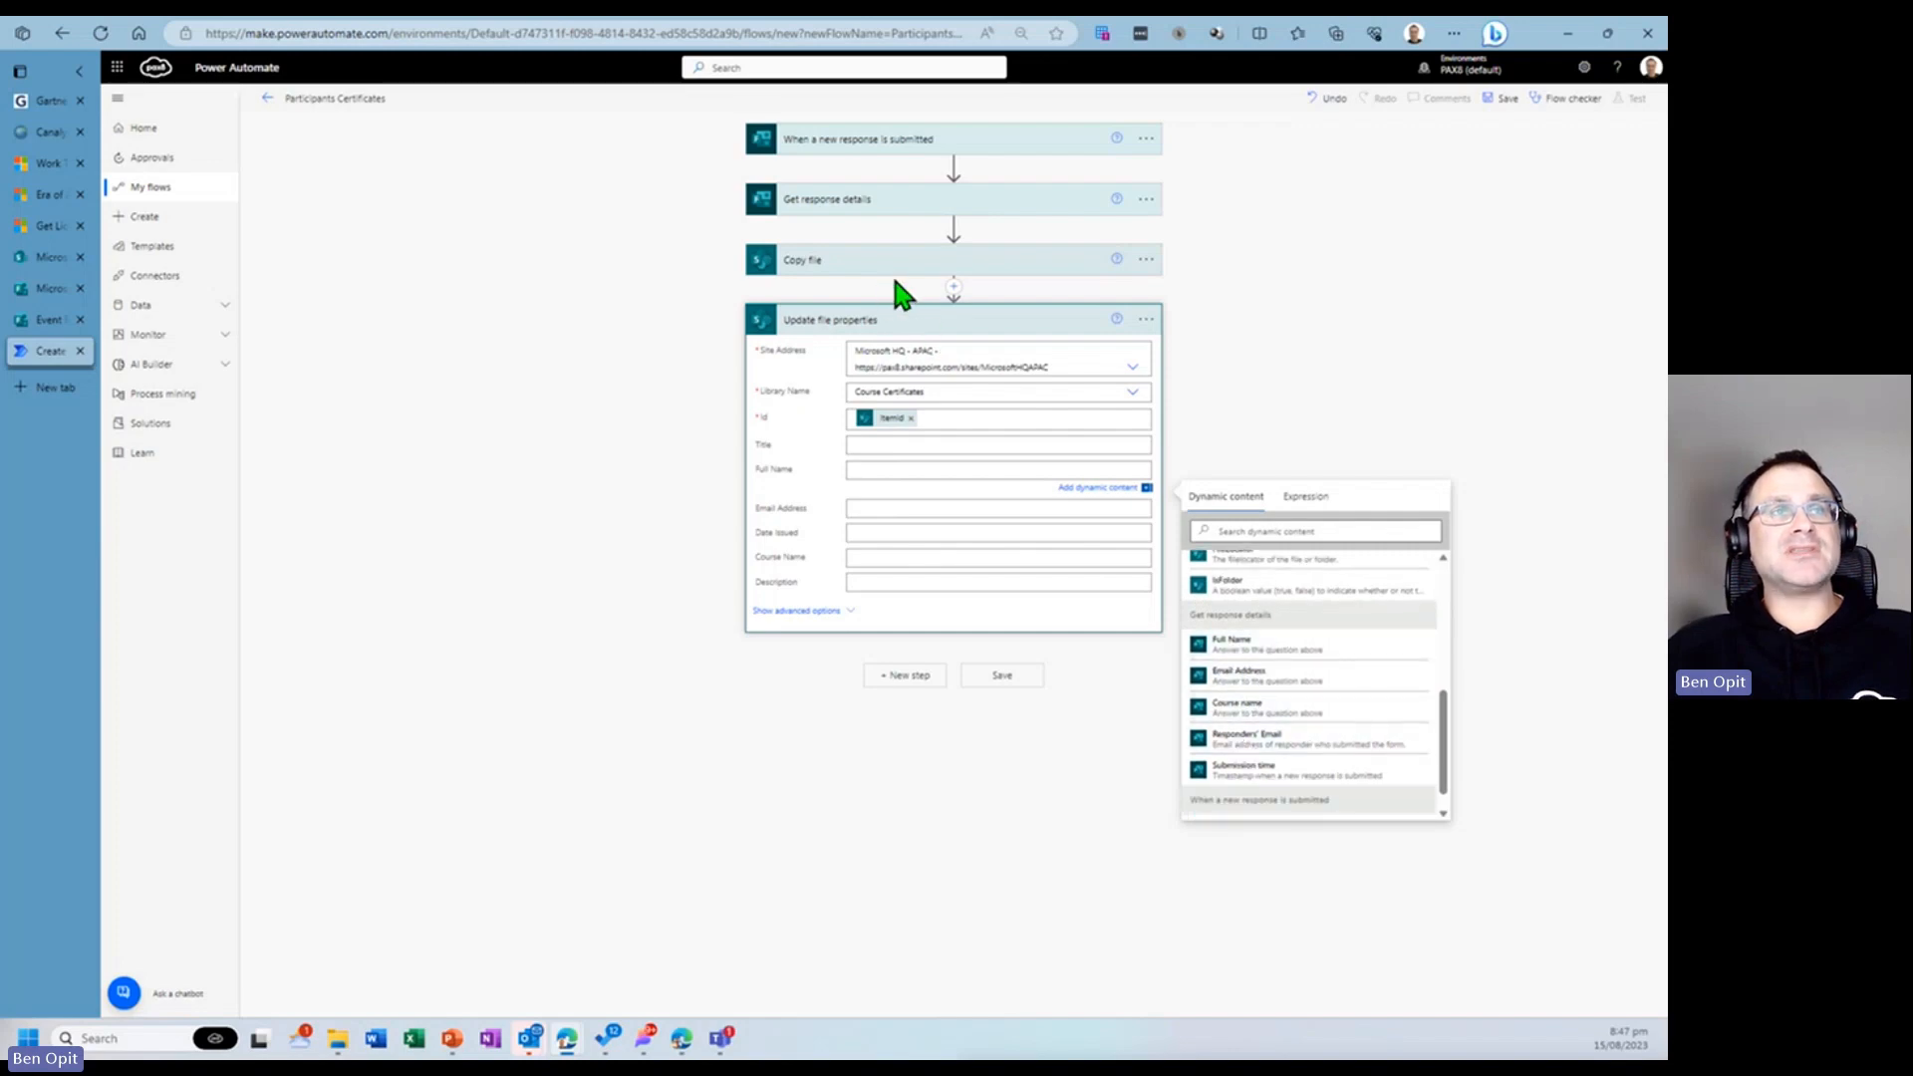
left_click(1303, 648)
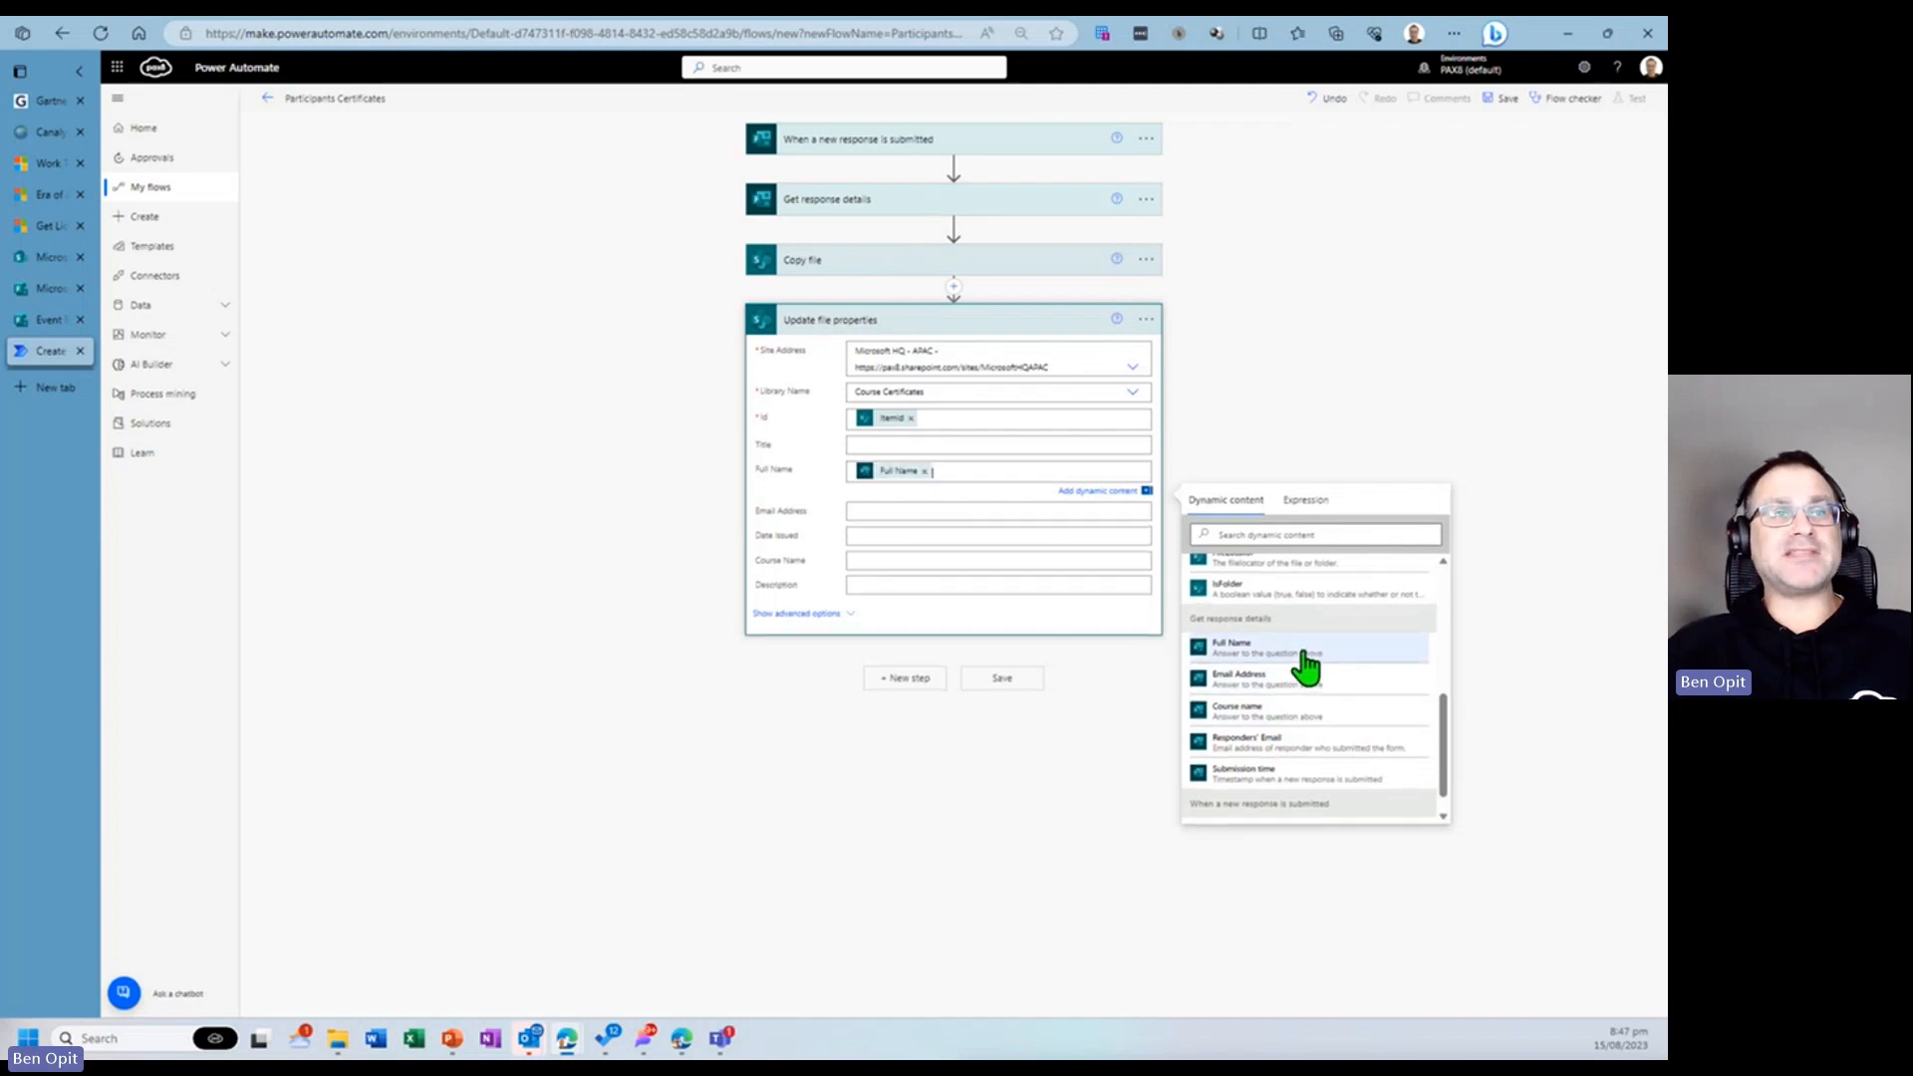
- Set the Email Address property to the form's Email Address and Date Issued to the Submission time dynamic content
left_click(951, 512)
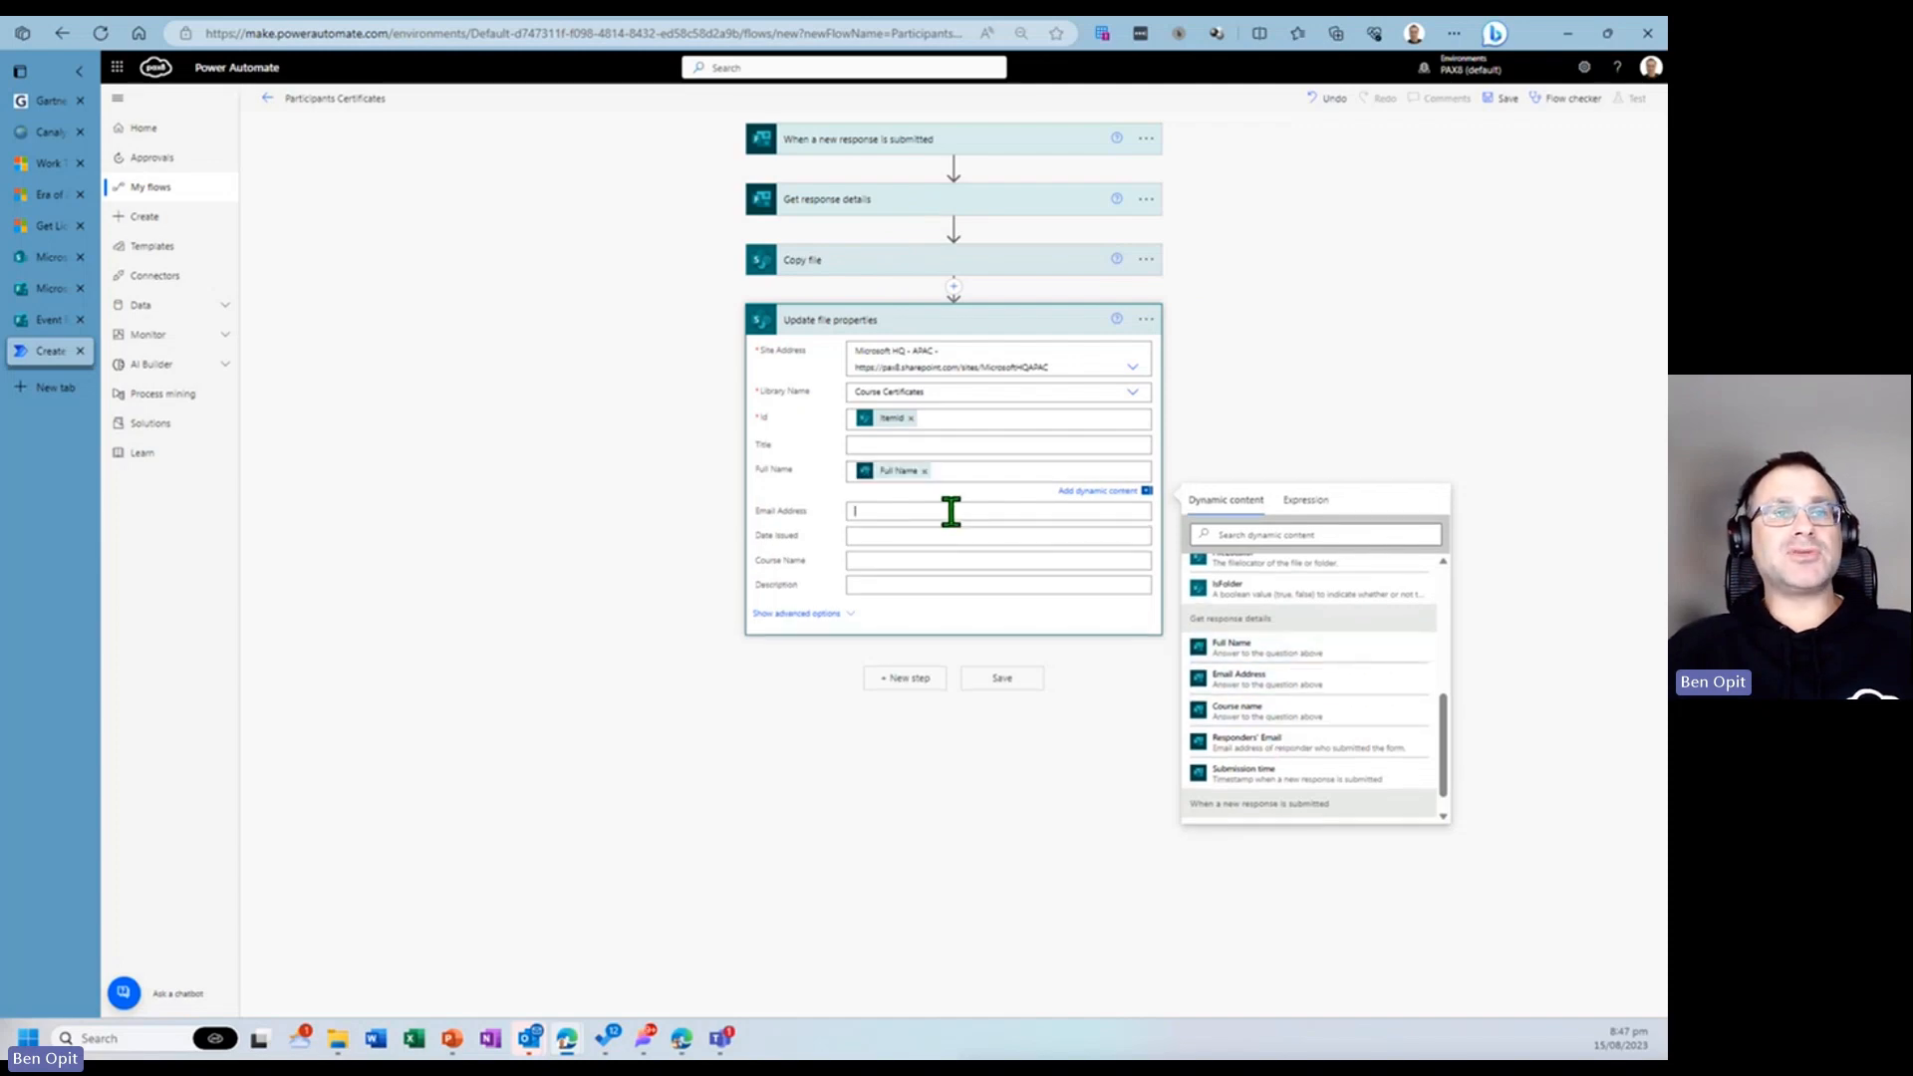
scroll(1284, 726, "down", 5)
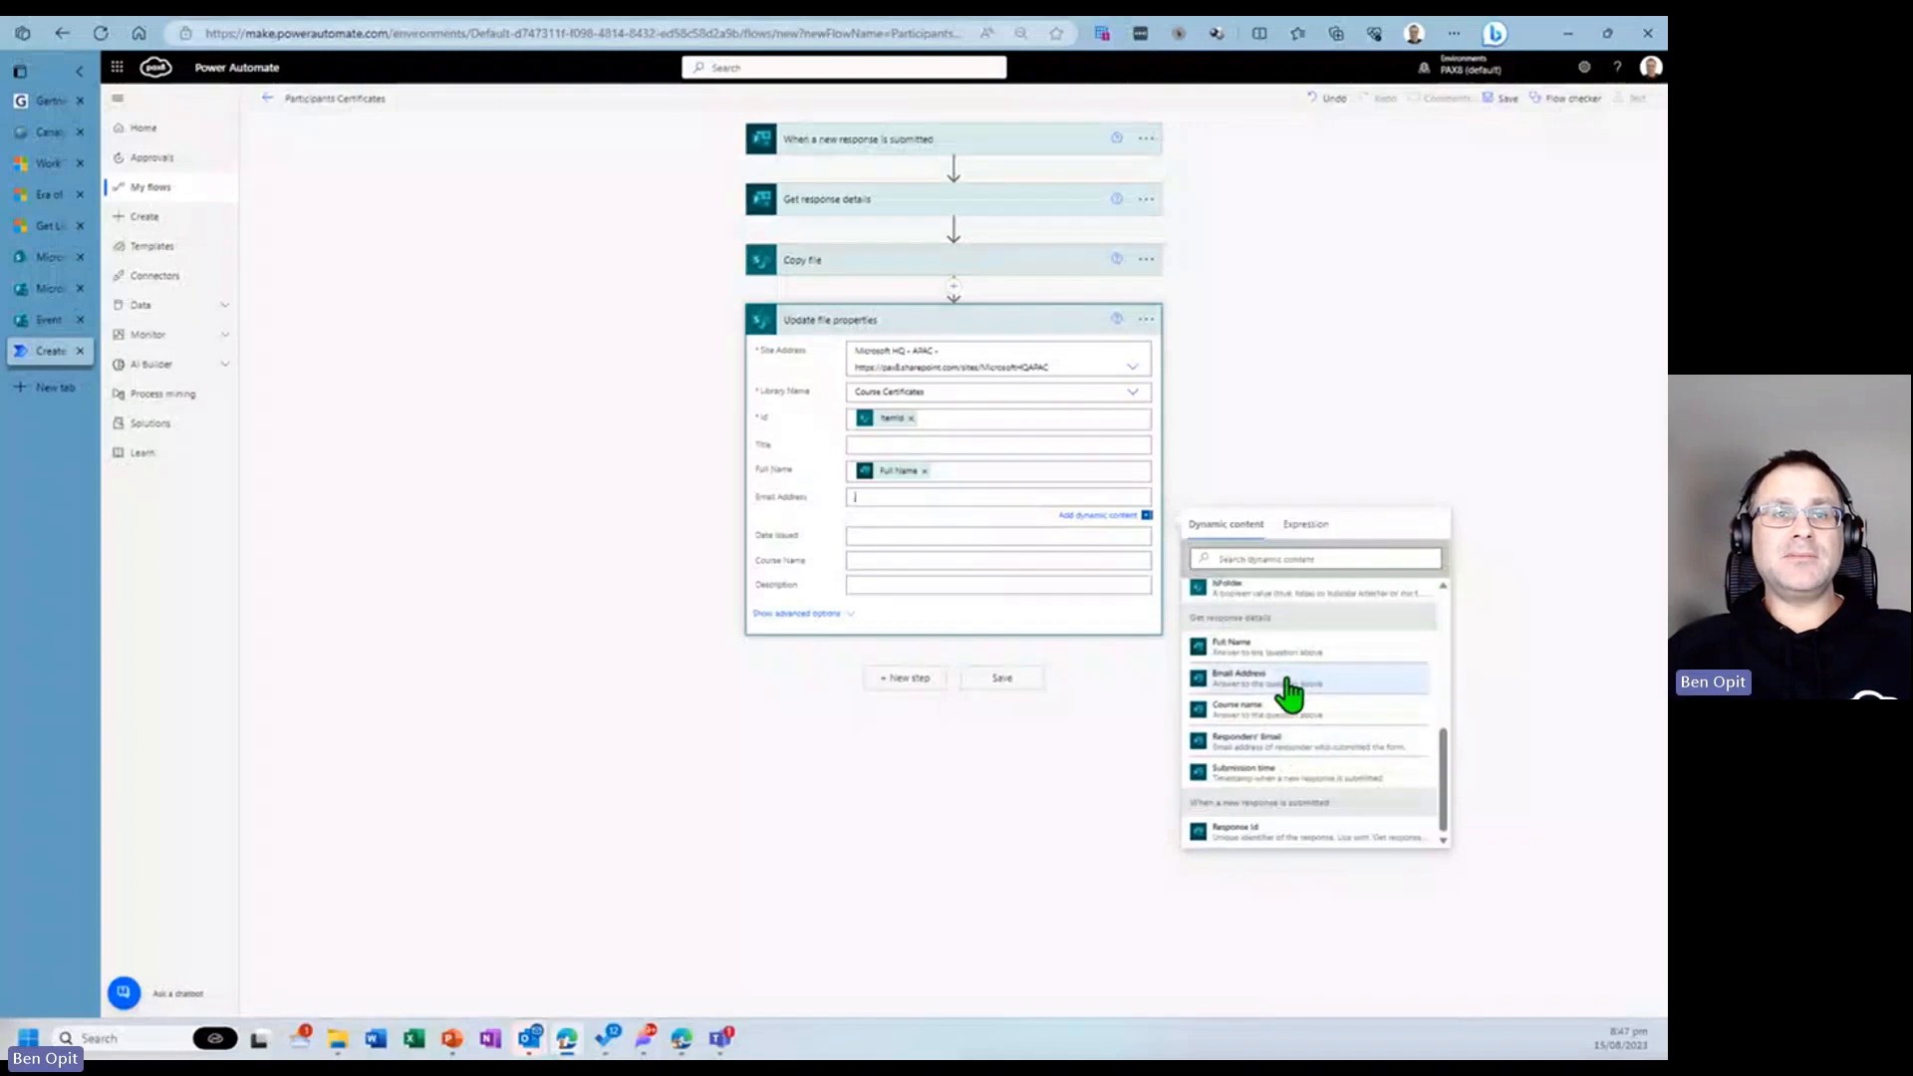
left_click(1288, 687)
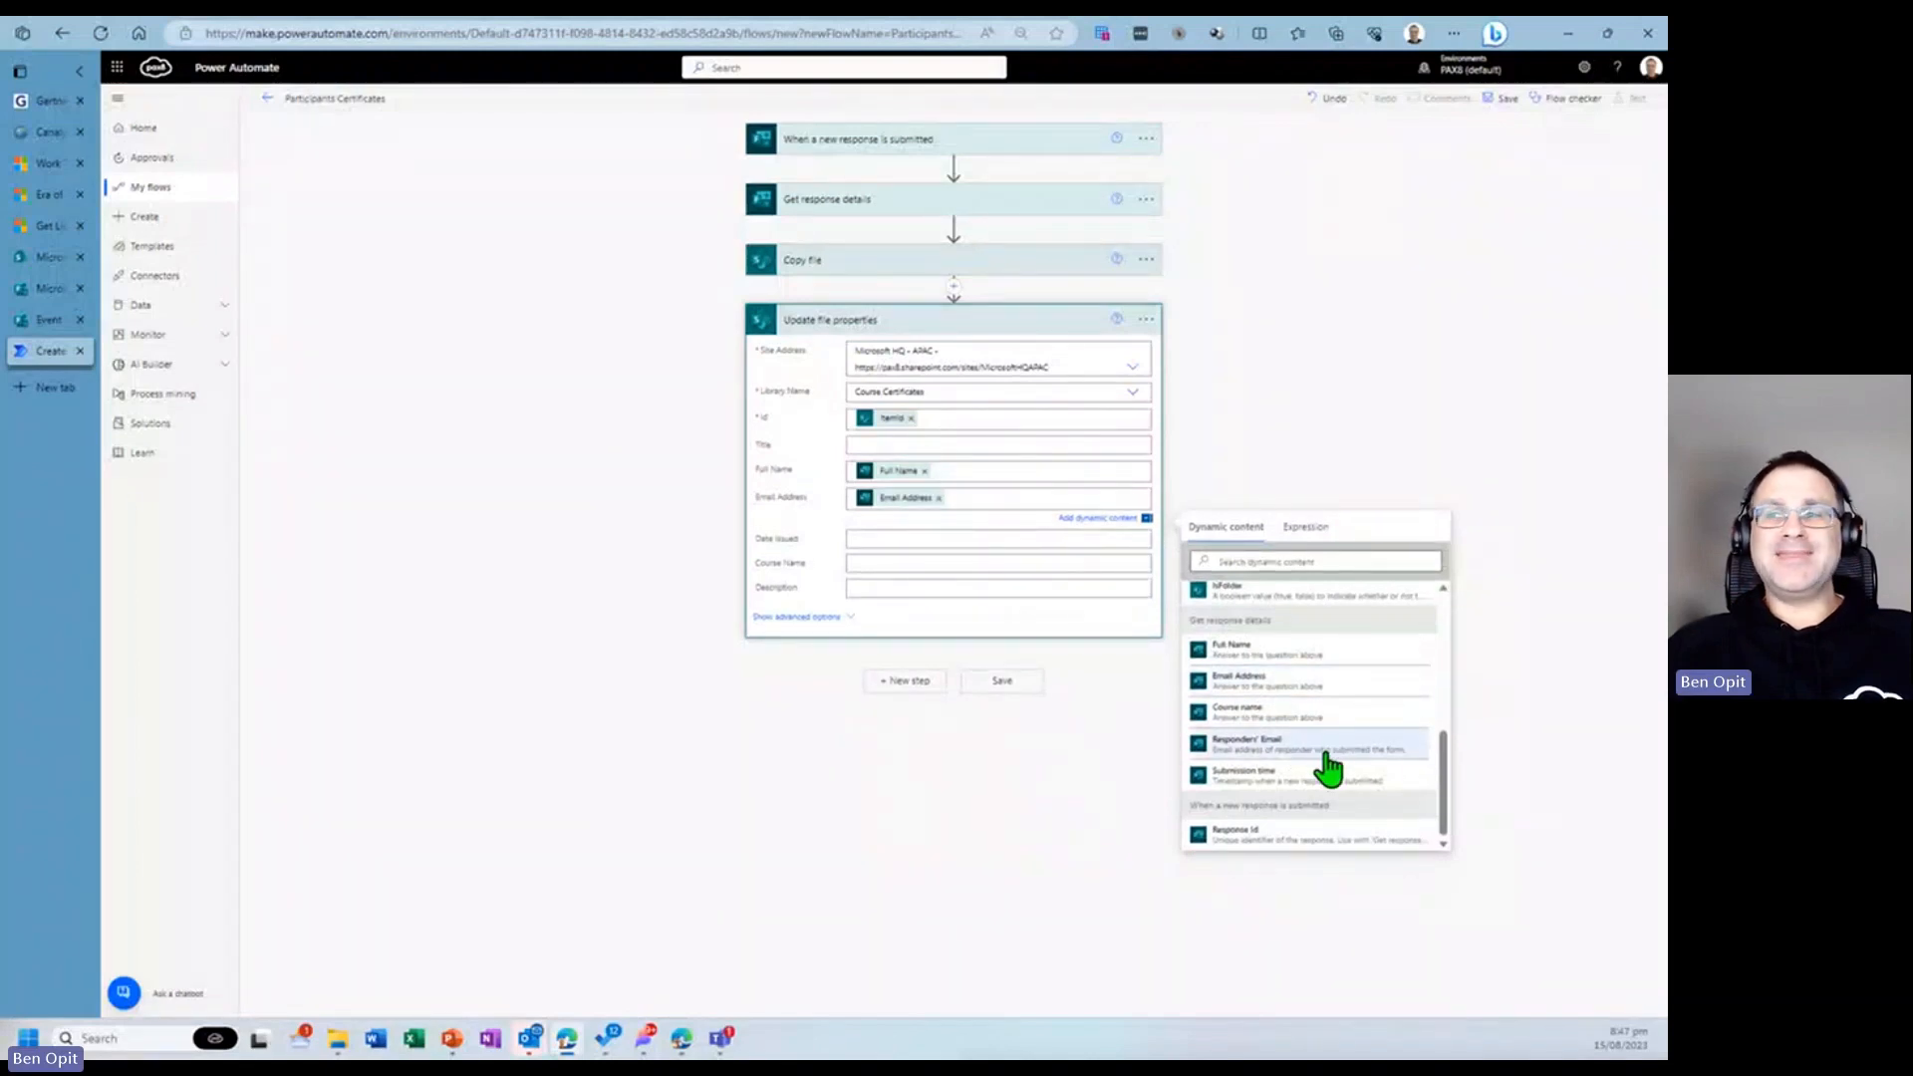
left_click(910, 539)
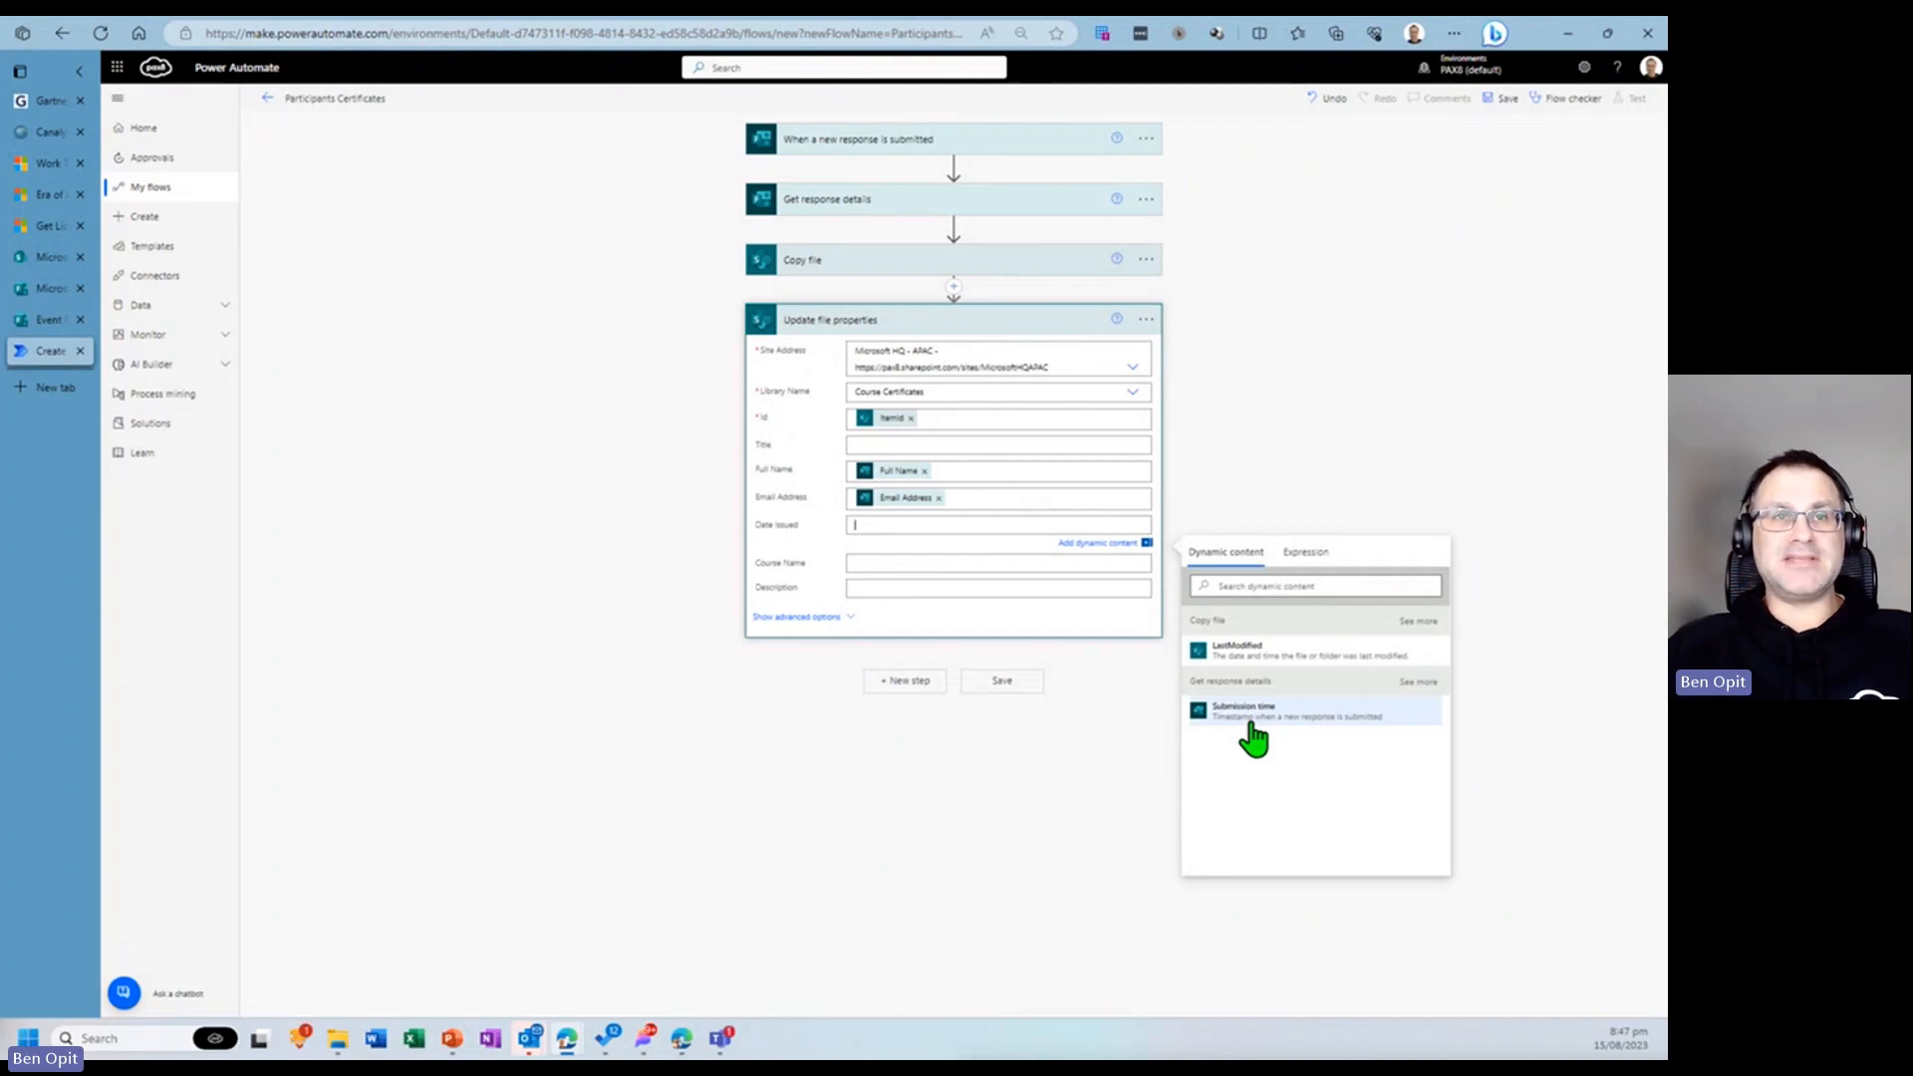
left_click(1249, 727)
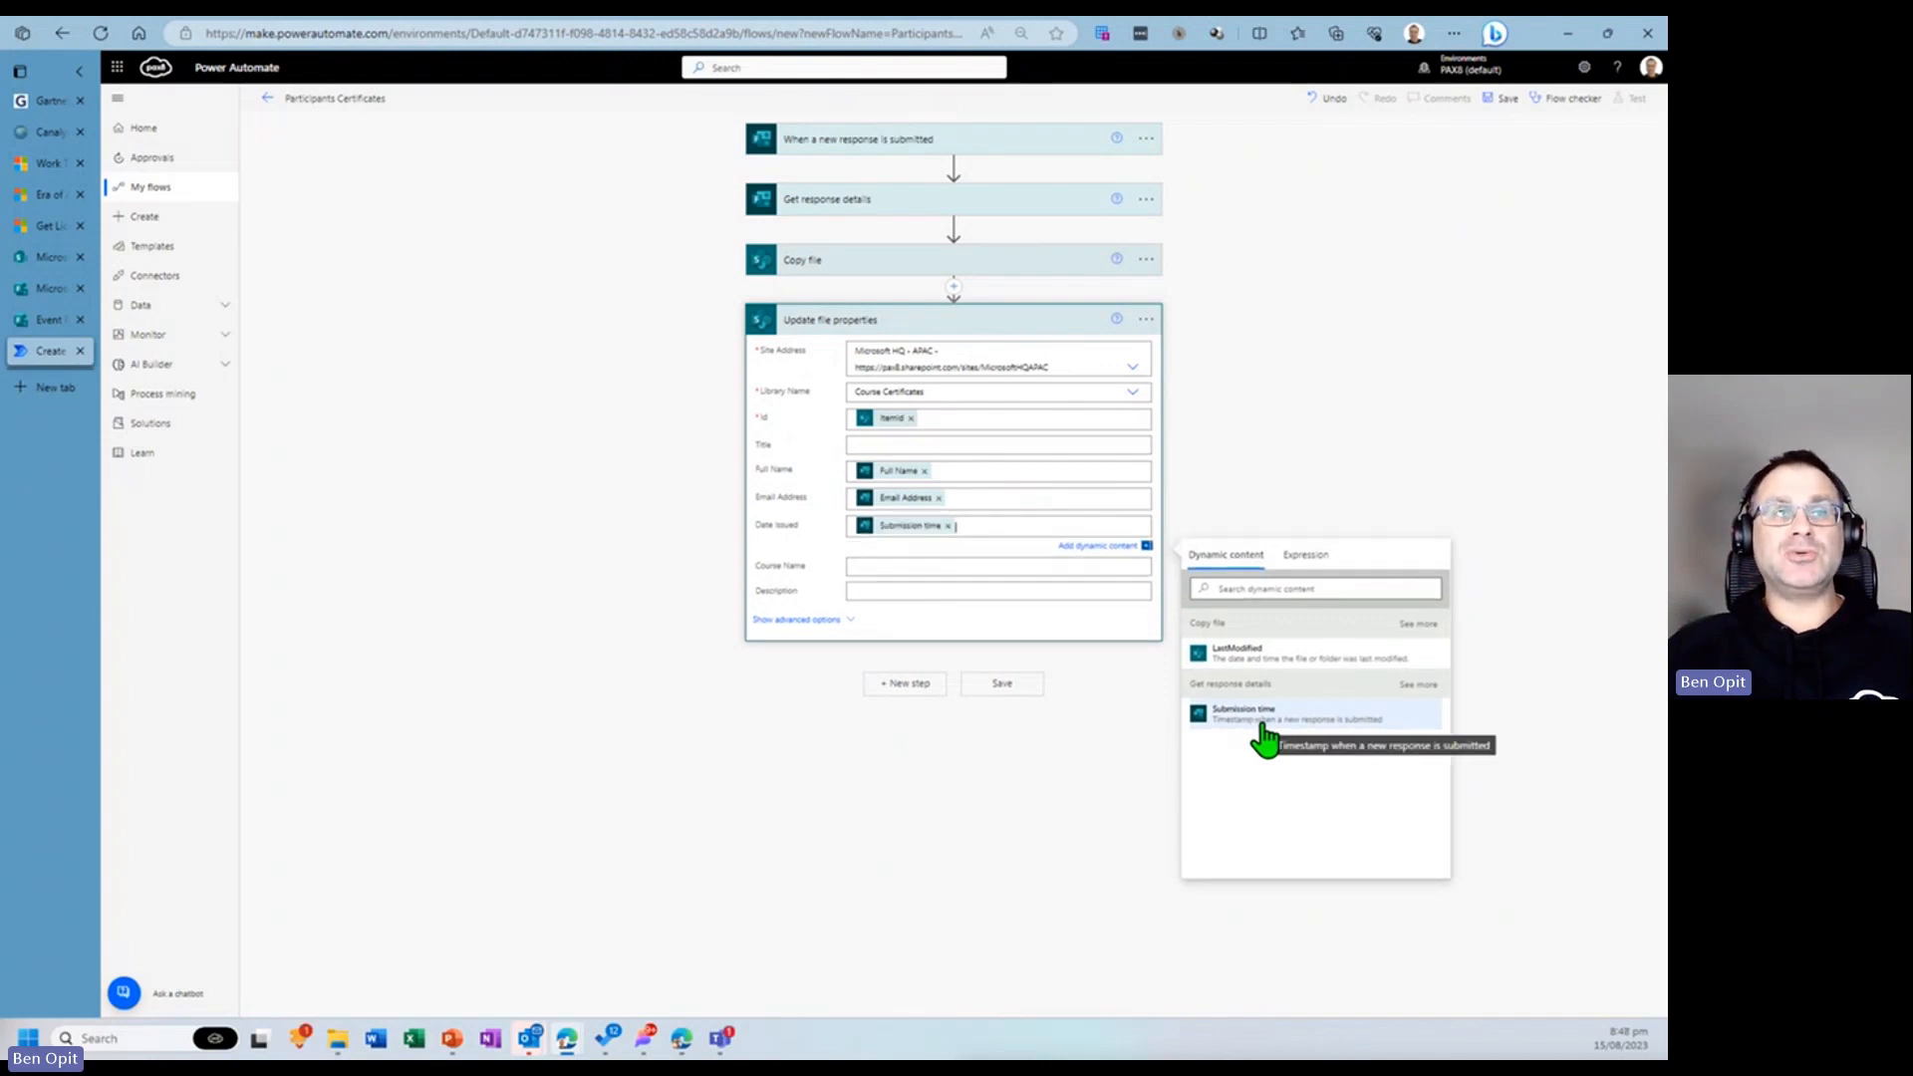
- Set the Course Name property to the form response's Course name dynamic content
left_click(1016, 568)
scroll(1260, 772, "down", 5)
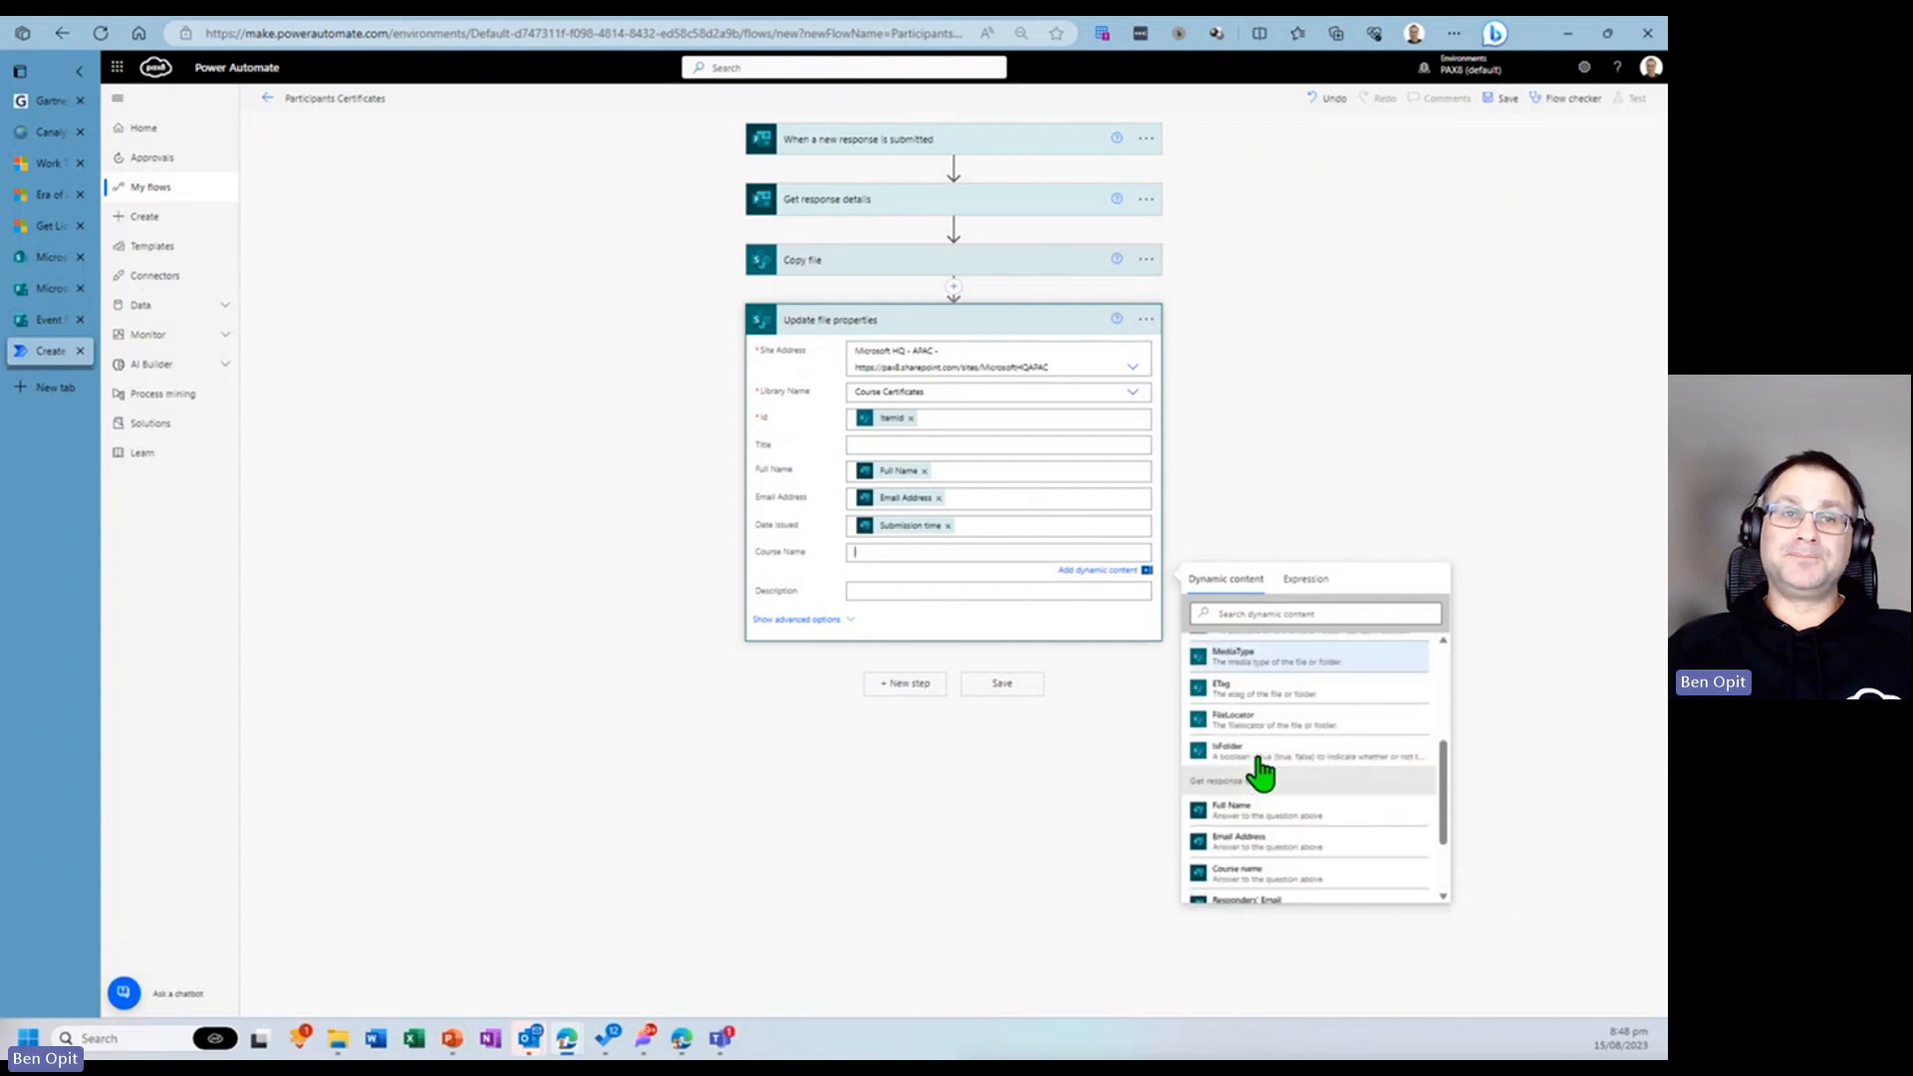
scroll(1260, 772, "down", 2)
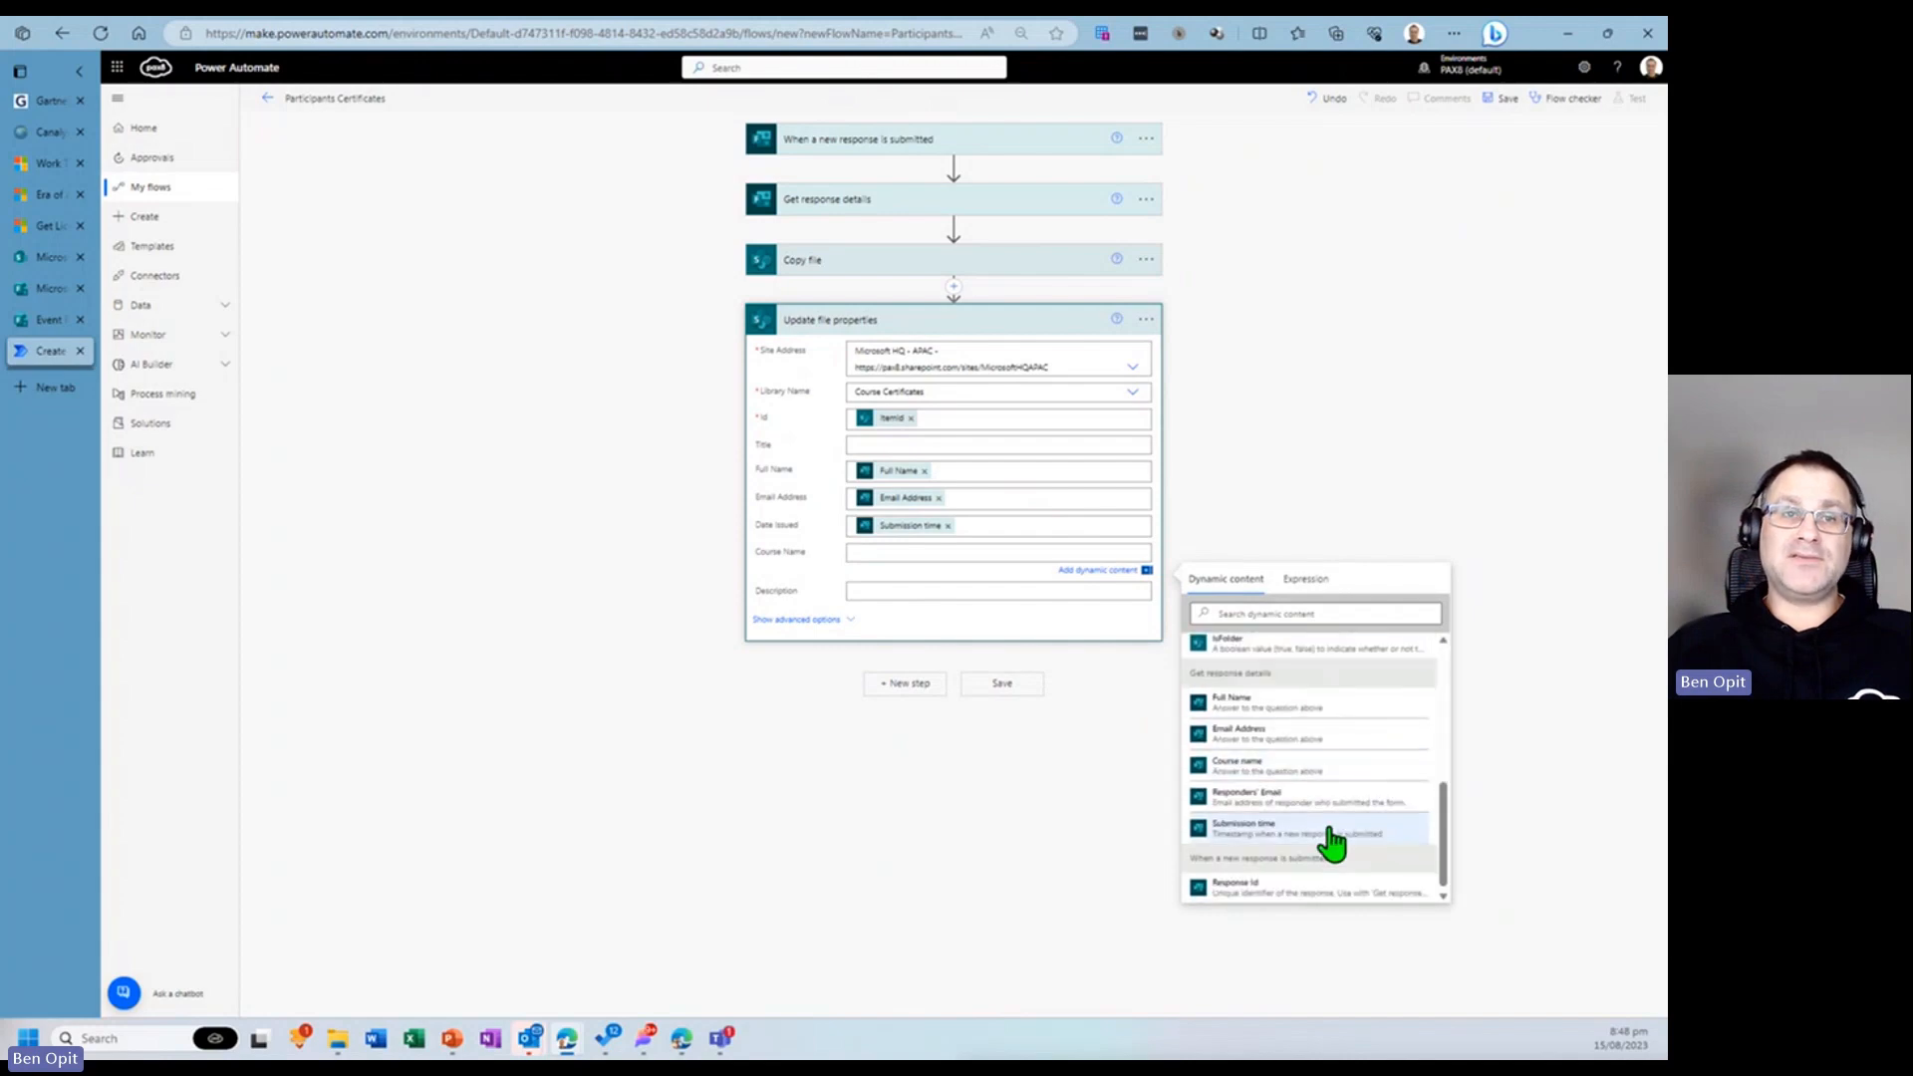
left_click(1247, 769)
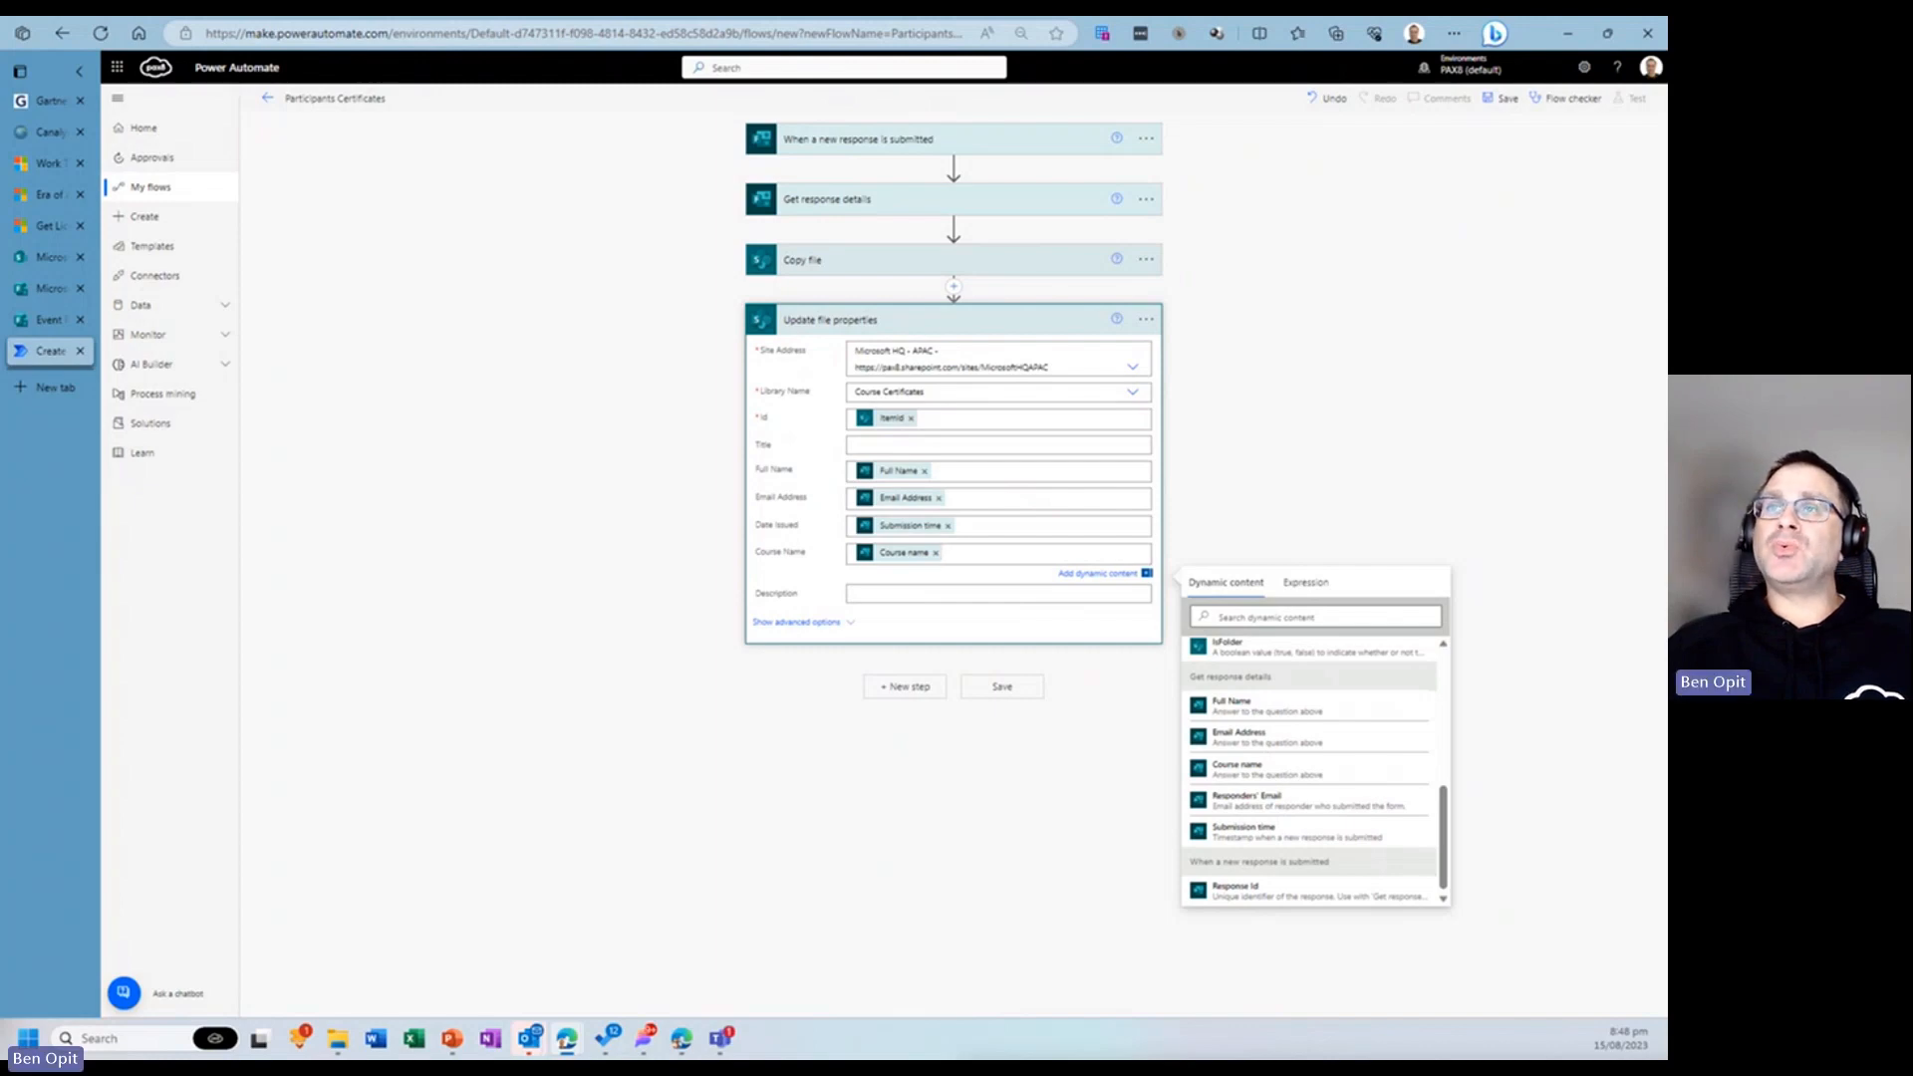
left_click(919, 764)
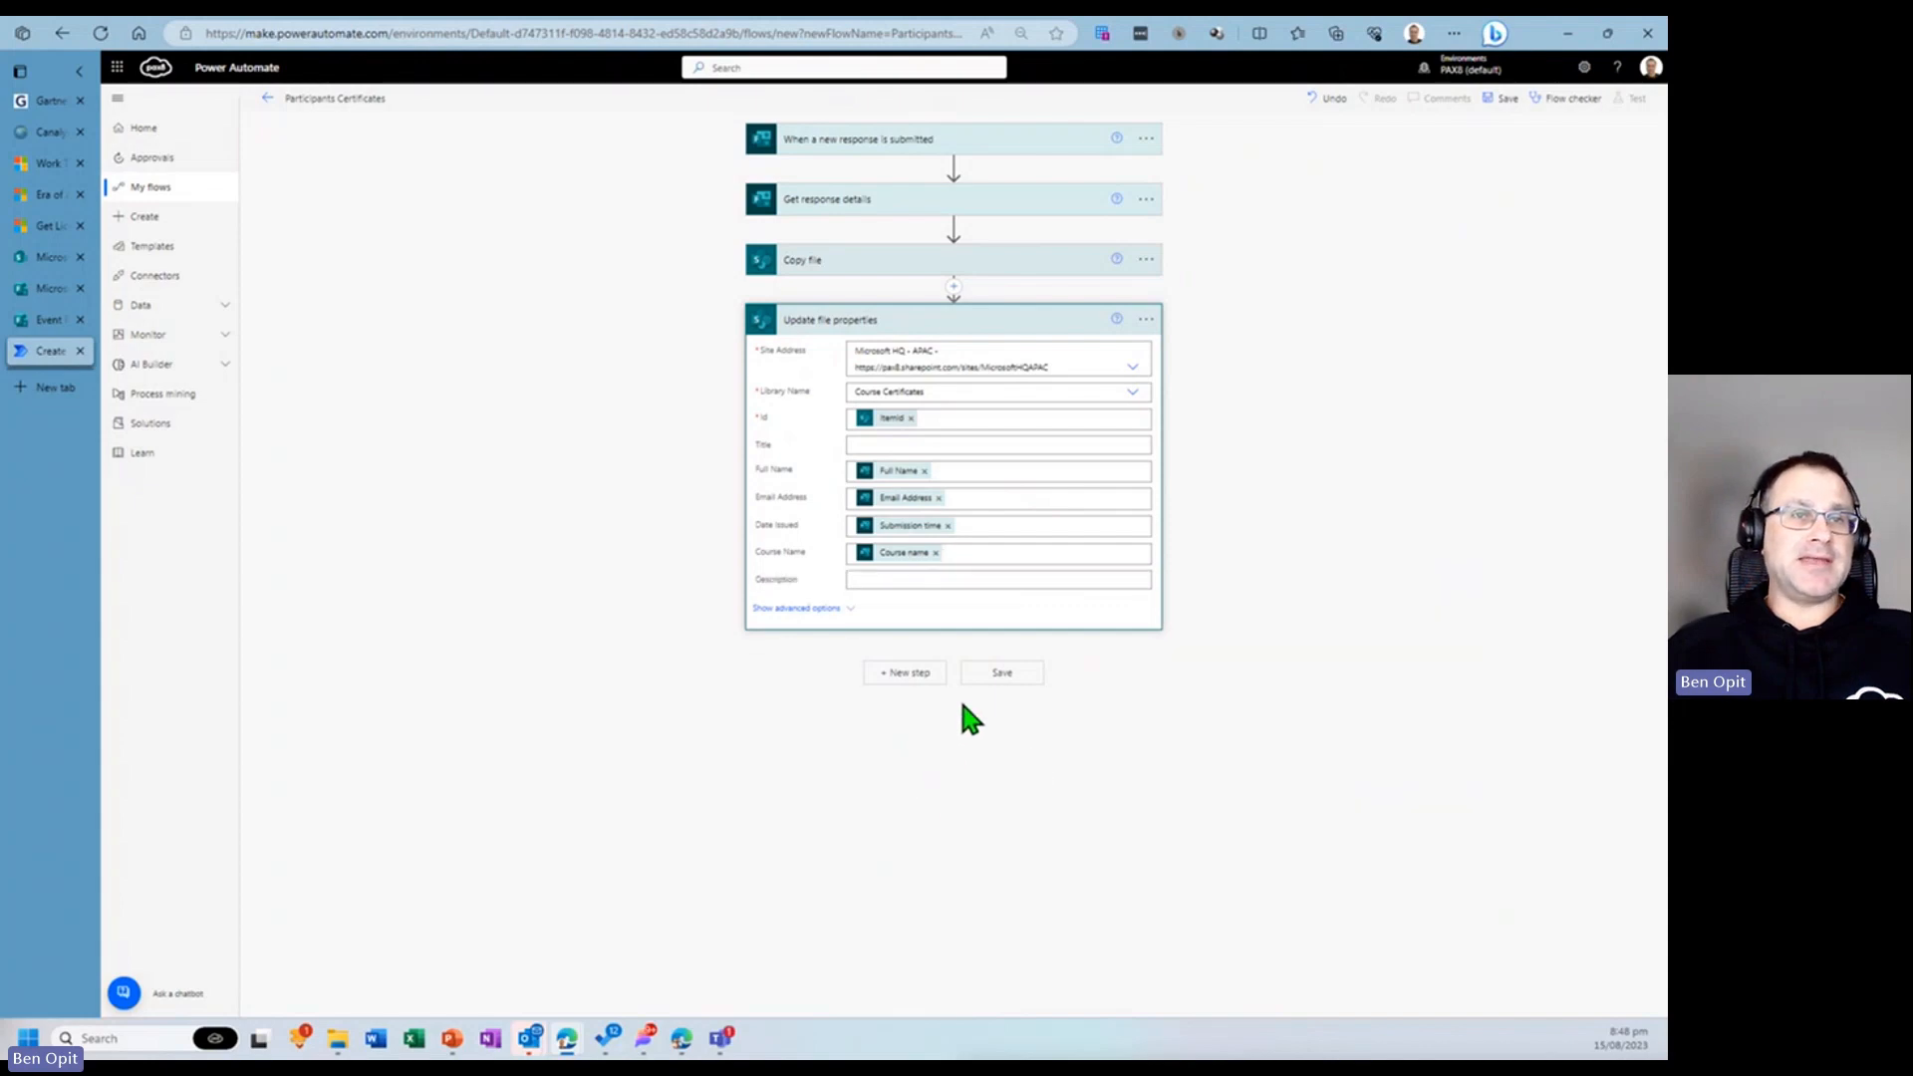
- Add a new step by searching for get file content and choosing the SharePoint Get file content action
left_click(901, 676)
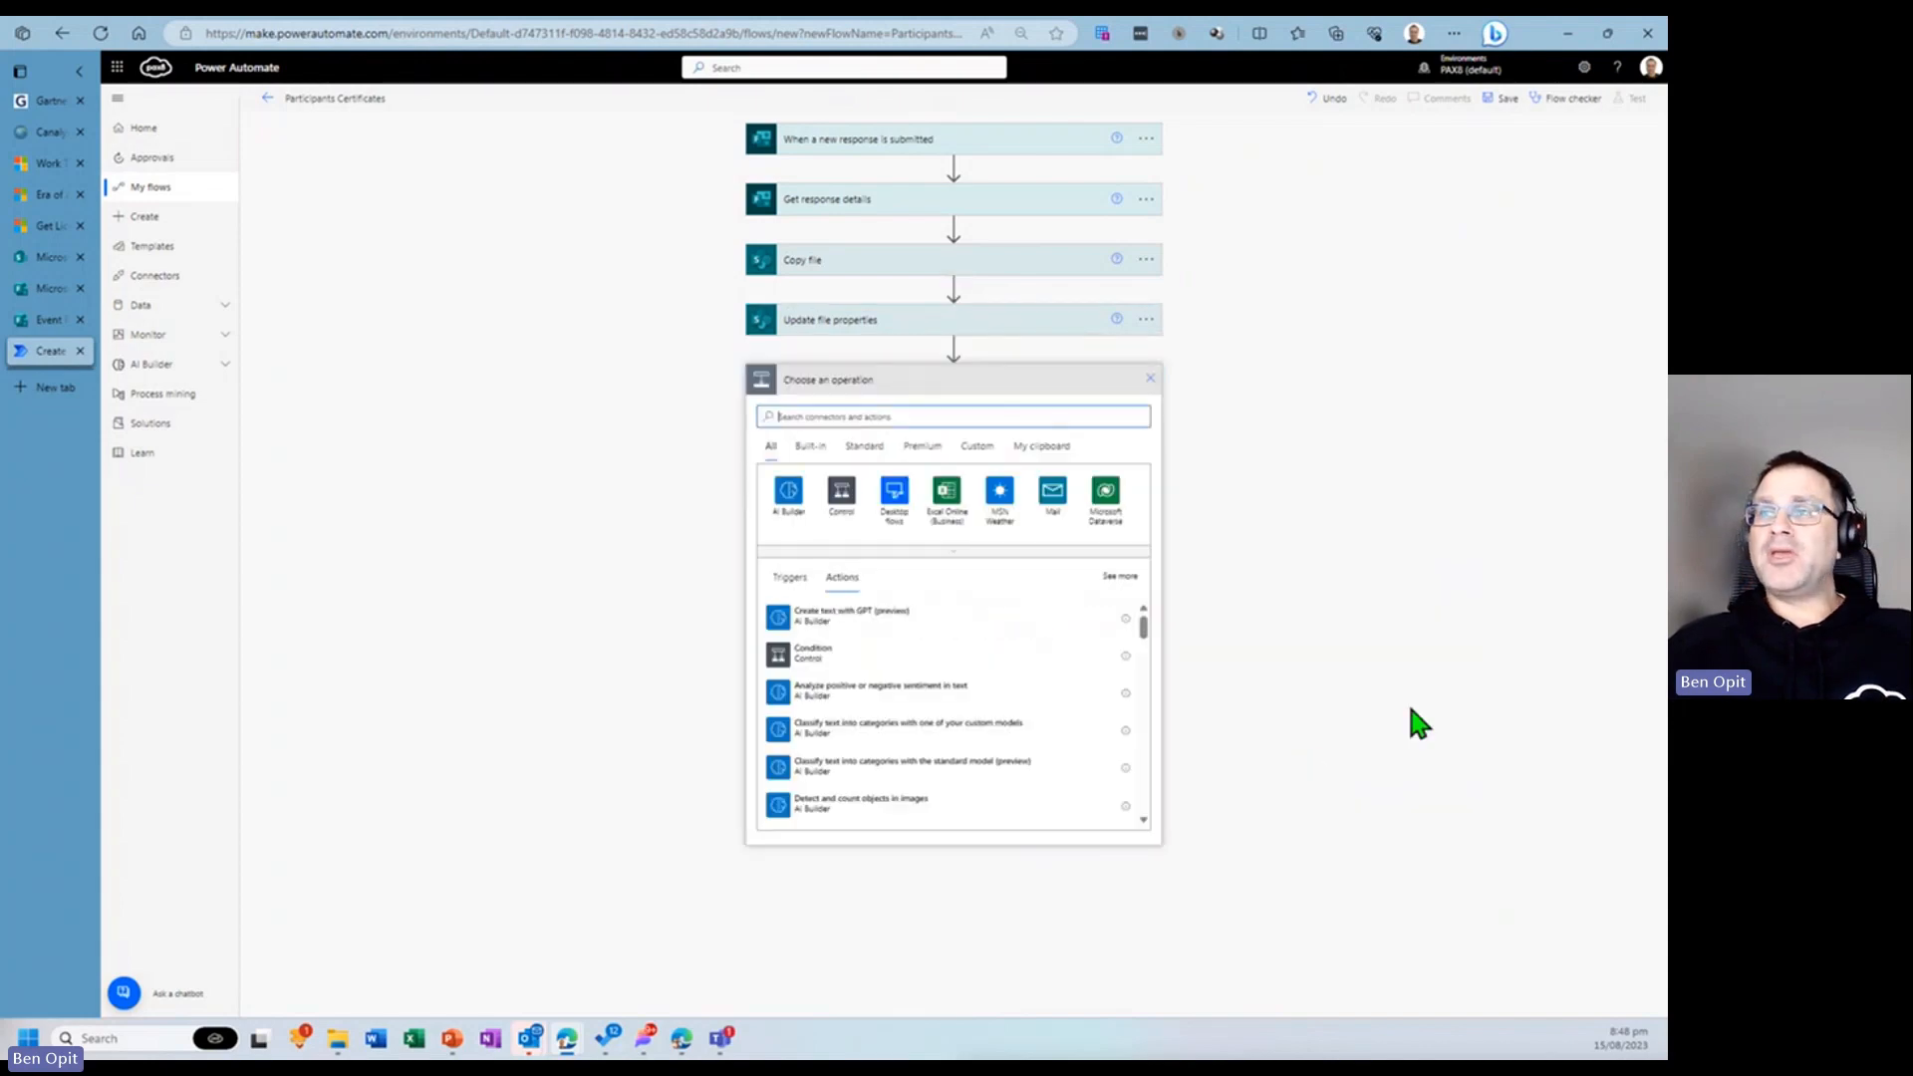
left_click(837, 418)
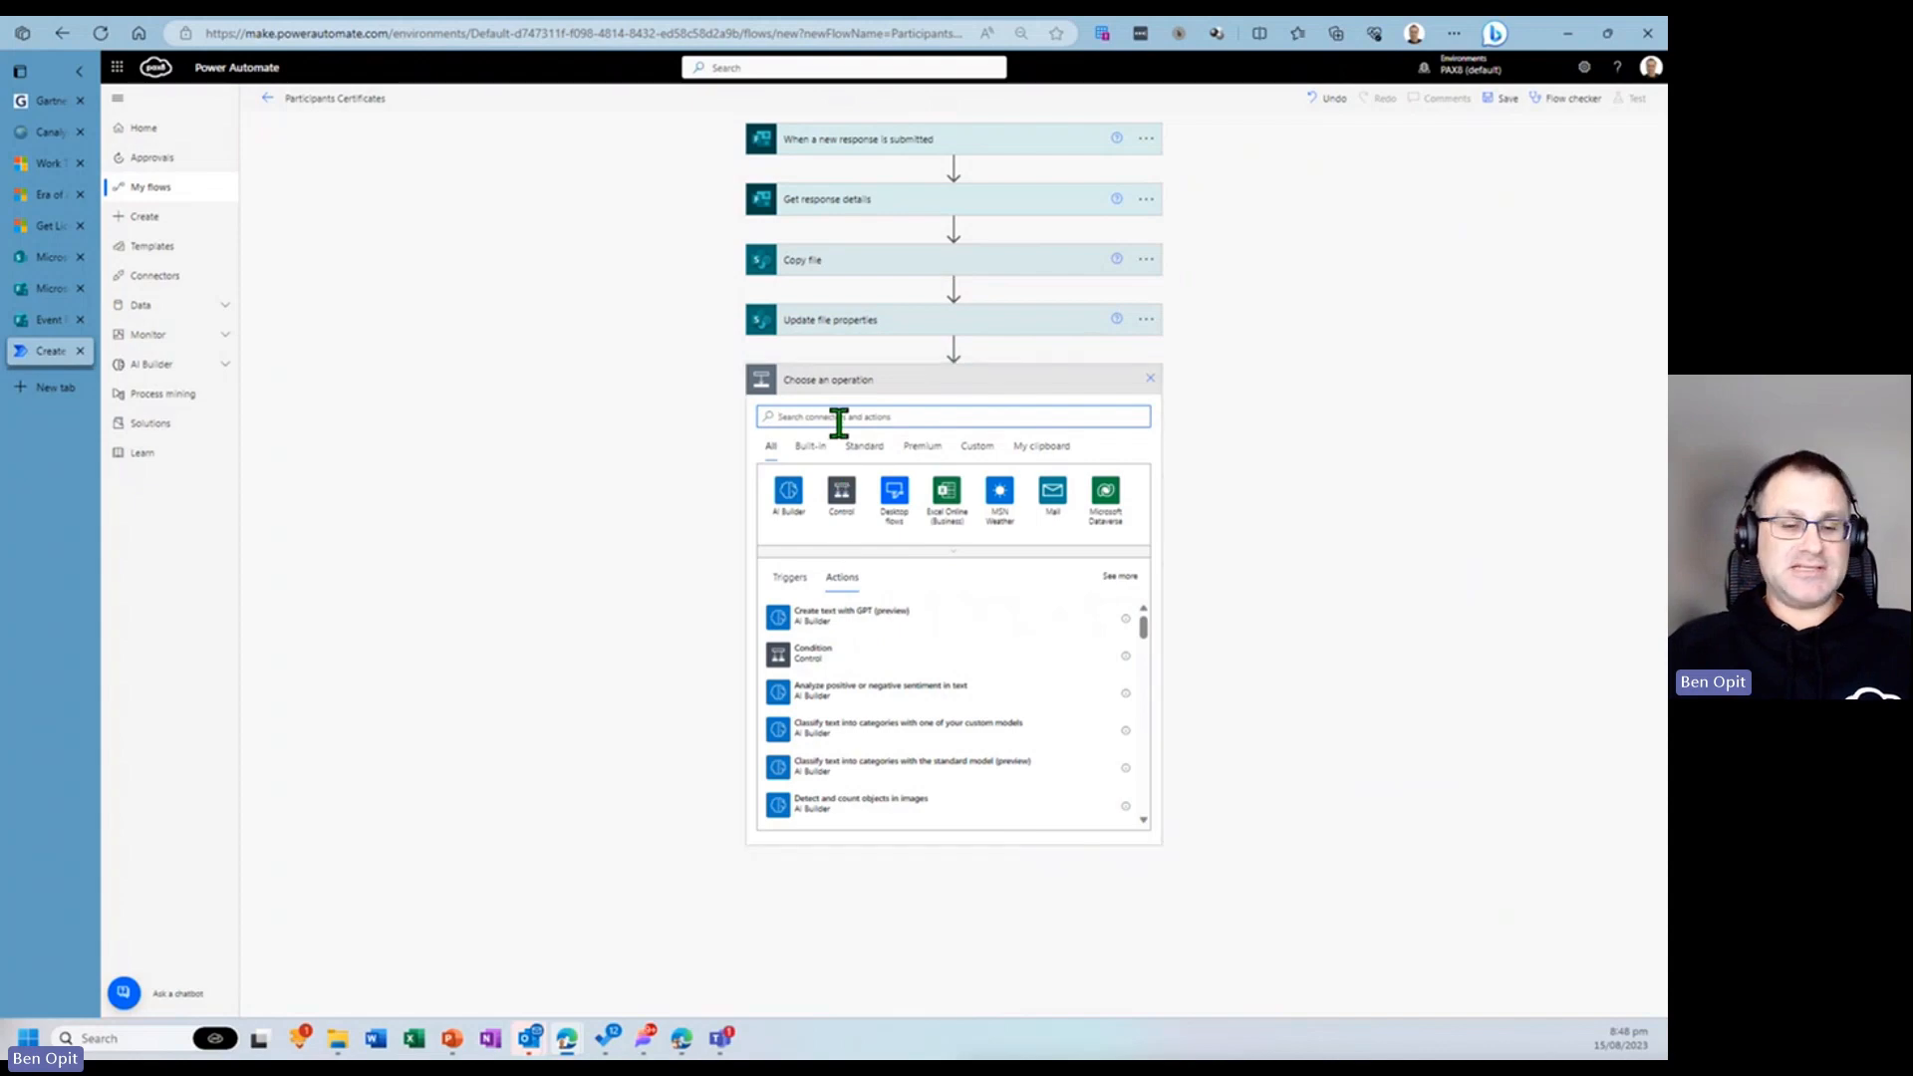
type("det")
type(" file con")
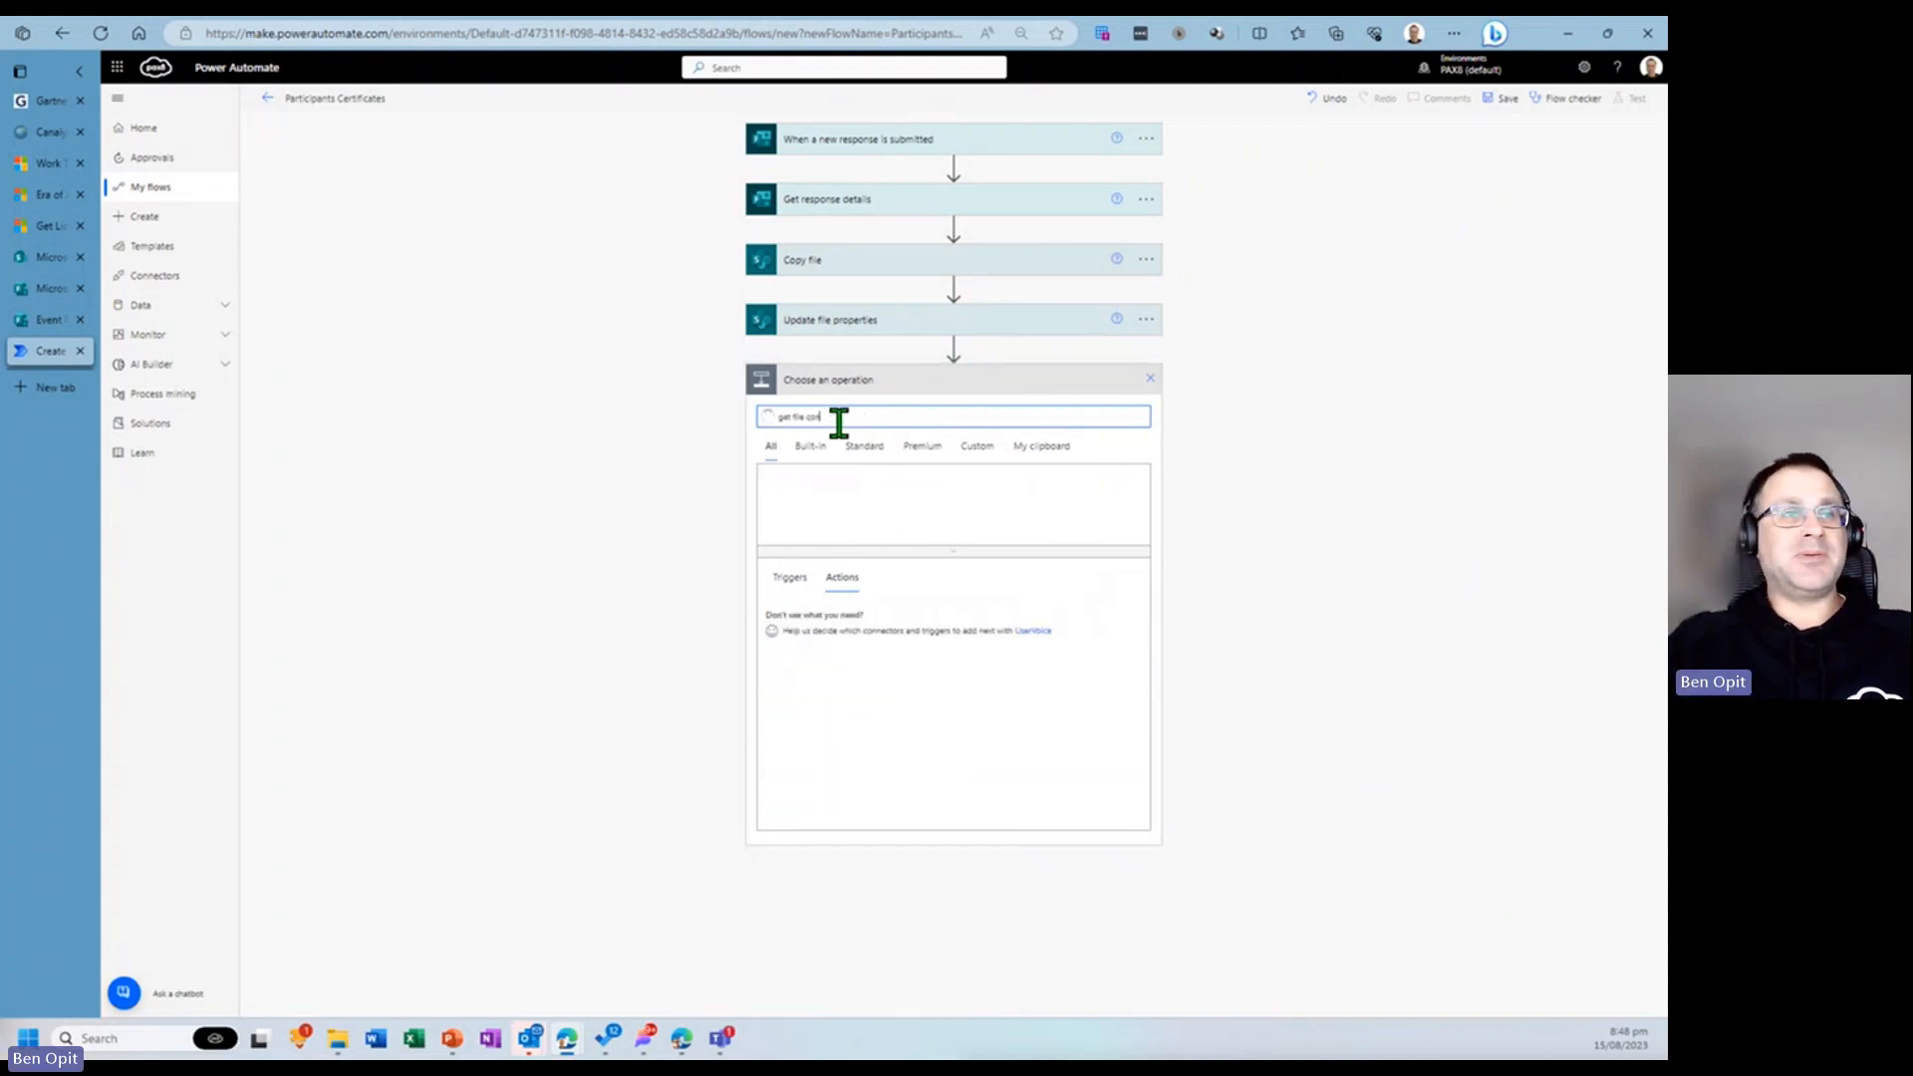
type("te")
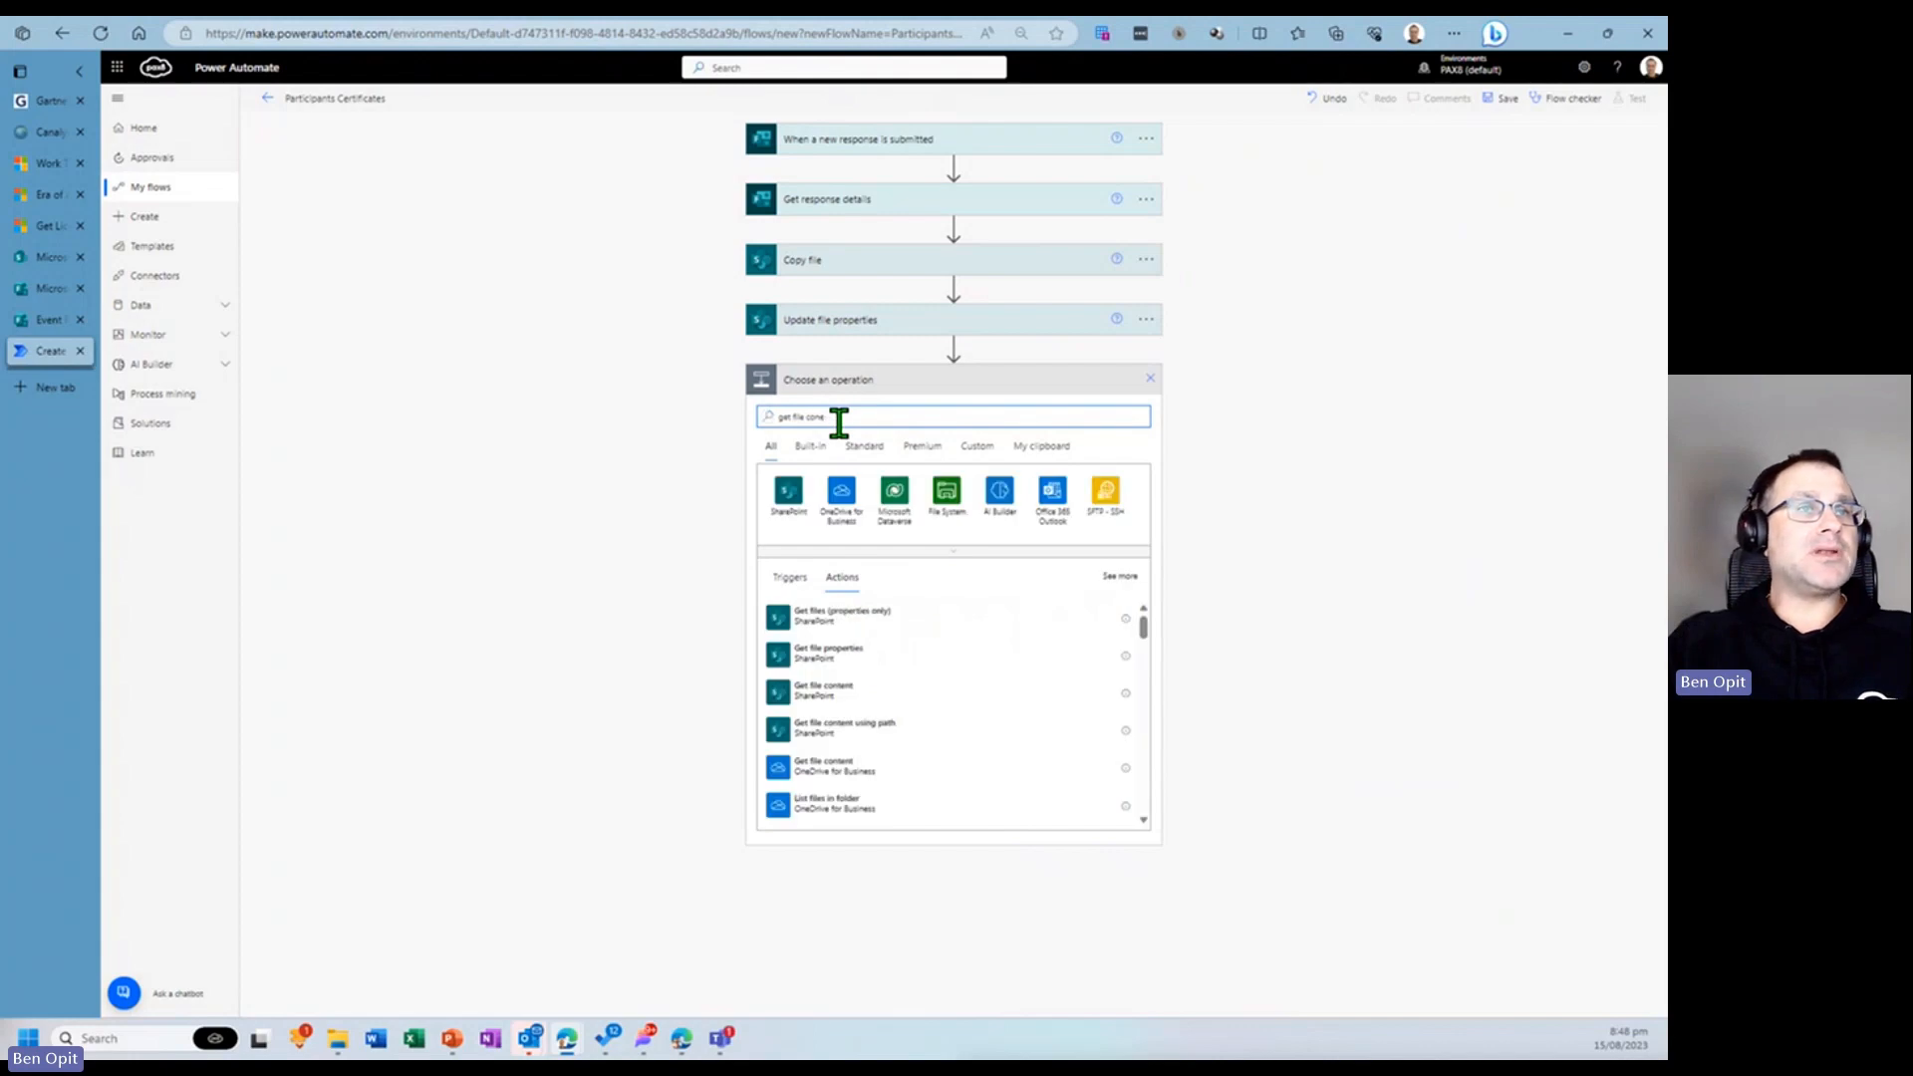
type("nt")
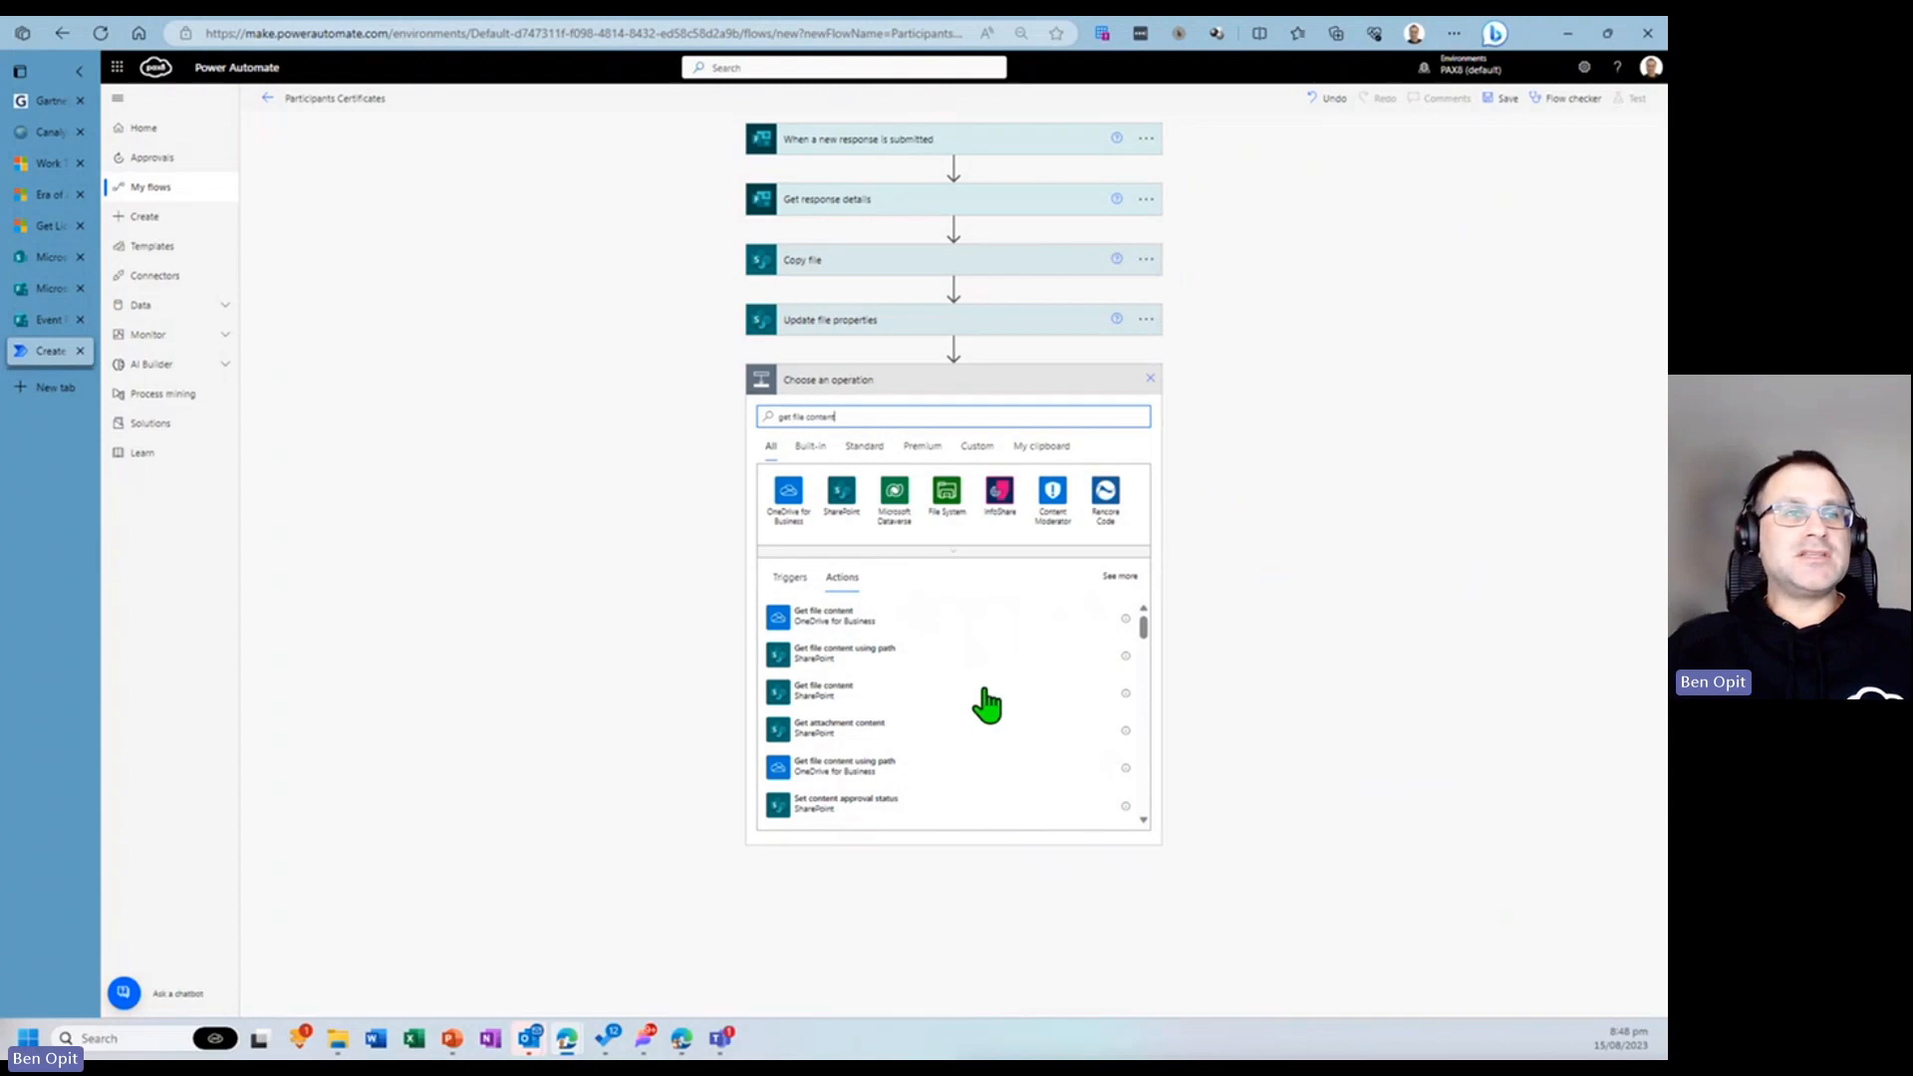
left_click(854, 697)
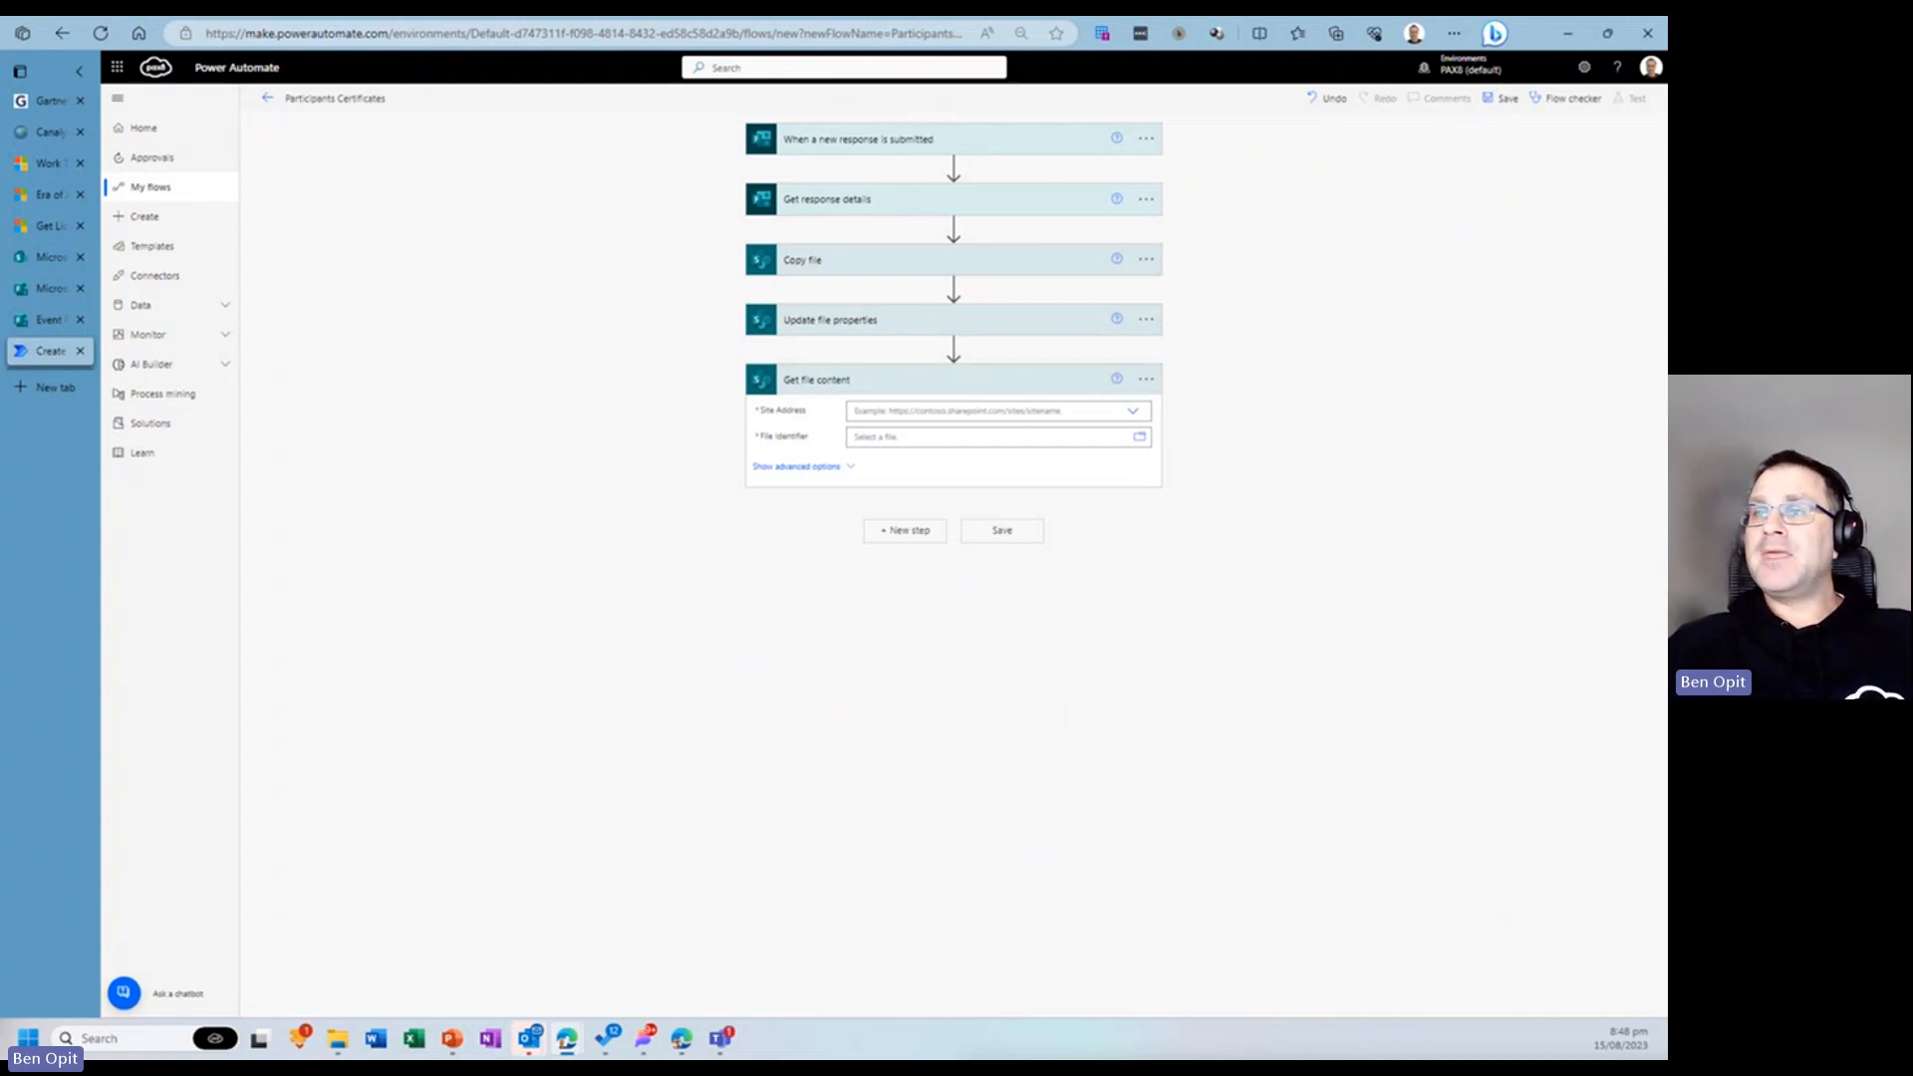
- Set Get file content's site address to Microsoft HQ - APAC and its file identifier to the Copy file Id
left_click(980, 411)
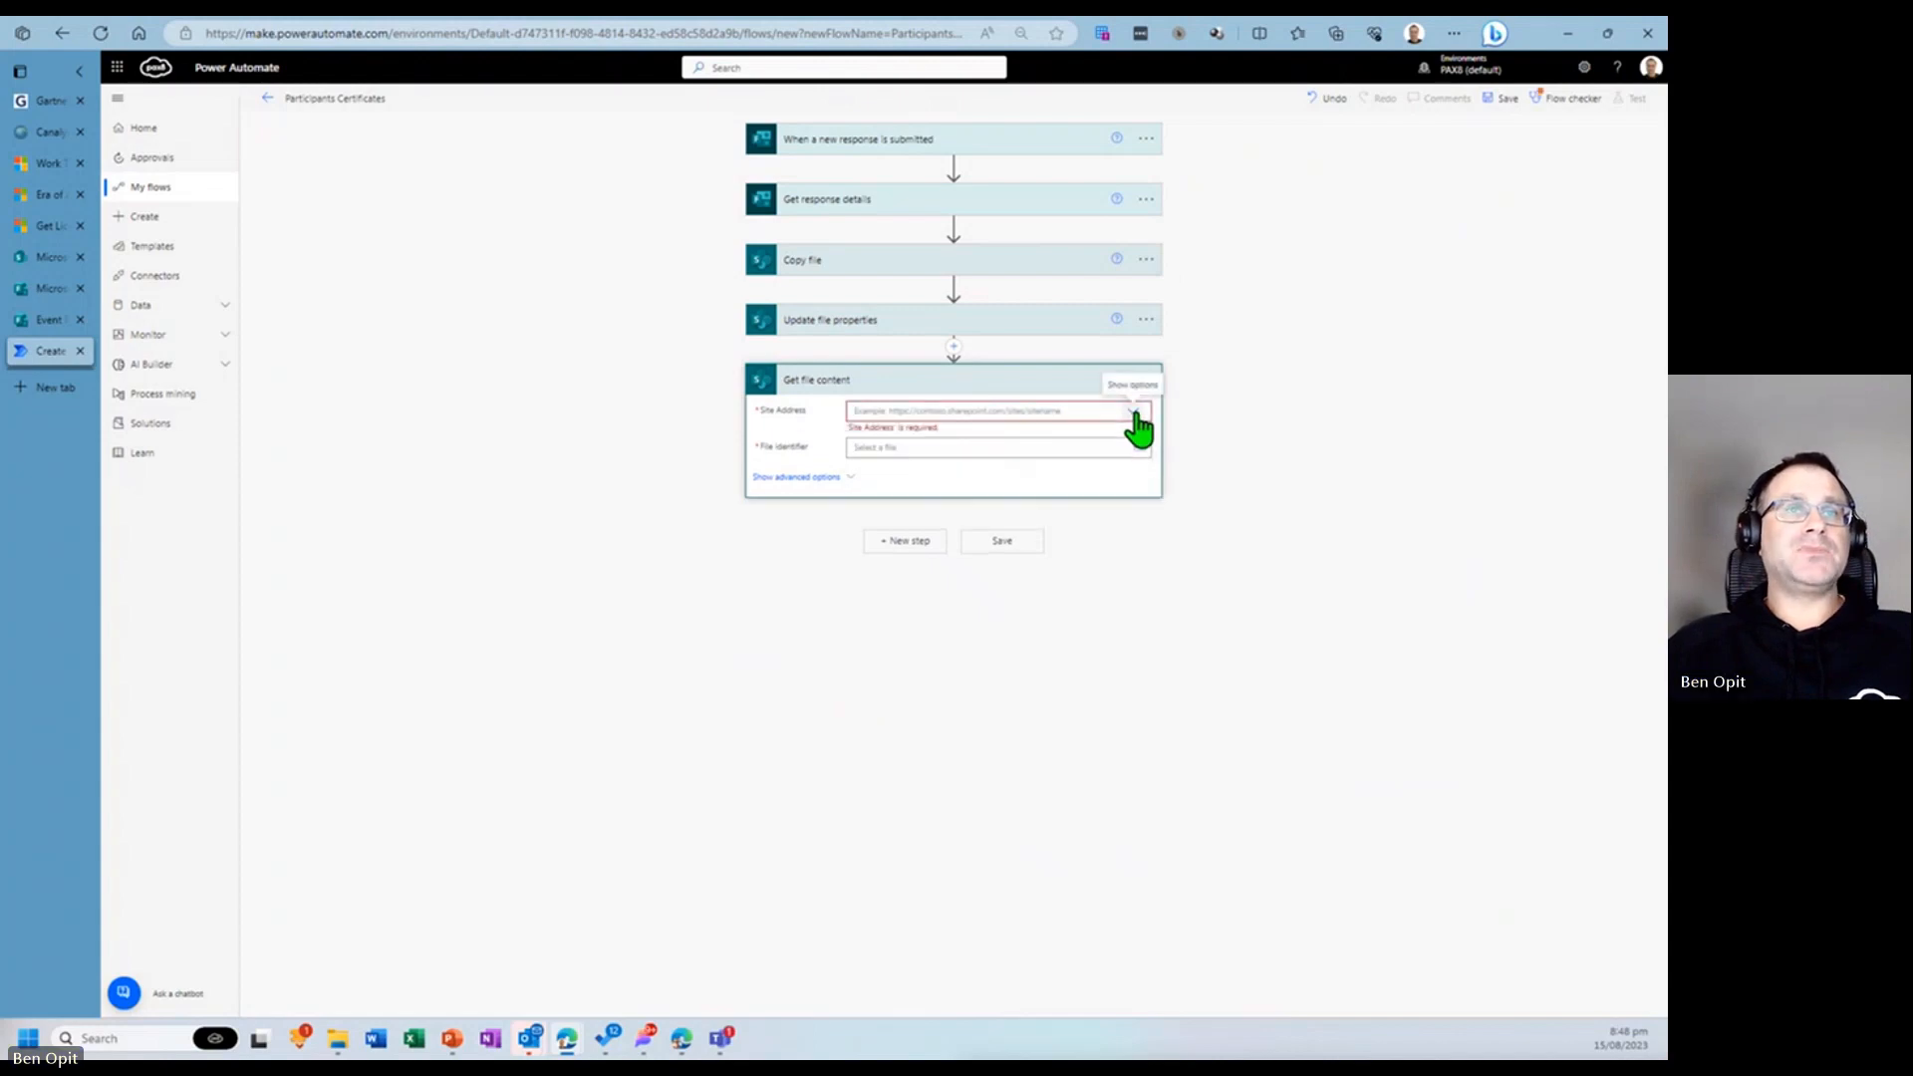
left_click(1076, 501)
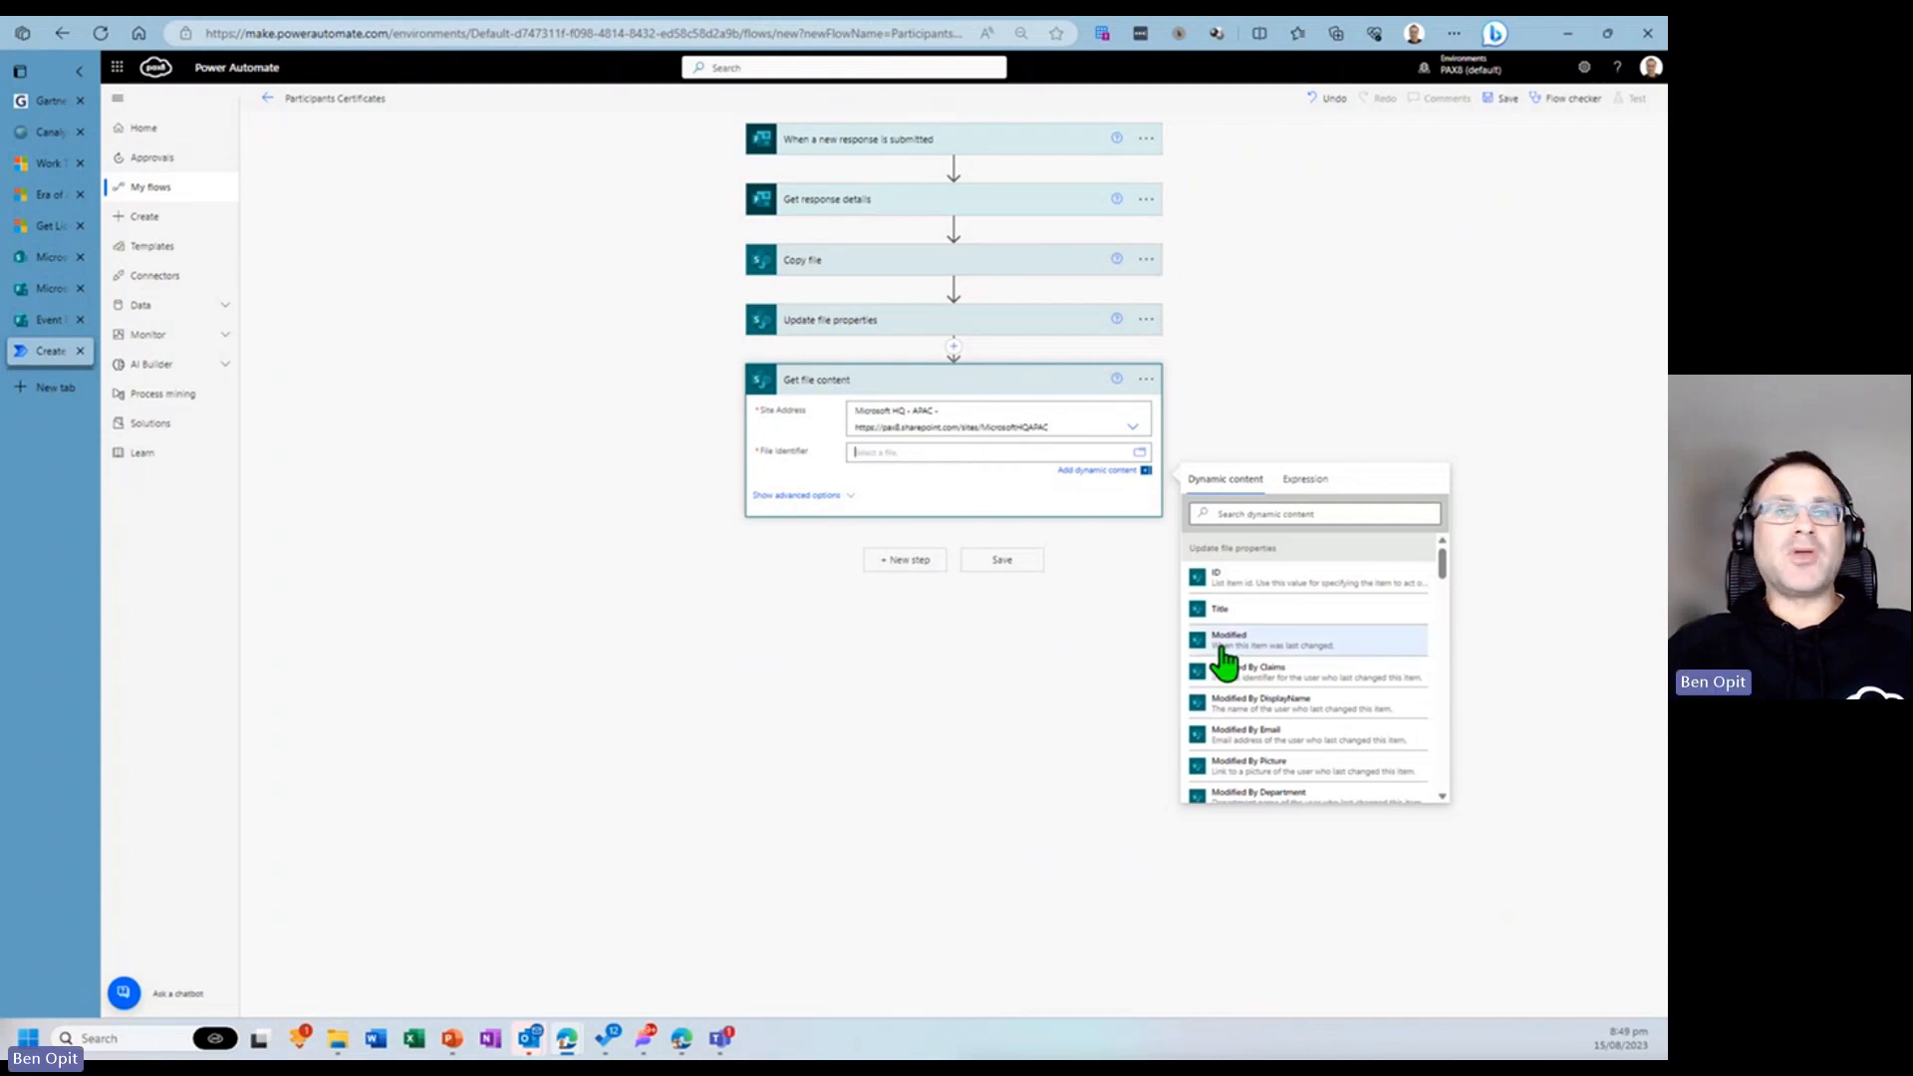
scroll(1275, 613, "down", 3)
scroll(1285, 621, "down", 10)
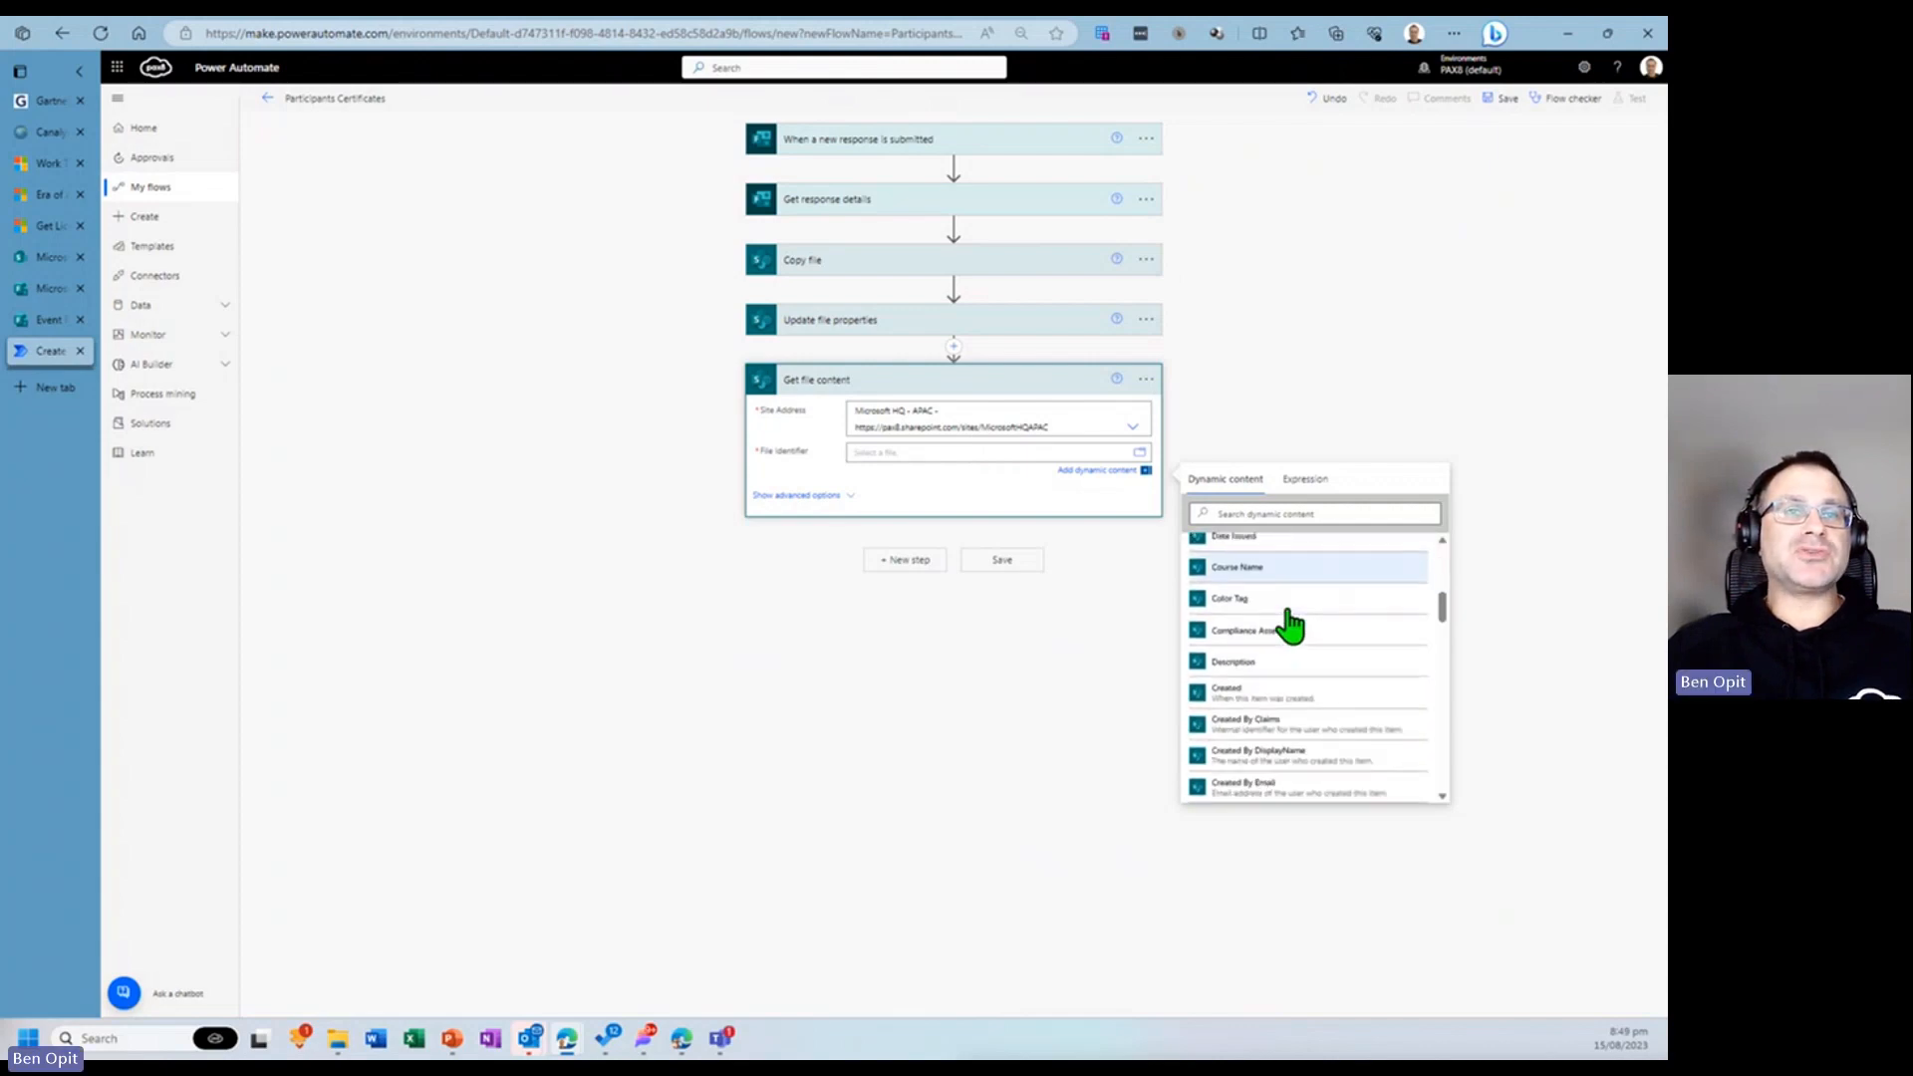
left_click(1254, 514)
type("id")
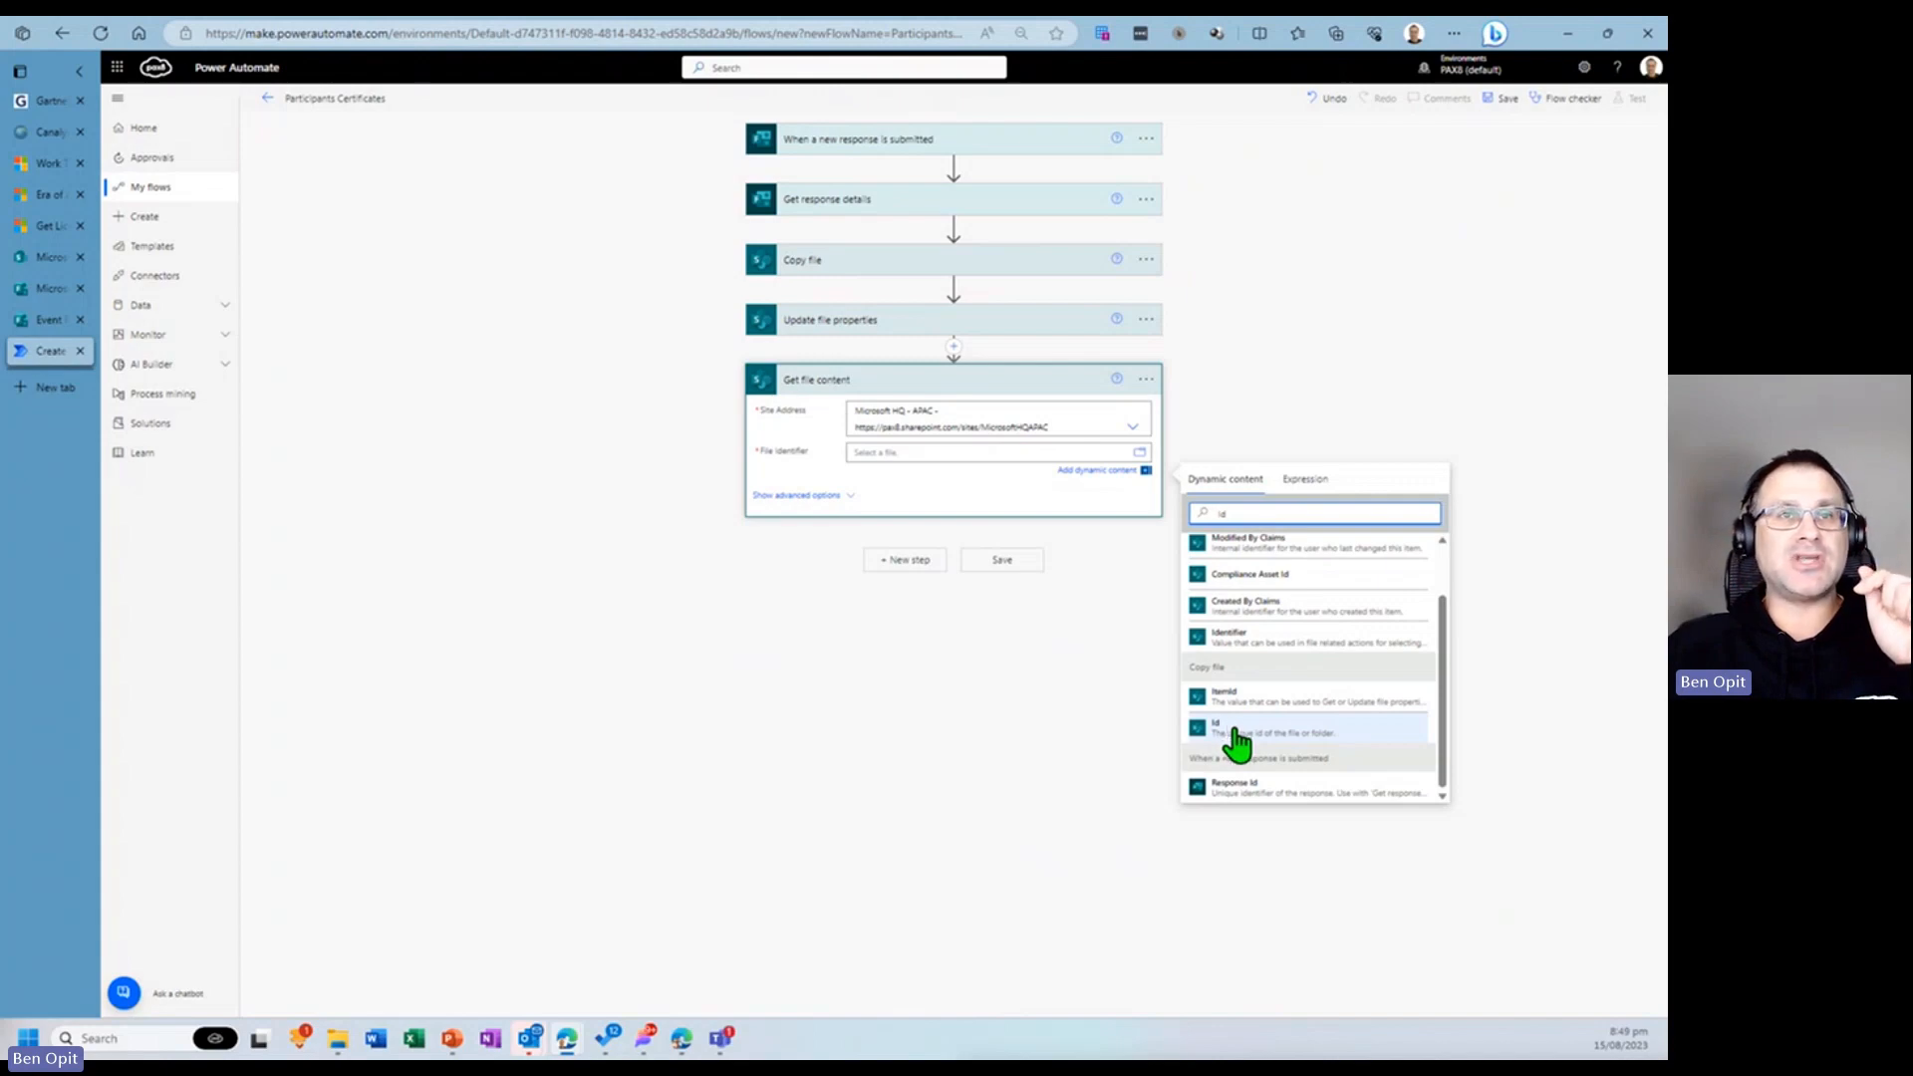
scroll(1236, 742, "up", 2)
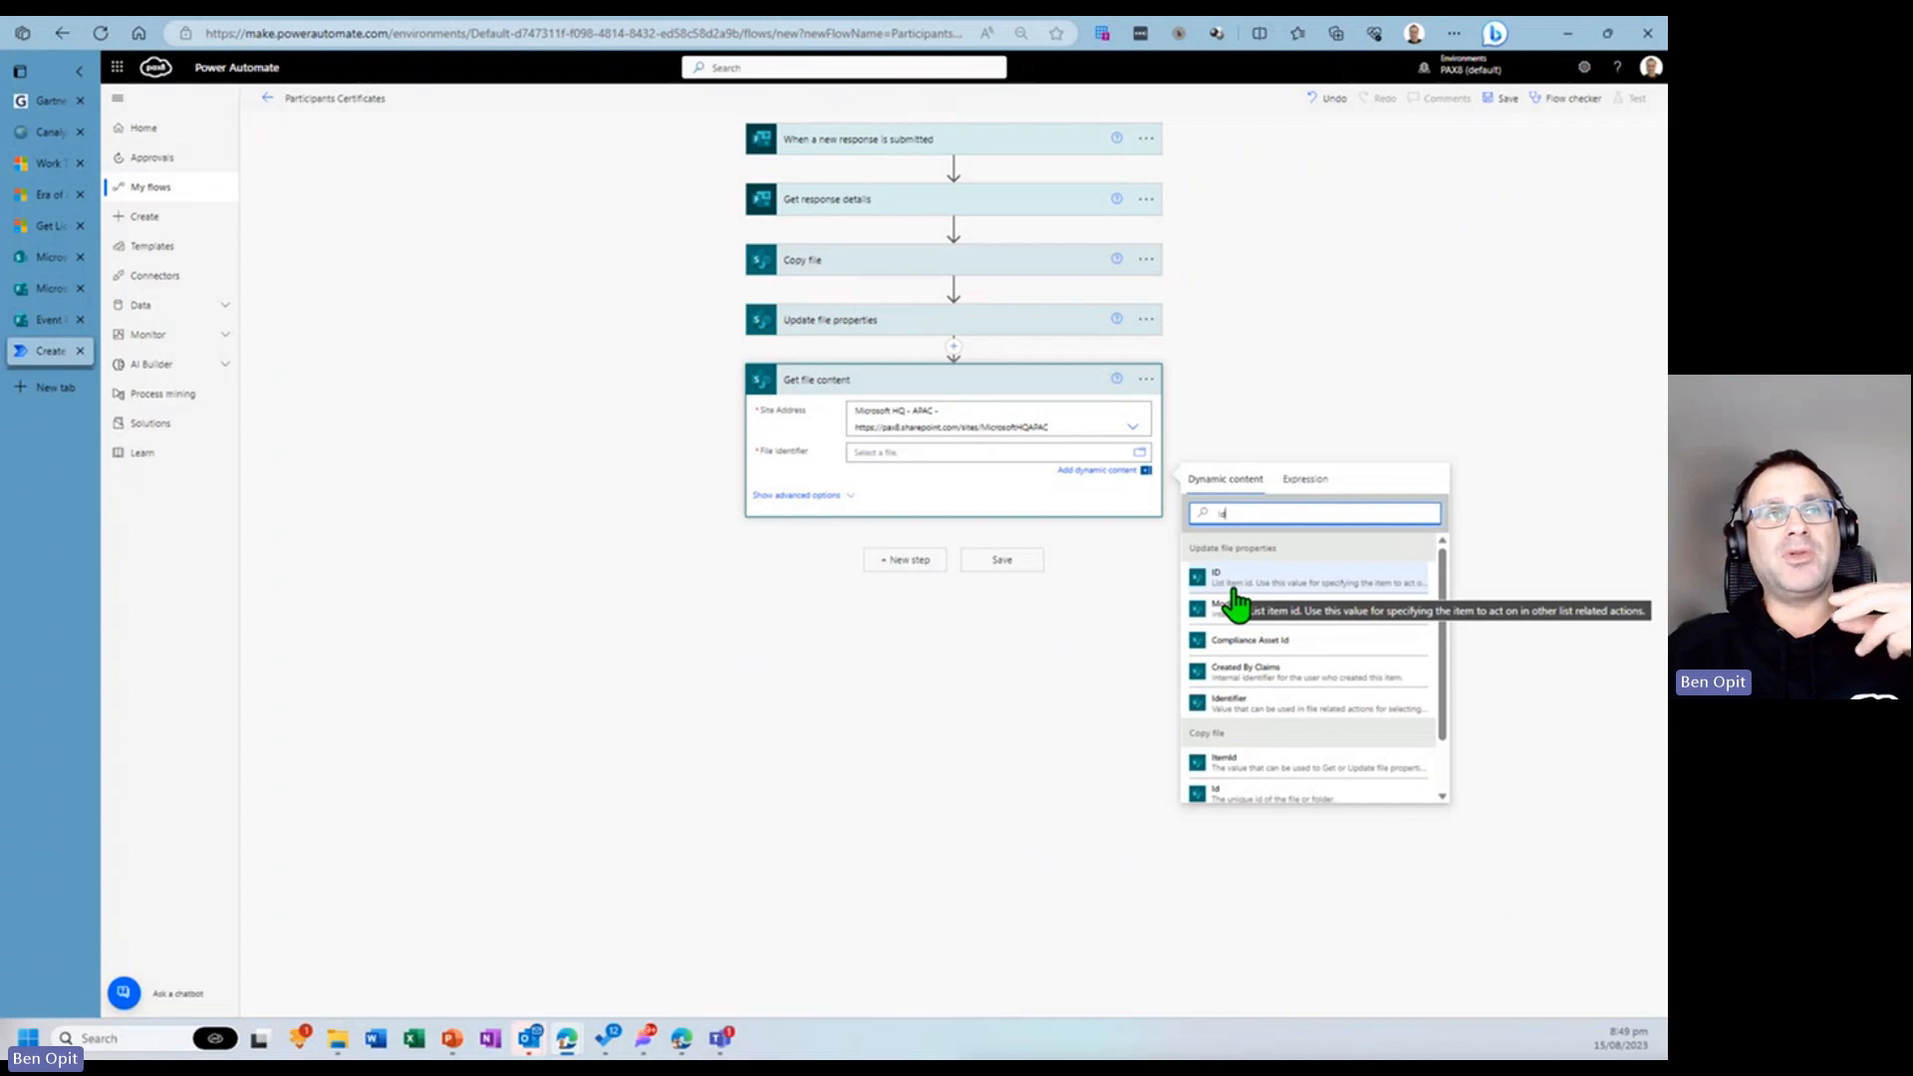
scroll(1270, 722, "down", 2)
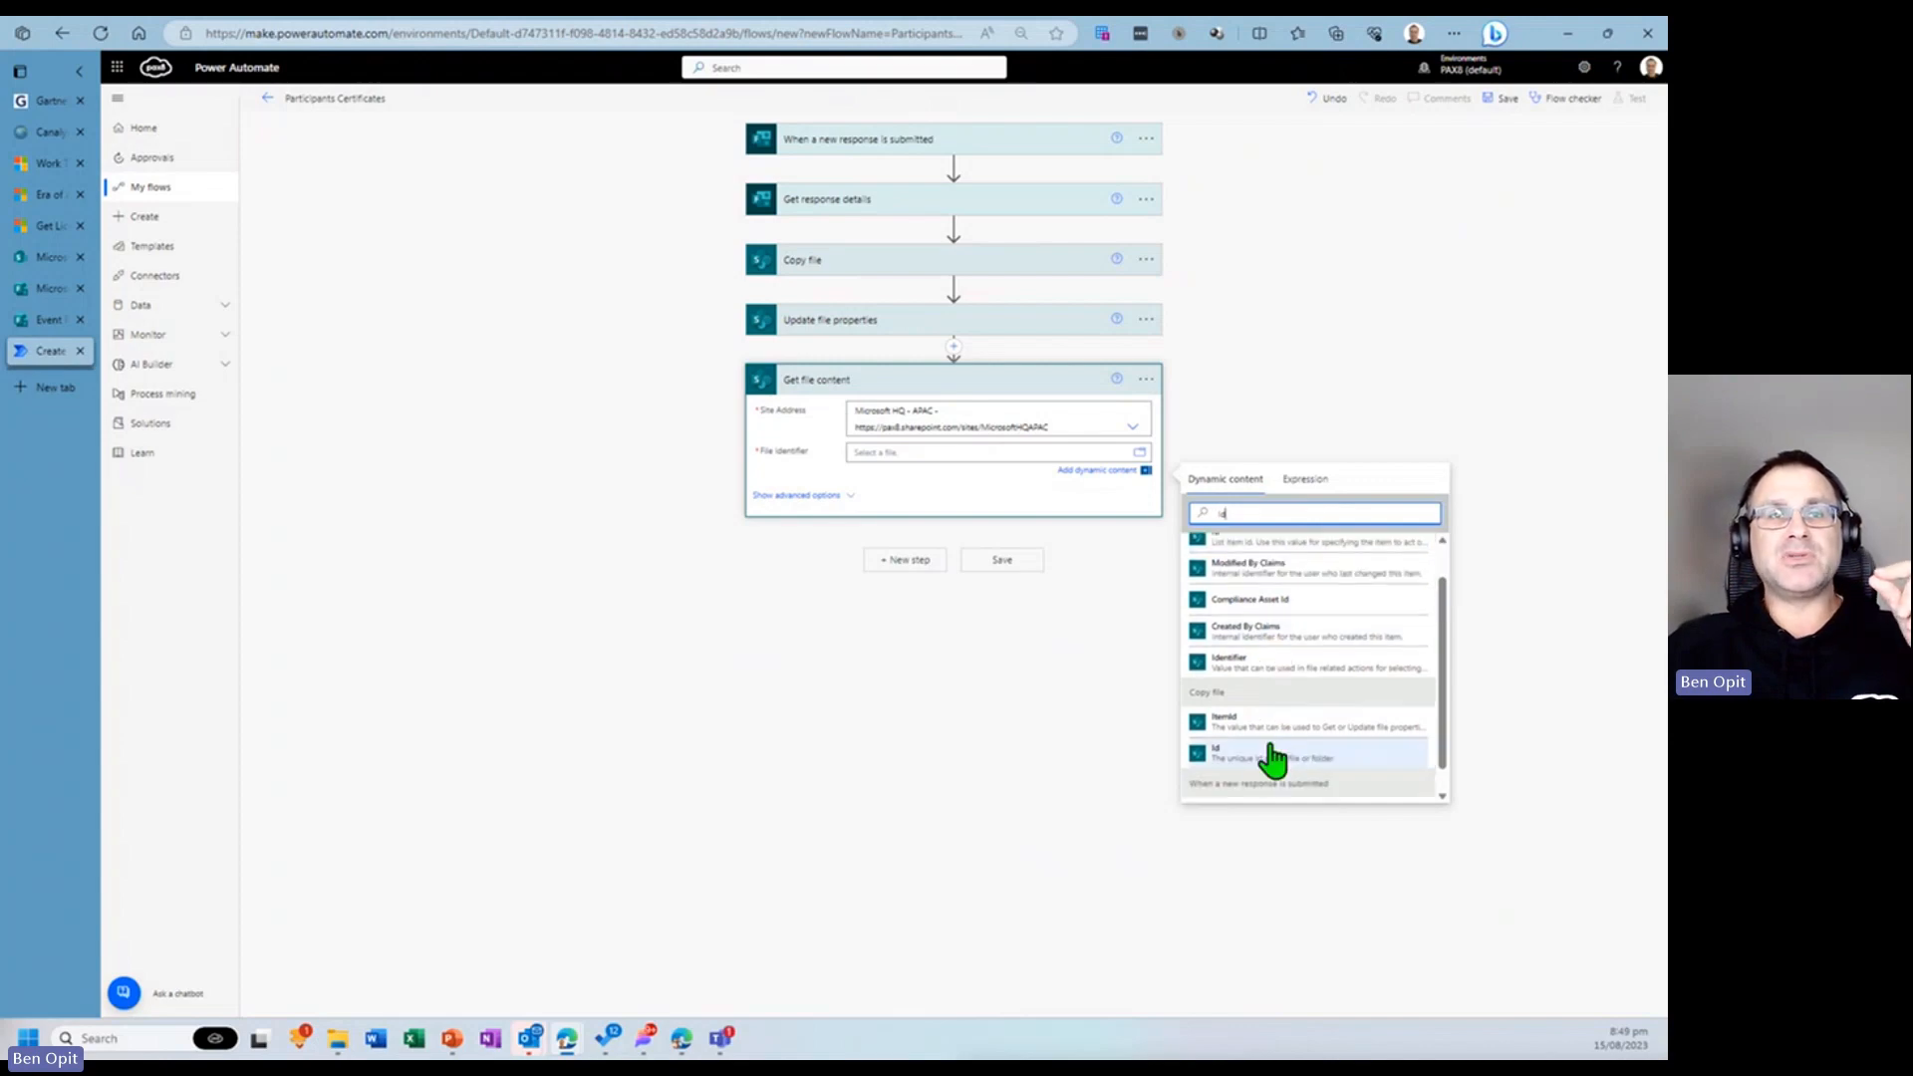
left_click(1258, 767)
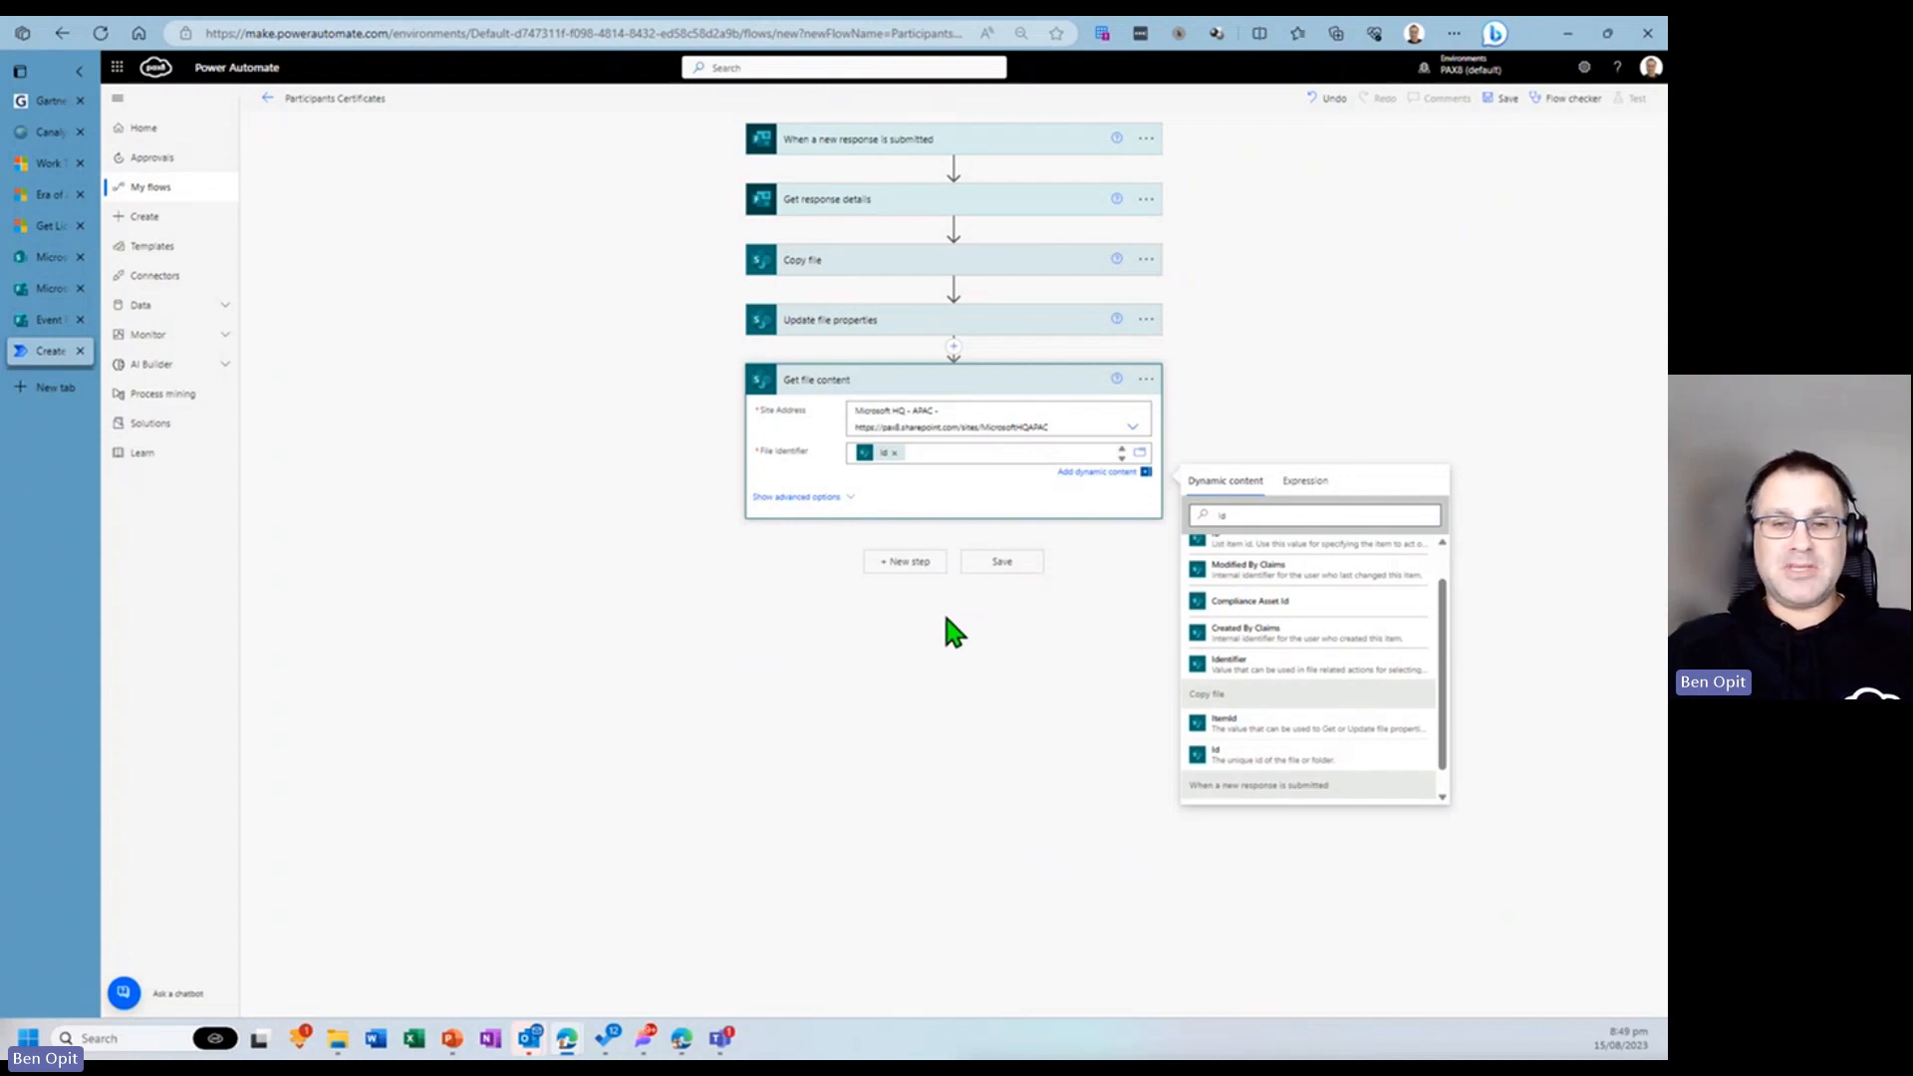
- Add a new step by searching for create file and choosing the OneDrive for Business Create file action
left_click(906, 562)
type("create file")
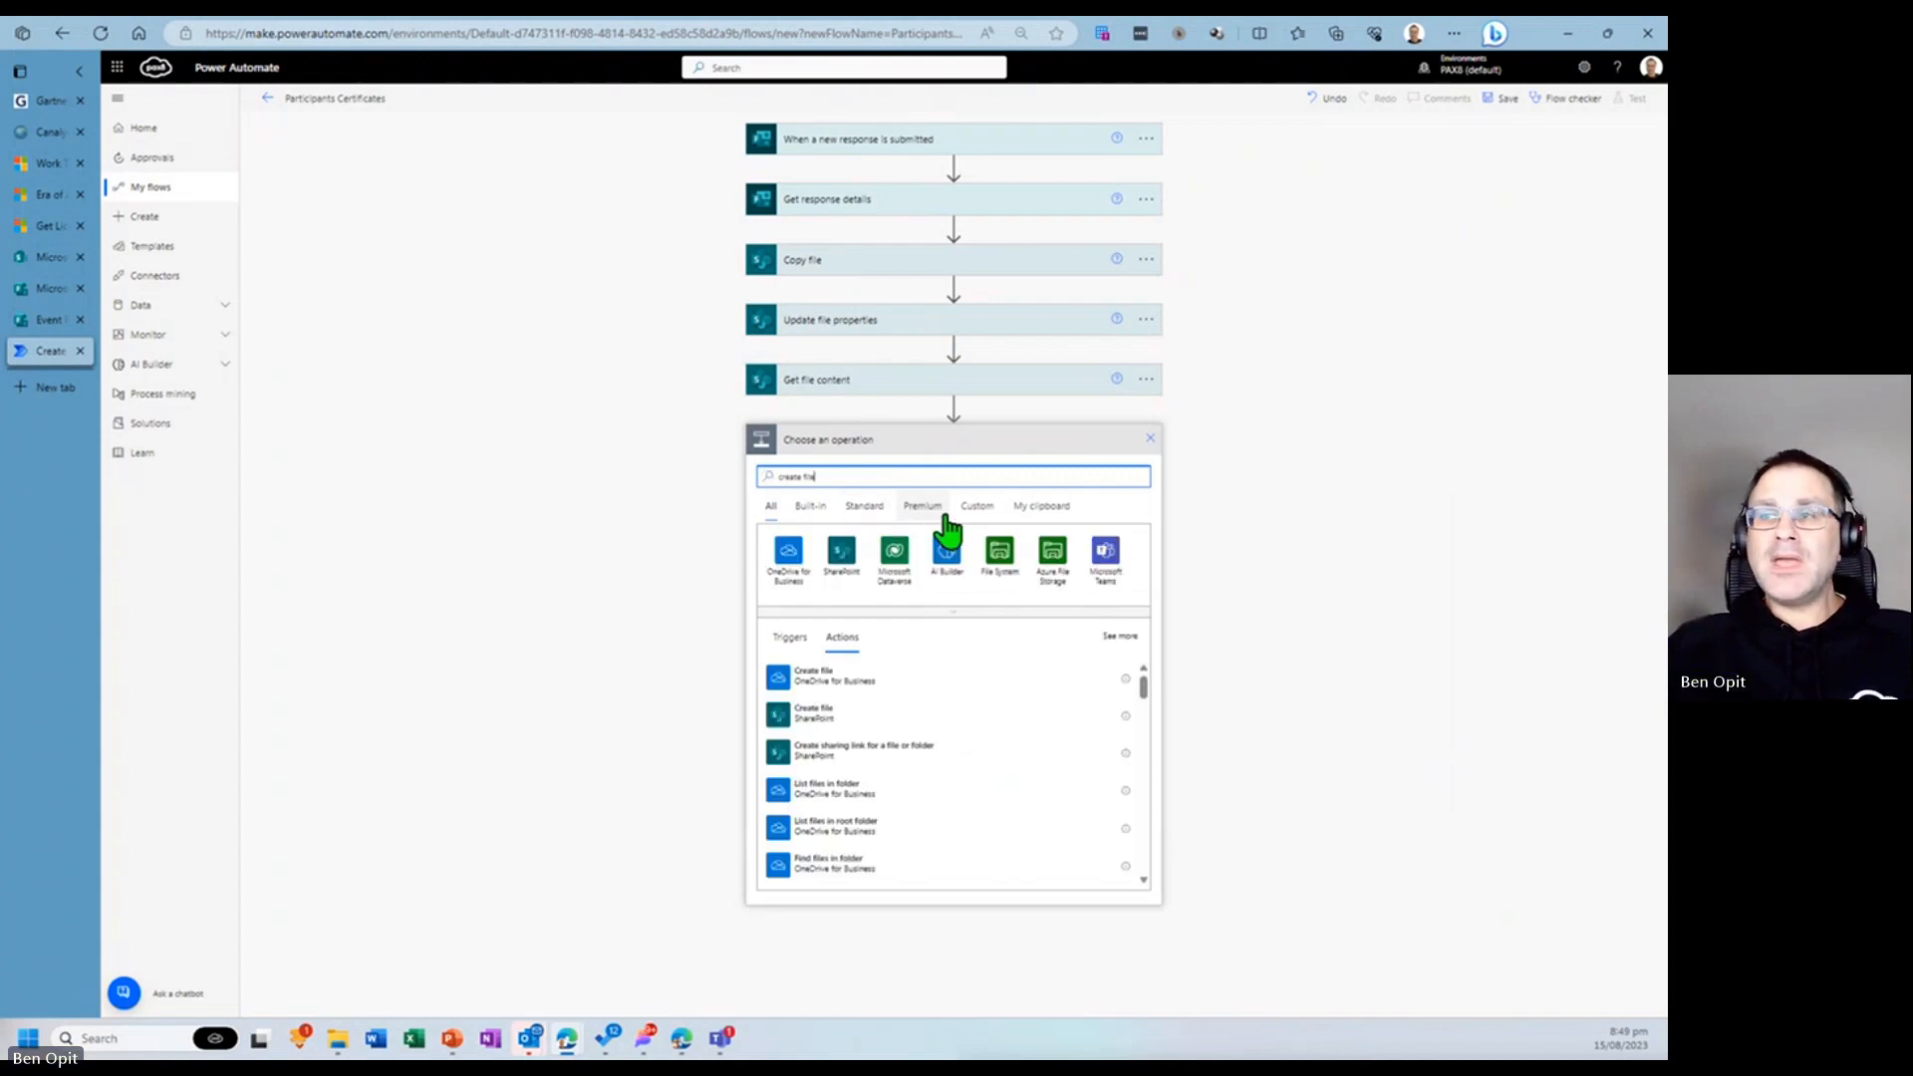
left_click(837, 685)
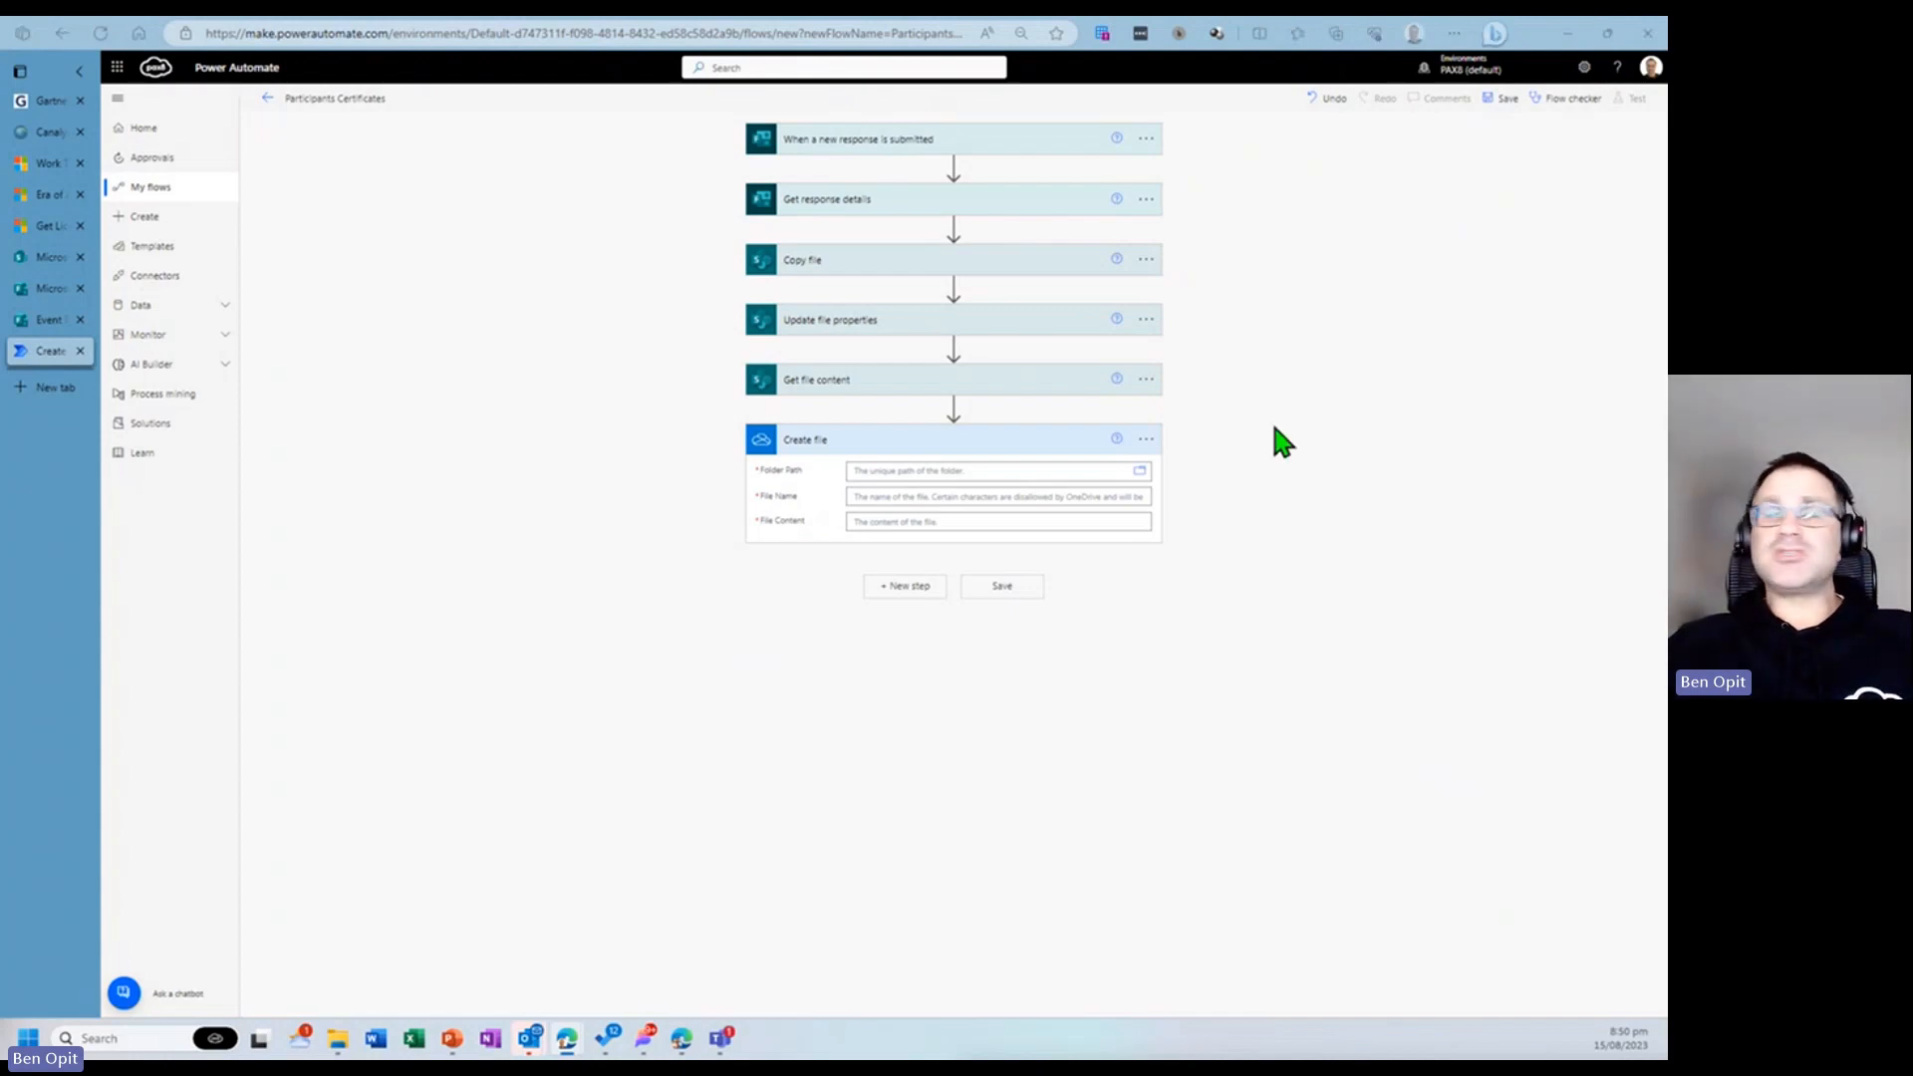
- Set the Create file folder path to the OneDrive root folder /
left_click(956, 474)
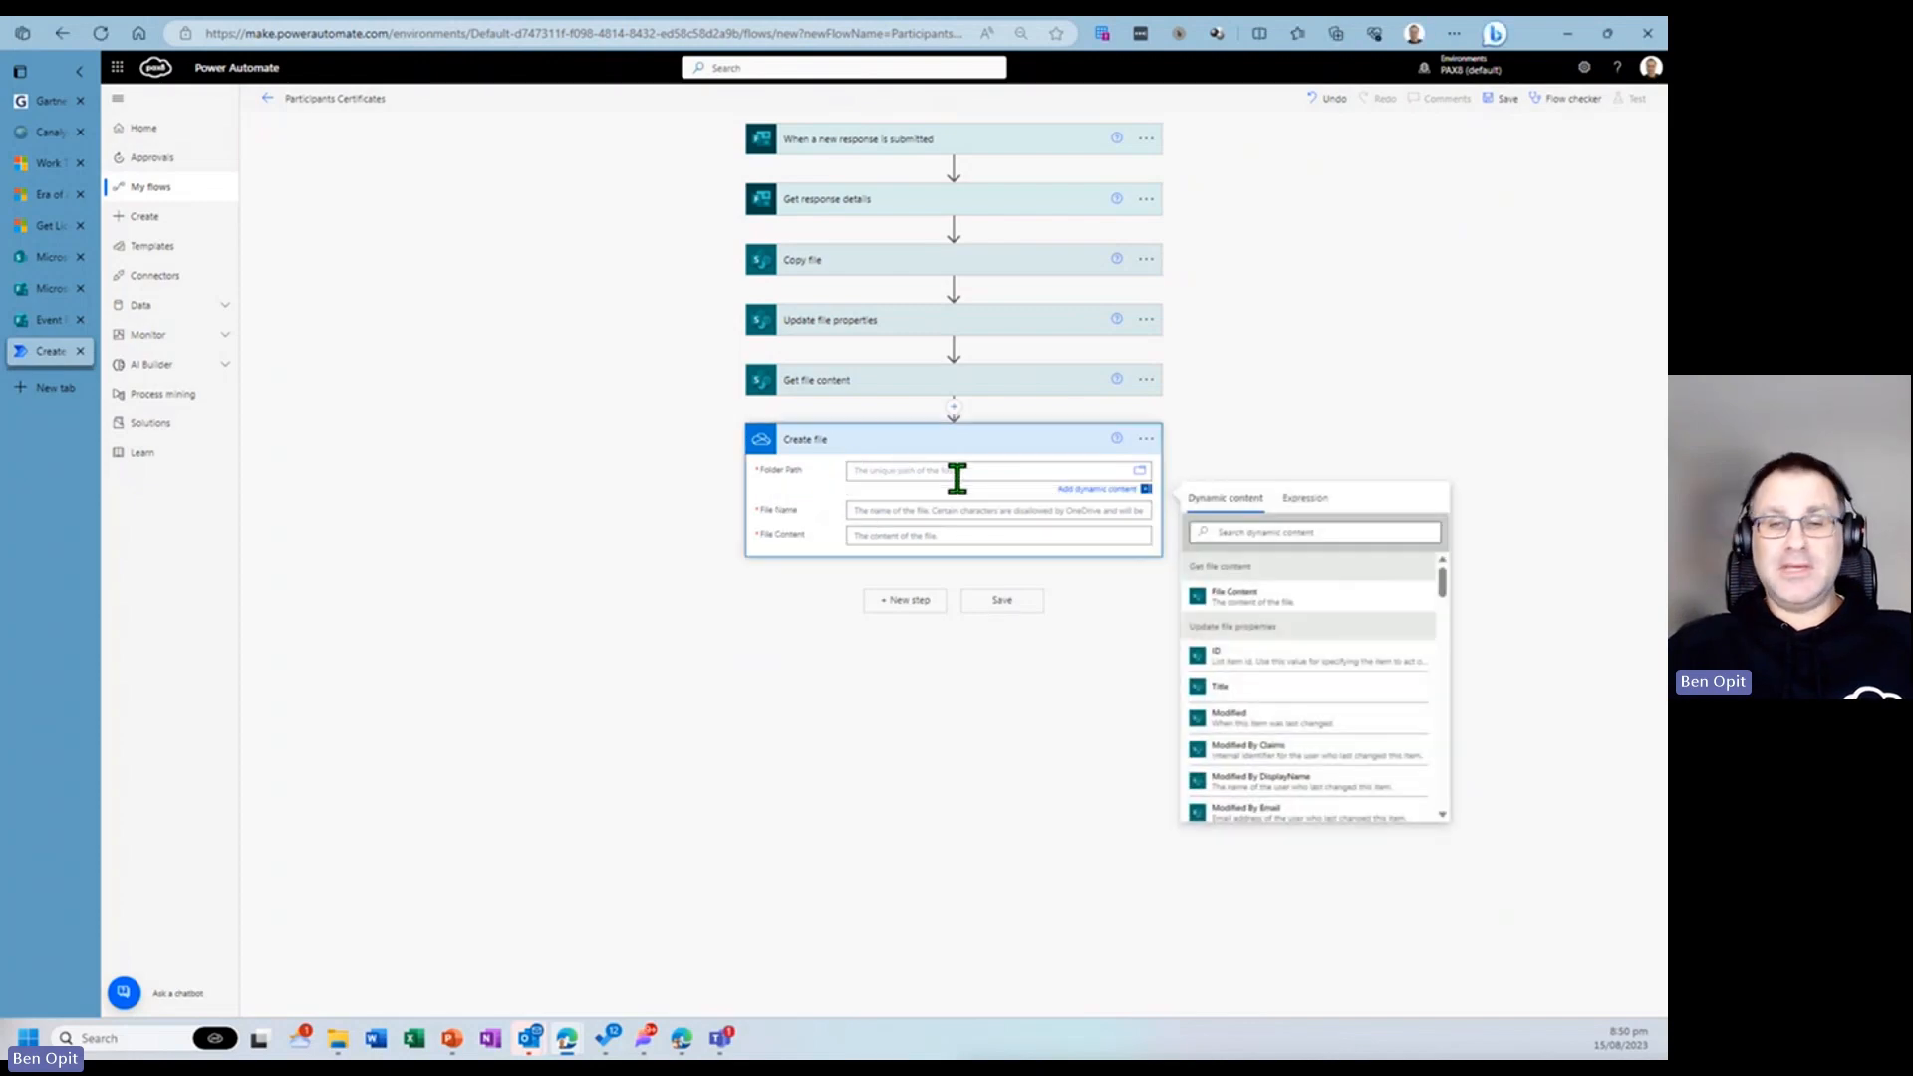
type("/")
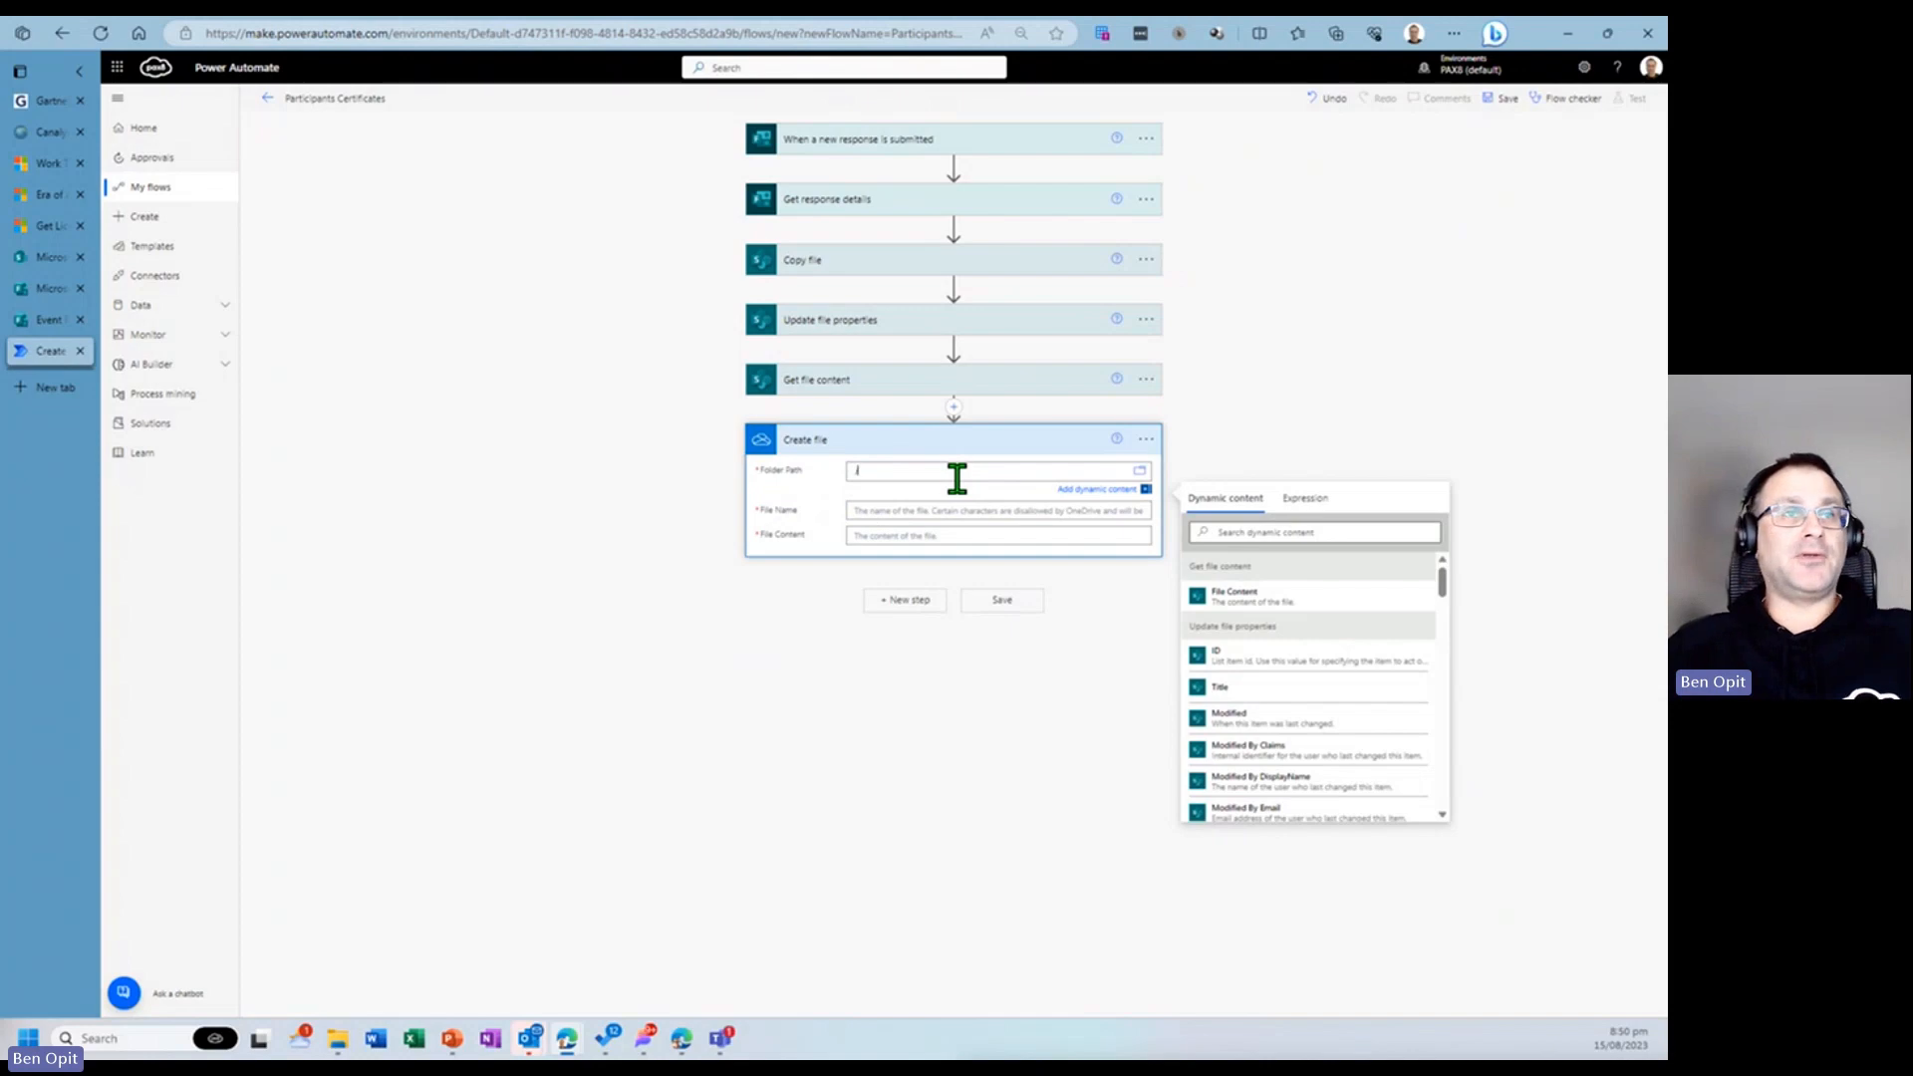
key("BackSpace")
left_click(1121, 547)
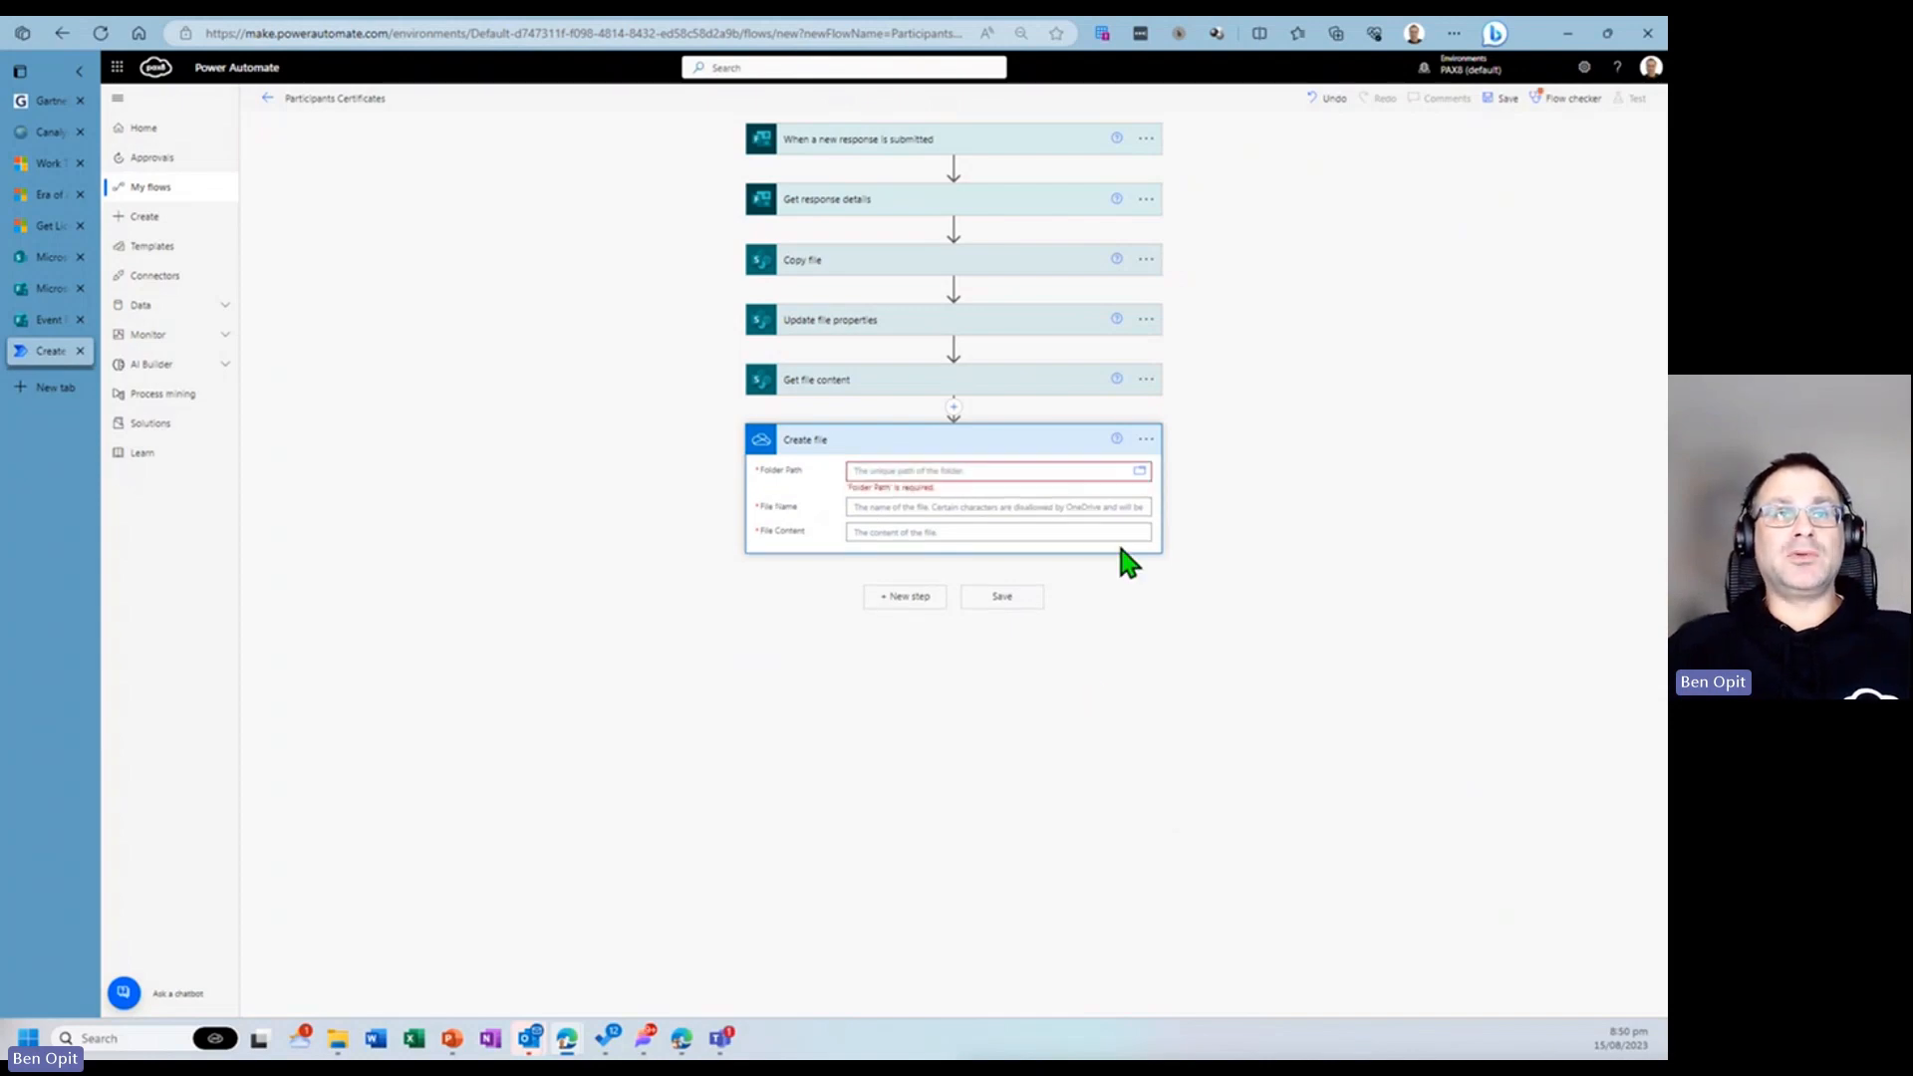
left_click(1139, 471)
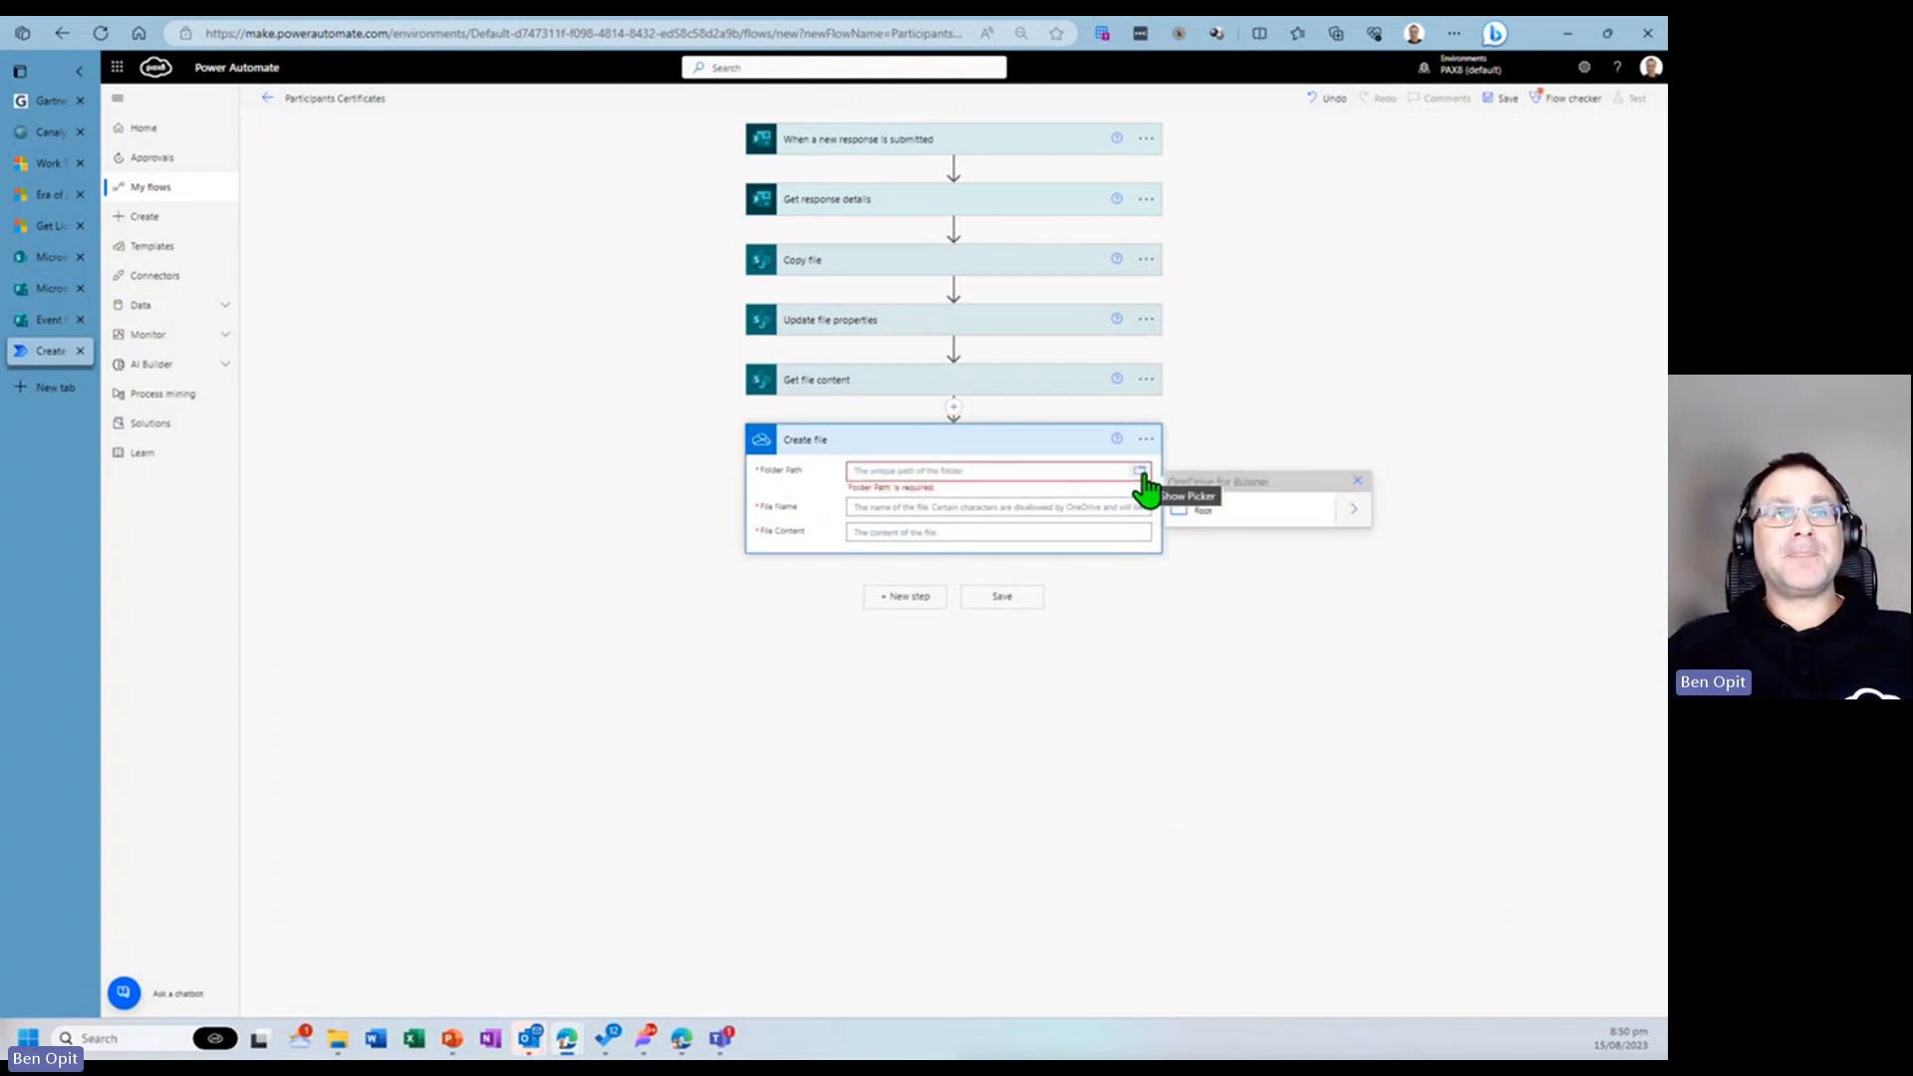
left_click(1203, 511)
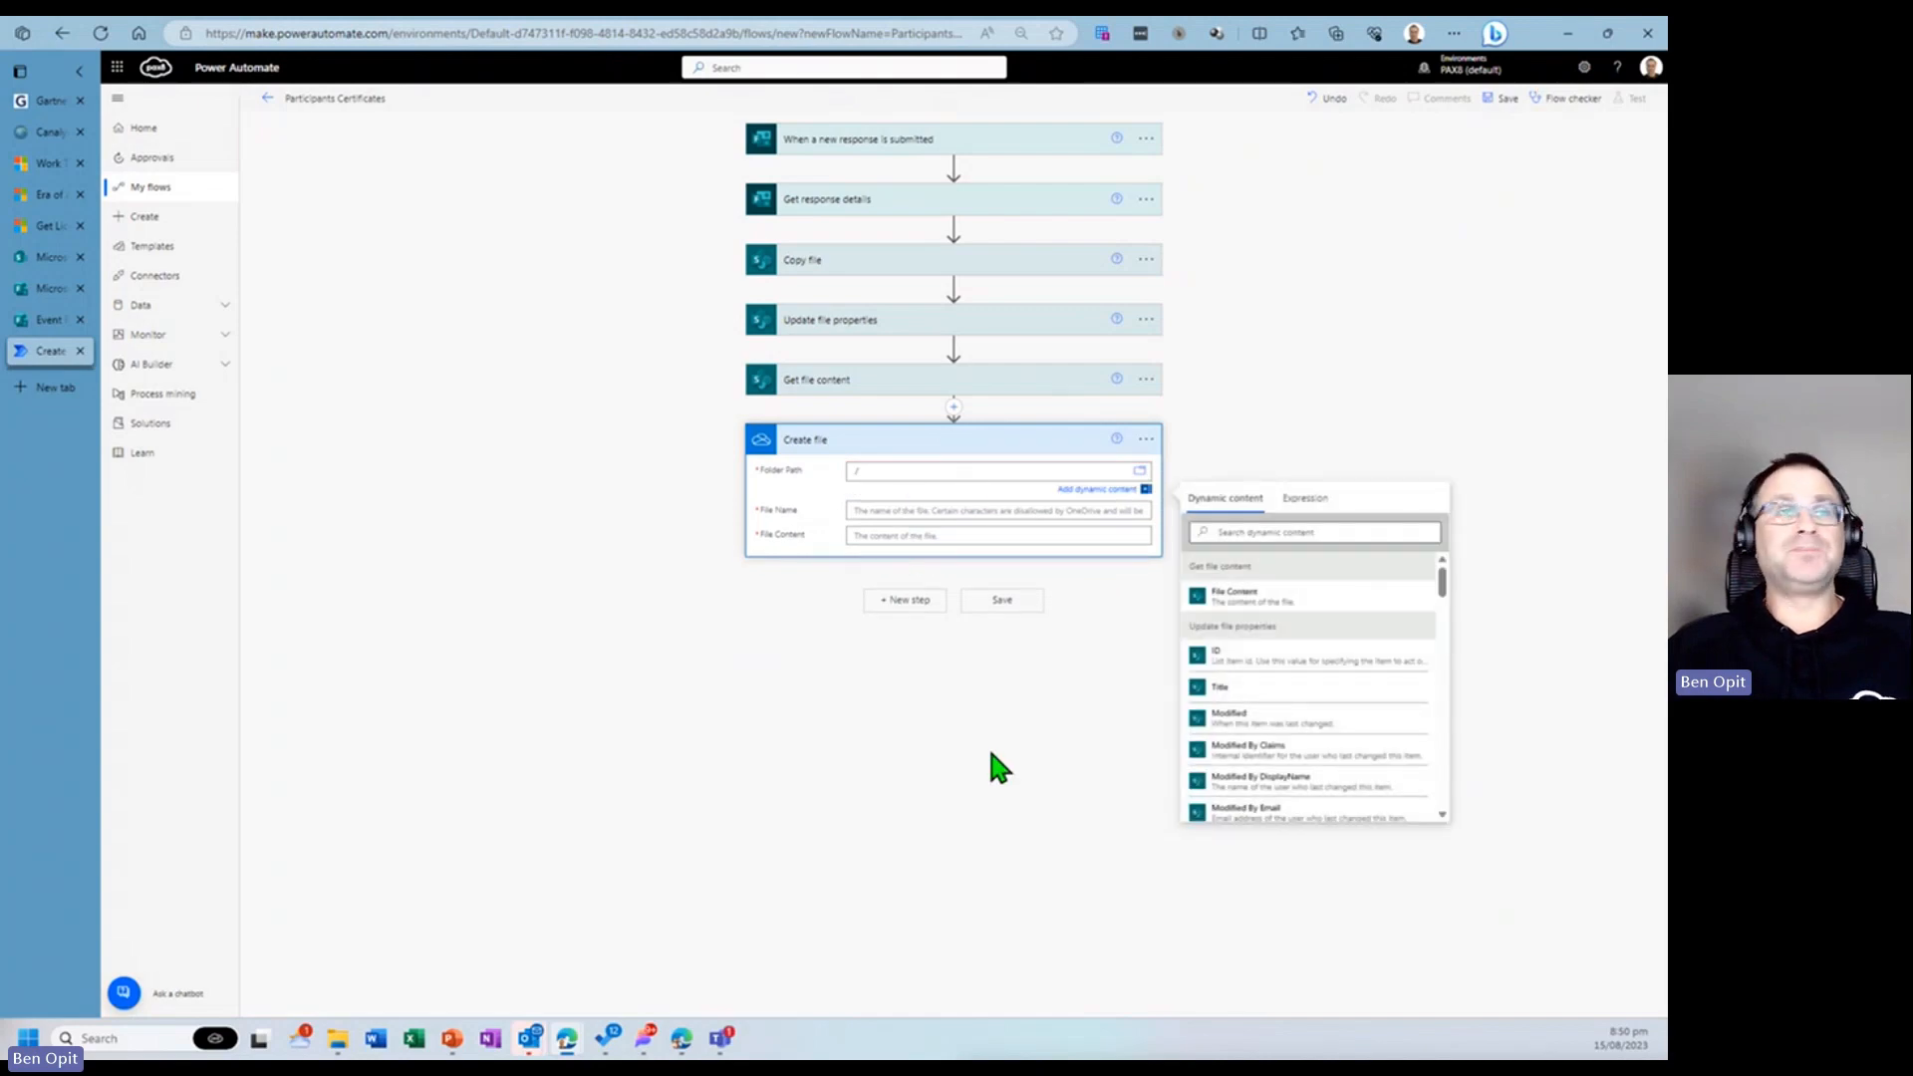
- Fill the file name with the form response's Full Name followed by Course name dynamic content
left_click(901, 510)
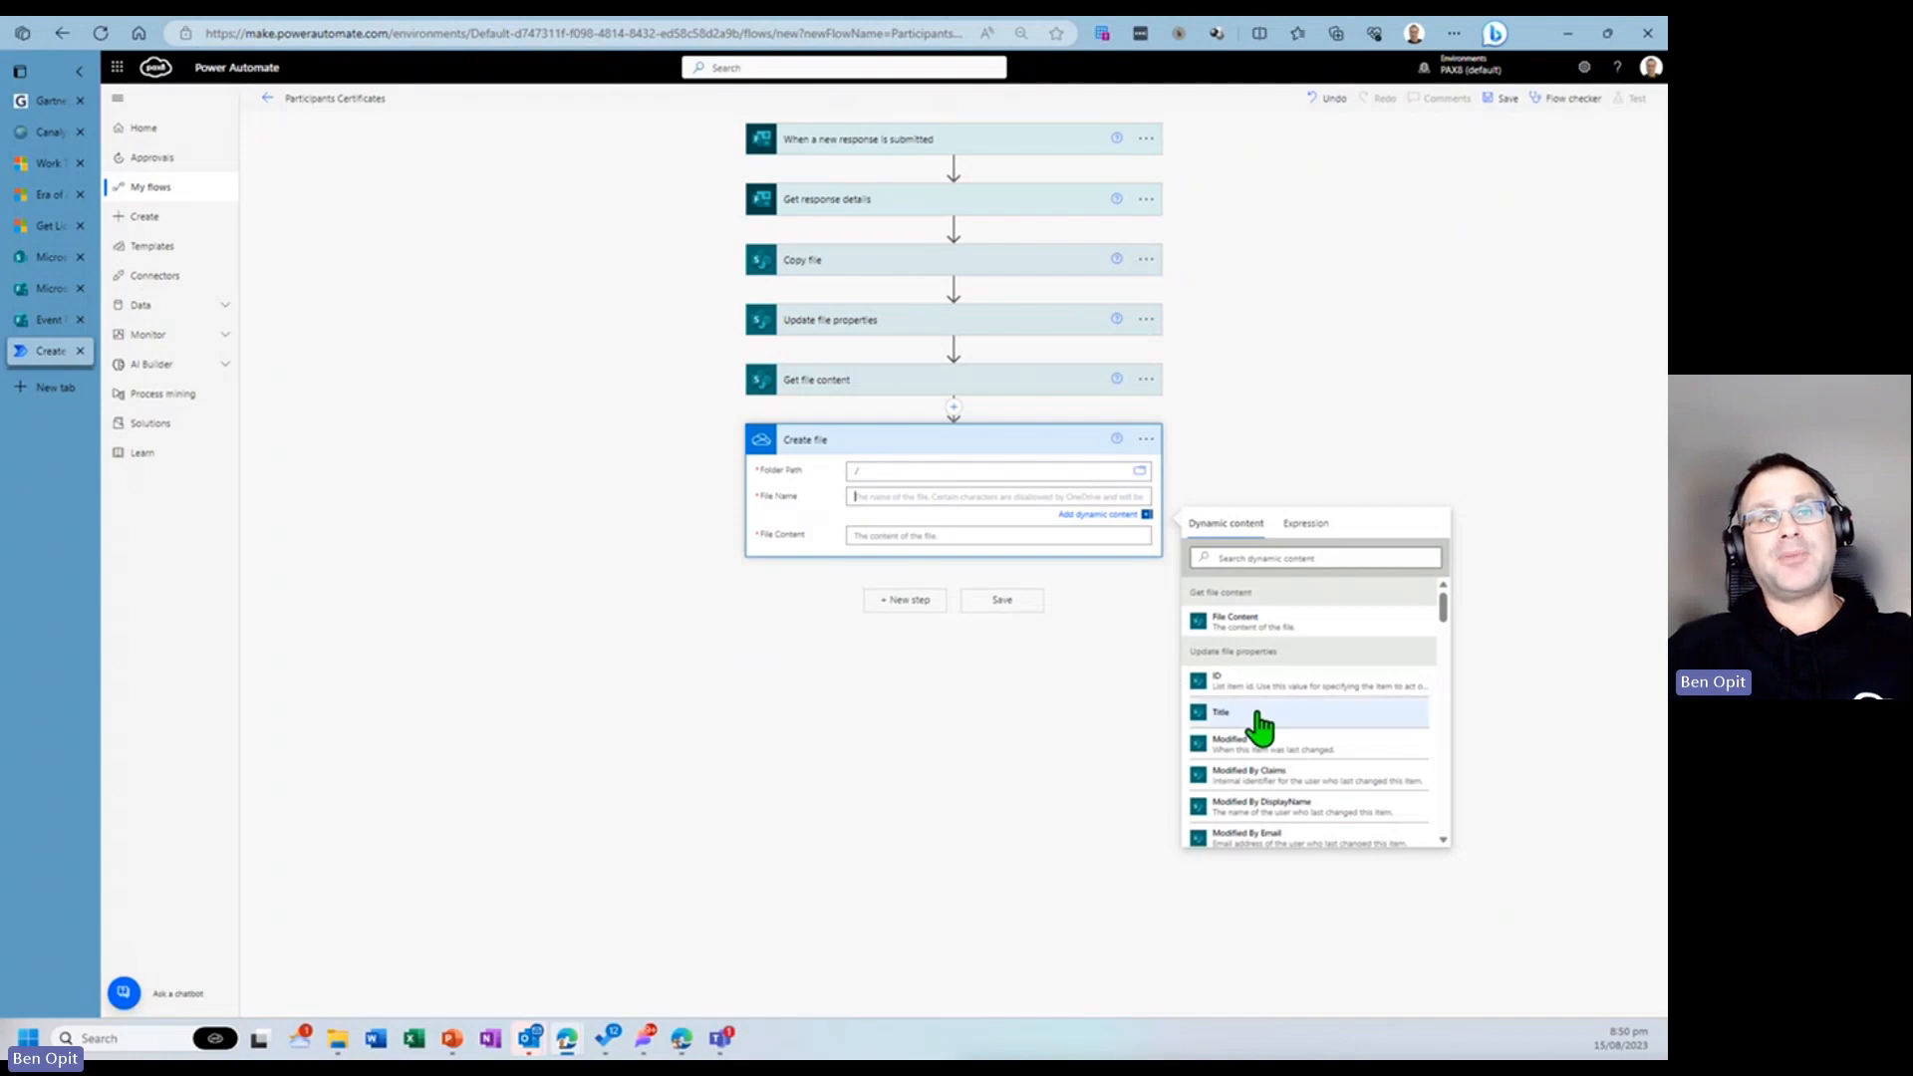
scroll(1260, 725, "down", 10)
scroll(1300, 725, "down", 10)
scroll(1305, 727, "down", 10)
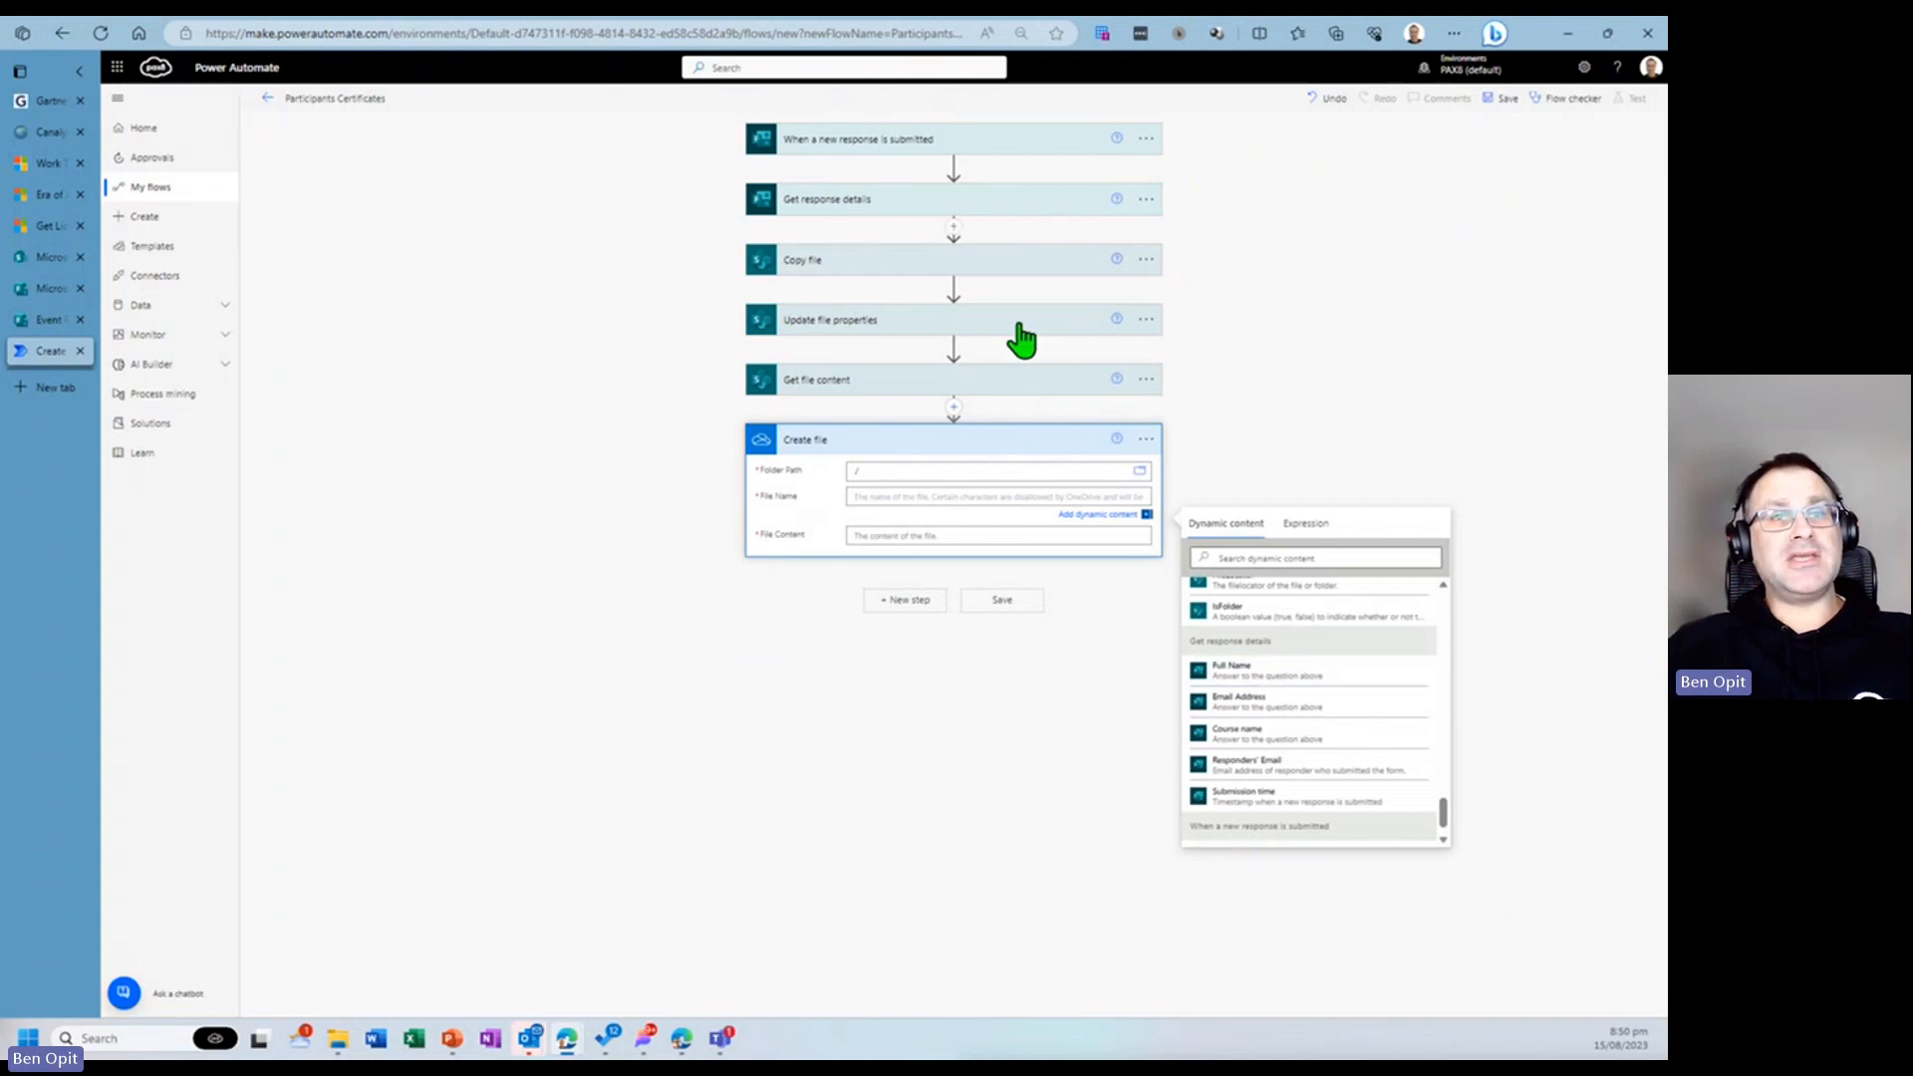
left_click(1246, 672)
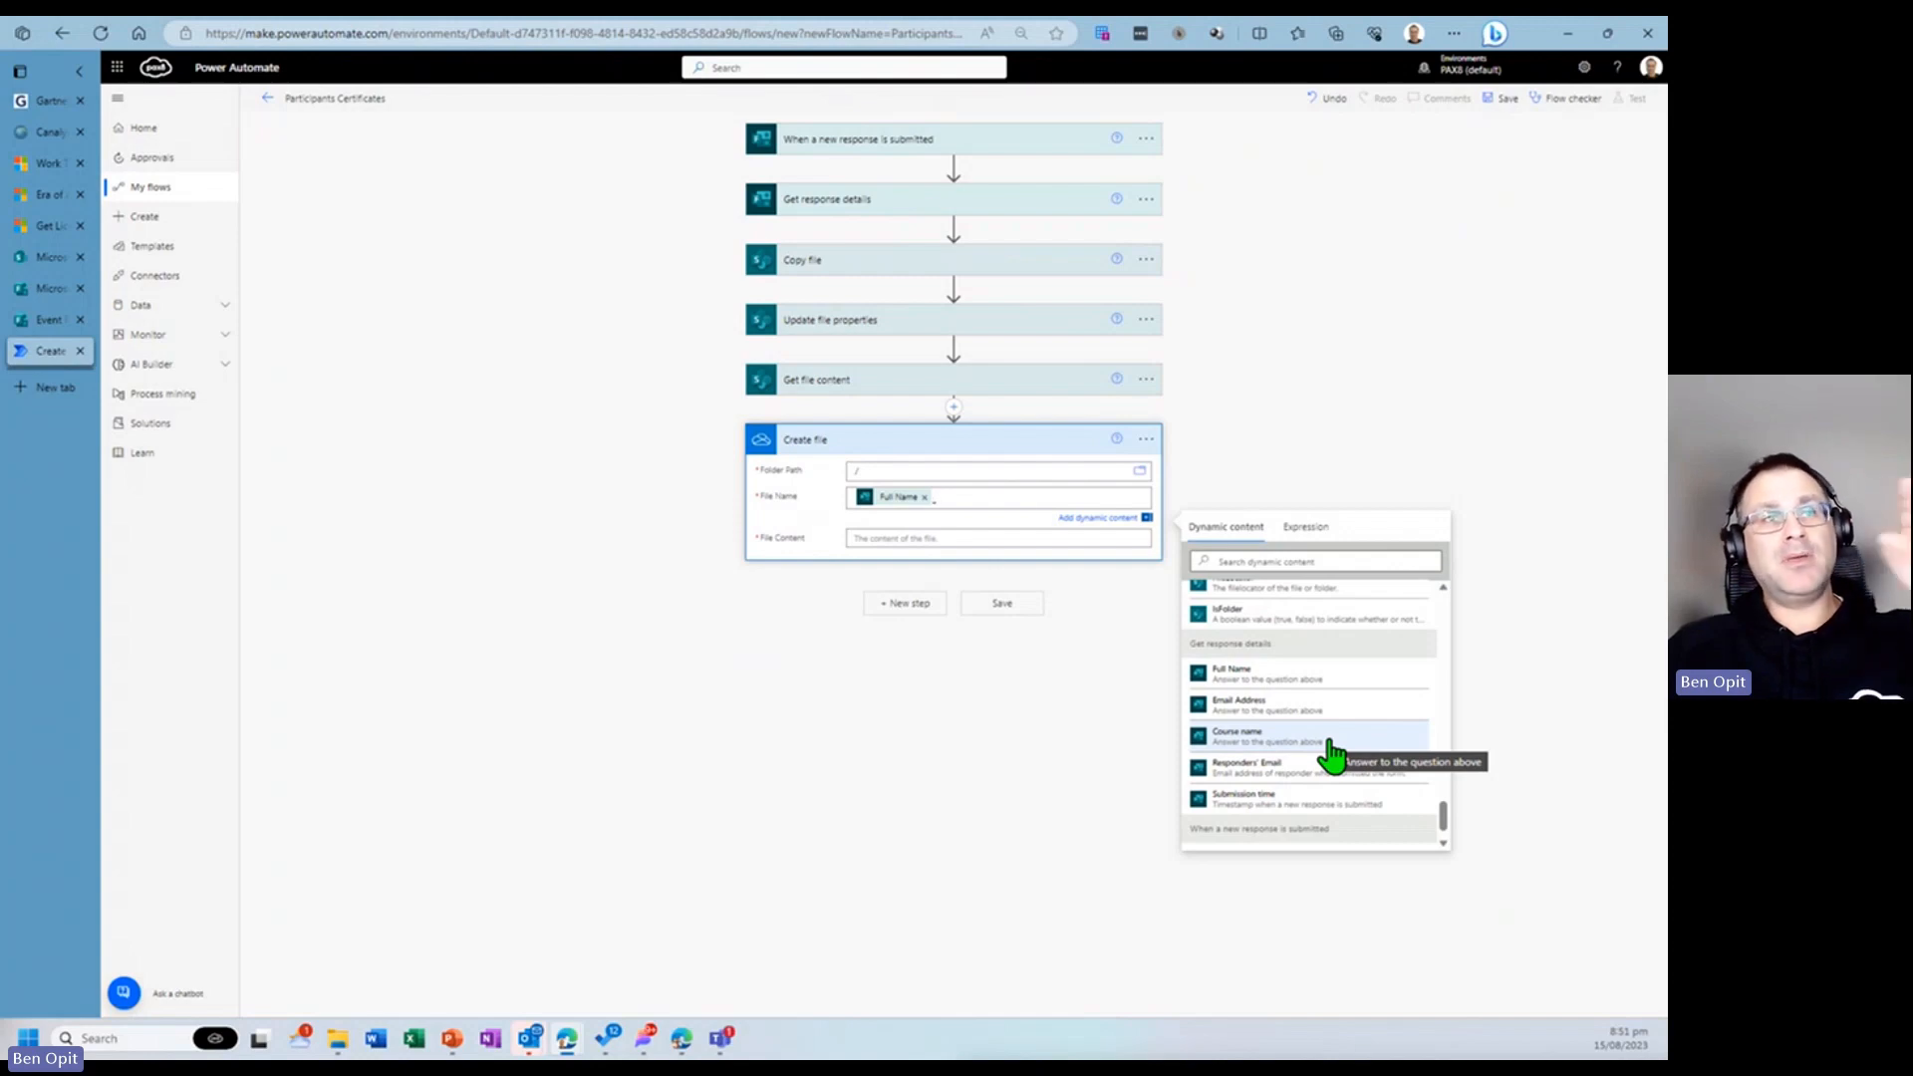
left_click(1331, 755)
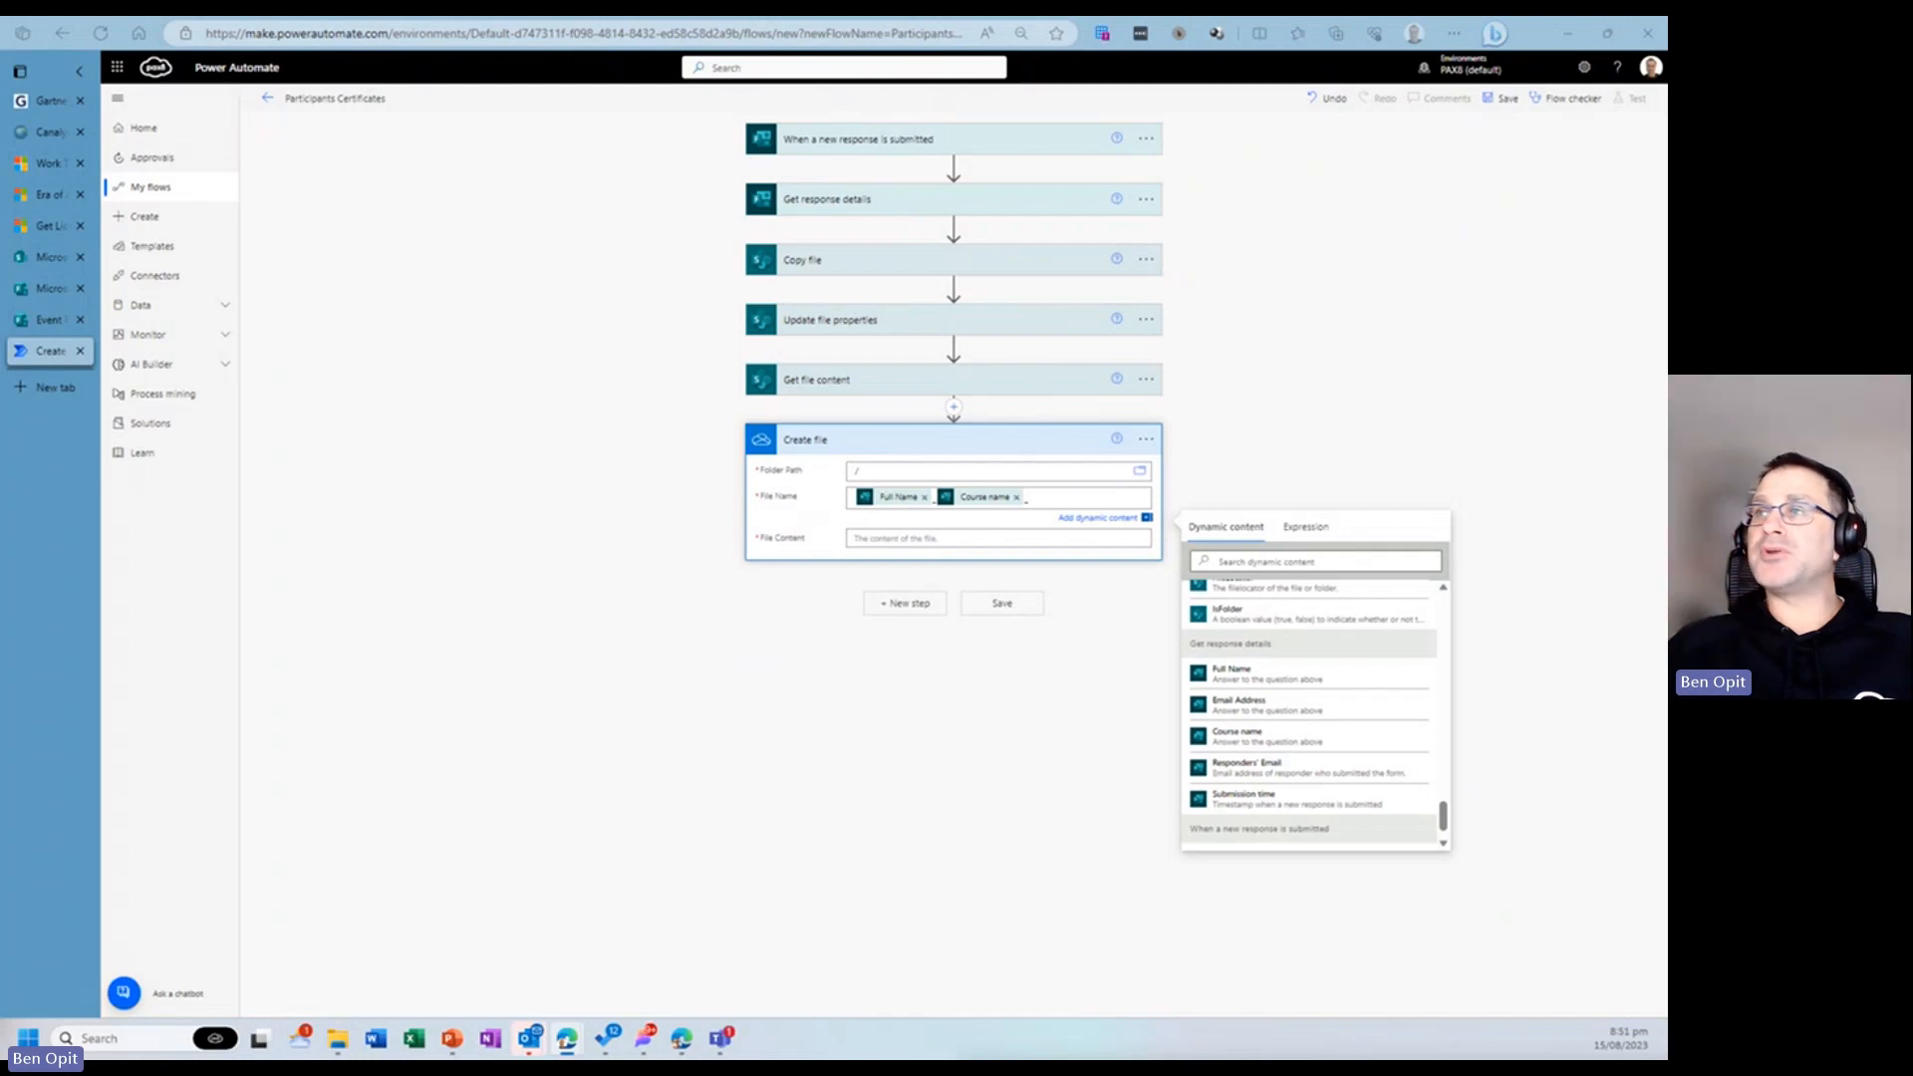
- Append the utcNow('d') expression and .docx to the Create file name, and set its file content to Get file content's File Content
left_click(1052, 495)
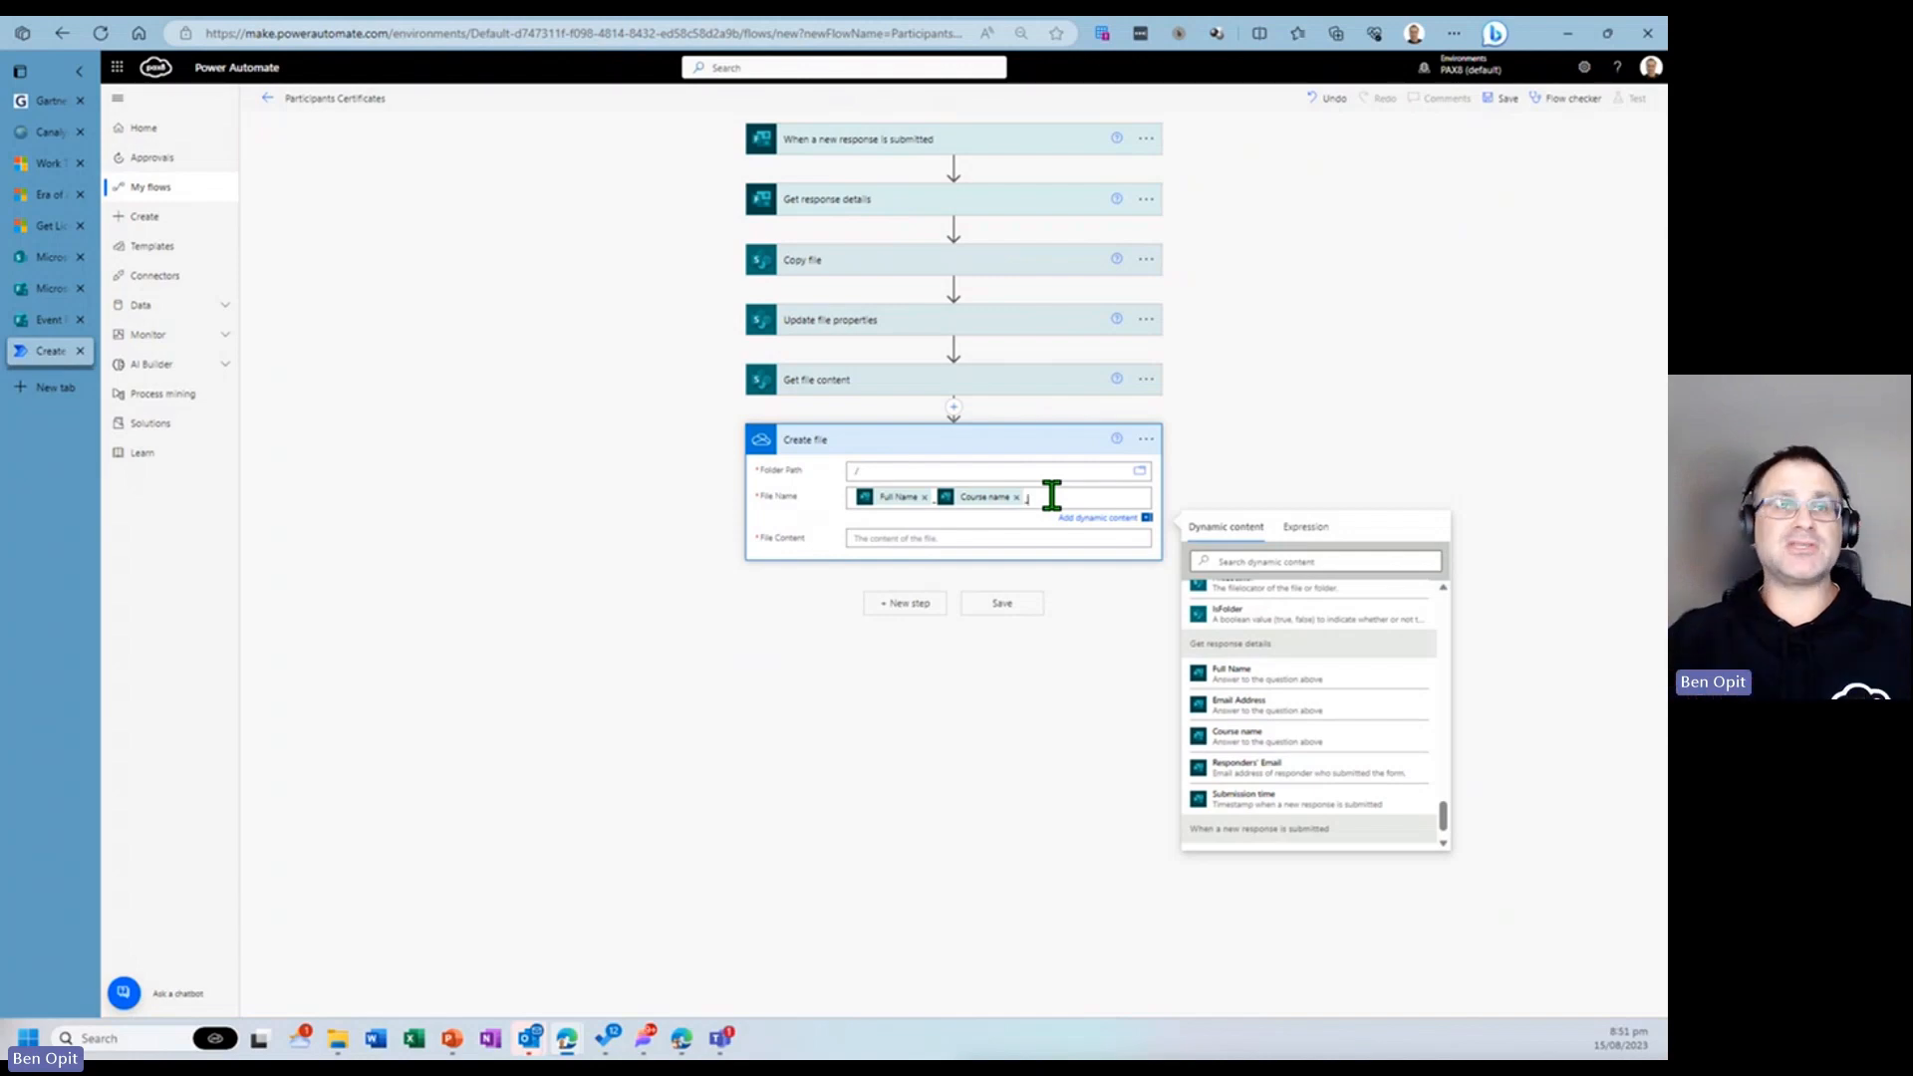
left_click(1307, 528)
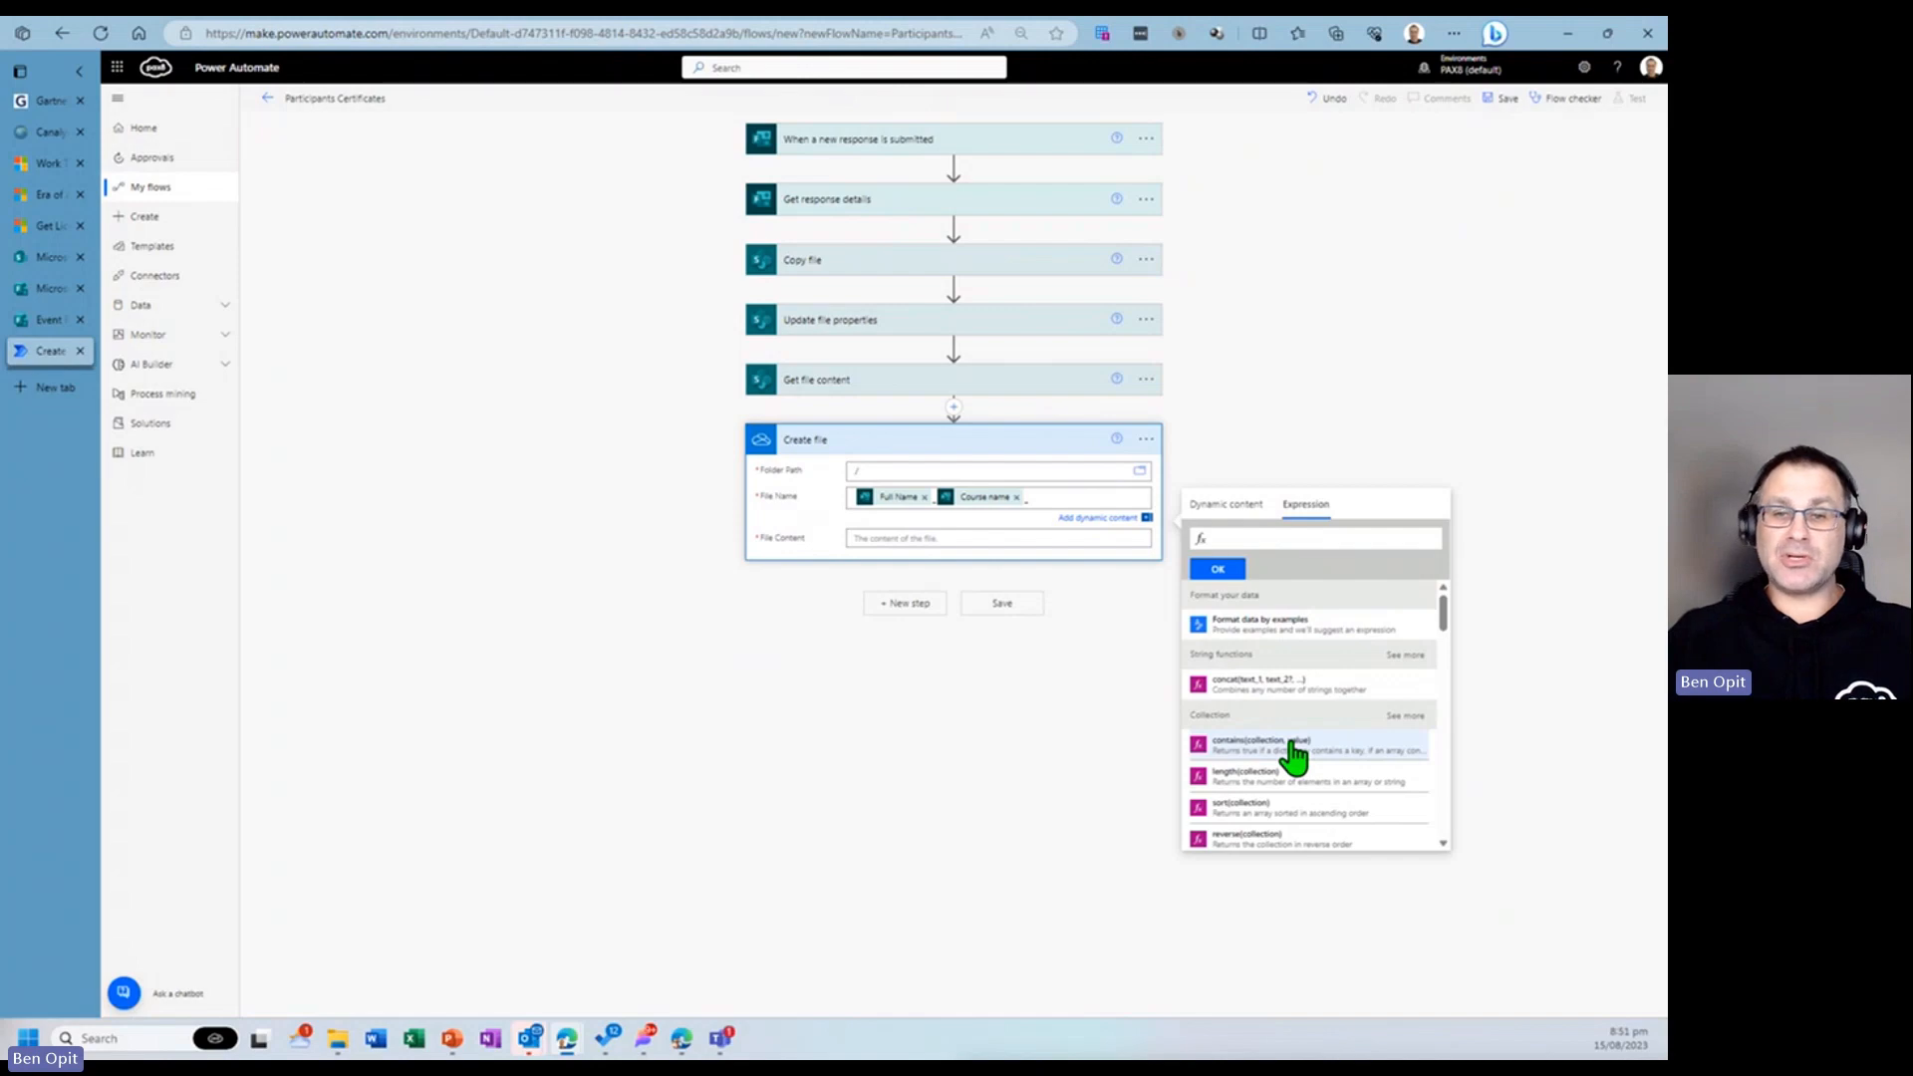
scroll(1294, 757, "down", 5)
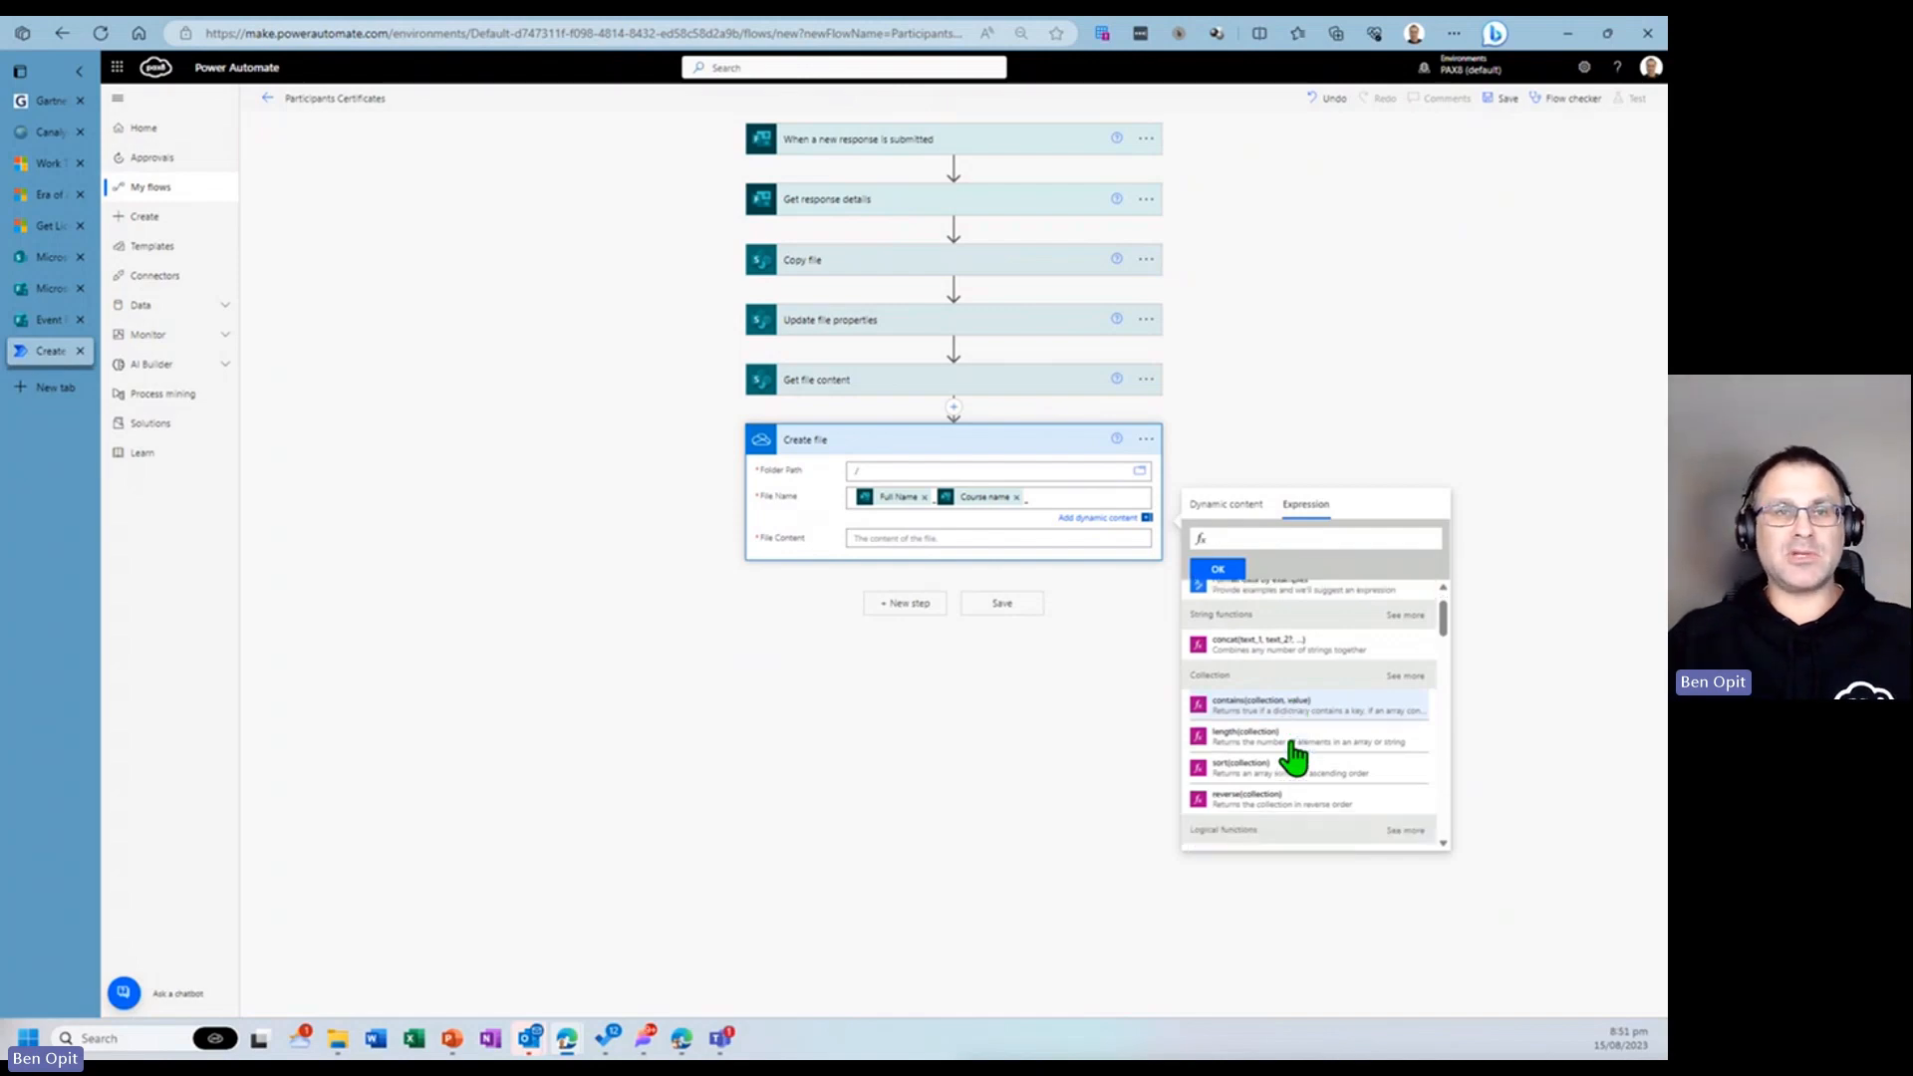
scroll(1295, 757, "down", 5)
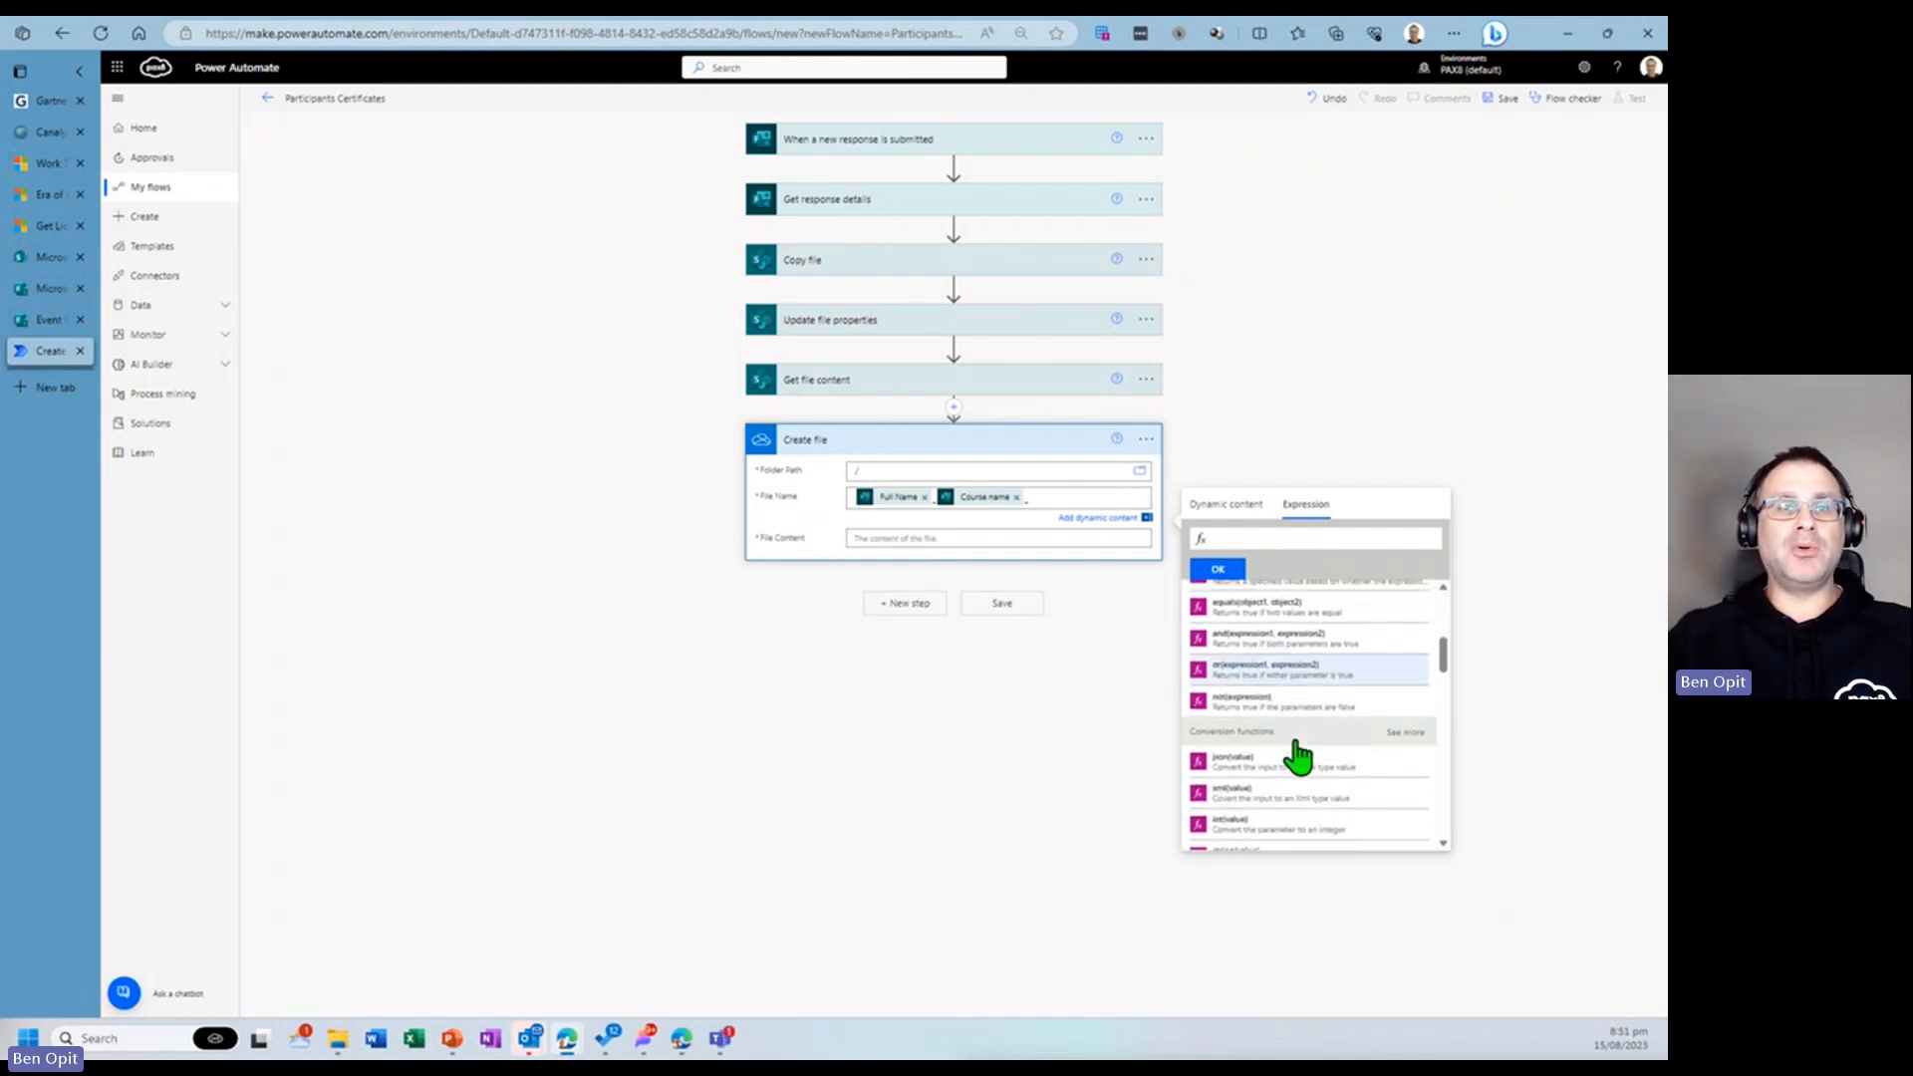
scroll(1295, 757, "down", 3)
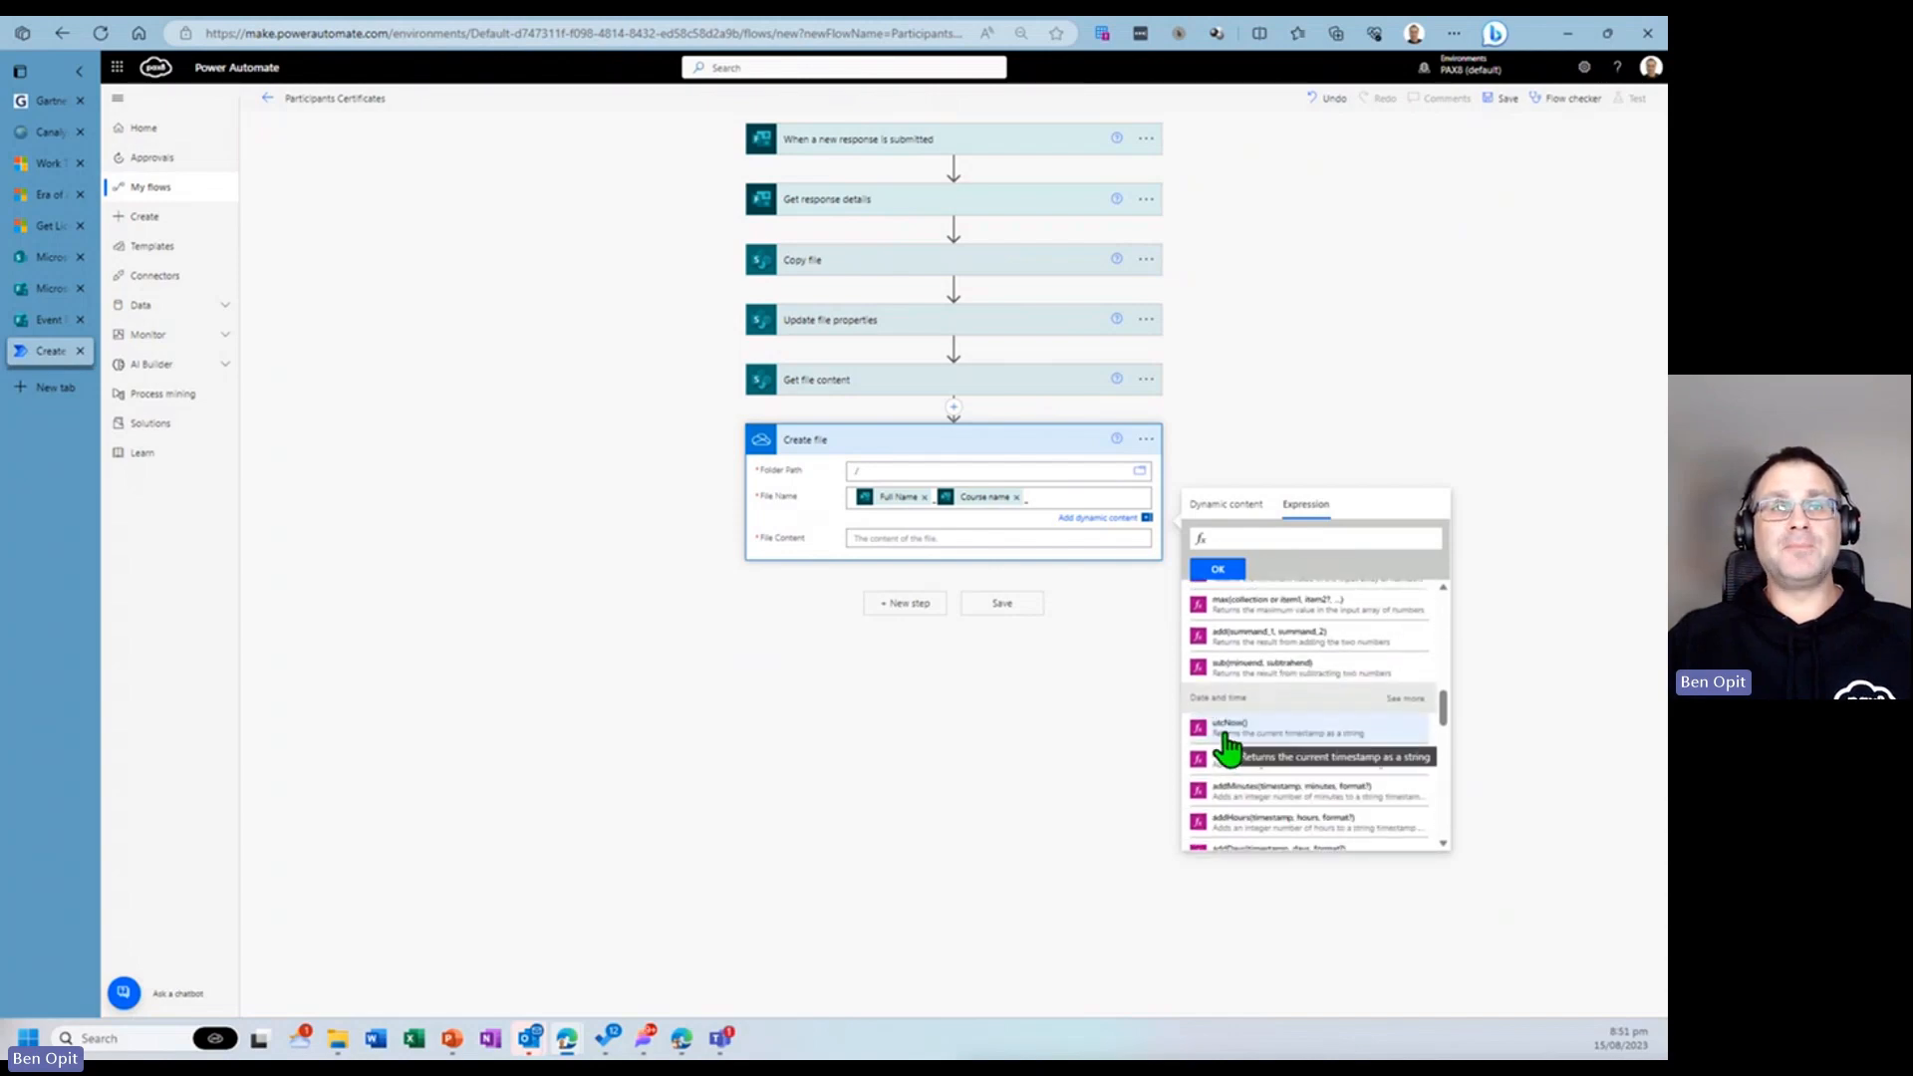
left_click(1227, 737)
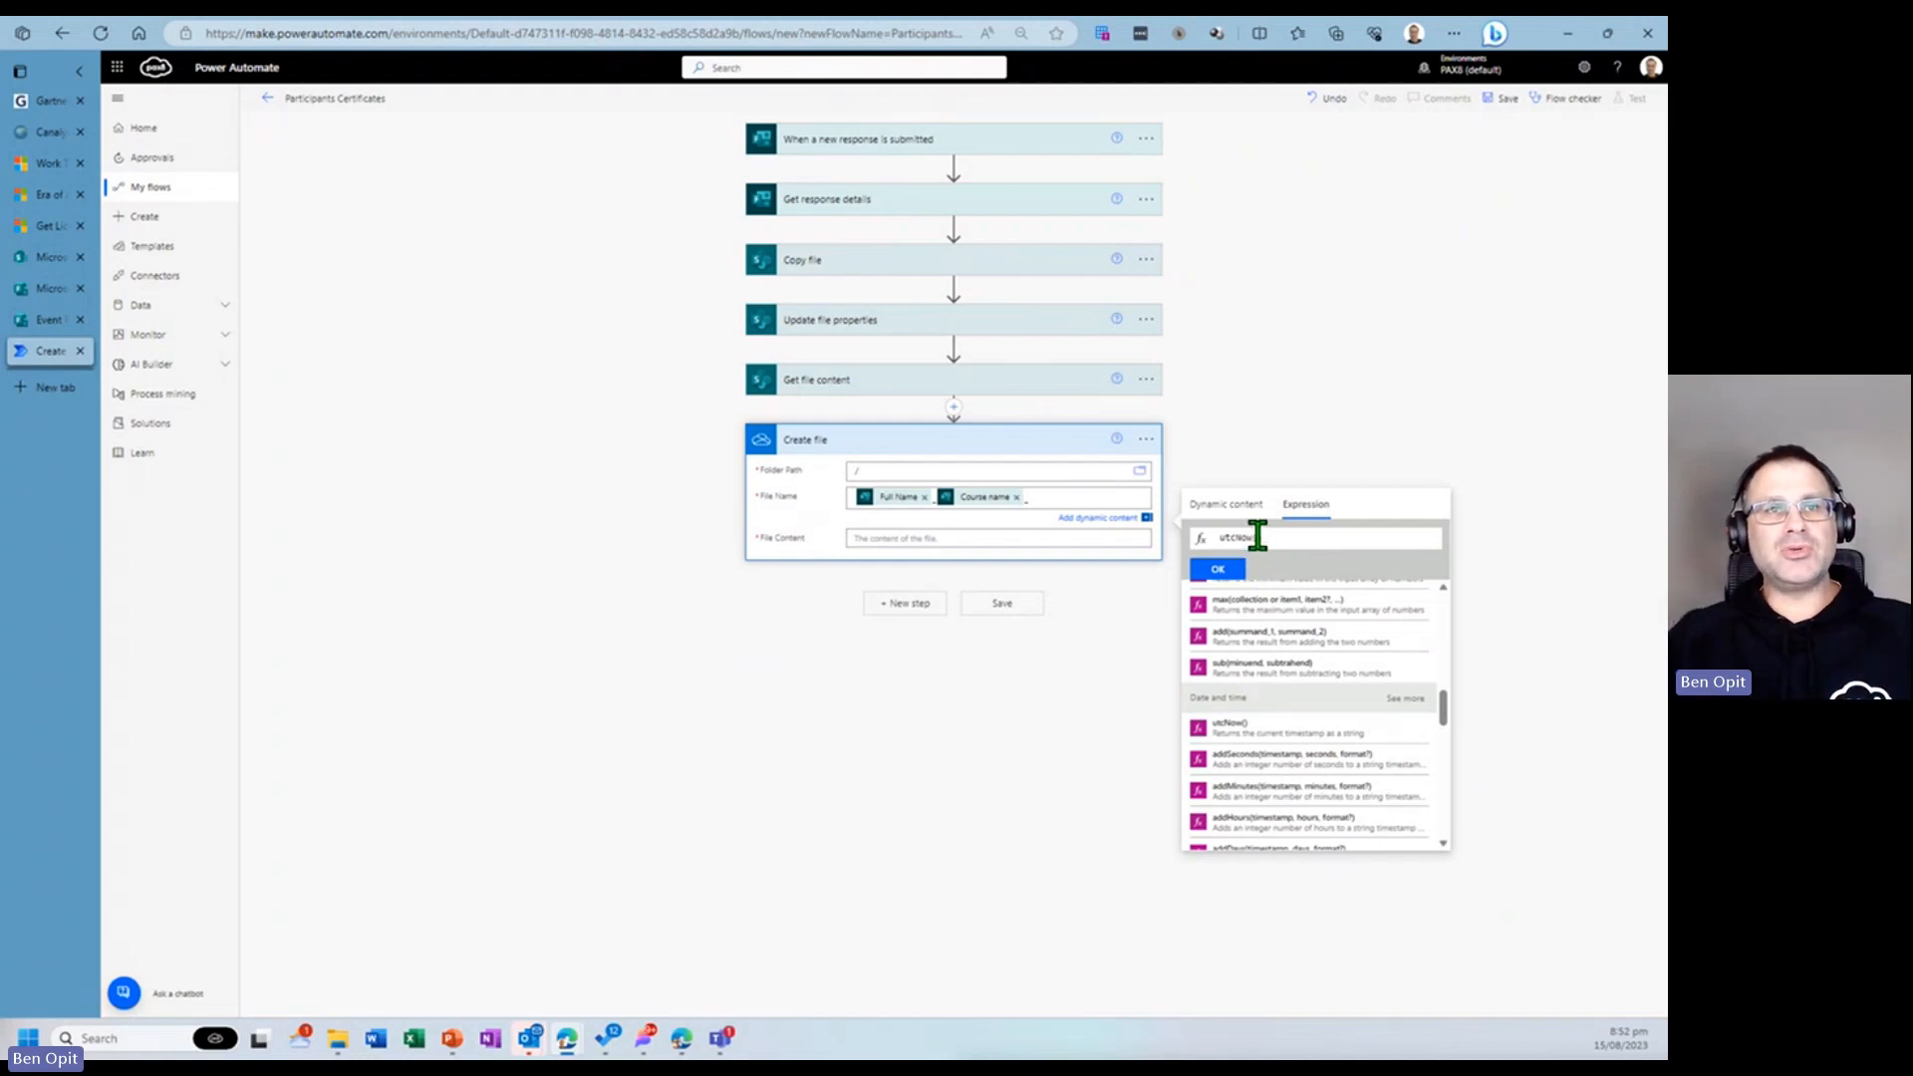
type("('")
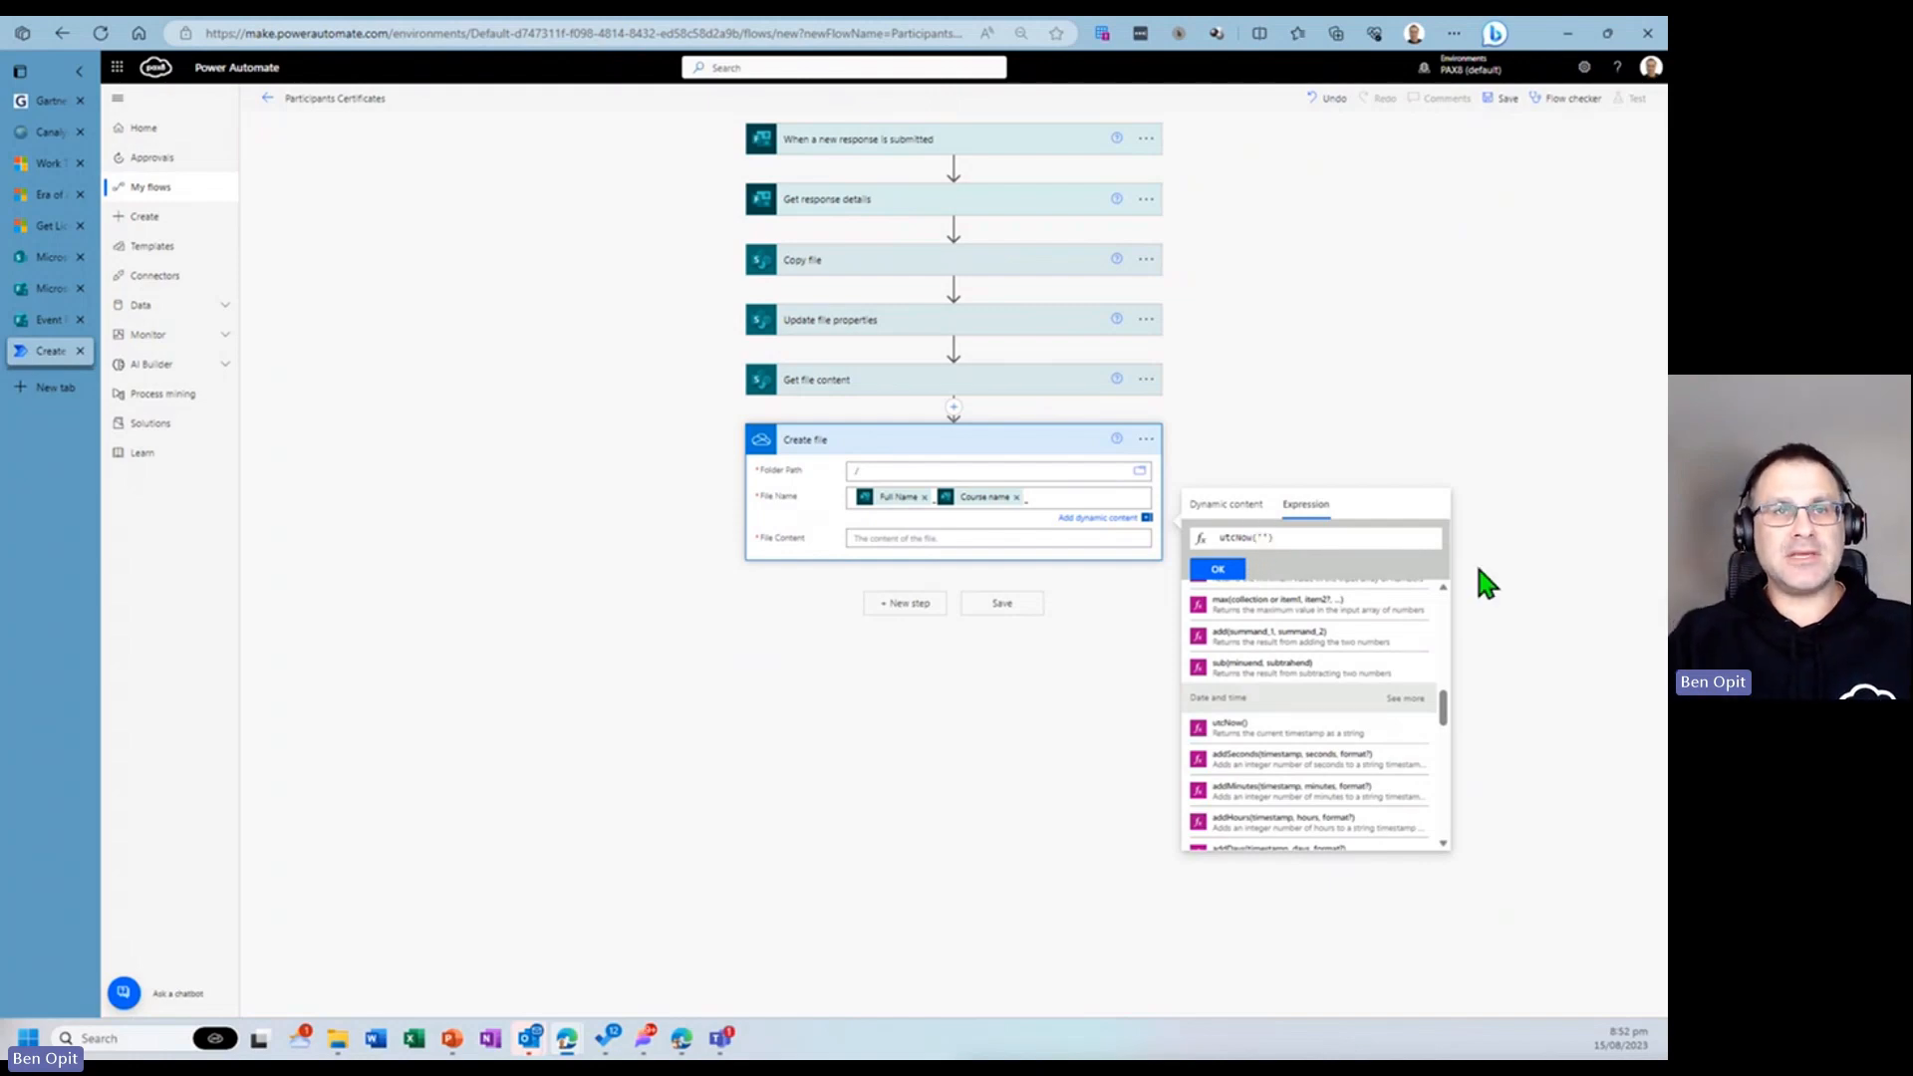
type("d")
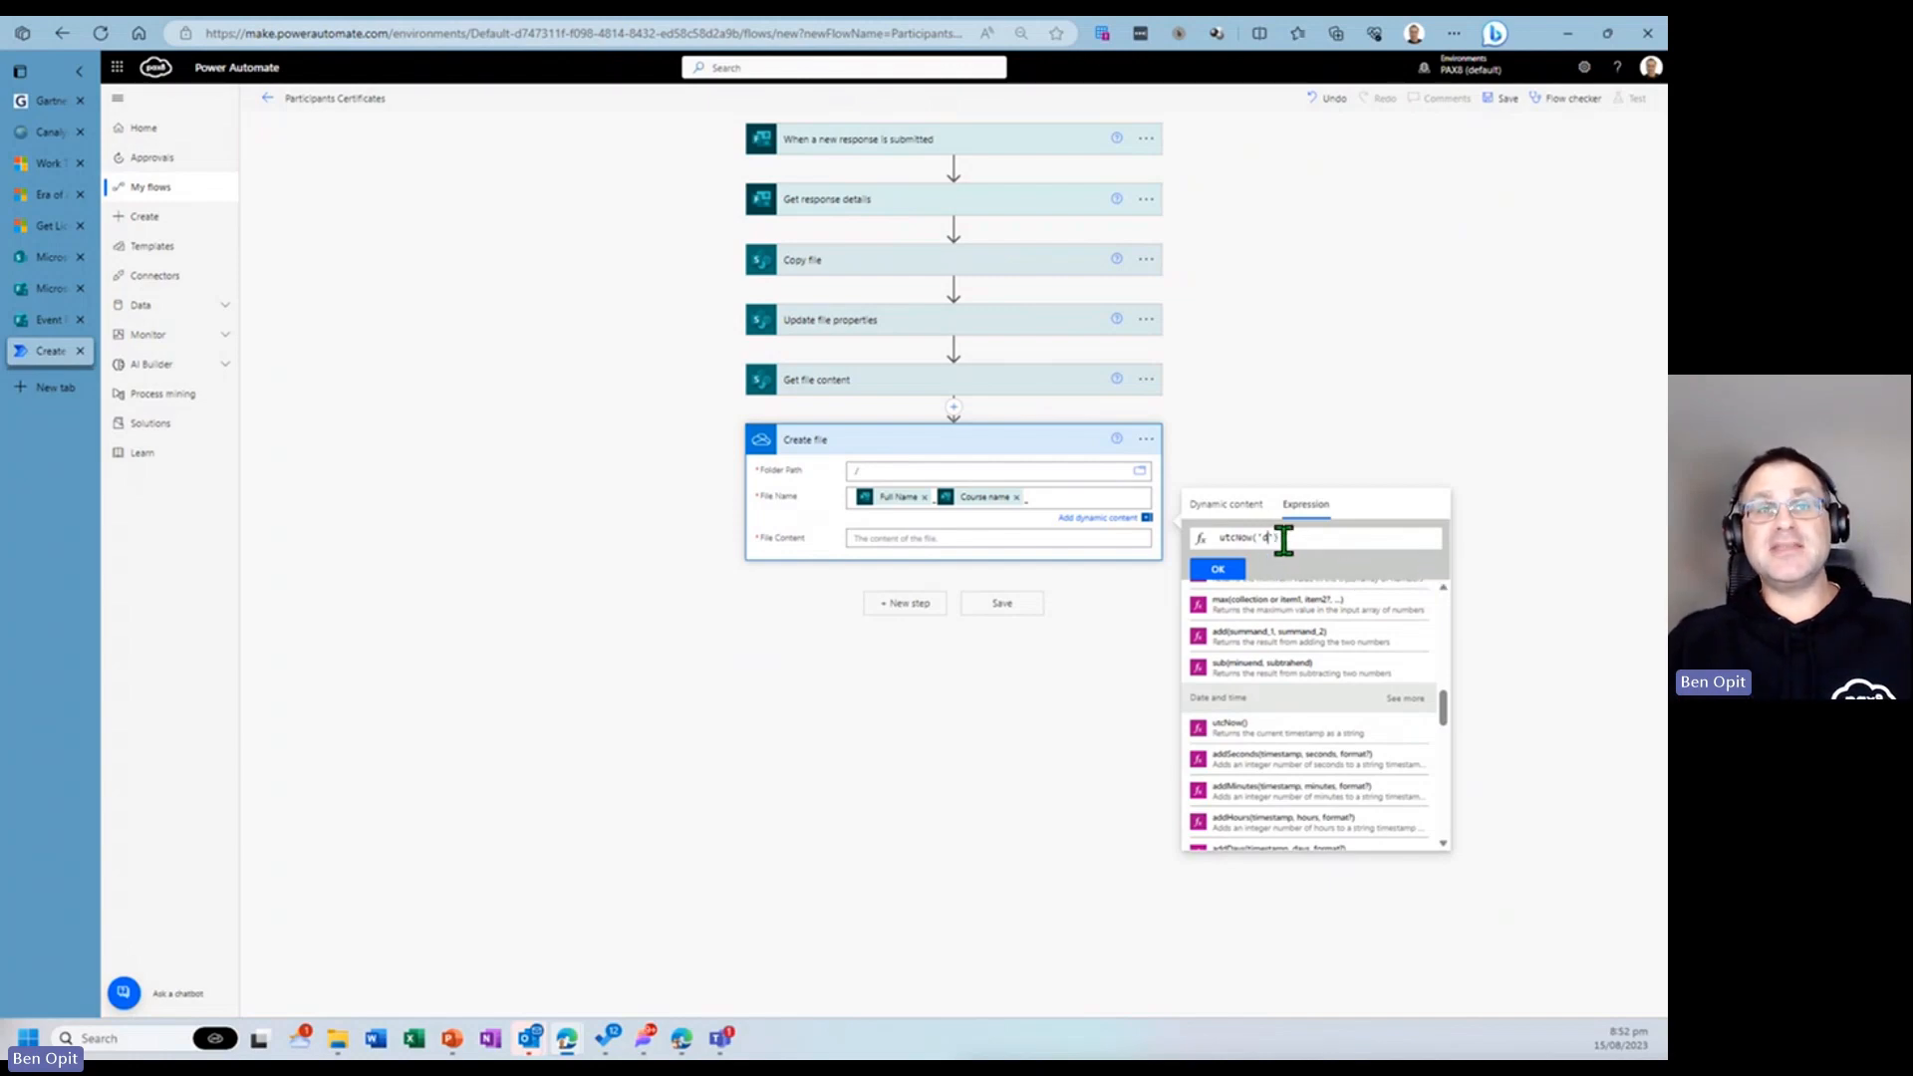
left_click(1217, 568)
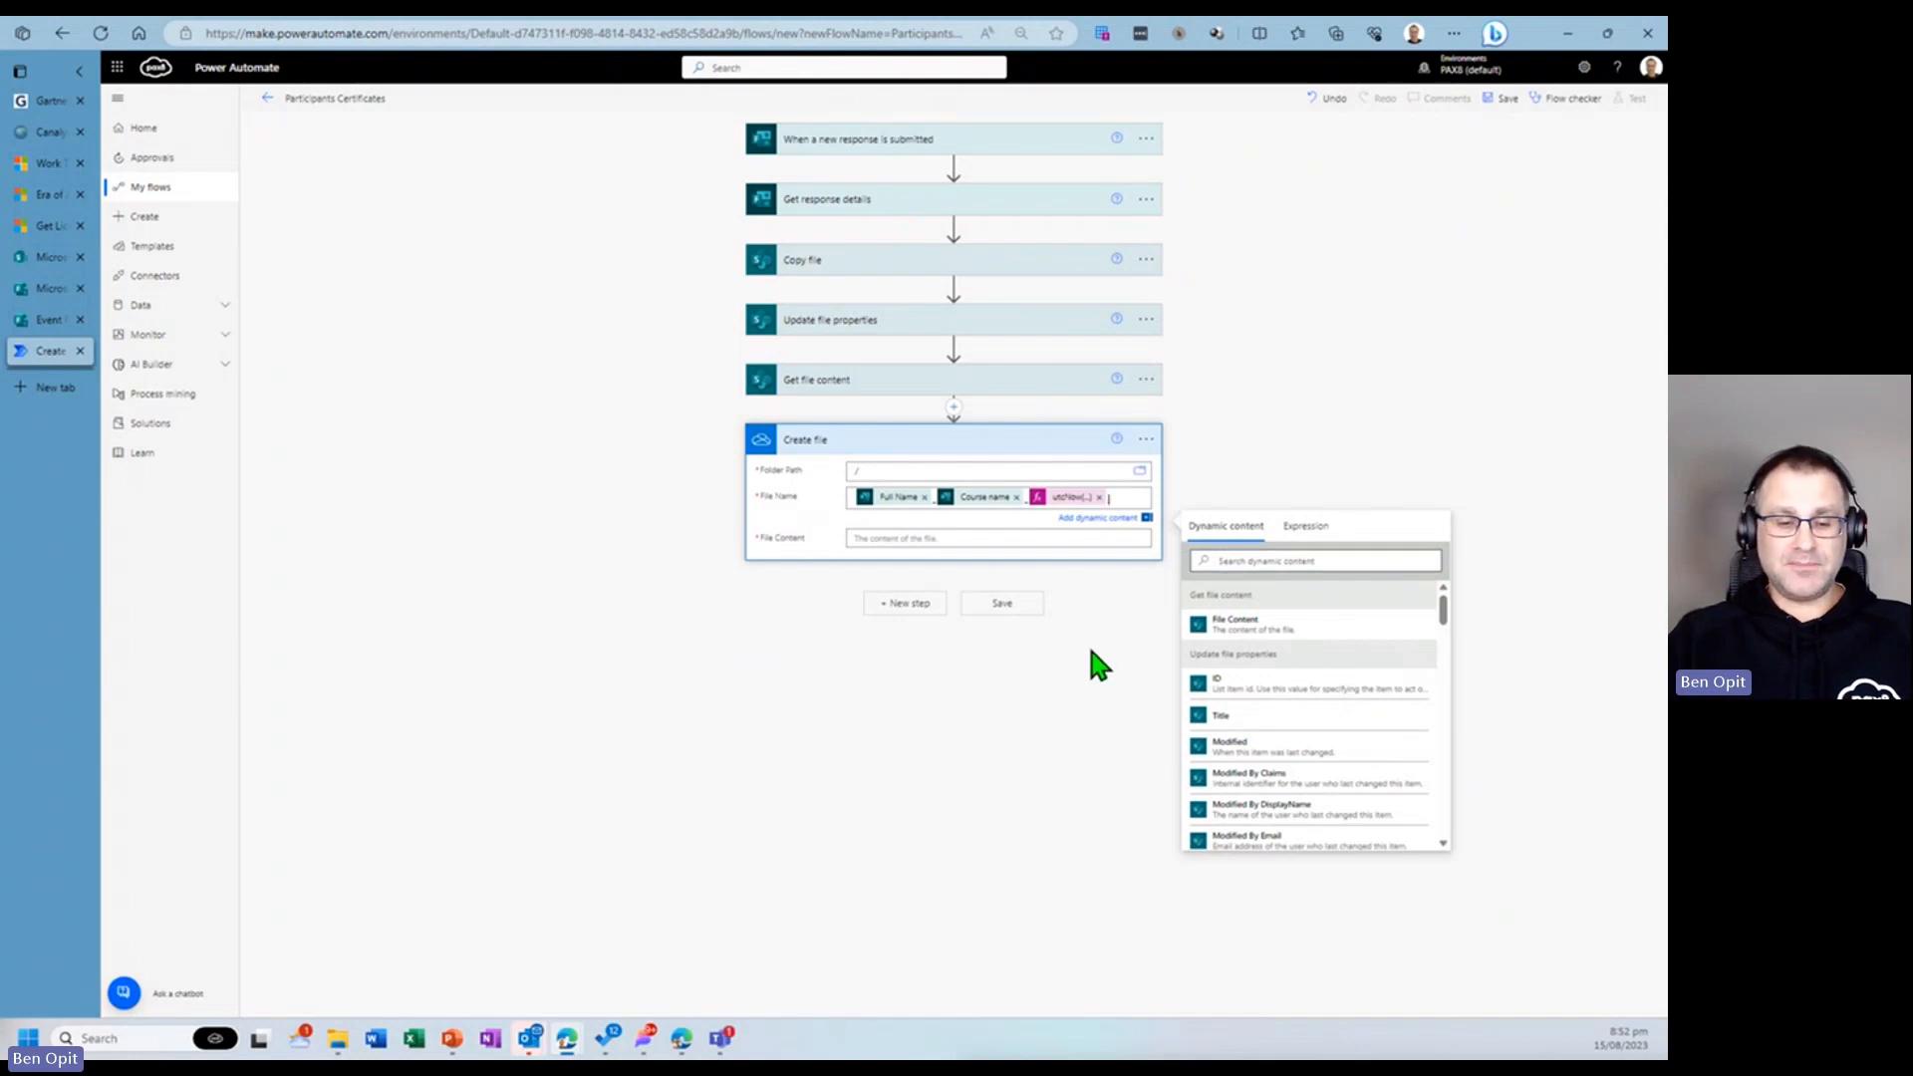
type(".docx")
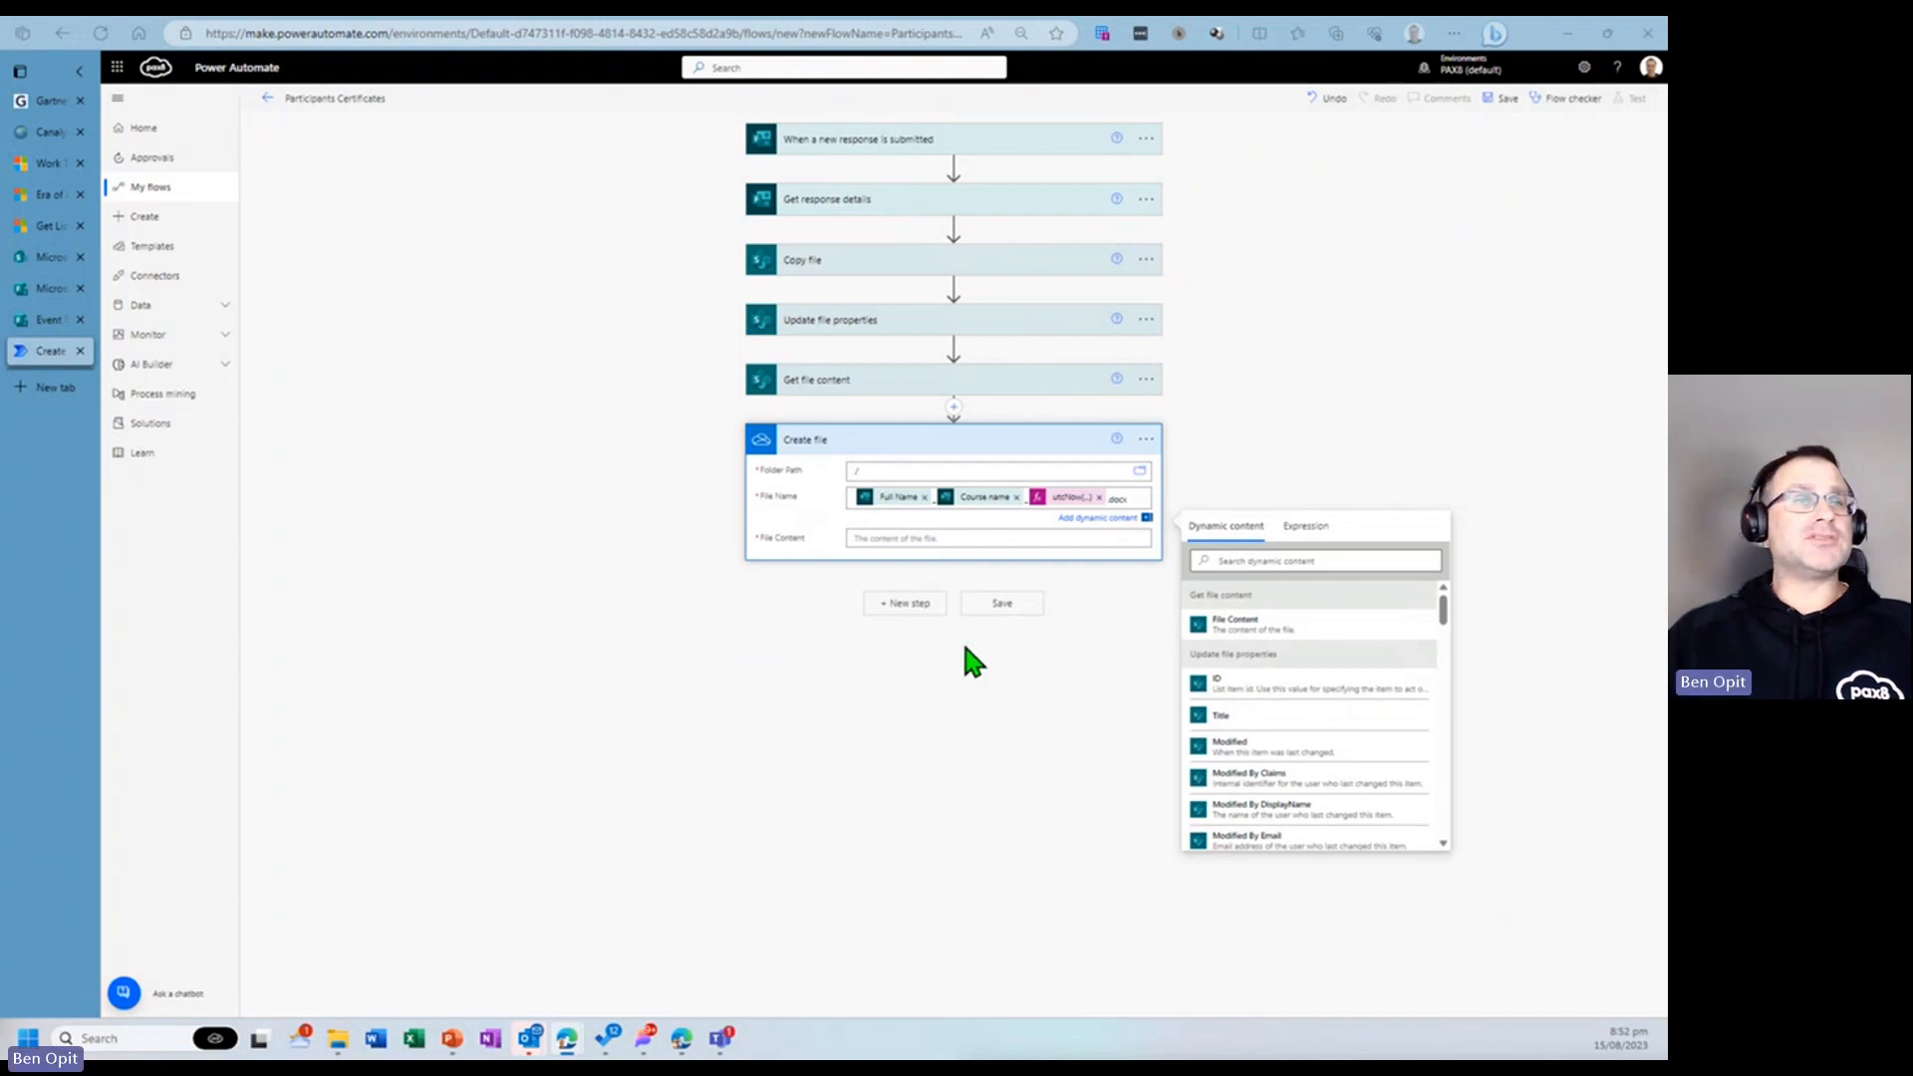
left_click(936, 540)
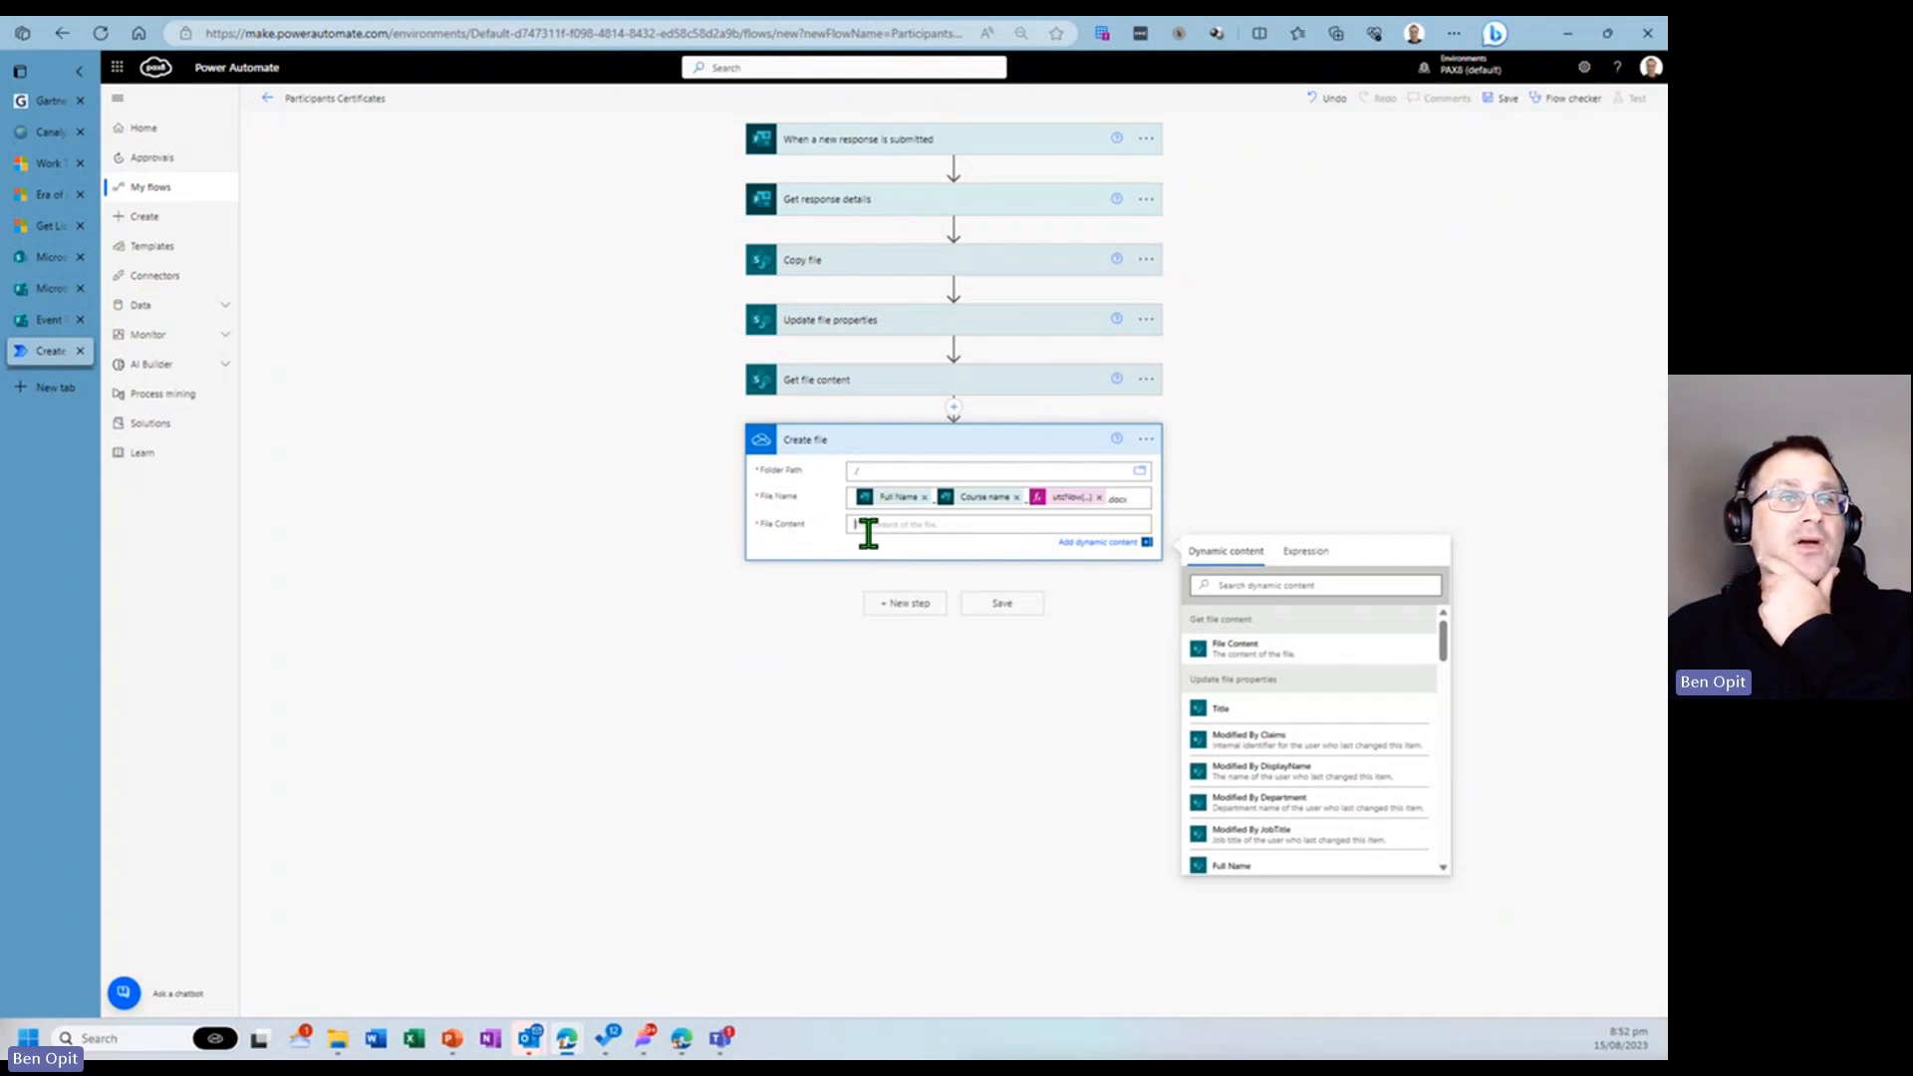
left_click(1235, 657)
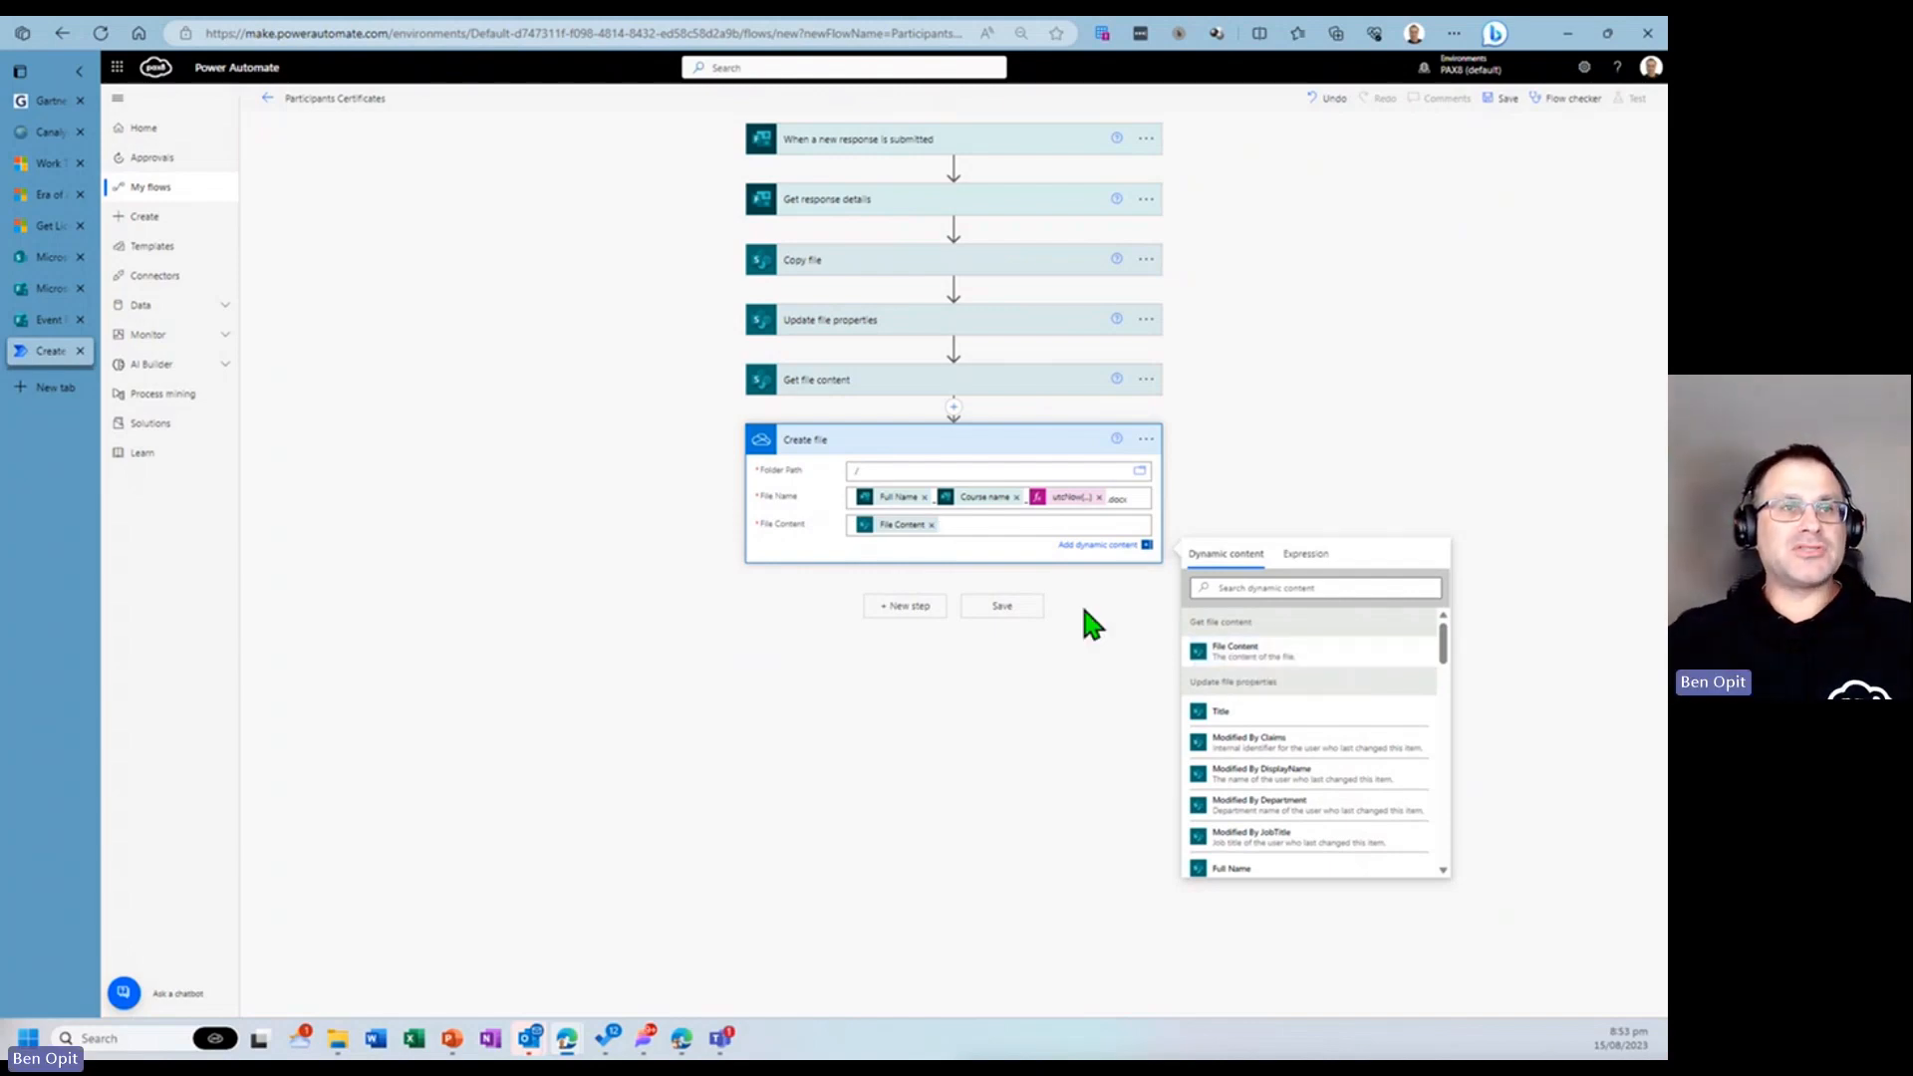
- Add a new step by searching for convert and choosing the OneDrive for Business Convert file action
left_click(908, 607)
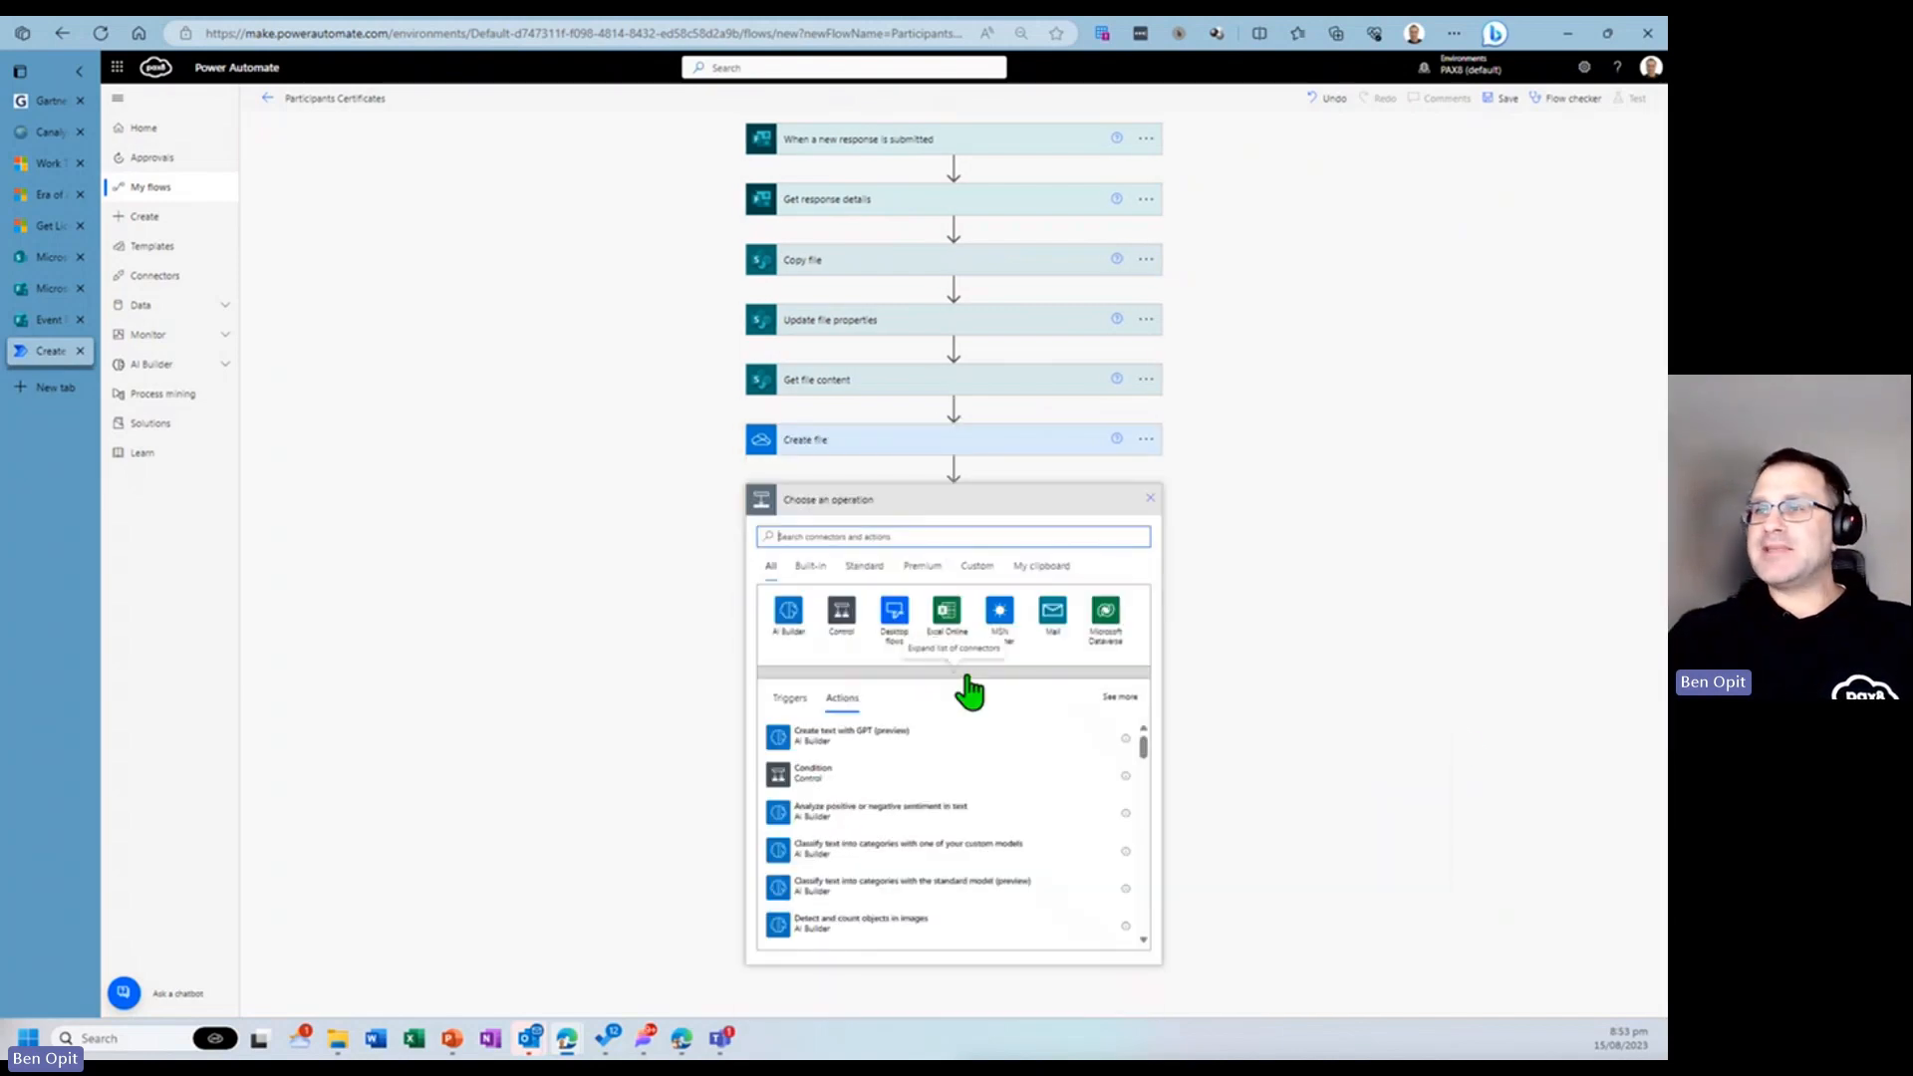
type("convert")
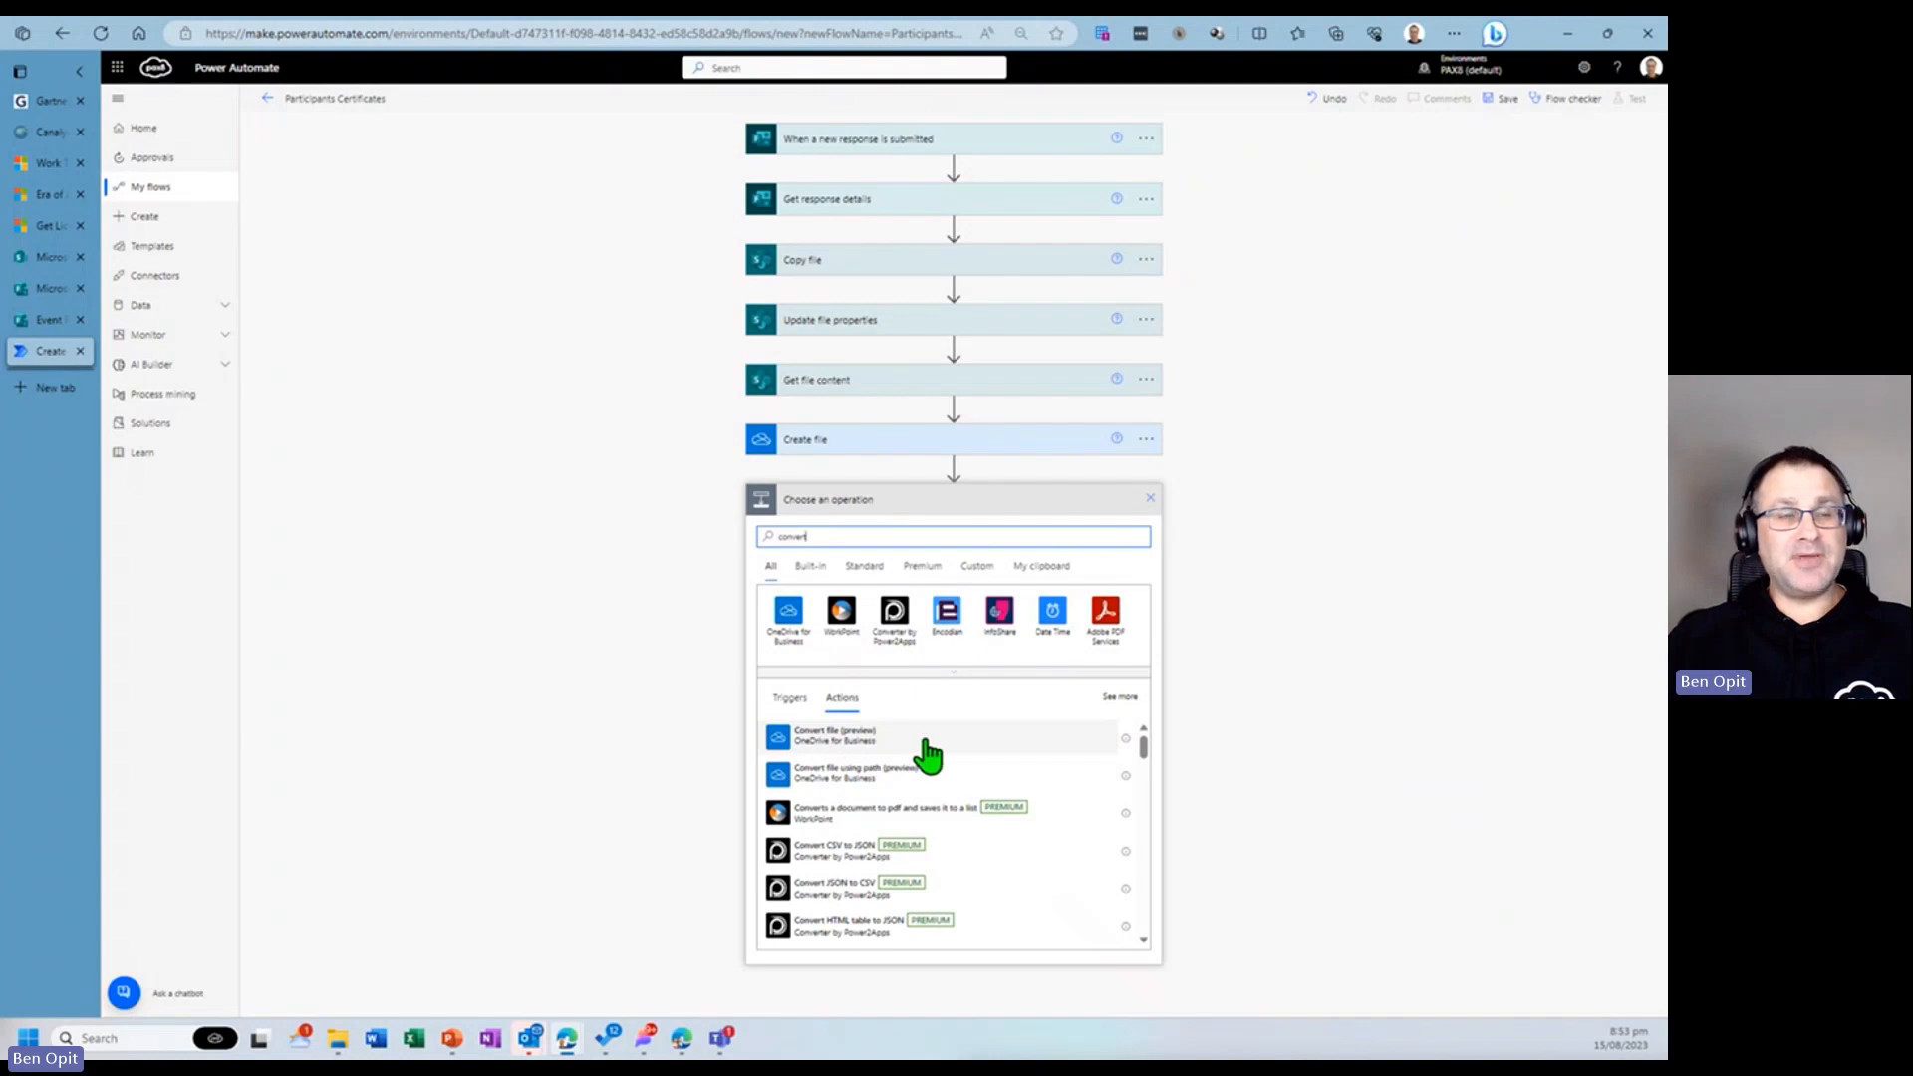
left_click(842, 748)
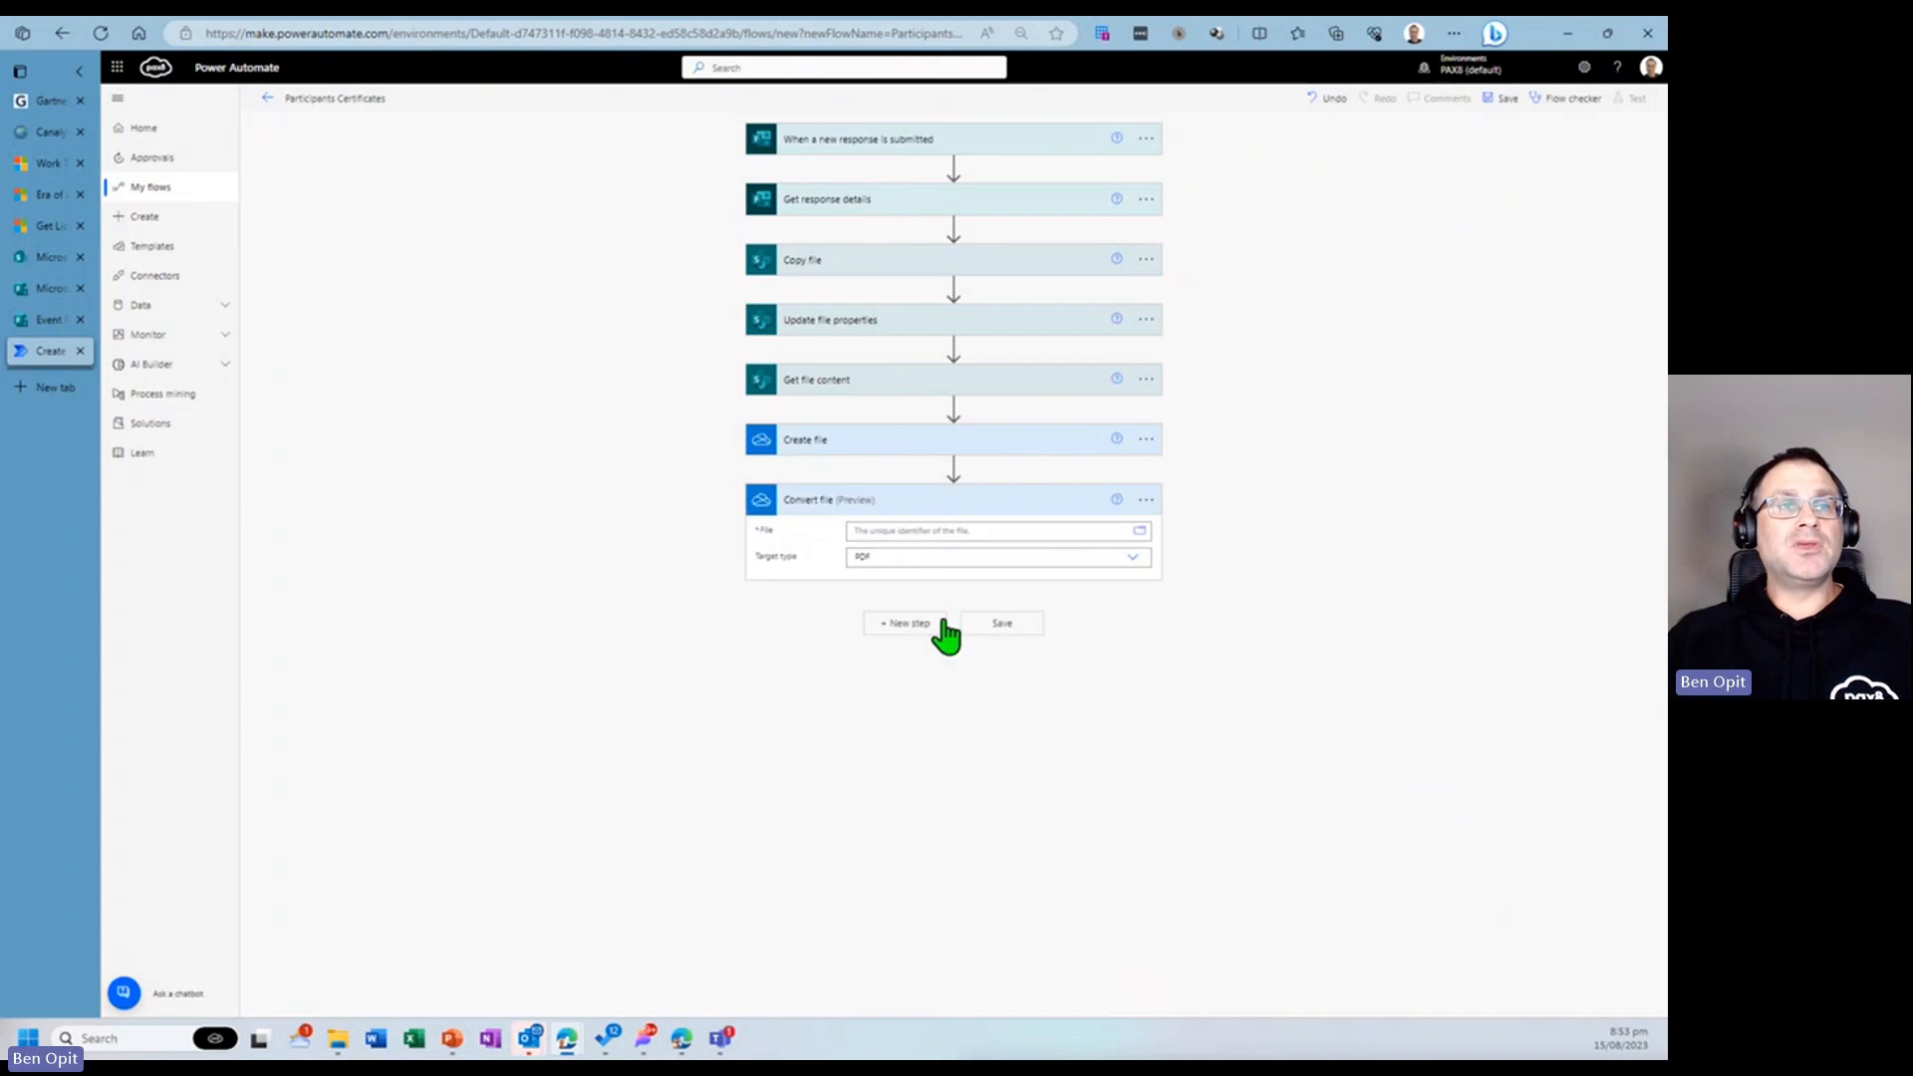
- Set the Convert file's File to the Create file Id and keep its target type as PDF
left_click(1008, 531)
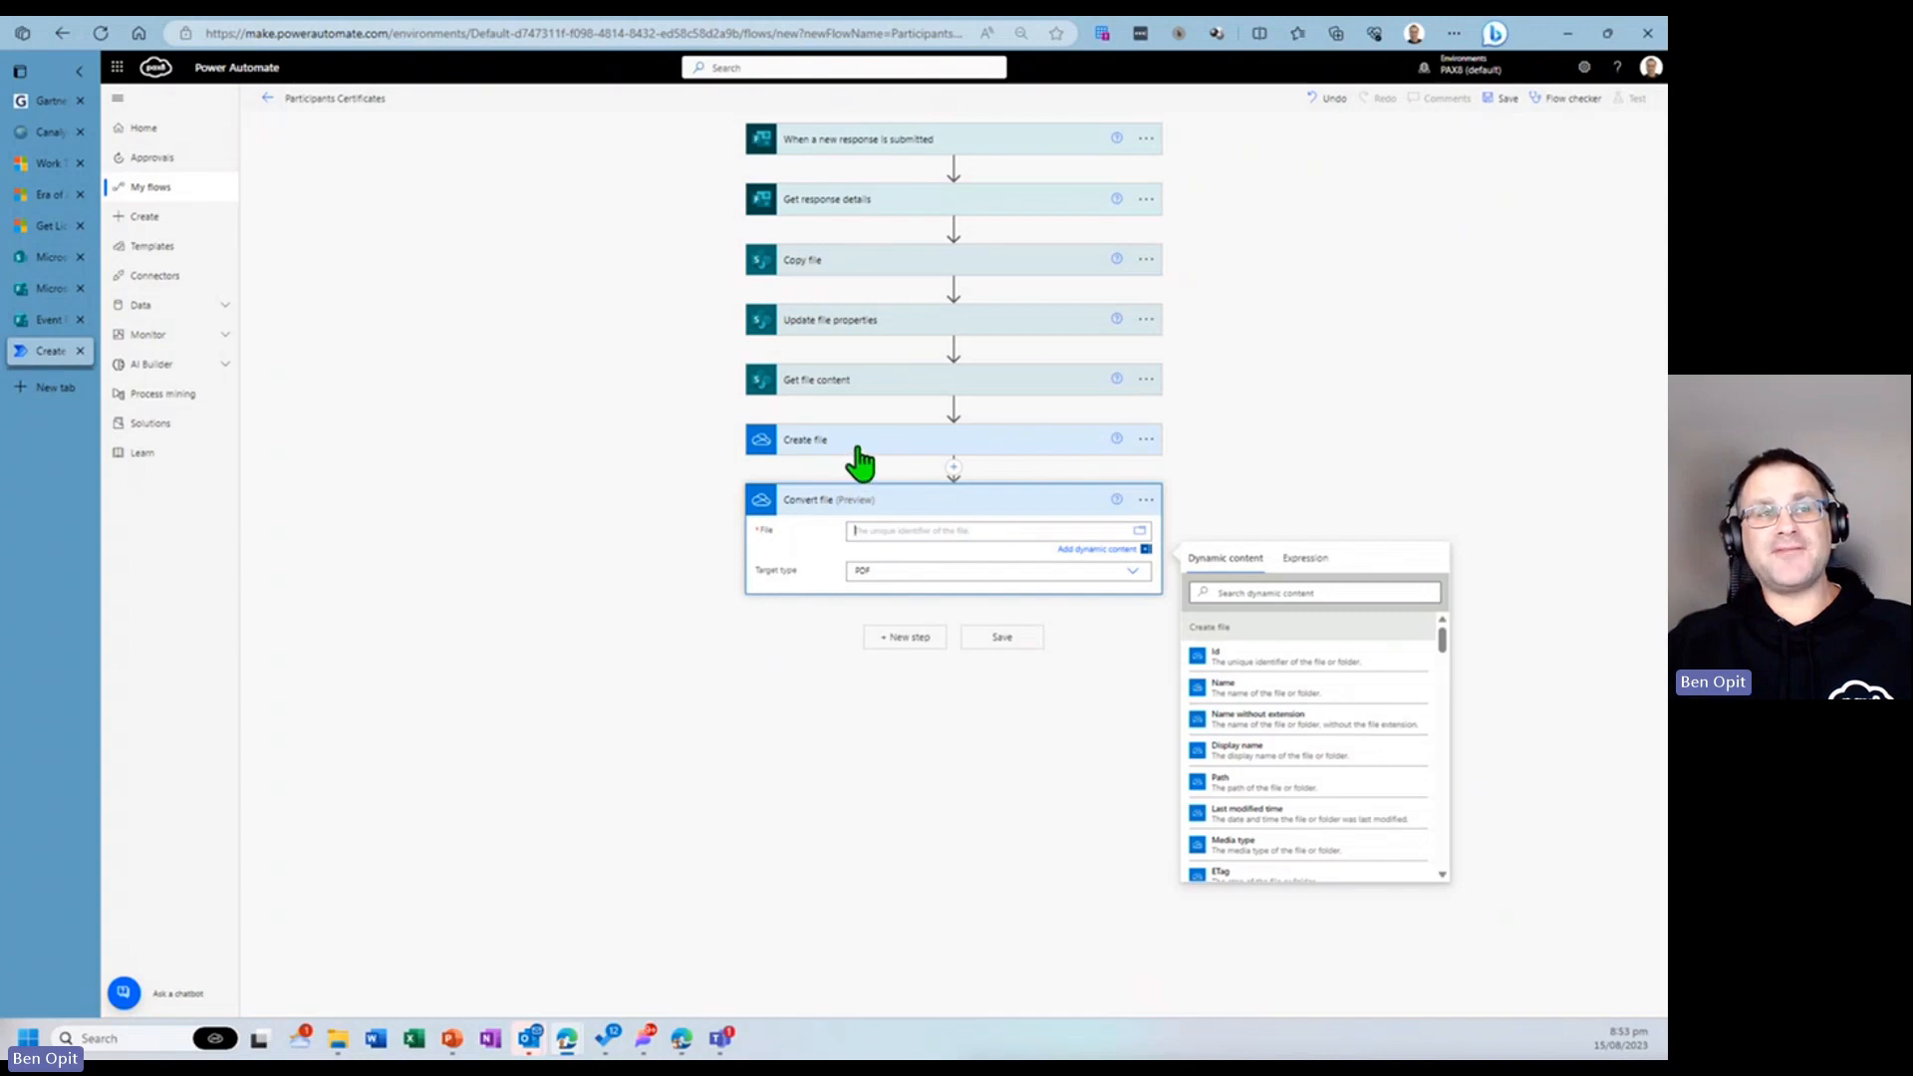
left_click(1232, 667)
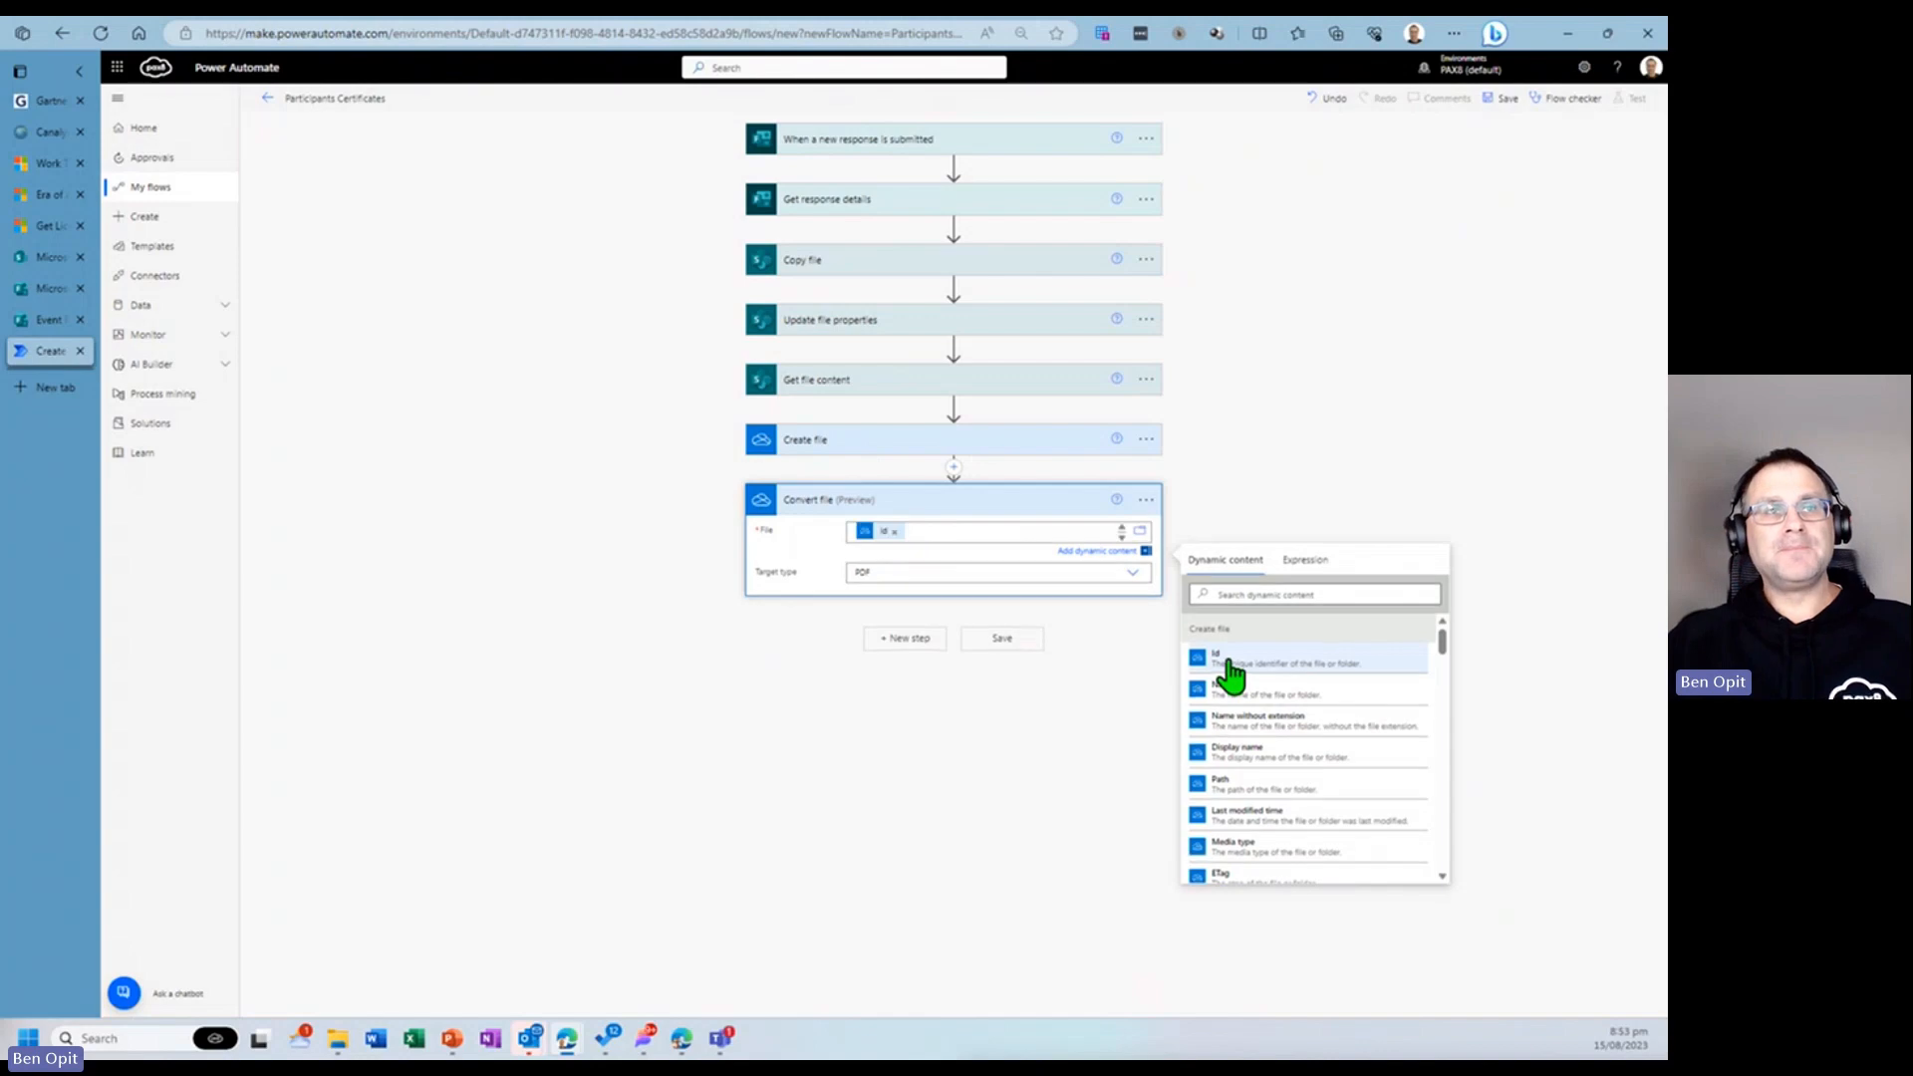
left_click(911, 574)
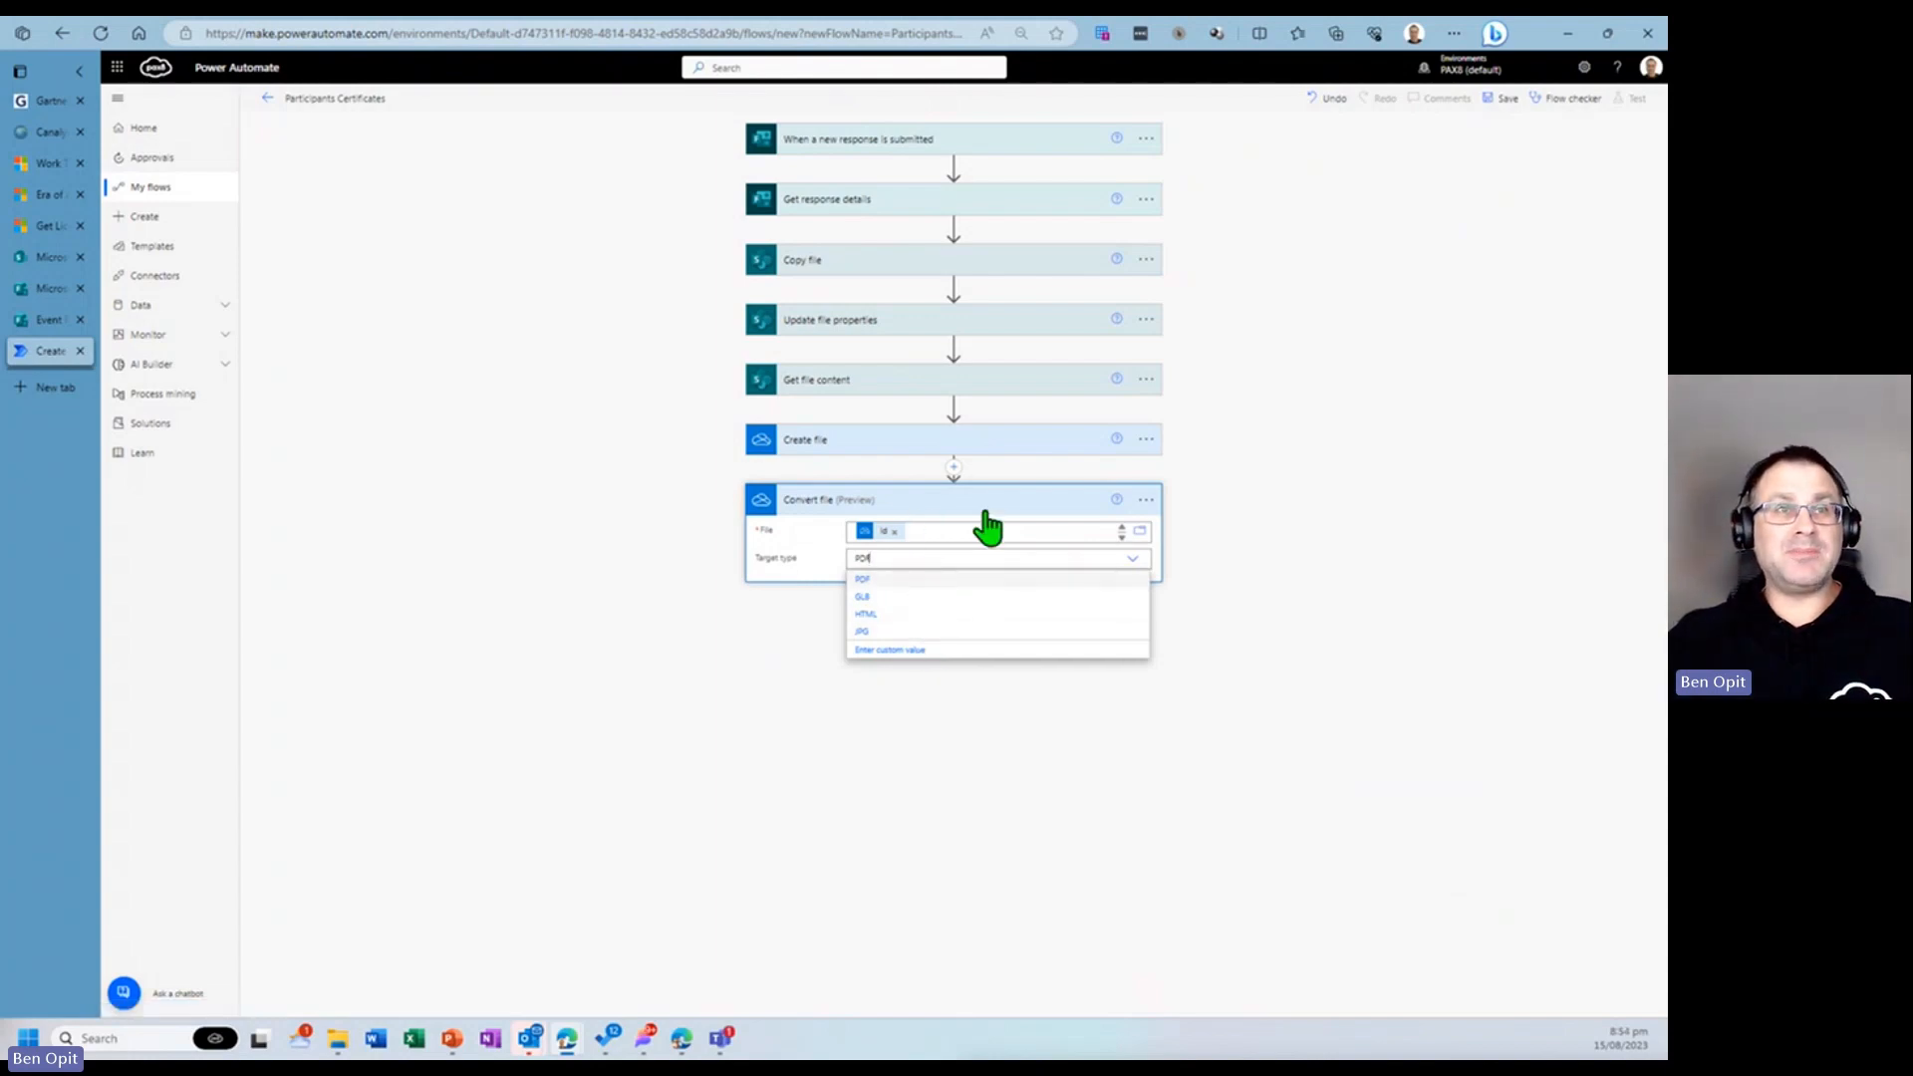
left_click(982, 509)
left_click(1275, 518)
left_click(1050, 507)
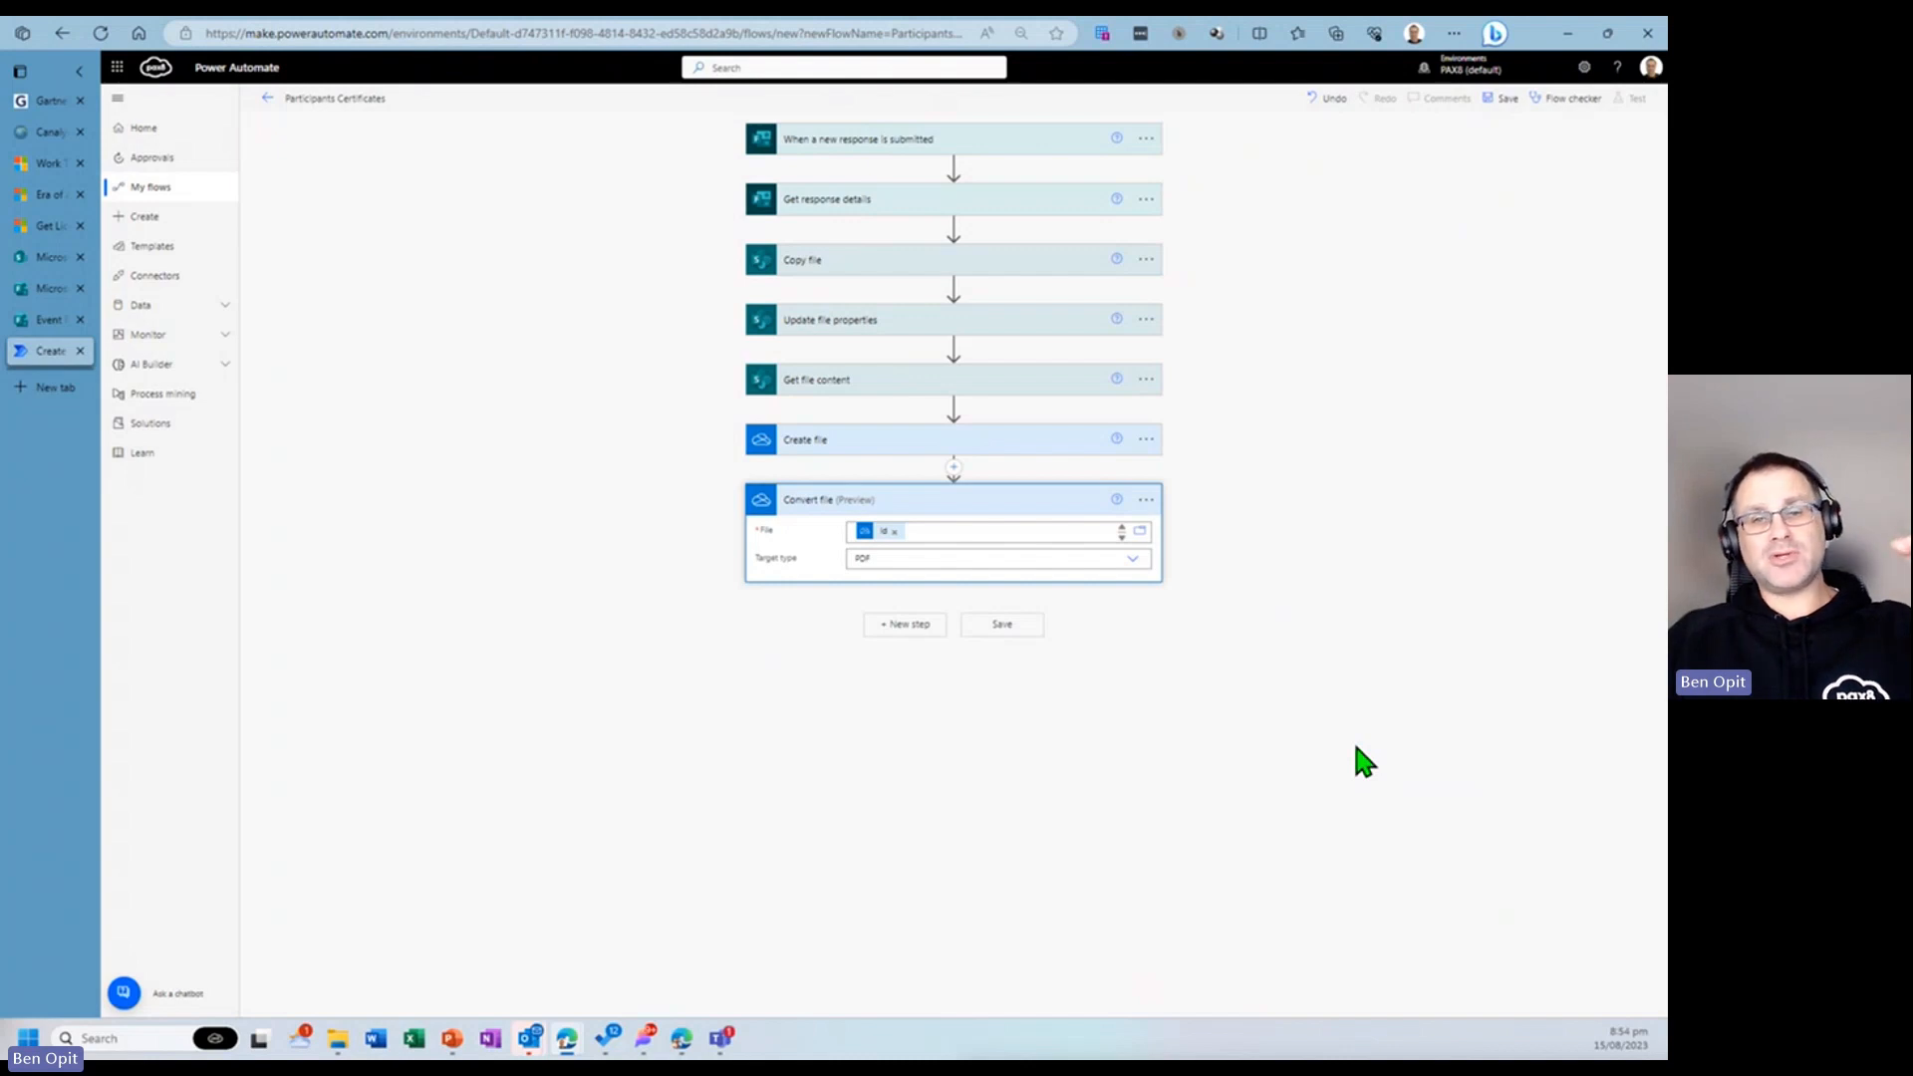
- Add a SharePoint Create file action and set its site address to Microsoft HQ - APAC
left_click(903, 626)
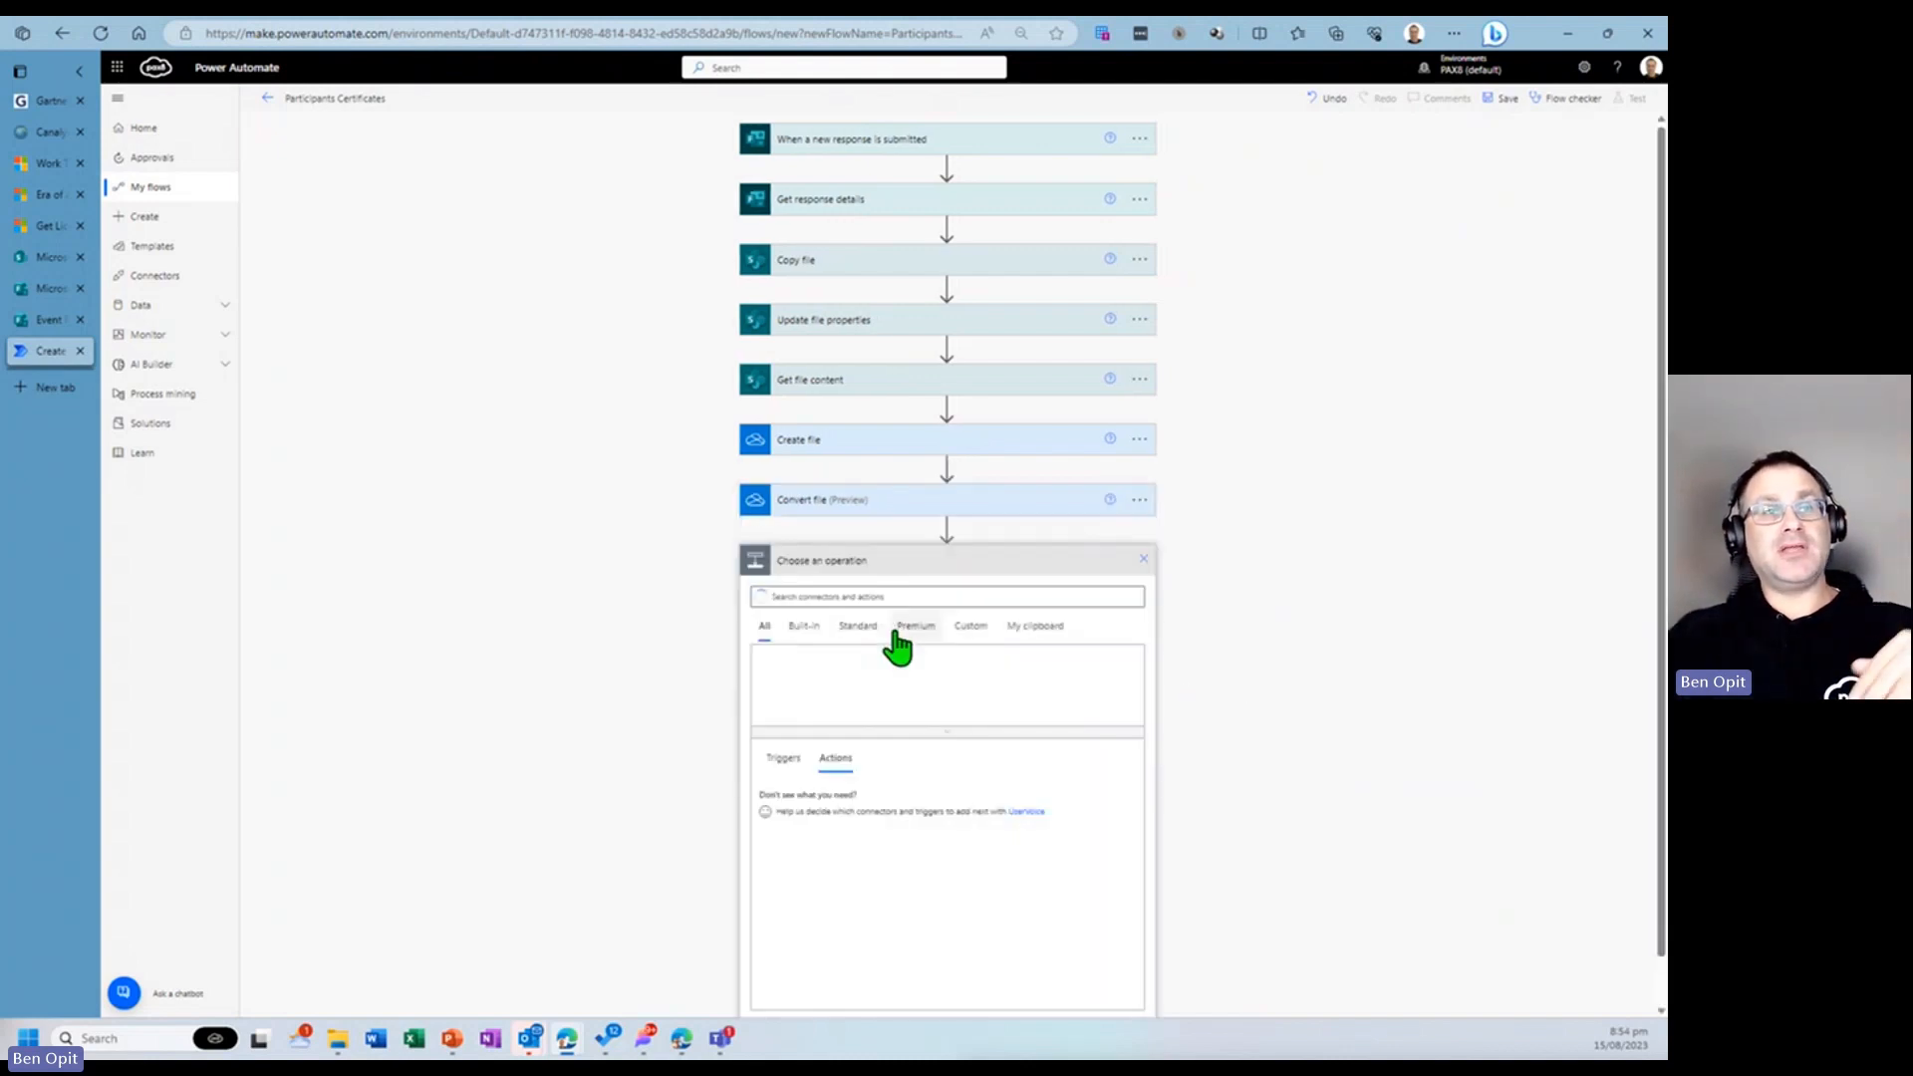
type("create fo")
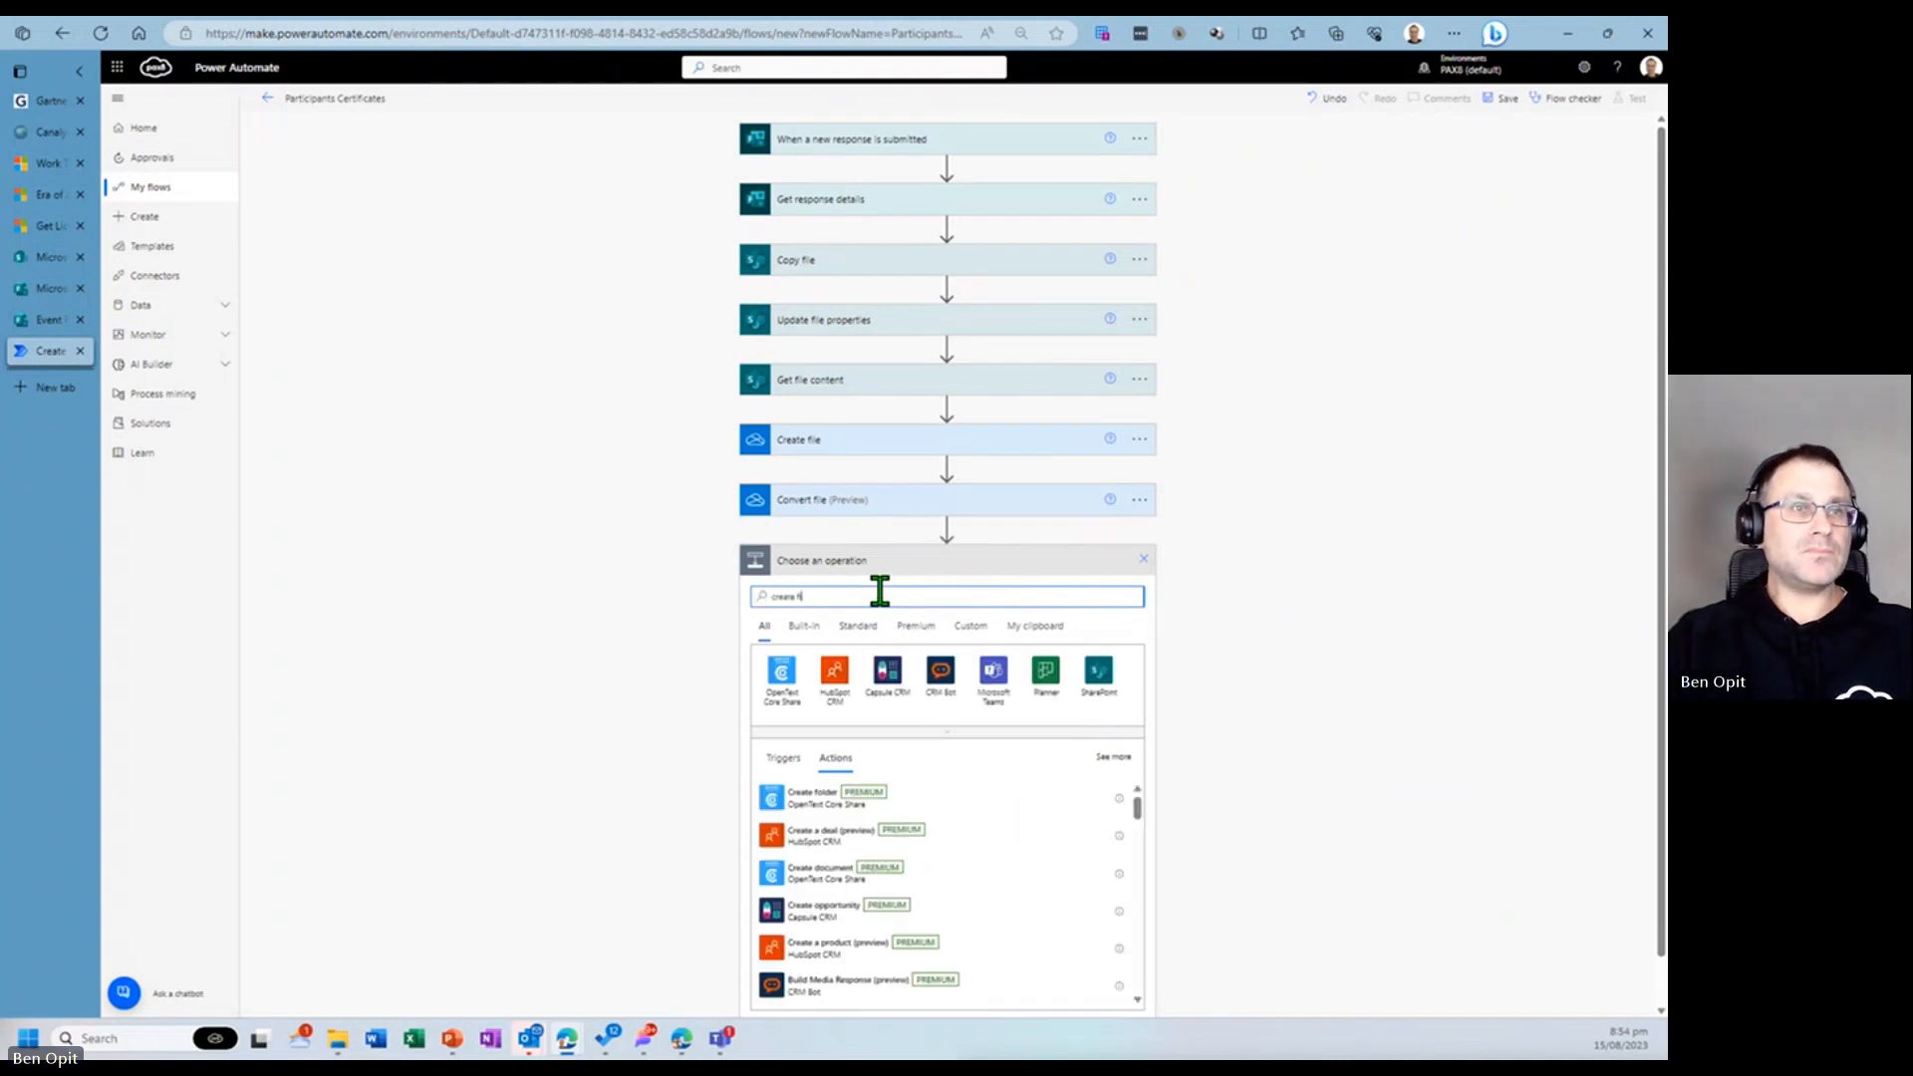
type("le")
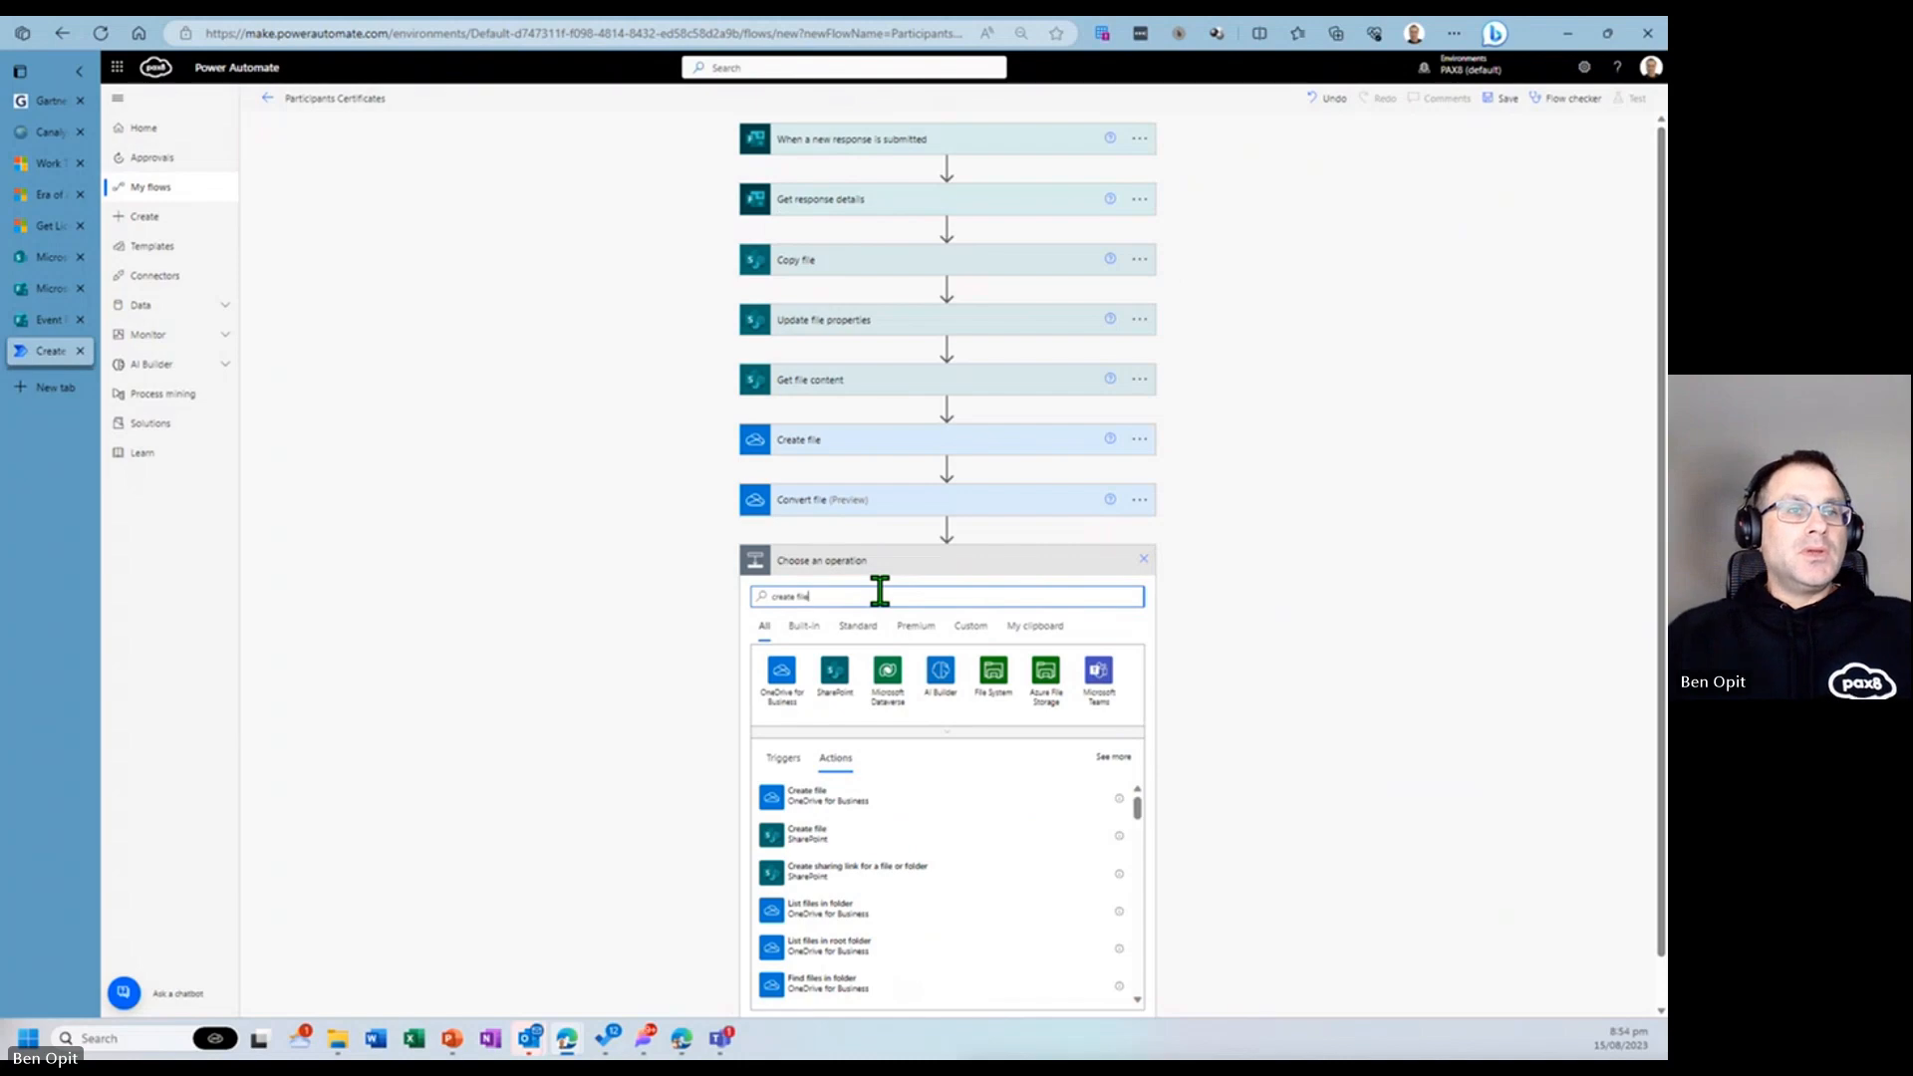
left_click(895, 843)
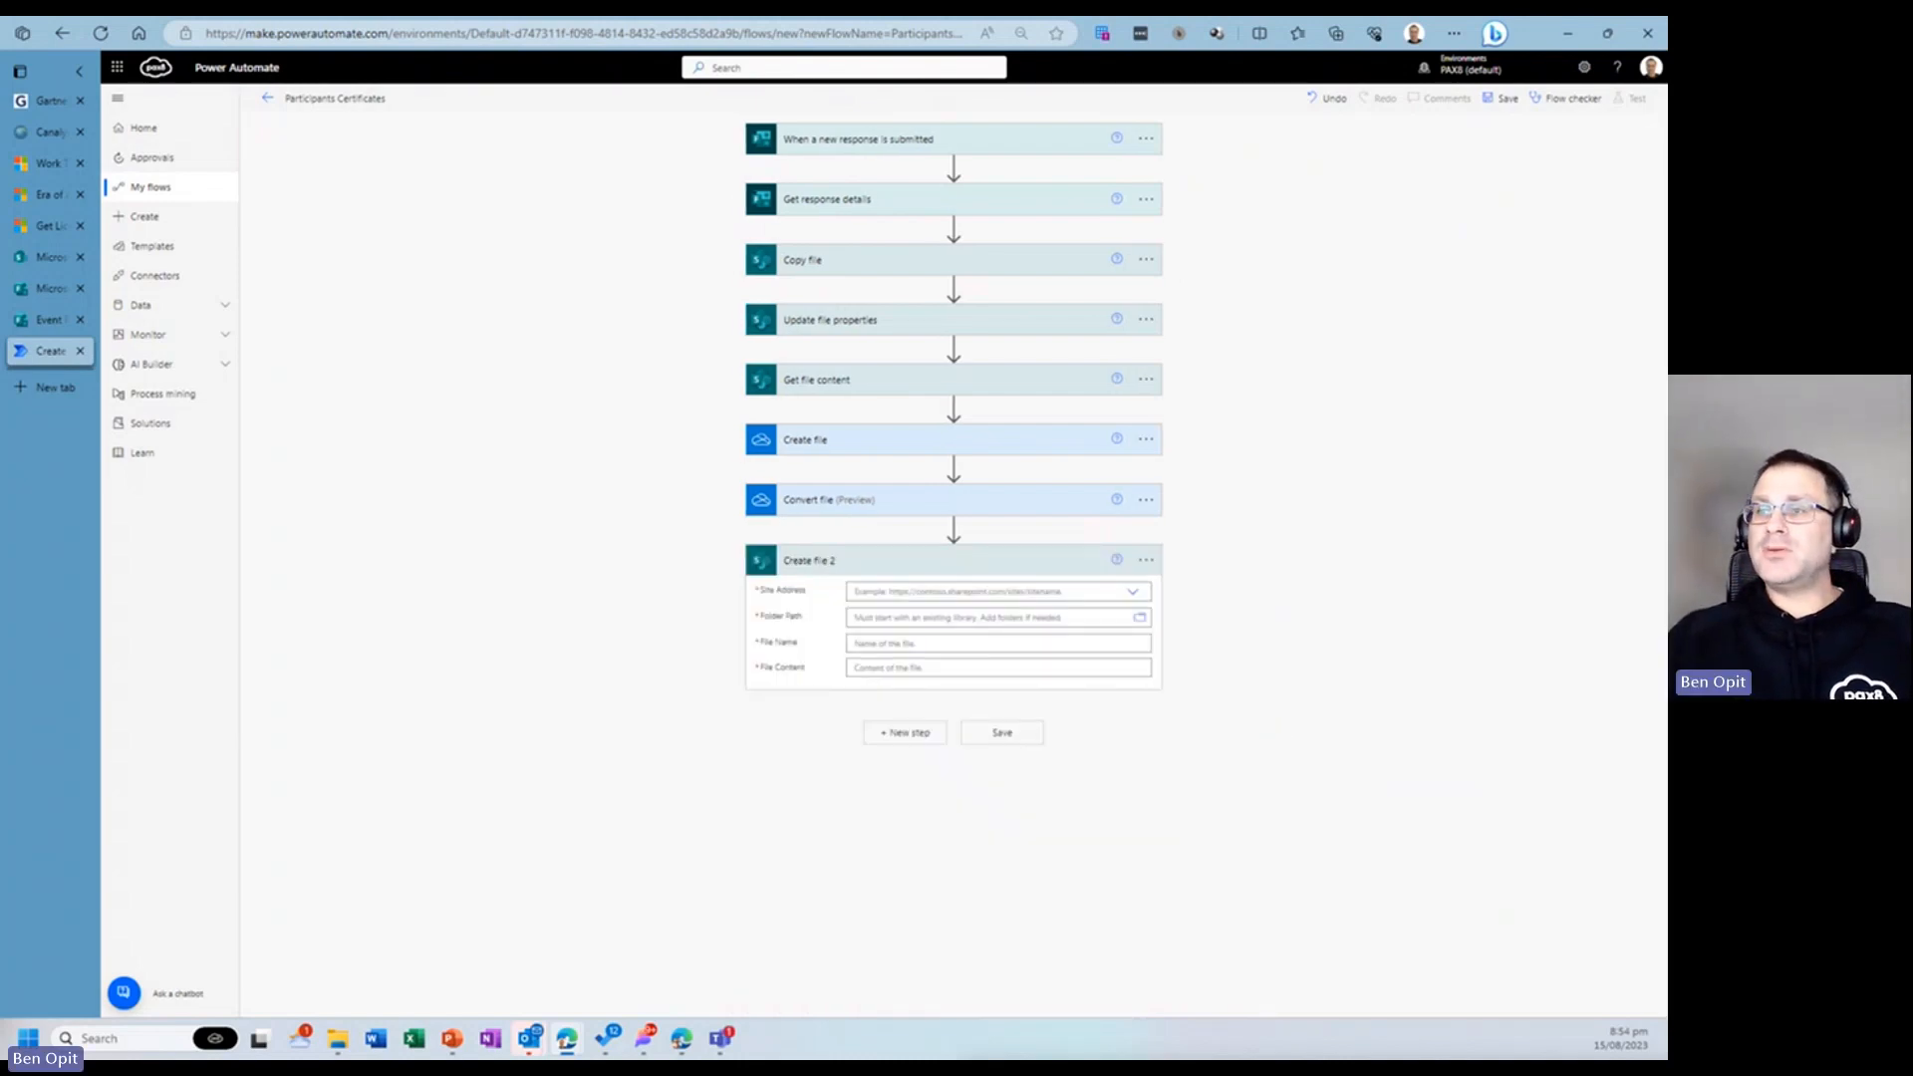
left_click(942, 590)
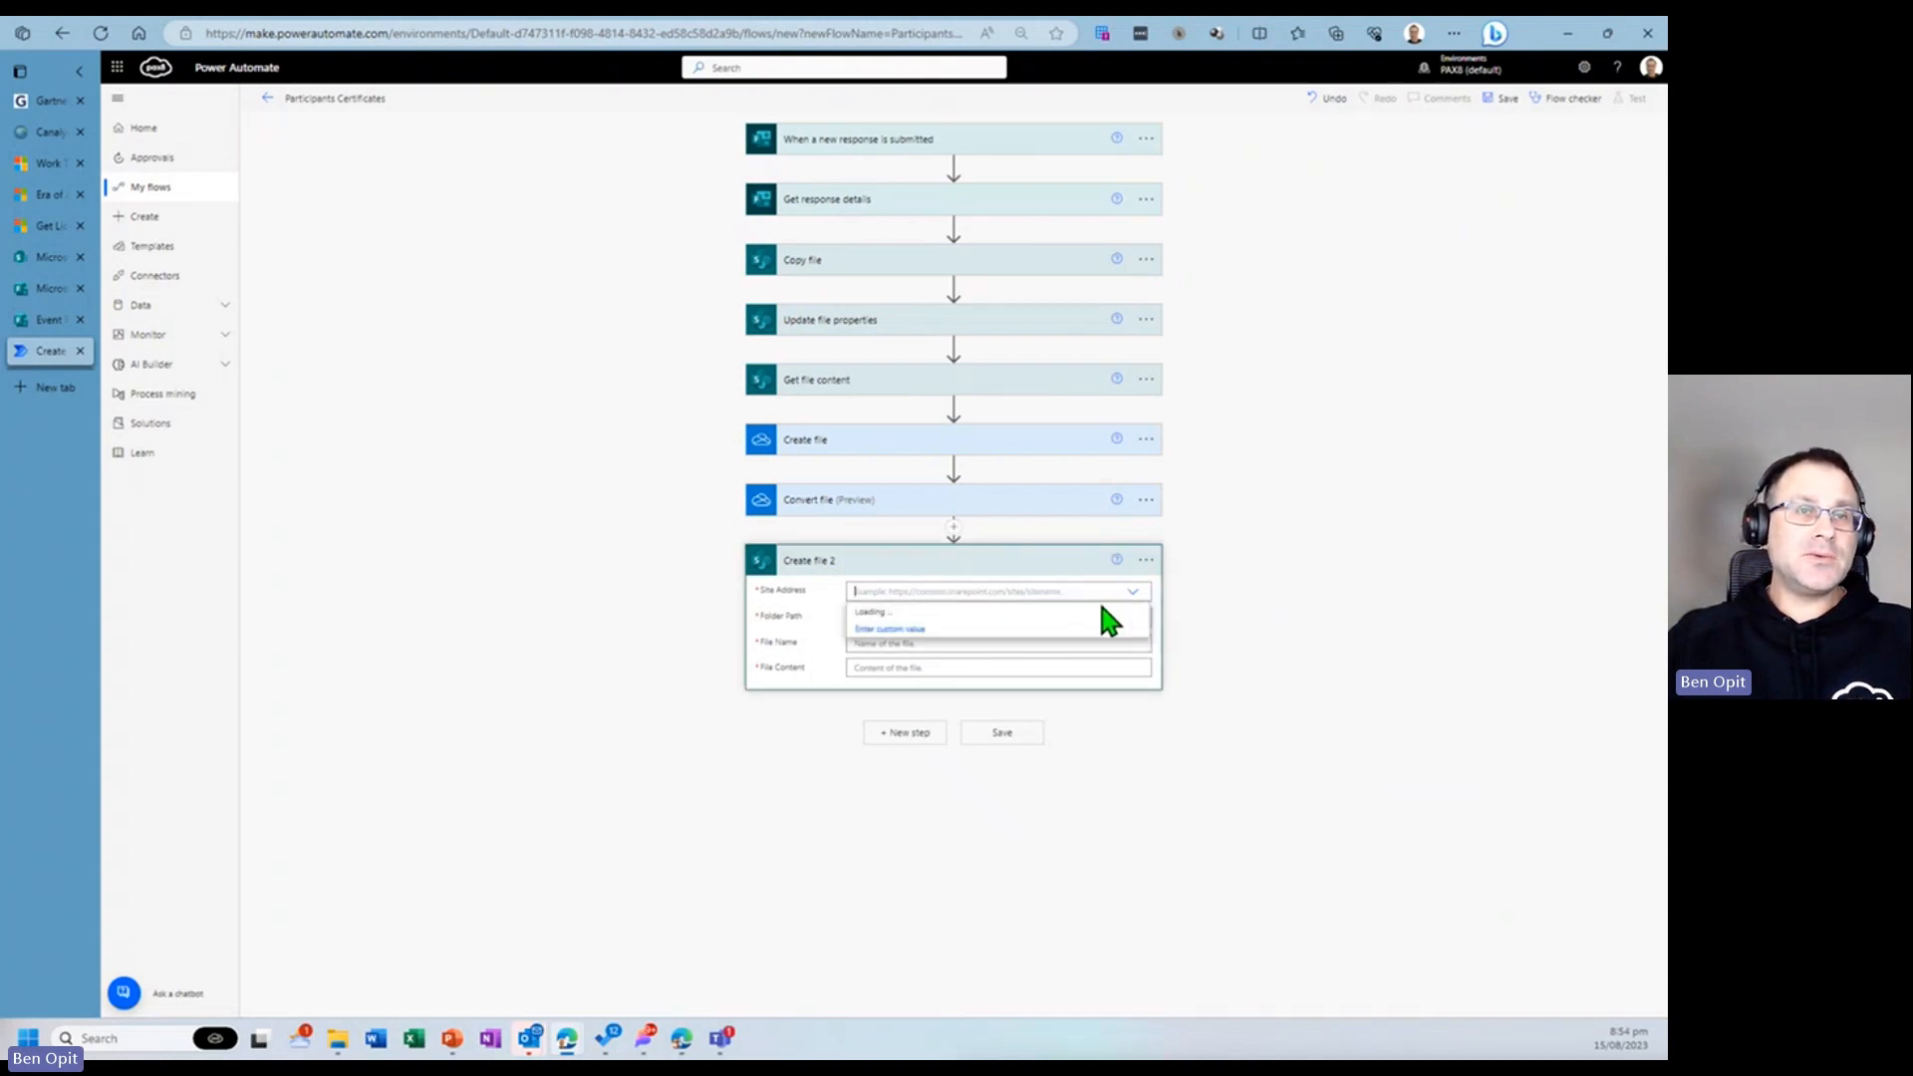
left_click(1100, 685)
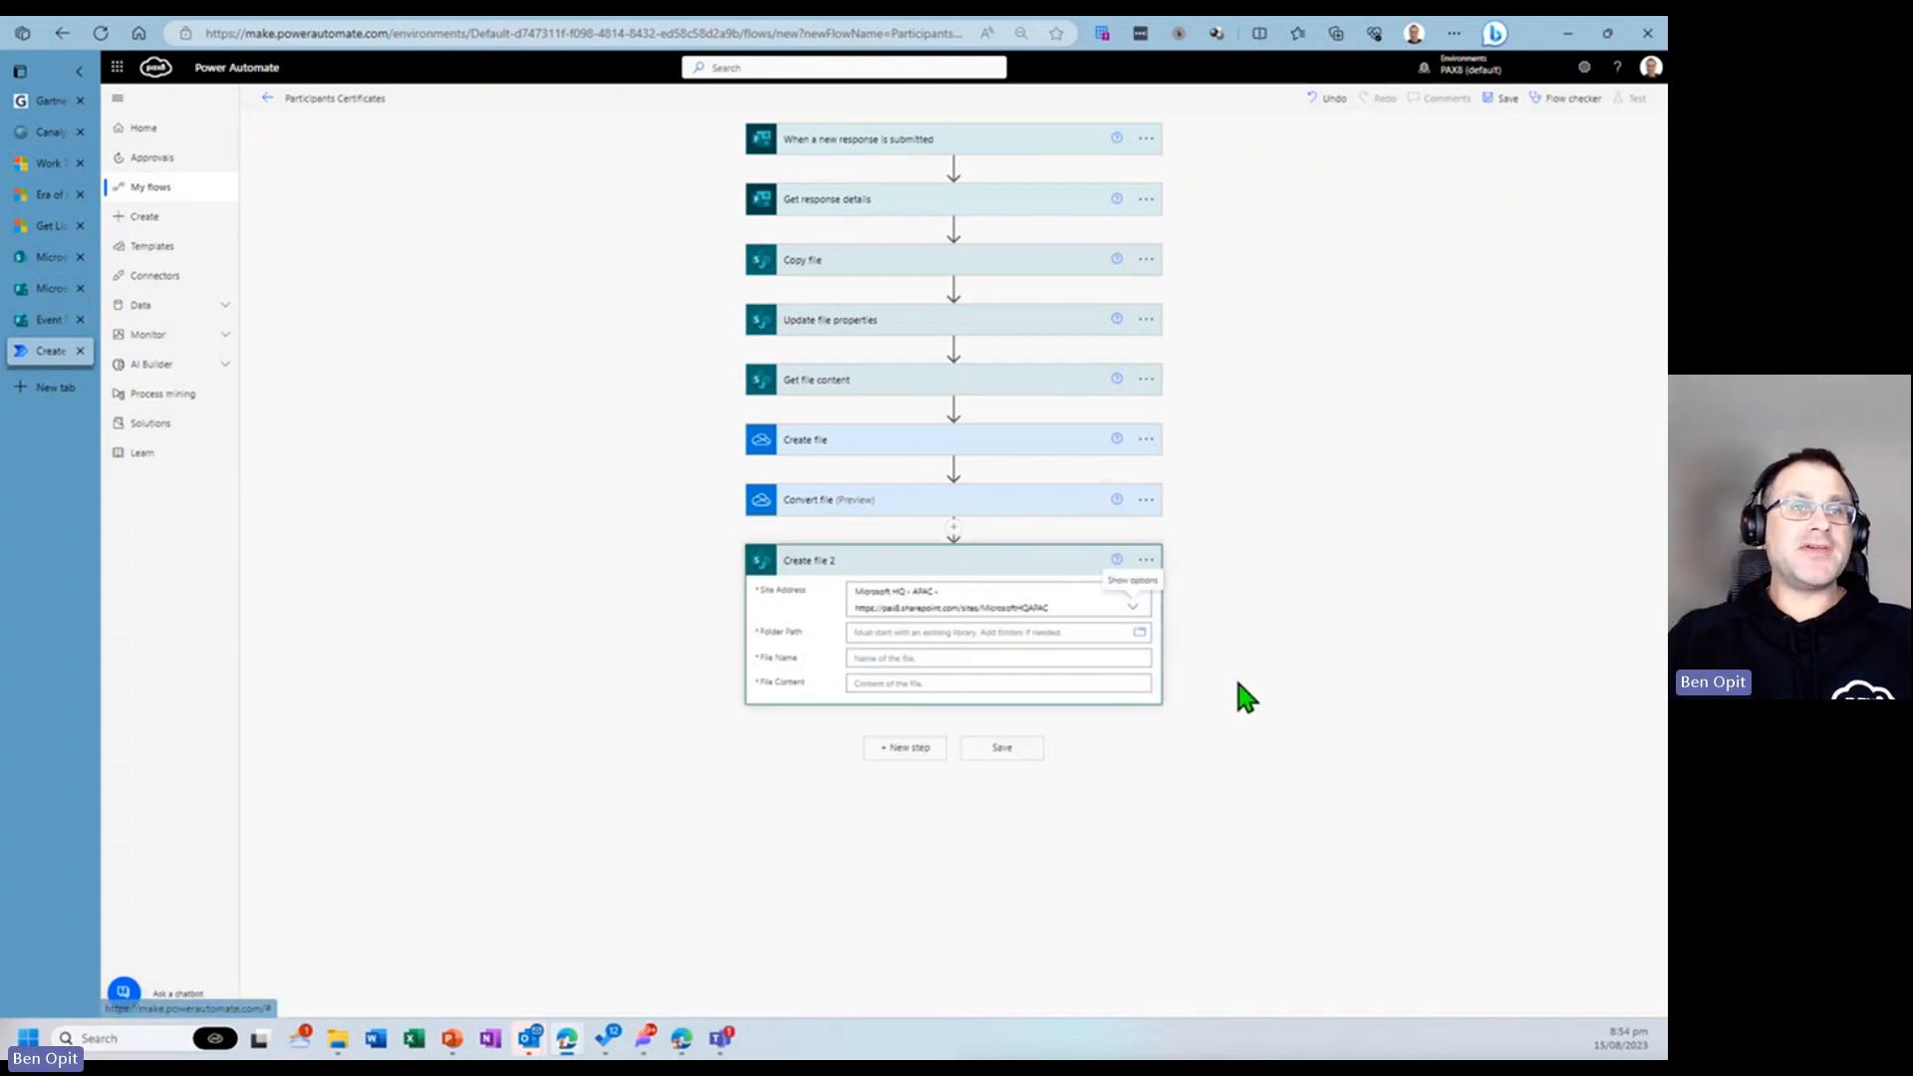
- Set the SharePoint Create file folder path to /Course Certificates/Certificates
left_click(1003, 632)
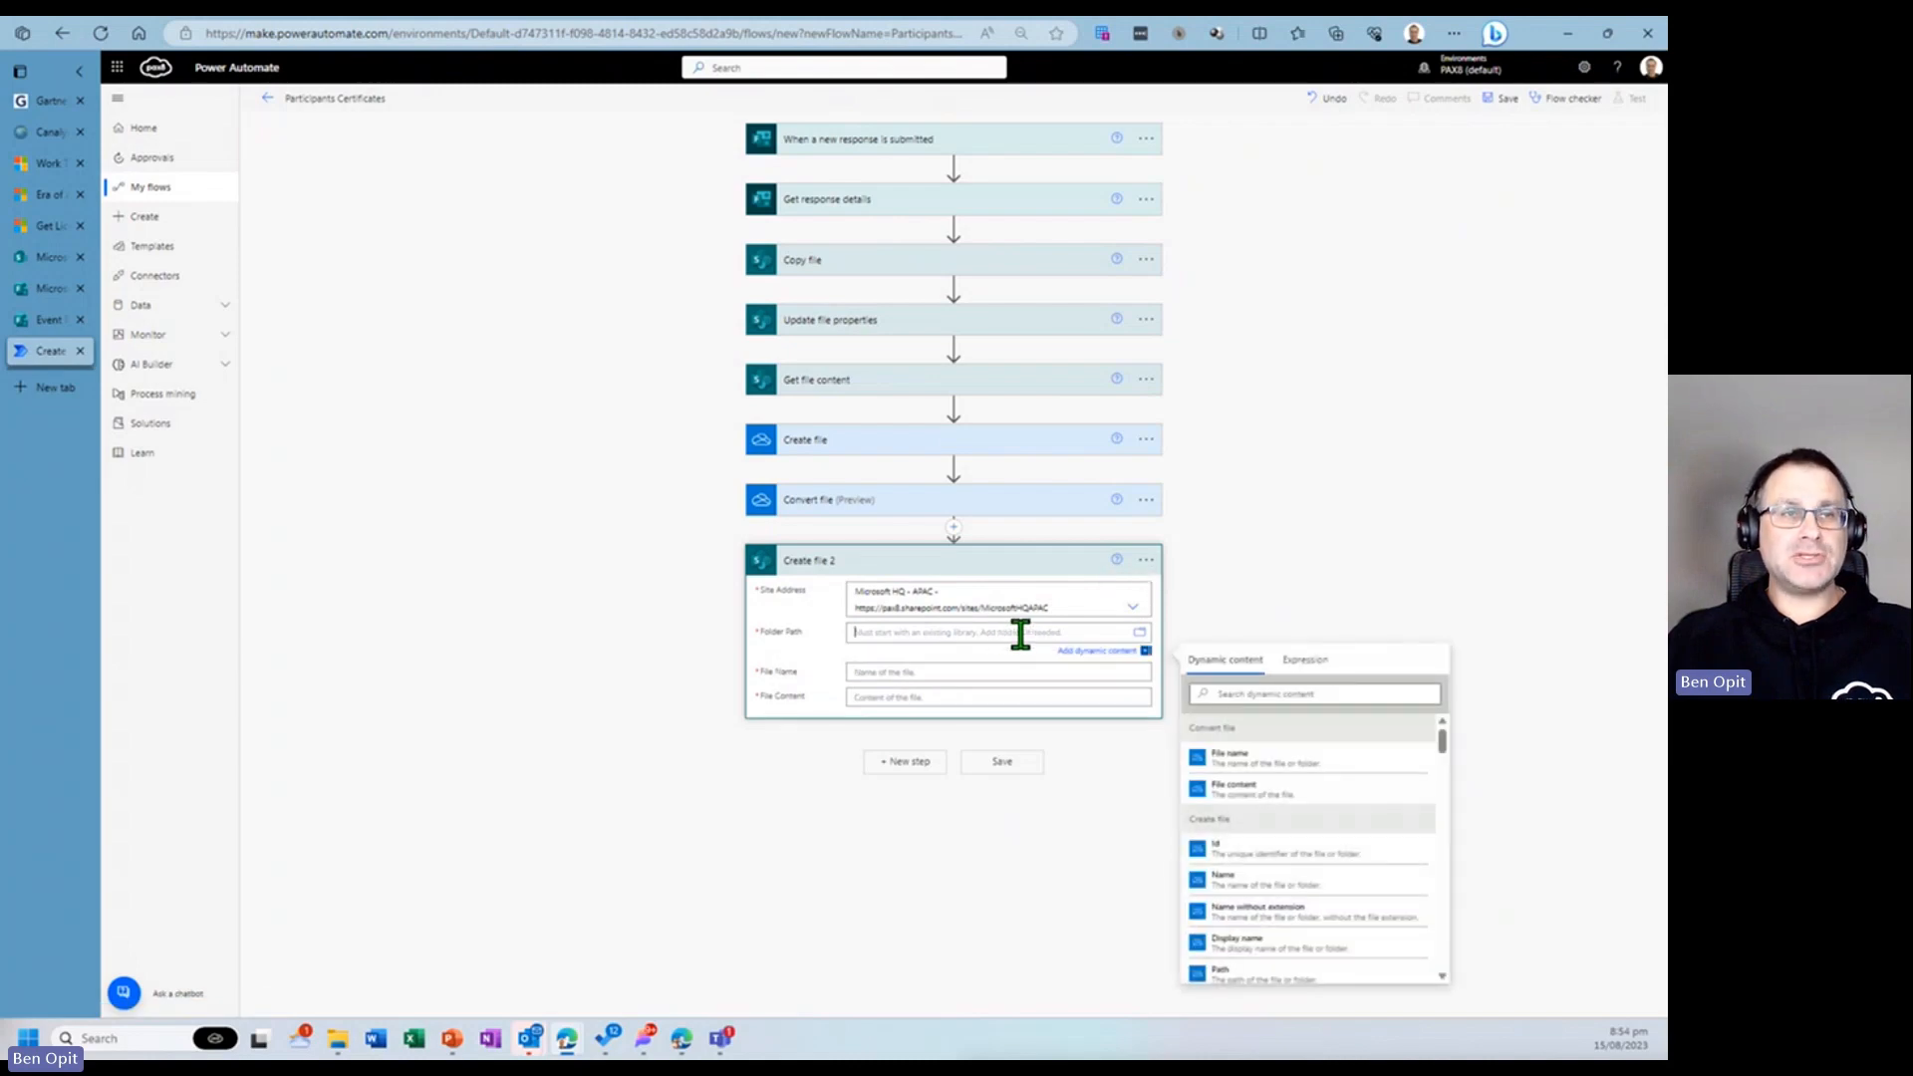
left_click(1140, 634)
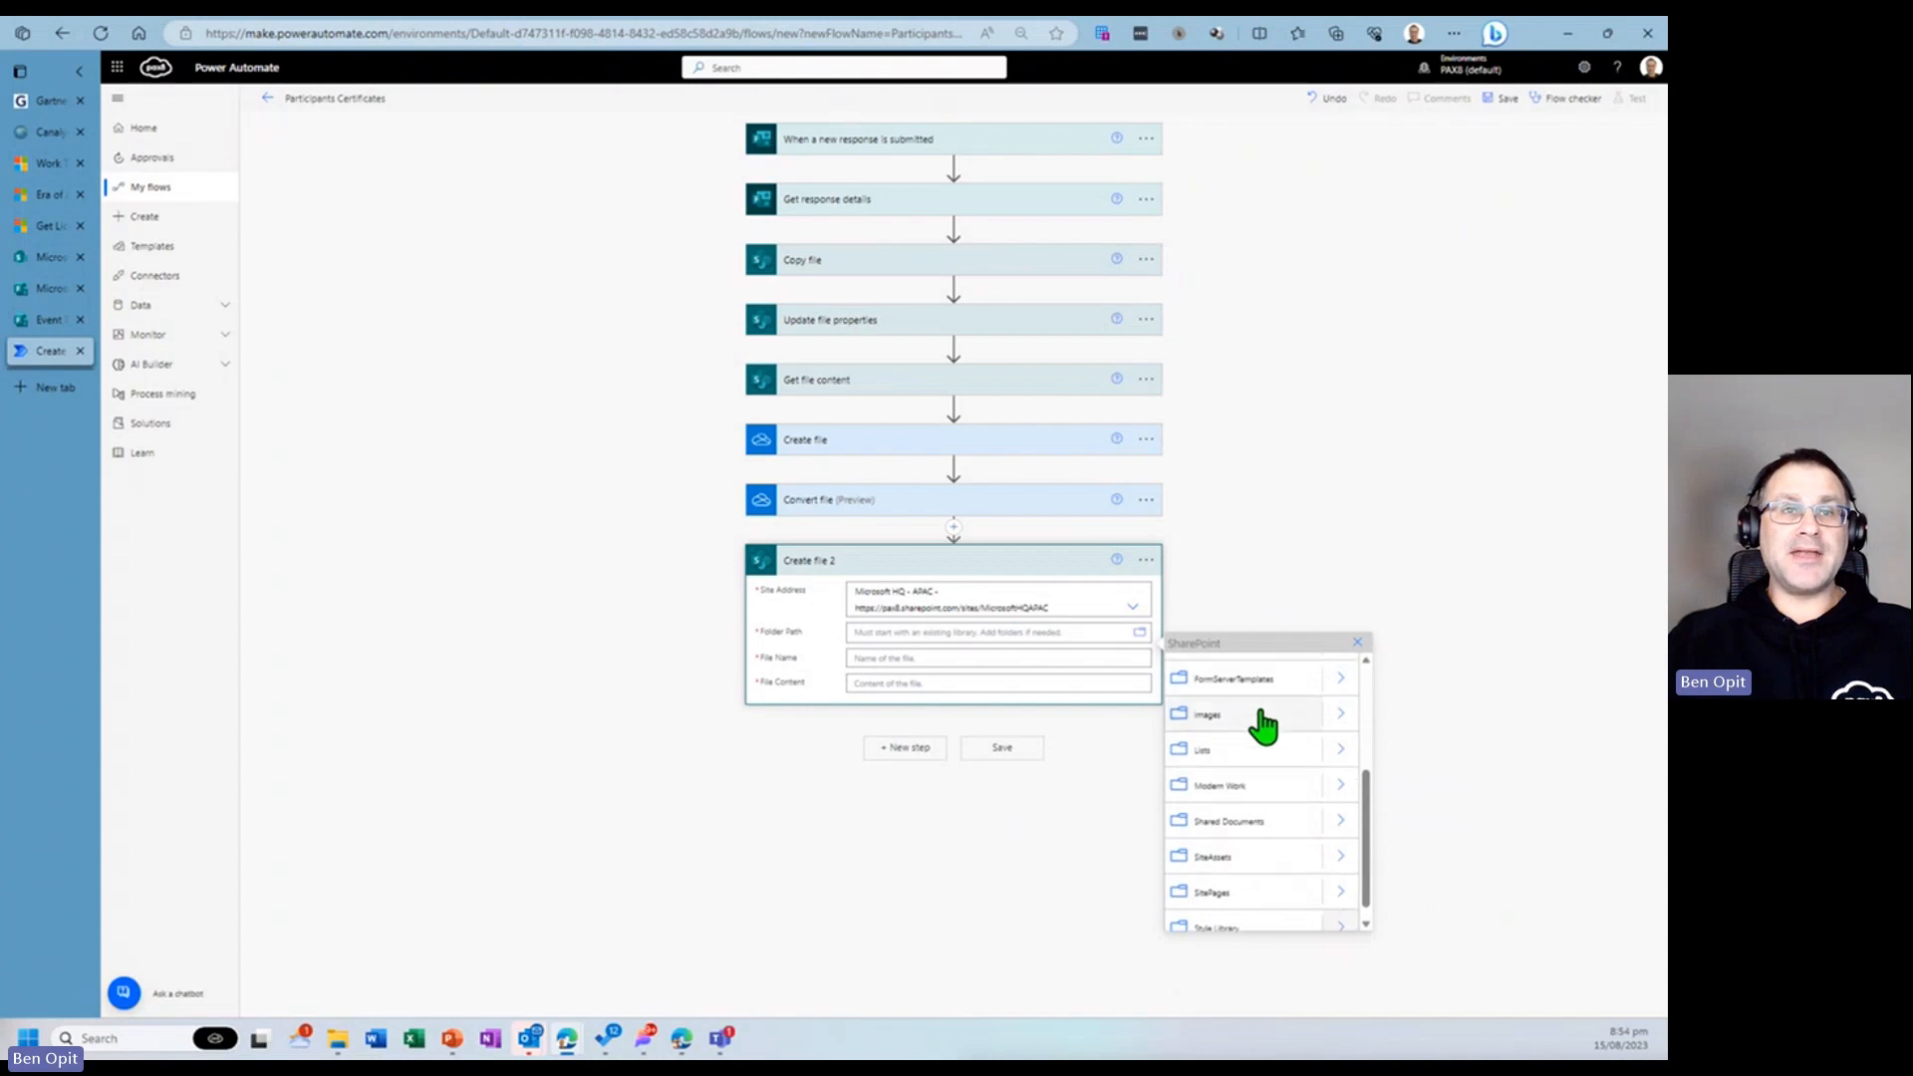
left_click(1240, 850)
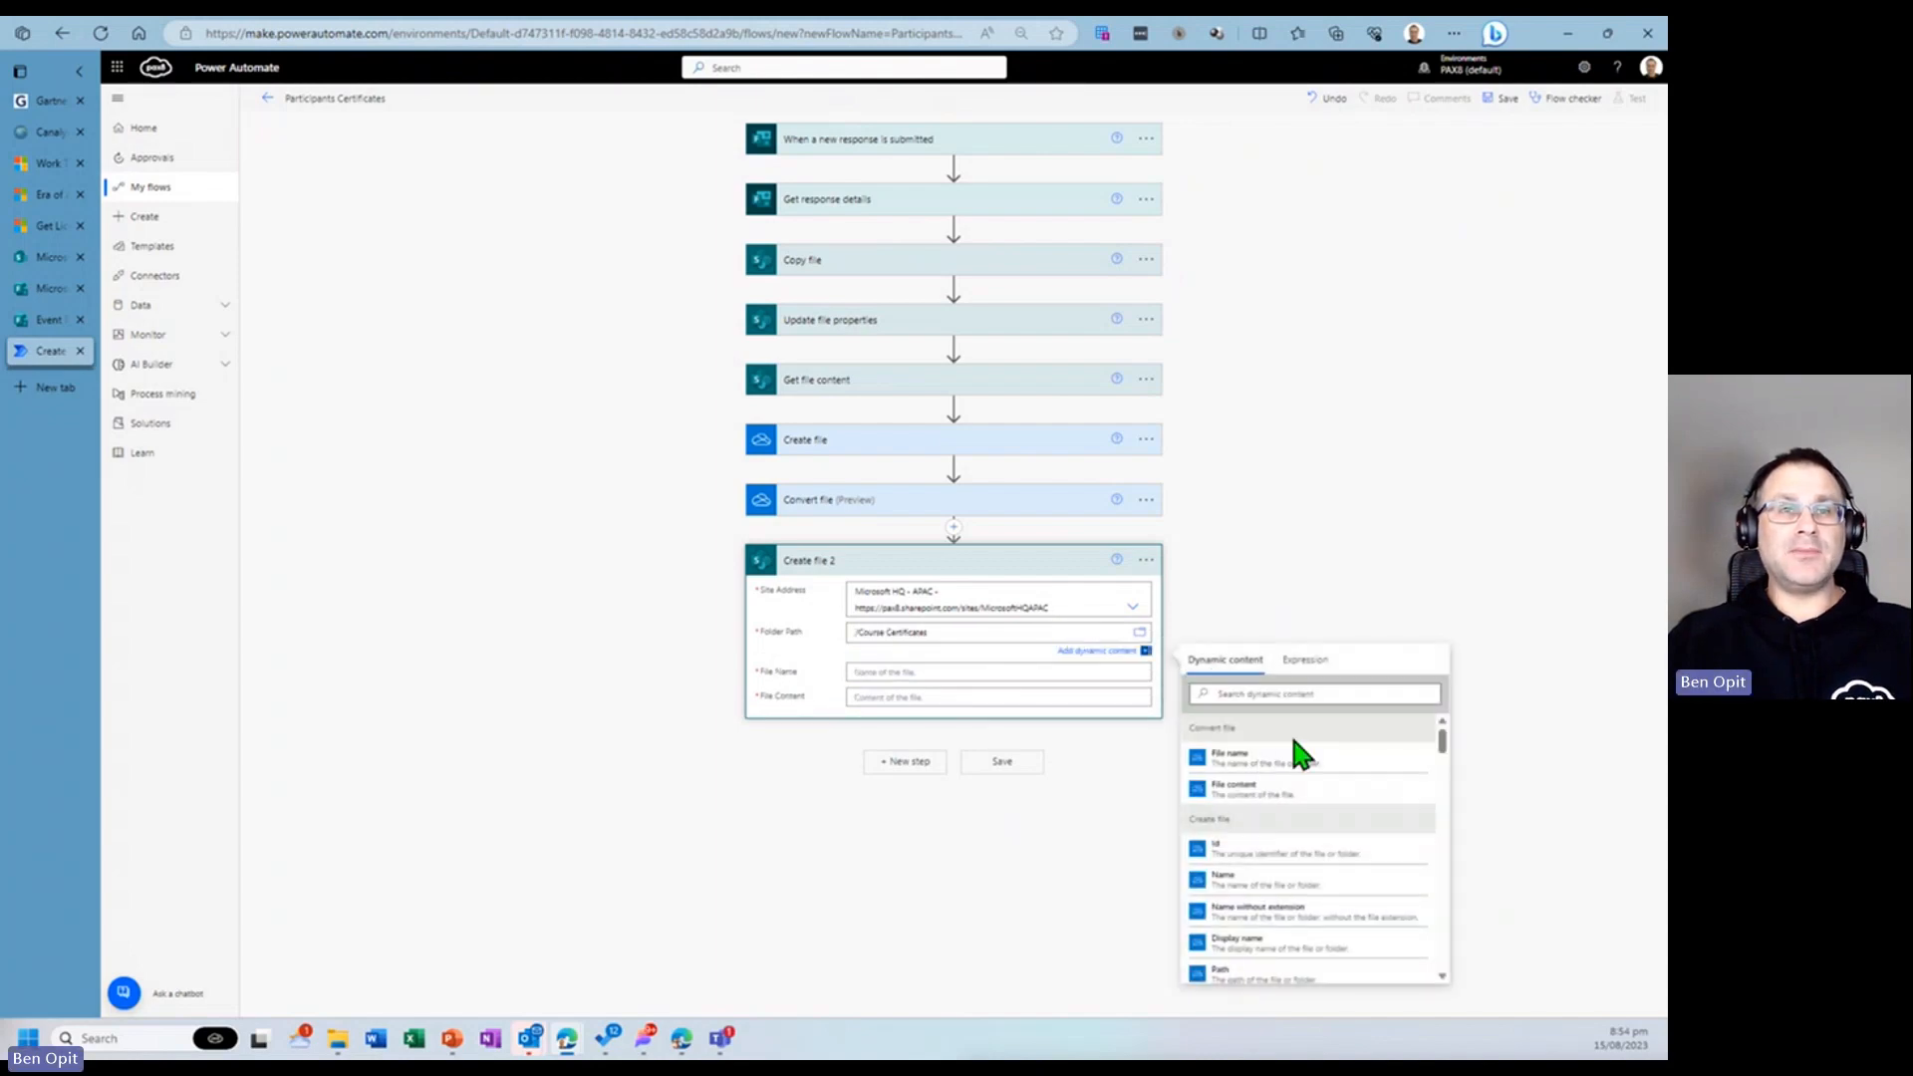
left_click(1138, 632)
scroll(1272, 773, "up", 3)
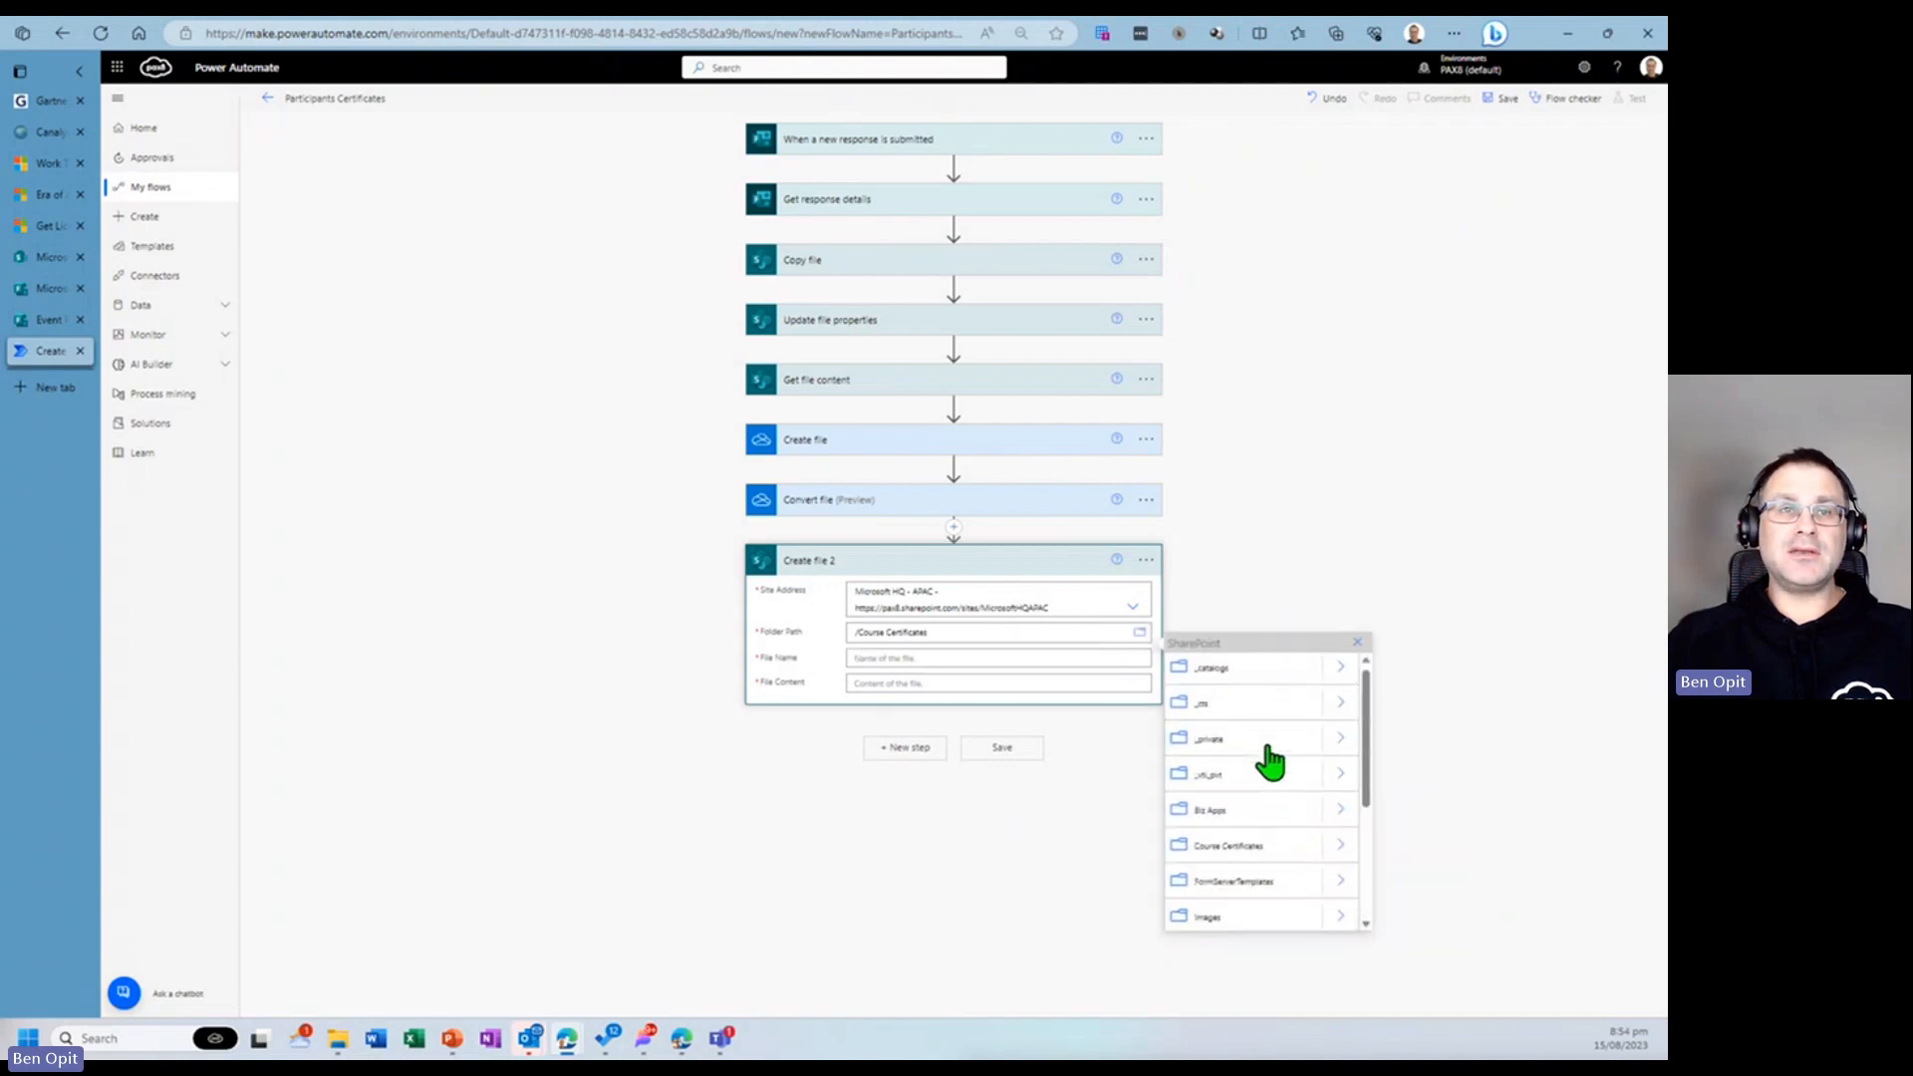
left_click(1340, 850)
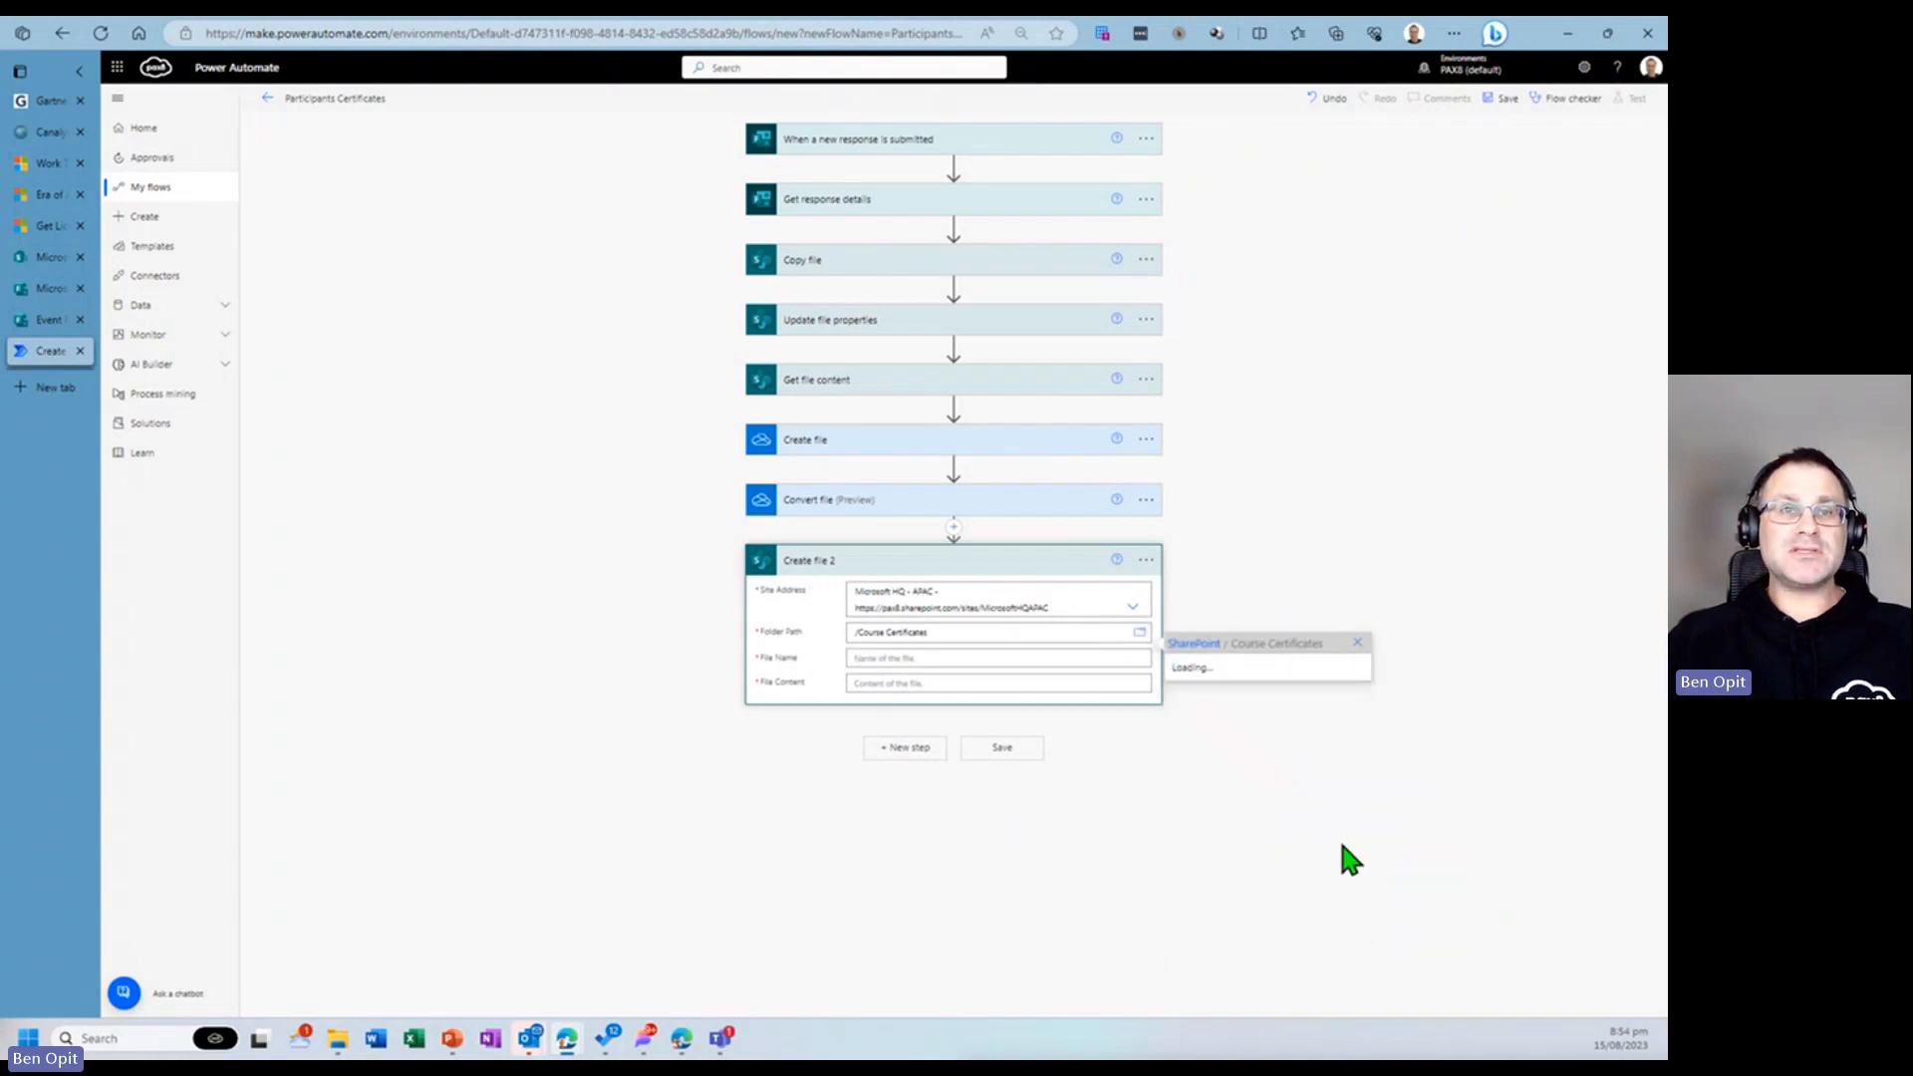
left_click(1240, 673)
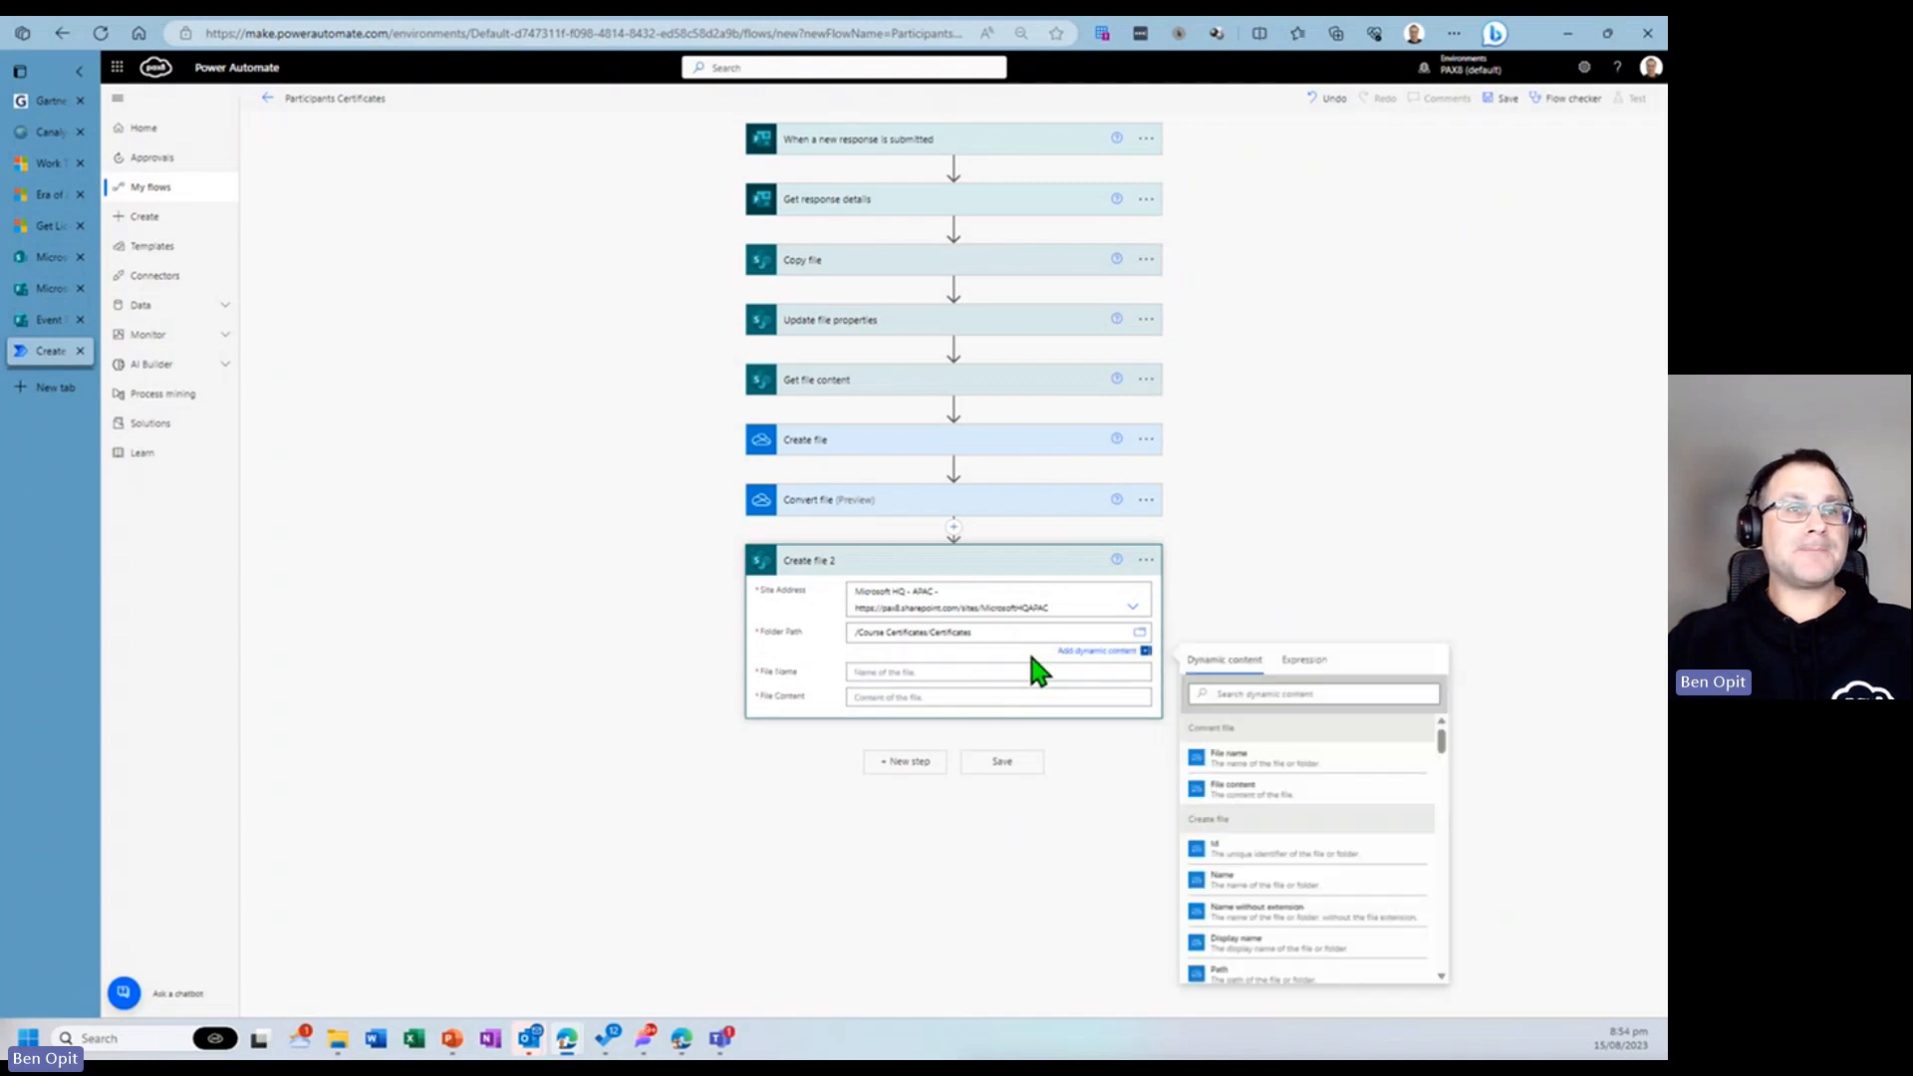
- Fill the file name and file content with the Convert file's File name and File content
left_click(947, 668)
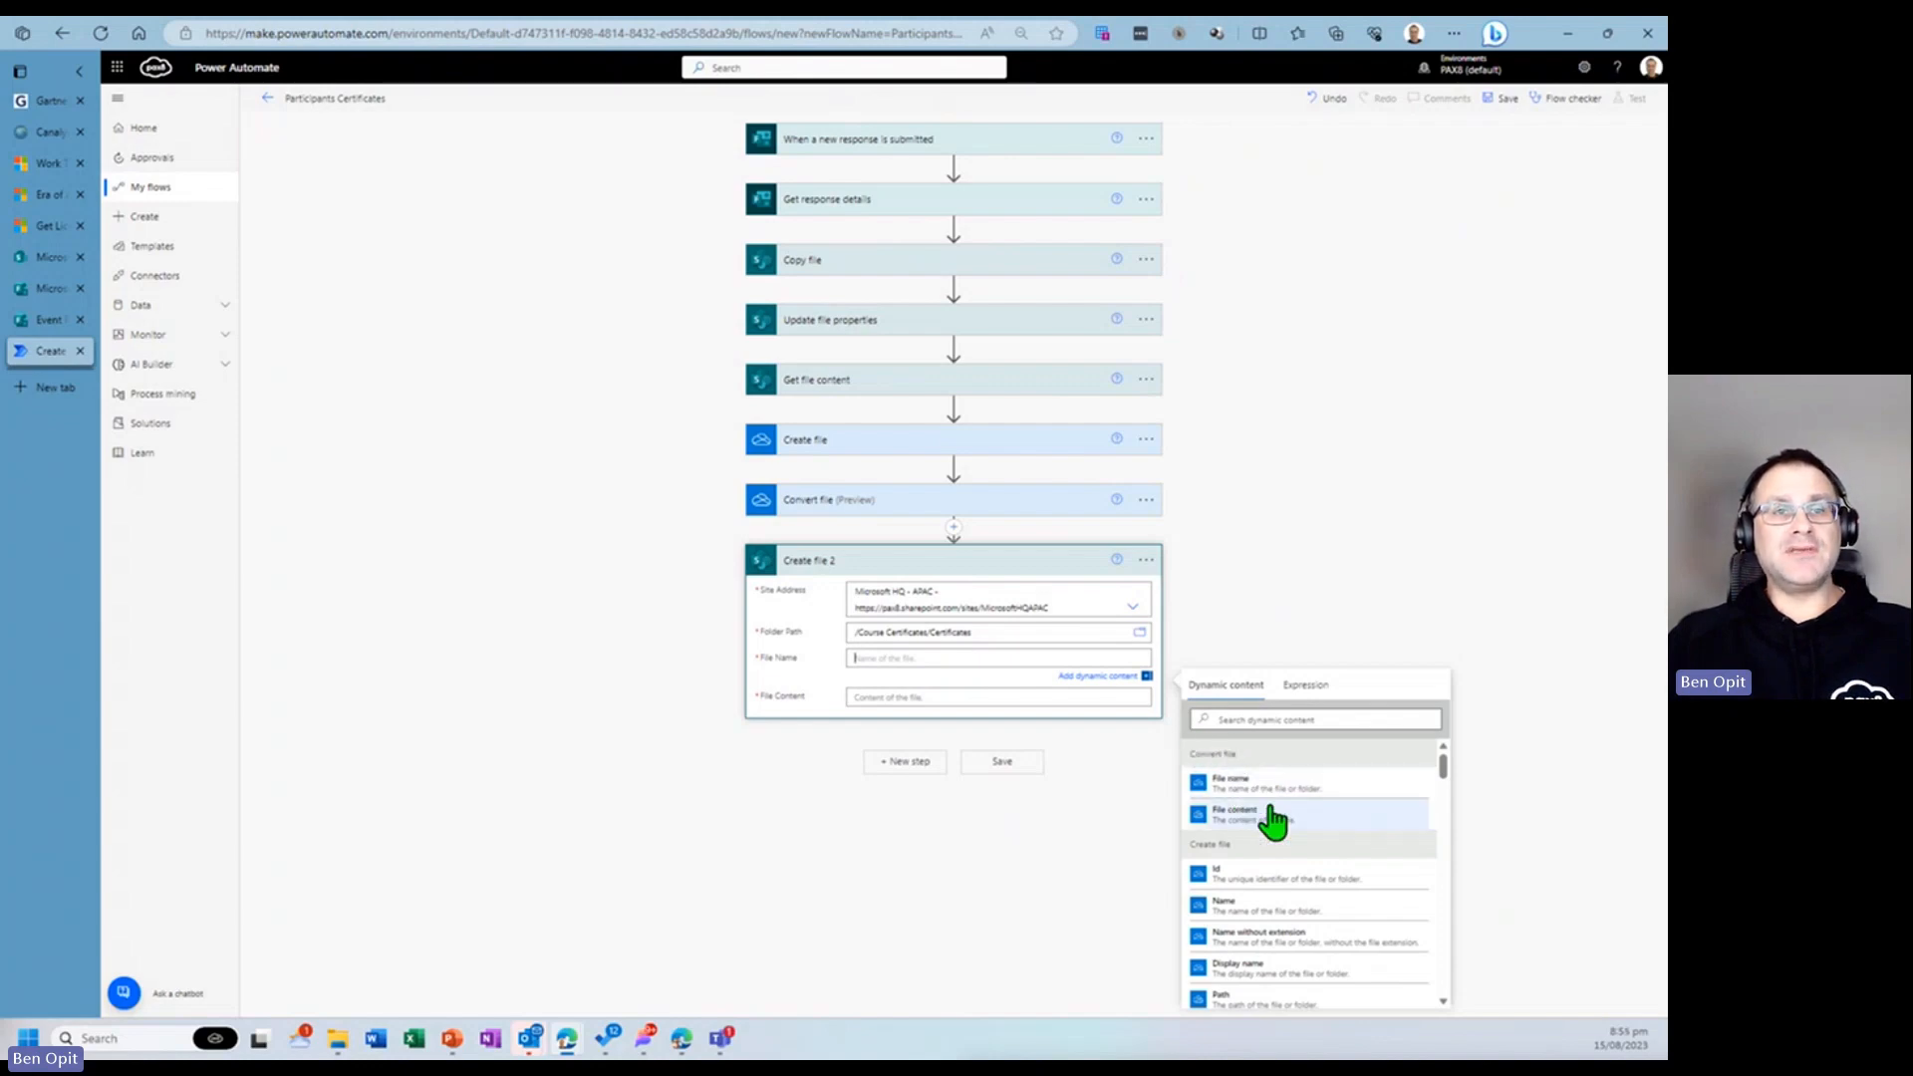
left_click(1249, 793)
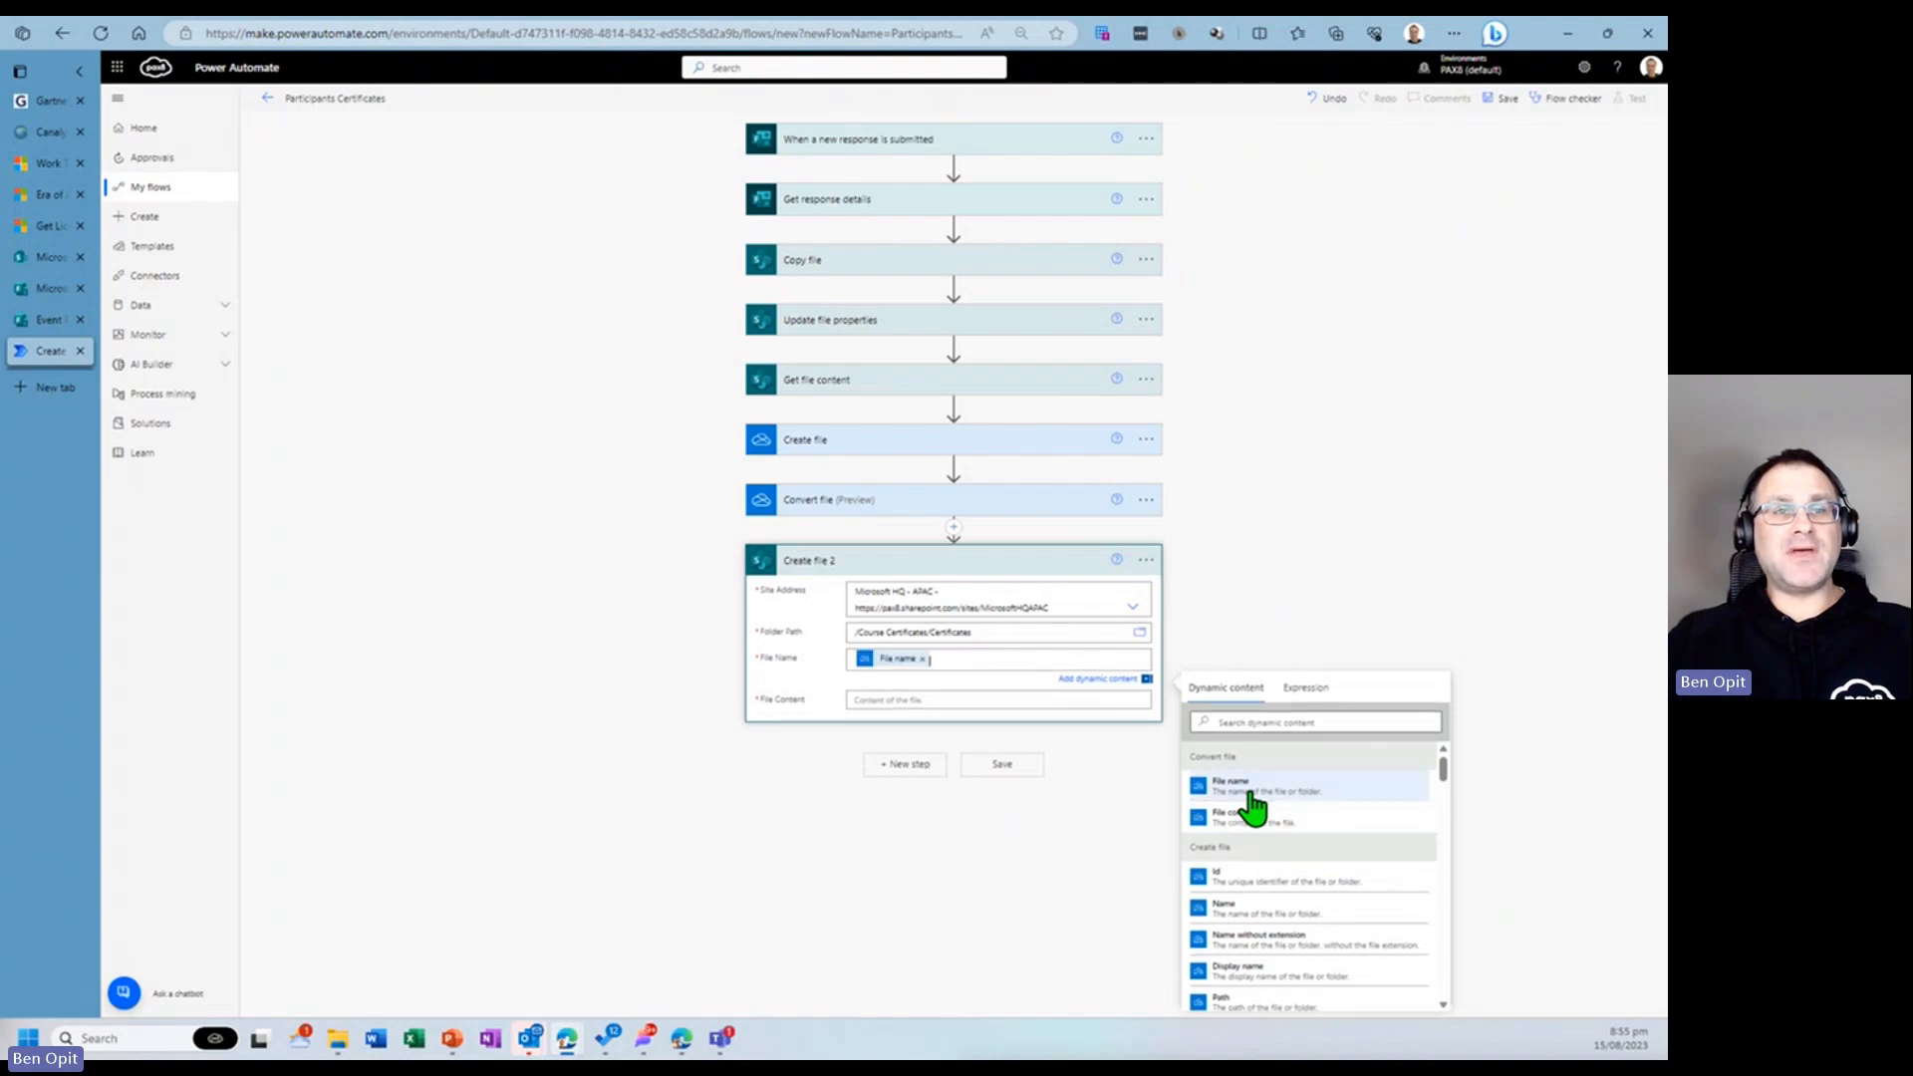
left_click(973, 699)
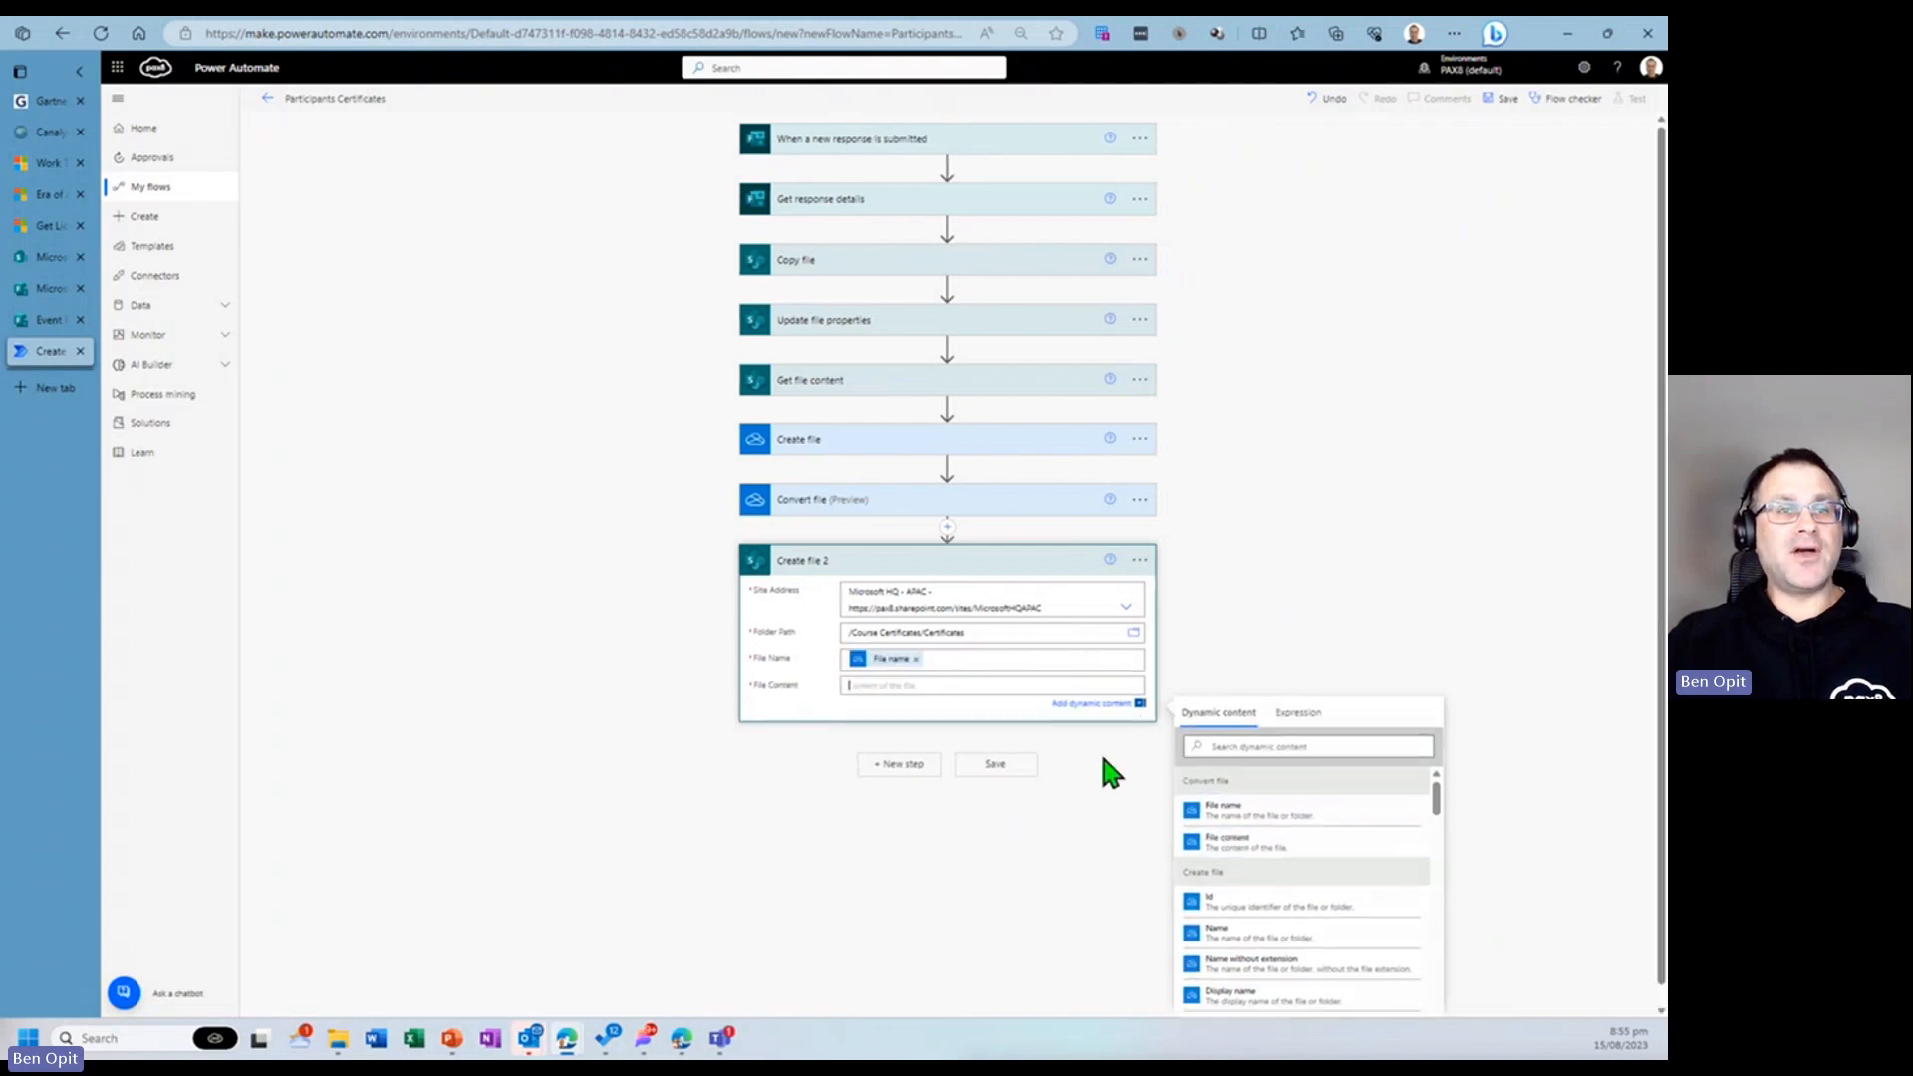
left_click(1242, 845)
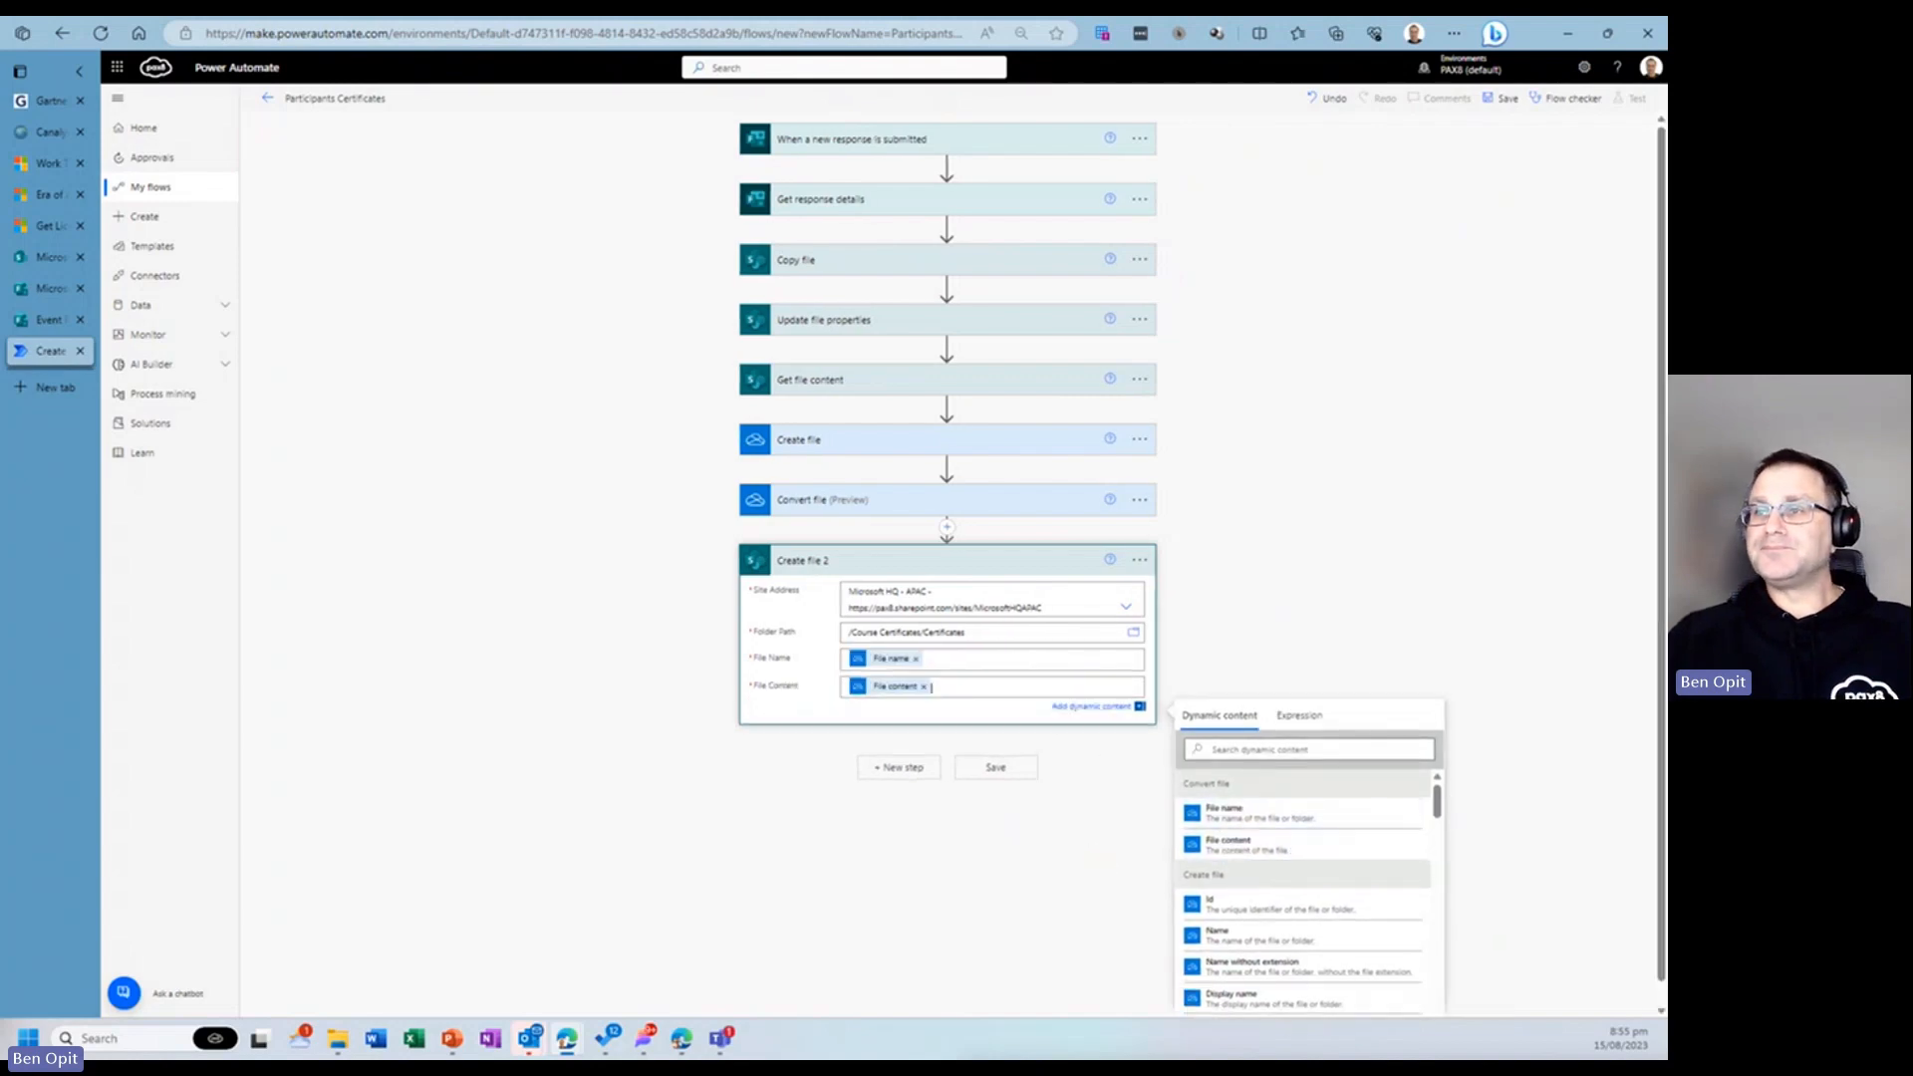
- Add a SharePoint Update file properties action and set its site address to Microsoft HQ - APAC
left_click(903, 768)
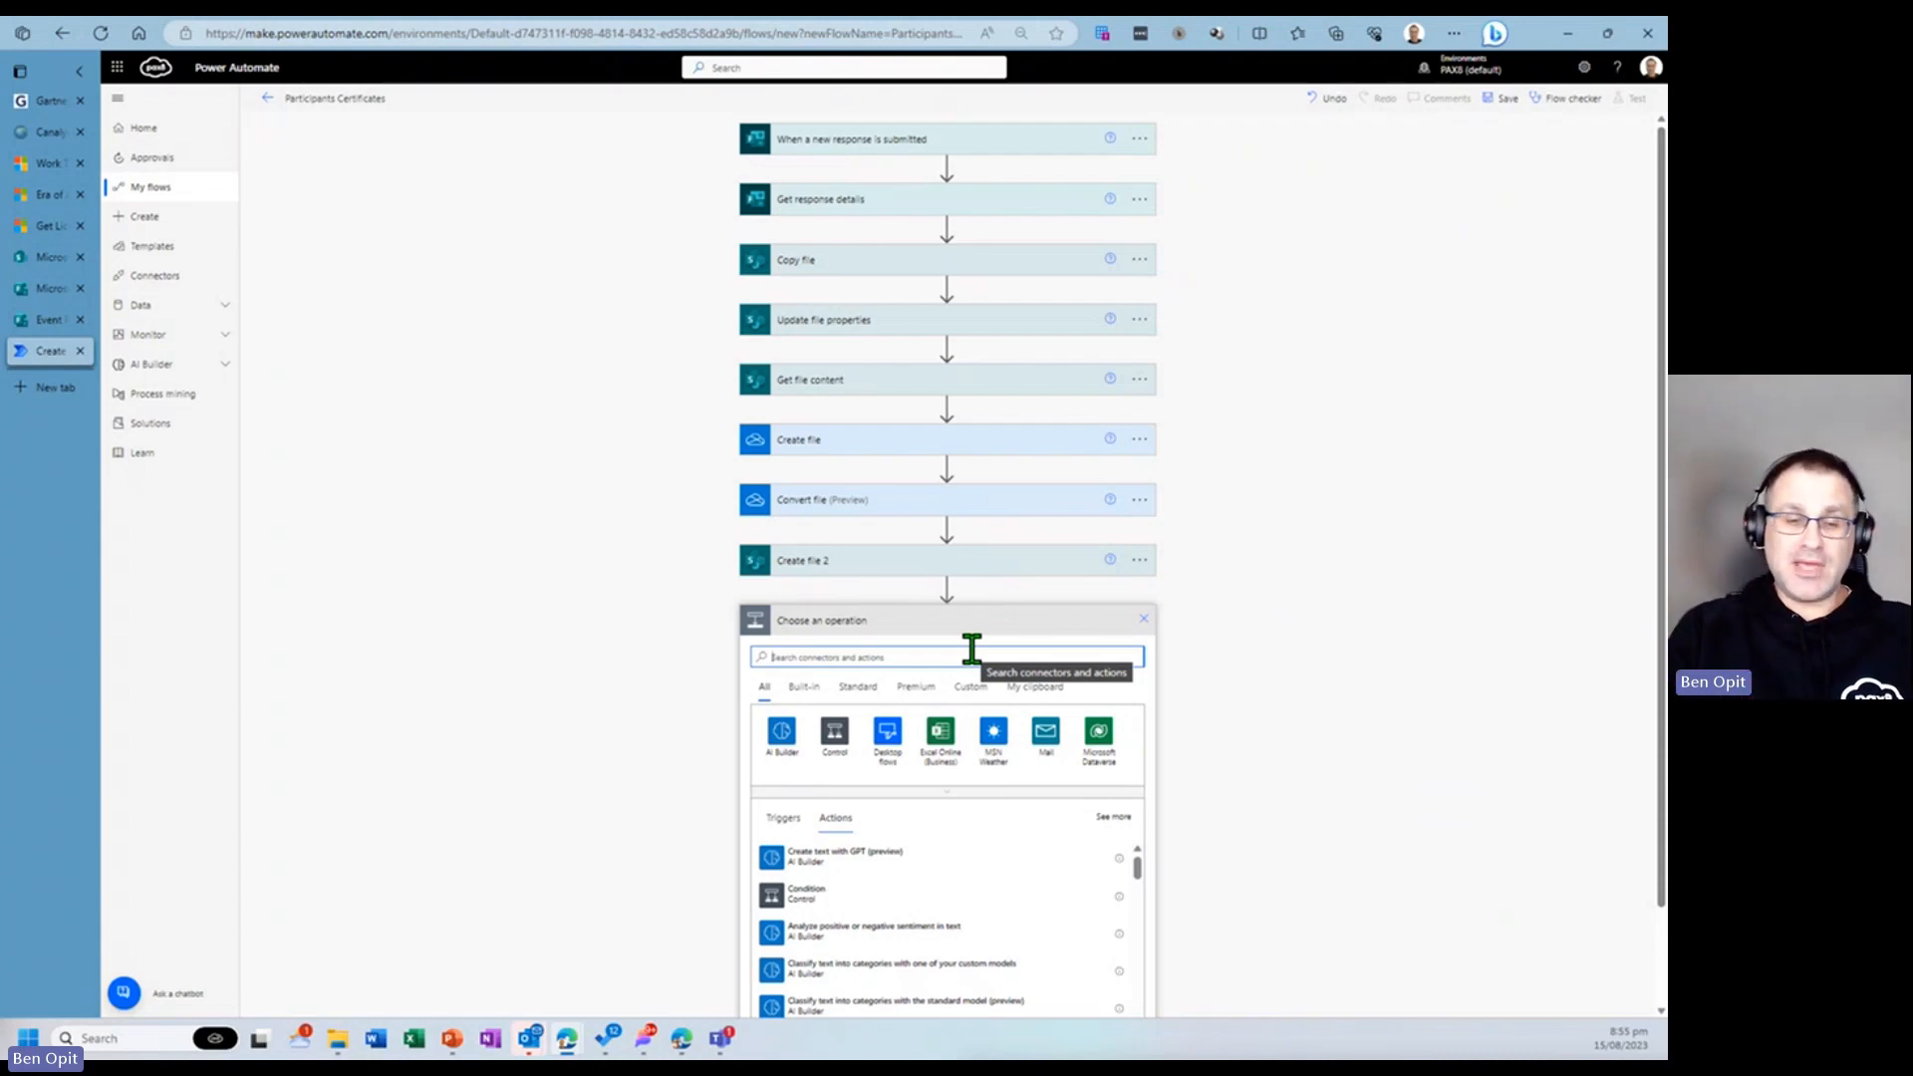
type("update file pro")
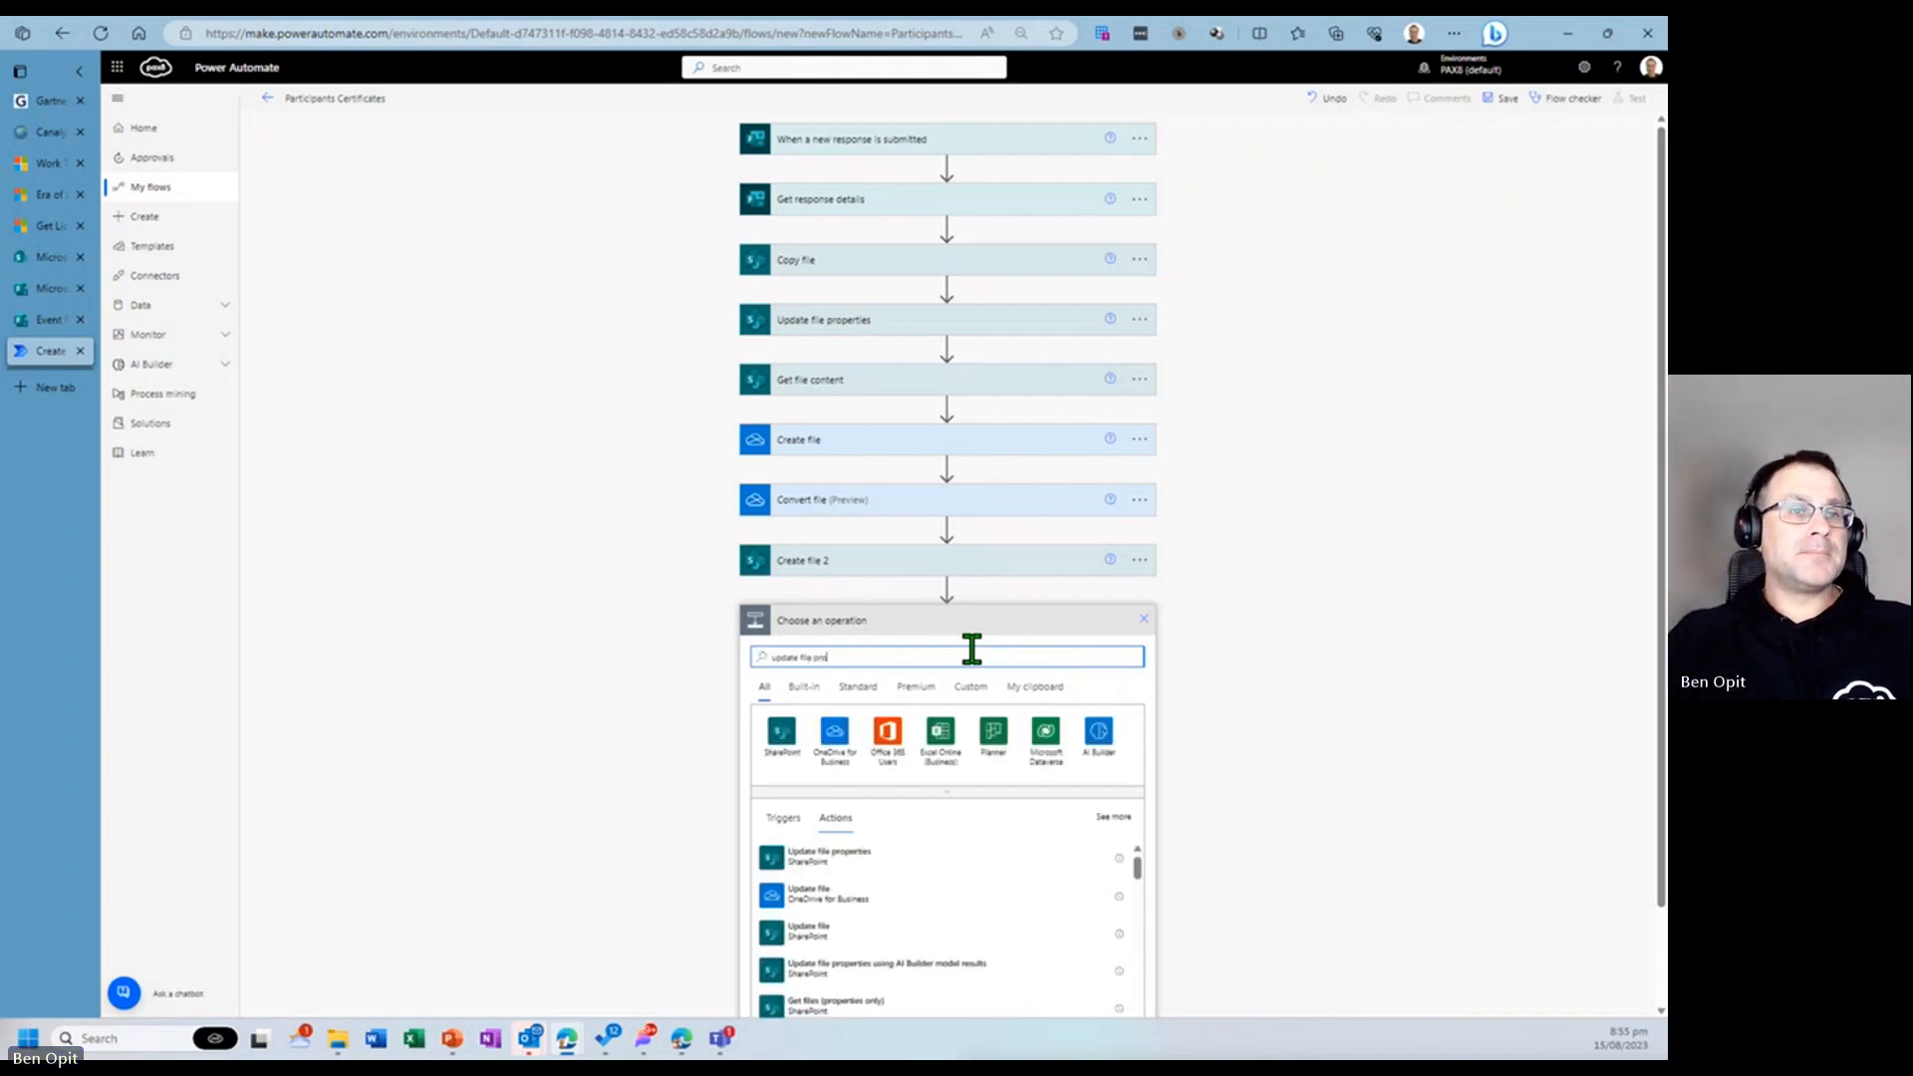
left_click(898, 866)
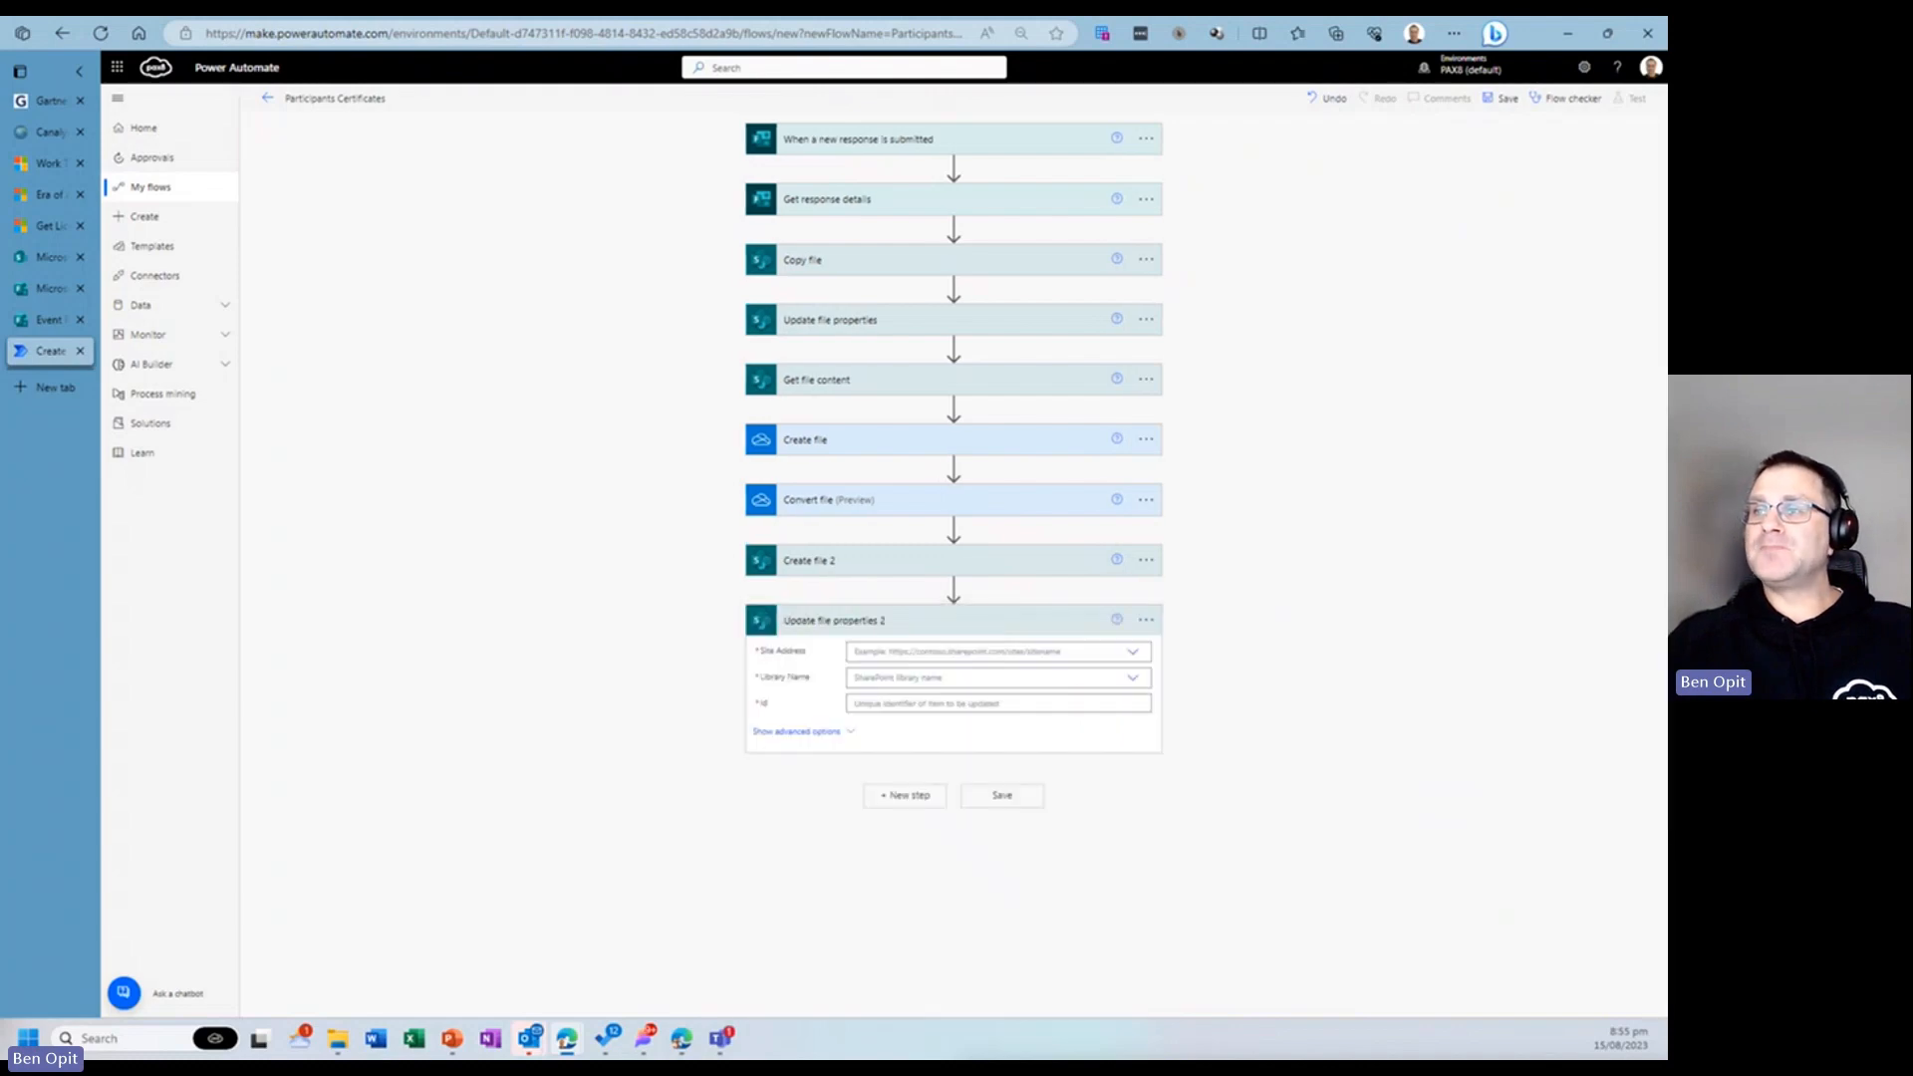
left_click(1037, 652)
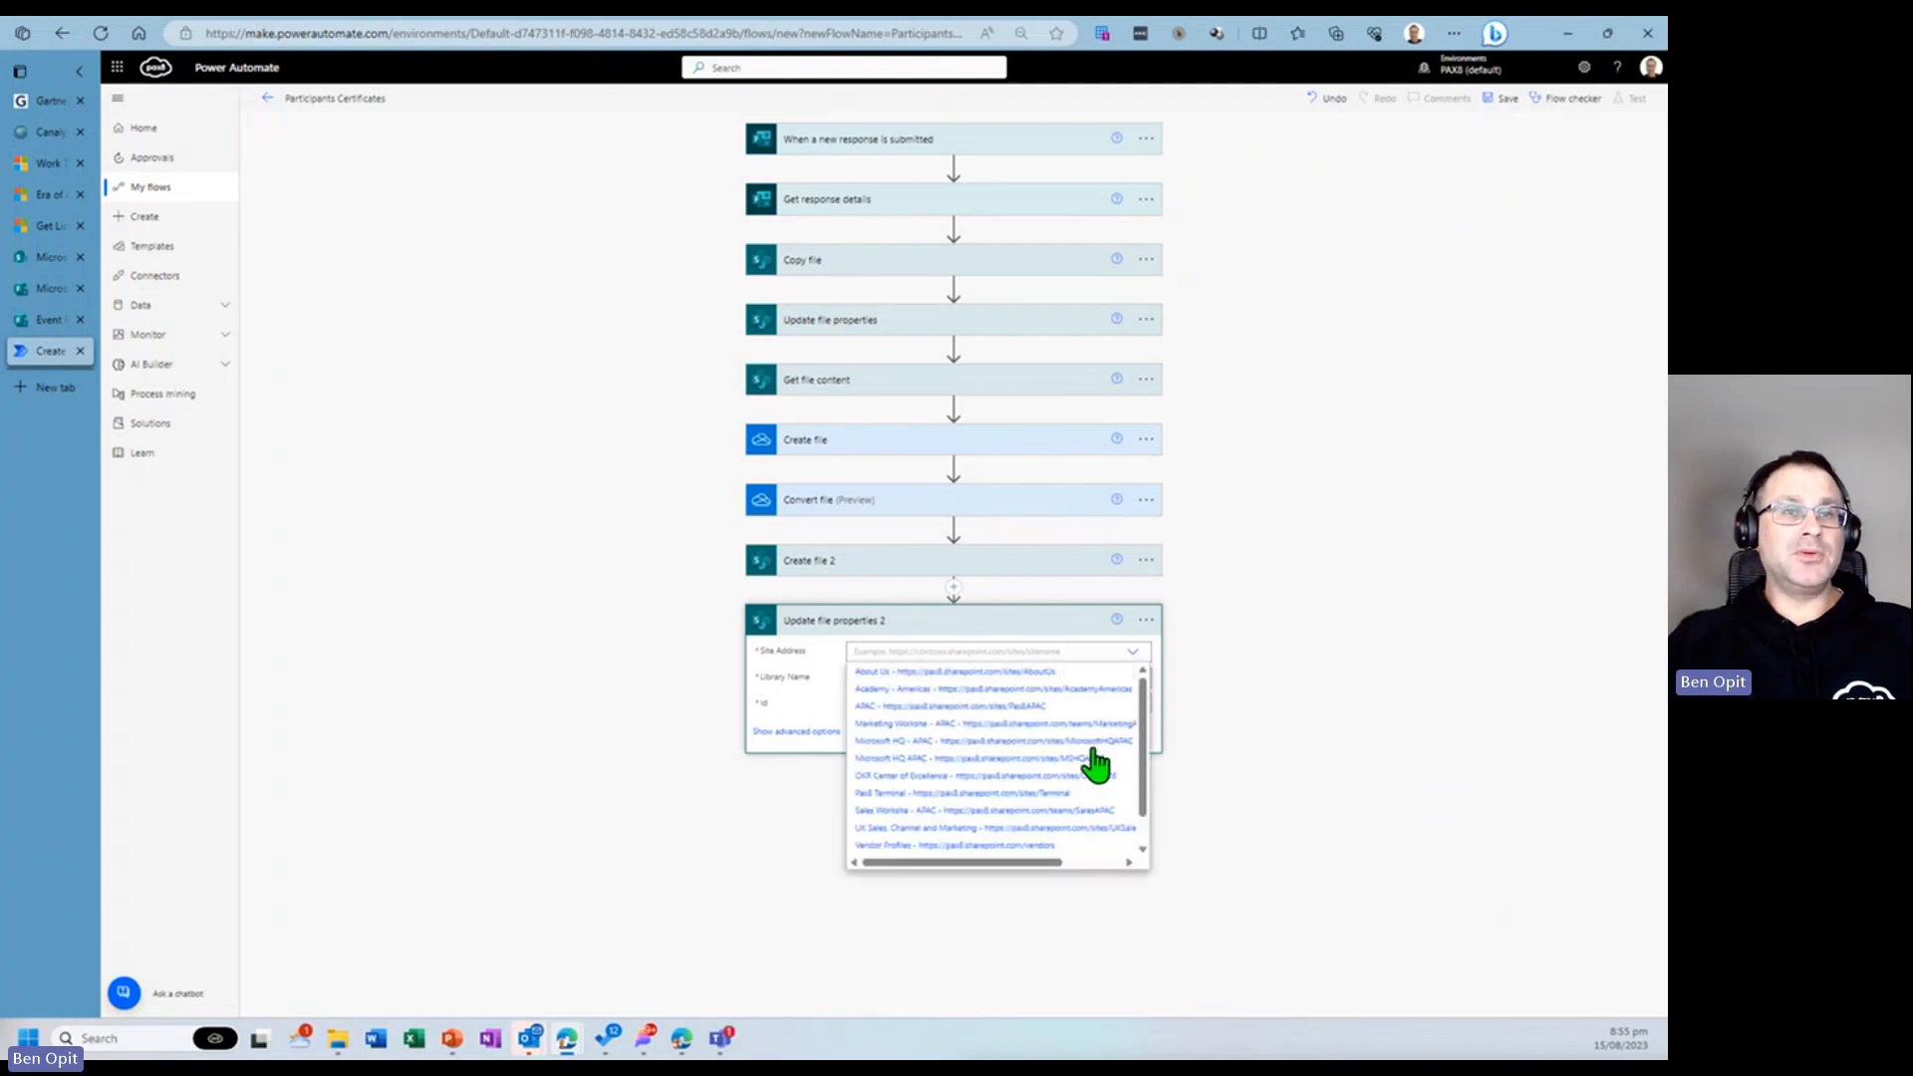
left_click(1093, 742)
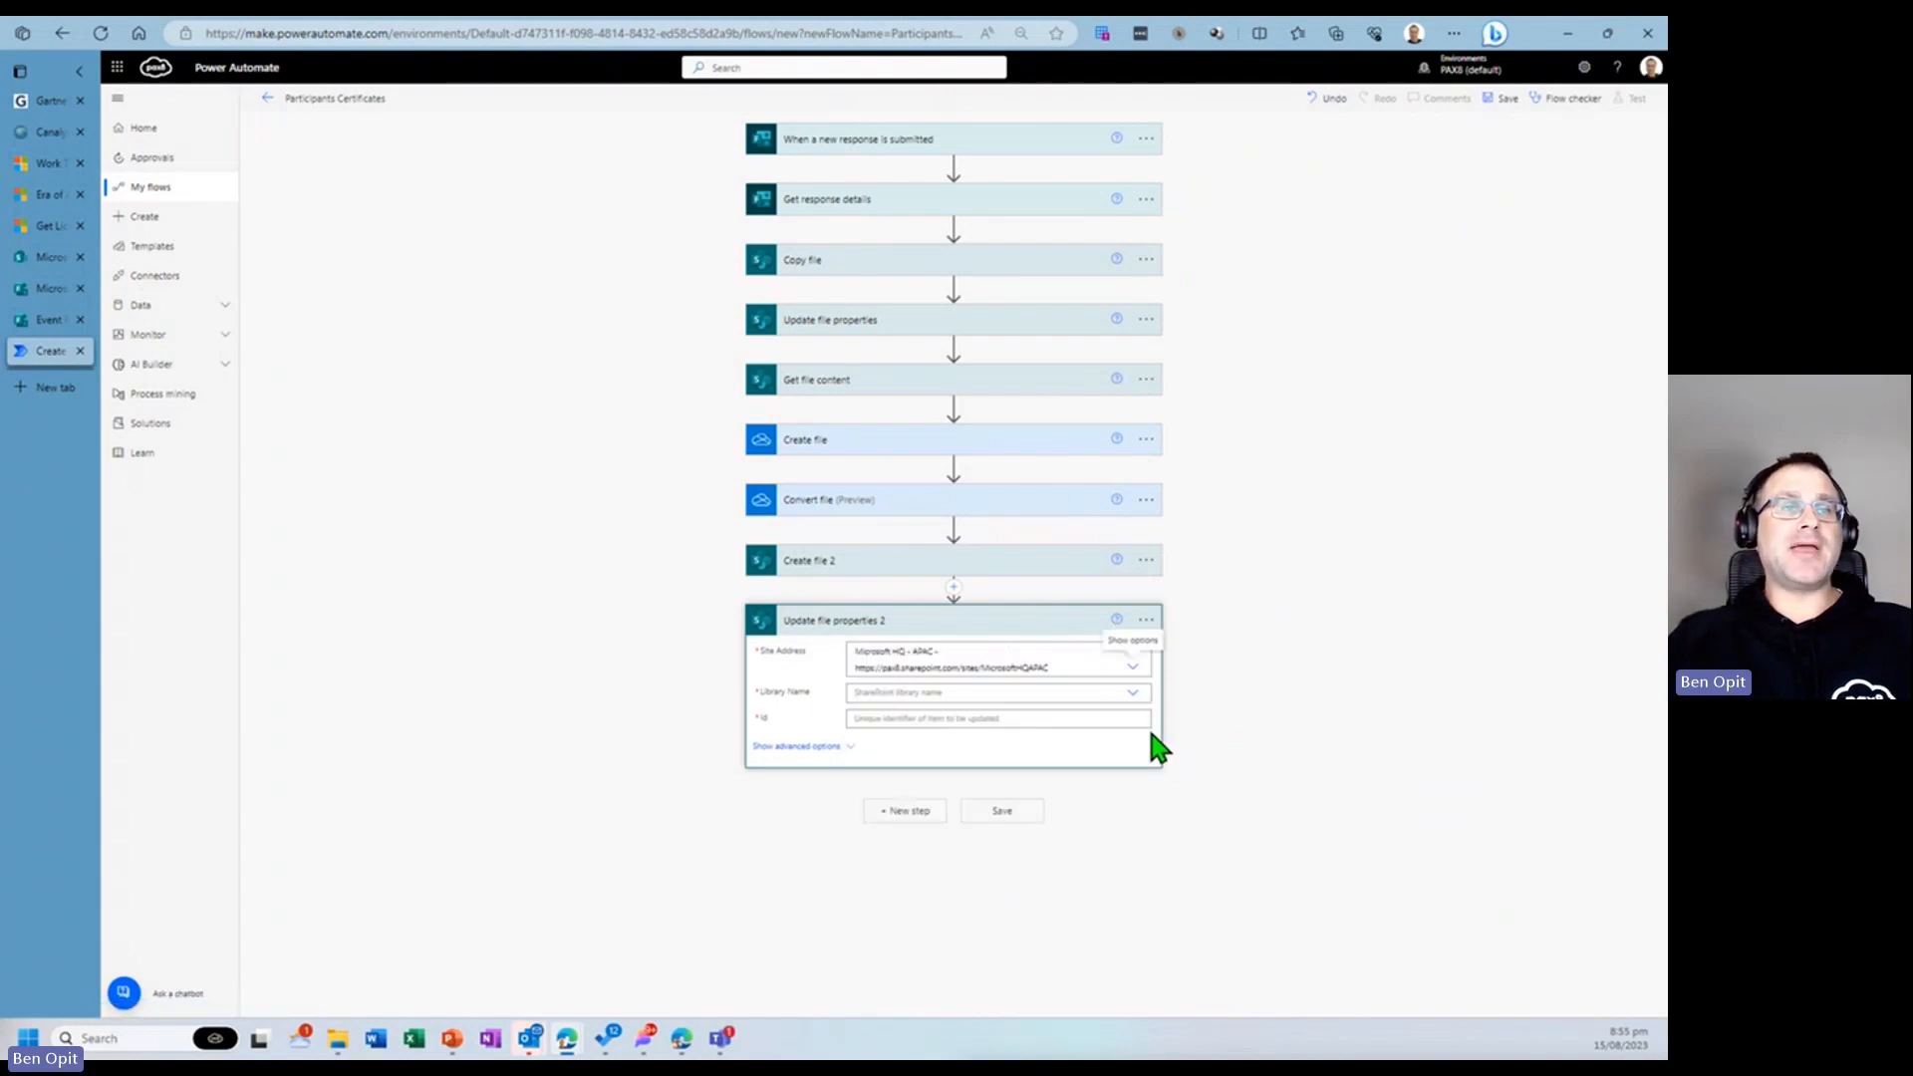
- Set the library name to Course Certificates and the Id to the ItemId from Create file 2
left_click(1000, 692)
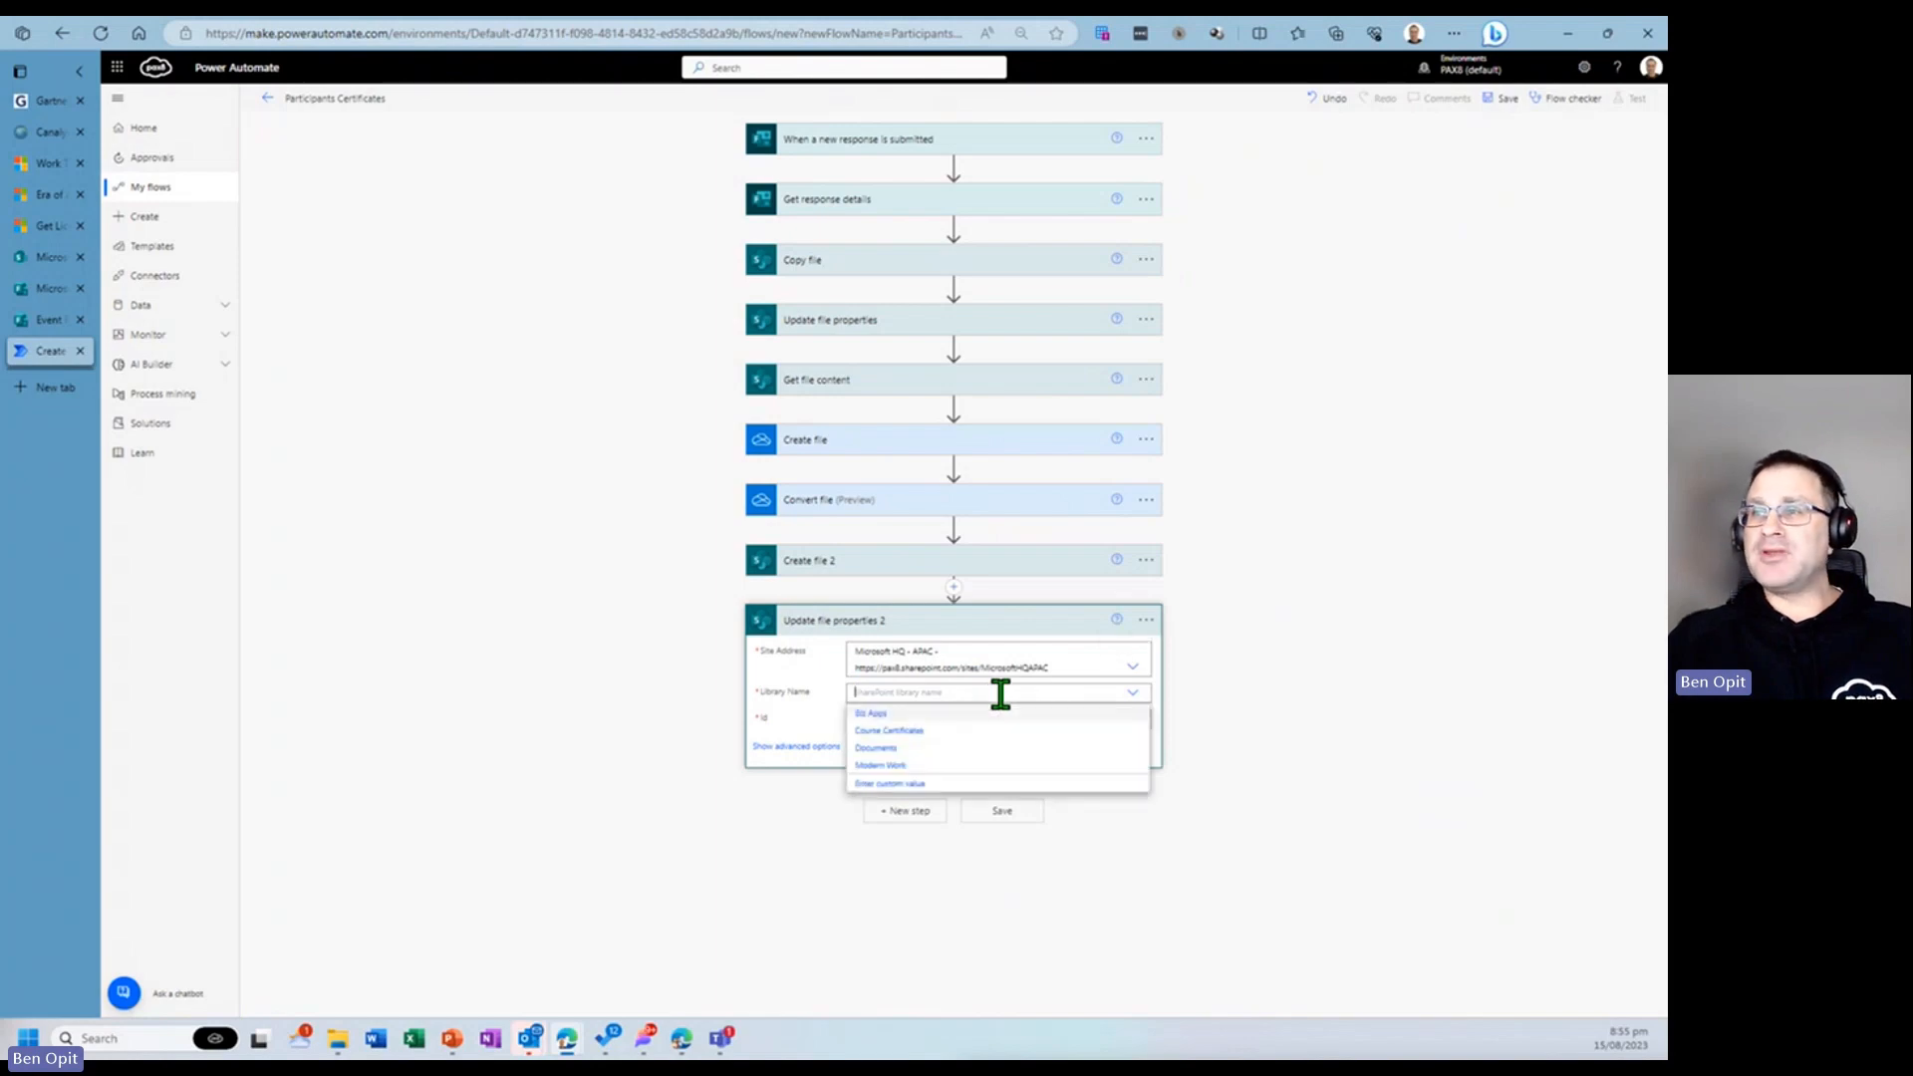
left_click(1028, 730)
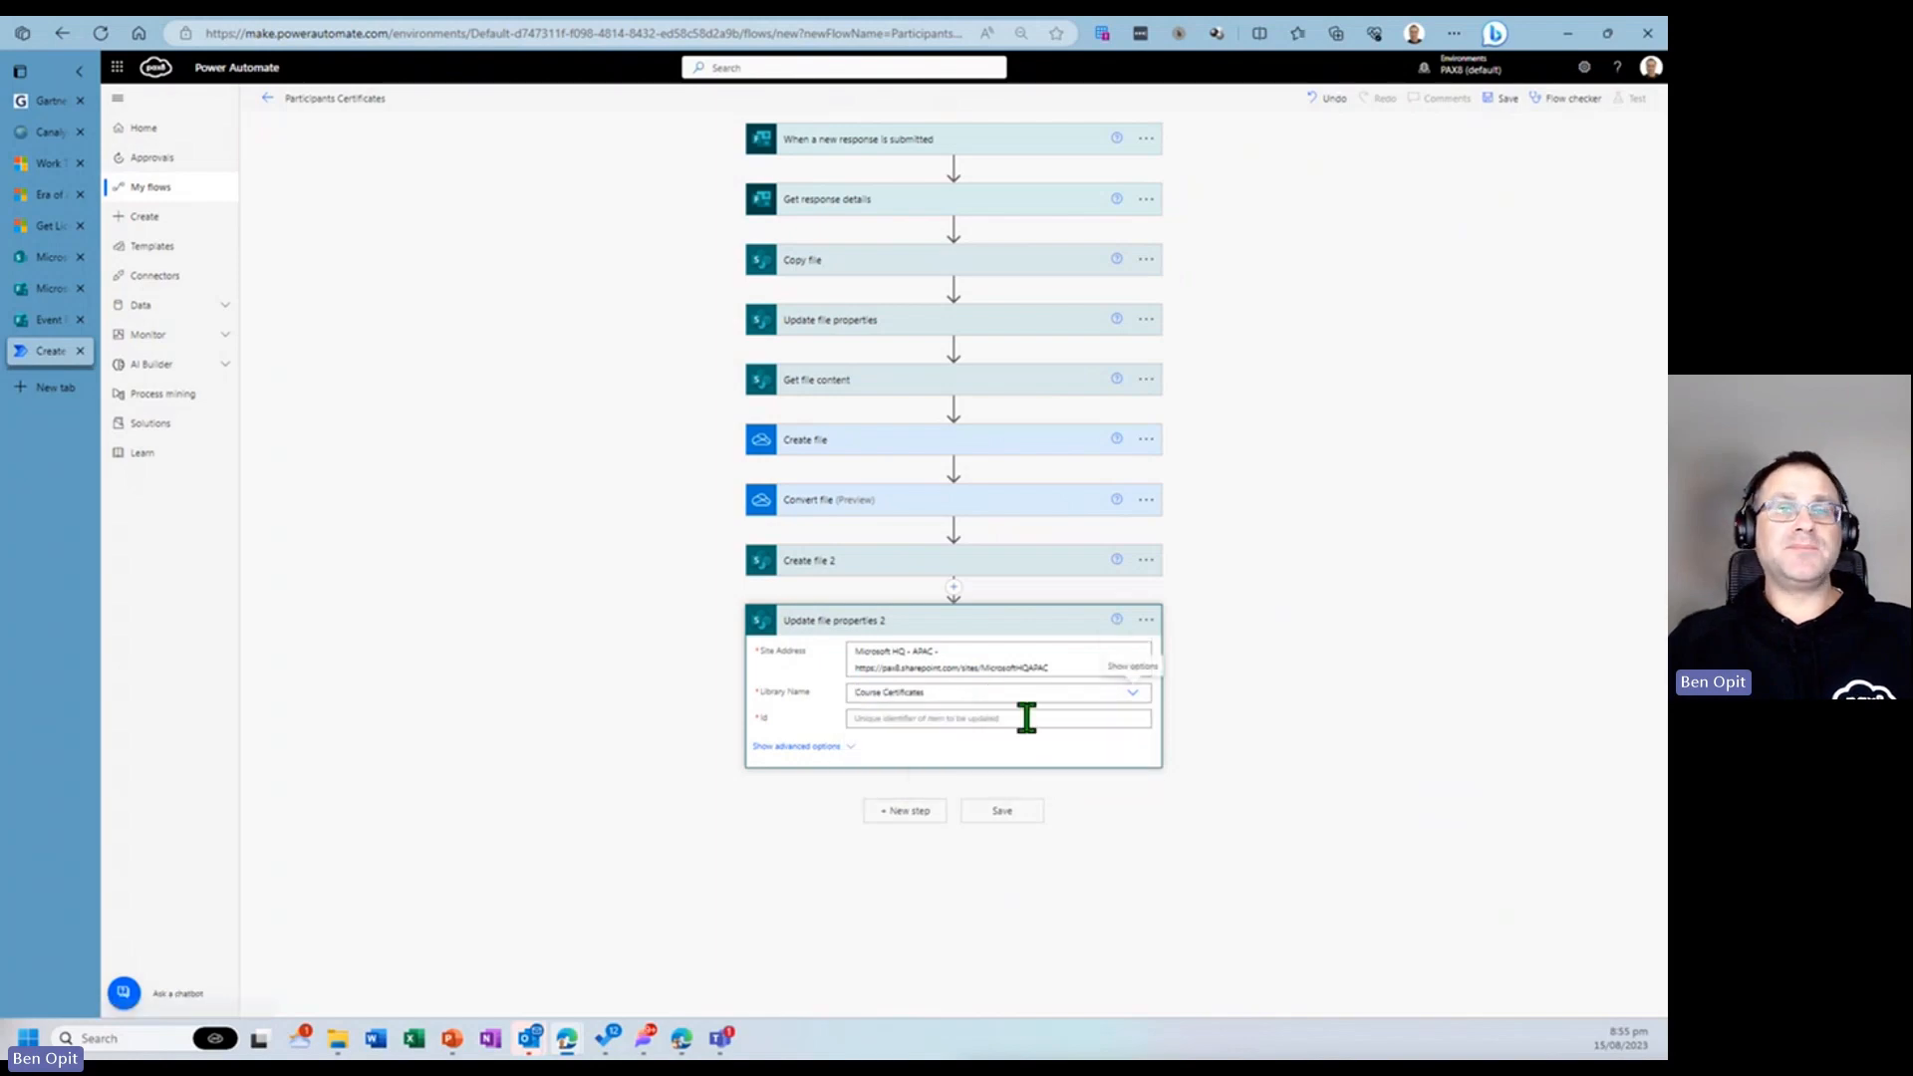
left_click(1028, 717)
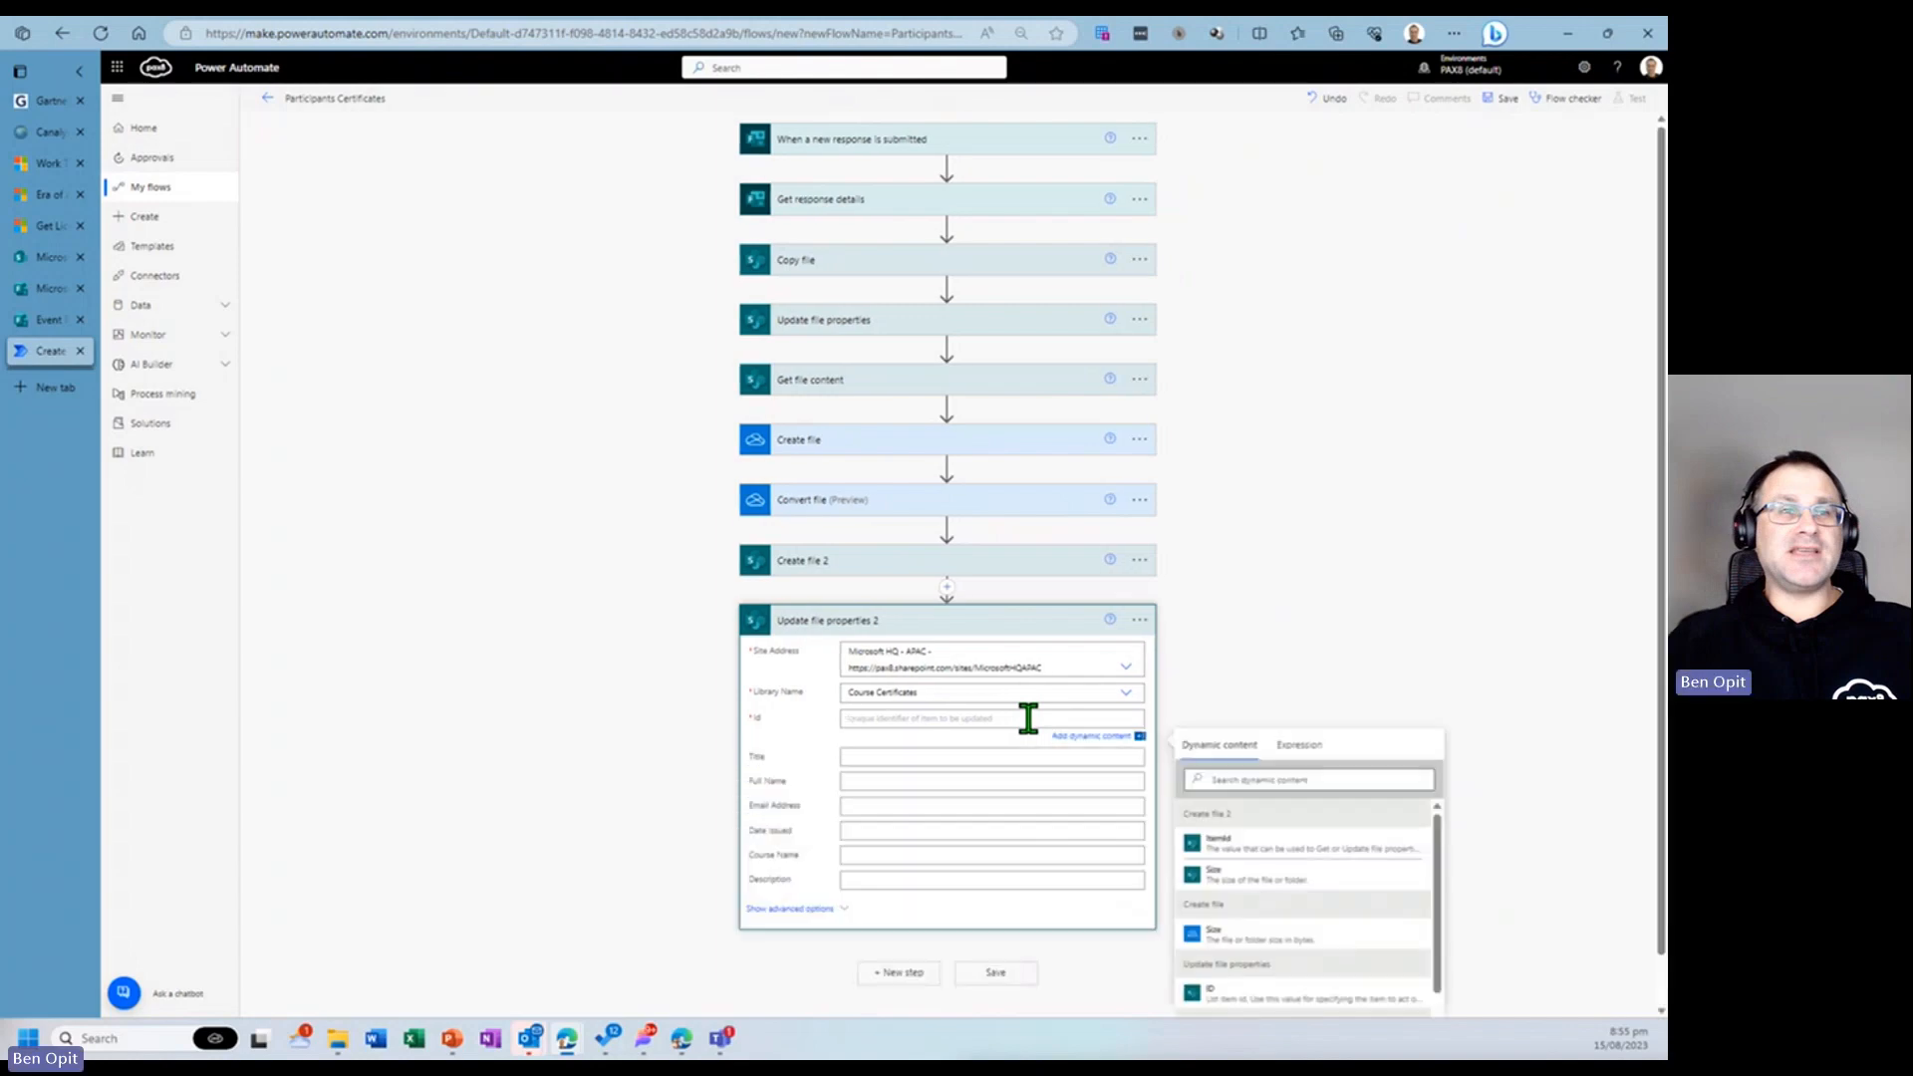
left_click(1260, 849)
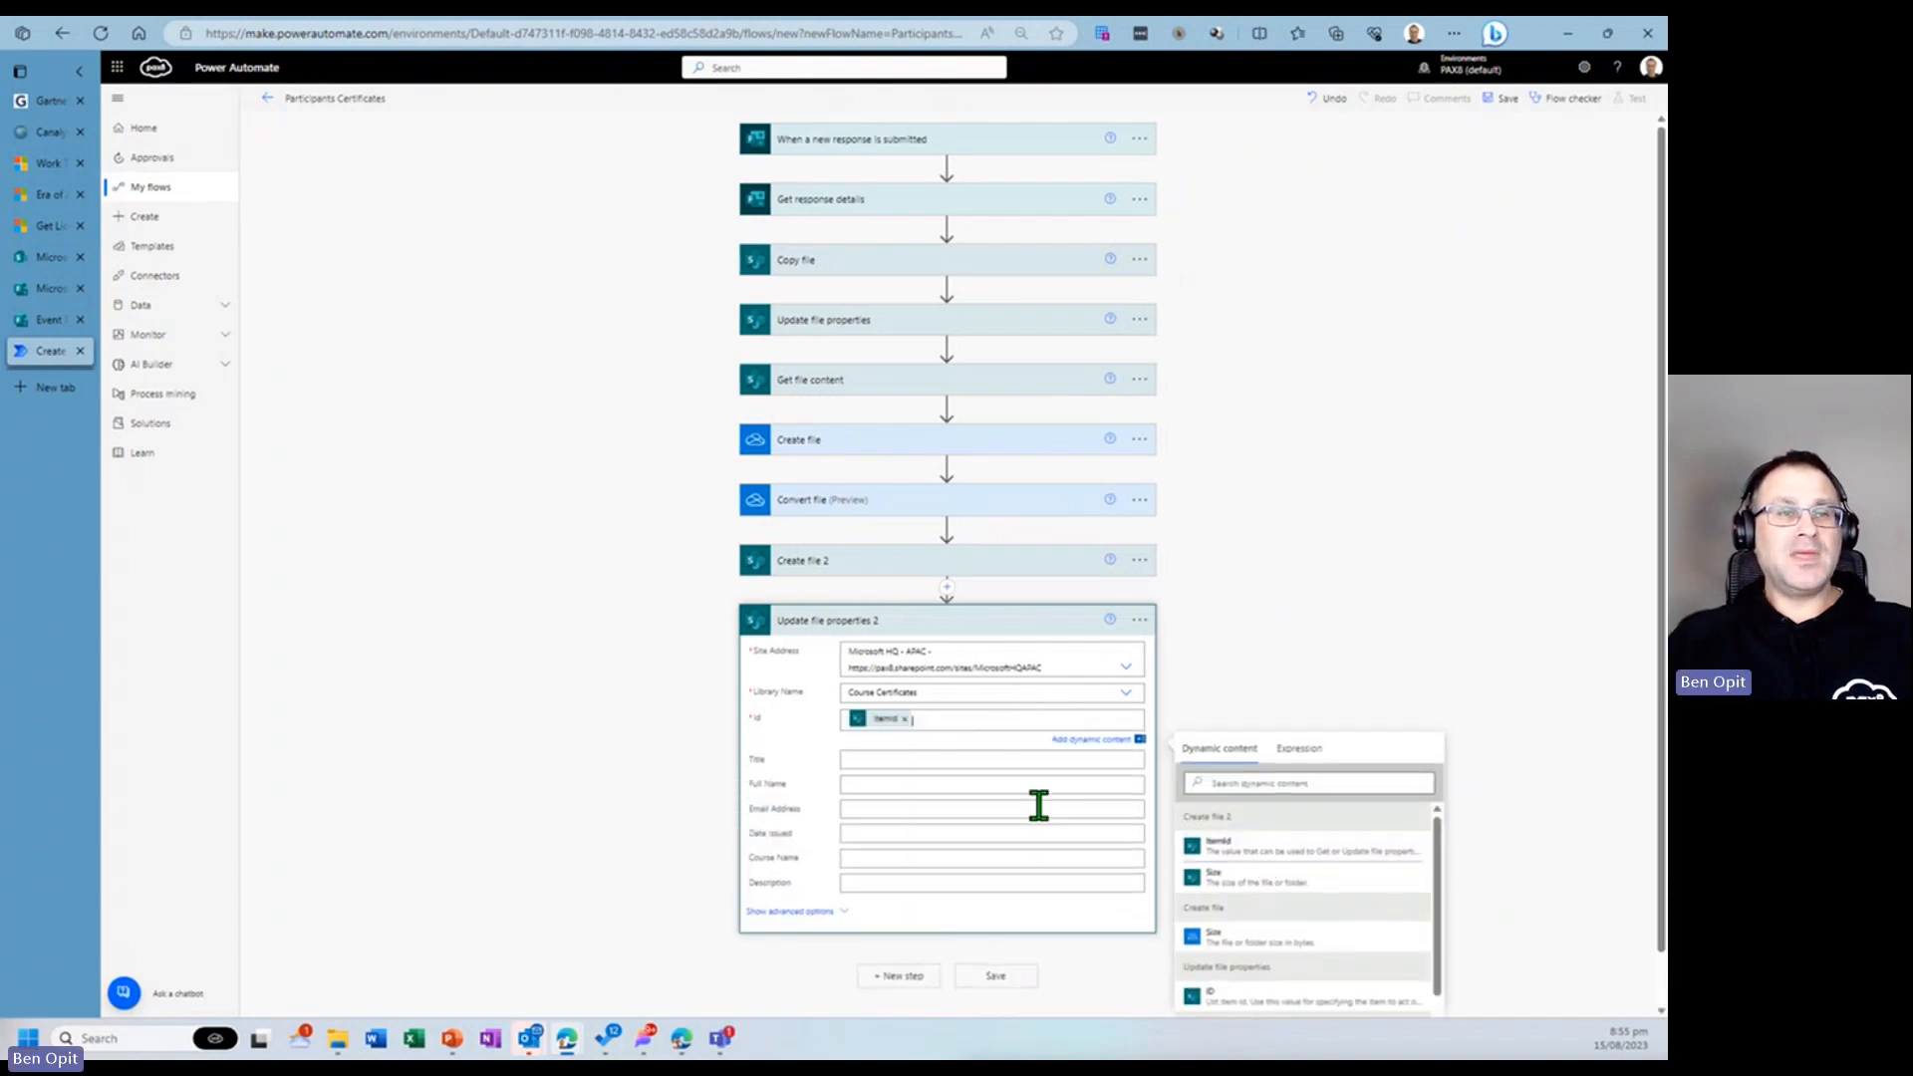
- Fill Full Name and Email Address with the Full Name and Email Address answers from Get response details
scroll(1275, 916, "down", 5)
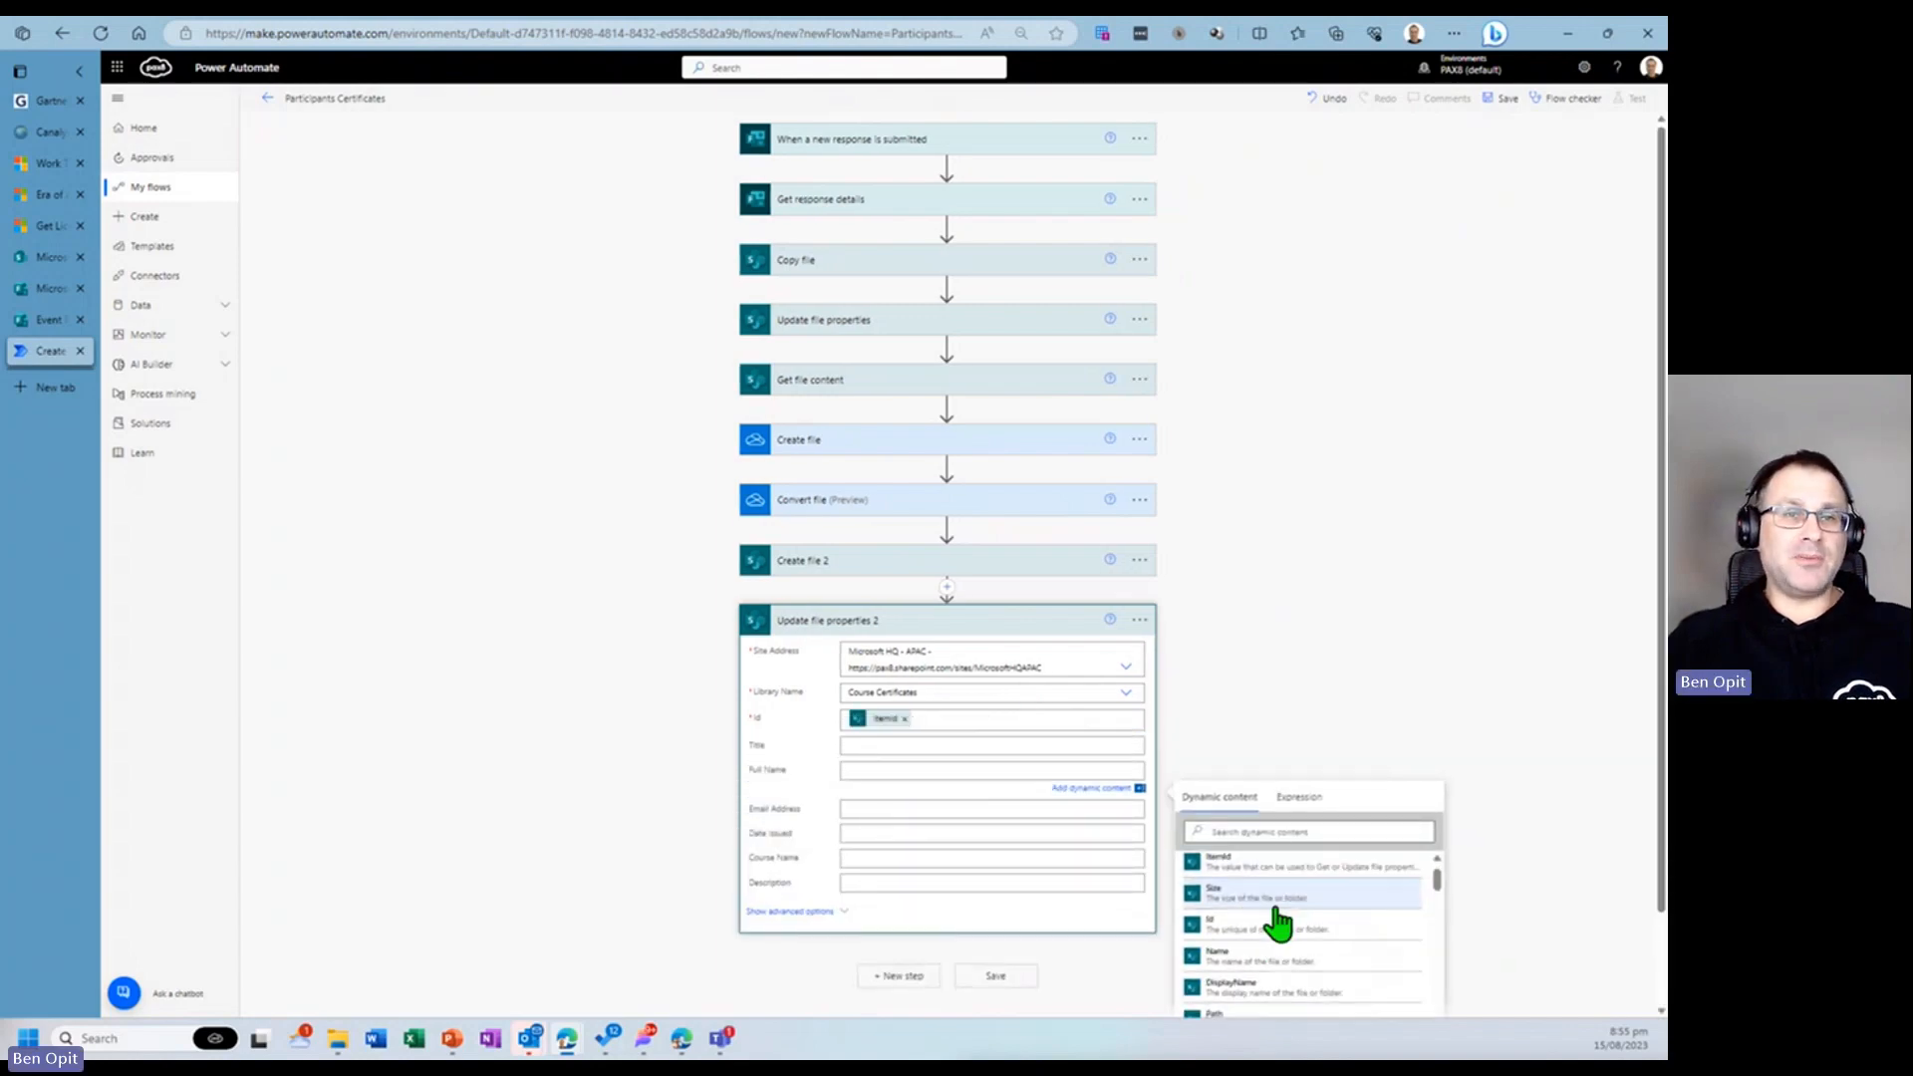
scroll(1285, 923, "down", 5)
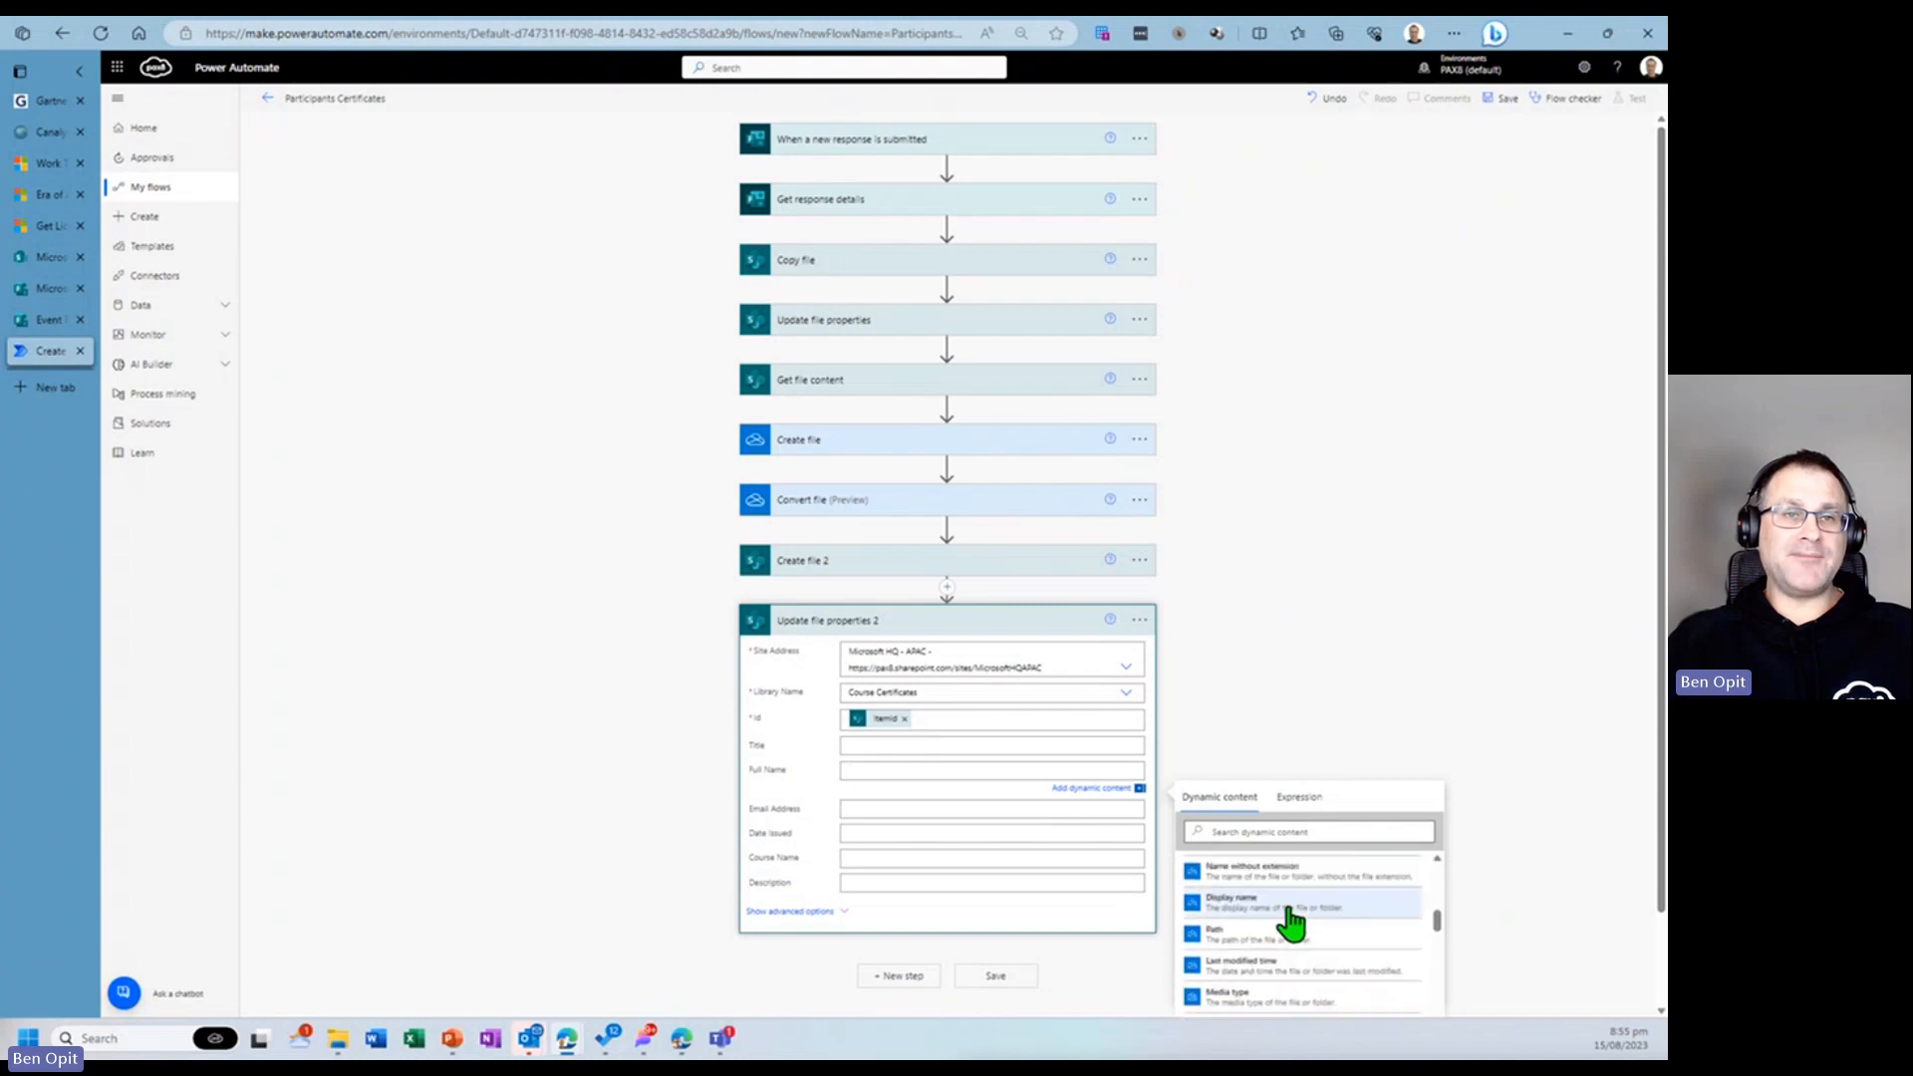
scroll(1295, 927, "down", 3)
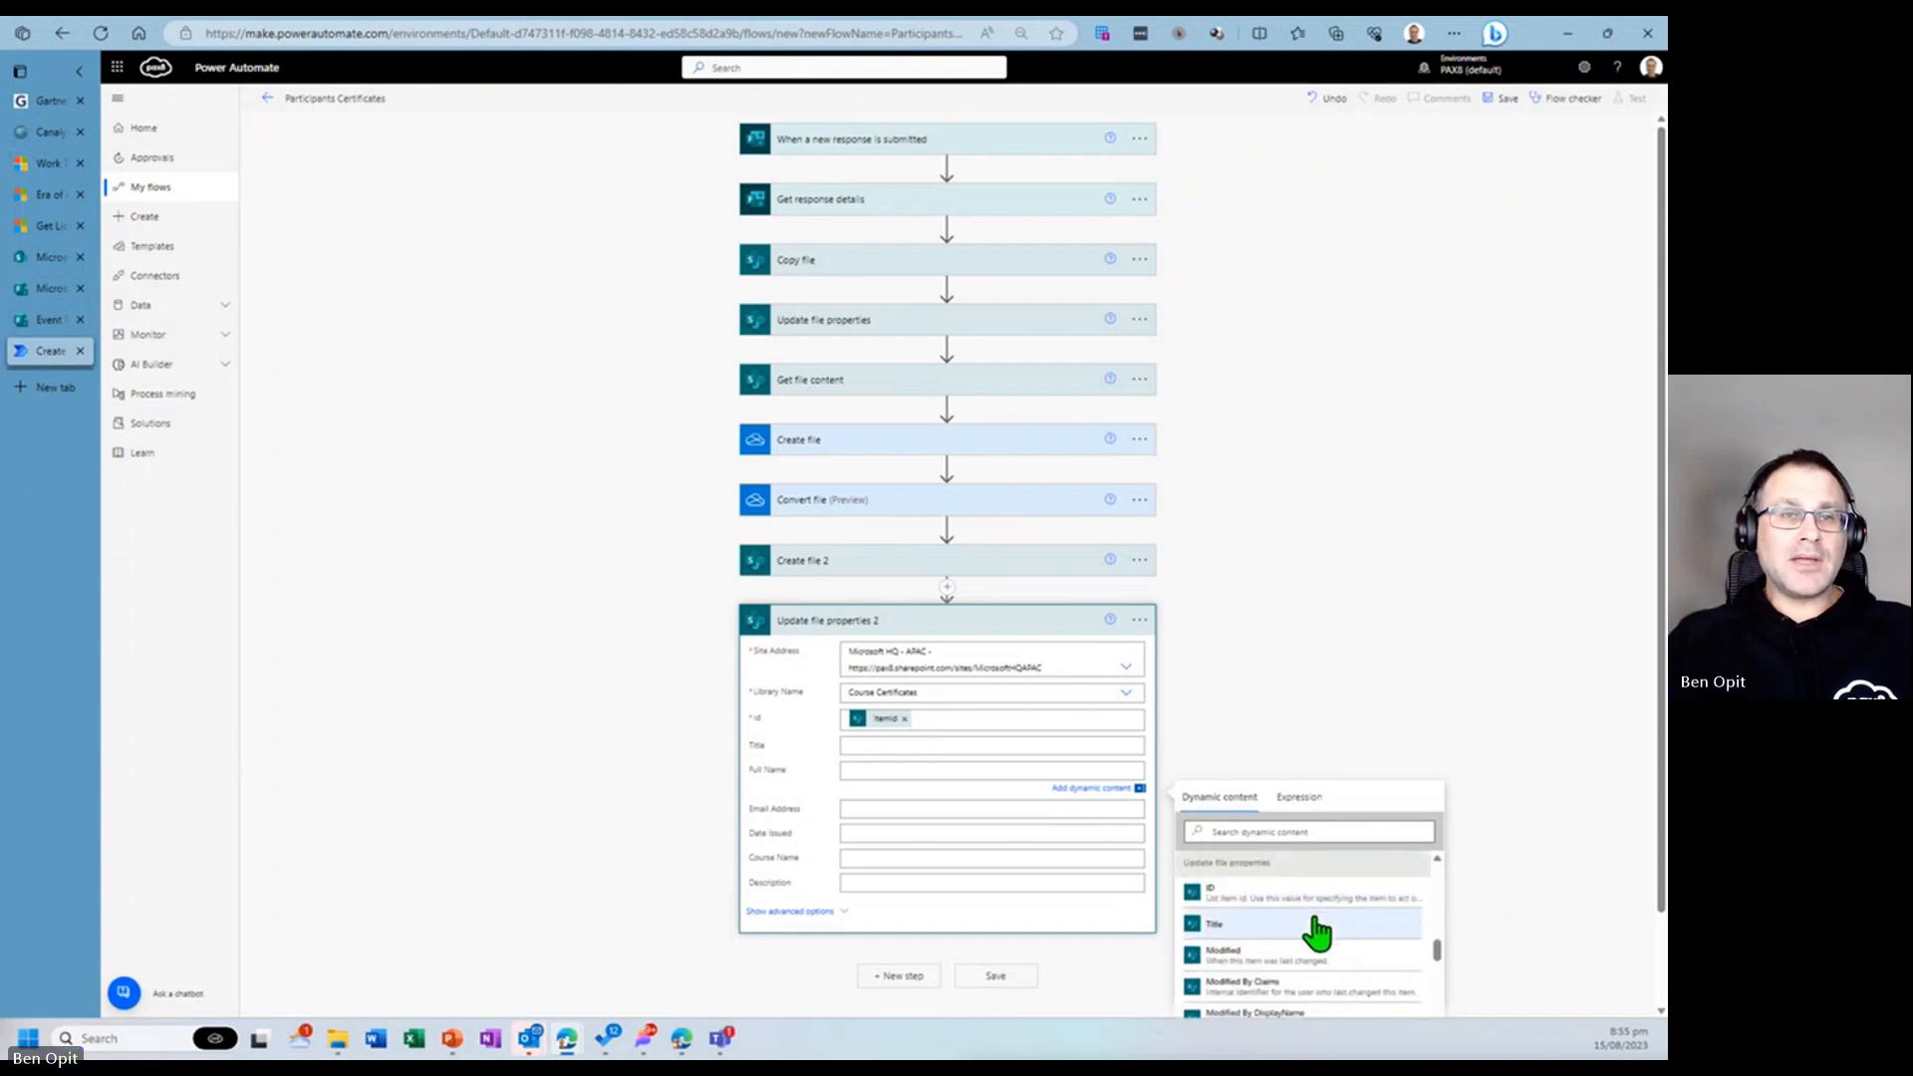
scroll(1320, 936, "down", 4)
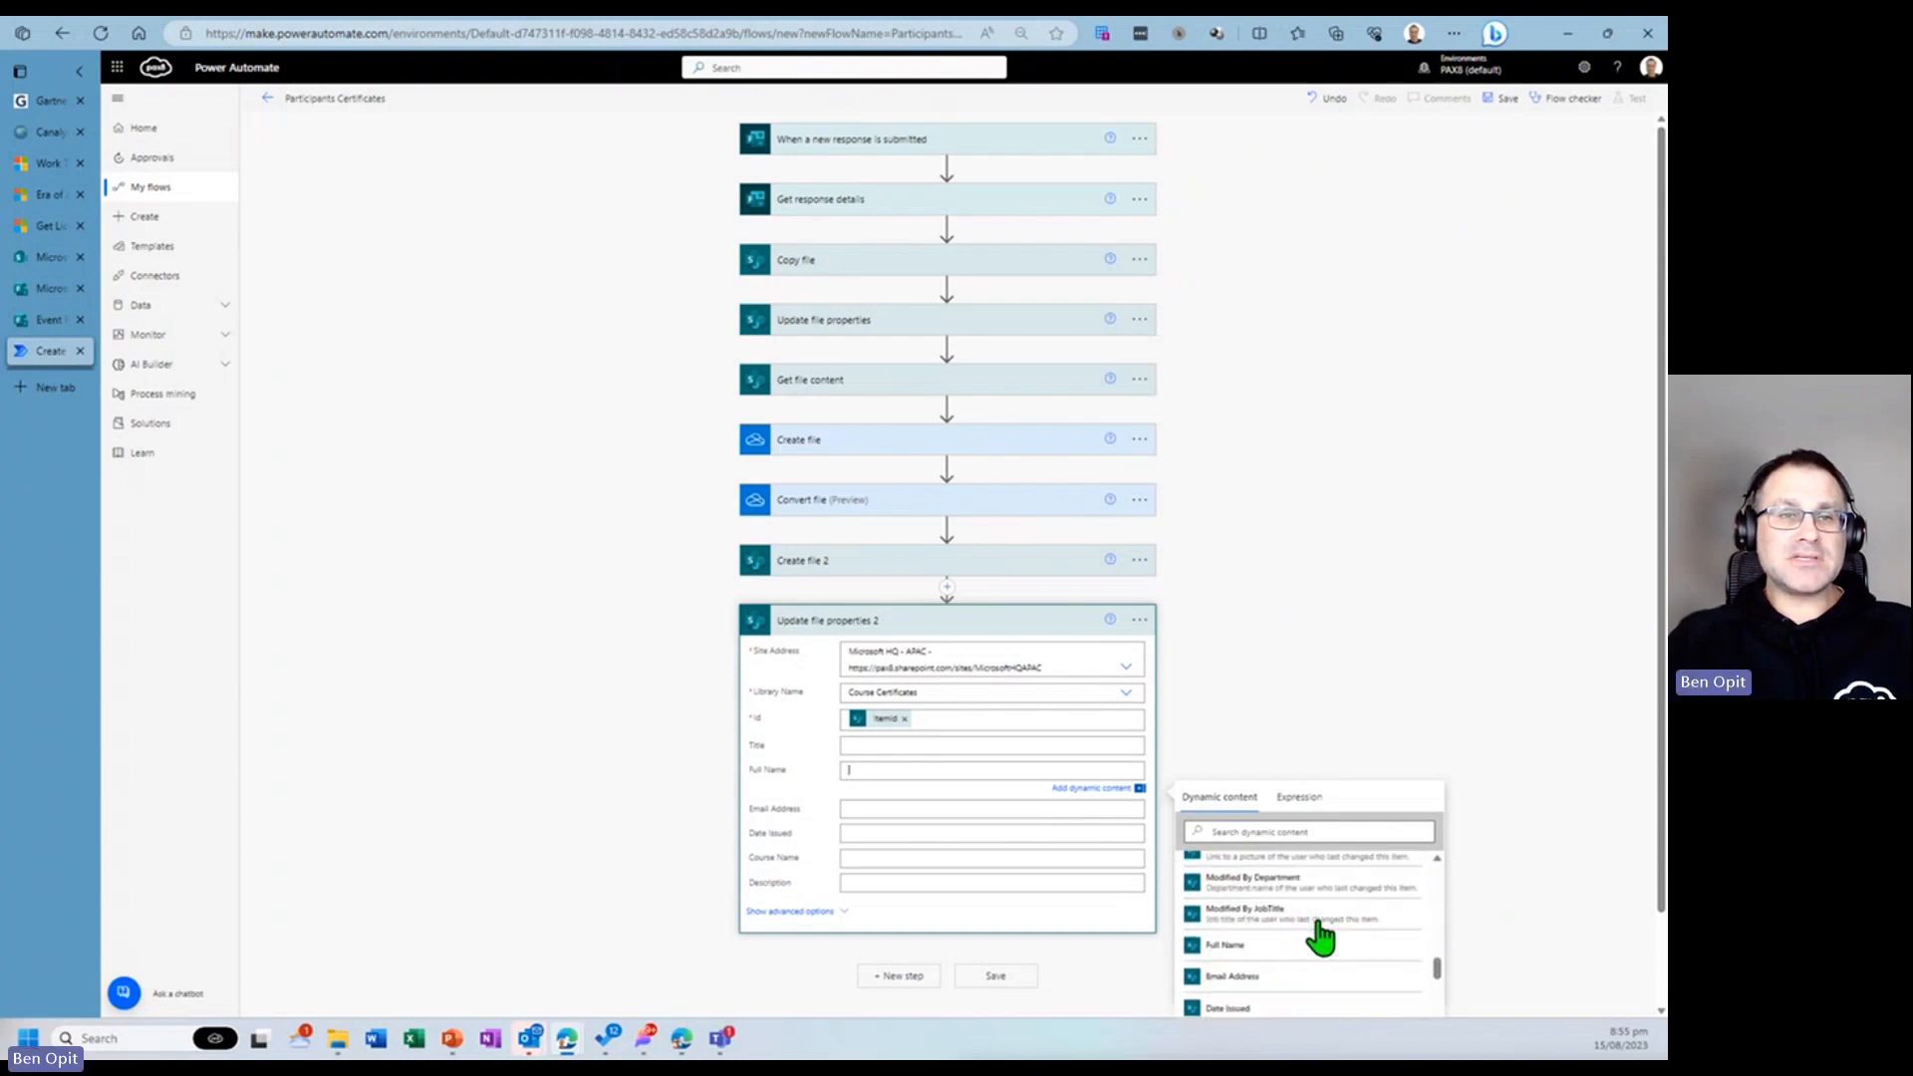
scroll(1319, 937, "down", 5)
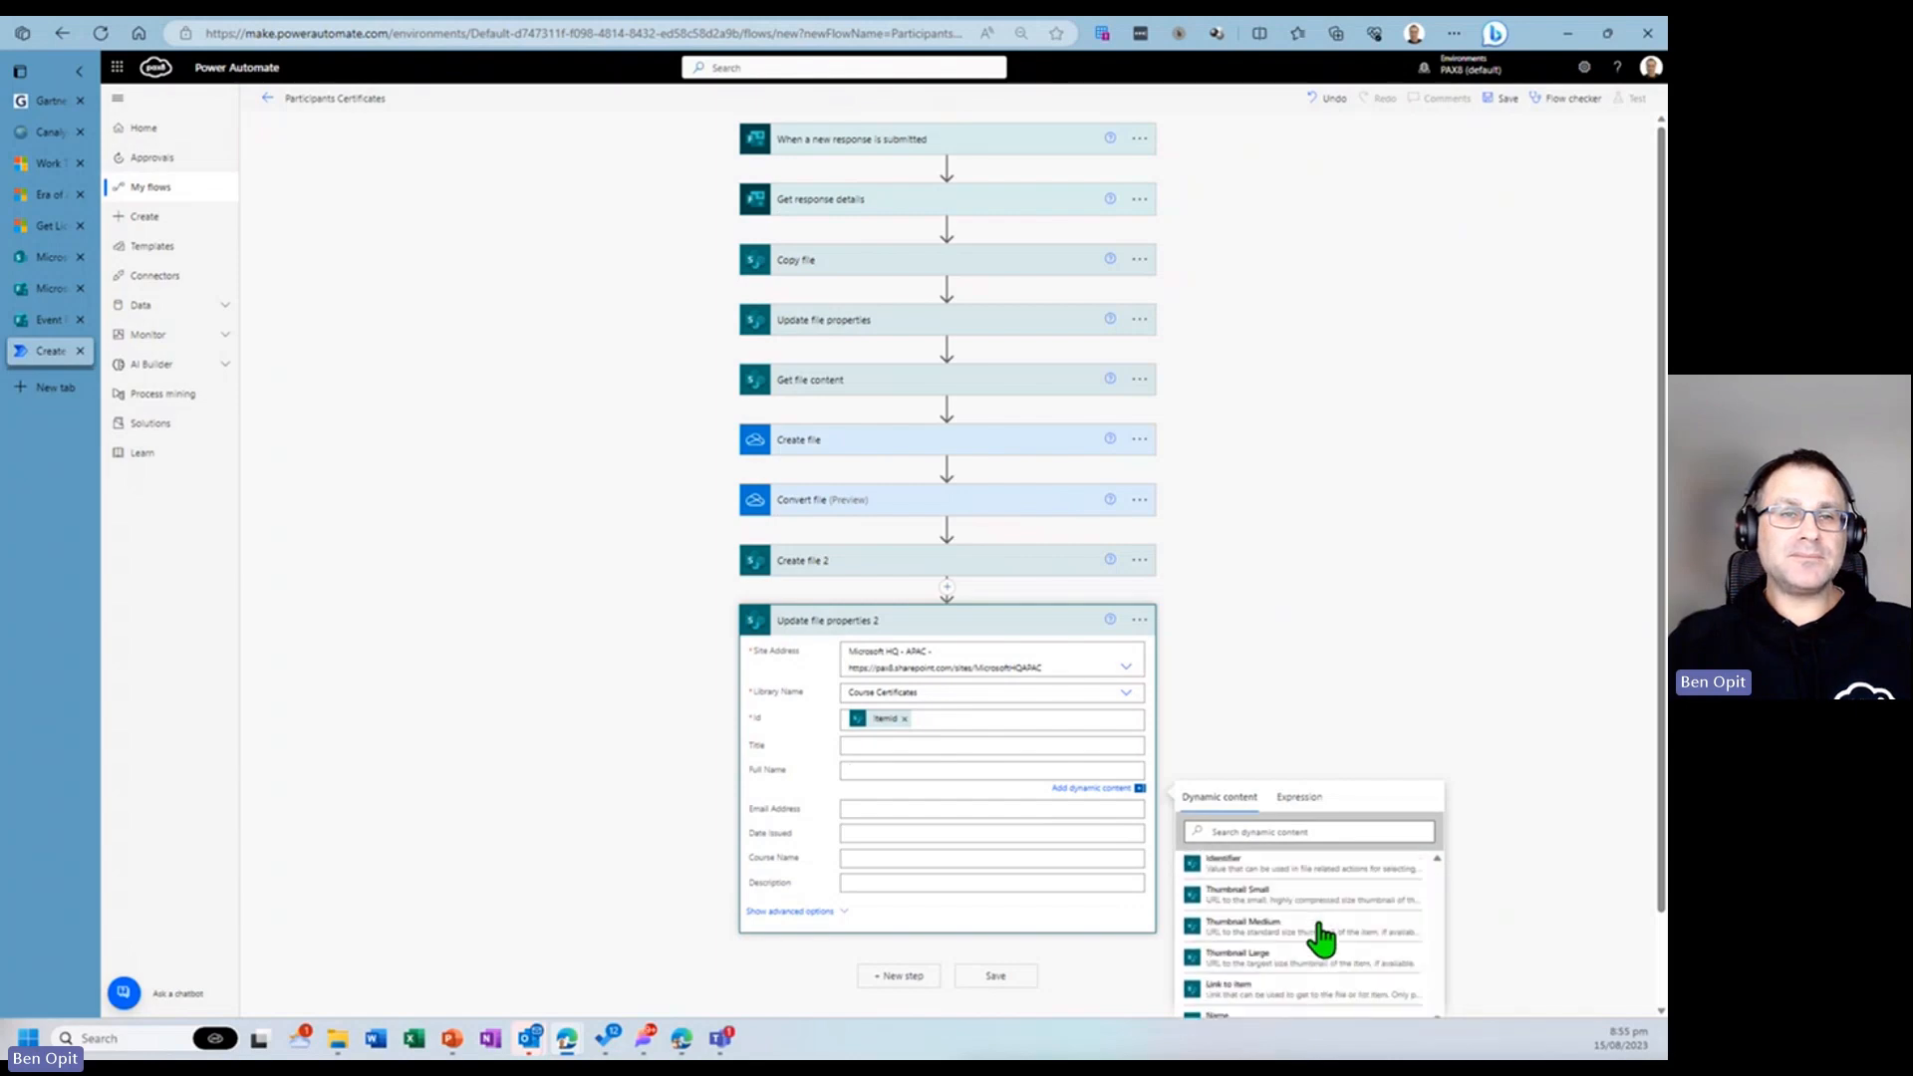
scroll(1319, 936, "down", 3)
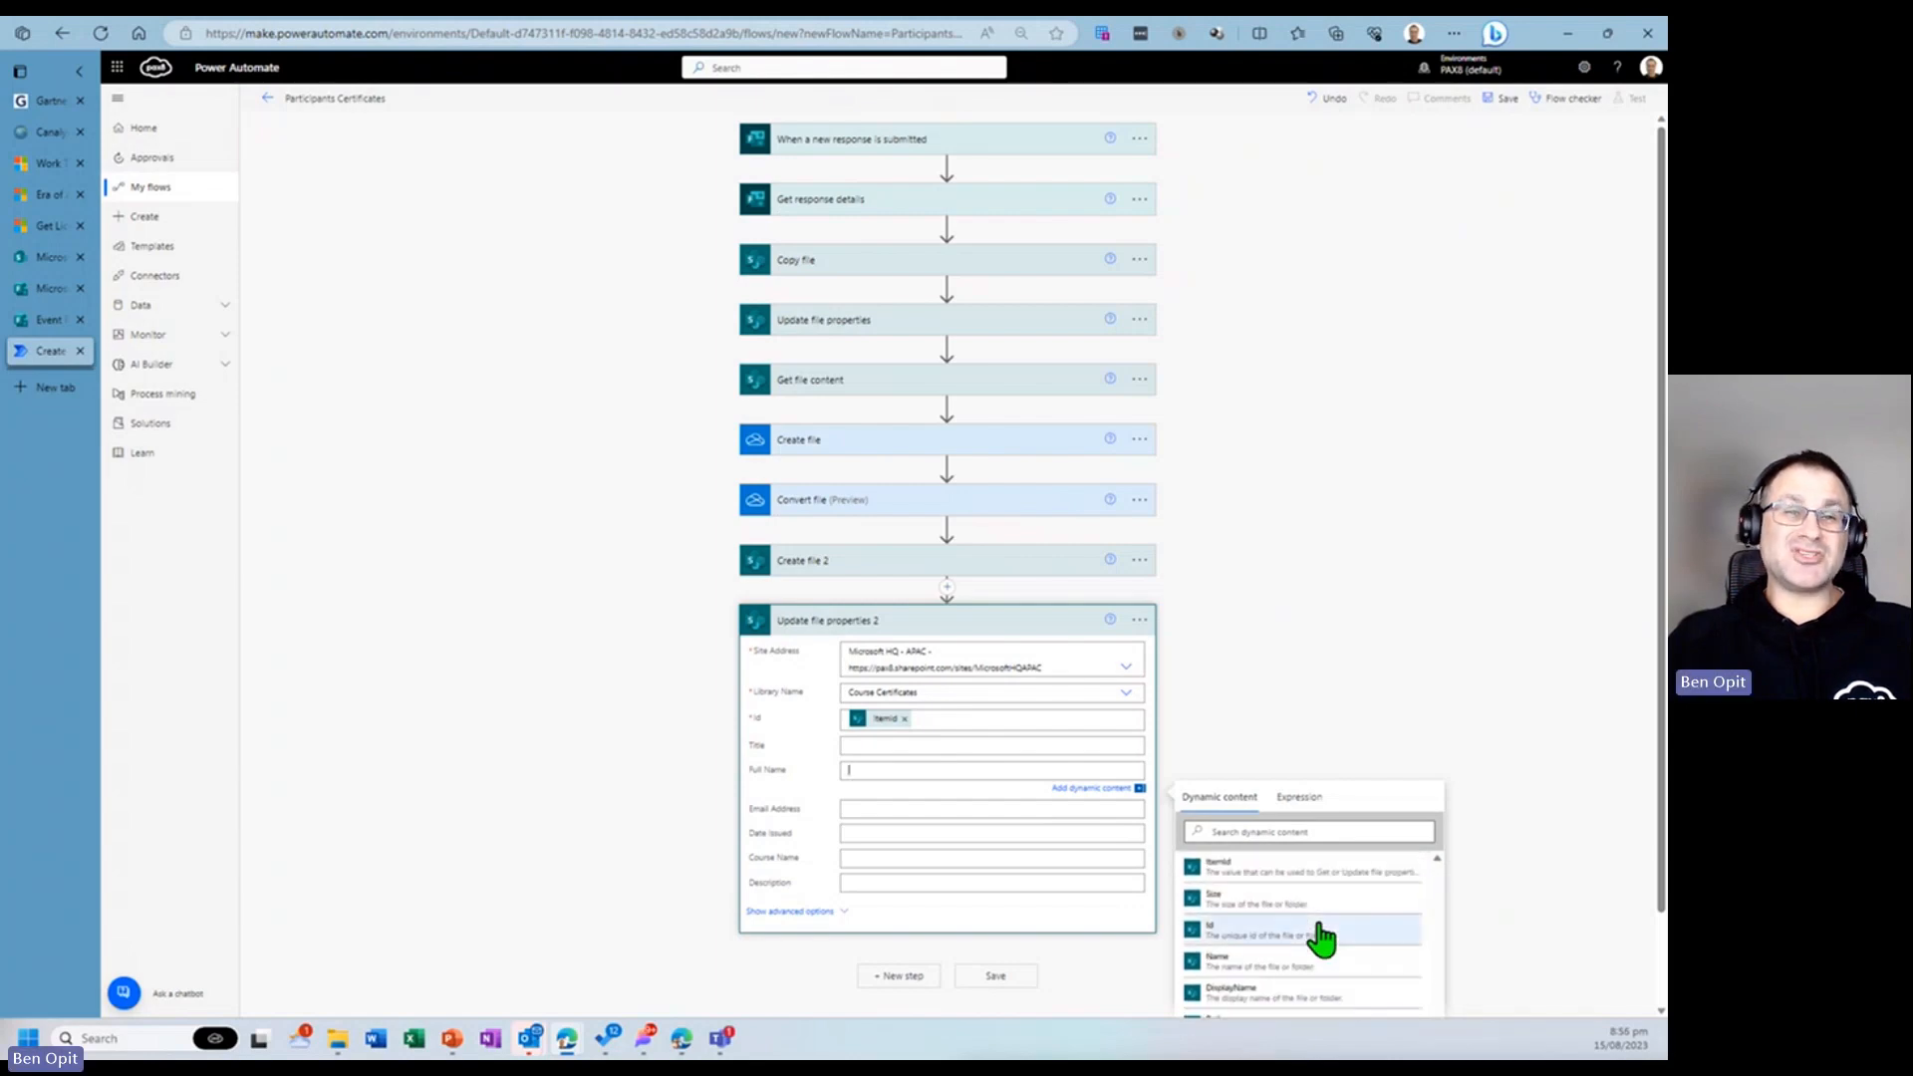
scroll(1320, 936, "down", 6)
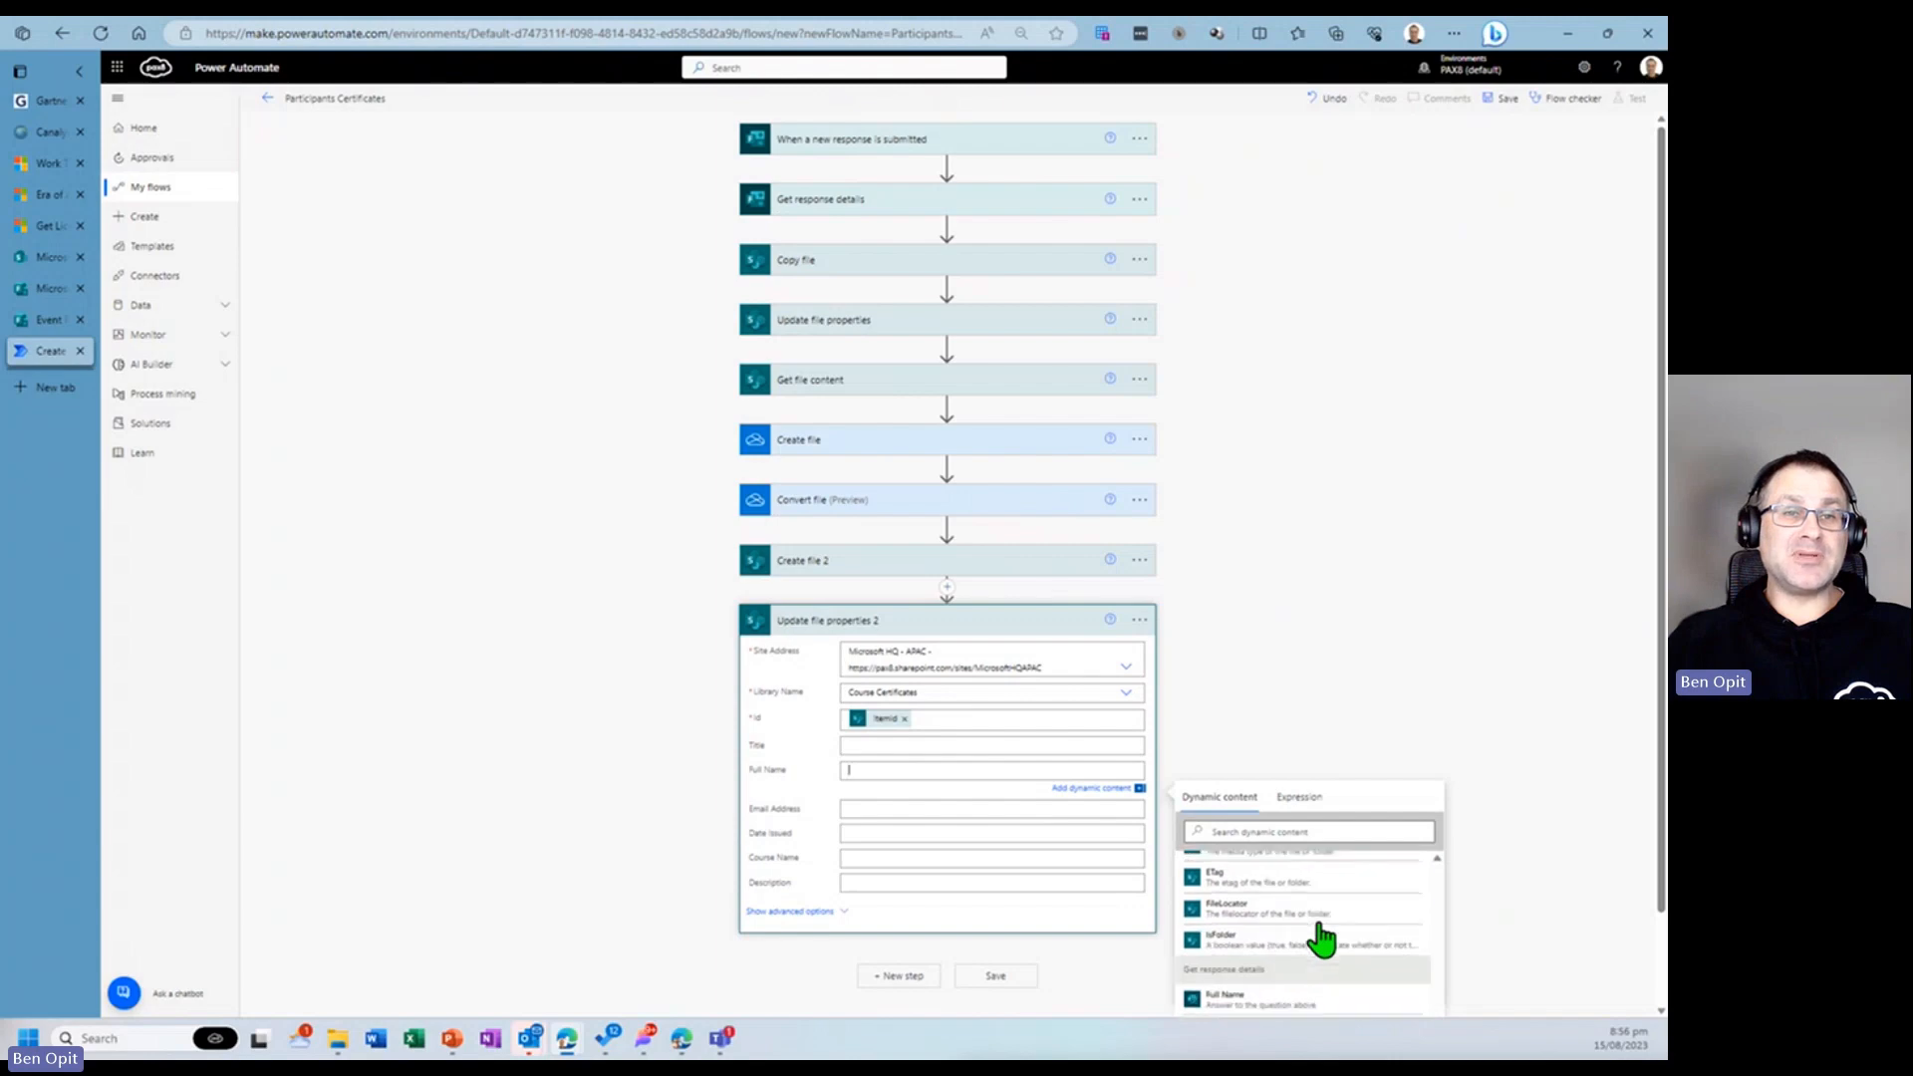
scroll(1320, 937, "up", 1)
scroll(1318, 936, "down", 1)
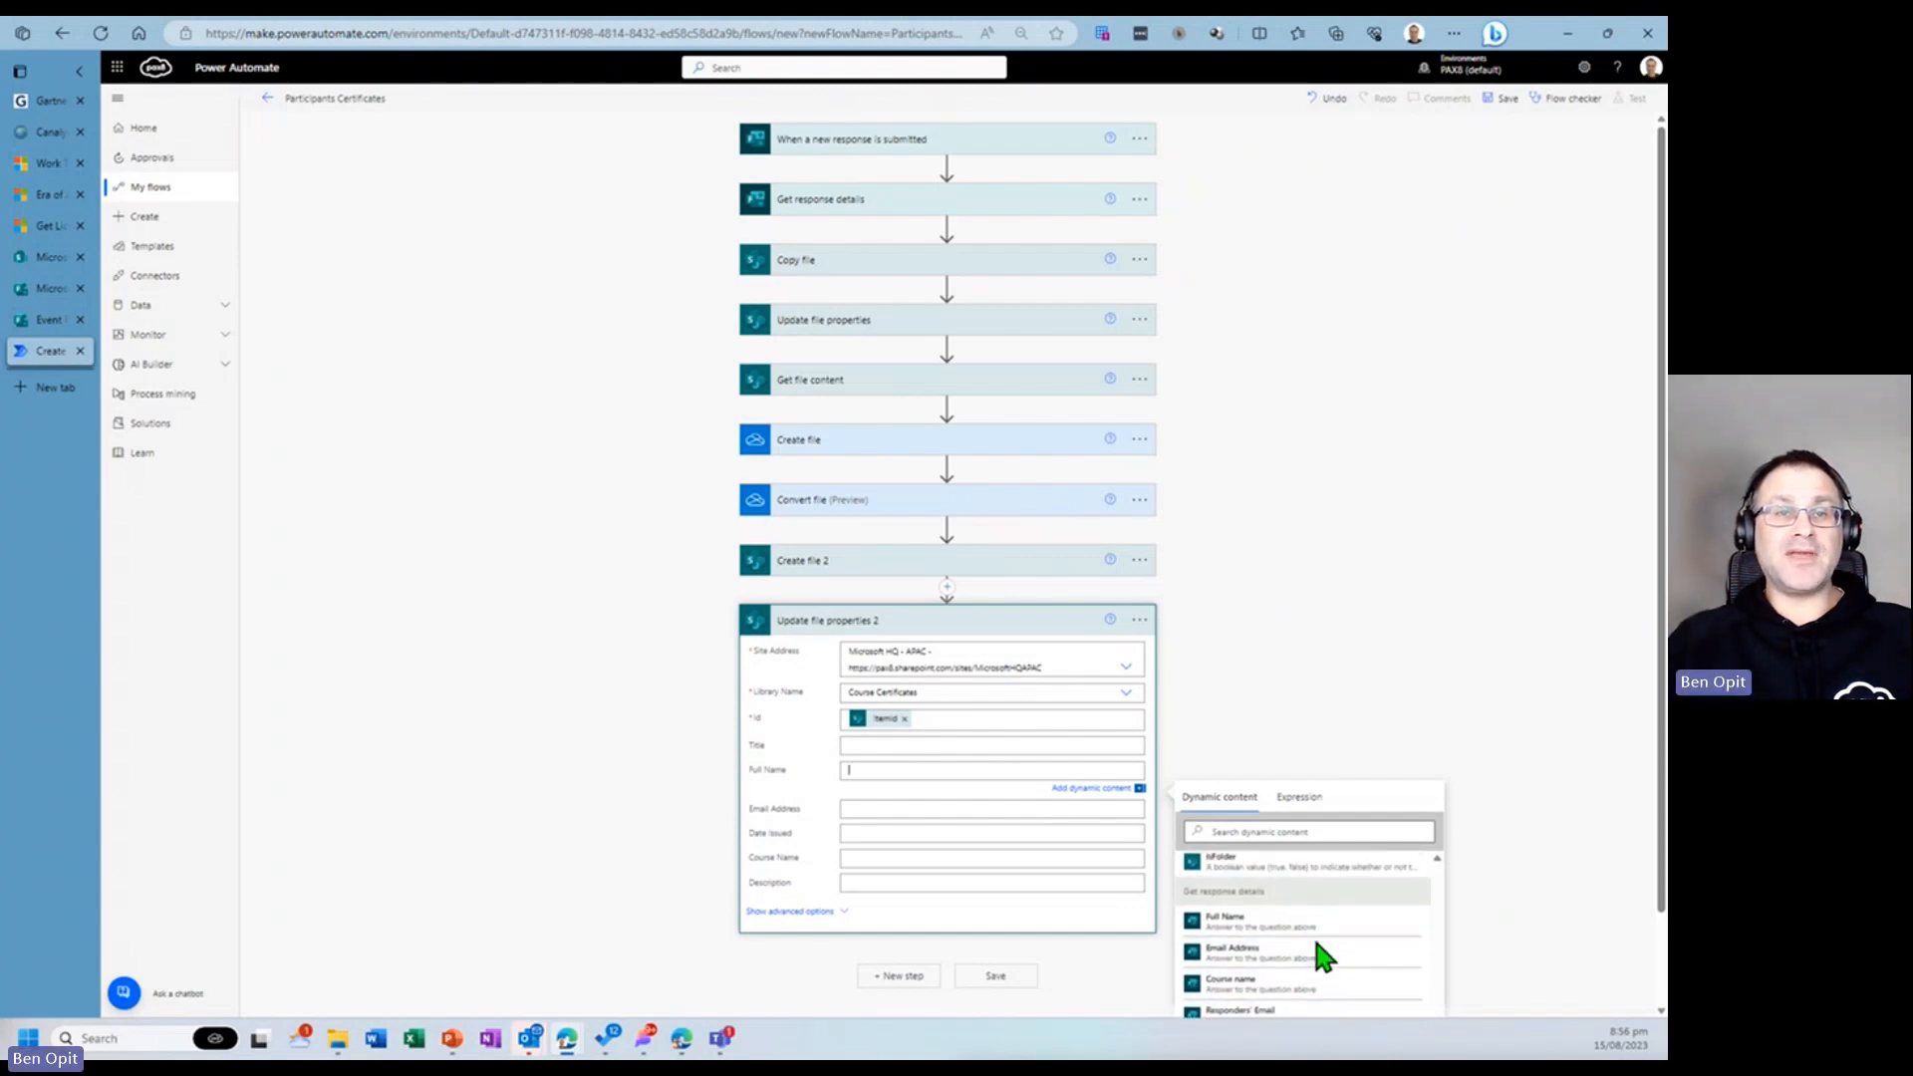
left_click(1250, 927)
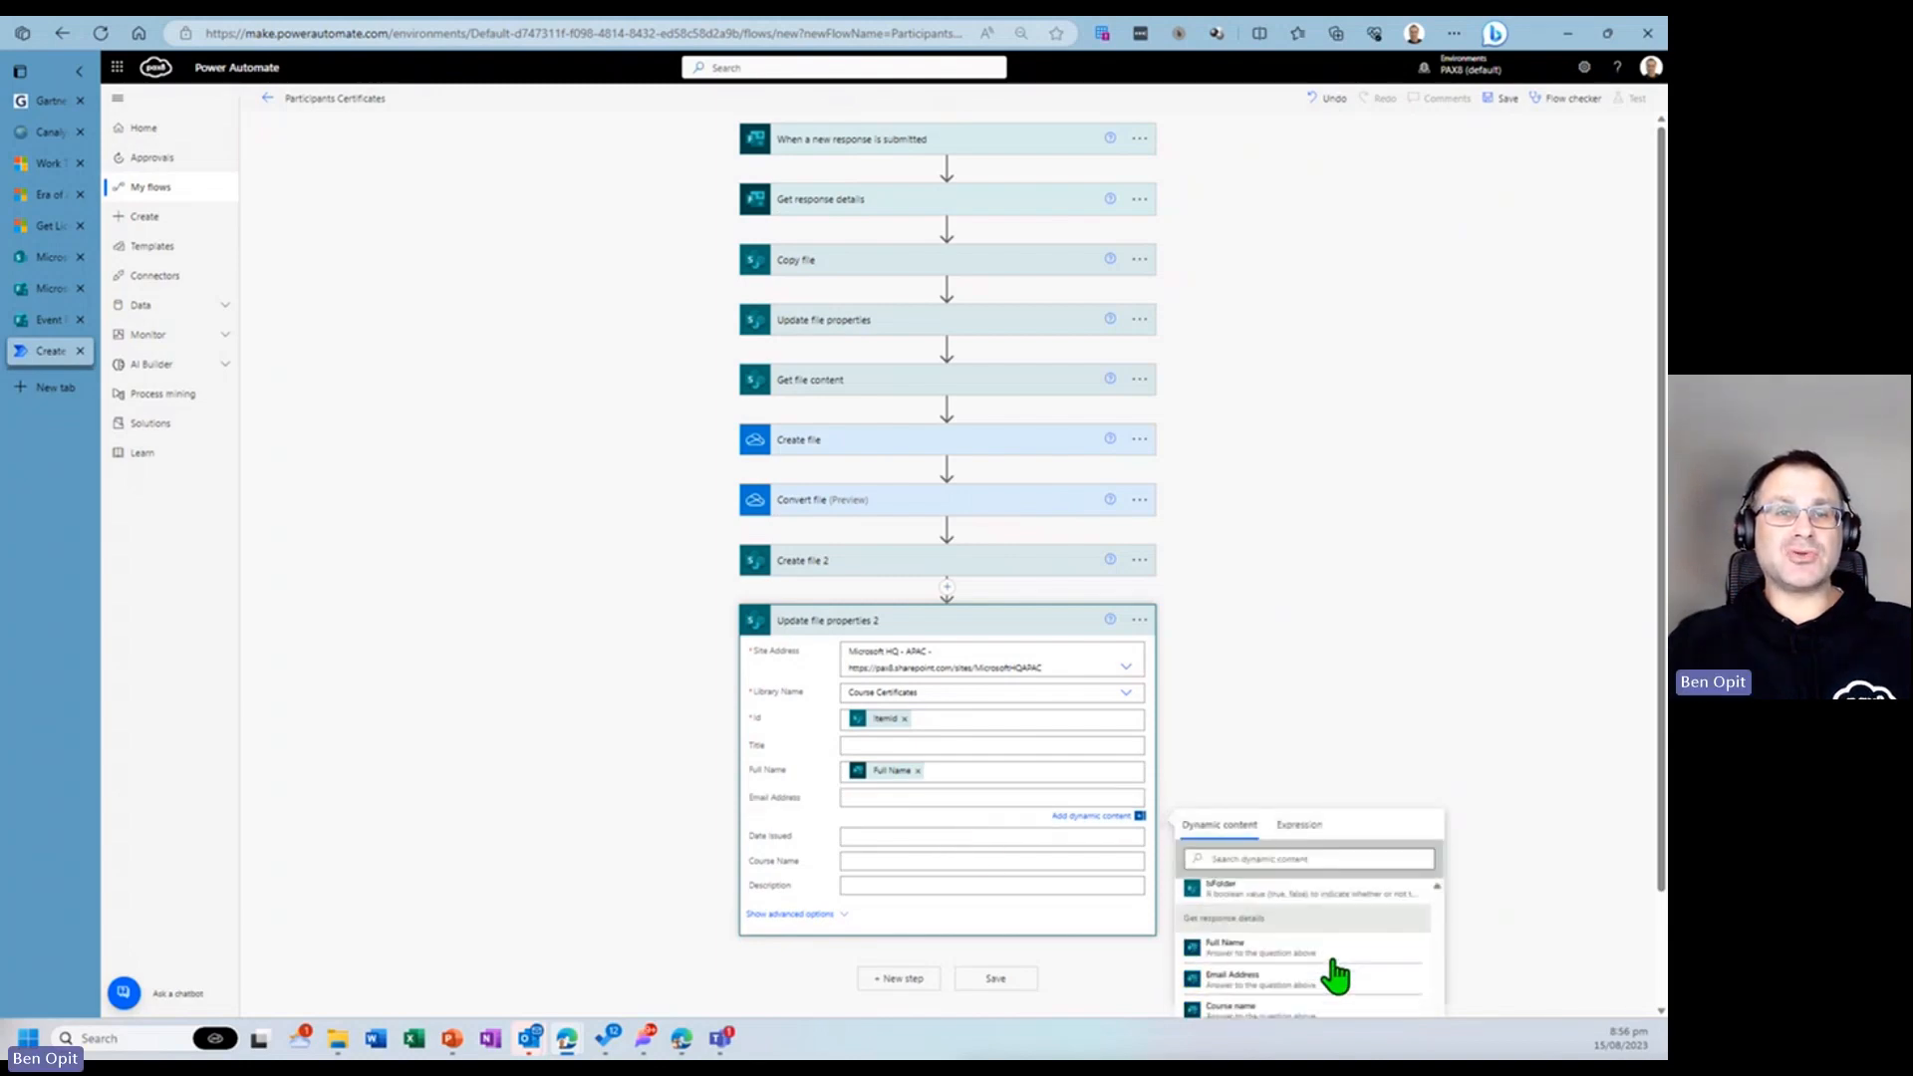
left_click(1274, 986)
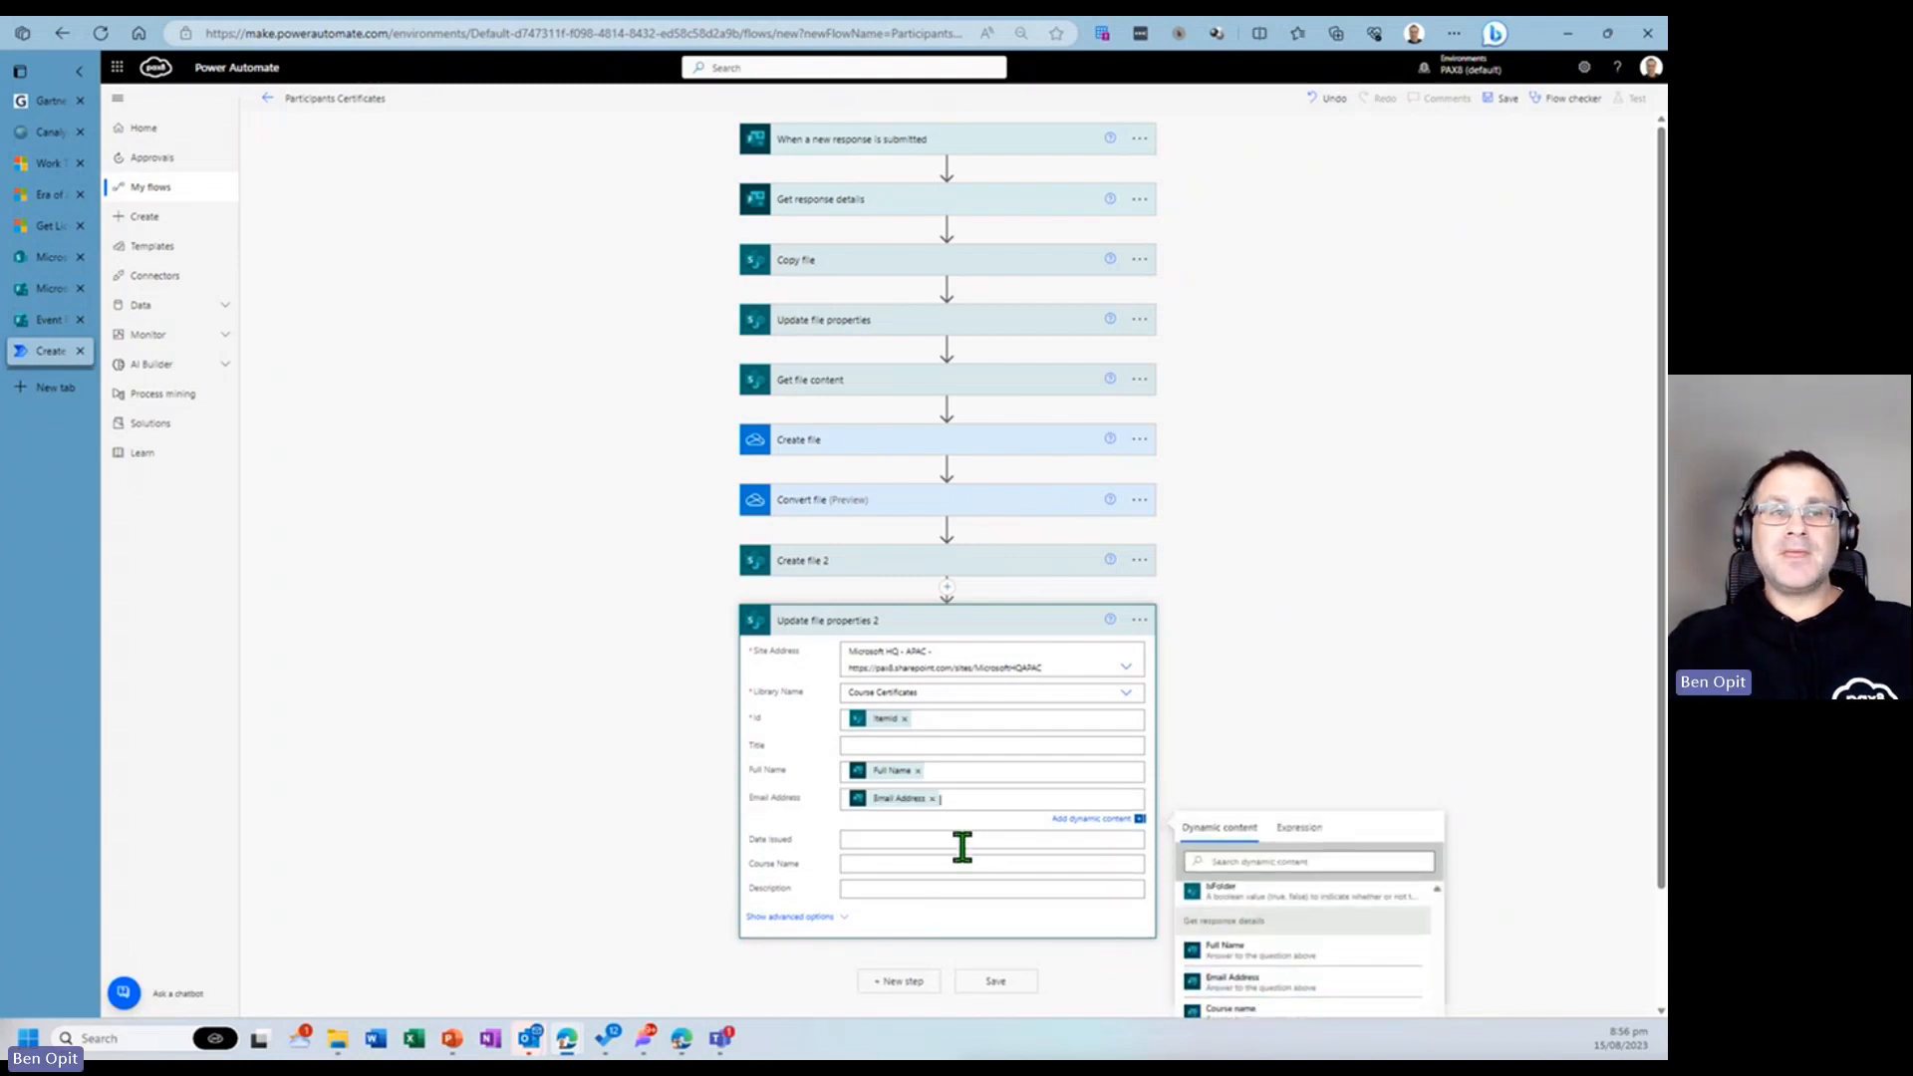
- Set Date Issued to the Submission time and Course Name to the Course name answer
scroll(1295, 972, "down", 5)
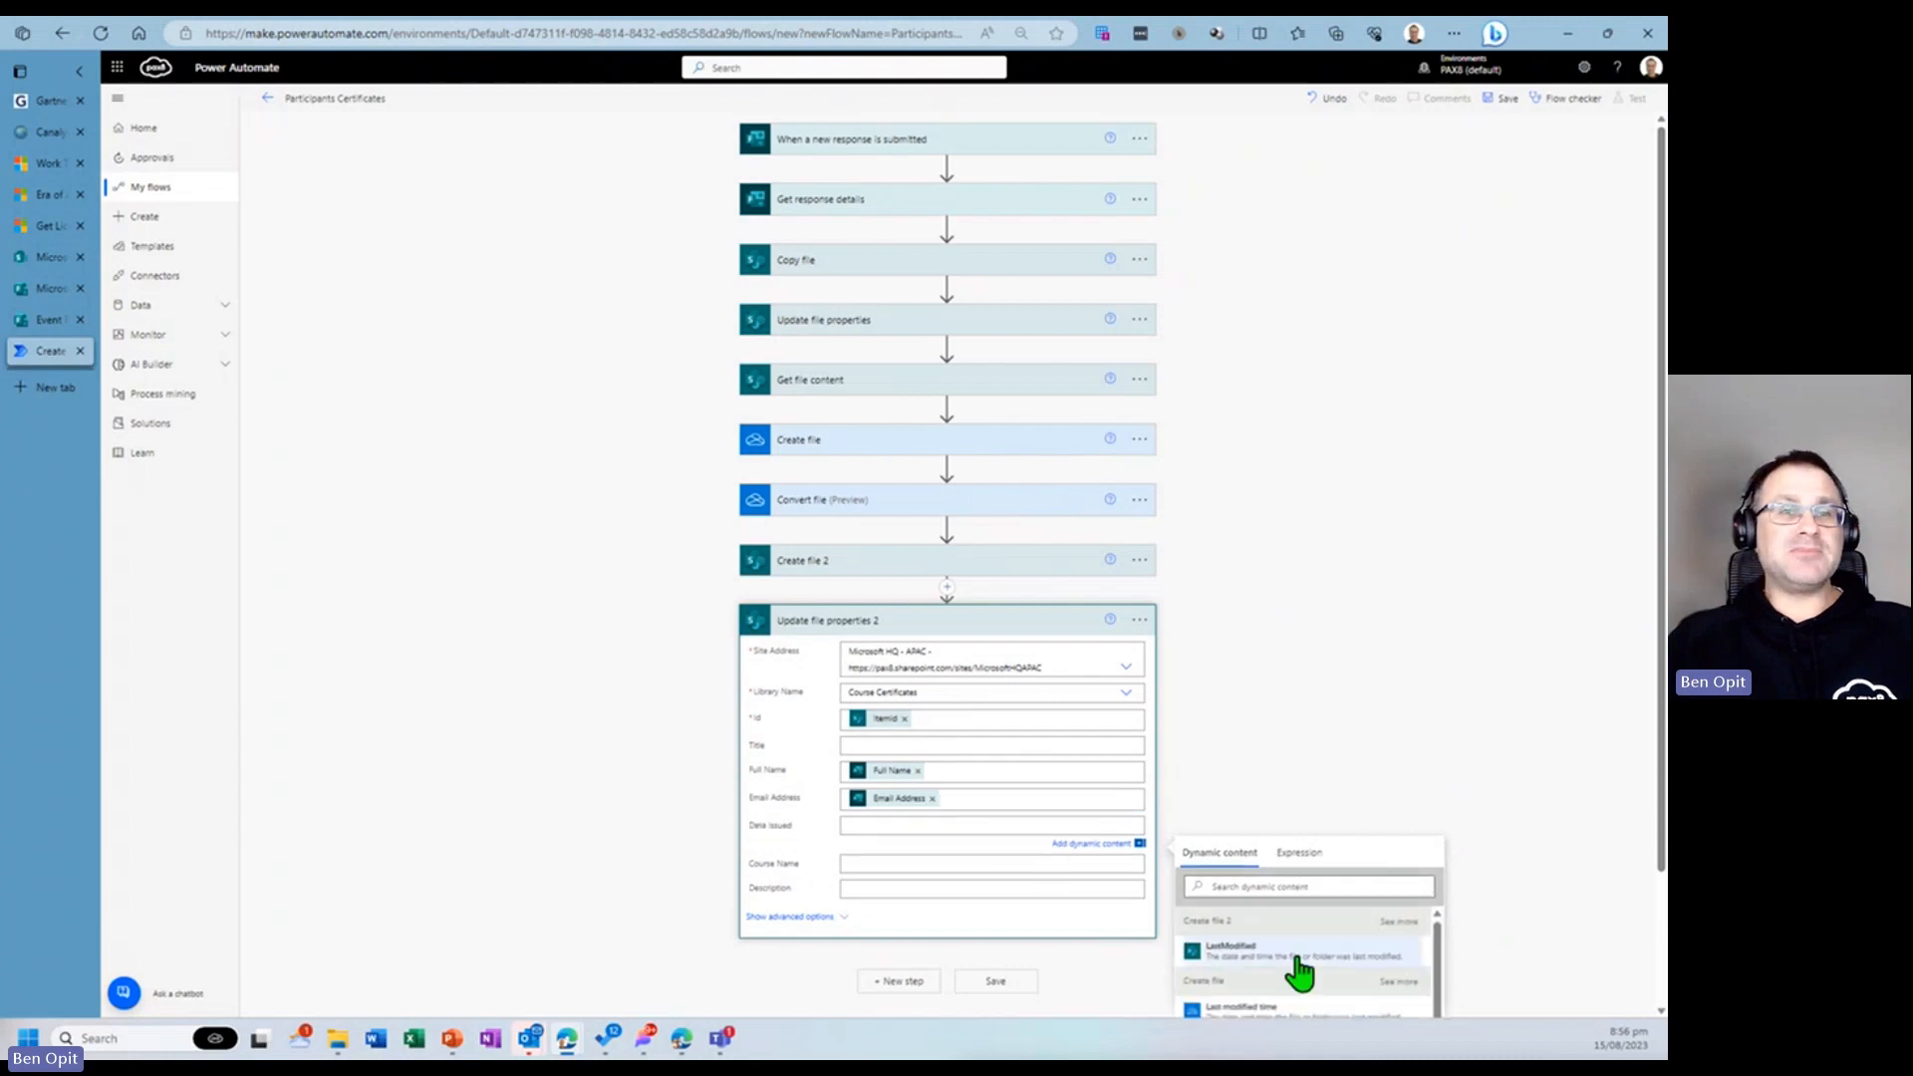
scroll(1542, 762, "down", 2)
left_click(1278, 1004)
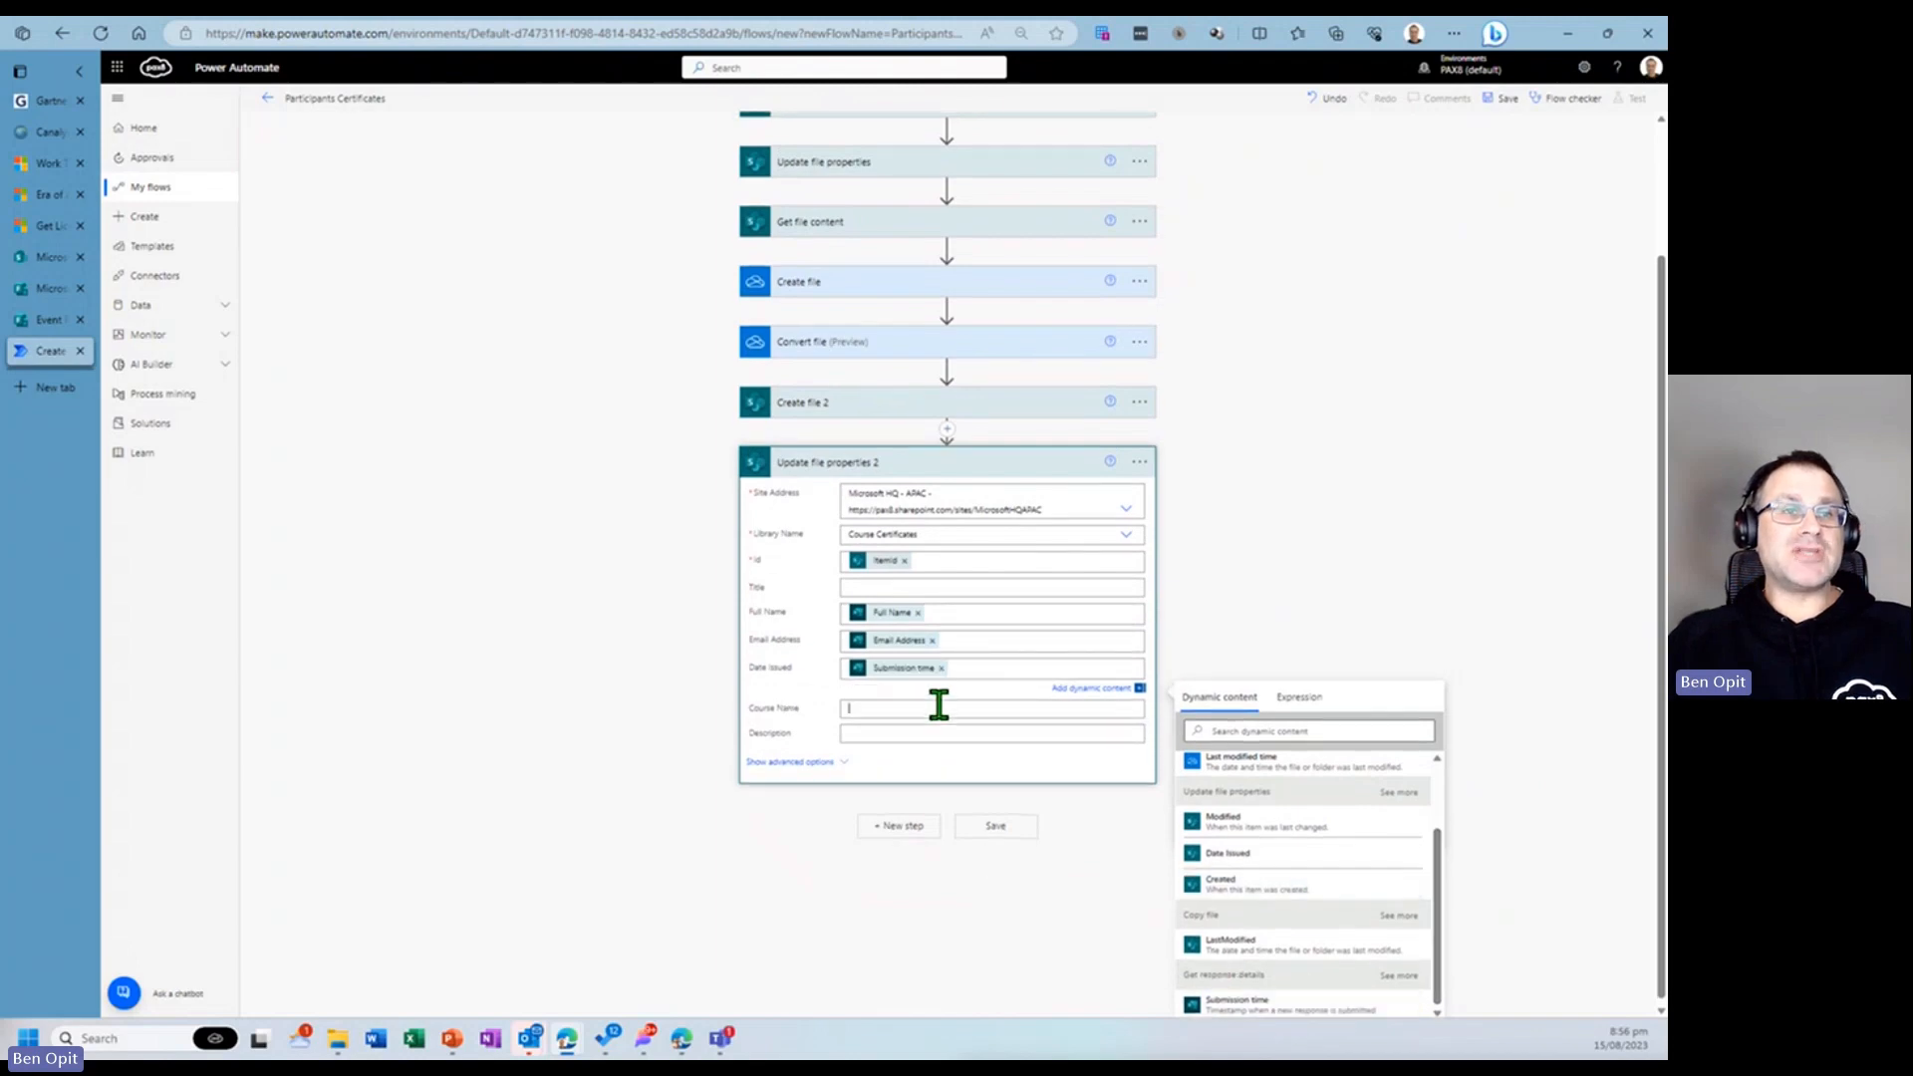
left_click(936, 707)
scroll(1320, 877, "down", 10)
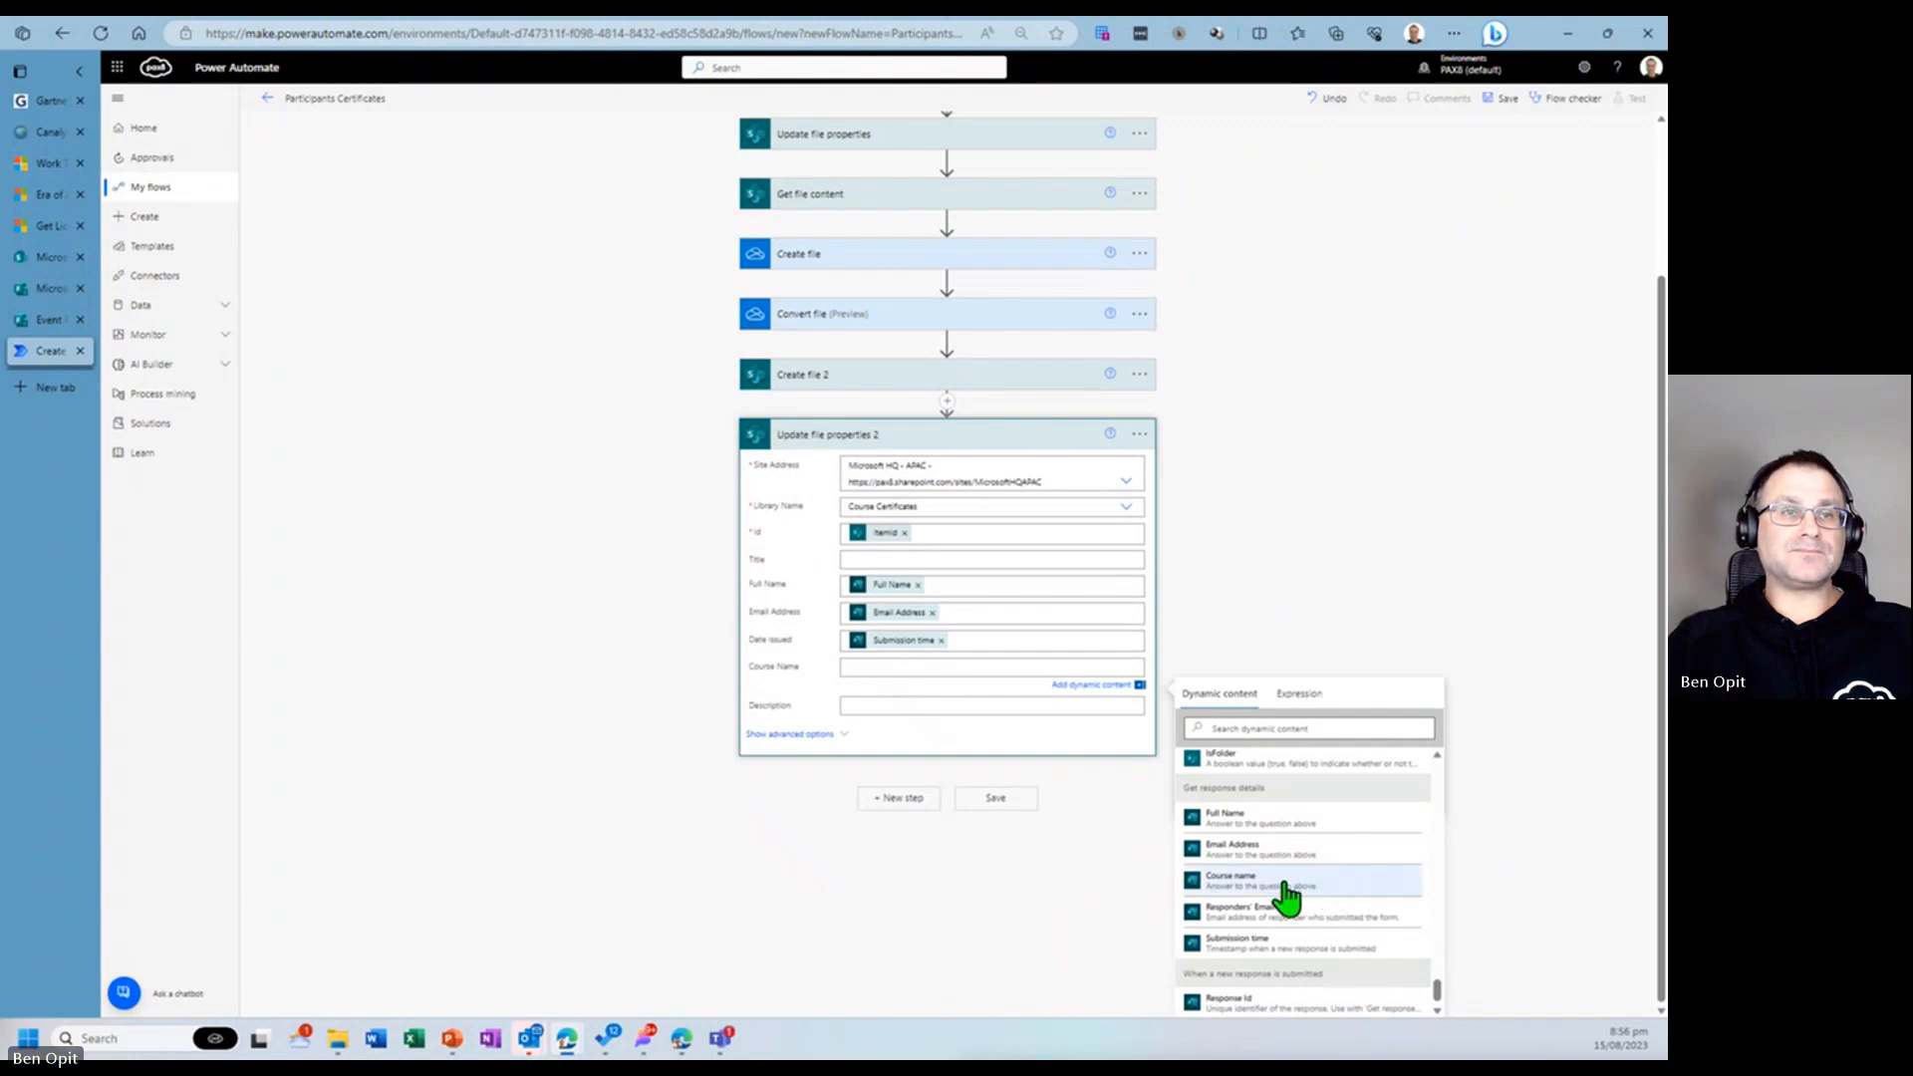
left_click(1284, 894)
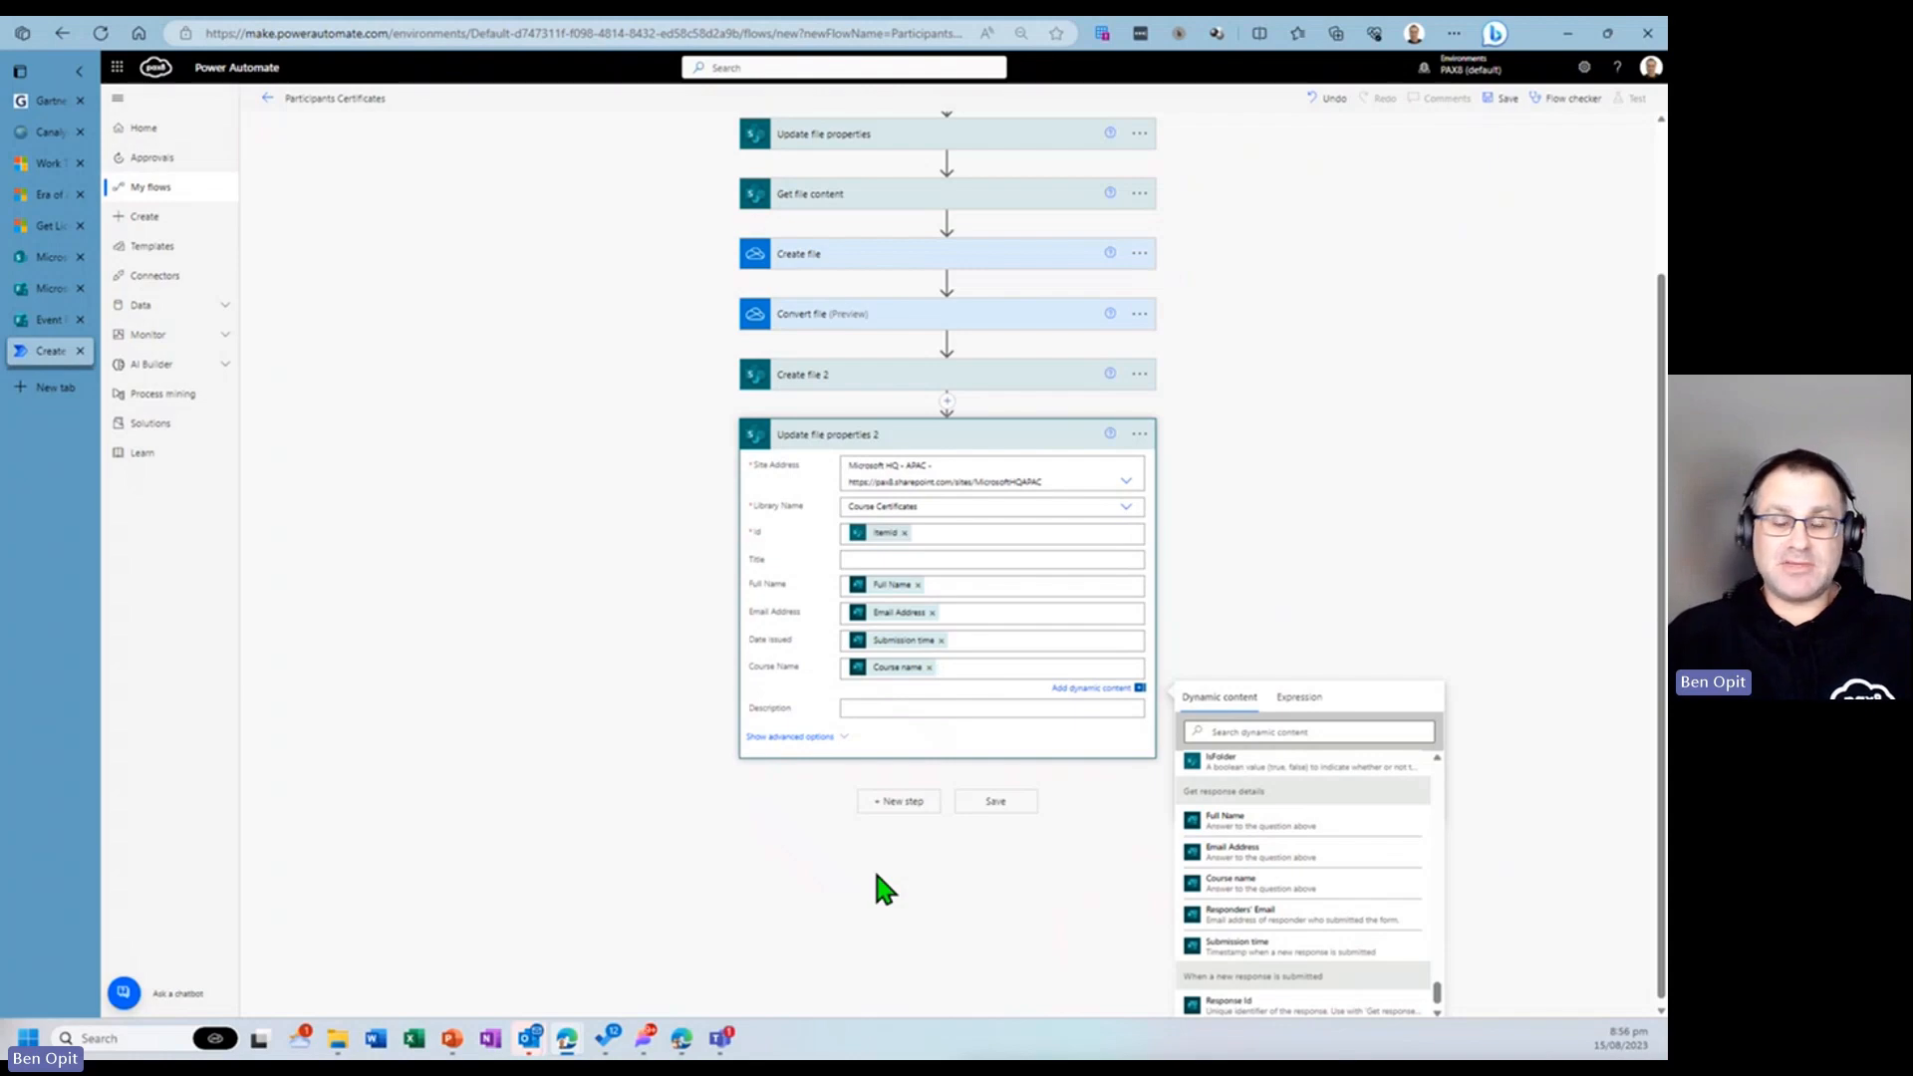
- Add a OneDrive for Business Delete file action and set its File to the Id from Create file
left_click(900, 801)
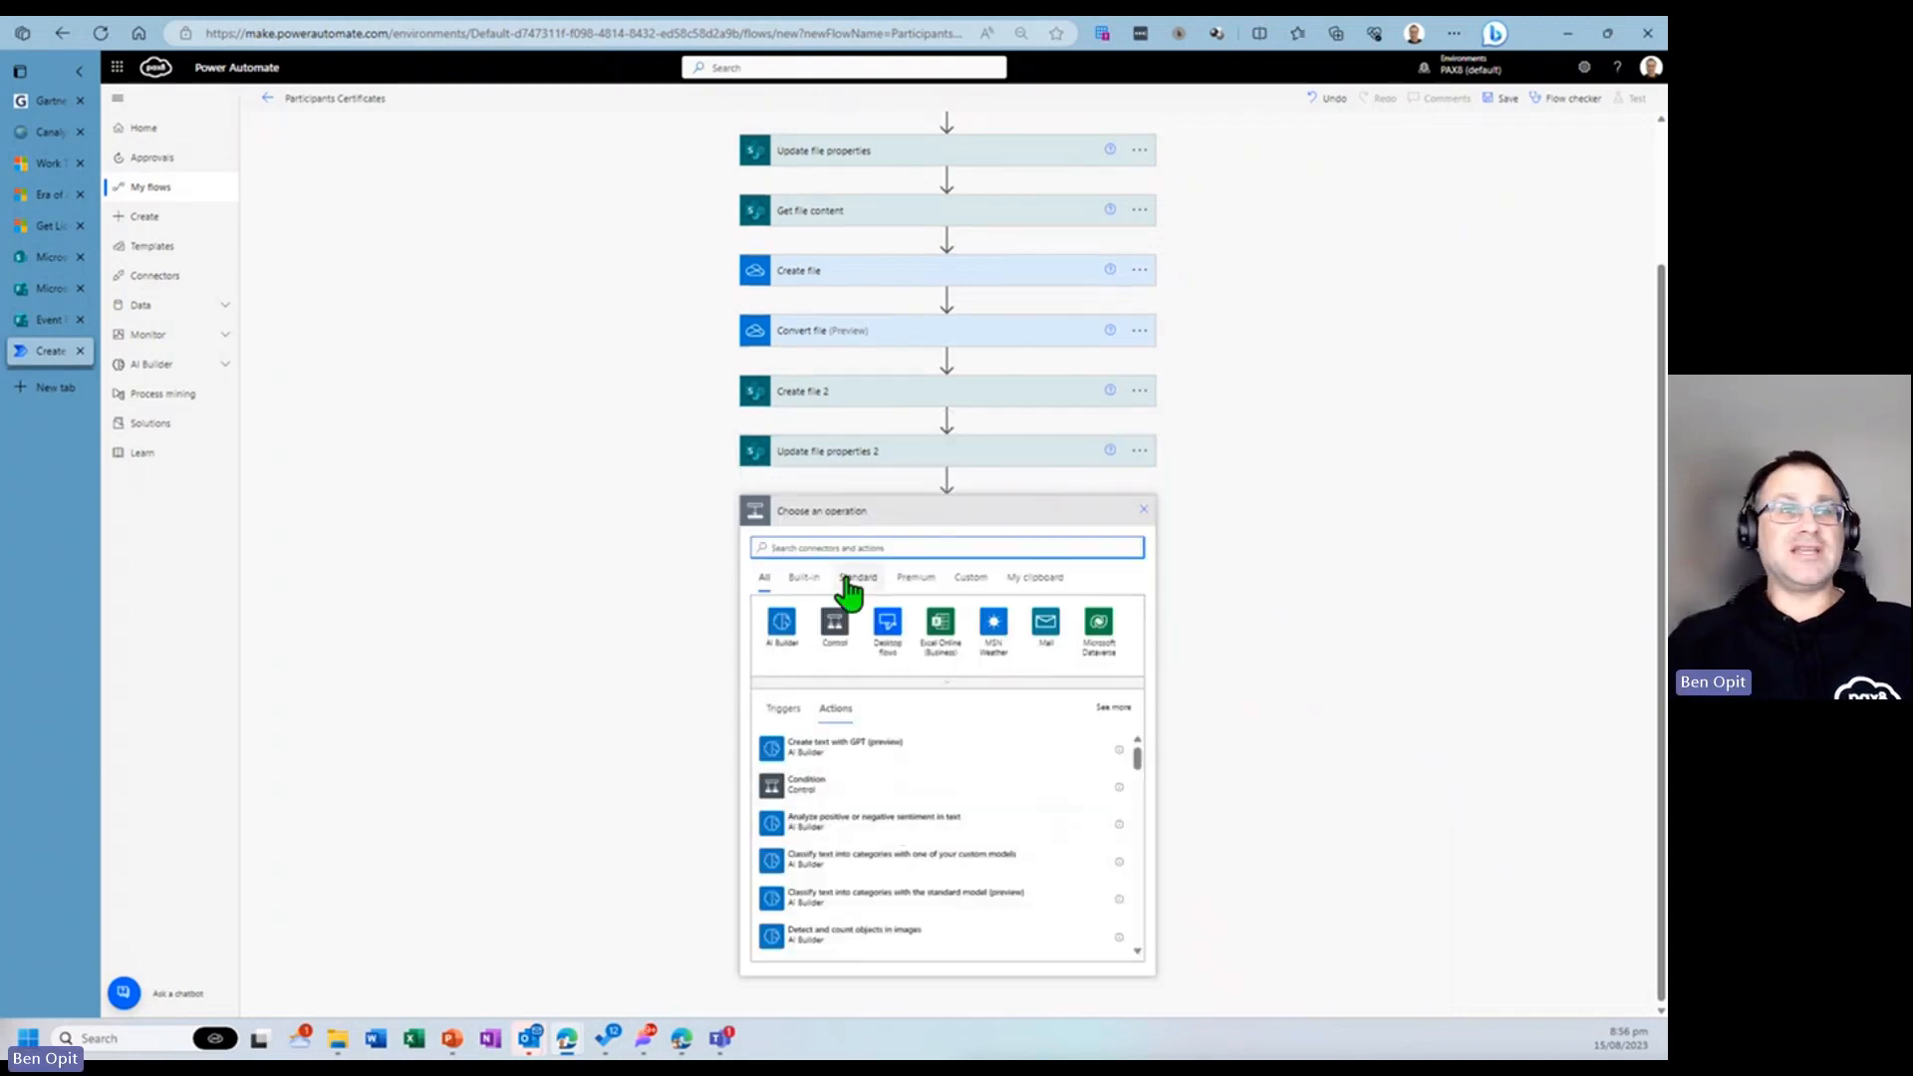
type("delete file")
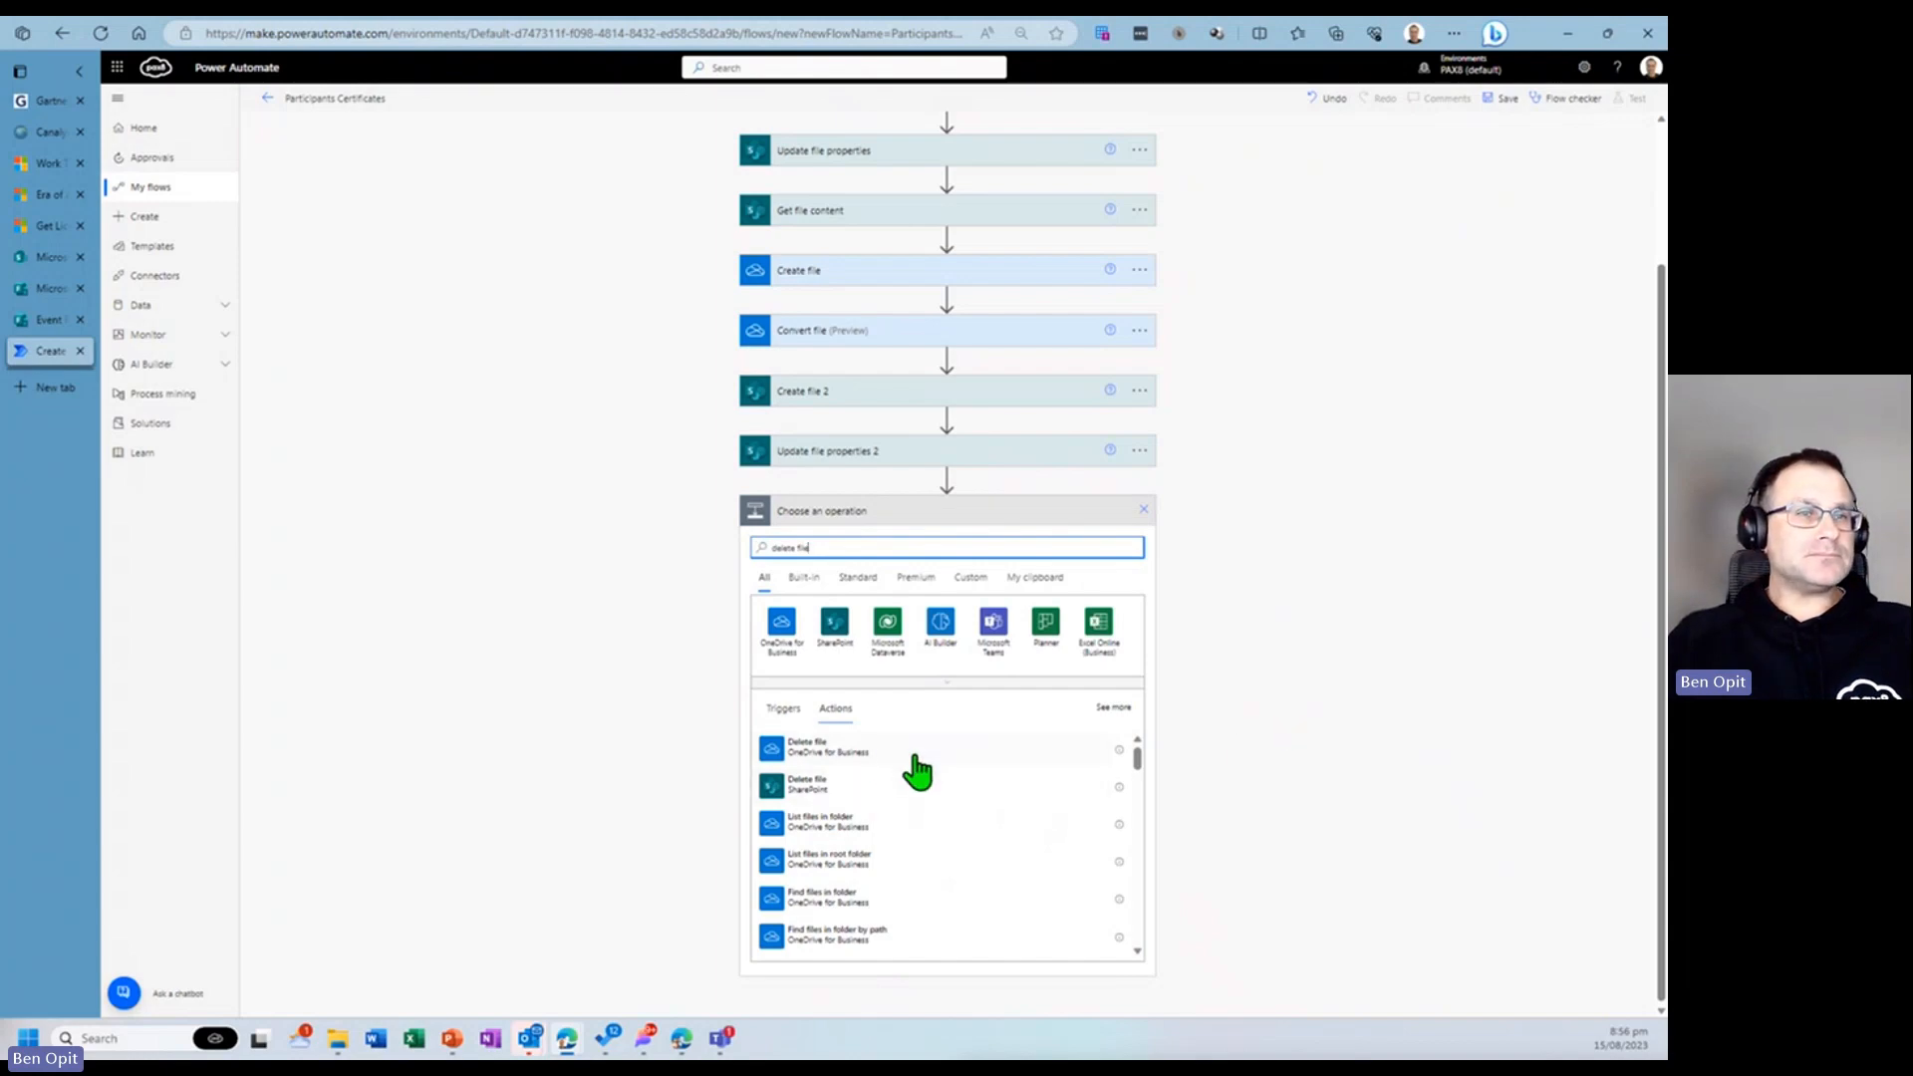
left_click(885, 752)
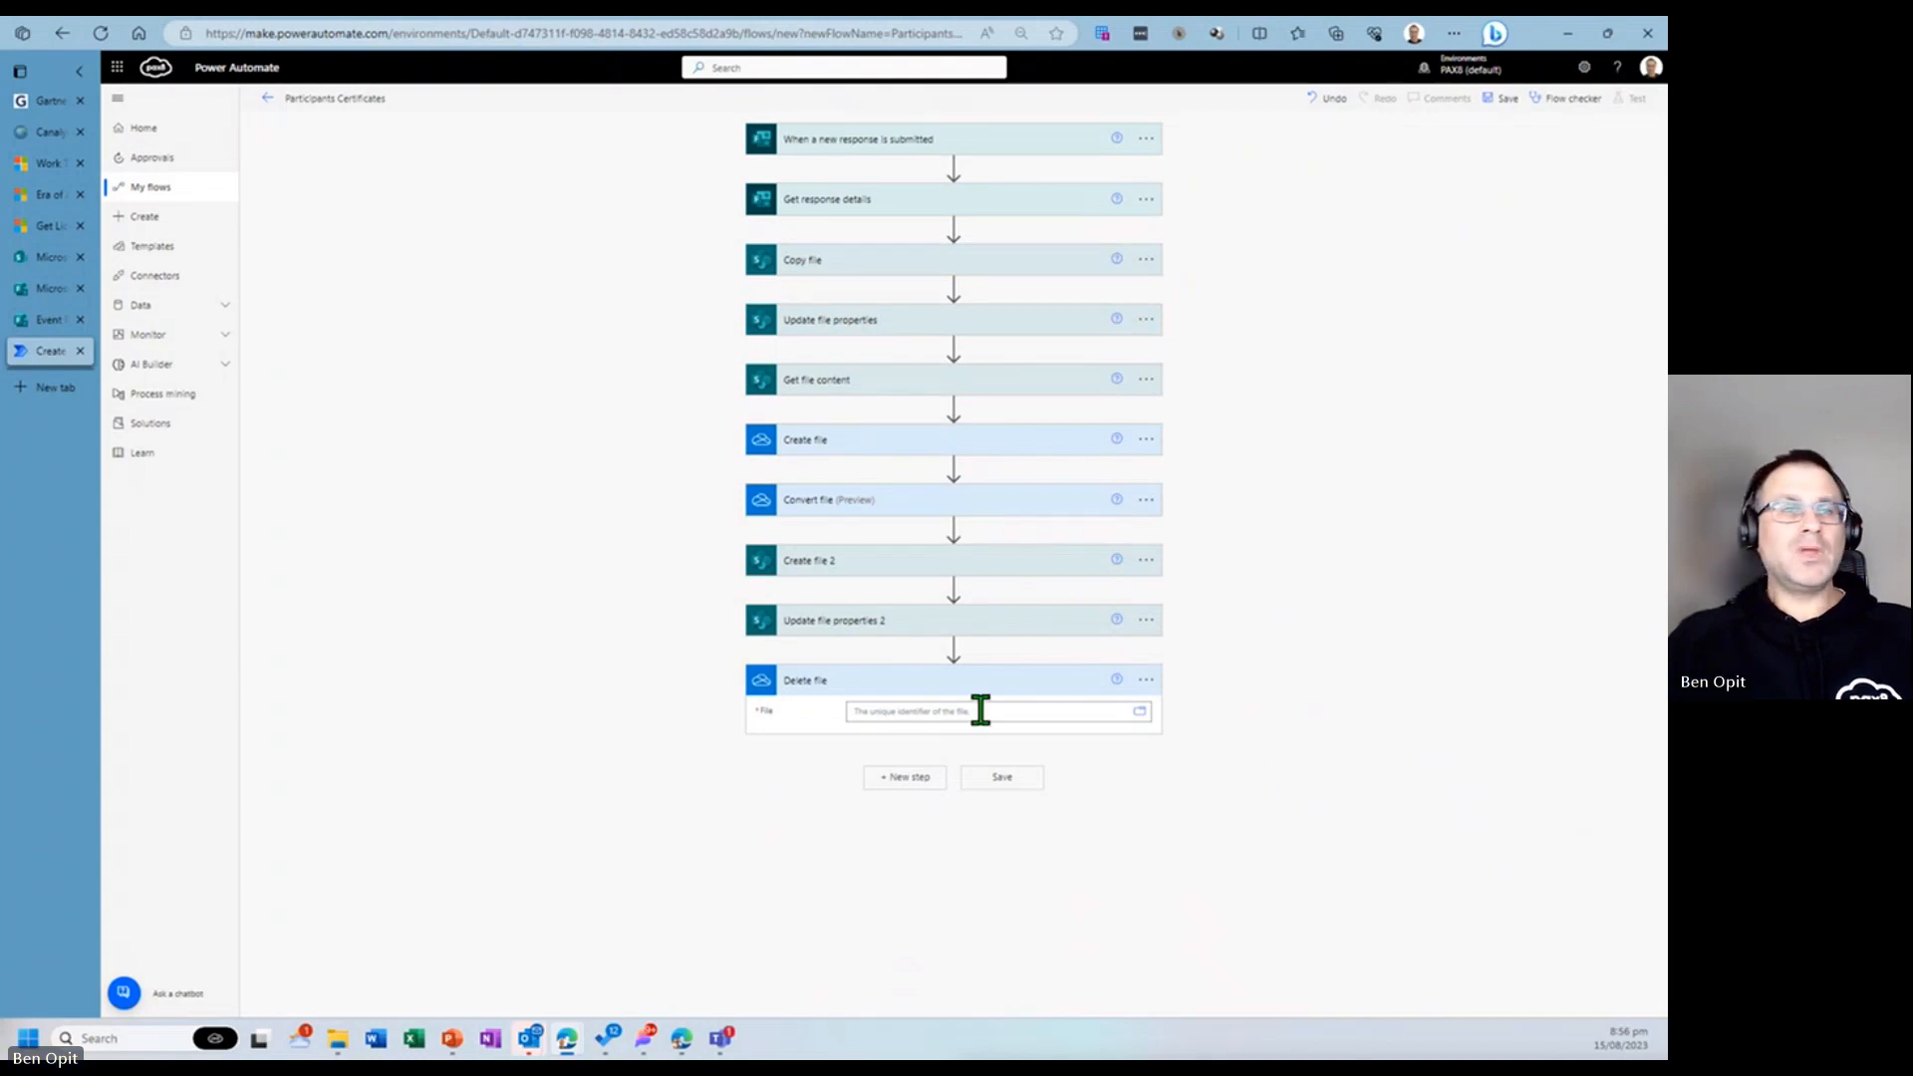
left_click(918, 711)
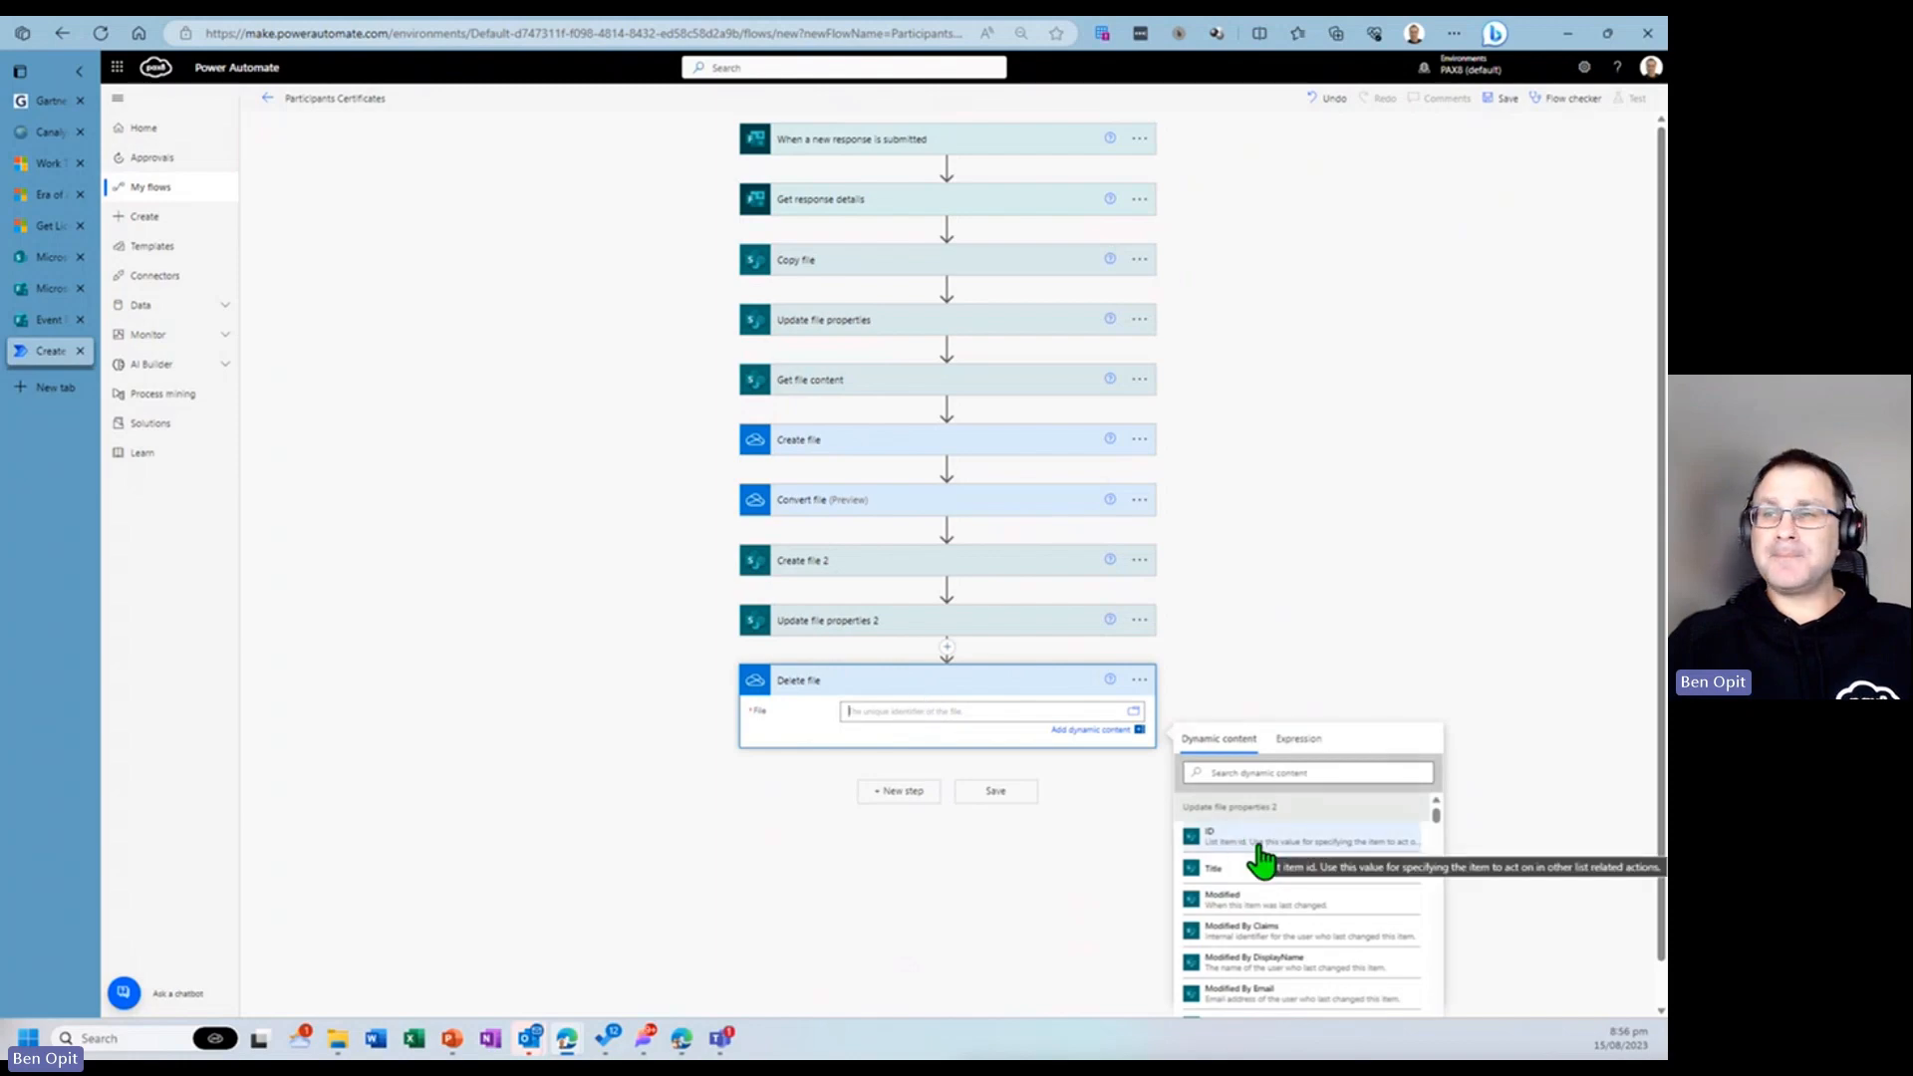
scroll(1275, 862, "down", 5)
scroll(1282, 867, "down", 5)
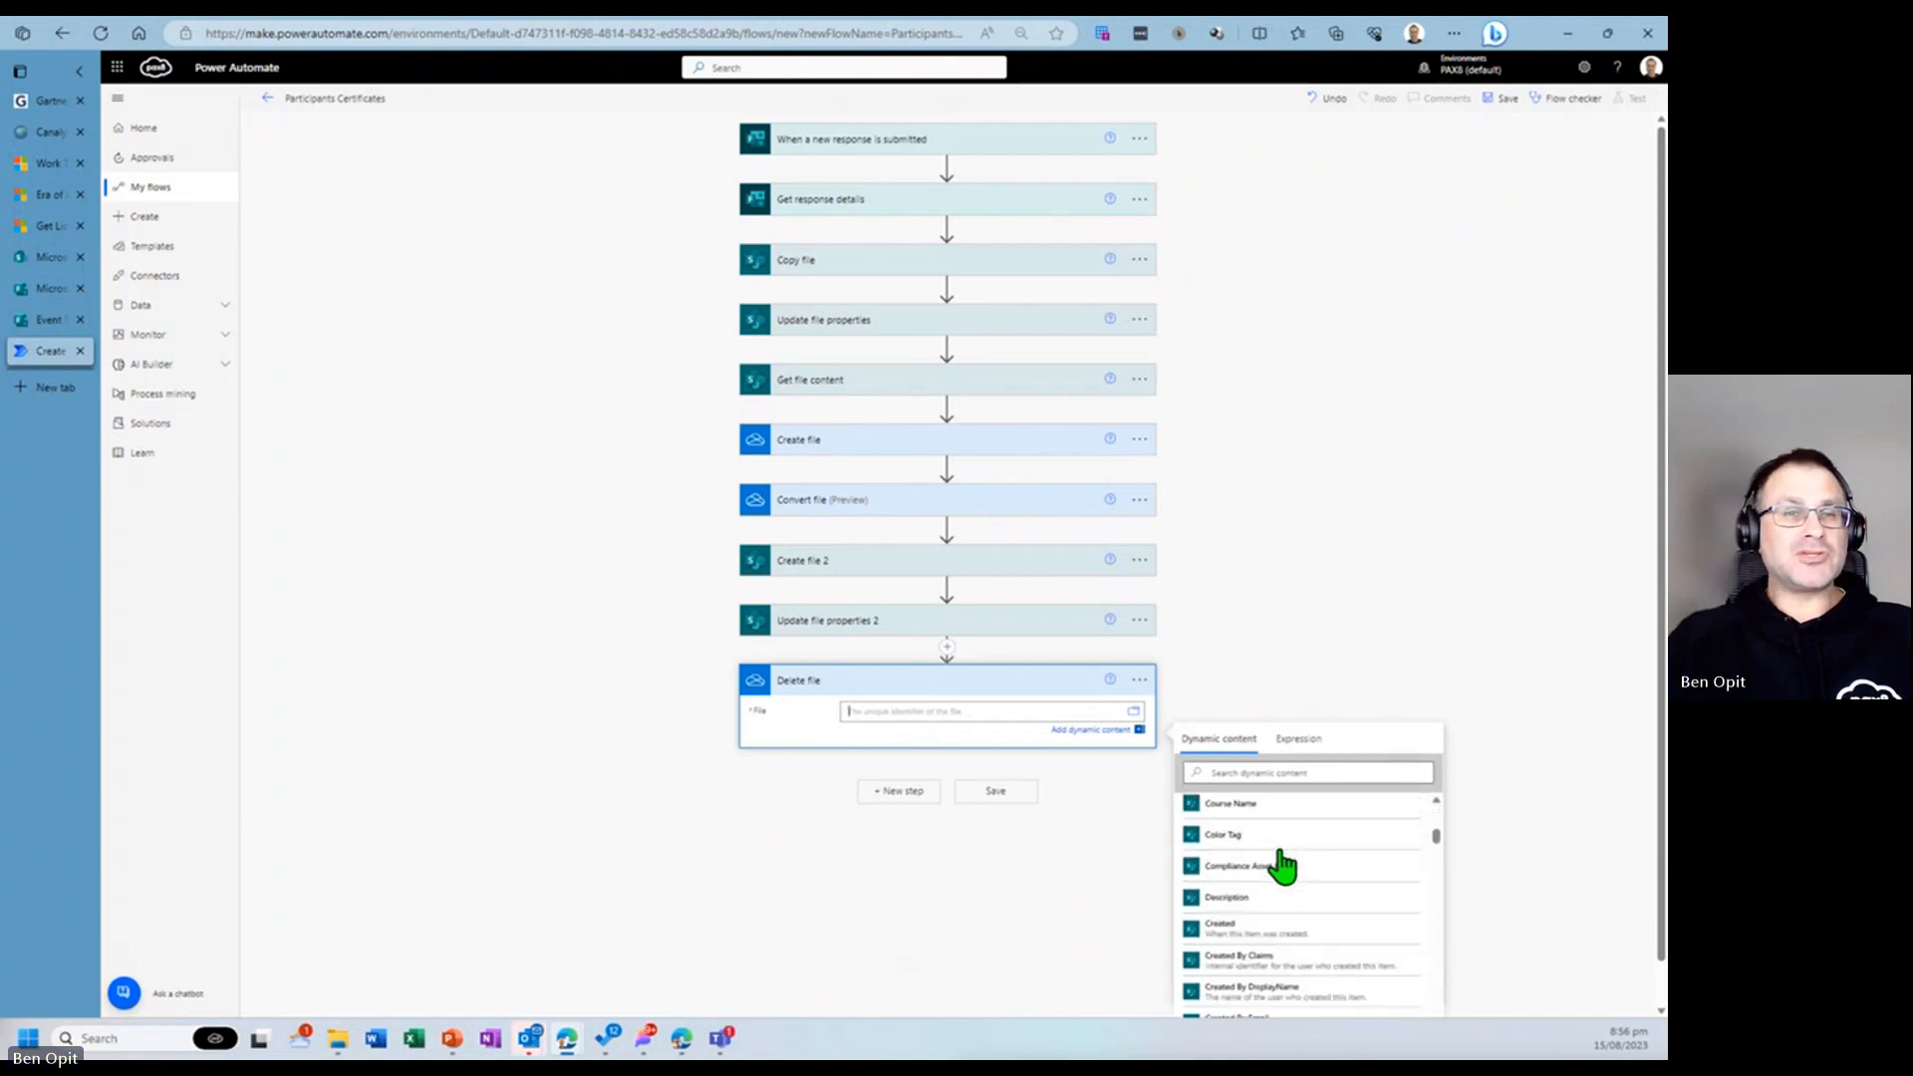
scroll(1282, 866, "down", 6)
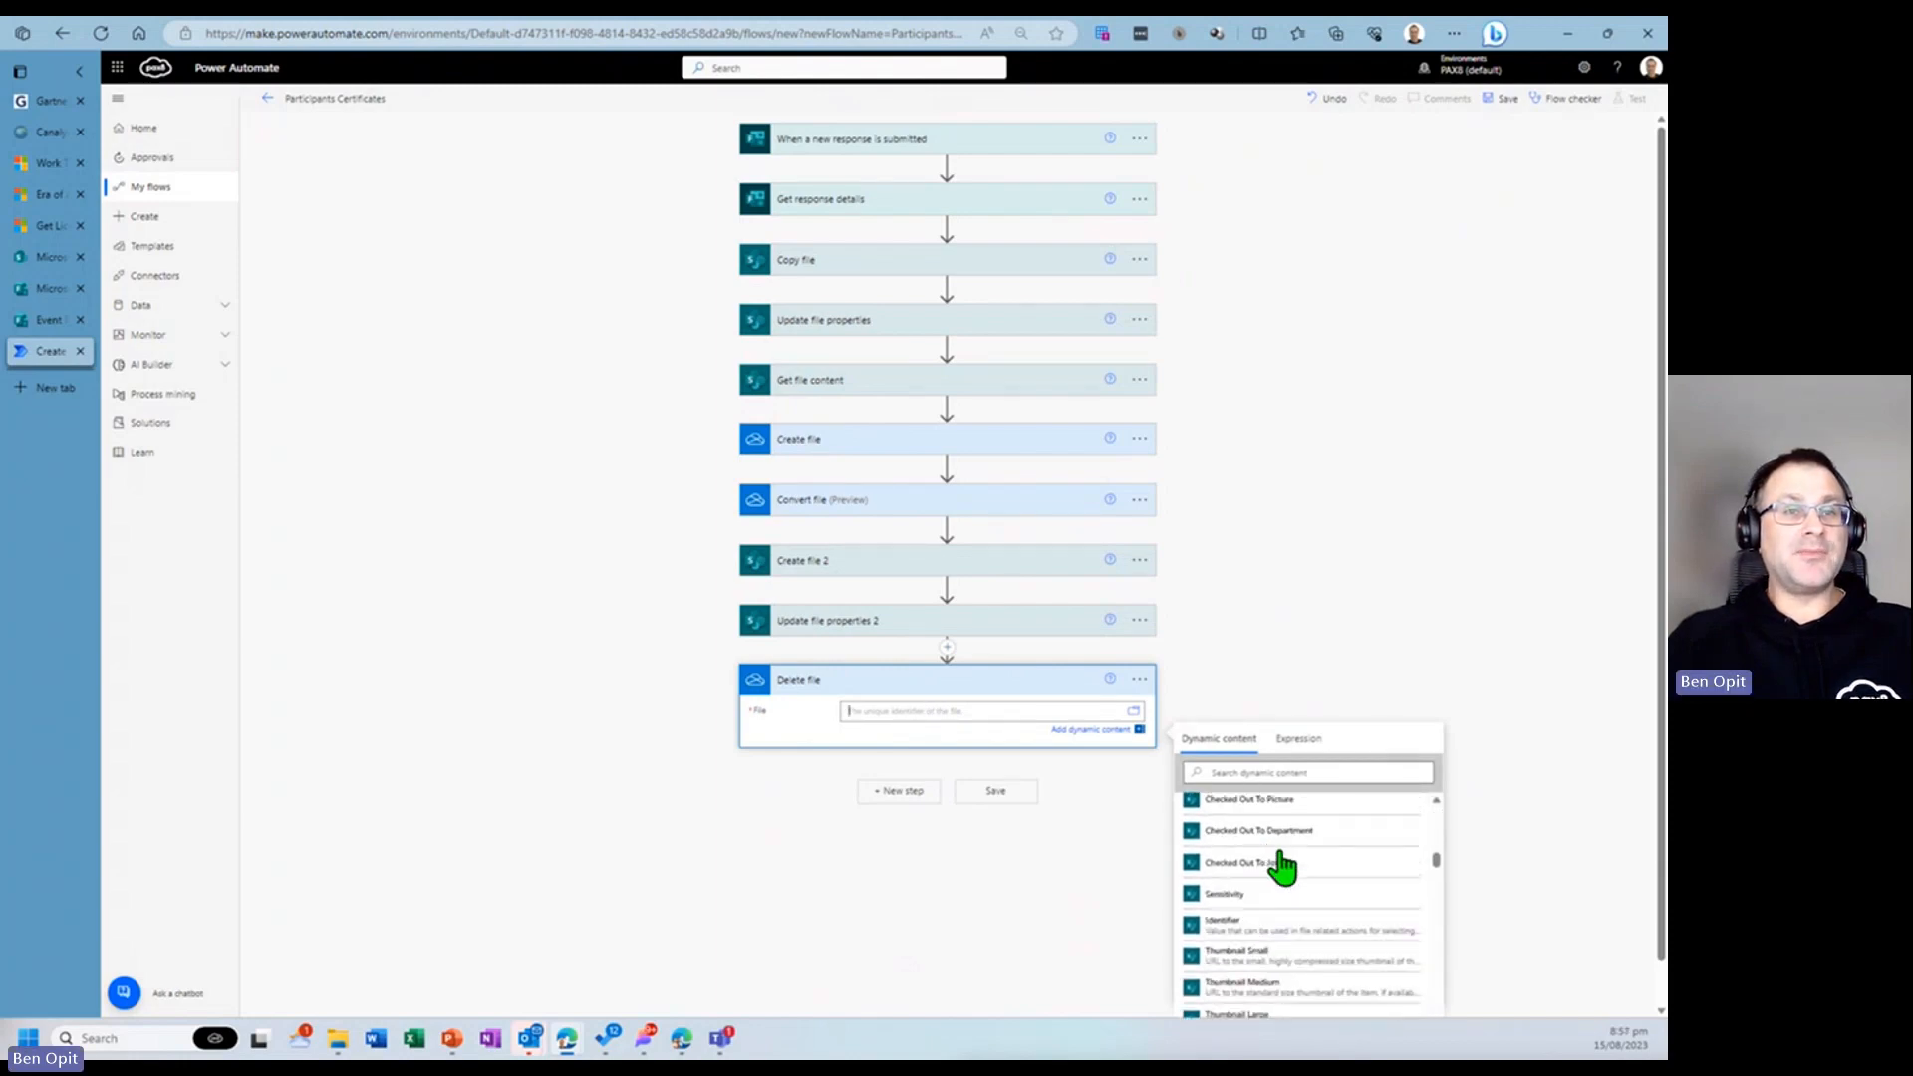
scroll(1282, 866, "down", 6)
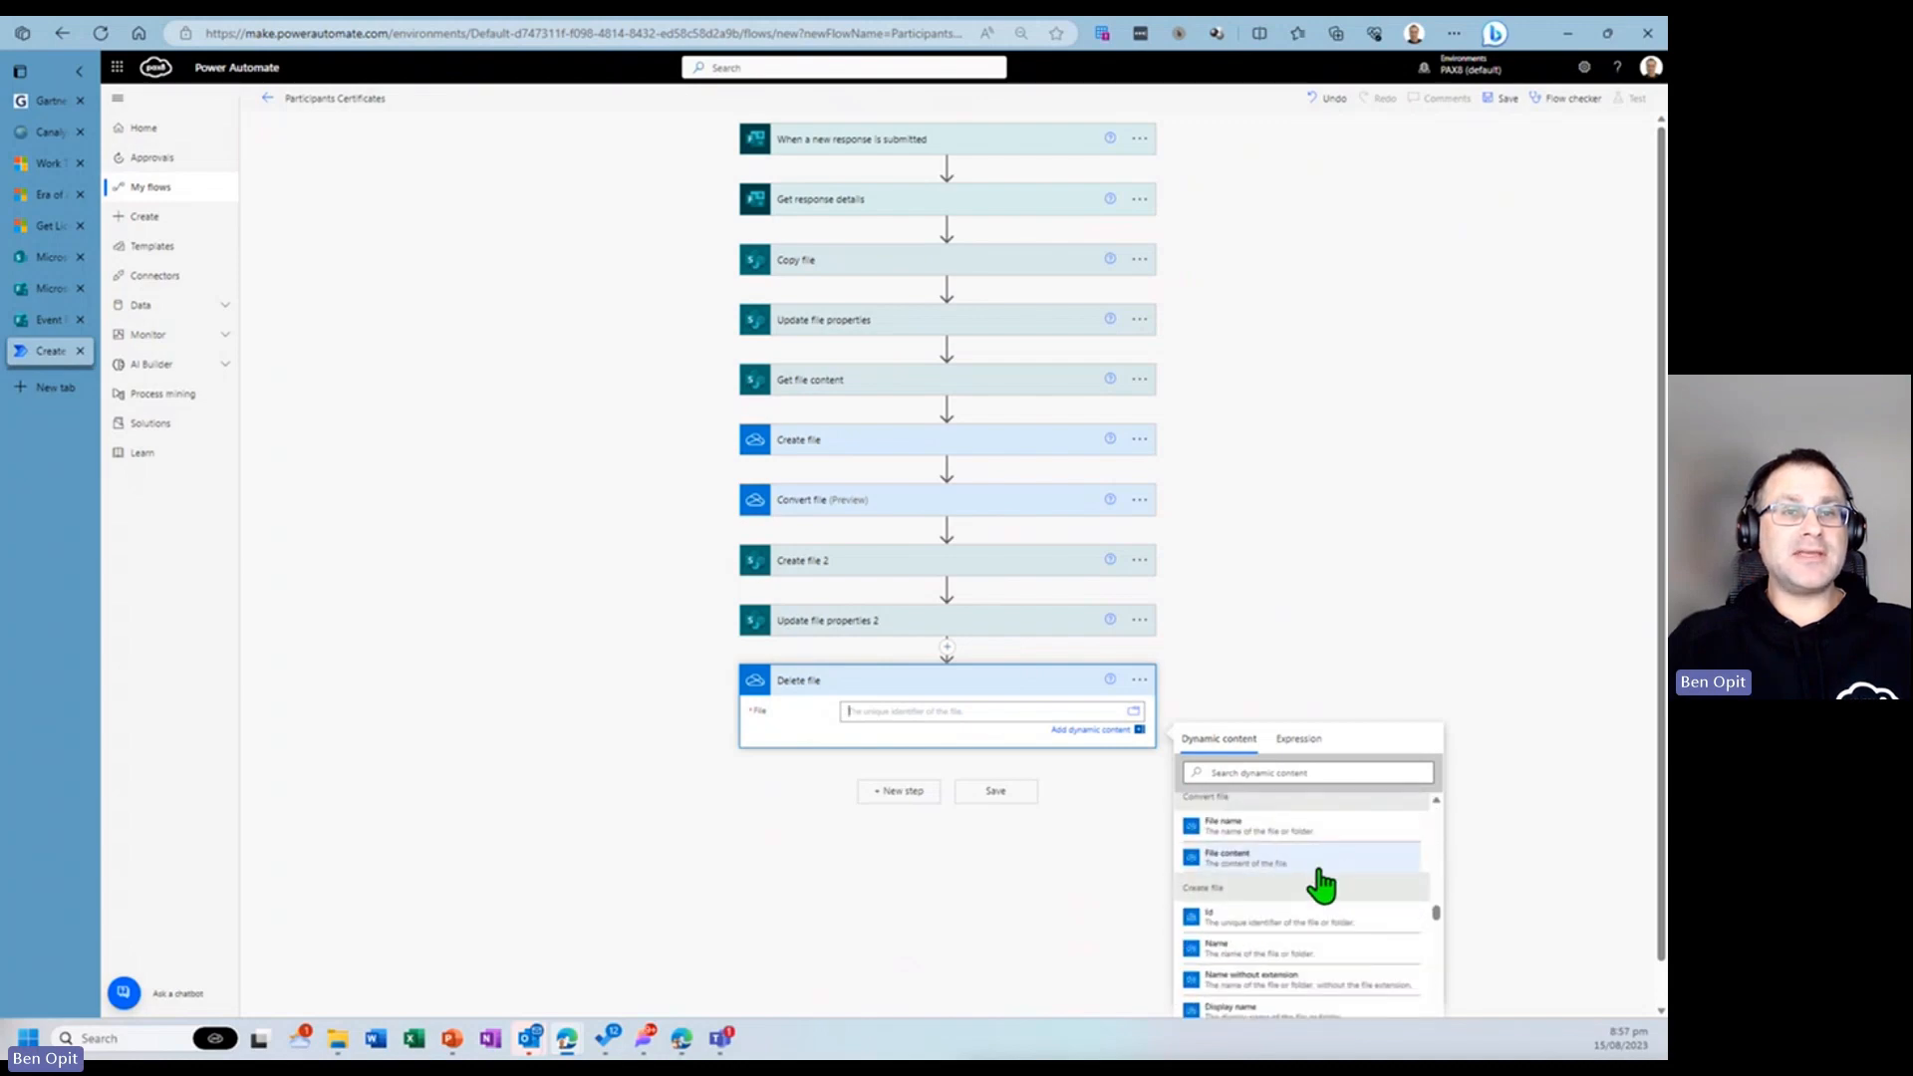
left_click(1217, 921)
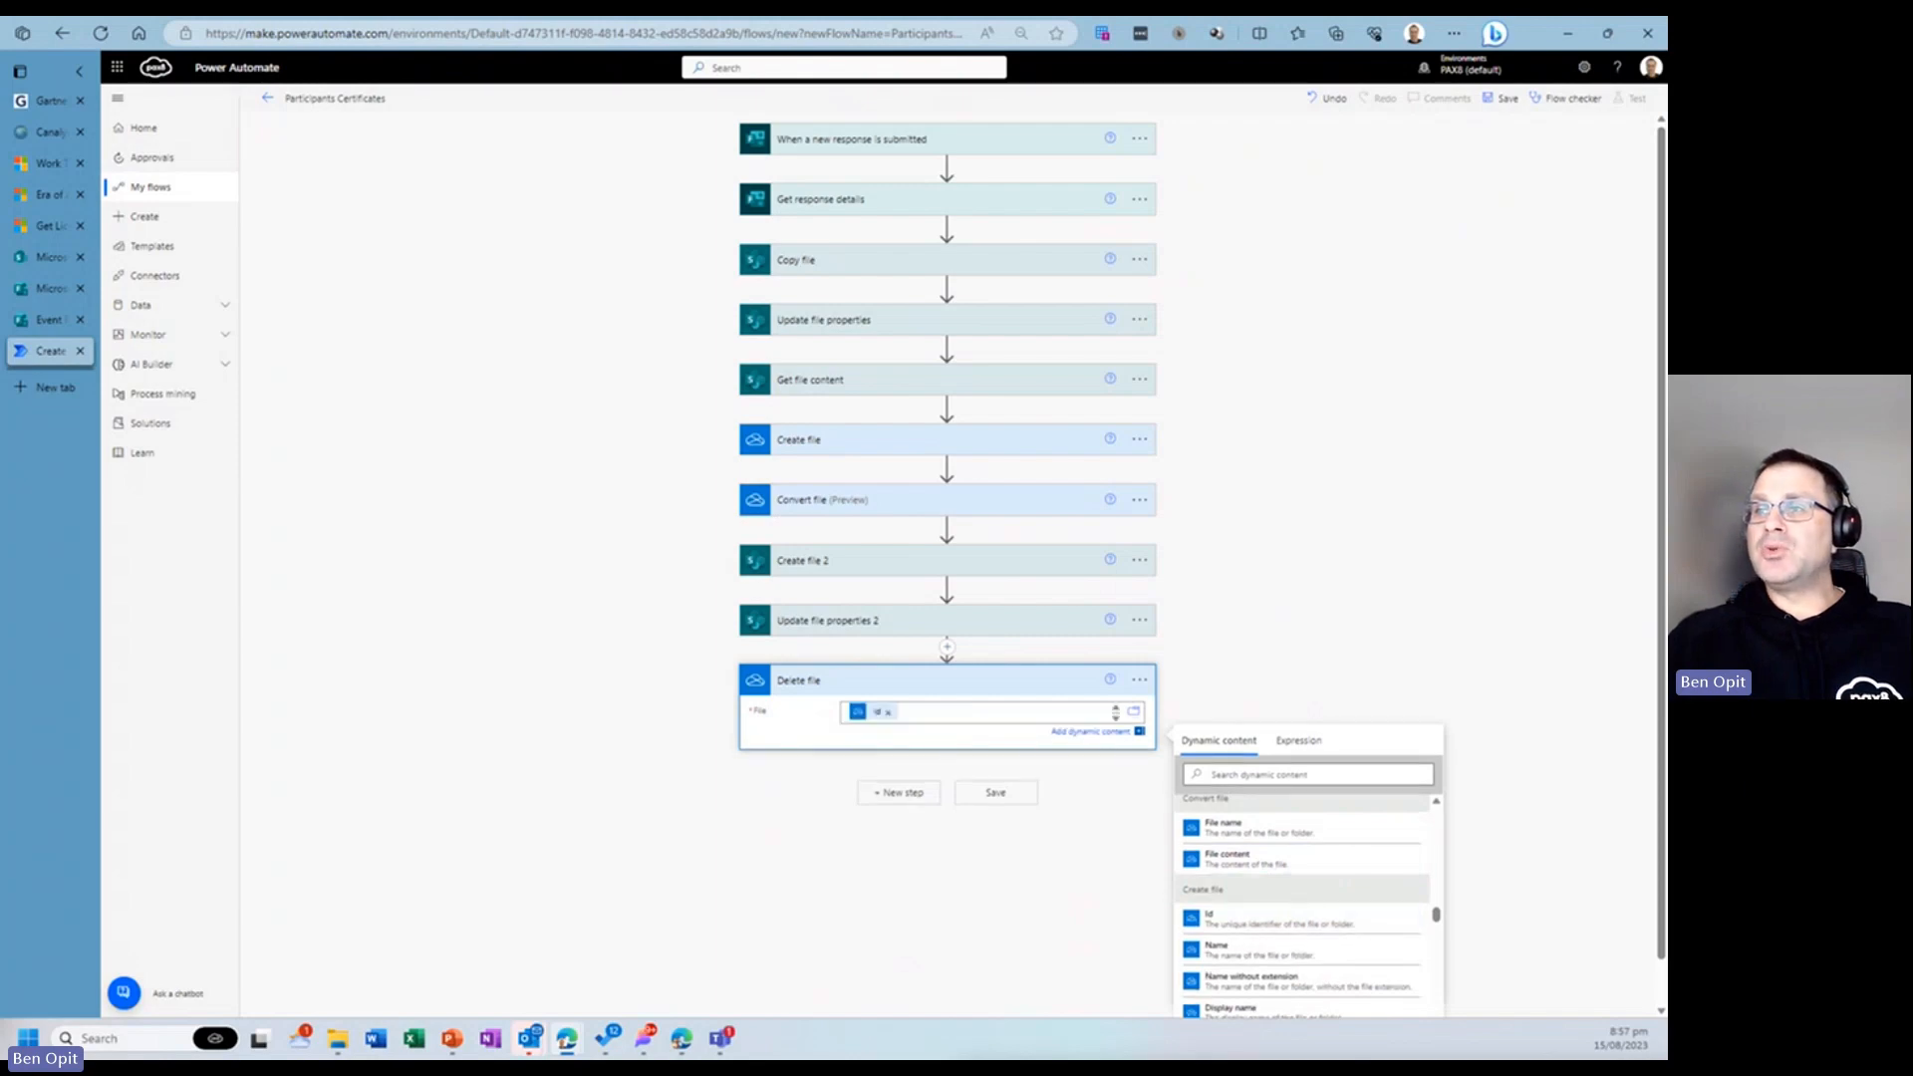
- Add a new step with the SharePoint Delete file action below the OneDrive Delete file action
left_click(906, 793)
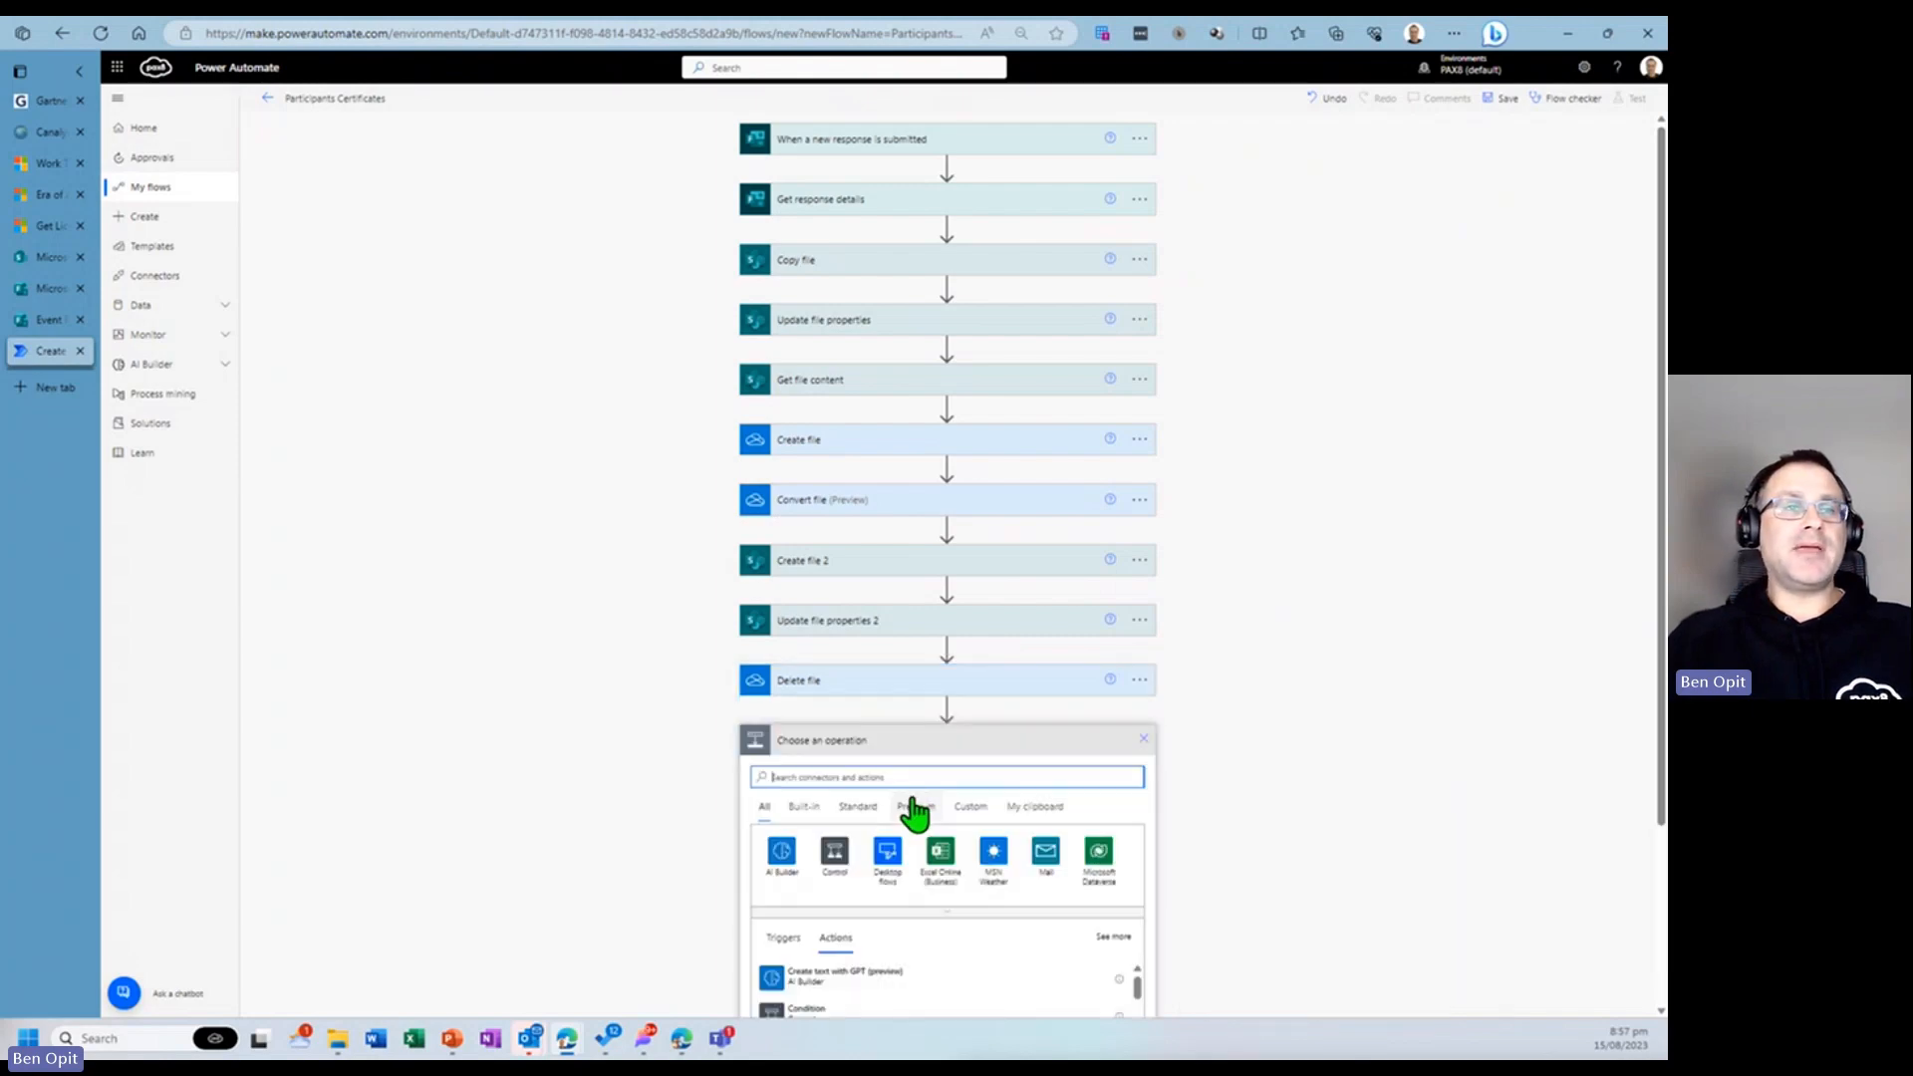
type("delete fi")
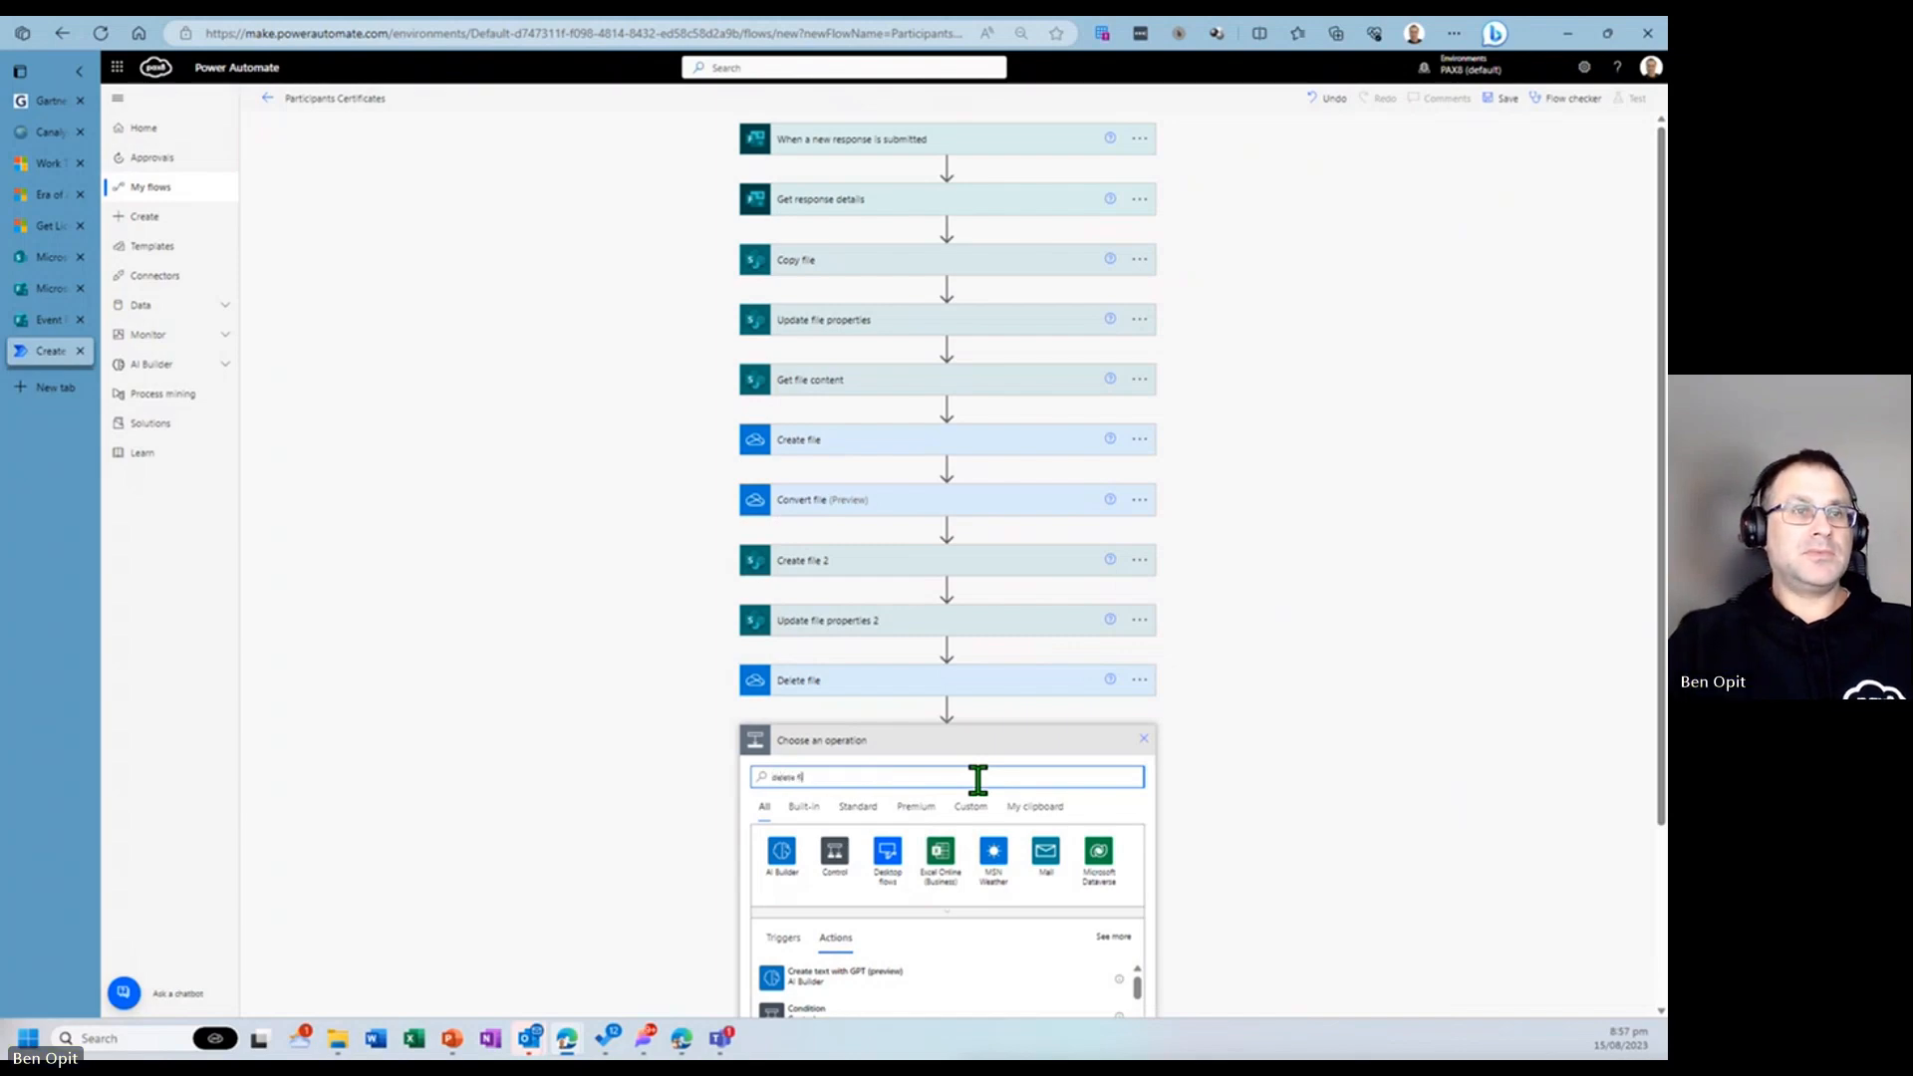
type("le")
scroll(897, 871, "down", 1)
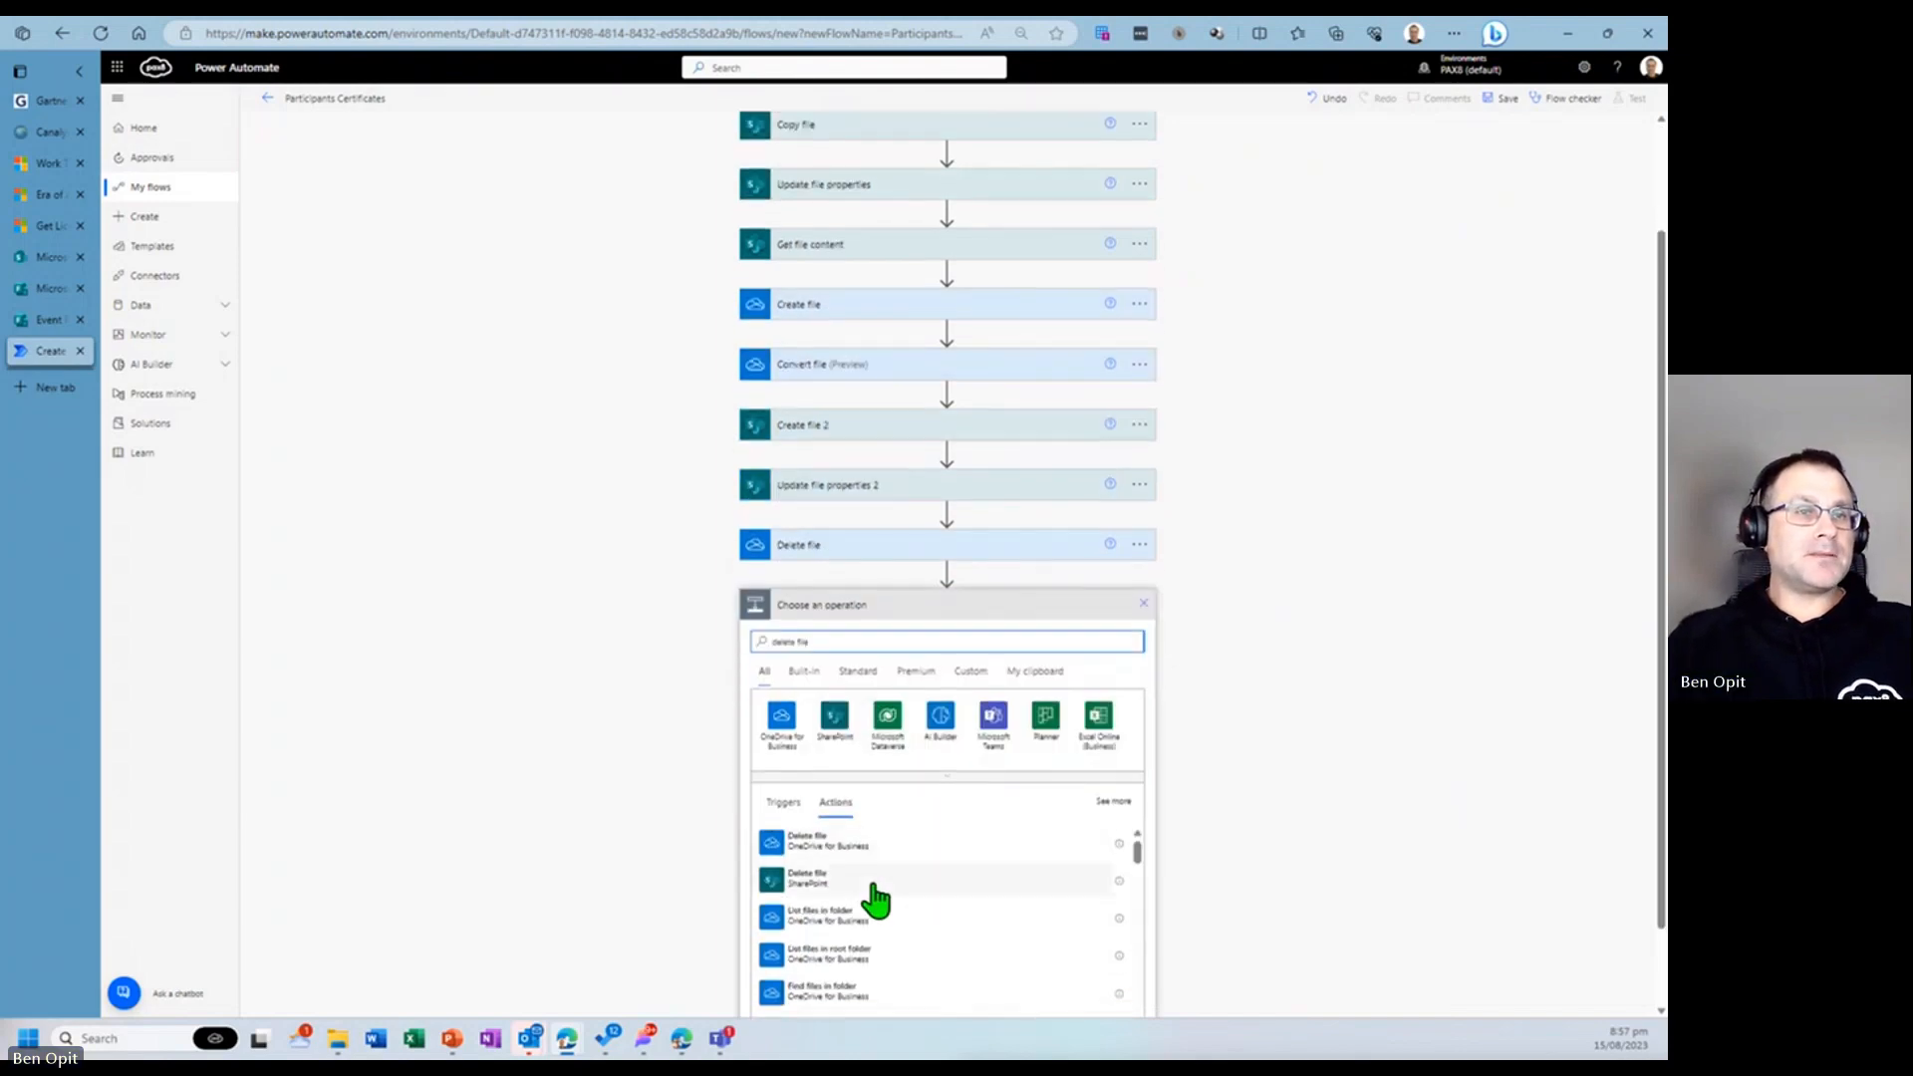
left_click(855, 890)
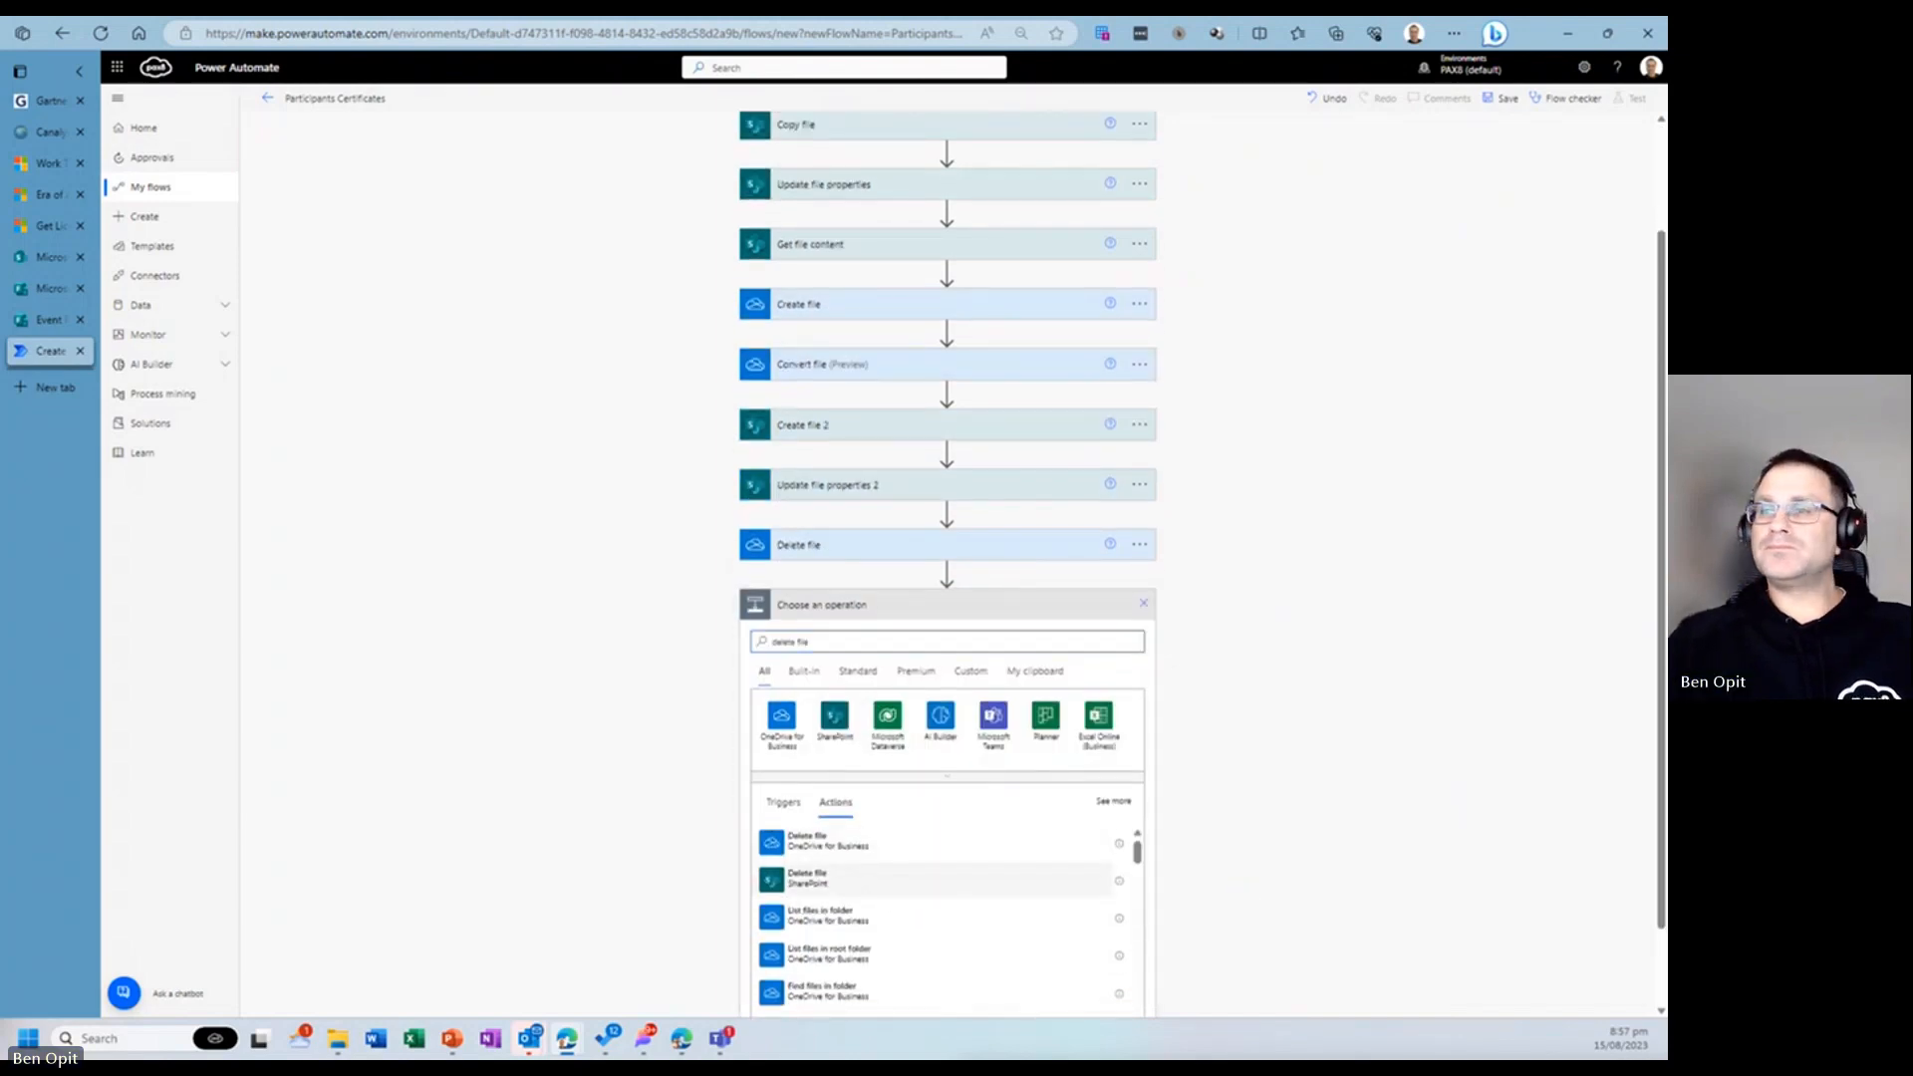
left_click(930, 772)
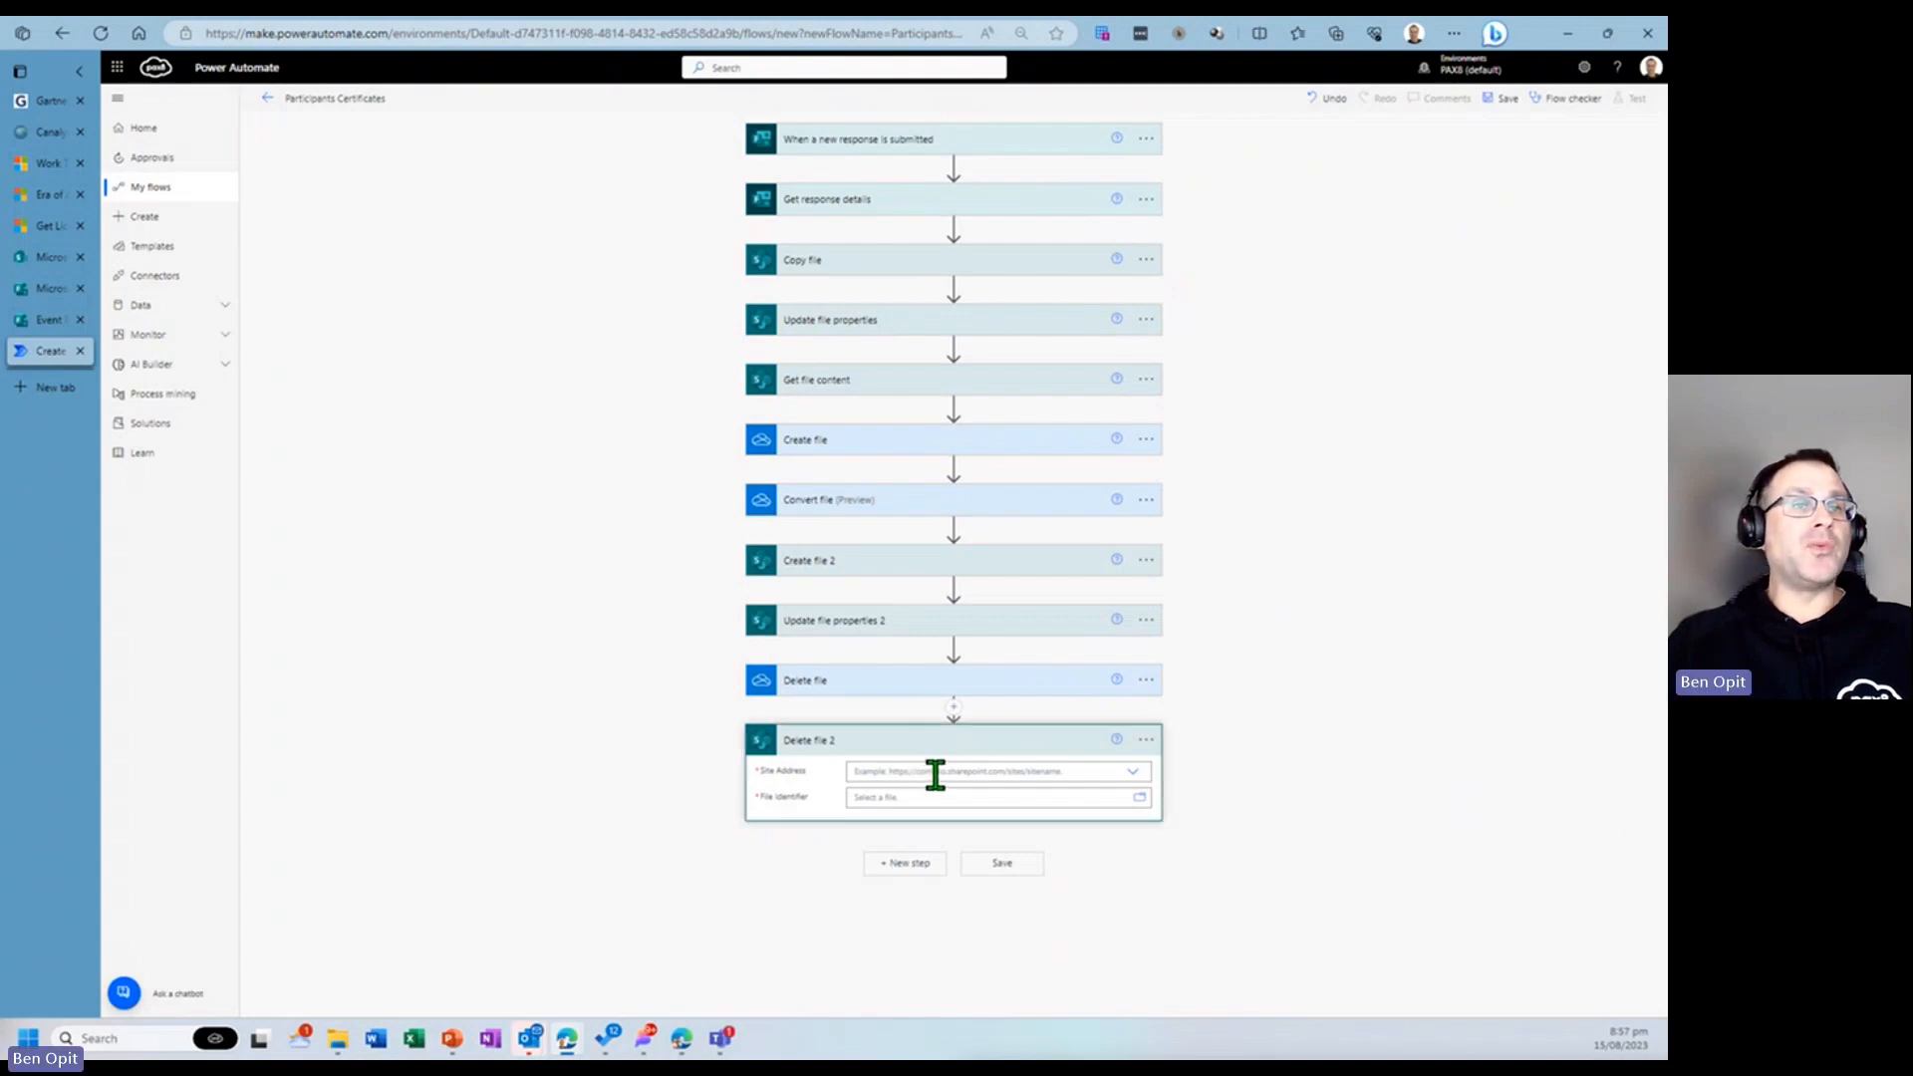
- Set Delete file 2's Site Address to Microsoft HQ - APAC and its File Identifier to the ID from Update file properties 2
left_click(1130, 773)
left_click(1131, 782)
left_click(1130, 782)
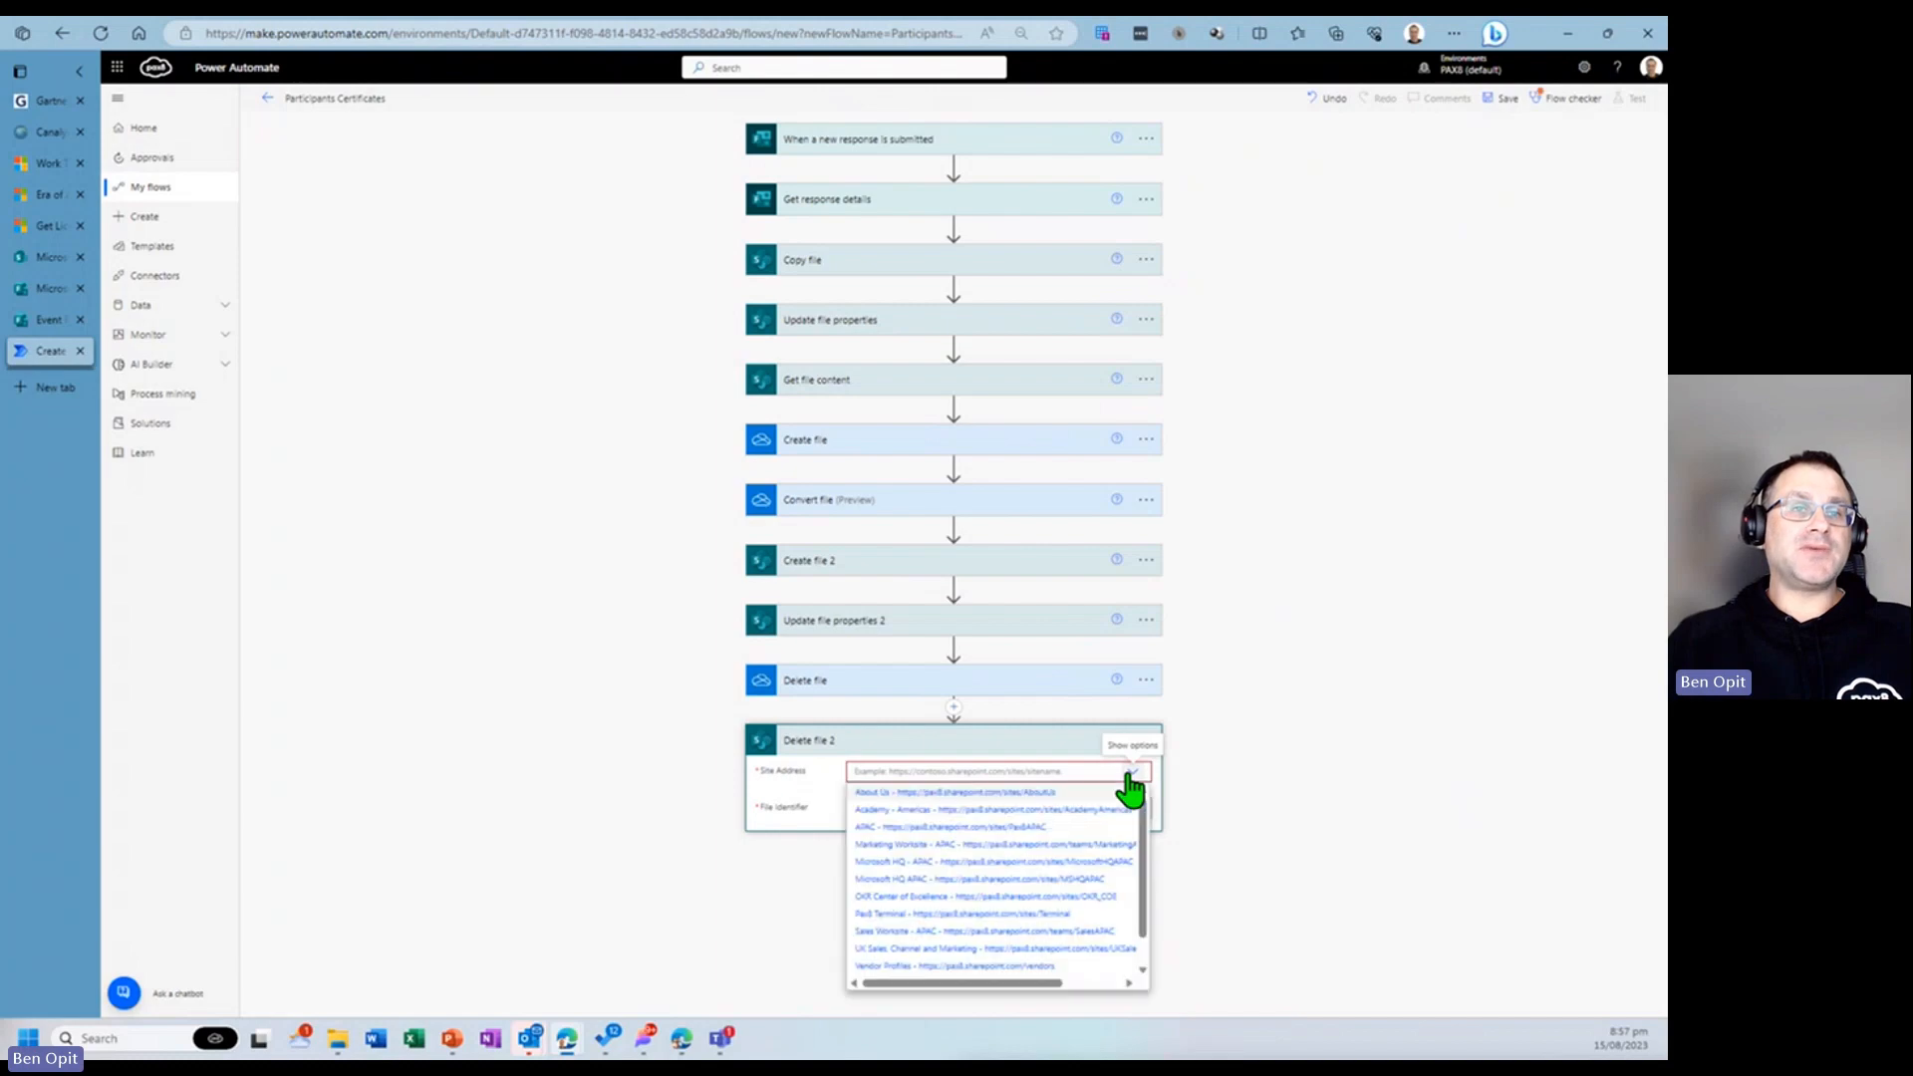
left_click(1054, 860)
left_click(976, 816)
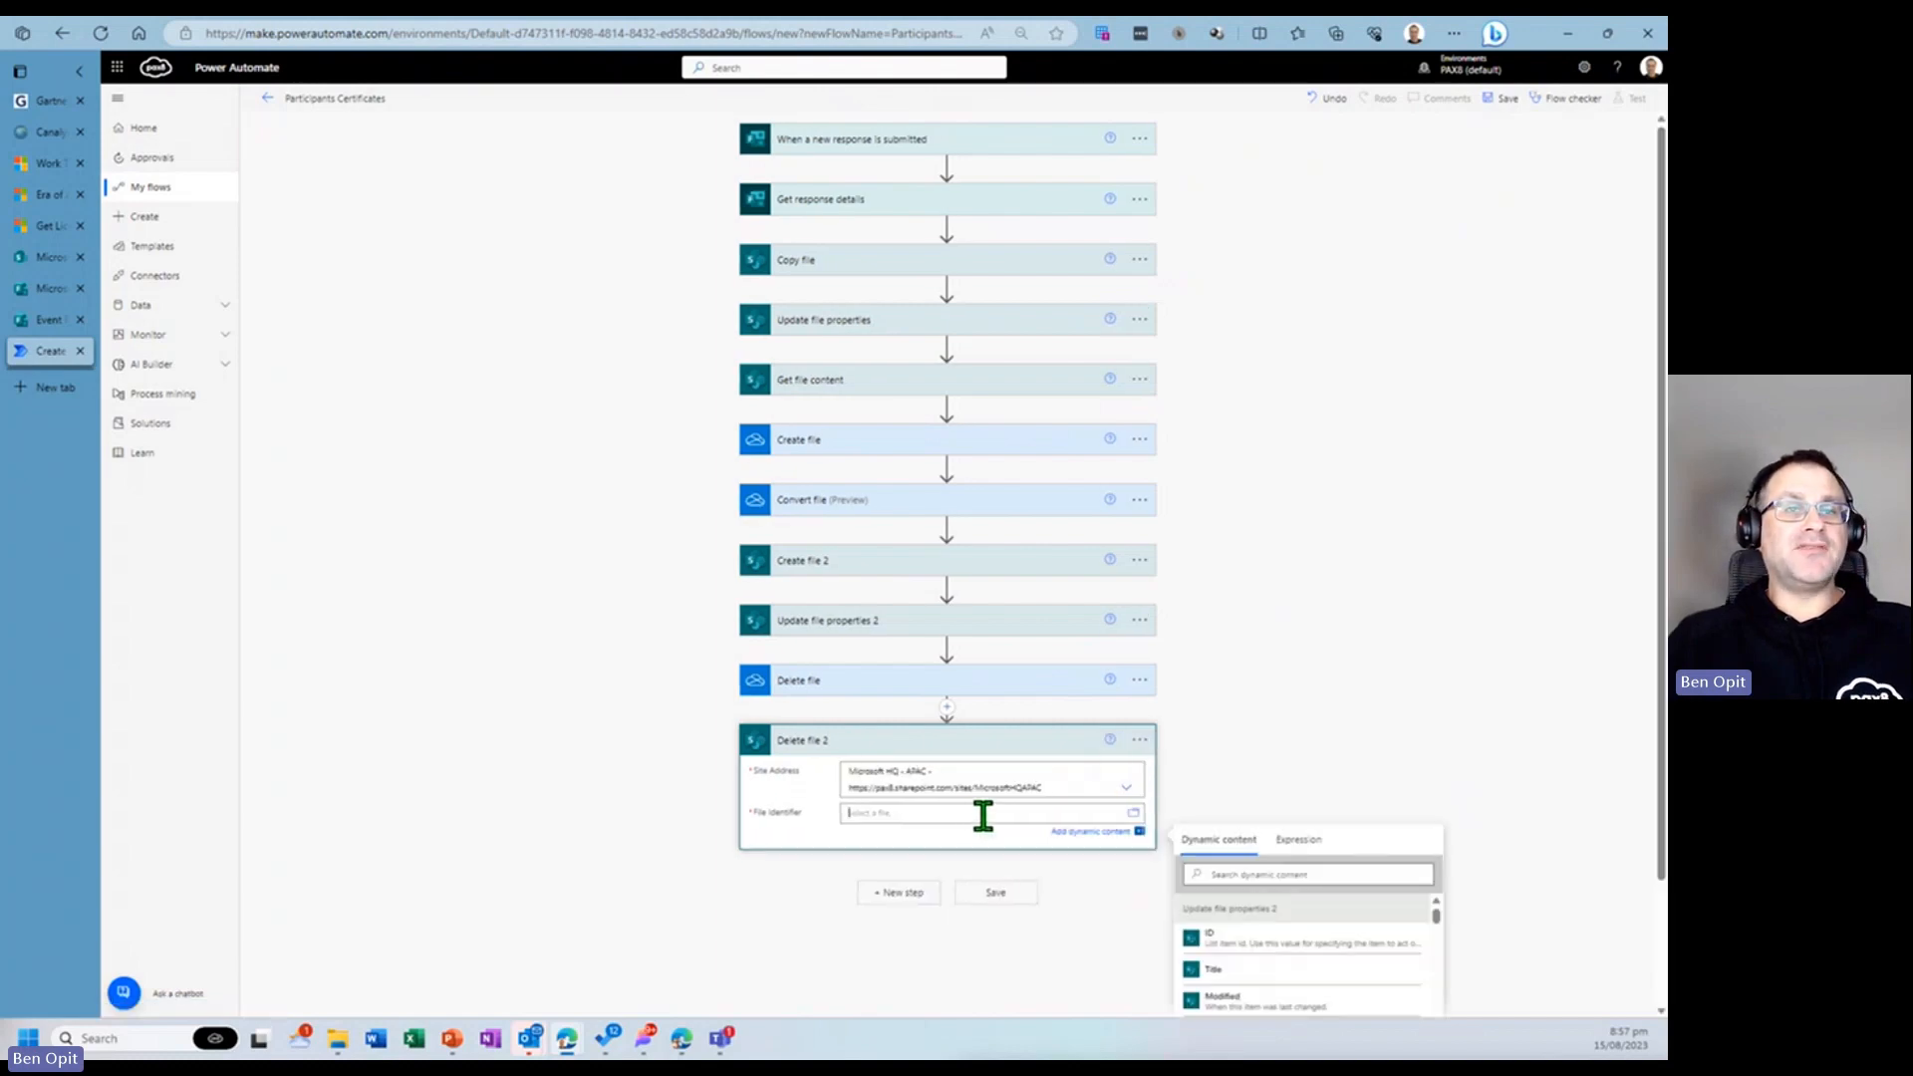
left_click(1227, 948)
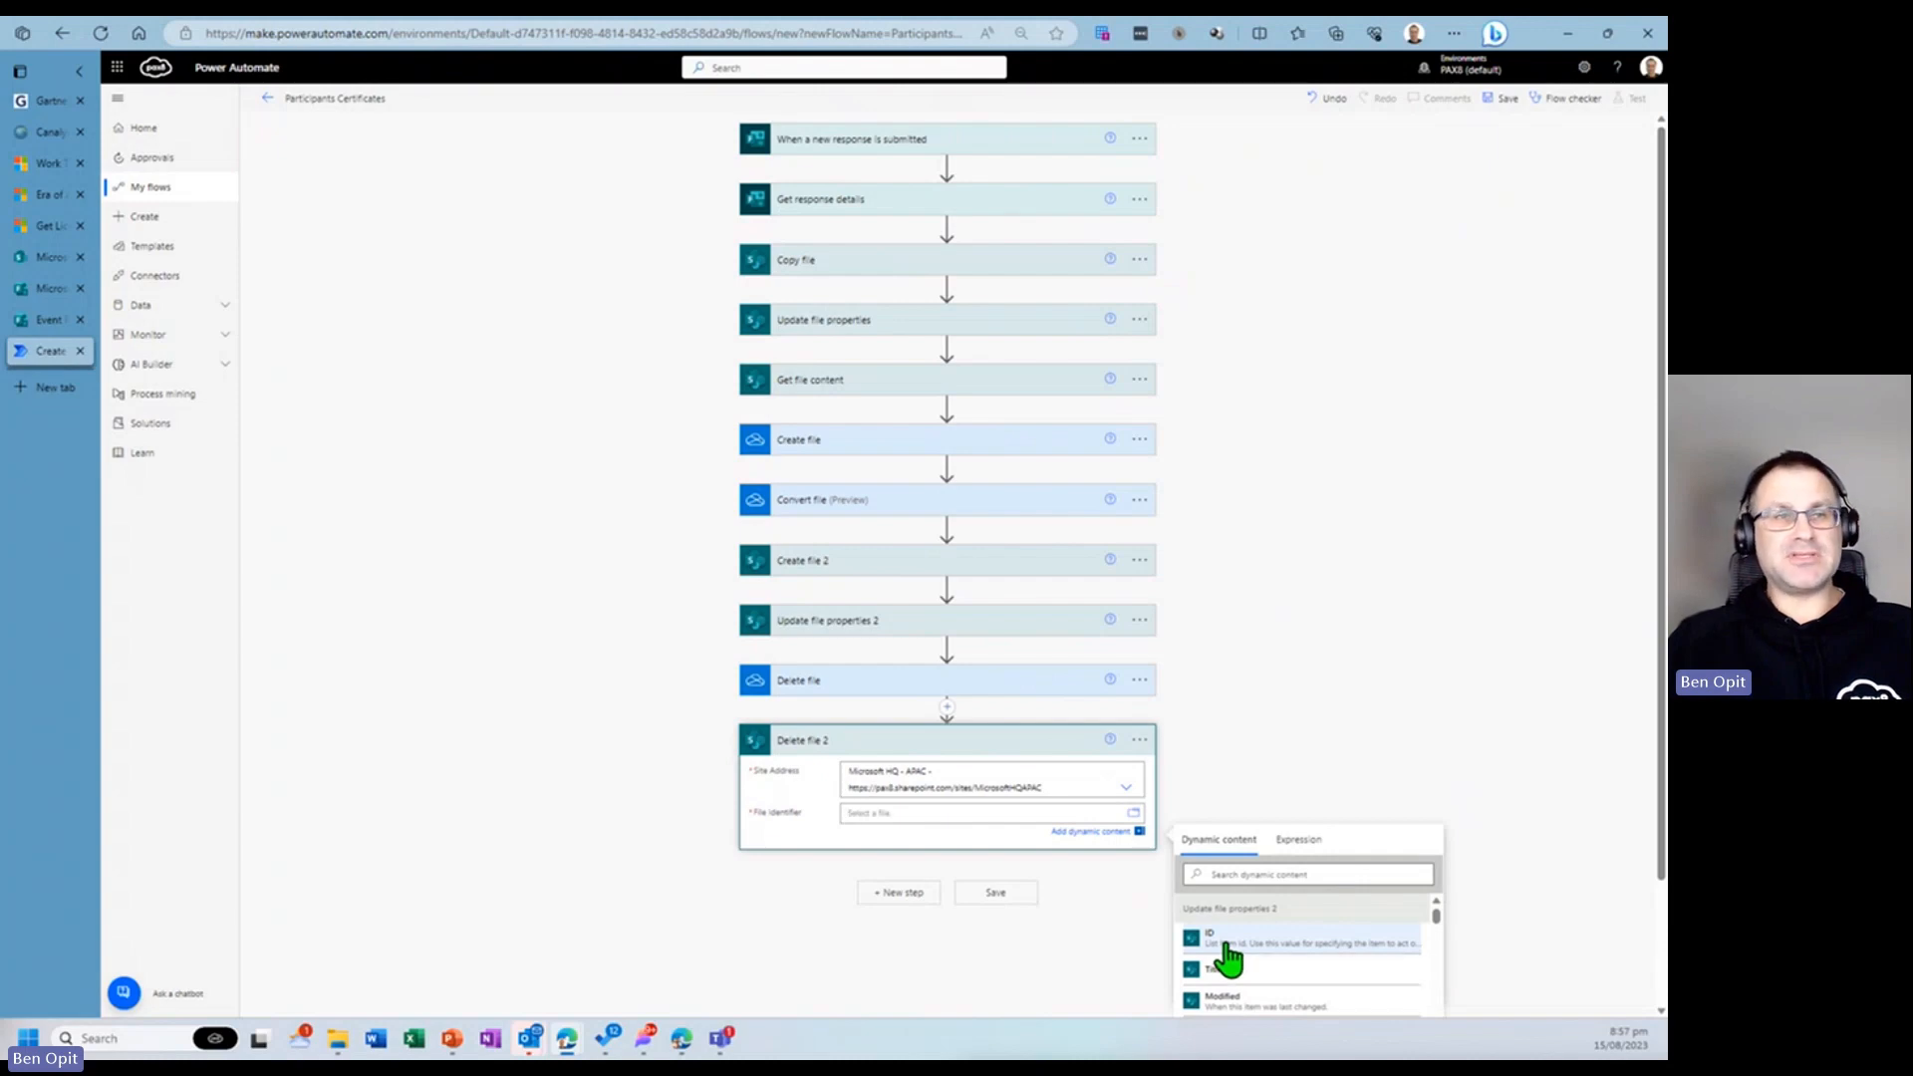
scroll(1373, 647, "down", 1)
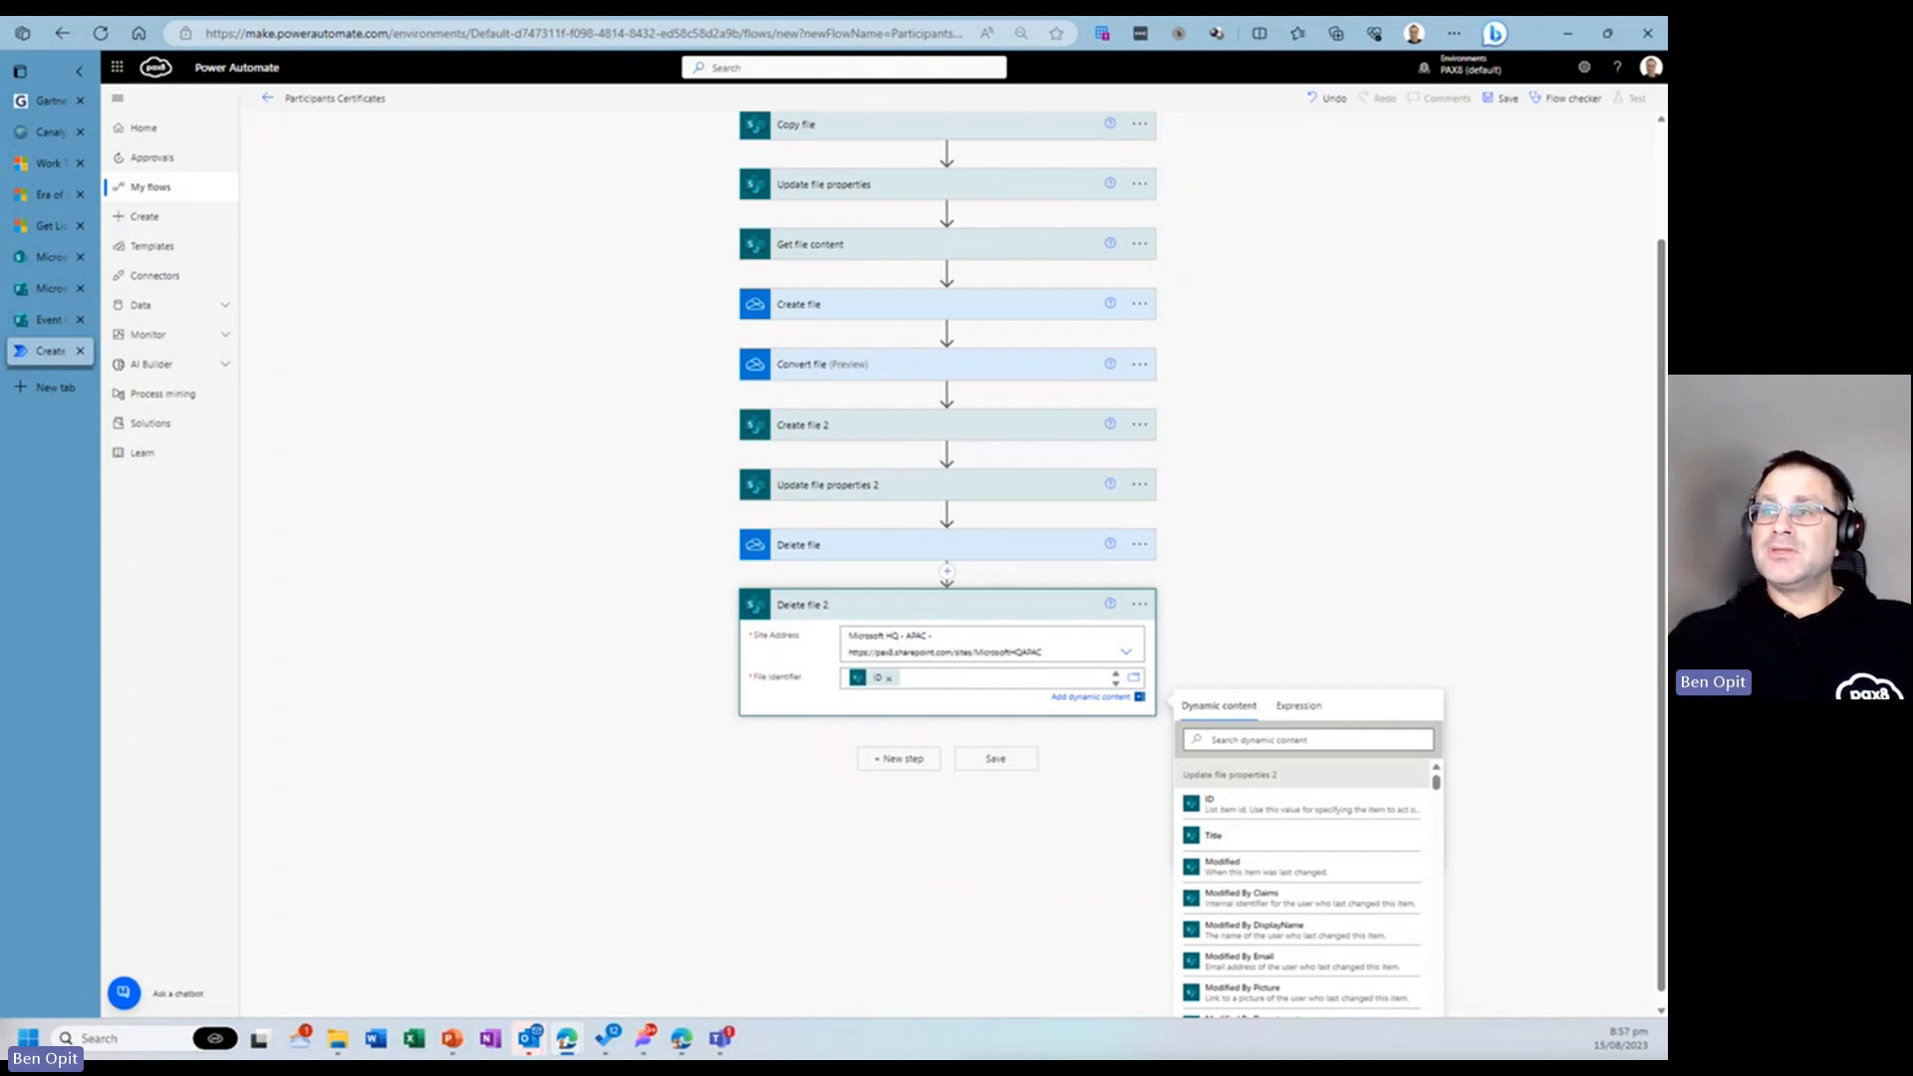
- Add a new step searching for send email and choose the Office 365 Outlook Send an email (V2) action
left_click(895, 759)
type("ail")
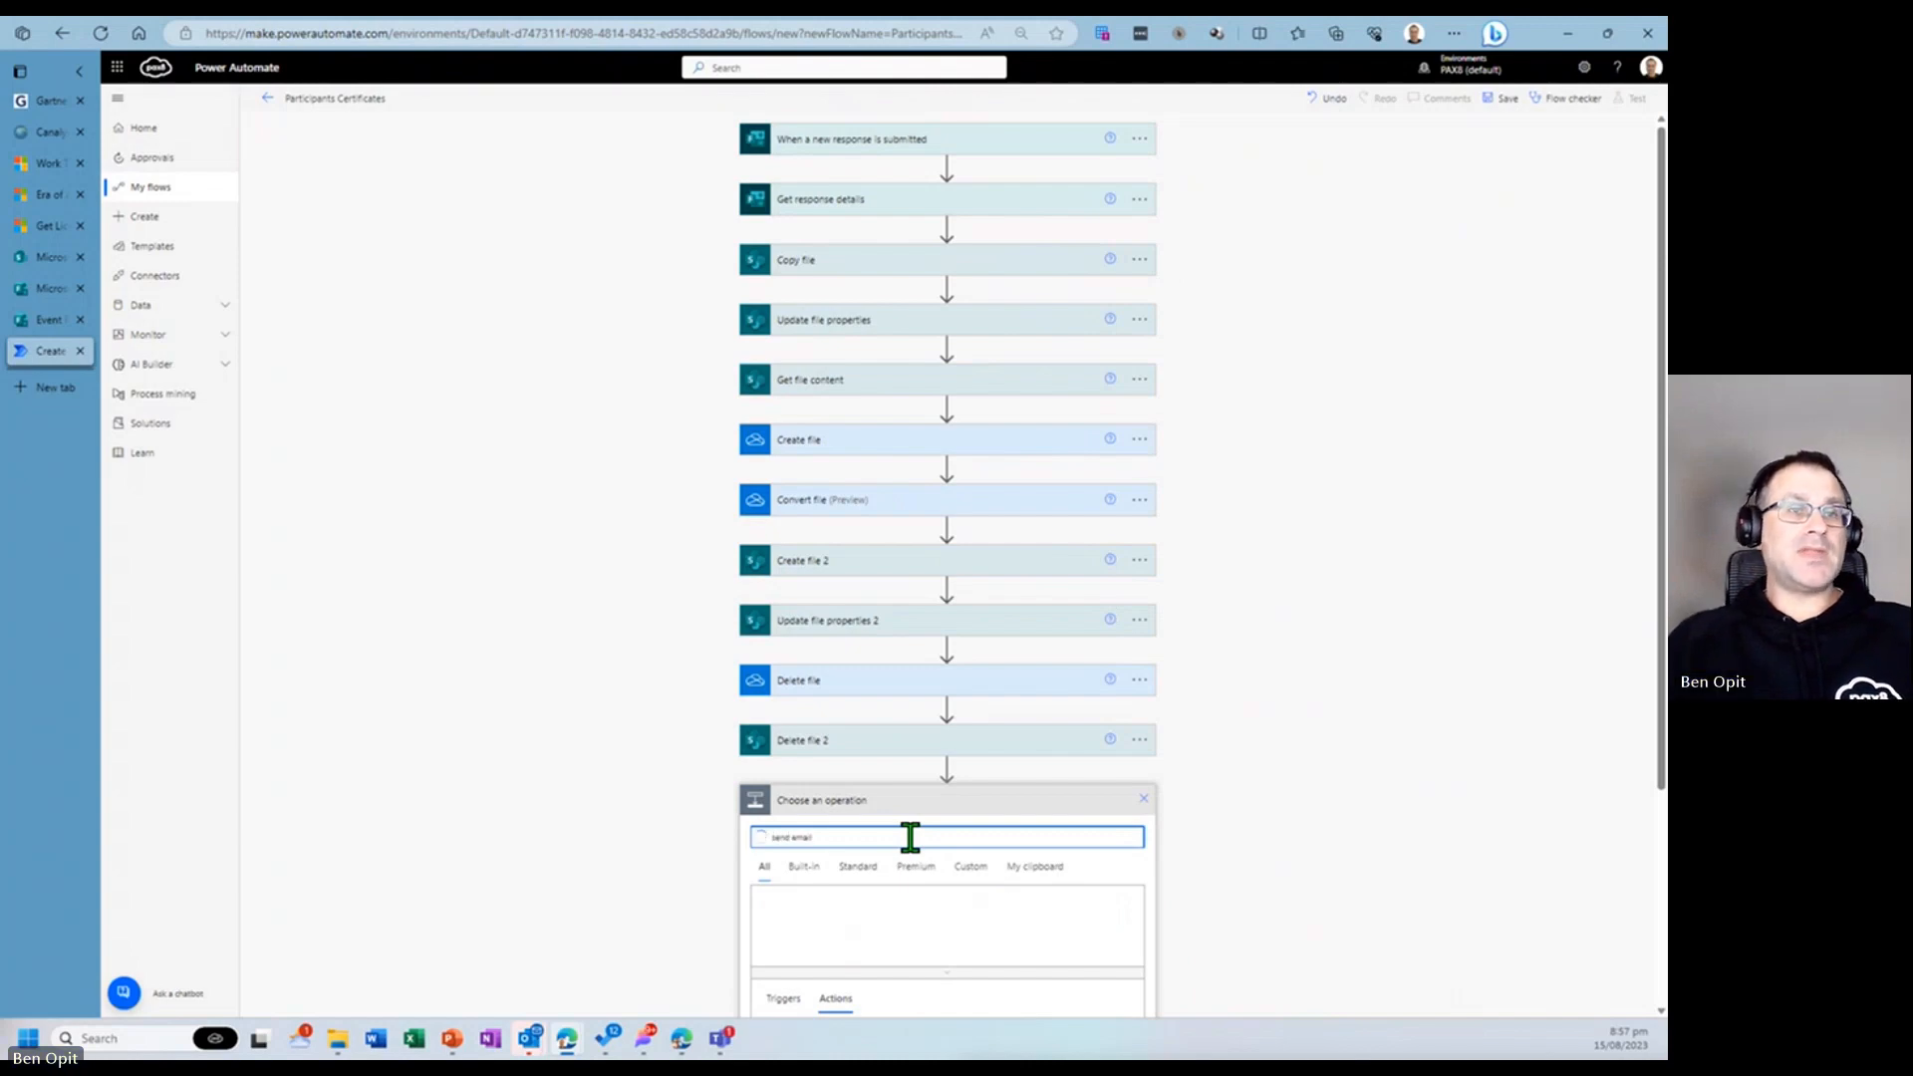
scroll(1284, 674, "down", 4)
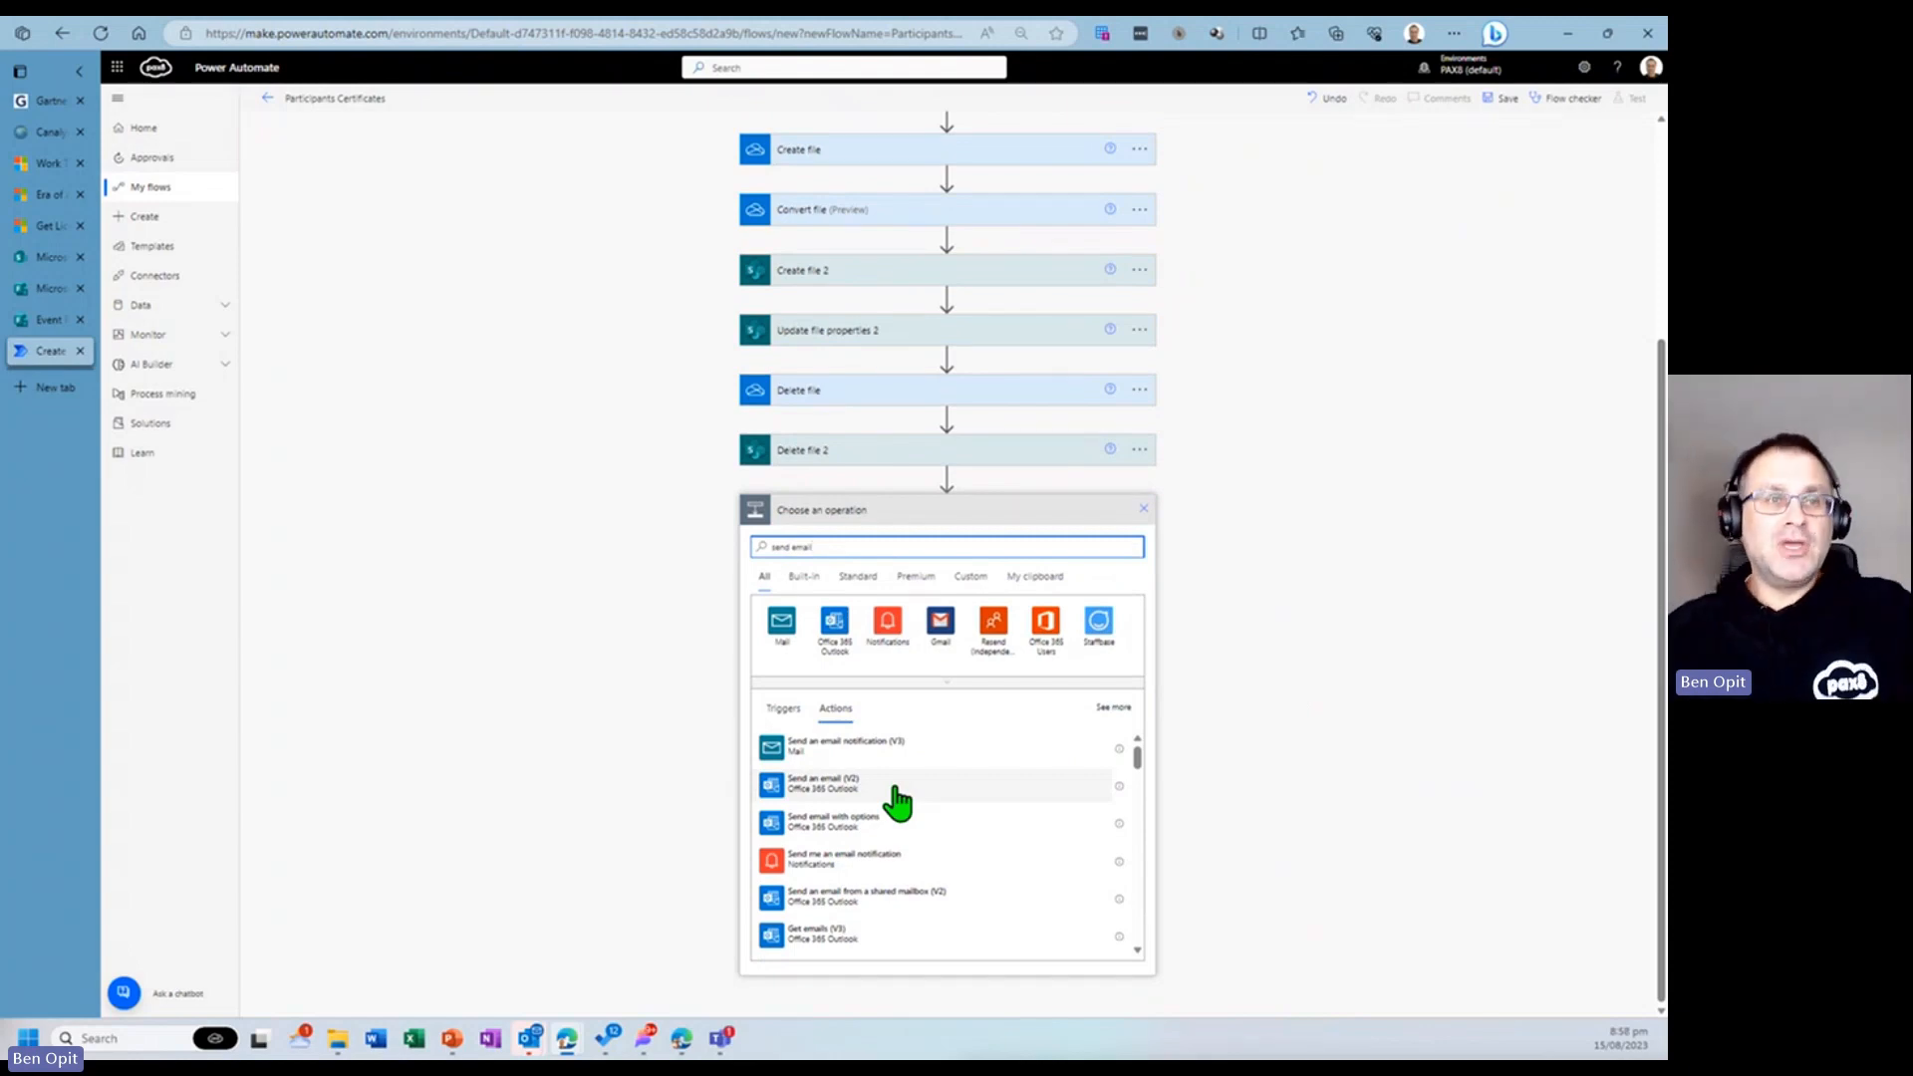
left_click(896, 800)
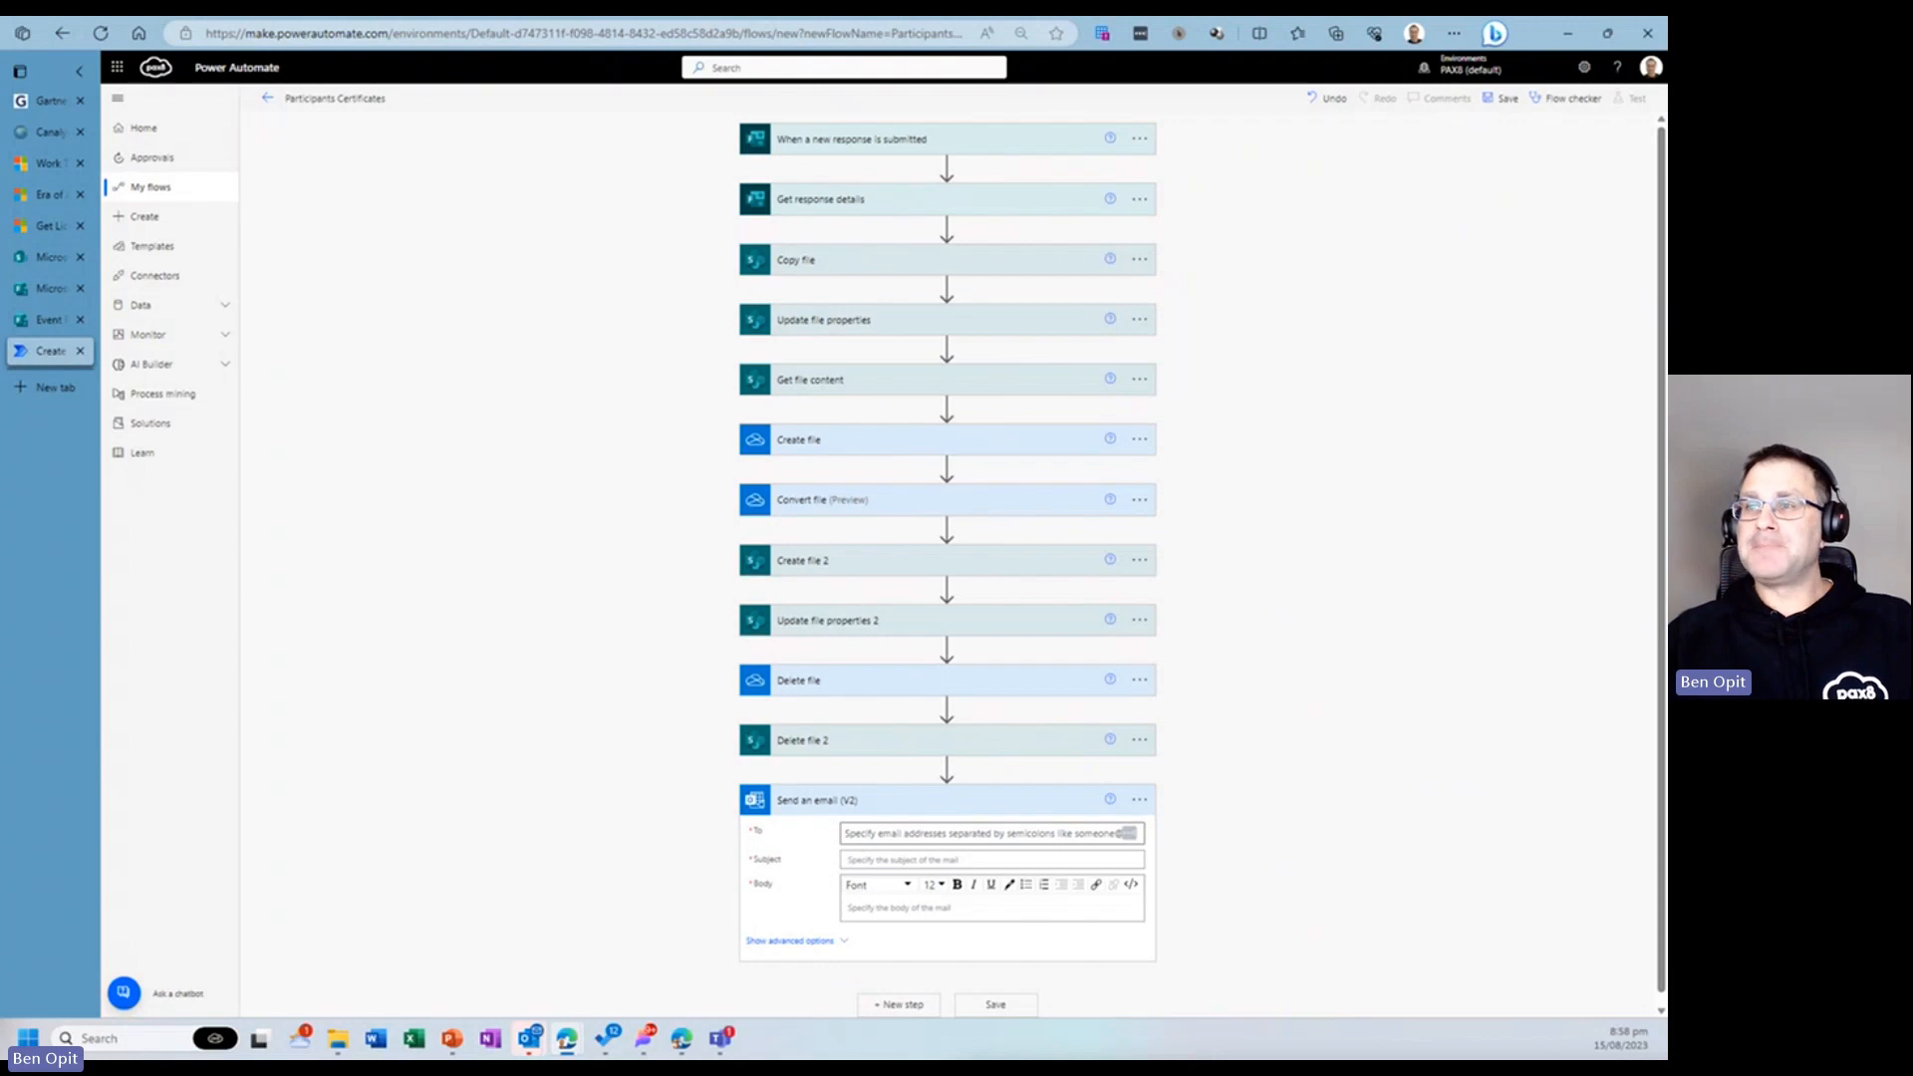
- Set the email's To field to the Email Address answer from Get response details
left_click(909, 831)
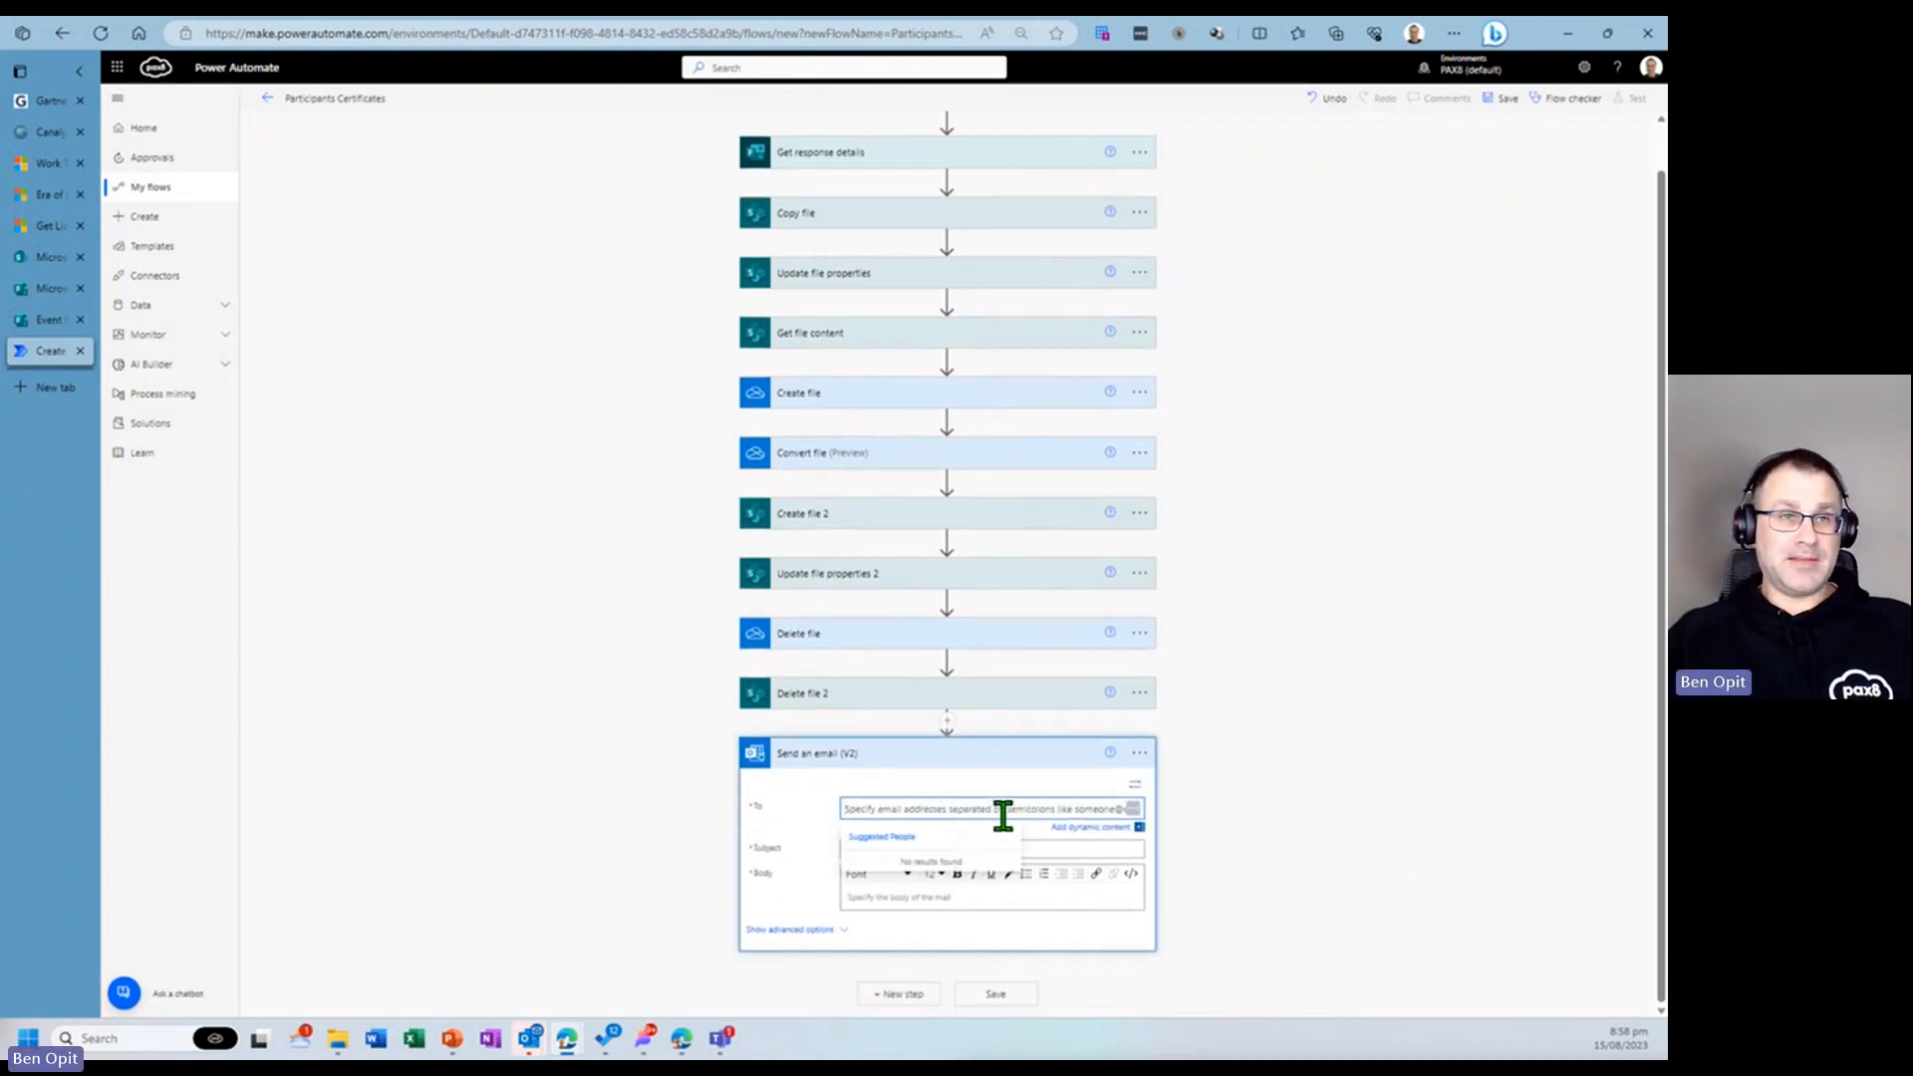
left_click(1138, 826)
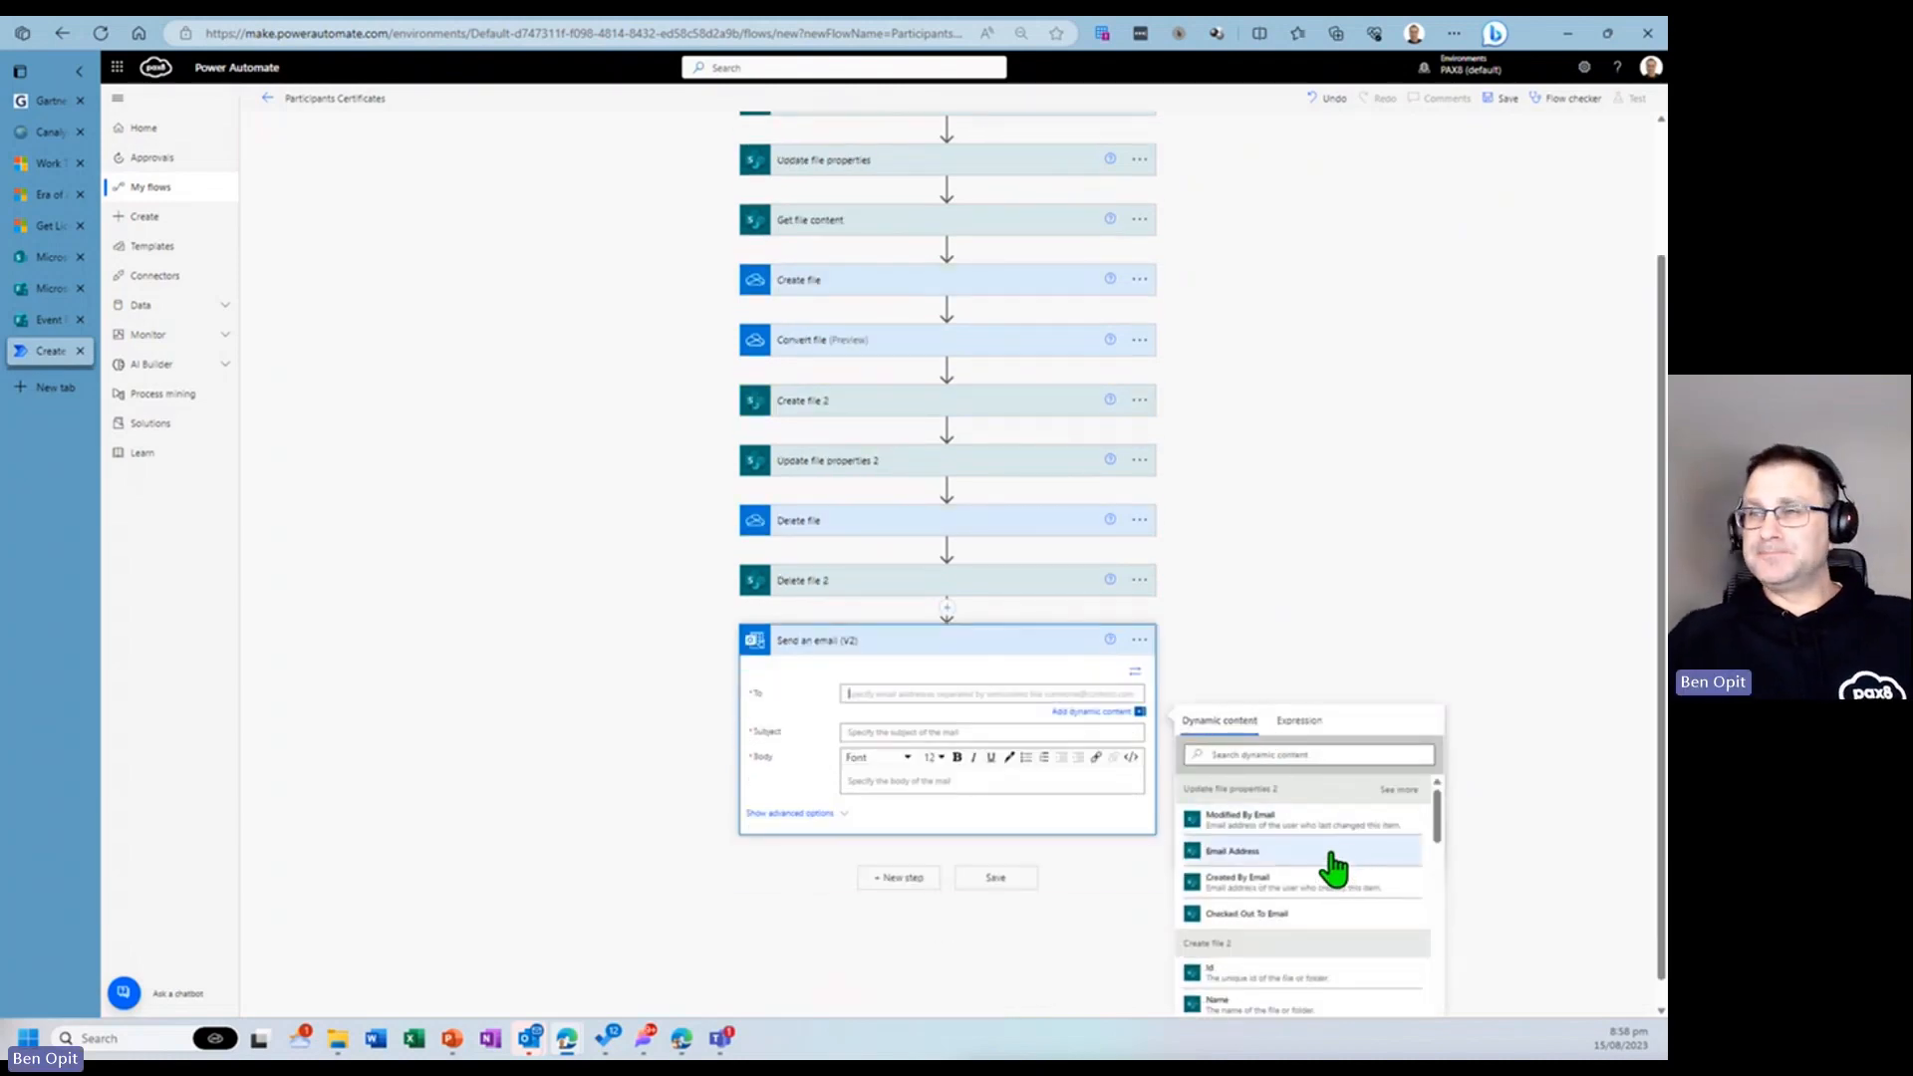
scroll(1335, 872, "down", 3)
scroll(1315, 846, "up", 2)
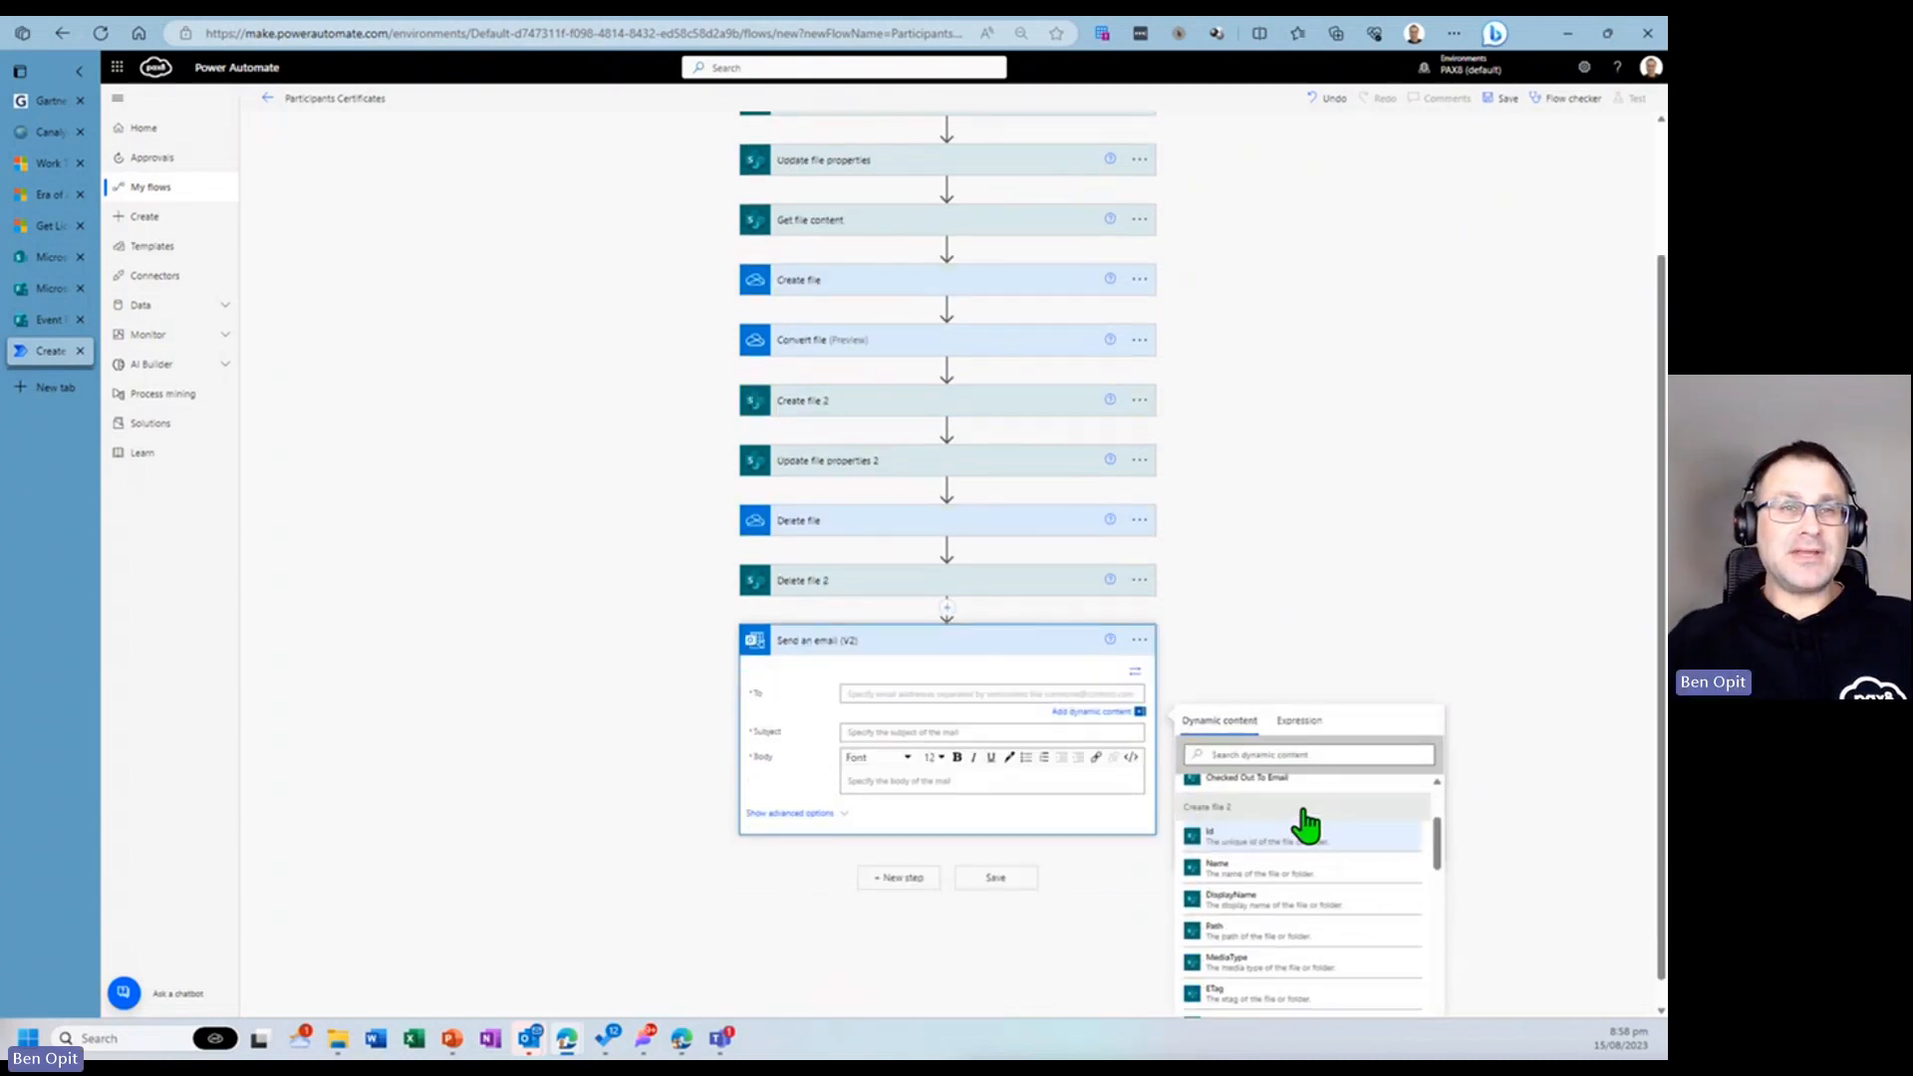
left_click(1292, 754)
type("em")
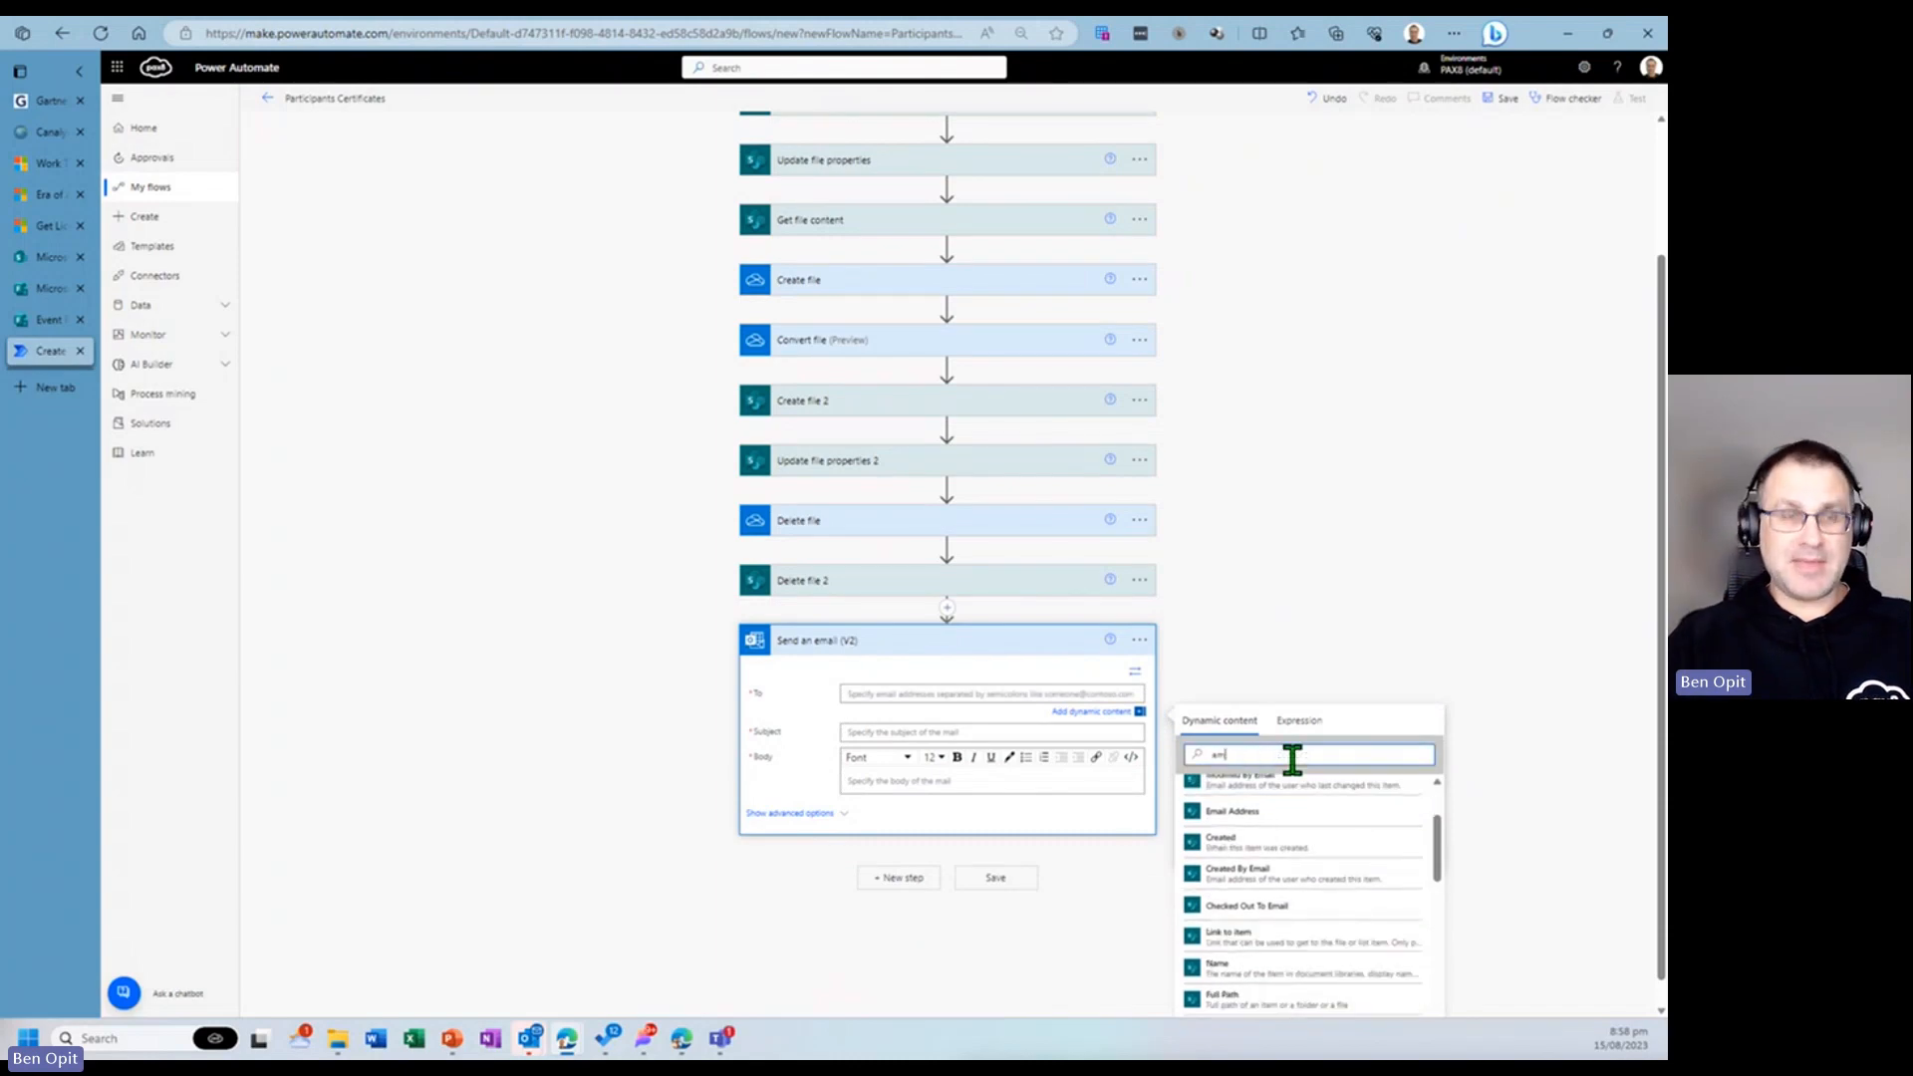
type("ail address")
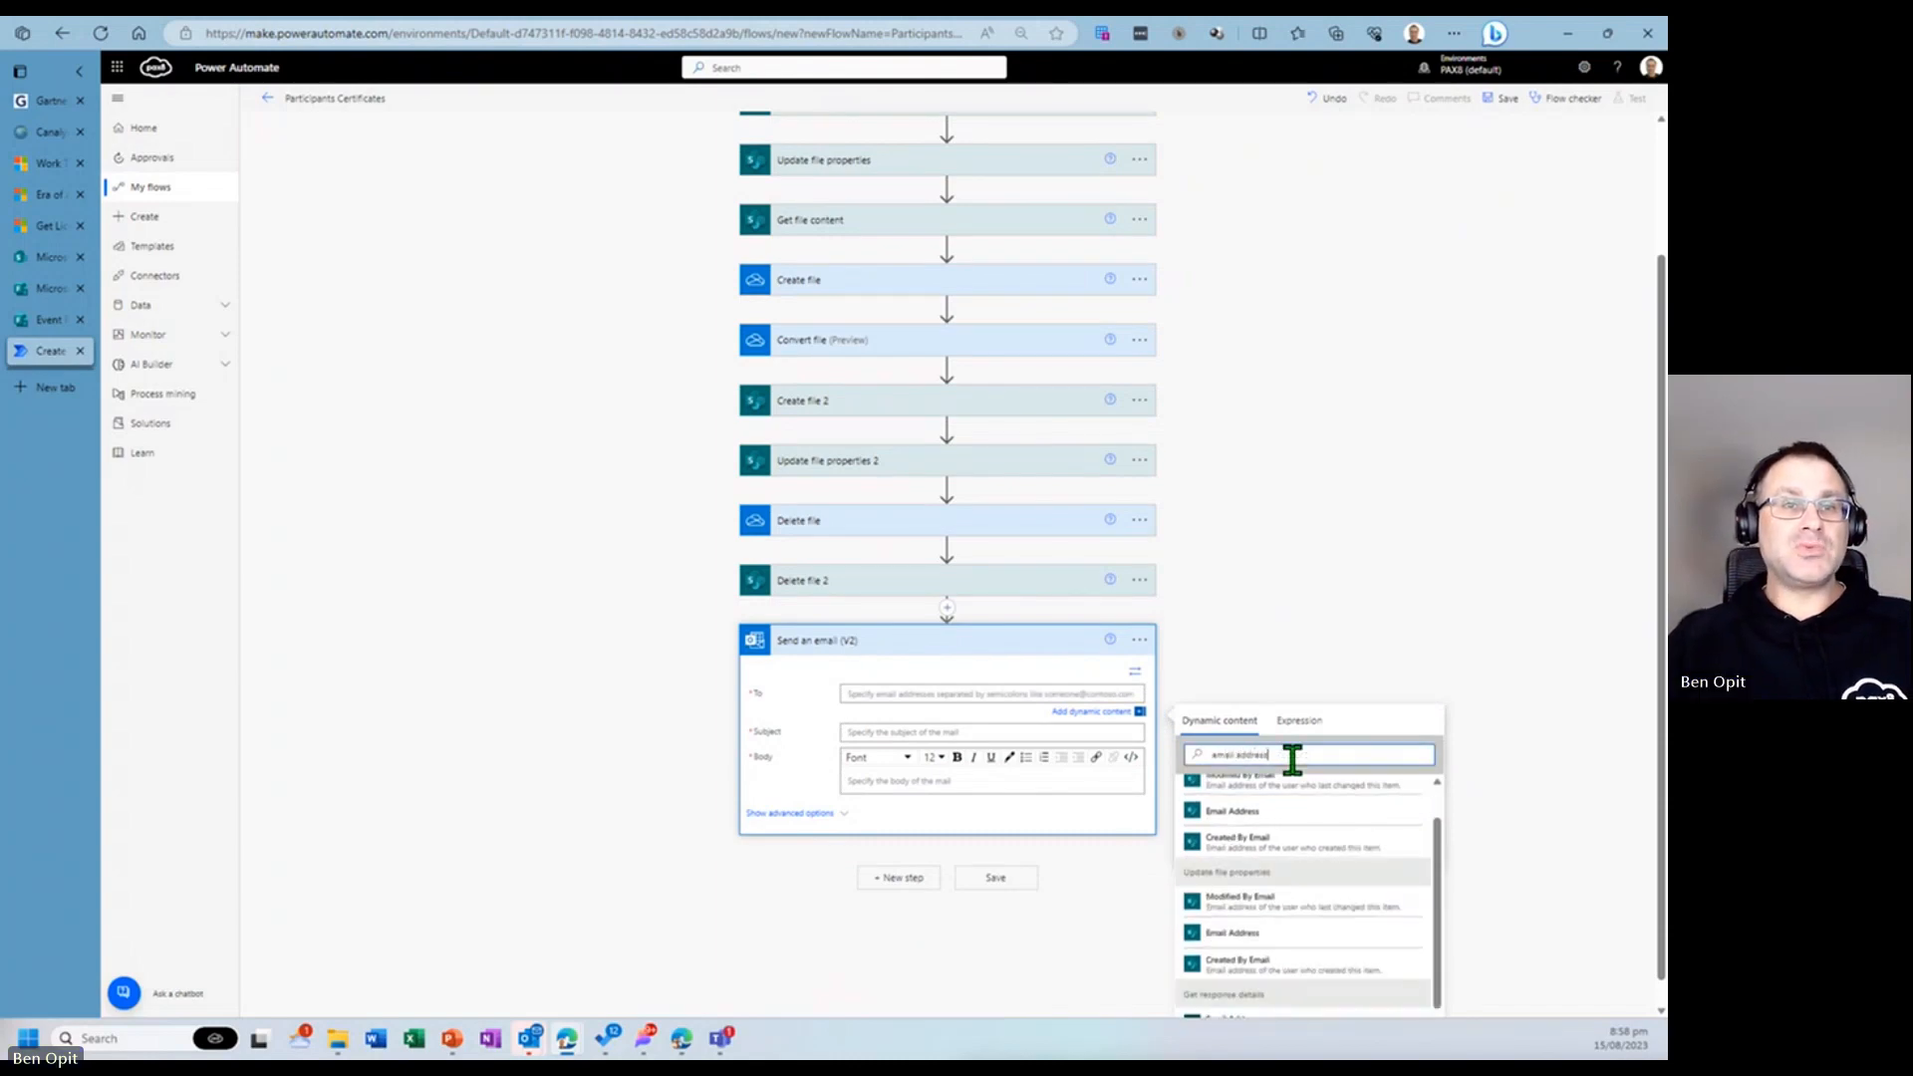
scroll(1311, 889, "down", 1)
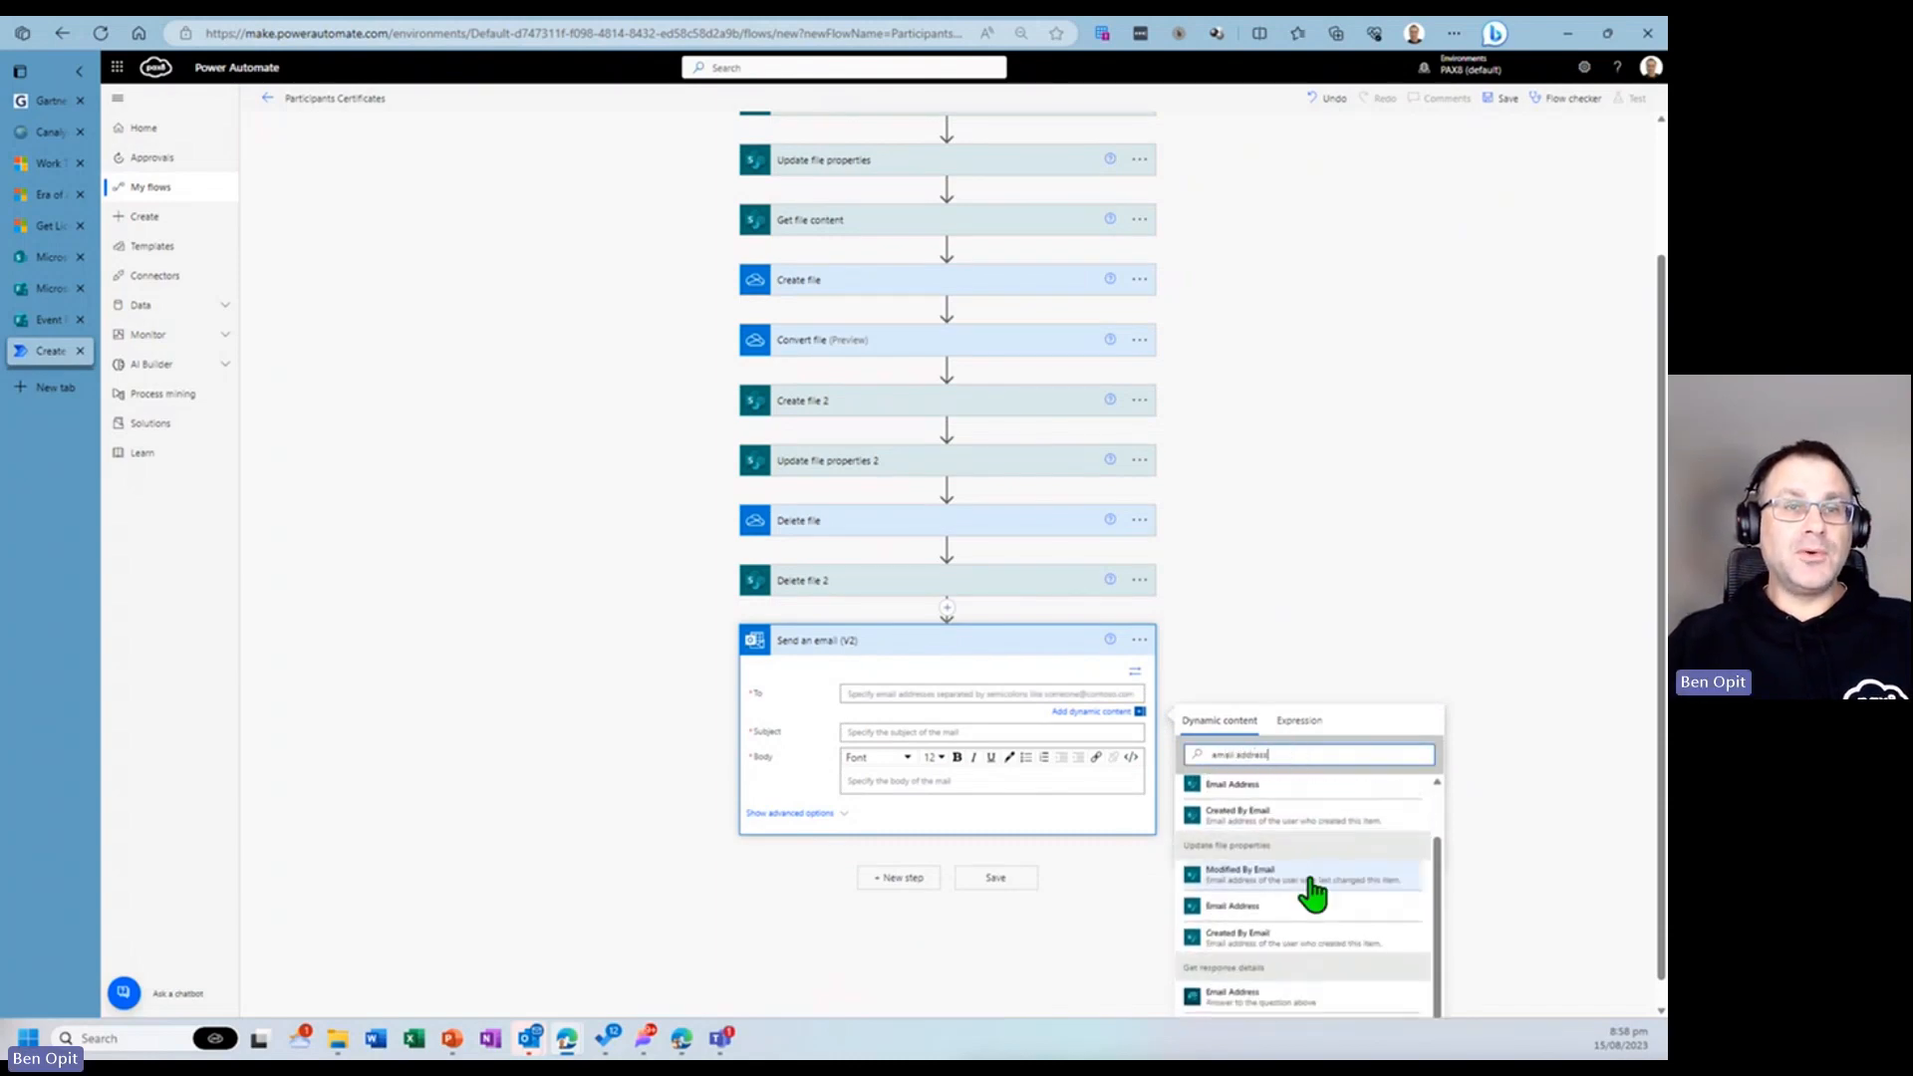
left_click(1243, 1001)
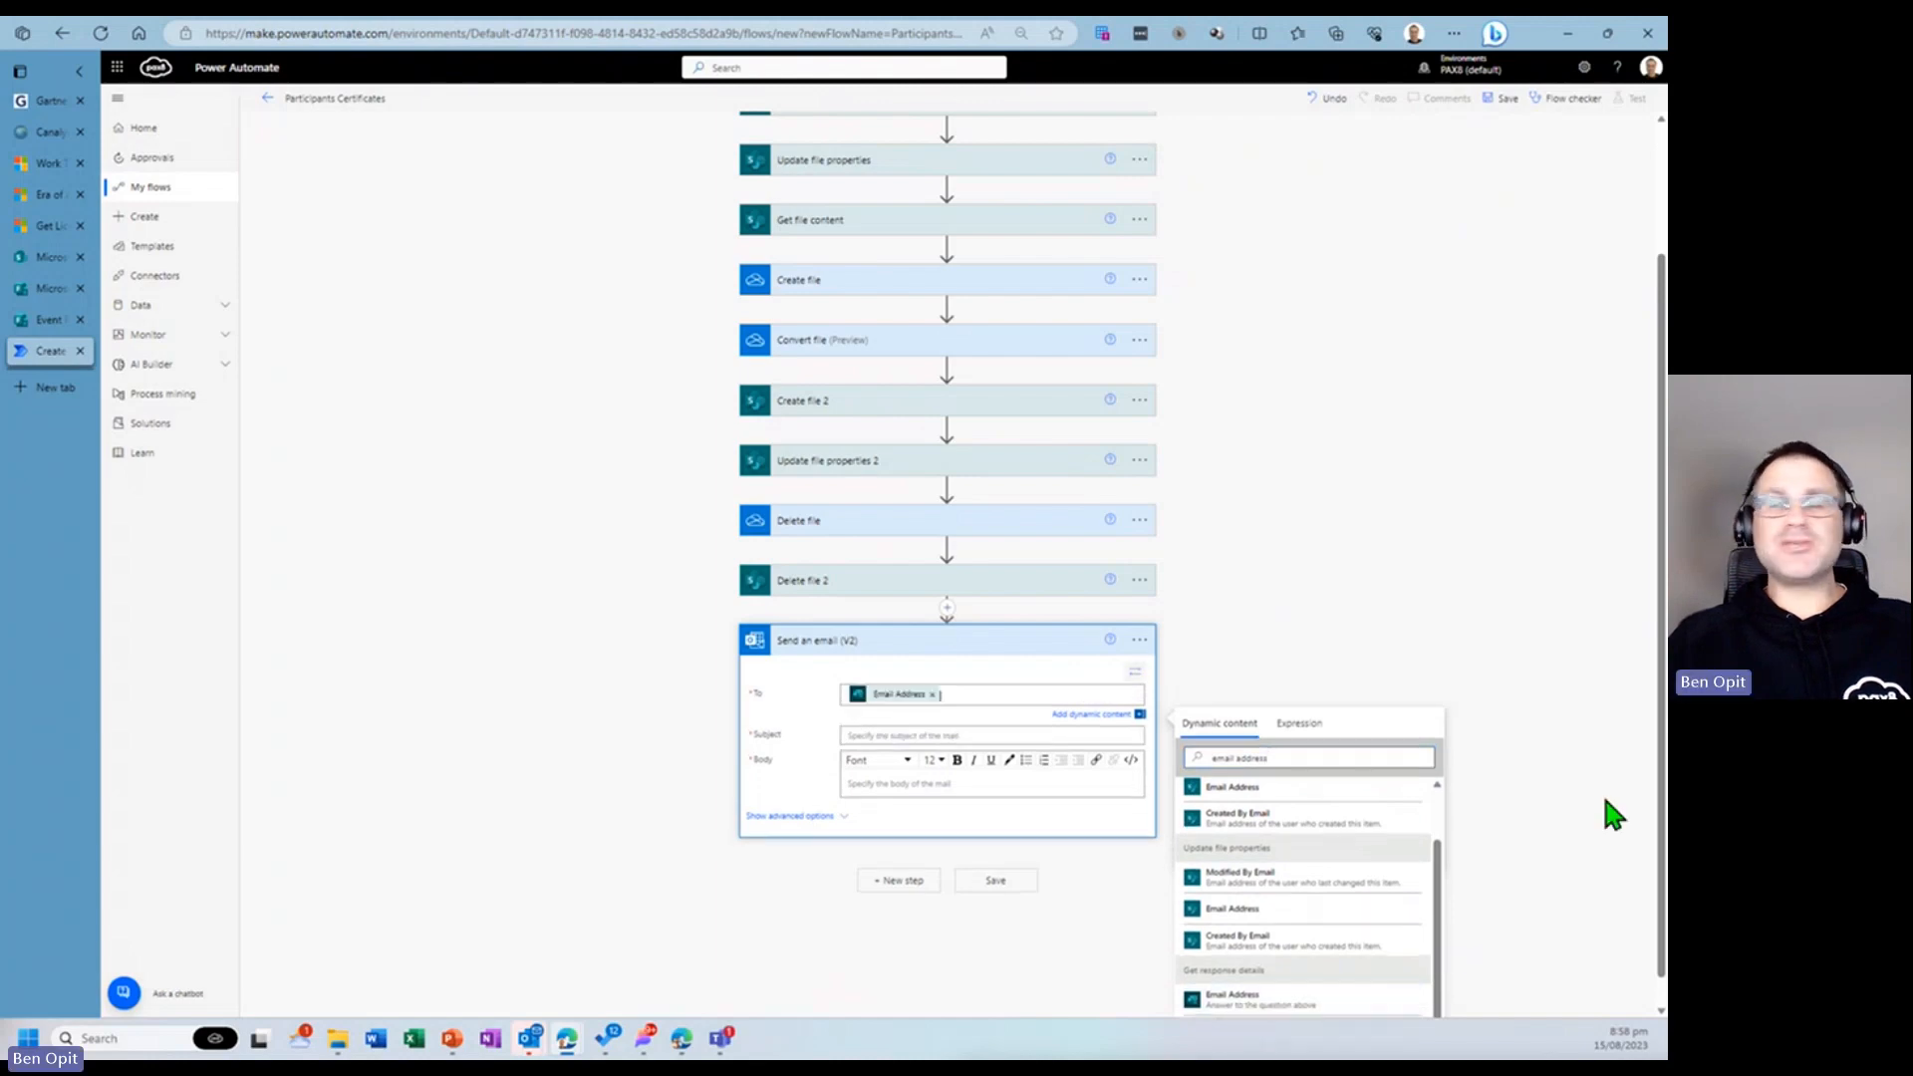
- Set the email subject to "Your certificate is attached"
left_click(951, 736)
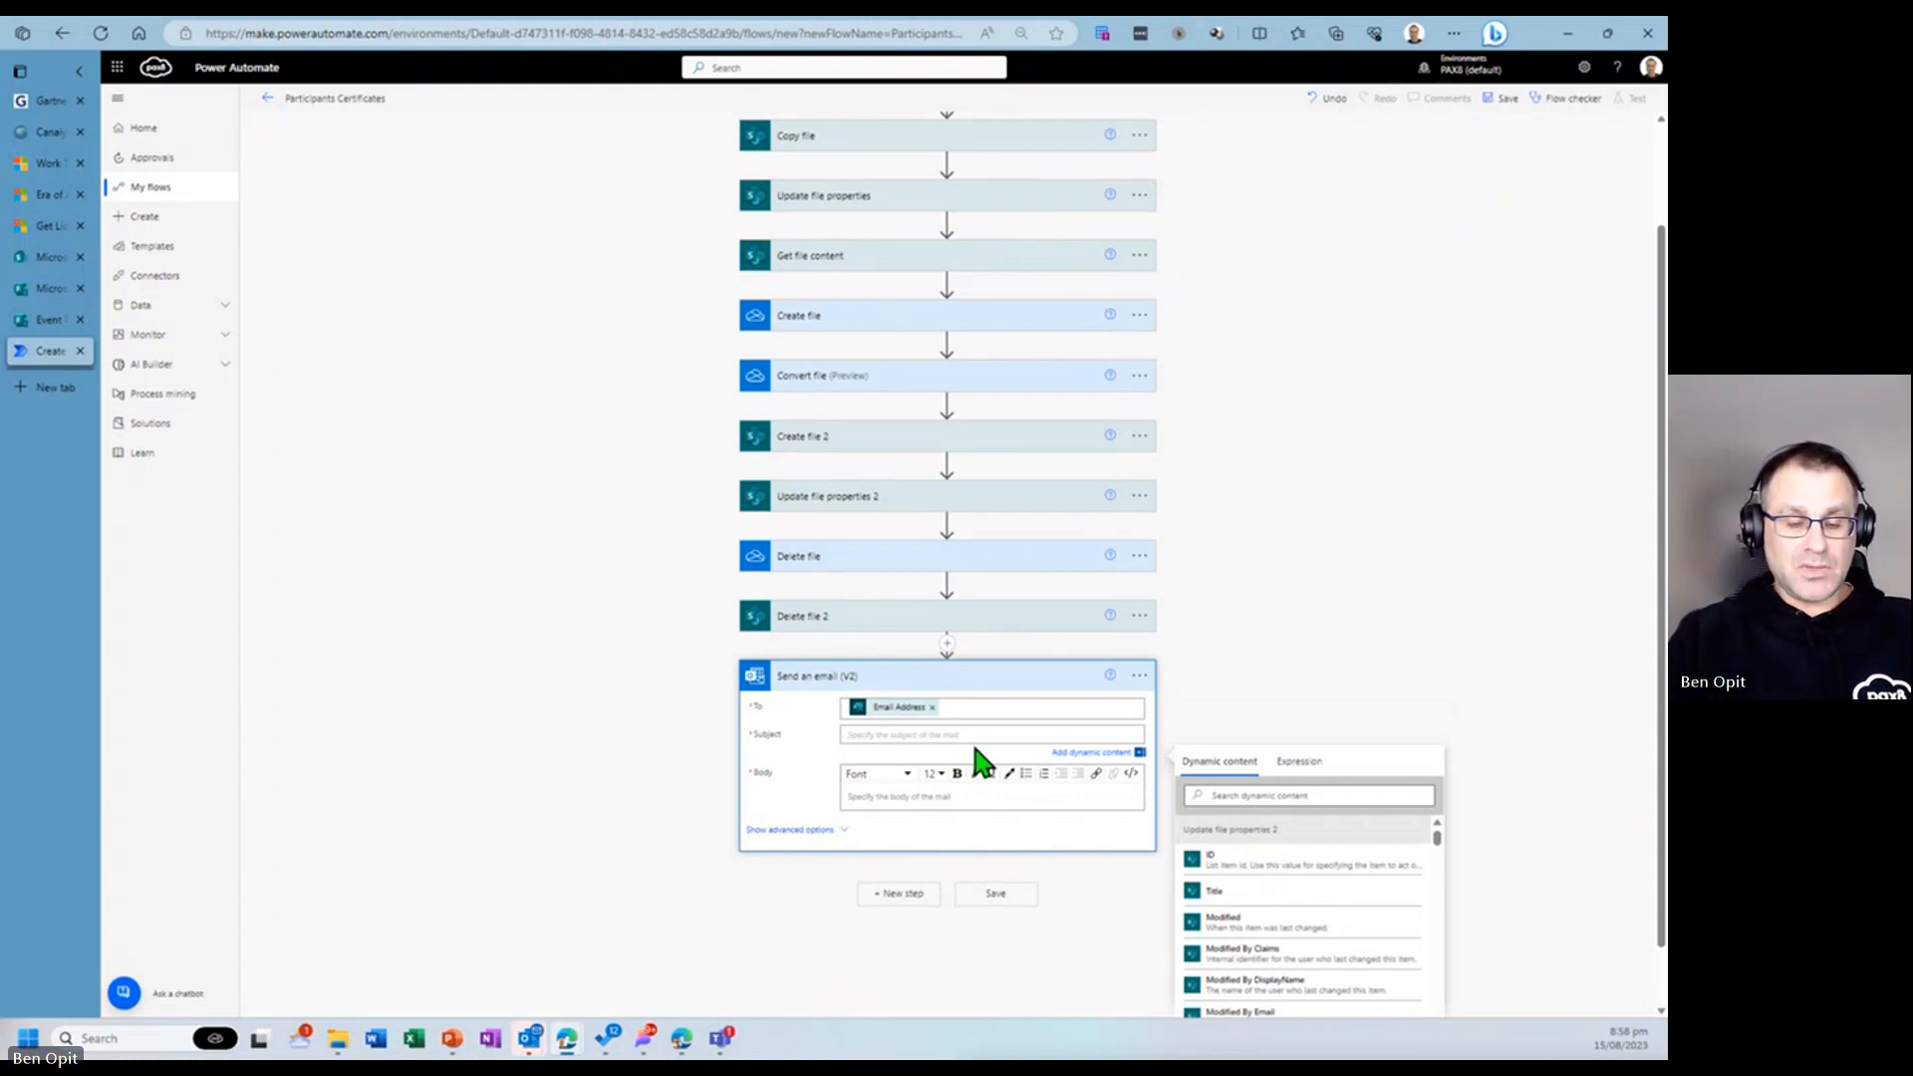
type("Your ce")
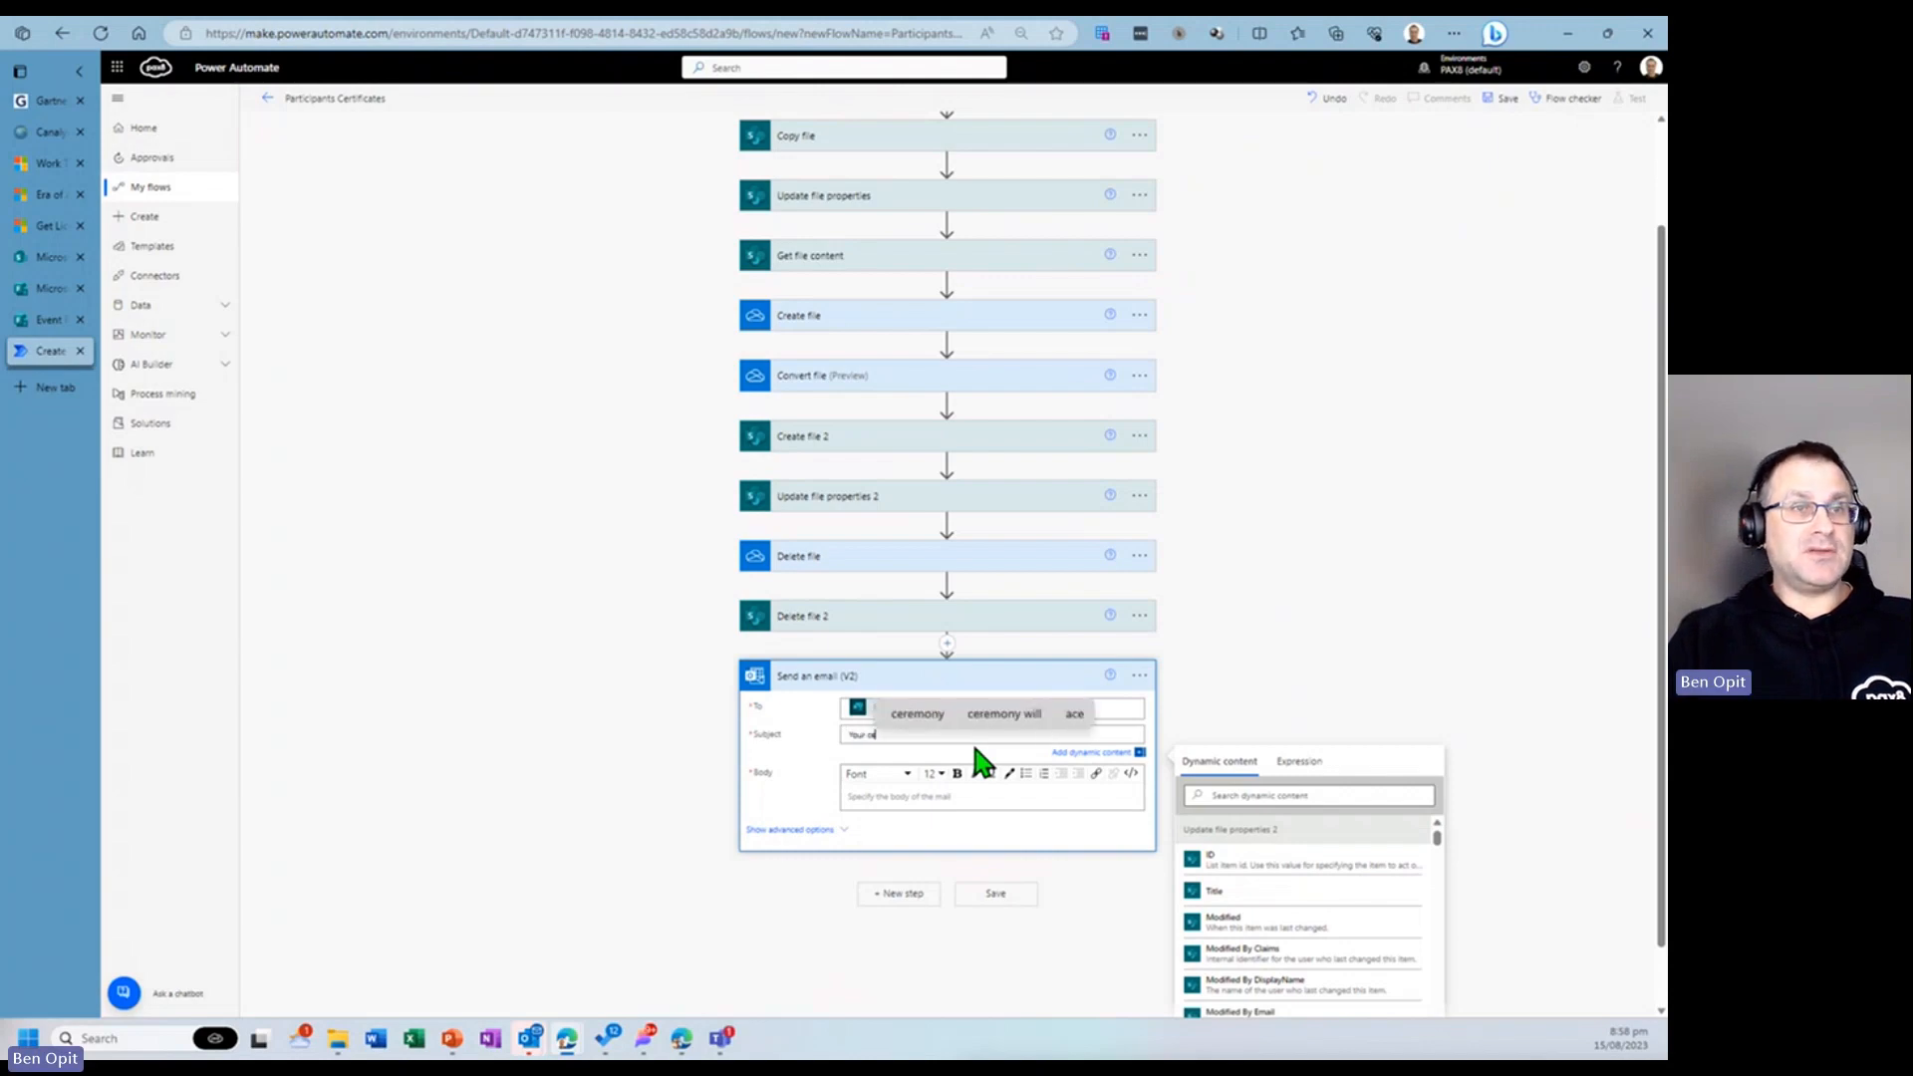
type("rtificate is at")
type("tached")
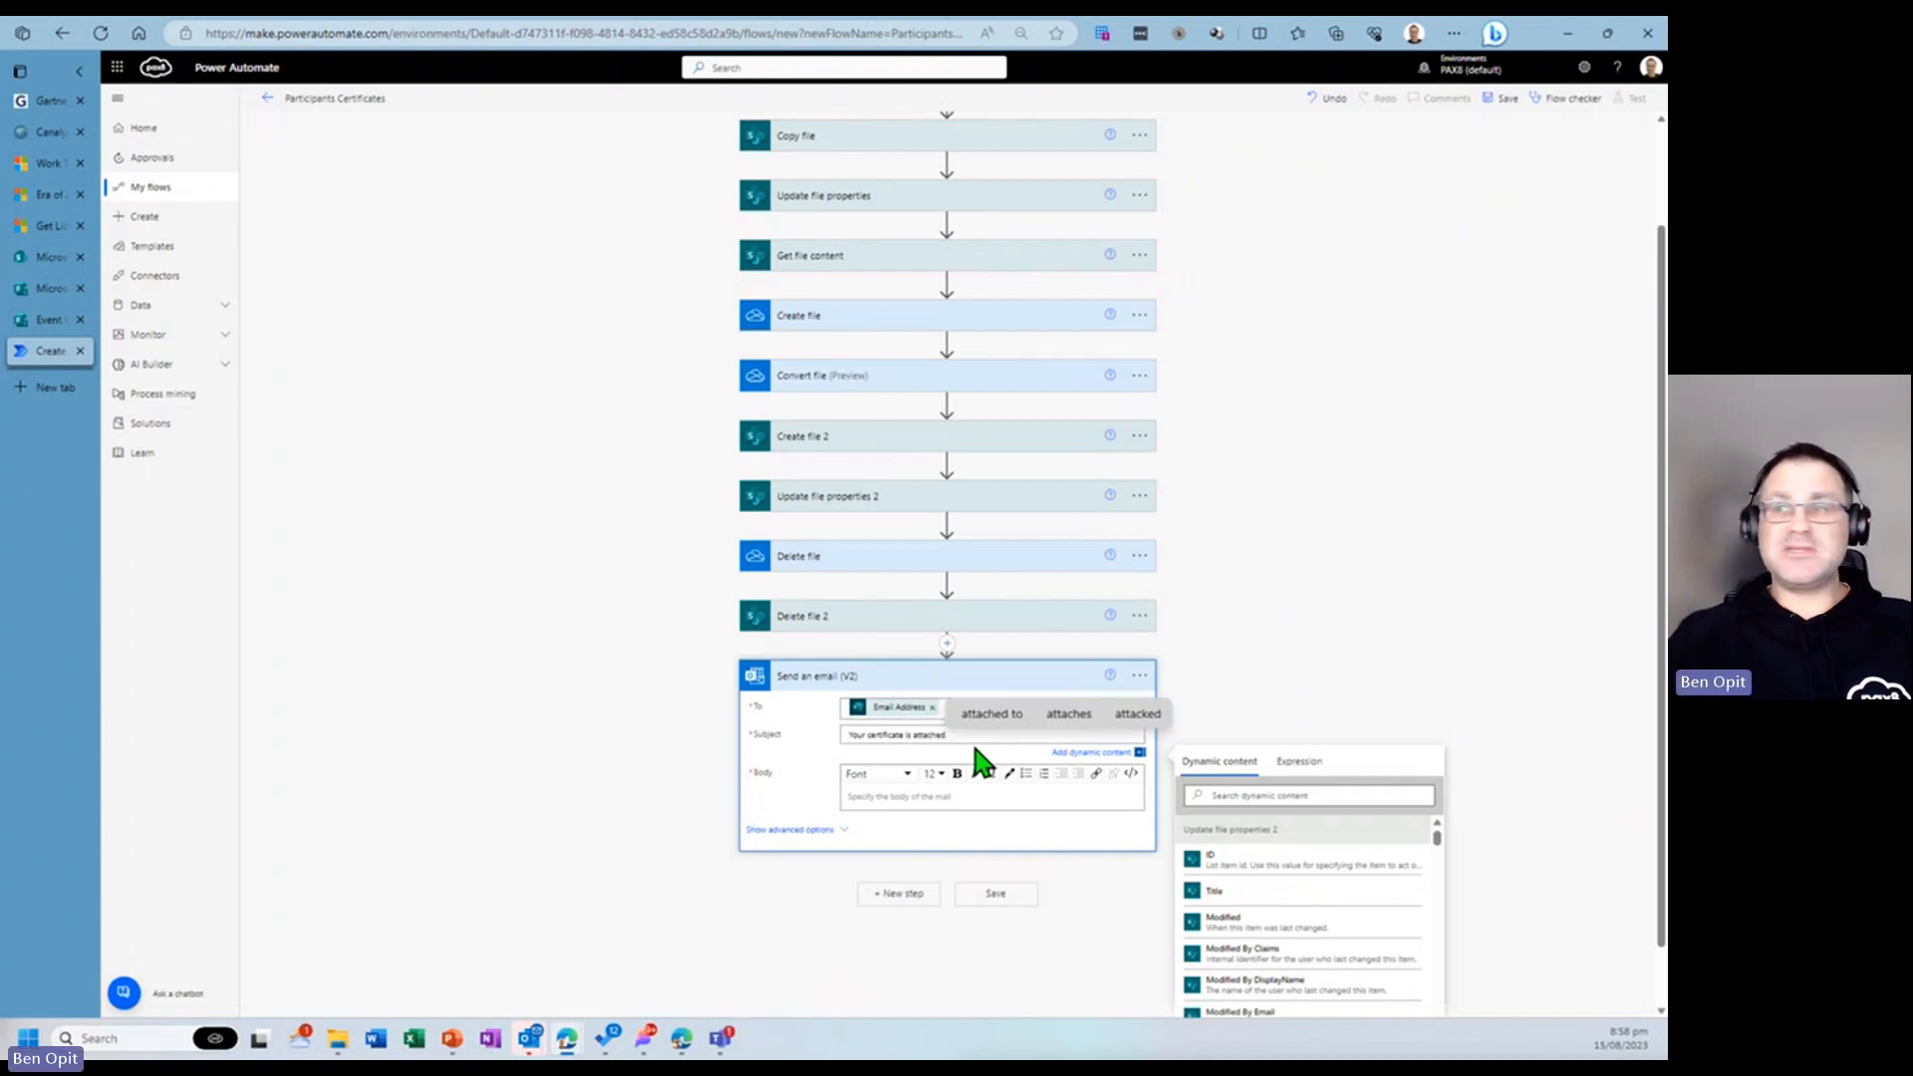
- Start the email body with "Dear" followed by the Full Name dynamic value and a new line
left_click(957, 797)
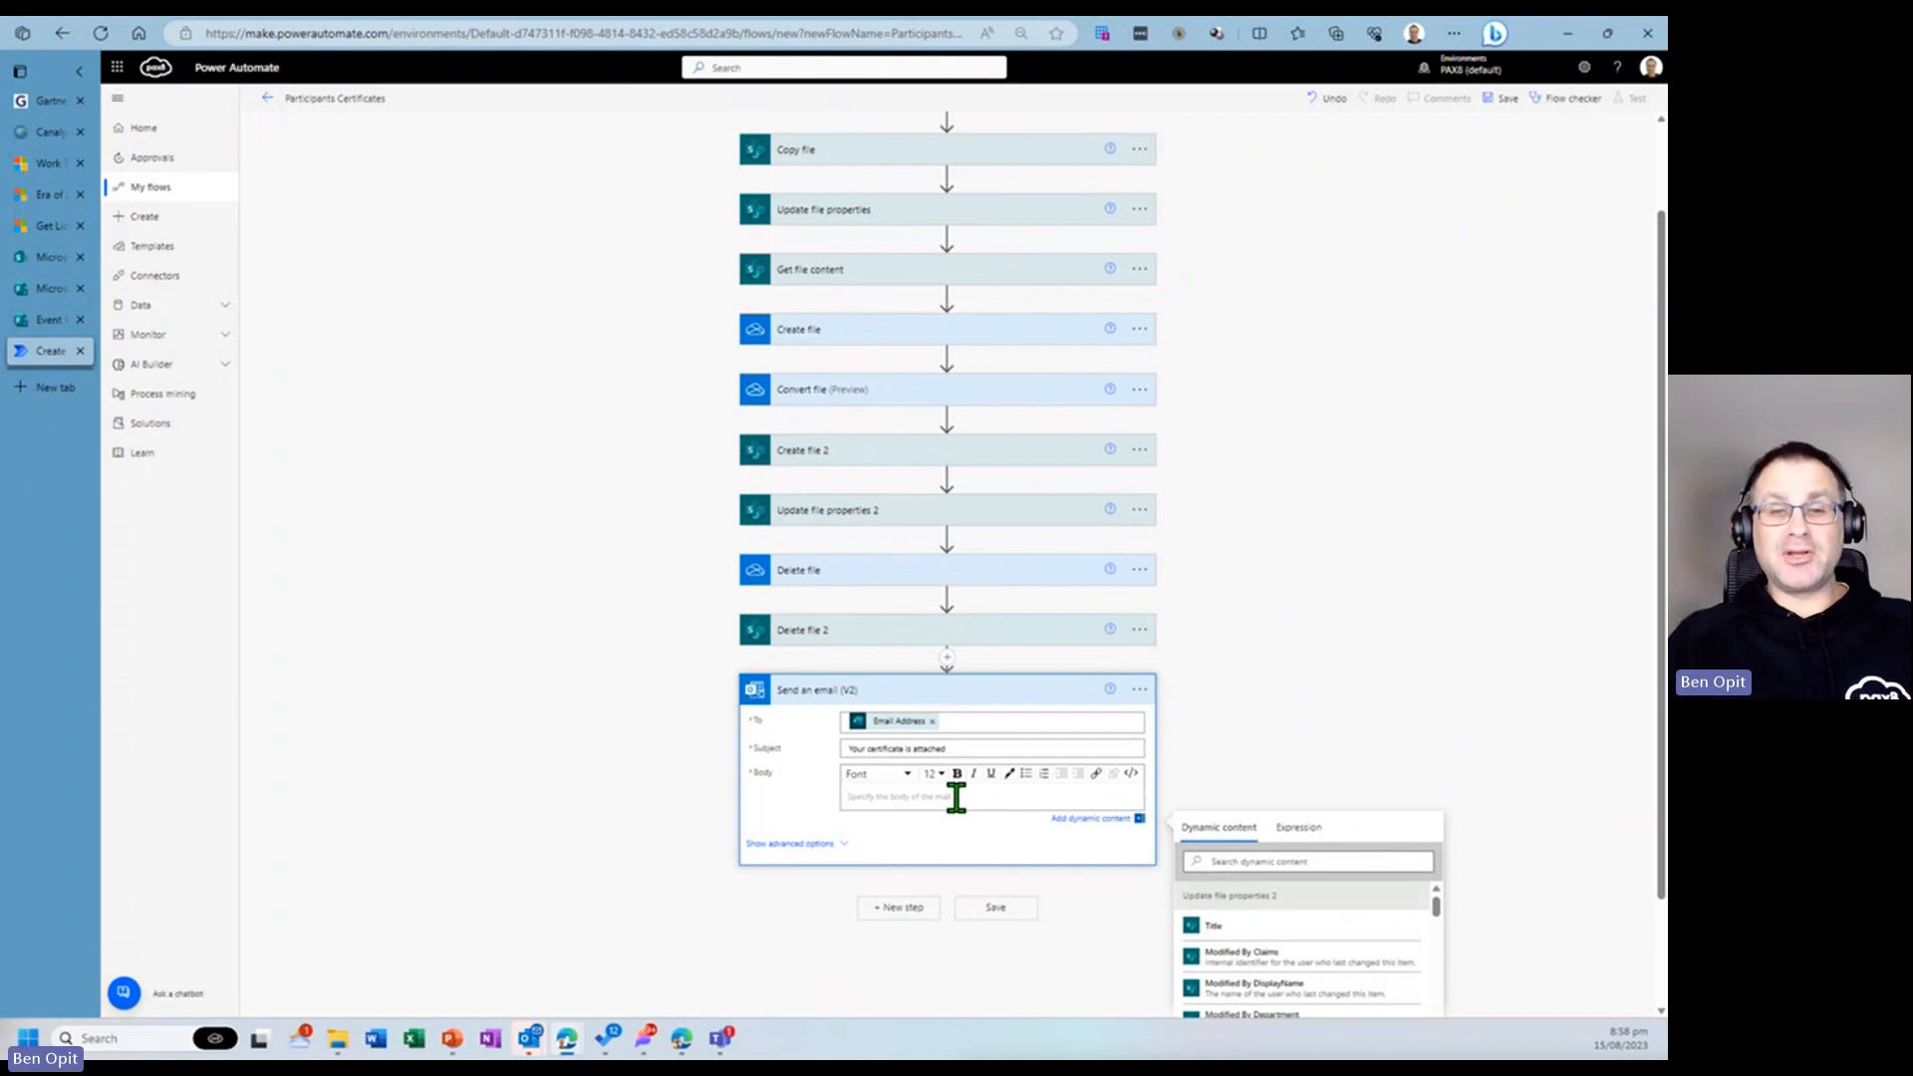
type("Dear")
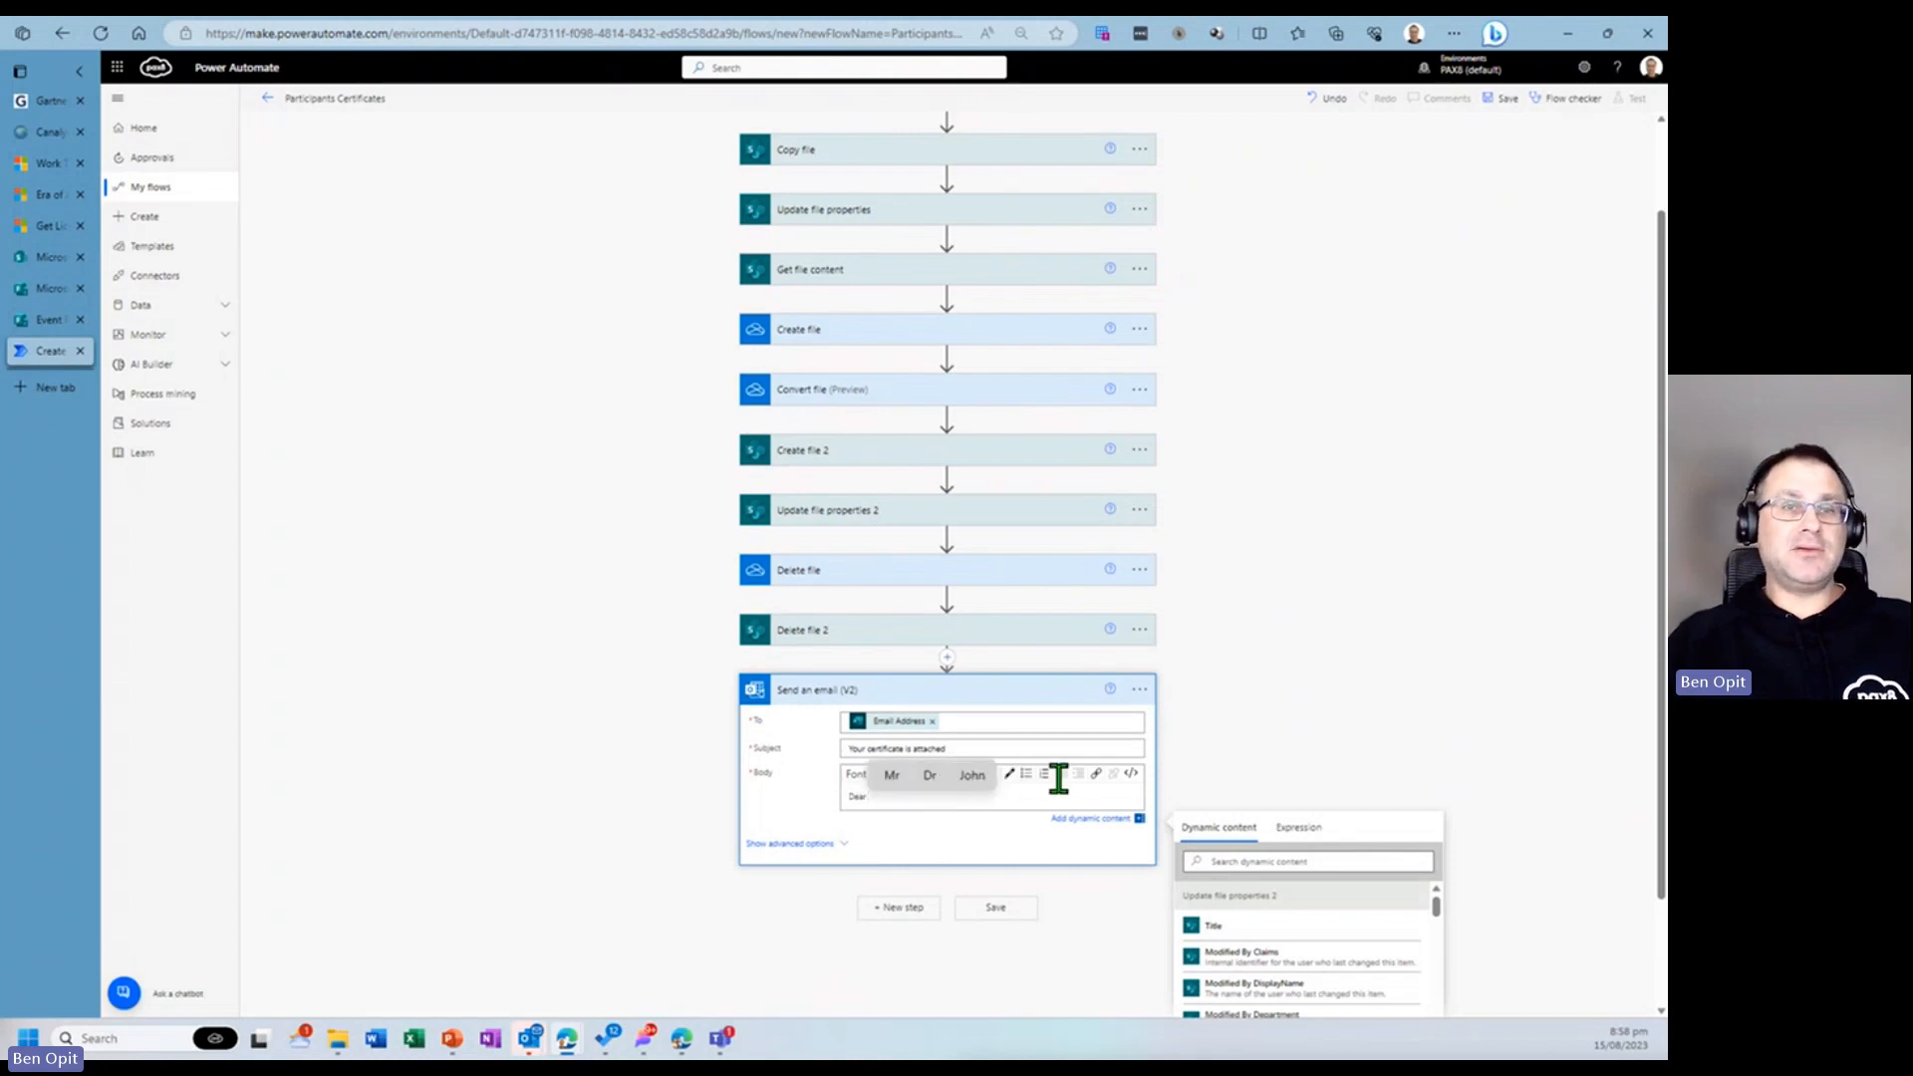
left_click_drag(1436, 906, 1420, 1043)
left_click(1313, 924)
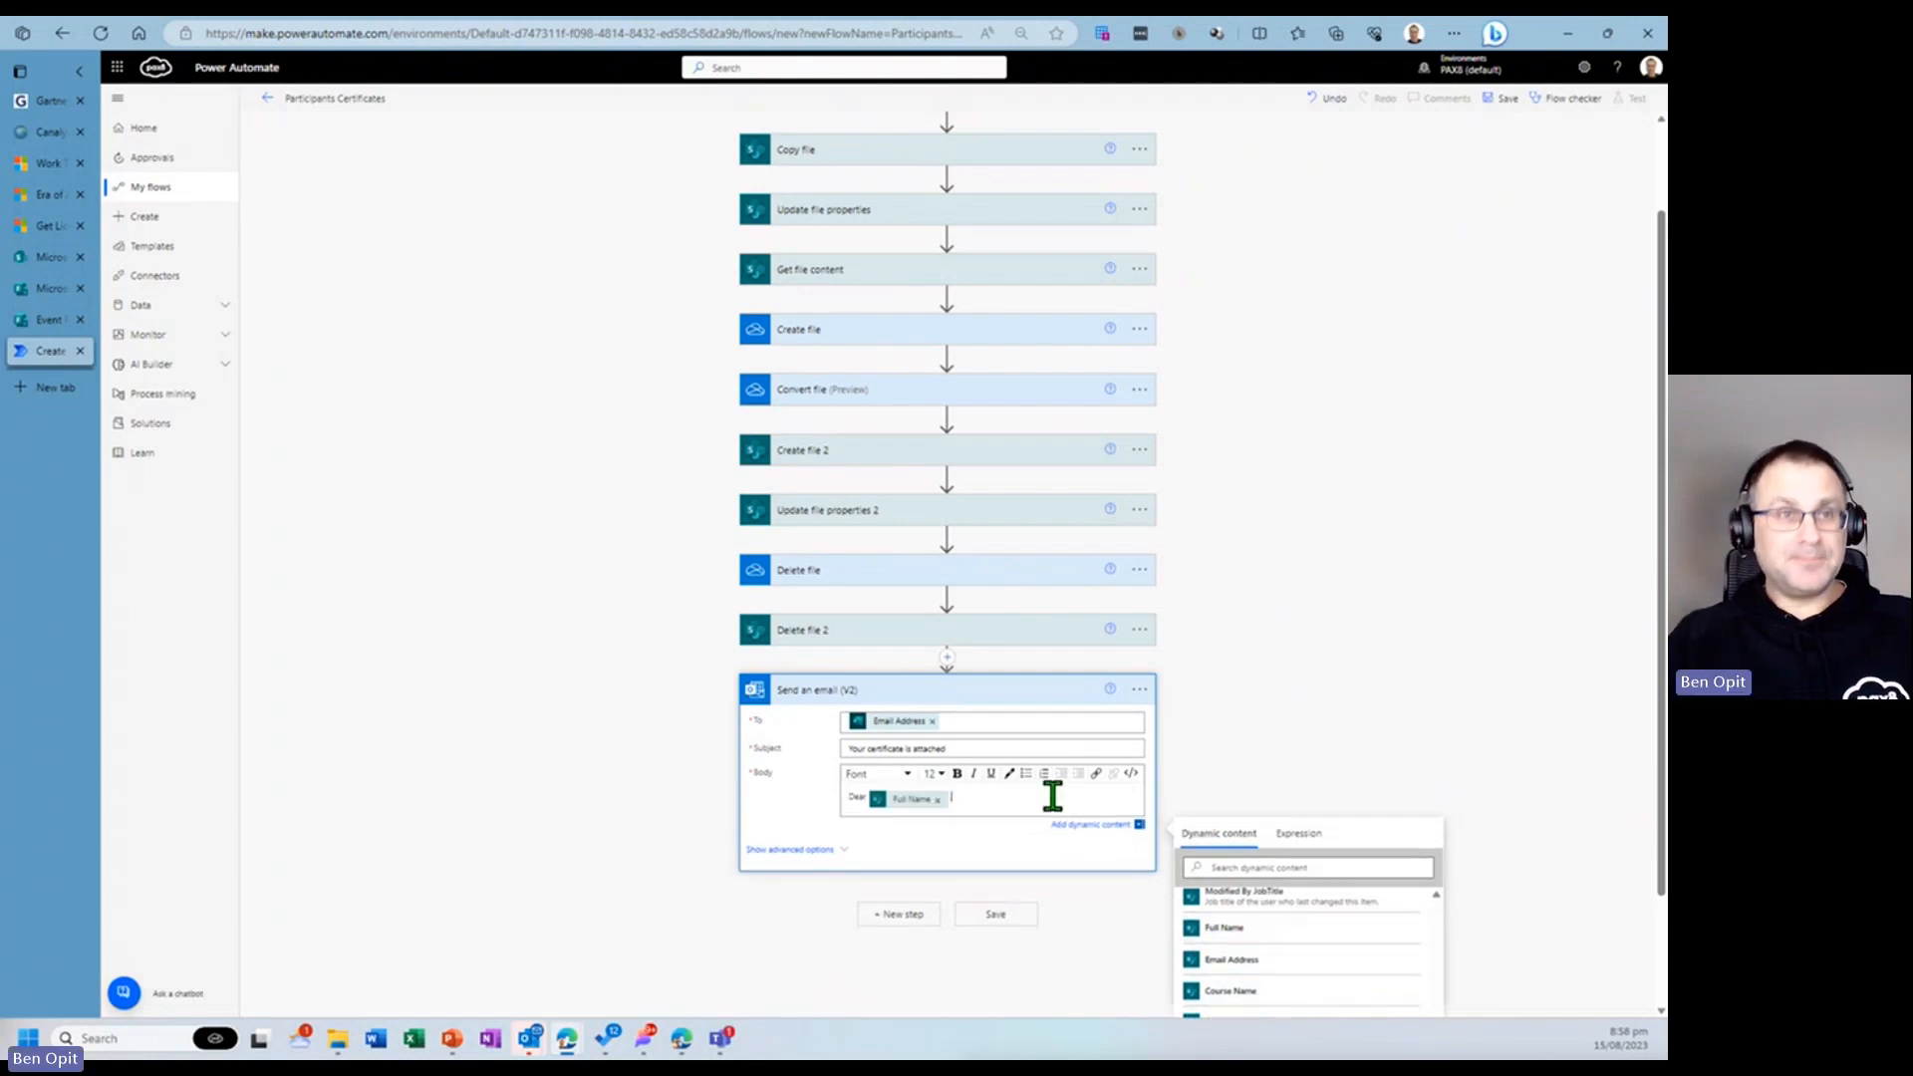
key("Return")
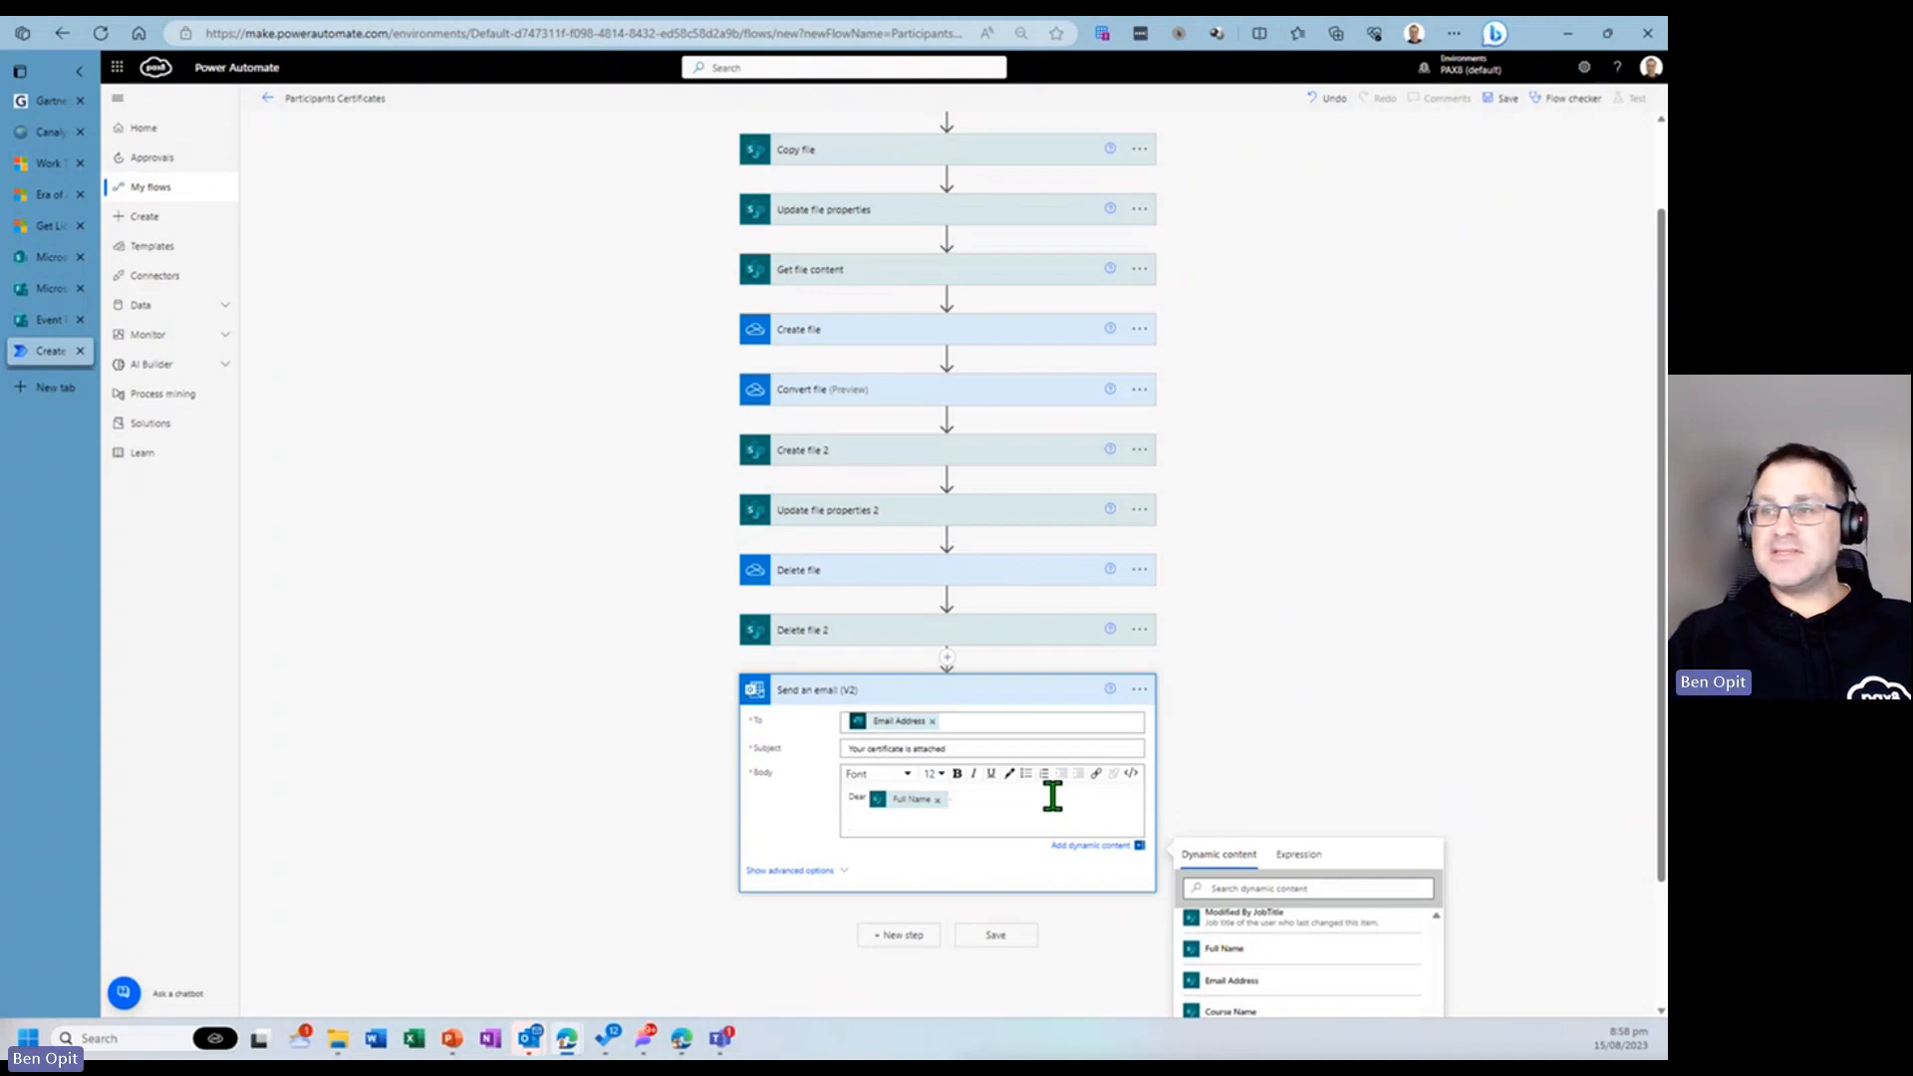
- Add "Thank you for attending our", the Course name answer, and "please find attached" to the body
type("Thank yo")
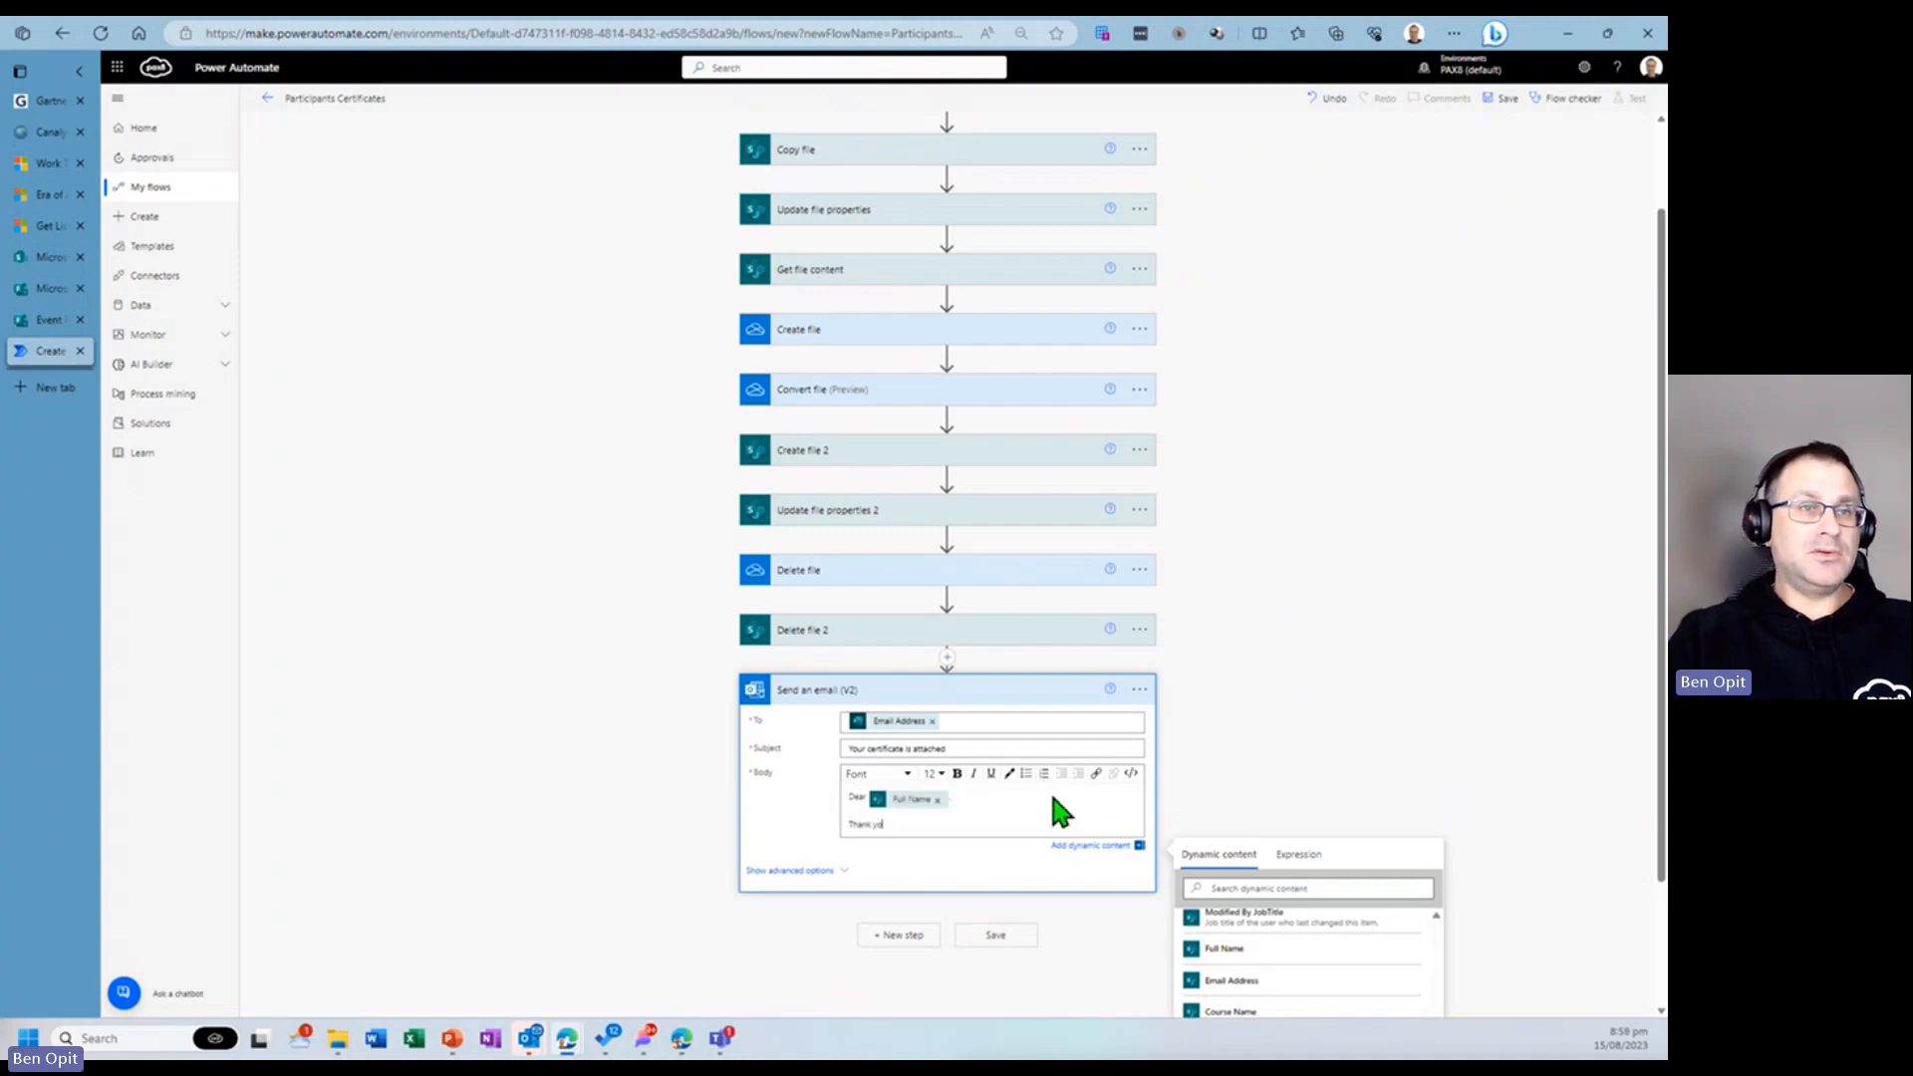
type("u for attending our")
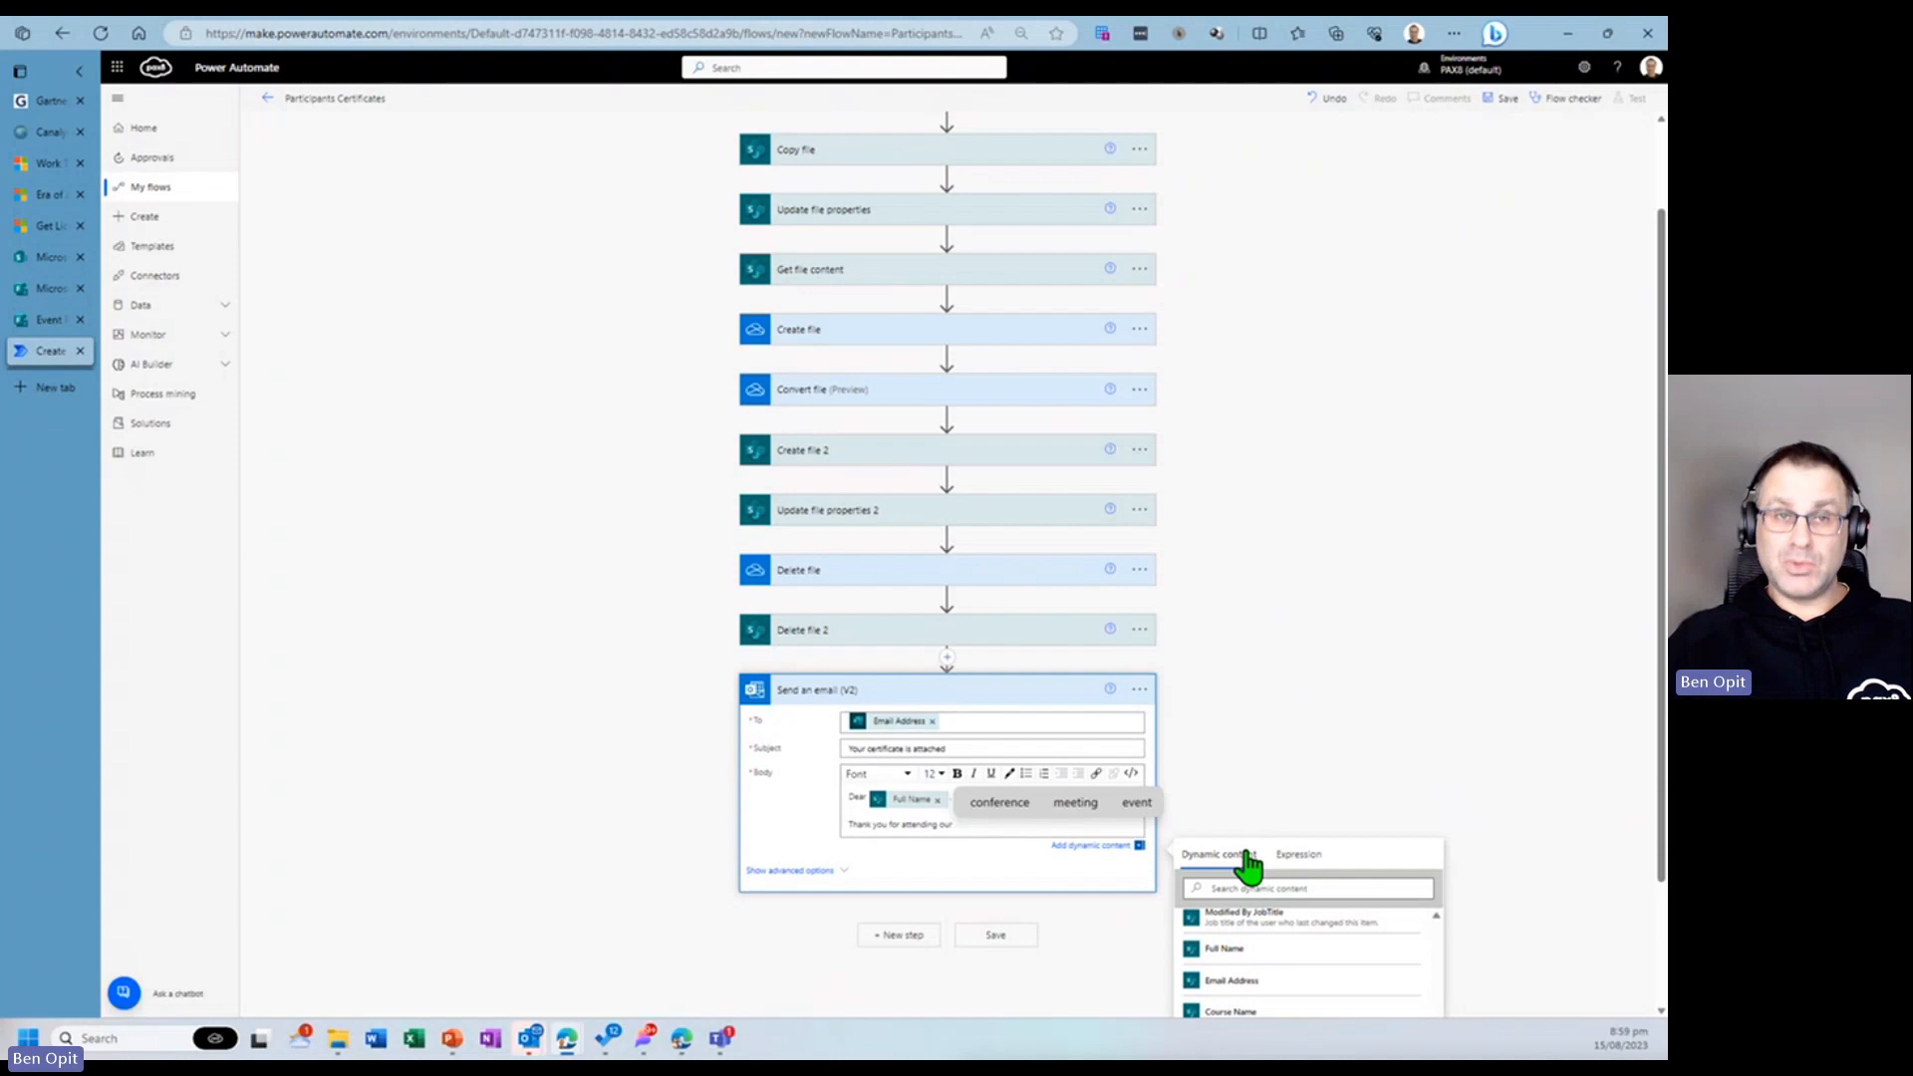
scroll(1340, 982, "down", 10)
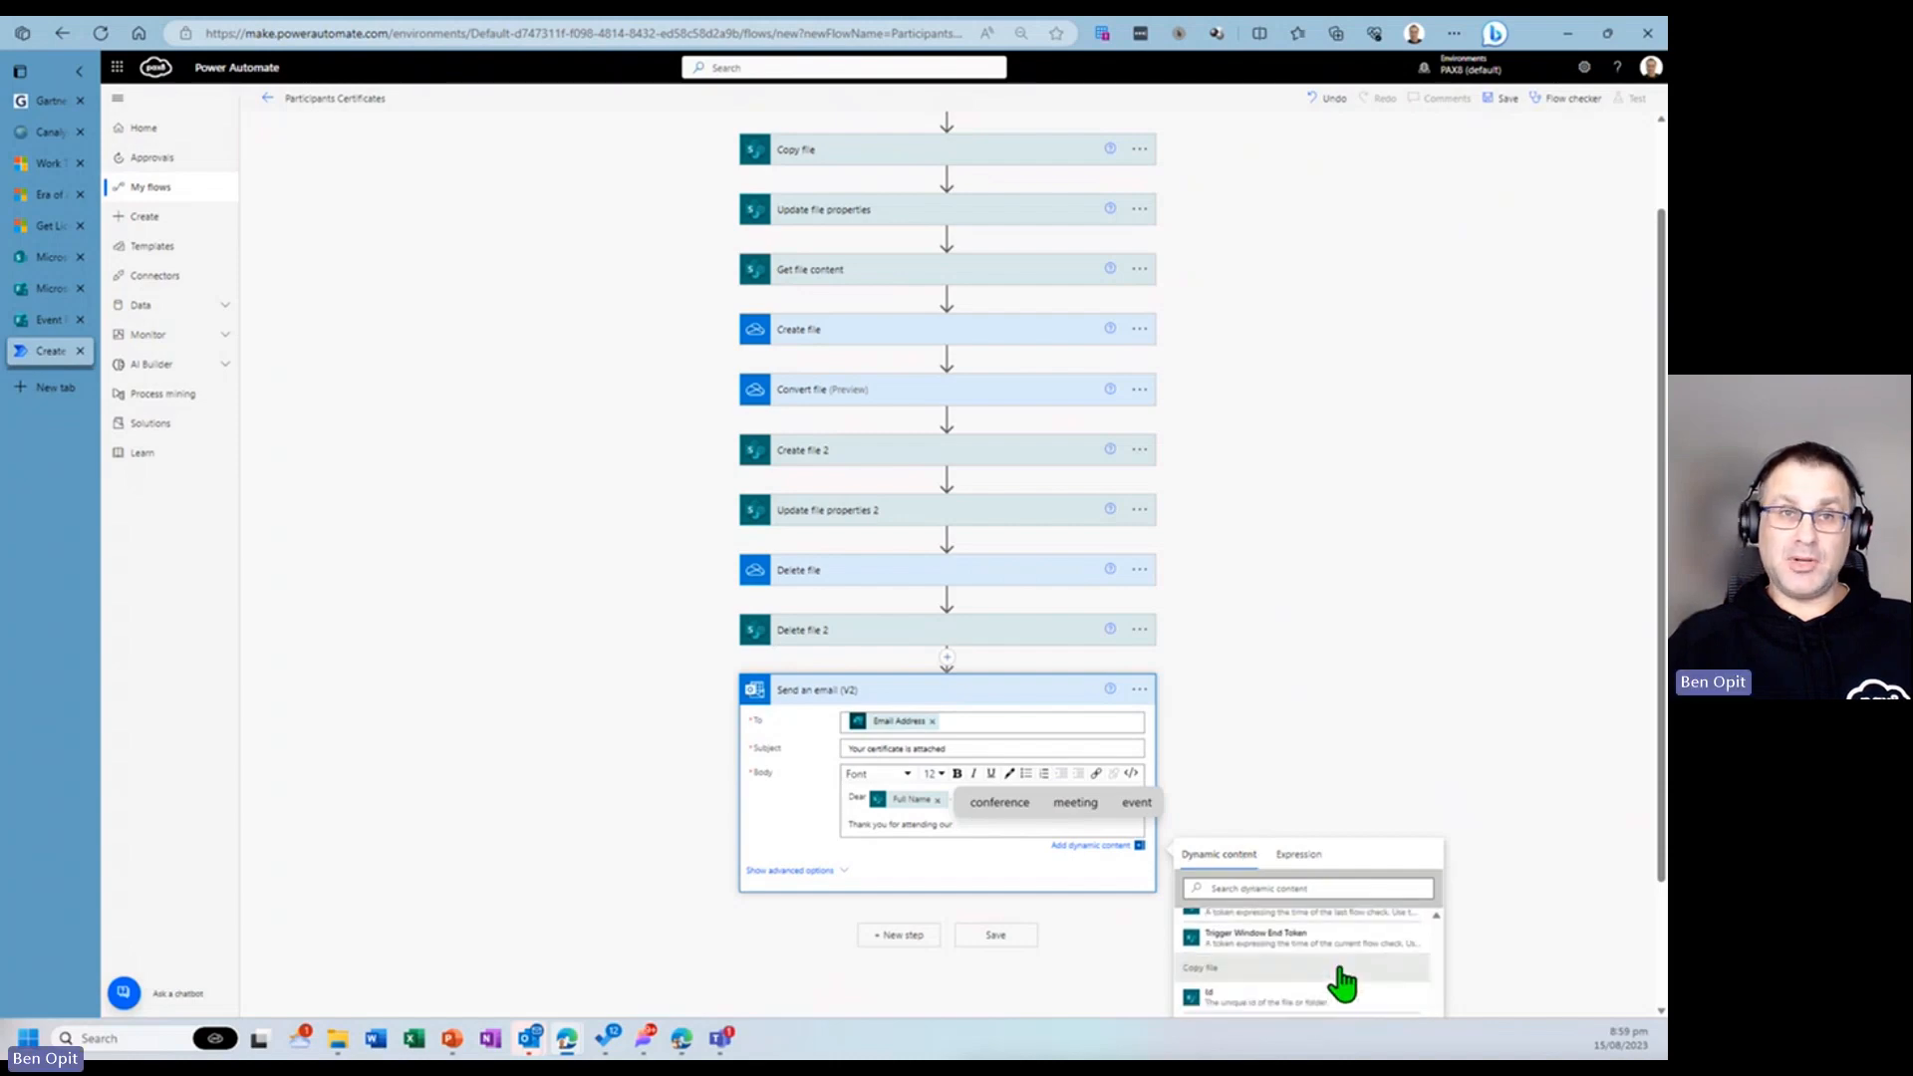
scroll(1340, 983, "down", 5)
left_click(1333, 979)
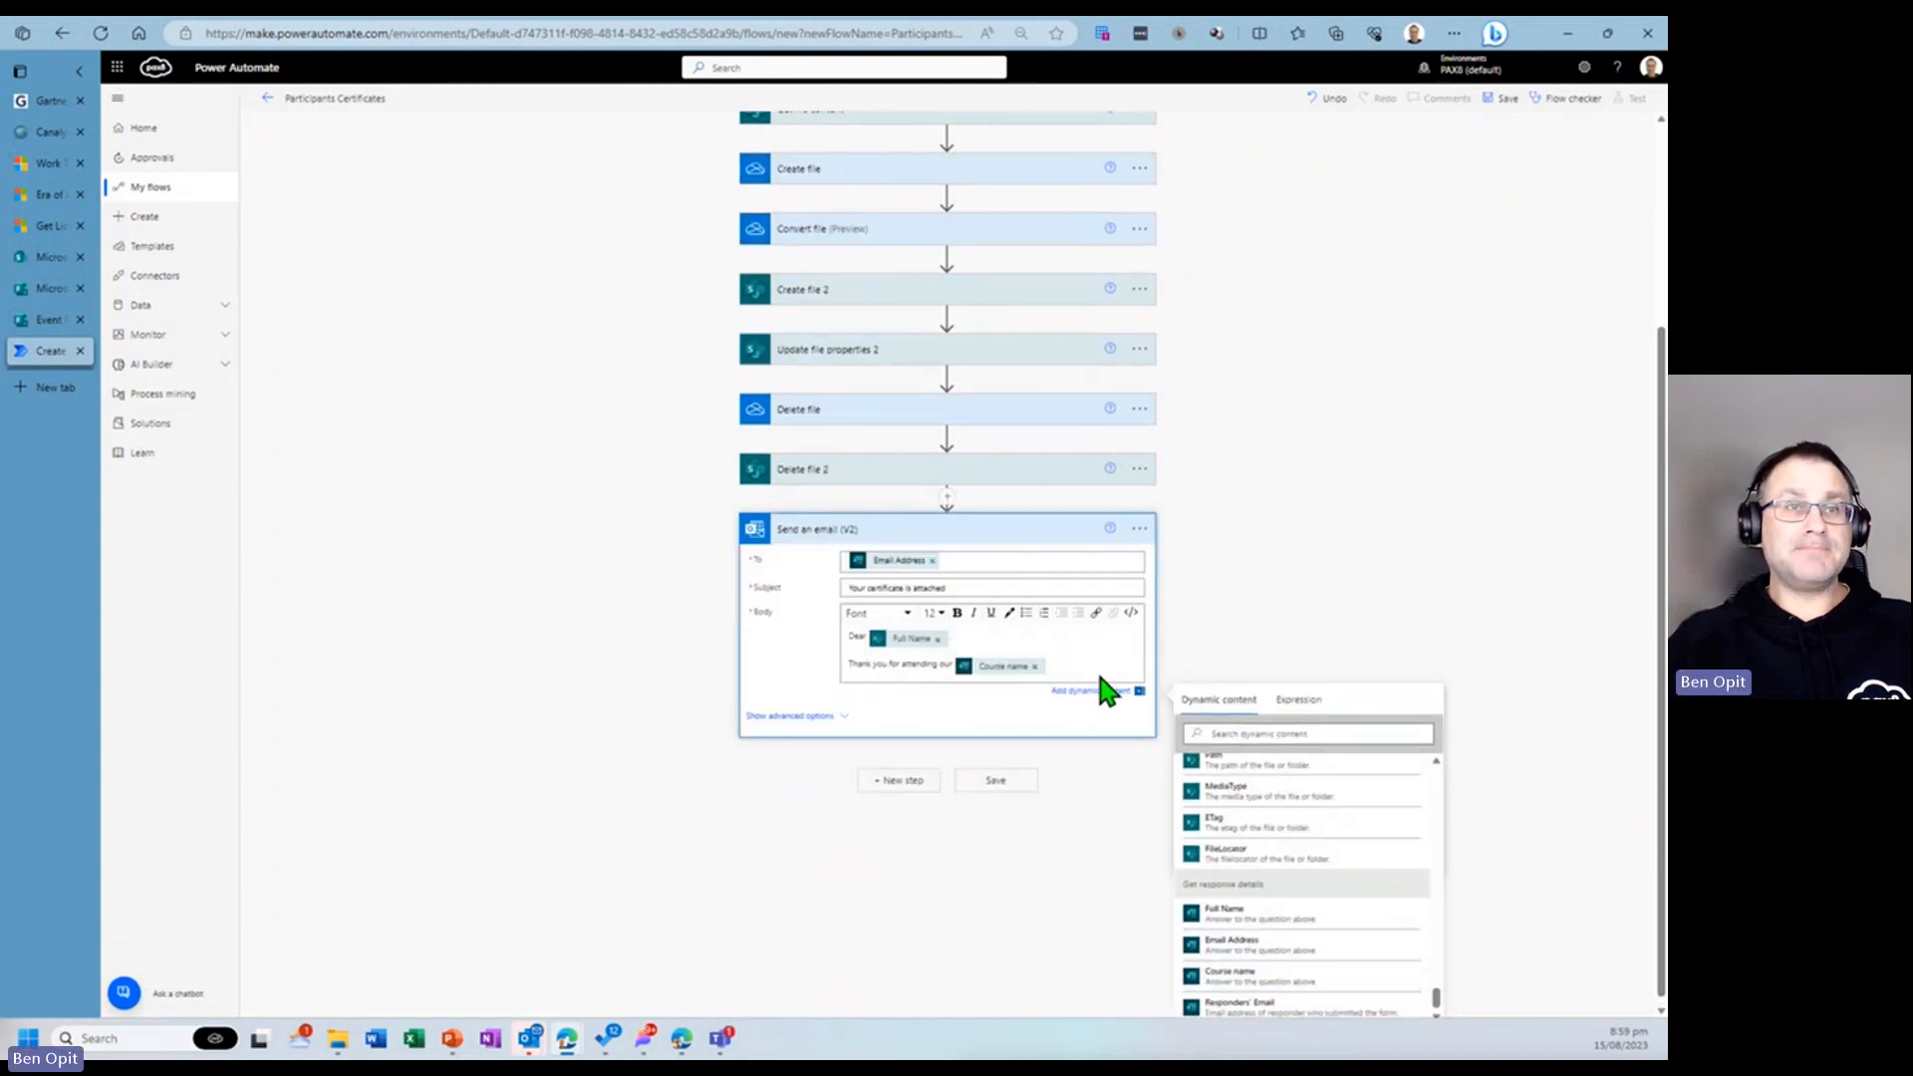
type("please find attached")
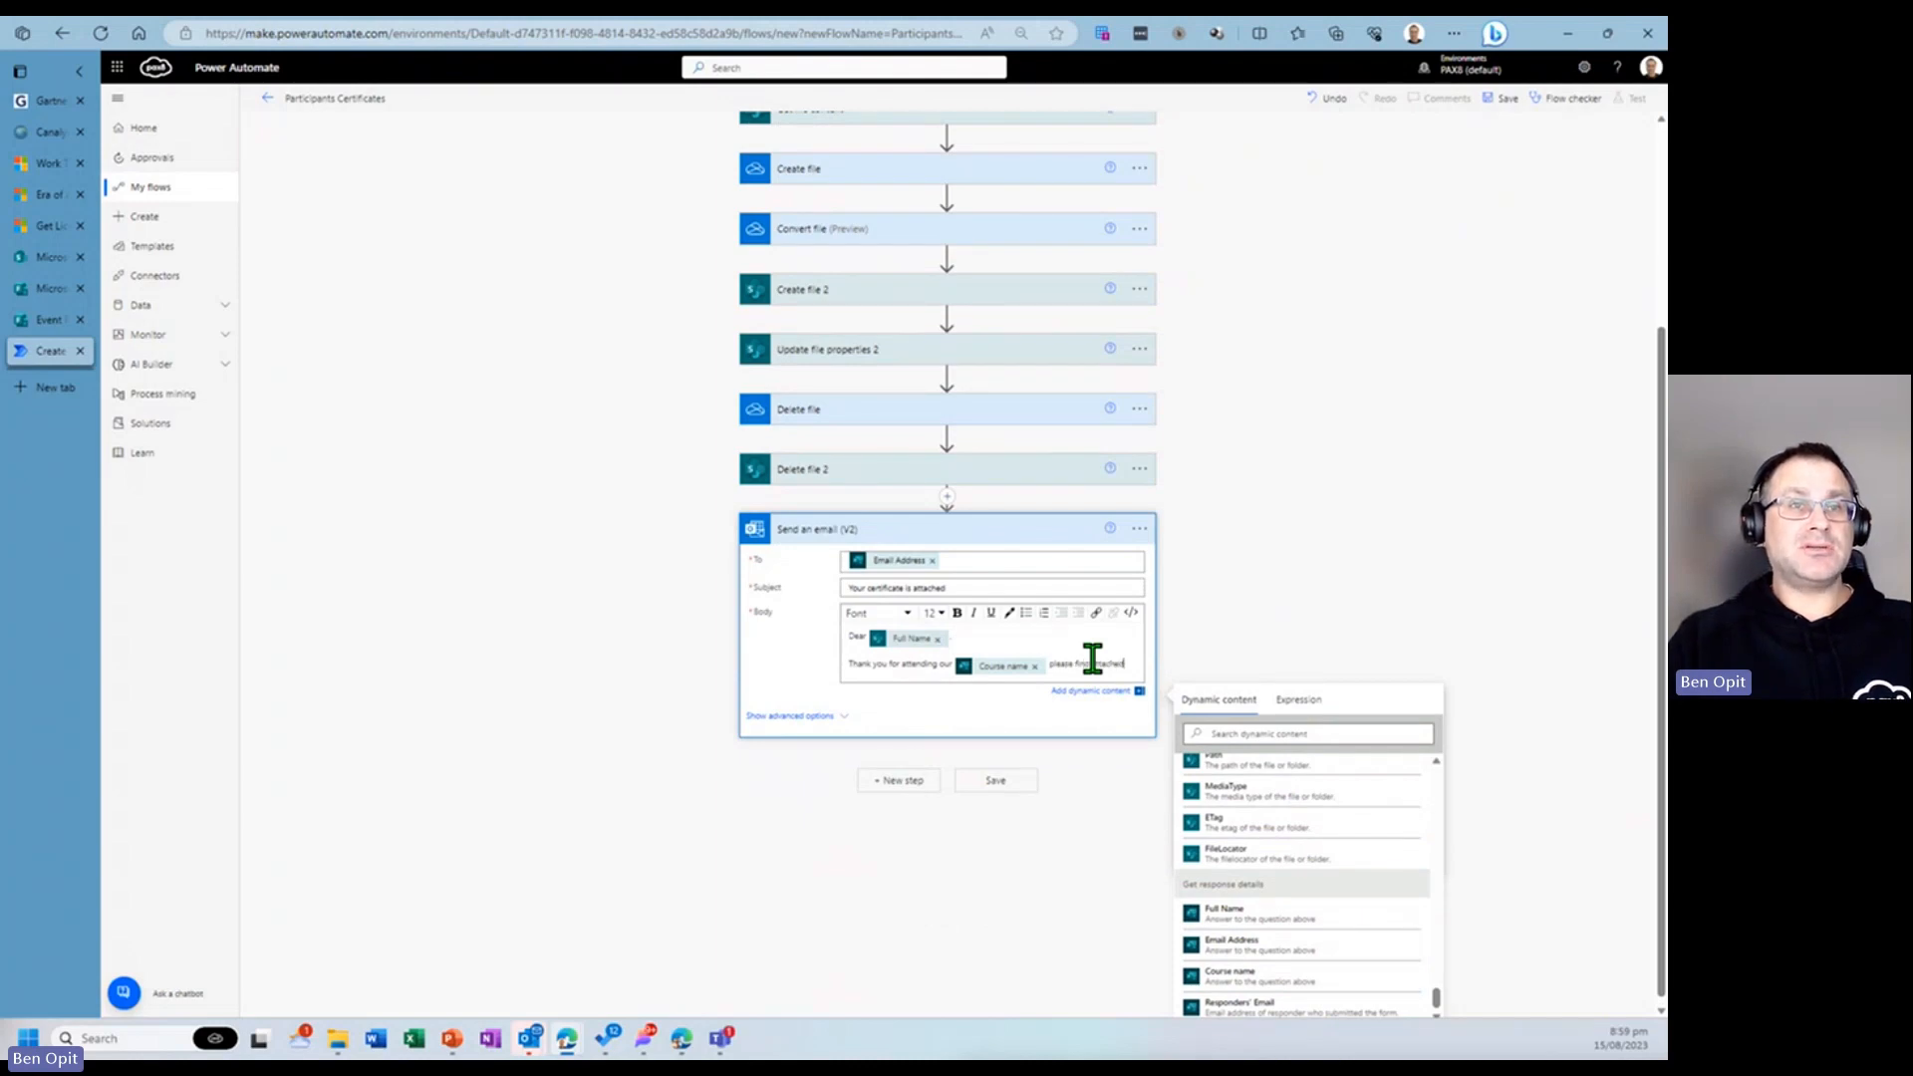
- Continue the email body with "your certificate of attendance and we look forward in seeing you next time."
key("Return")
type("your cert")
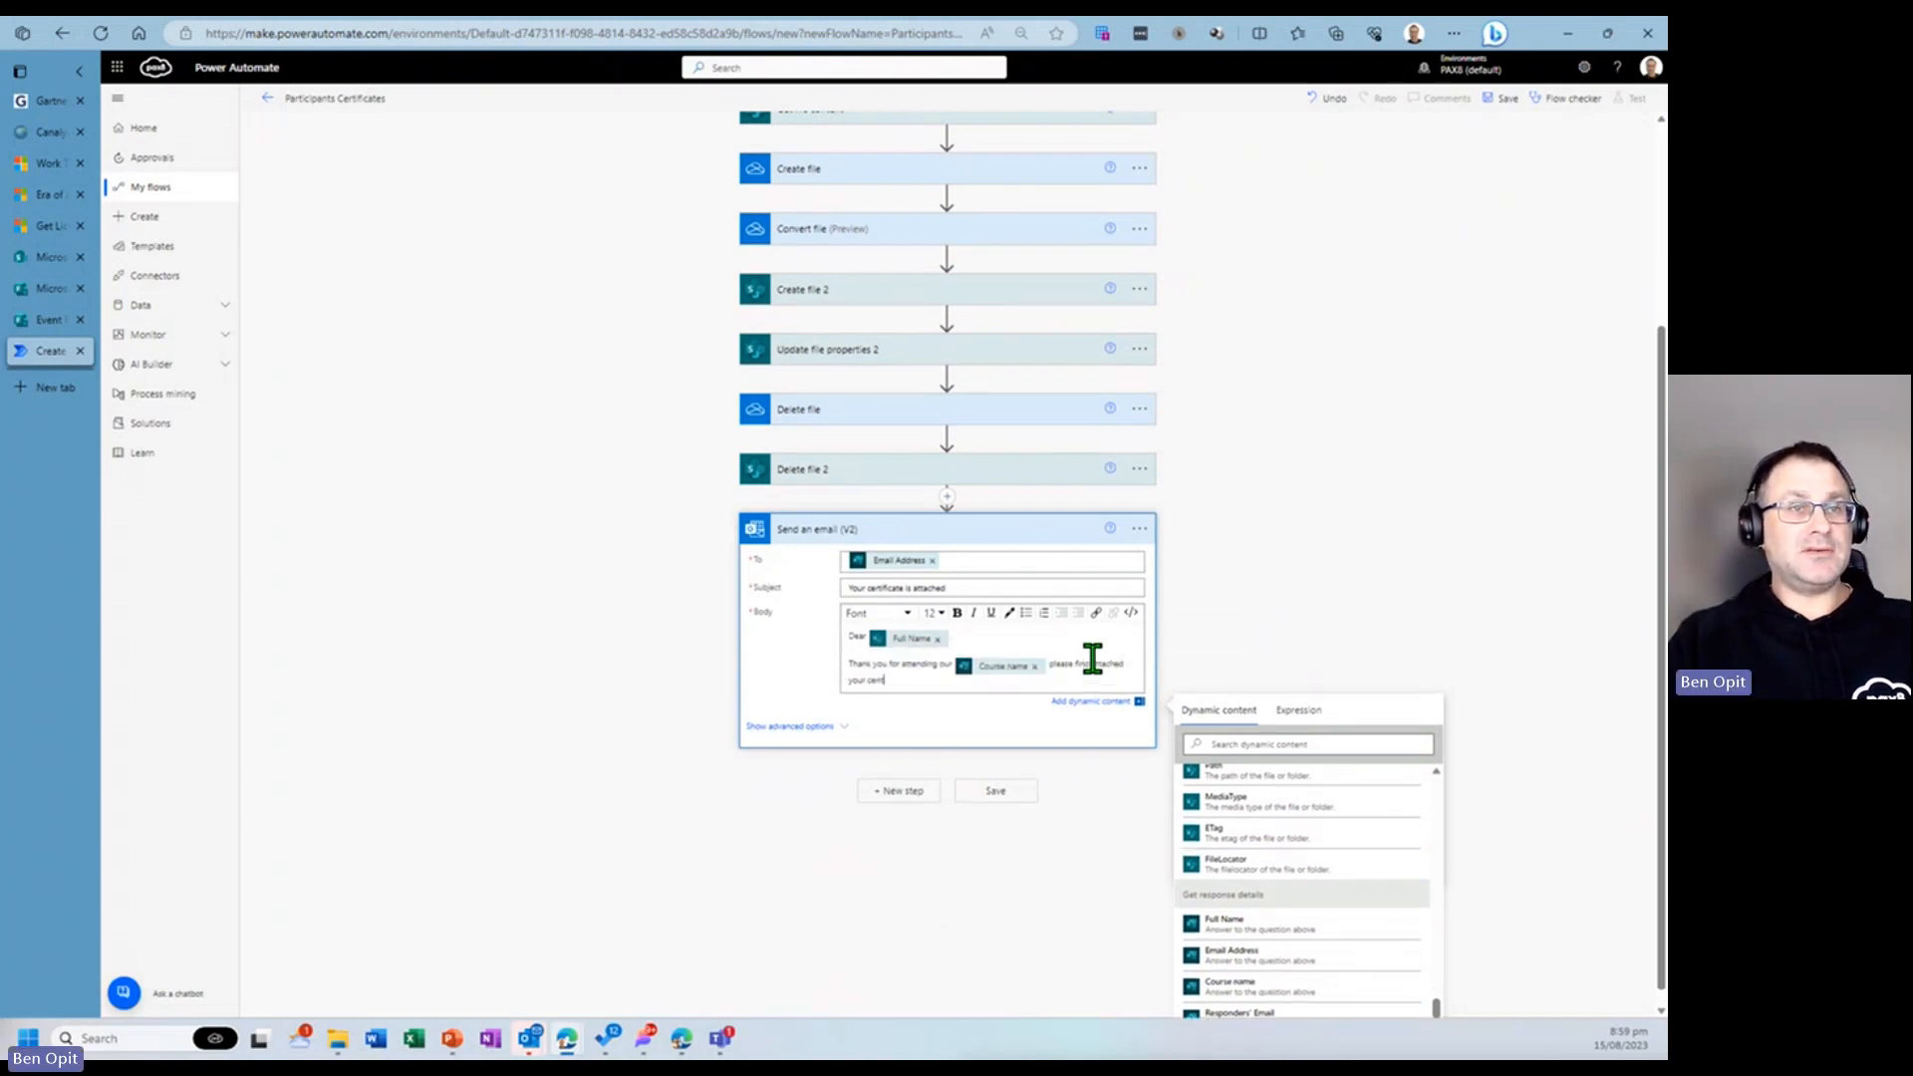
type("ificate")
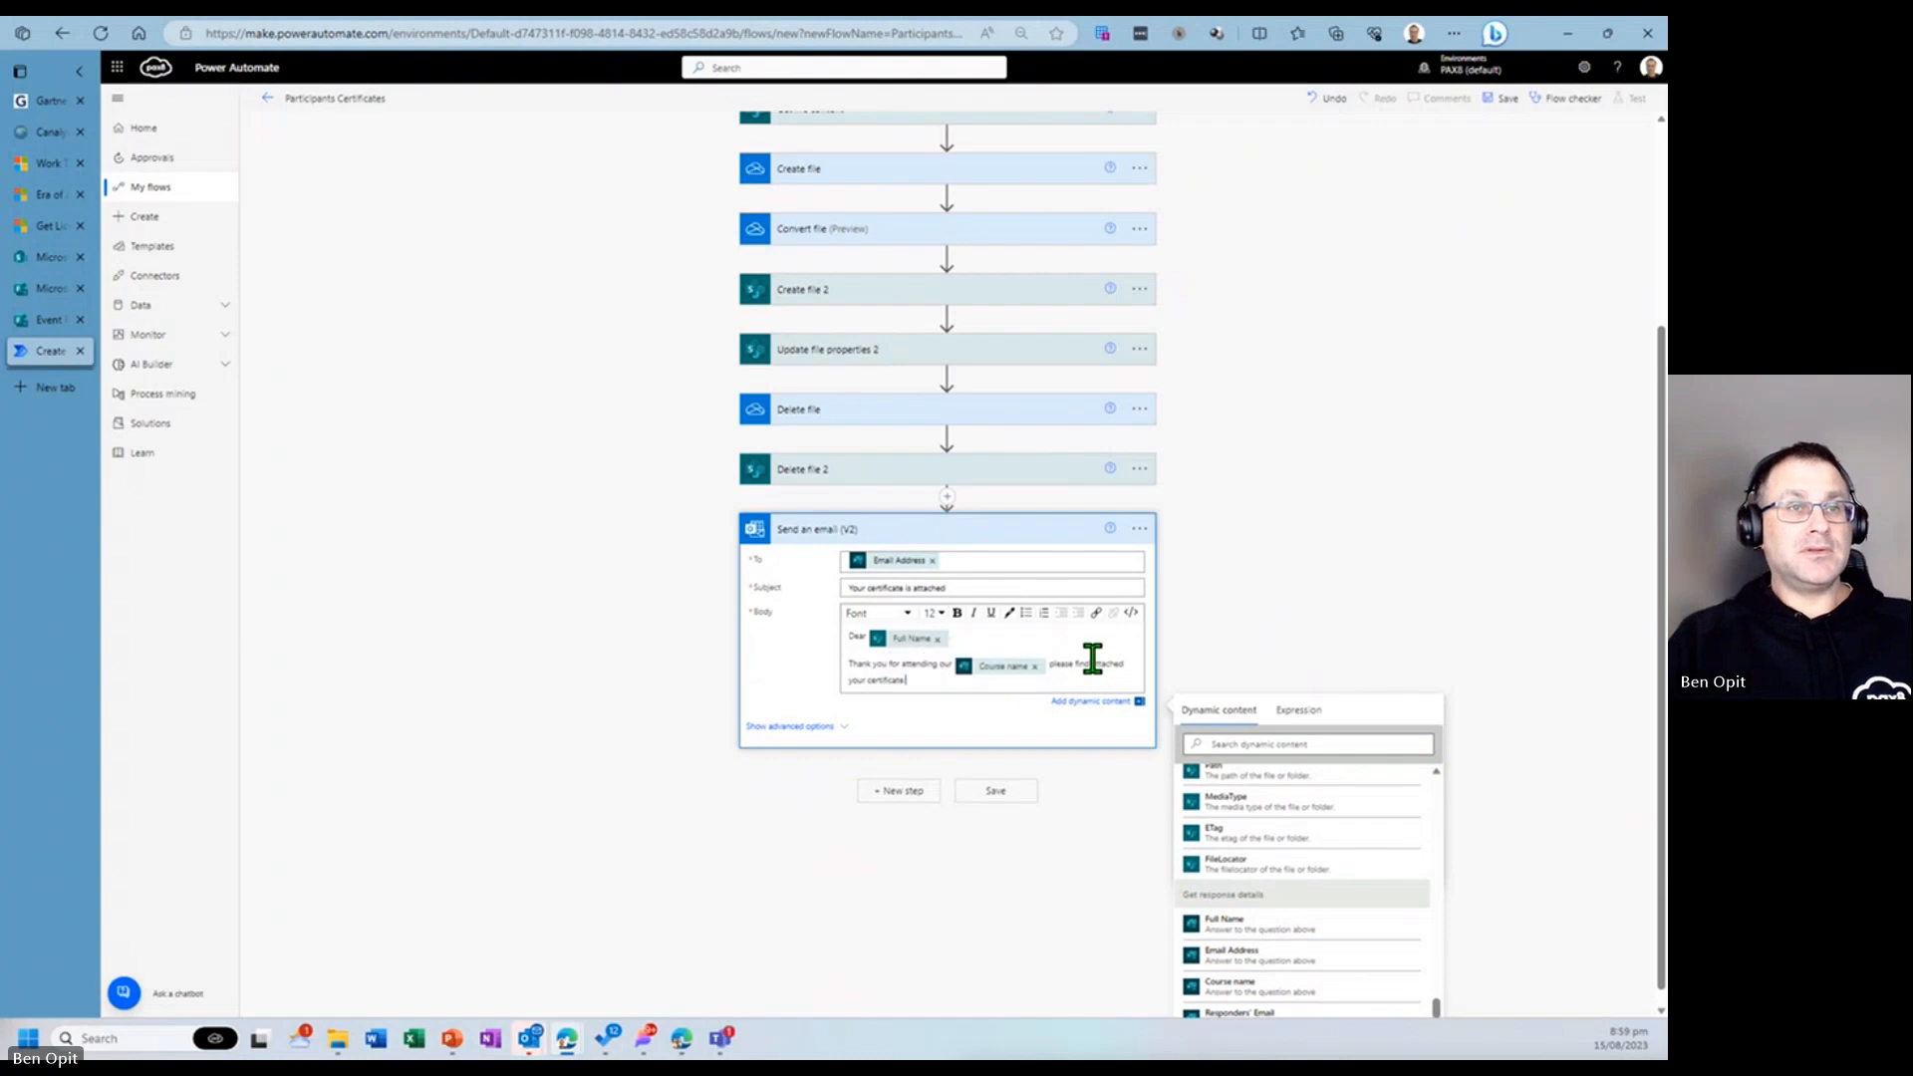
type(" of att")
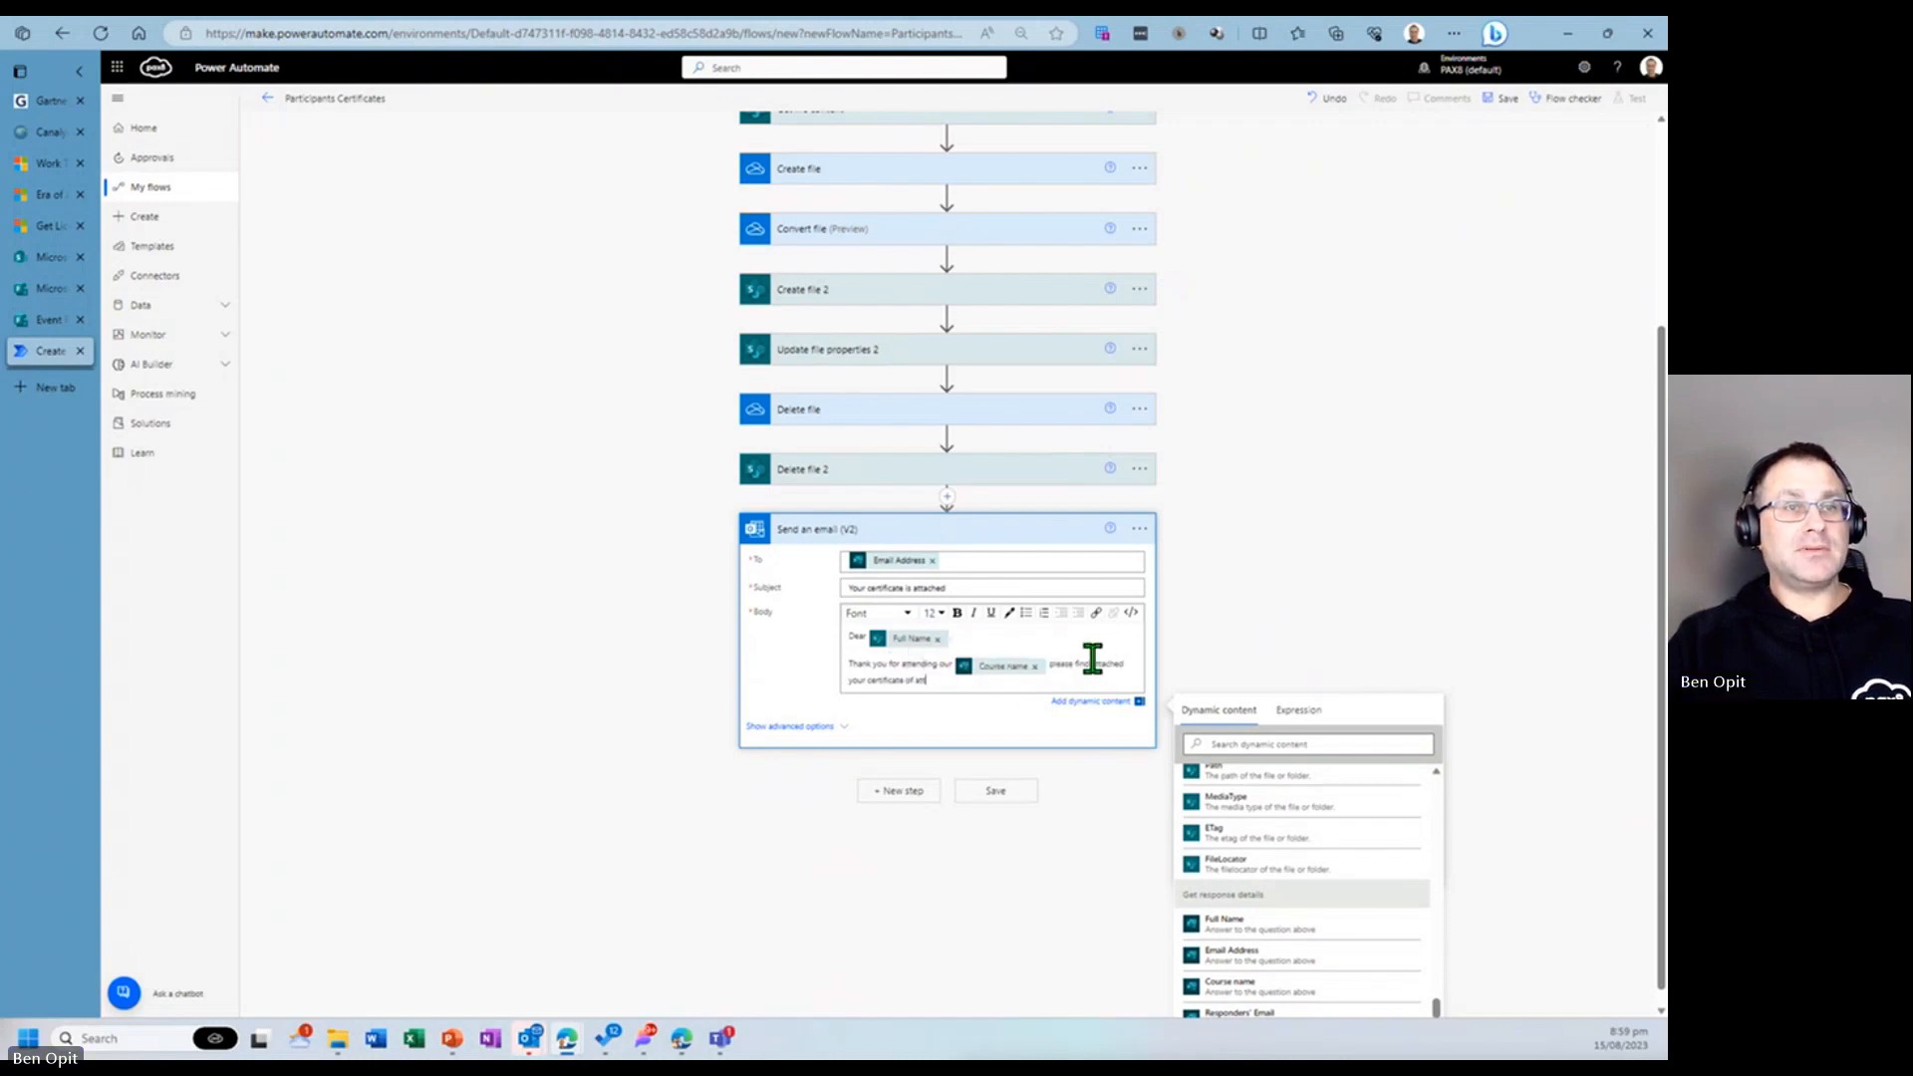
type("andance and we look fowa")
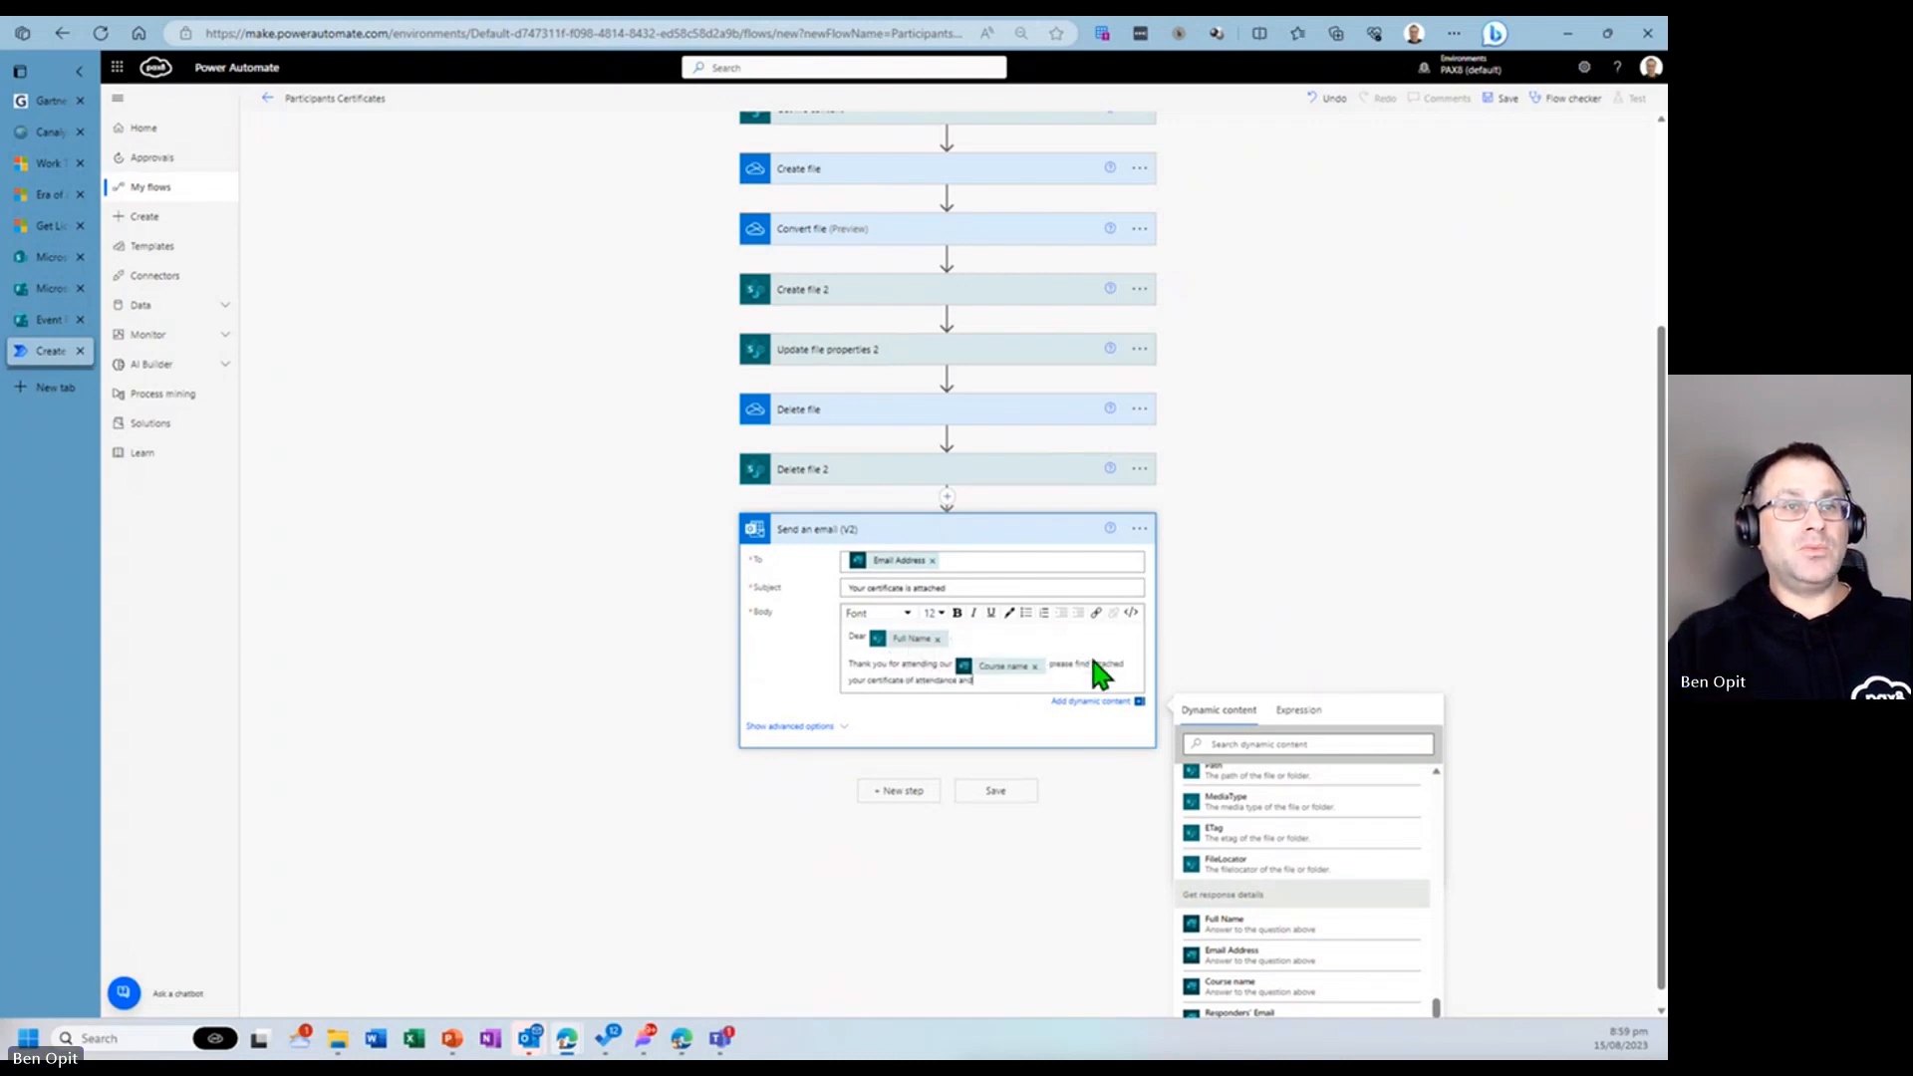
key("BackSpace")
key("BackSpace")
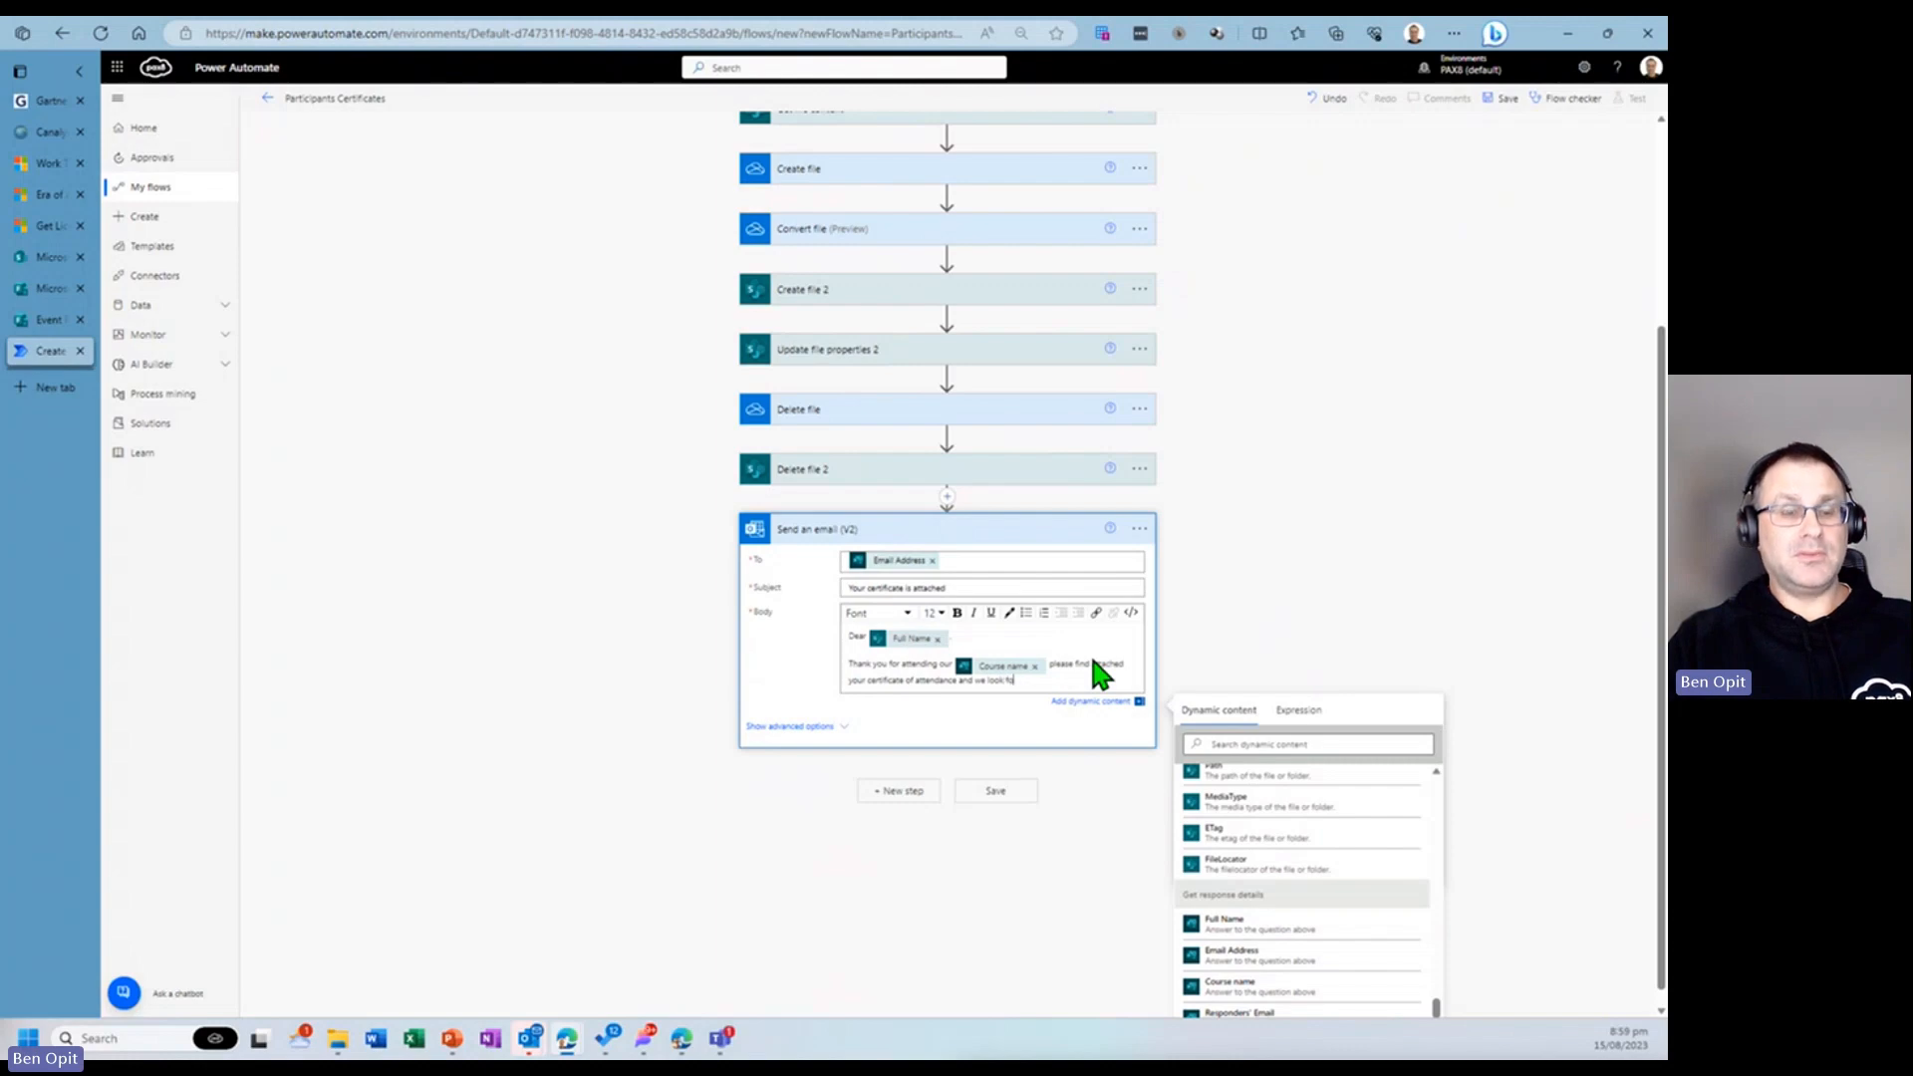
type("rward in se")
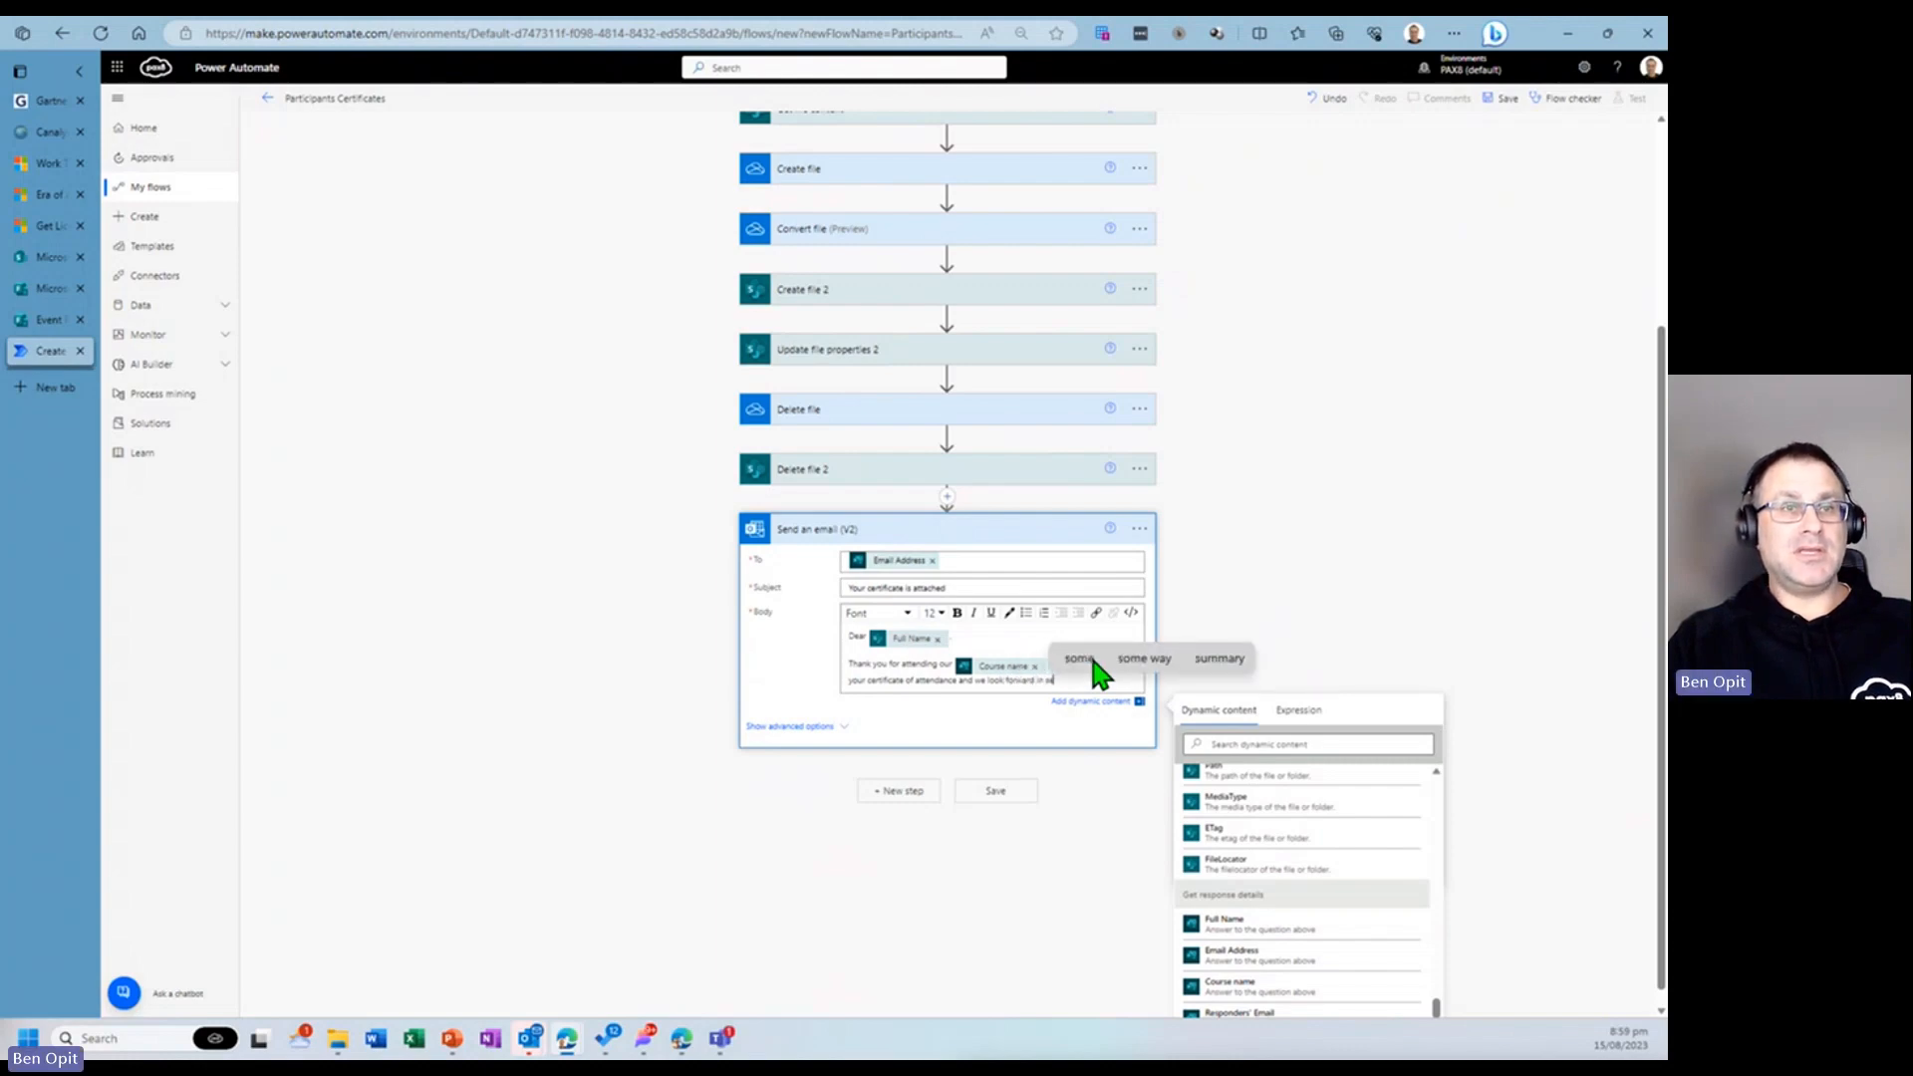
type("eing you next time.")
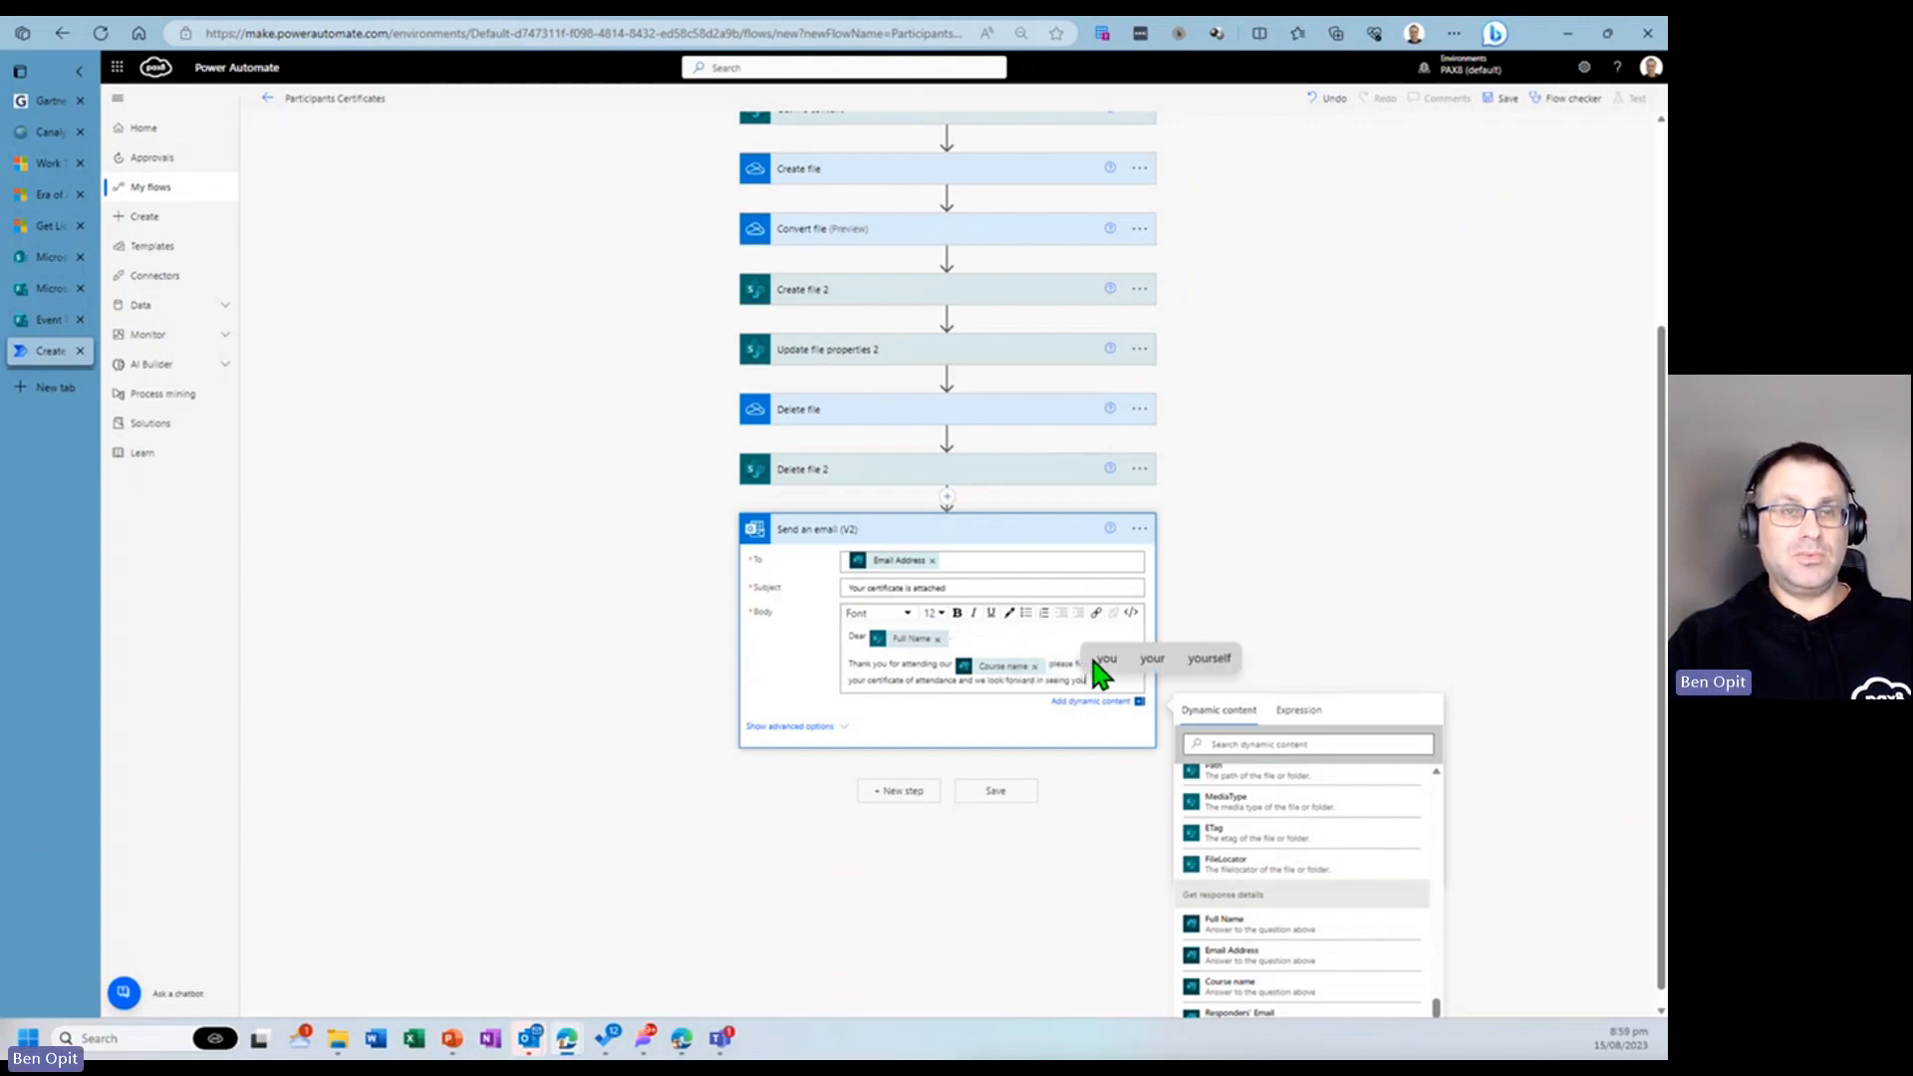
- Add the sign-off "All the best" and "Your Managed Service Providers" on separate lines, with a blank line between them
key("Return")
type("All the best")
key("Return")
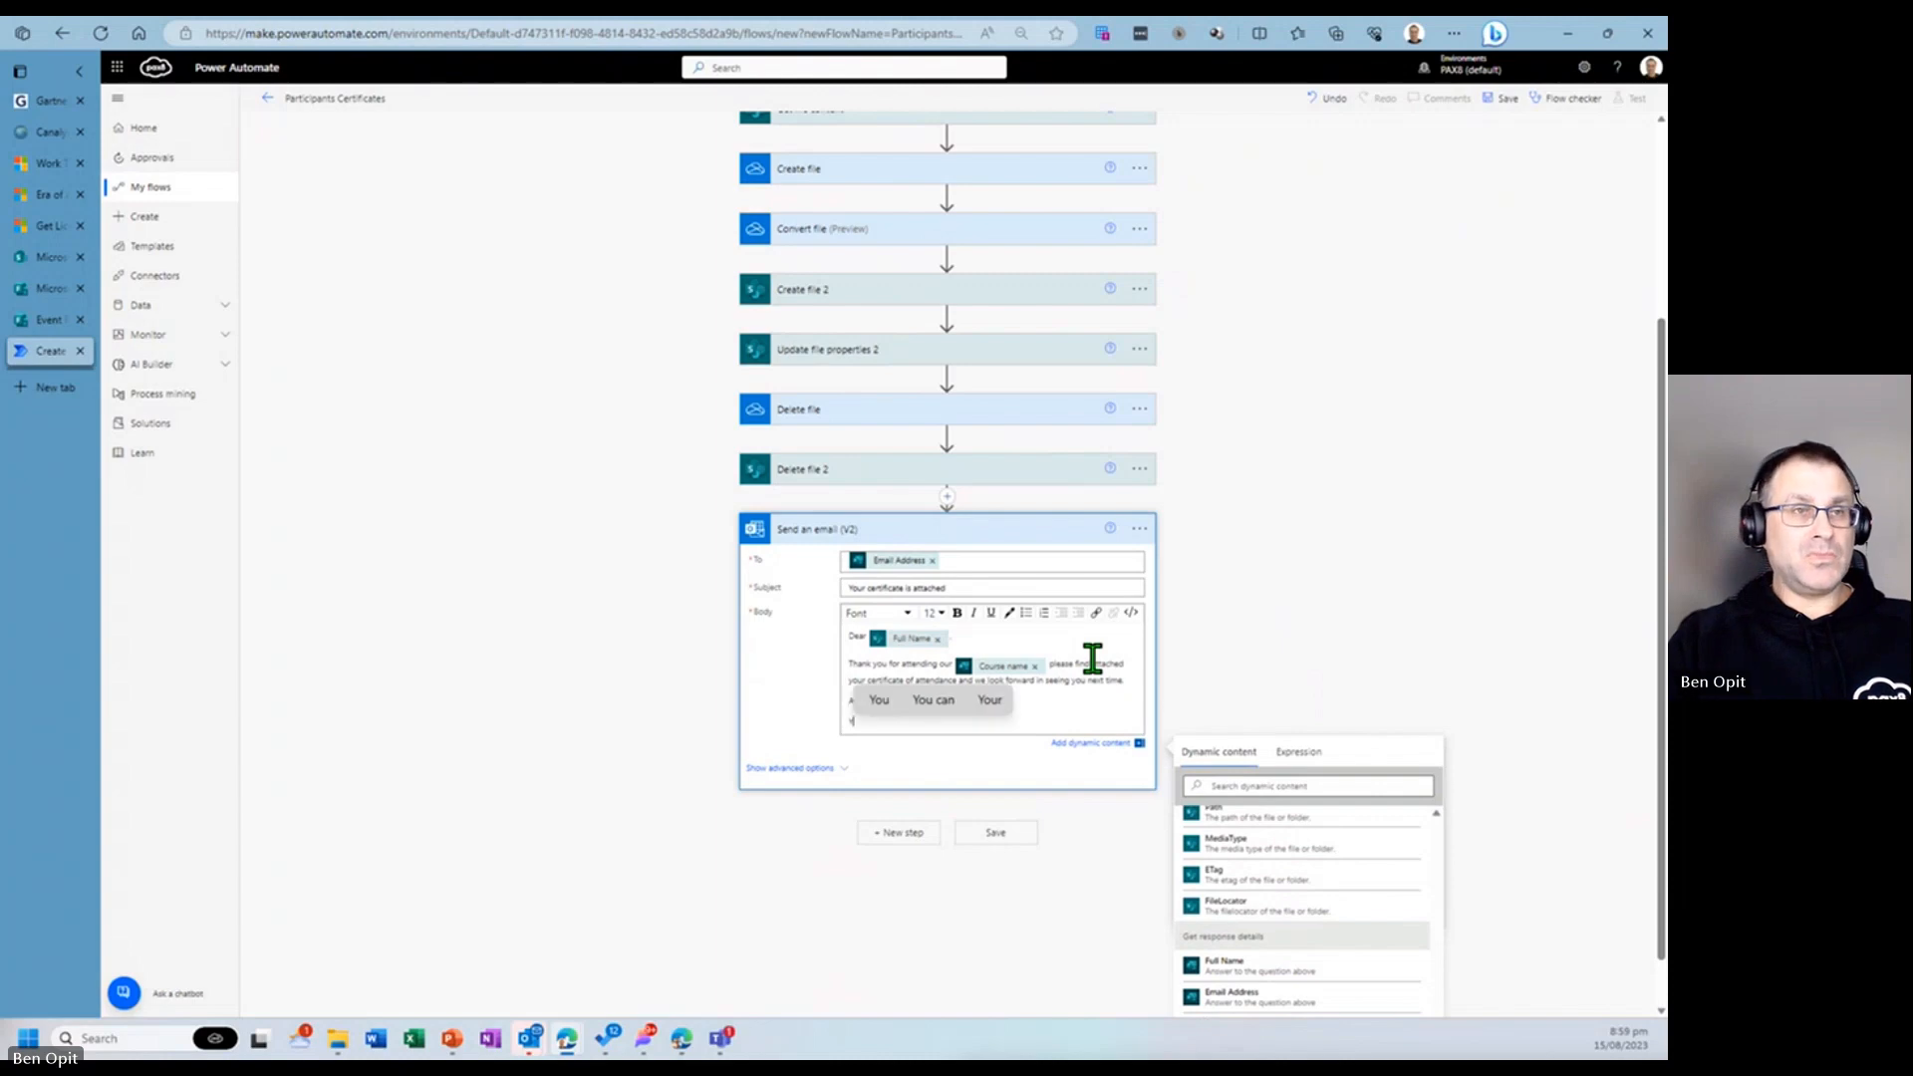
type("Your Managed Service Providers")
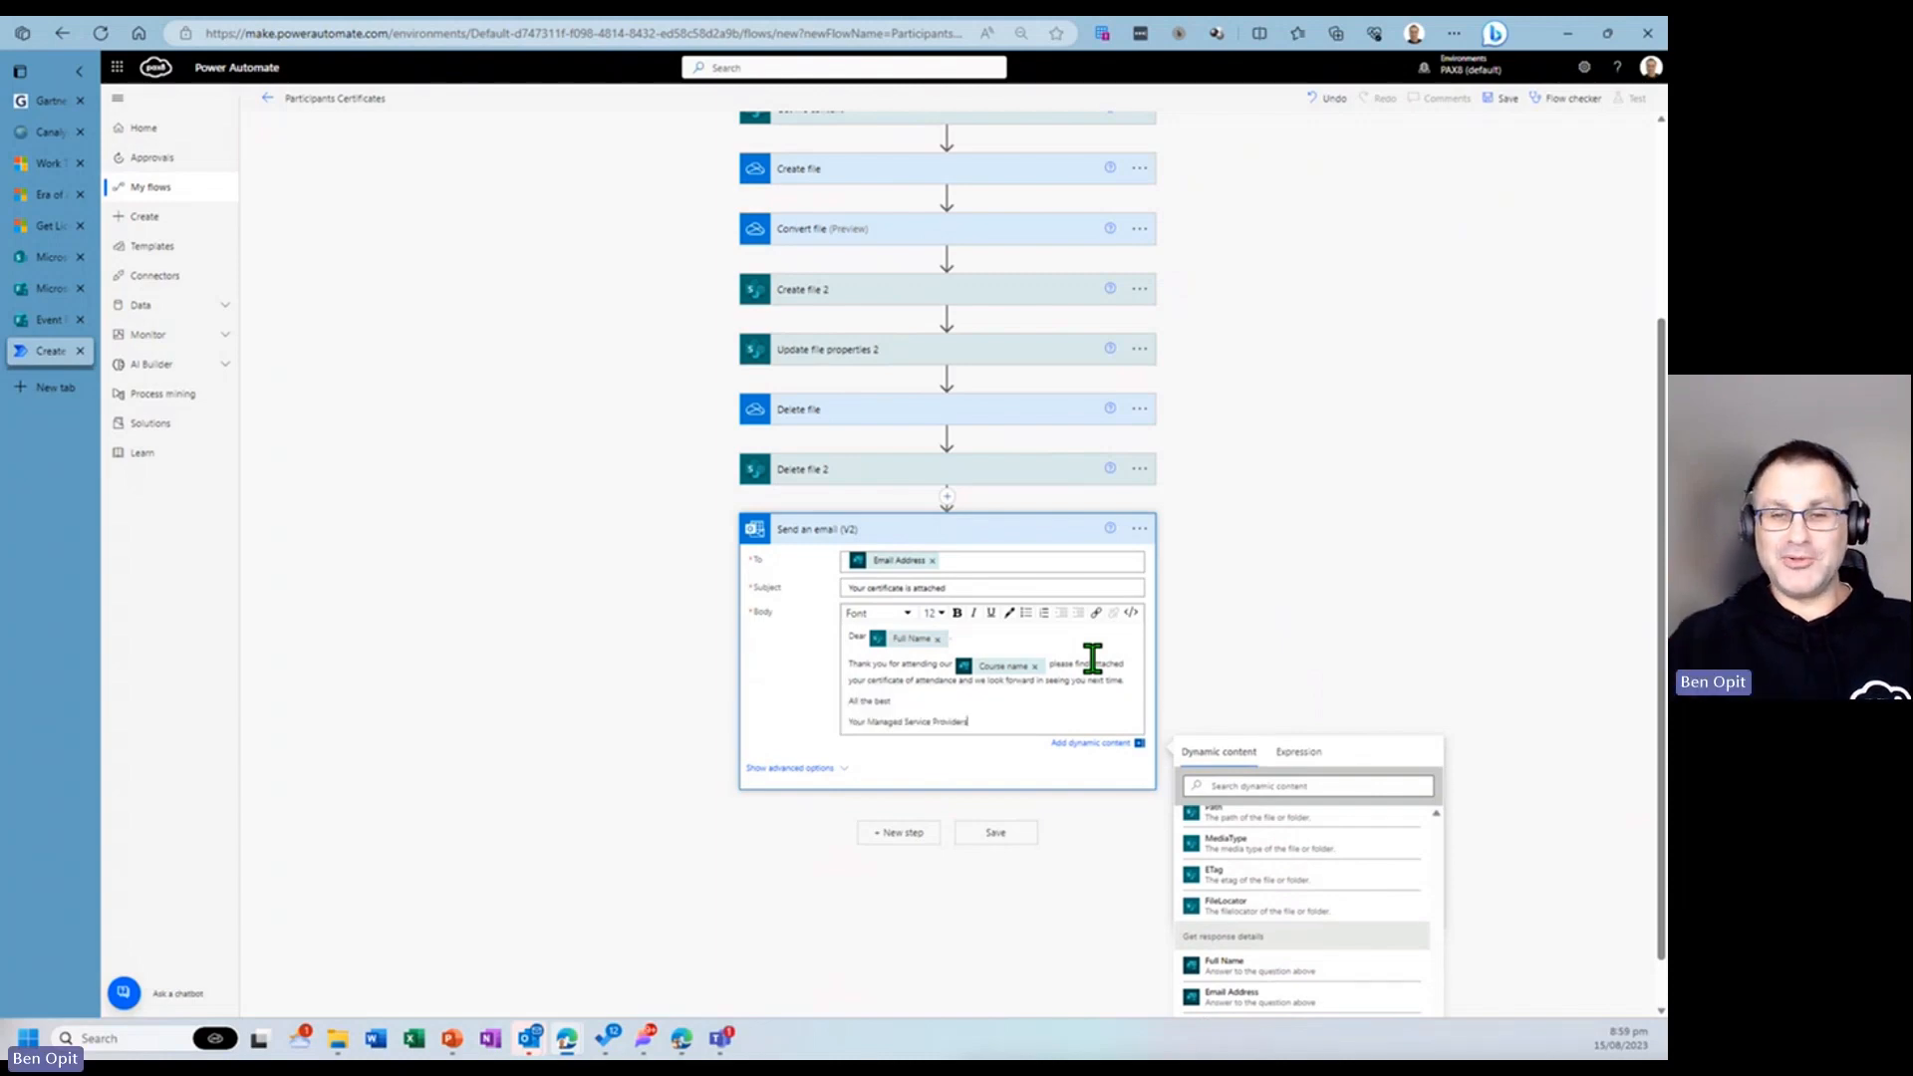
key("Home")
key("Return")
key("Up")
key("Up")
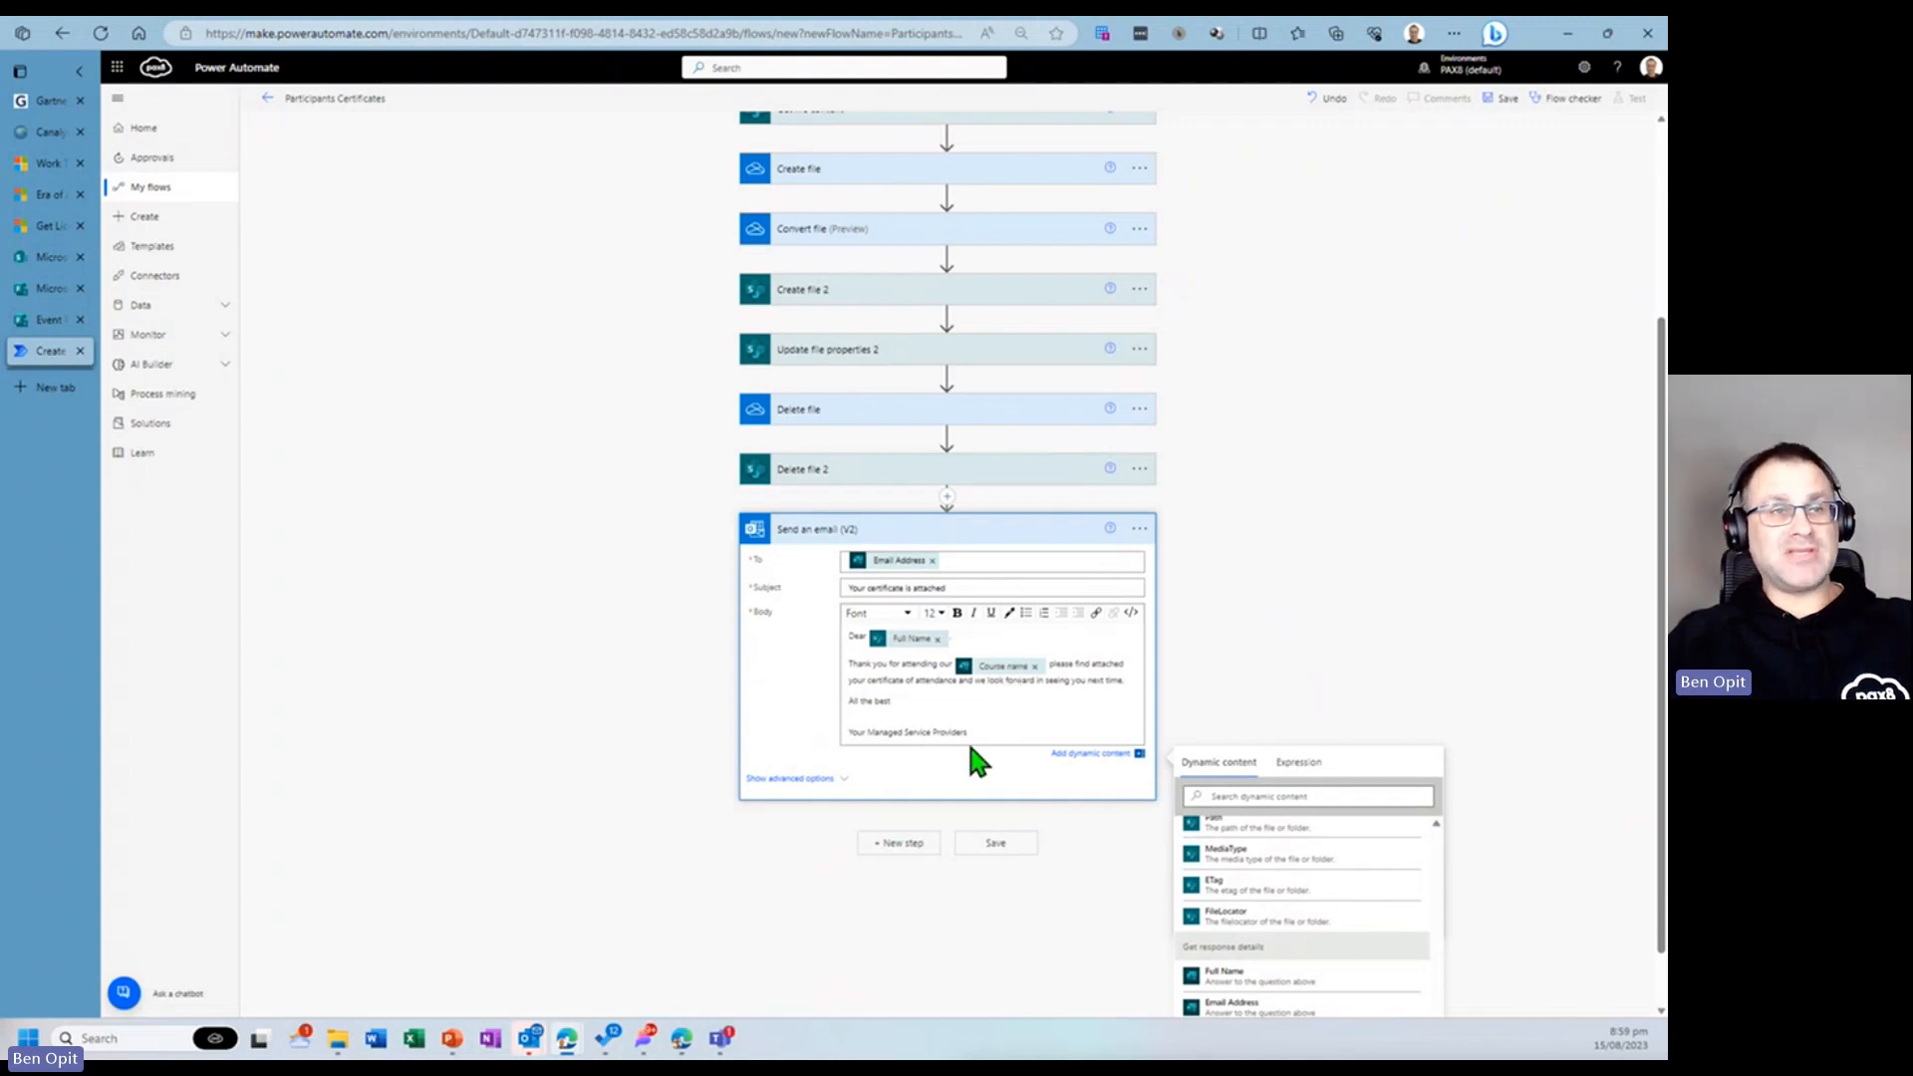
left_click(831, 778)
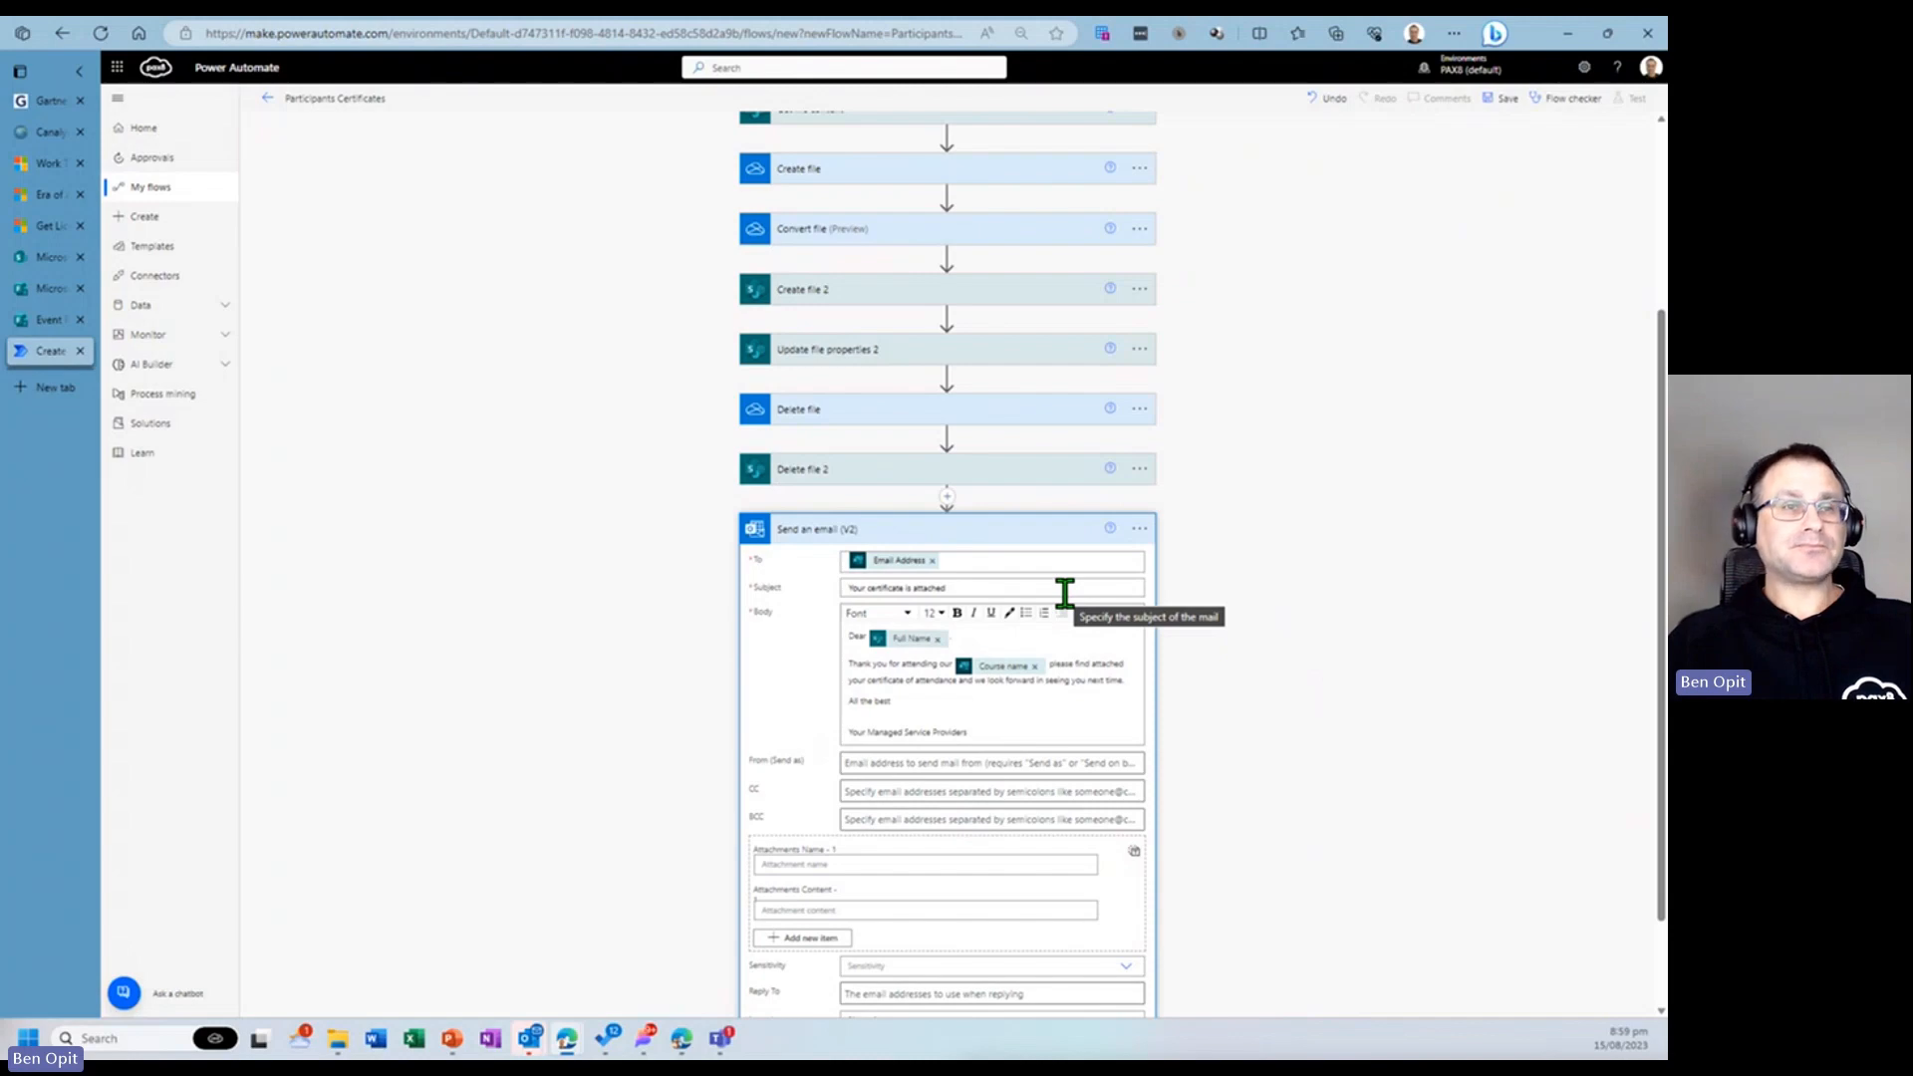
scroll(1036, 712, "down", 1)
left_click(962, 662)
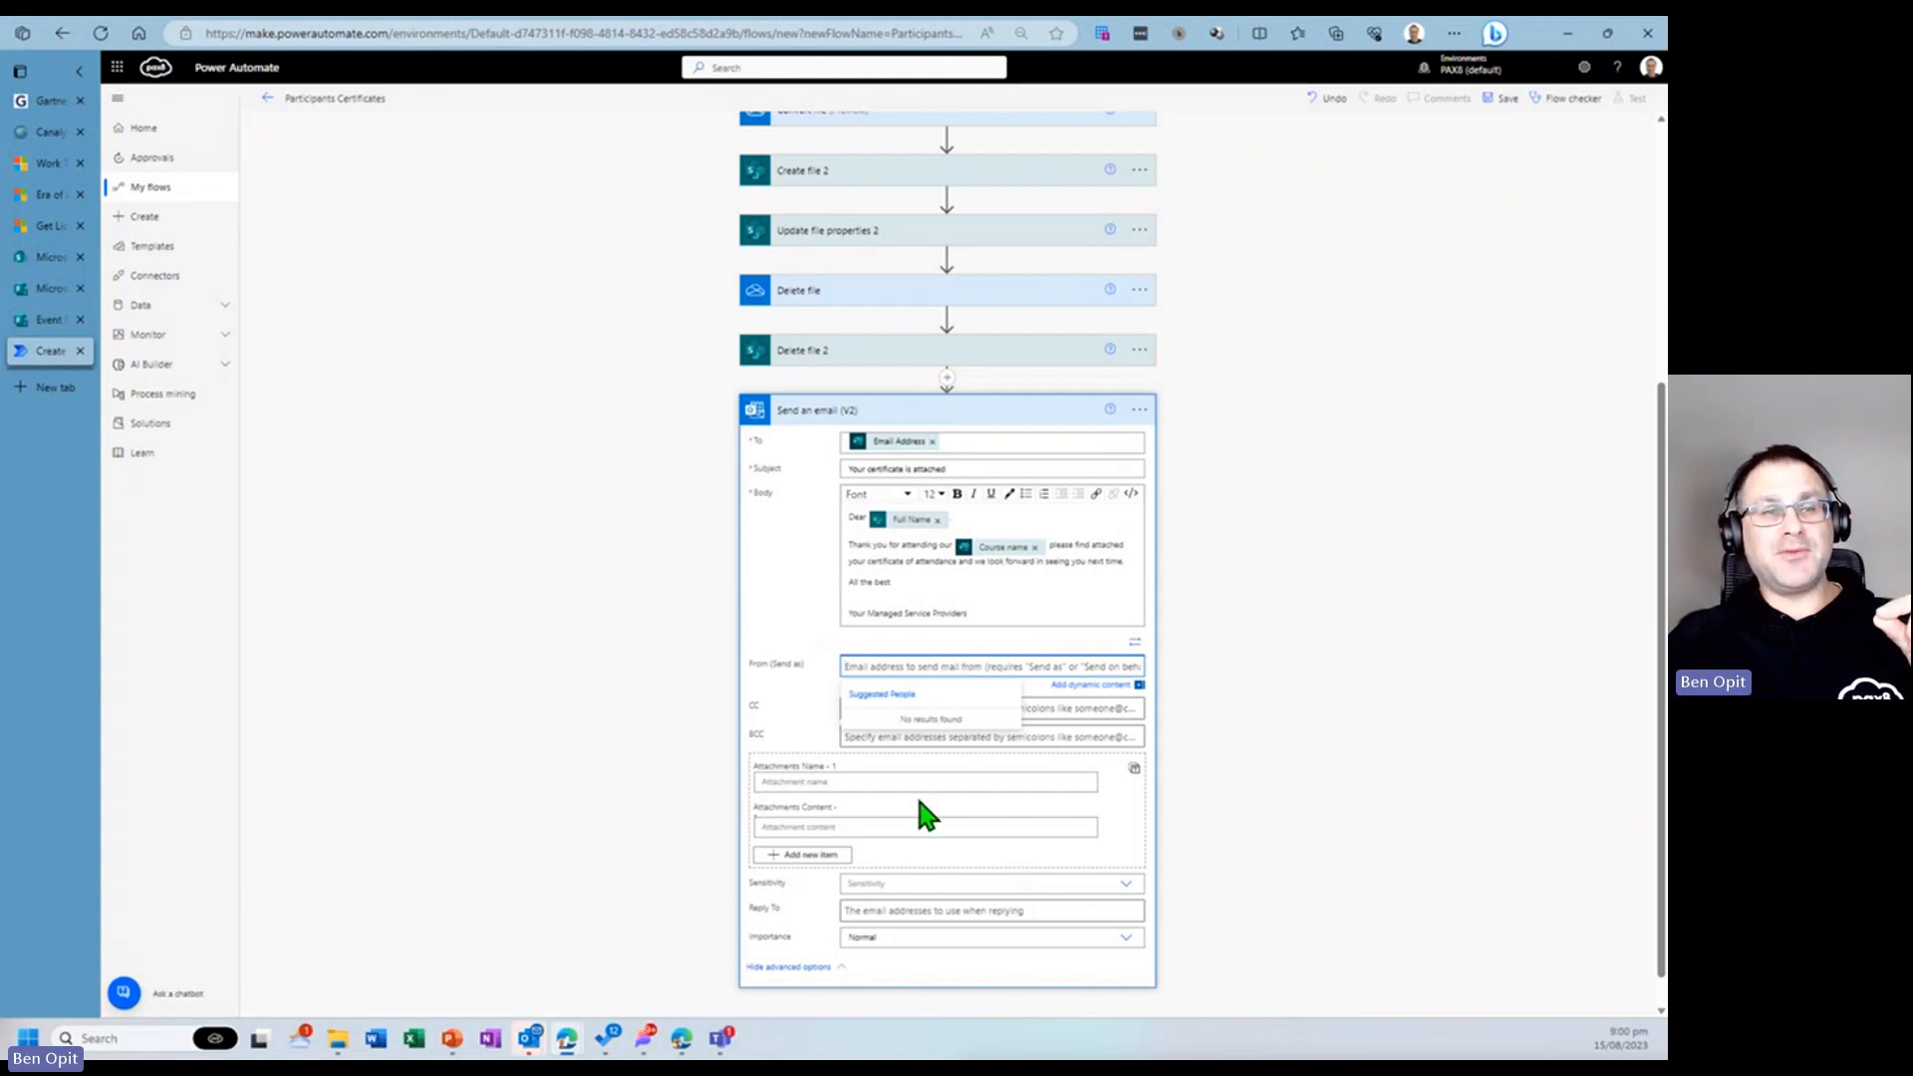
left_click(896, 908)
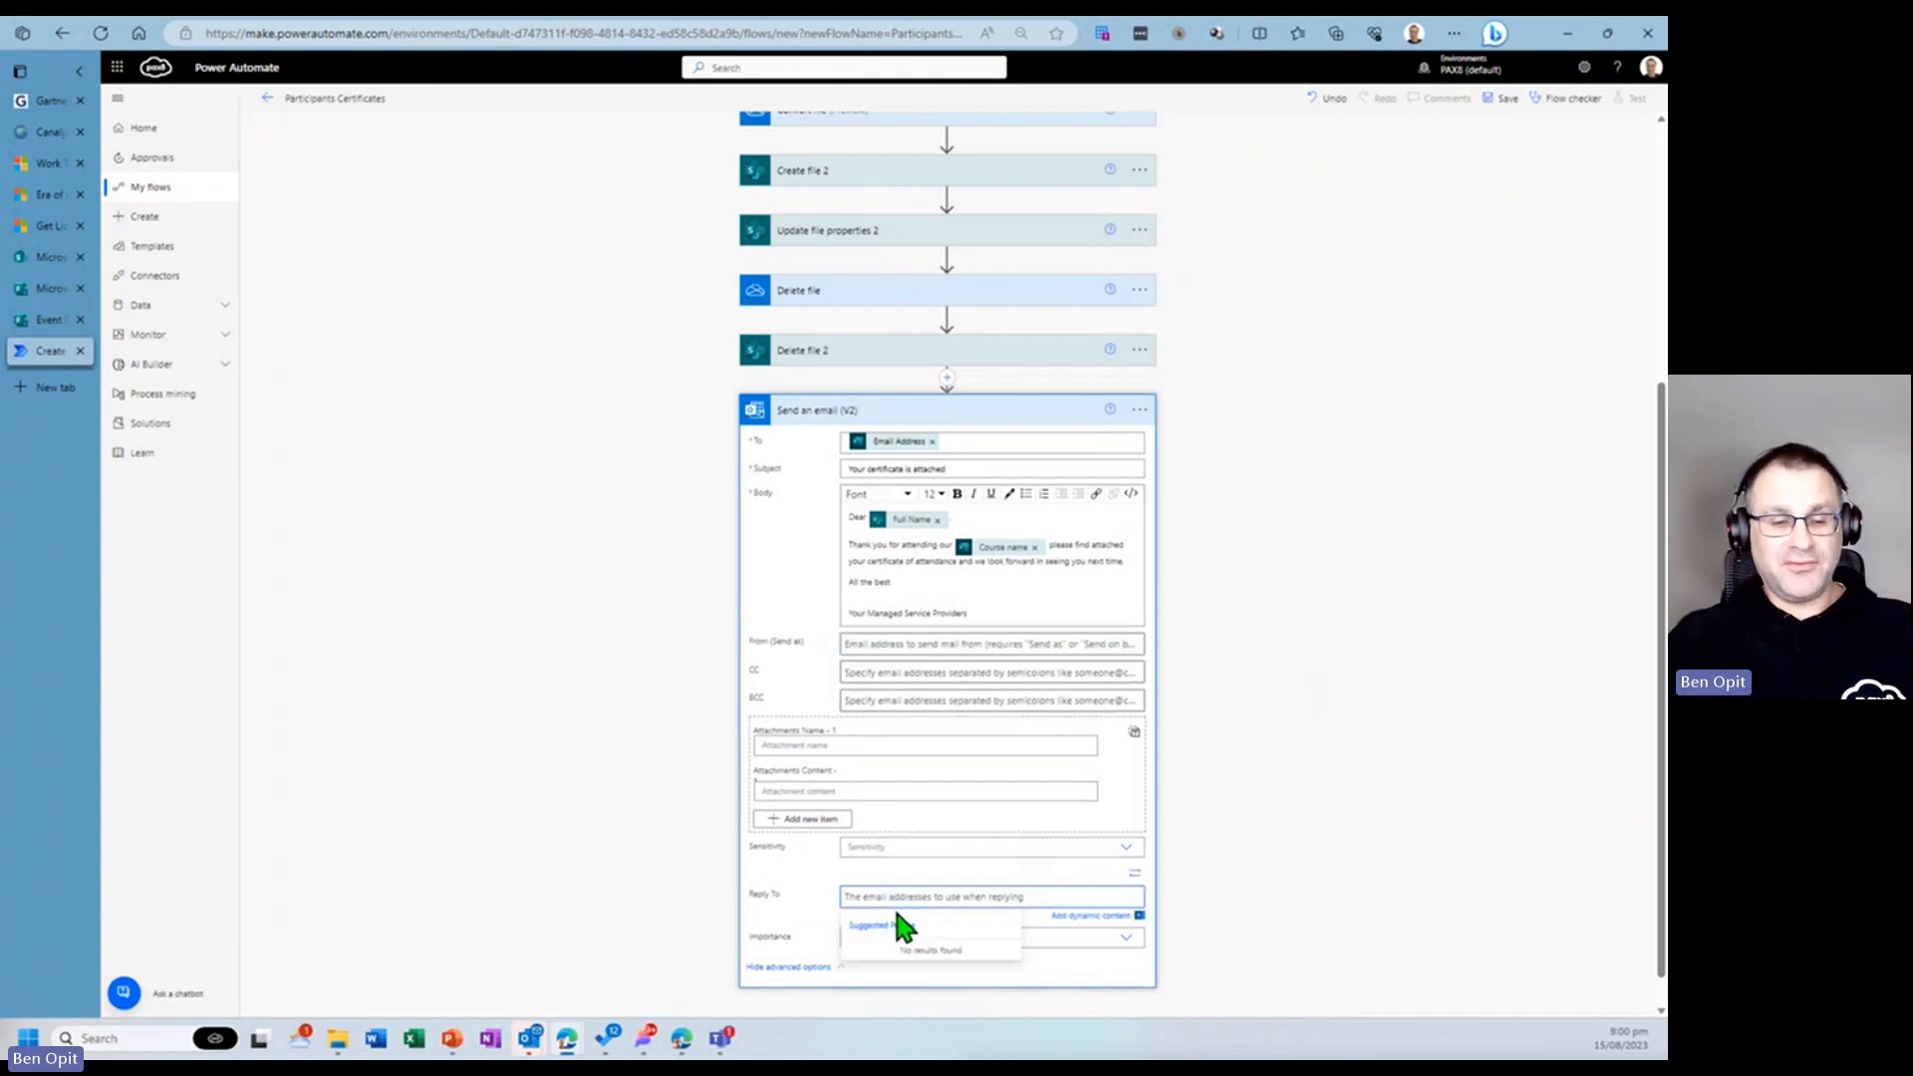
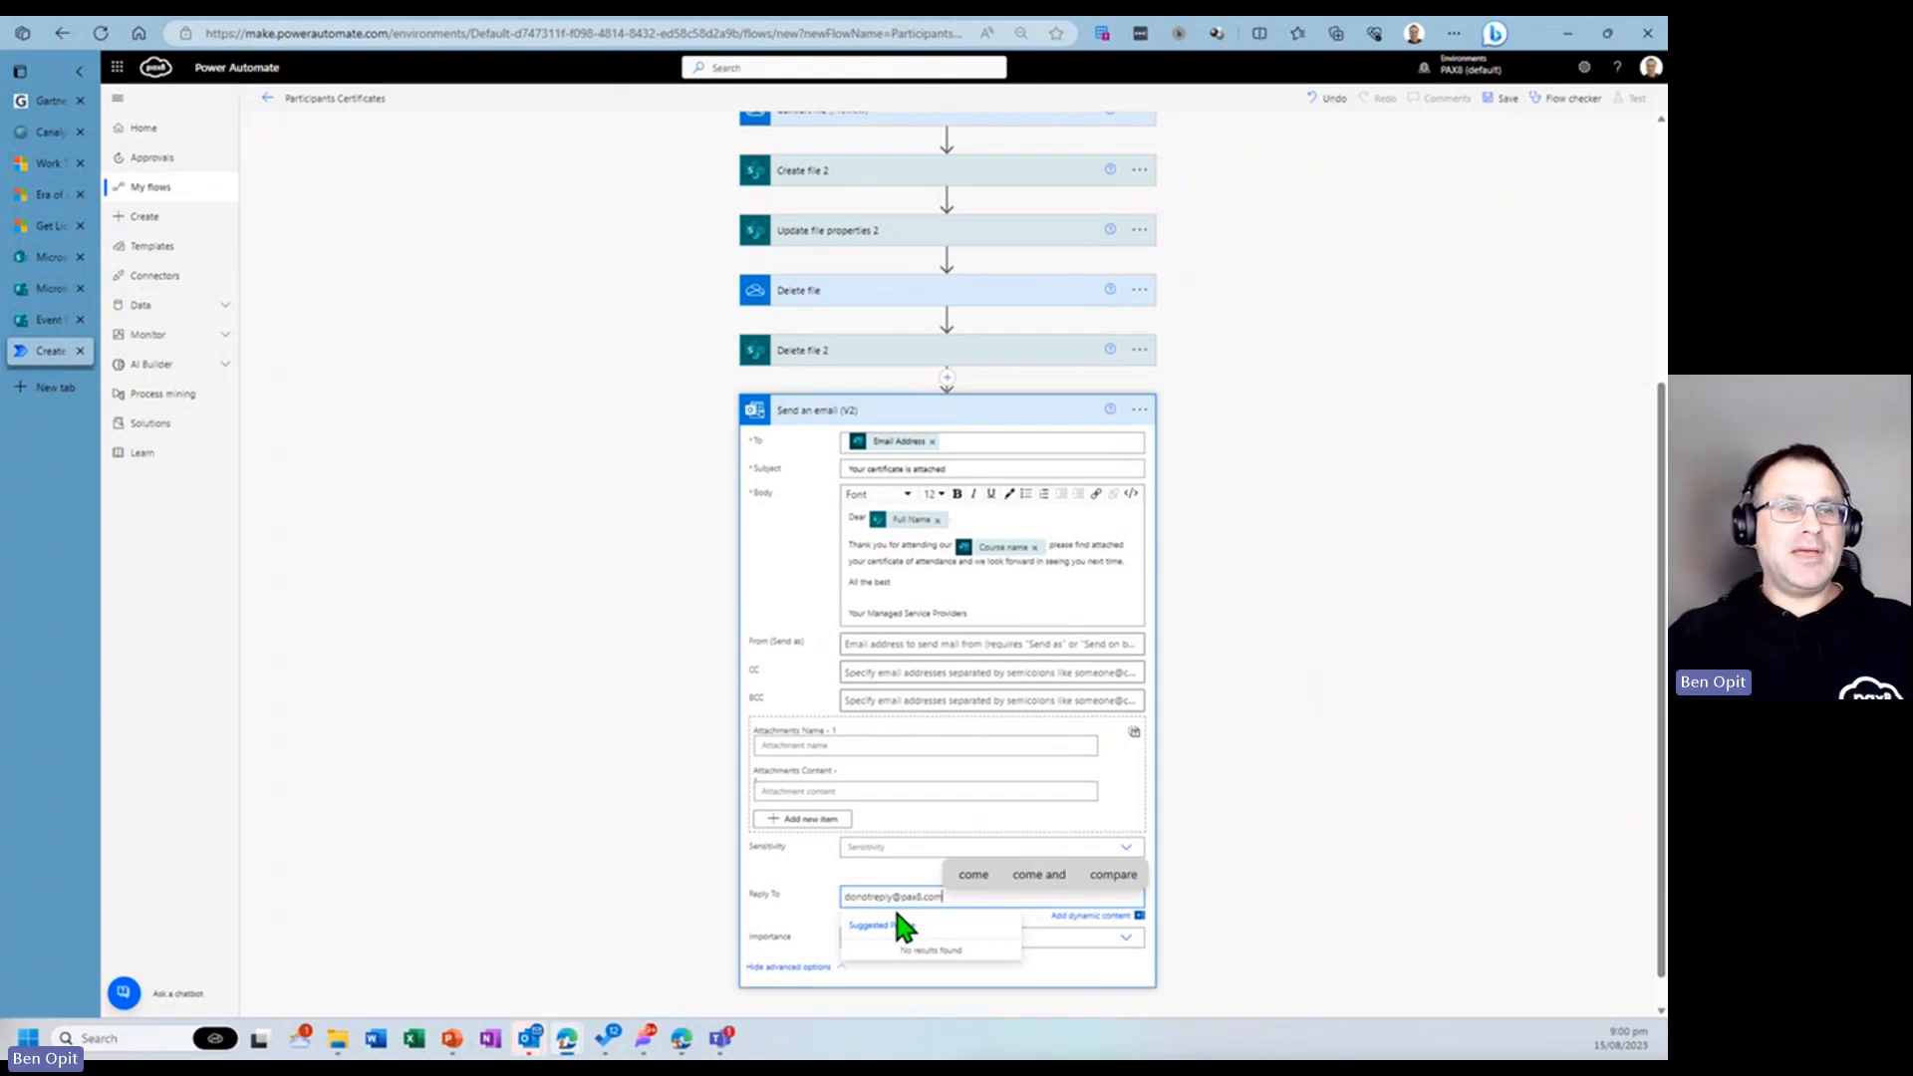
- Set the attachment name to the File name dynamic value from Convert file
left_click(914, 749)
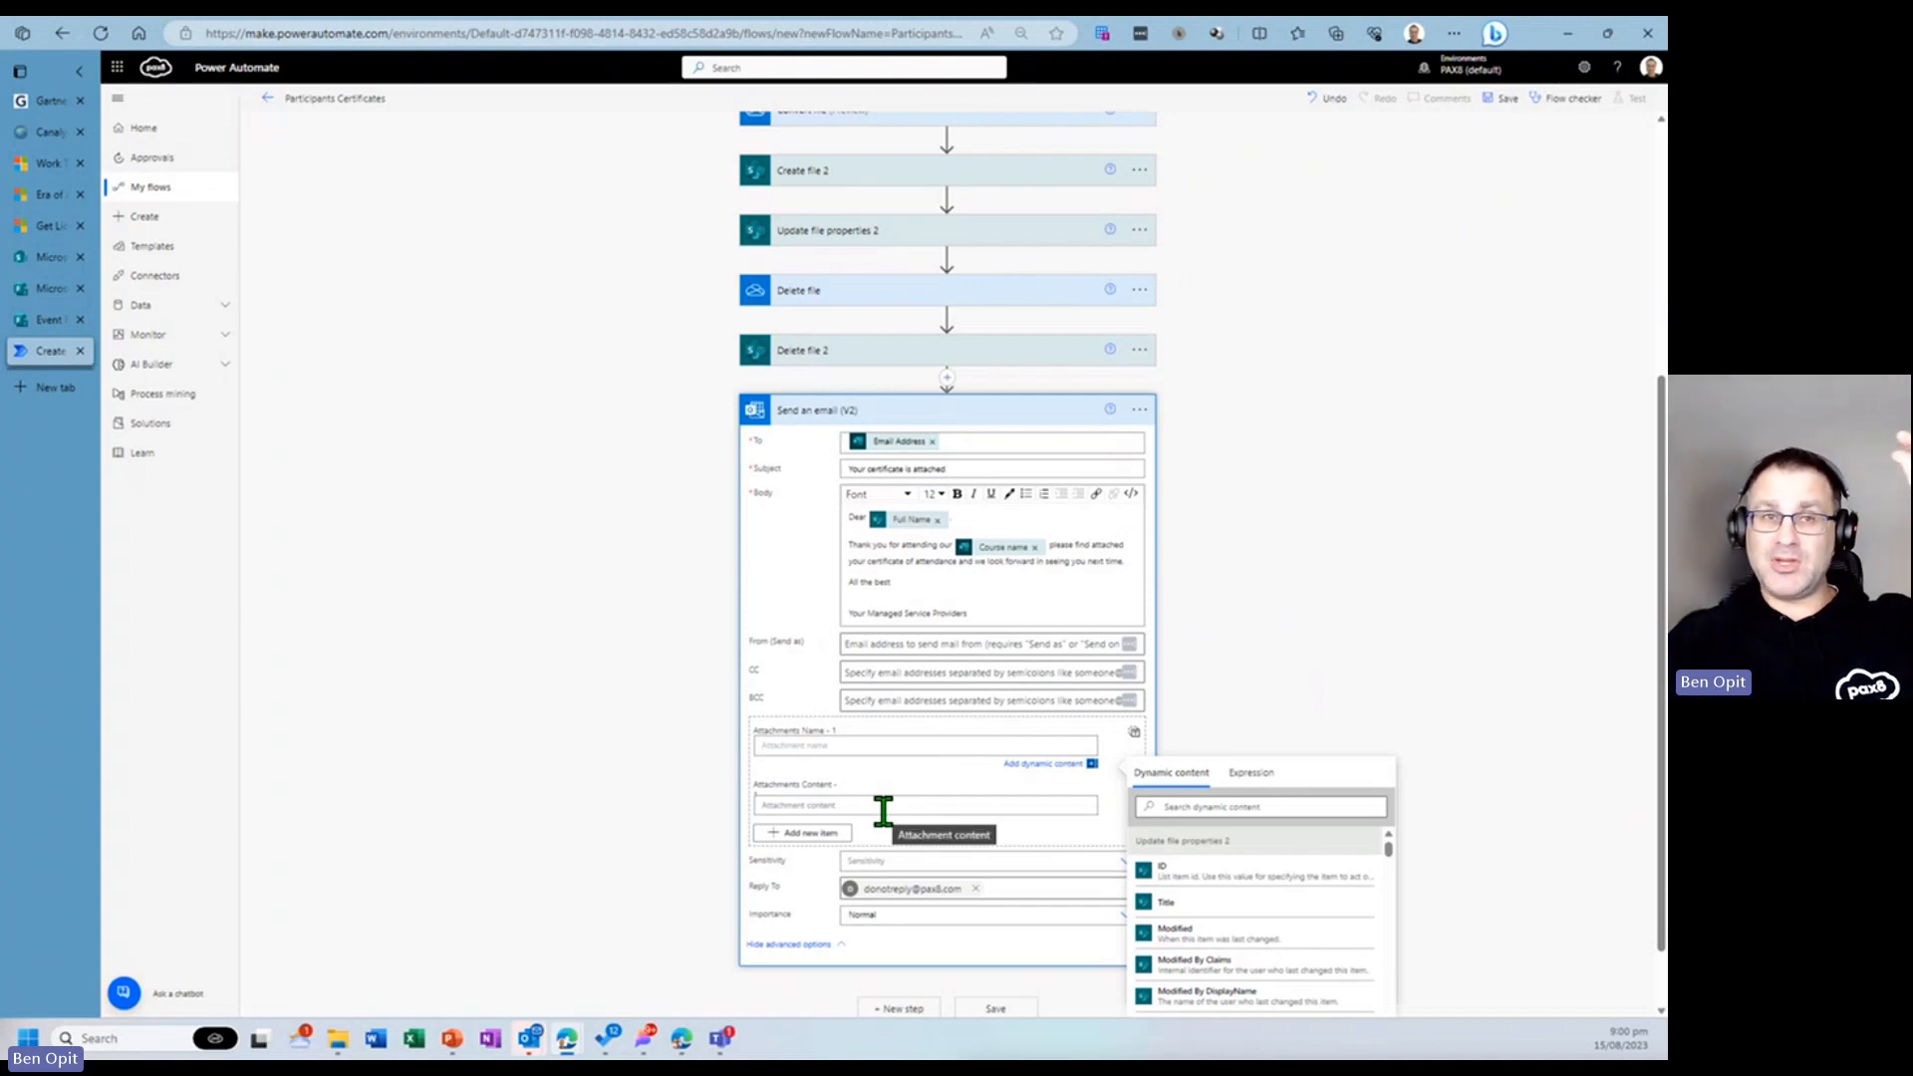
scroll(1235, 921, "down", 5)
scroll(1245, 927, "down", 10)
scroll(1260, 936, "down", 10)
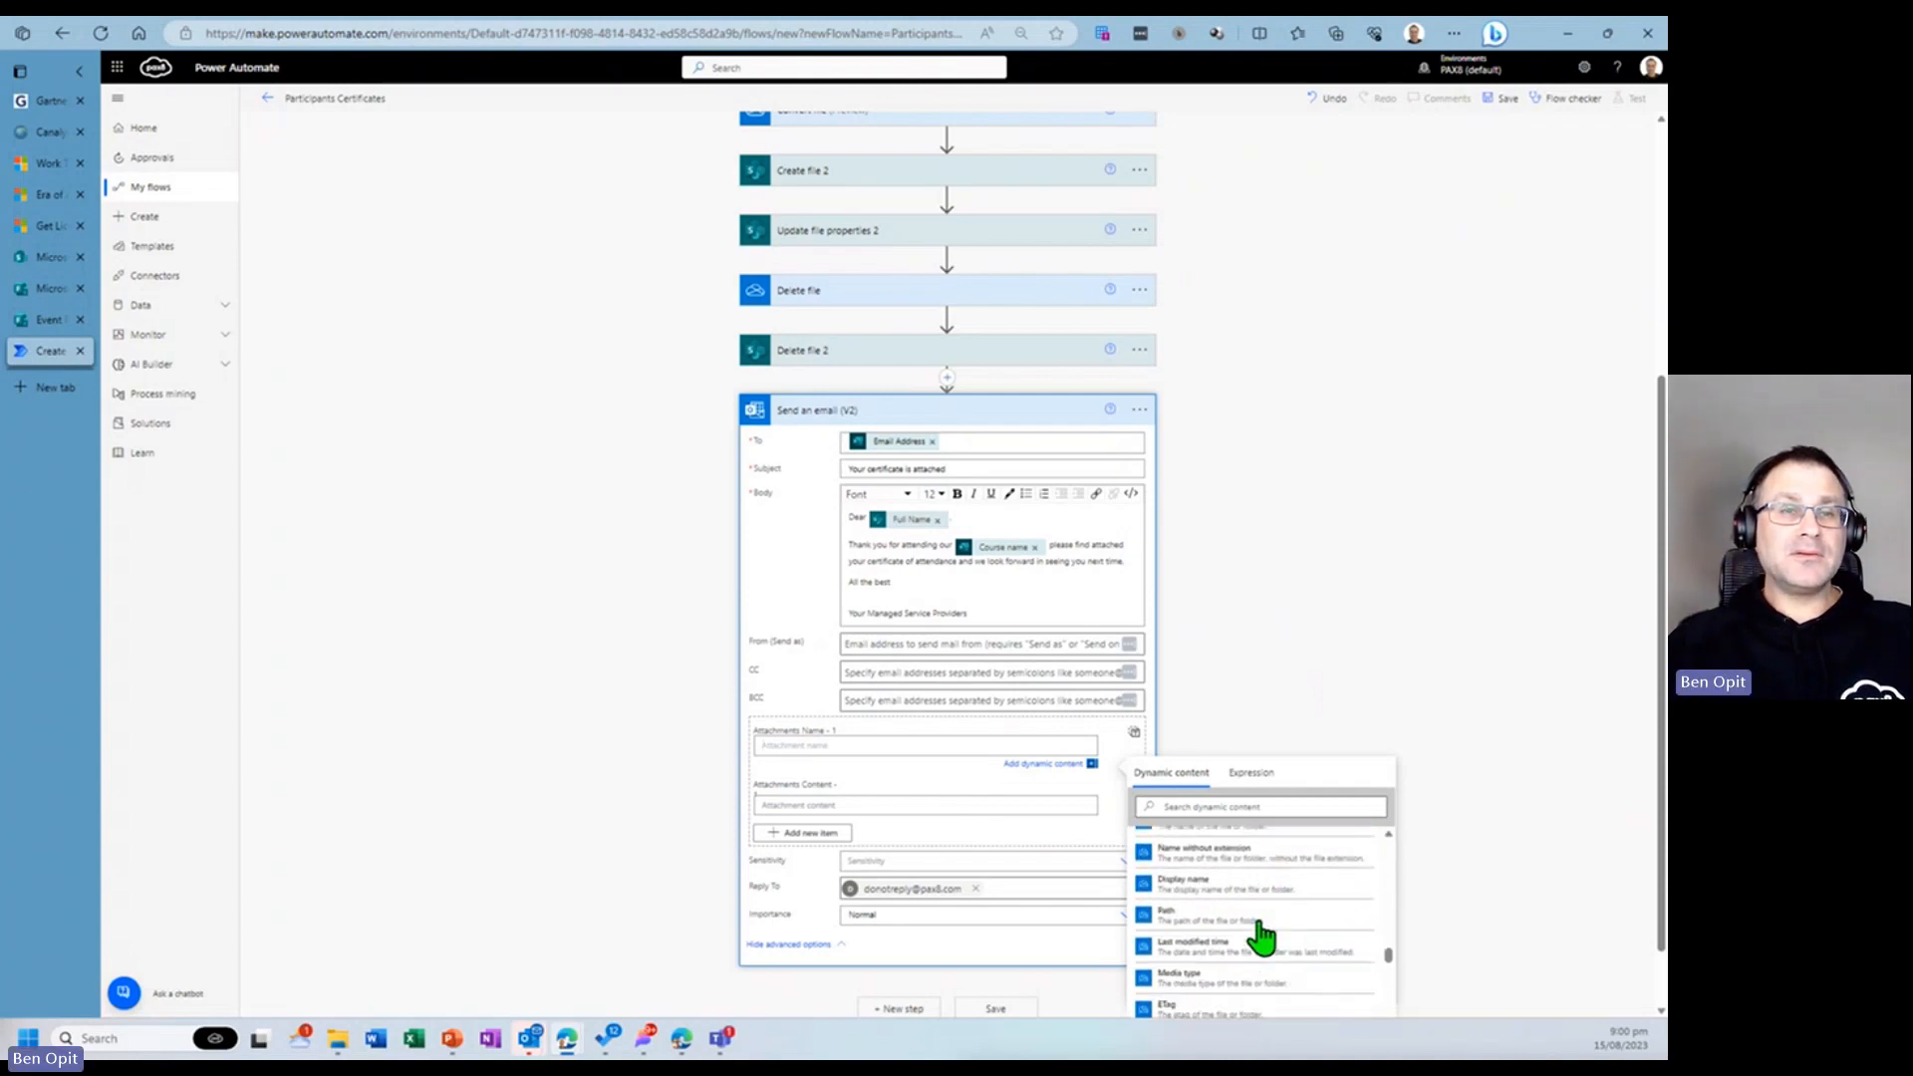
scroll(1260, 937, "down", 8)
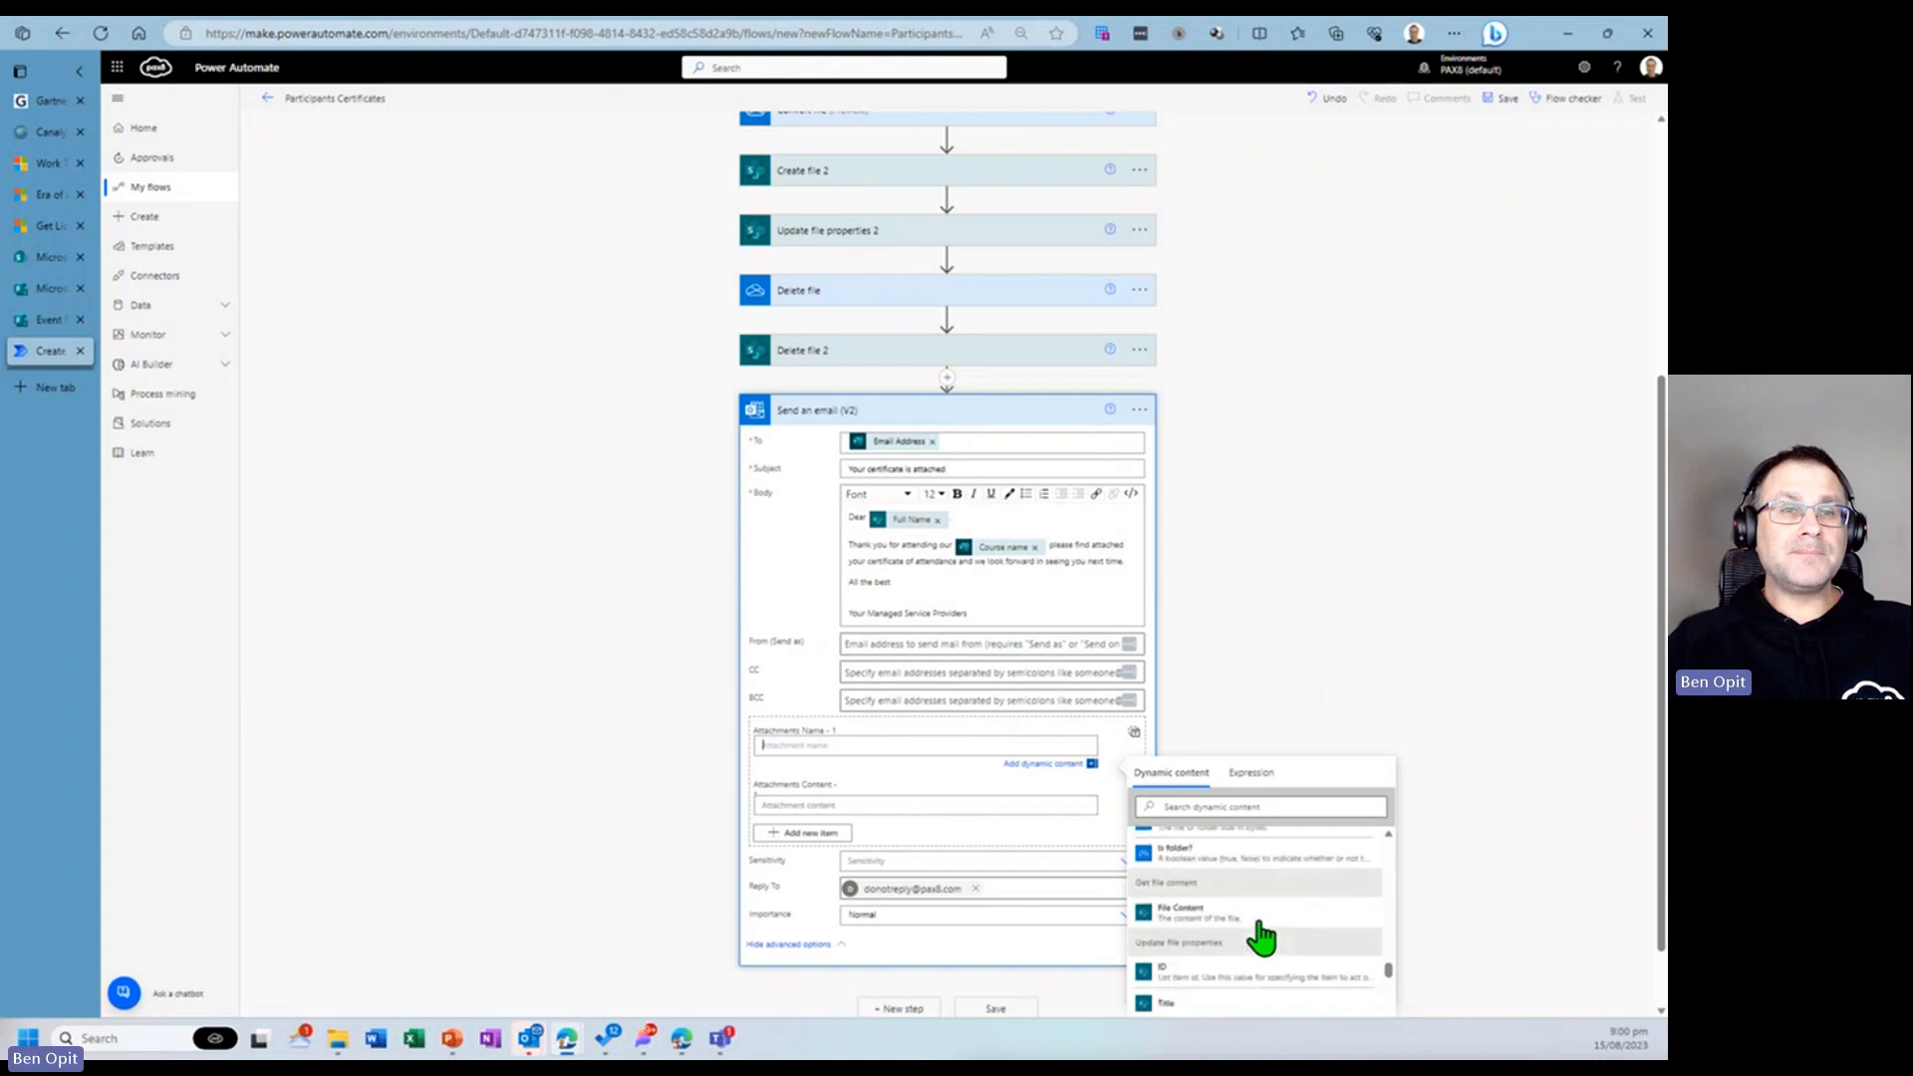
scroll(1260, 936, "down", 10)
scroll(1261, 937, "down", 10)
scroll(1260, 937, "down", 5)
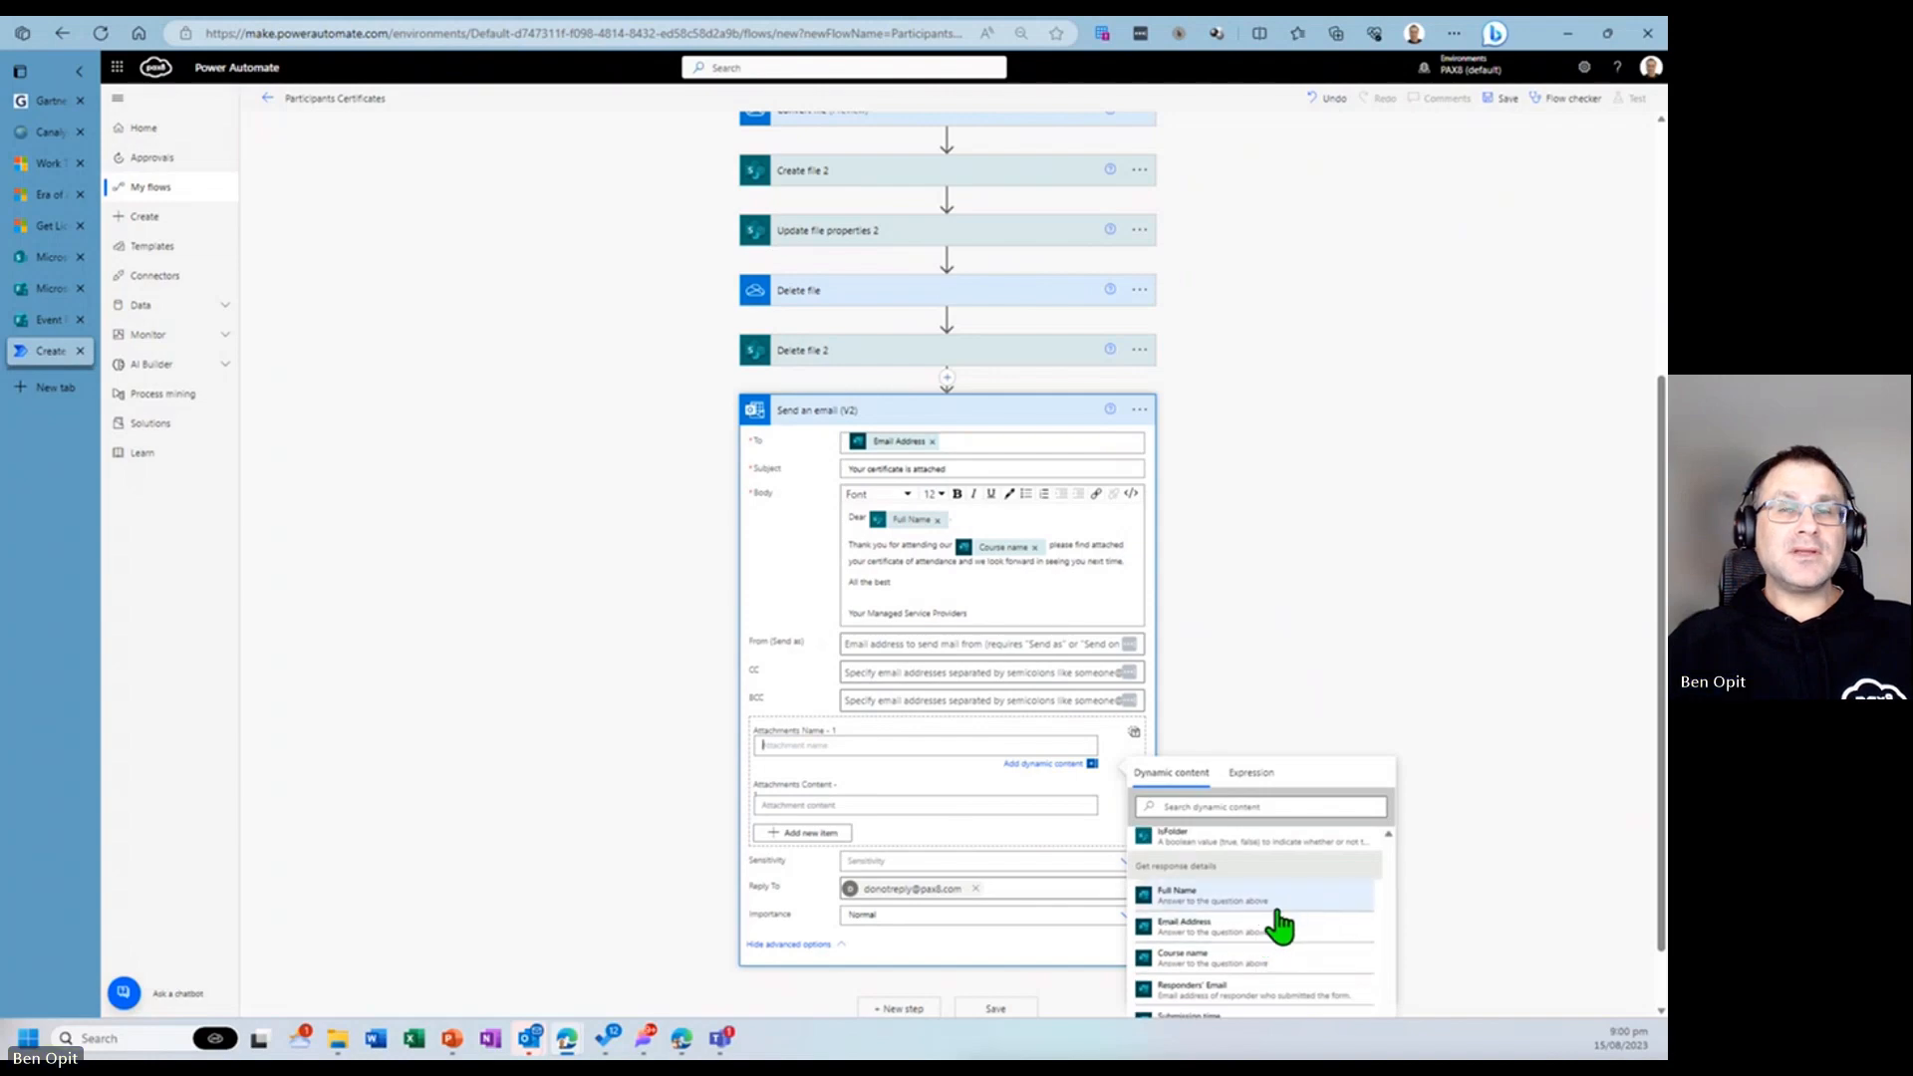
left_click(1251, 806)
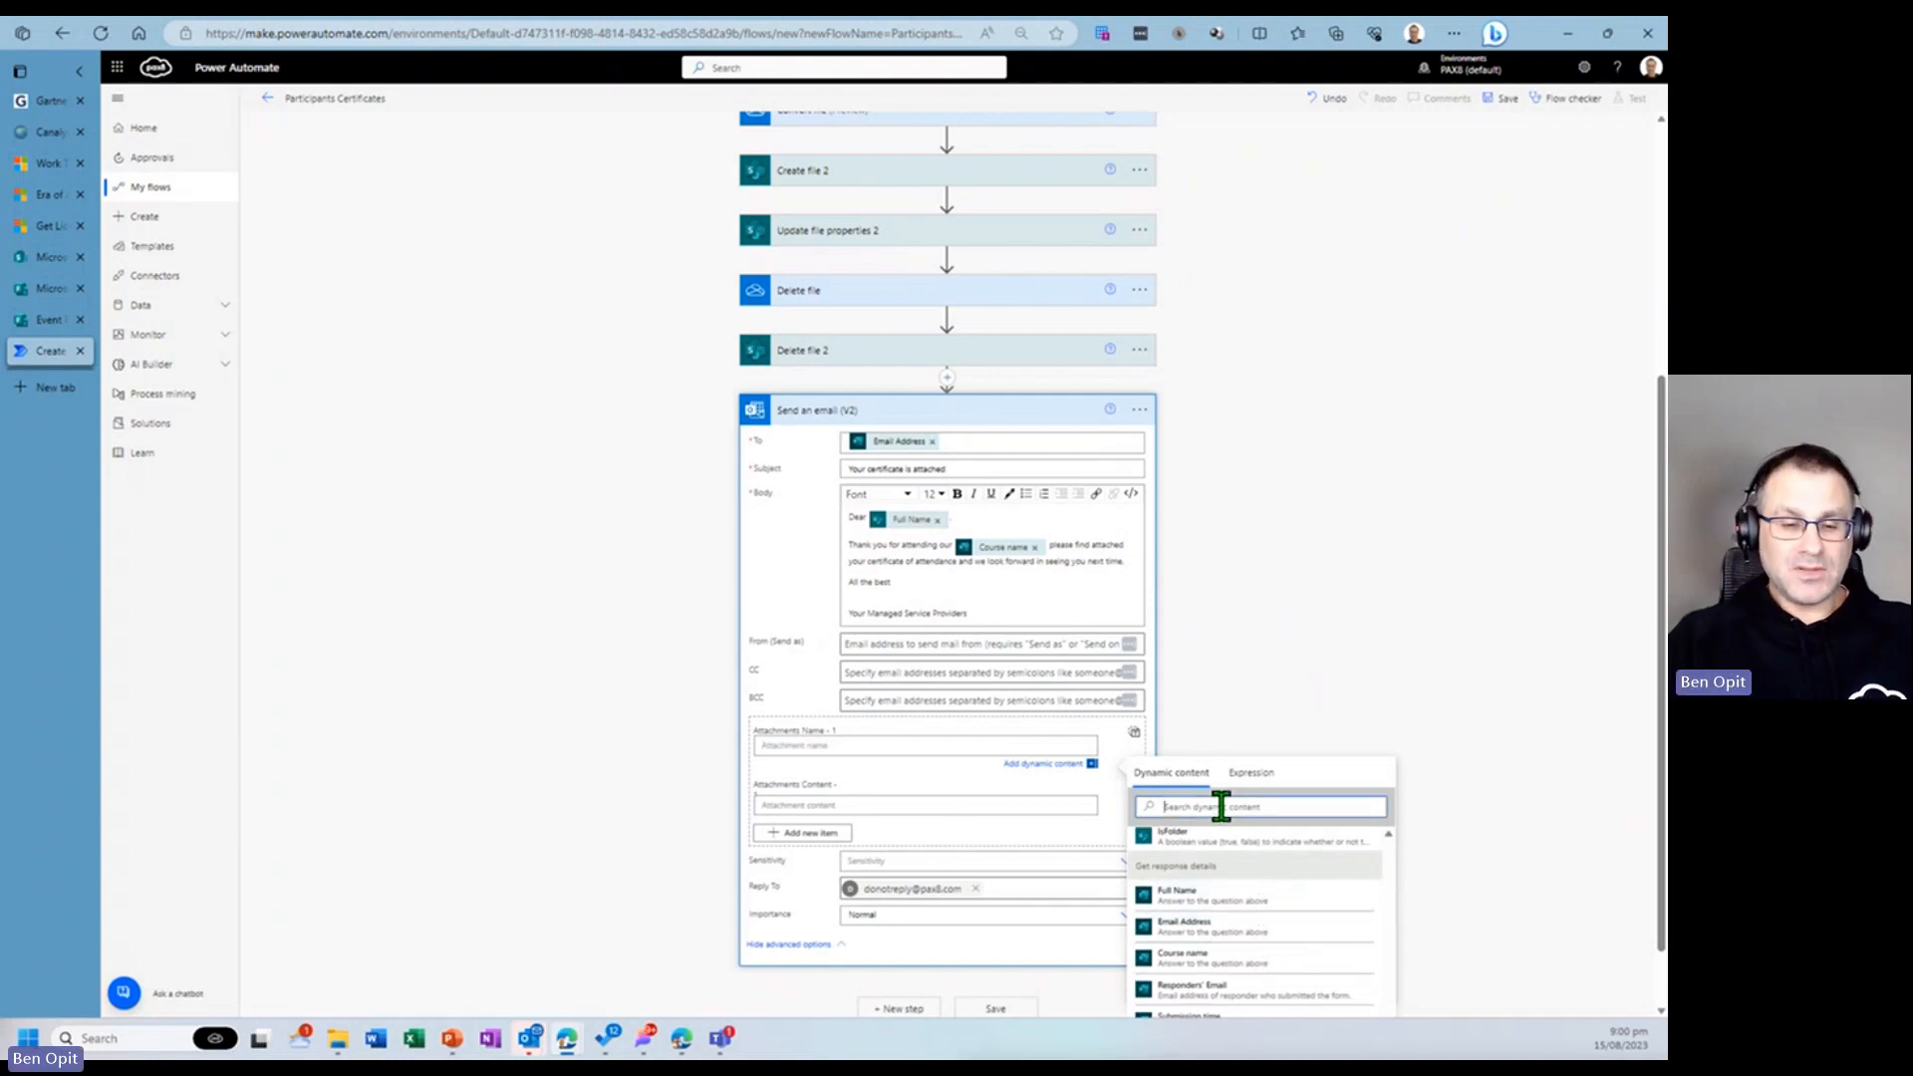
type("file")
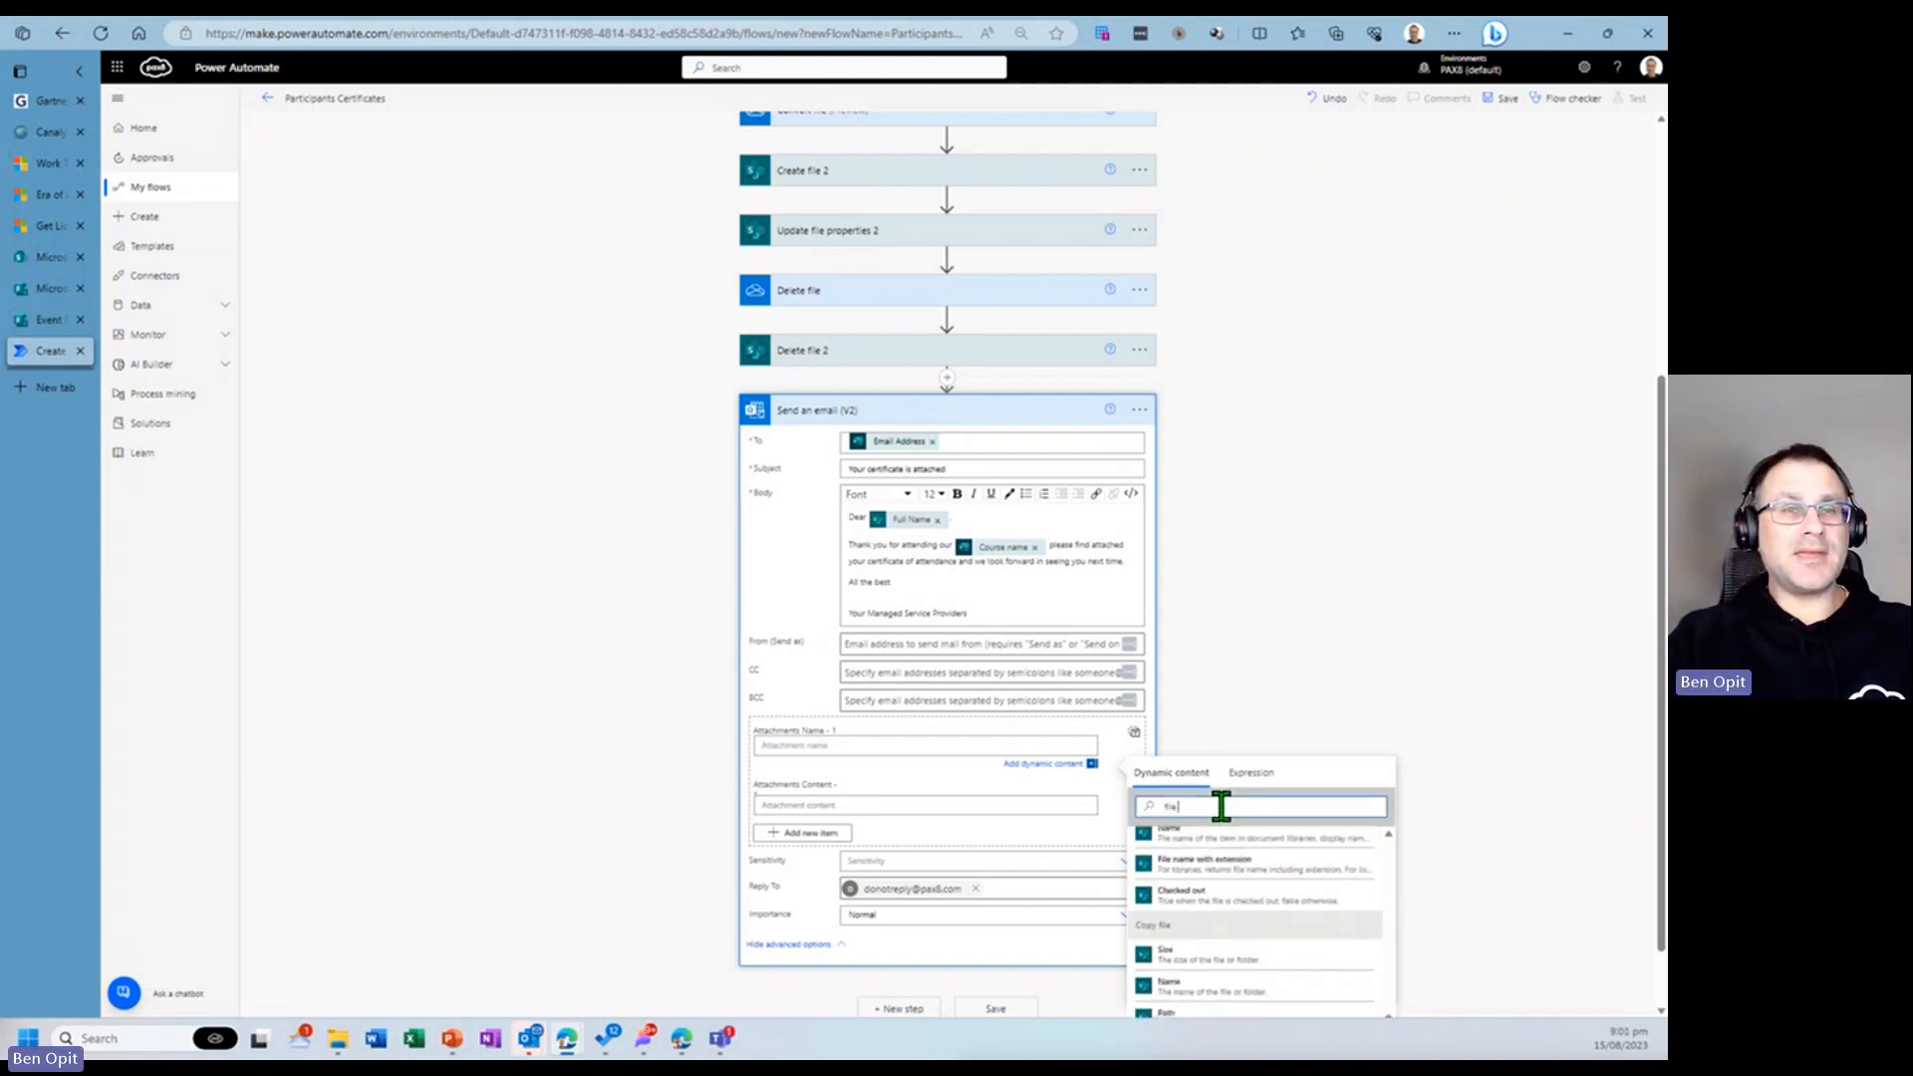
type(" name")
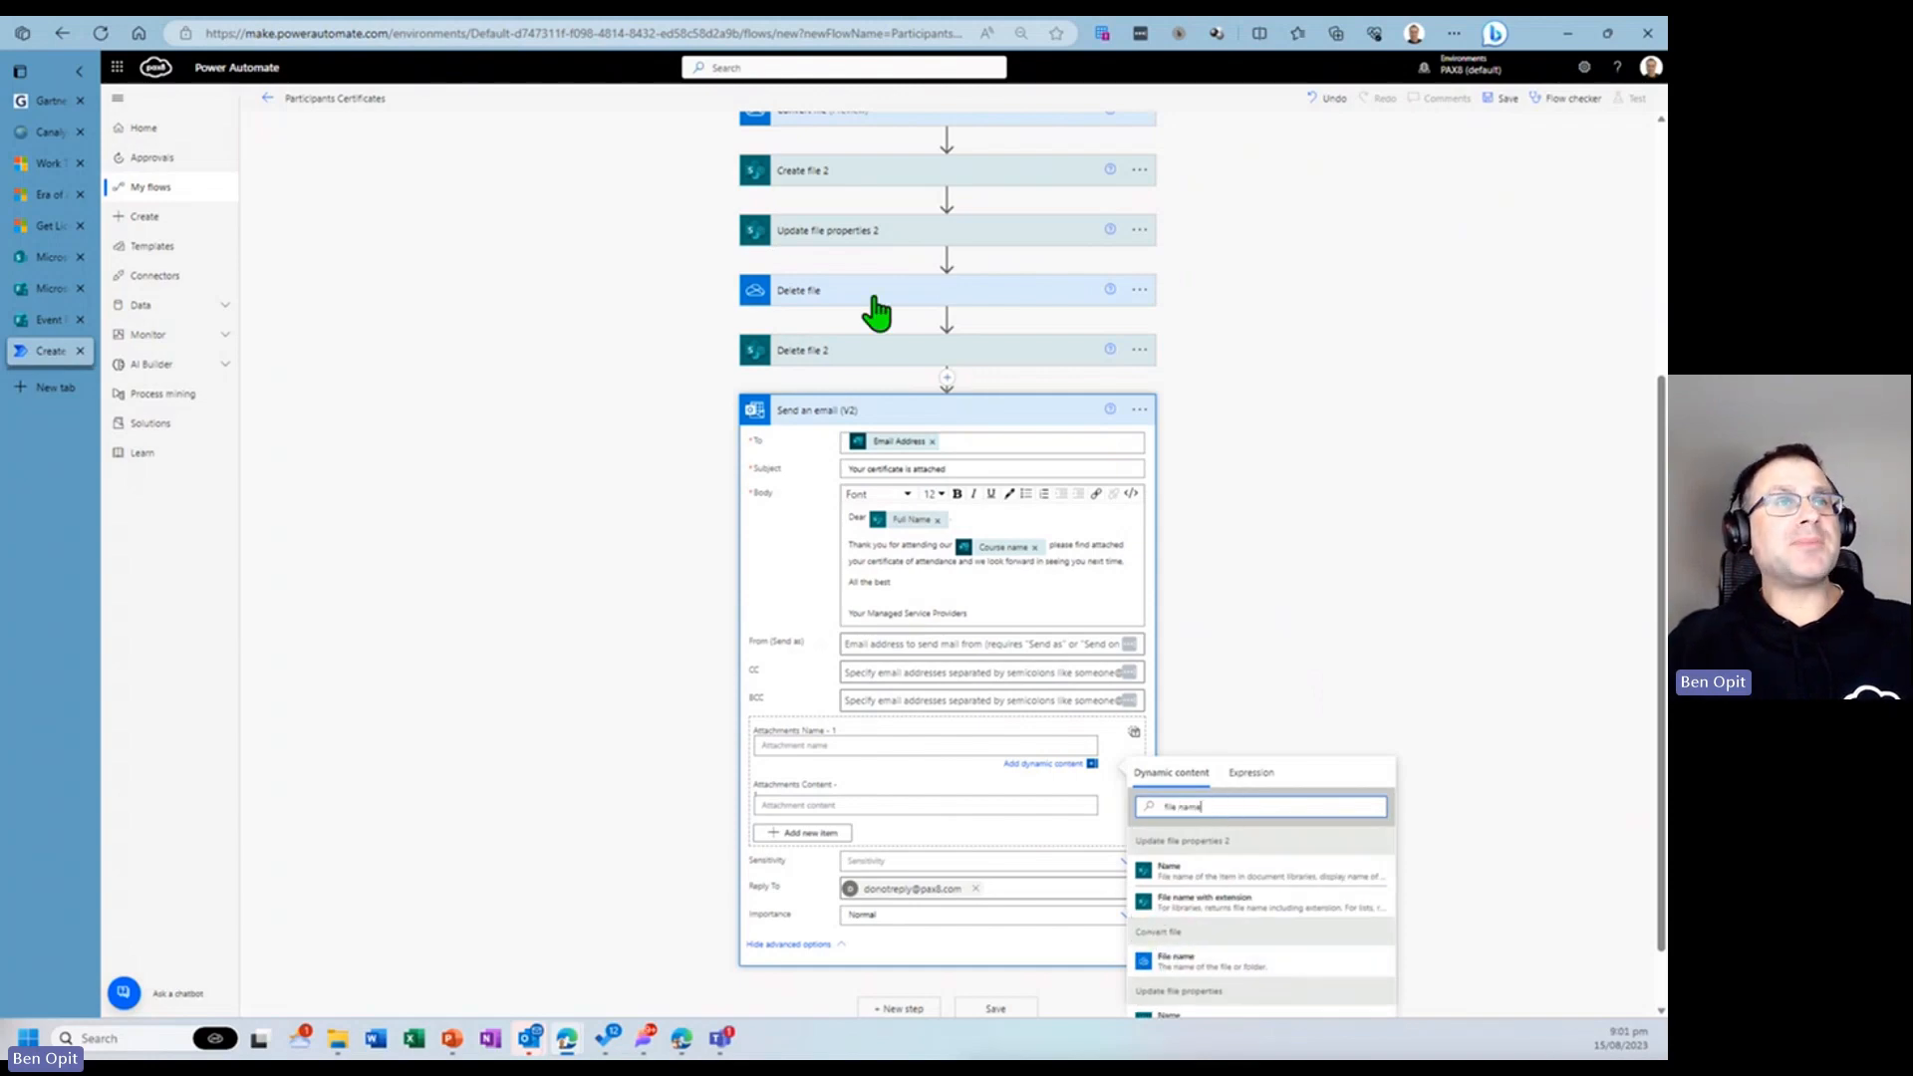
scroll(861, 224, "up", 2)
scroll(946, 318, "down", 2)
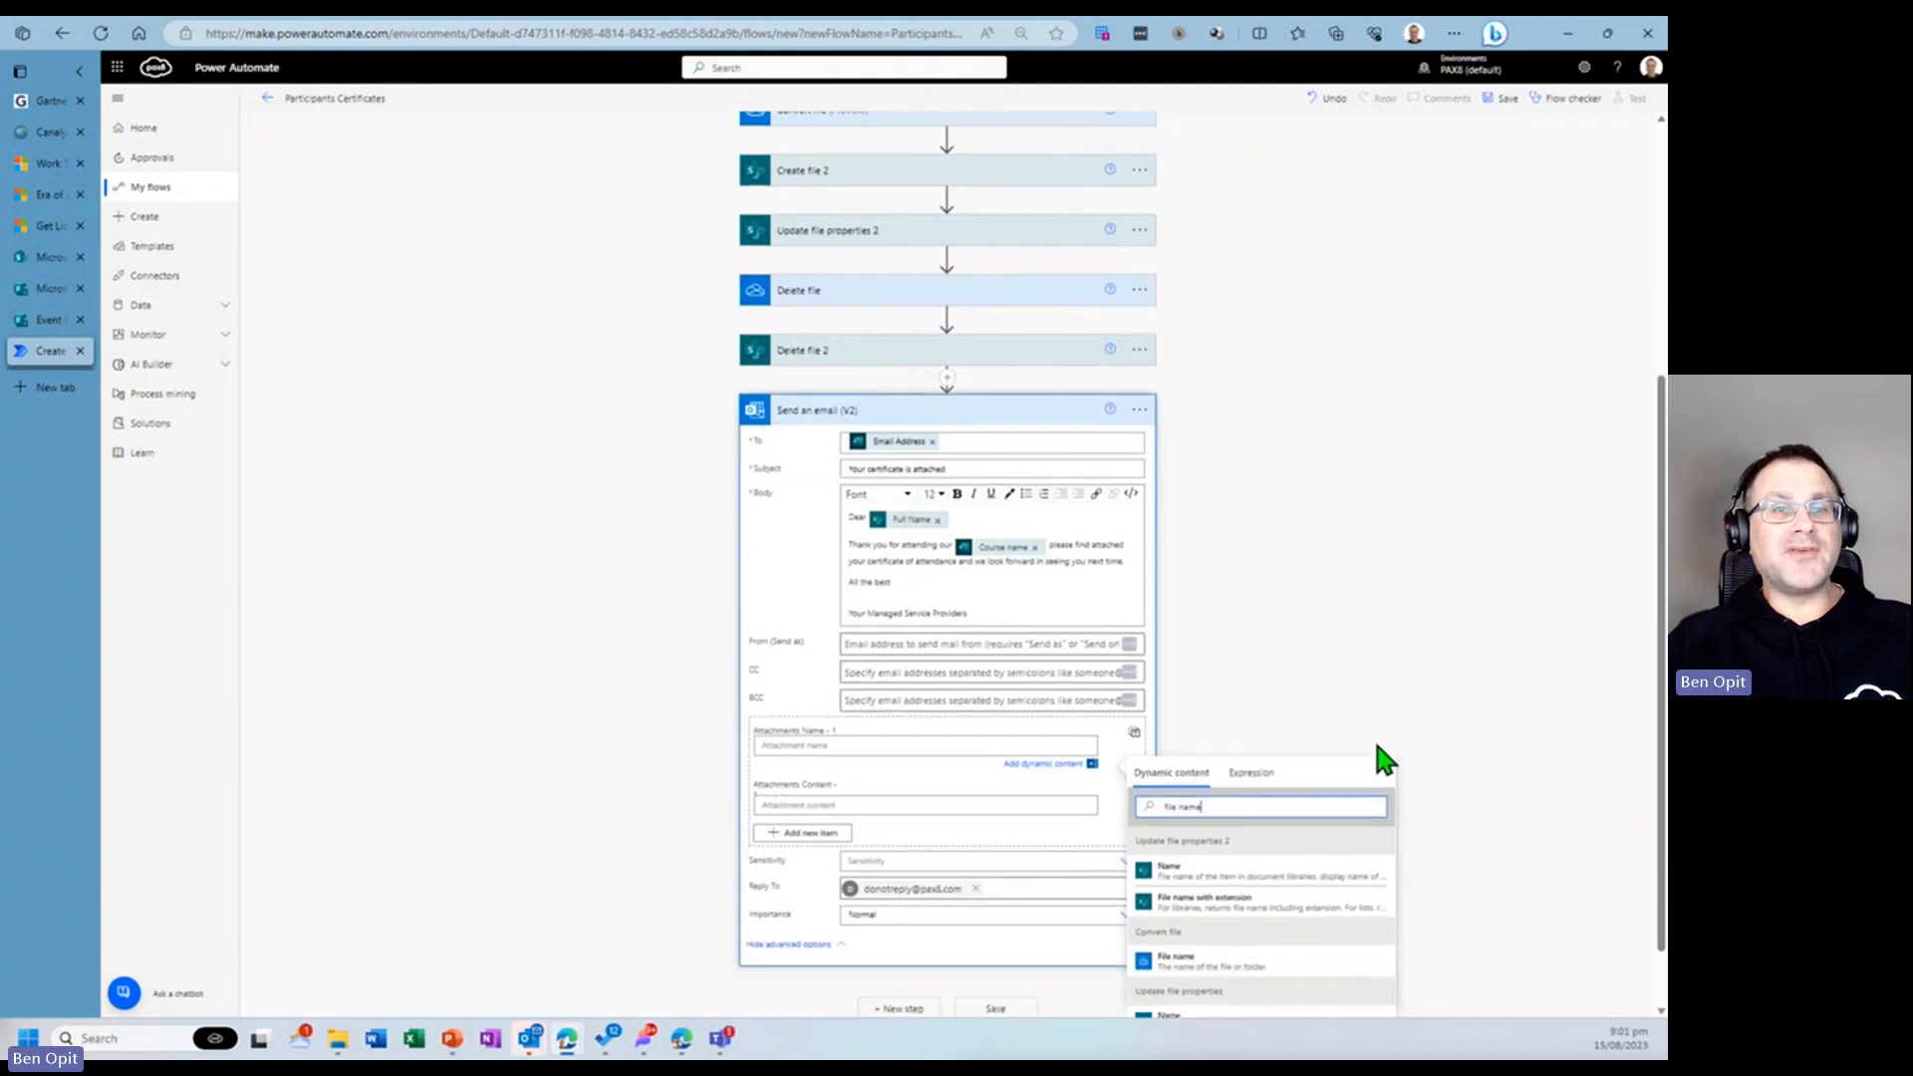
left_click(1210, 966)
- Set the attachment content to the File content dynamic value from Convert file, then save the flow
left_click(912, 805)
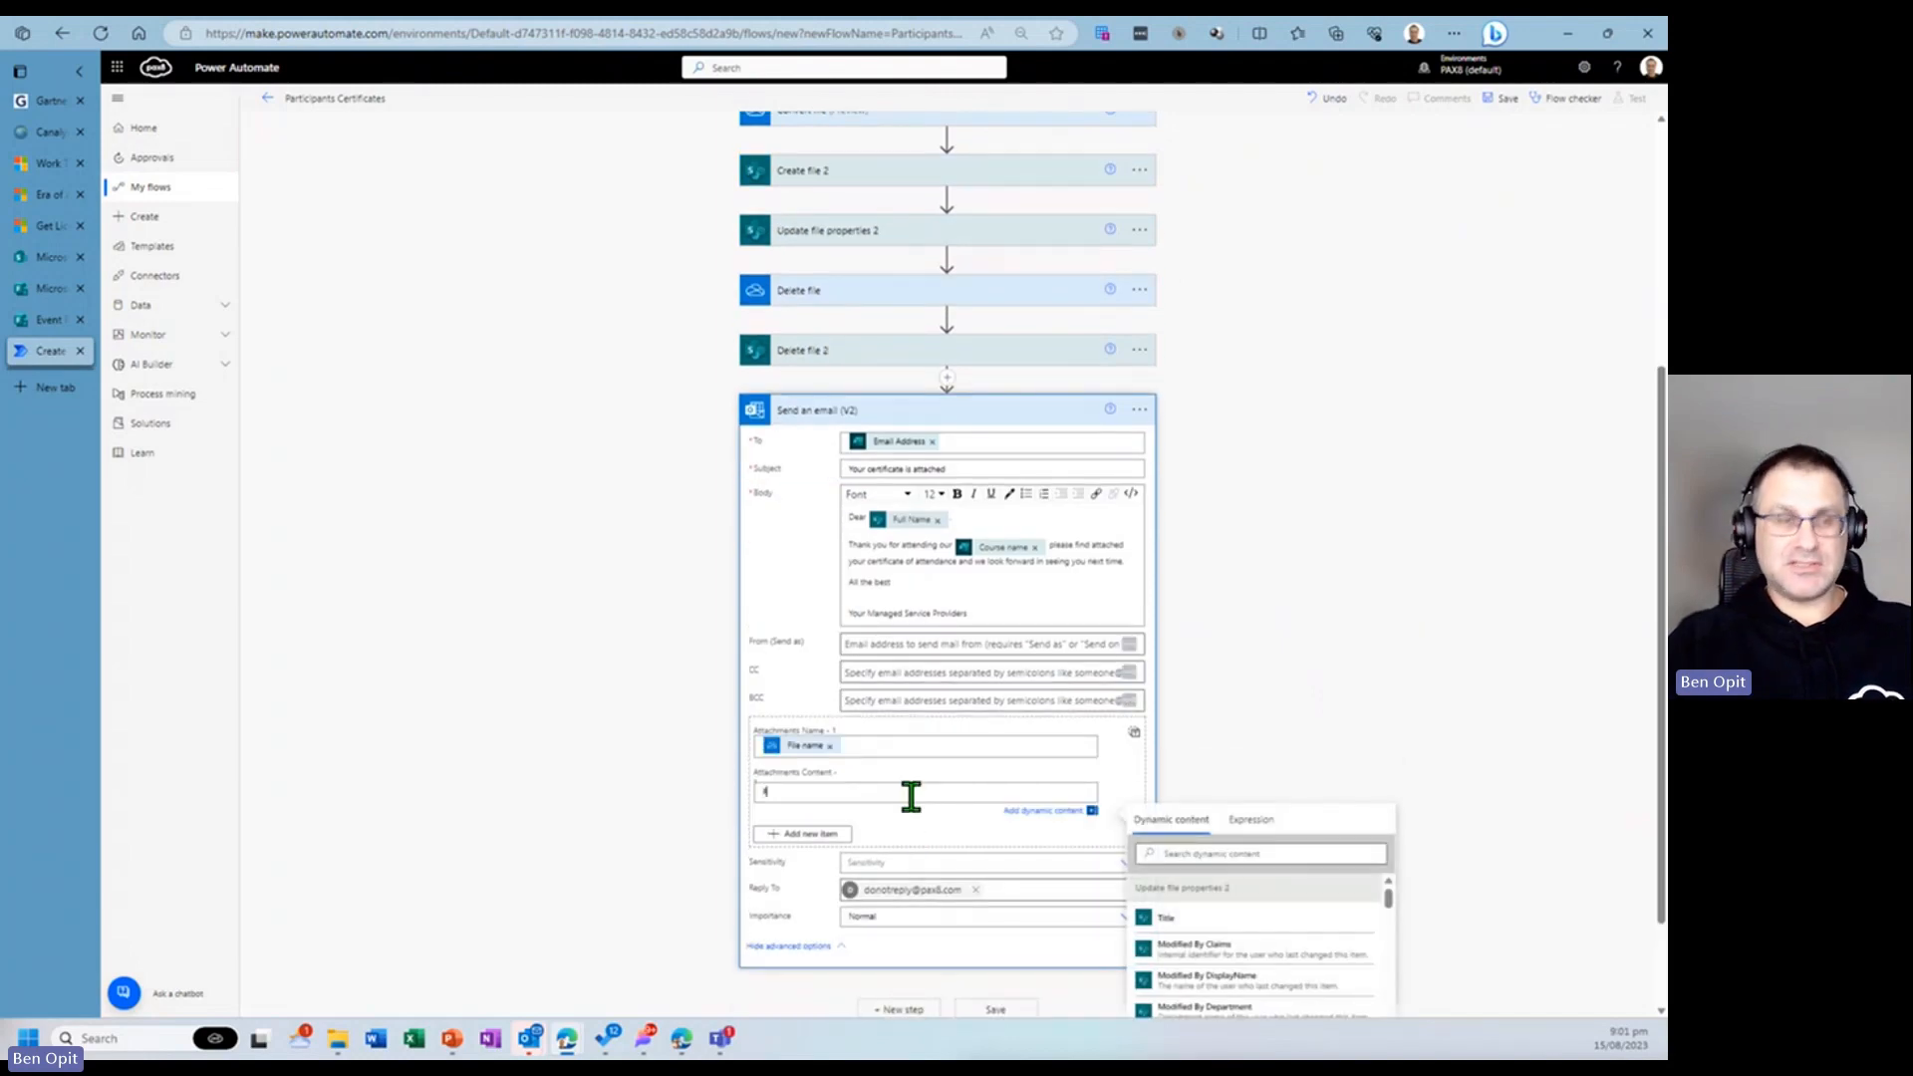
left_click(1167, 855)
type("File")
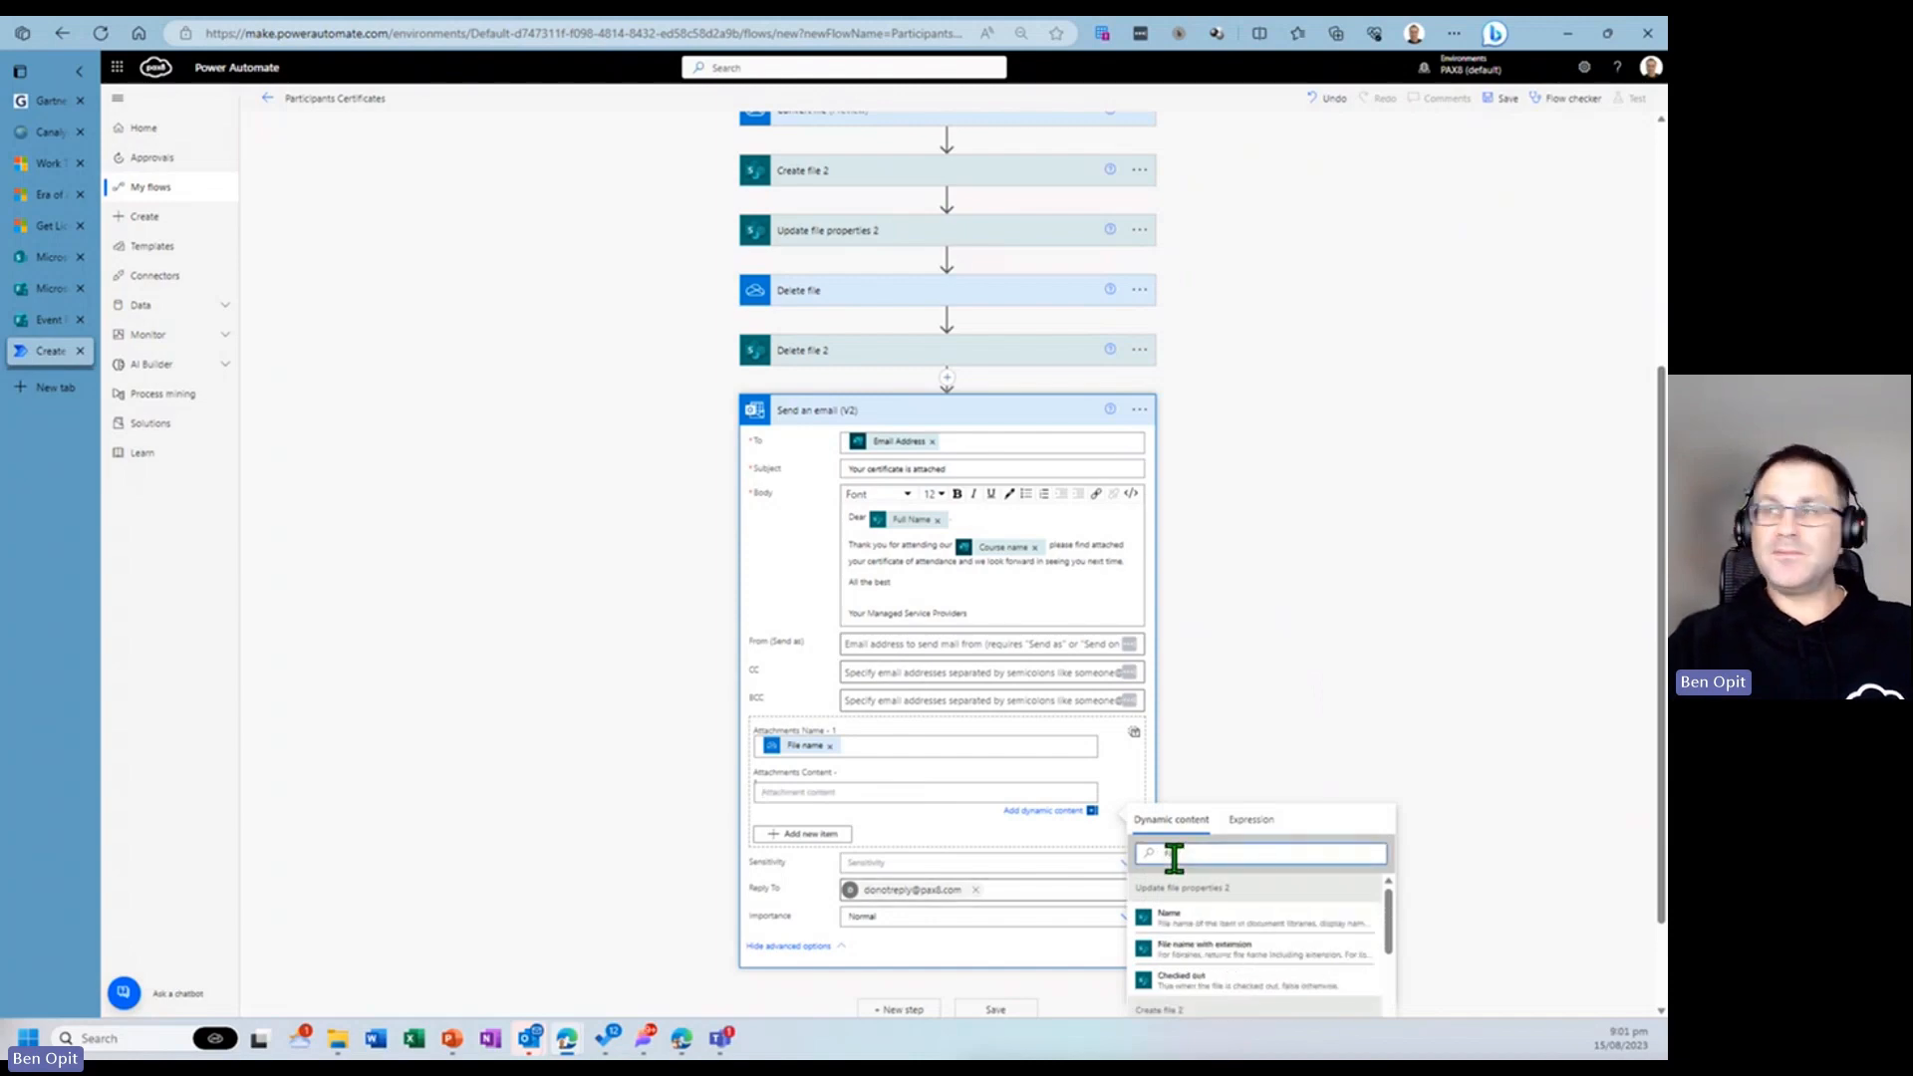
type(" Content")
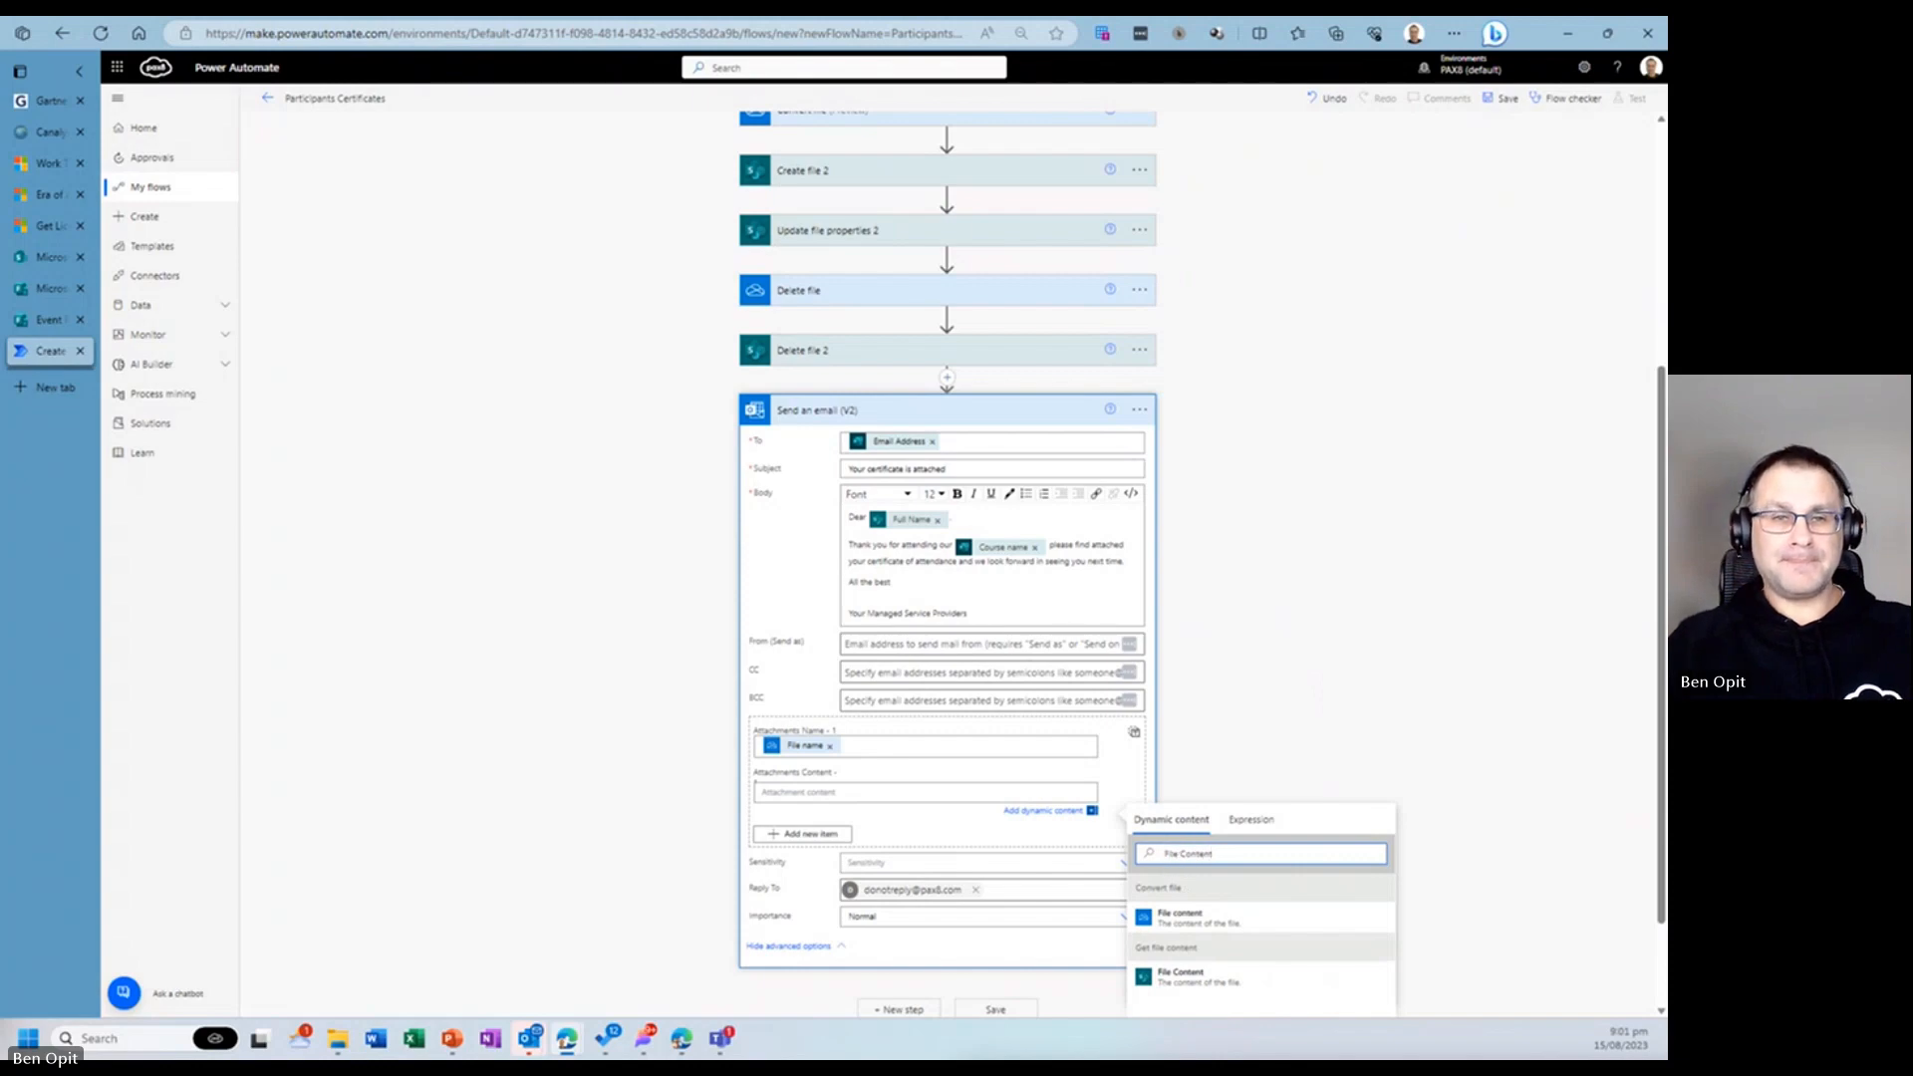
left_click(1209, 918)
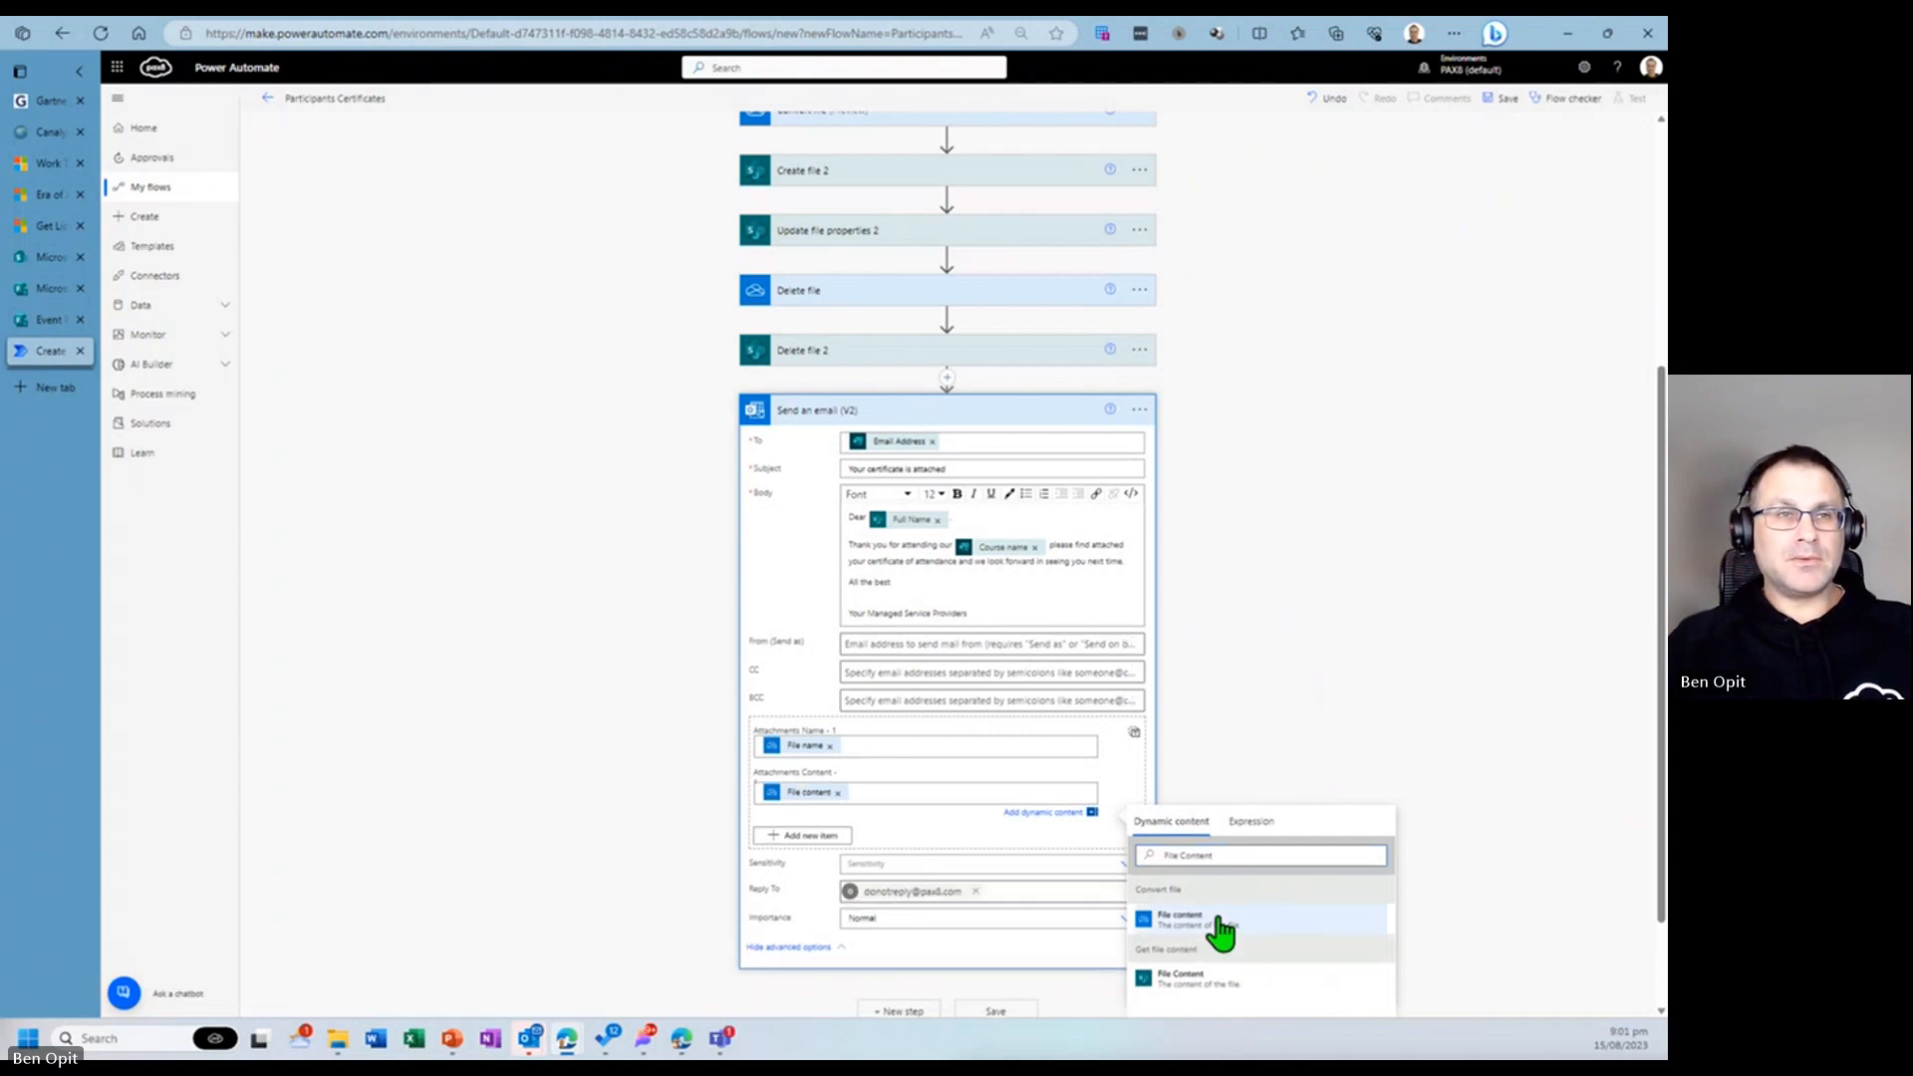
left_click(1341, 615)
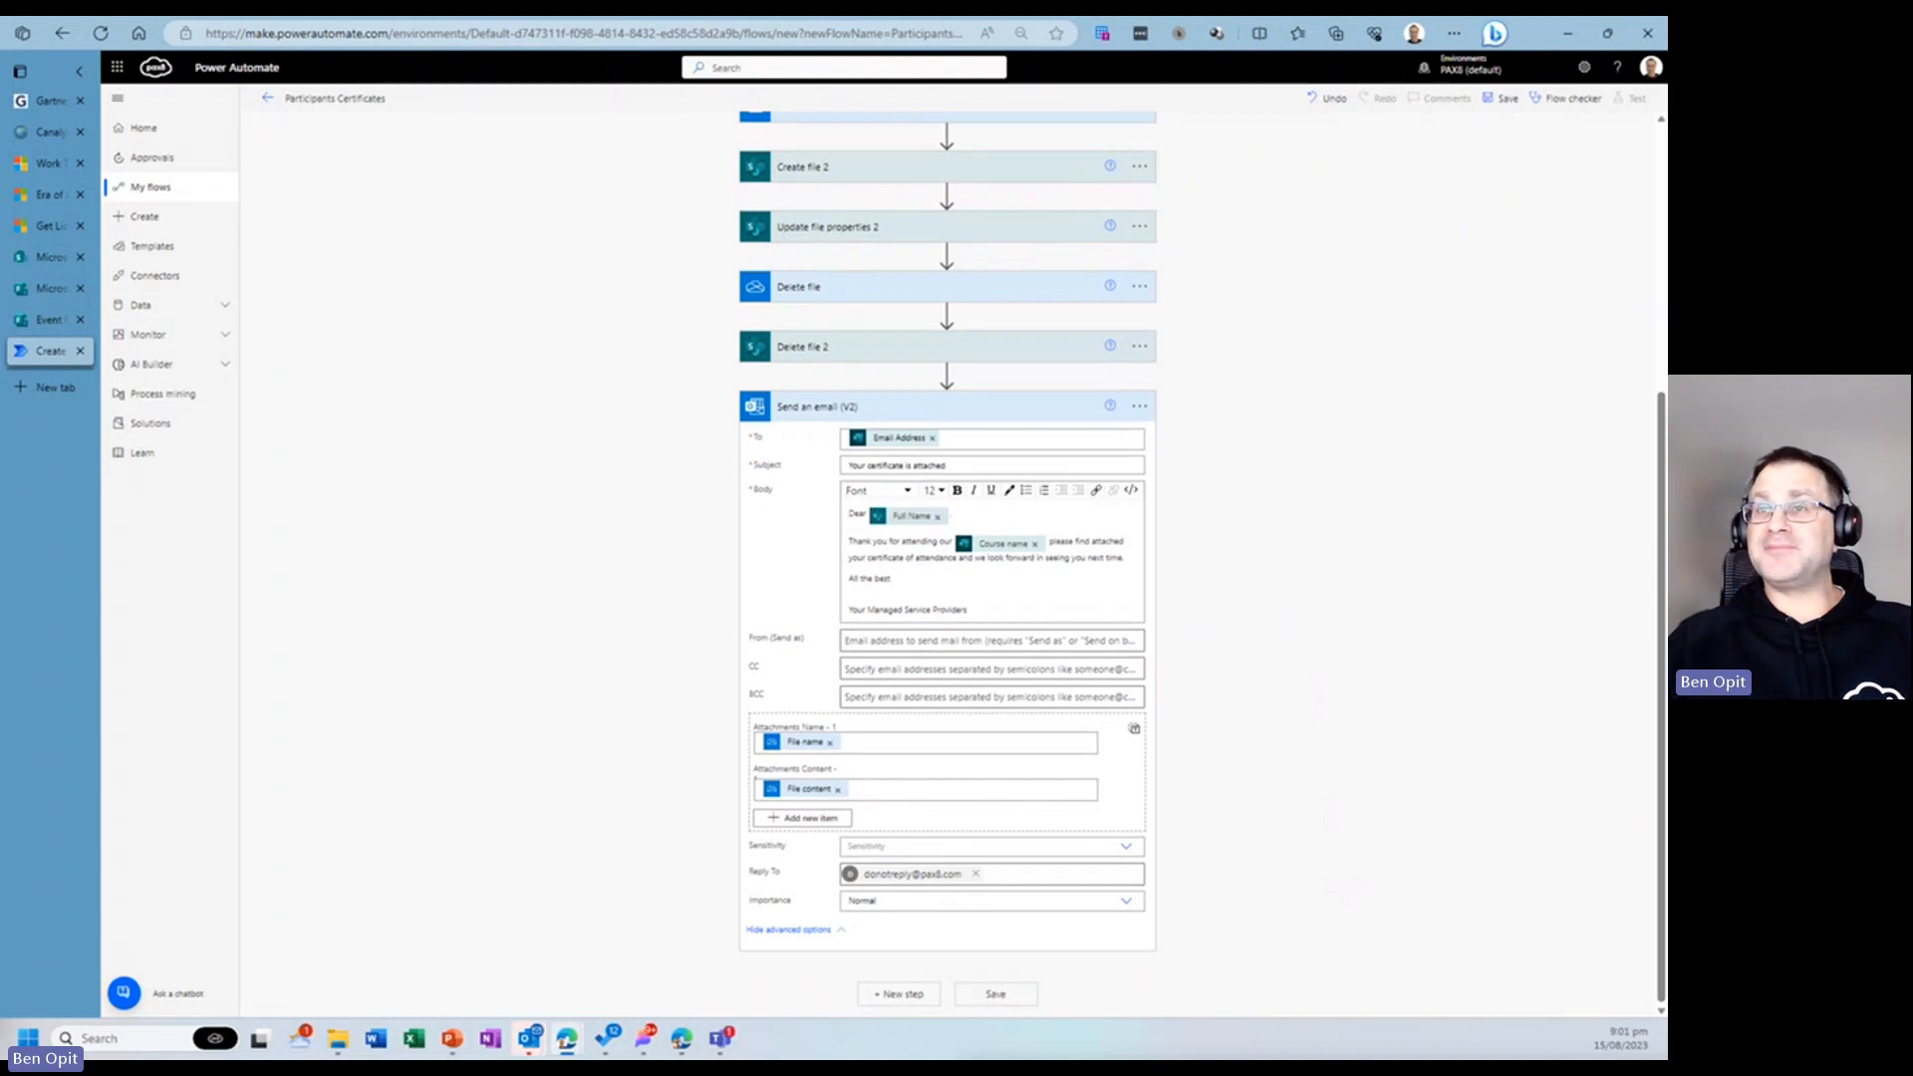
left_click(1016, 989)
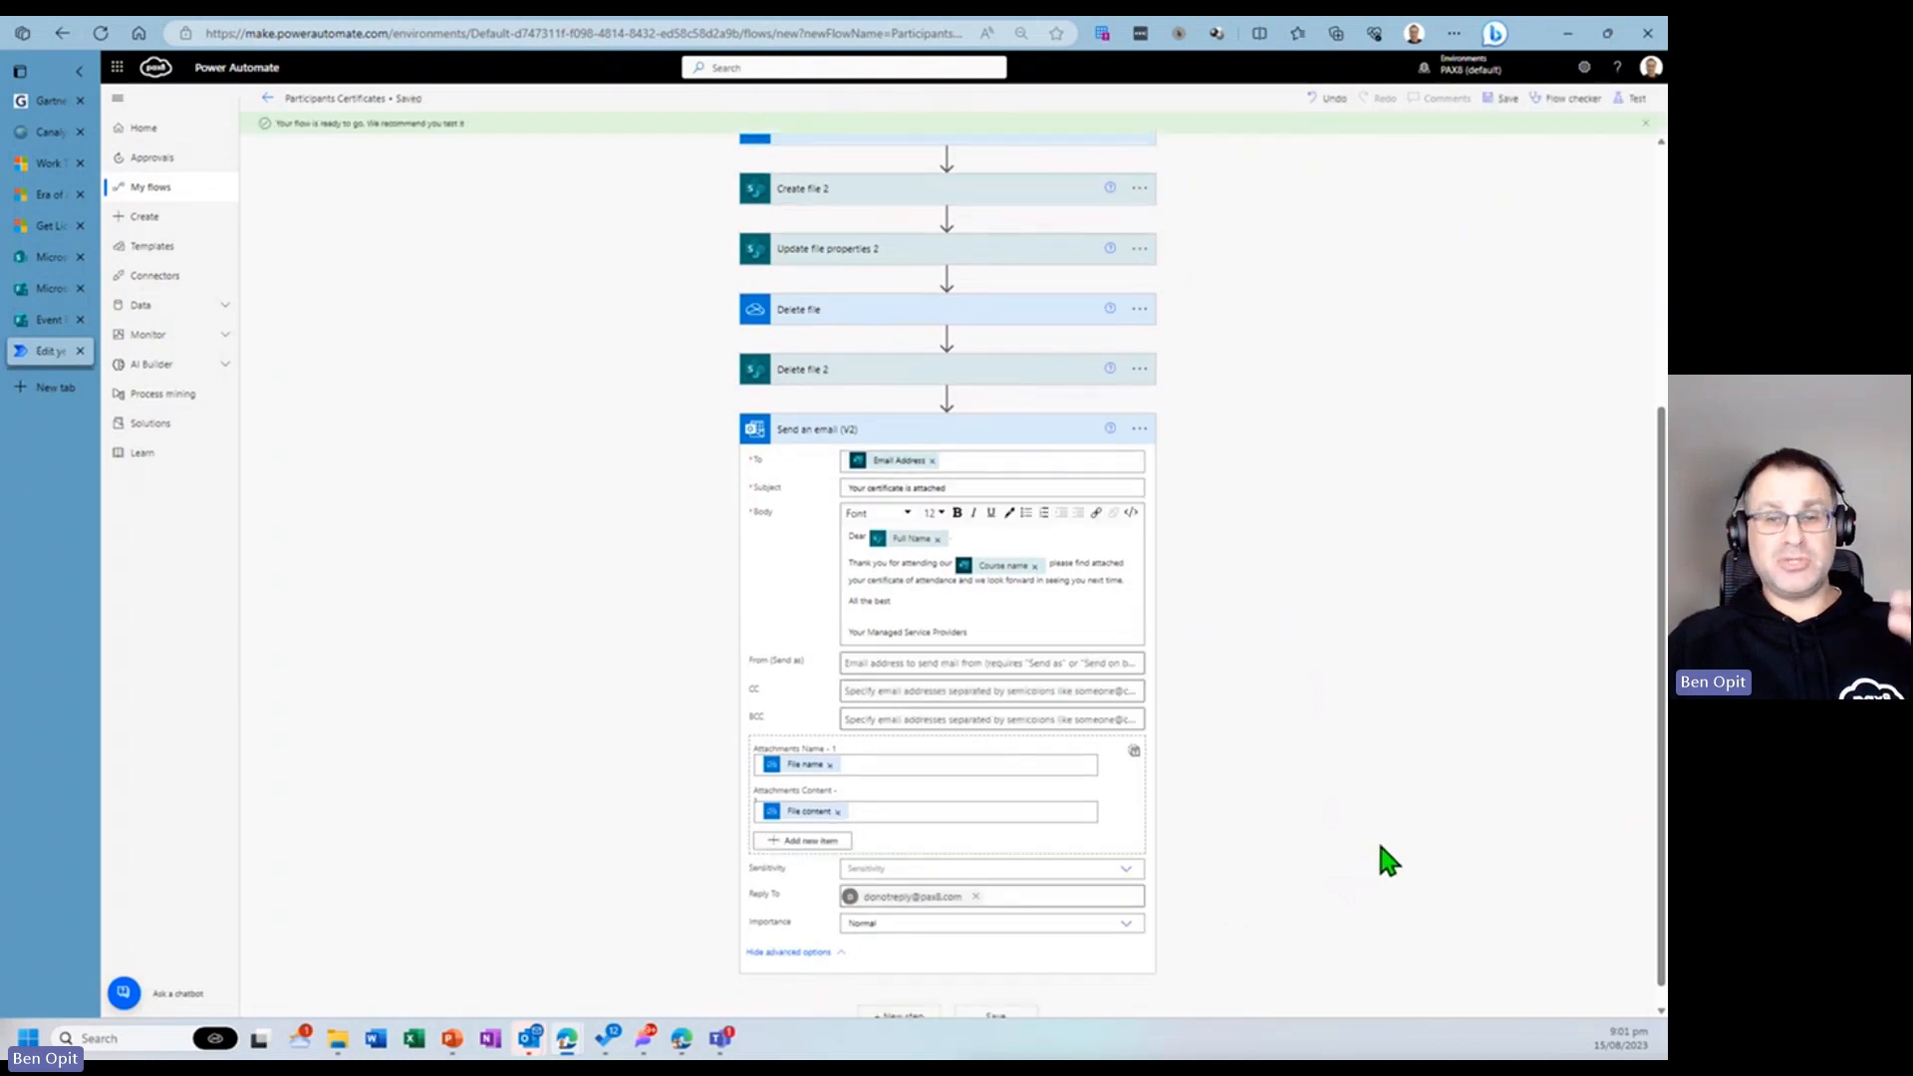
- Open the Event Registration Form, dismiss the edit-response tip, and preview the form
left_click(50, 321)
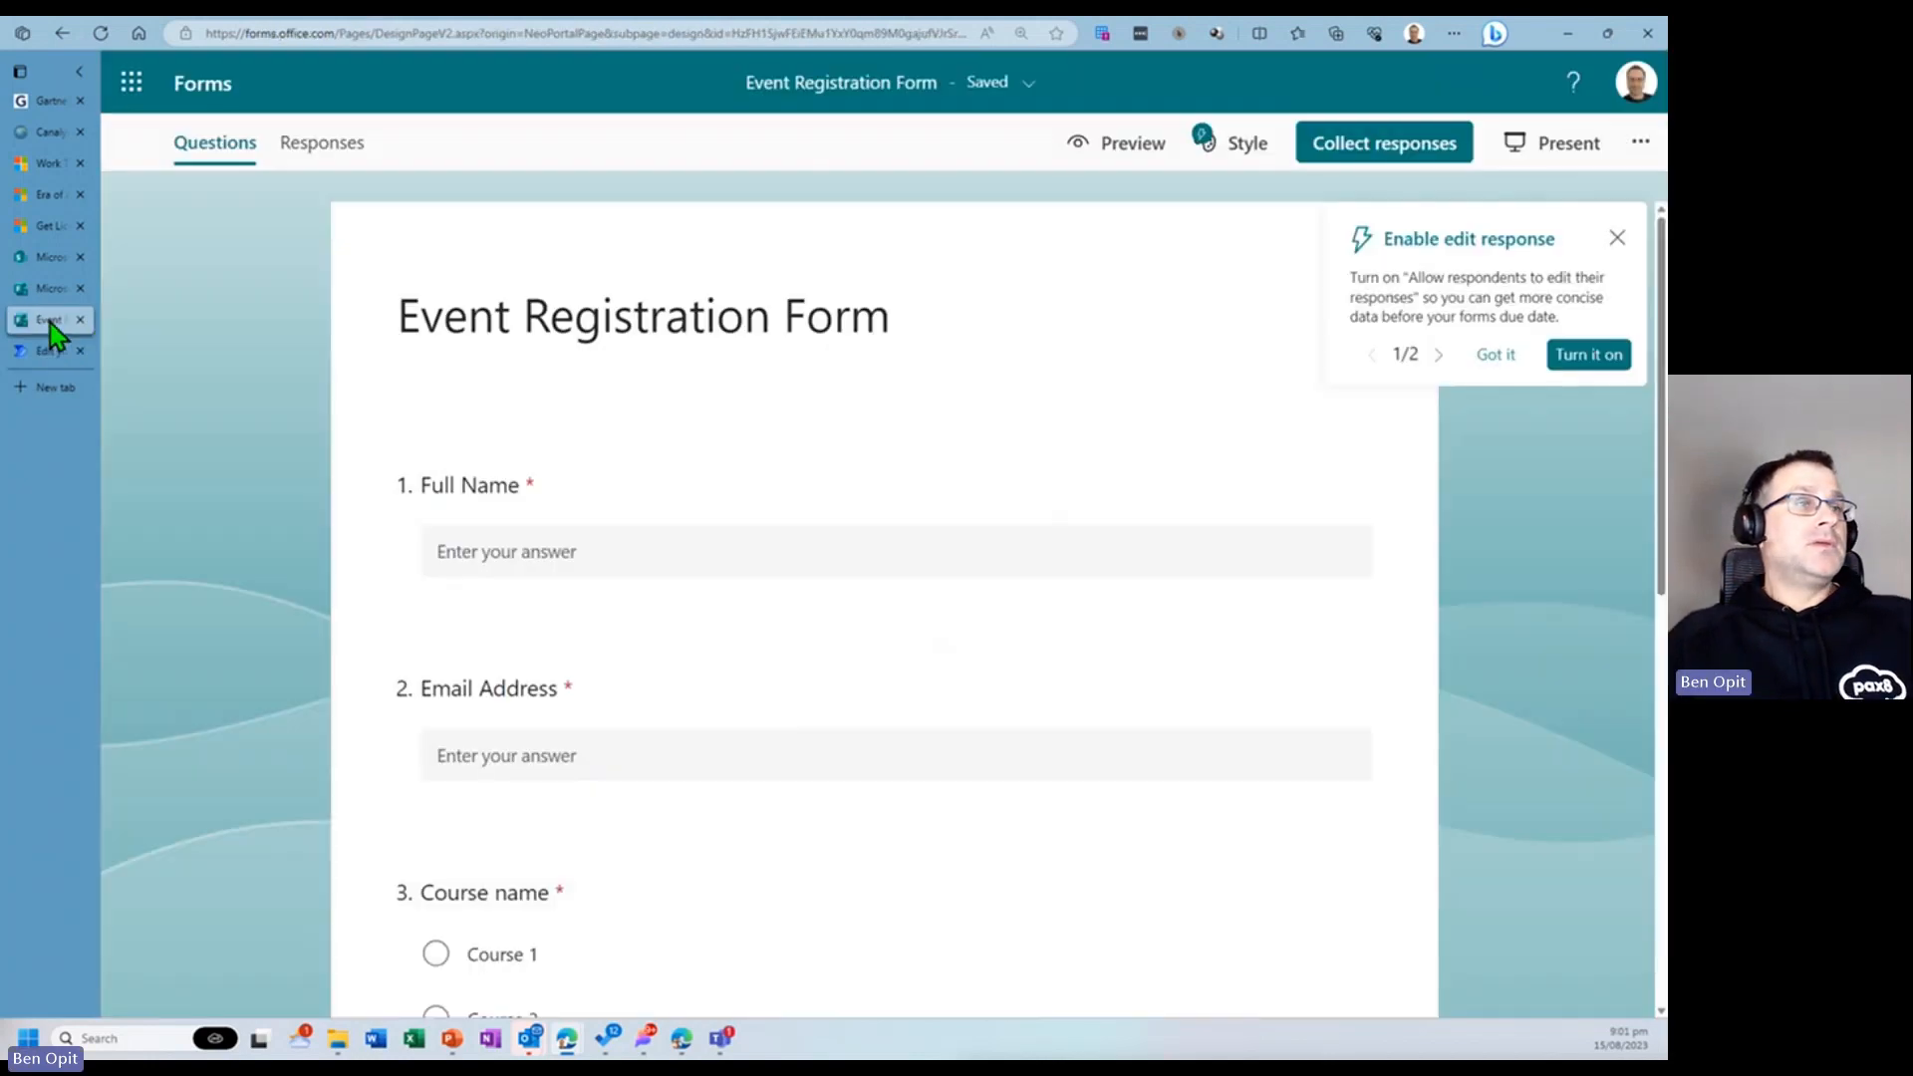
left_click(568, 556)
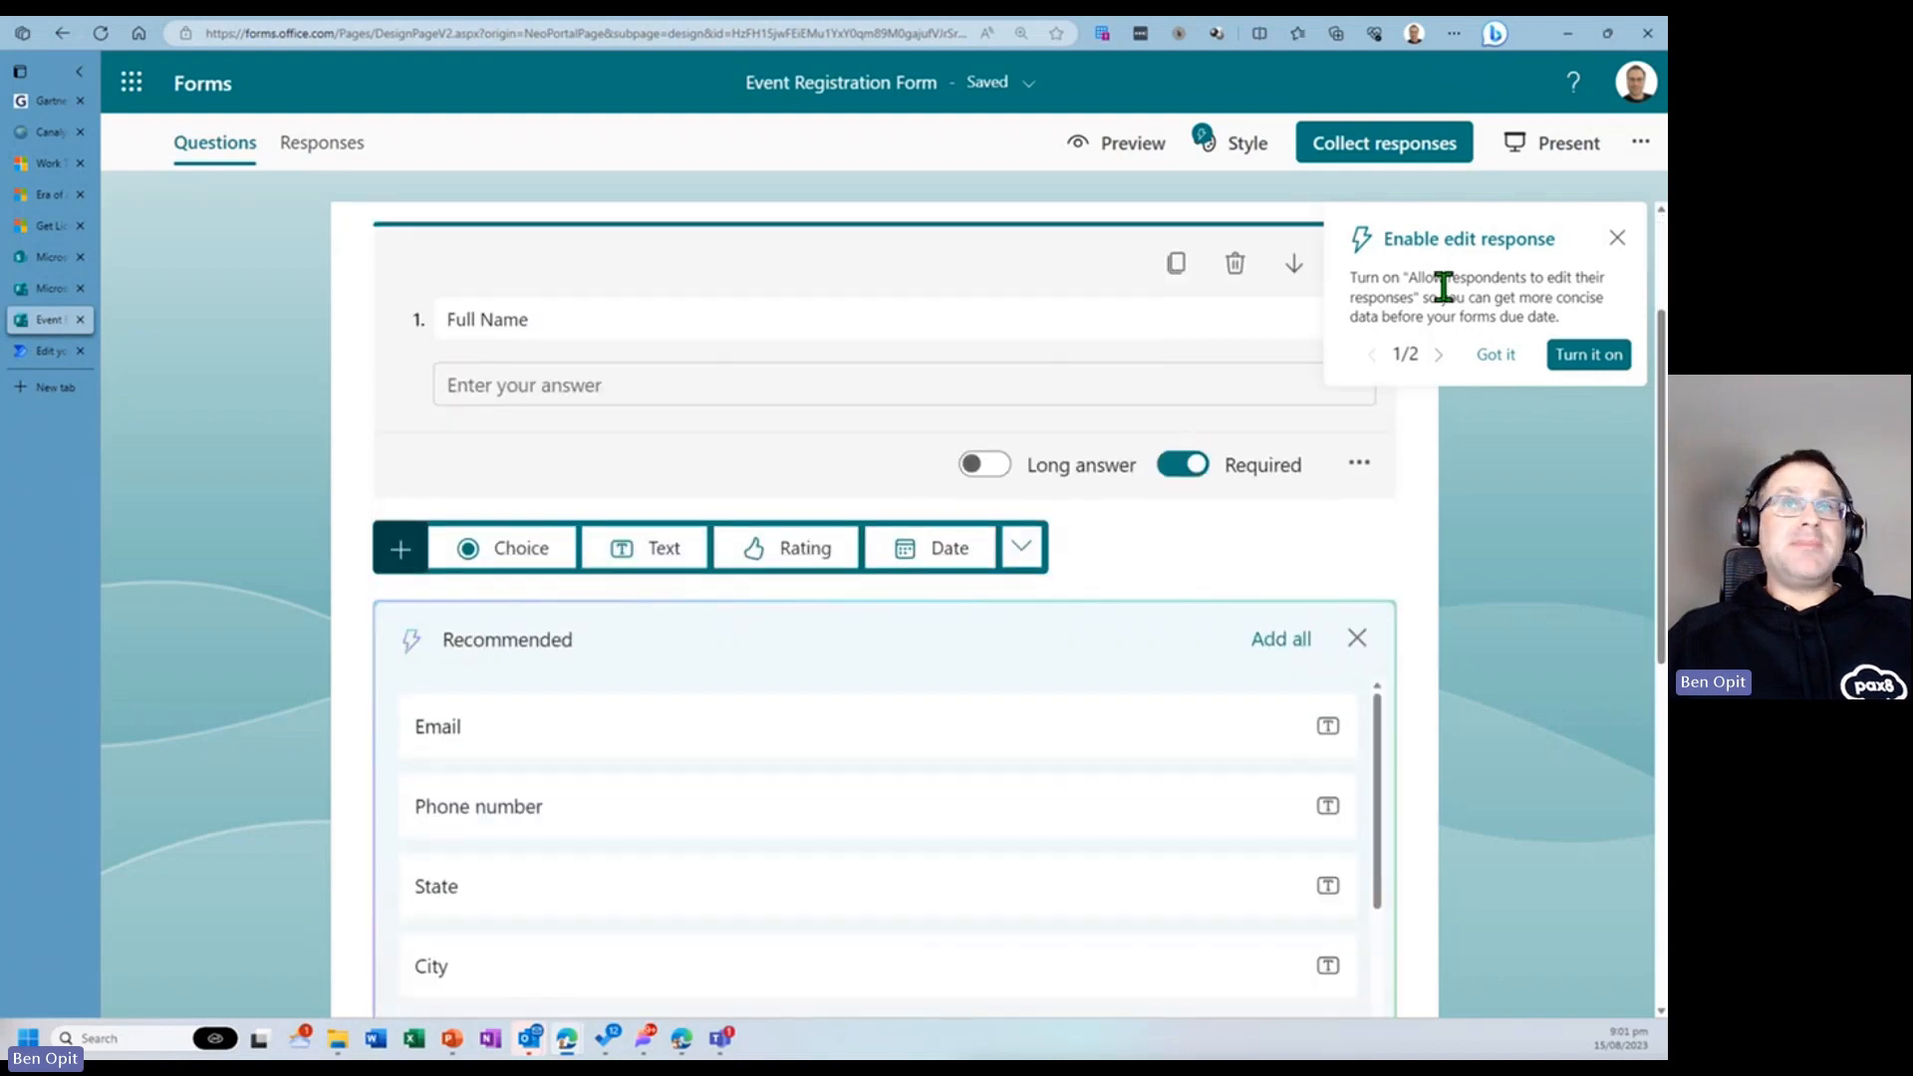
left_click(1615, 239)
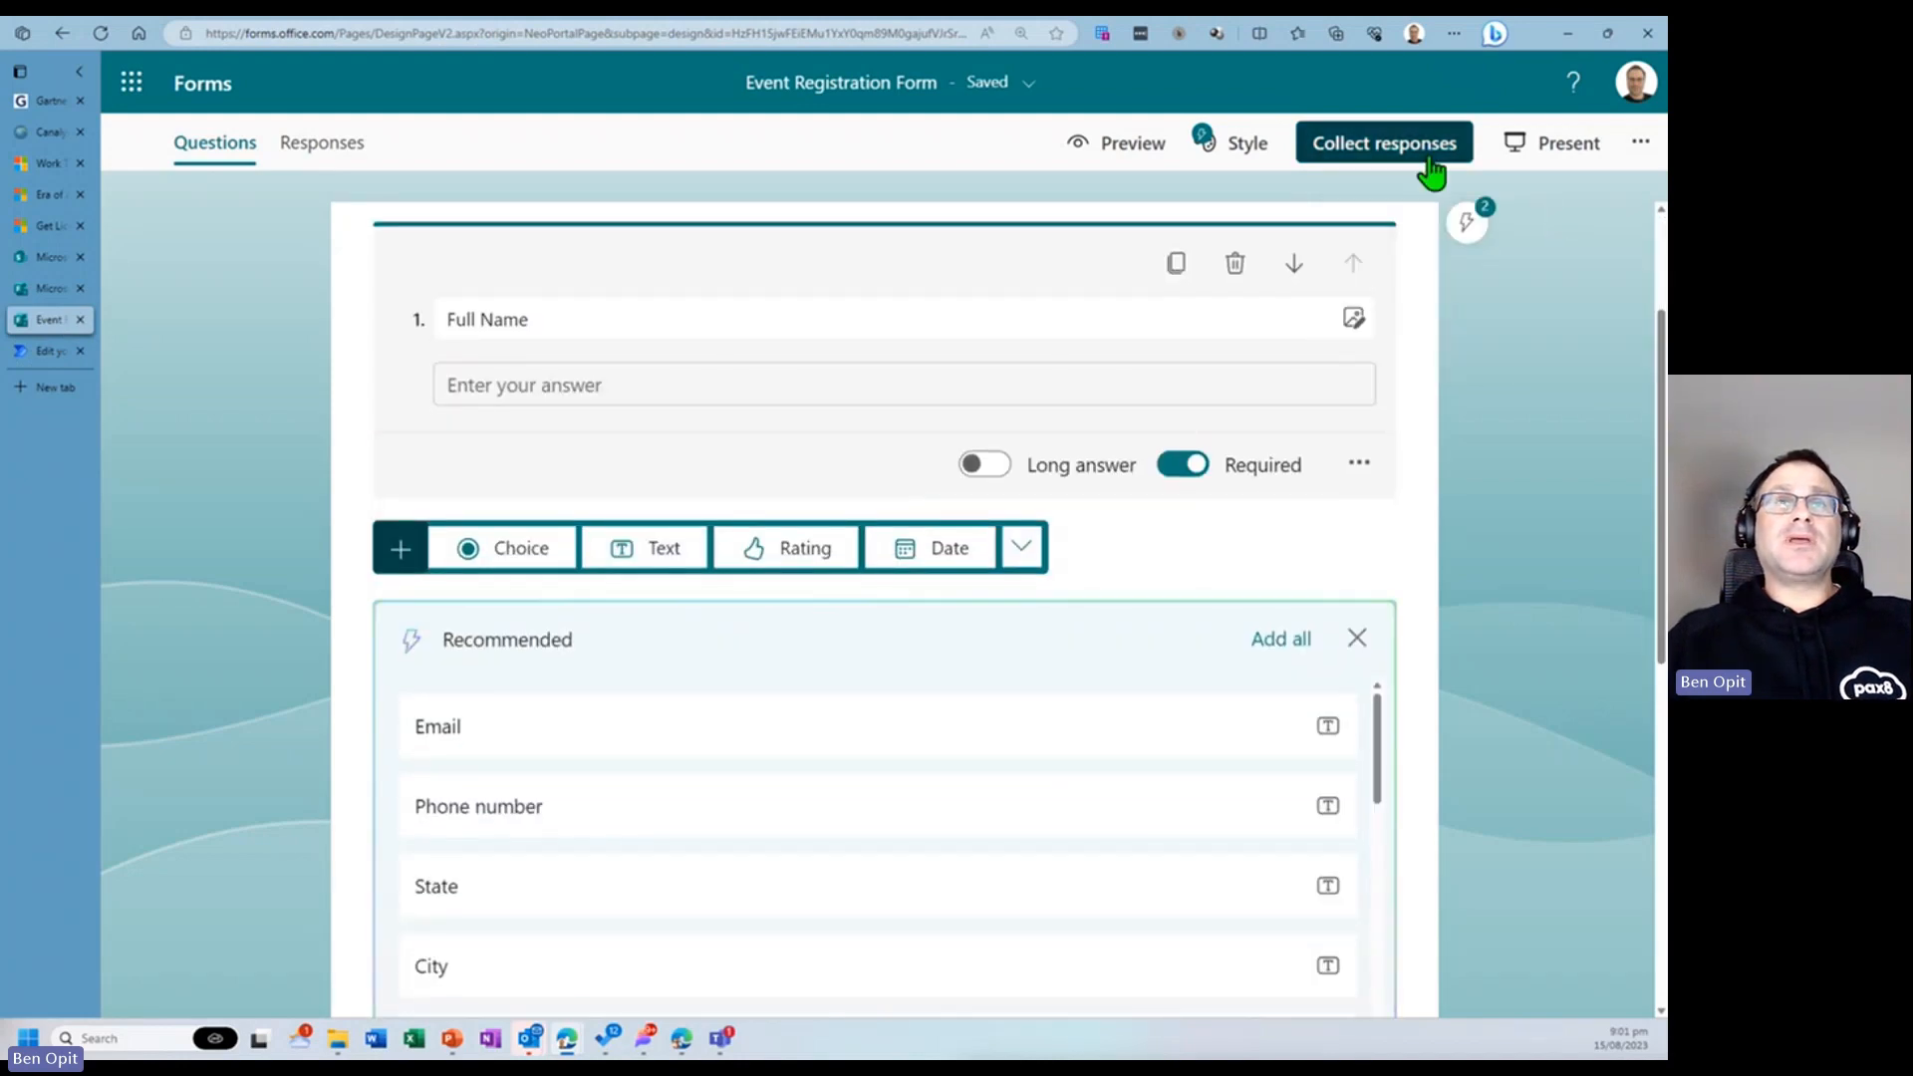
left_click(1135, 144)
- Fill in the participant's full name and email address in the form preview
left_click(587, 603)
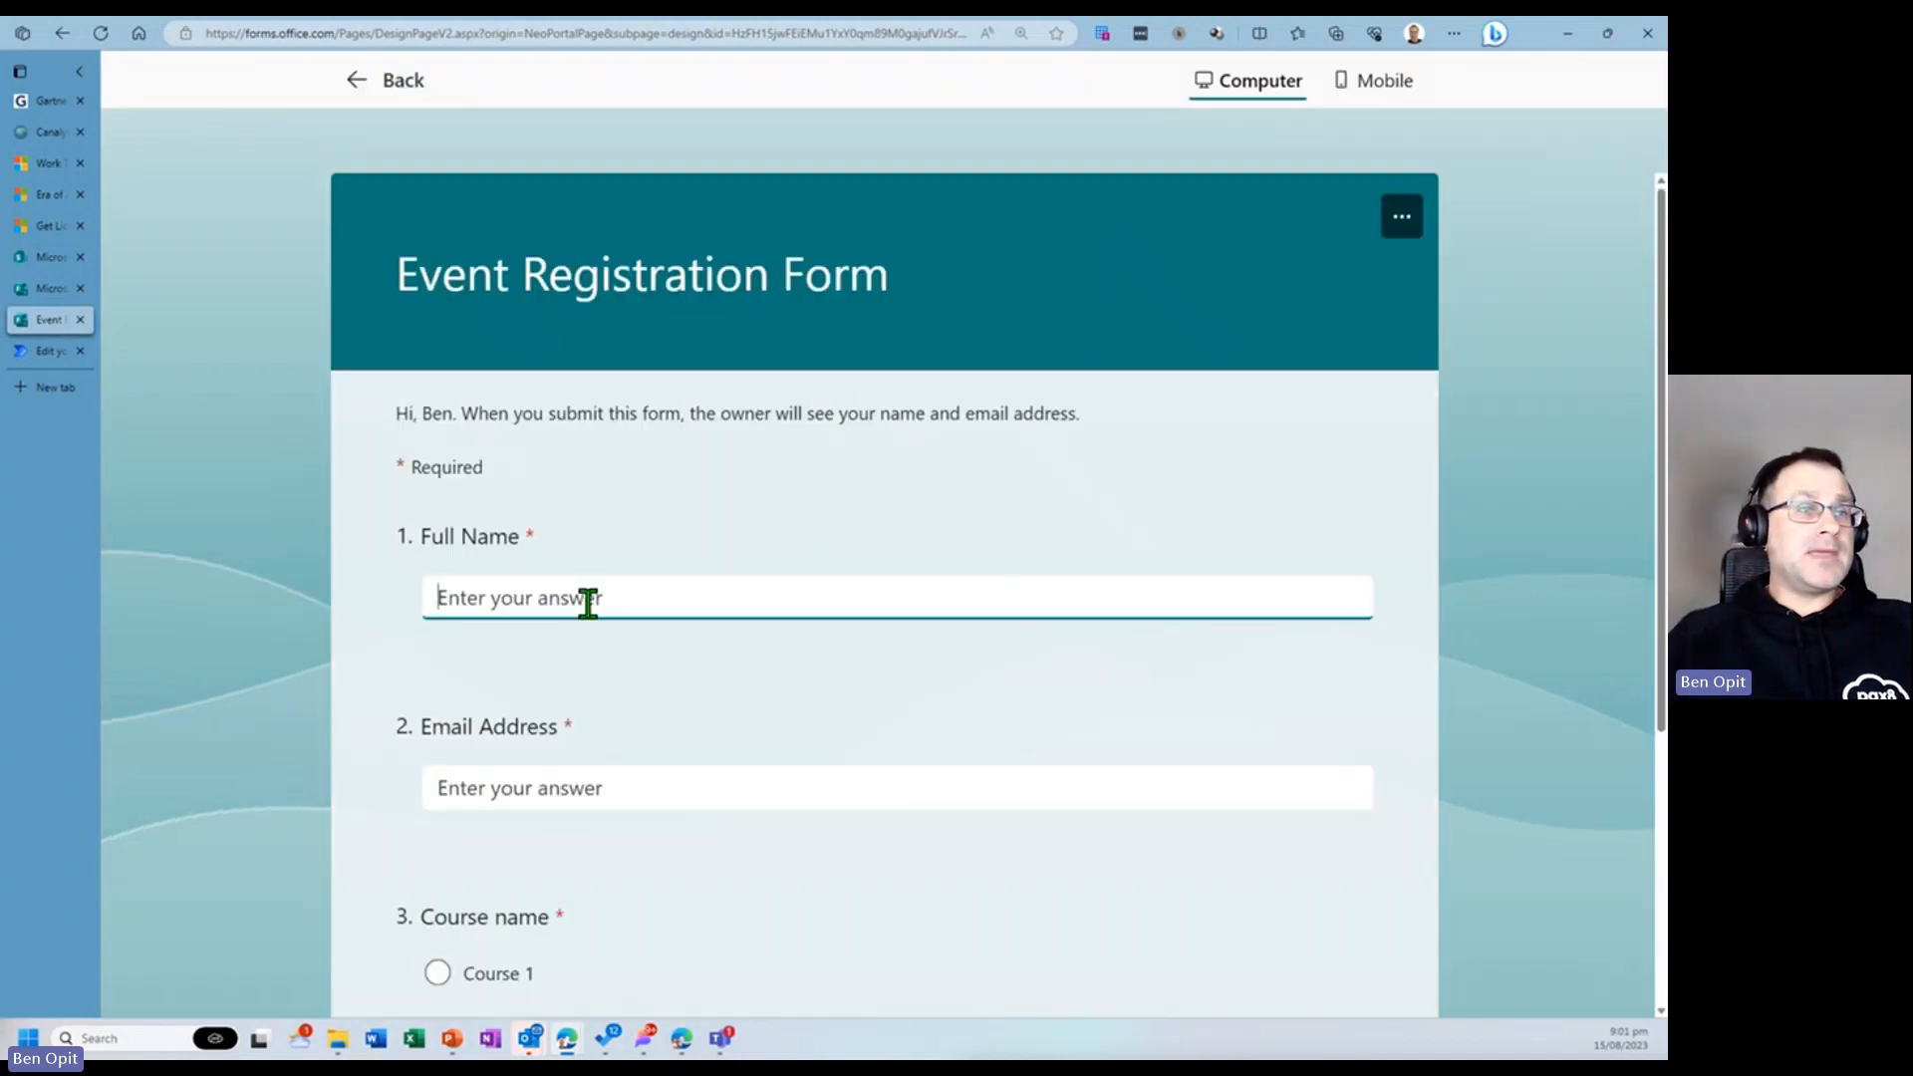
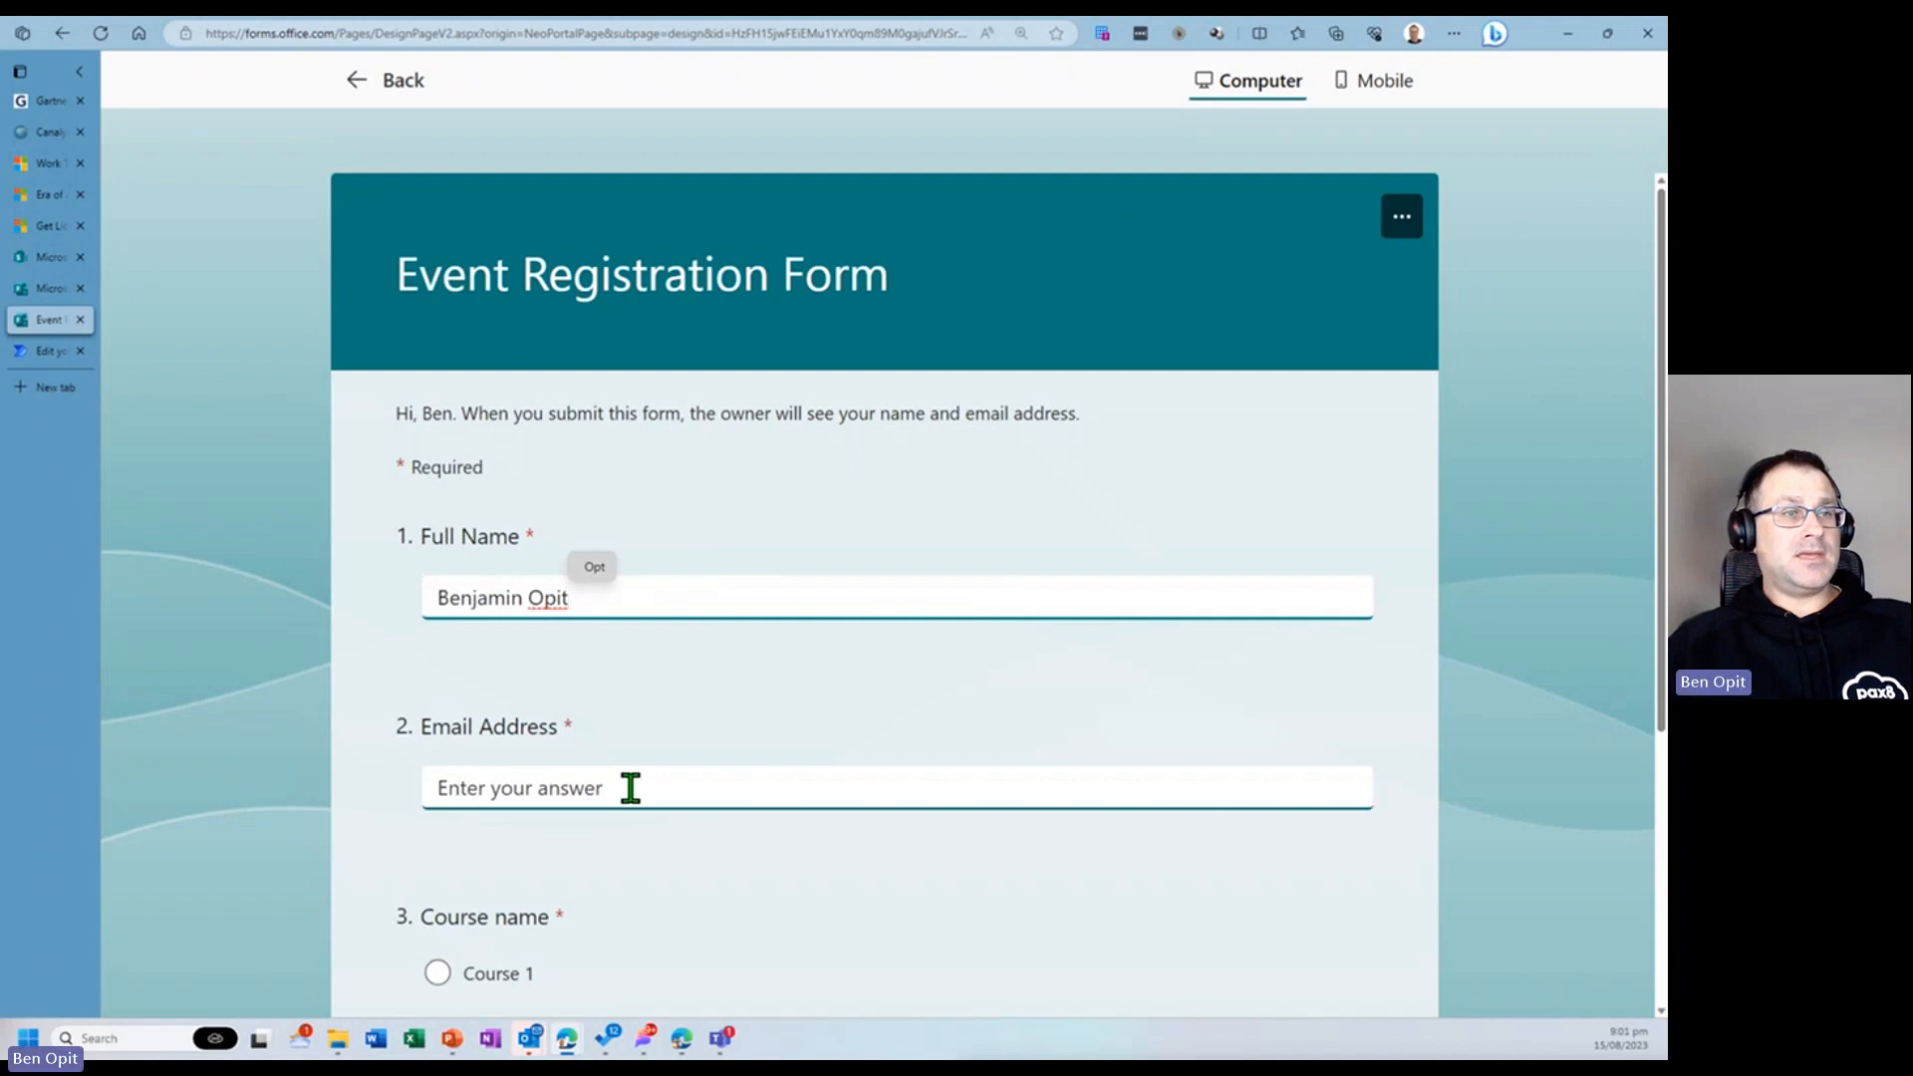
key("ctrl+shift+Left")
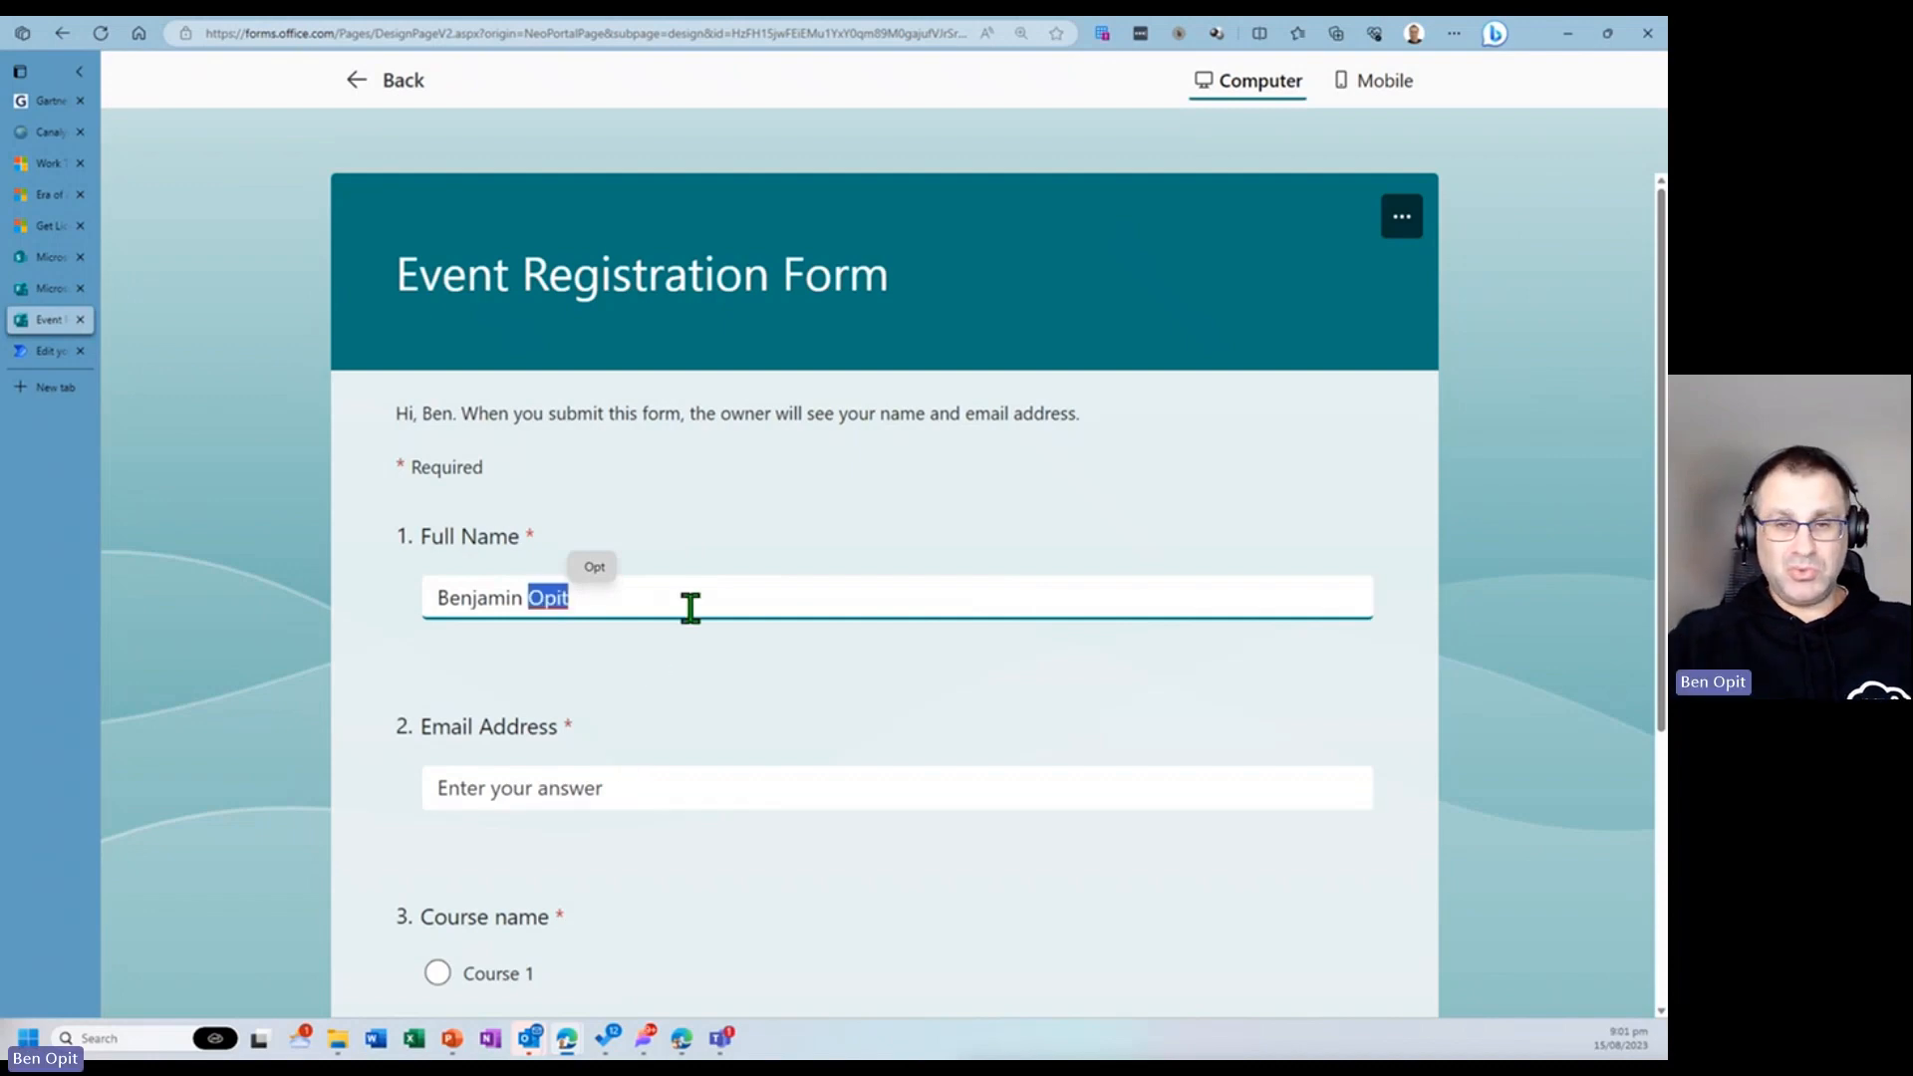
type("Pax")
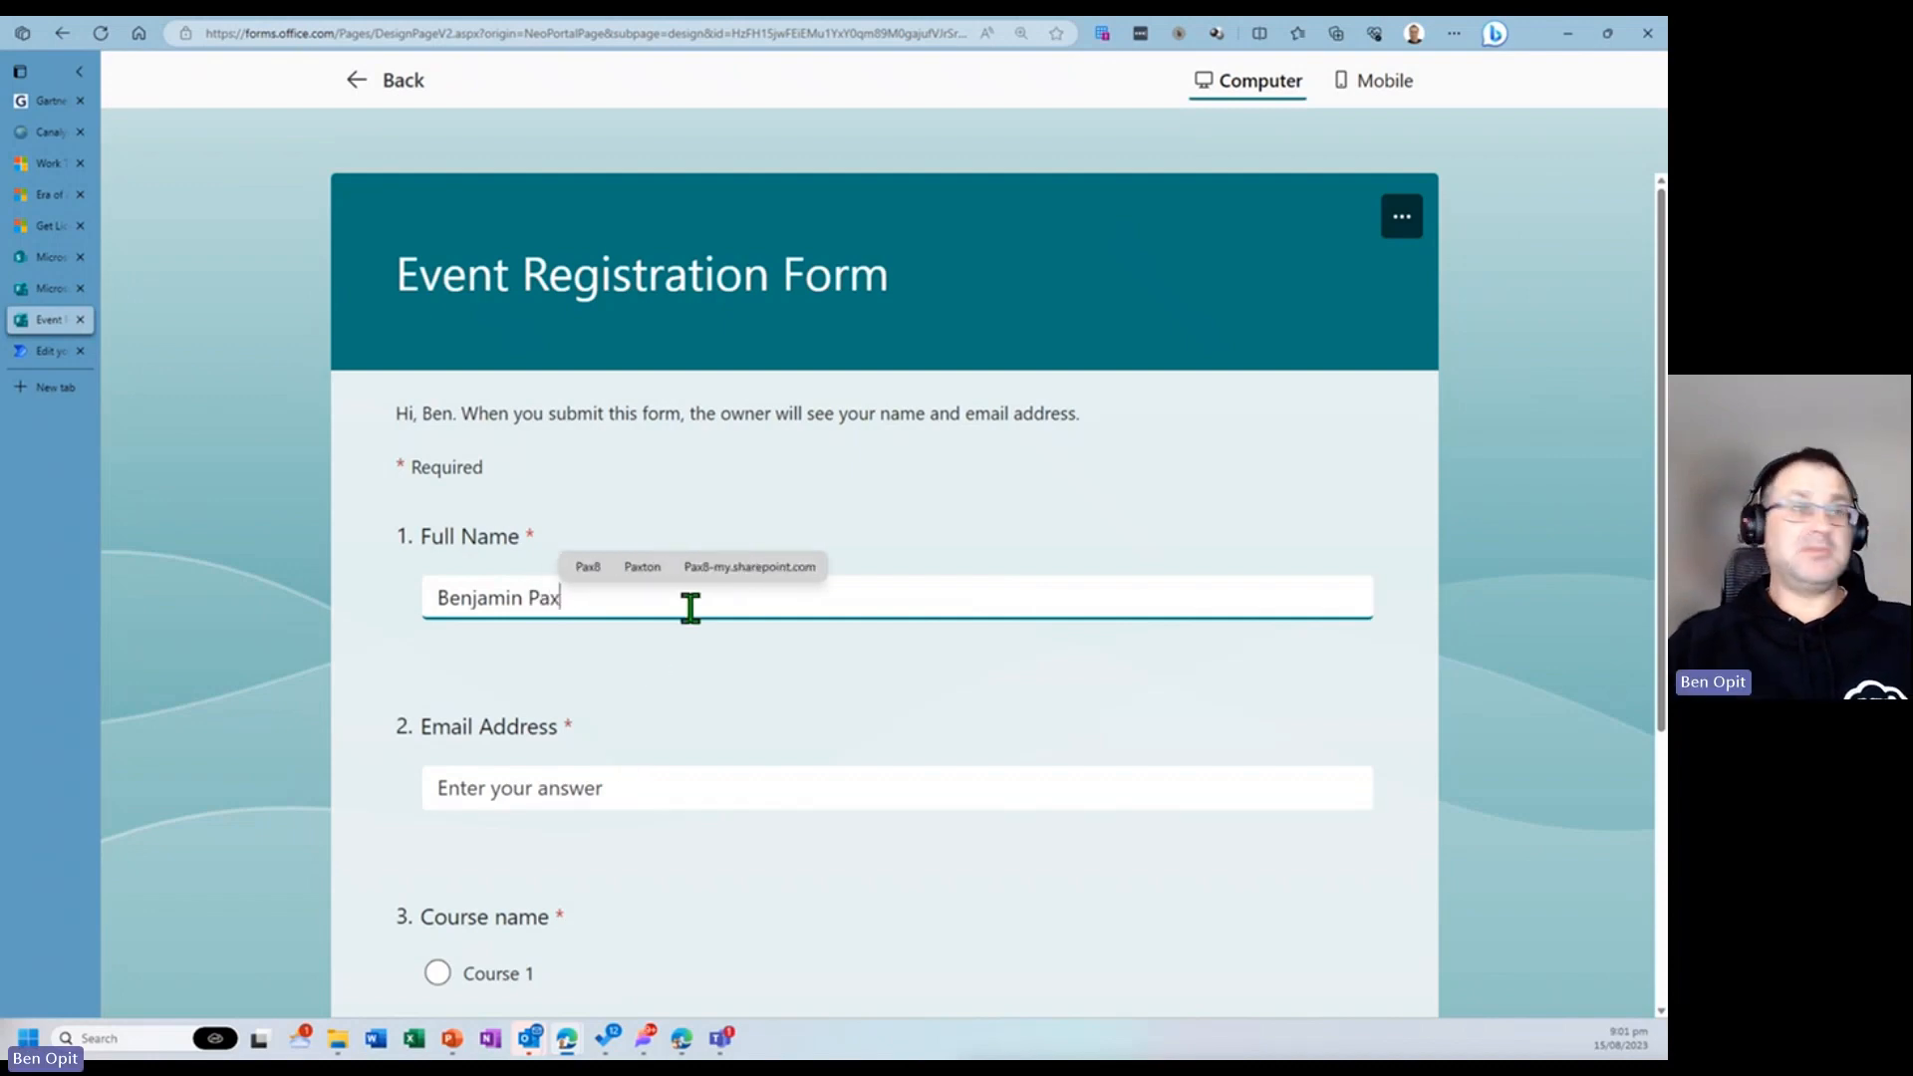
left_click(602, 785)
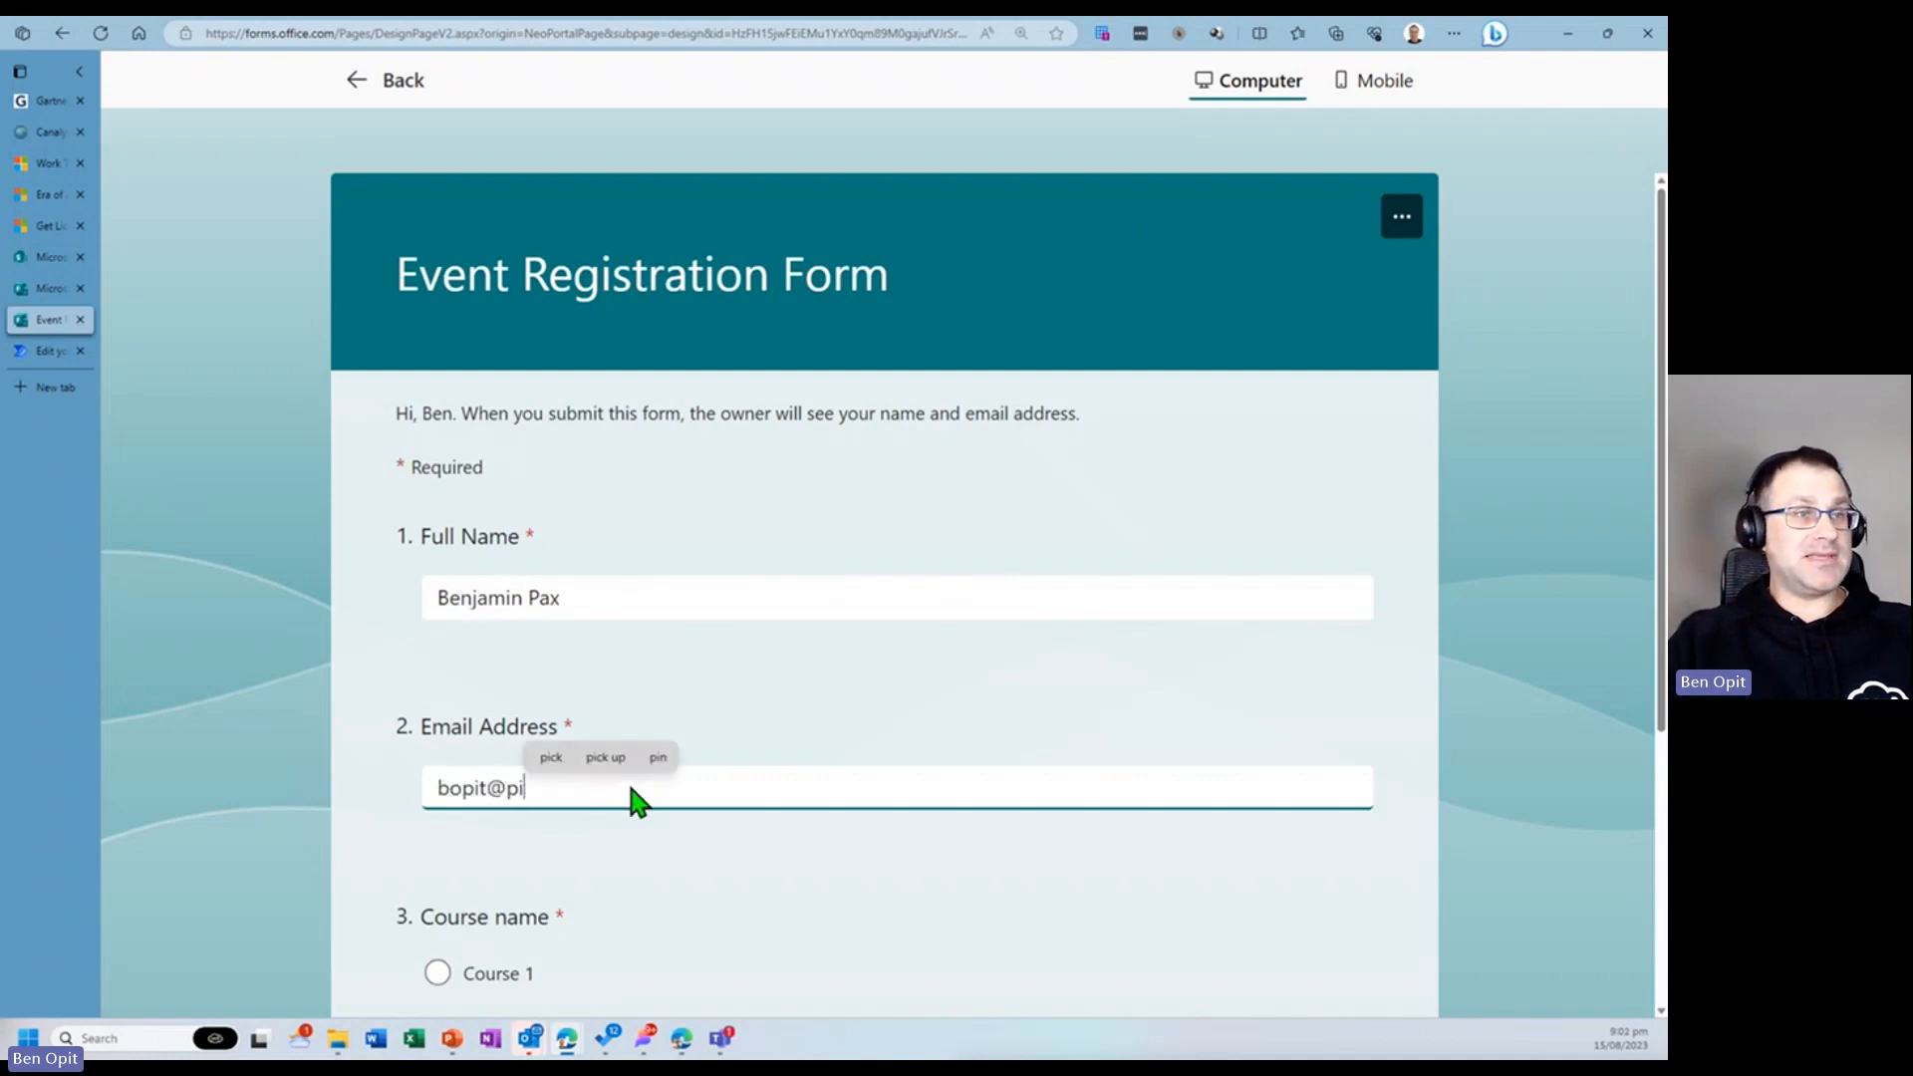
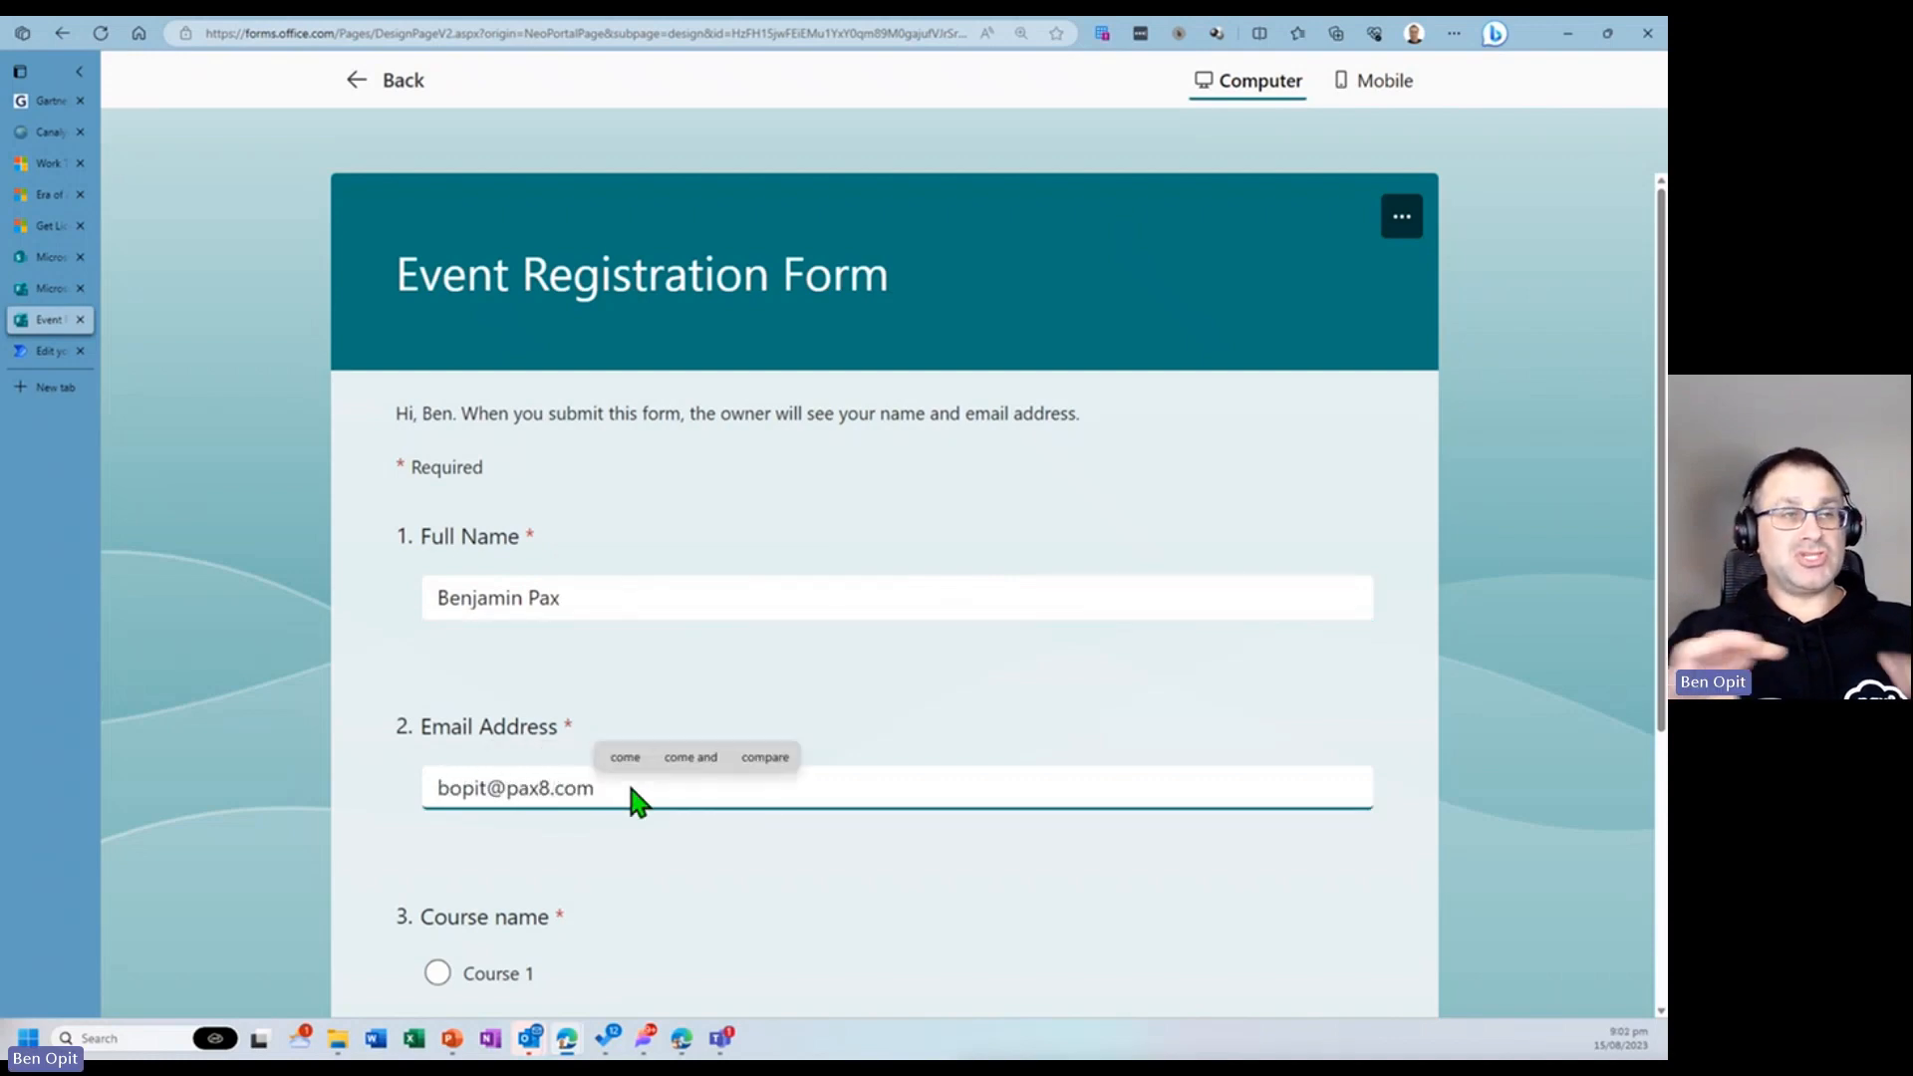
- Choose Course 2 as the course name and submit the form response
scroll(628, 807, "down", 1)
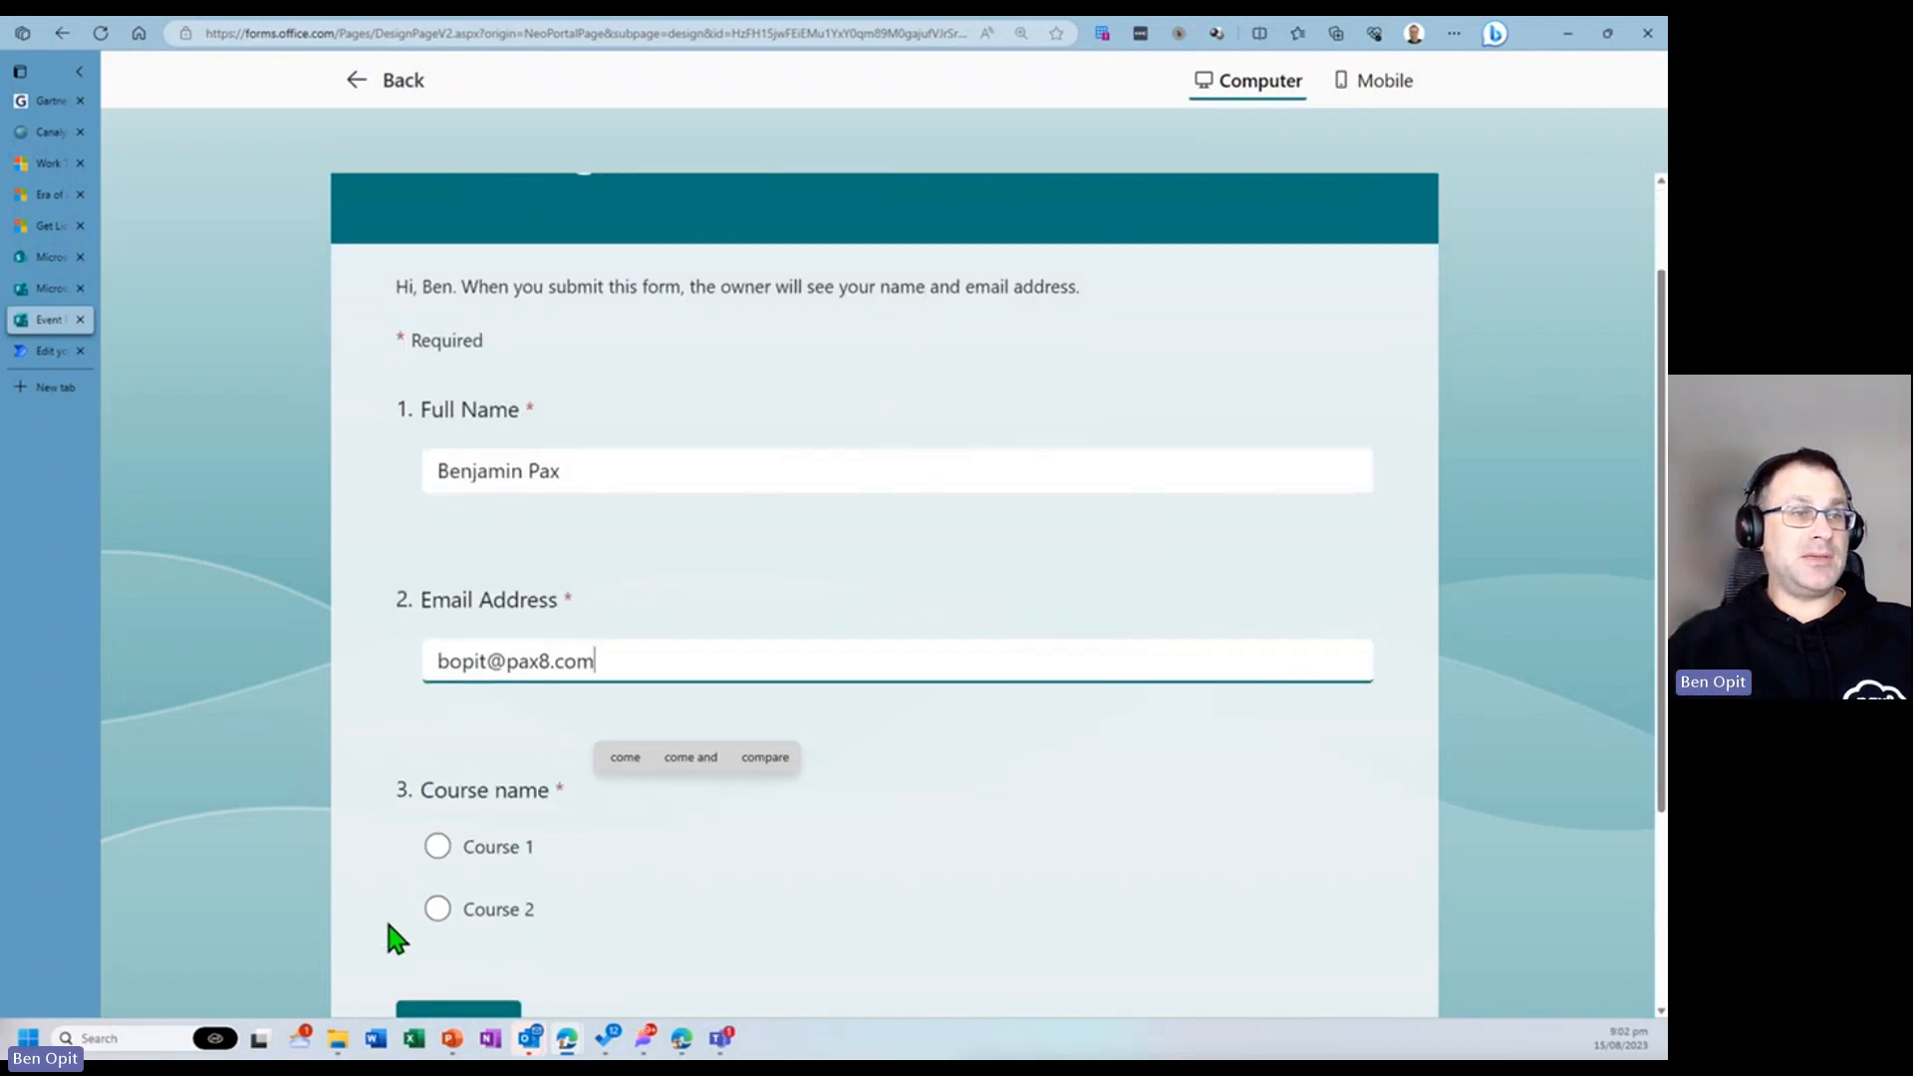
left_click(434, 909)
scroll(613, 927, "down", 2)
left_click(463, 797)
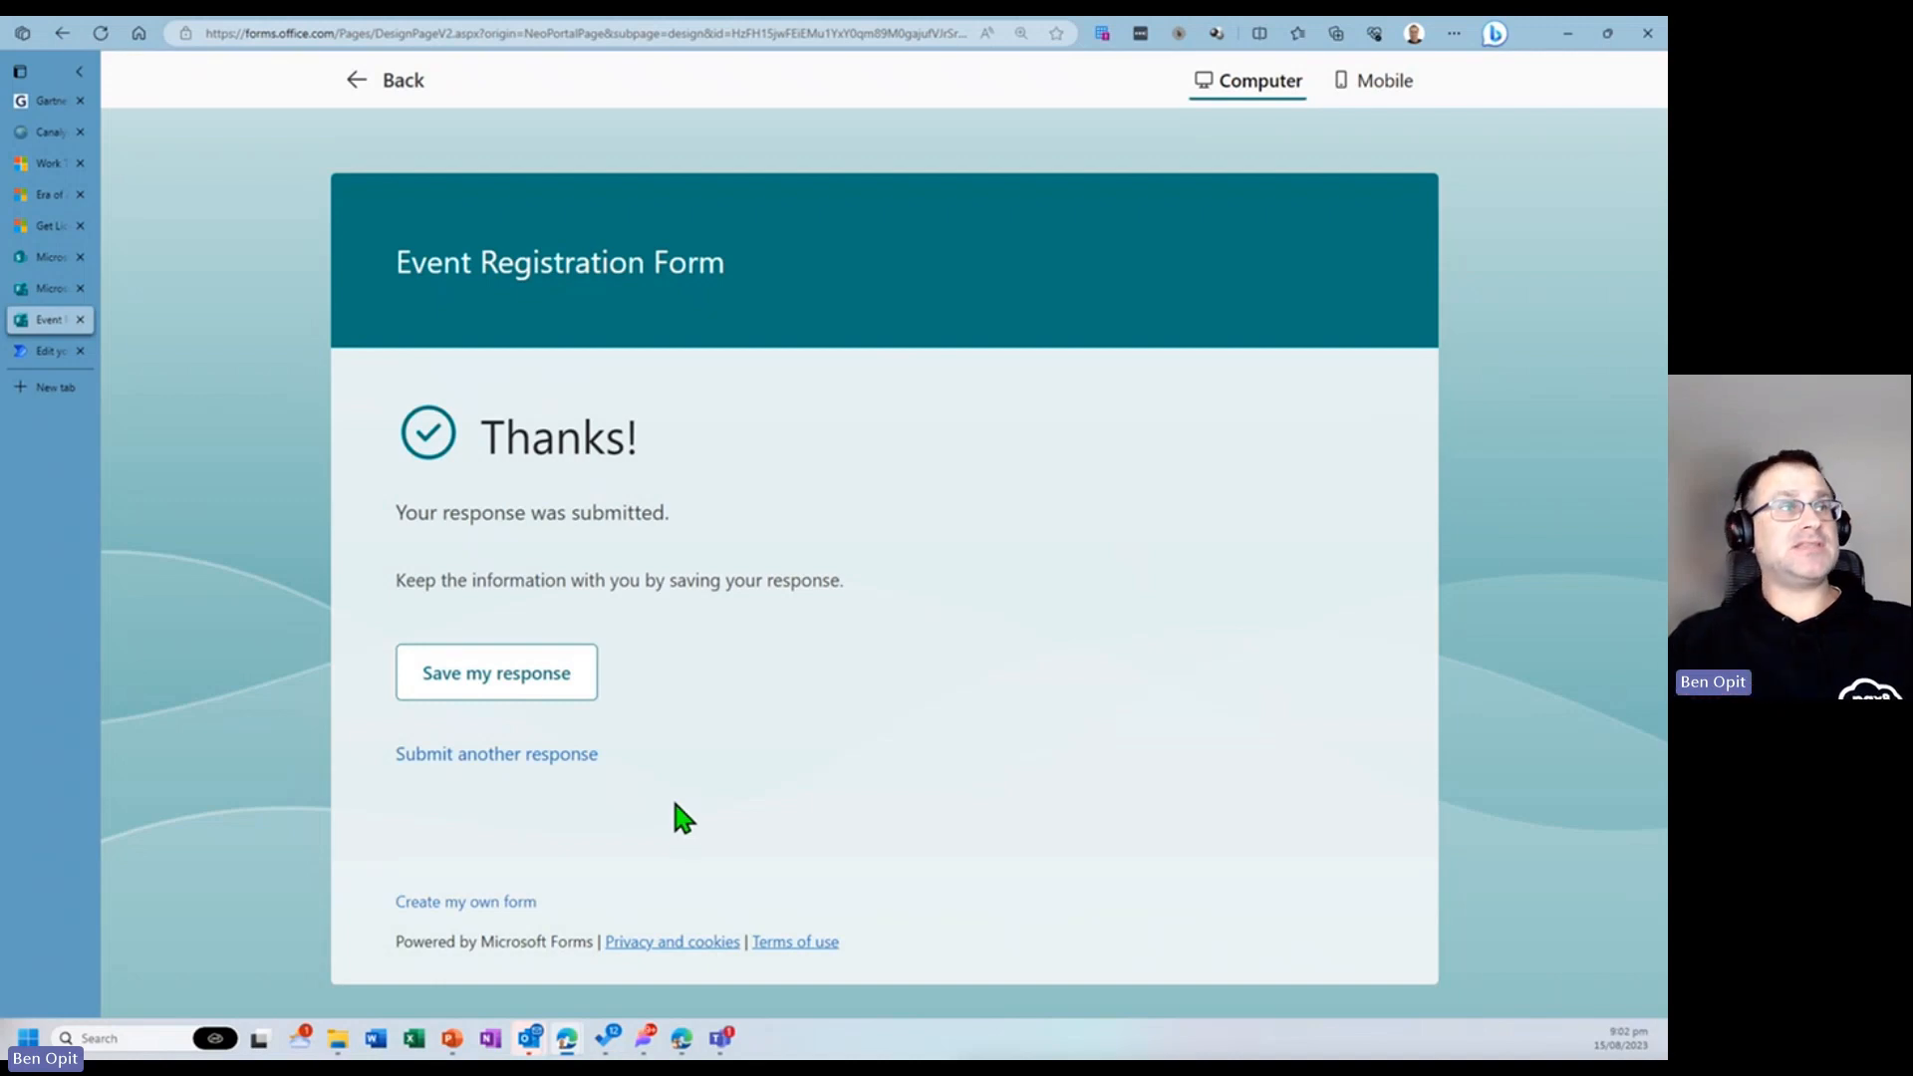
- Open the Certificates folder in the Course Certificates SharePoint library to check for generated files
left_click(45, 288)
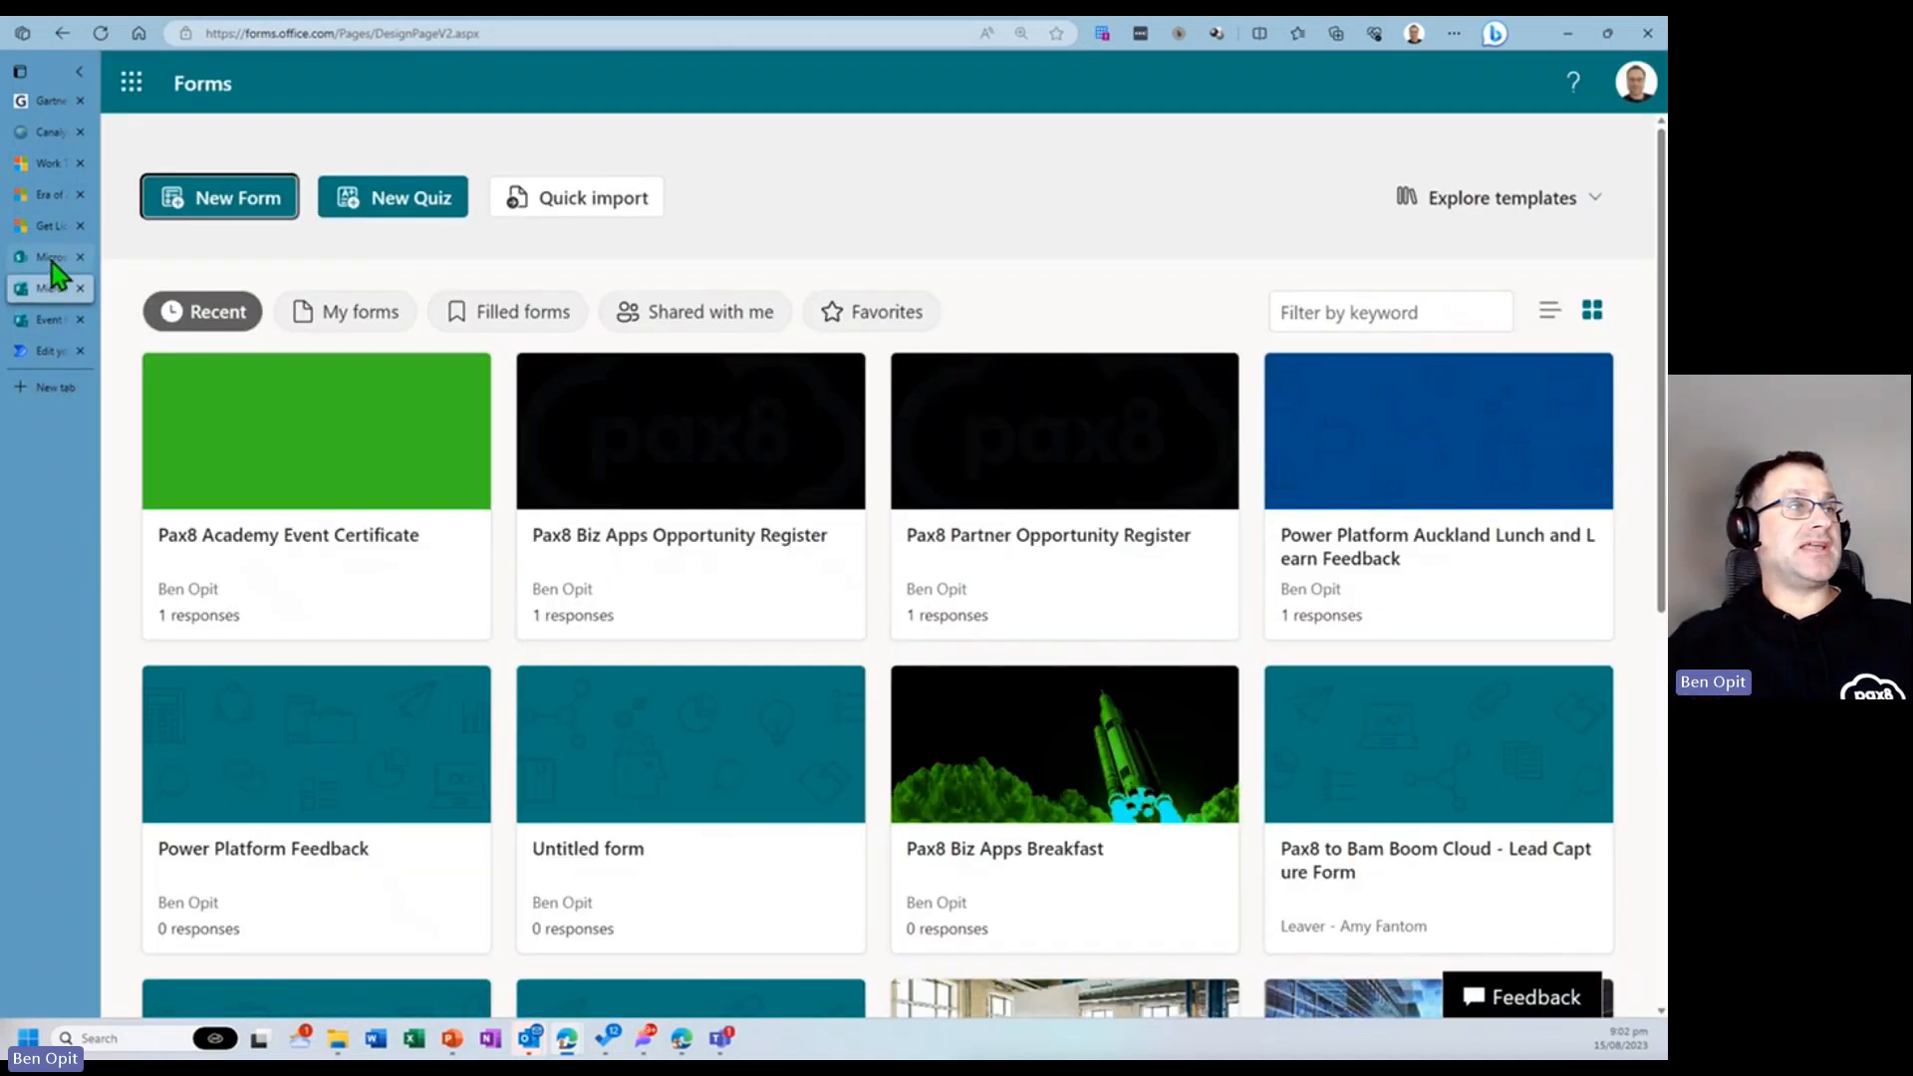
left_click(51, 260)
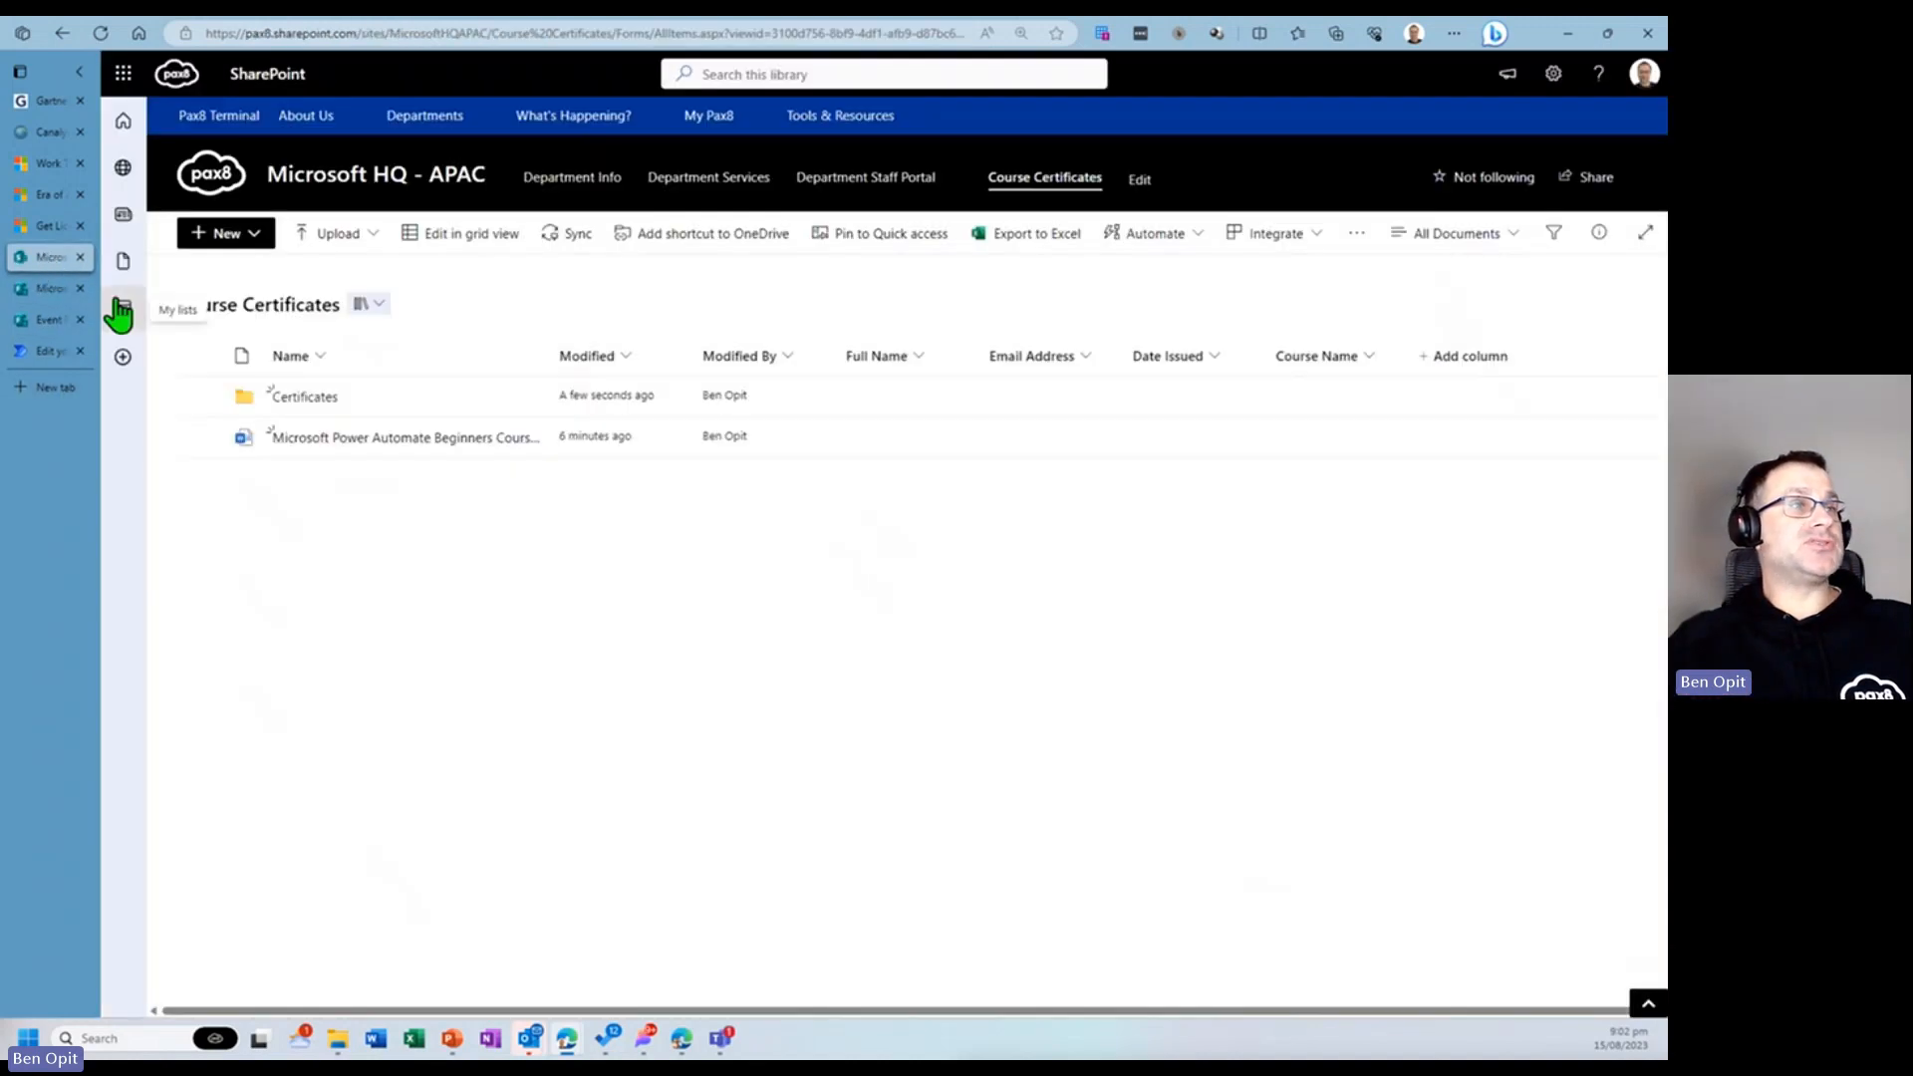
left_click(317, 404)
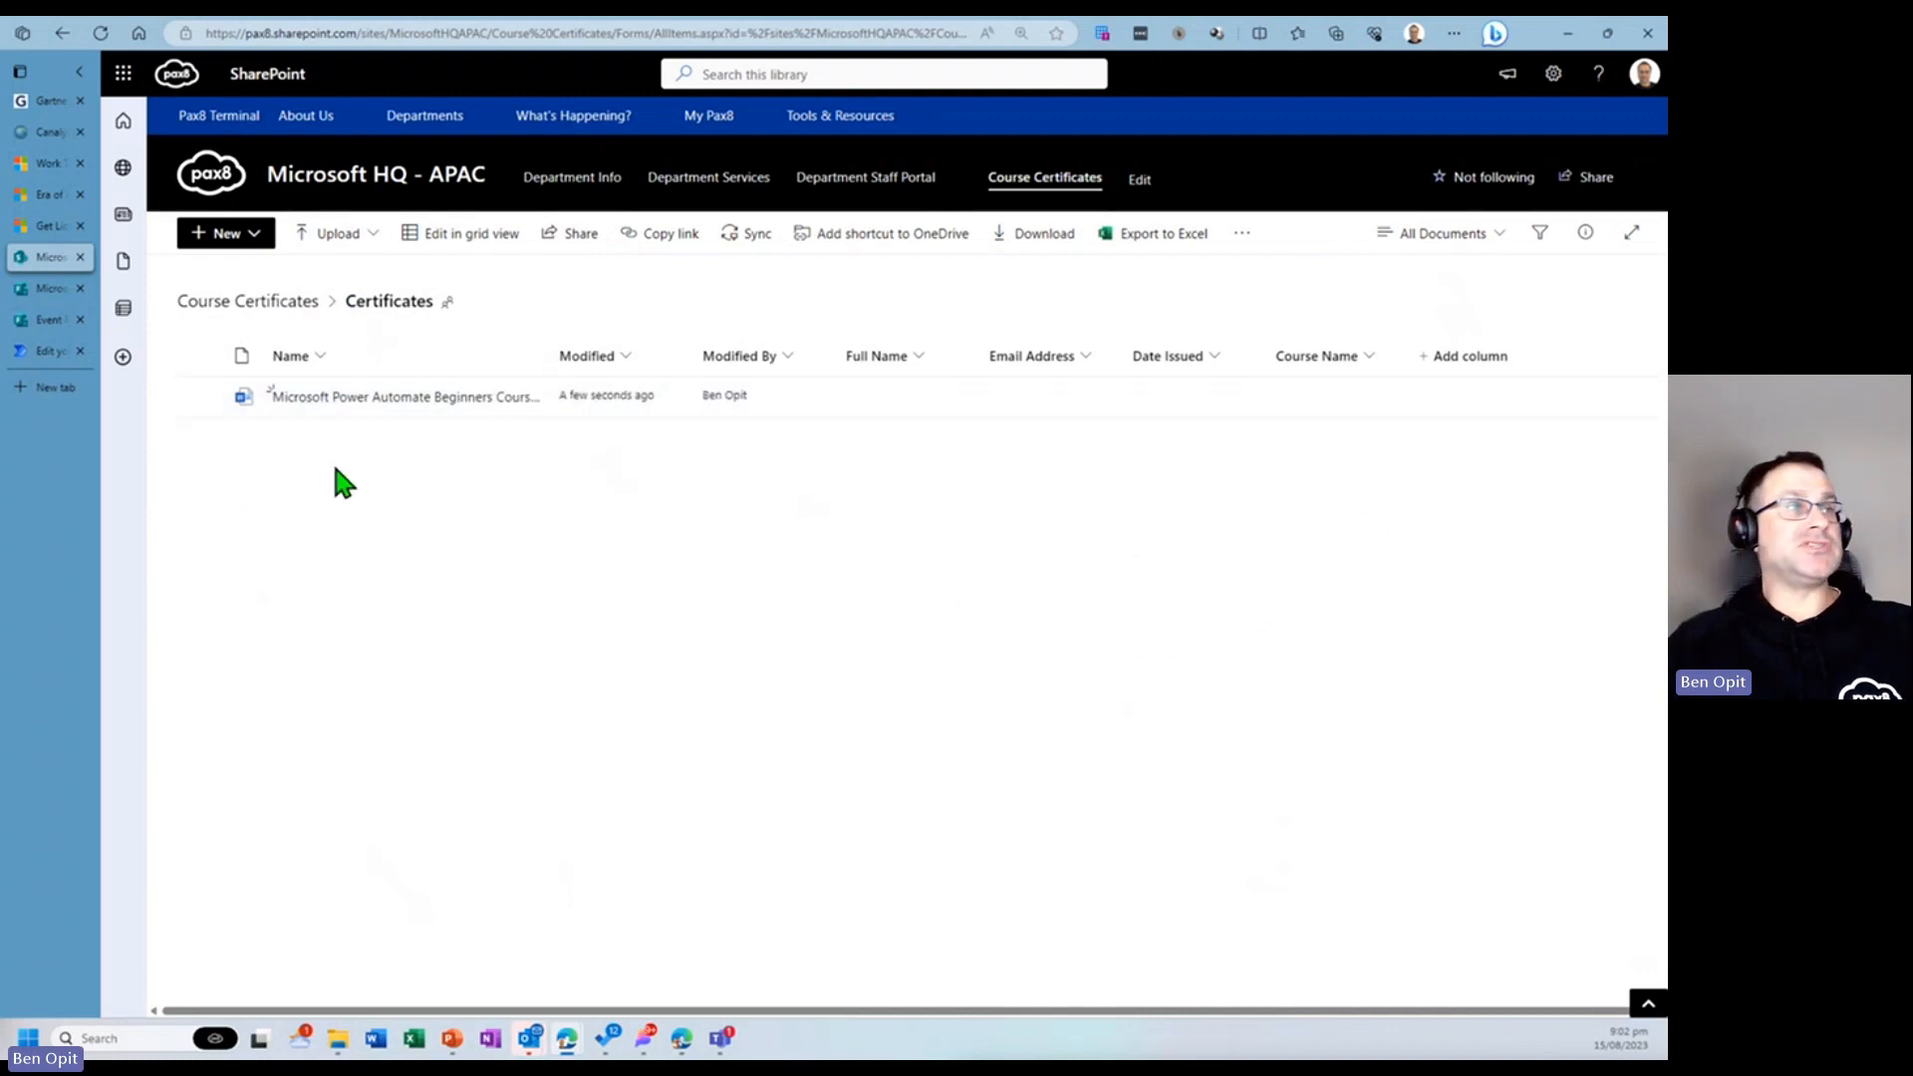
- Return to the flow, save it, and start a manual test
left_click(42, 352)
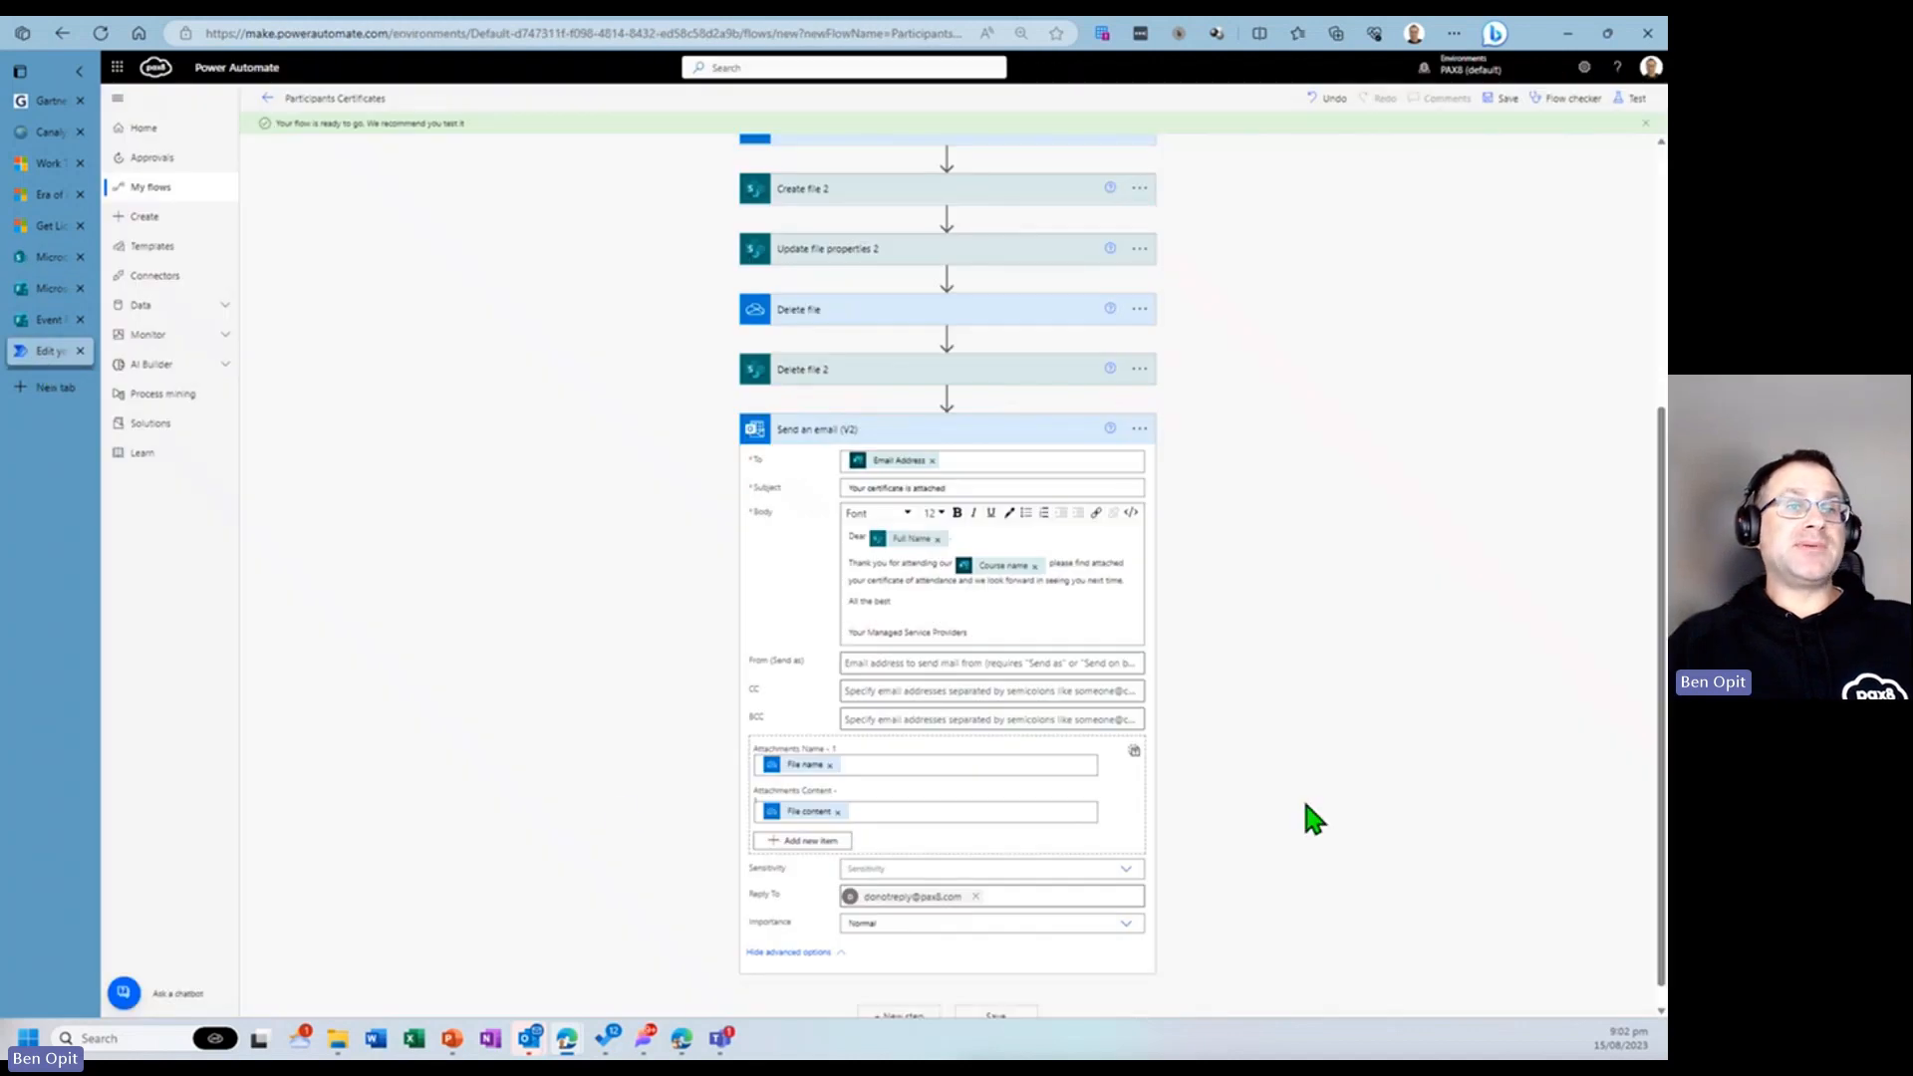
scroll(1469, 764, "up", 4)
left_click(1510, 100)
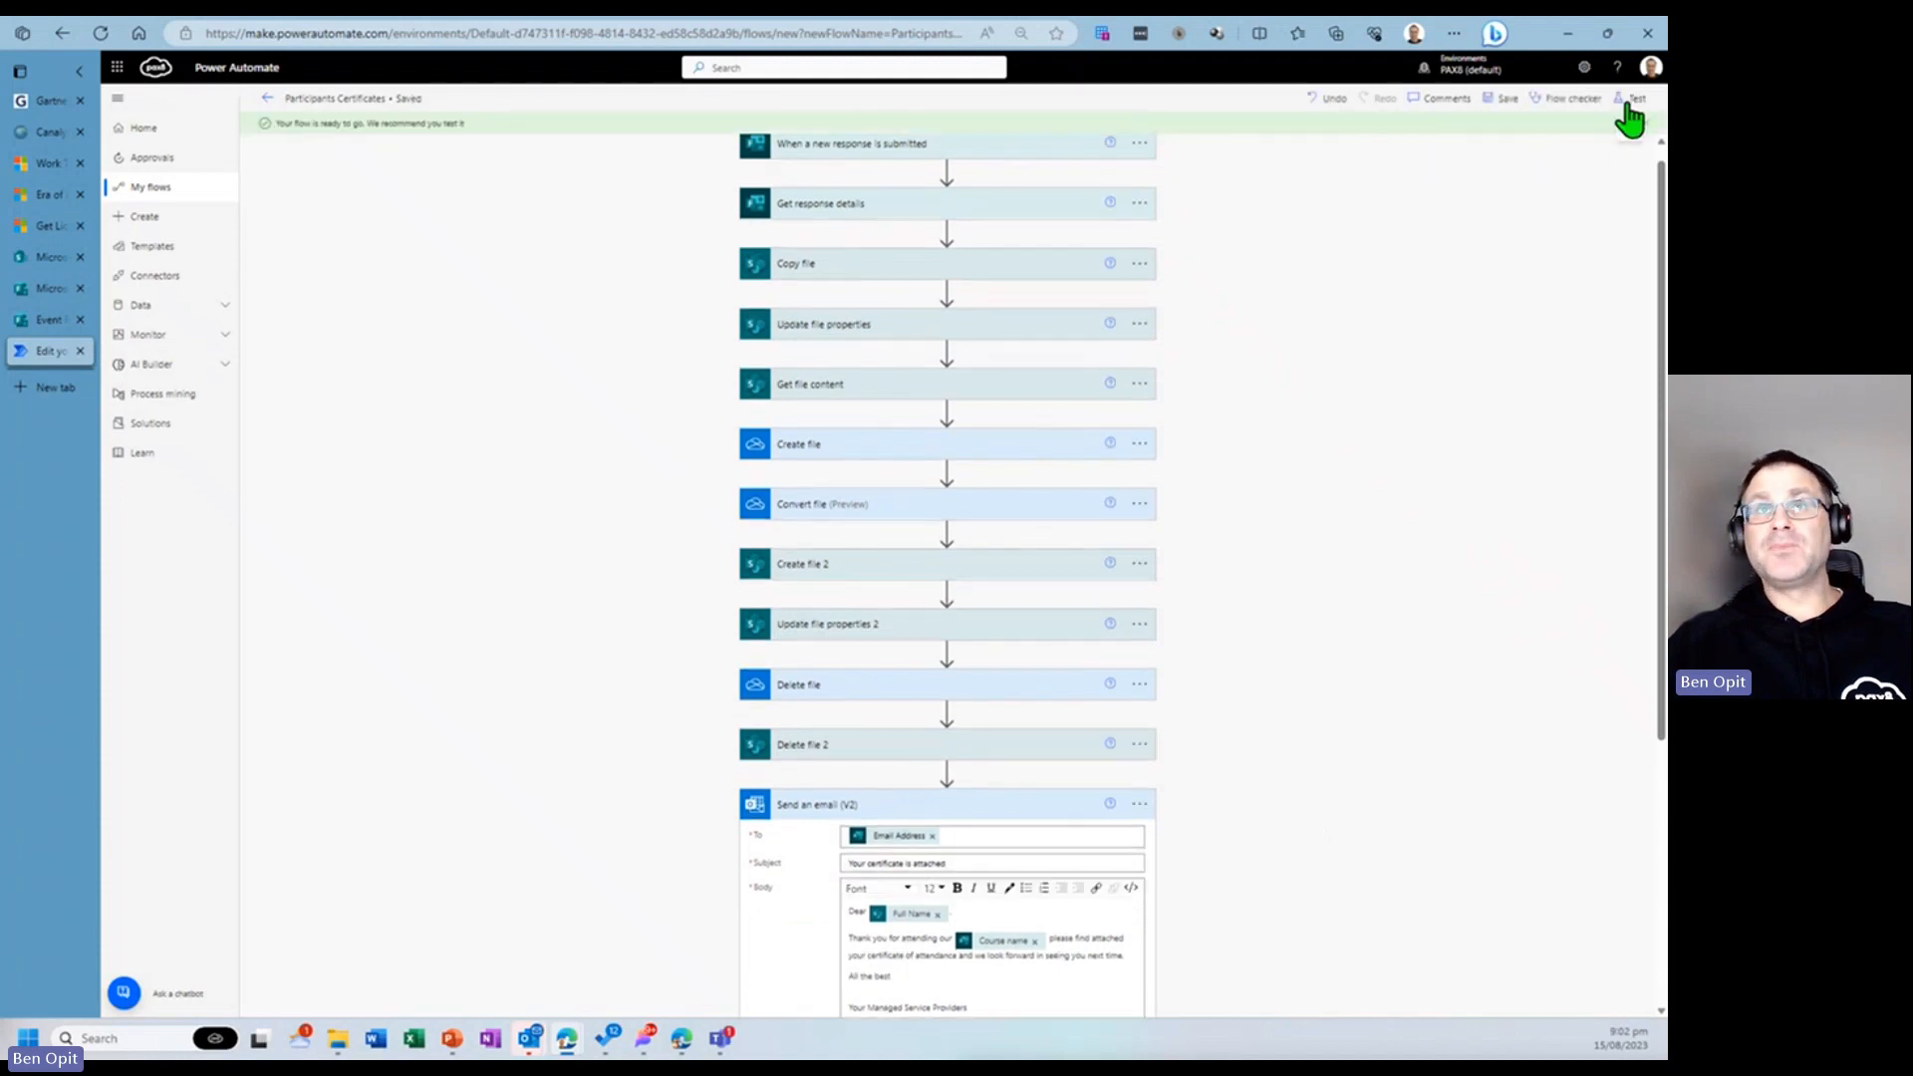
left_click(1626, 102)
left_click(1407, 132)
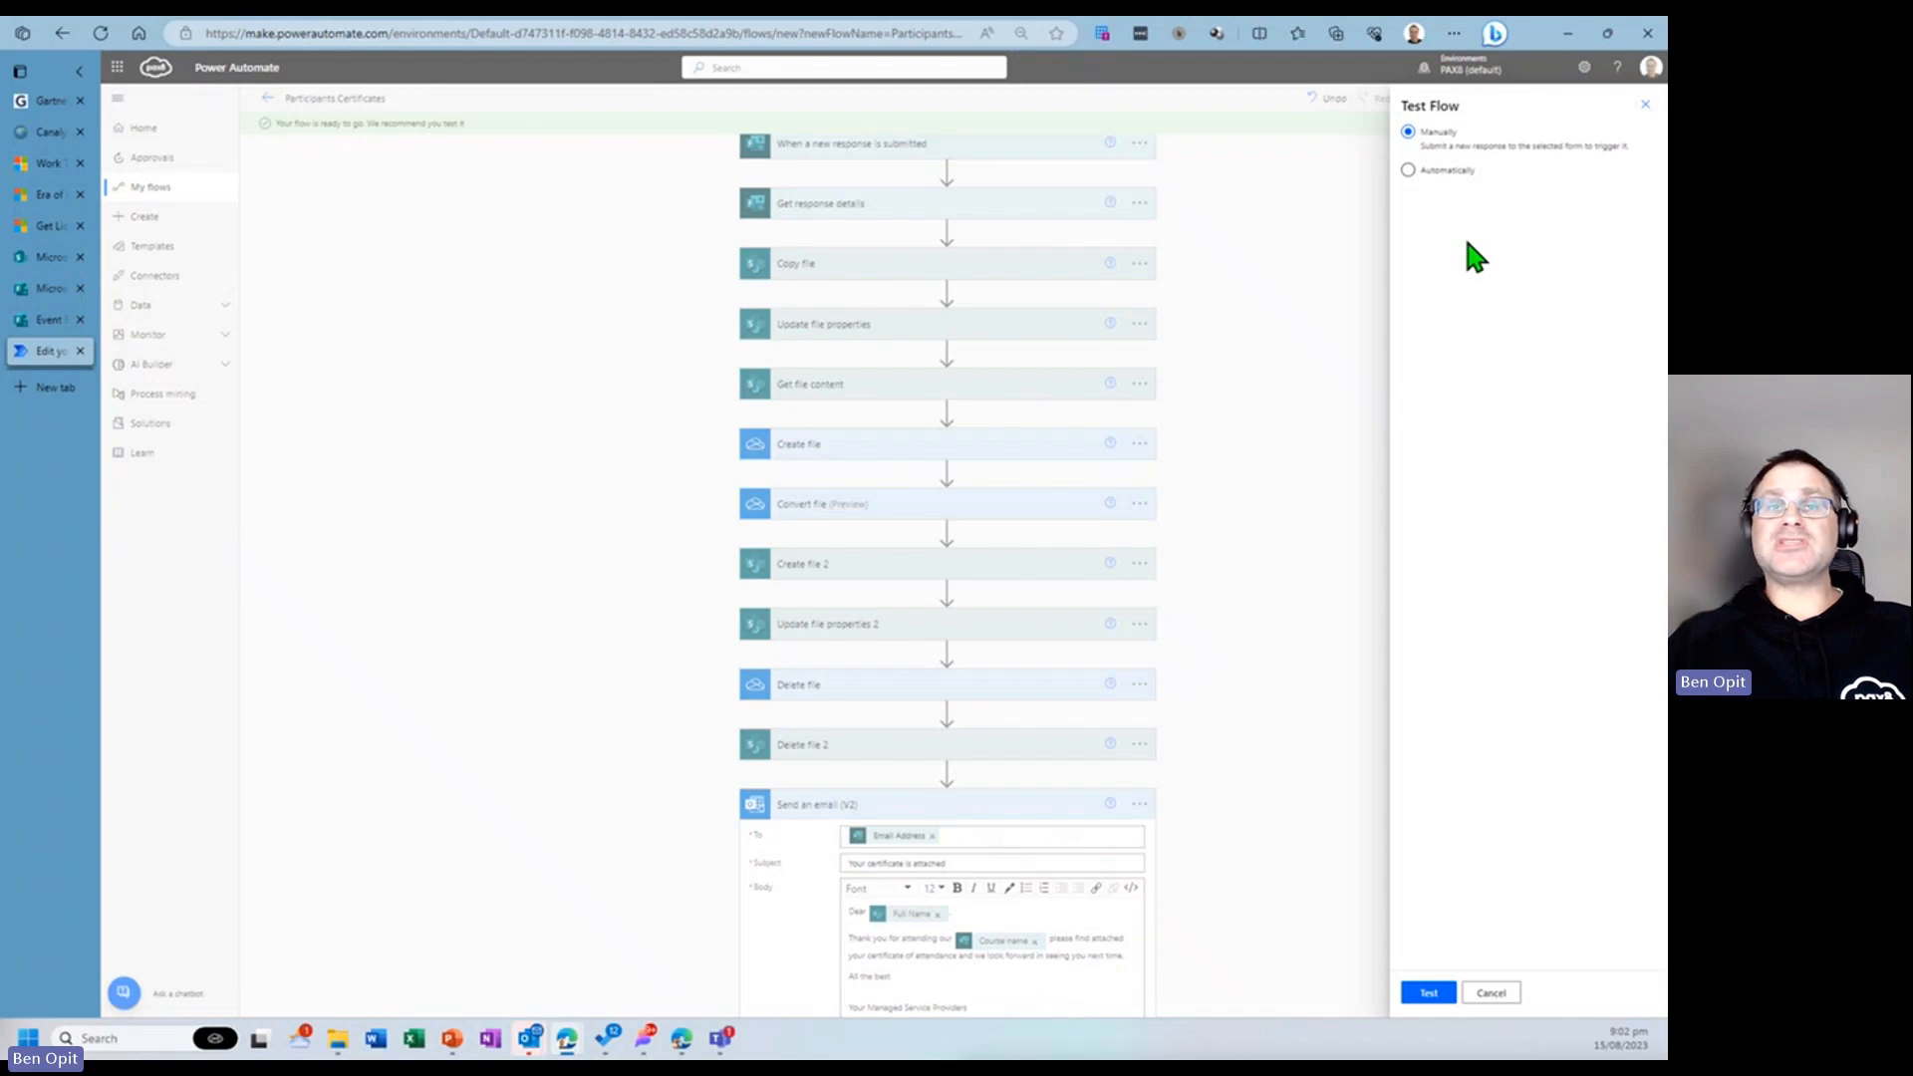
left_click(1427, 993)
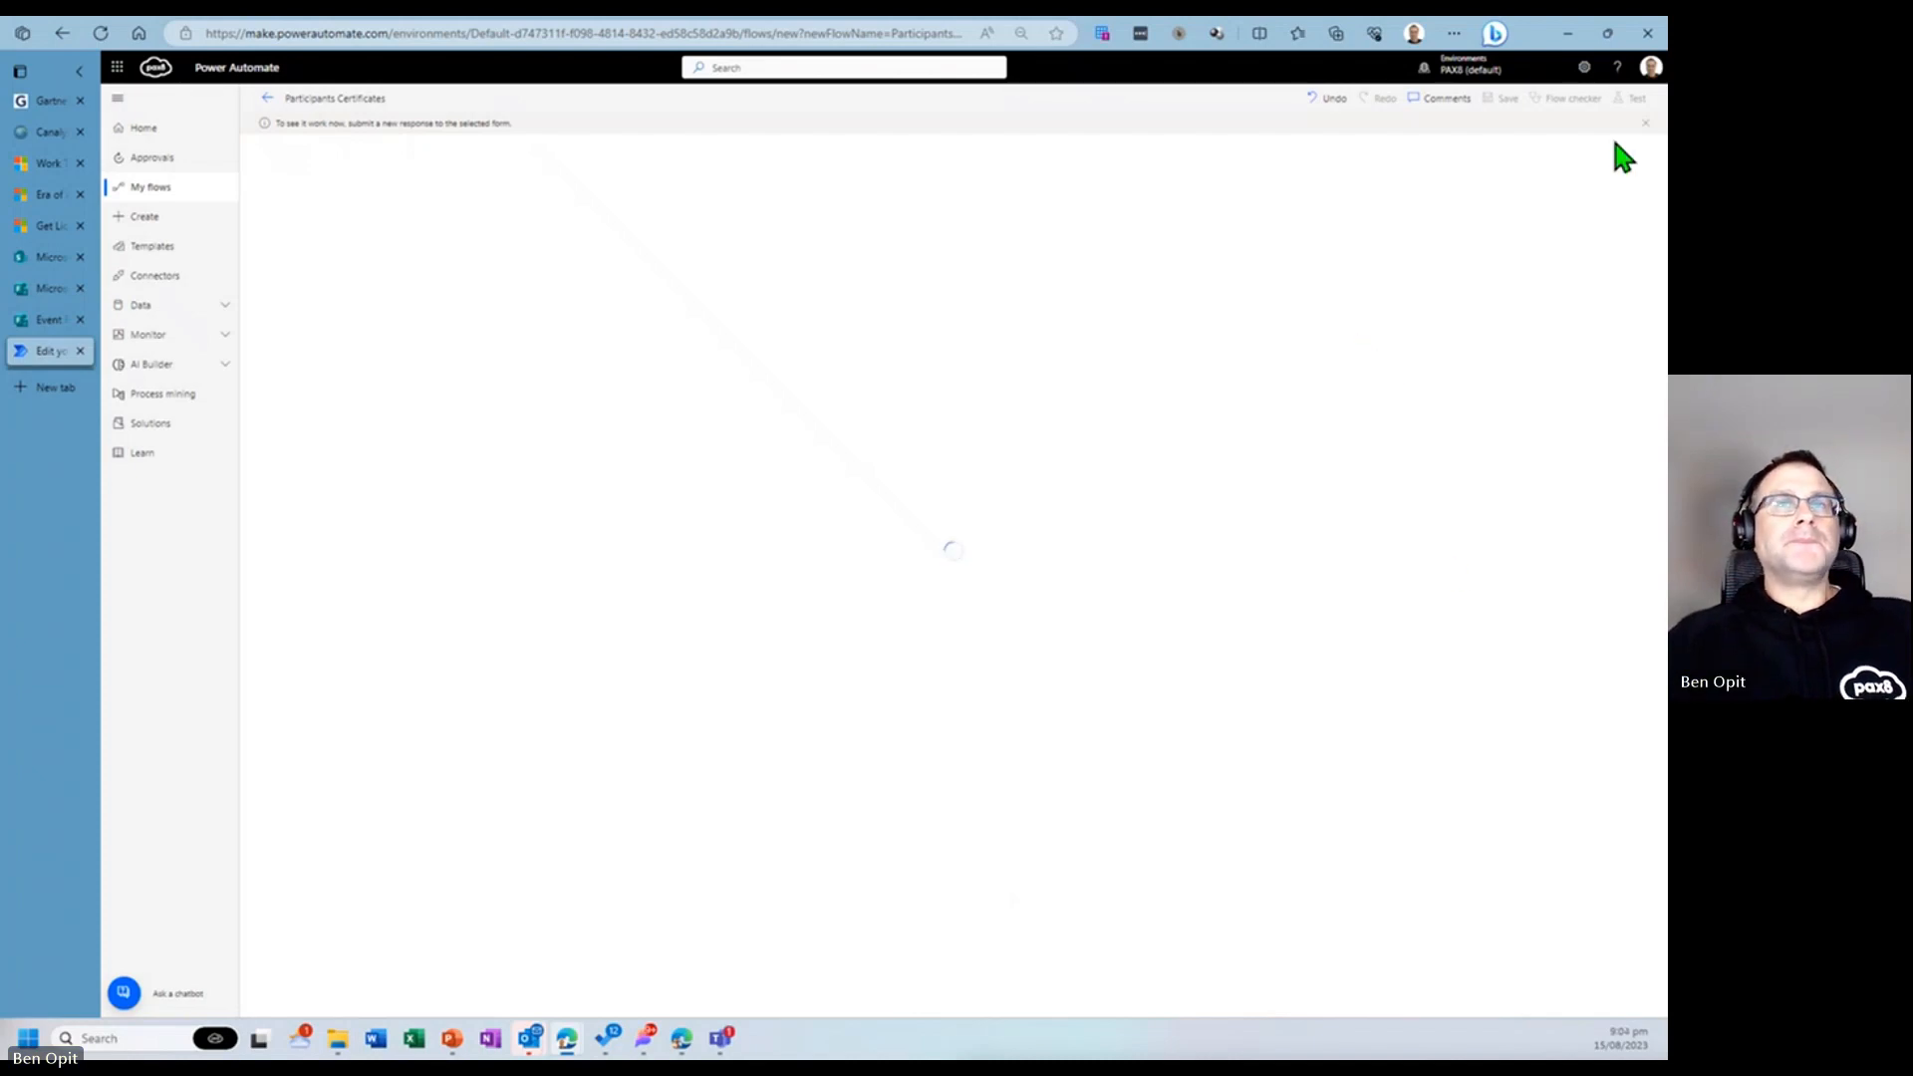
- Review the flow's run history, reopen the flow editor, and run the Flow checker
left_click(267, 99)
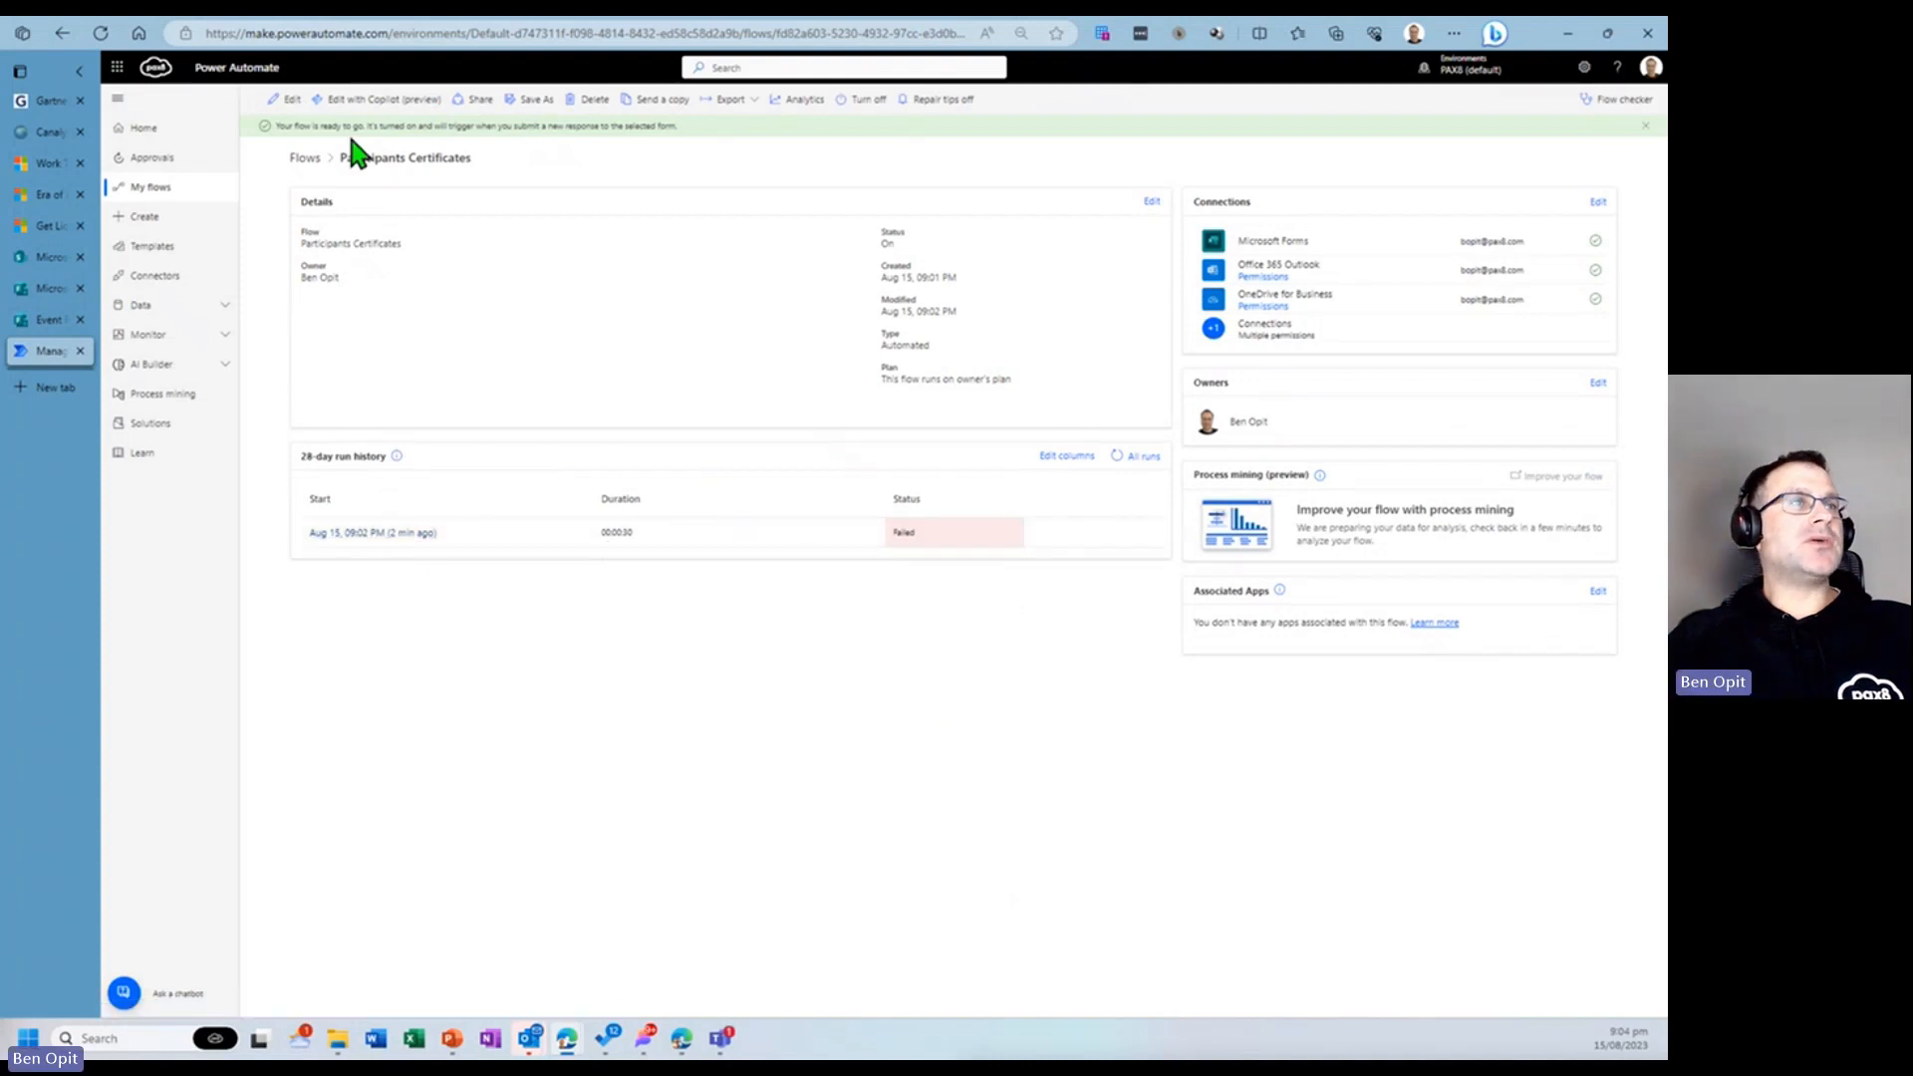
left_click(283, 99)
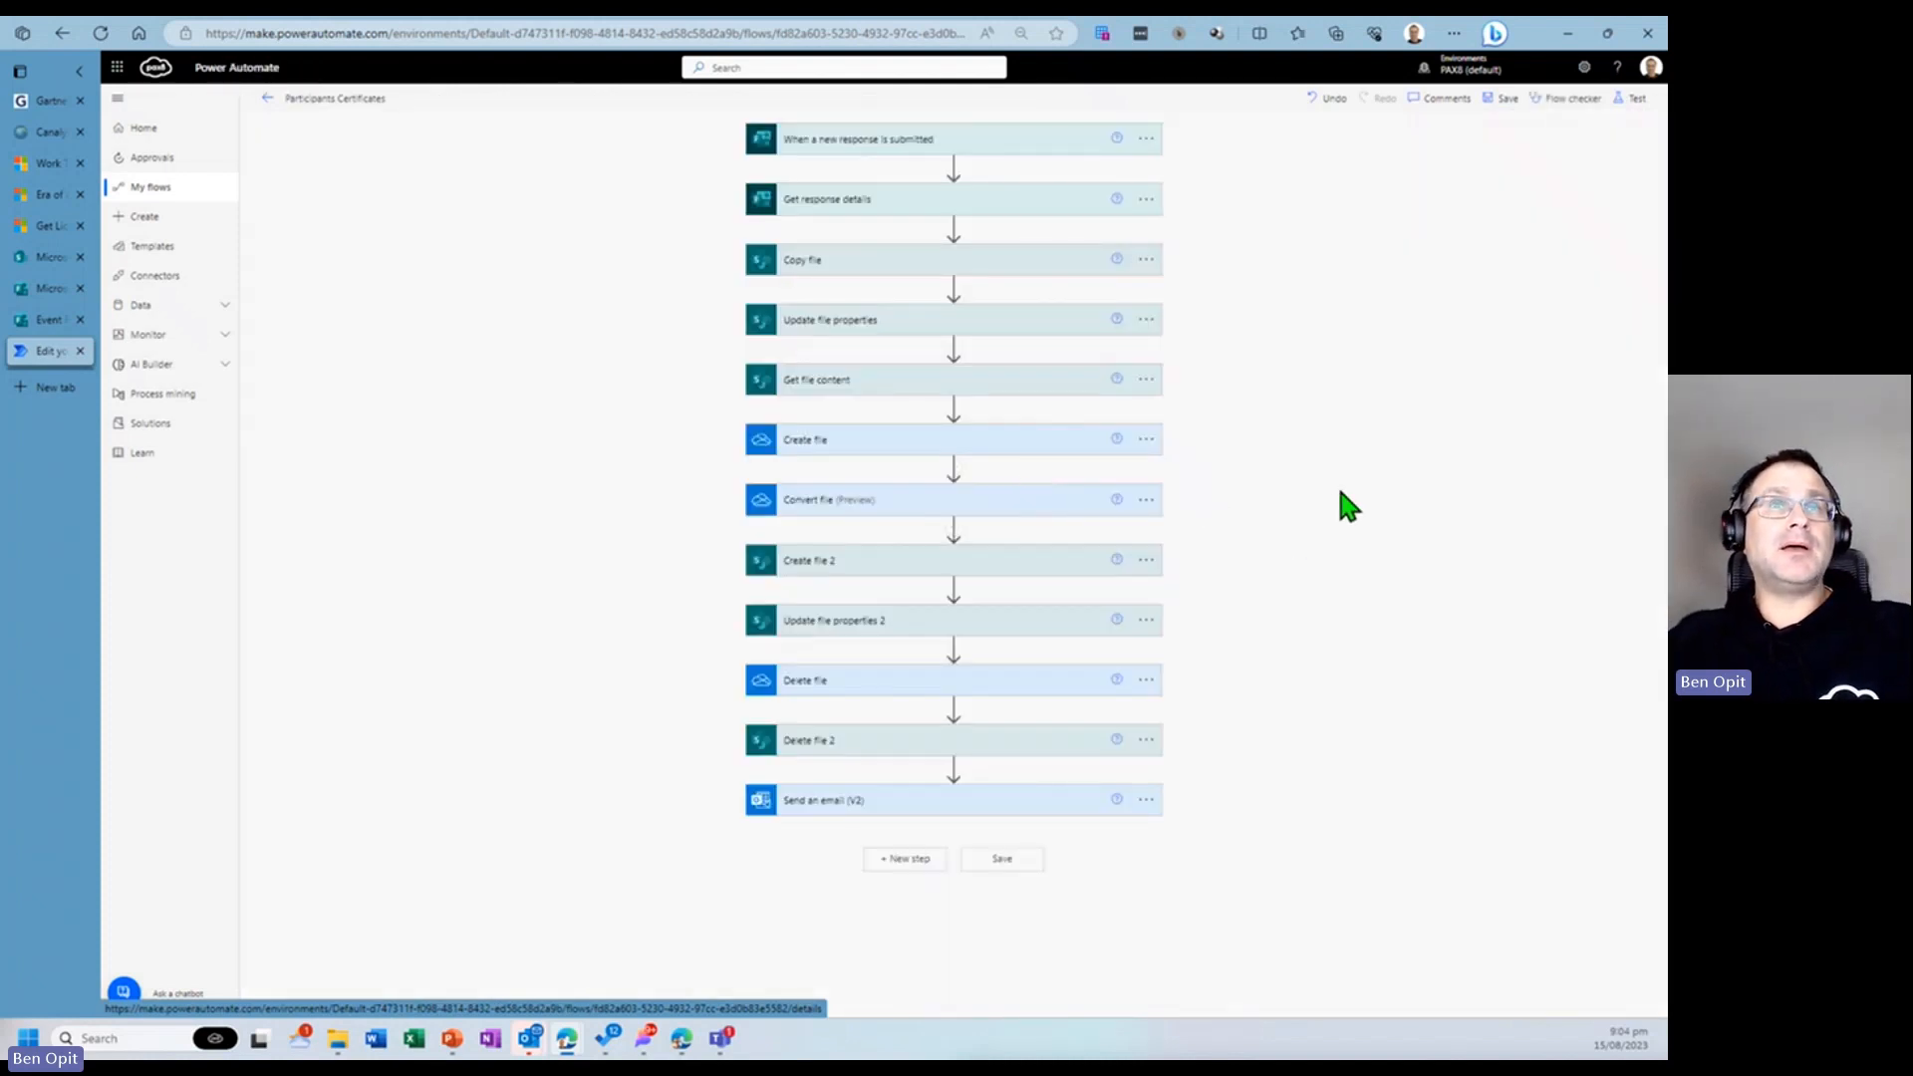
left_click(1574, 102)
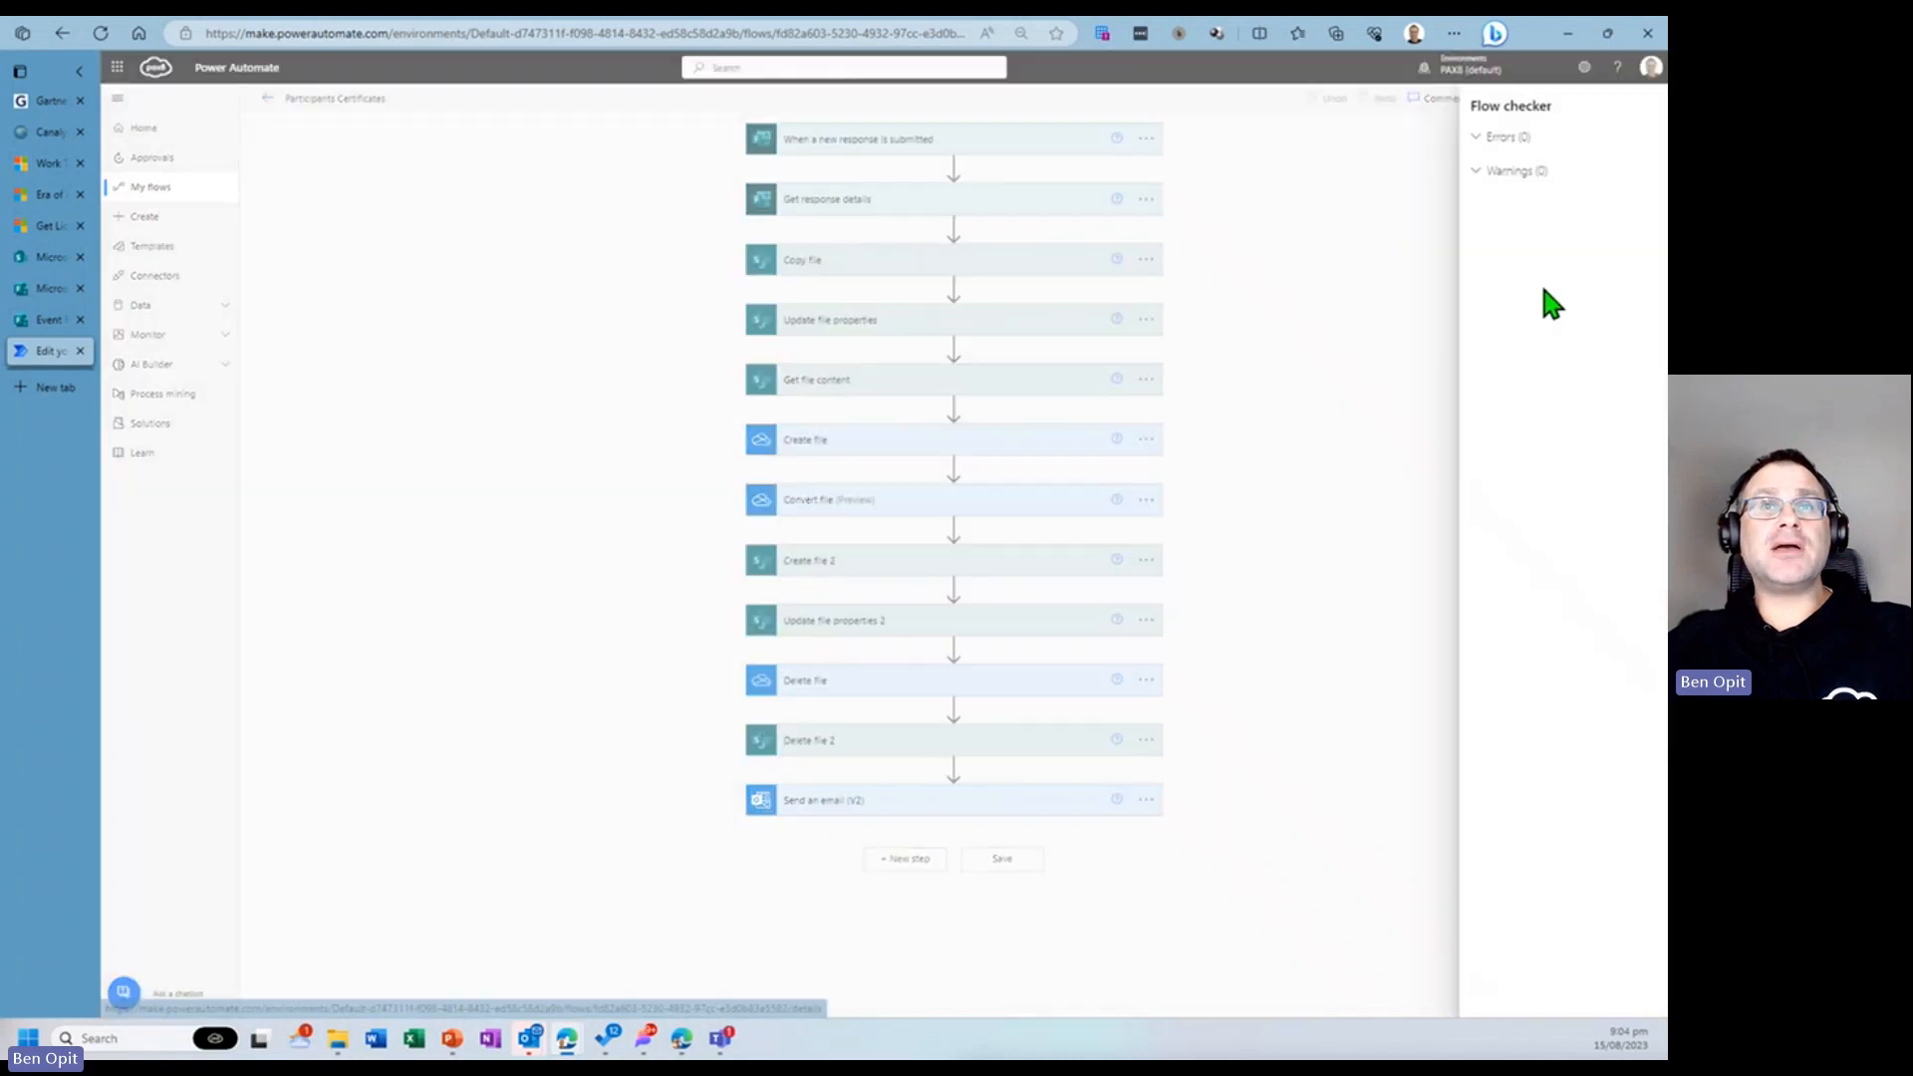
left_click(1645, 104)
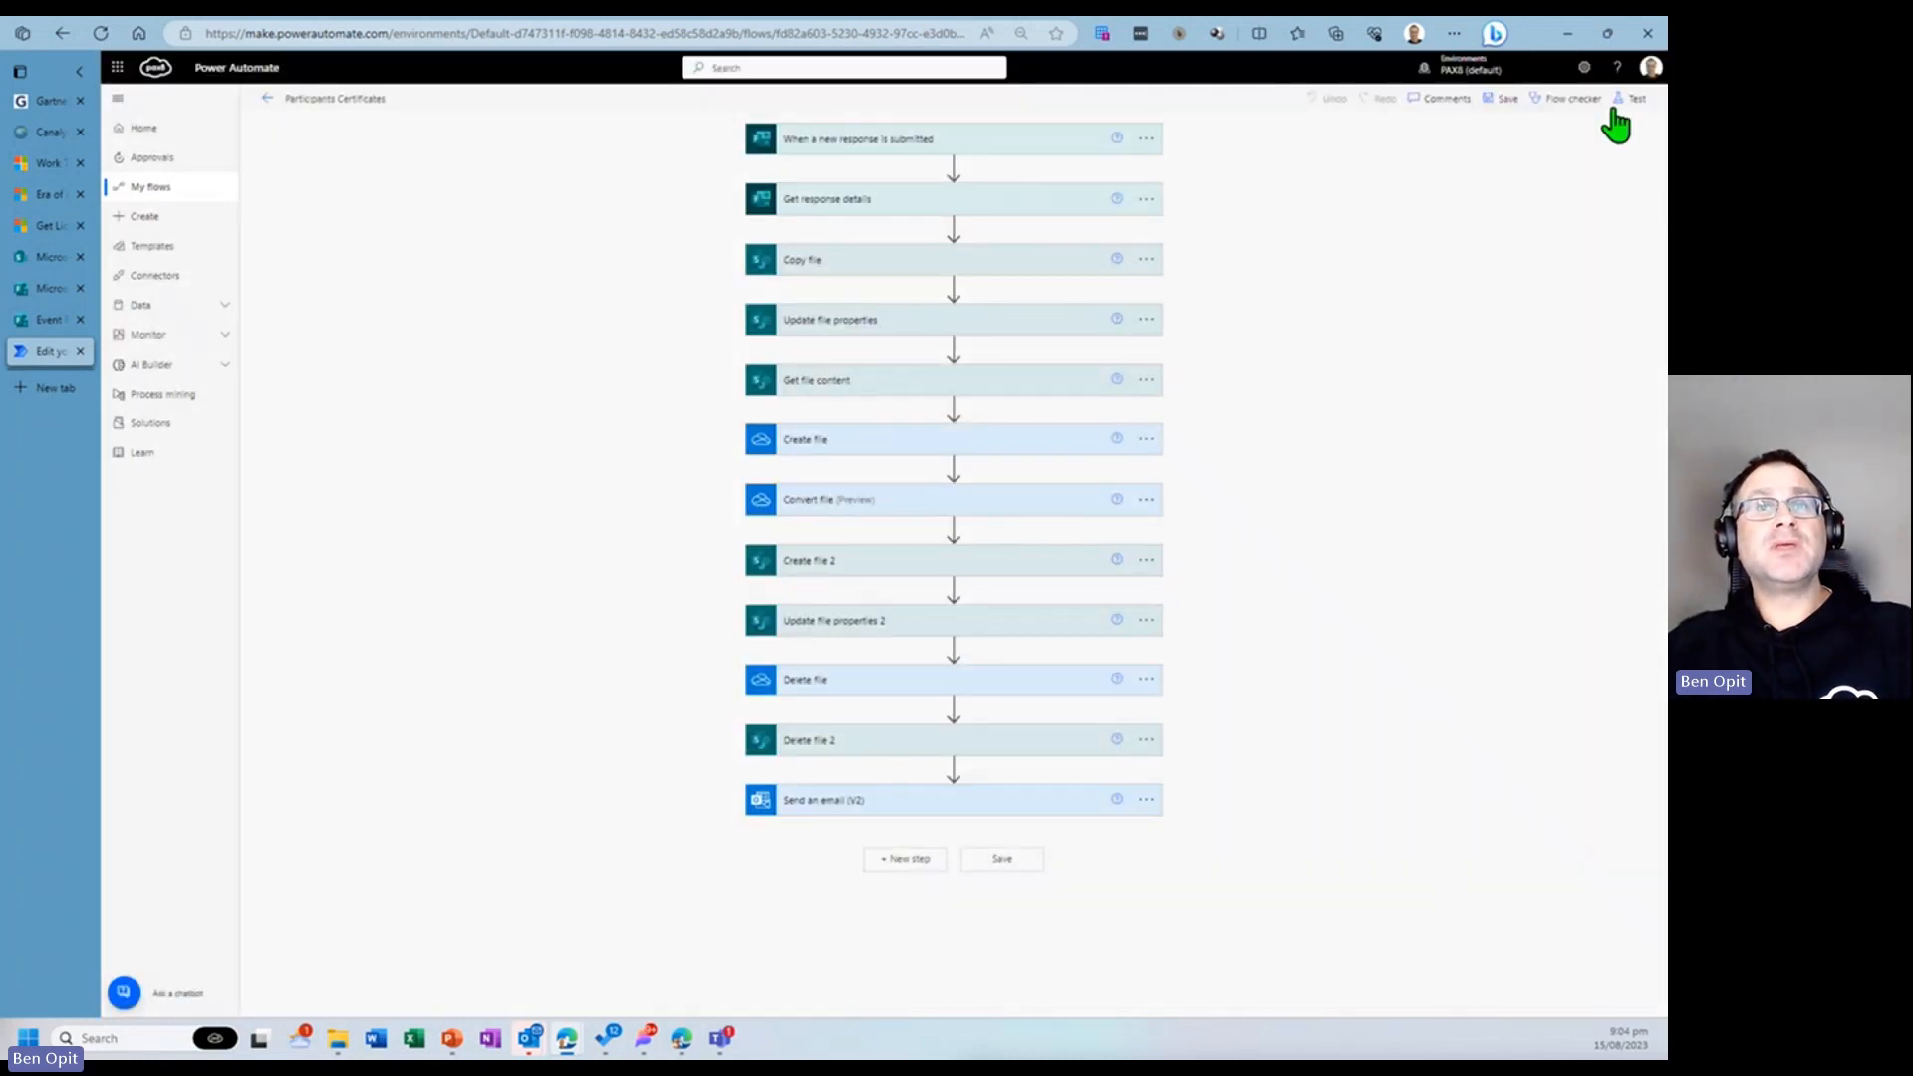
- Start another manual test of the flow
left_click(1610, 100)
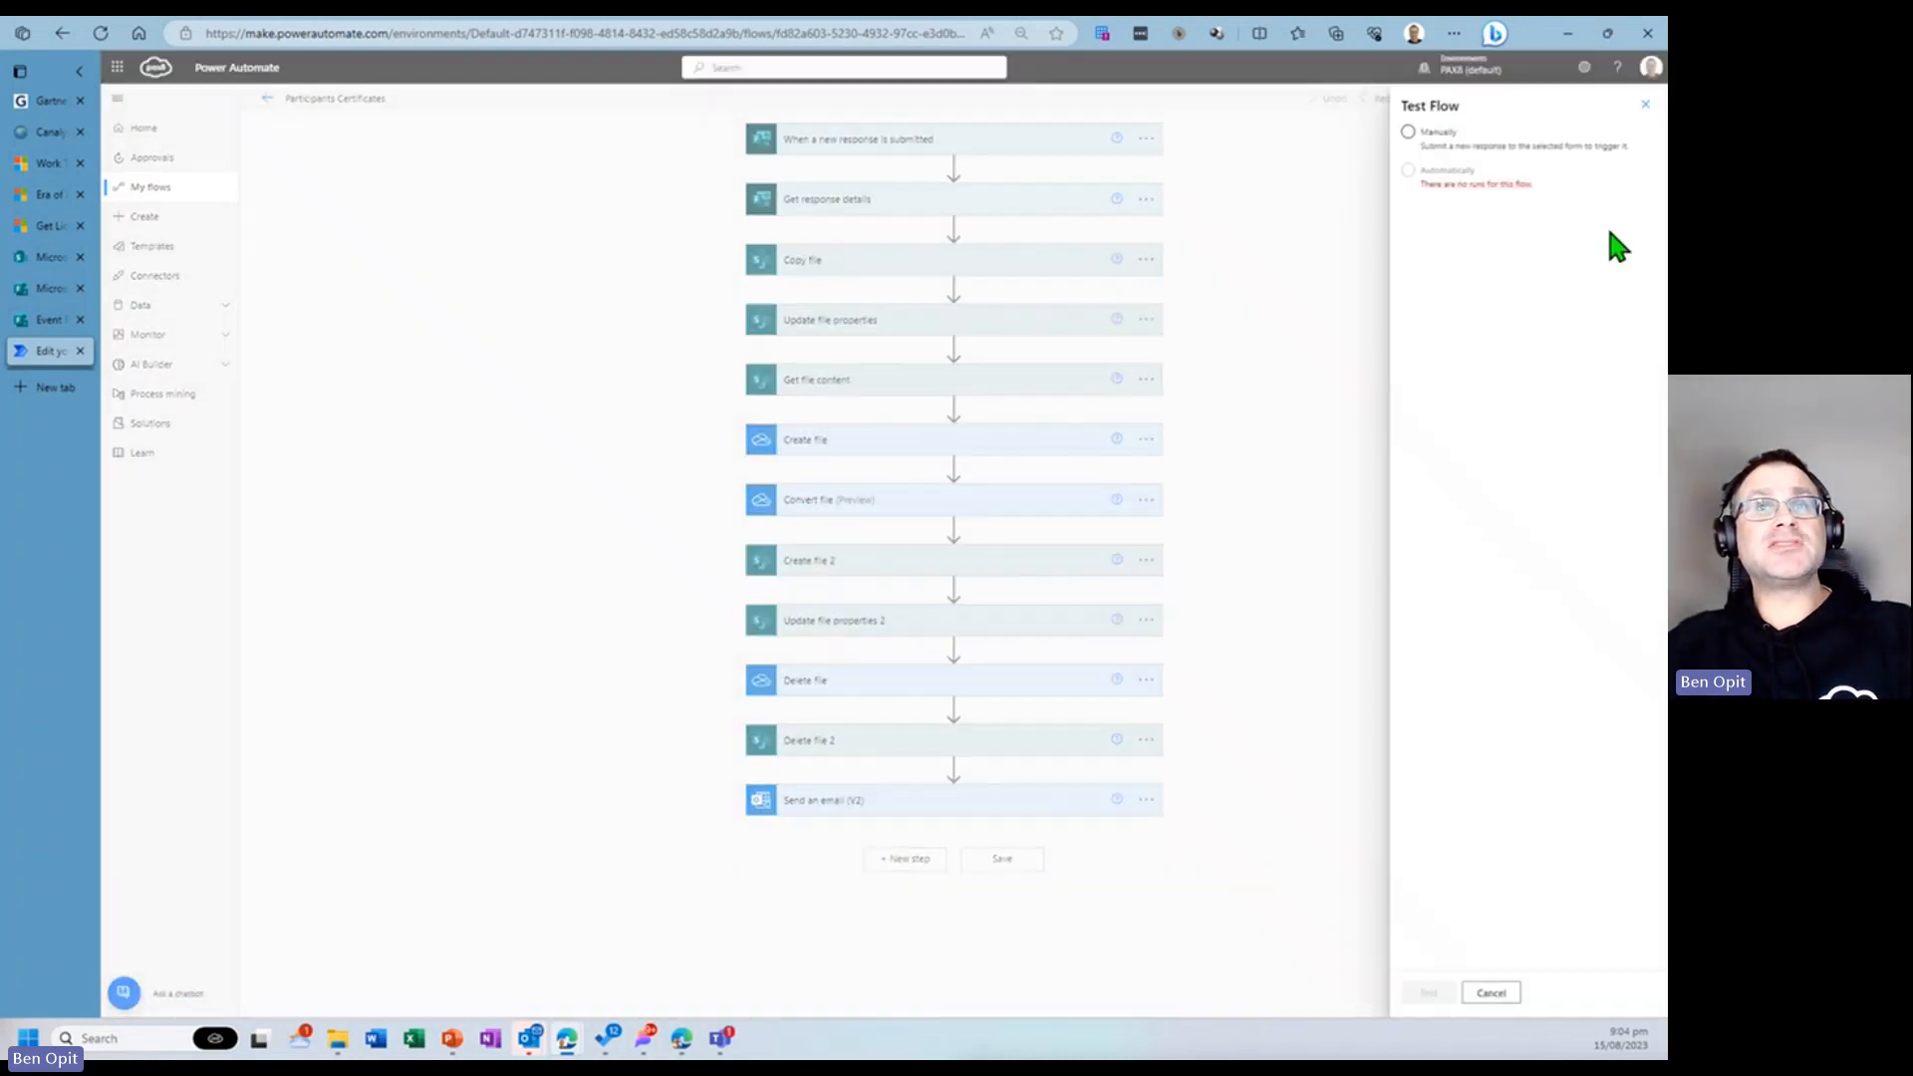
left_click(1408, 133)
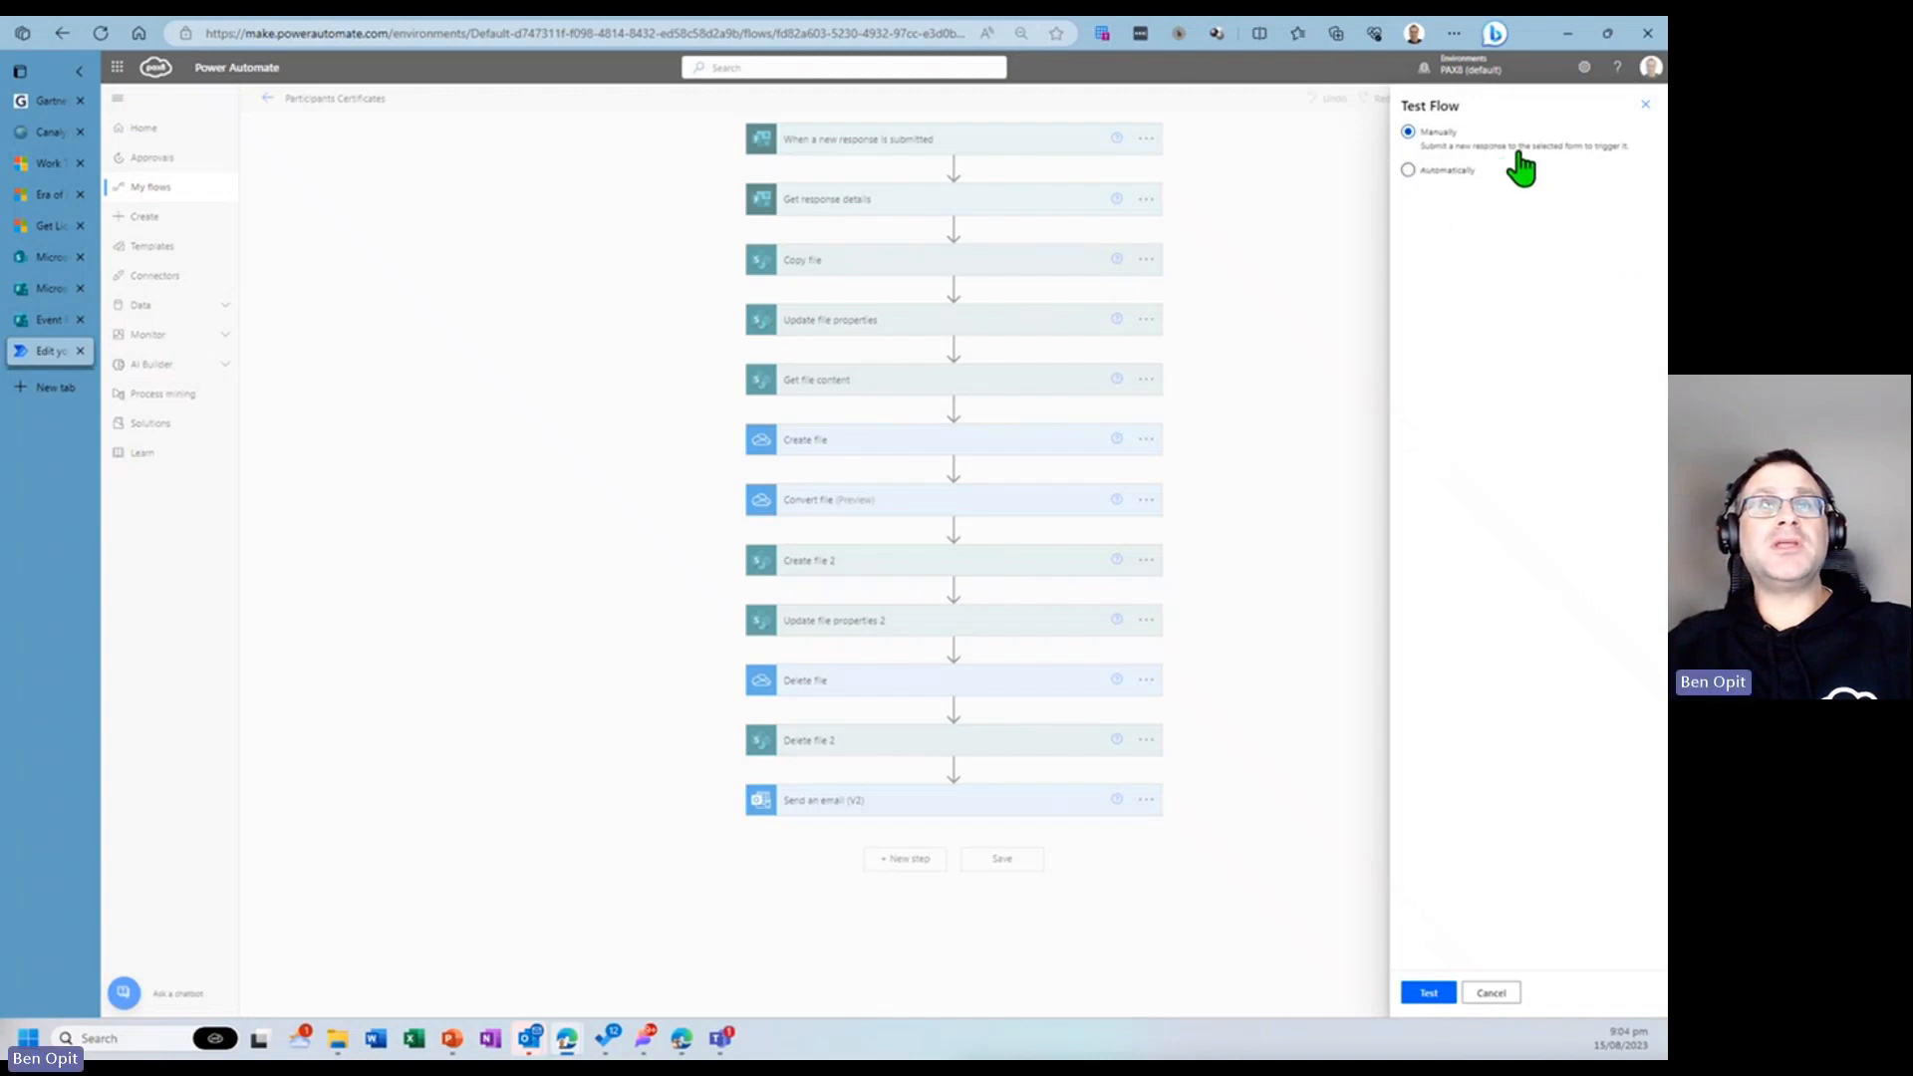
left_click(1428, 992)
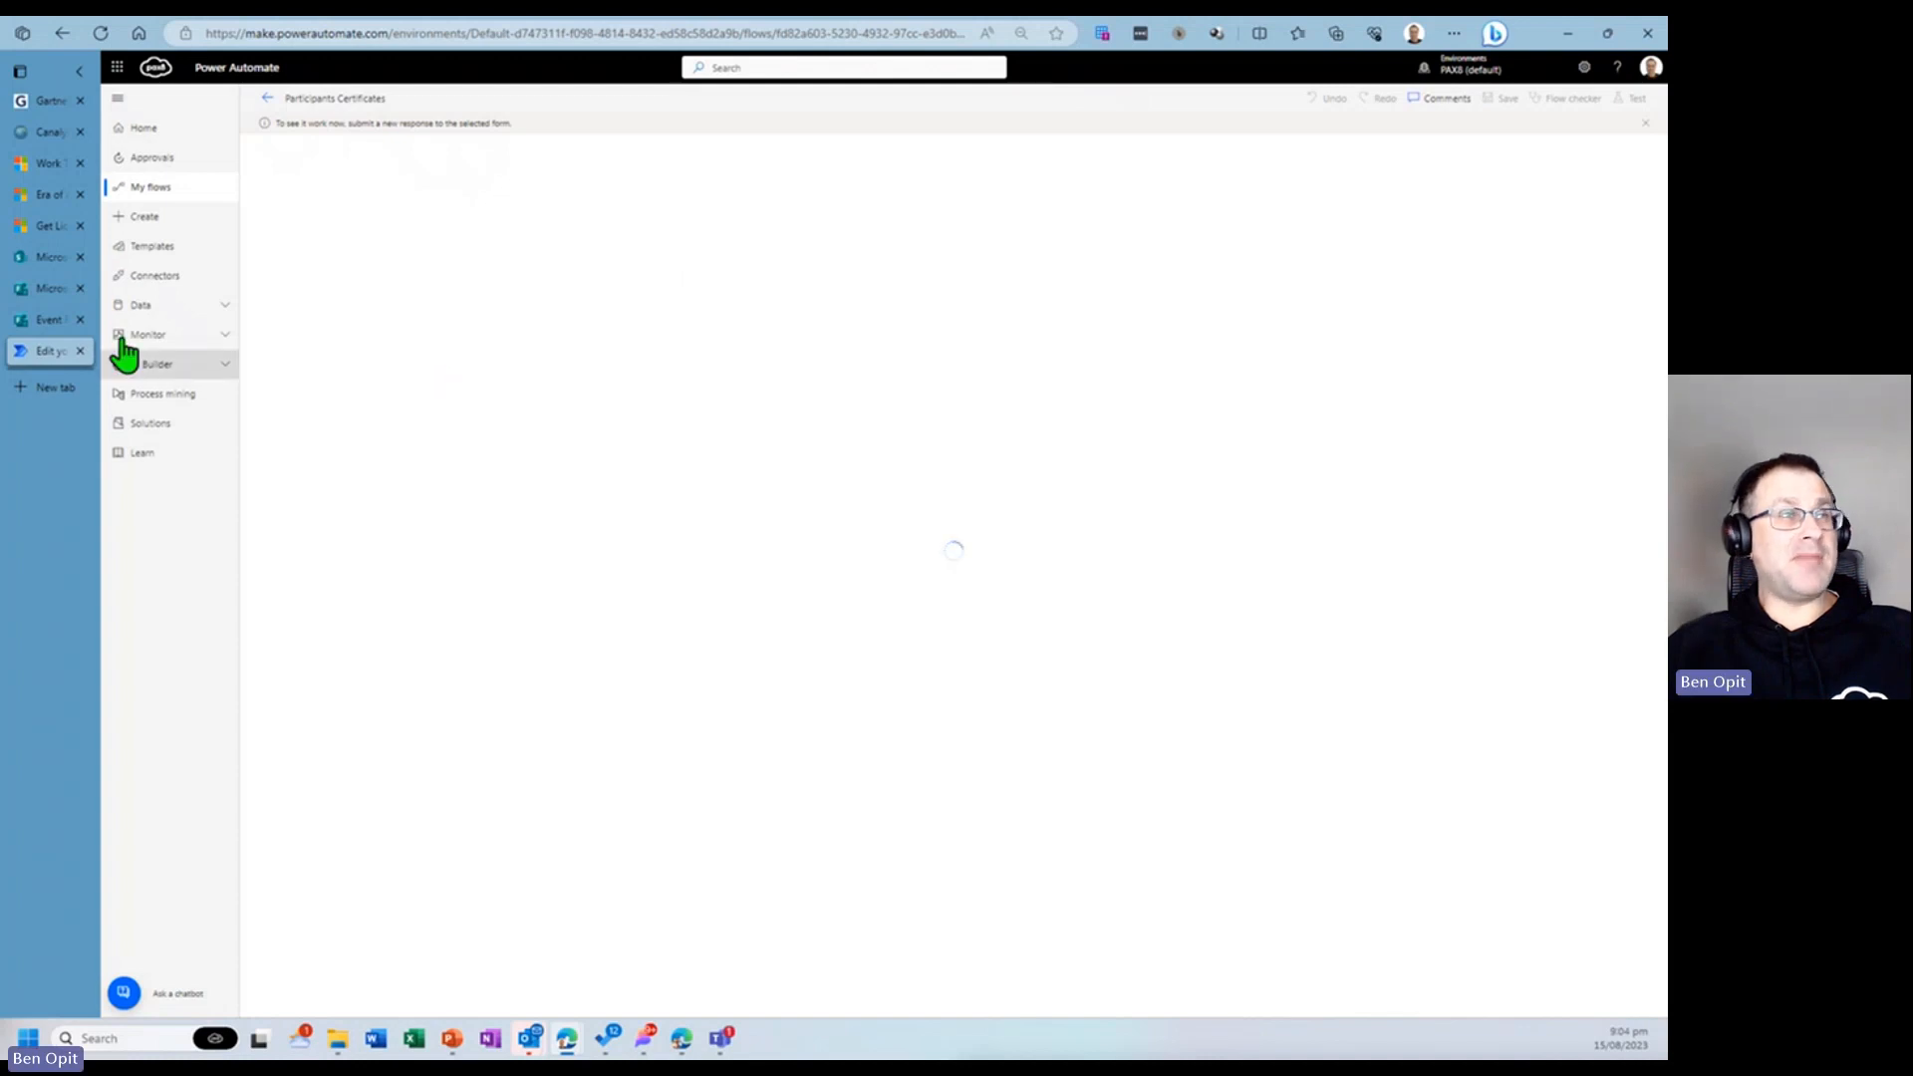
- Start another form response and enter the participant's full name and email address
left_click(44, 325)
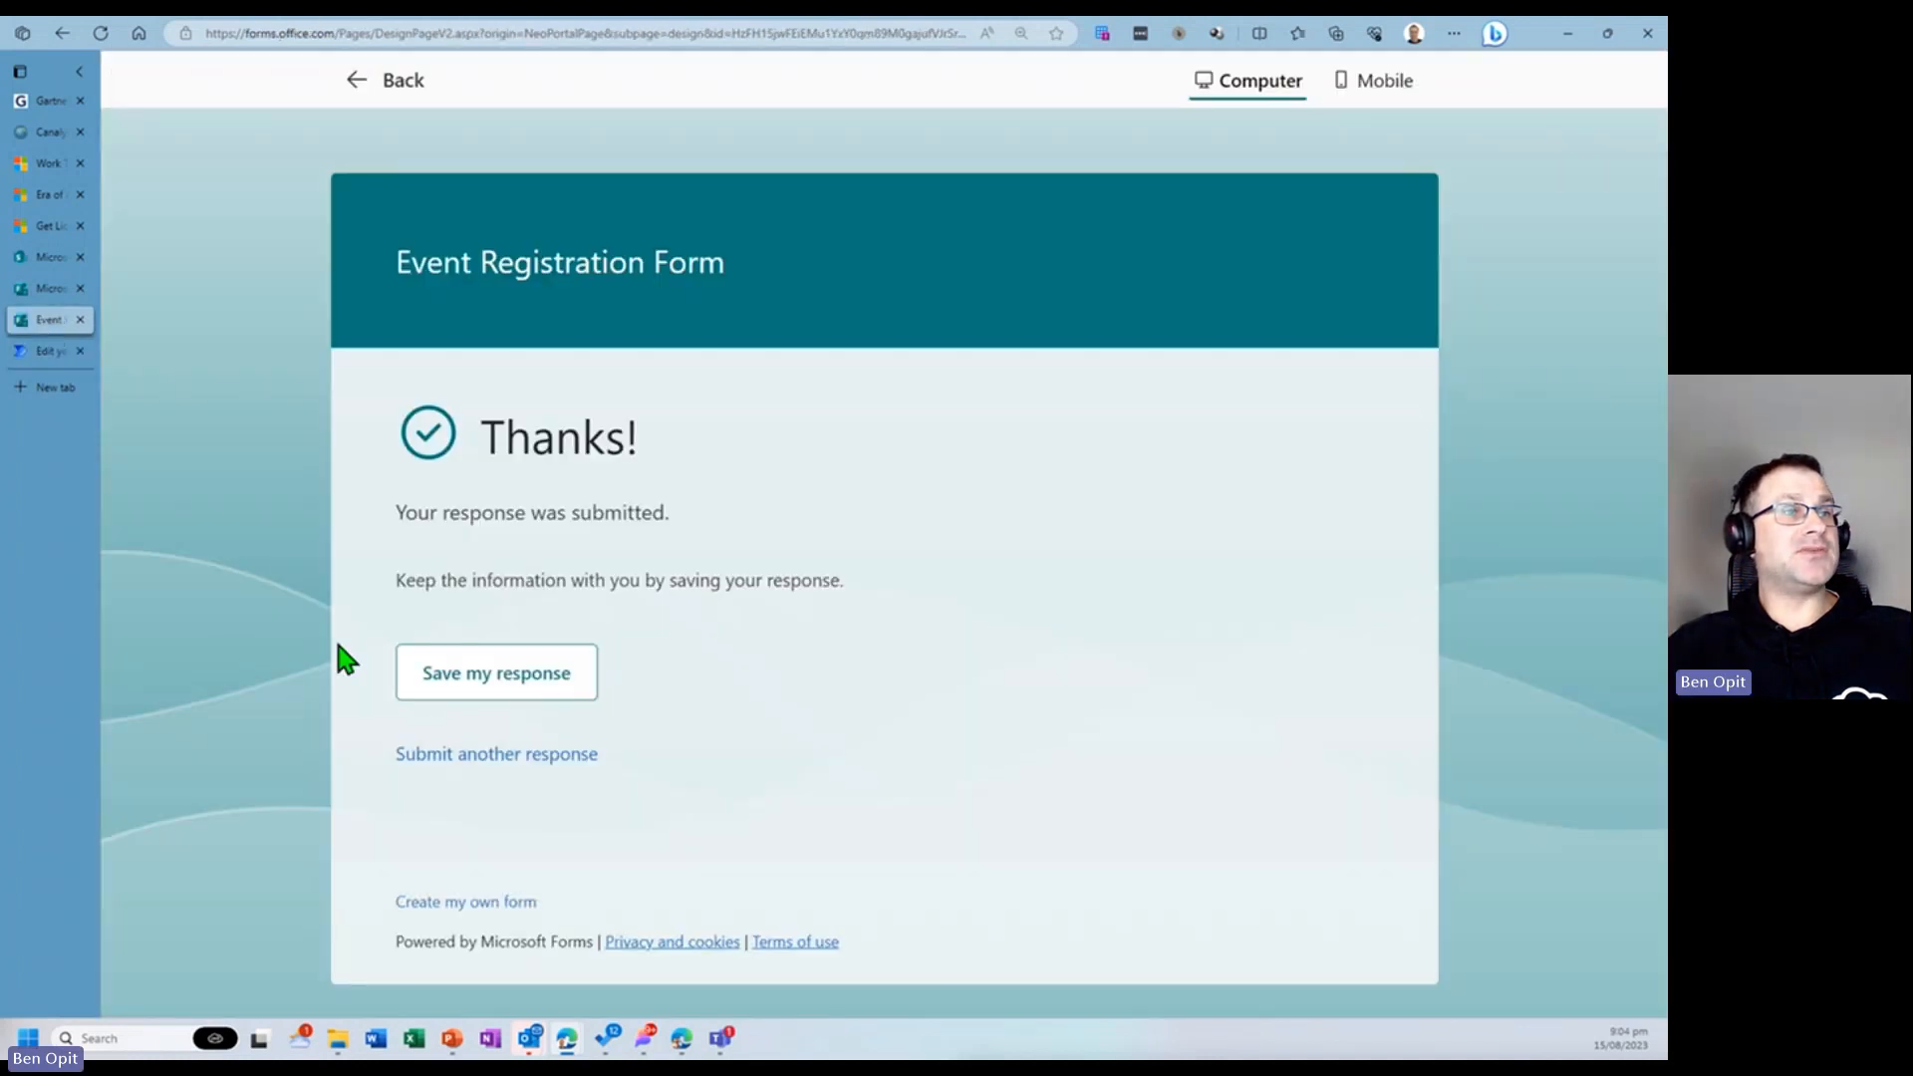
left_click(456, 753)
left_click(605, 599)
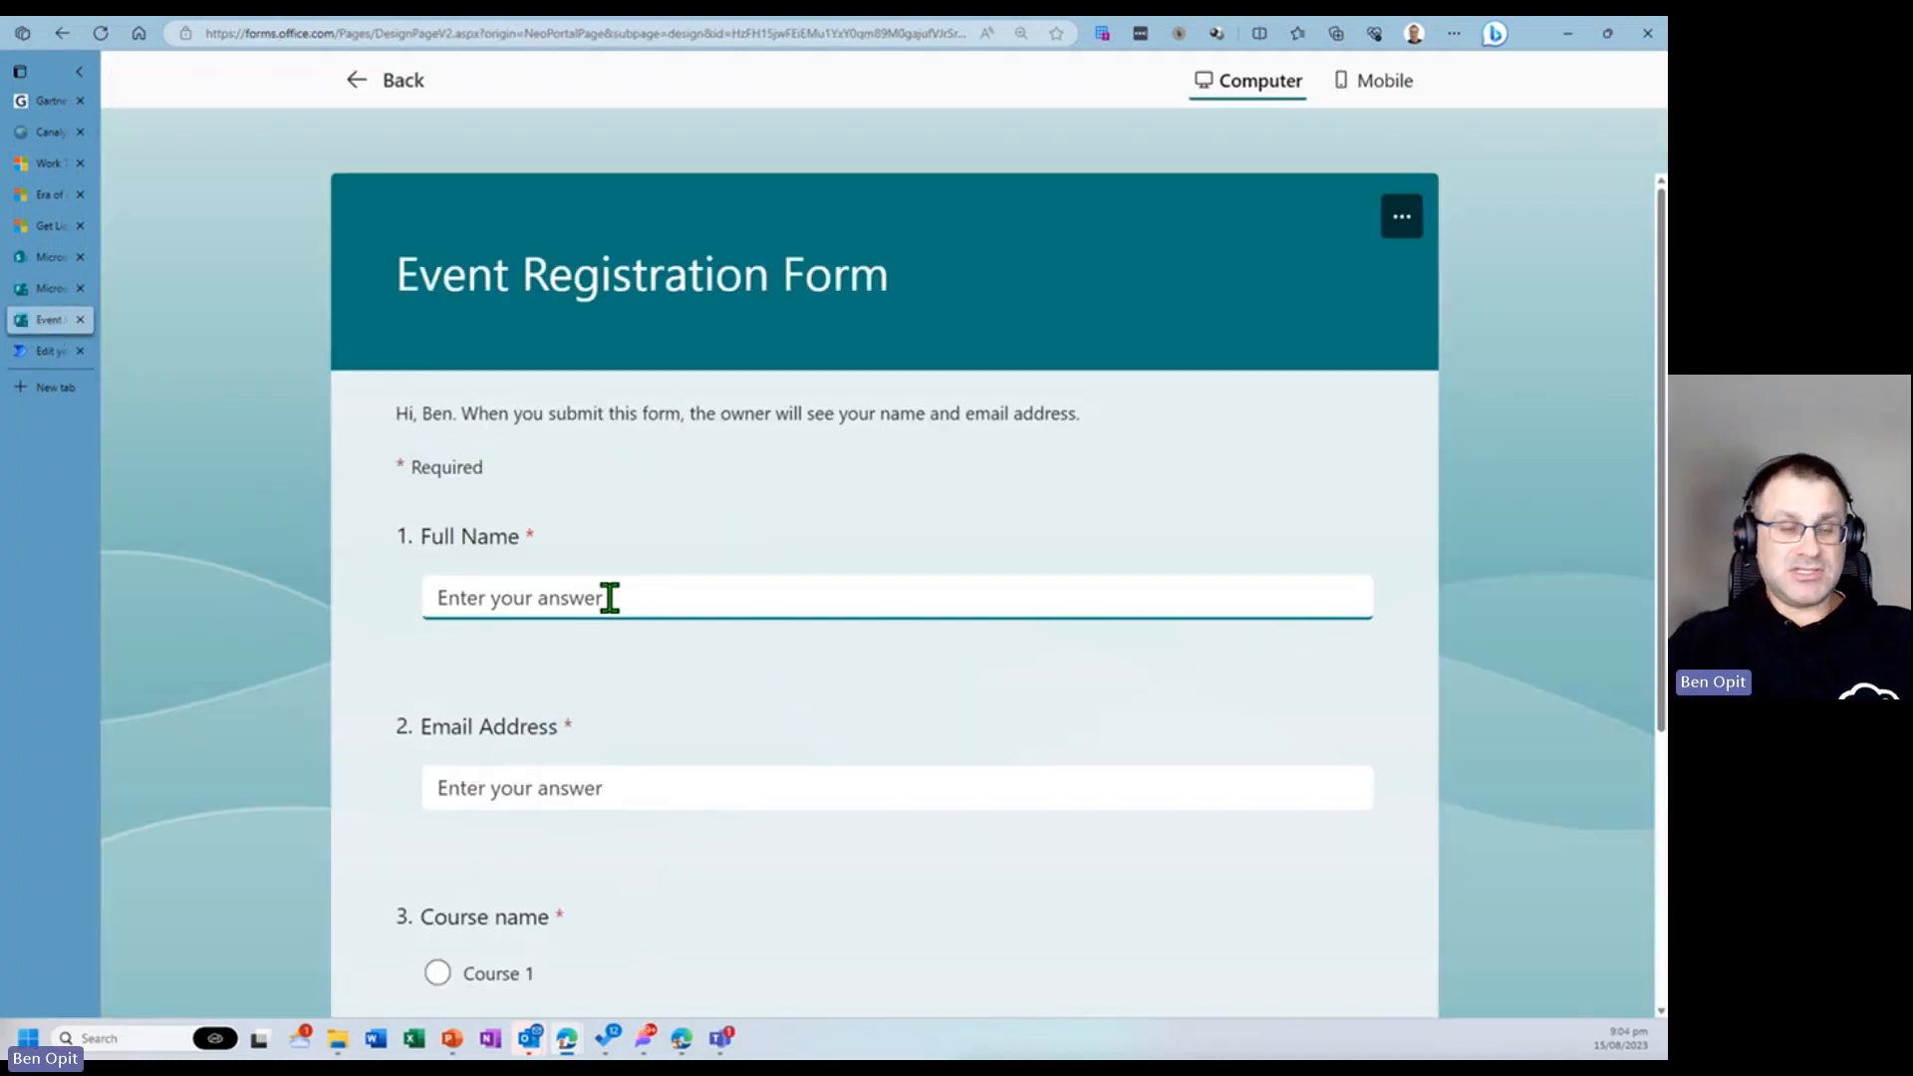
key("Tab")
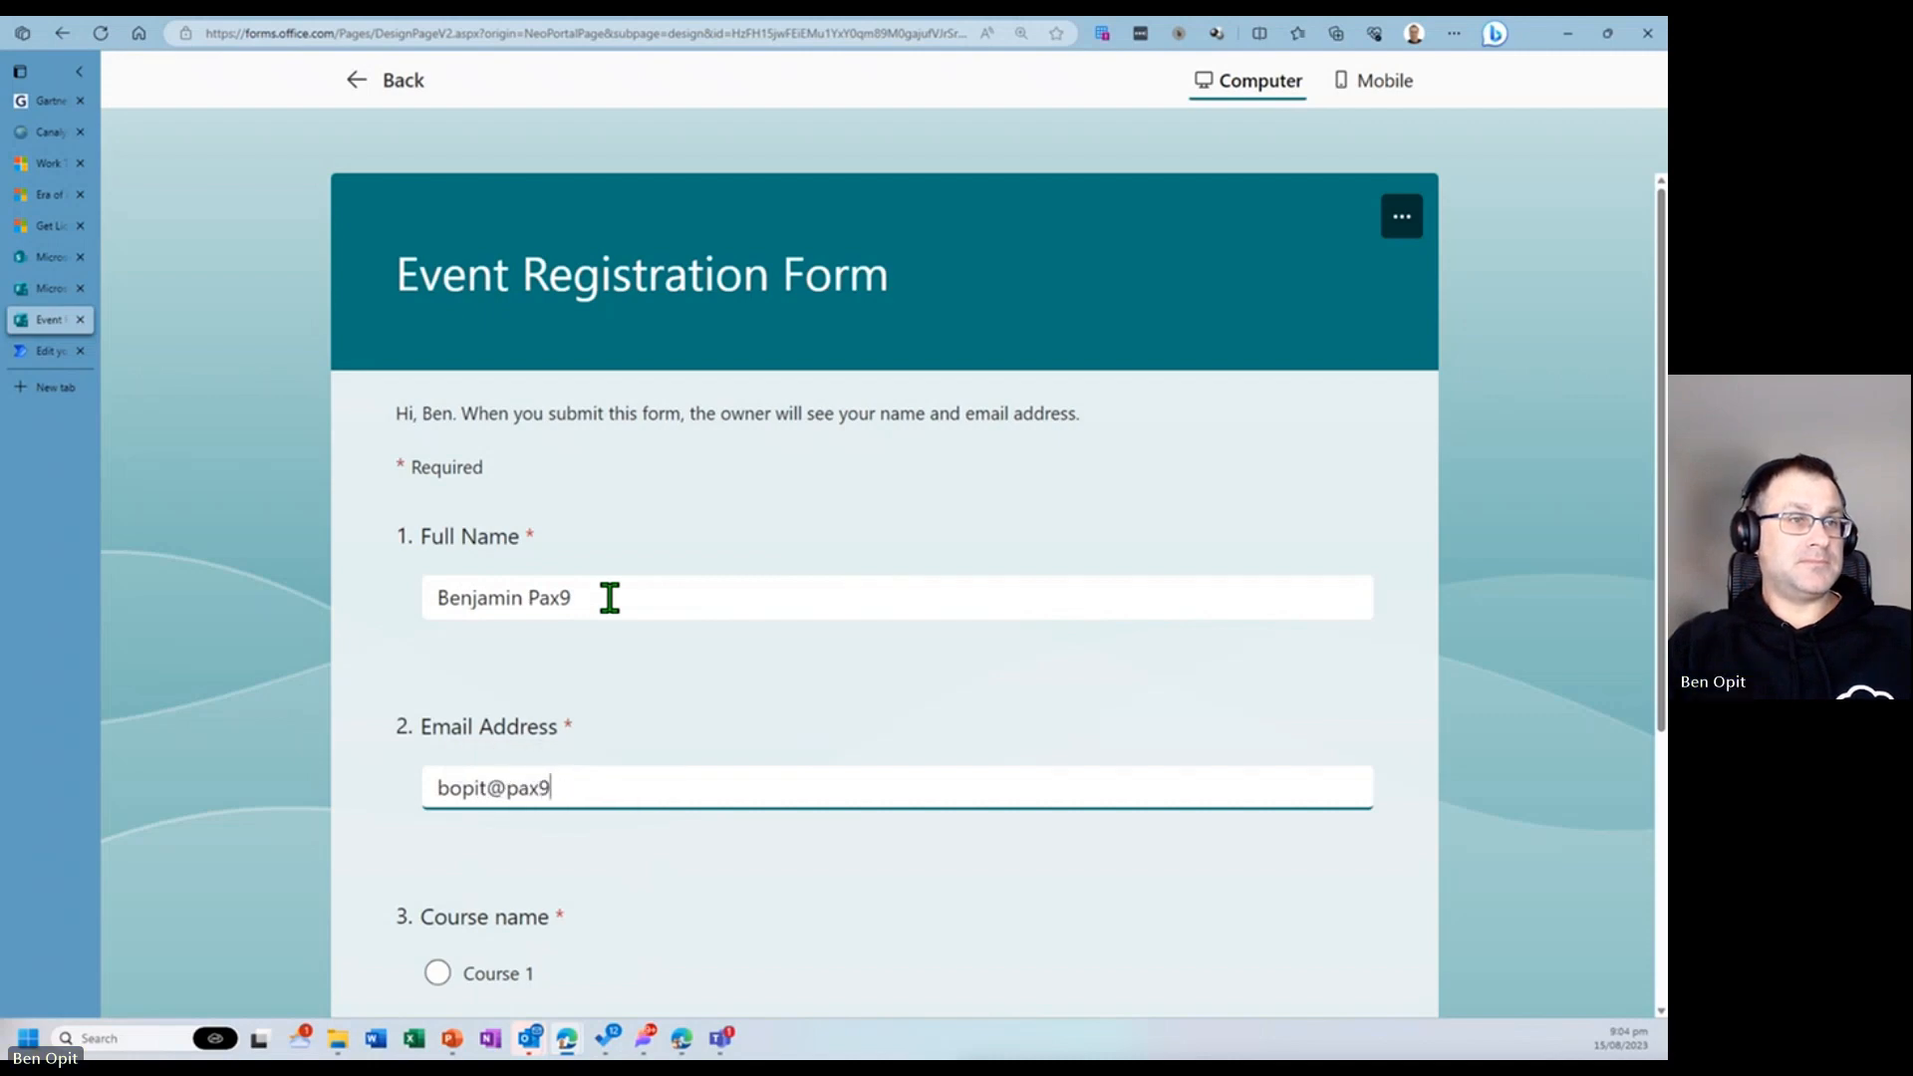
key("Tab")
- Pick a course, submit the response, and return to the running flow test
scroll(518, 866, "down", 3)
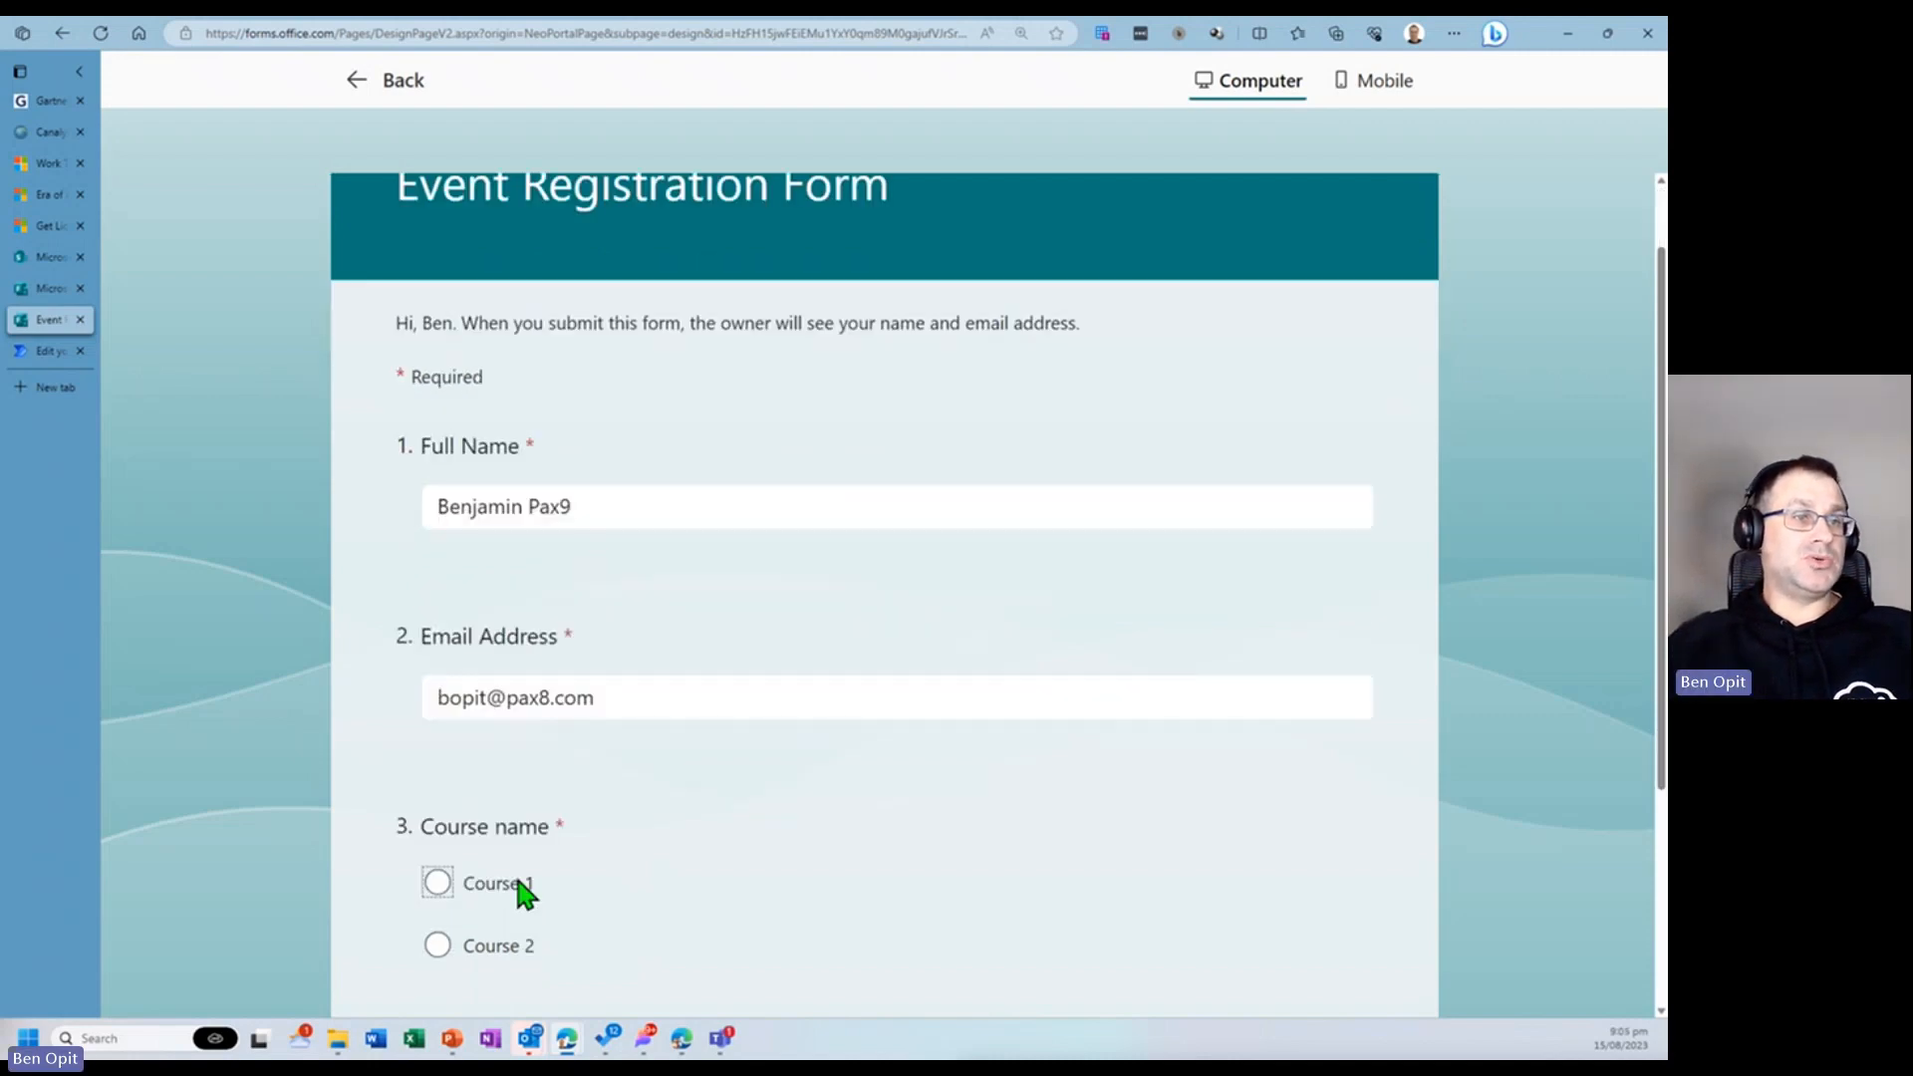
left_click(437, 719)
left_click(488, 900)
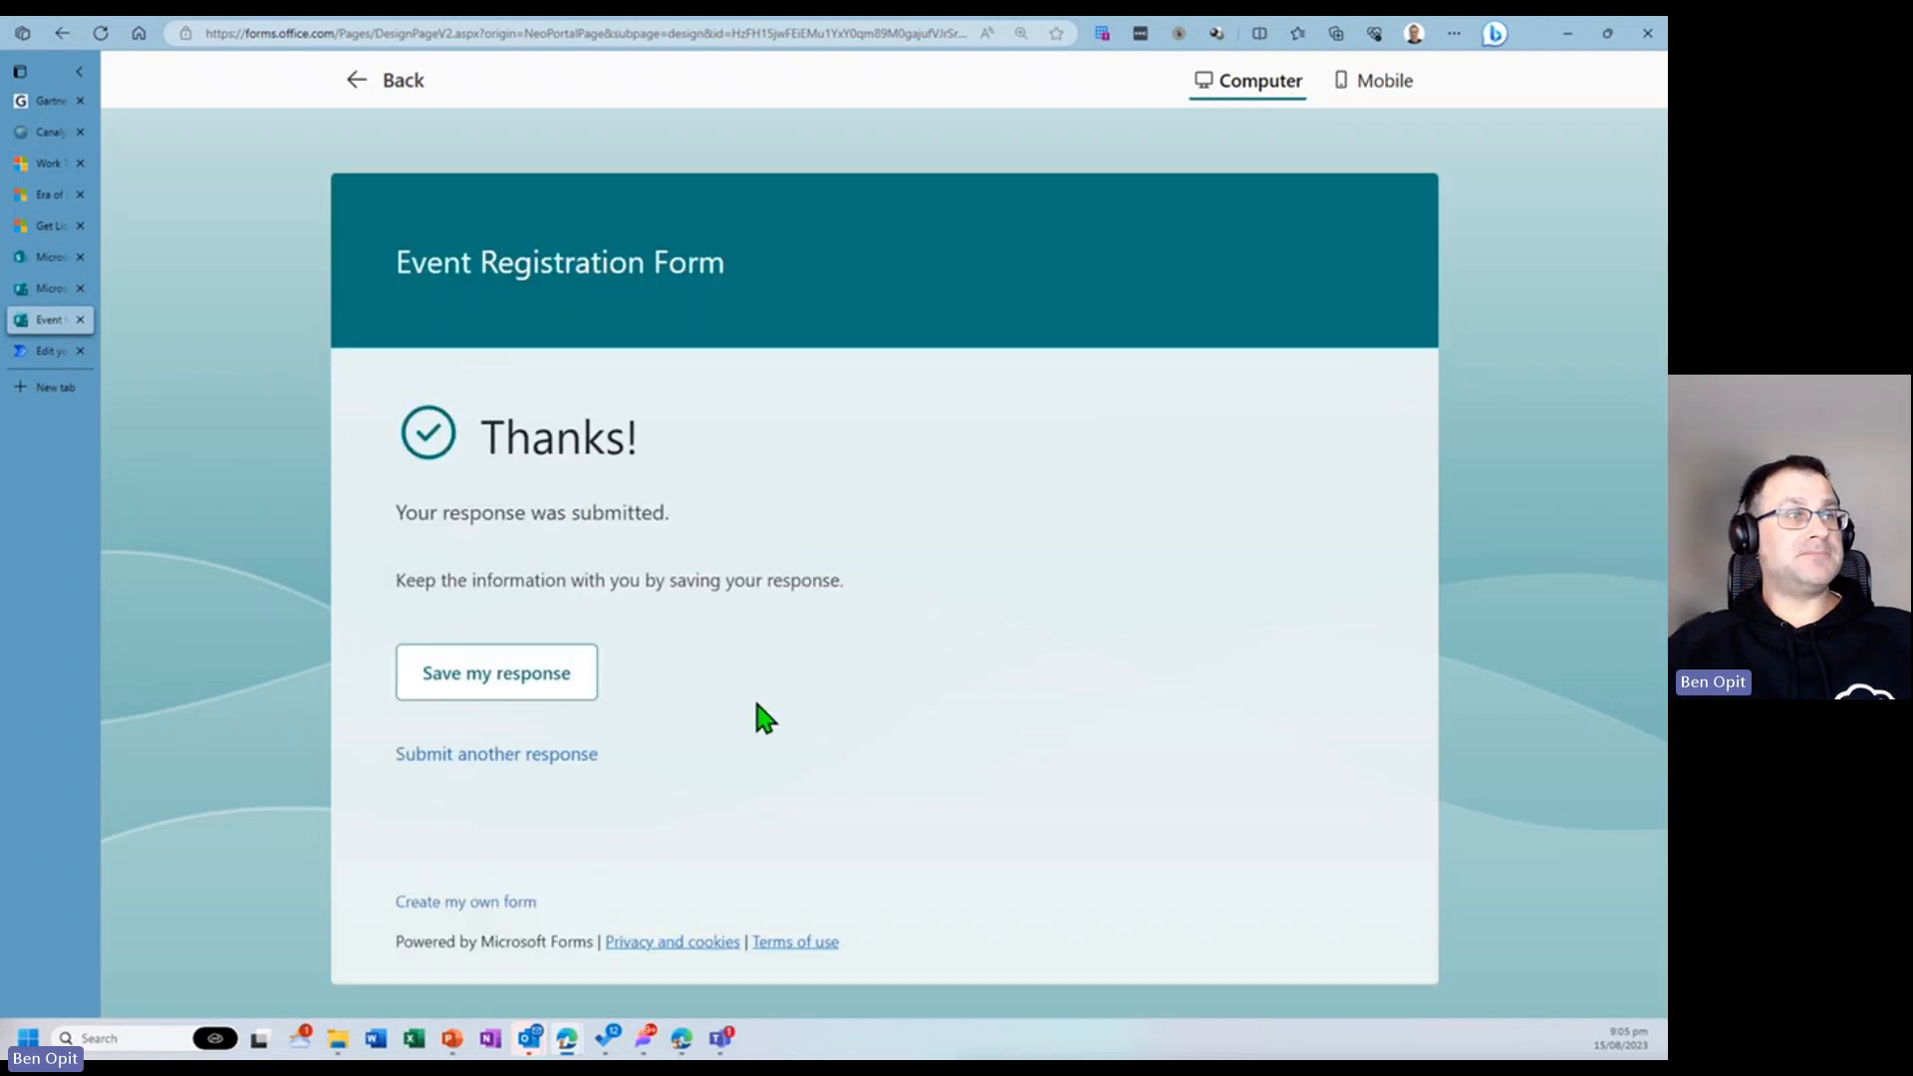
left_click(44, 351)
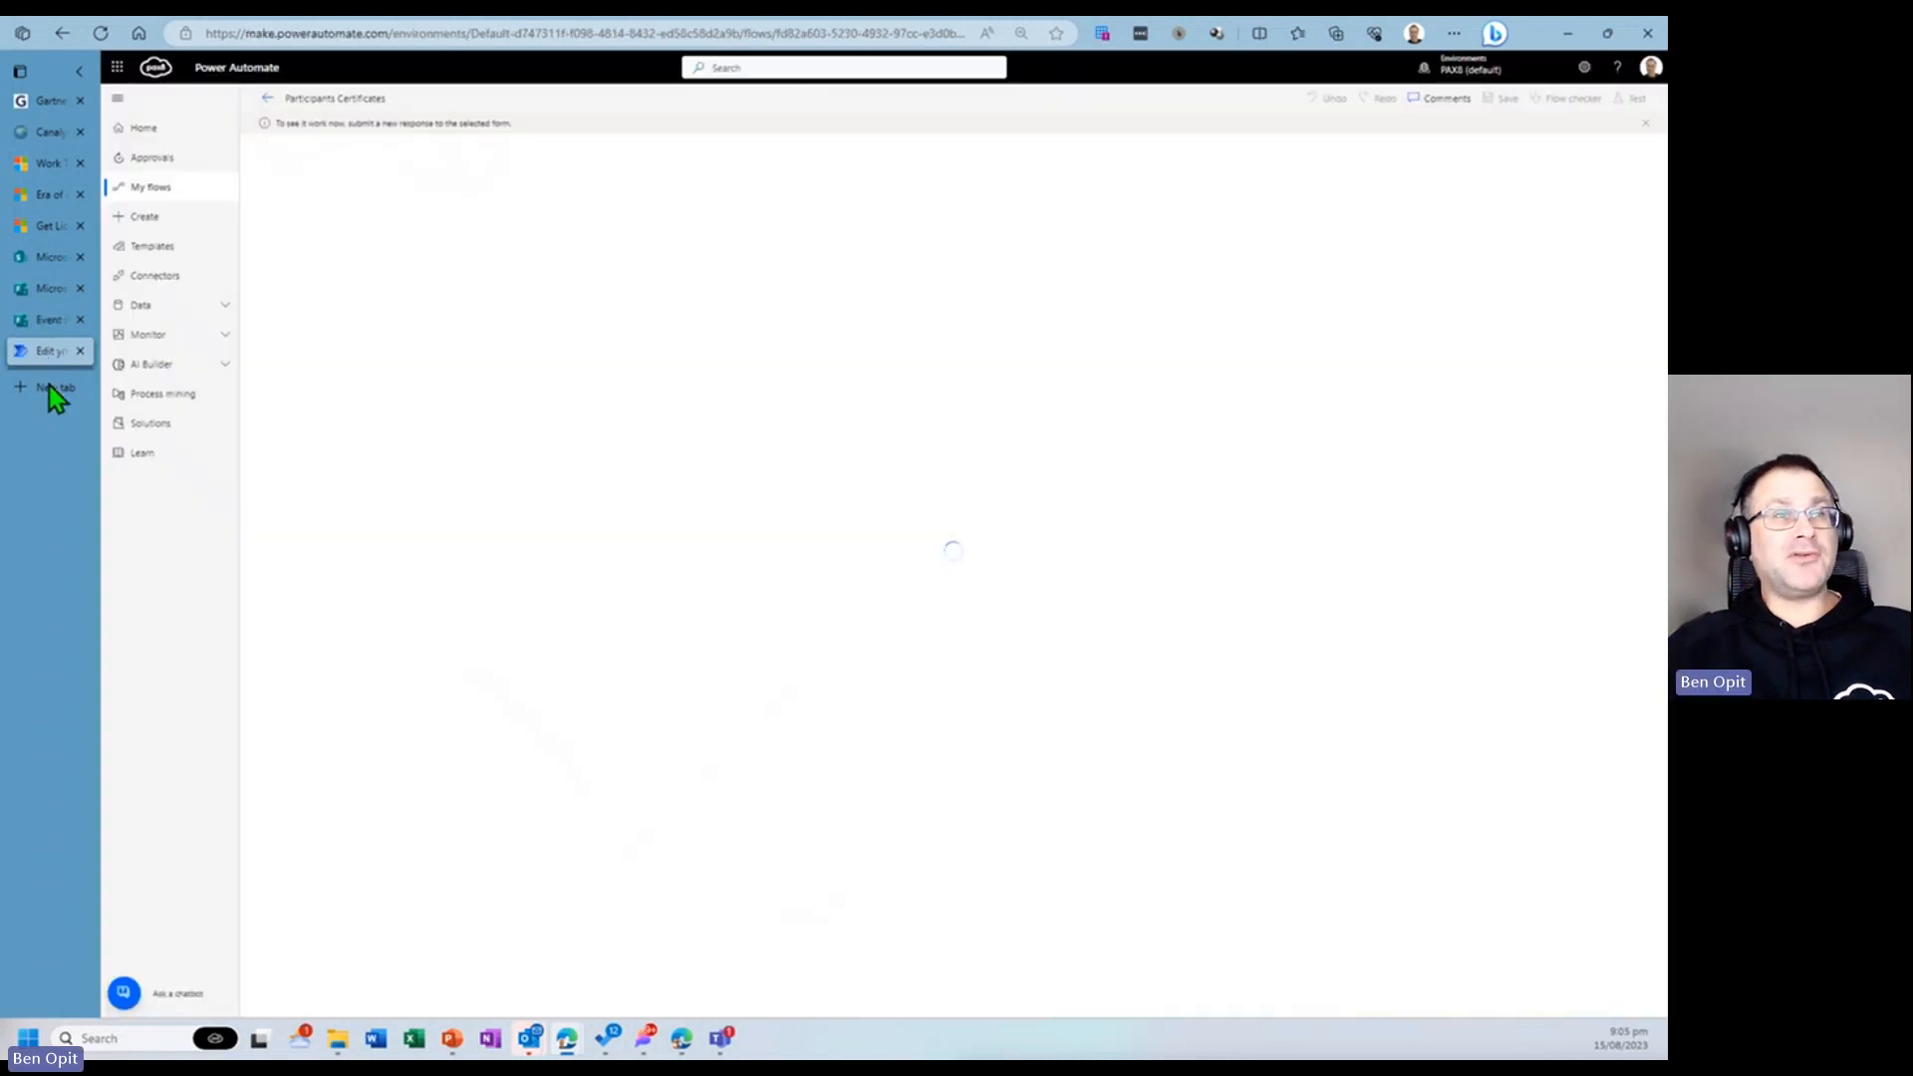
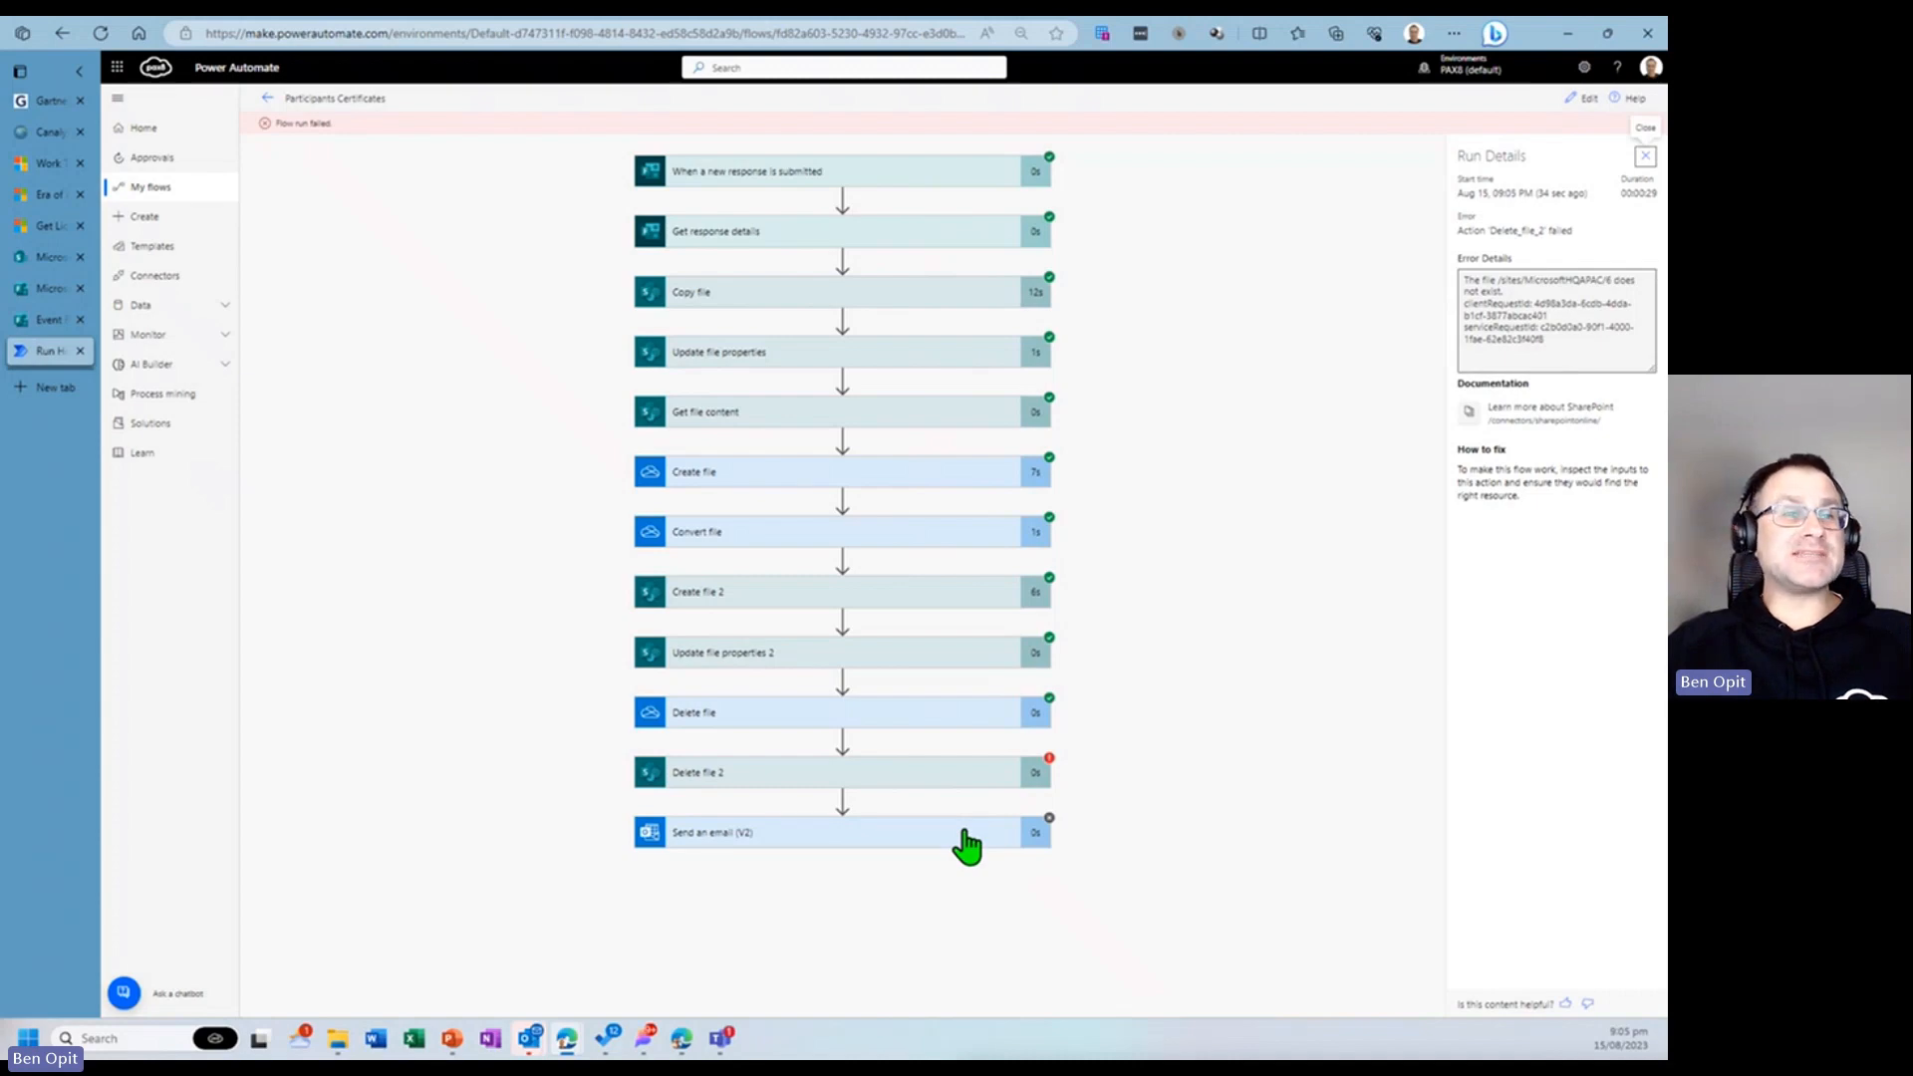
- Inspect the error on the failed Delete file 2 action, then reopen the flow editor and expand Delete file 2
left_click(966, 776)
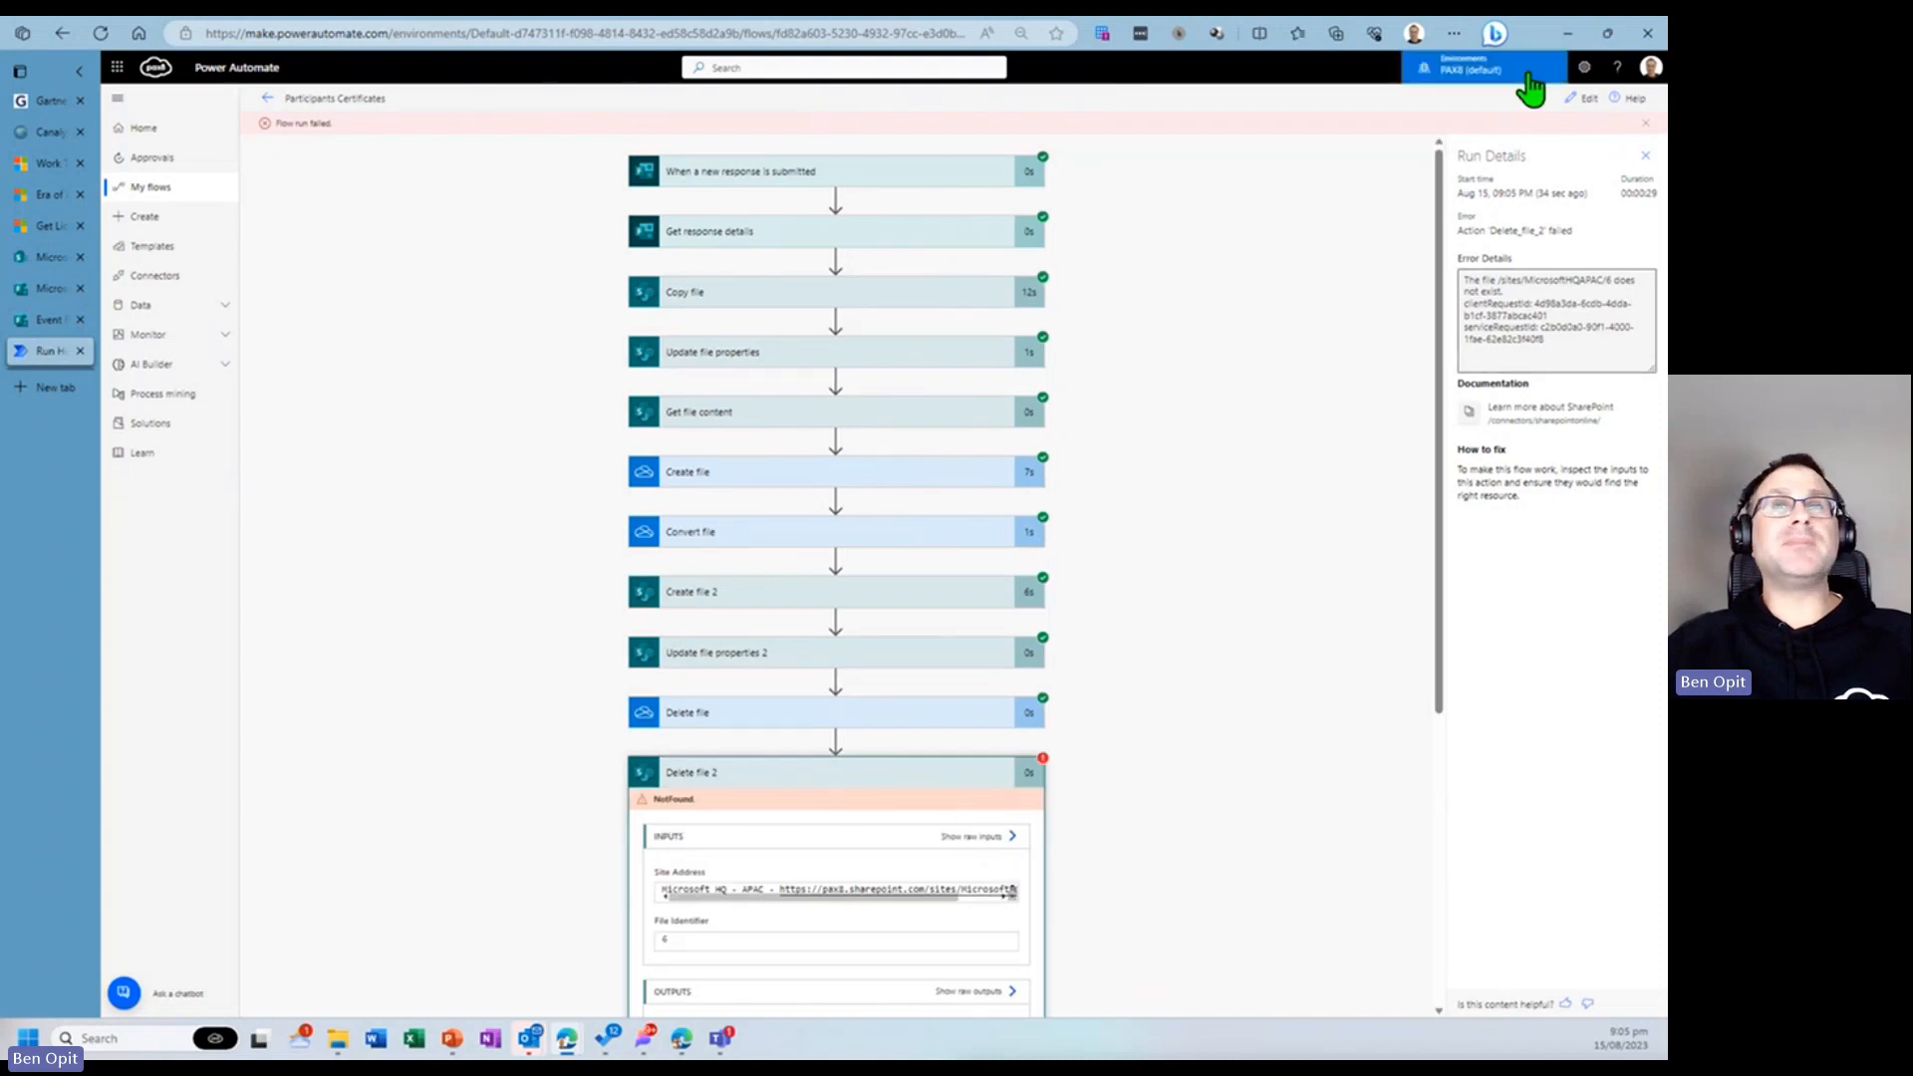
left_click(1583, 98)
left_click(269, 97)
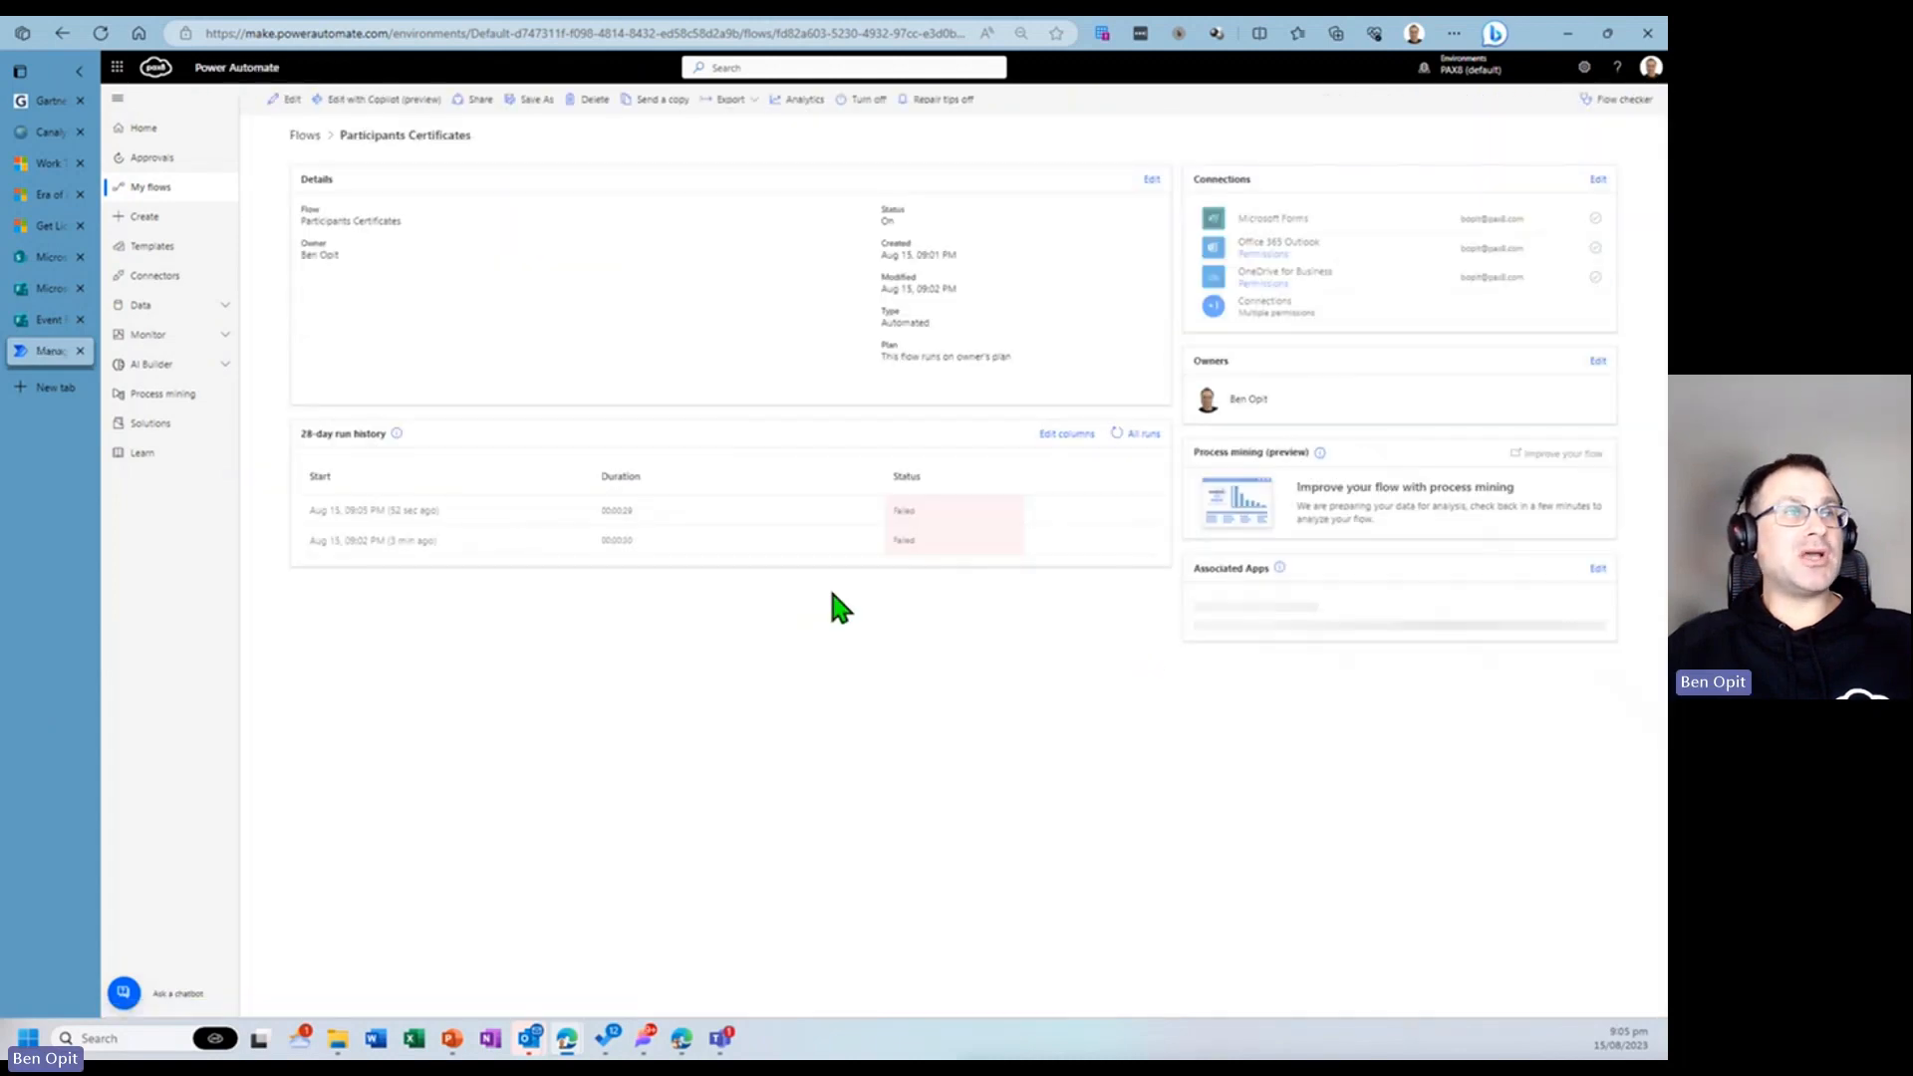
left_click(289, 100)
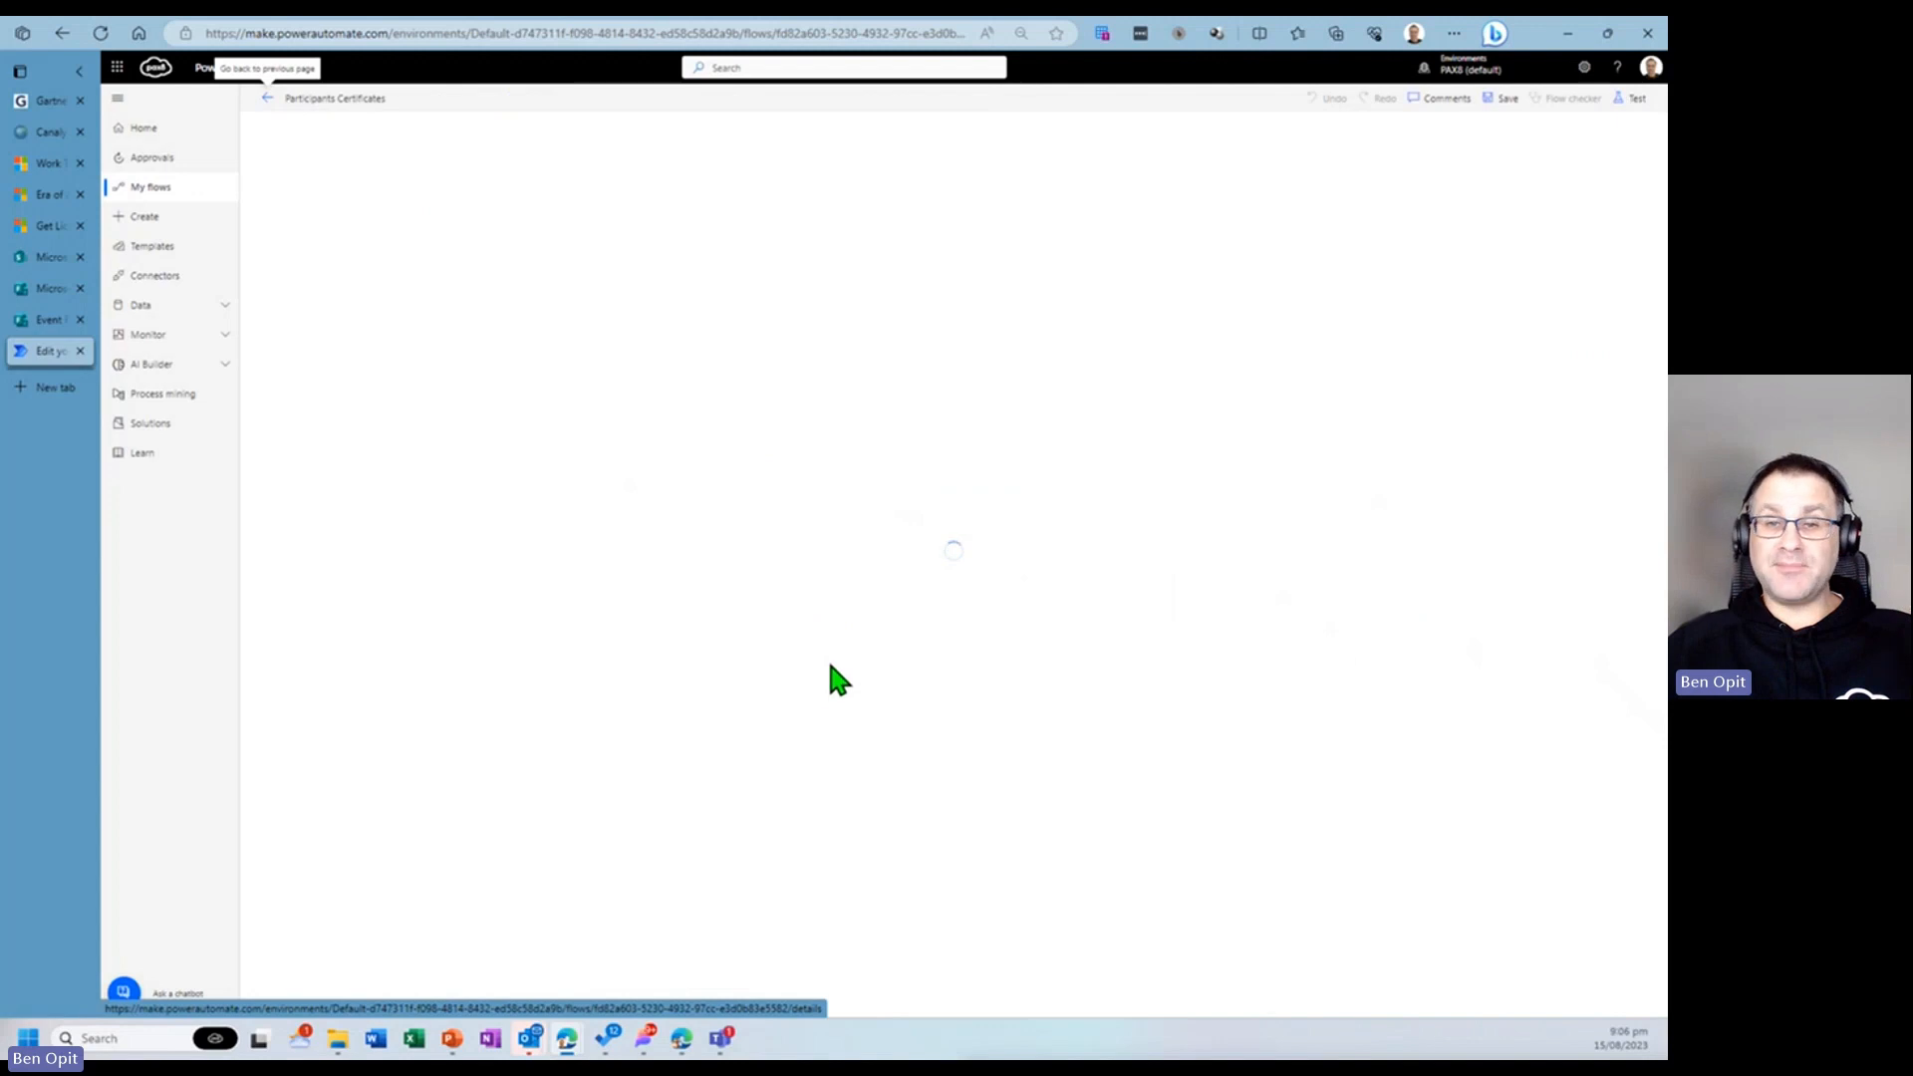
left_click(969, 747)
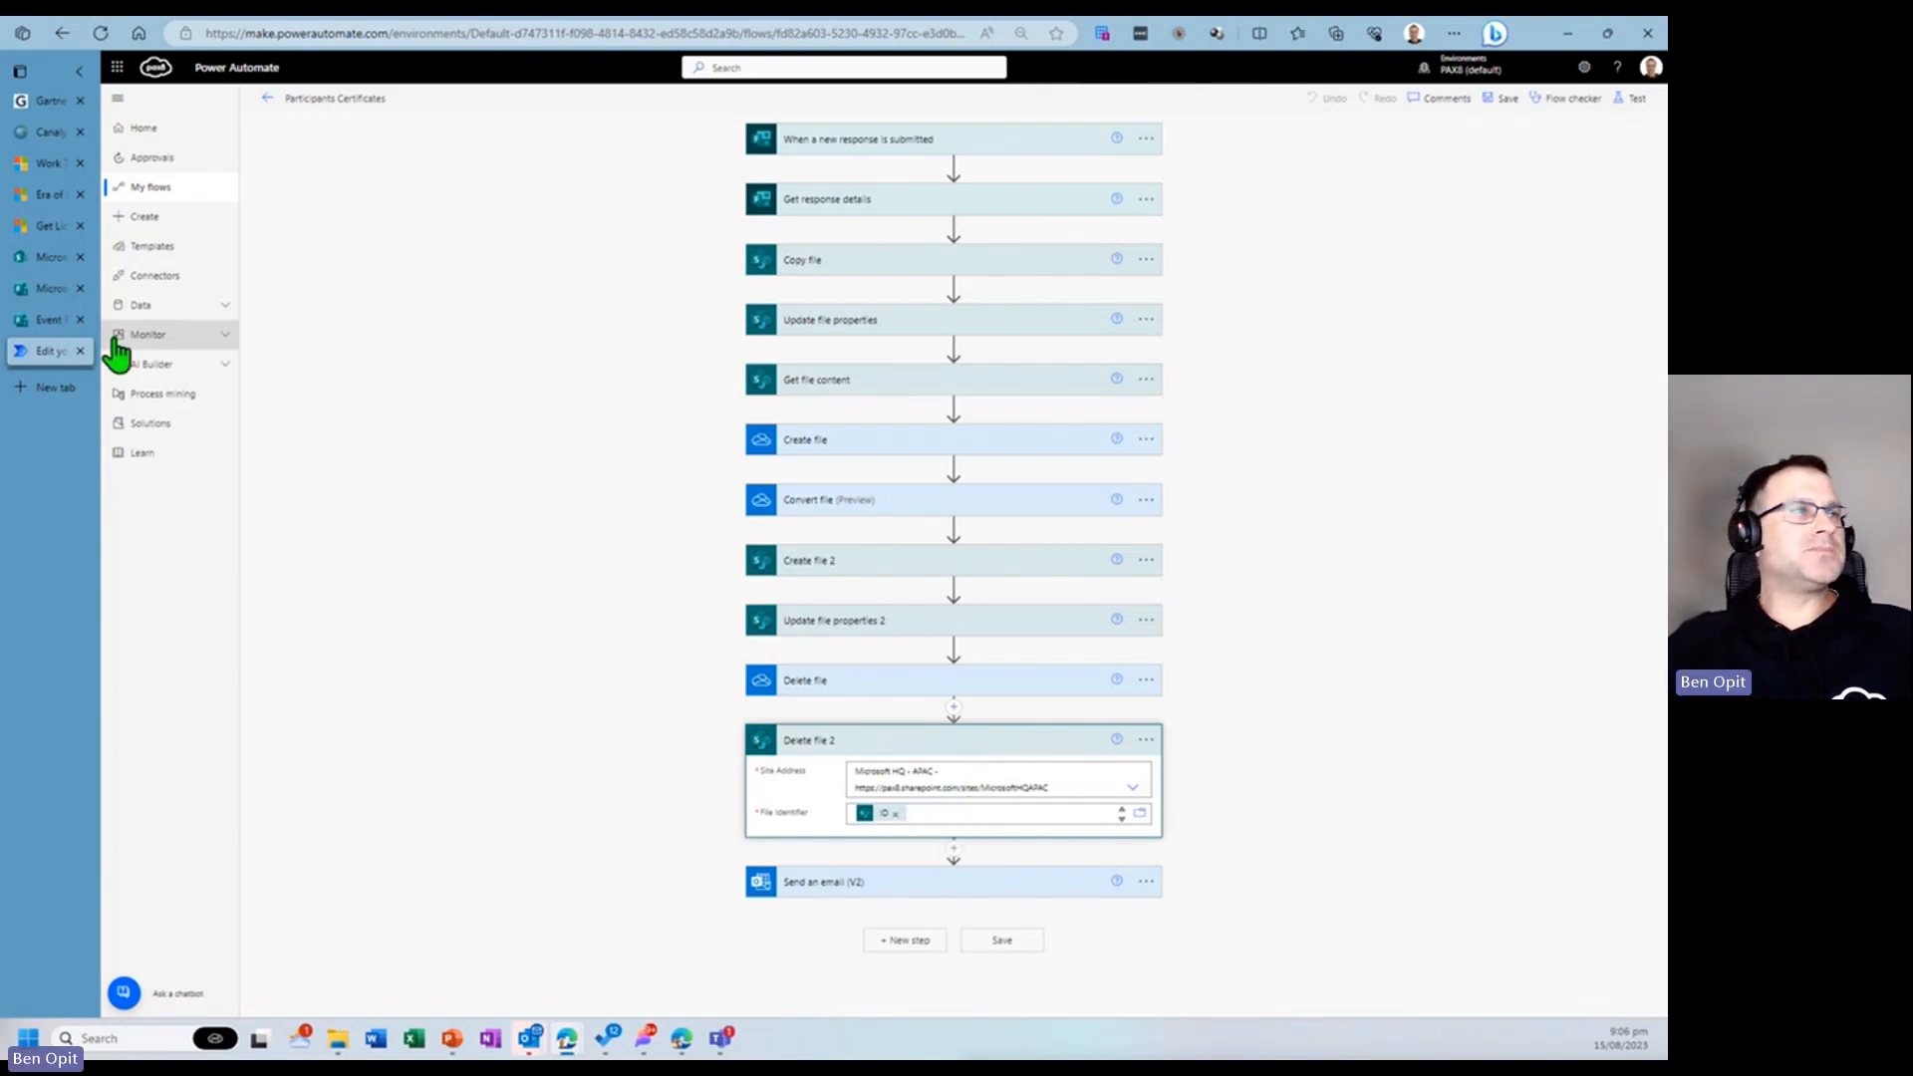
- Open the generated Course 1 certificate PDF in the SharePoint Certificates library to check it, then return to the flow editor
left_click(54, 261)
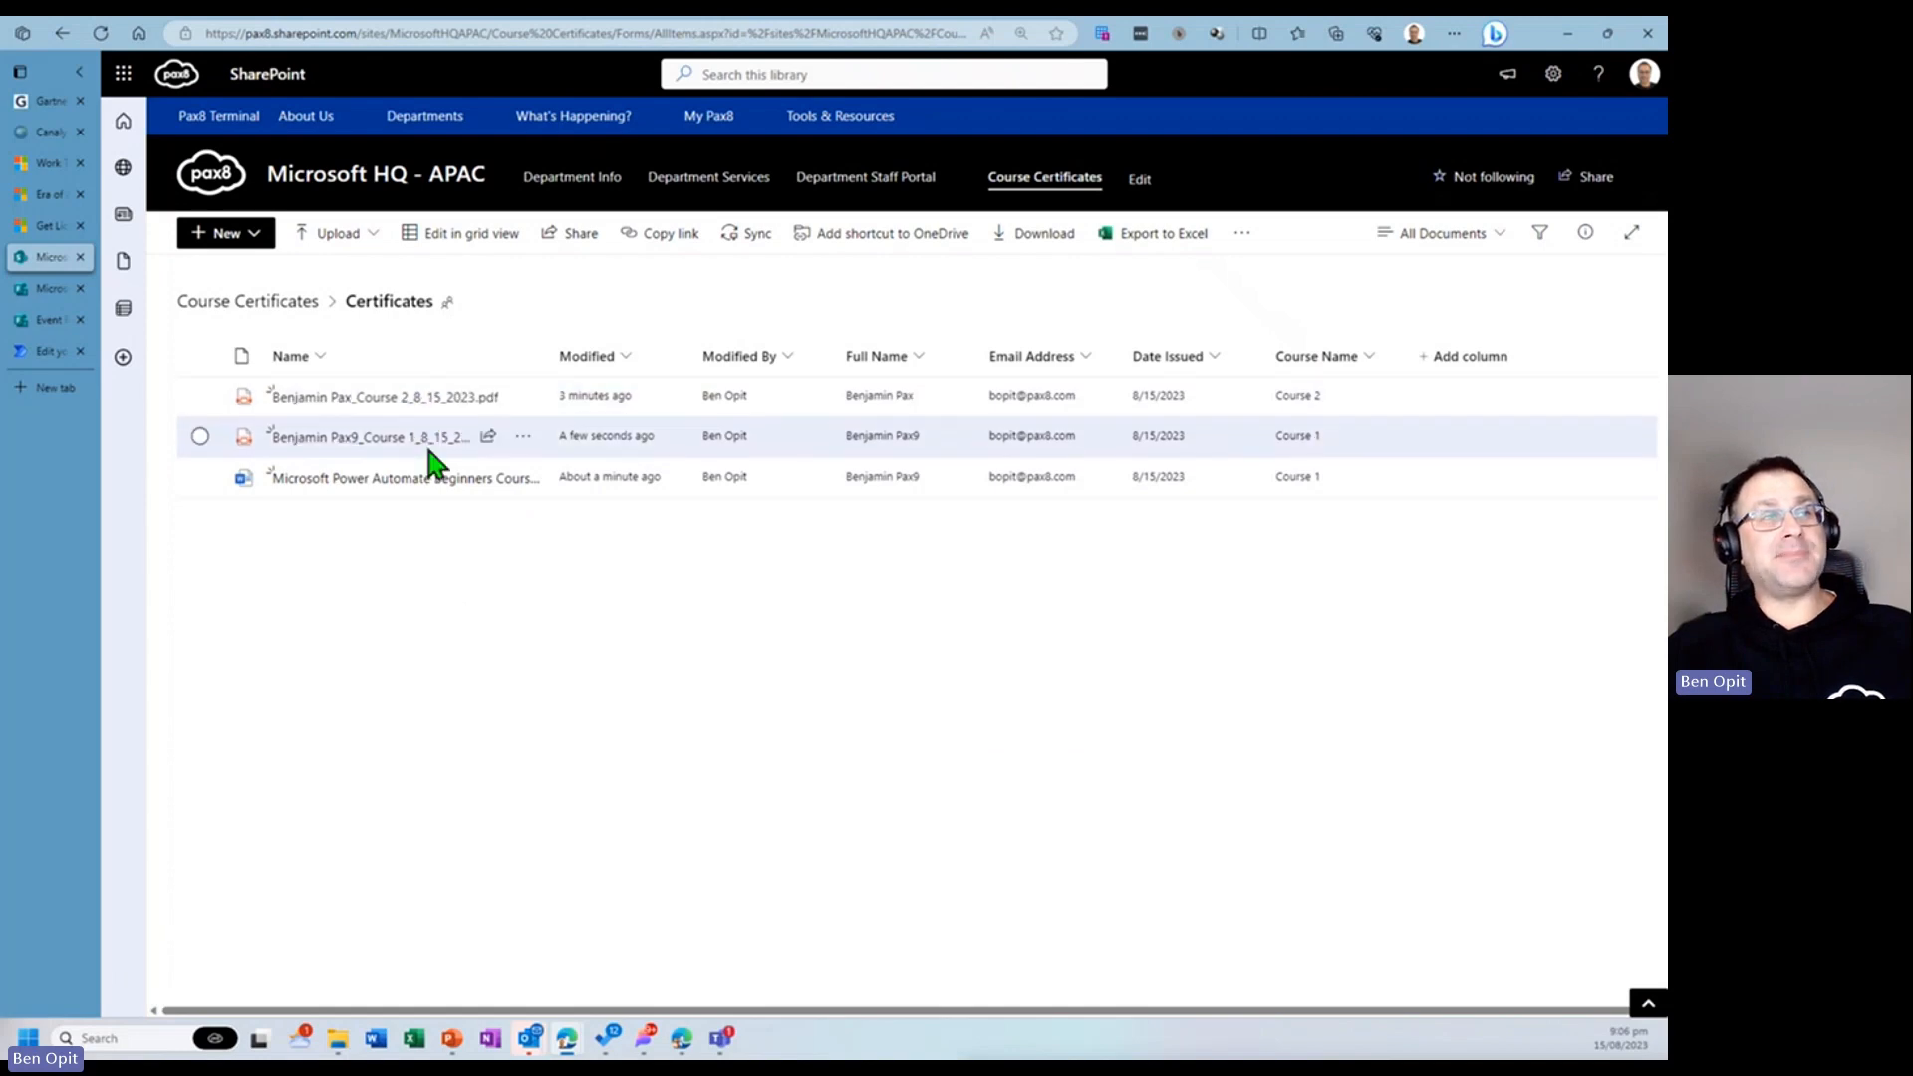
mouse_move(377, 450)
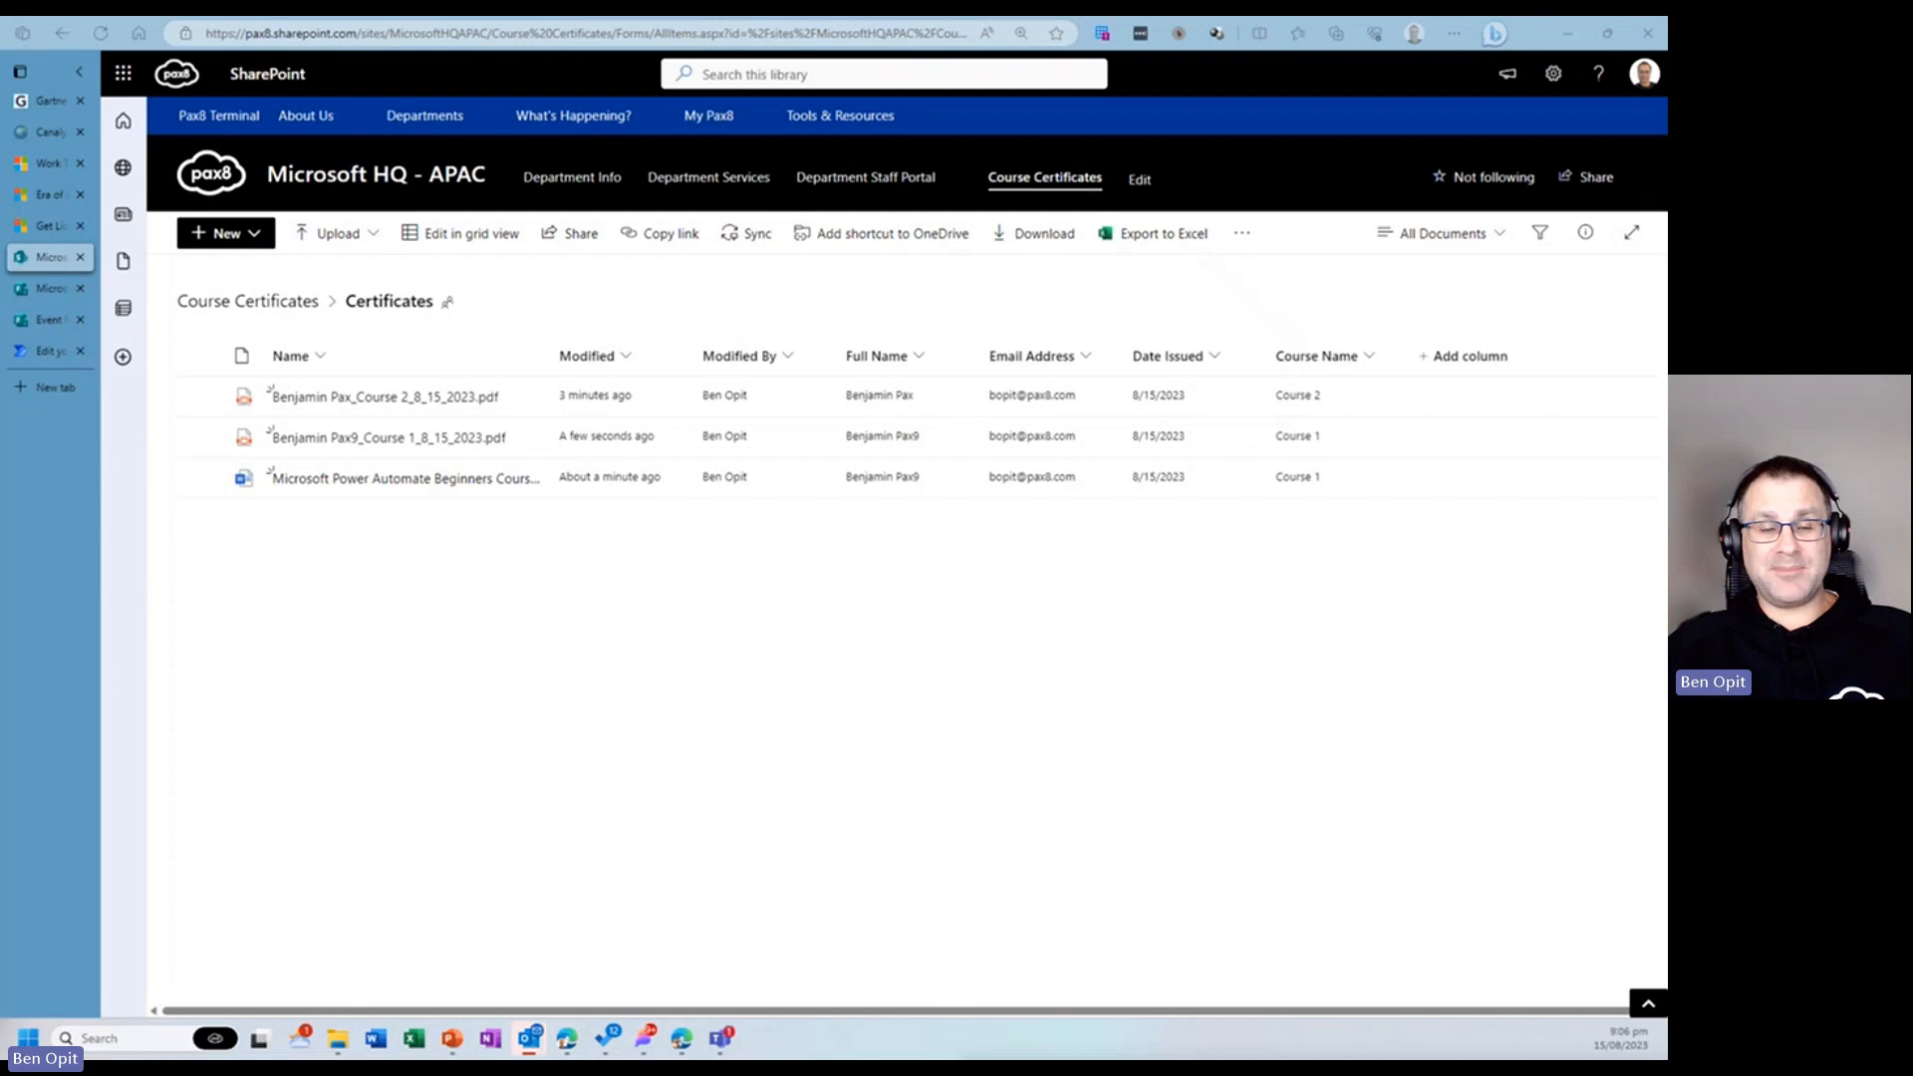
left_click(383, 441)
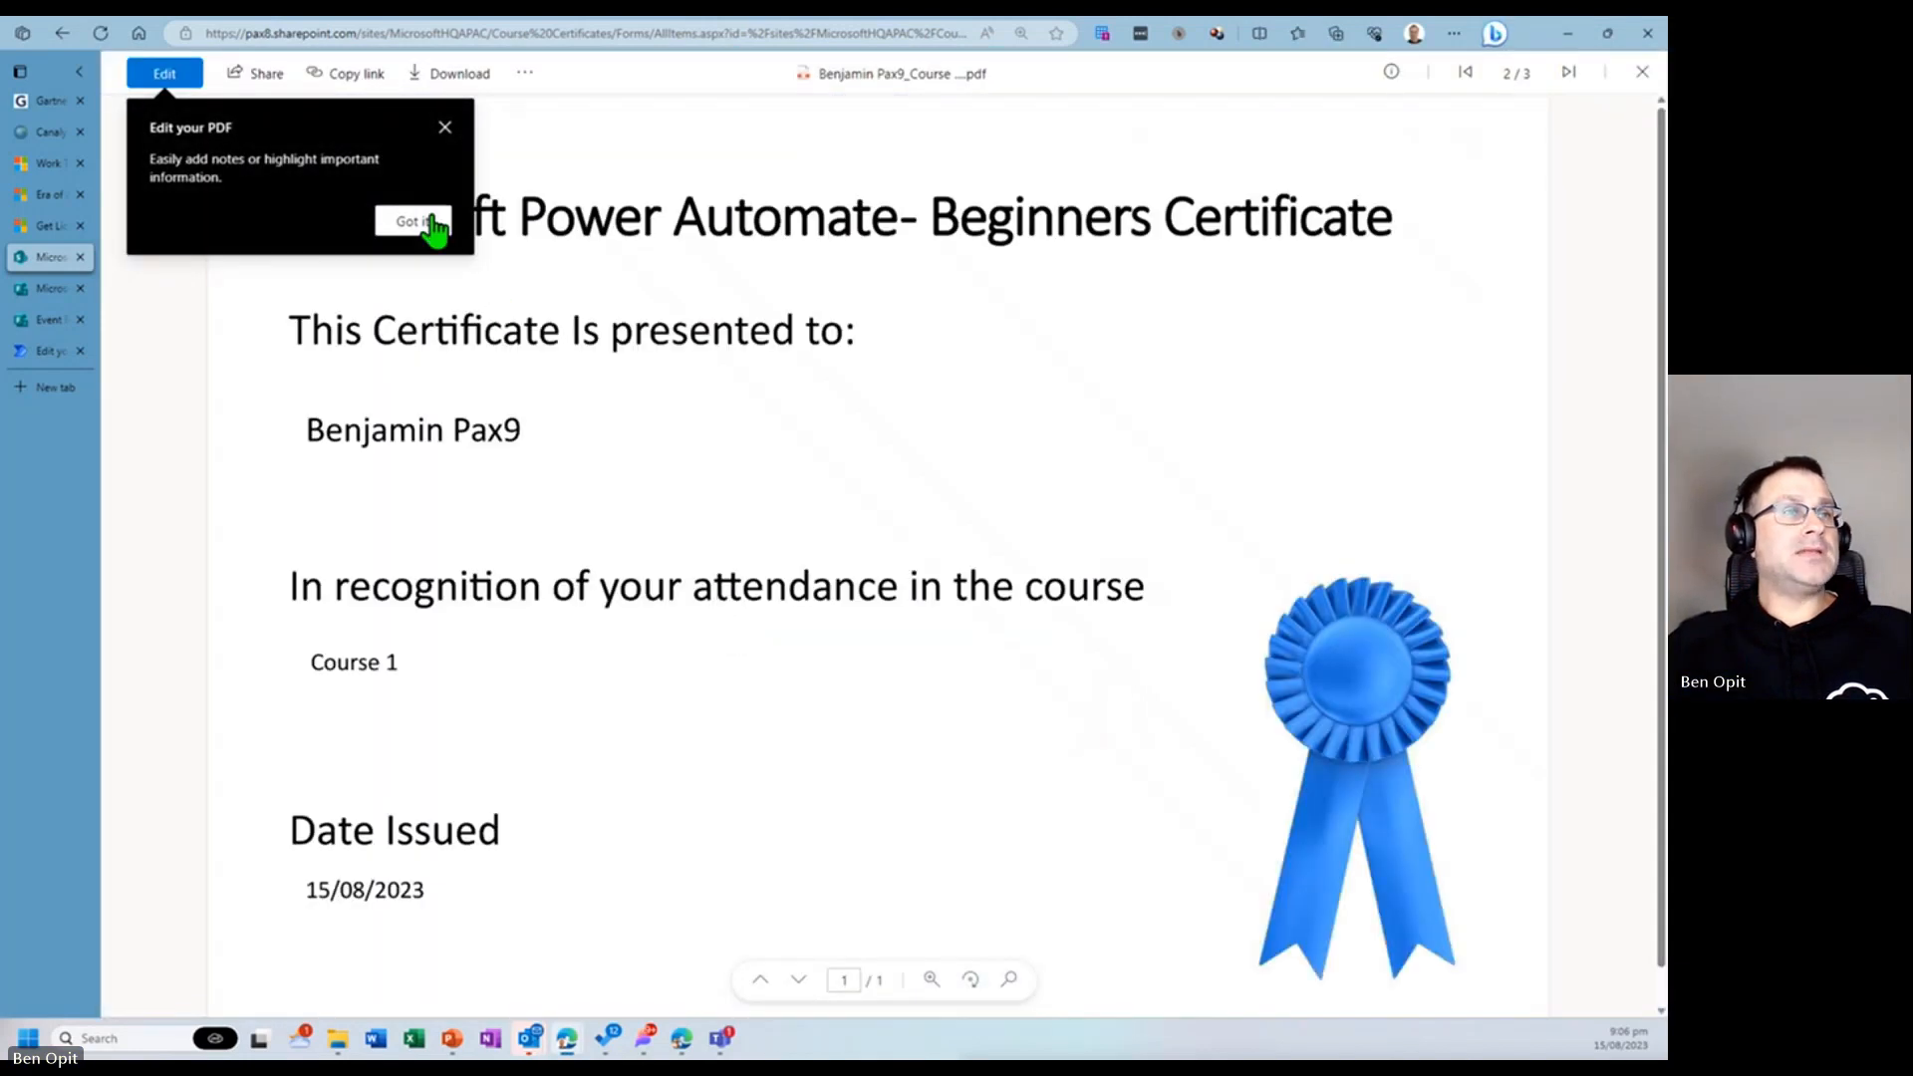
left_click(413, 221)
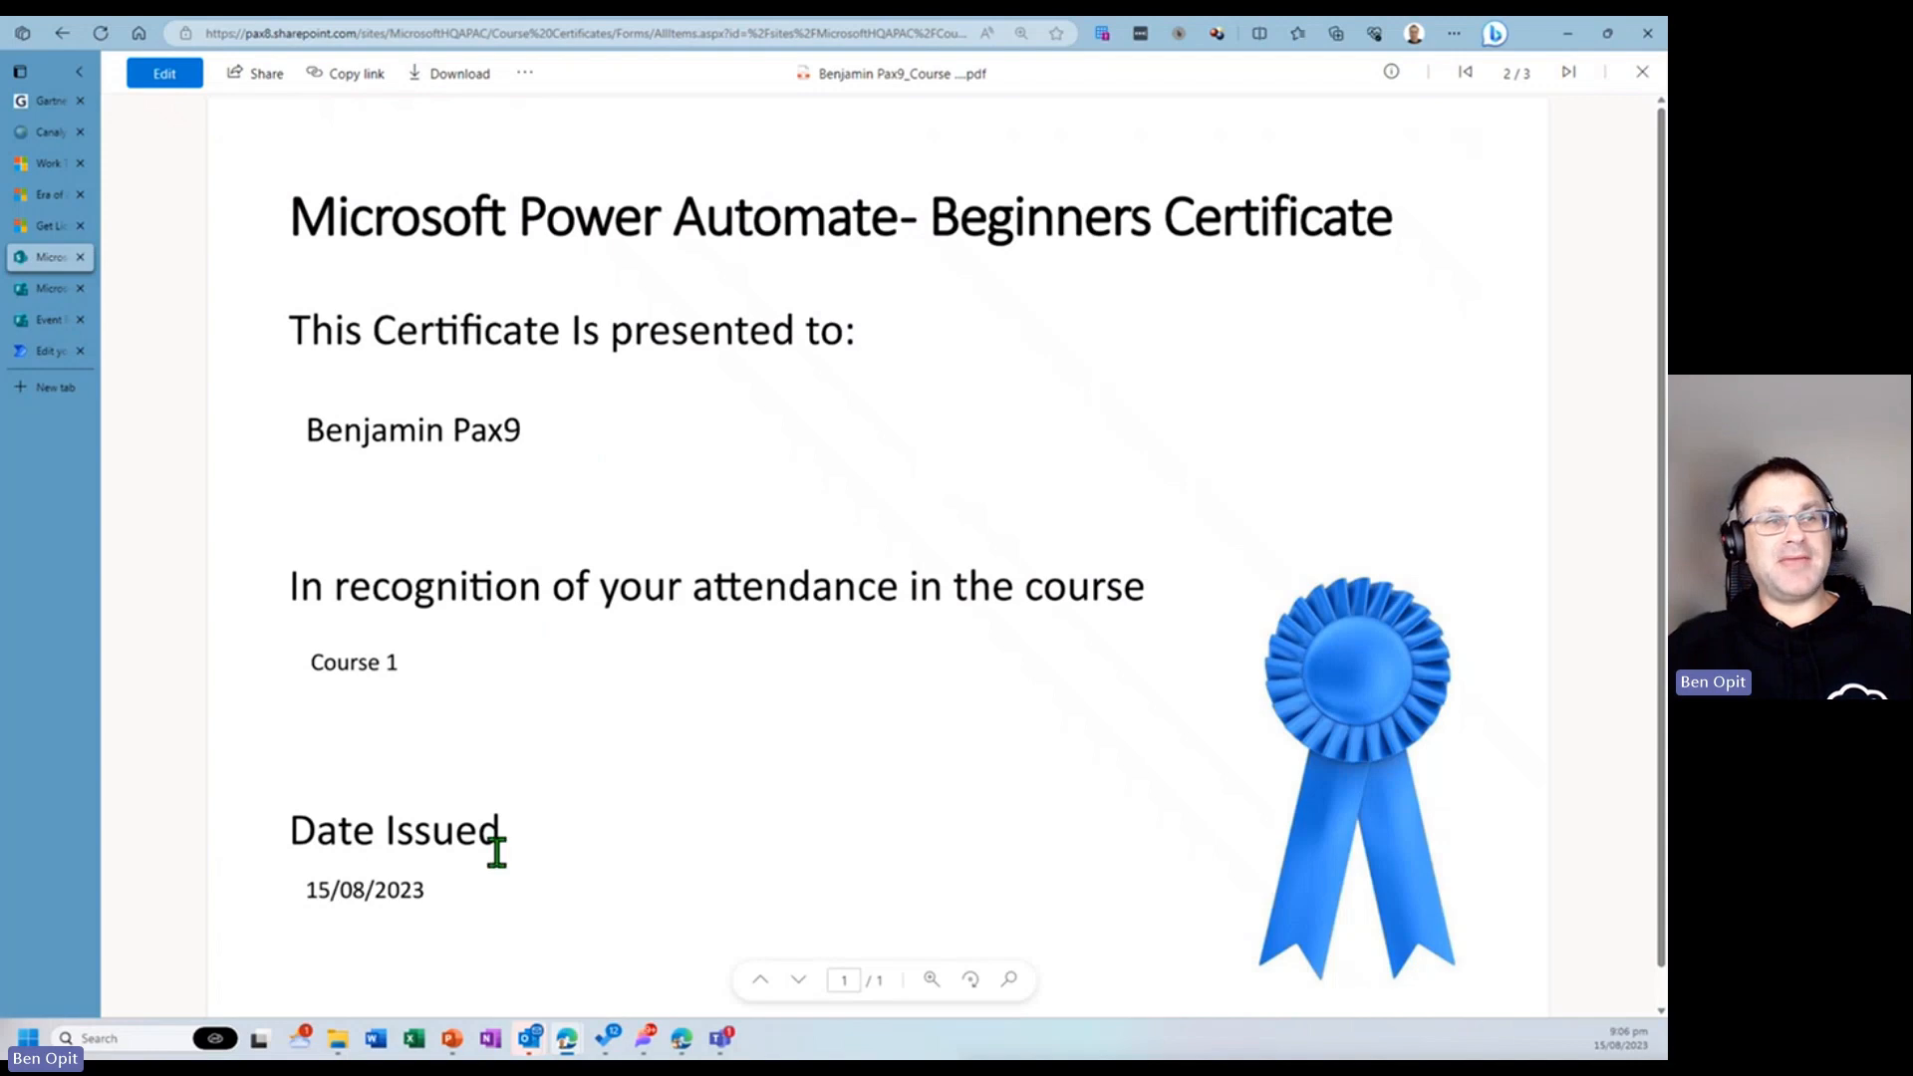
left_click(50, 351)
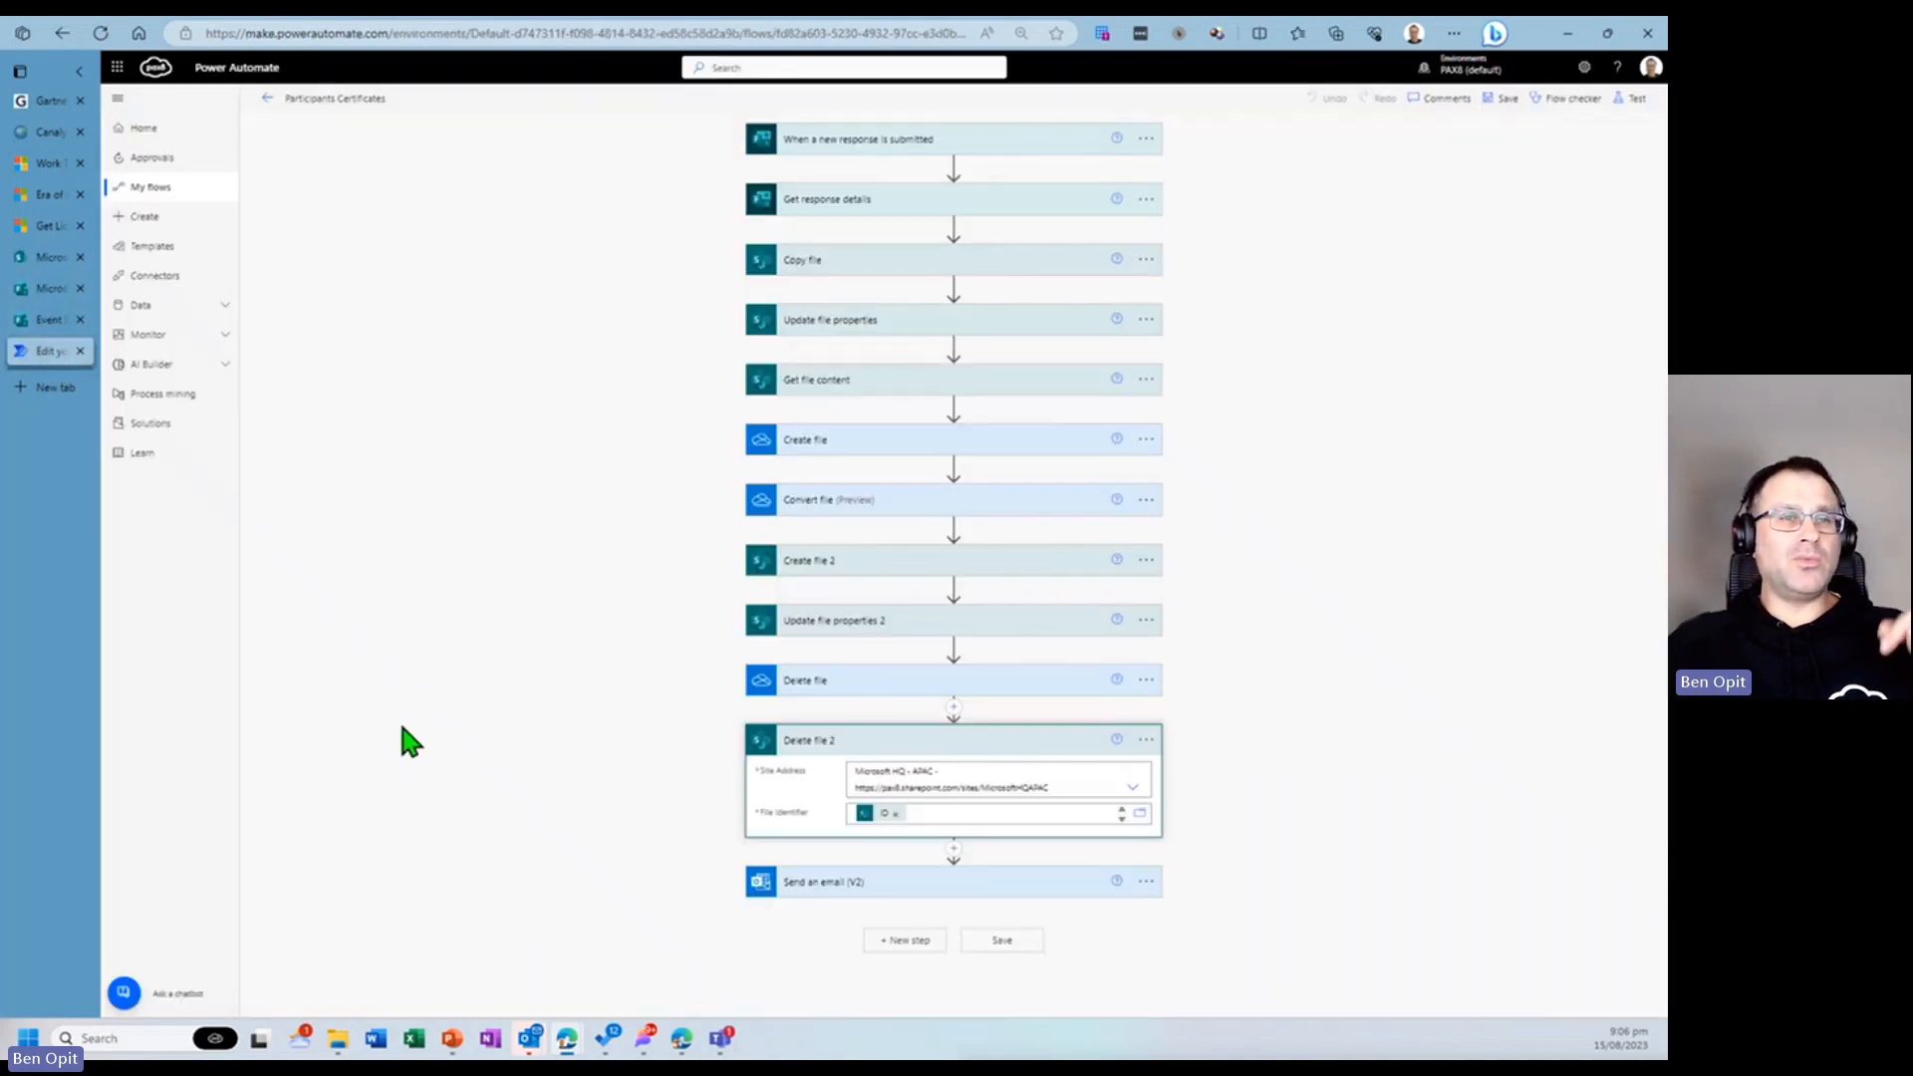
- Set Delete file 2's File Identifier to the Id dynamic content from Copy file and save the flow
left_click(1016, 883)
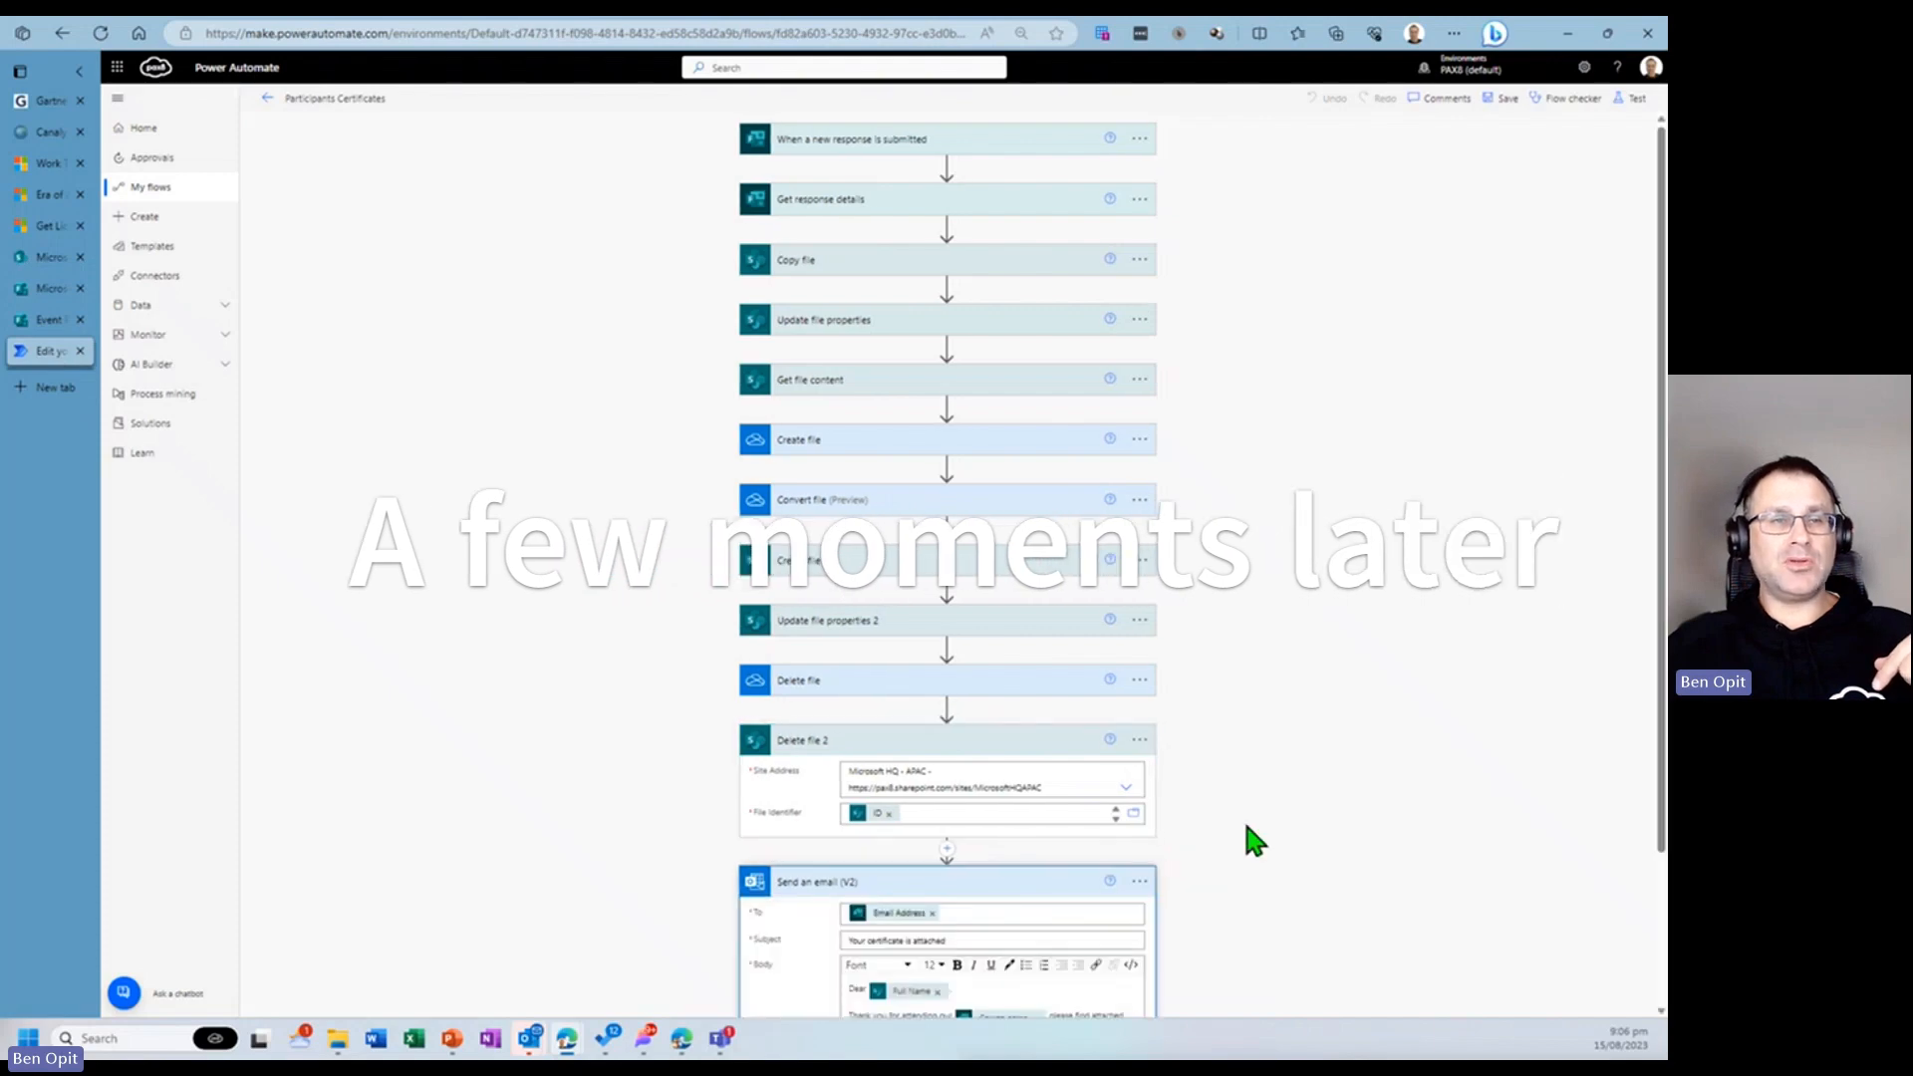
scroll(1246, 826, "down", 2)
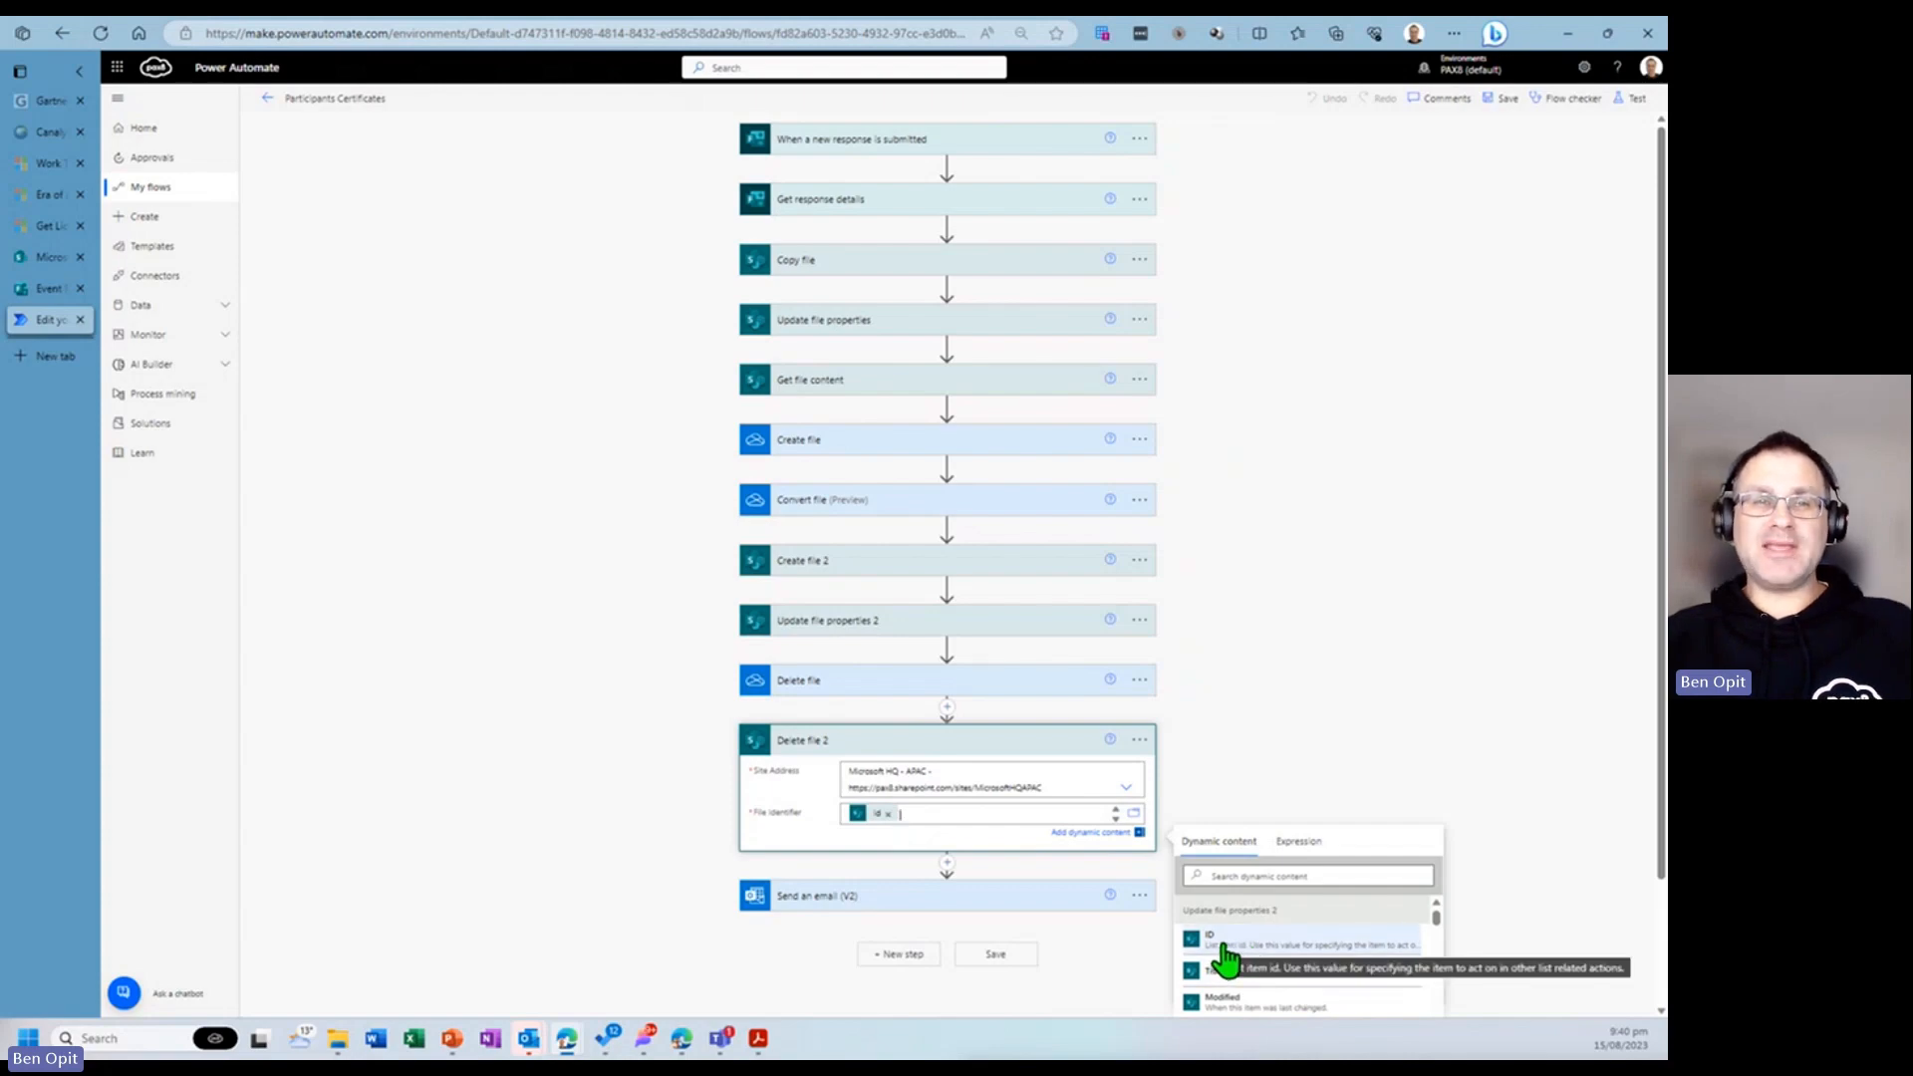
scroll(1545, 781, "down", 2)
scroll(1332, 810, "down", 2)
scroll(1334, 819, "down", 10)
scroll(1336, 819, "down", 10)
scroll(1337, 819, "down", 10)
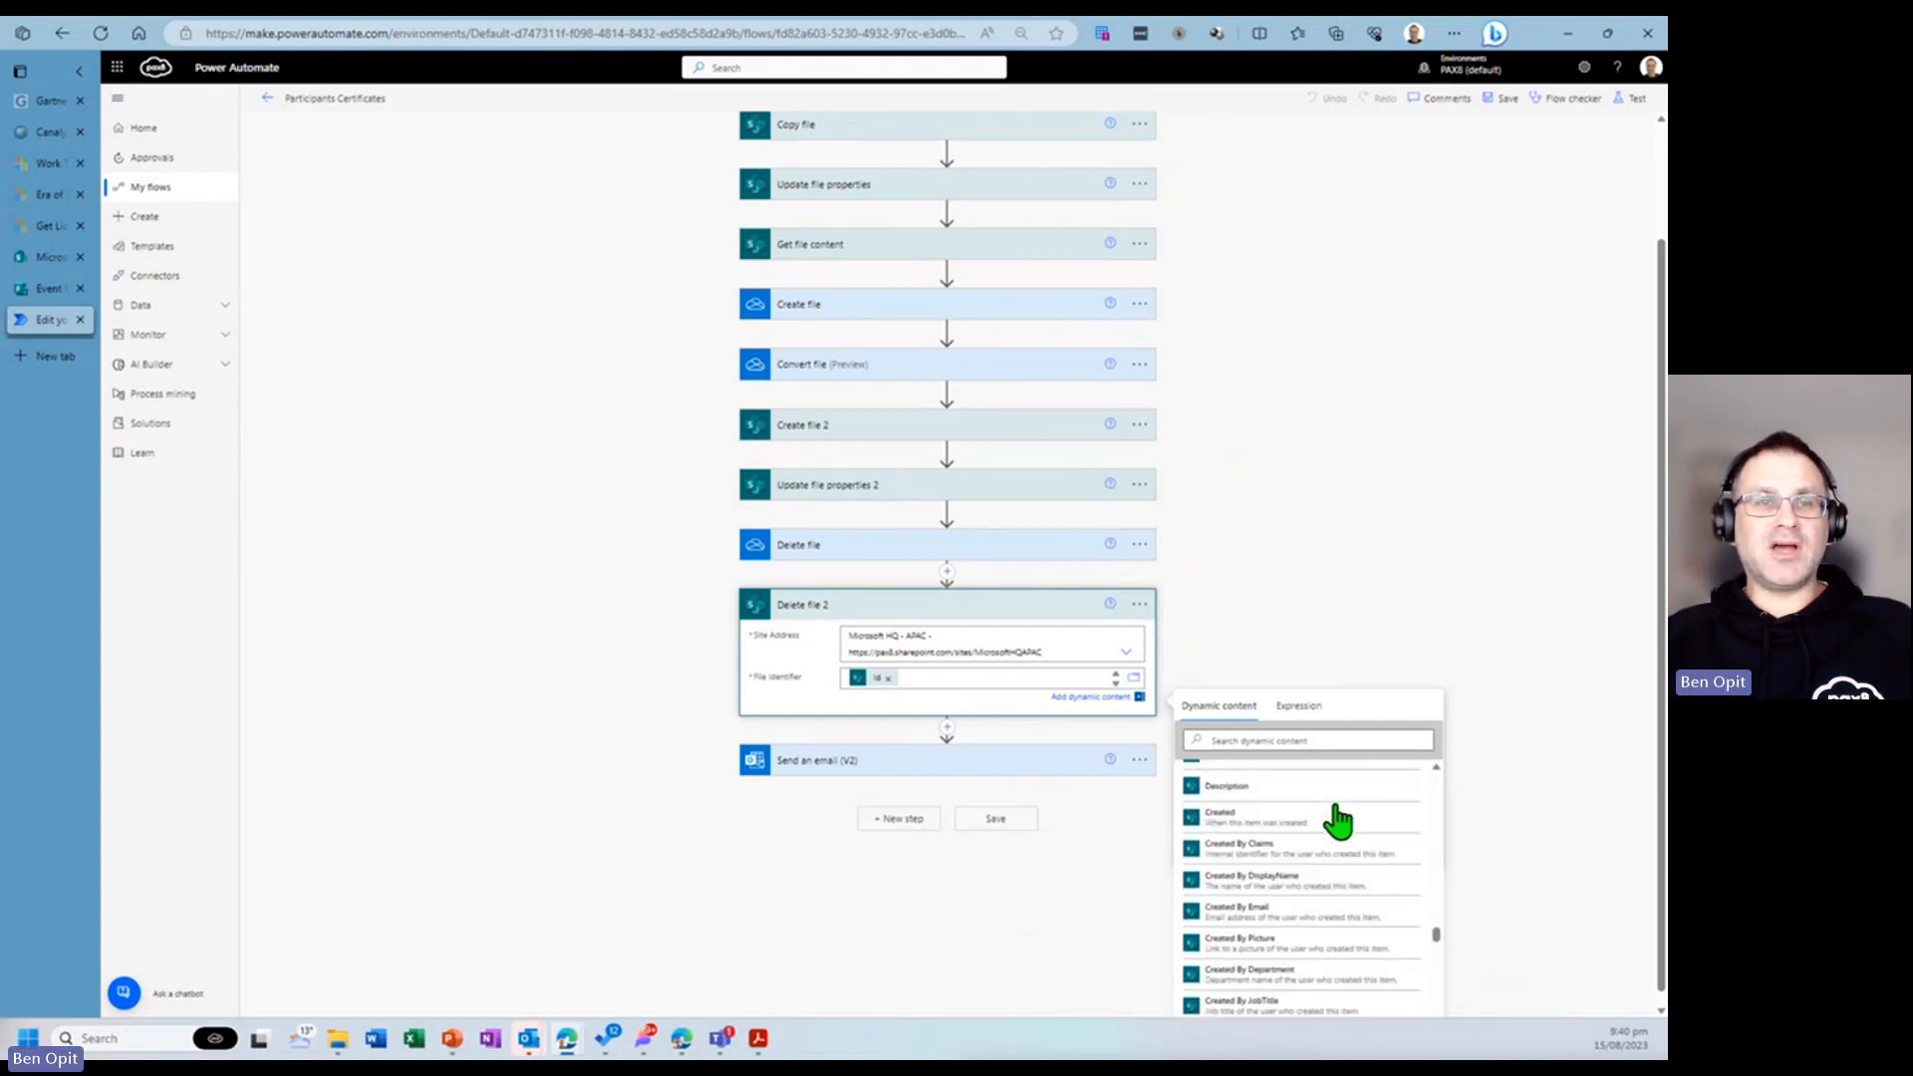
scroll(1337, 819, "down", 2)
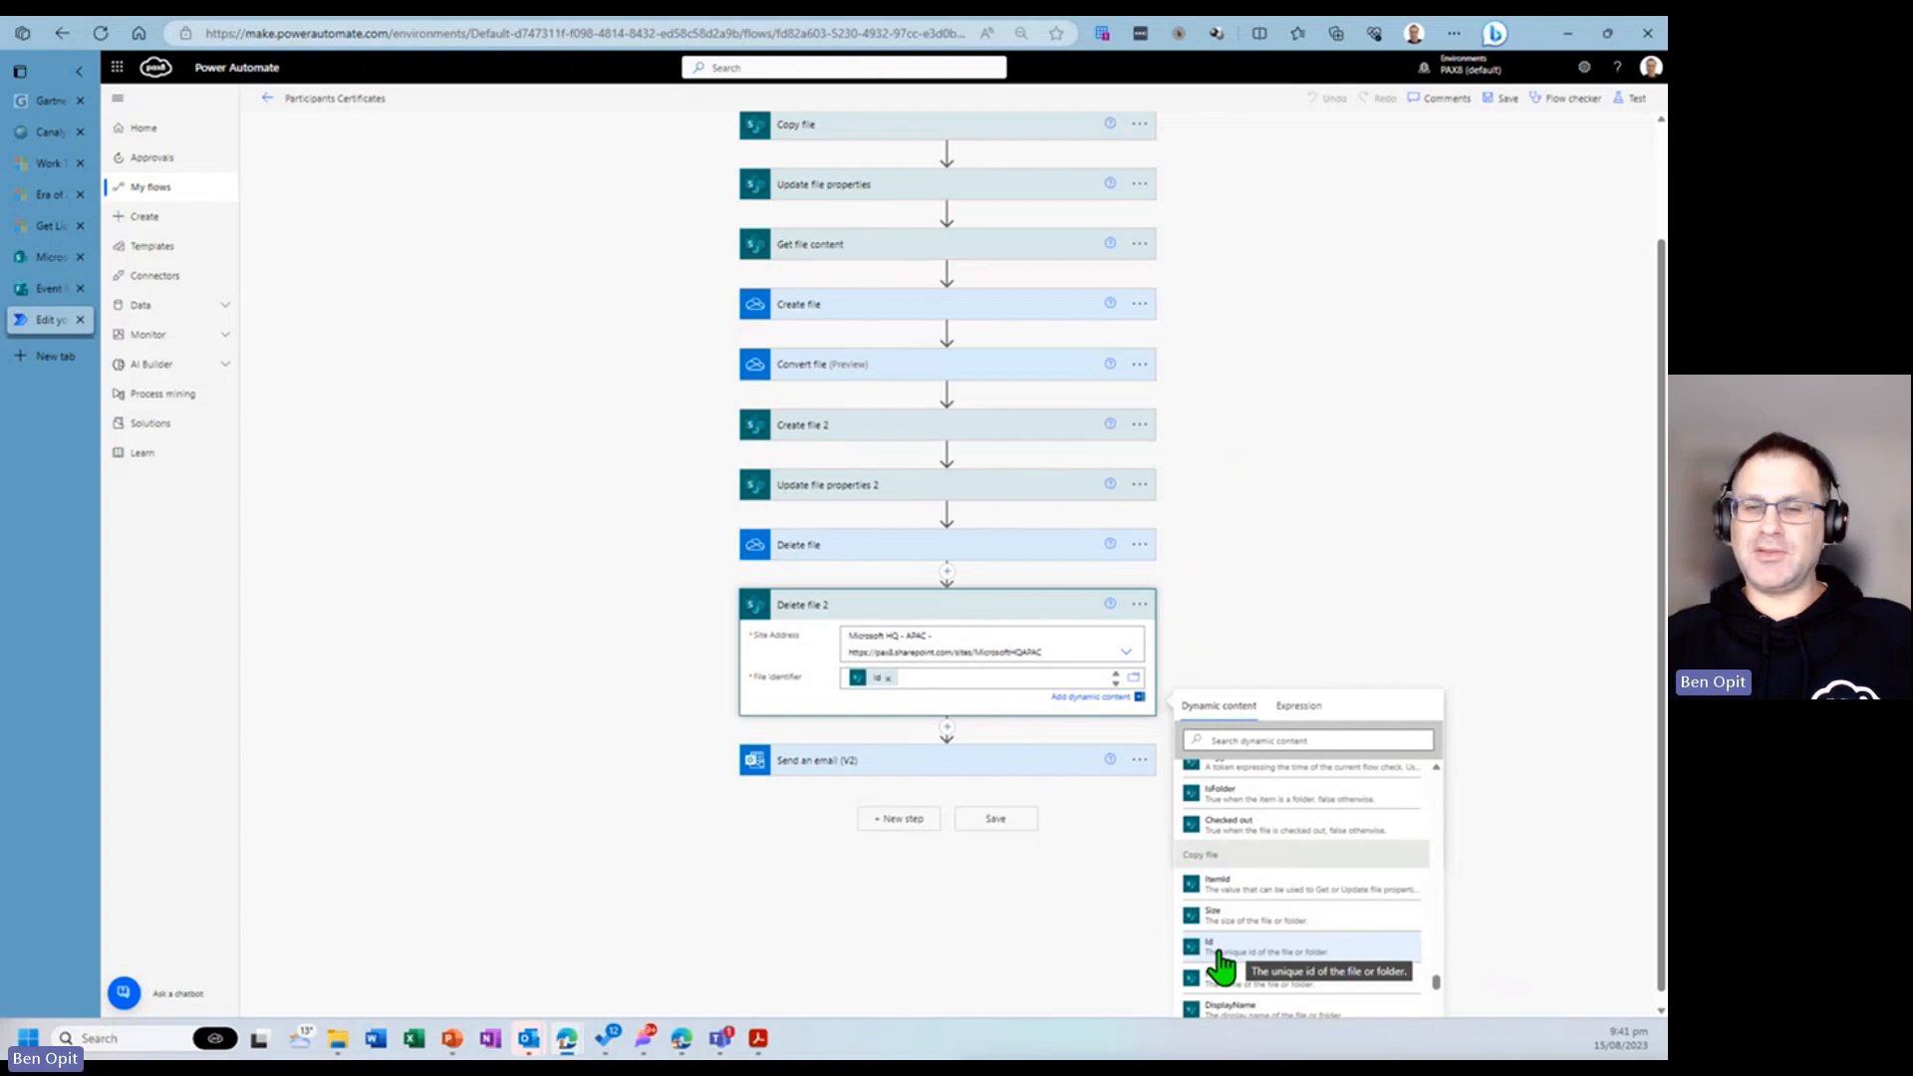
left_click(1068, 934)
left_click(1000, 942)
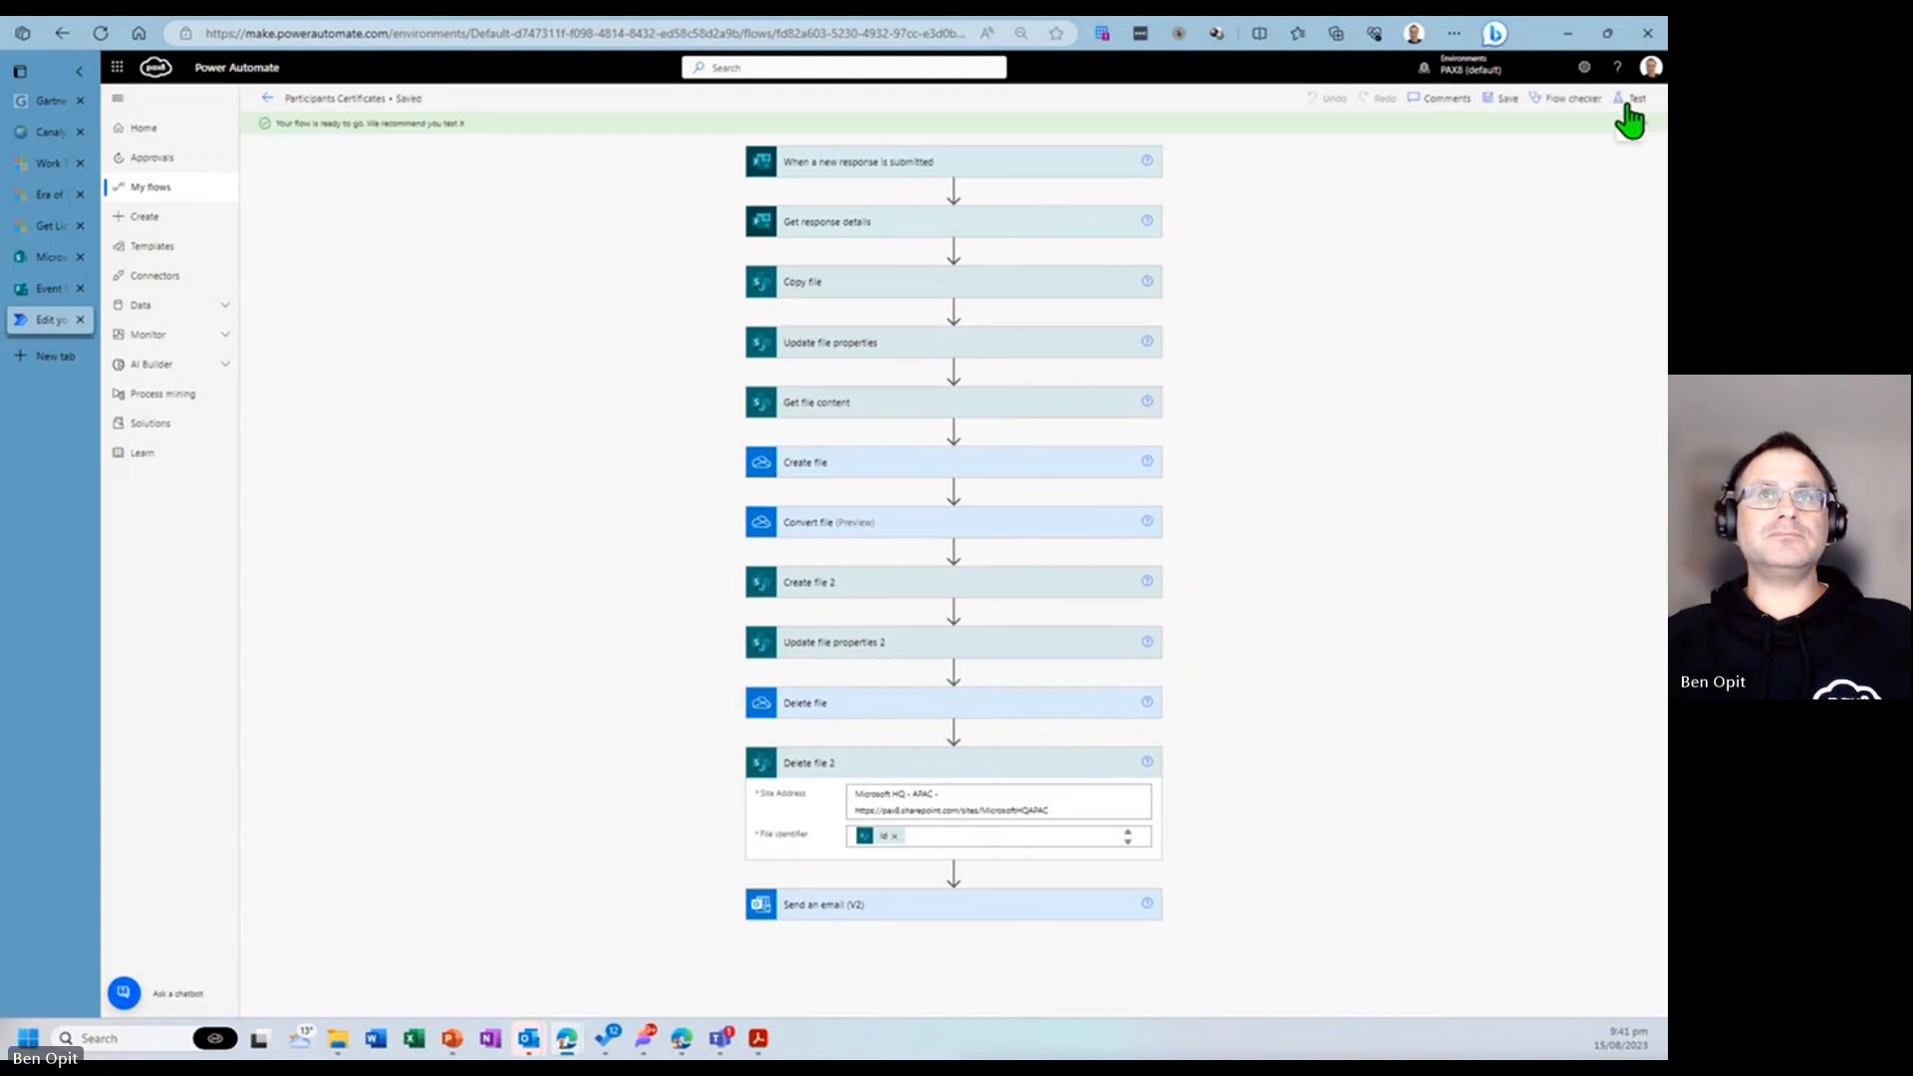
- Start a manual test of the flow
left_click(1631, 100)
left_click(1410, 172)
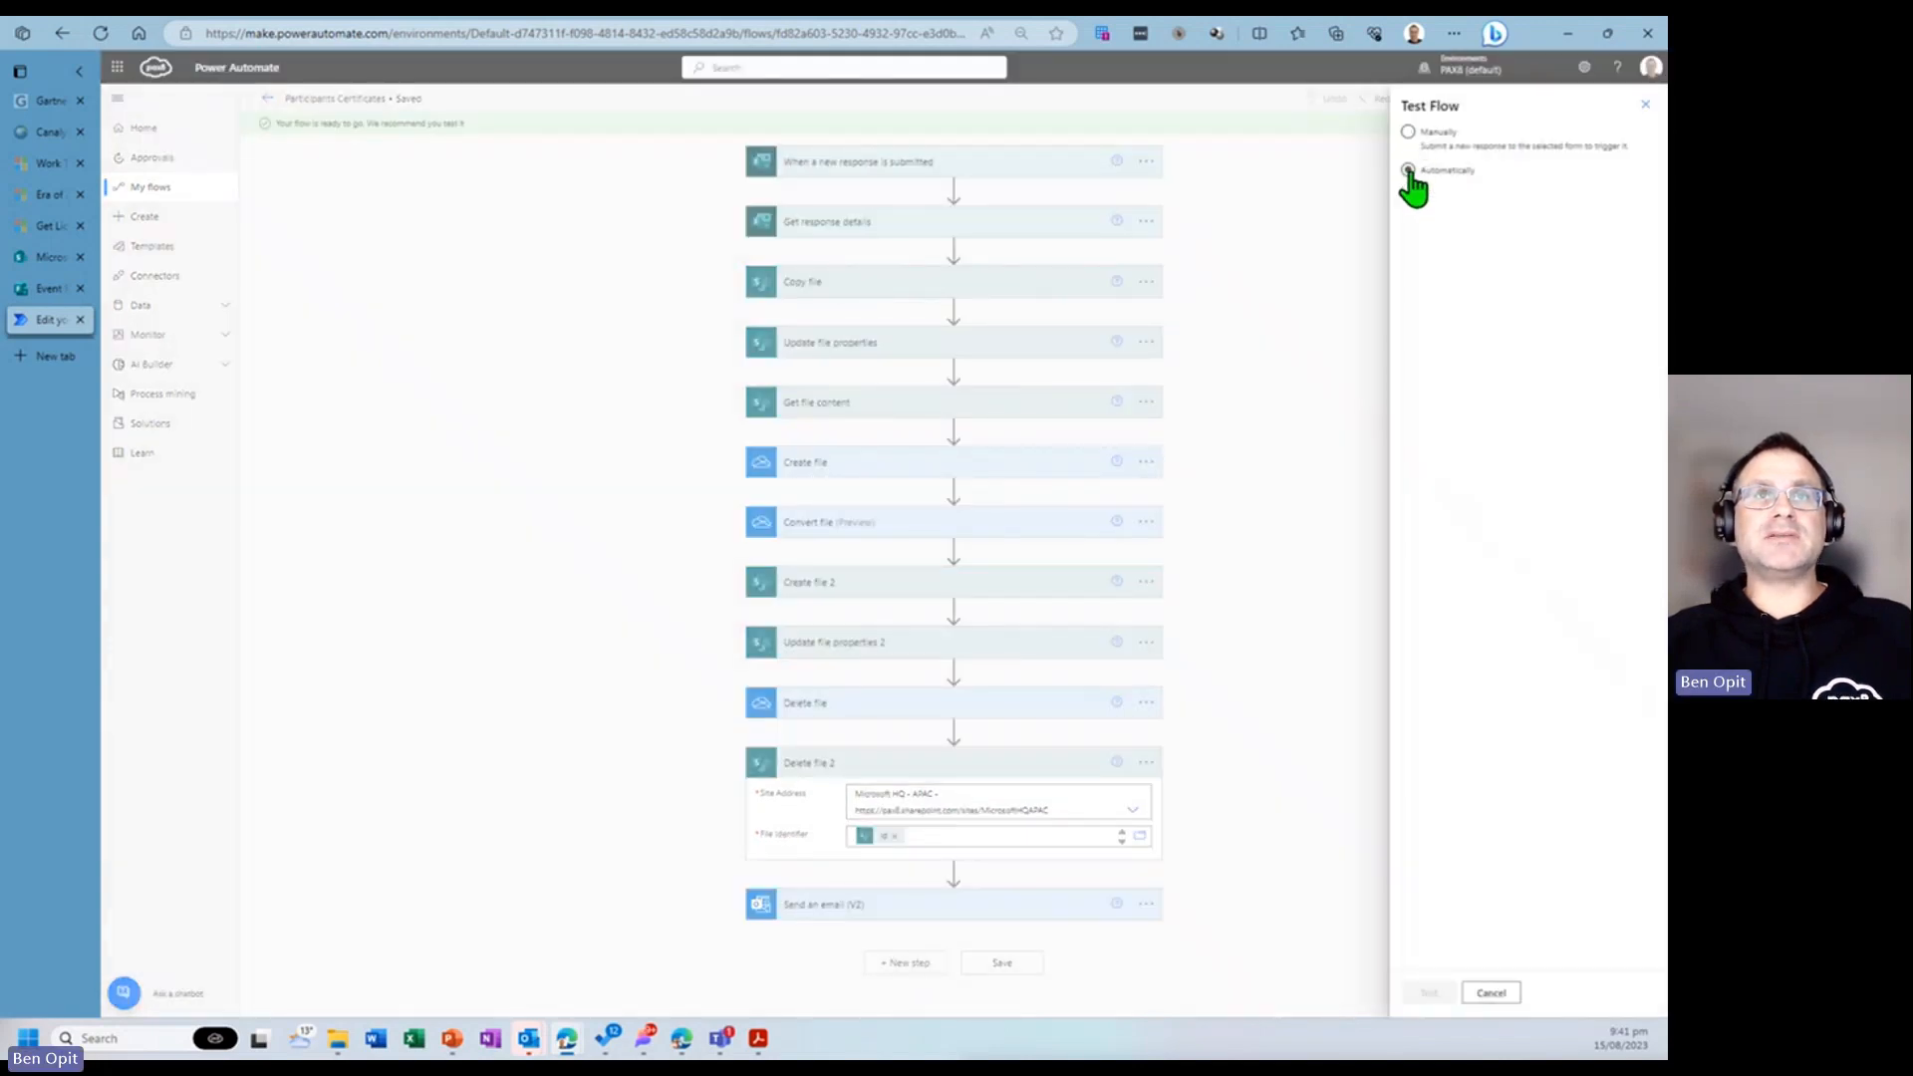
left_click(1422, 137)
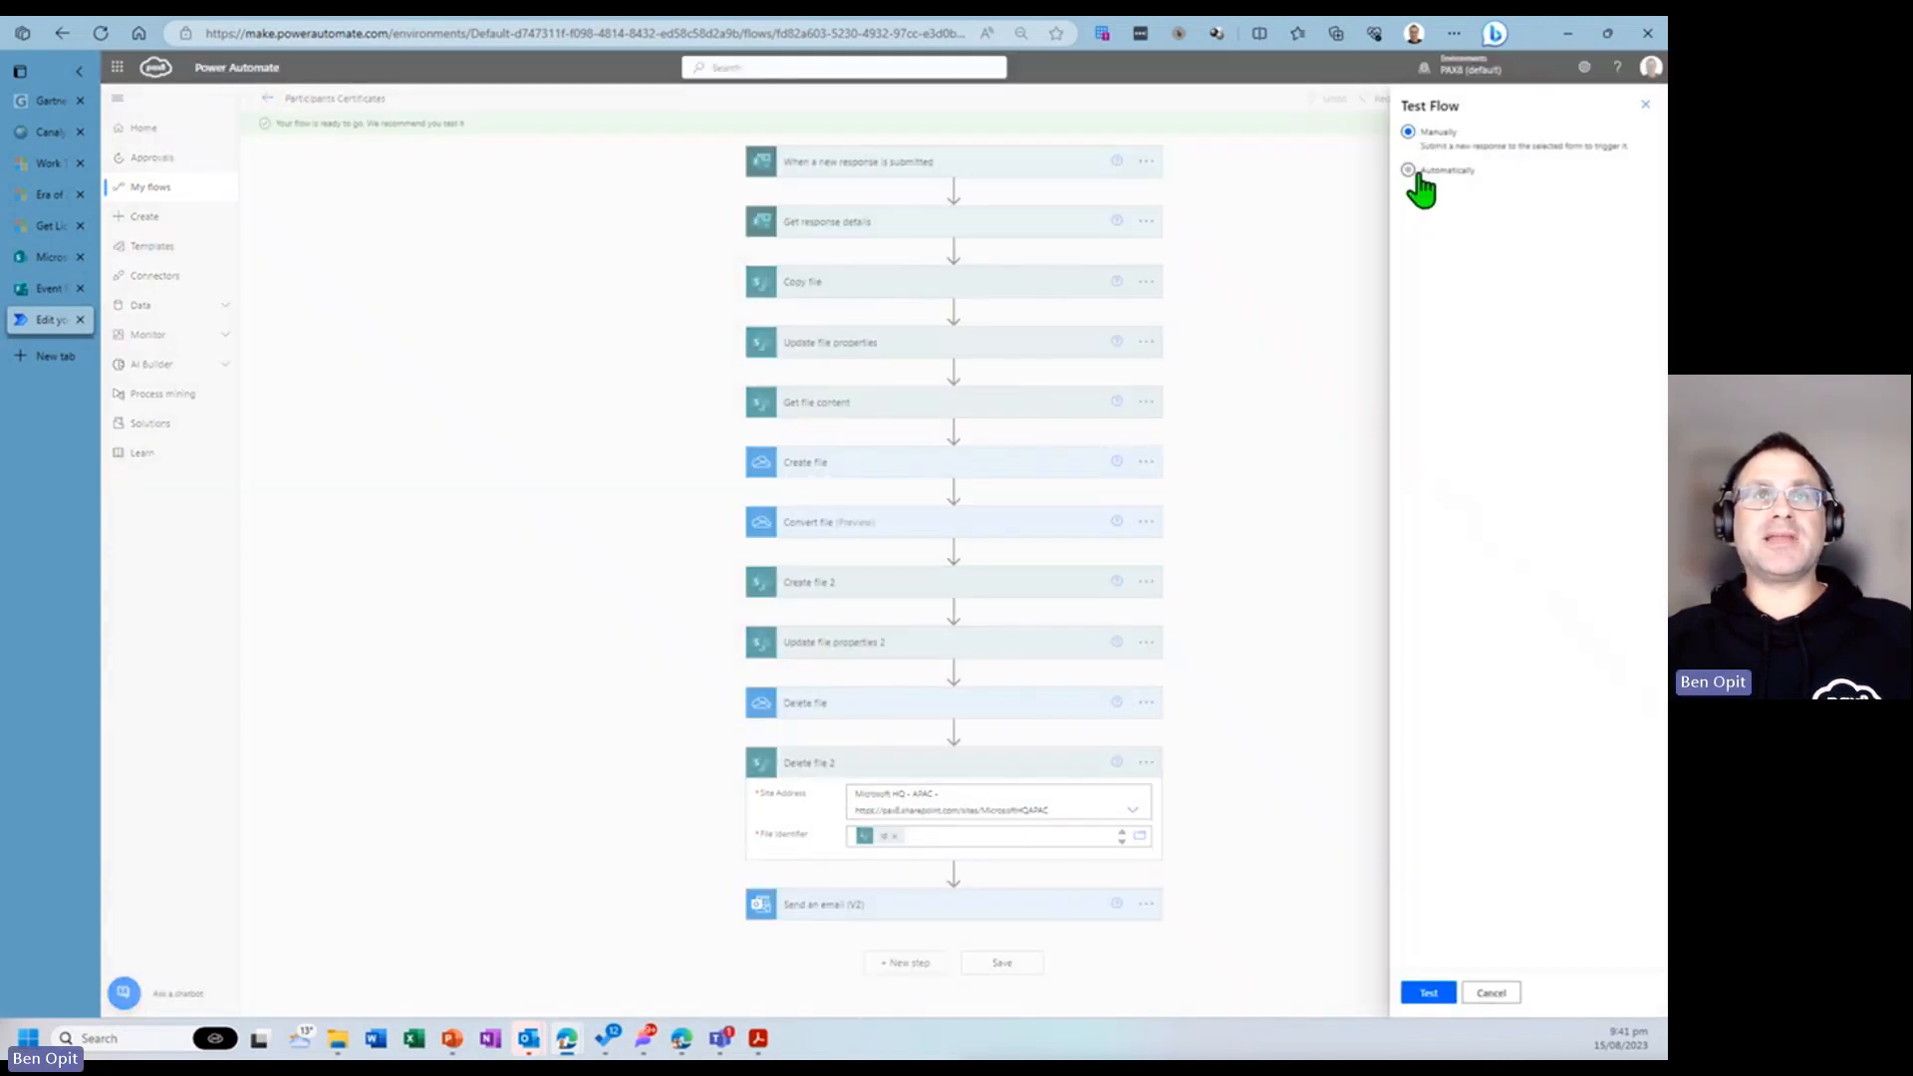
left_click(1427, 993)
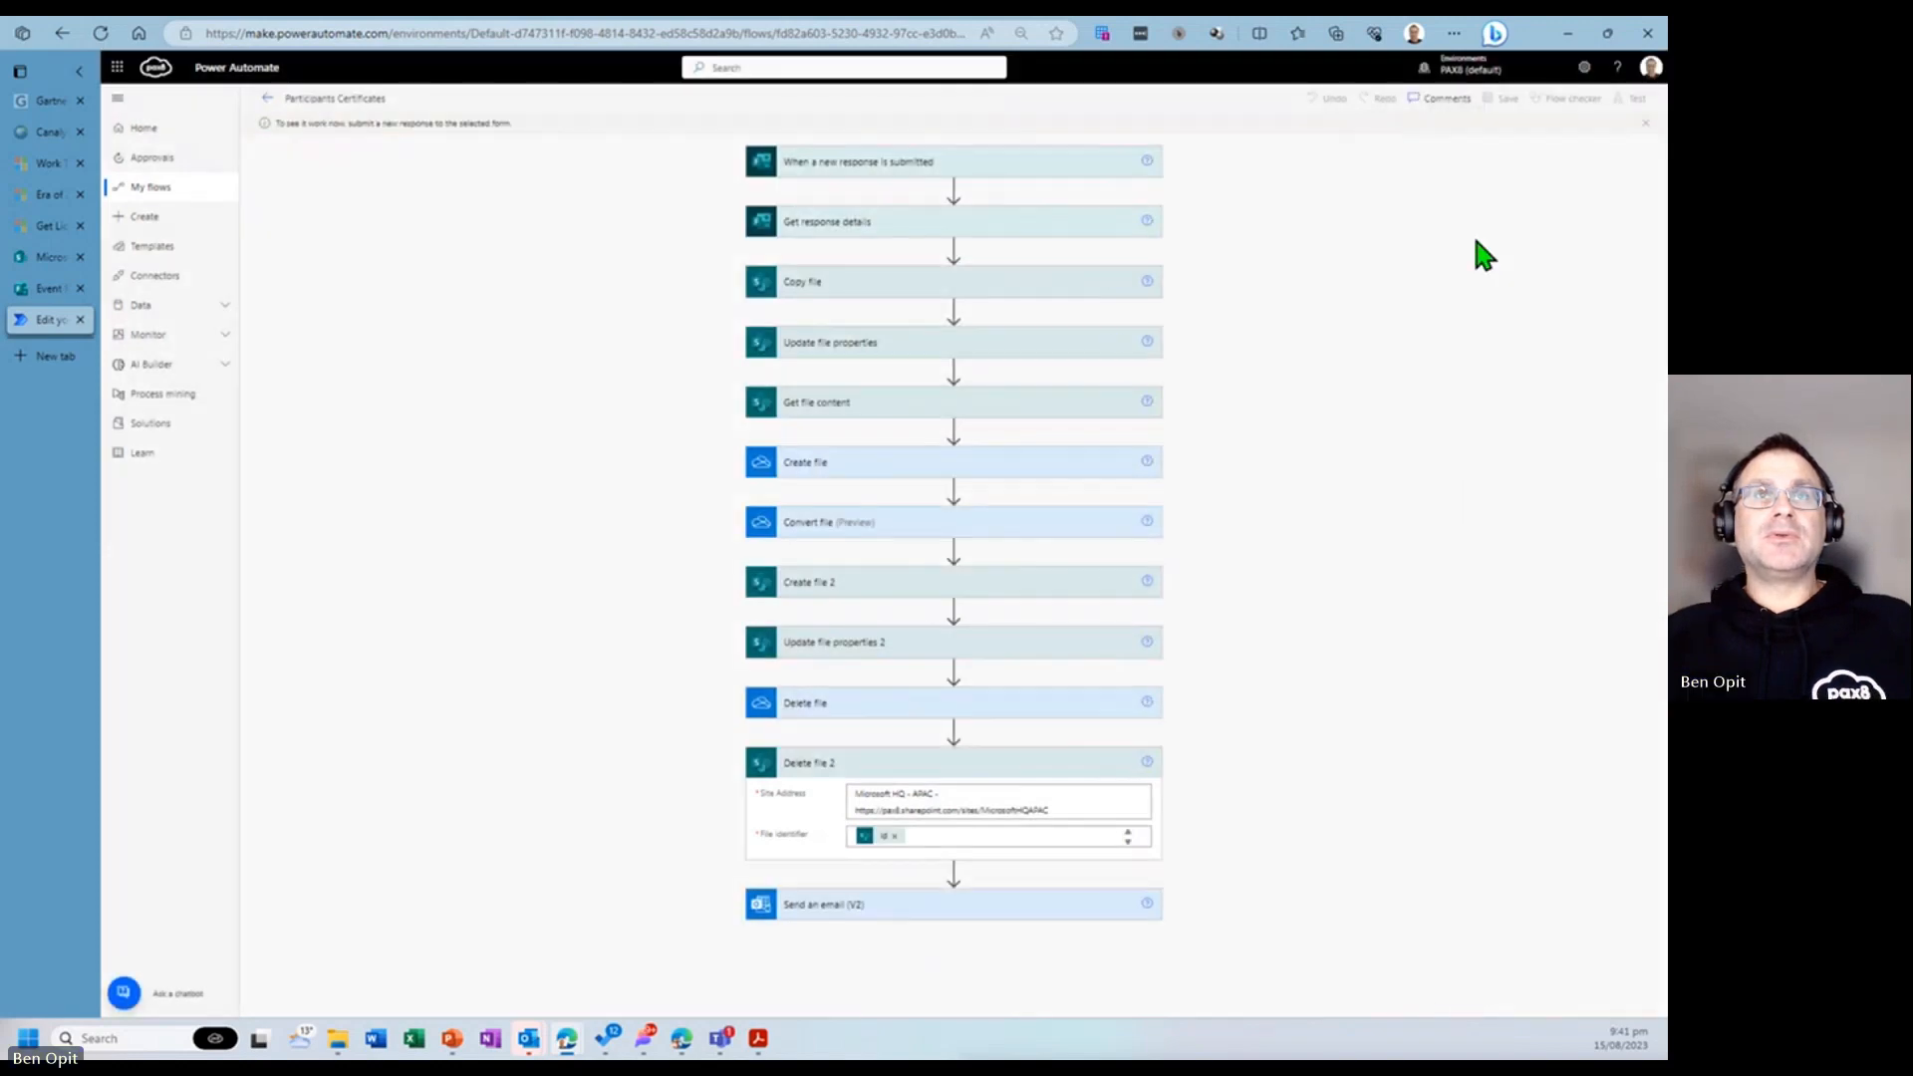
- Start another form response and enter the participant's full name and email address
left_click(44, 290)
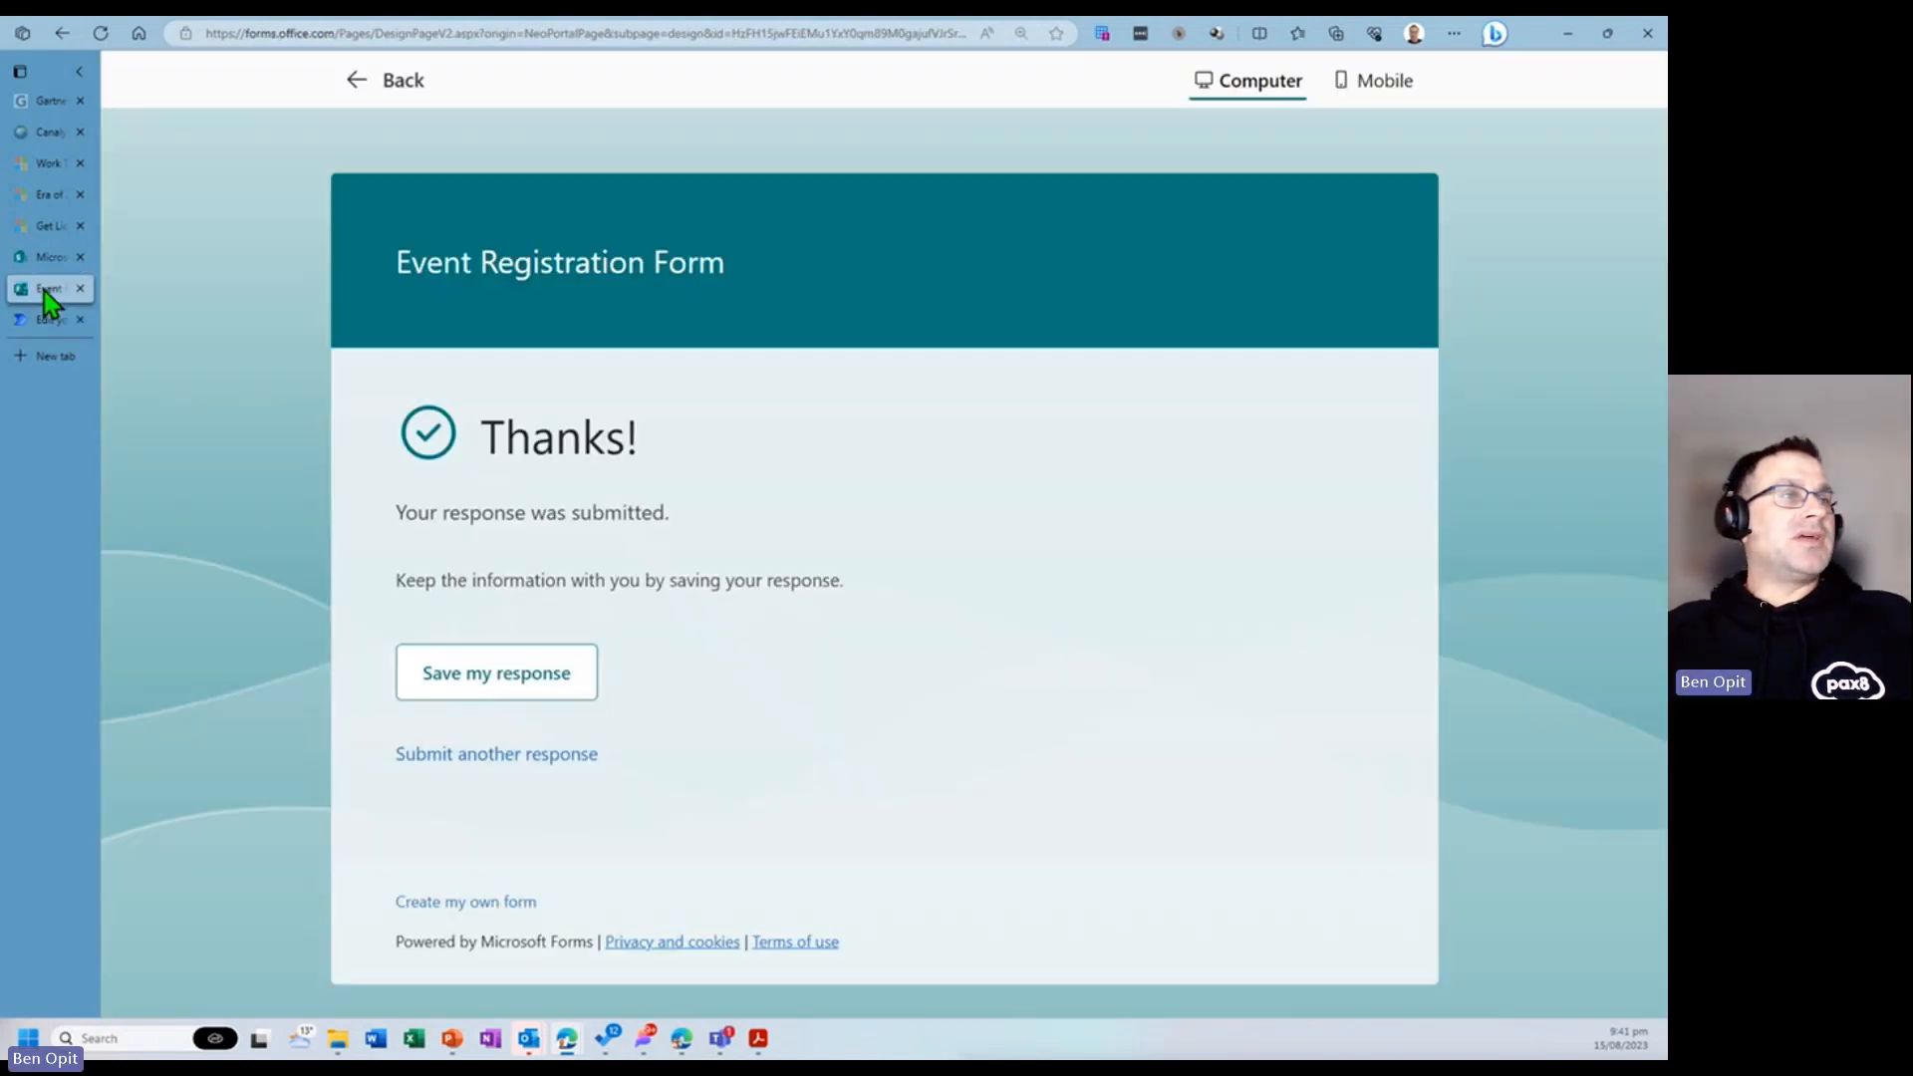
left_click(508, 768)
left_click(627, 604)
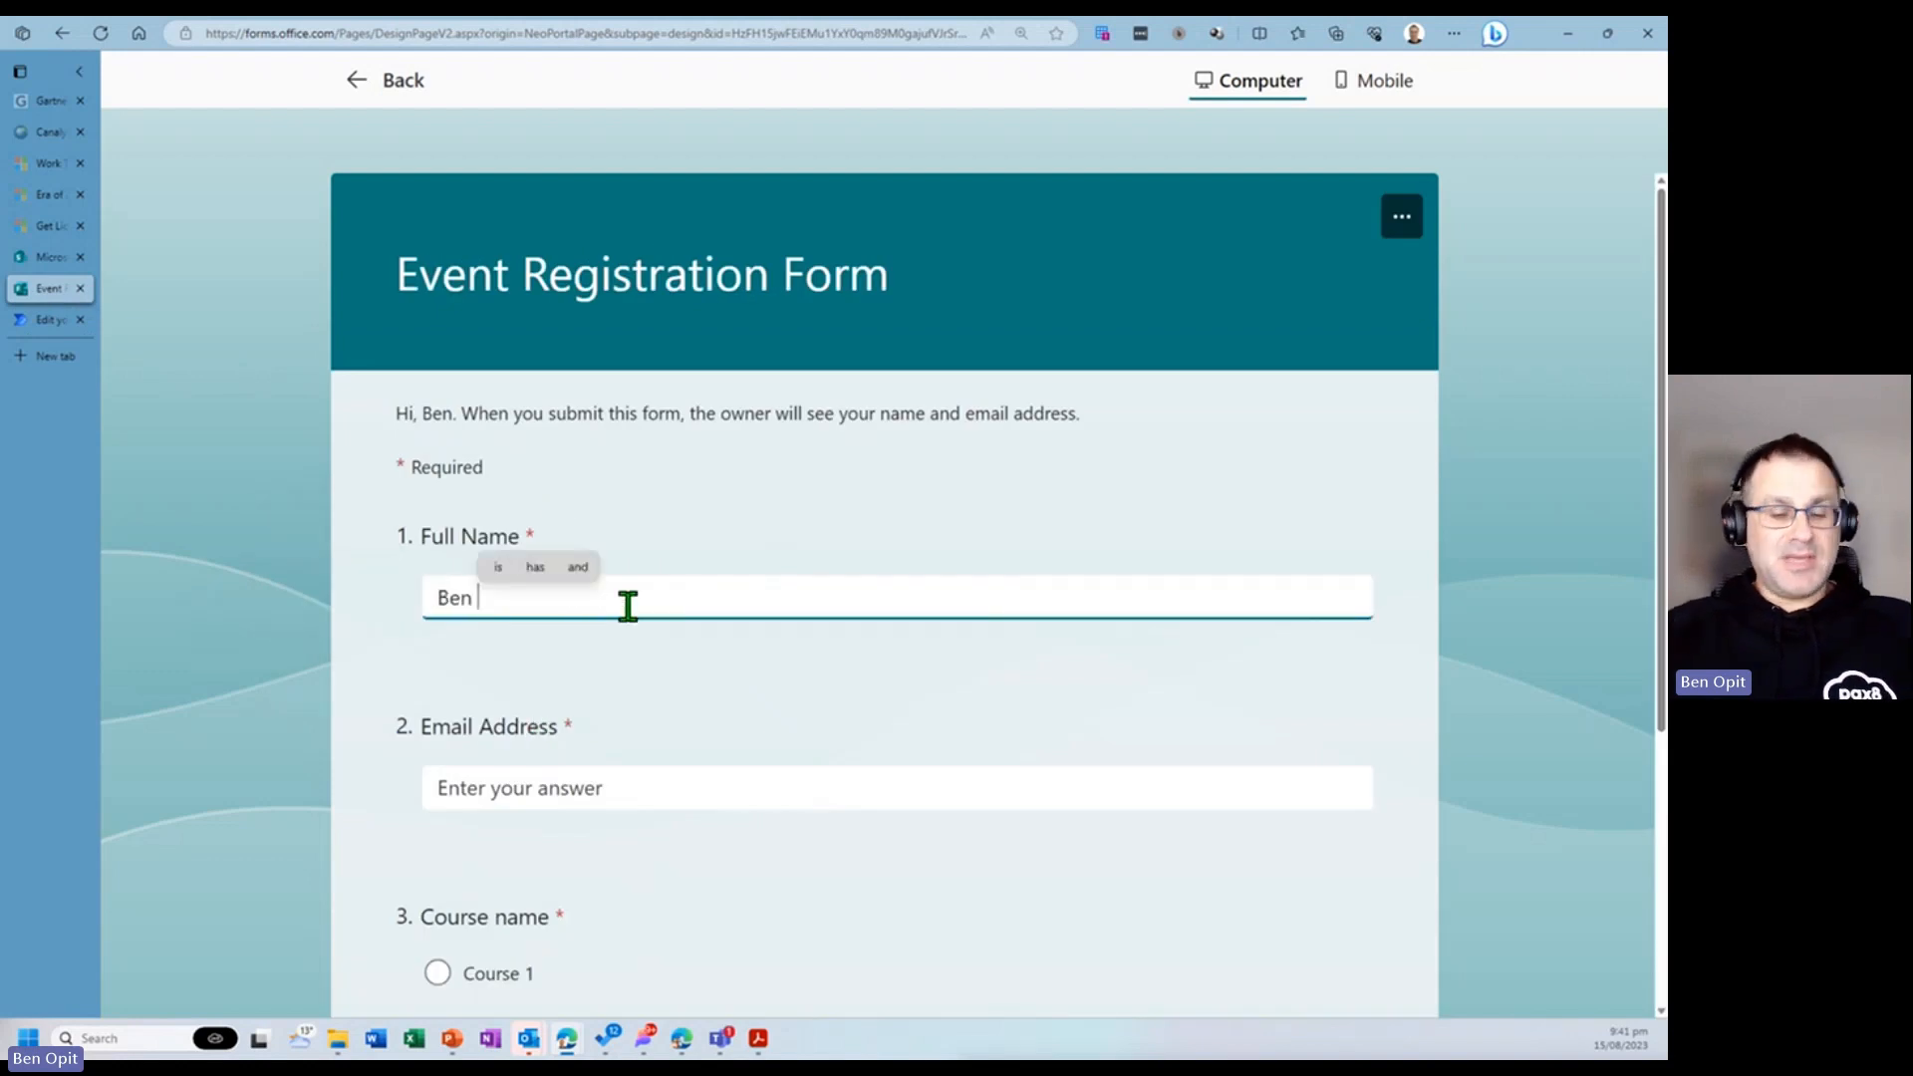
key("Tab")
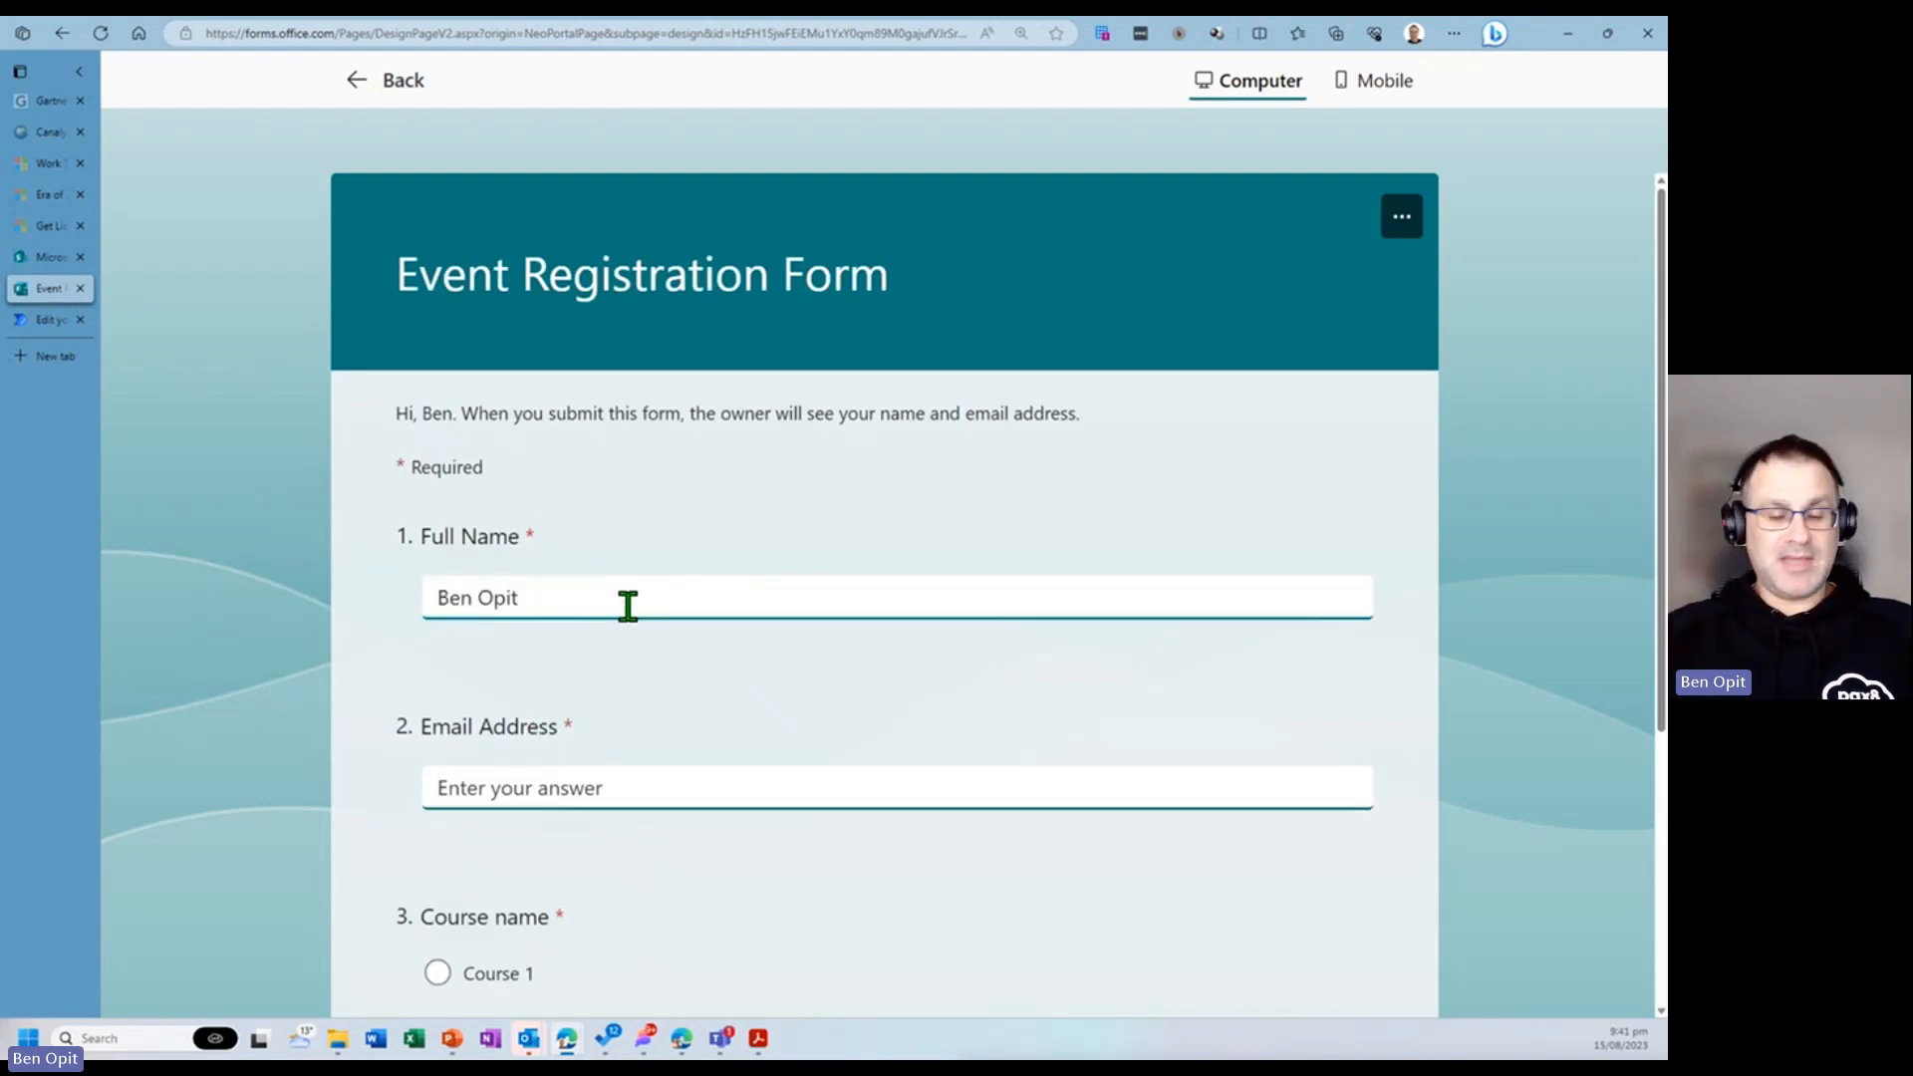
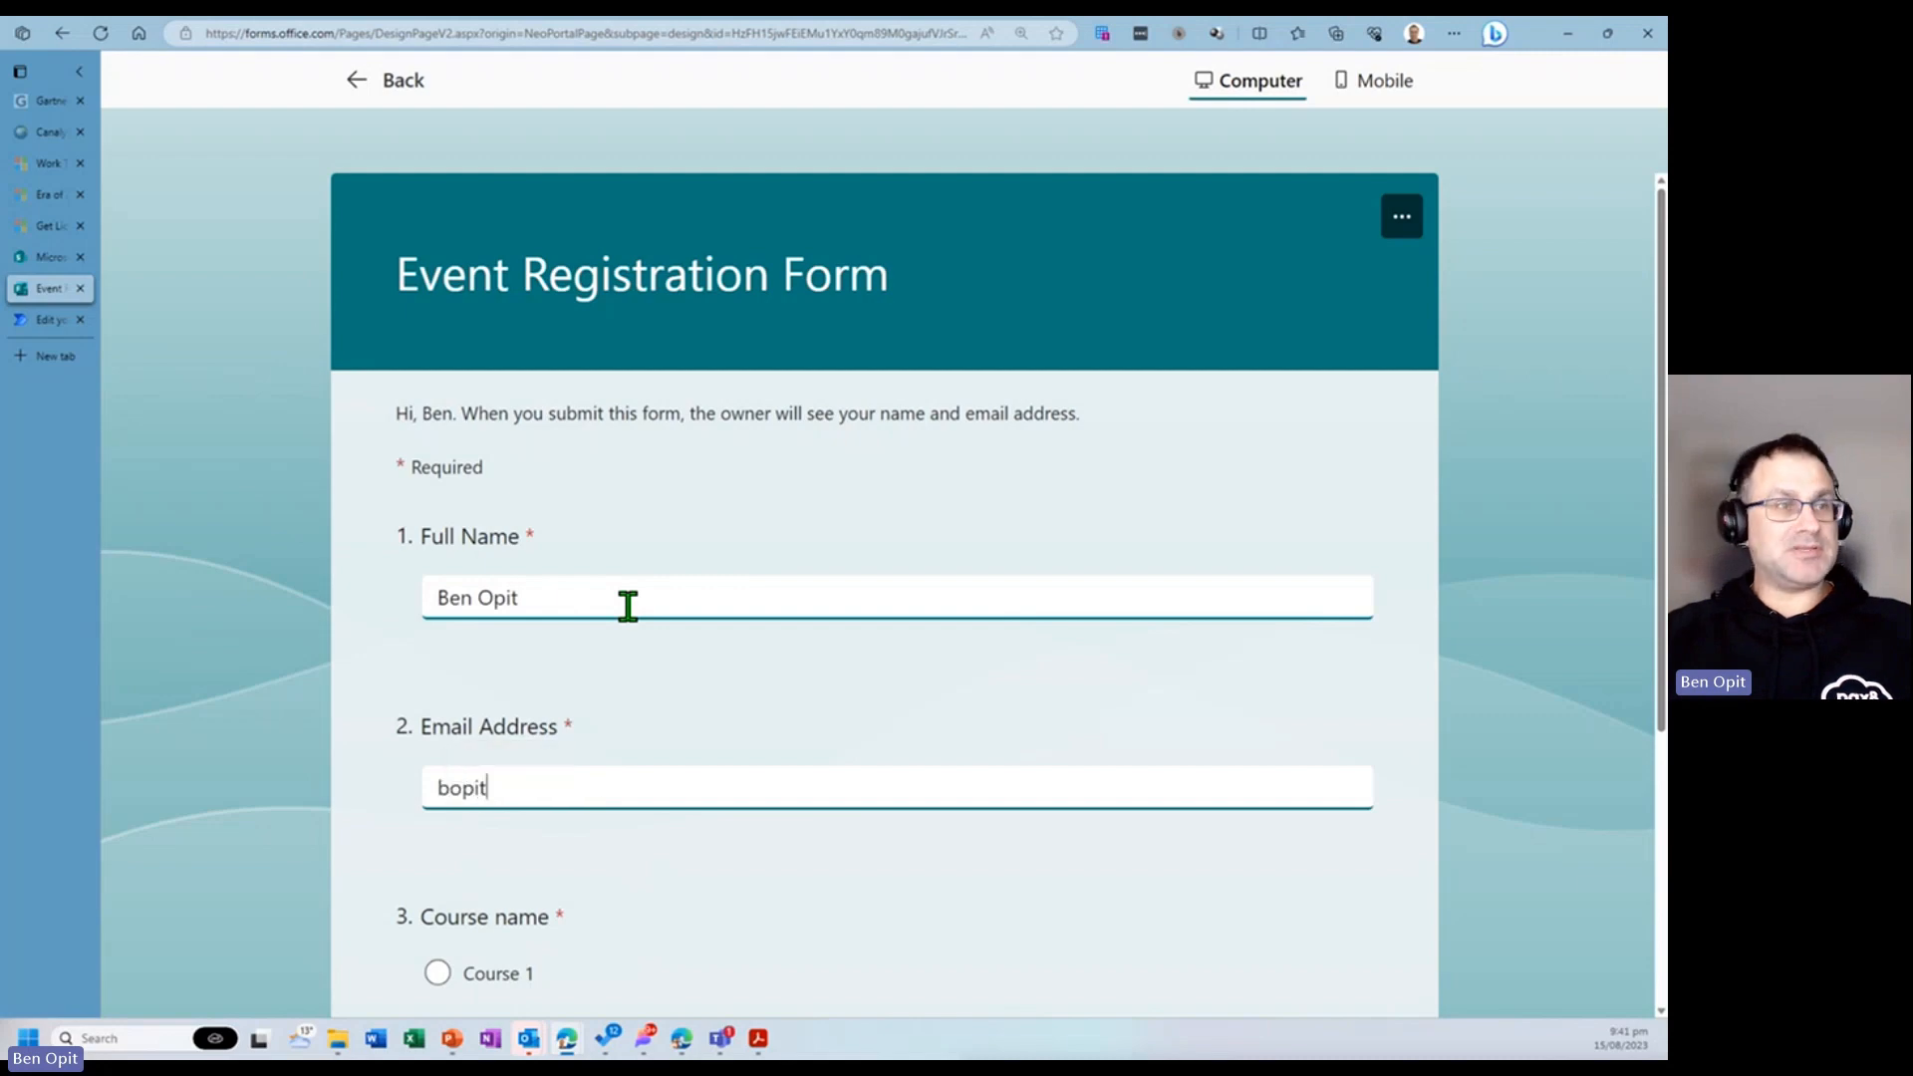
key("Tab")
- Choose Course 2 and submit the form response
scroll(475, 737, "down", 3)
left_click(438, 655)
left_click(467, 778)
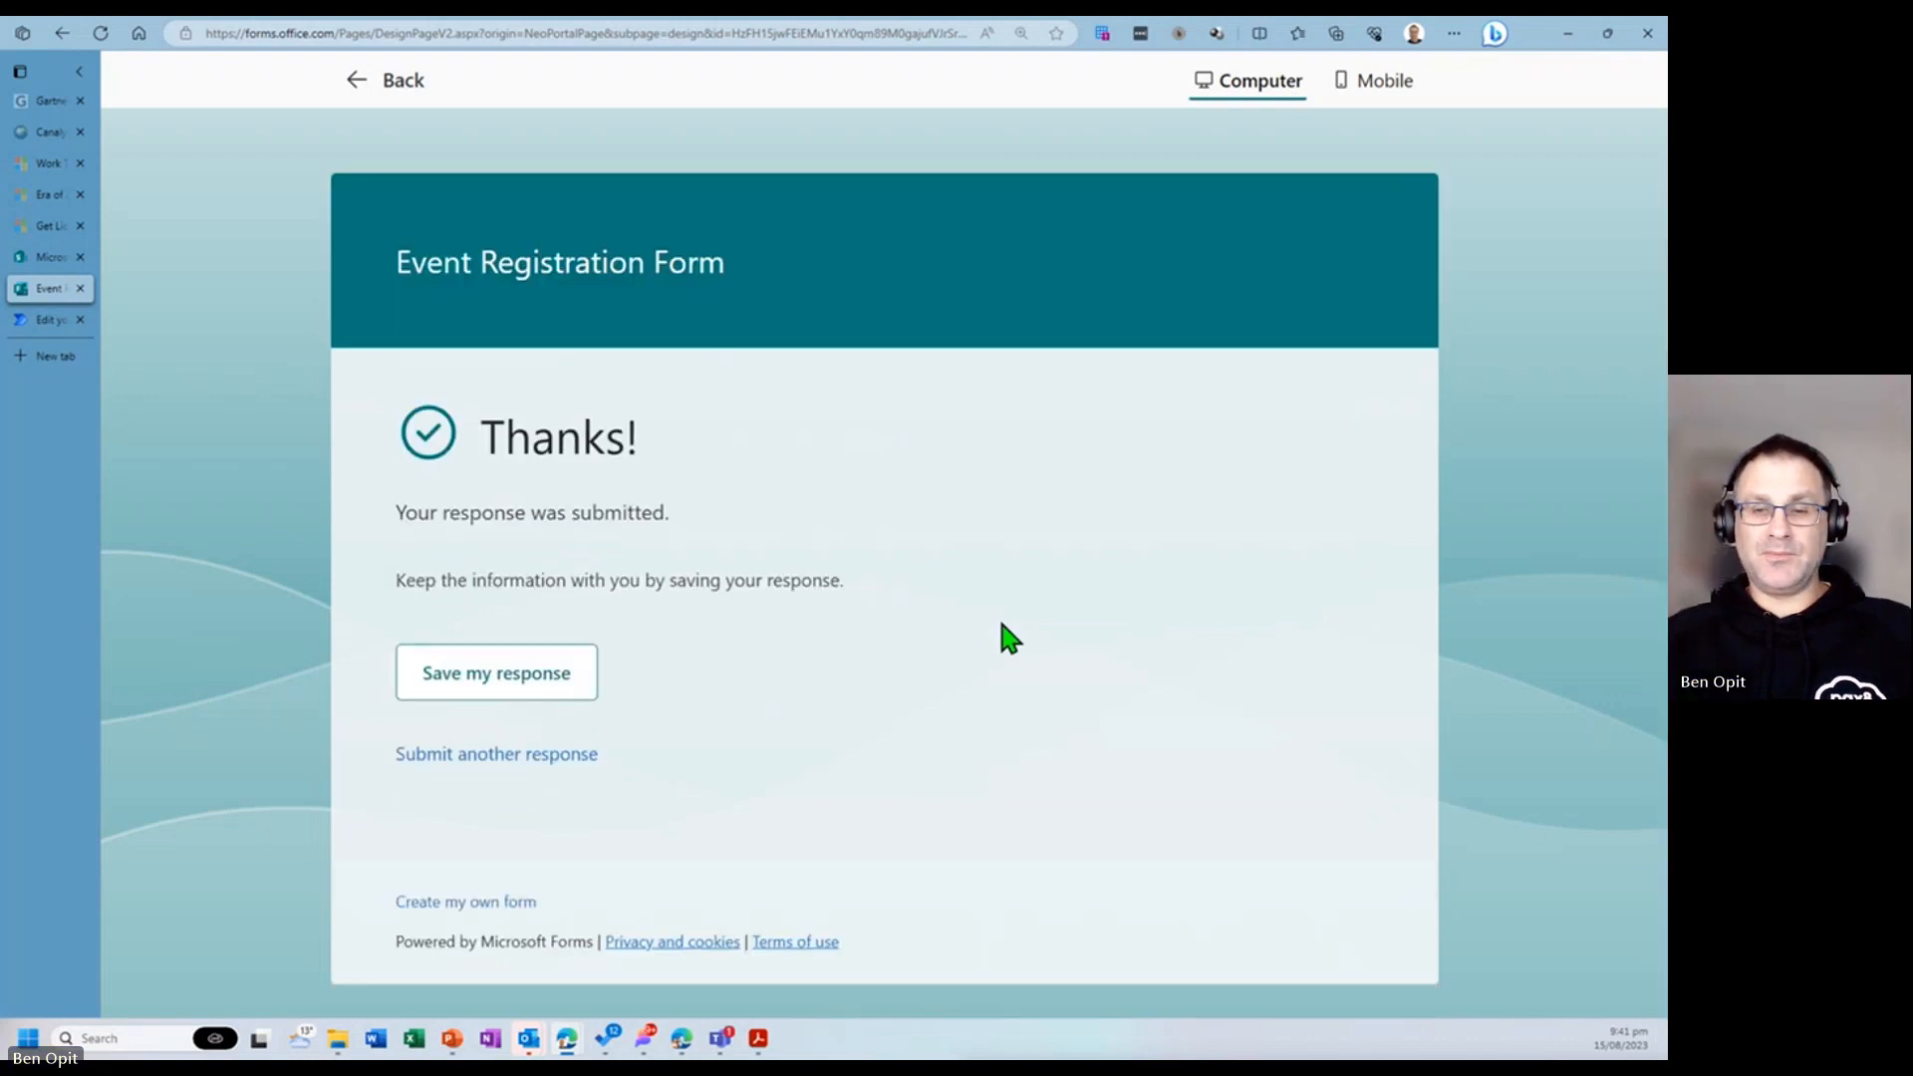
- Review the flow run, then open the received certificate email and view its attached PDF certificate
left_click(44, 320)
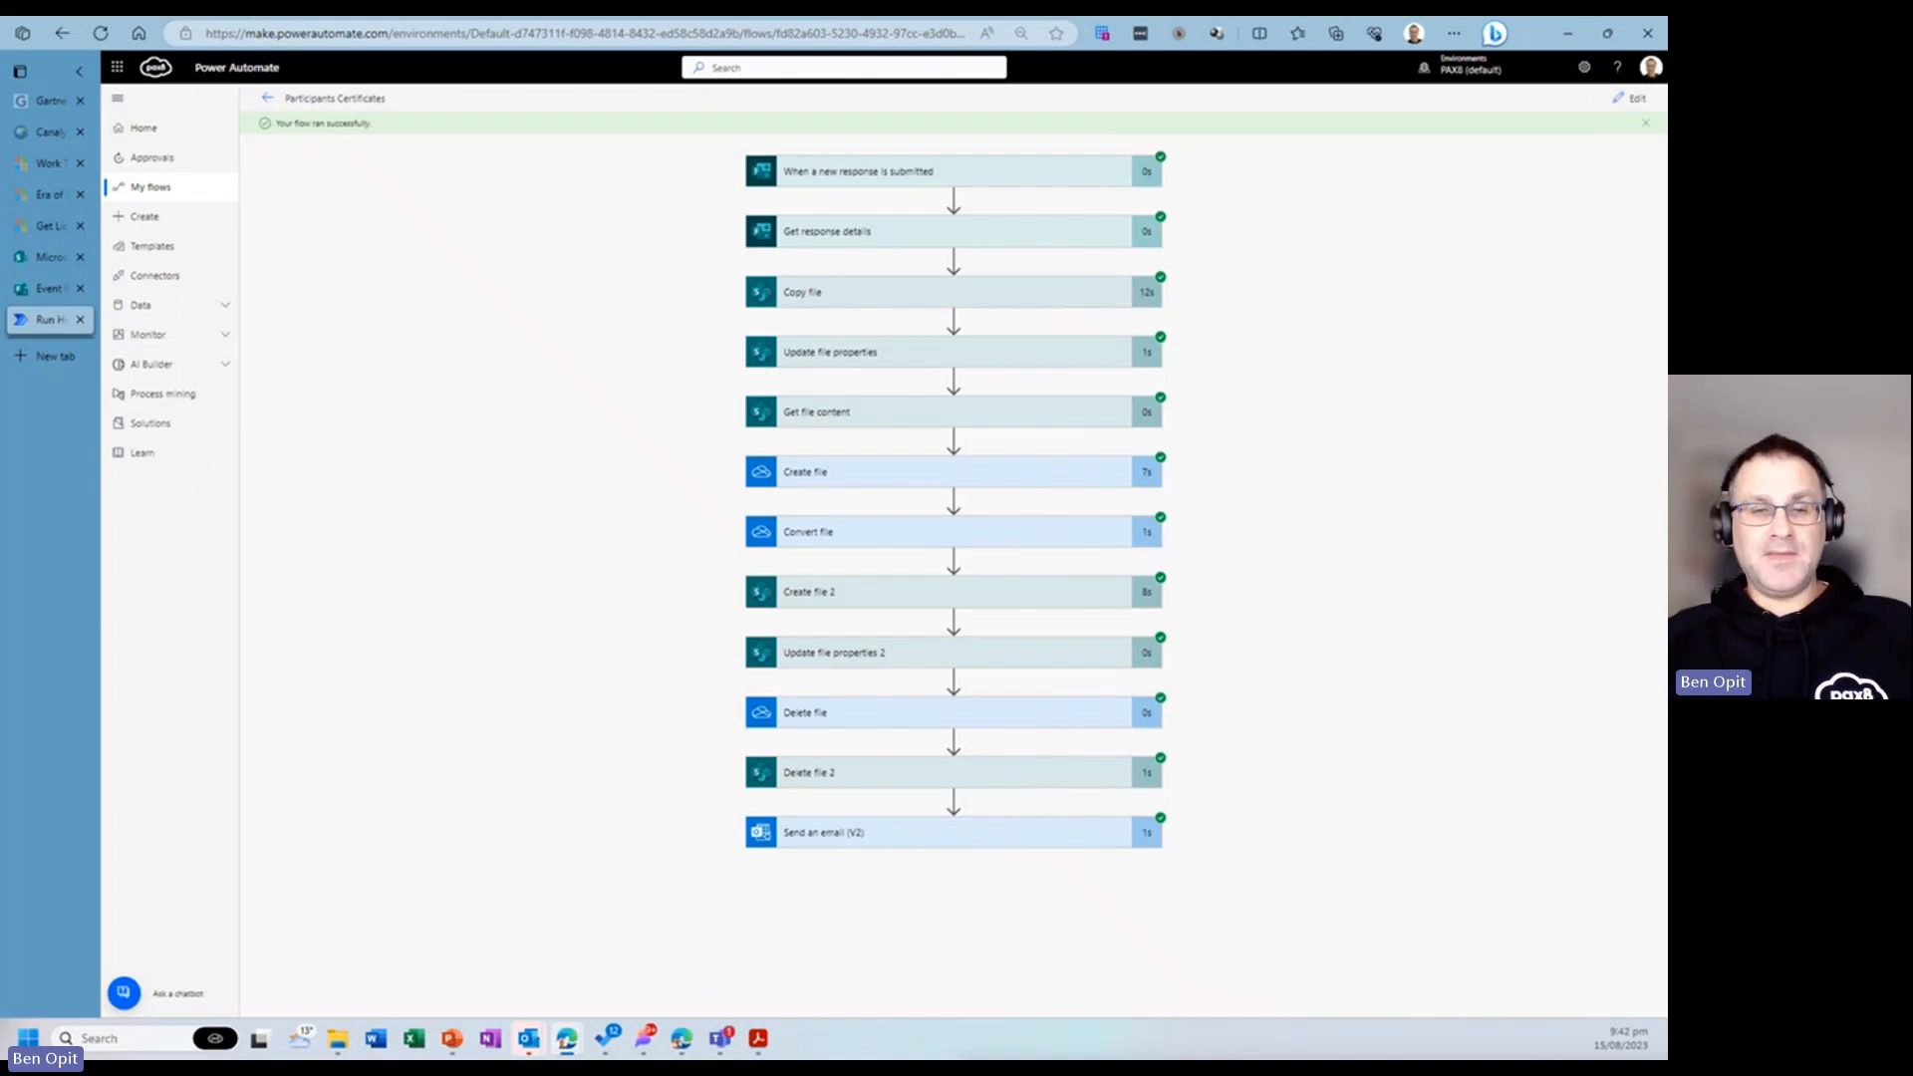
key("alt+Tab")
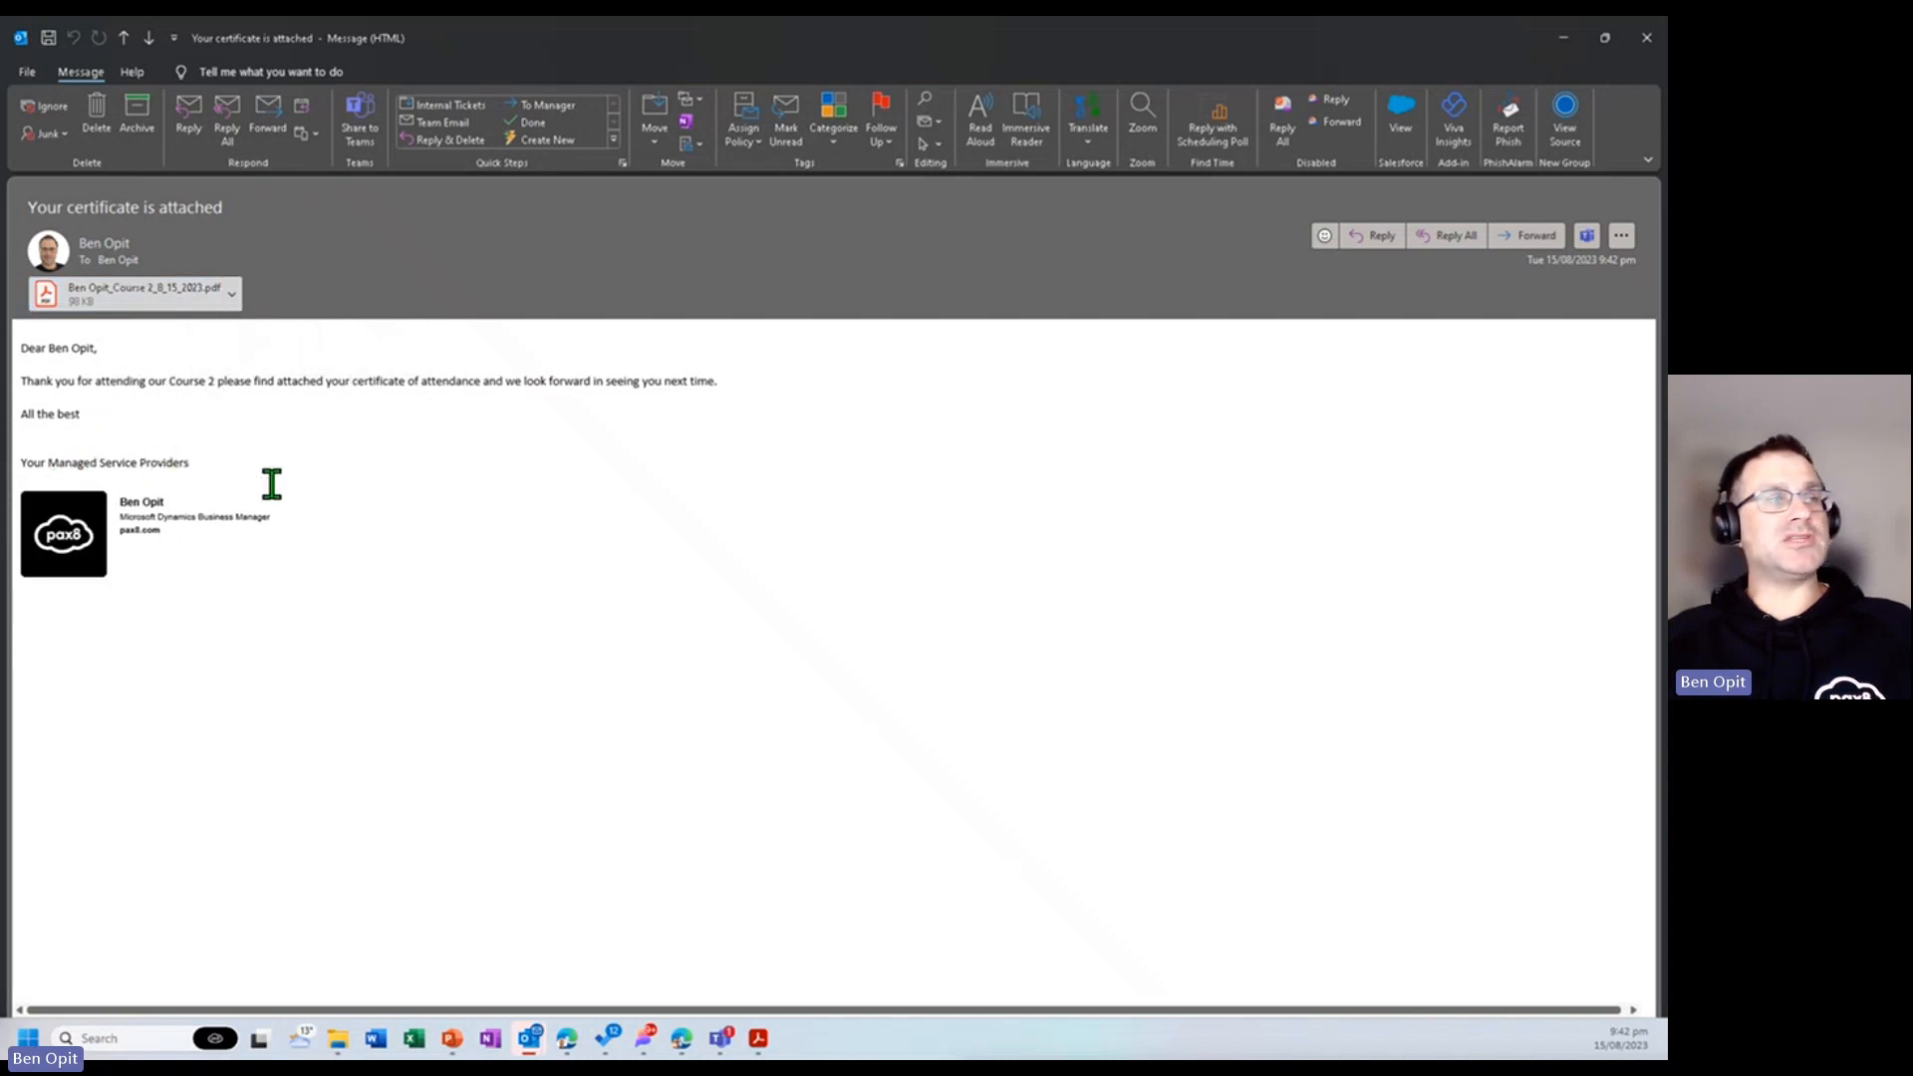
left_click(193, 310)
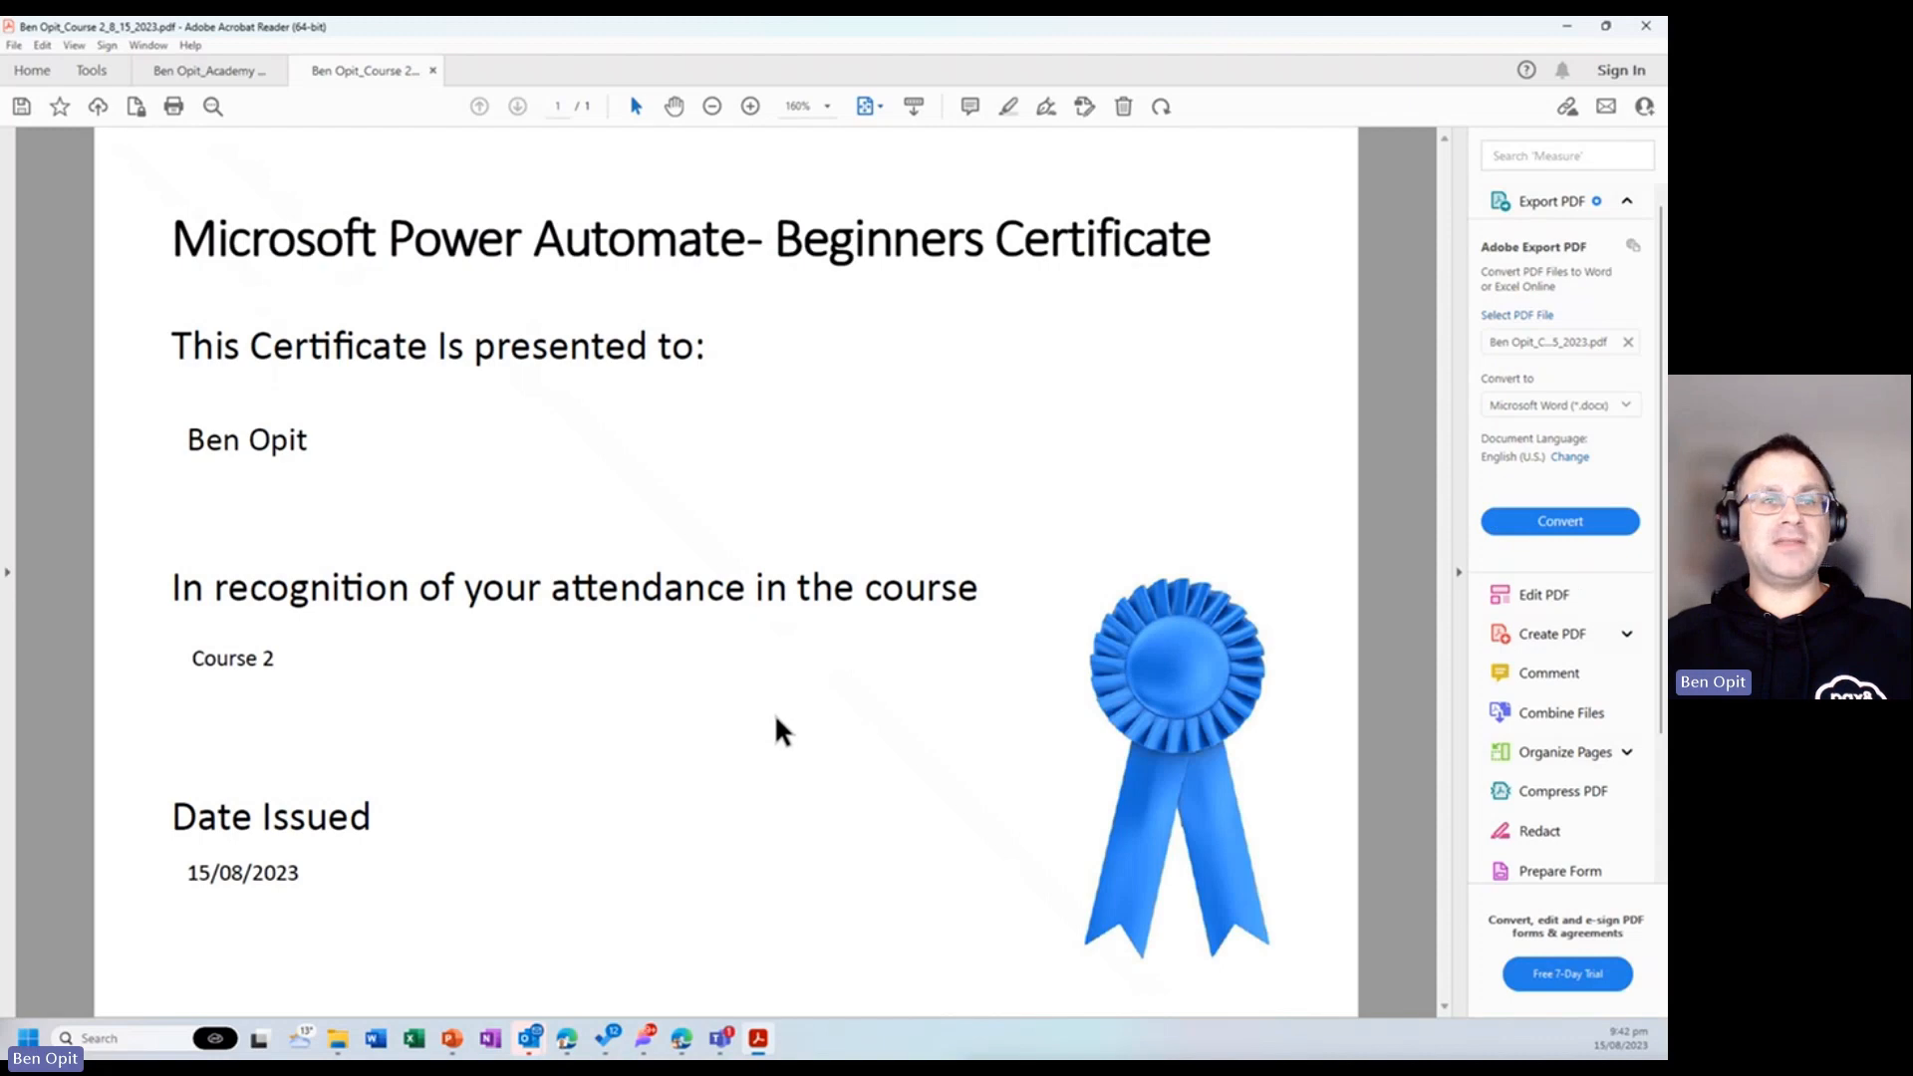
left_click(1562, 28)
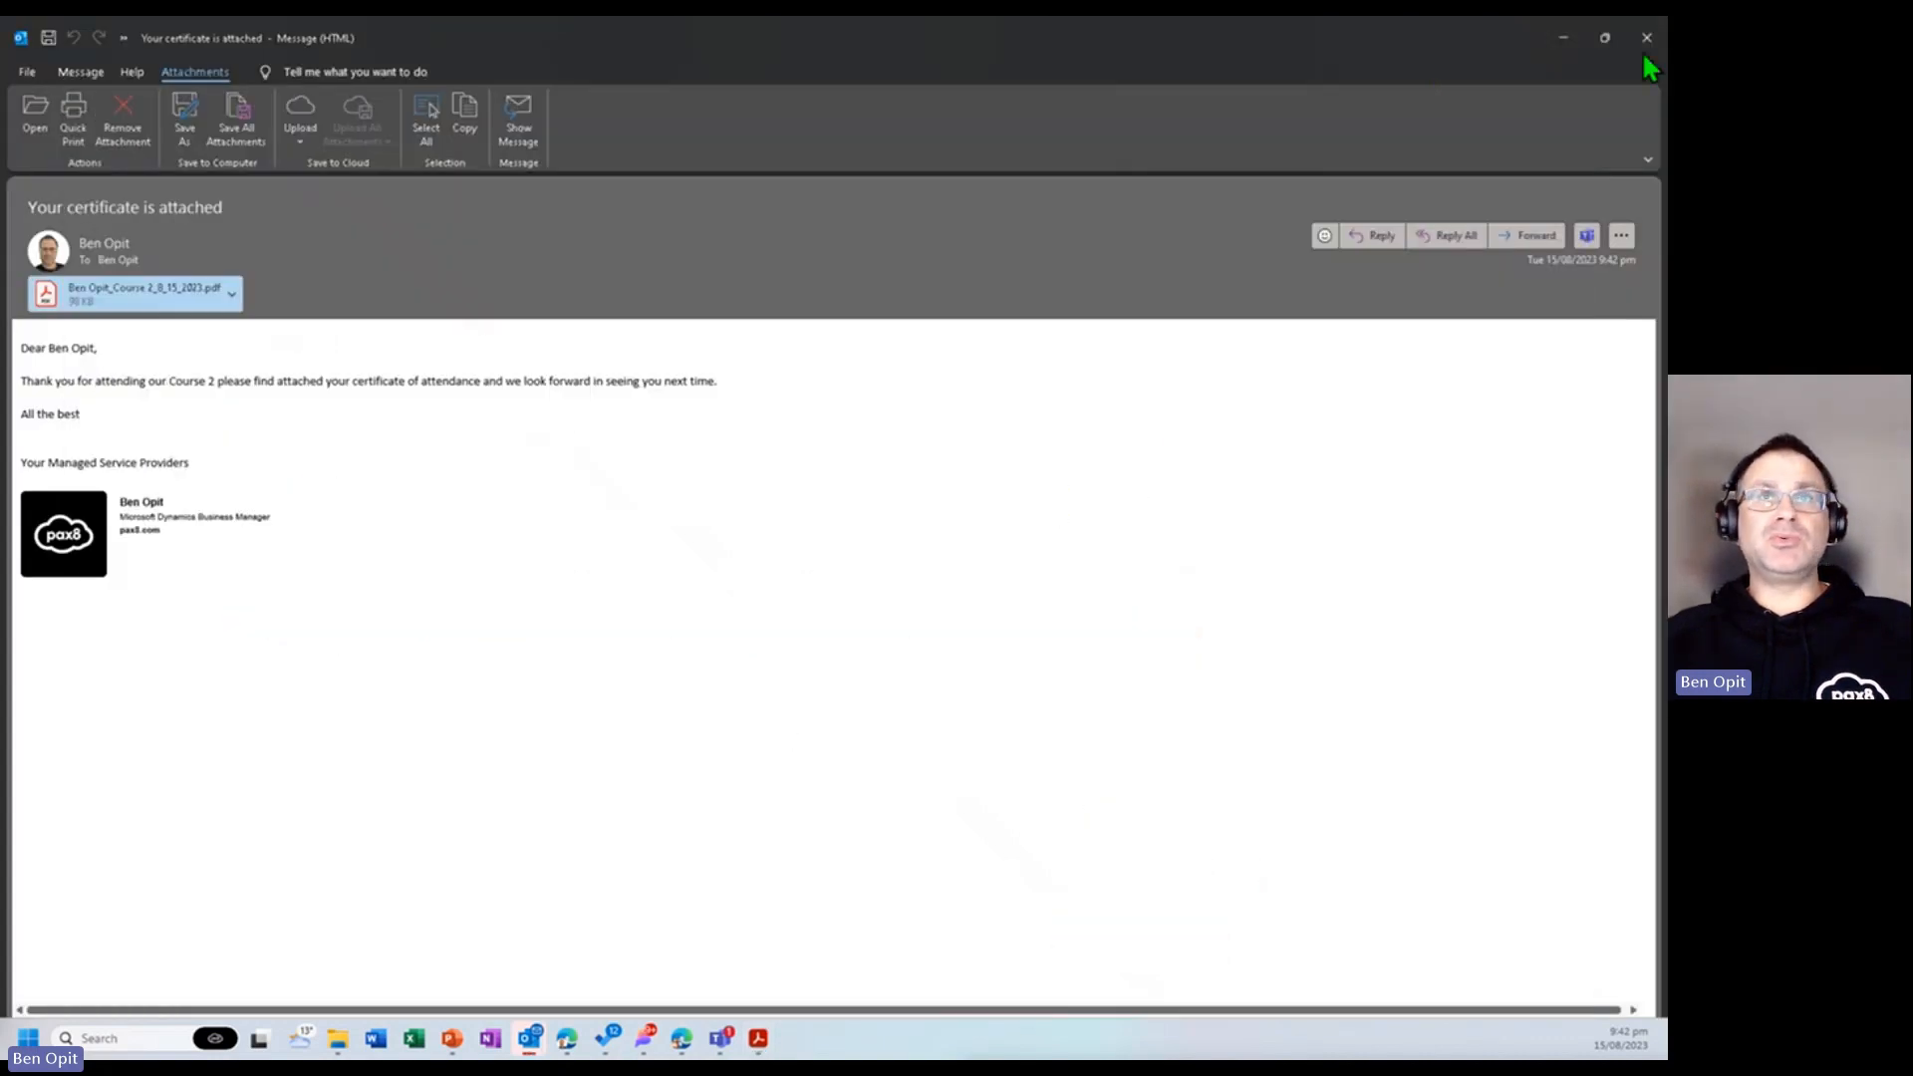
left_click(1645, 40)
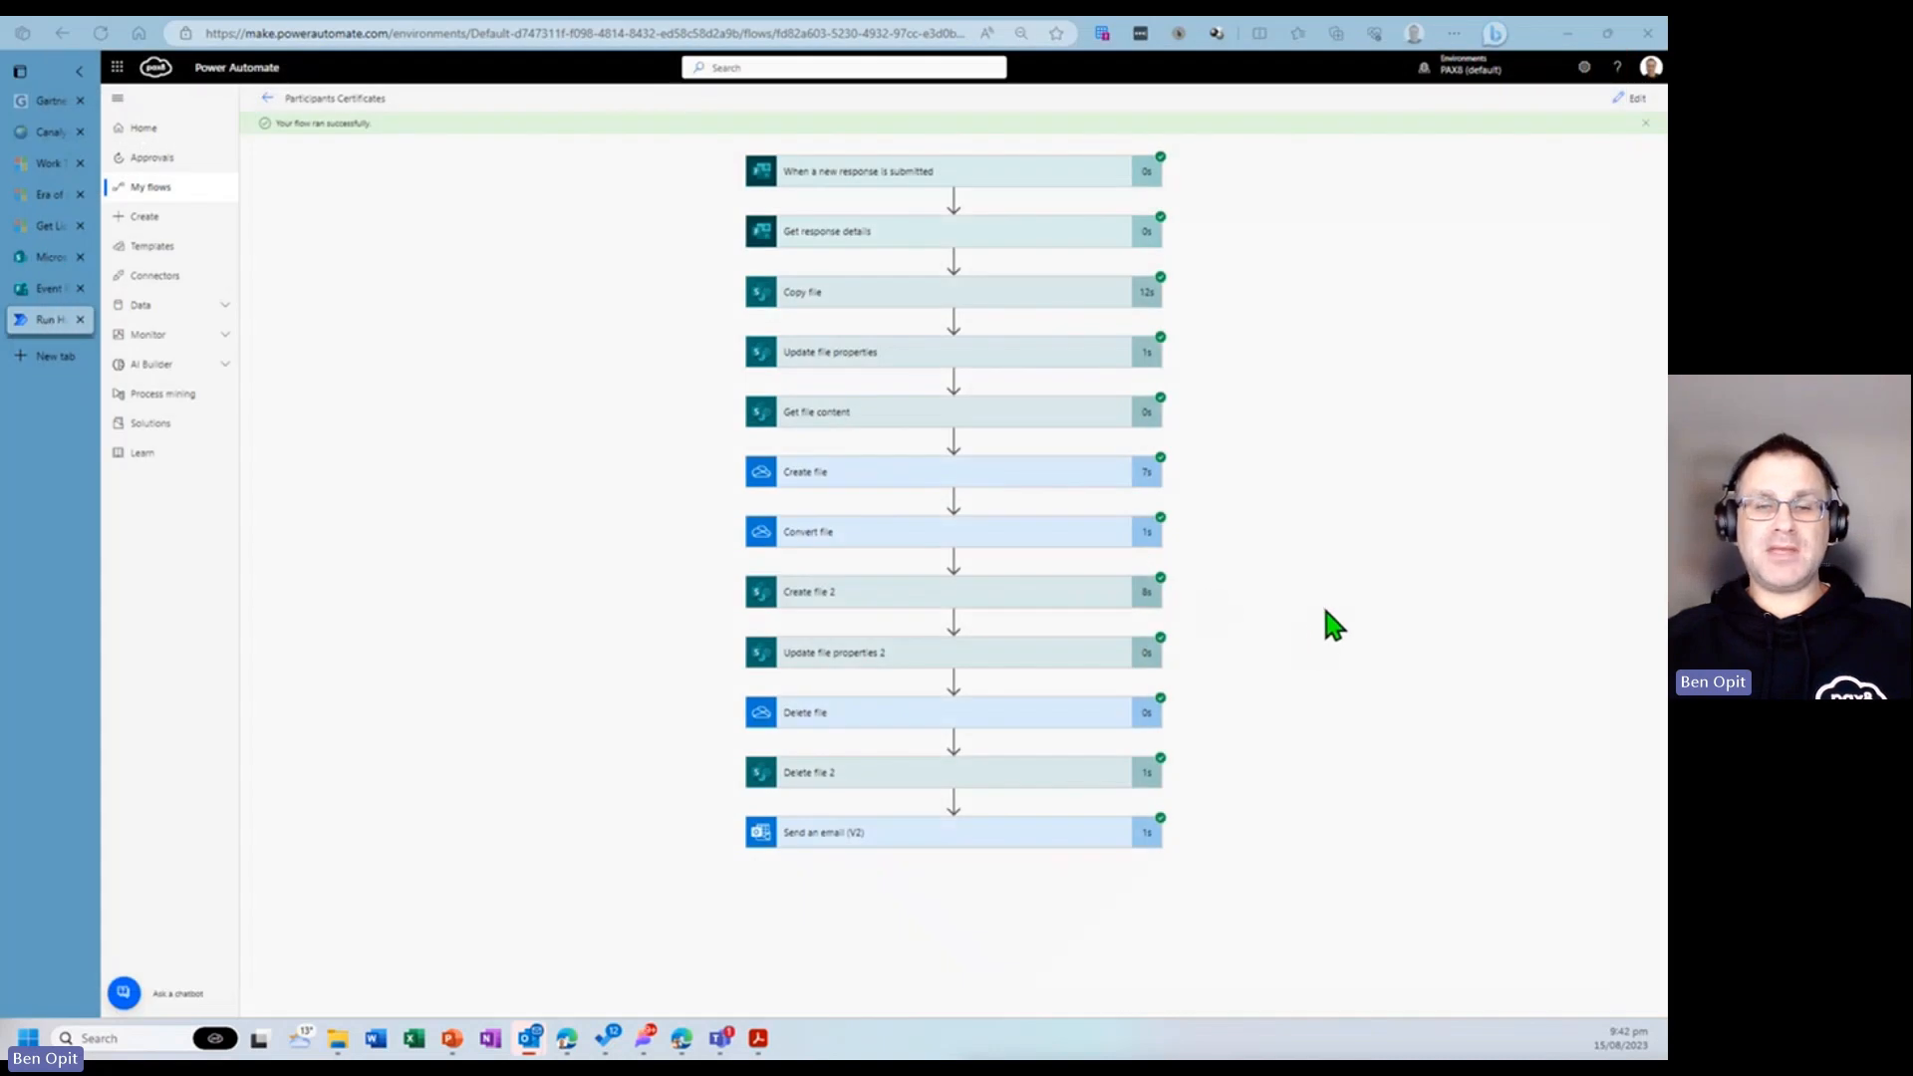